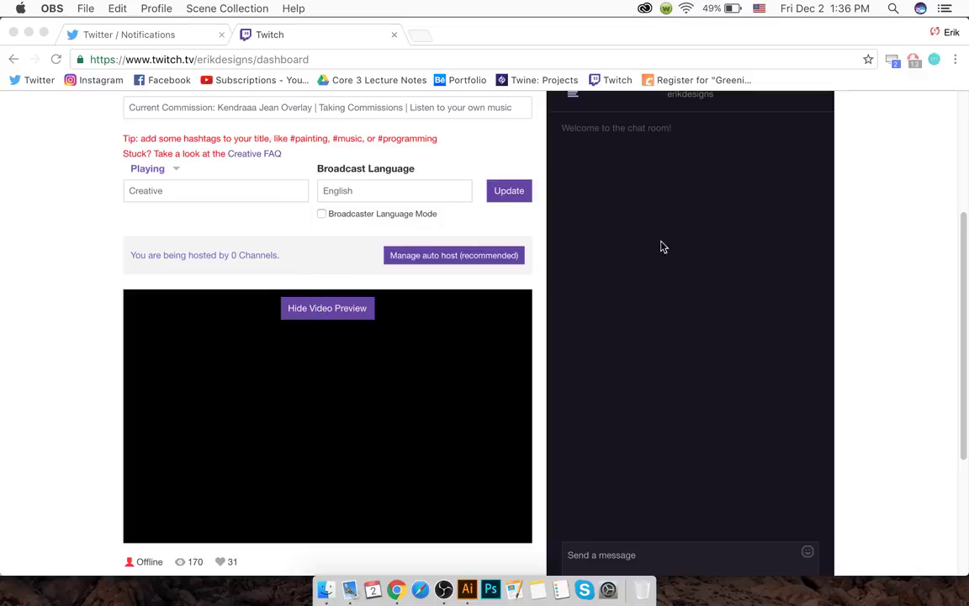
pyautogui.click(963, 265)
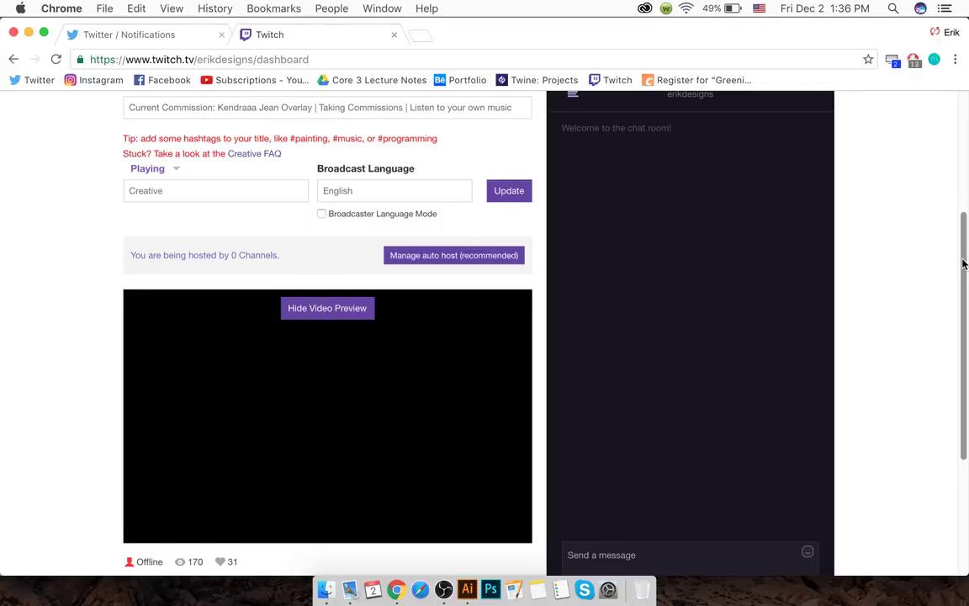
pyautogui.scroll(3, 963, 265)
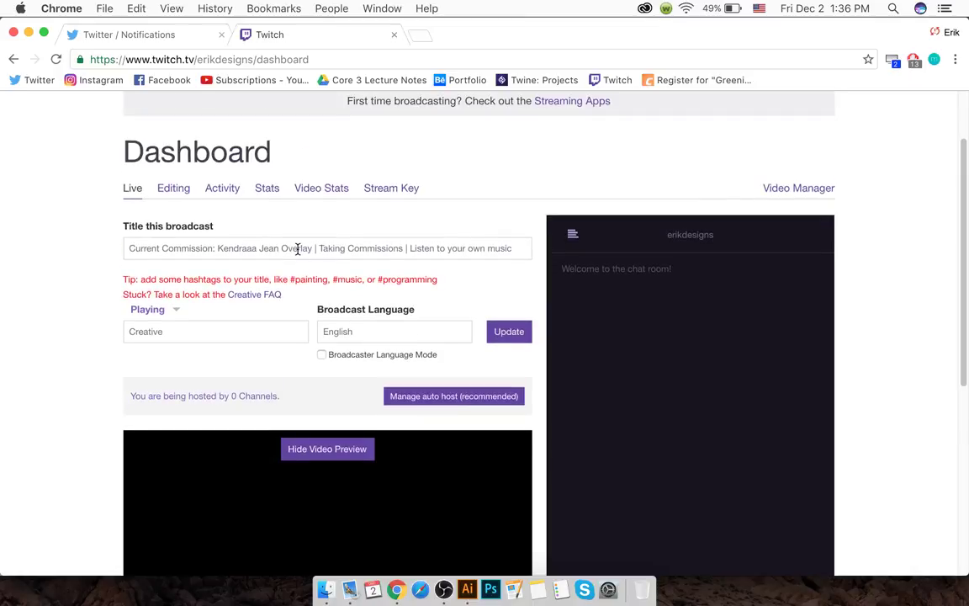
pyautogui.doubleClick(298, 249)
pyautogui.click(314, 249)
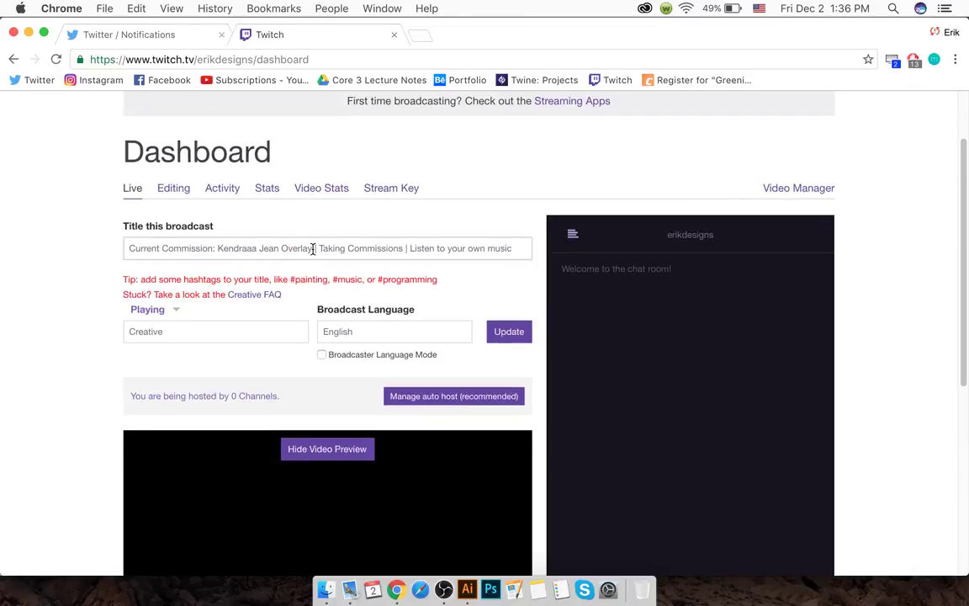
pyautogui.scroll(-5, 290, 391)
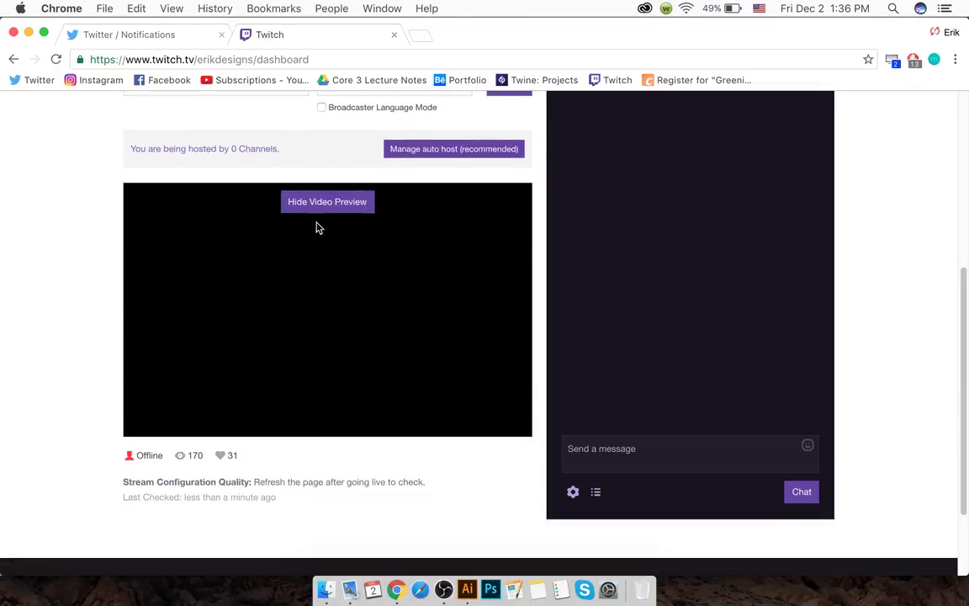
pyautogui.click(320, 205)
pyautogui.click(326, 212)
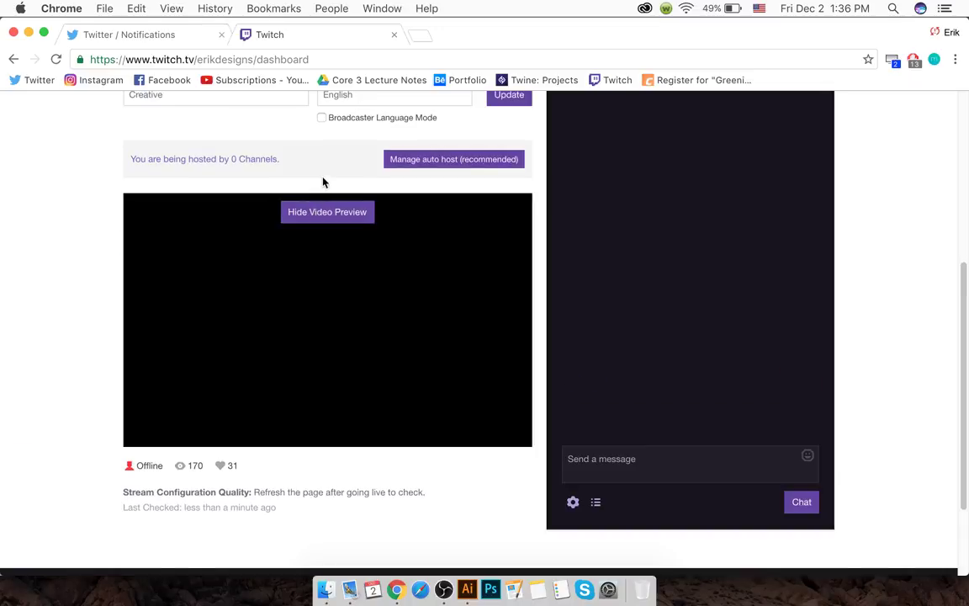
pyautogui.scroll(4, 311, 185)
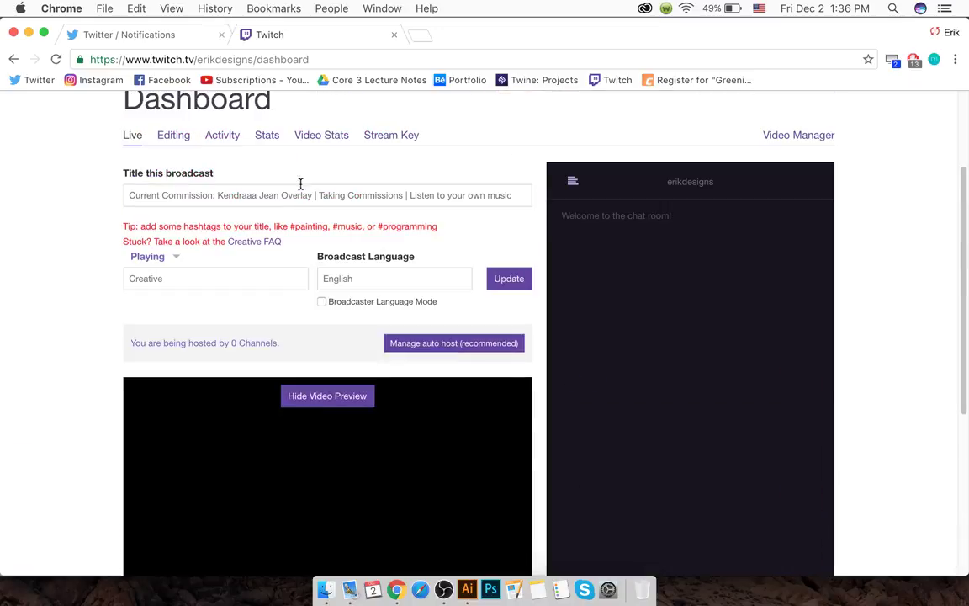
pyautogui.moveTo(313, 197); pyautogui.dragTo(125, 184)
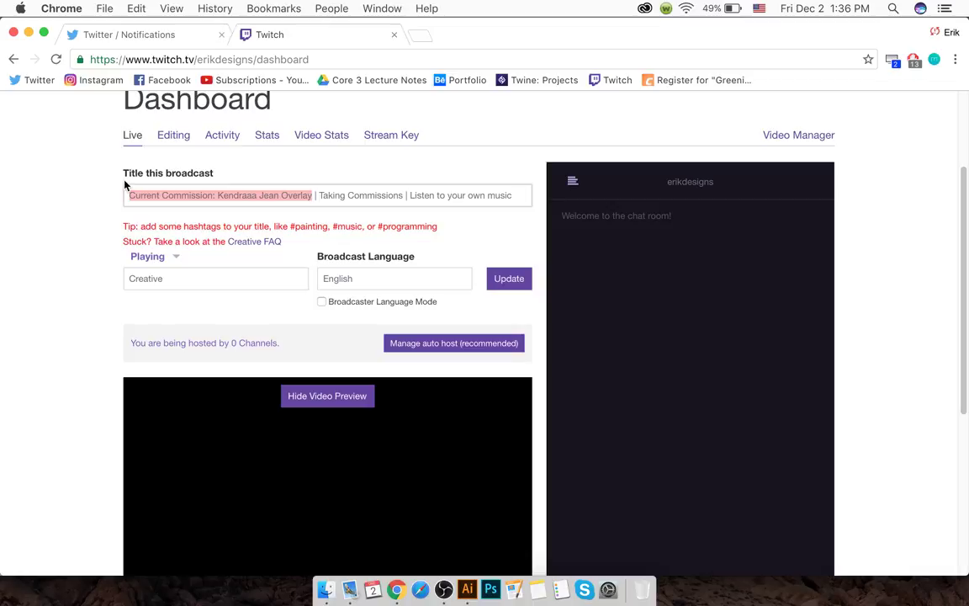
pyautogui.write('Current Pr')
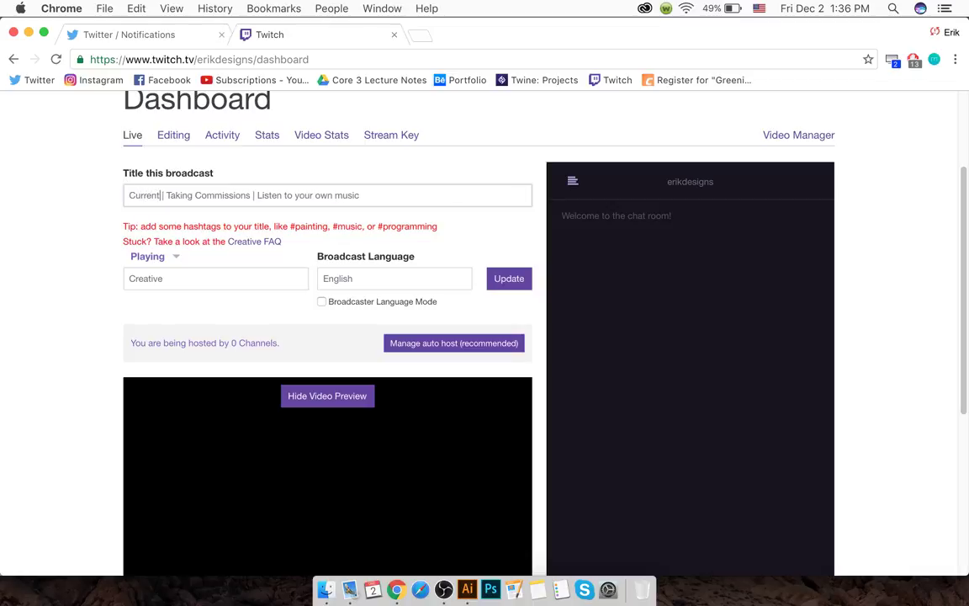
pyautogui.write('oject')
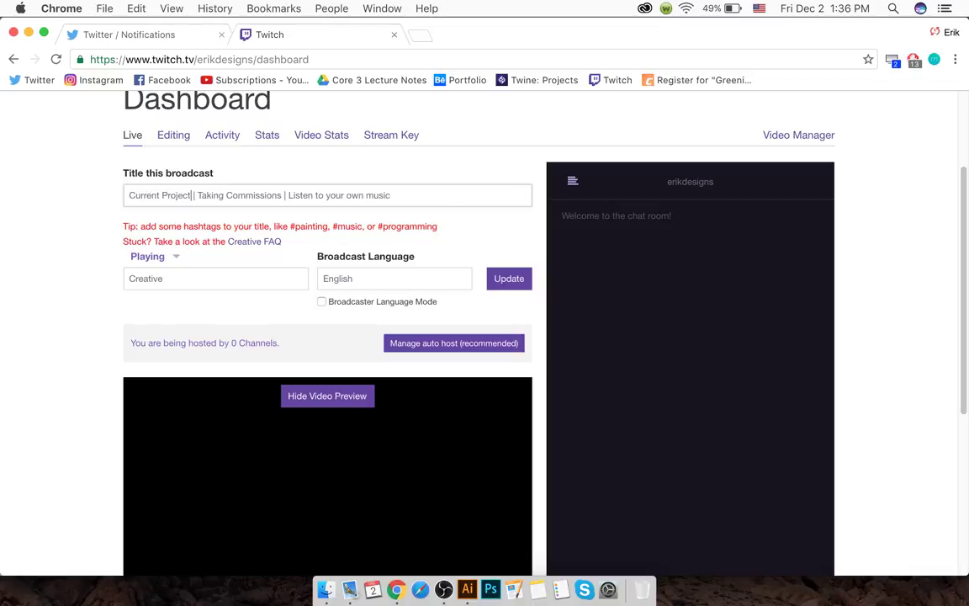
pyautogui.write(':')
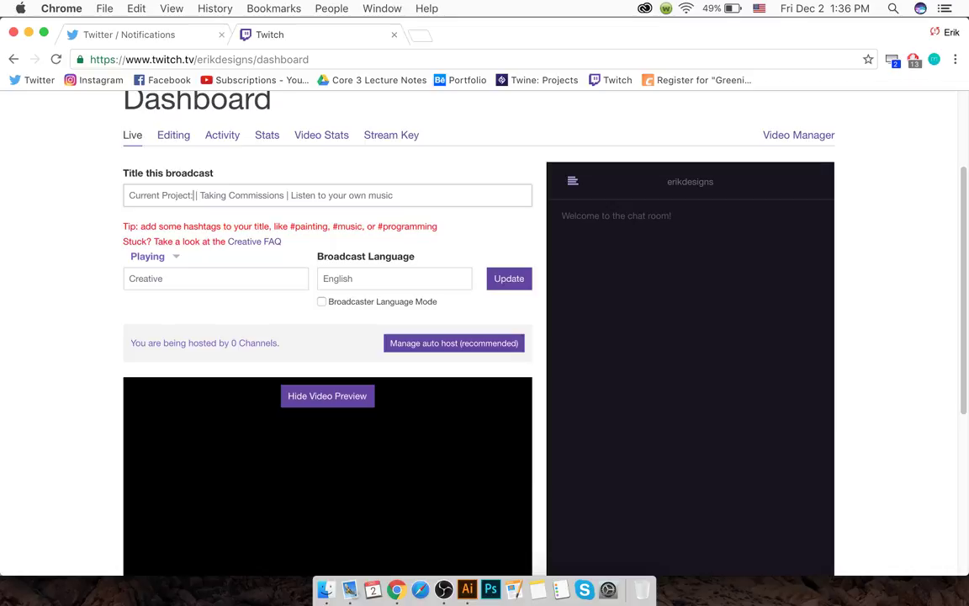
# - Reload the dashboard and replace the commission text at the start of the broadcast title with "Current Project: Yarn Art Poster"
pyautogui.click(56, 59)
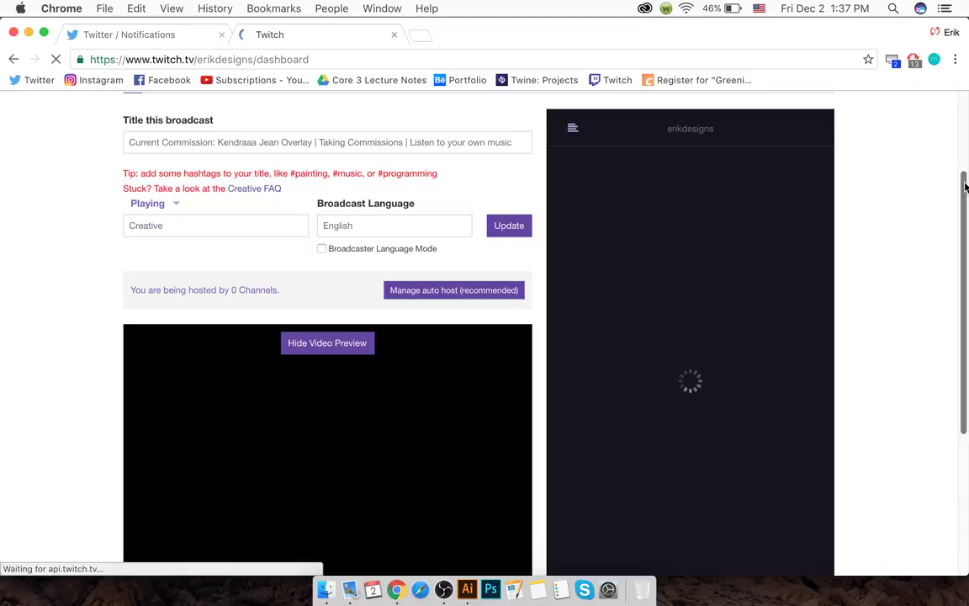
pyautogui.moveTo(965, 186)
pyautogui.mouseDown()
pyautogui.moveTo(964, 230)
pyautogui.moveTo(965, 205)
pyautogui.mouseUp()
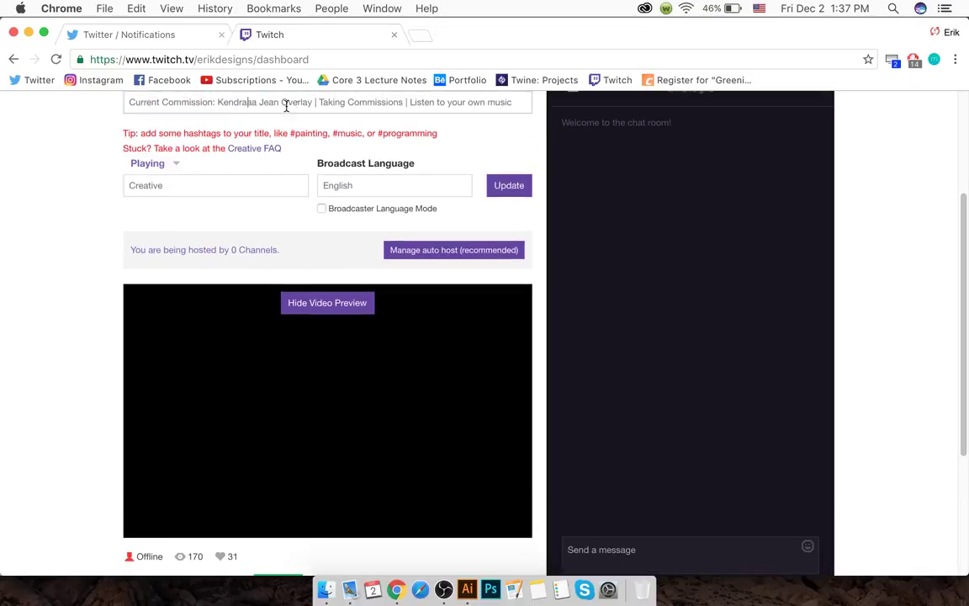
pyautogui.moveTo(309, 106); pyautogui.dragTo(50, 94)
pyautogui.write('Curr')
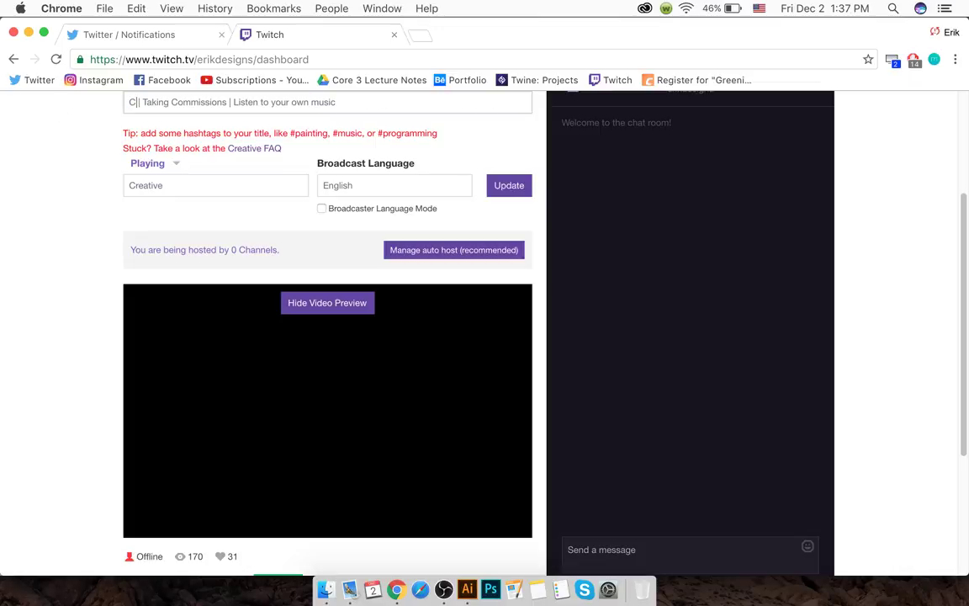
pyautogui.write('ent Proje')
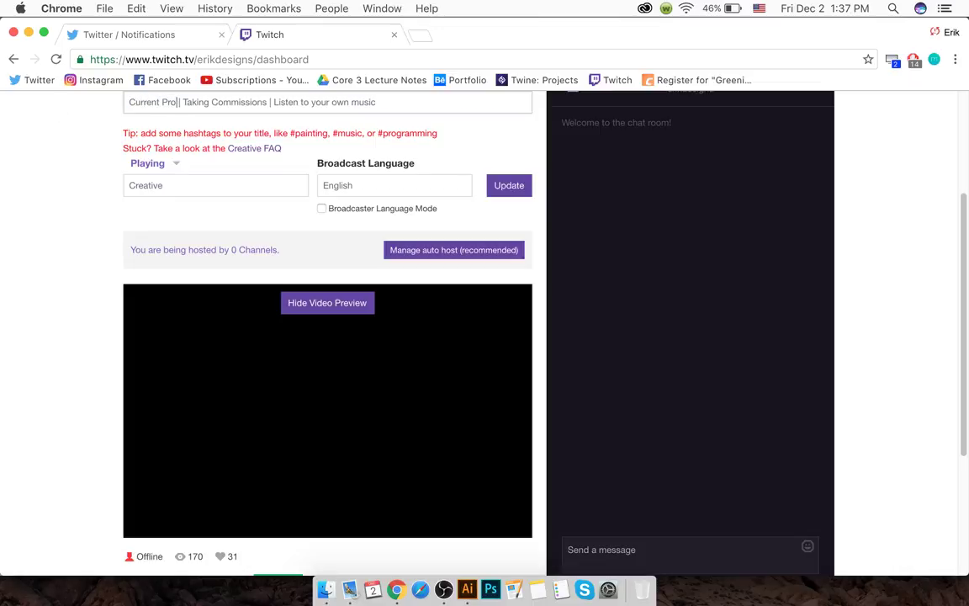
pyautogui.write('ct')
pyautogui.press('BackSpace')
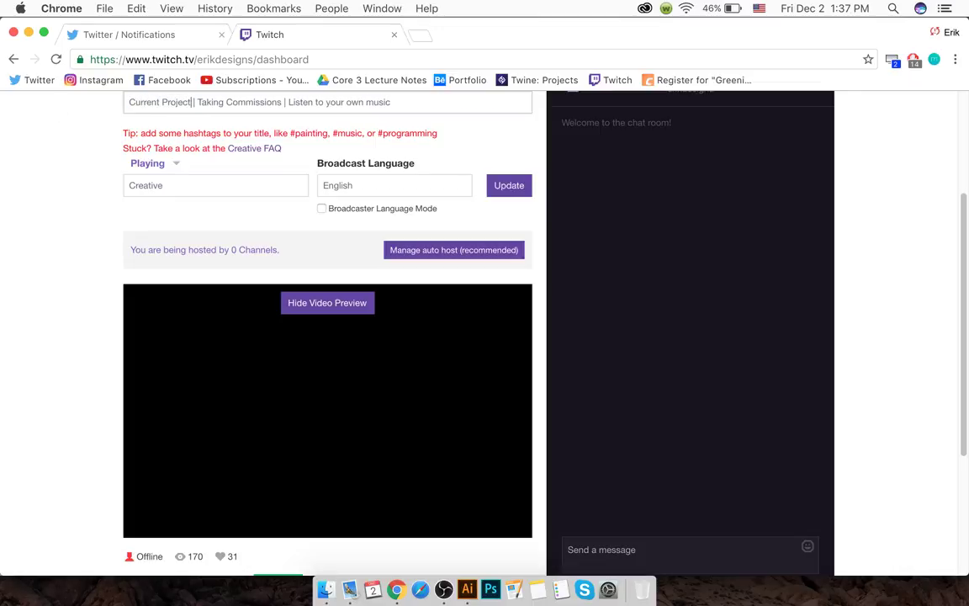
pyautogui.write(': ')
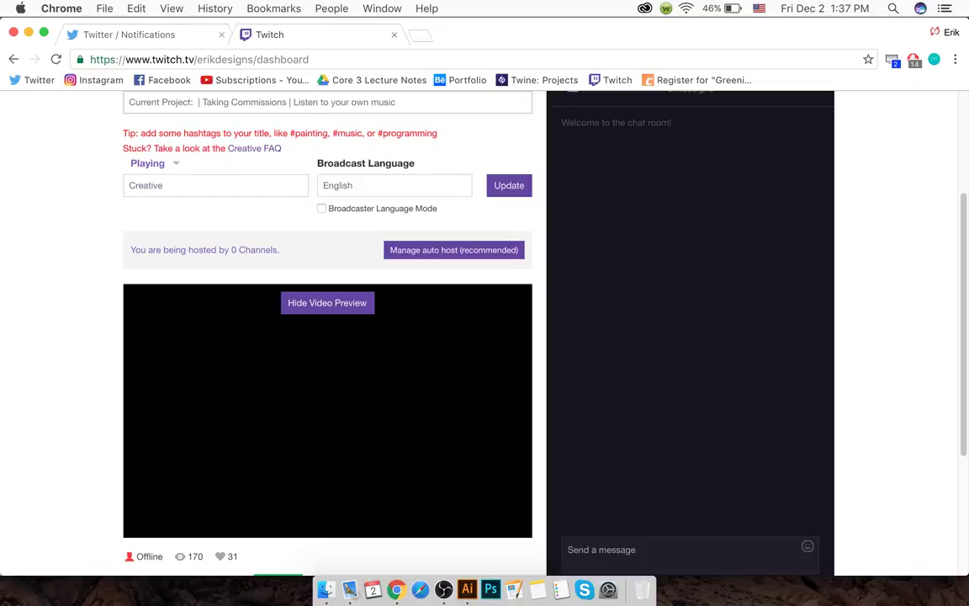
pyautogui.write('Yarn ')
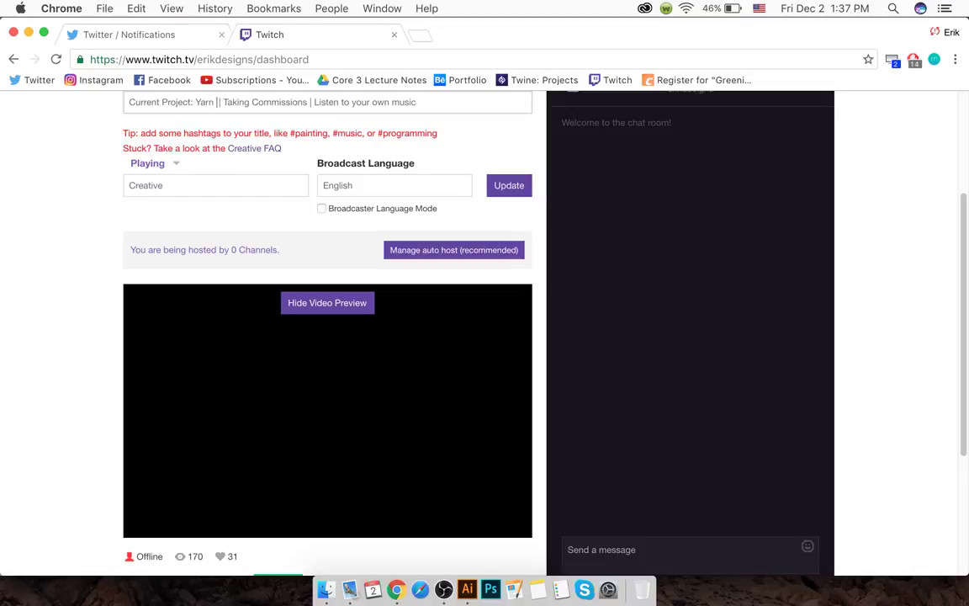
pyautogui.write('Art Poster')
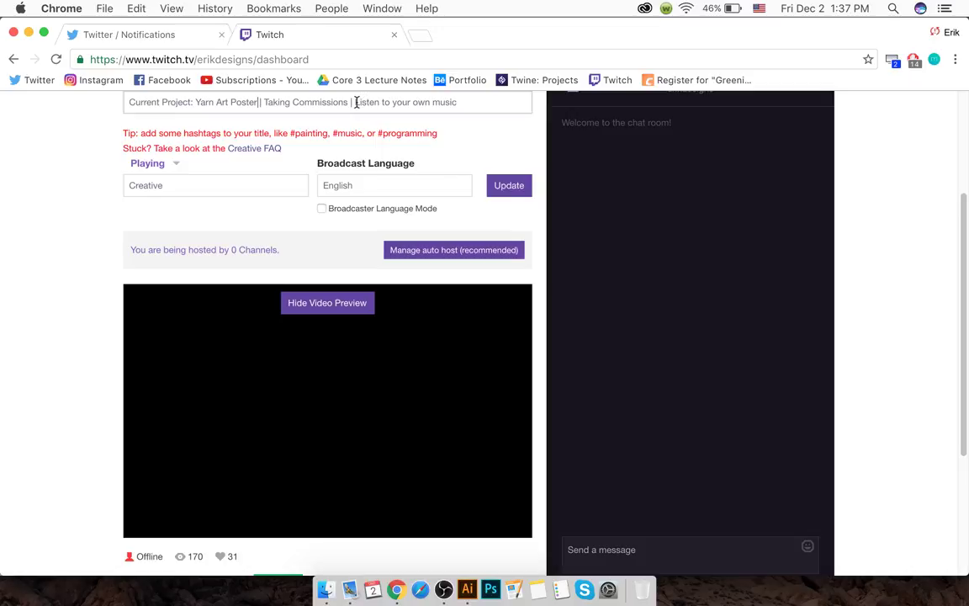
# - Replace "Listen to your own music" in the broadcast title with "Maybe we will try music"
pyautogui.moveTo(354, 101); pyautogui.dragTo(551, 131)
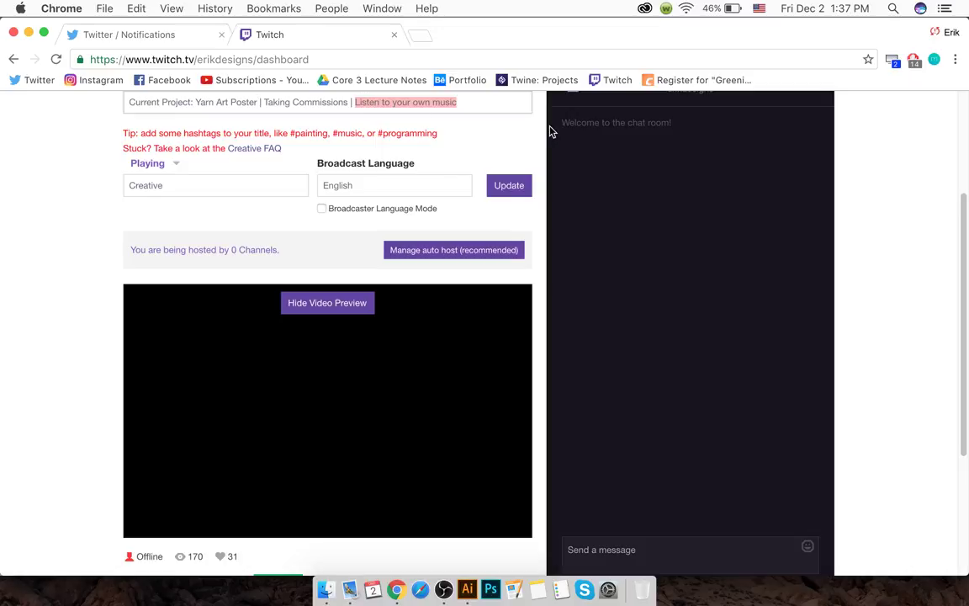
pyautogui.write('May')
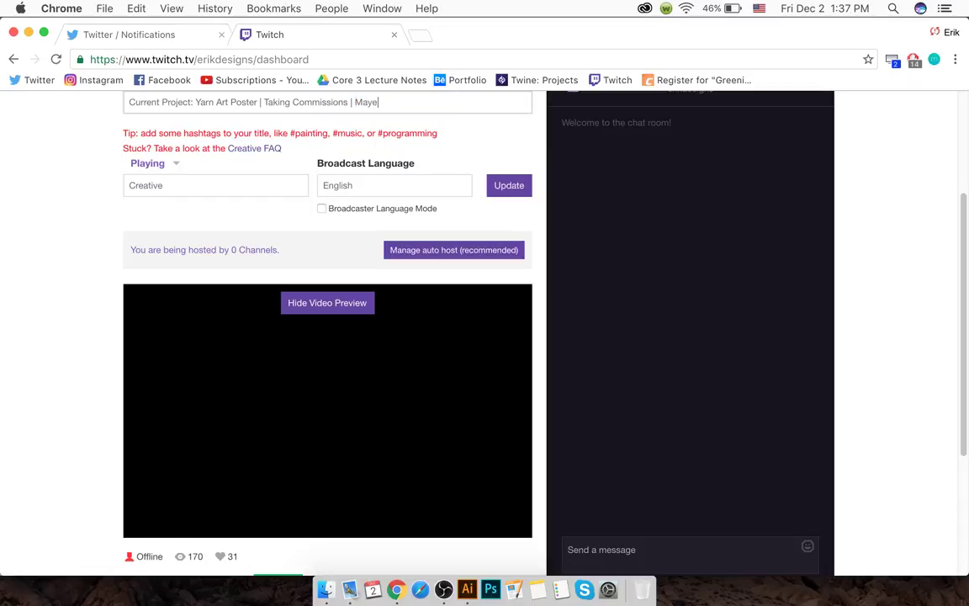
pyautogui.write('be we will try music')
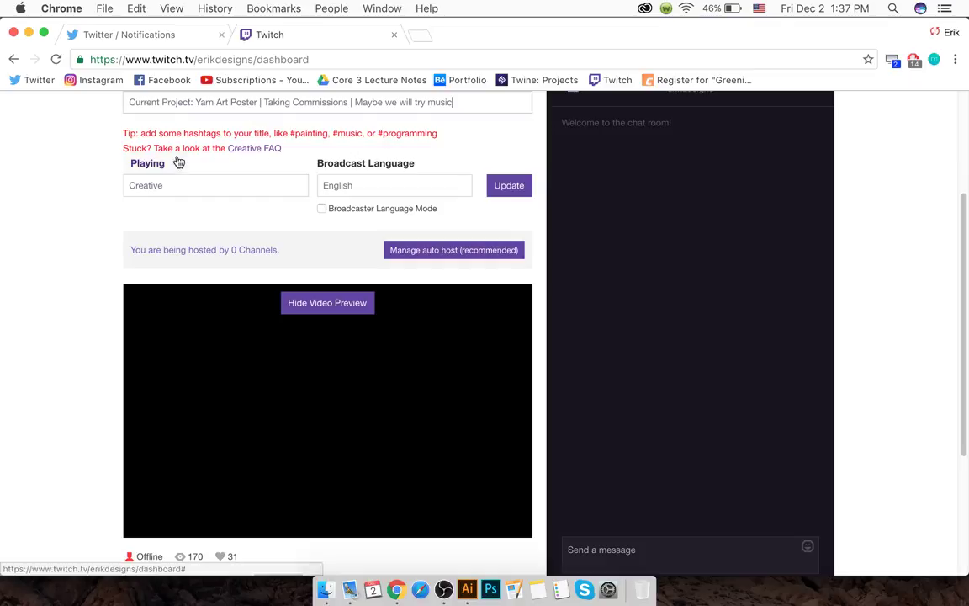
# - Append the suggested hashtag #illustration to the broadcast title, followed by a second # sign
pyautogui.scroll(1, 243, 151)
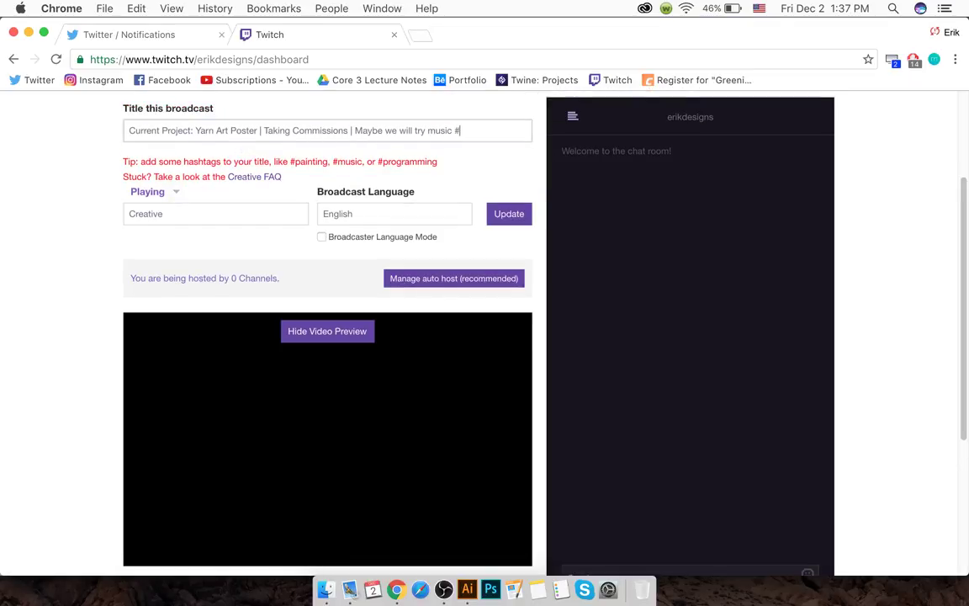
pyautogui.write('il')
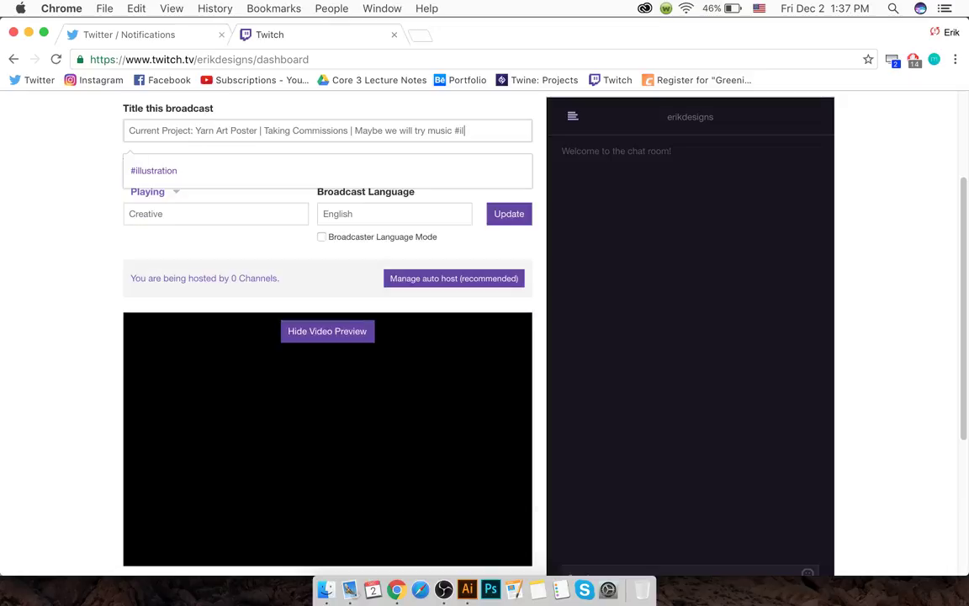
pyautogui.click(189, 171)
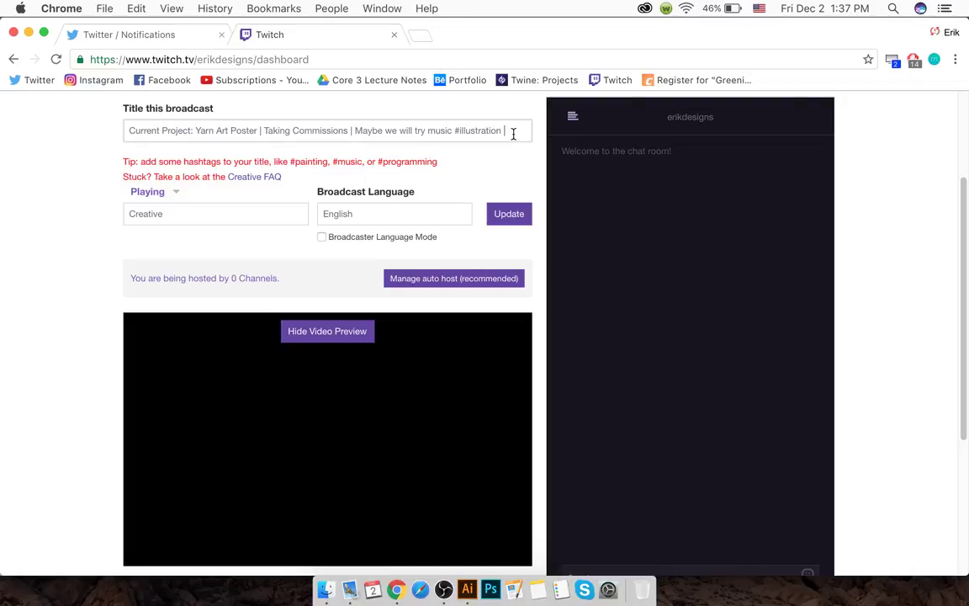
pyautogui.write('#')
pyautogui.write('grap')
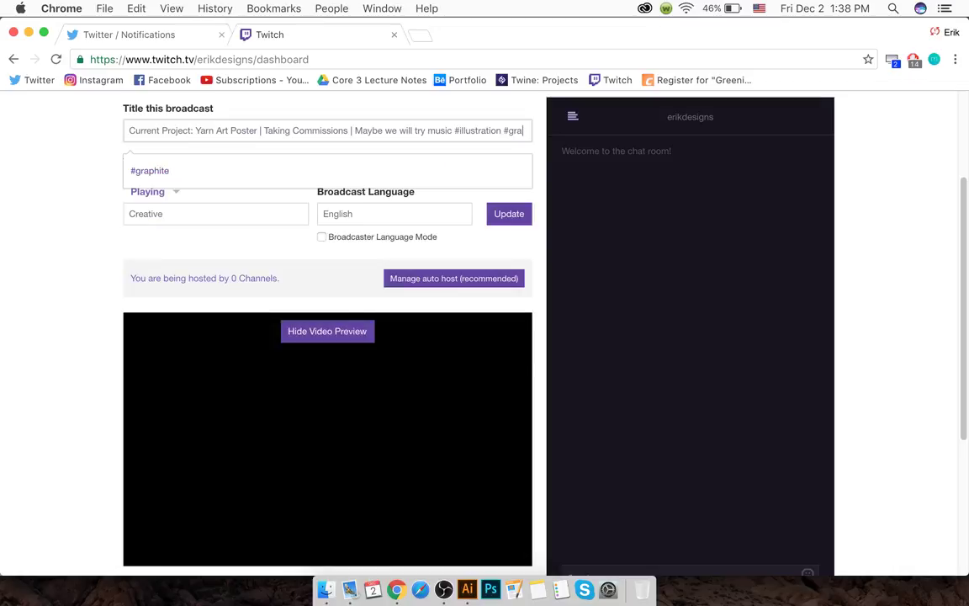
pyautogui.press('BackSpace')
pyautogui.press('BackSpace')
pyautogui.press('BackSpace')
pyautogui.press('BackSpace')
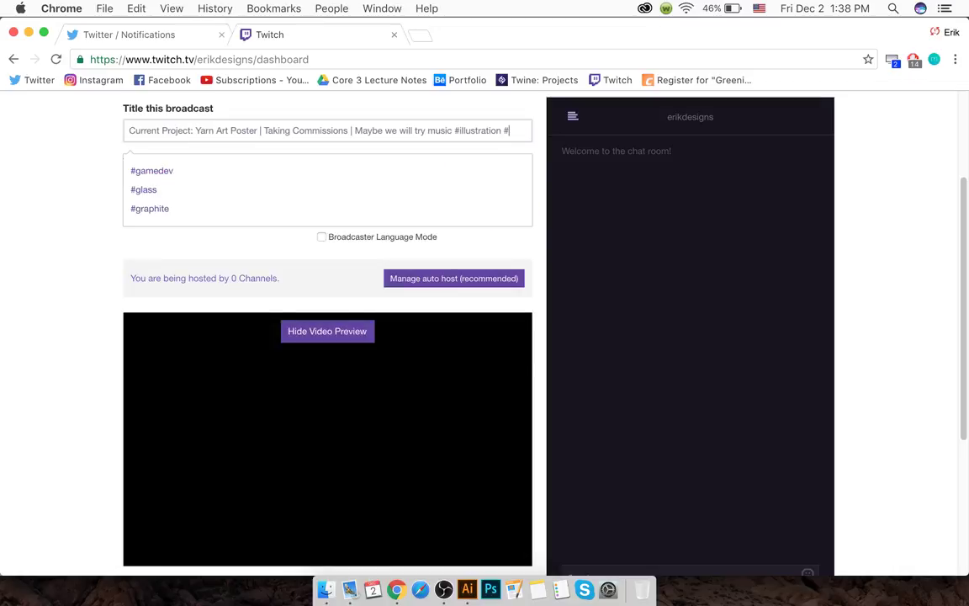
# - Complete the second hashtag of the broadcast title with the suggested #vector
pyautogui.write('v')
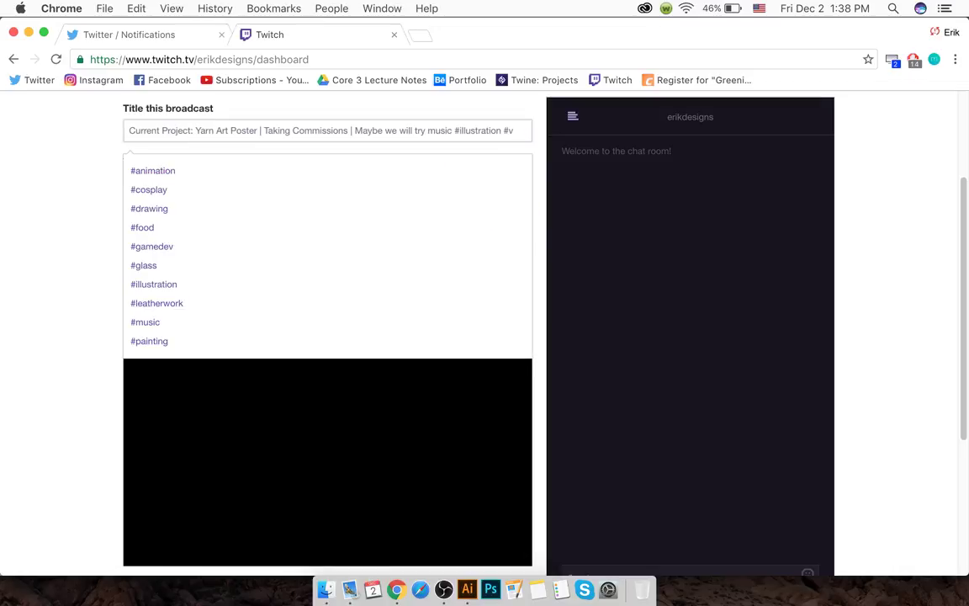
pyautogui.write('e')
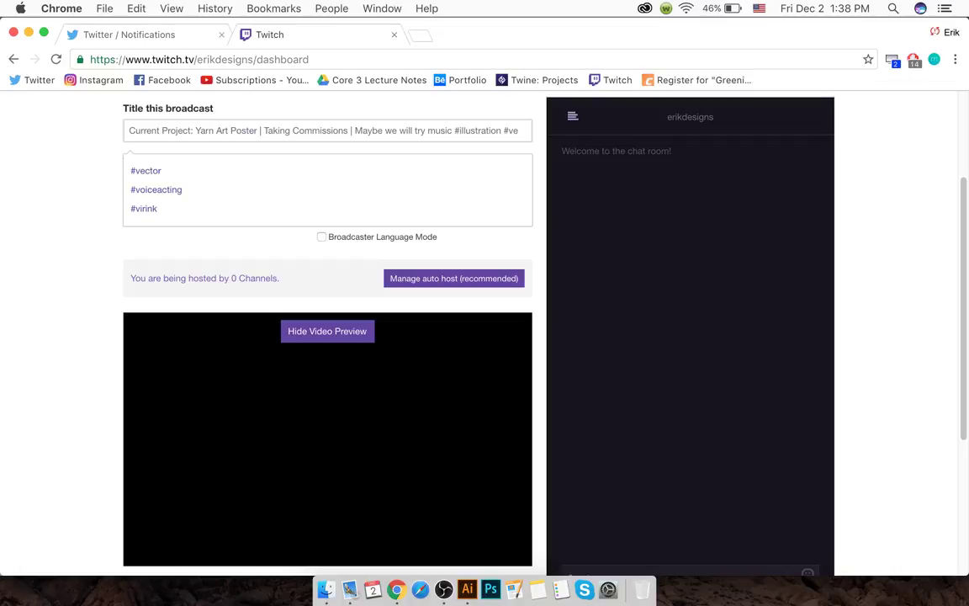
pyautogui.click(133, 172)
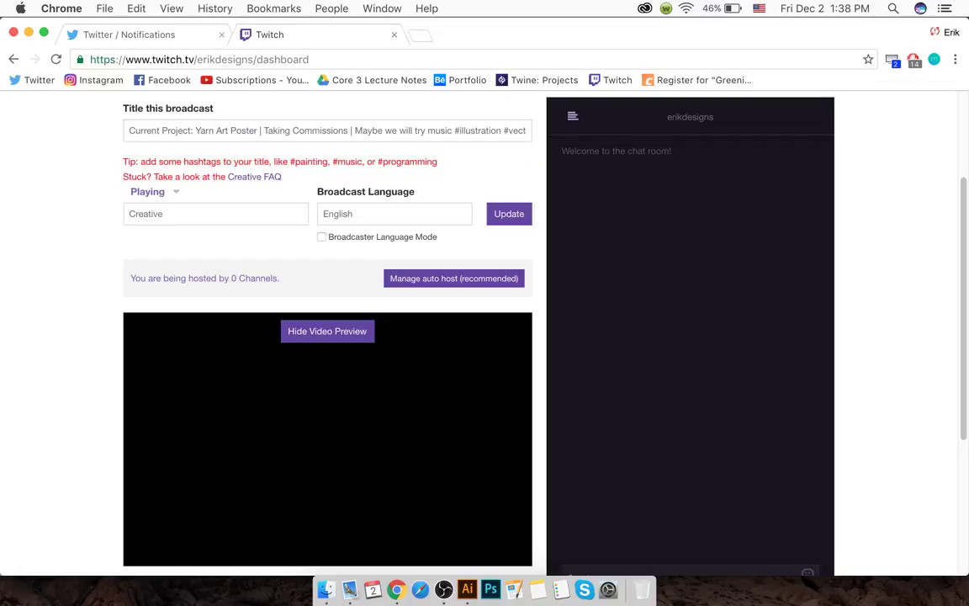
pyautogui.scroll(-5, 479, 328)
pyautogui.scroll(5, 484, 242)
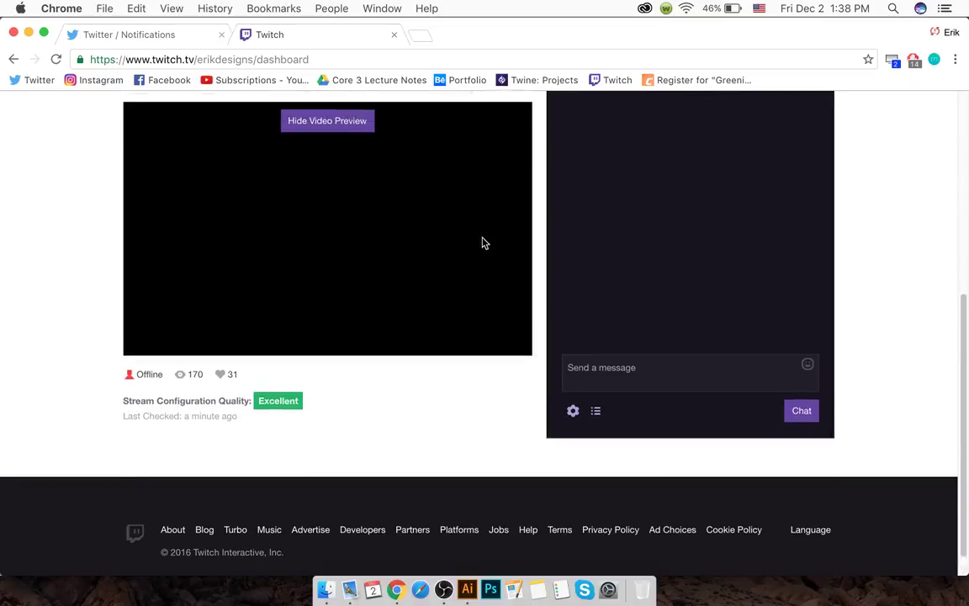
pyautogui.scroll(2, 458, 225)
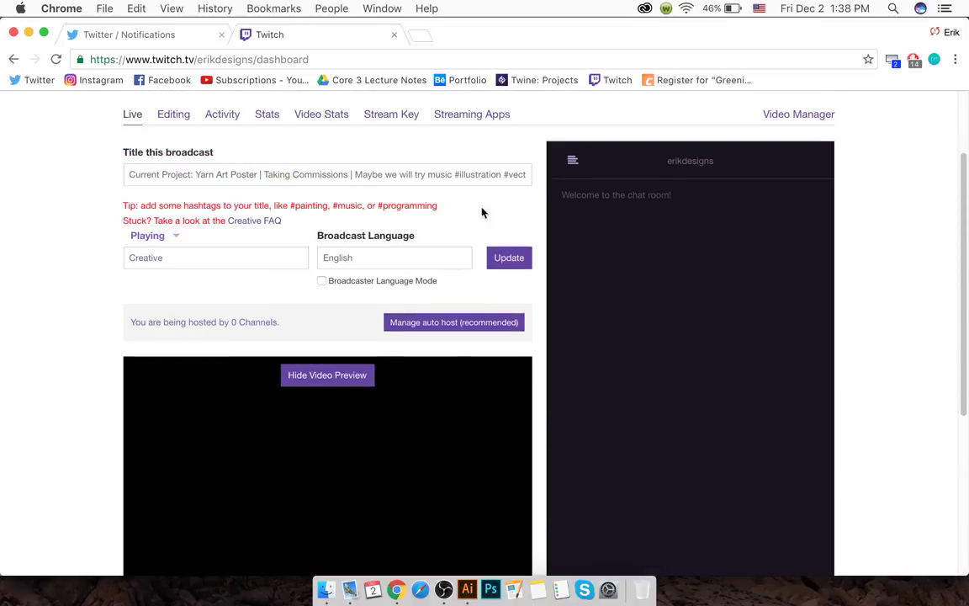
pyautogui.click(527, 174)
pyautogui.click(527, 175)
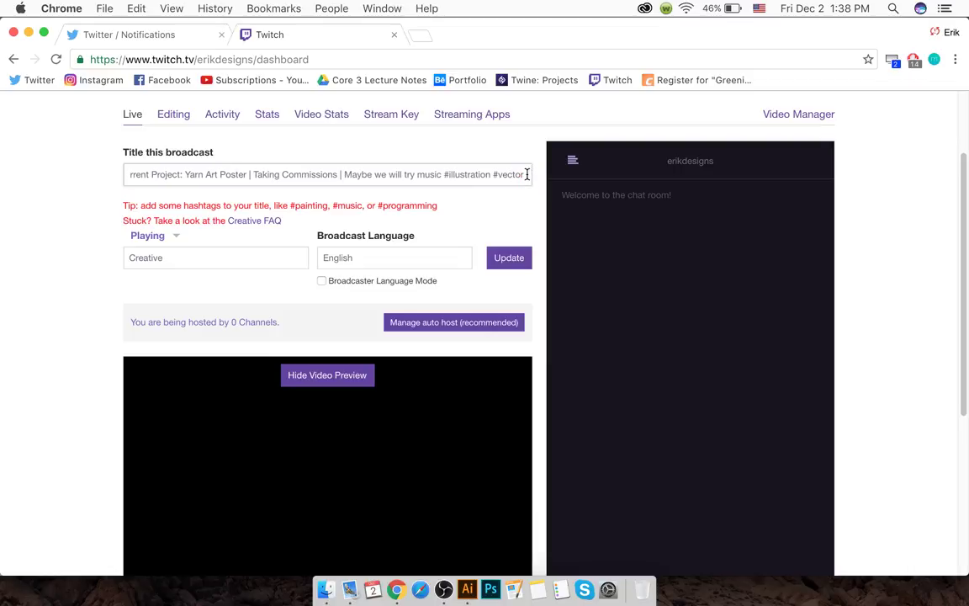
pyautogui.write('#')
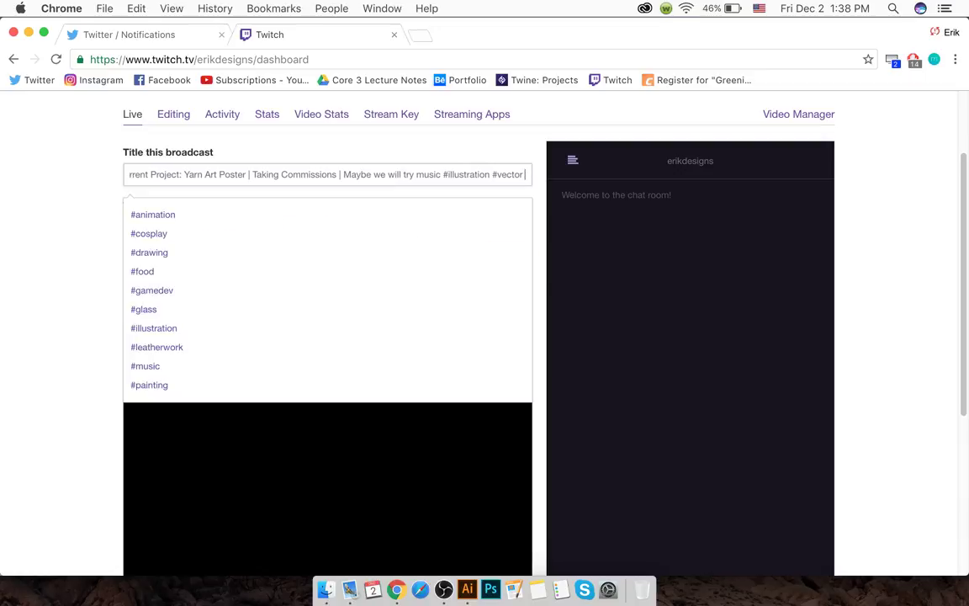
pyautogui.press('BackSpace')
pyautogui.press('BackSpace')
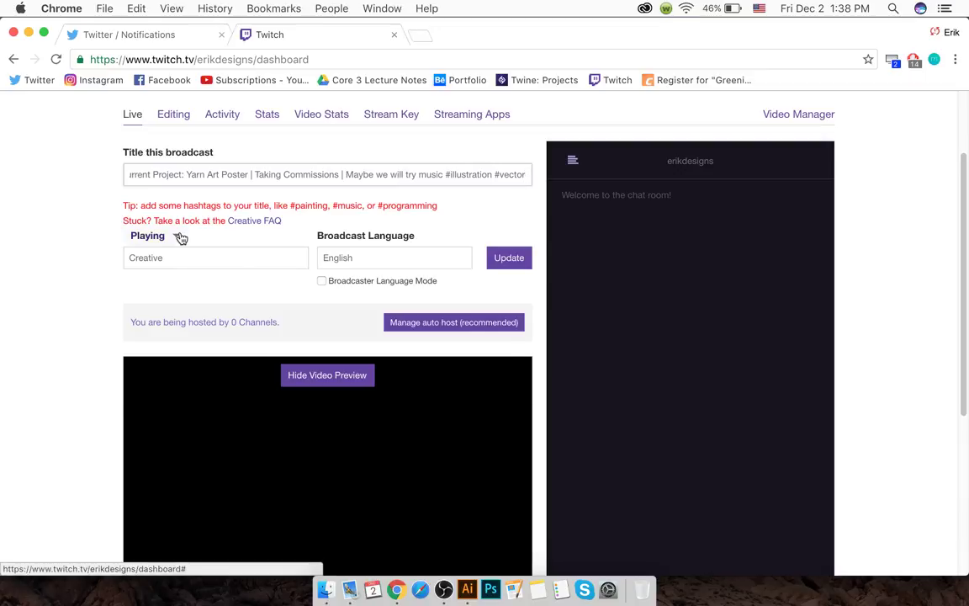
pyautogui.scroll(-3, 362, 235)
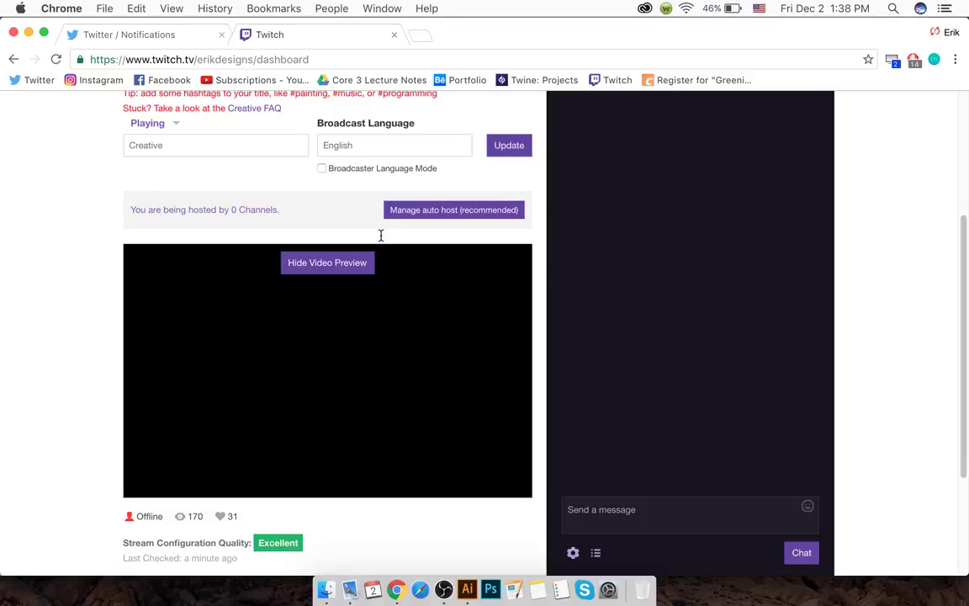
# - Hide the dashboard's video preview and show it again to check for the stream picture
pyautogui.scroll(-2, 314, 341)
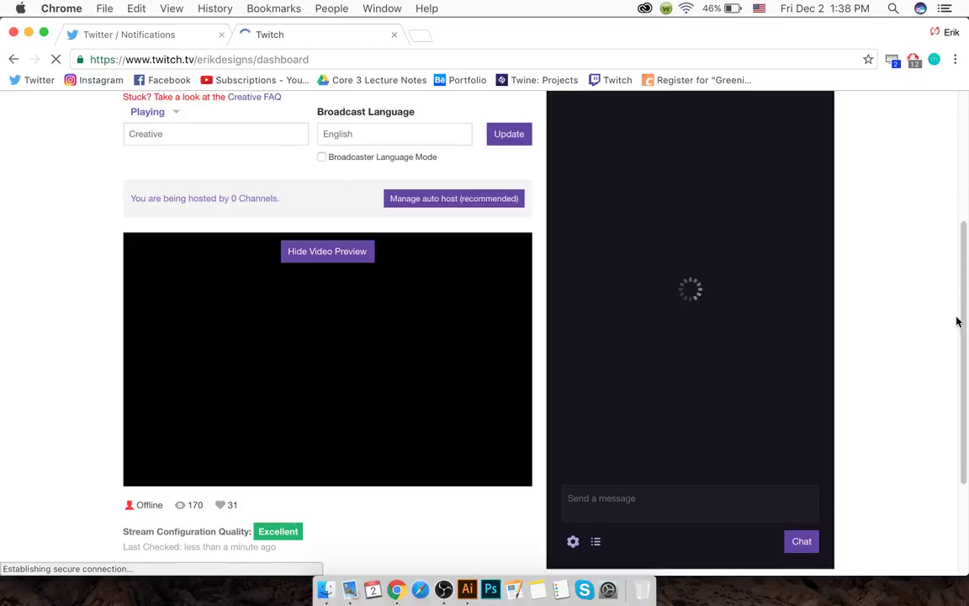
pyautogui.scroll(2, 959, 312)
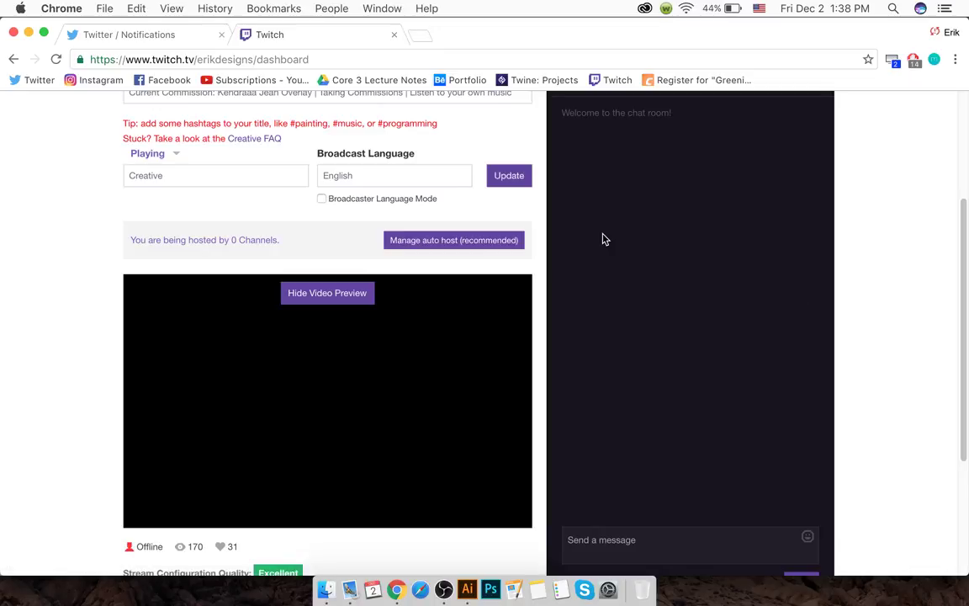
pyautogui.click(325, 294)
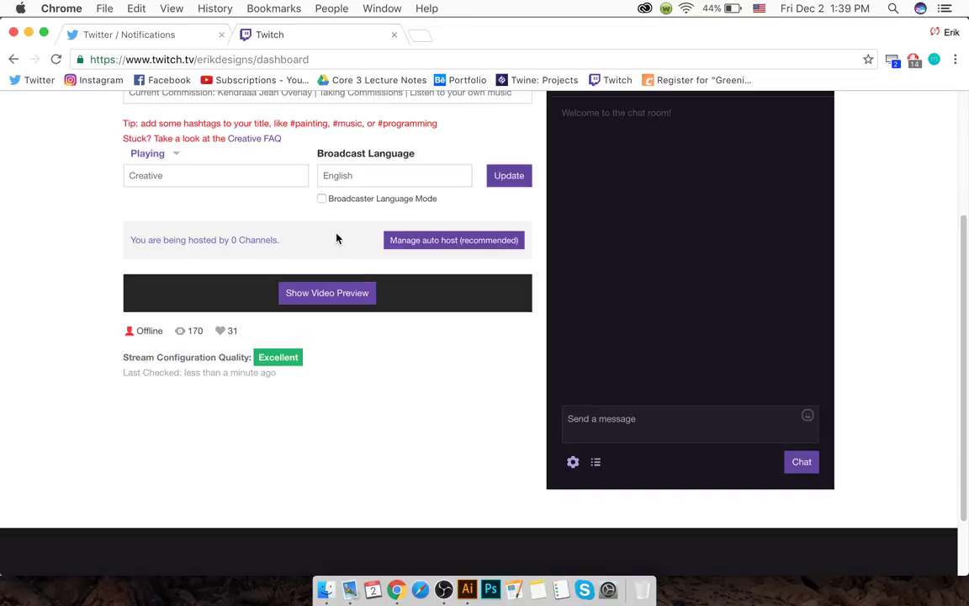
pyautogui.click(334, 287)
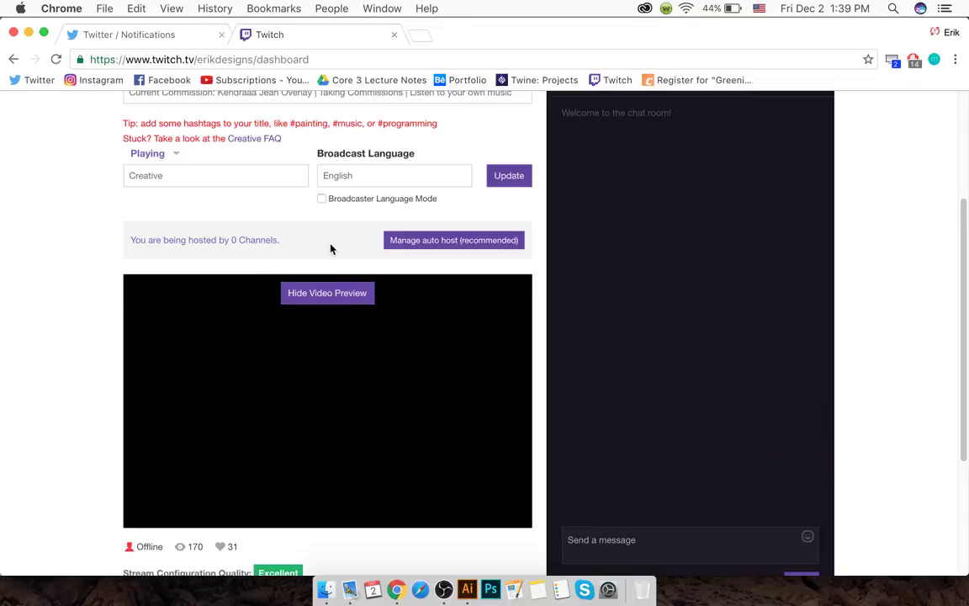
# - Switch to OBS to check the streaming status and minimise its window
pyautogui.click(470, 589)
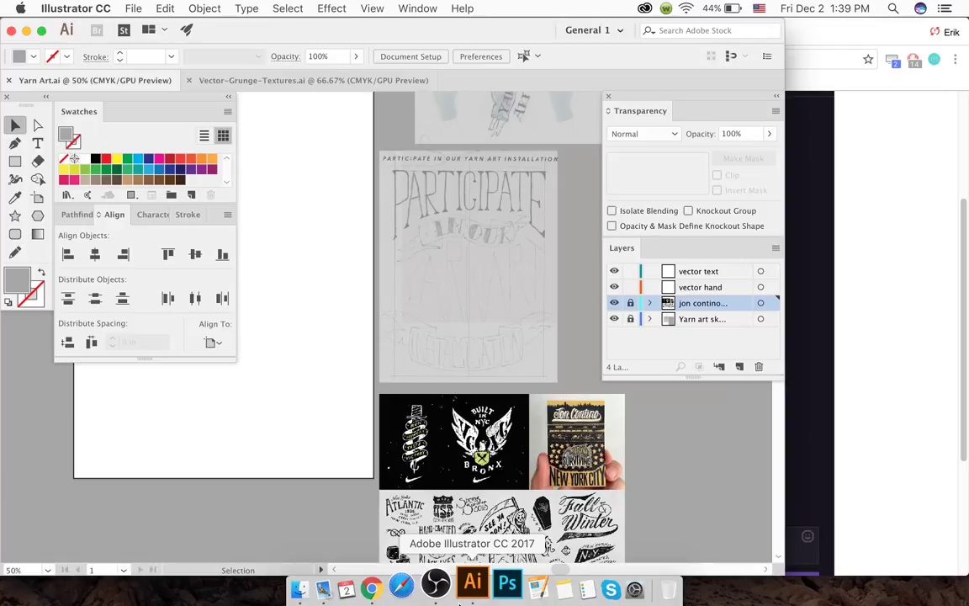
pyautogui.click(371, 589)
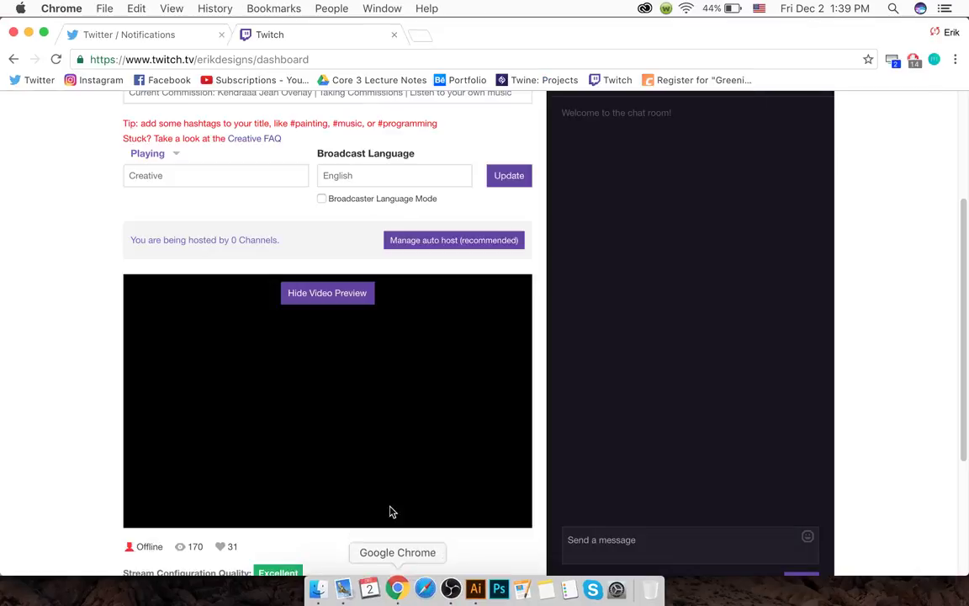
pyautogui.click(451, 589)
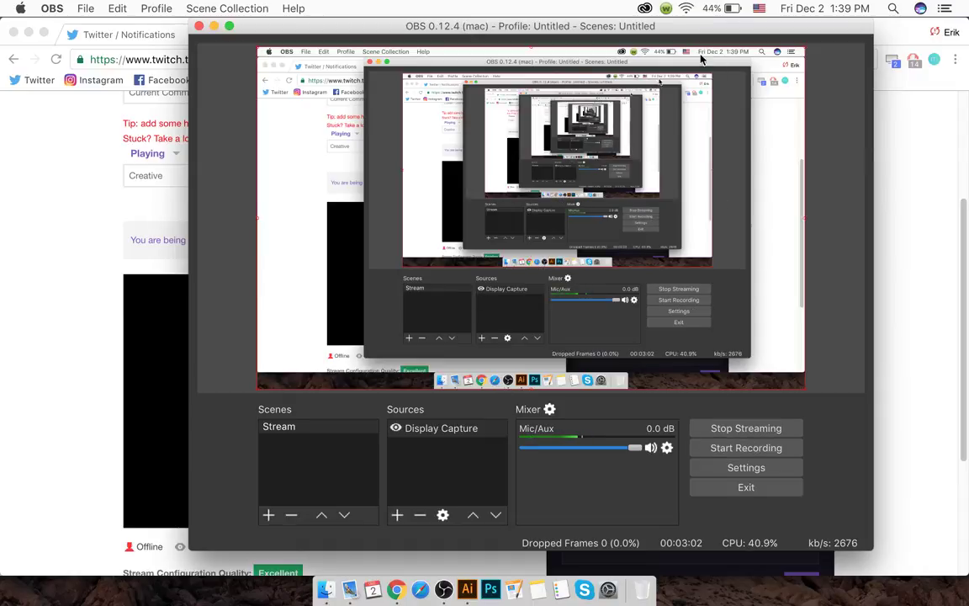
pyautogui.click(214, 26)
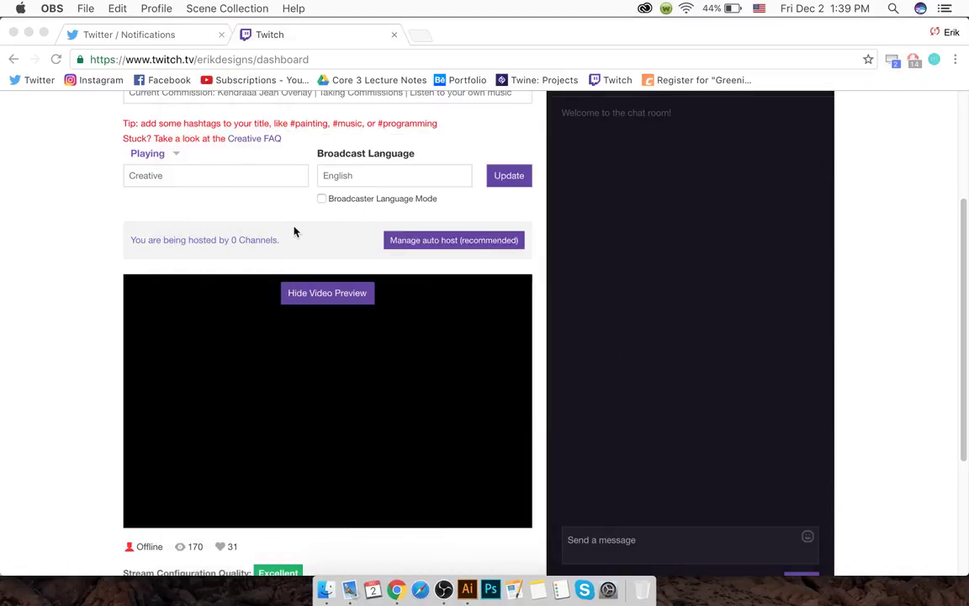
# - Hide the video preview on the Twitch dashboard
pyautogui.click(319, 299)
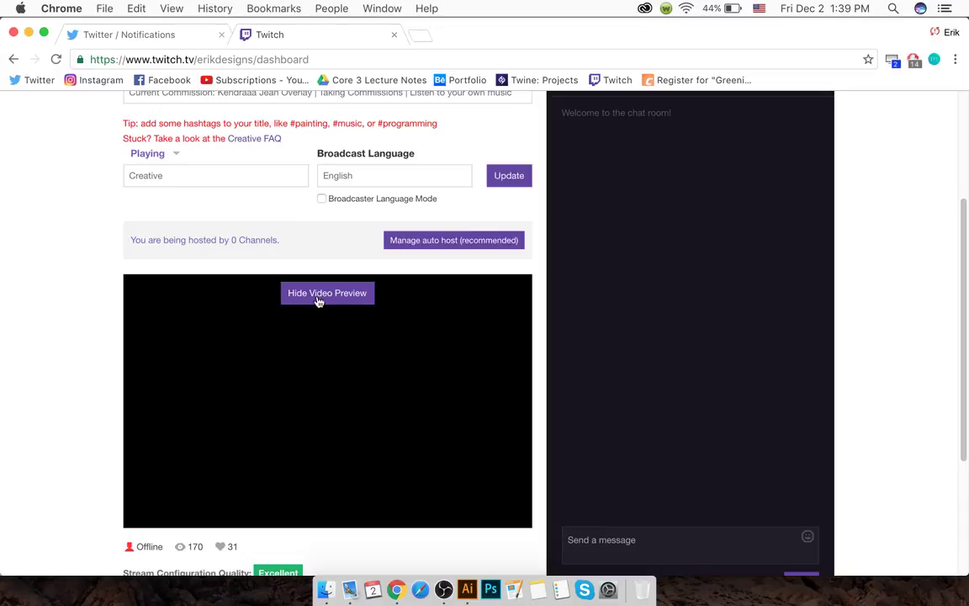
pyautogui.click(320, 298)
pyautogui.click(320, 297)
pyautogui.click(320, 297)
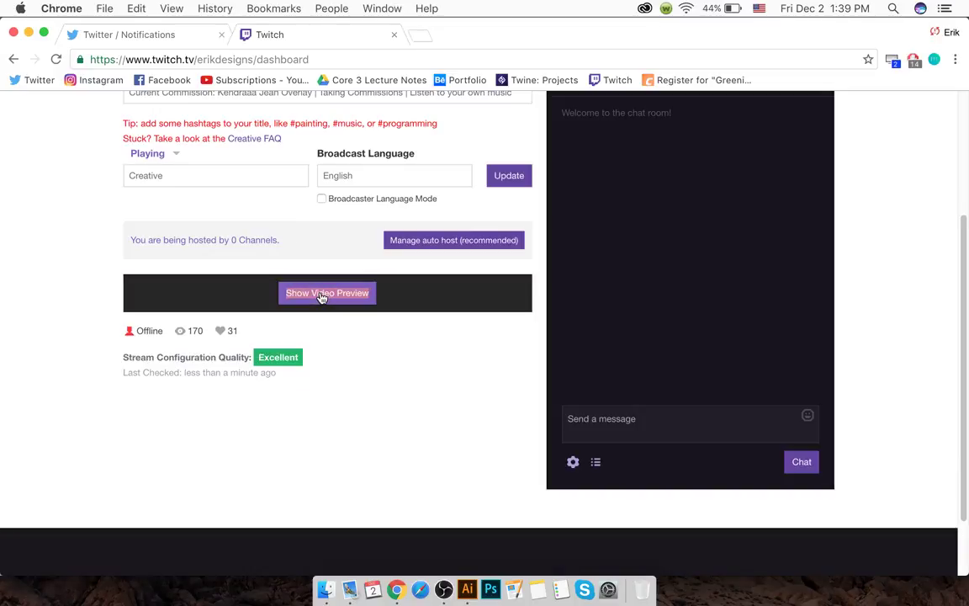
# - Open the account's own channel page and the options of its live video player
pyautogui.scroll(2, 327, 288)
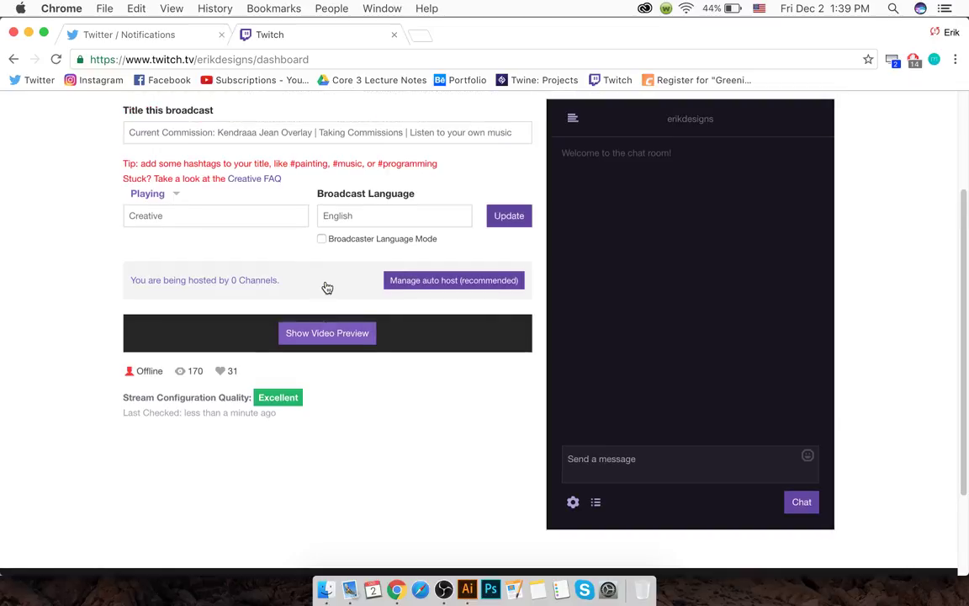
pyautogui.scroll(2, 238, 167)
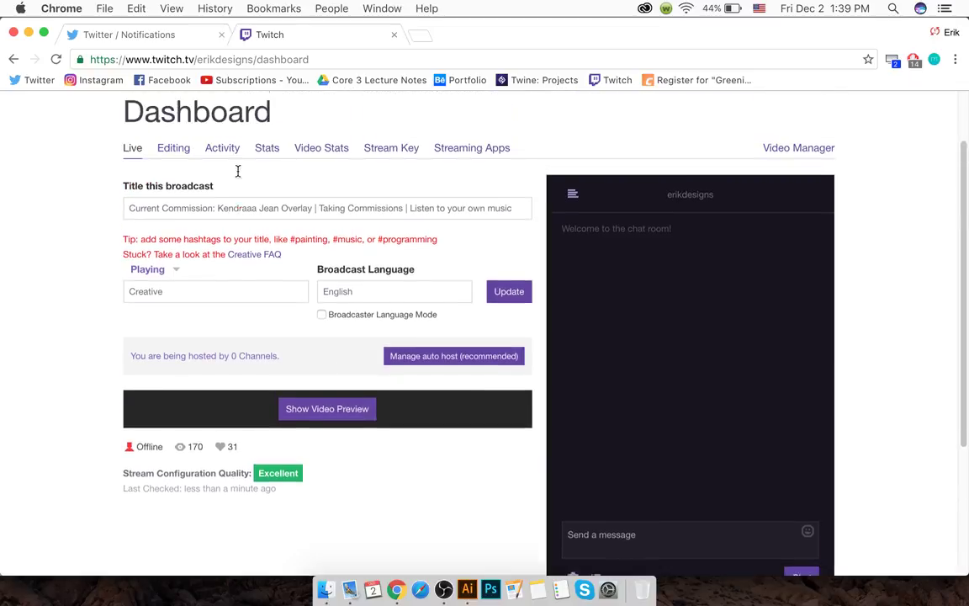
pyautogui.scroll(-3, 281, 275)
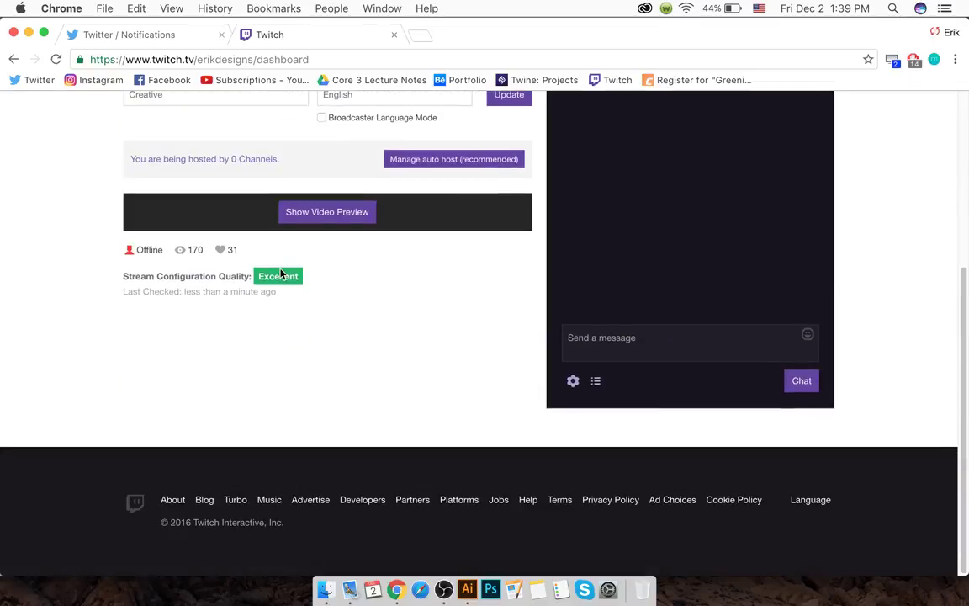
pyautogui.scroll(4, 281, 269)
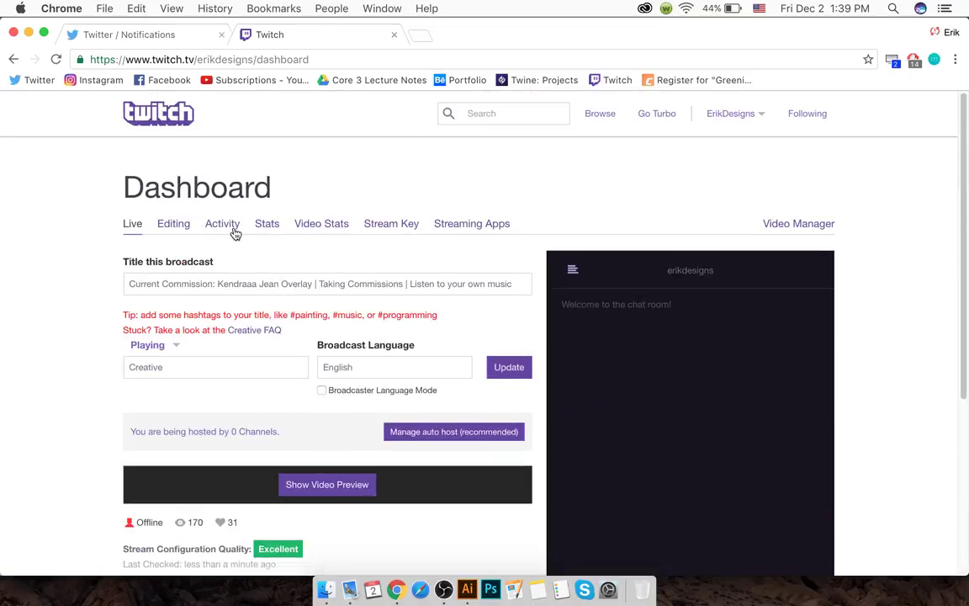
pyautogui.click(748, 116)
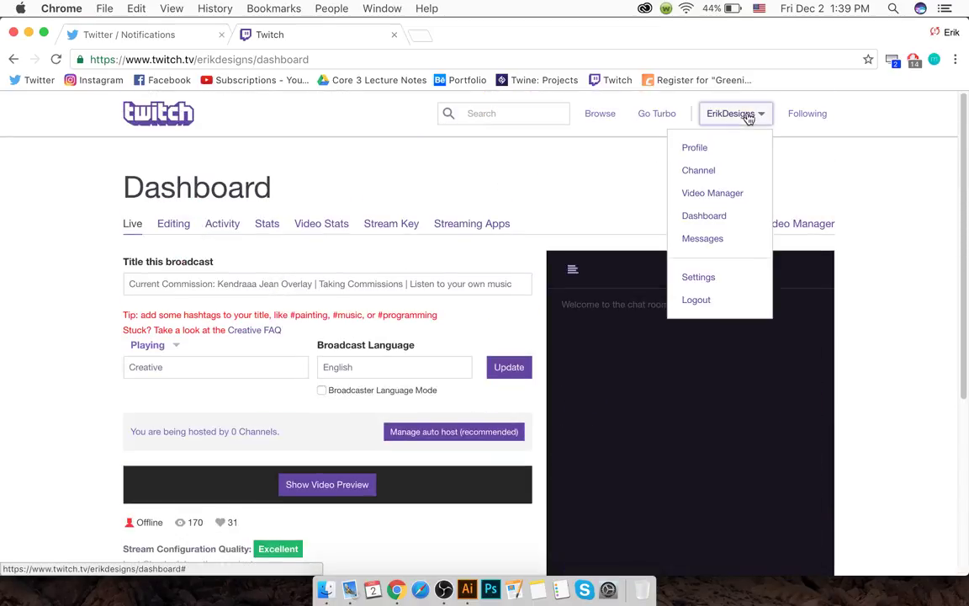
pyautogui.click(698, 170)
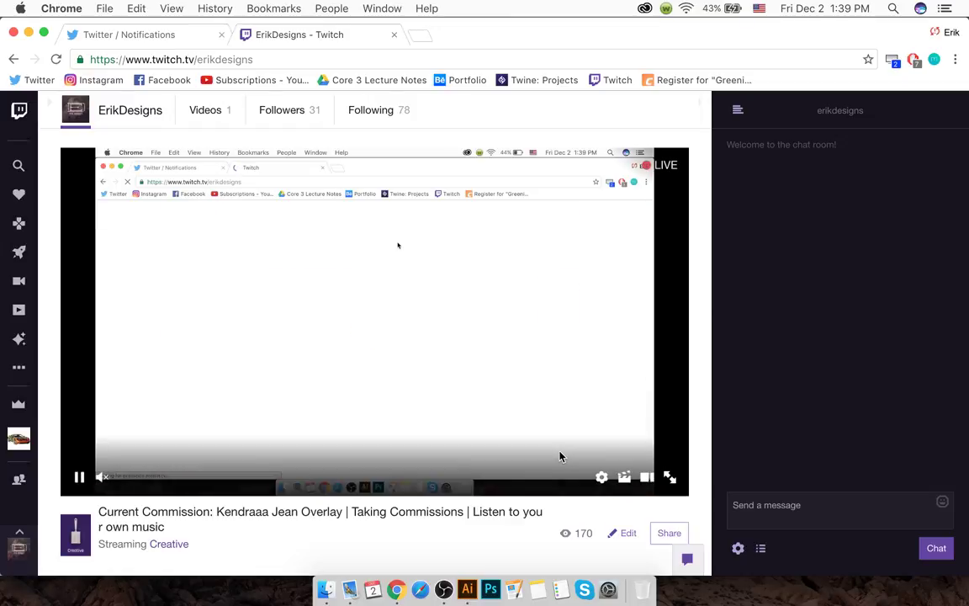
pyautogui.click(601, 477)
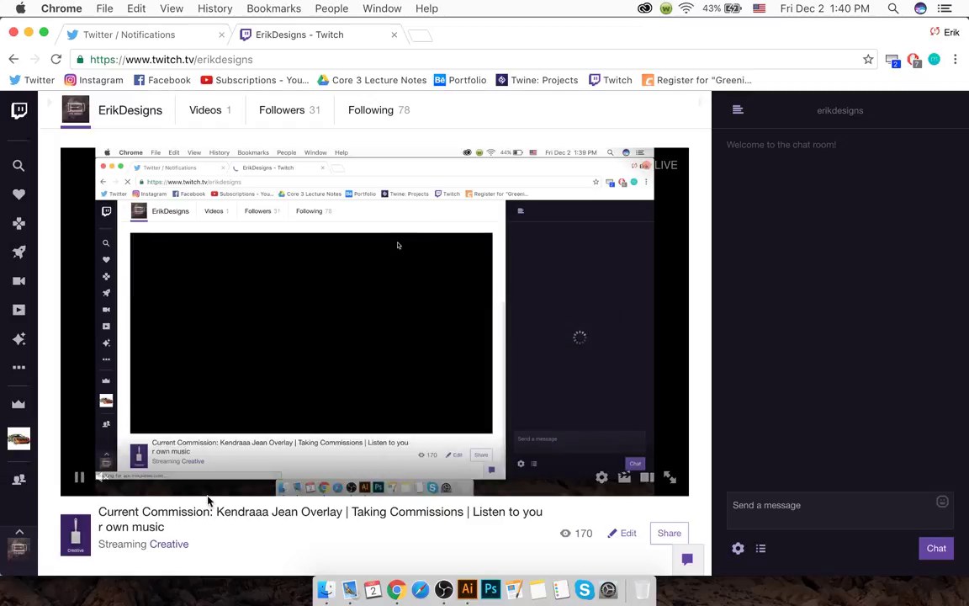
# - Edit the channel's broadcast options, setting the title to "Current Project: Yarn Art Poster w/" followed by the streamer's full name, and save
pyautogui.scroll(-3, 176, 526)
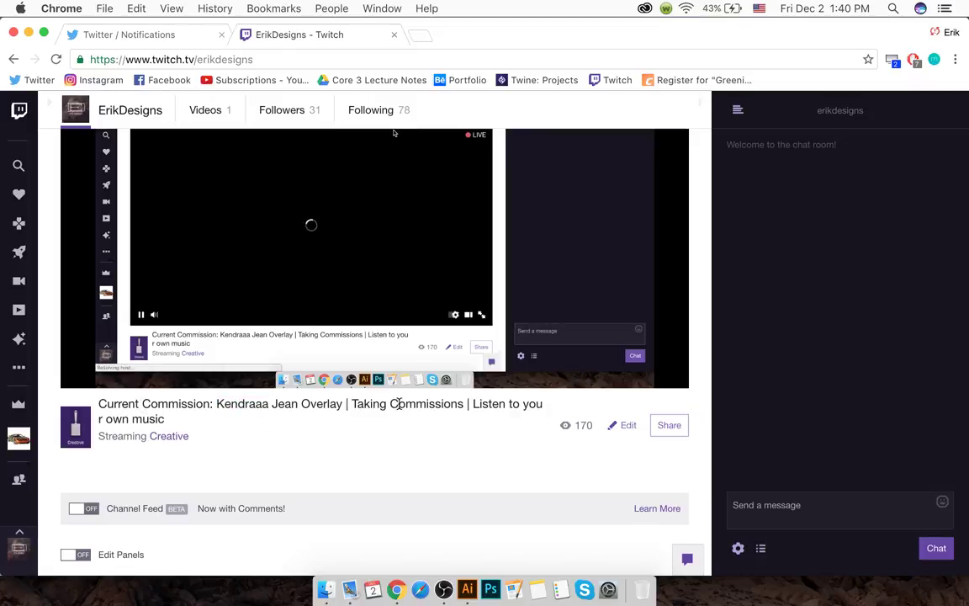
pyautogui.click(628, 425)
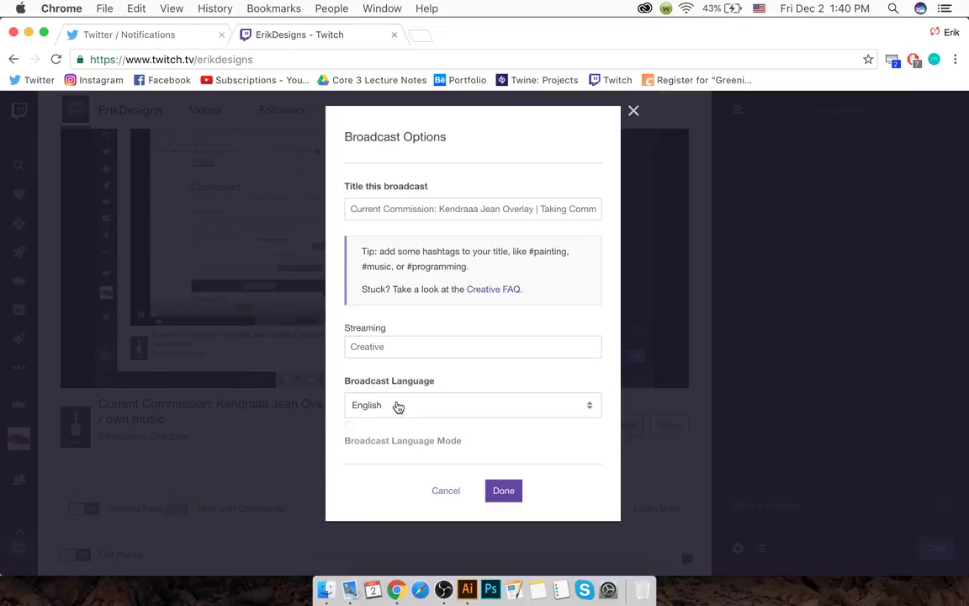
pyautogui.tripleClick(407, 209)
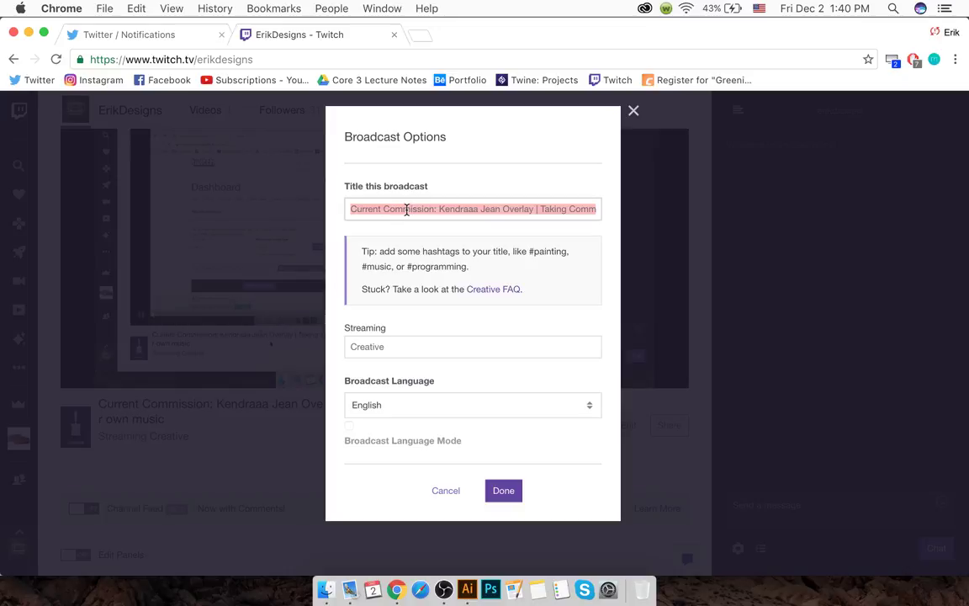
pyautogui.write('C')
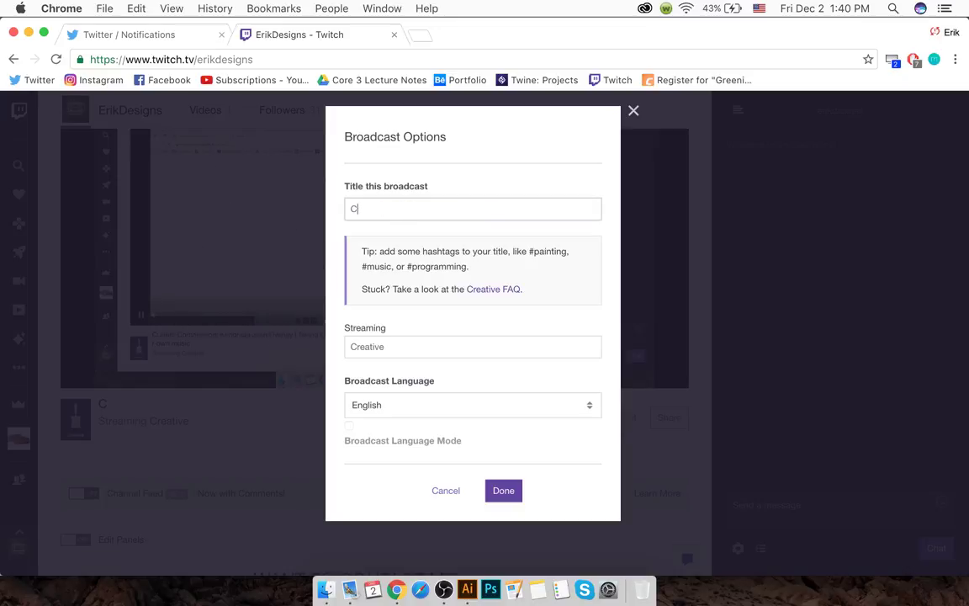
pyautogui.write('urrent Project: Yarn Art Poster')
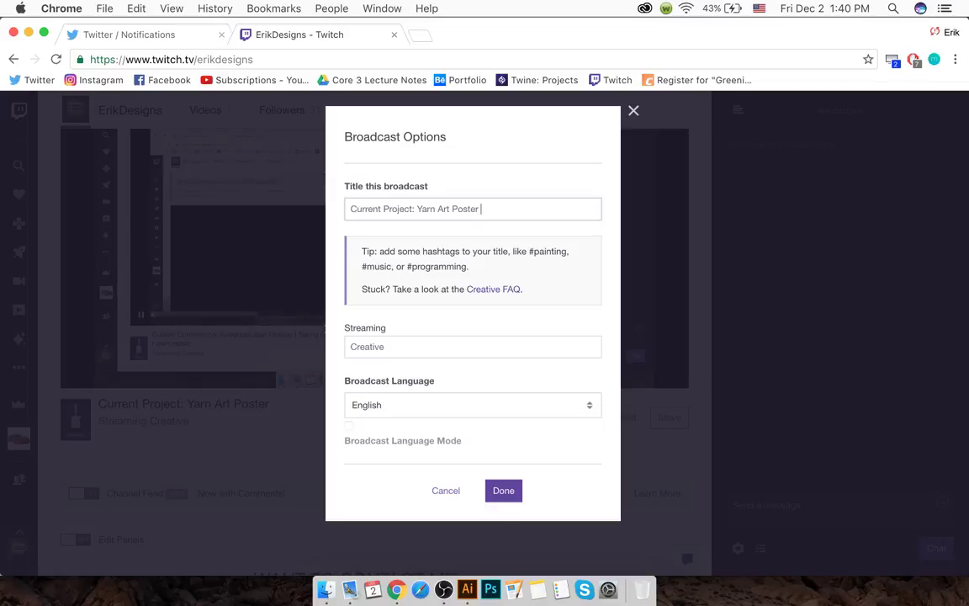
pyautogui.write('|')
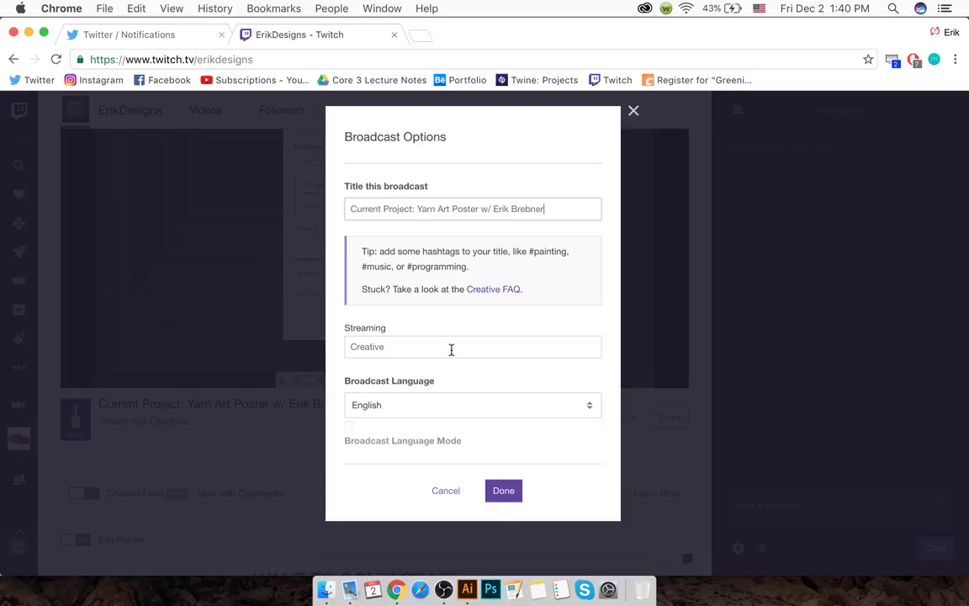
pyautogui.click(503, 493)
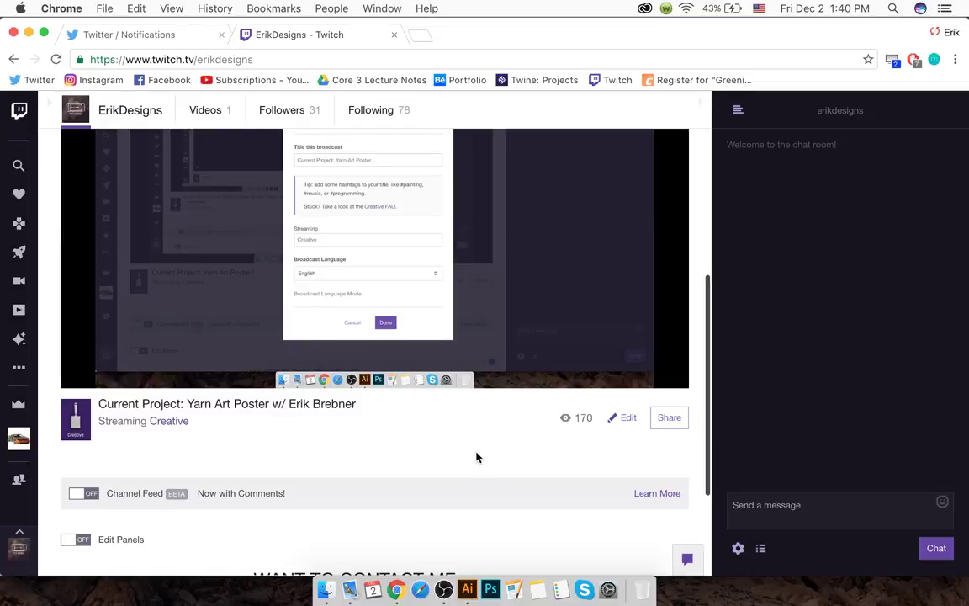
pyautogui.scroll(-5, 461, 446)
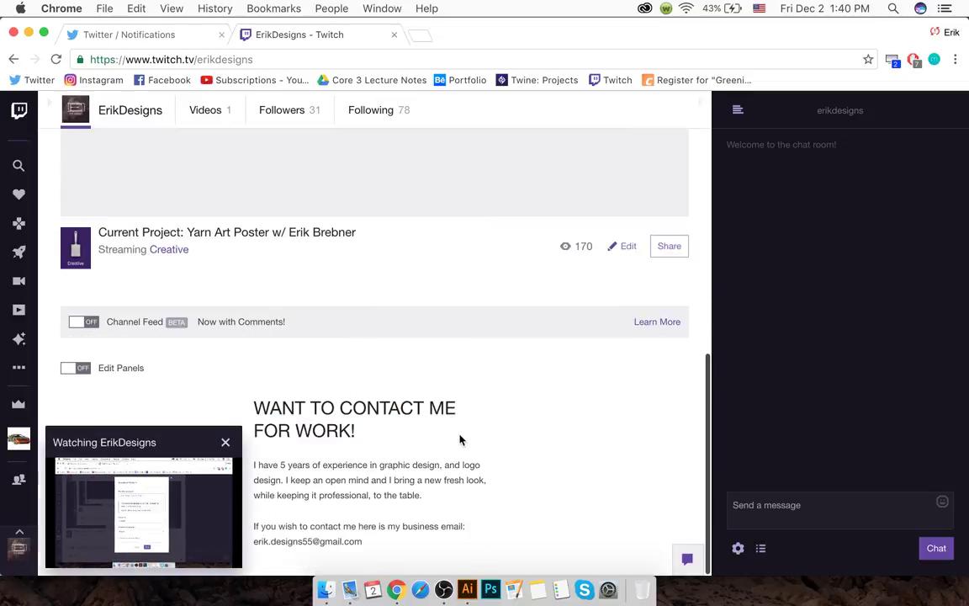
pyautogui.scroll(7, 284, 437)
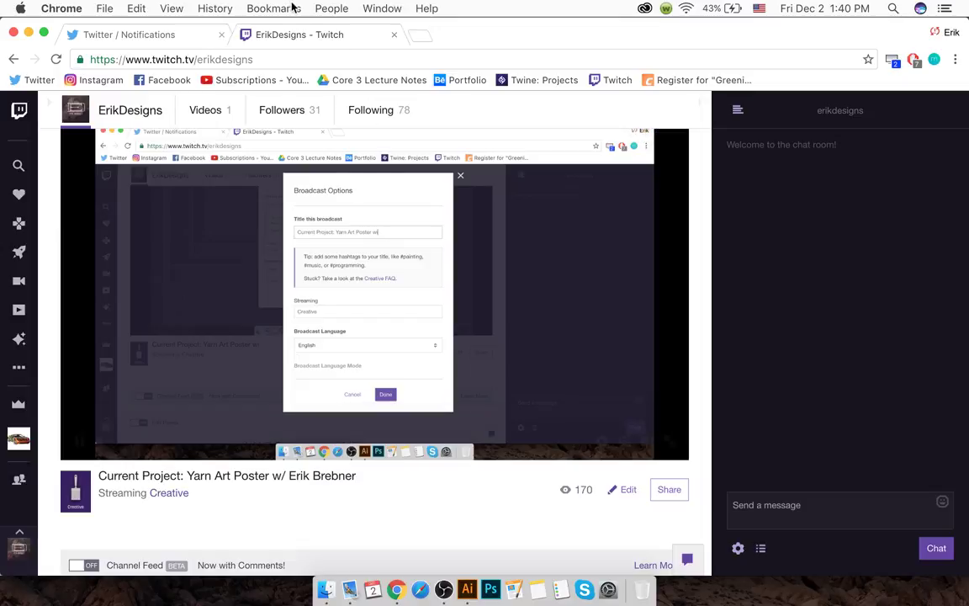
# - Post a tweet on Twitter reading "LIVE NOW!!!", the Twitch channel link and "Come watch me design some cool art!"
pyautogui.click(190, 37)
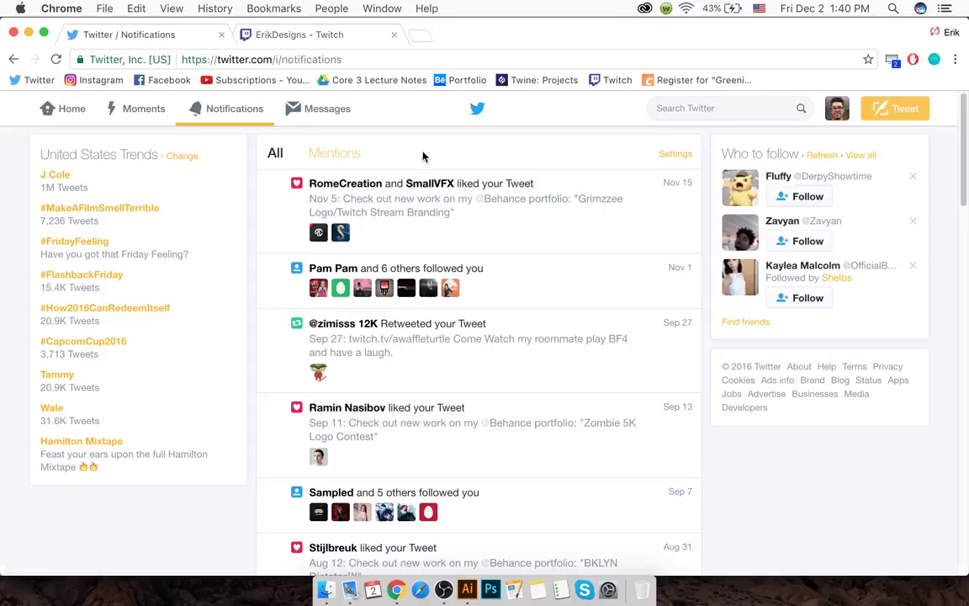
pyautogui.click(896, 110)
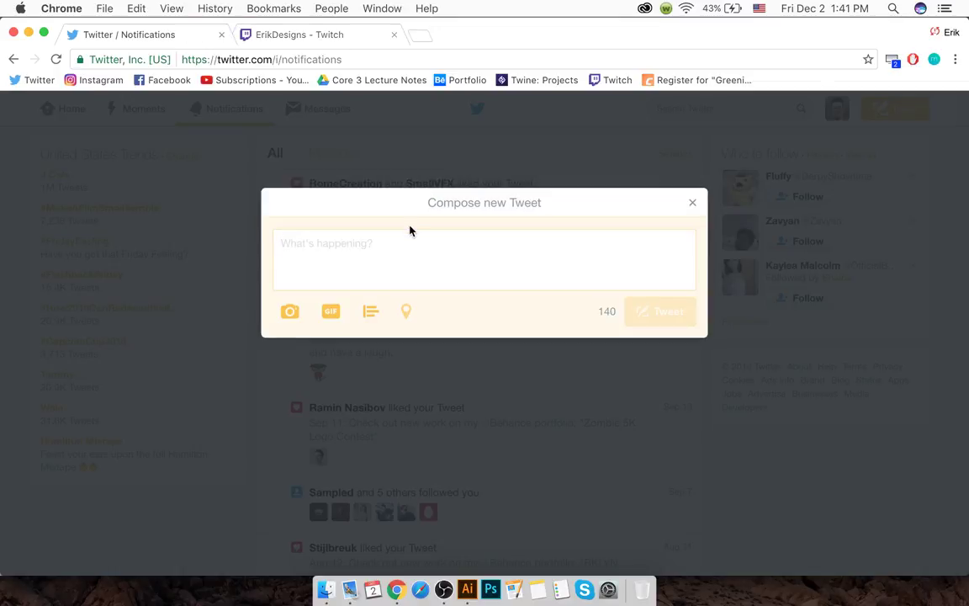
pyautogui.write('LIVE NOW!!!')
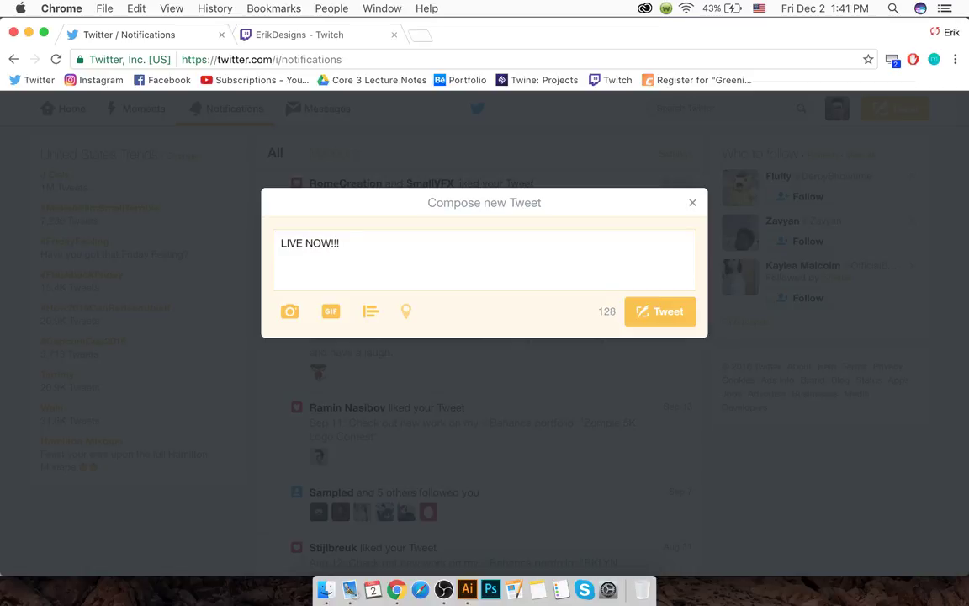
pyautogui.write('https://www.twitch.tv/erikdesigns')
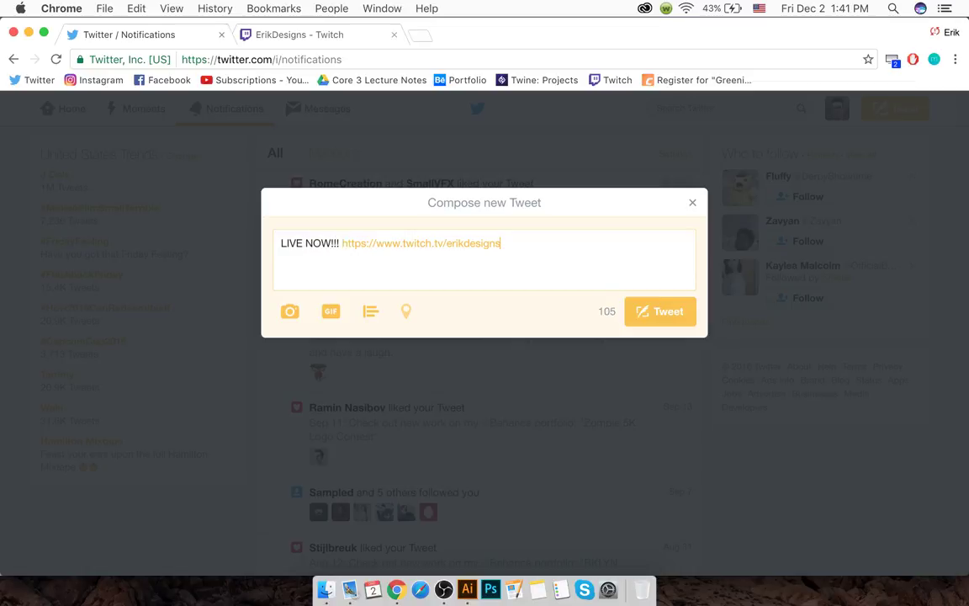
pyautogui.write('Come watch me design some cool art!')
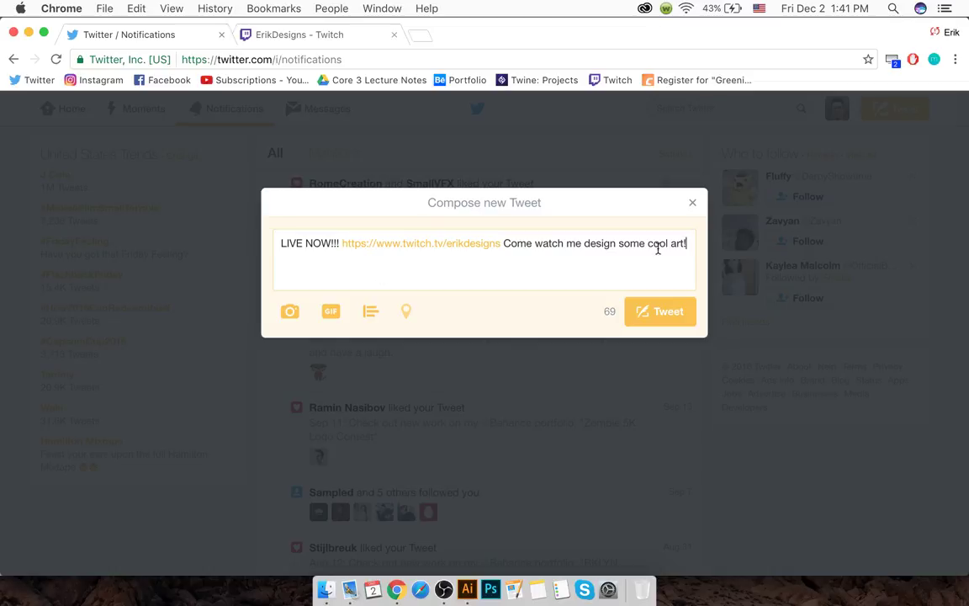
pyautogui.click(664, 321)
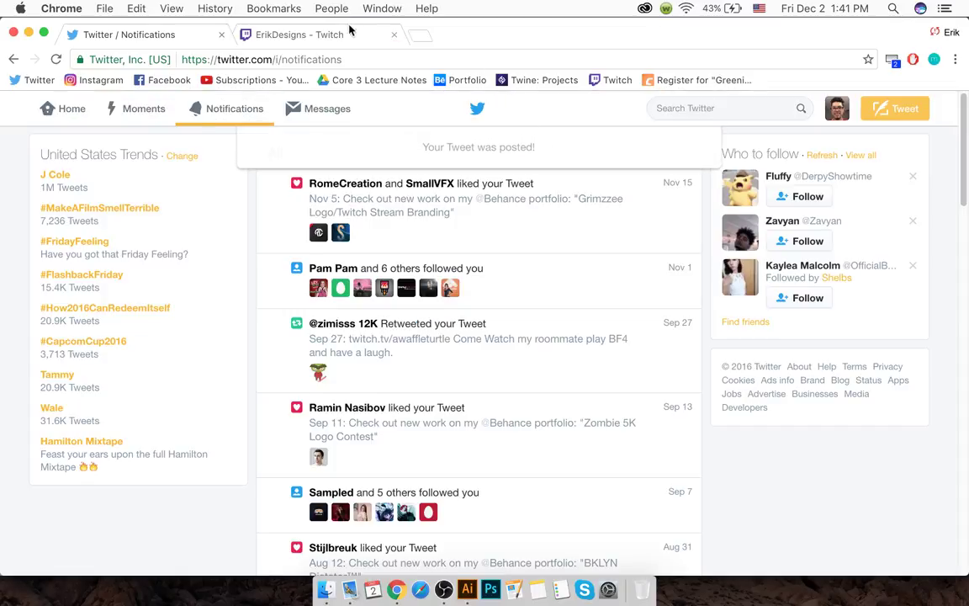
# - View the live stream on the Twitch channel page, with a brief look at the Yarn Art.ai document in Illustrator
pyautogui.click(294, 34)
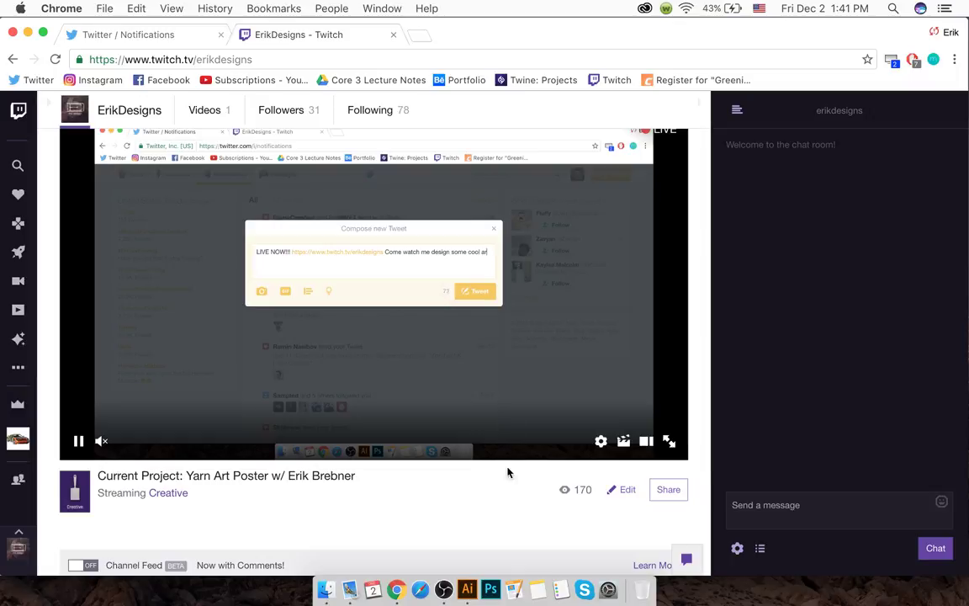
pyautogui.click(468, 589)
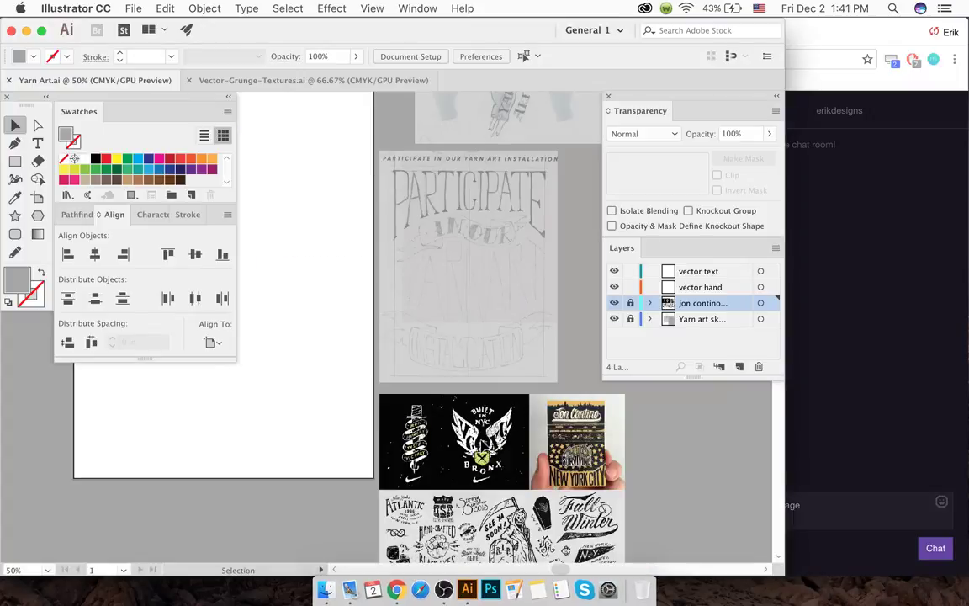
pyautogui.click(395, 589)
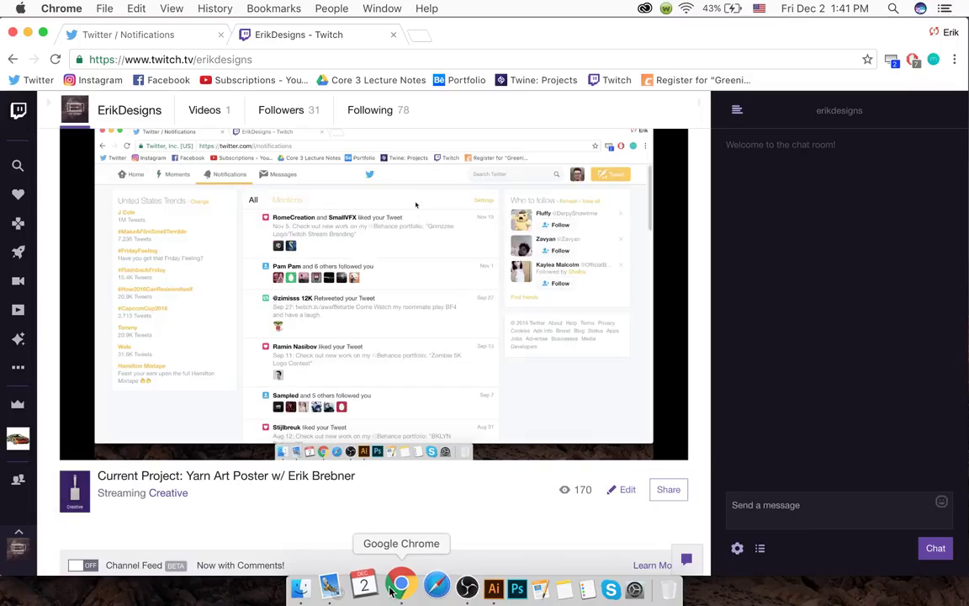
pyautogui.scroll(-5, 336, 418)
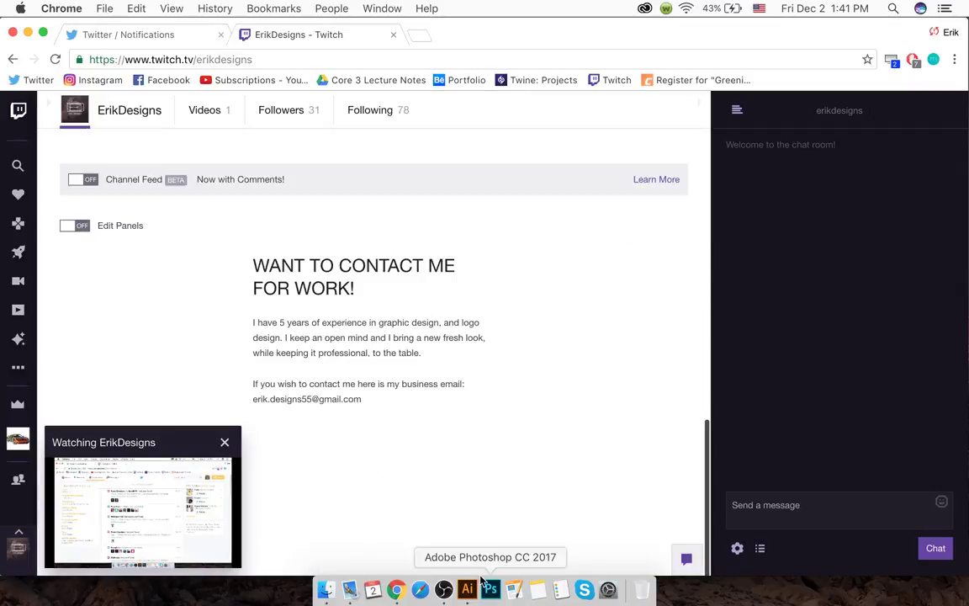
pyautogui.click(471, 593)
pyautogui.click(393, 588)
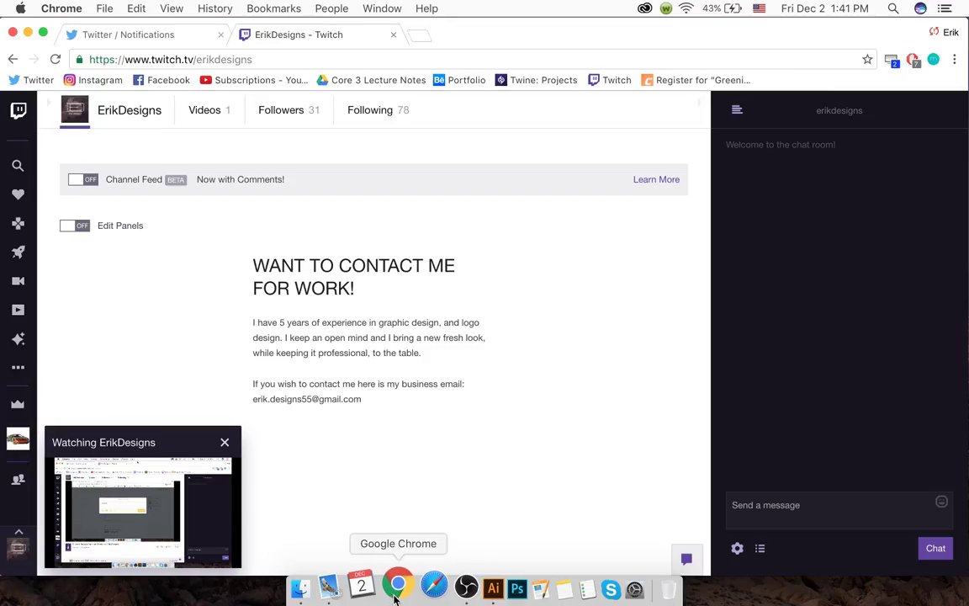
pyautogui.rightClick(173, 450)
pyautogui.click(113, 361)
pyautogui.scroll(10, 386, 327)
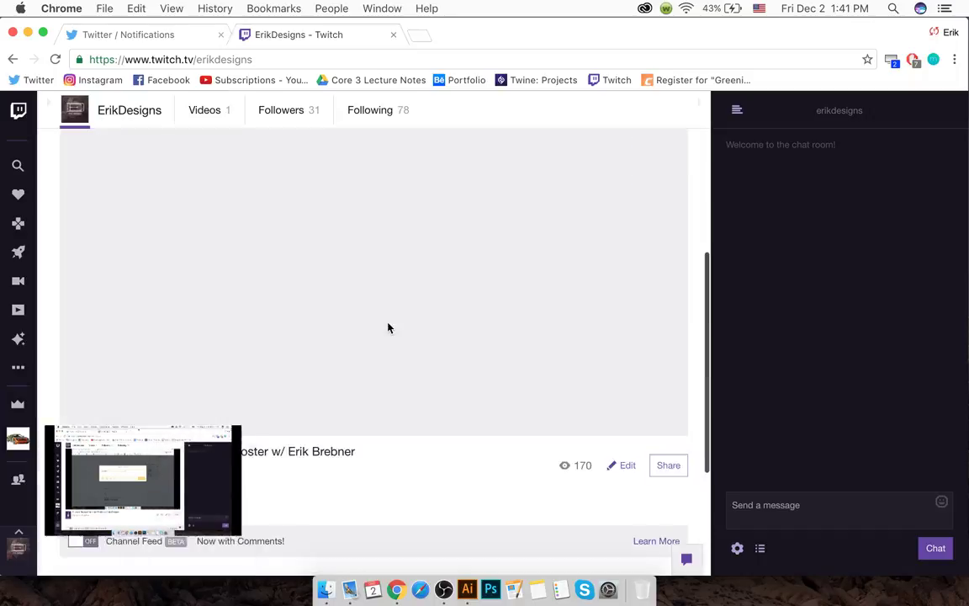
pyautogui.scroll(-5, 612, 445)
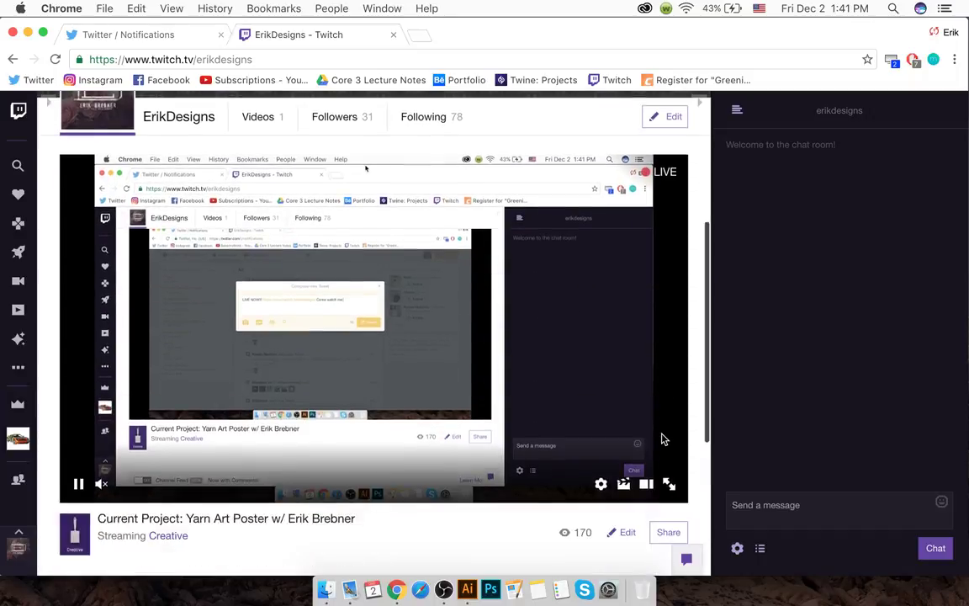
# - Pop the live video player out into its own window, shrink it and move it over the channel page
pyautogui.click(601, 439)
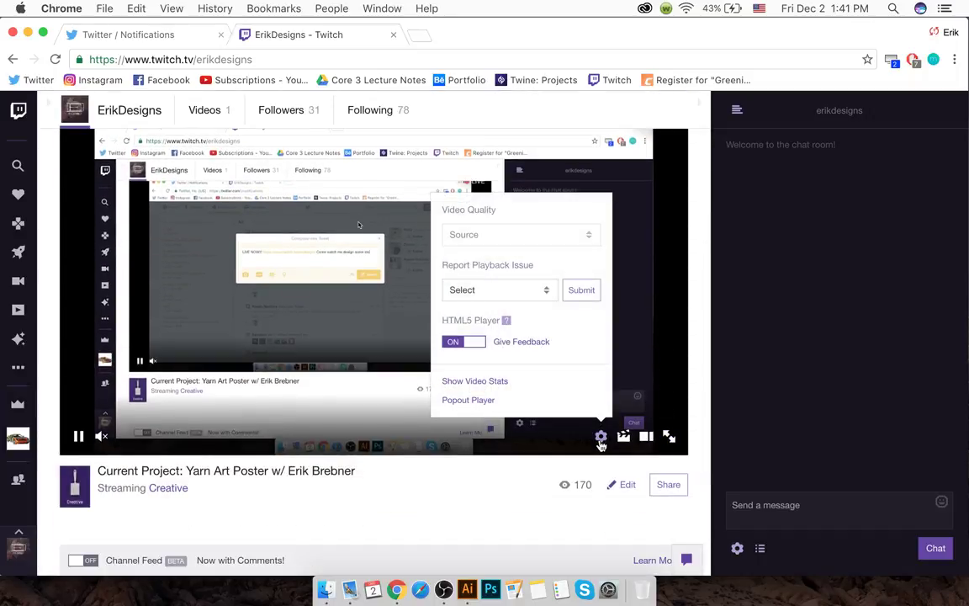
pyautogui.click(468, 400)
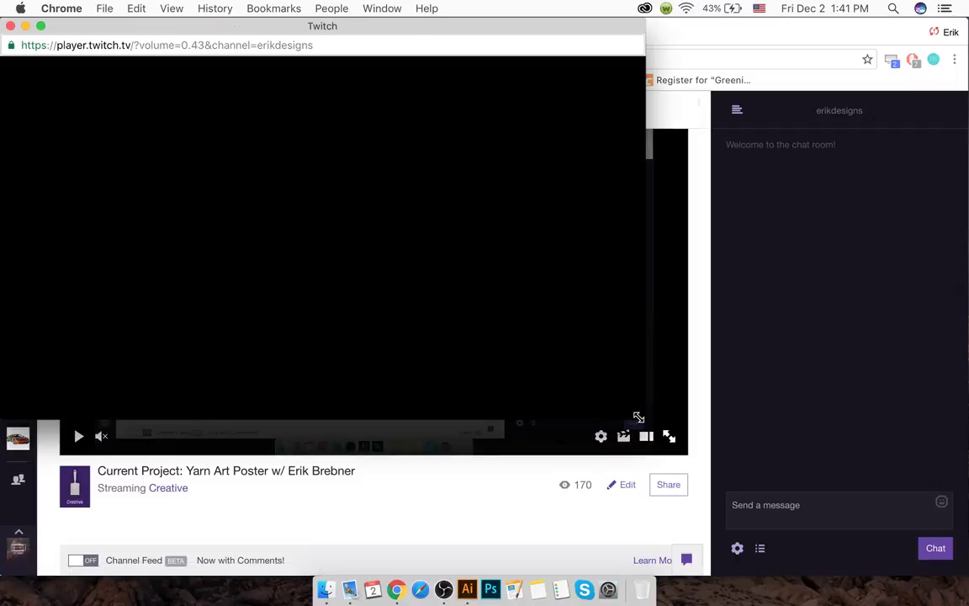
pyautogui.moveTo(643, 418); pyautogui.dragTo(223, 207)
pyautogui.moveTo(204, 26); pyautogui.dragTo(238, 61)
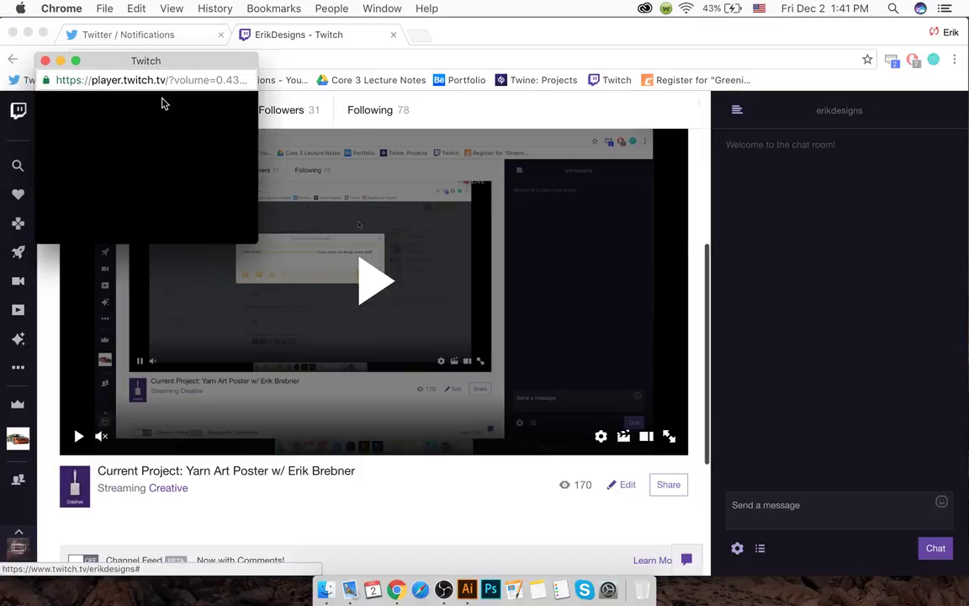
pyautogui.moveTo(255, 244); pyautogui.dragTo(281, 263)
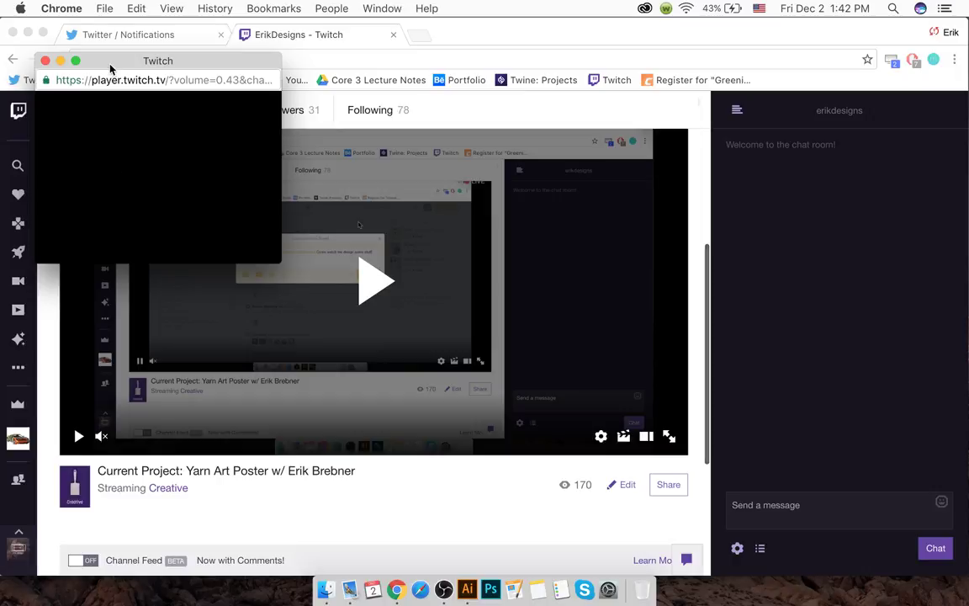
# - Resume the stream on the channel page, then bring the pop-out player back to the front, enlarge it slightly and reposition it
pyautogui.click(370, 287)
pyautogui.click(359, 288)
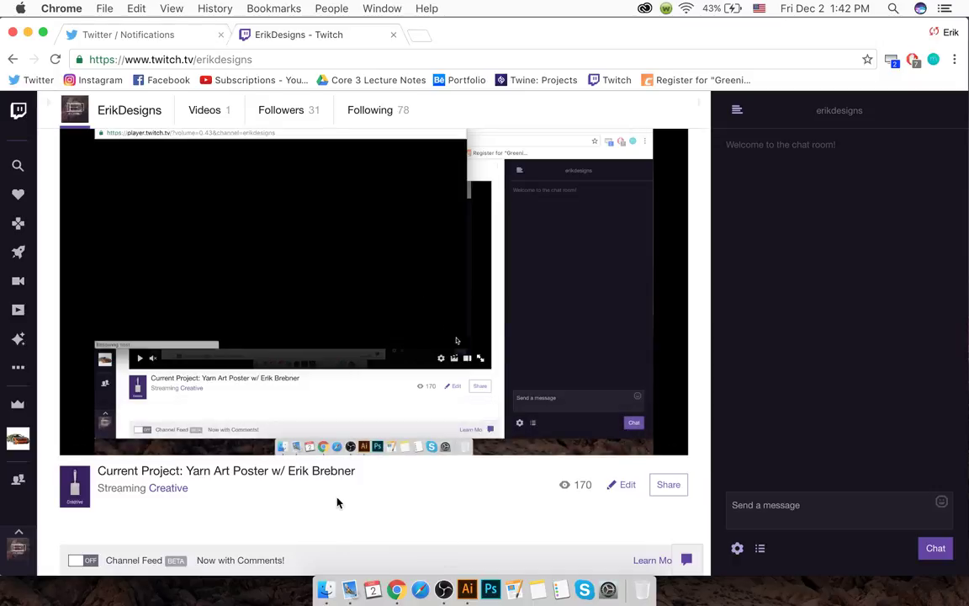
pyautogui.hotkey('ctrl', 'Up')
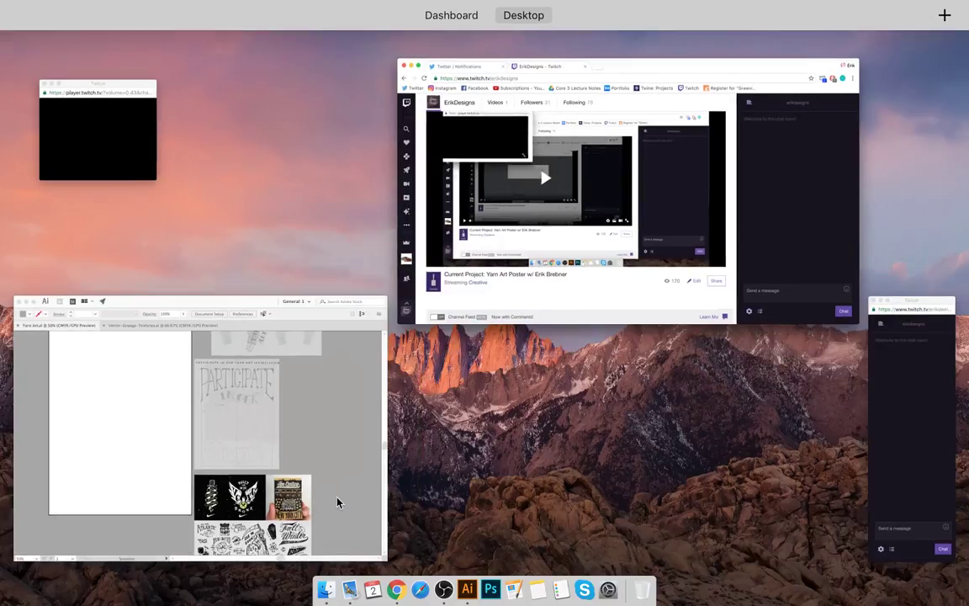
pyautogui.click(149, 104)
pyautogui.moveTo(193, 121); pyautogui.dragTo(263, 171)
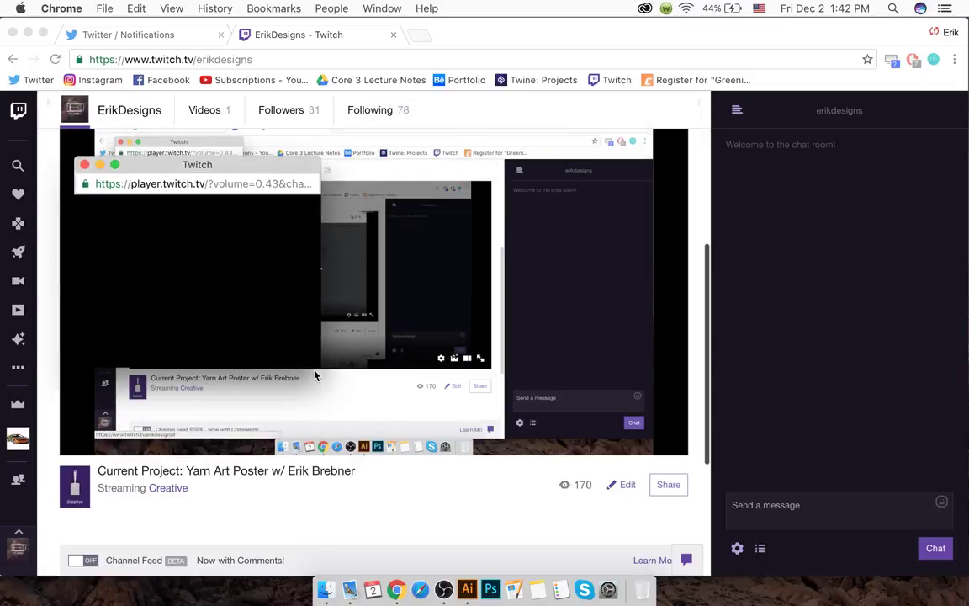
pyautogui.moveTo(325, 370); pyautogui.dragTo(364, 382)
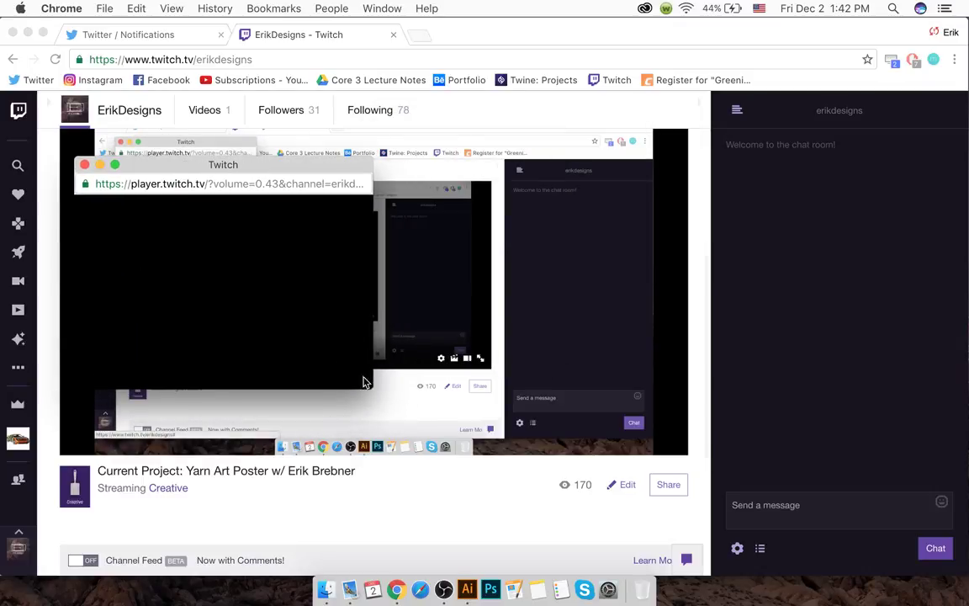
pyautogui.moveTo(262, 164); pyautogui.dragTo(235, 126)
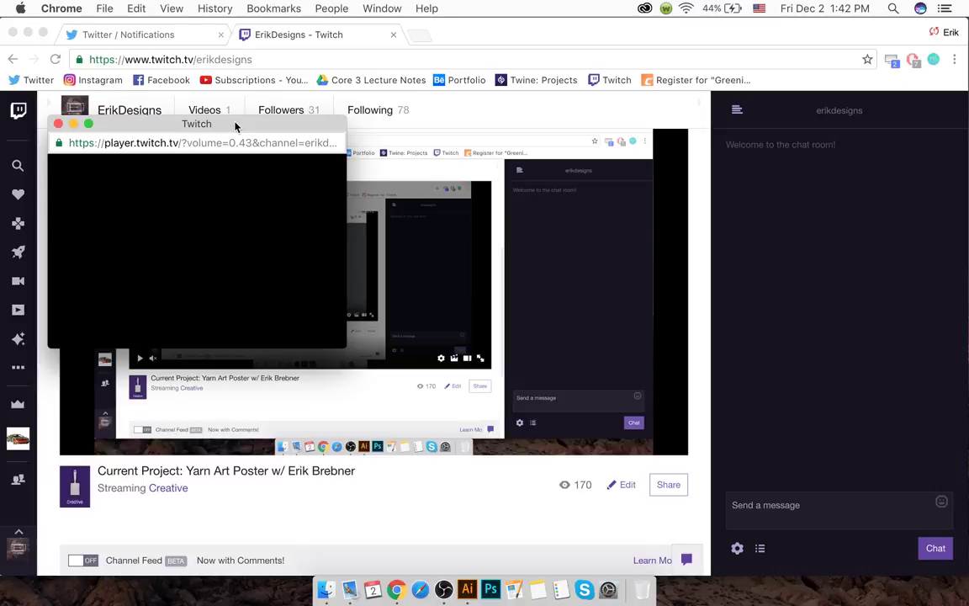
# - Return to the channel page, then bring up the pop-out player window again and close it
pyautogui.click(395, 255)
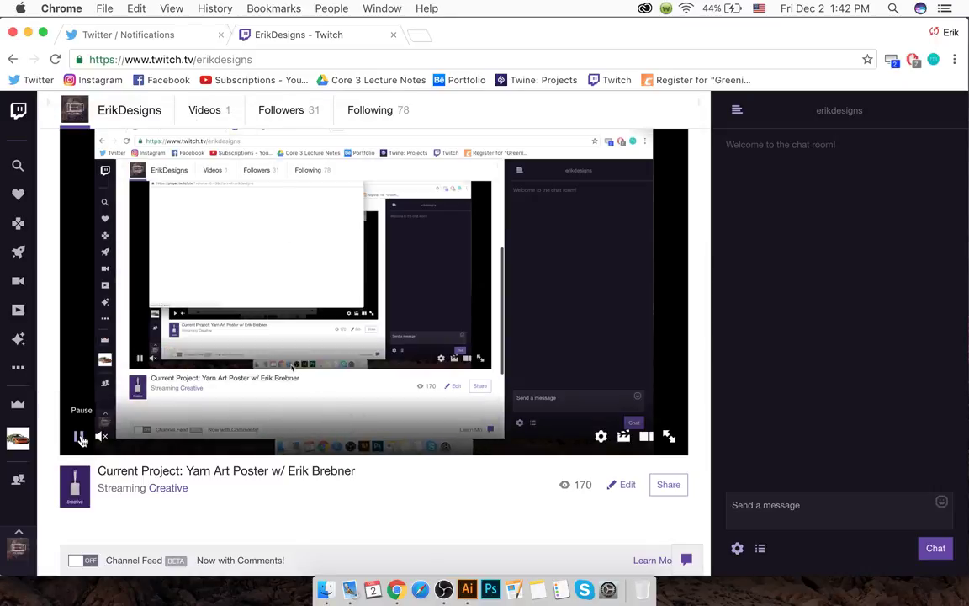
pyautogui.hotkey('ctrl', 'Up')
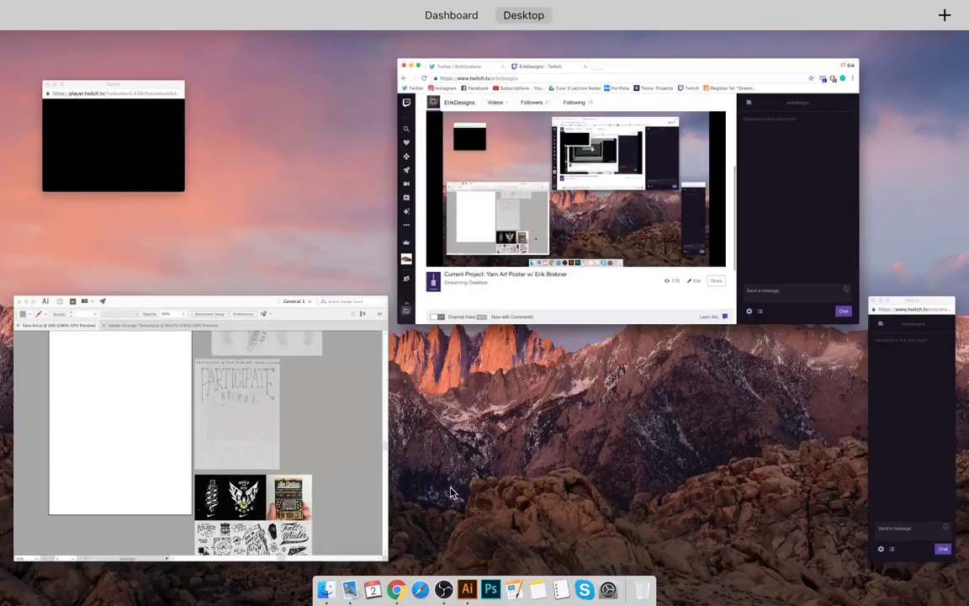
pyautogui.click(158, 150)
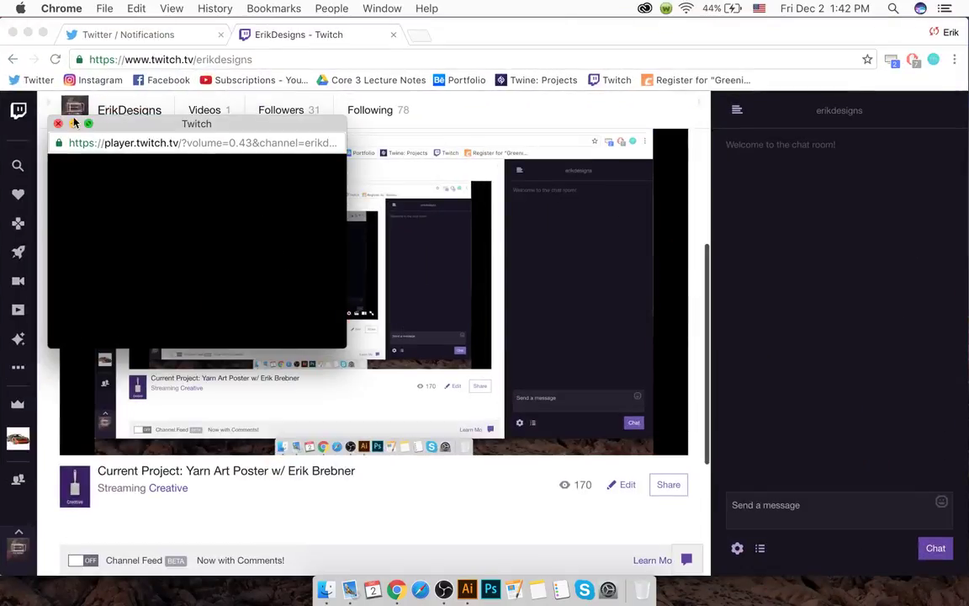
pyautogui.click(57, 123)
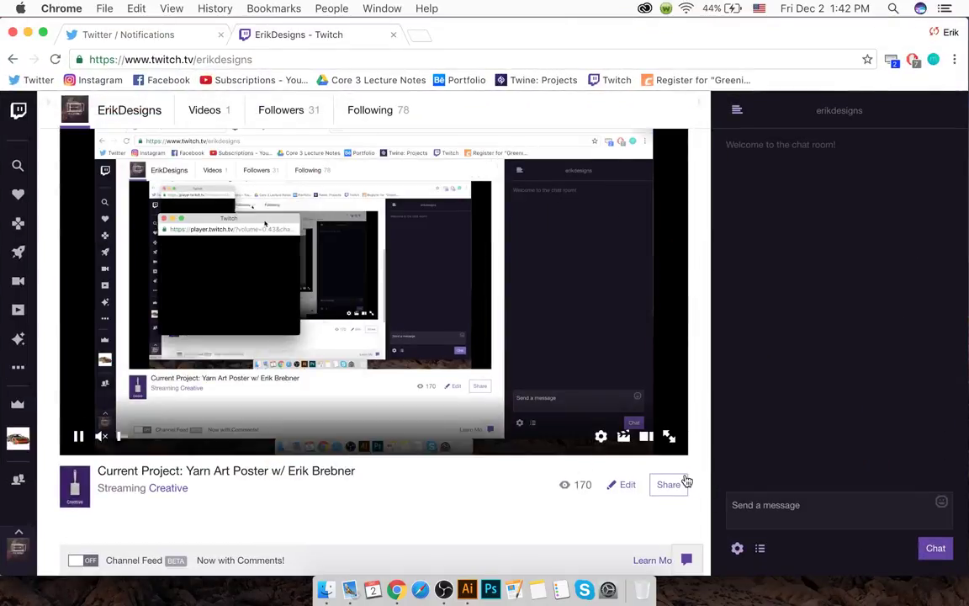
# - Pop the live video player out again and place its window in front of the Yarn Art.ai document in Illustrator
pyautogui.click(600, 436)
pyautogui.click(476, 401)
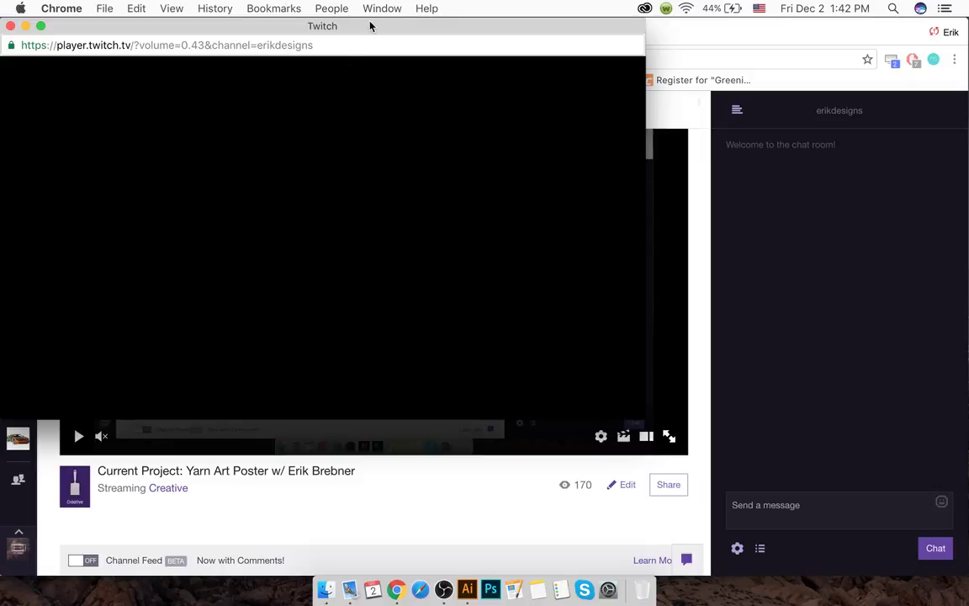
pyautogui.moveTo(370, 26); pyautogui.dragTo(463, 119)
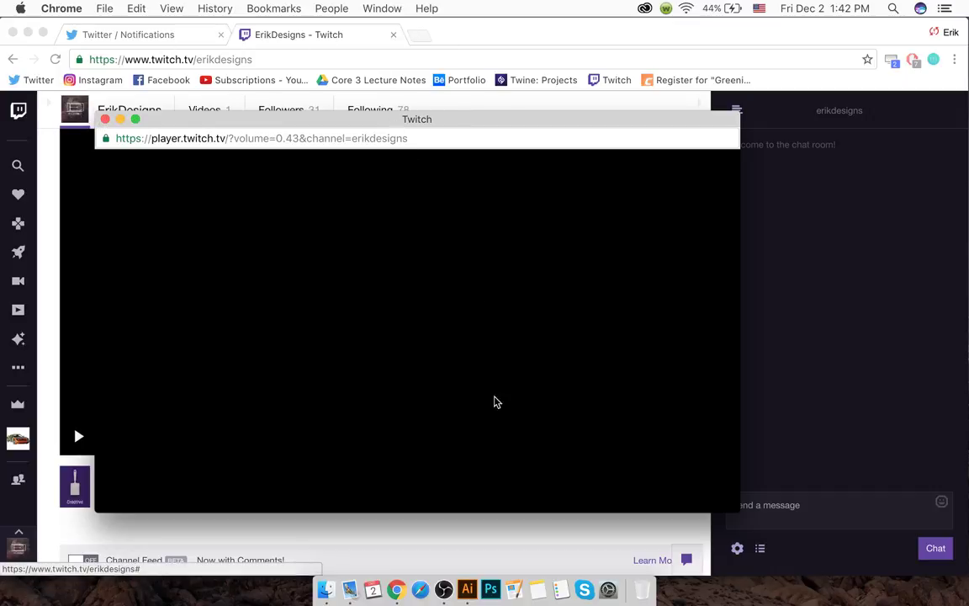
pyautogui.click(468, 588)
pyautogui.hotkey('ctrl', 'Up')
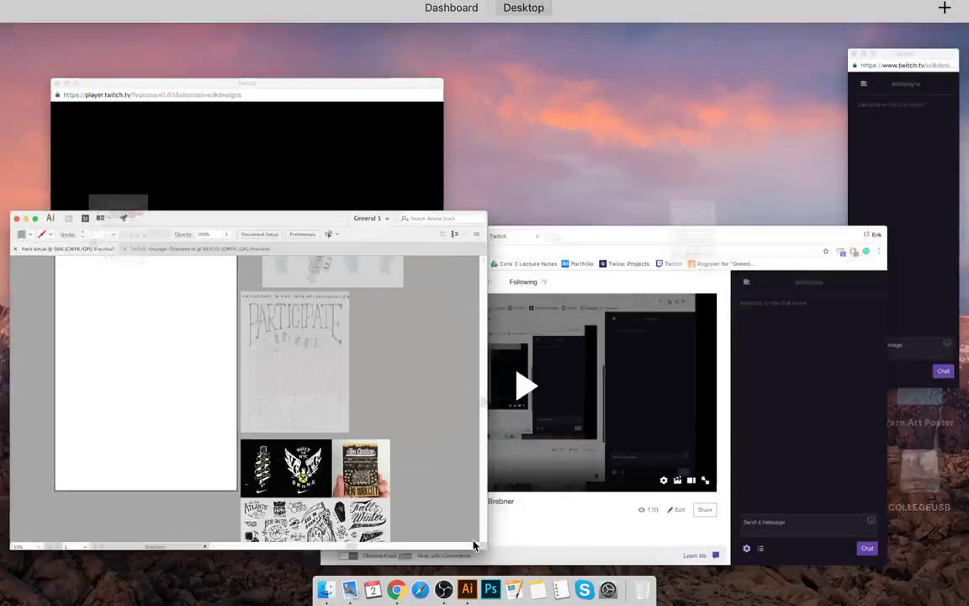
pyautogui.click(290, 213)
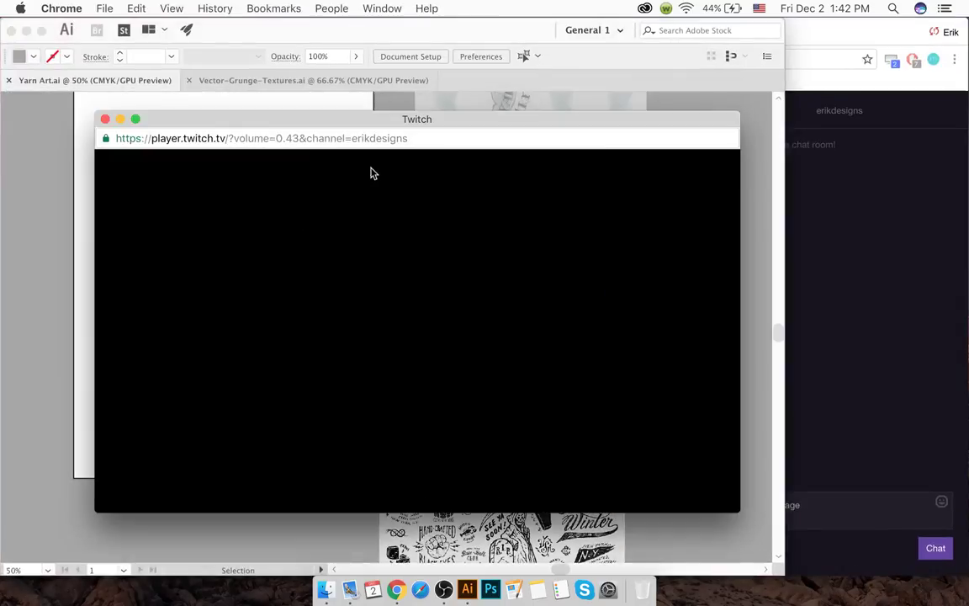
pyautogui.moveTo(390, 127); pyautogui.dragTo(408, 139)
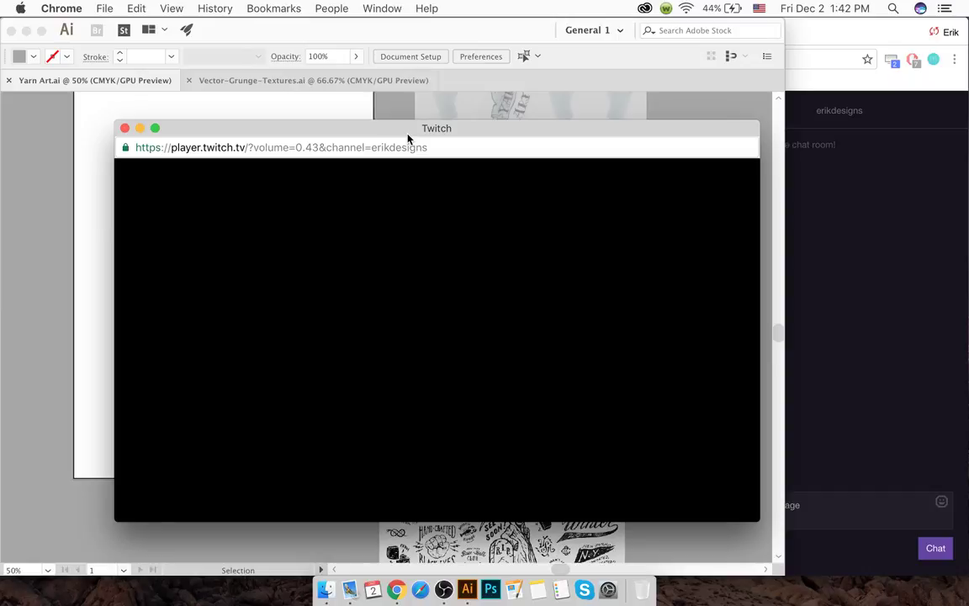
# - Bring the Chrome window forward and close the Twitch channel page
pyautogui.hotkey('ctrl', 'Up')
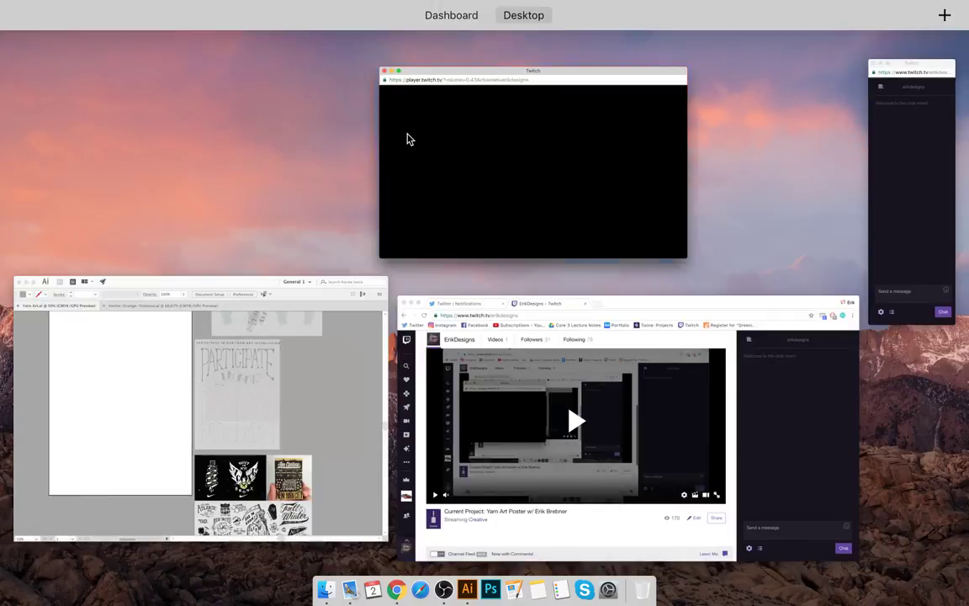
pyautogui.click(497, 349)
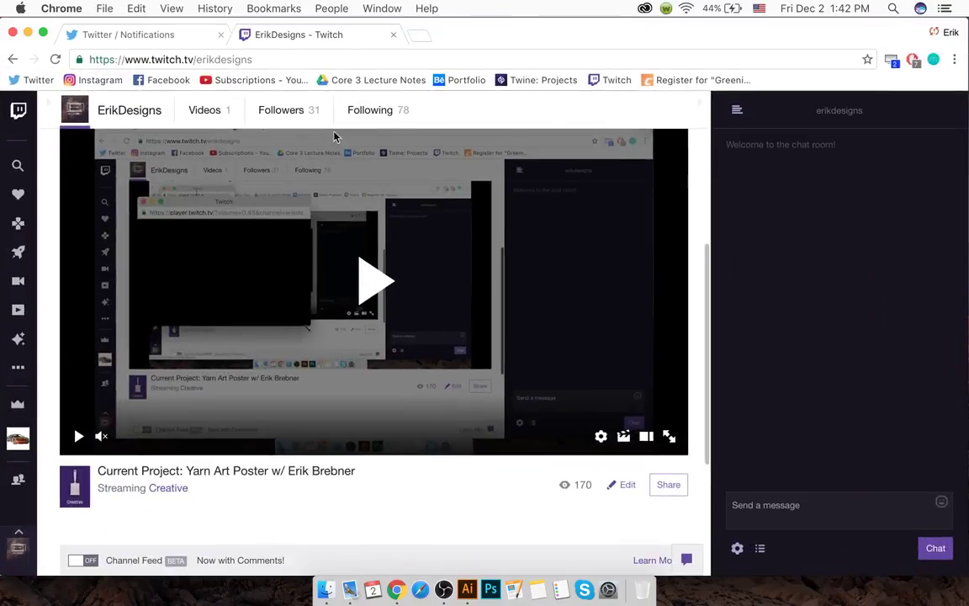
pyautogui.click(393, 34)
# - Bring the pop-out player forward over the Twitter page, shrink its window and move it lower on the screen
pyautogui.hotkey('ctrl', 'Up')
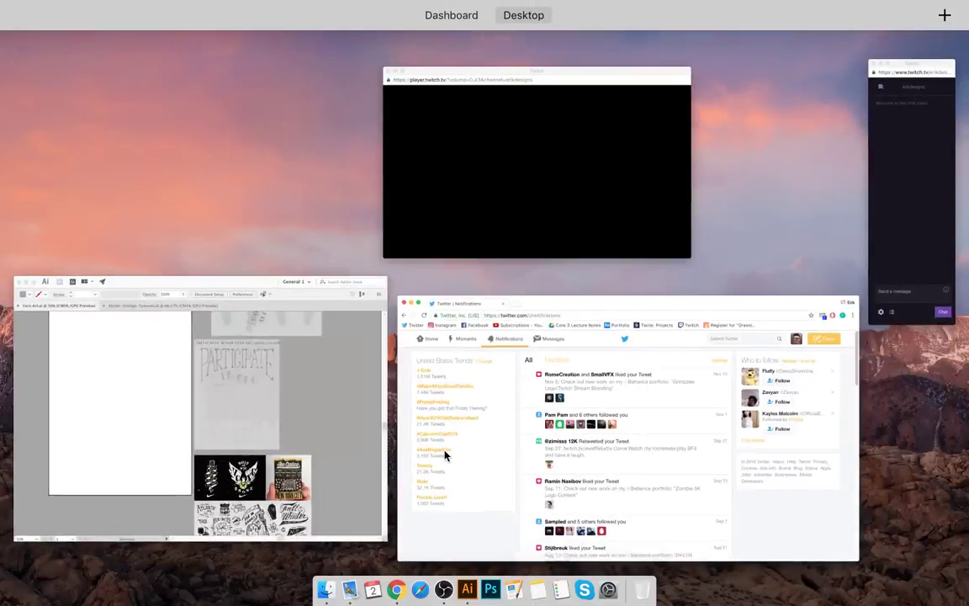
pyautogui.click(467, 225)
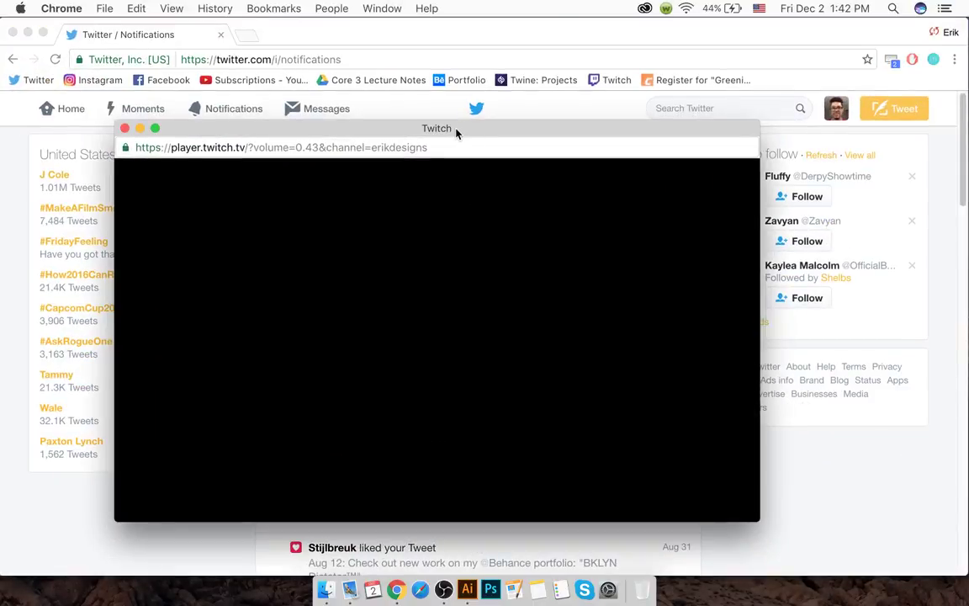
pyautogui.moveTo(455, 130)
pyautogui.mouseDown()
pyautogui.moveTo(411, 178)
pyautogui.moveTo(454, 136)
pyautogui.mouseUp()
pyautogui.moveTo(745, 528); pyautogui.dragTo(381, 309)
pyautogui.moveTo(281, 133); pyautogui.dragTo(155, 402)
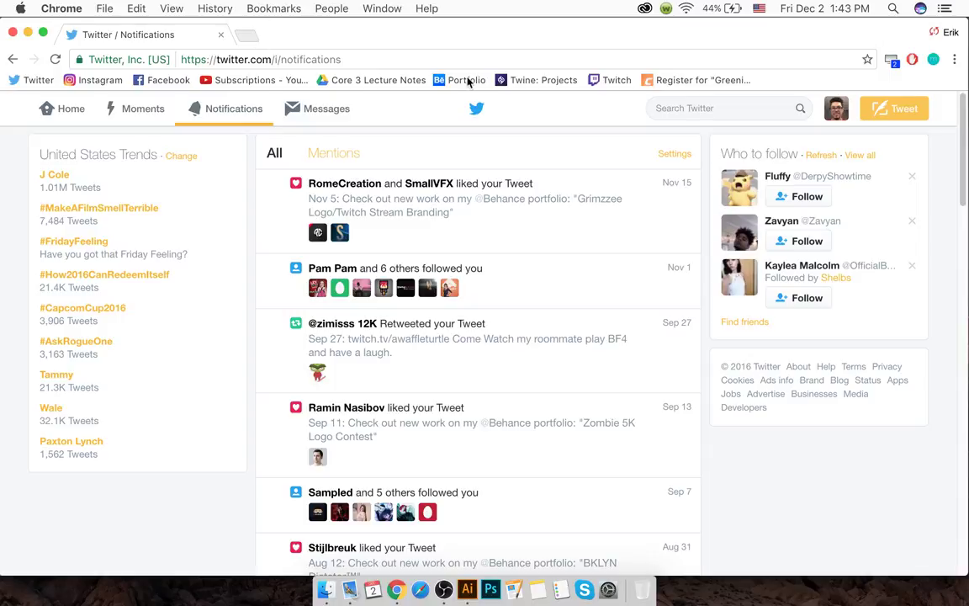
# - Close the browser window holding the Twitter notifications page and return to the Yarn Art.ai document in Illustrator
pyautogui.press('super+t')
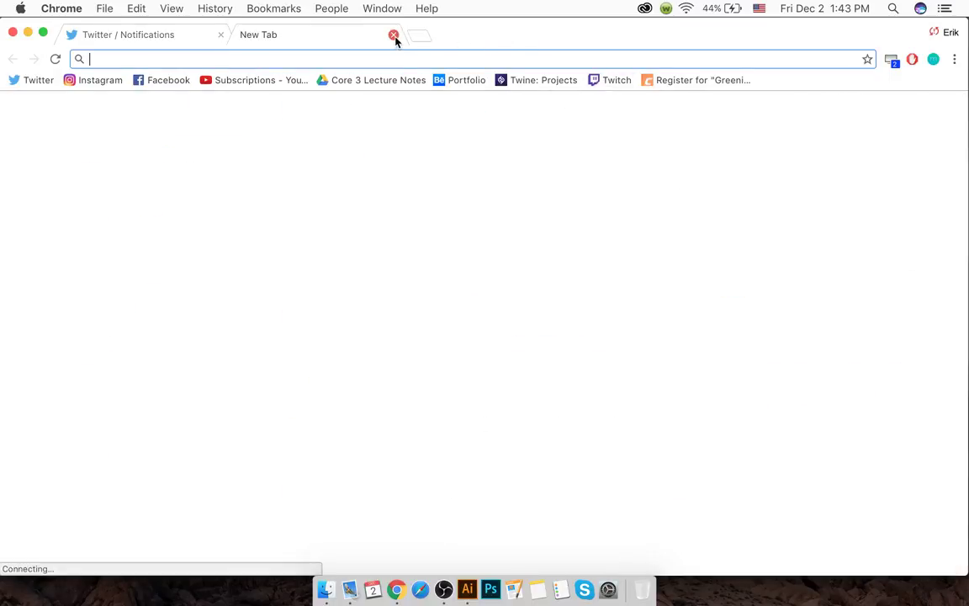
pyautogui.click(393, 36)
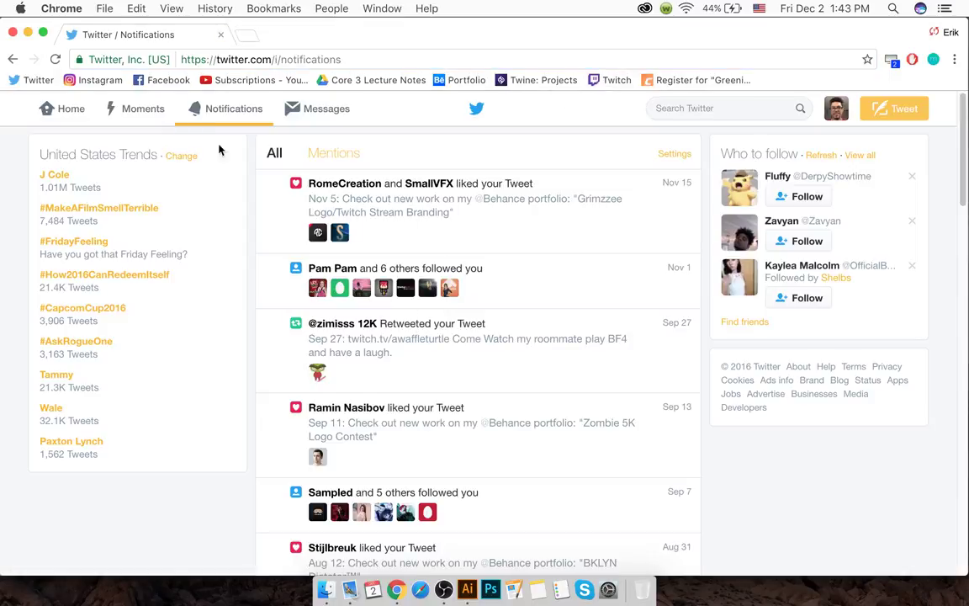
pyautogui.click(468, 590)
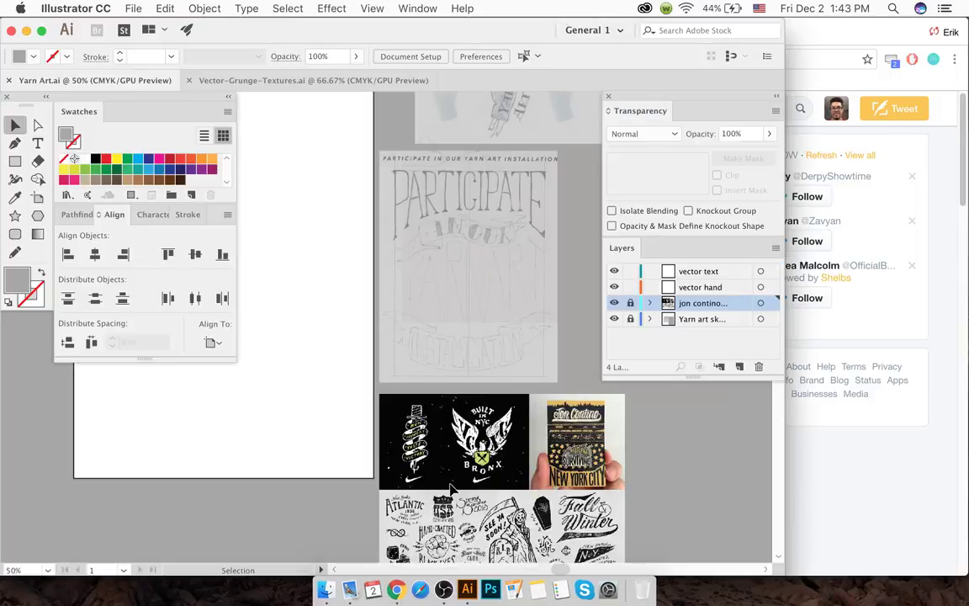
pyautogui.click(396, 594)
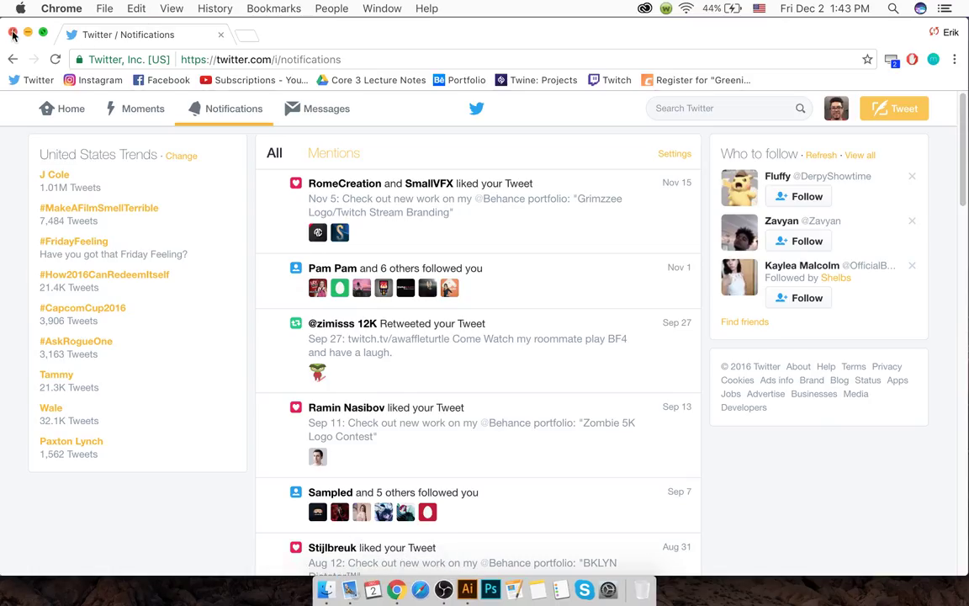
pyautogui.click(13, 33)
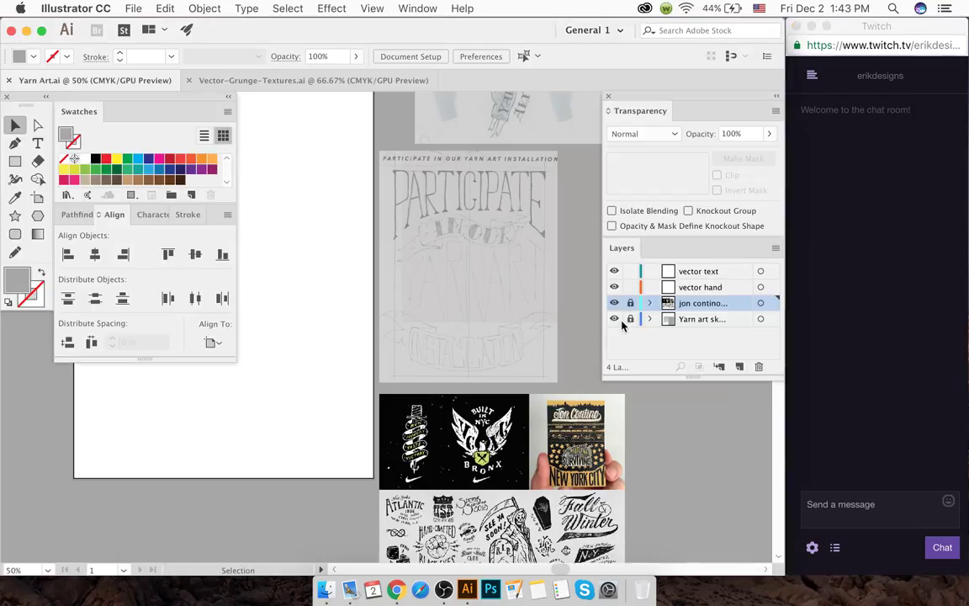
# - Check the viewer list in the pop-out Twitch chat window, then close the list
pyautogui.click(840, 555)
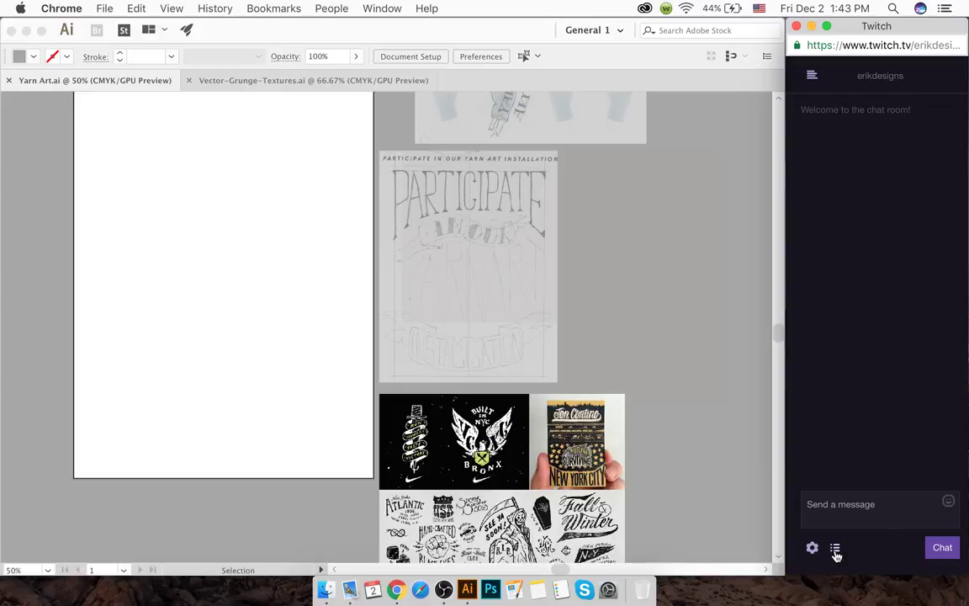
pyautogui.click(835, 548)
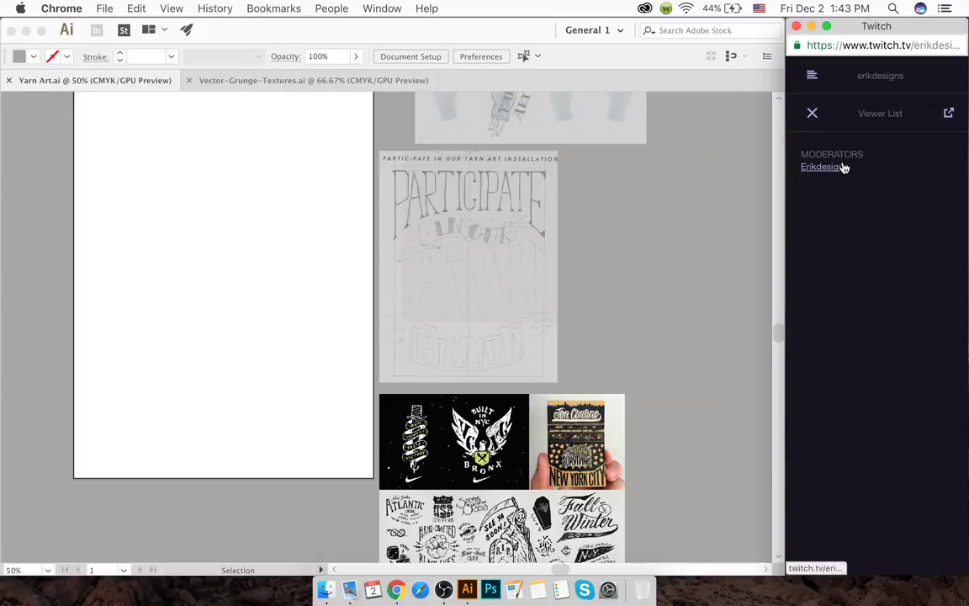
pyautogui.click(812, 113)
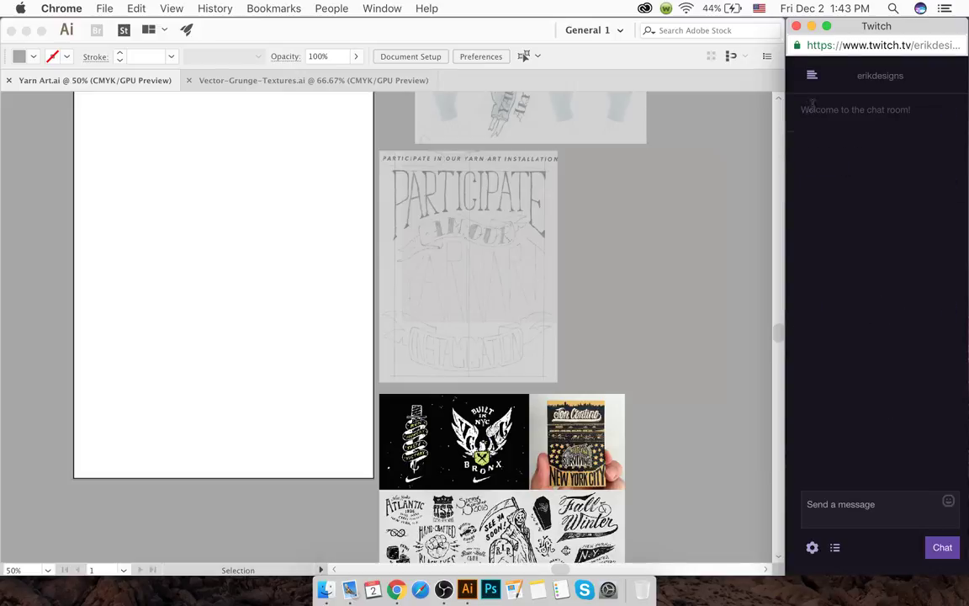
# - Look through the list of chat rooms, group chats and pending invitations in the Twitch chat window, and close it
pyautogui.click(811, 77)
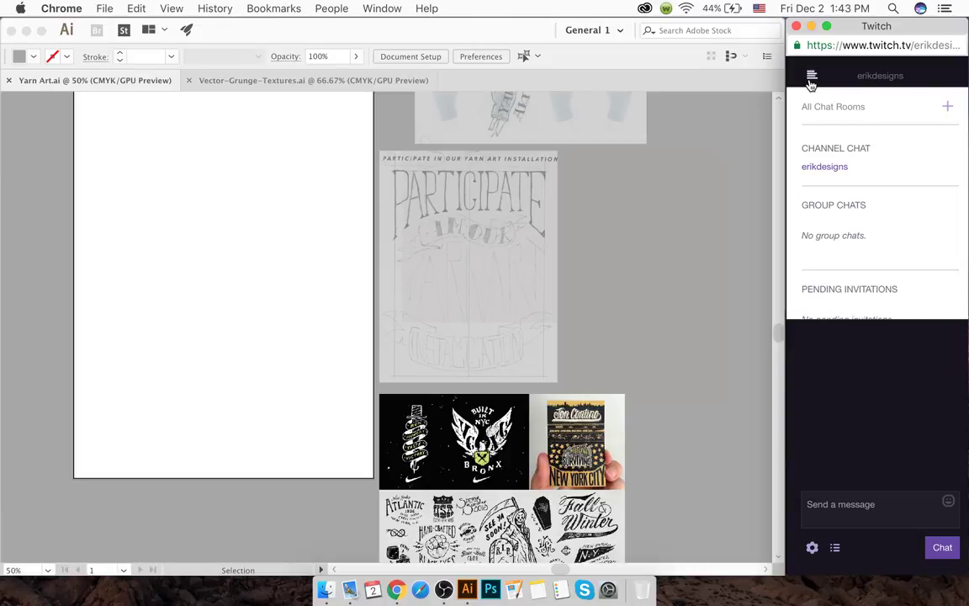
pyautogui.scroll(-2, 885, 281)
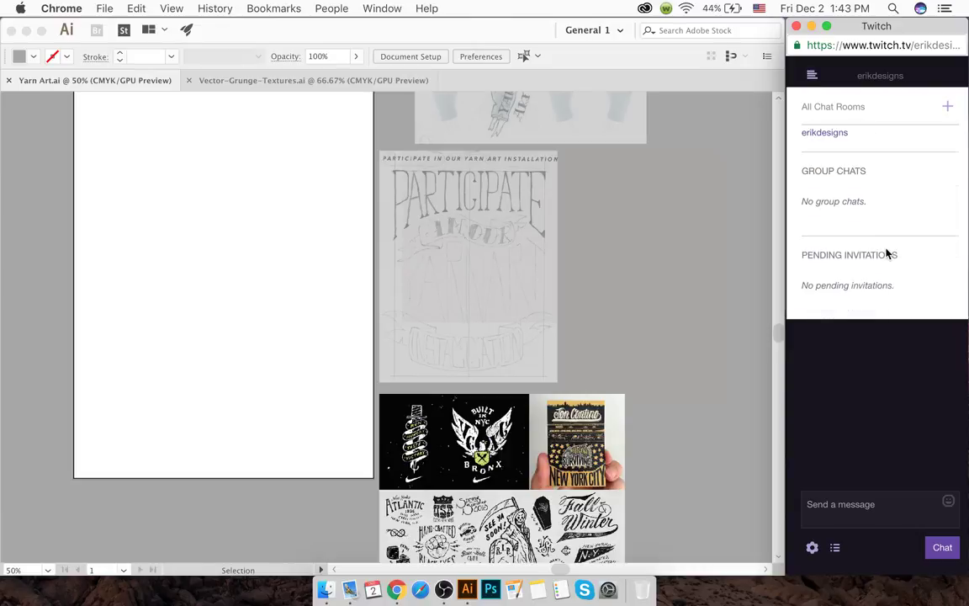
pyautogui.scroll(2, 886, 254)
pyautogui.click(856, 414)
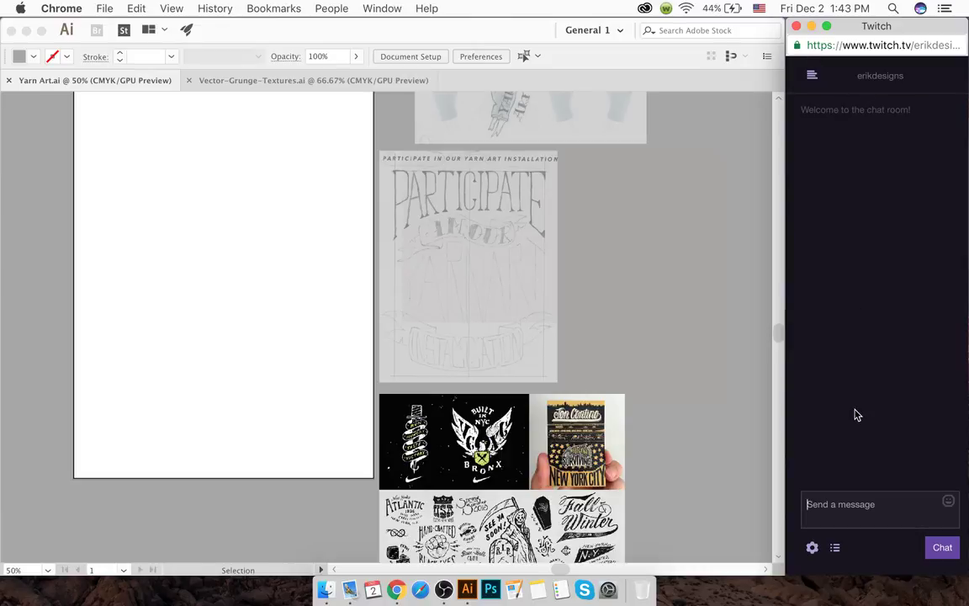
# - Change the chat name color to yellow-green in the Twitch chat's appearance settings and go back to the chat settings
pyautogui.click(812, 547)
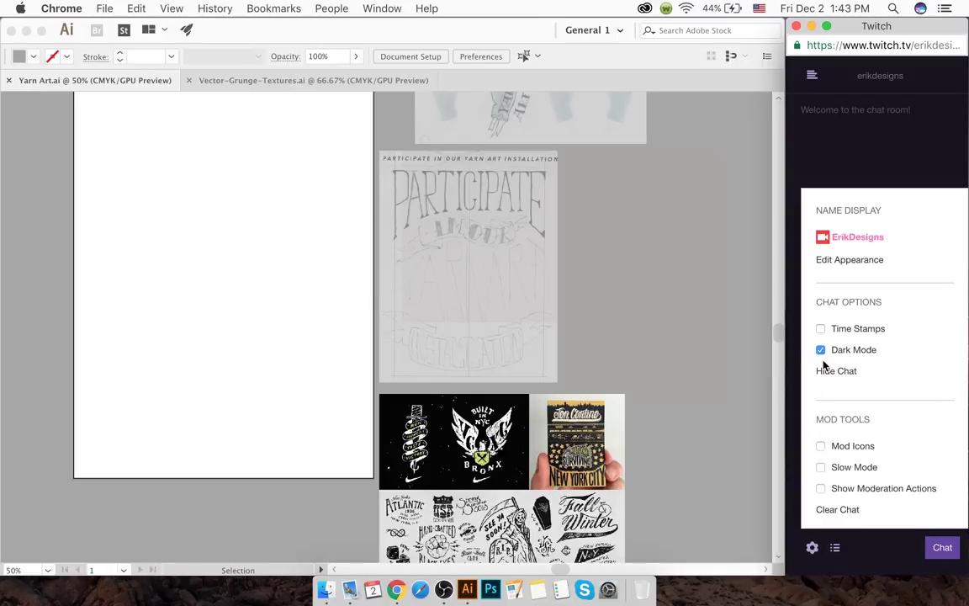
pyautogui.click(849, 267)
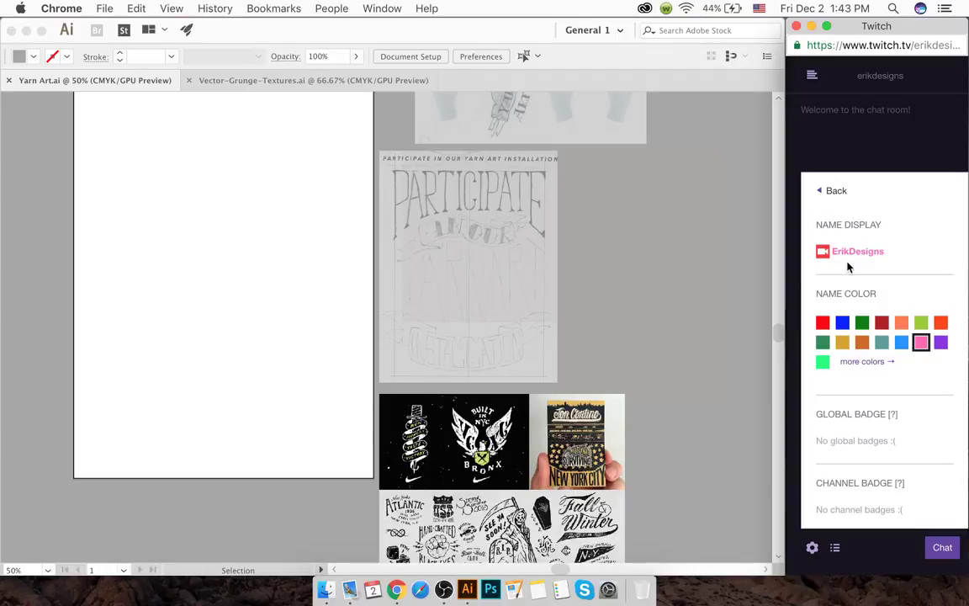
pyautogui.click(823, 193)
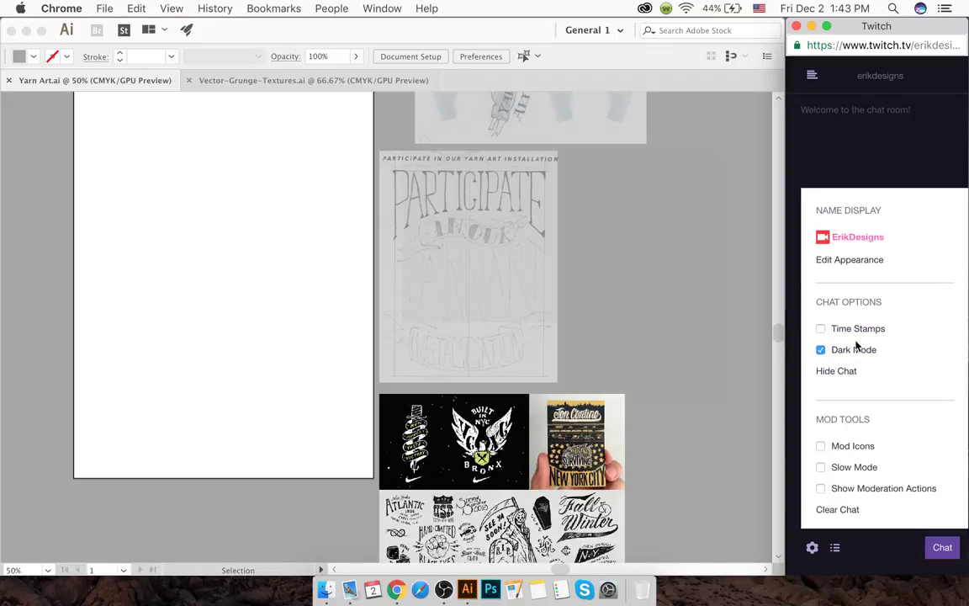
pyautogui.click(849, 263)
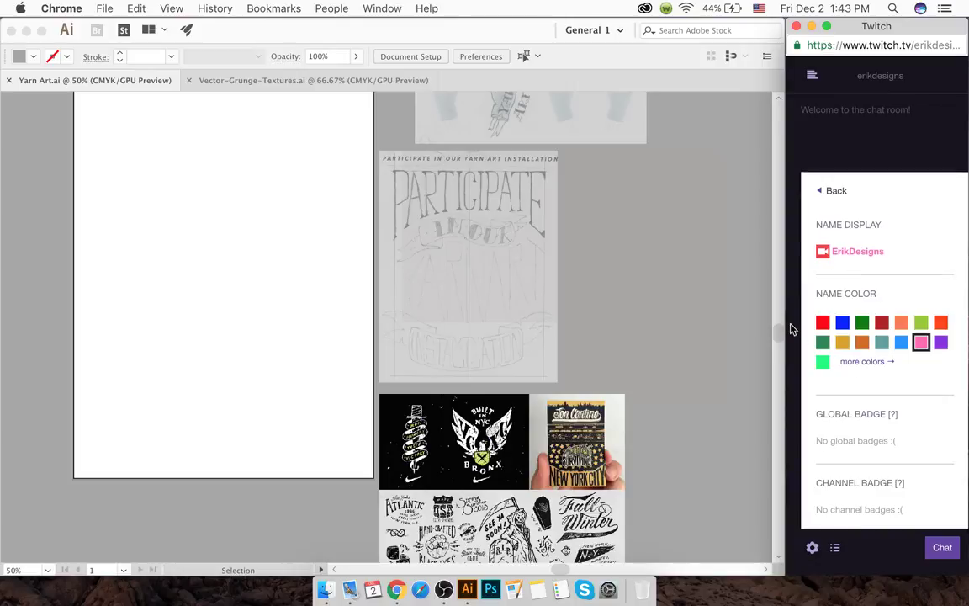
pyautogui.click(922, 323)
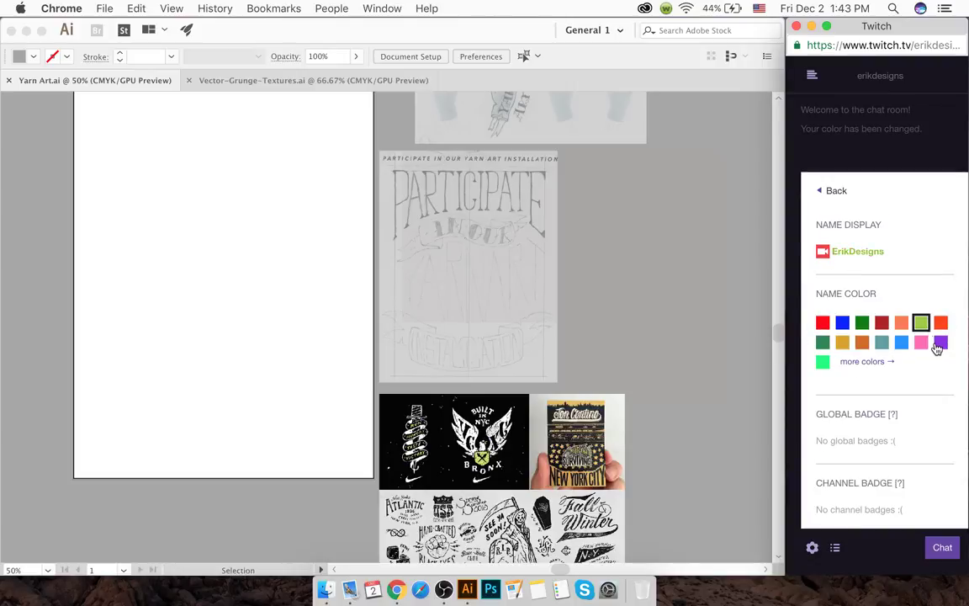
pyautogui.click(824, 192)
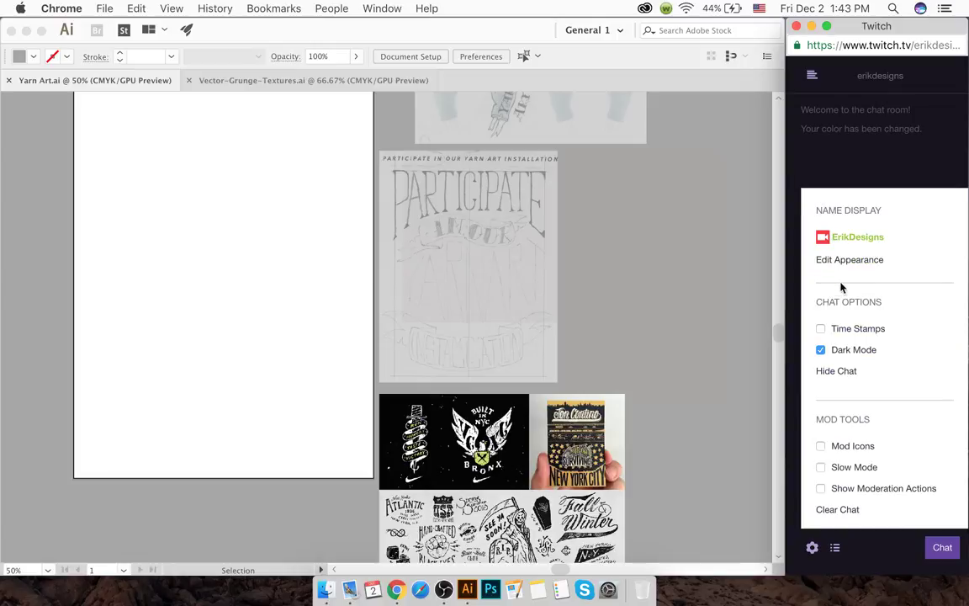
# - Turn off Dark Mode for the Twitch chat and close its settings
pyautogui.click(822, 352)
pyautogui.click(822, 352)
pyautogui.click(823, 351)
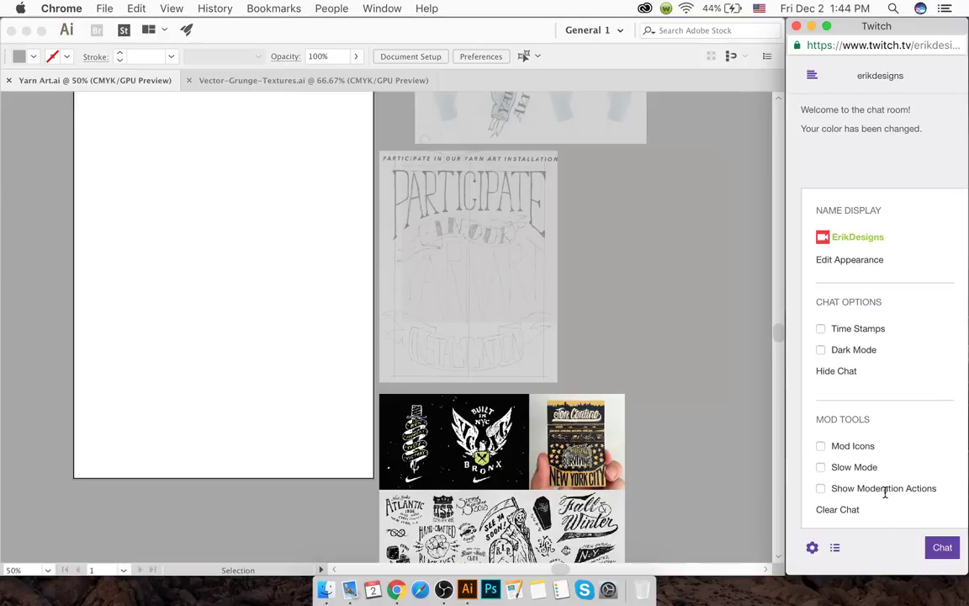
pyautogui.click(812, 548)
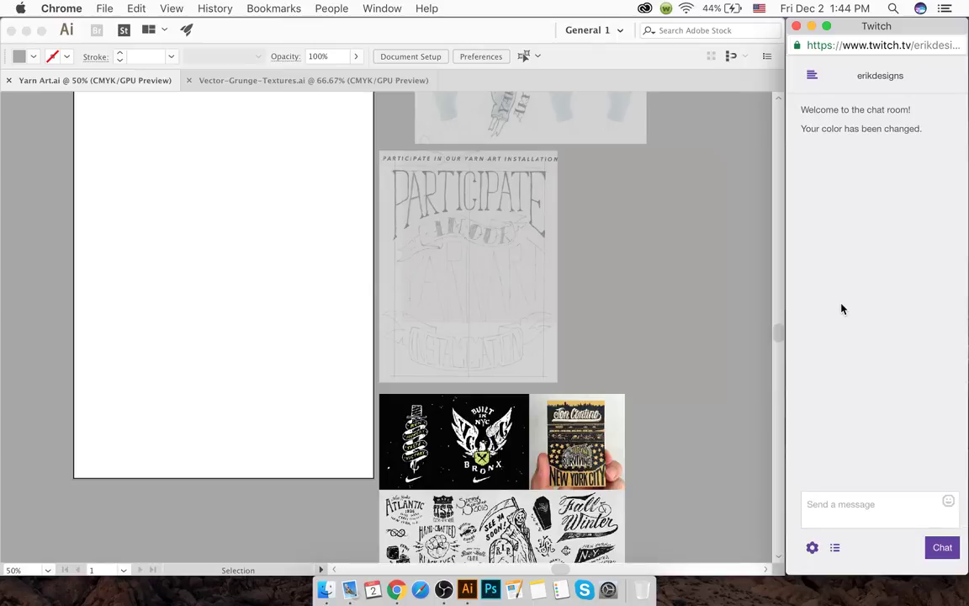
# - Try to move the viewer list out of the Twitch chat window
pyautogui.click(837, 548)
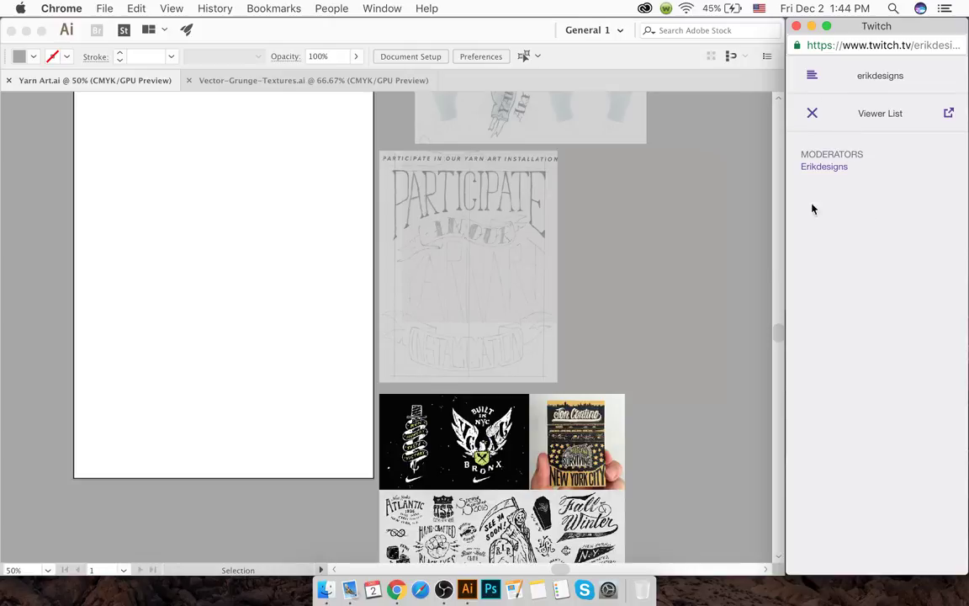
pyautogui.click(811, 113)
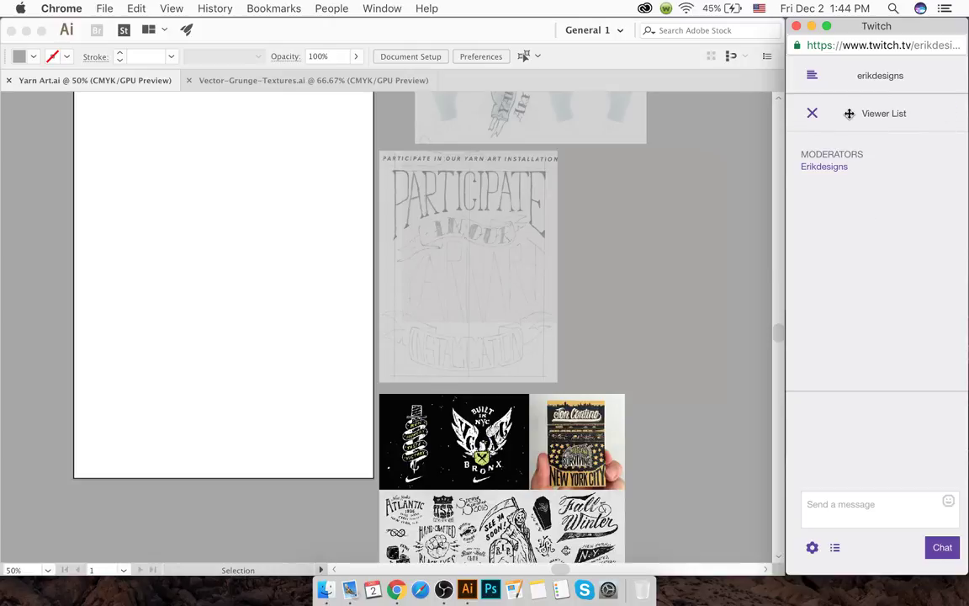
pyautogui.moveTo(621, 138); pyautogui.dragTo(850, 132)
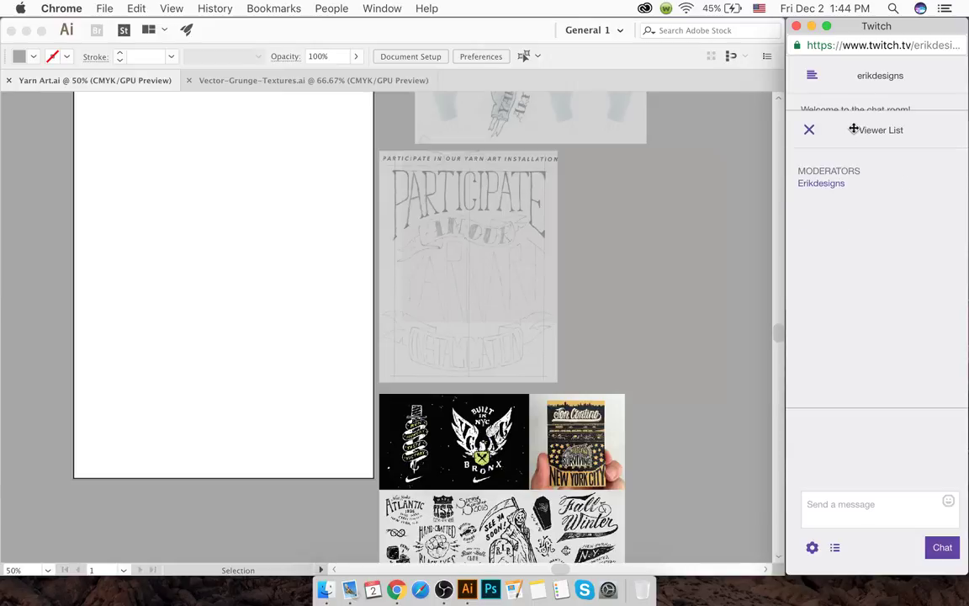
pyautogui.click(754, 142)
pyautogui.click(874, 125)
pyautogui.moveTo(874, 125); pyautogui.dragTo(660, 166)
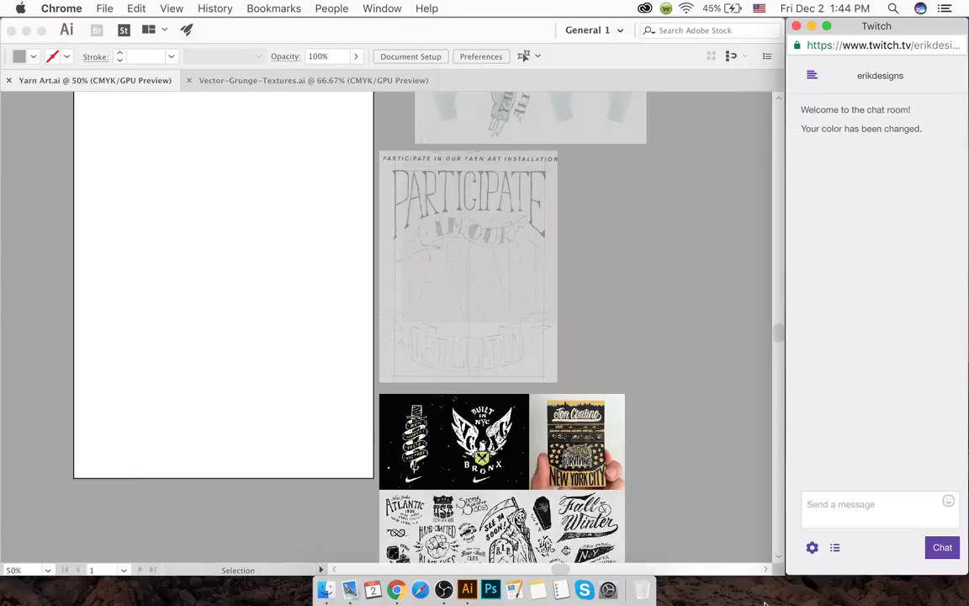
pyautogui.moveTo(821, 556); pyautogui.dragTo(895, 149)
pyautogui.moveTo(956, 139); pyautogui.dragTo(844, 132)
pyautogui.click(826, 127)
# - Check the moderators and viewers in the pop-out chat's viewer list again and close the list
pyautogui.click(835, 550)
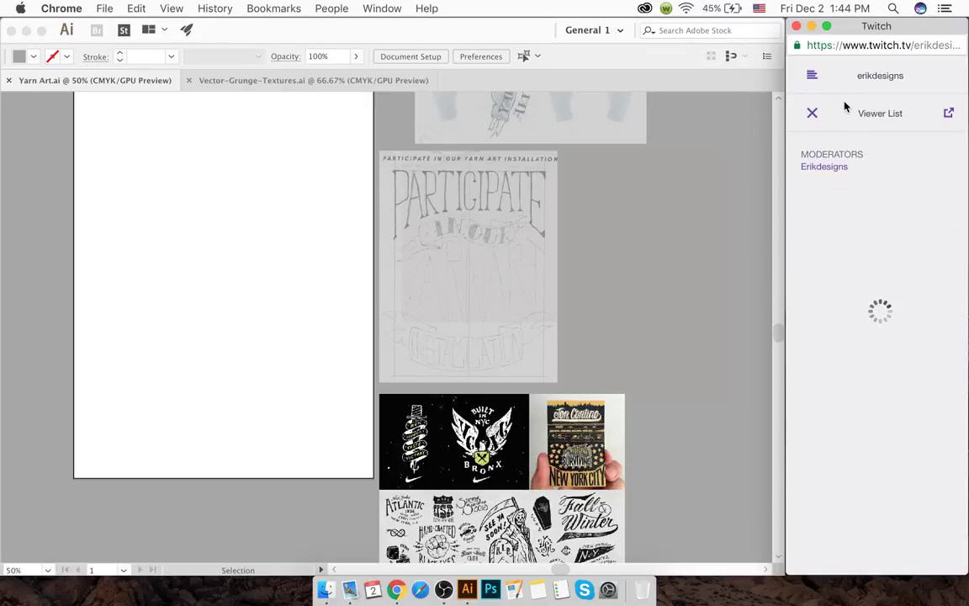
pyautogui.click(811, 113)
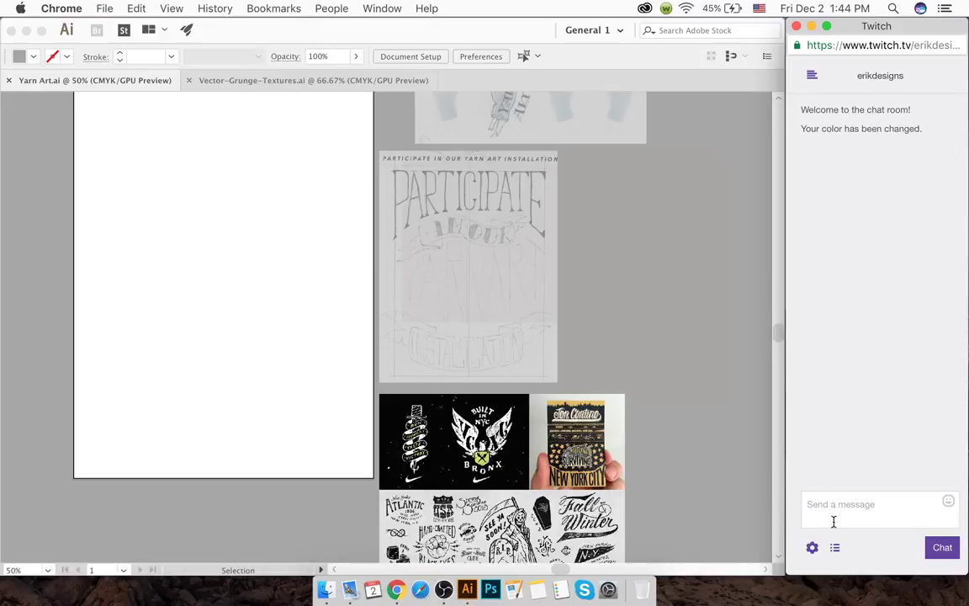
pyautogui.click(835, 546)
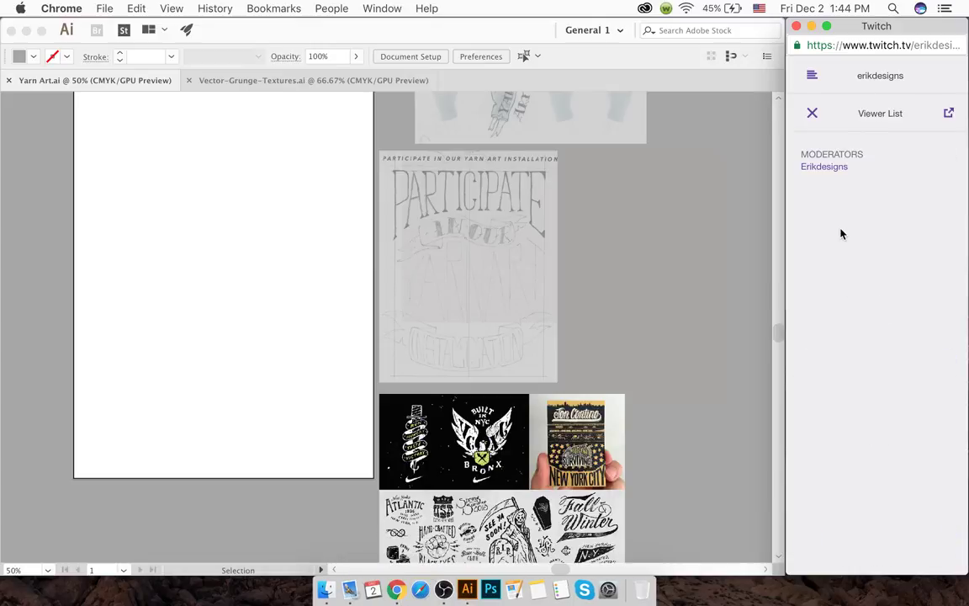
pyautogui.click(813, 115)
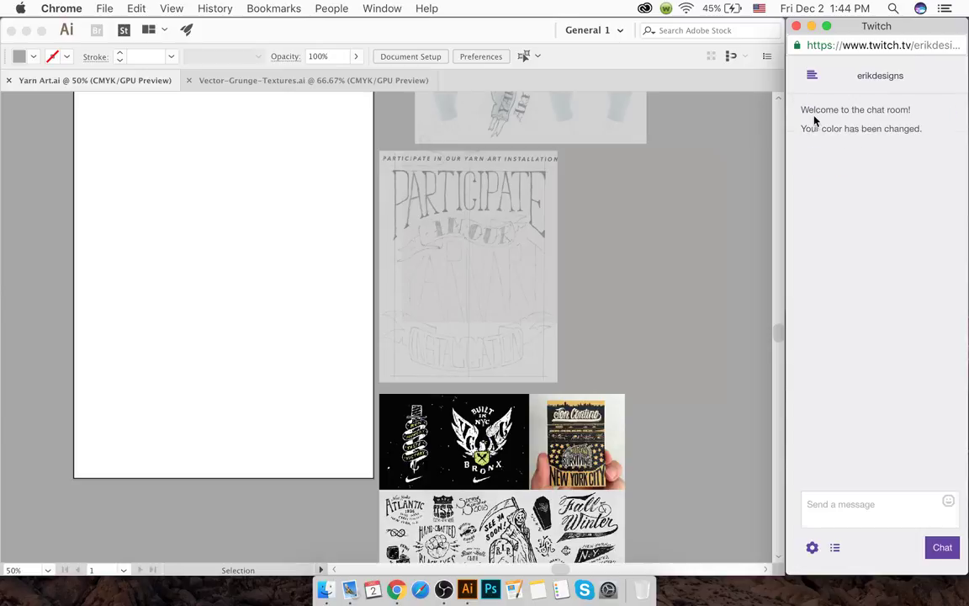
# - Return to Yarn Art.ai in Illustrator and fit the artboard, sketches and reference images in view at about 40%
pyautogui.click(593, 298)
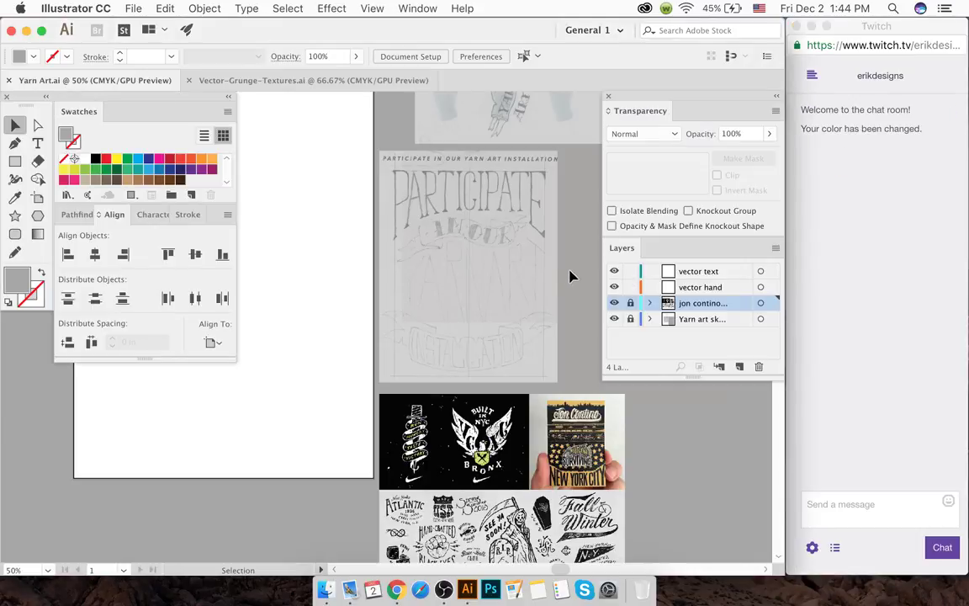
pyautogui.scroll(-4, 541, 239)
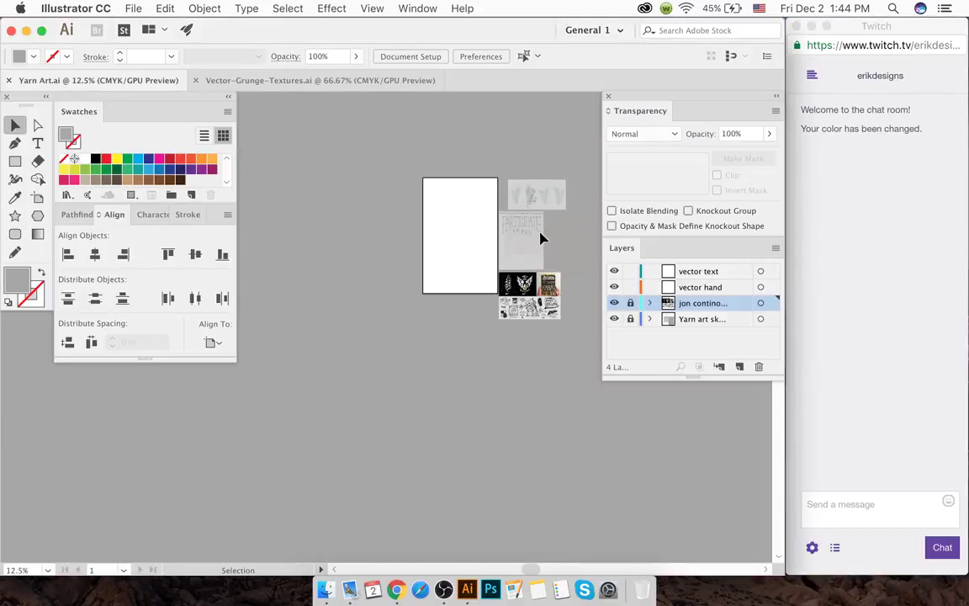
pyautogui.scroll(2, 541, 238)
pyautogui.hscroll(2, 541, 239)
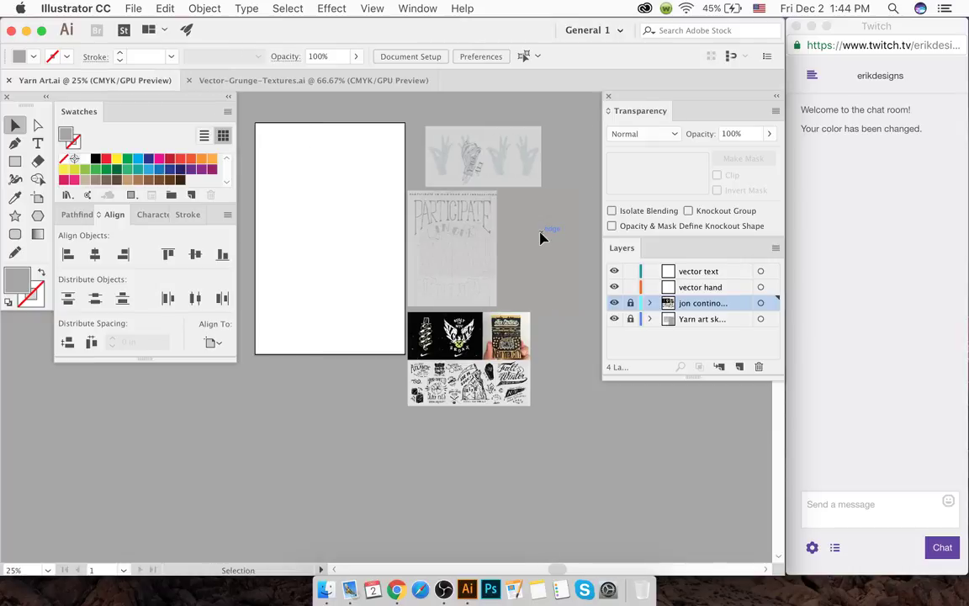
pyautogui.scroll(5, 495, 178)
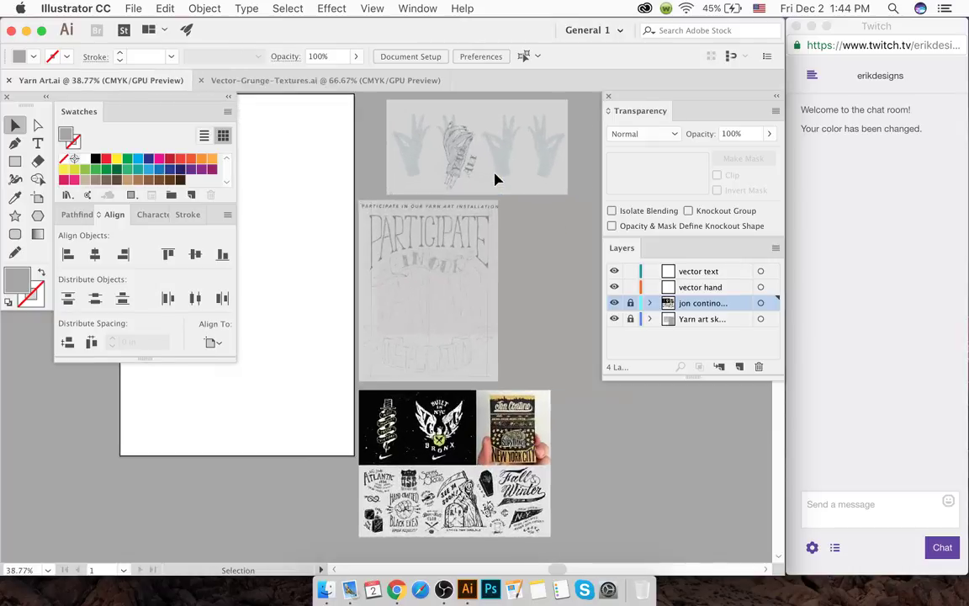
pyautogui.hscroll(3, 495, 178)
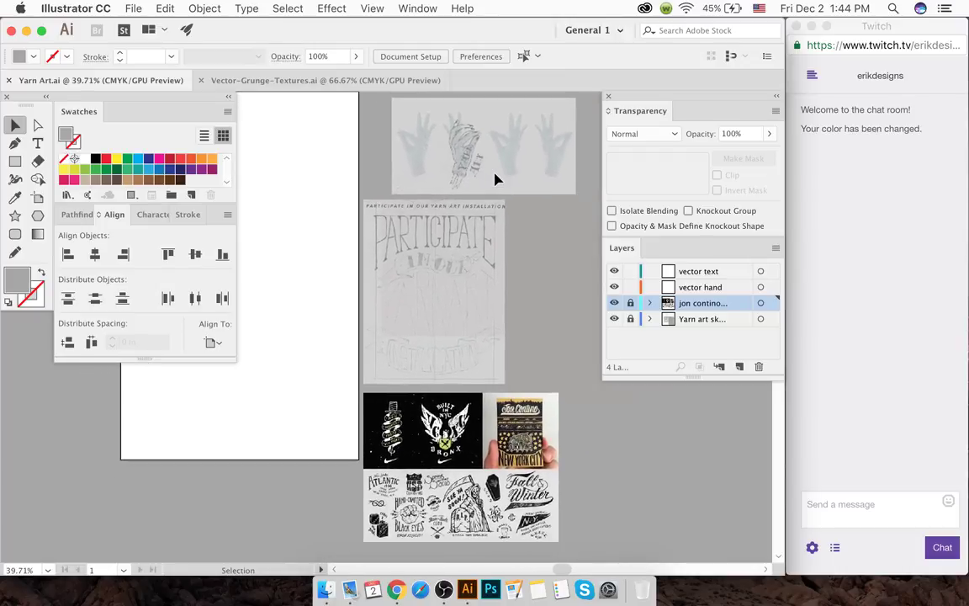
pyautogui.hscroll(1, 496, 178)
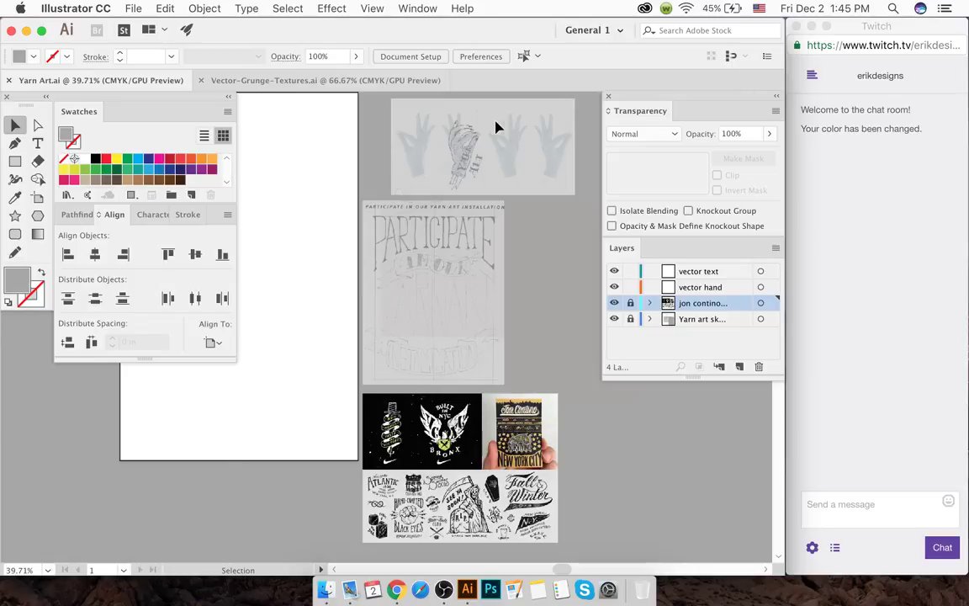
# - Open a new Chrome window and load the streamer's own channel page on Twitch
pyautogui.rightClick(399, 592)
pyautogui.click(412, 444)
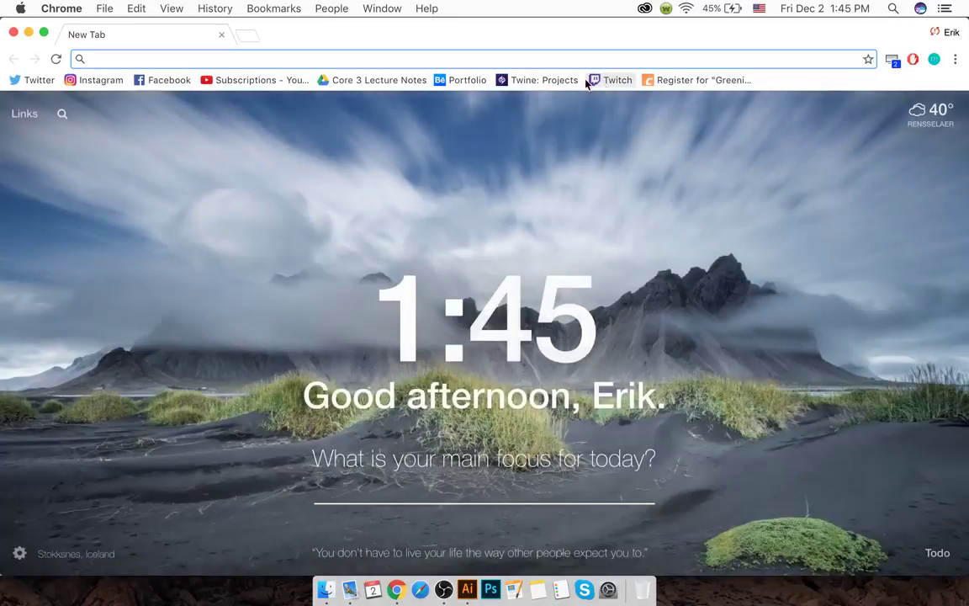
pyautogui.click(608, 79)
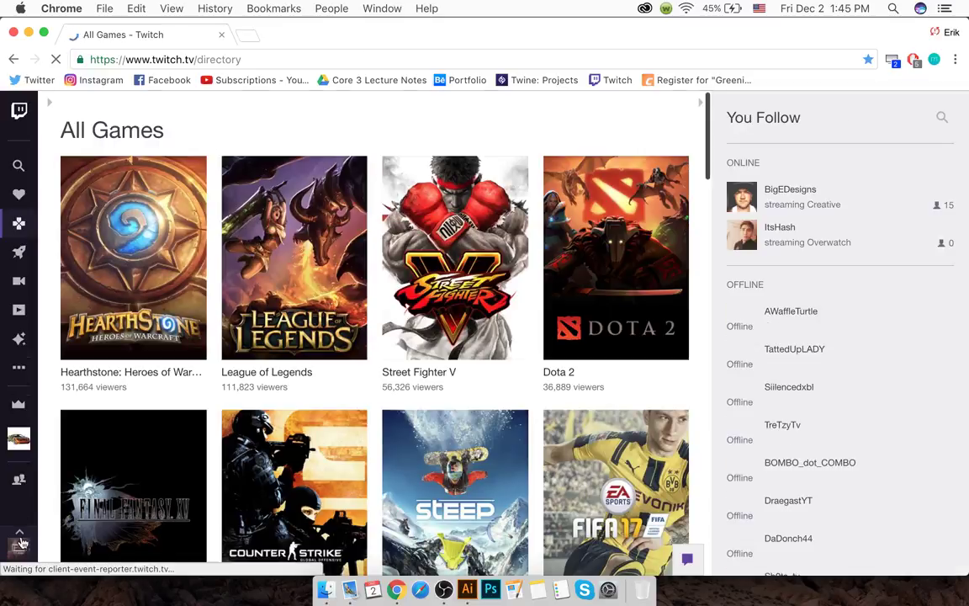
pyautogui.click(22, 544)
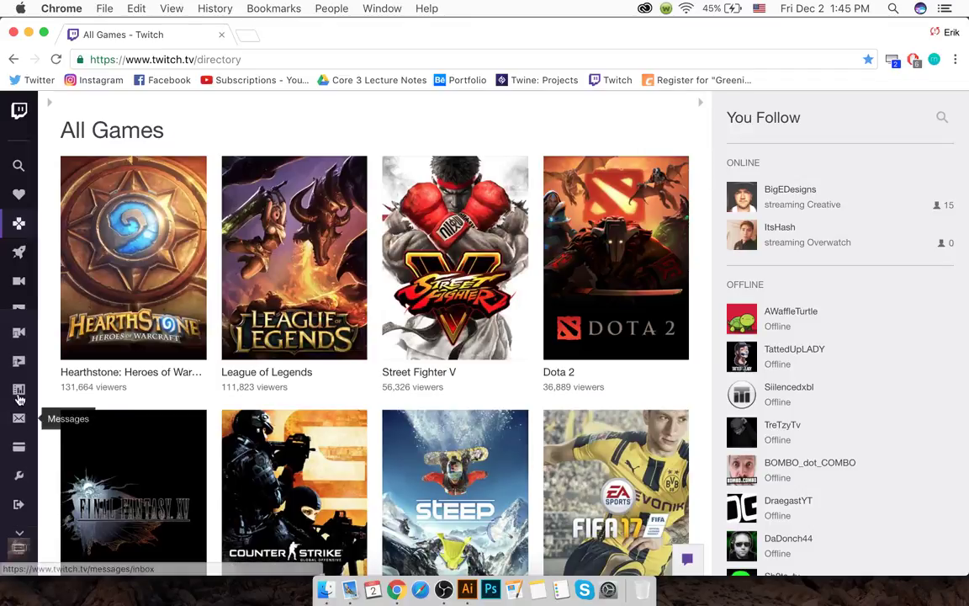
pyautogui.click(18, 330)
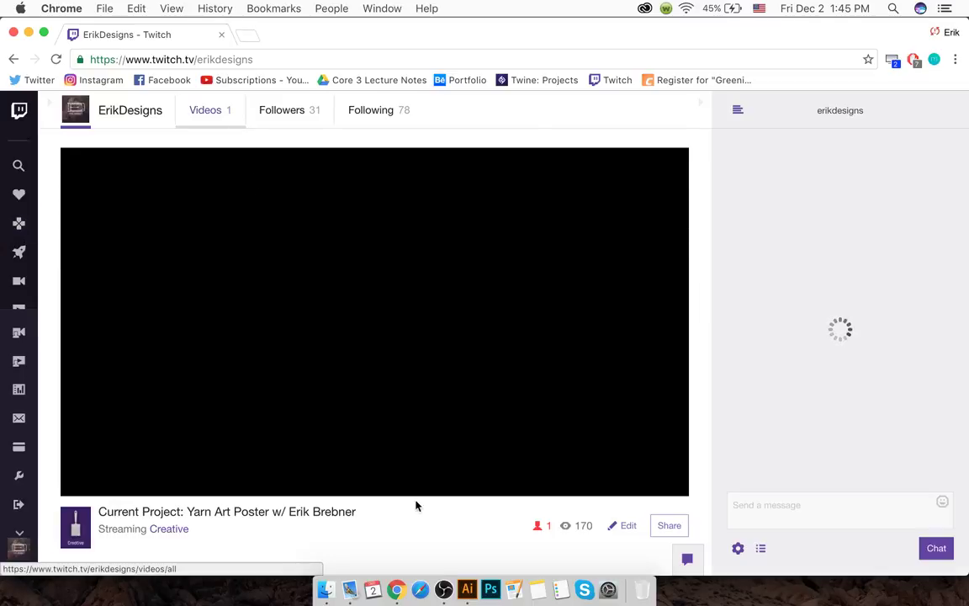
# - Switch to OBS, lower the Mic/Aux volume to about -16.1 dB, and minimize its window while keeping the stream running
pyautogui.click(446, 592)
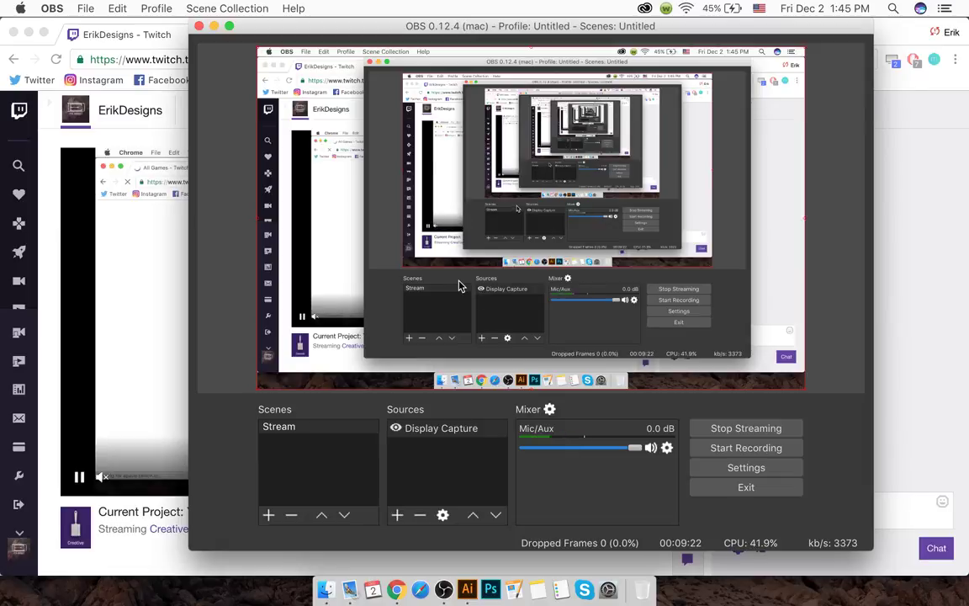
pyautogui.moveTo(635, 447); pyautogui.dragTo(580, 452)
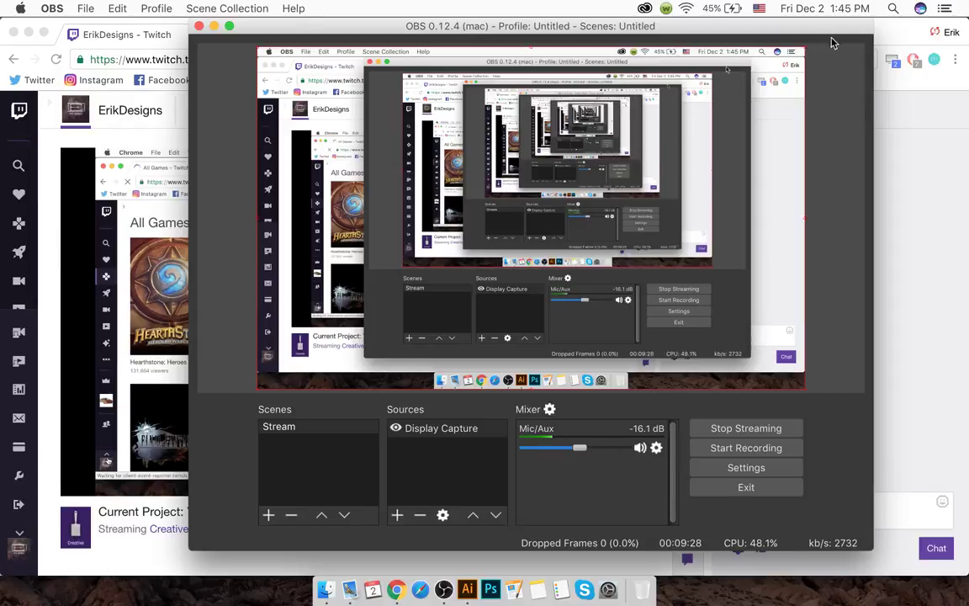
pyautogui.click(199, 27)
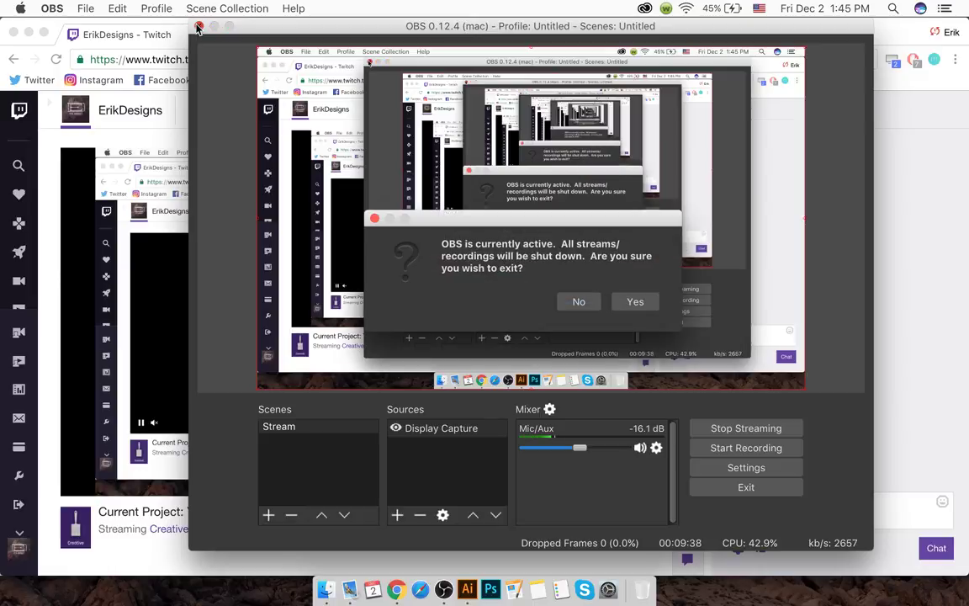
pyautogui.click(579, 301)
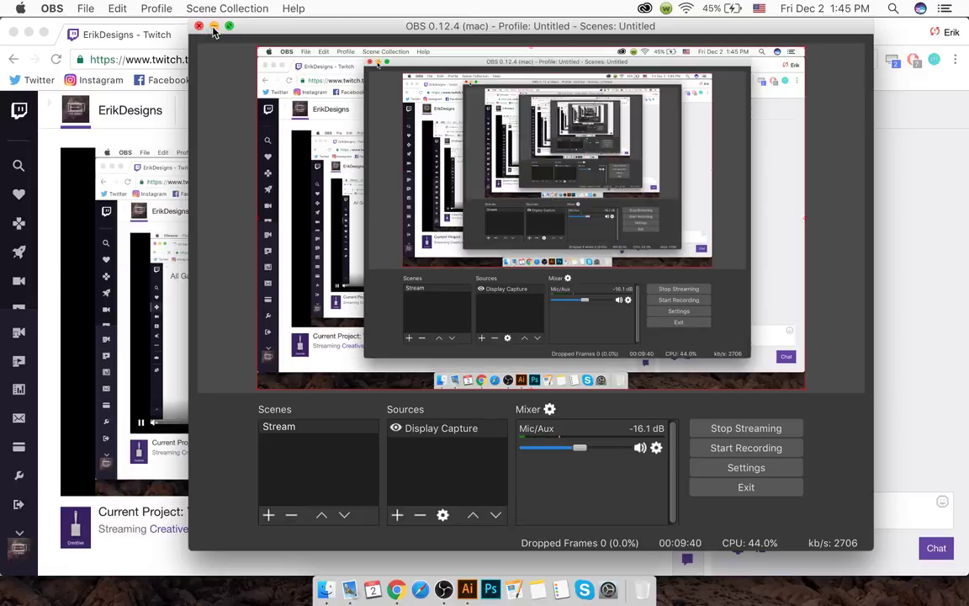
pyautogui.click(214, 27)
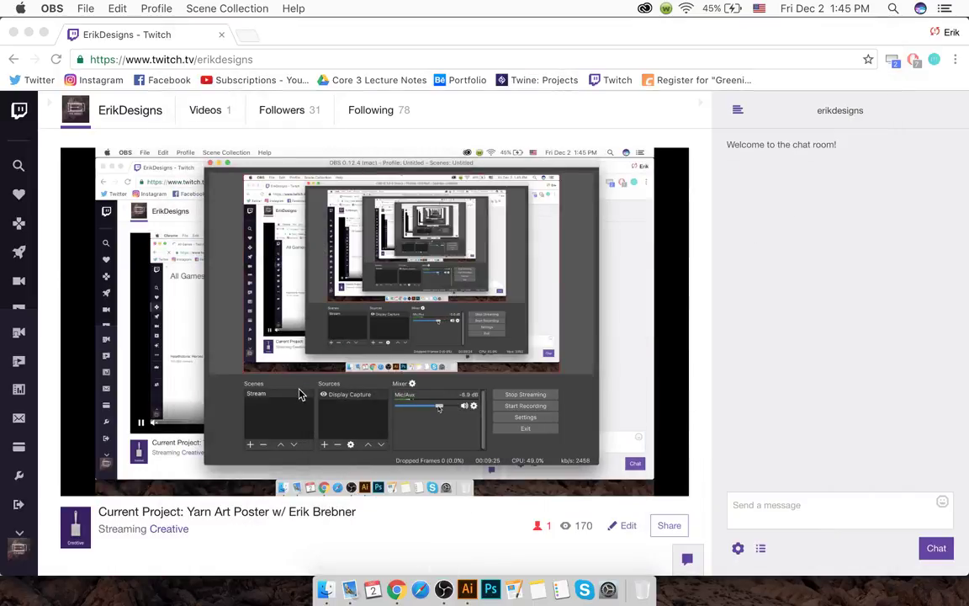
pyautogui.click(412, 537)
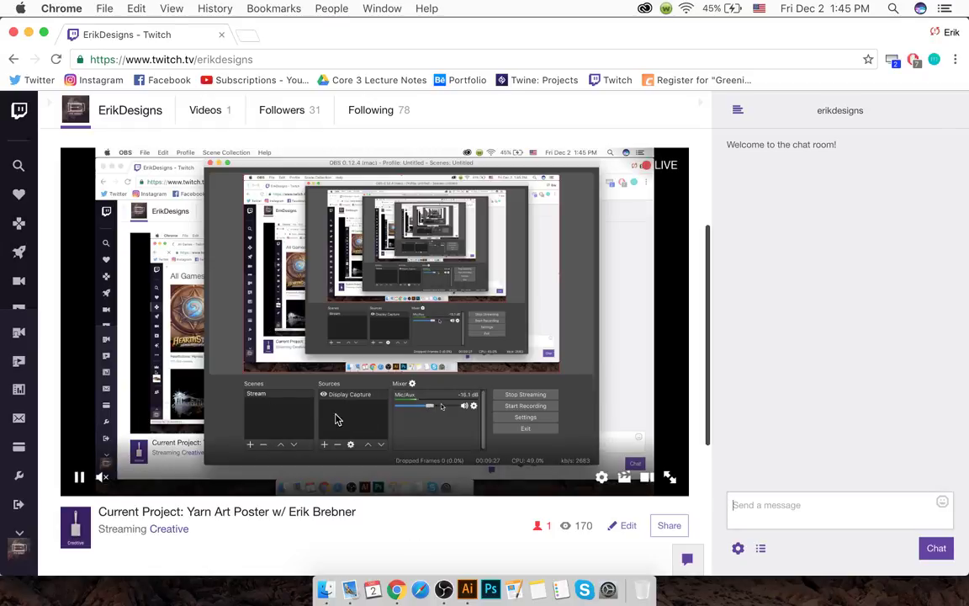
# - Check the viewer list in the channel page's chat and close the list
pyautogui.click(760, 547)
pyautogui.click(737, 150)
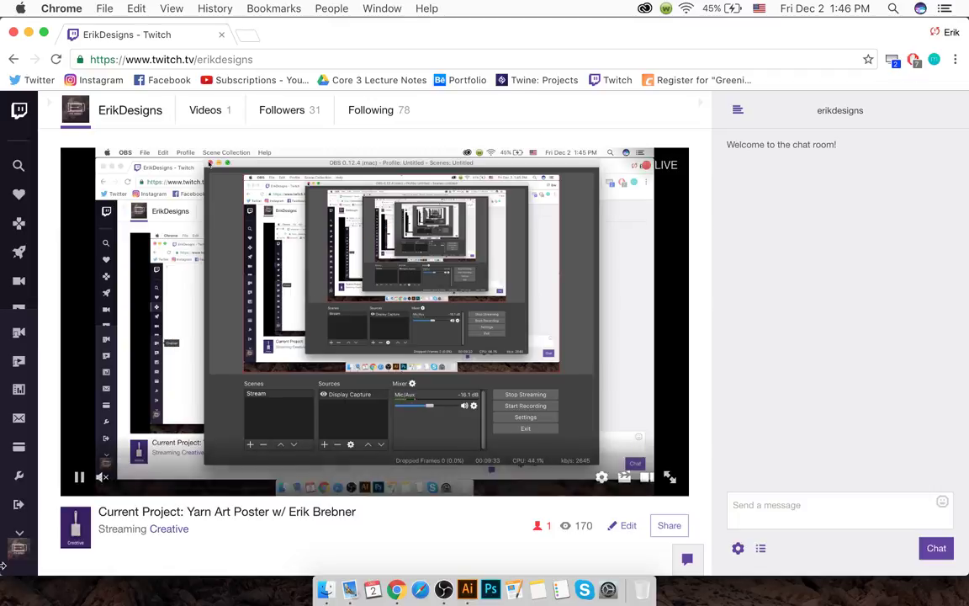
# - Open the channel dashboard and submit the broadcast information update with Creative as the category and English as the language
pyautogui.click(19, 389)
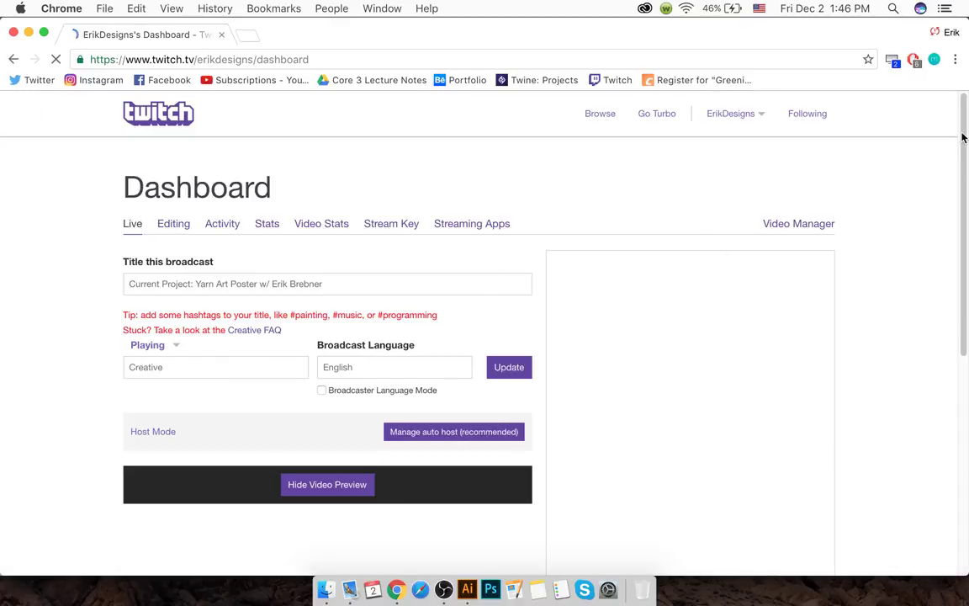
pyautogui.moveTo(964, 141); pyautogui.dragTo(965, 250)
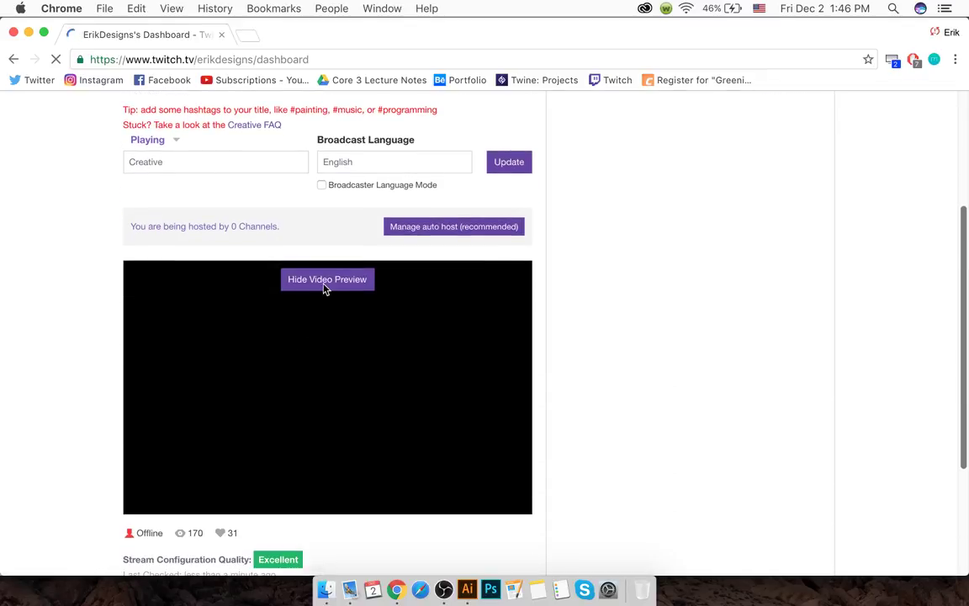
pyautogui.click(511, 163)
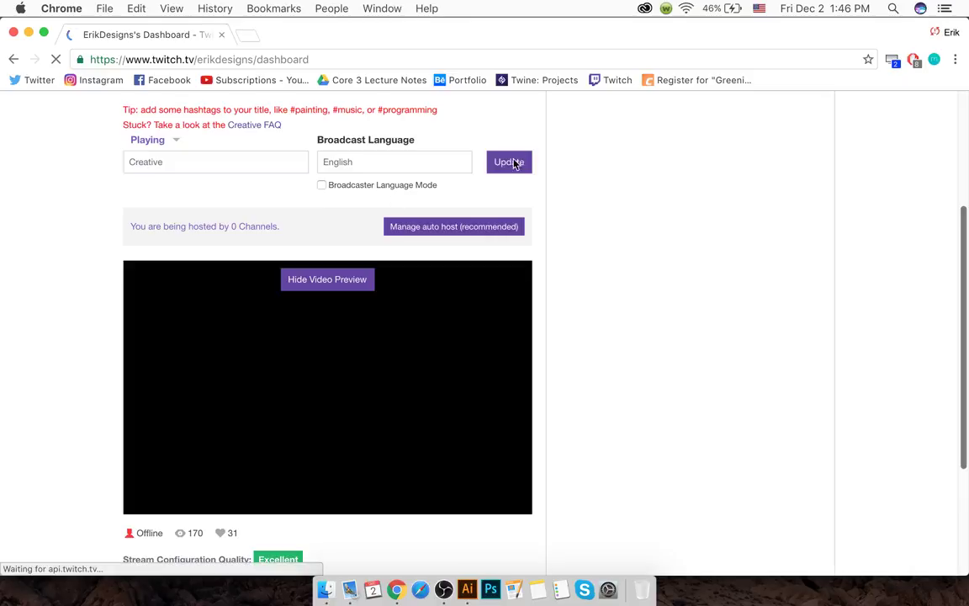
pyautogui.click(509, 167)
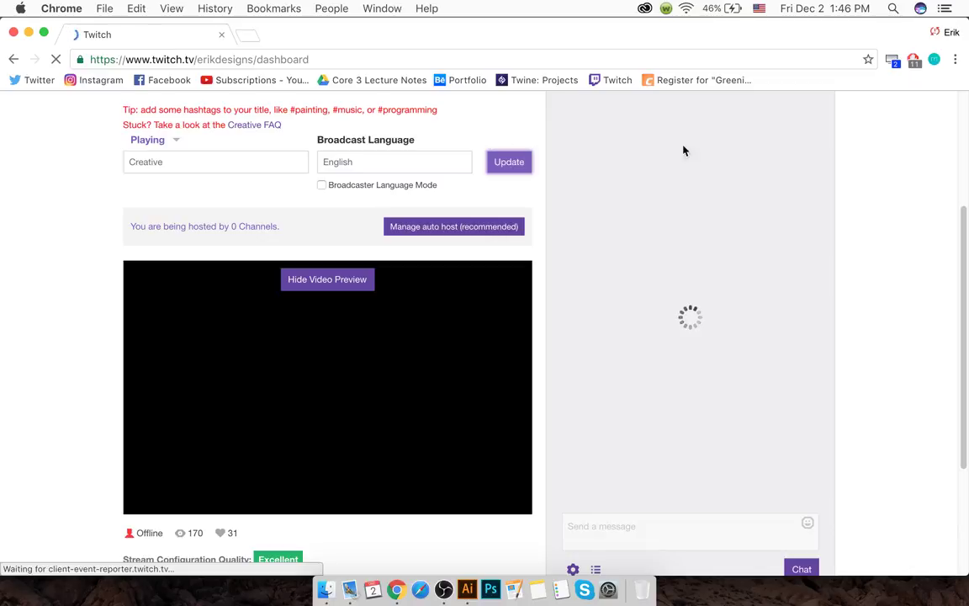
pyautogui.moveTo(960, 270); pyautogui.dragTo(960, 268)
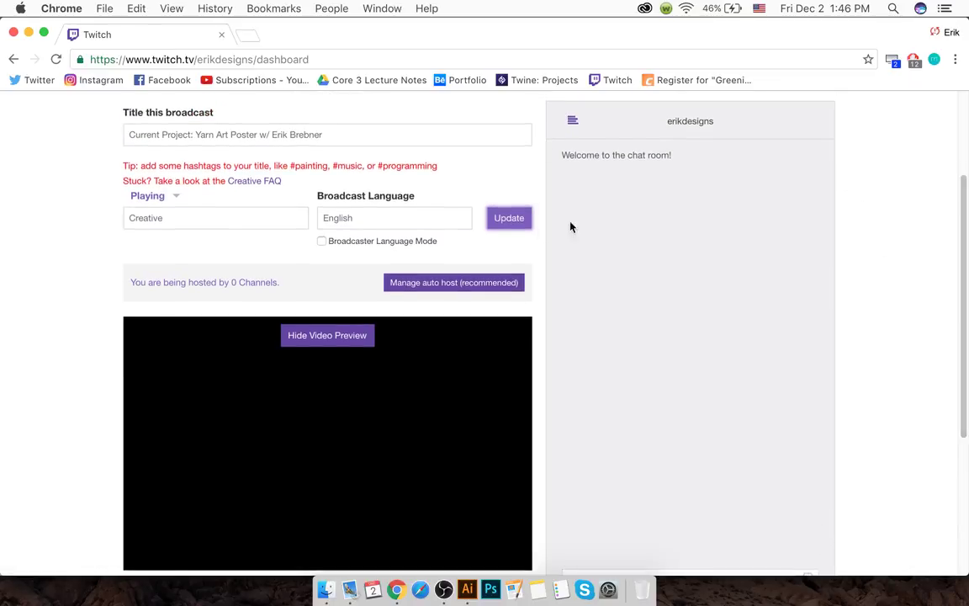
# - Look through the dashboard's activity log and channel statistics
pyautogui.scroll(5, 589, 210)
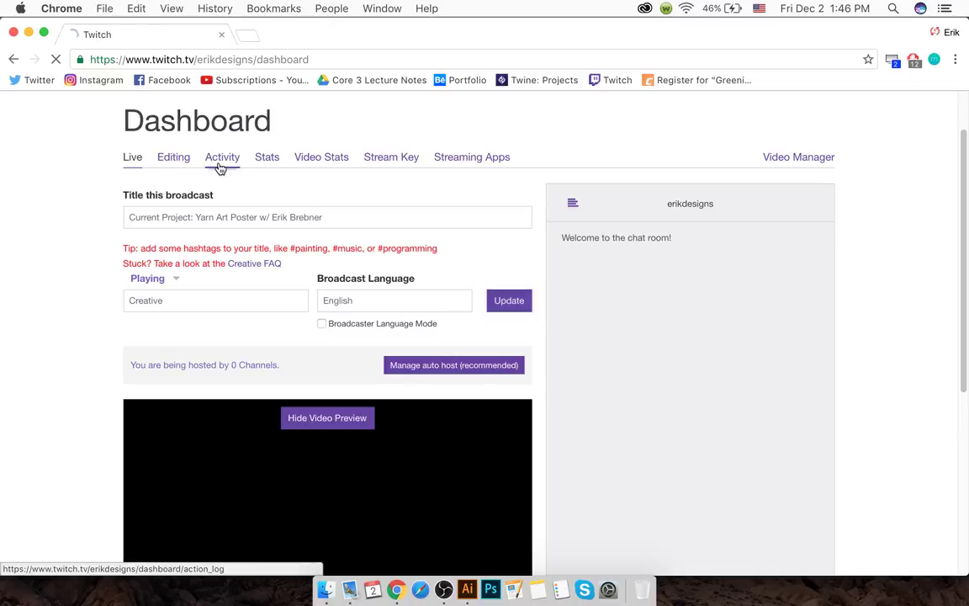
pyautogui.click(219, 168)
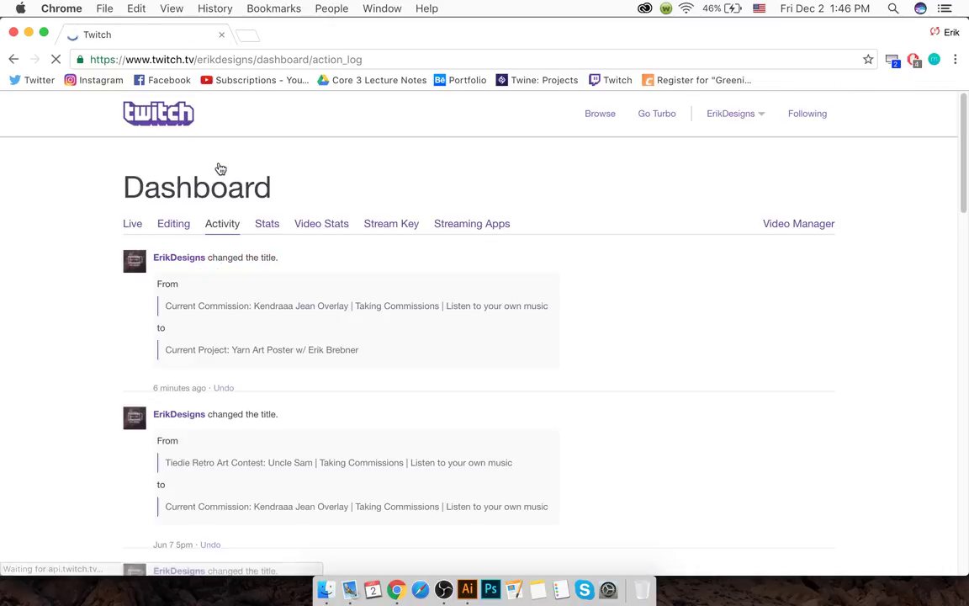
pyautogui.click(270, 224)
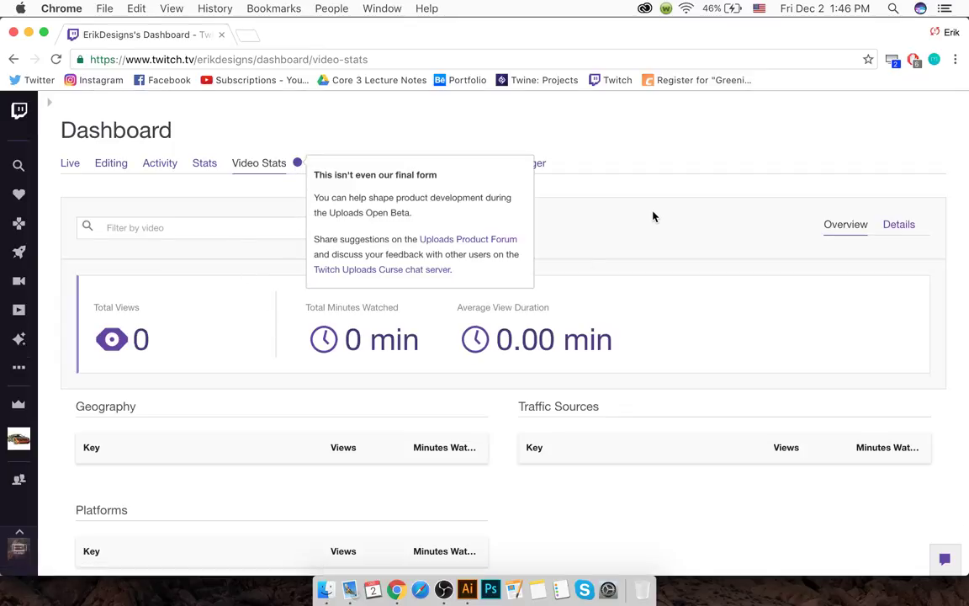
# - Dismiss the beta notice on Video Stats and examine its overview and details pages
pyautogui.click(646, 185)
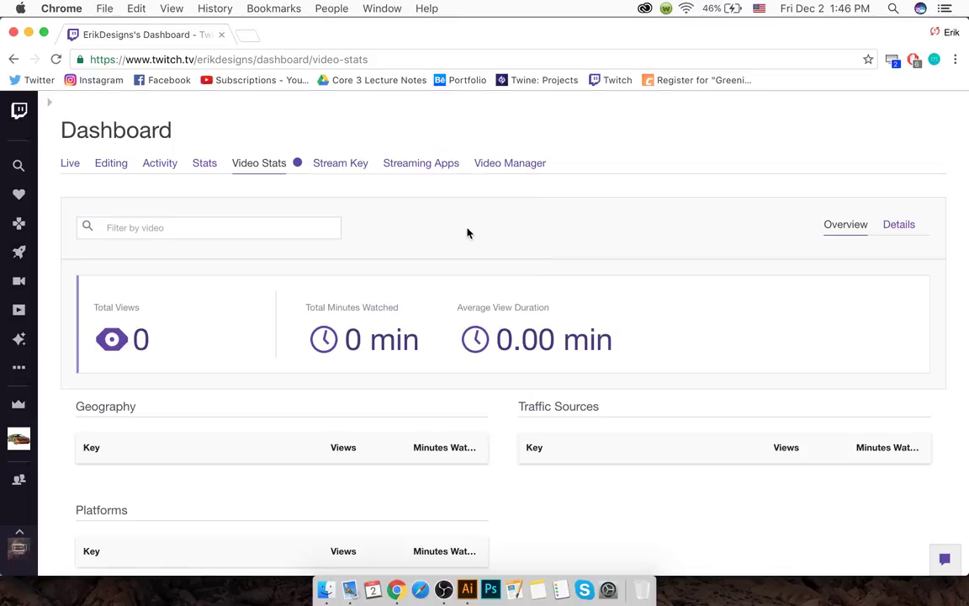
pyautogui.scroll(-2, 467, 233)
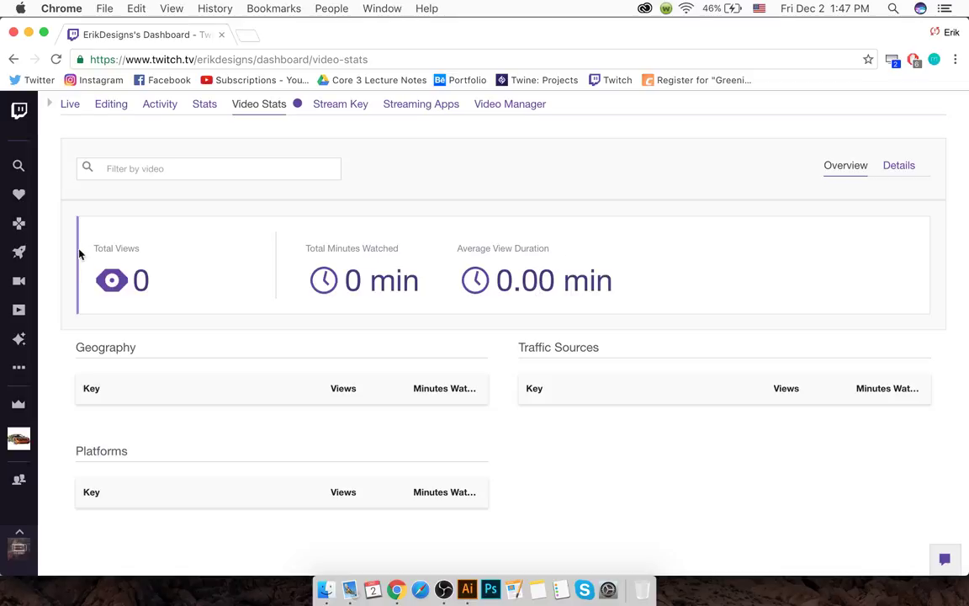
pyautogui.moveTo(117, 288); pyautogui.dragTo(140, 266)
pyautogui.click(187, 262)
pyautogui.moveTo(299, 109)
pyautogui.click(912, 169)
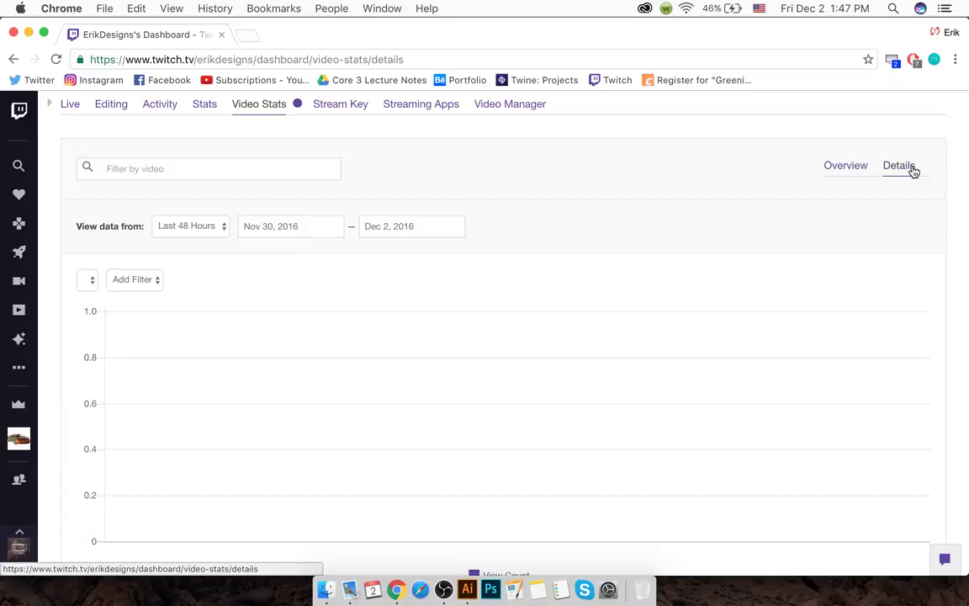
pyautogui.click(860, 177)
pyautogui.scroll(2, 311, 235)
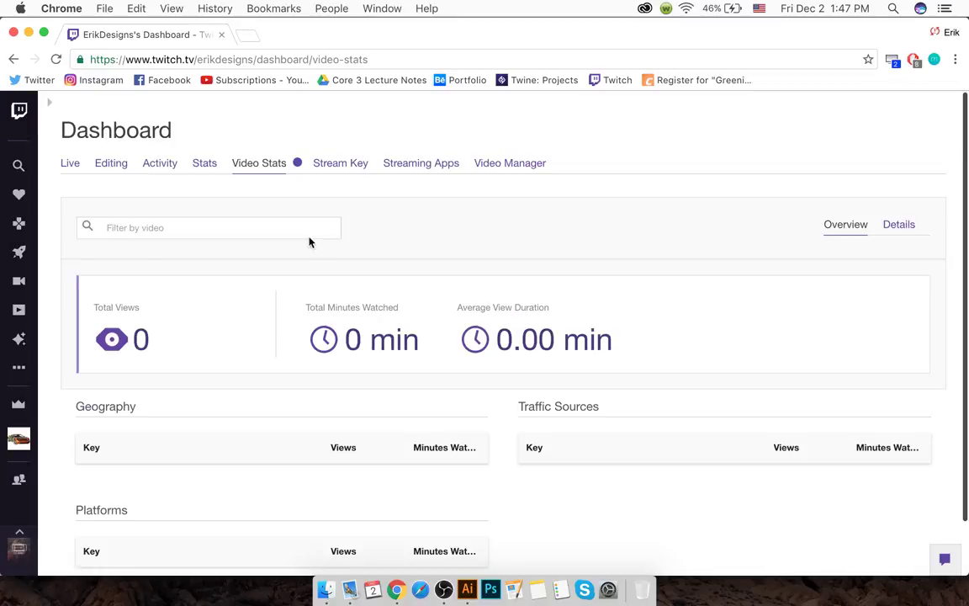
# - Look through the broadcasting applications page and the Video Manager's past broadcasts, highlights and uploads, and return to Video Stats
pyautogui.click(423, 176)
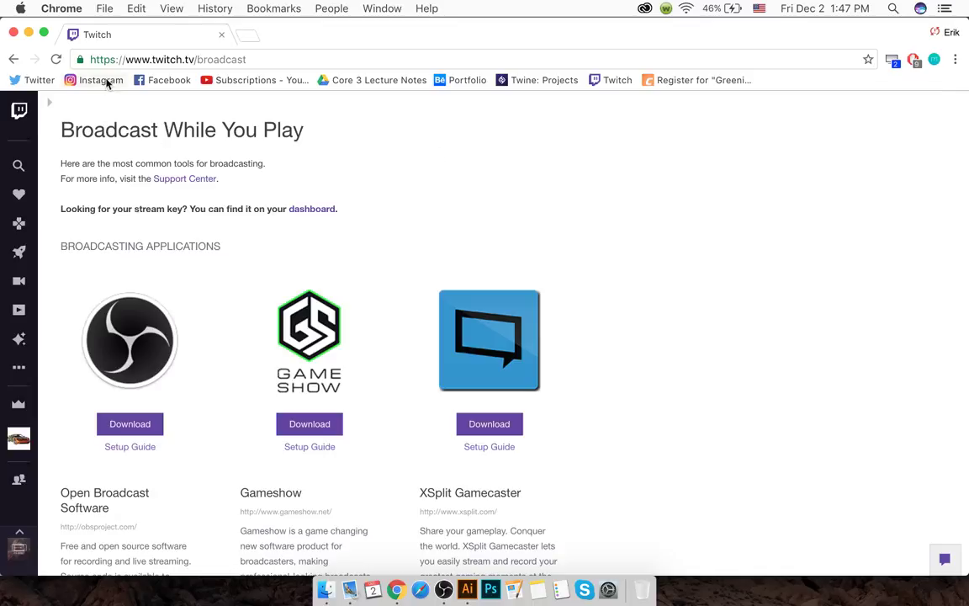
pyautogui.click(14, 59)
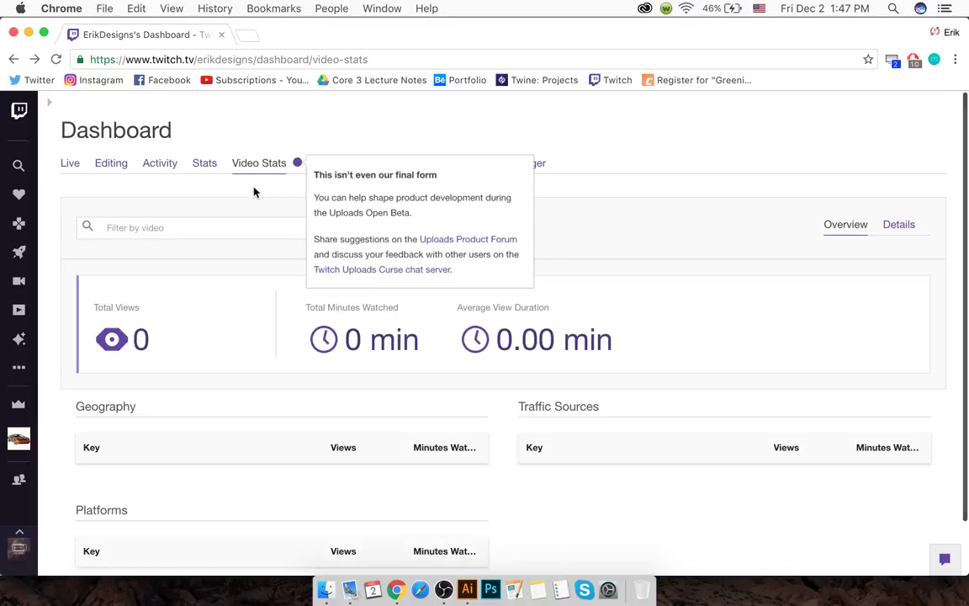
pyautogui.click(505, 160)
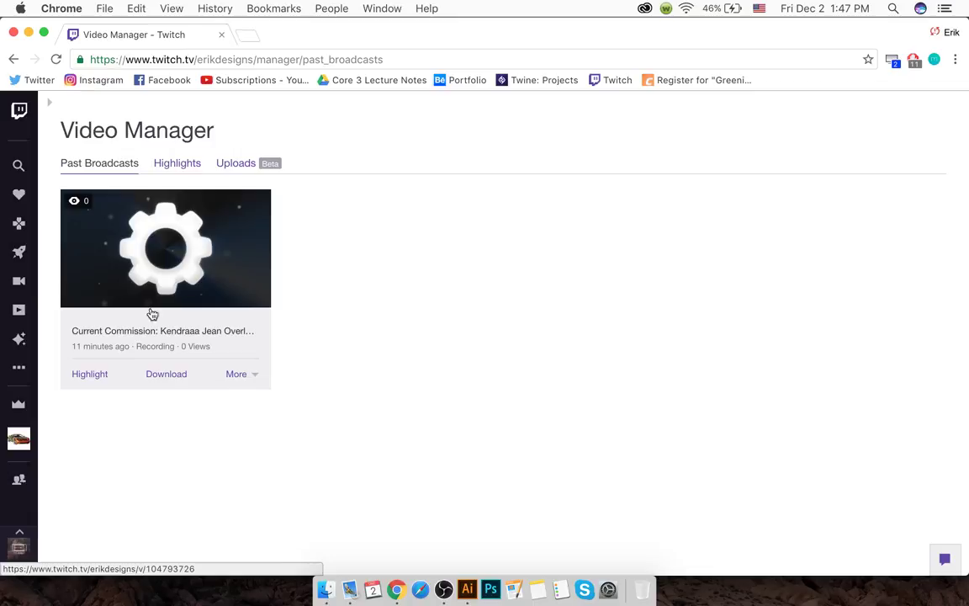
pyautogui.click(172, 168)
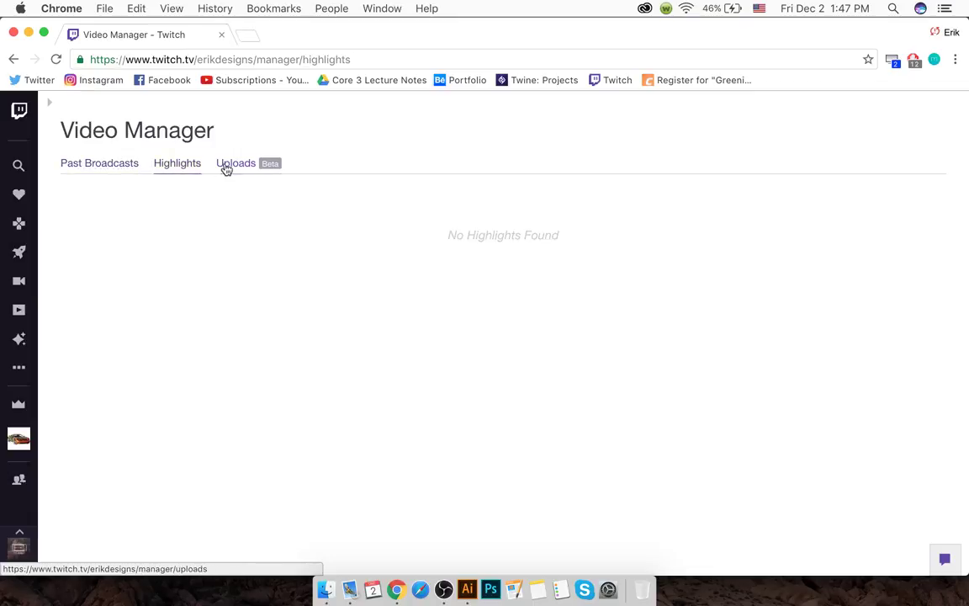
pyautogui.click(231, 168)
pyautogui.click(94, 165)
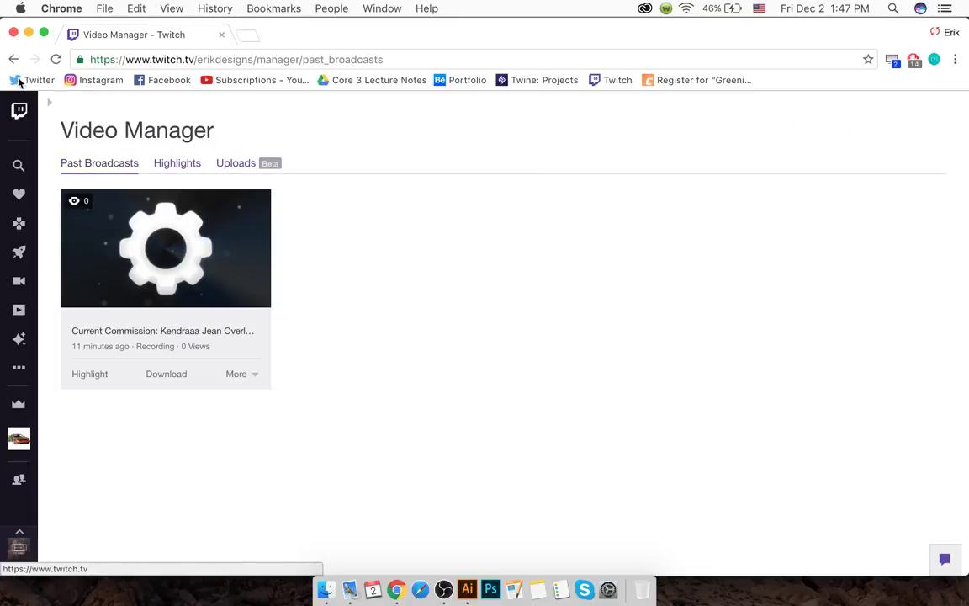
pyautogui.click(14, 59)
pyautogui.click(12, 59)
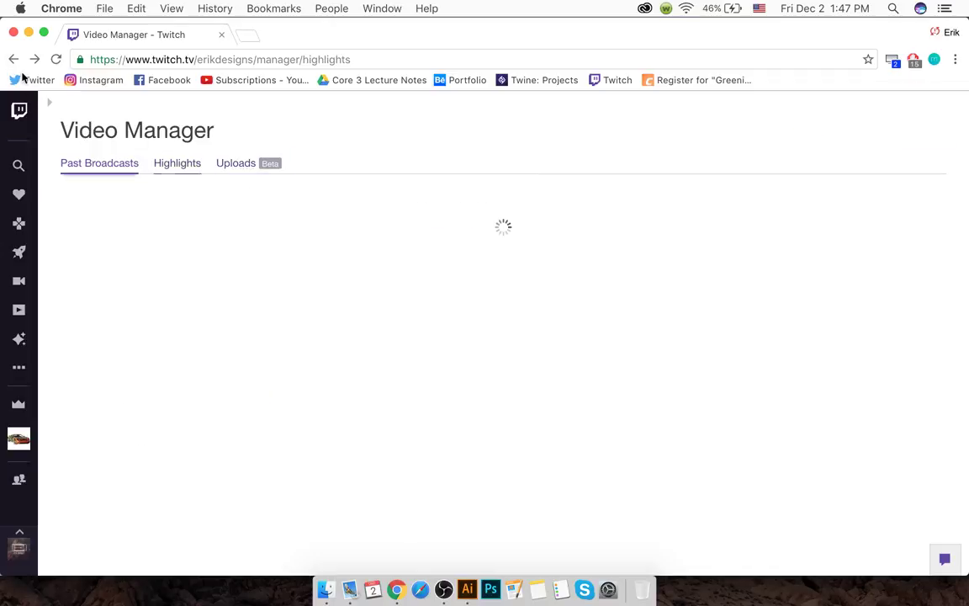
pyautogui.click(10, 59)
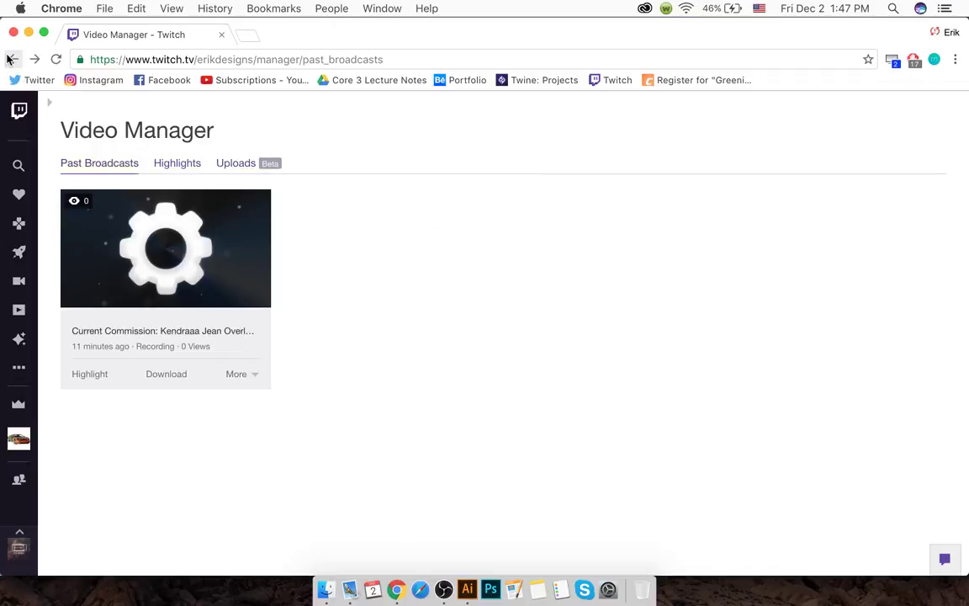
pyautogui.click(10, 59)
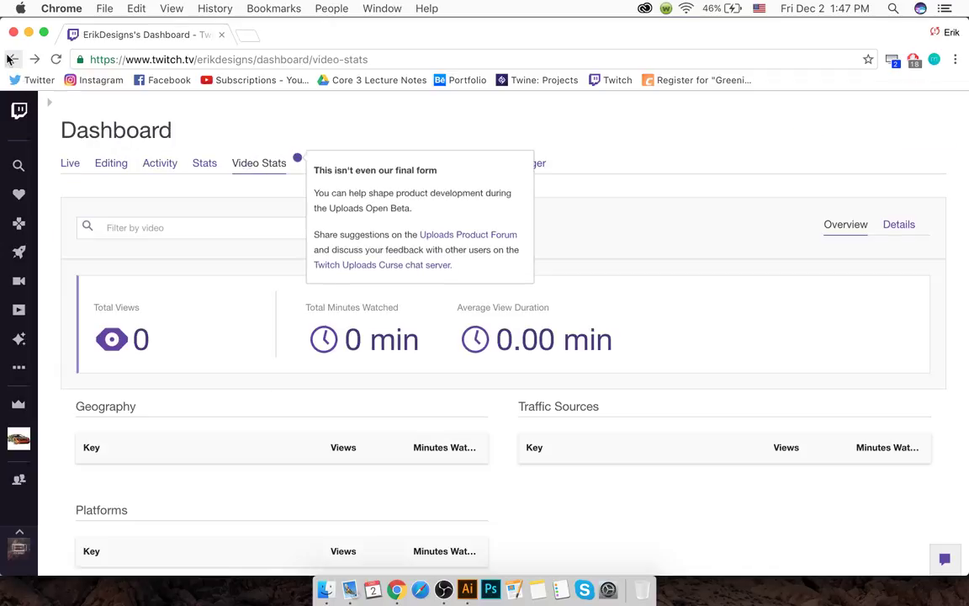
# - Return to the Live dashboard and examine the broadcast settings, video preview and chat
pyautogui.click(84, 165)
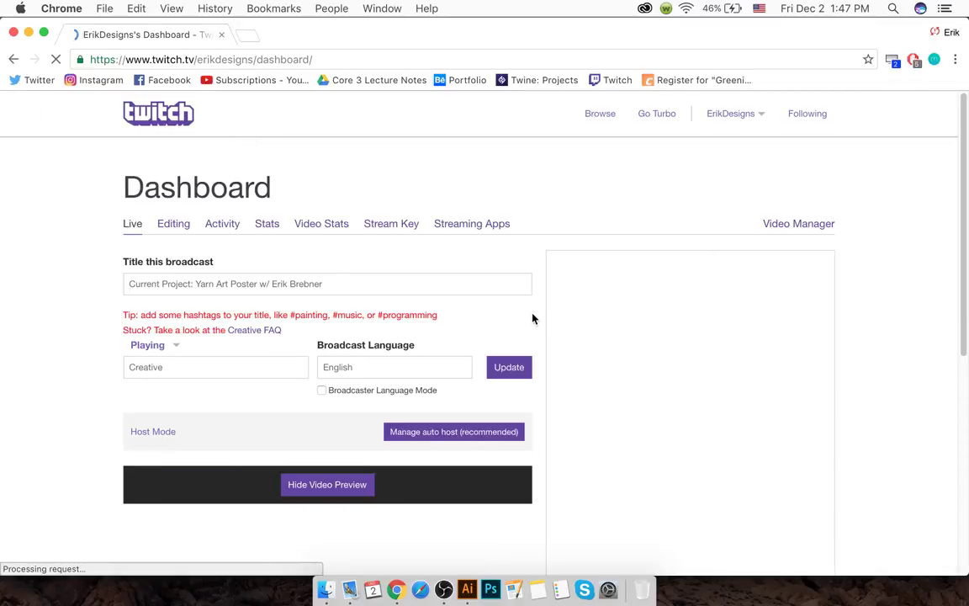
pyautogui.scroll(-3, 532, 320)
pyautogui.scroll(-2, 324, 291)
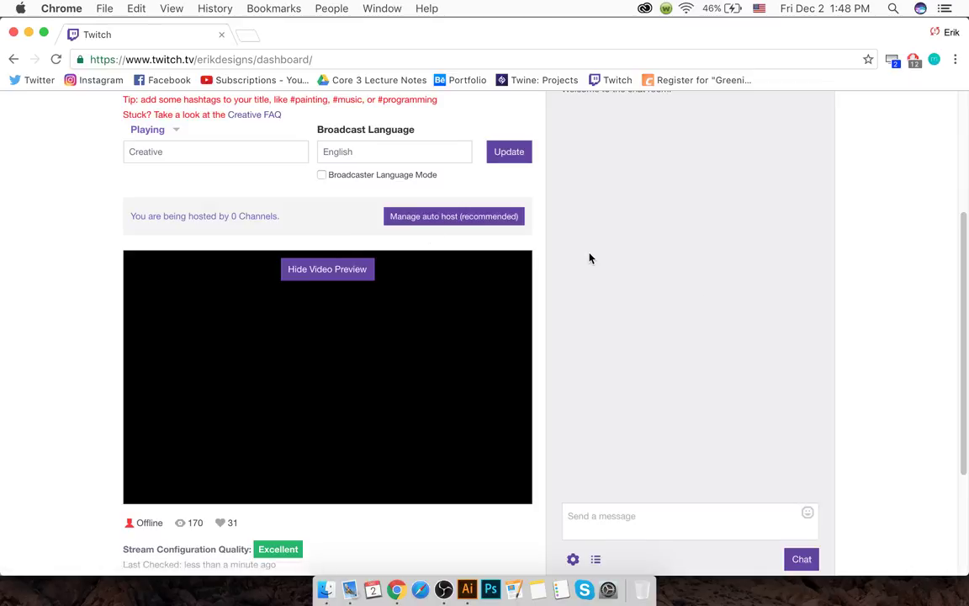
pyautogui.scroll(3, 591, 261)
pyautogui.scroll(-5, 589, 258)
# - Toggle the dashboard's video preview off and back on
pyautogui.click(346, 187)
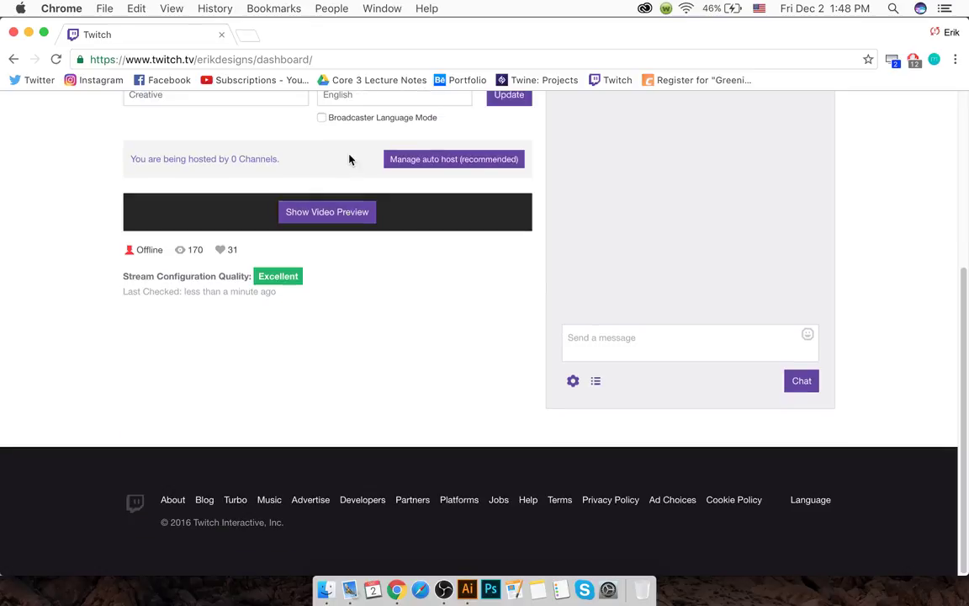
pyautogui.click(349, 214)
pyautogui.click(339, 212)
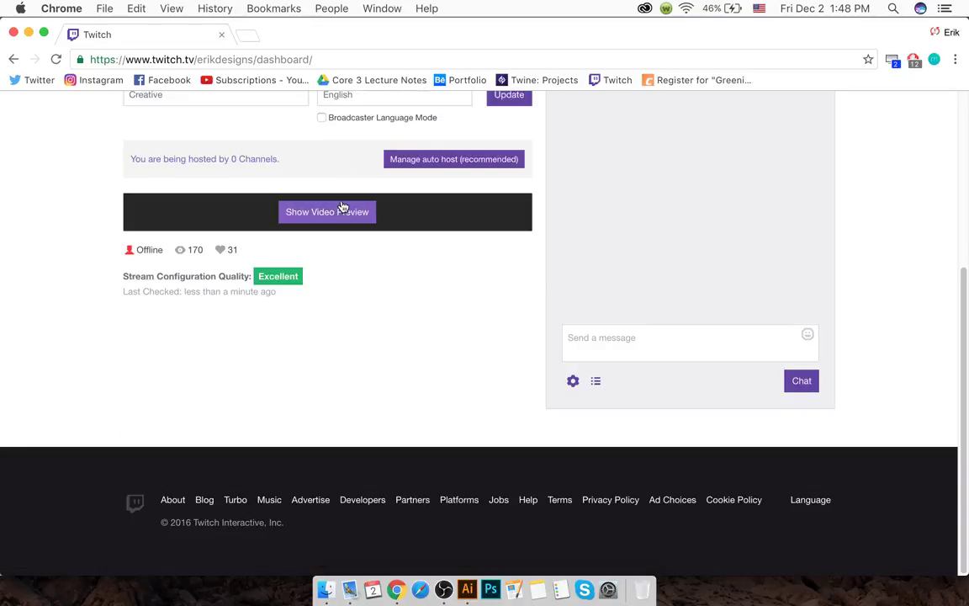
pyautogui.click(342, 208)
pyautogui.click(341, 210)
pyautogui.click(338, 206)
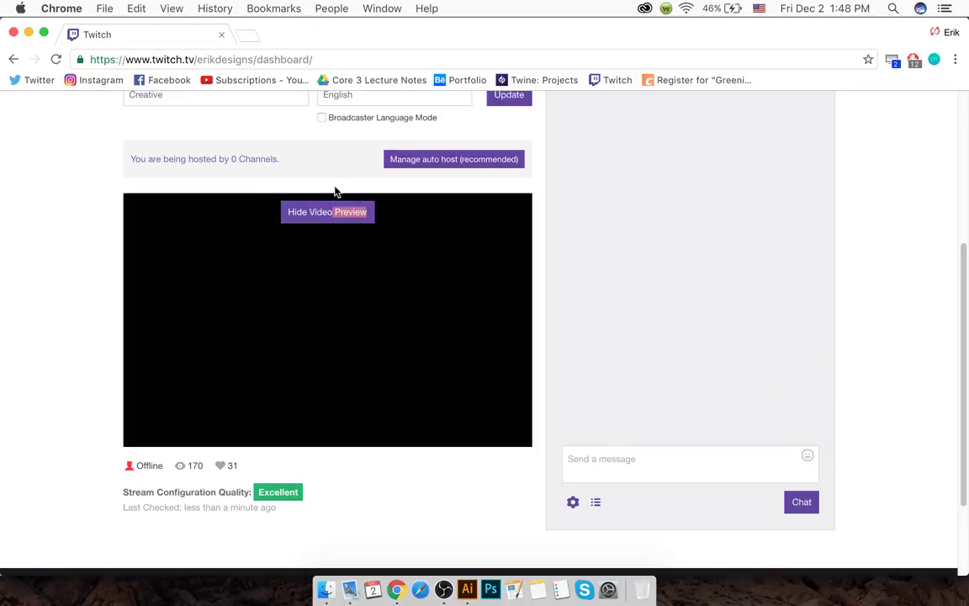
pyautogui.click(334, 191)
# - Load Twitch's game directory and go from there to the streamer's own channel page
pyautogui.click(603, 83)
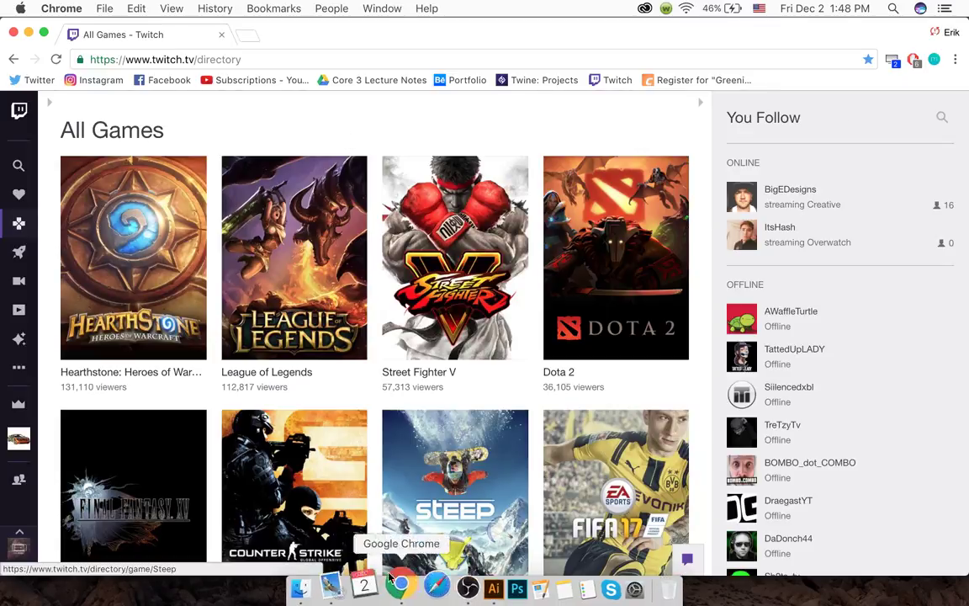
pyautogui.click(11, 406)
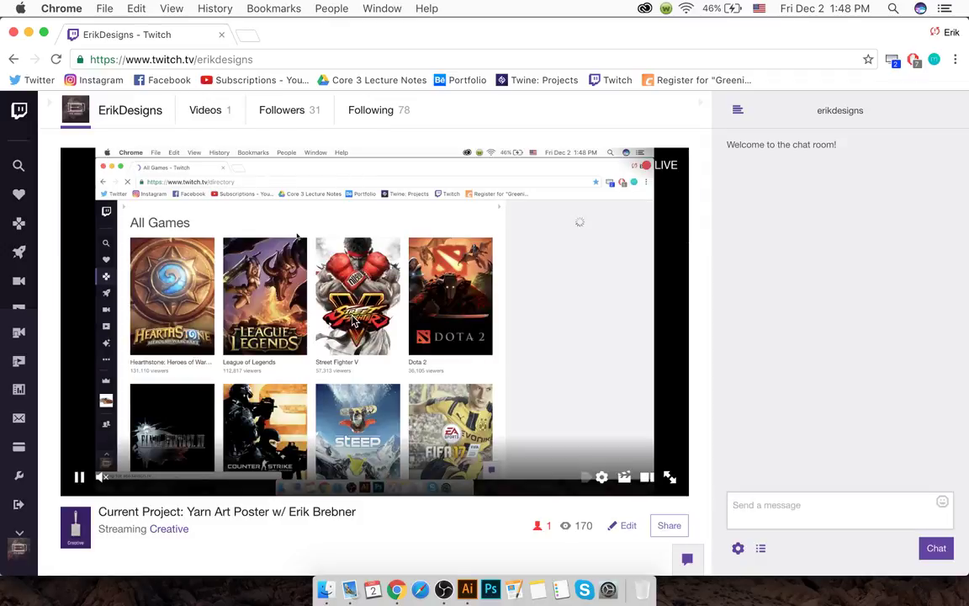
# - Try the stream in a pop-out player, close that window, and resume playback on the channel page
pyautogui.click(601, 477)
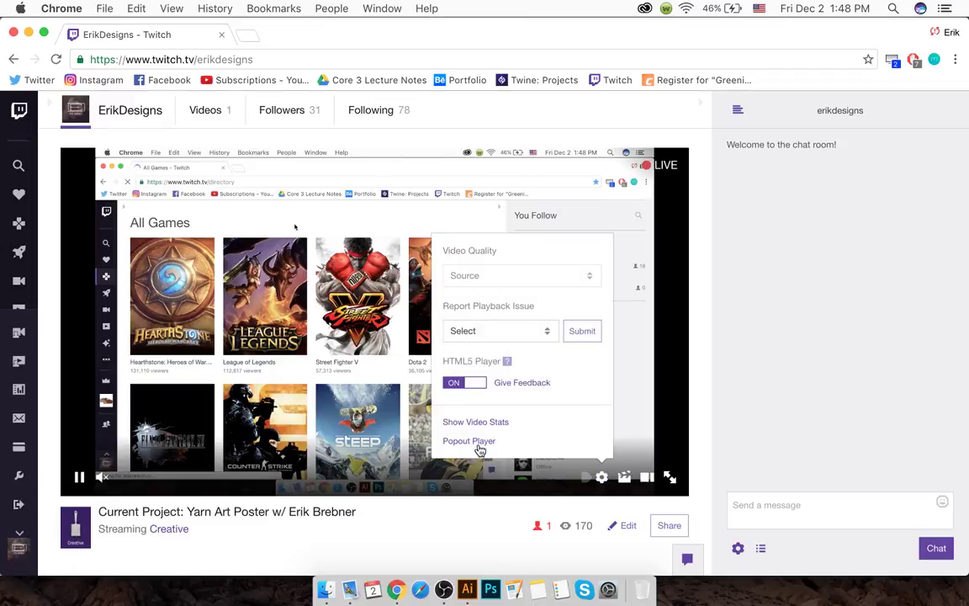
pyautogui.click(468, 441)
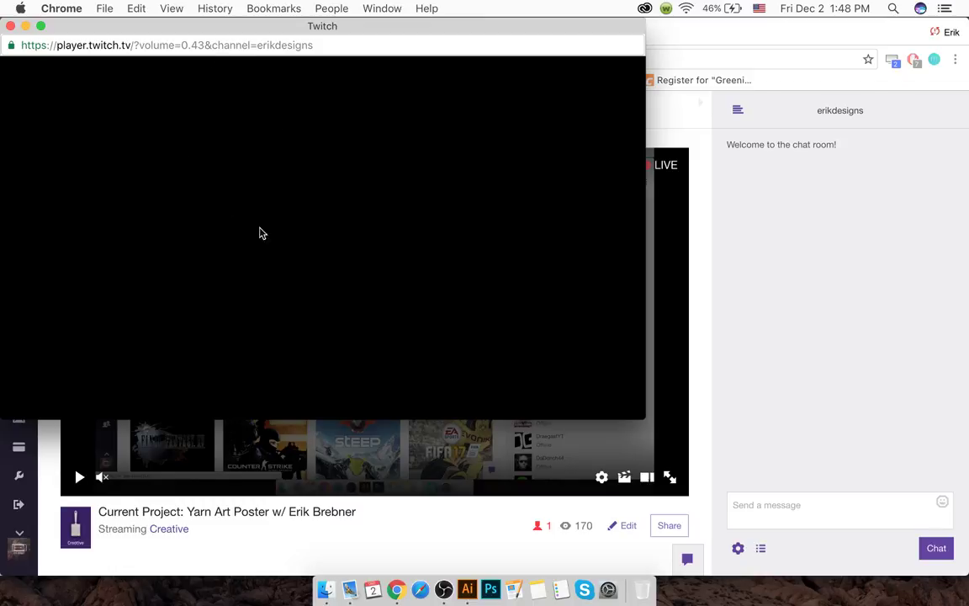
pyautogui.rightClick(337, 230)
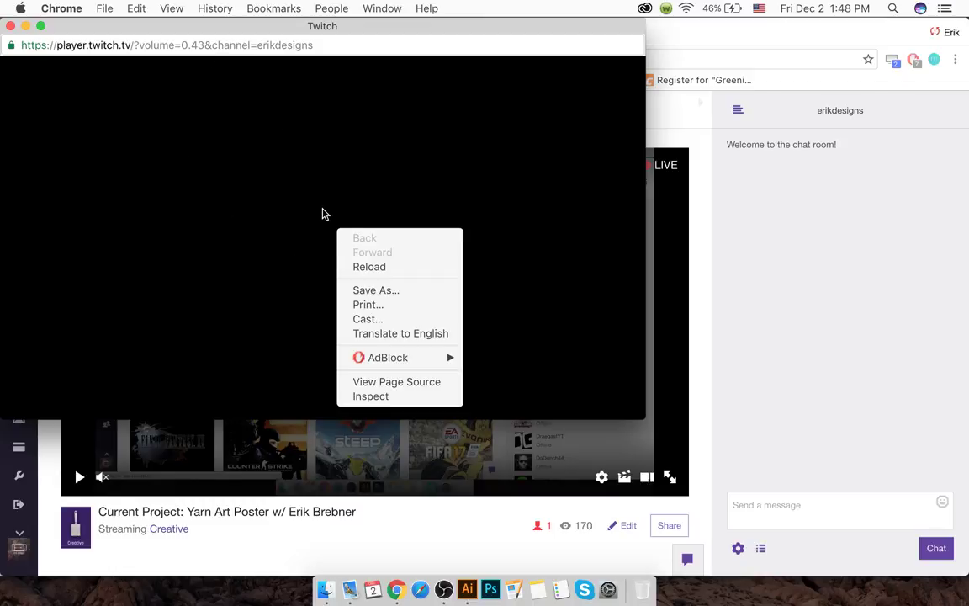
pyautogui.click(321, 214)
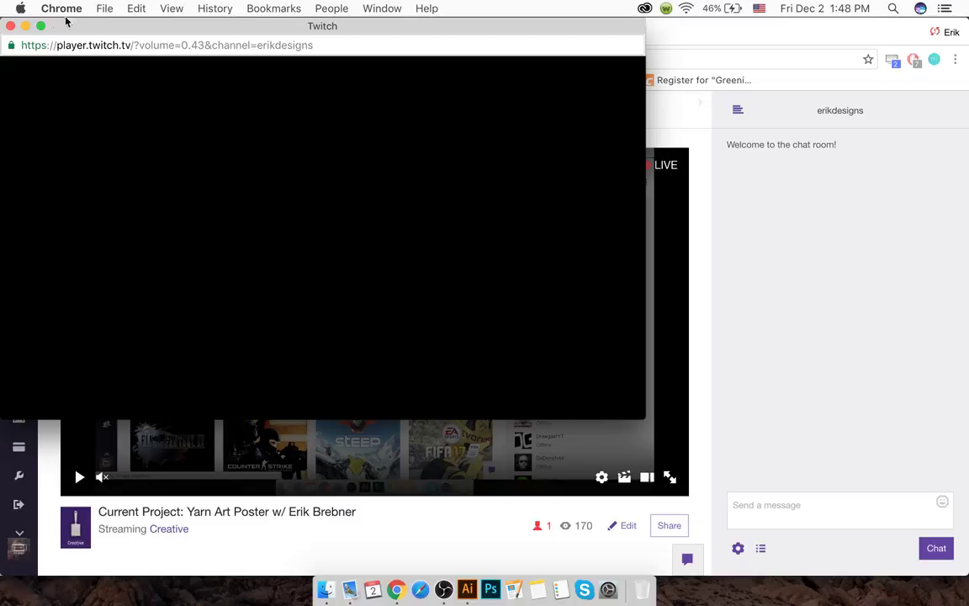
pyautogui.click(10, 26)
pyautogui.click(373, 318)
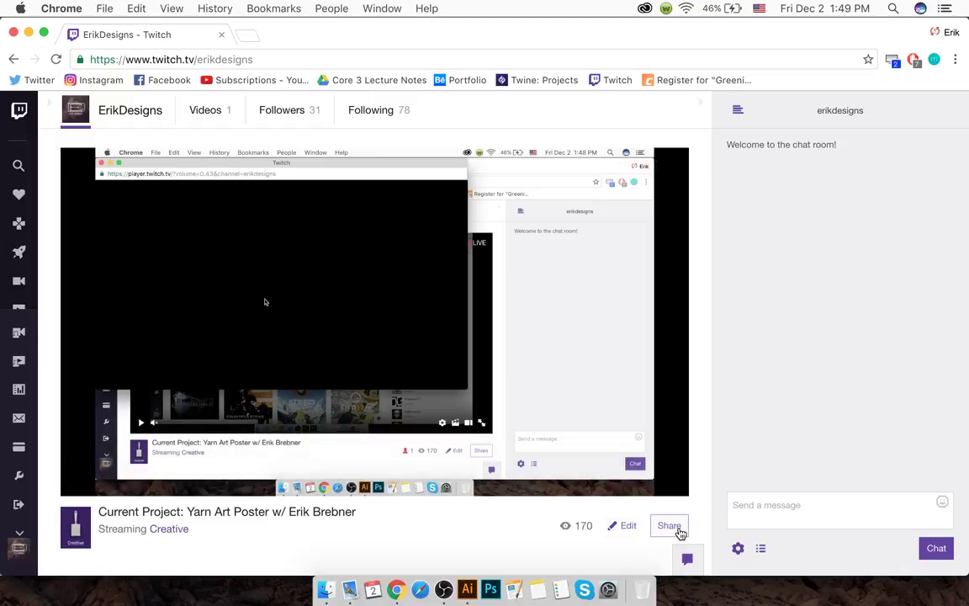
# - Examine the stream's sharing options, including the channel link and embed codes, and close them
pyautogui.click(679, 530)
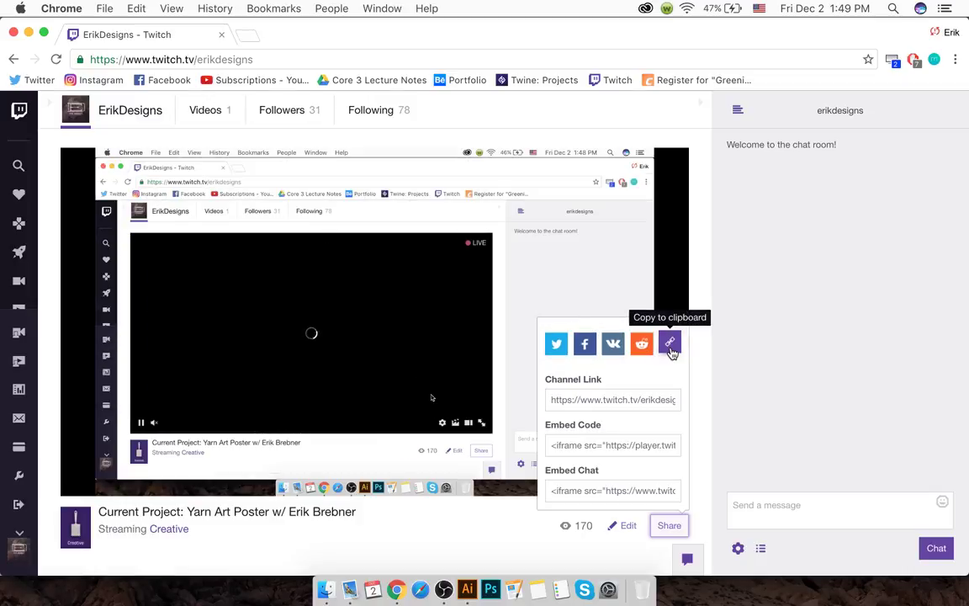
pyautogui.click(519, 548)
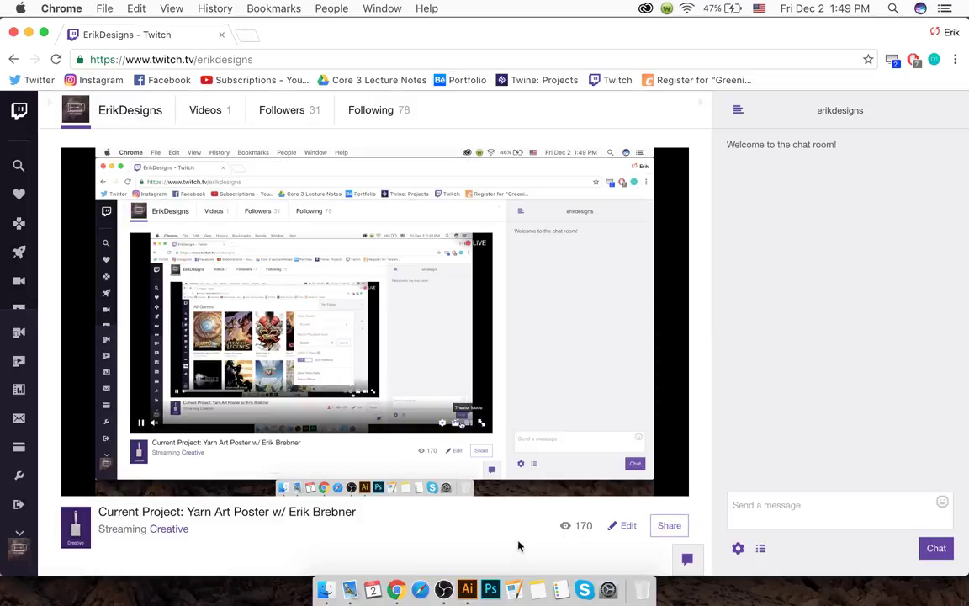
# - Examine the channel page below the stream, including the floating mini player, the contact panel and the header
pyautogui.scroll(-5, 545, 427)
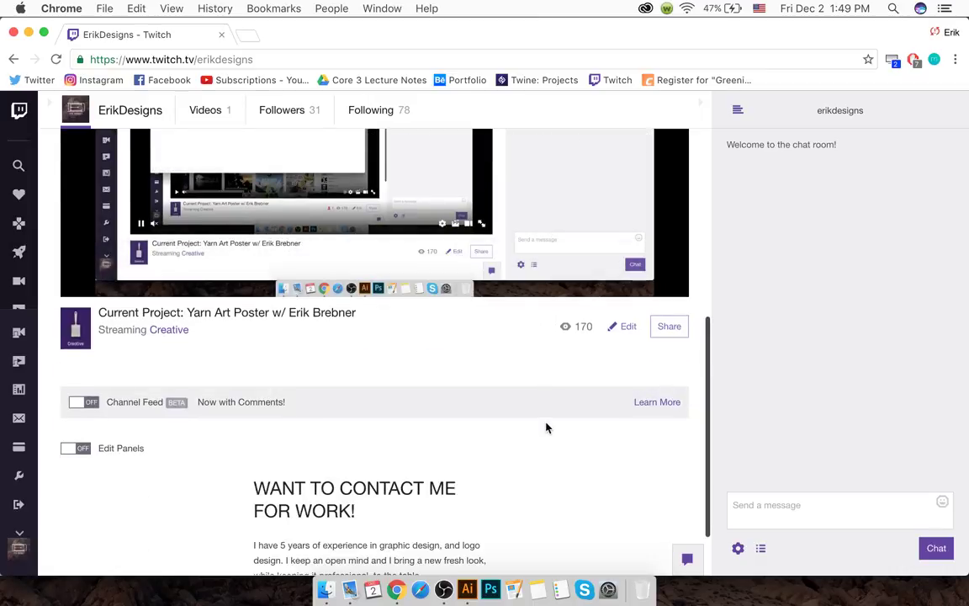
pyautogui.moveTo(146, 452)
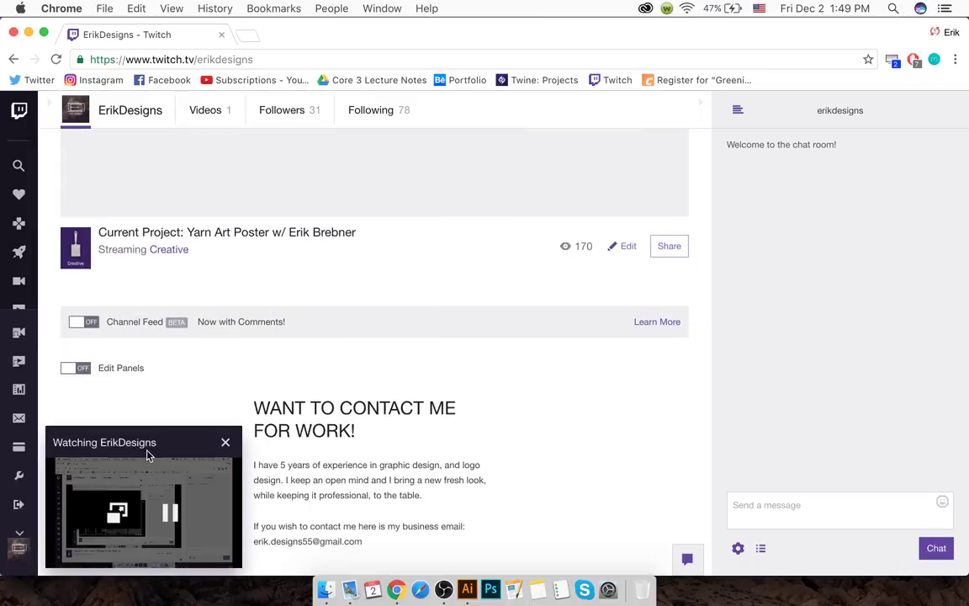
pyautogui.moveTo(145, 453); pyautogui.dragTo(218, 393)
pyautogui.click(450, 404)
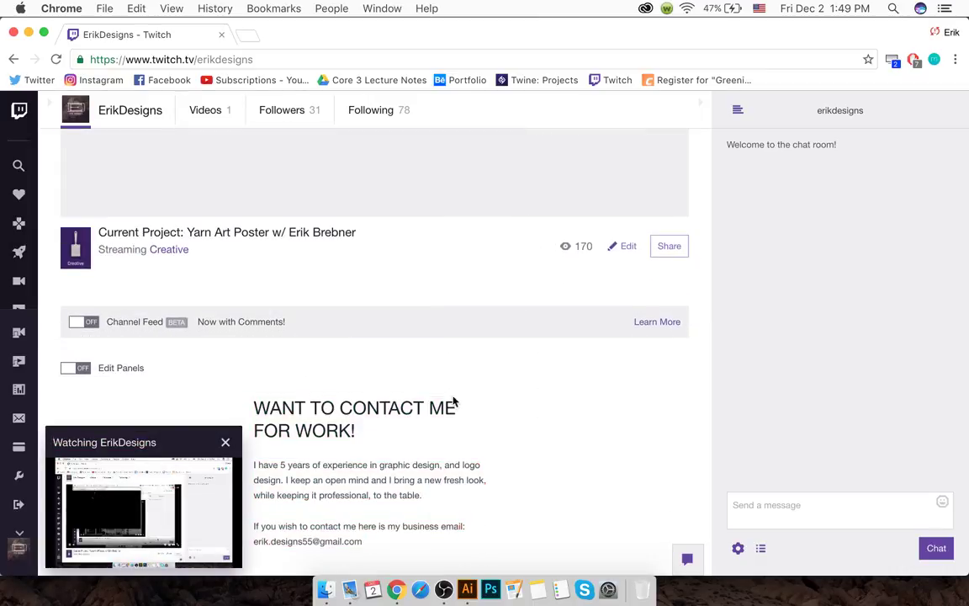
pyautogui.scroll(10, 510, 423)
pyautogui.scroll(-6, 511, 423)
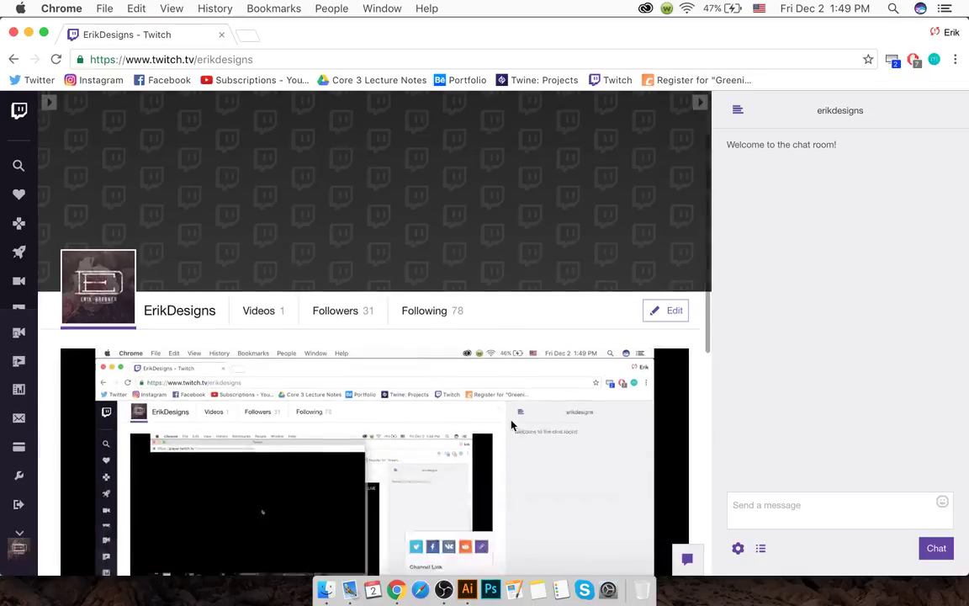
pyautogui.scroll(-2, 510, 423)
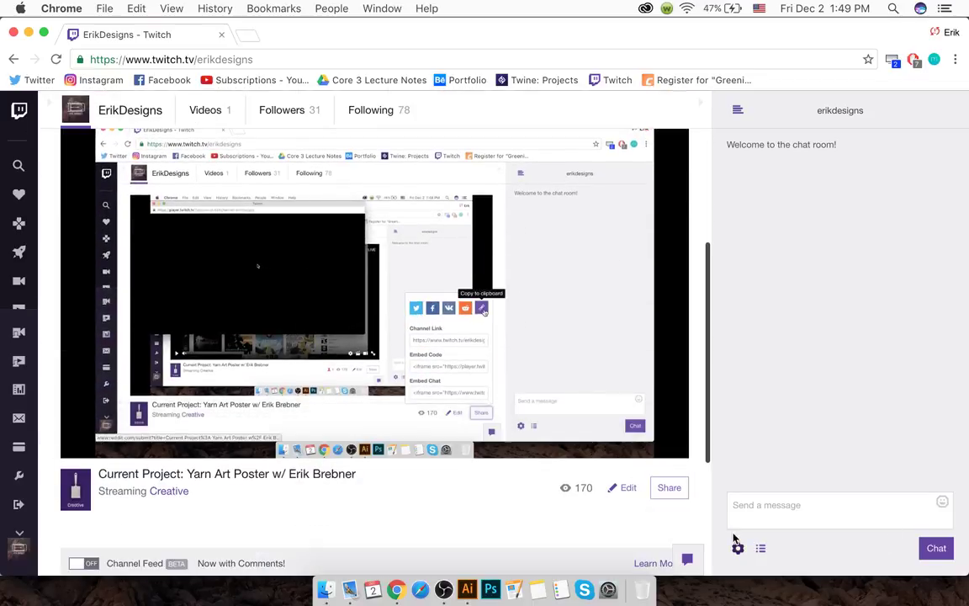
# - Hide the channel page's chat column and shrink the browser window to a small size over the Illustrator artboard
pyautogui.click(701, 102)
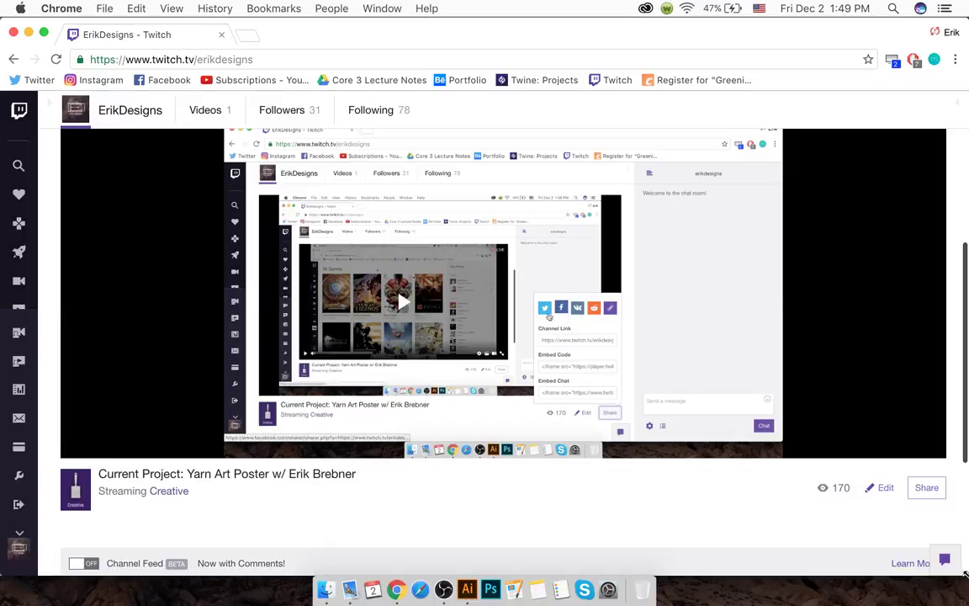
pyautogui.moveTo(966, 525); pyautogui.dragTo(311, 223)
pyautogui.moveTo(283, 179); pyautogui.dragTo(260, 168)
pyautogui.scroll(-4, 248, 159)
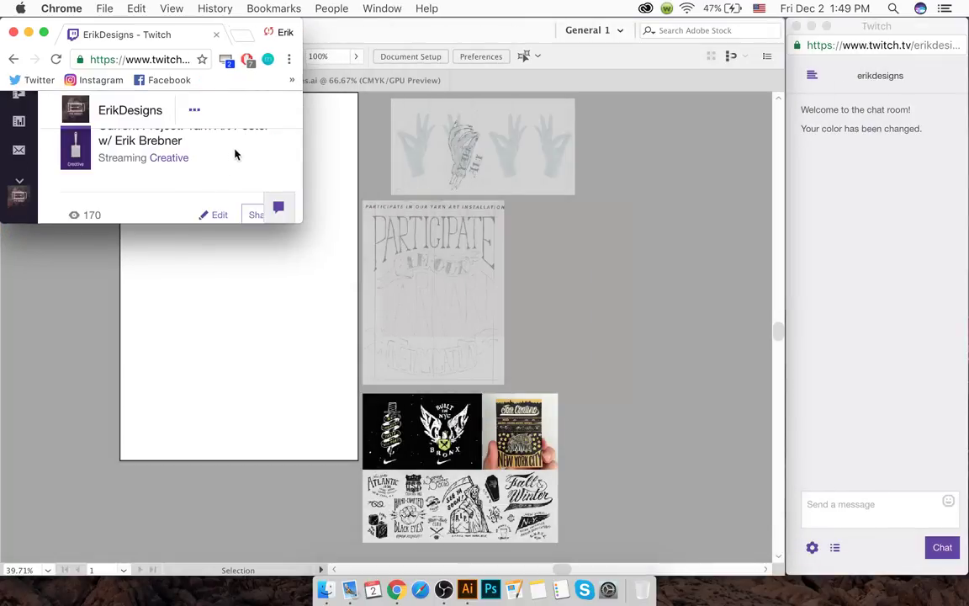
pyautogui.scroll(-6, 232, 156)
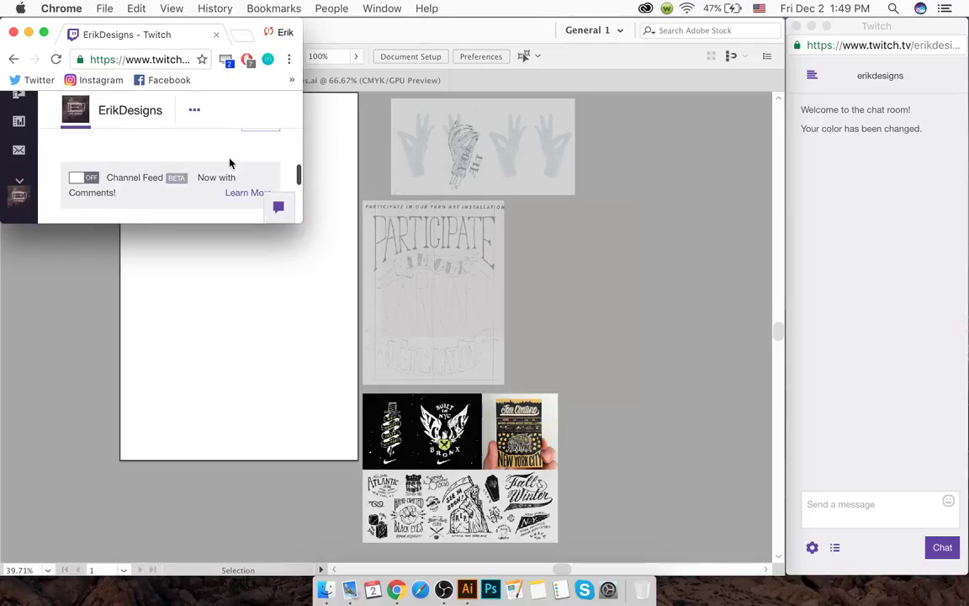
# - Enlarge the small browser window slightly so that the stream's title, viewer count and sharing option fit in it
pyautogui.moveTo(140, 173)
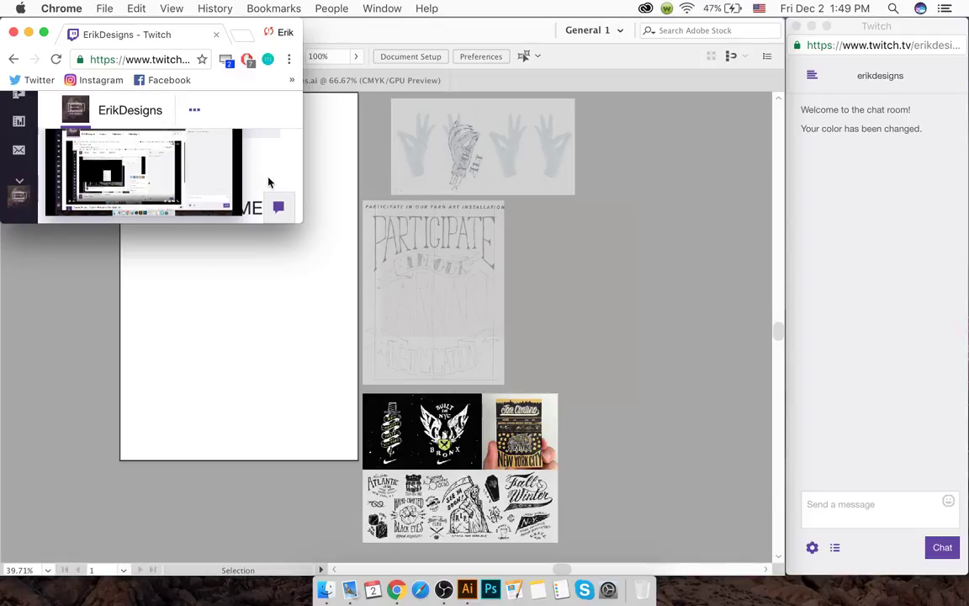
pyautogui.scroll(-3, 269, 181)
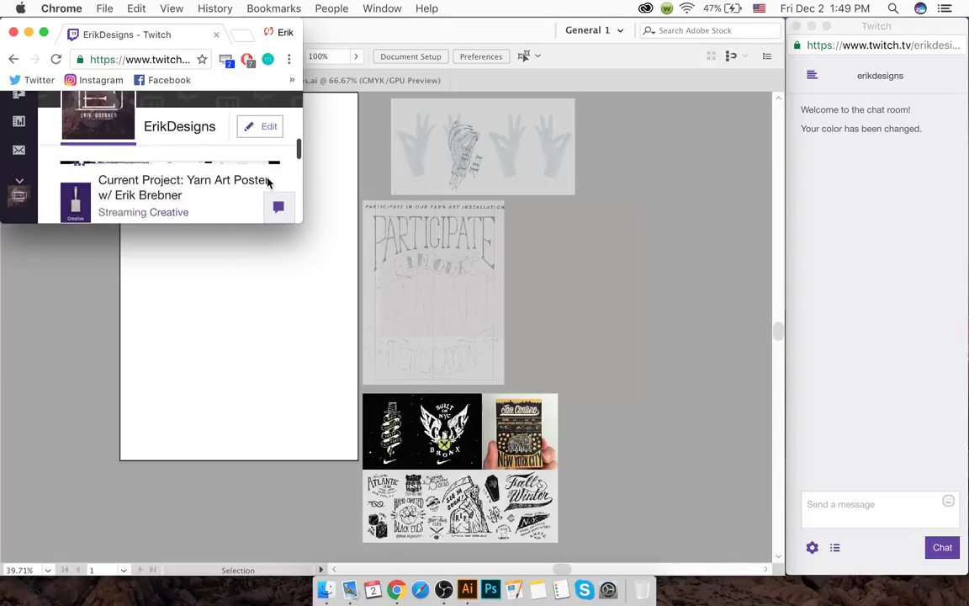
pyautogui.moveTo(298, 150); pyautogui.dragTo(301, 141)
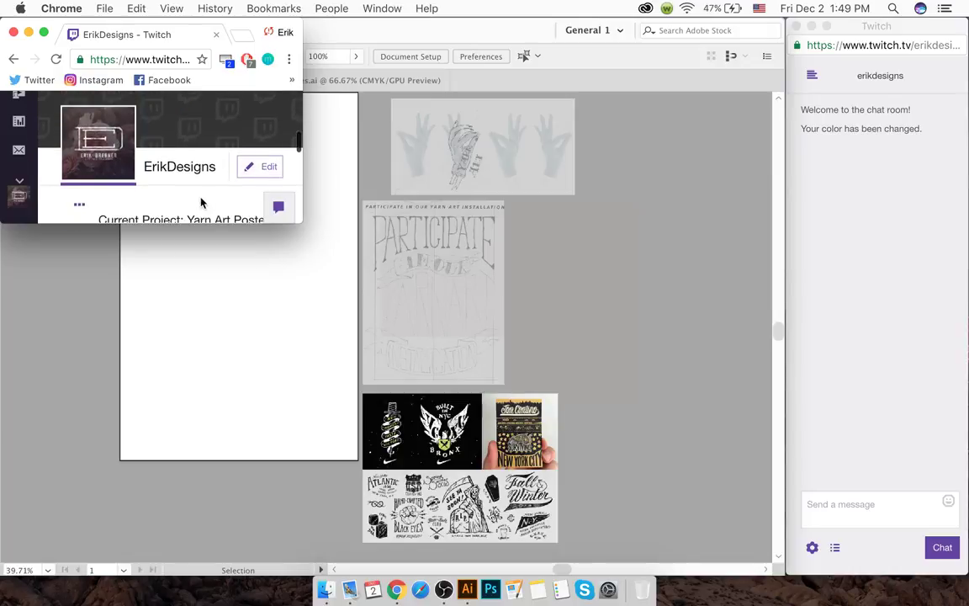
pyautogui.scroll(3, 179, 179)
pyautogui.scroll(-5, 298, 130)
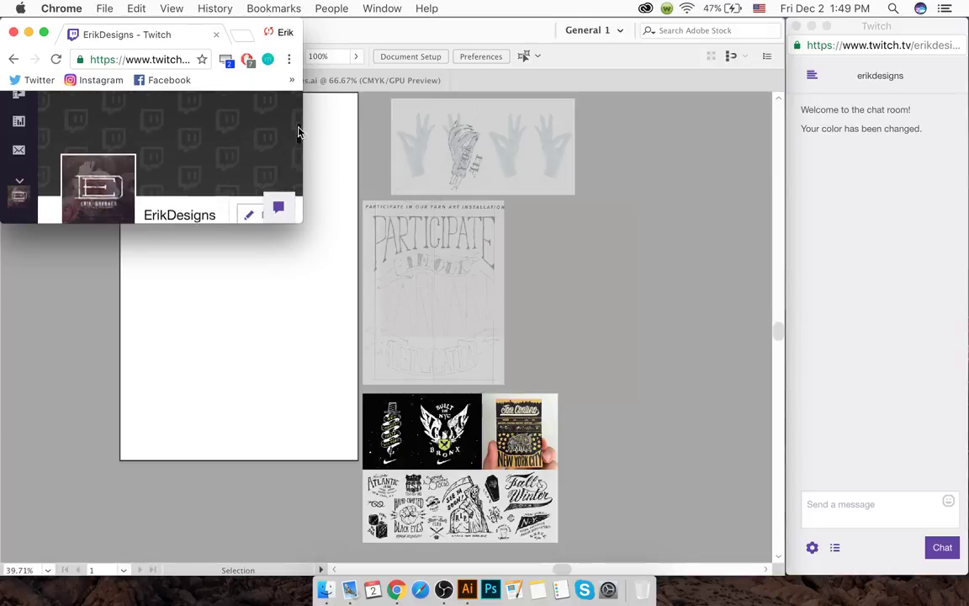
pyautogui.moveTo(309, 231); pyautogui.dragTo(340, 271)
pyautogui.scroll(-2, 336, 172)
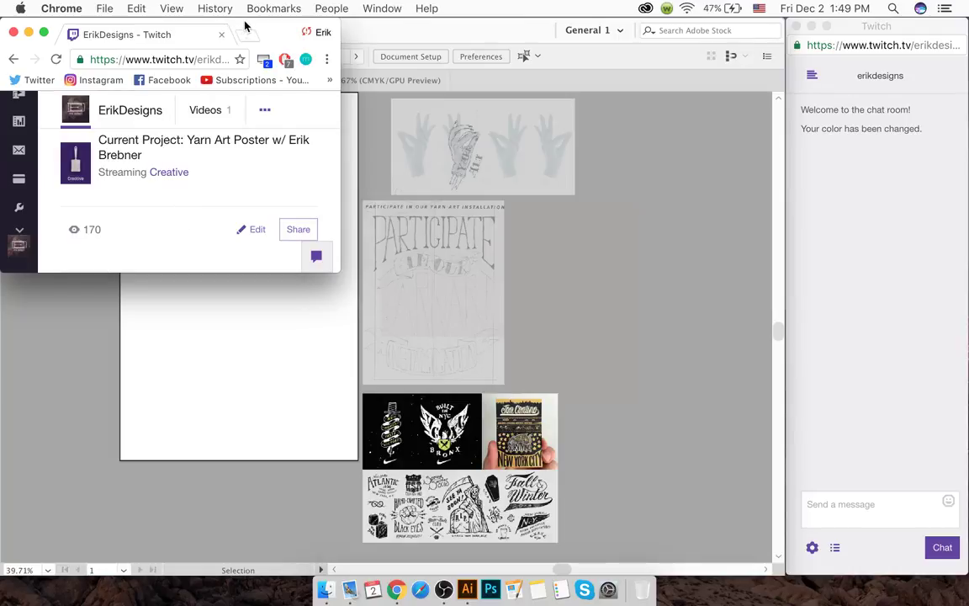
# - Place the small browser window in the lower corner of the screen over the chat window and adjust its width
pyautogui.moveTo(245, 26); pyautogui.dragTo(878, 355)
pyautogui.moveTo(642, 472); pyautogui.dragTo(706, 471)
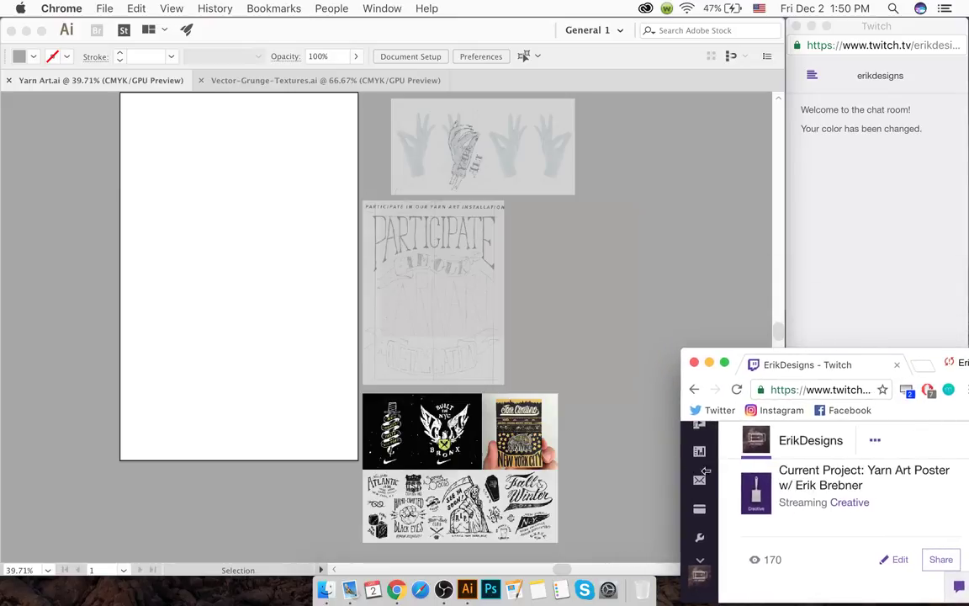
pyautogui.moveTo(924, 360); pyautogui.dragTo(912, 363)
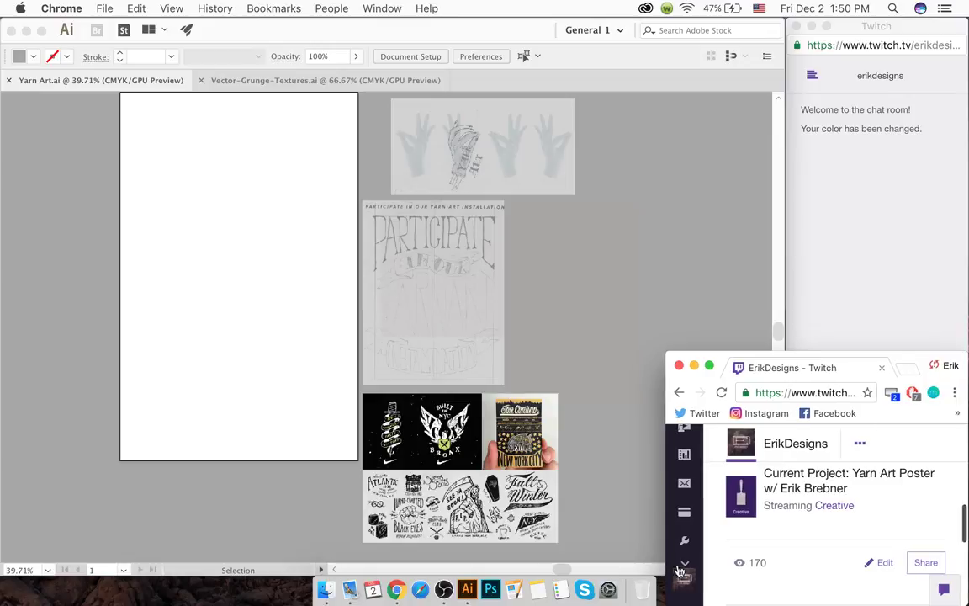
pyautogui.moveTo(664, 556); pyautogui.dragTo(659, 556)
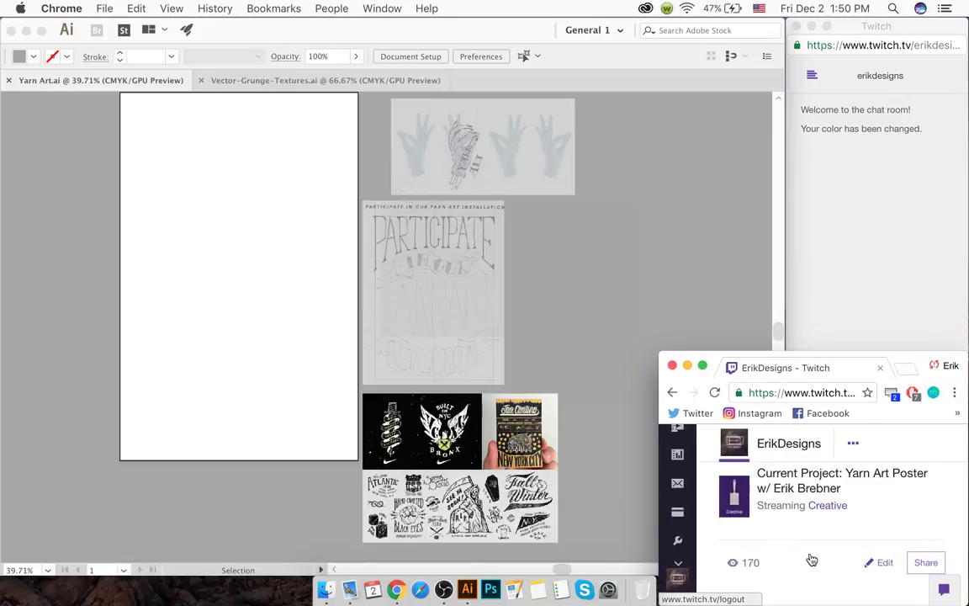
pyautogui.scroll(2, 961, 532)
pyautogui.scroll(-2, 958, 532)
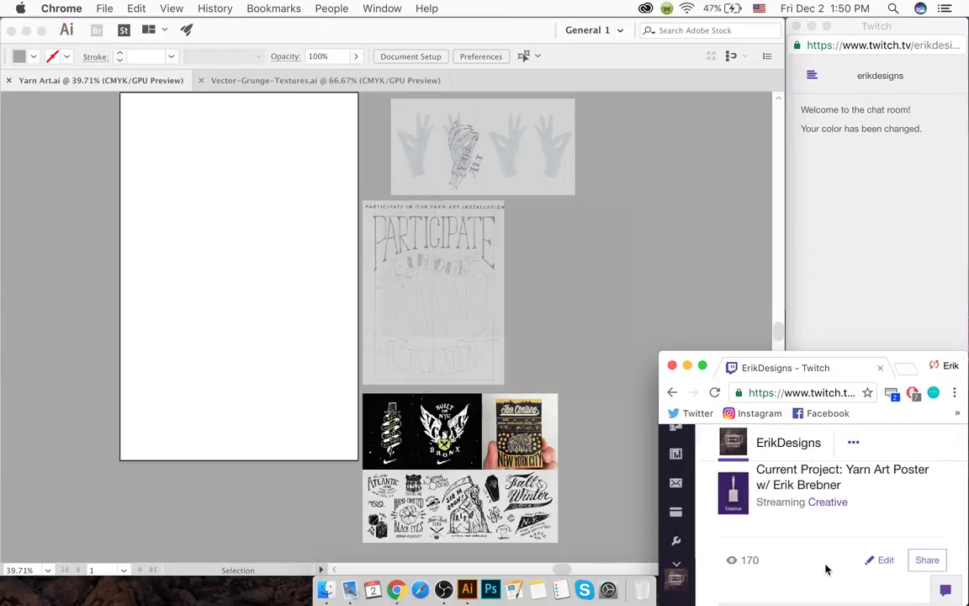
pyautogui.scroll(3, 826, 563)
pyautogui.scroll(-1, 826, 564)
pyautogui.scroll(-5, 826, 570)
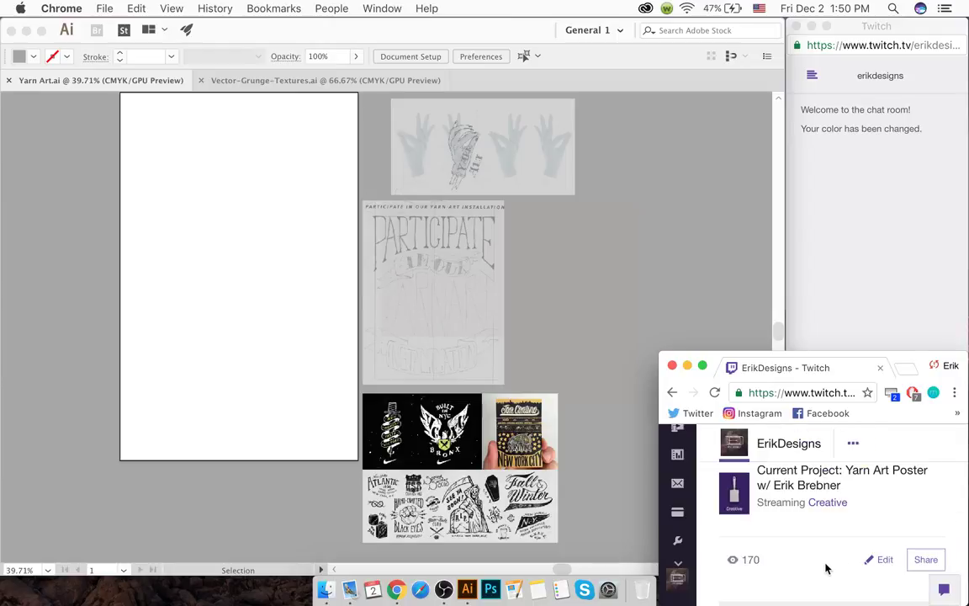
# - Try smaller page zoom levels down to 80% on the channel page and return it to its normal zoom
pyautogui.click(954, 392)
pyautogui.click(865, 514)
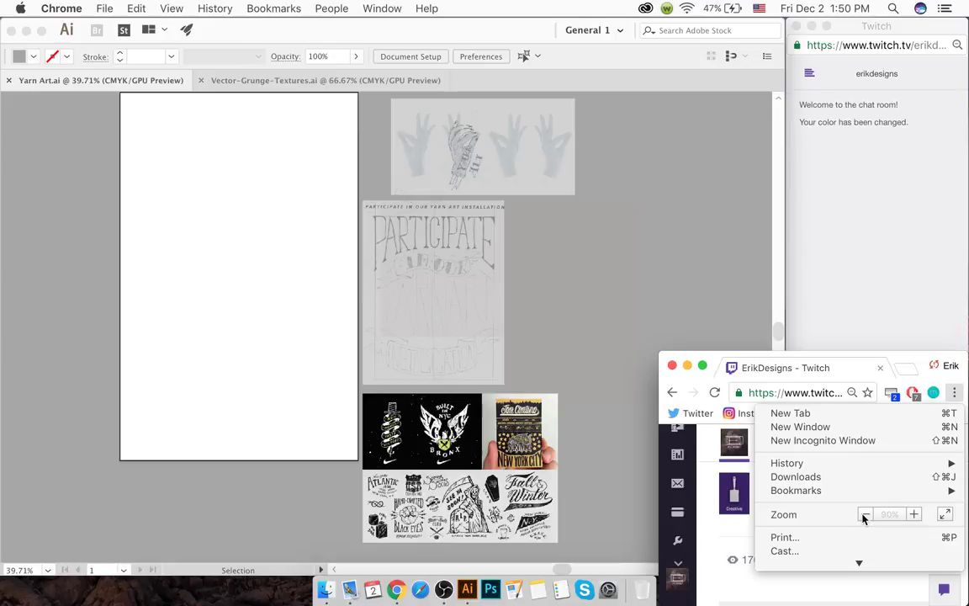
pyautogui.click(865, 514)
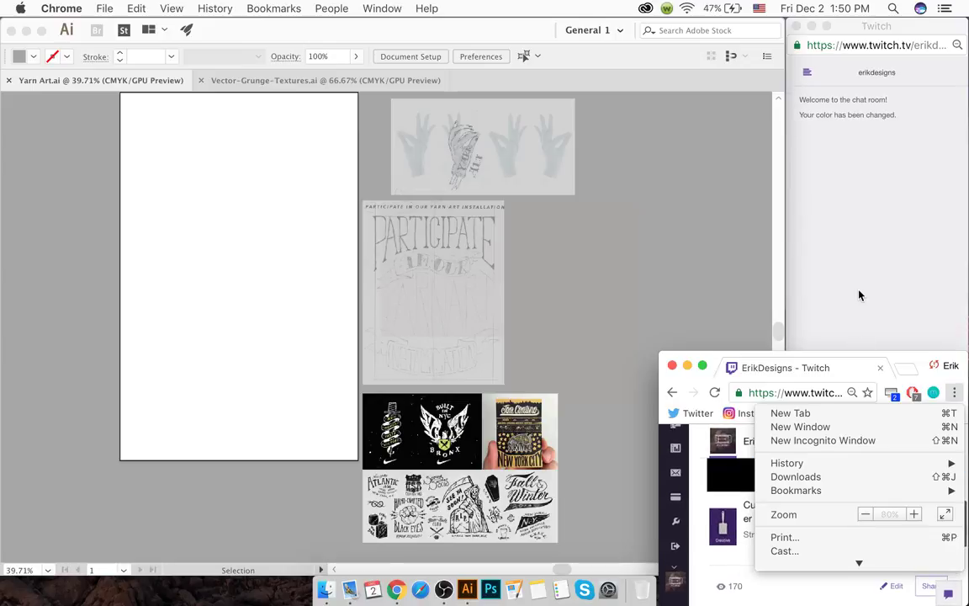
pyautogui.click(914, 514)
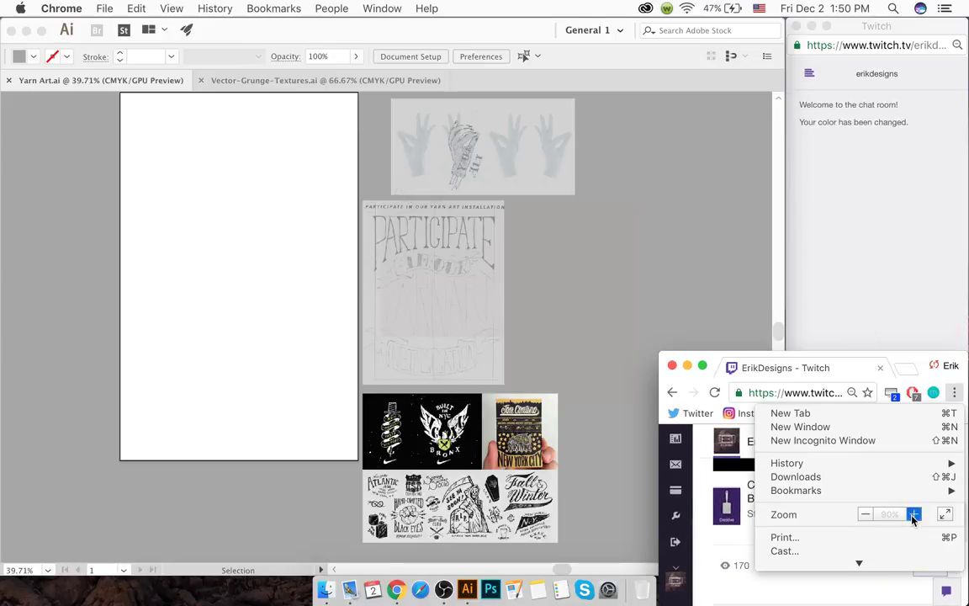
pyautogui.click(954, 392)
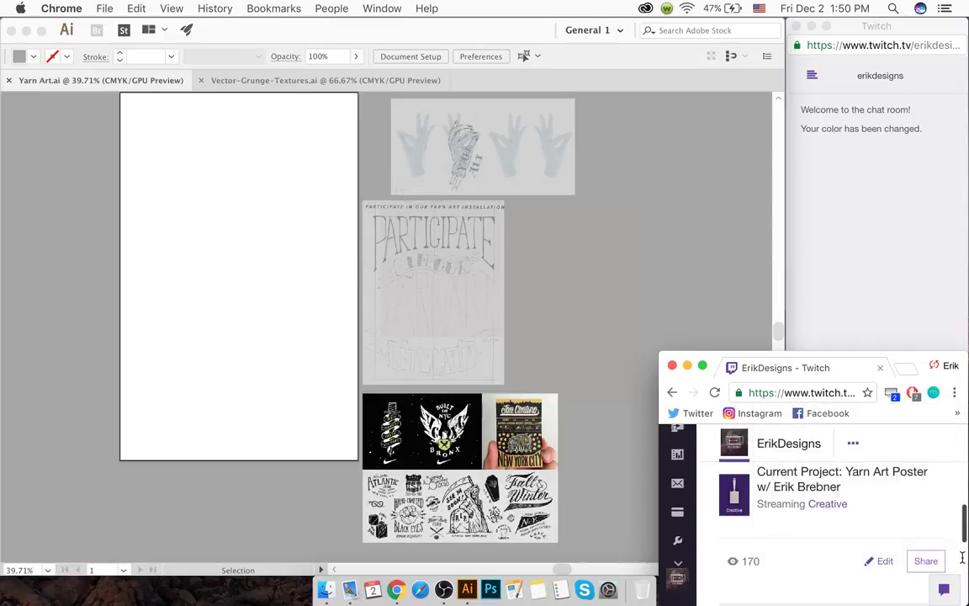
# - Fine-tune the small browser window's edges, bring the stream video into view and pause it
pyautogui.moveTo(962, 529)
pyautogui.mouseDown()
pyautogui.moveTo(964, 547)
pyautogui.moveTo(964, 516)
pyautogui.moveTo(965, 554)
pyautogui.moveTo(965, 523)
pyautogui.mouseUp()
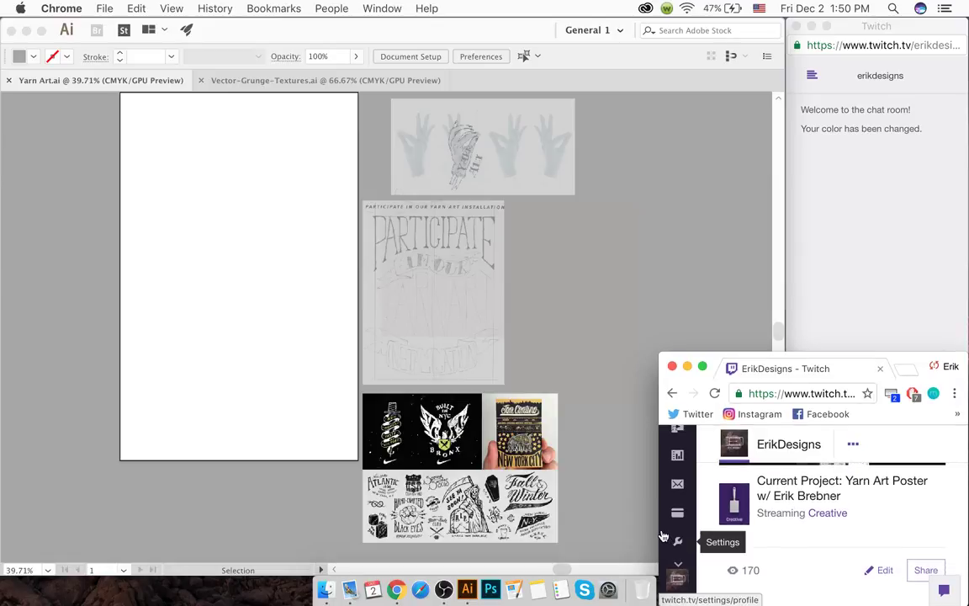
pyautogui.moveTo(661, 529); pyautogui.dragTo(659, 494)
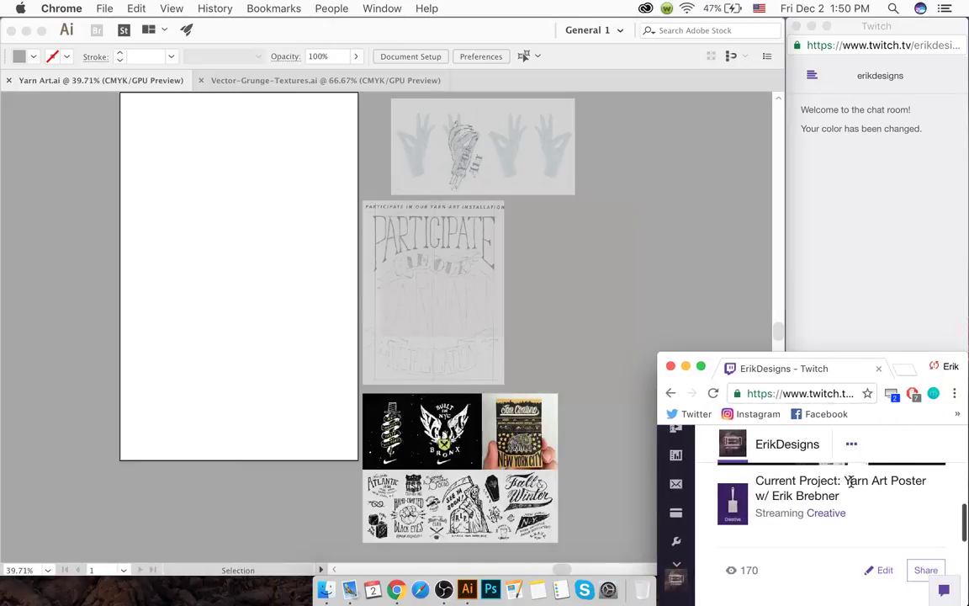
pyautogui.moveTo(965, 529); pyautogui.dragTo(958, 499)
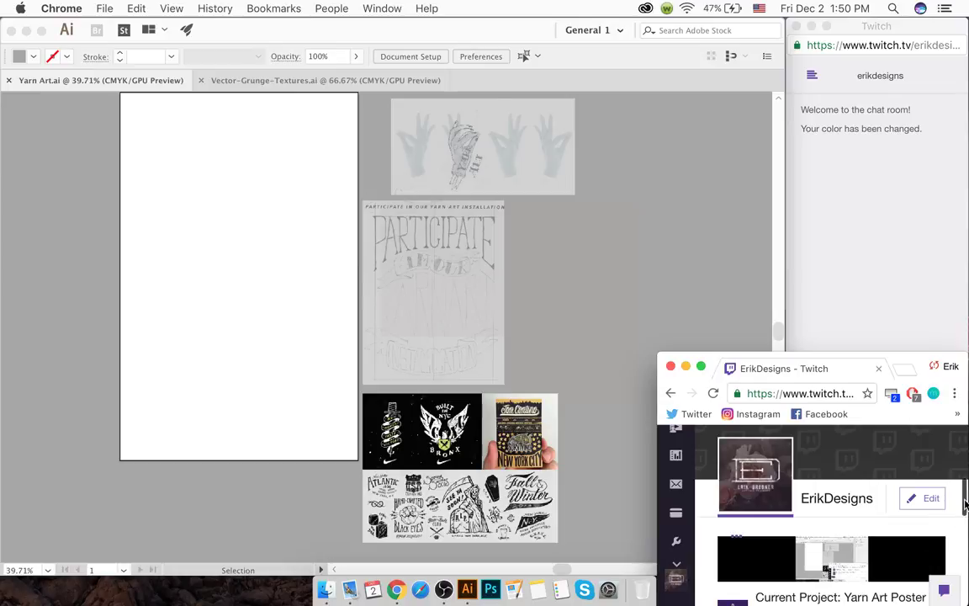
pyautogui.scroll(-2, 959, 508)
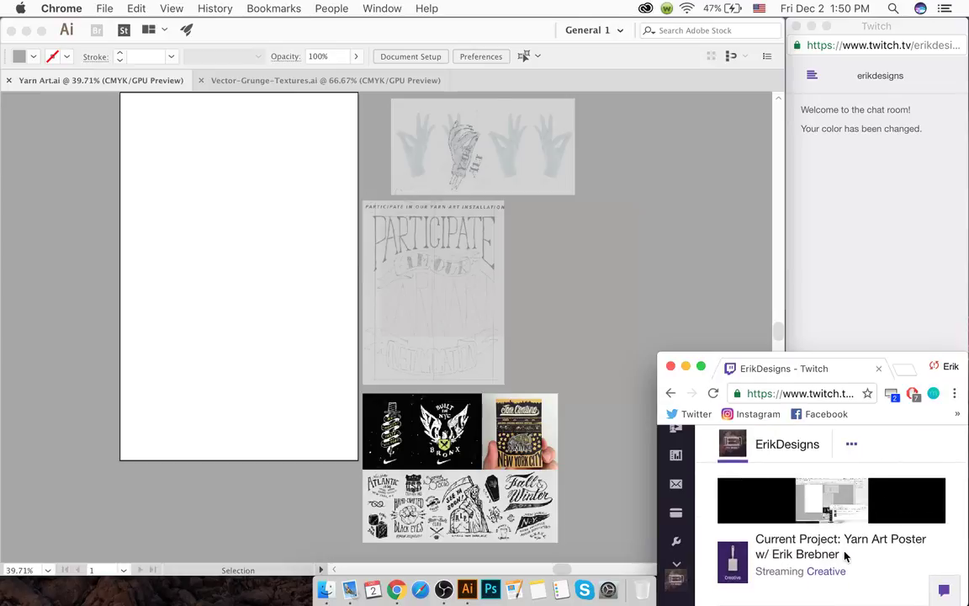
pyautogui.moveTo(814, 502)
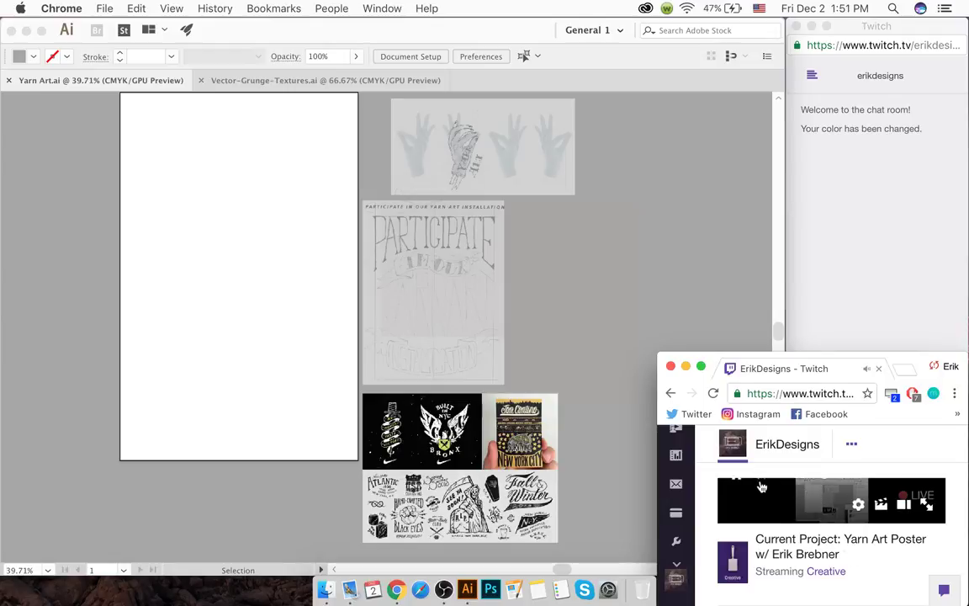
pyautogui.click(734, 479)
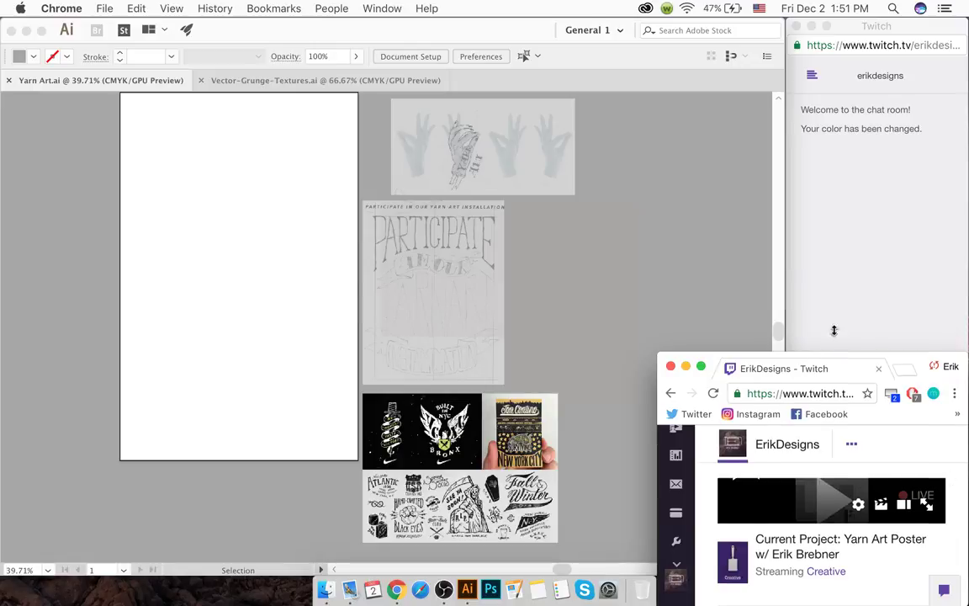
# - Extend the browser window upward to check the player's settings, including the video stats and pop-out options, and close them
pyautogui.moveTo(829, 354); pyautogui.dragTo(844, 70)
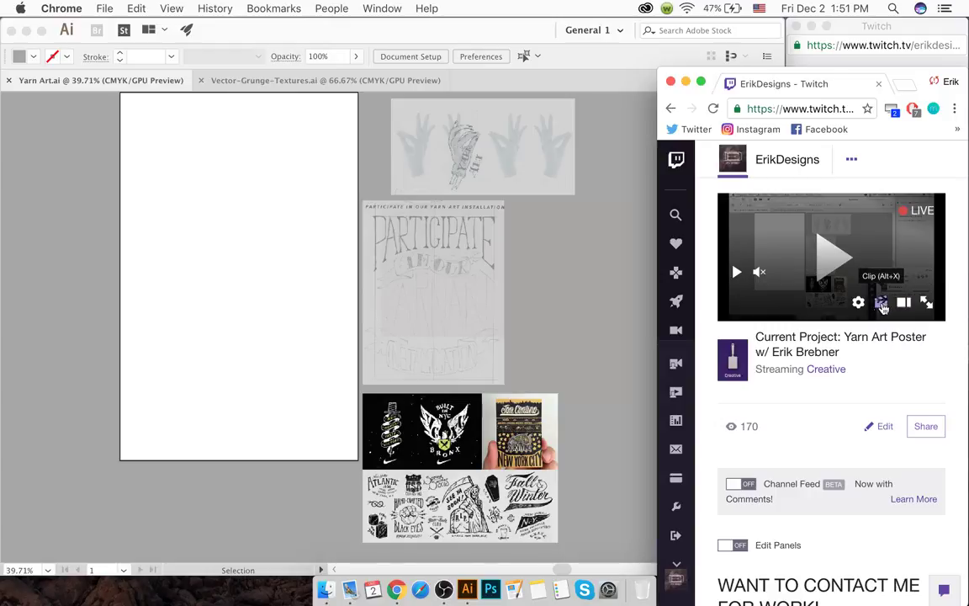
pyautogui.click(858, 301)
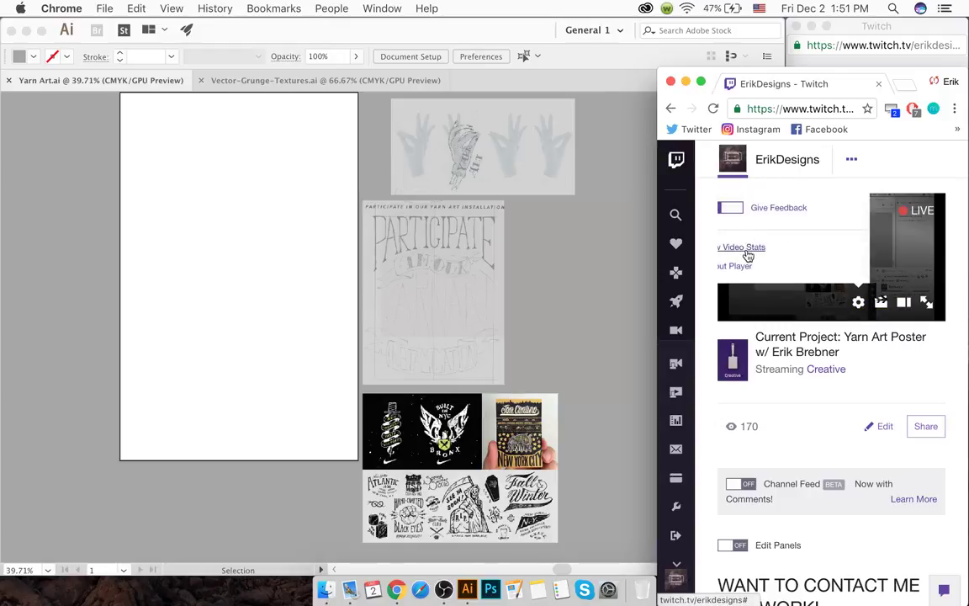
pyautogui.scroll(5, 746, 253)
pyautogui.scroll(-4, 748, 254)
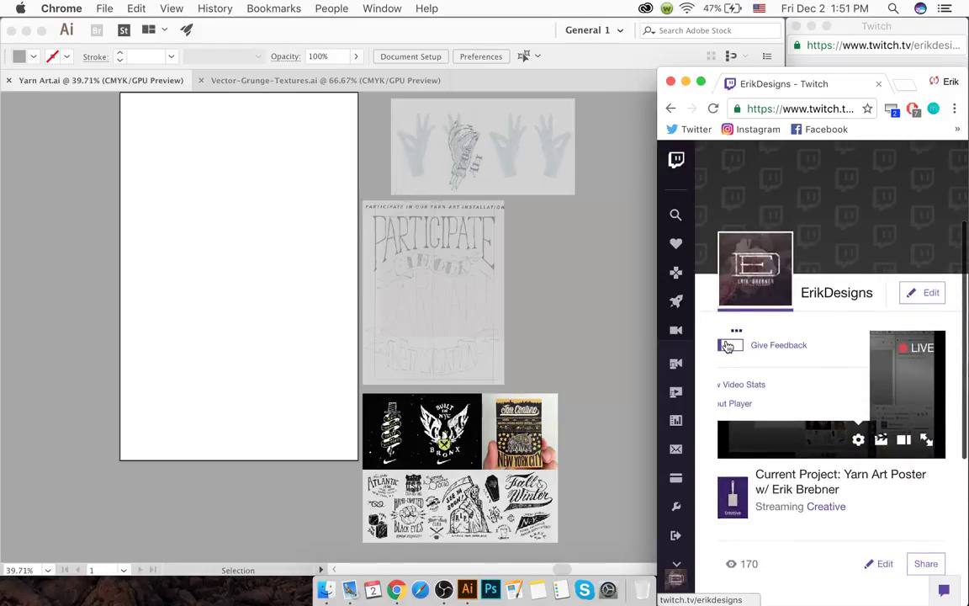
pyautogui.moveTo(755, 349)
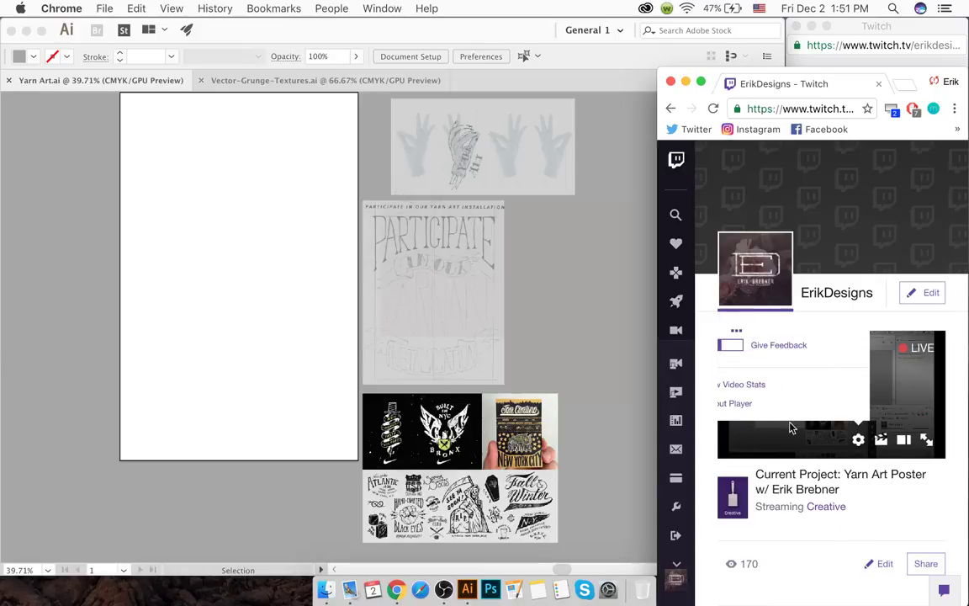
pyautogui.click(860, 441)
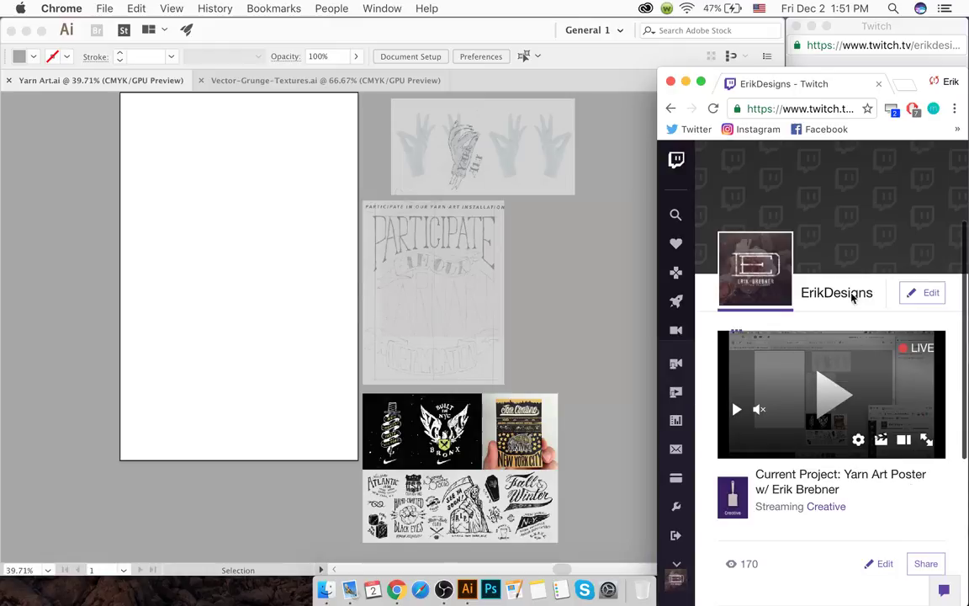
# - Shrink the browser window's height again and frame the stream's viewer count beneath the chat
pyautogui.moveTo(852, 65); pyautogui.dragTo(867, 469)
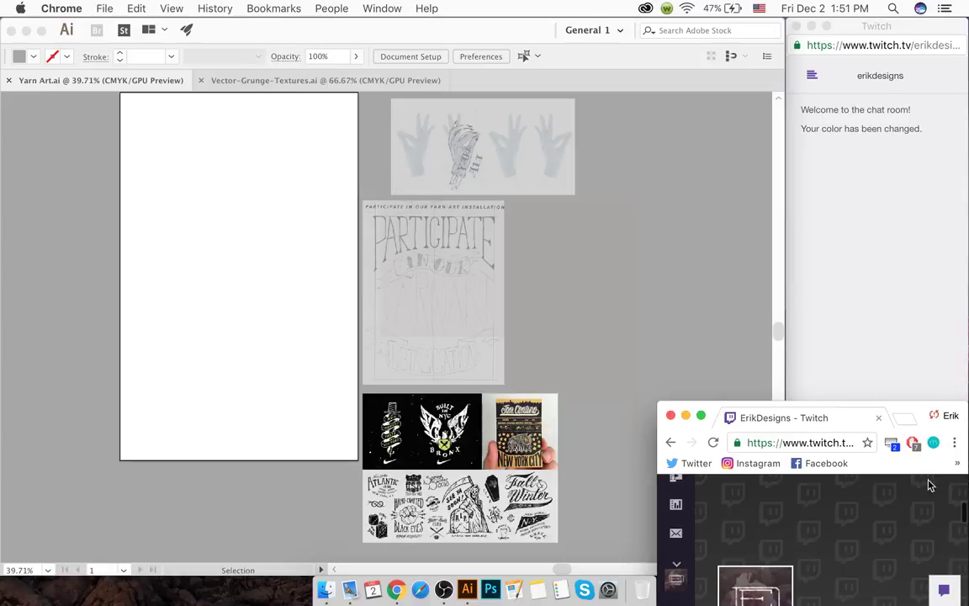
pyautogui.moveTo(965, 517); pyautogui.dragTo(965, 541)
pyautogui.scroll(-3, 965, 546)
pyautogui.scroll(-1, 965, 542)
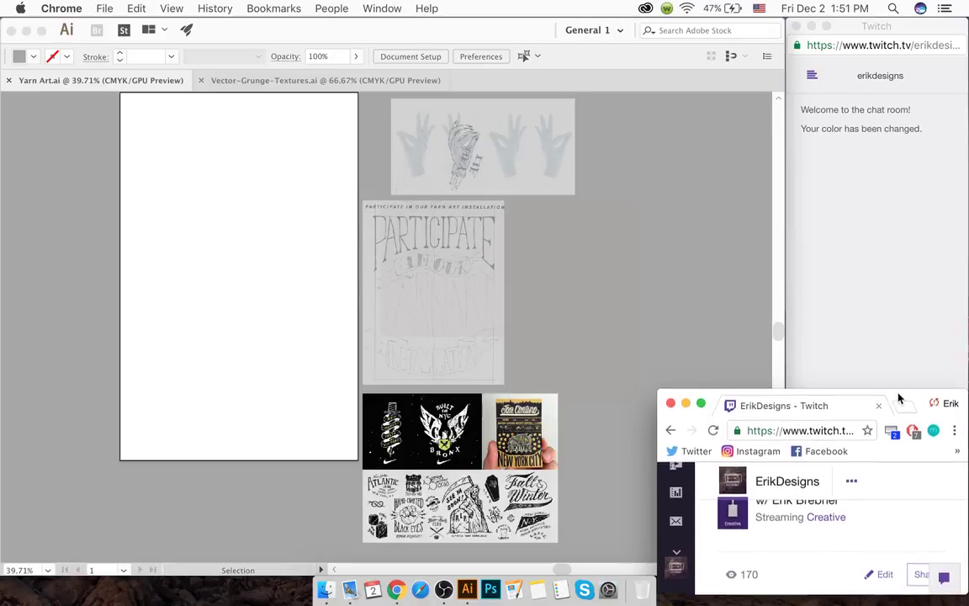
# - Lower the small browser window slightly, layer the chat window over it so the viewer count shows beneath, and switch to Illustrator
pyautogui.moveTo(896, 412)
pyautogui.mouseDown()
pyautogui.moveTo(893, 436)
pyautogui.moveTo(899, 410)
pyautogui.mouseUp()
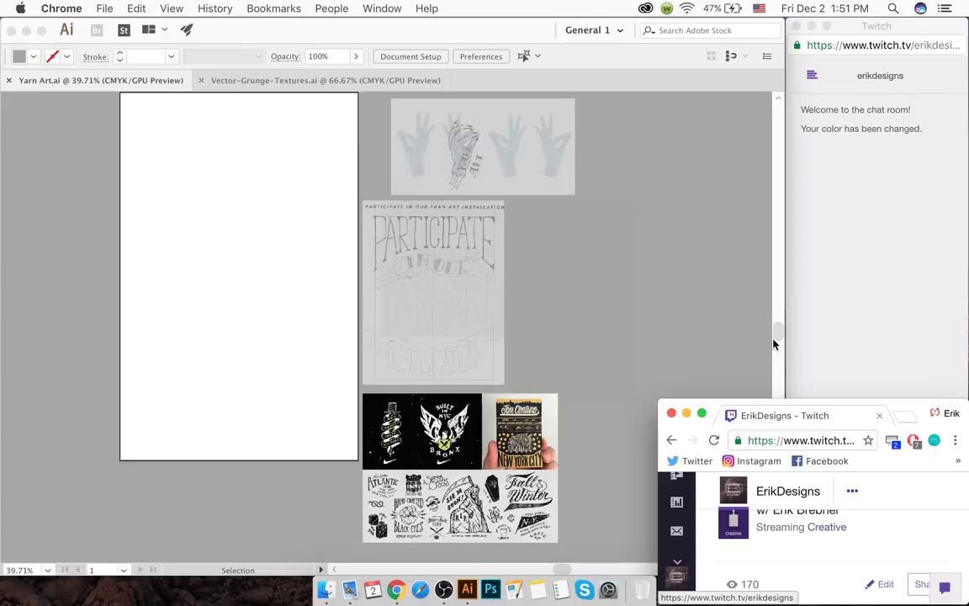
pyautogui.click(579, 295)
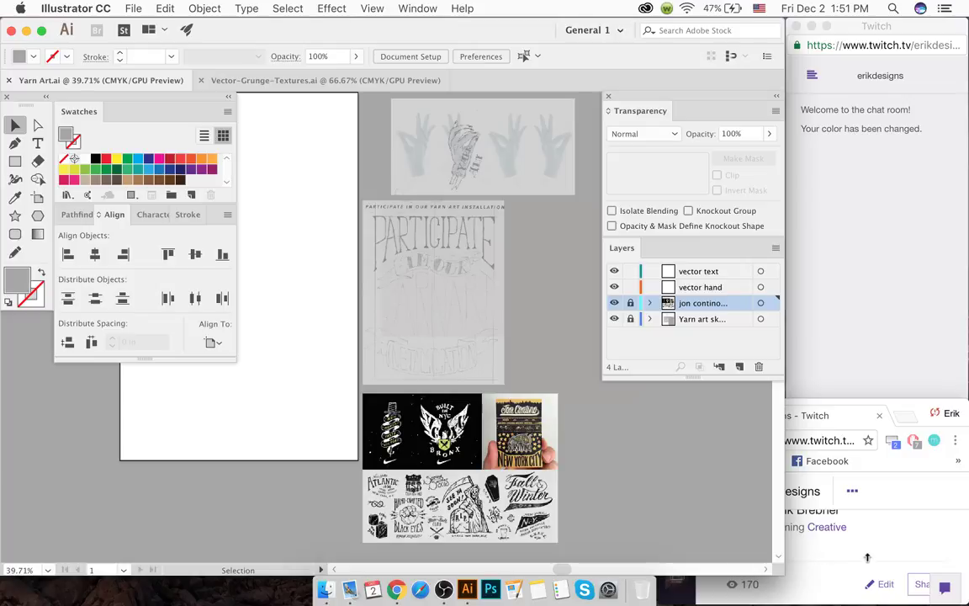
pyautogui.click(906, 325)
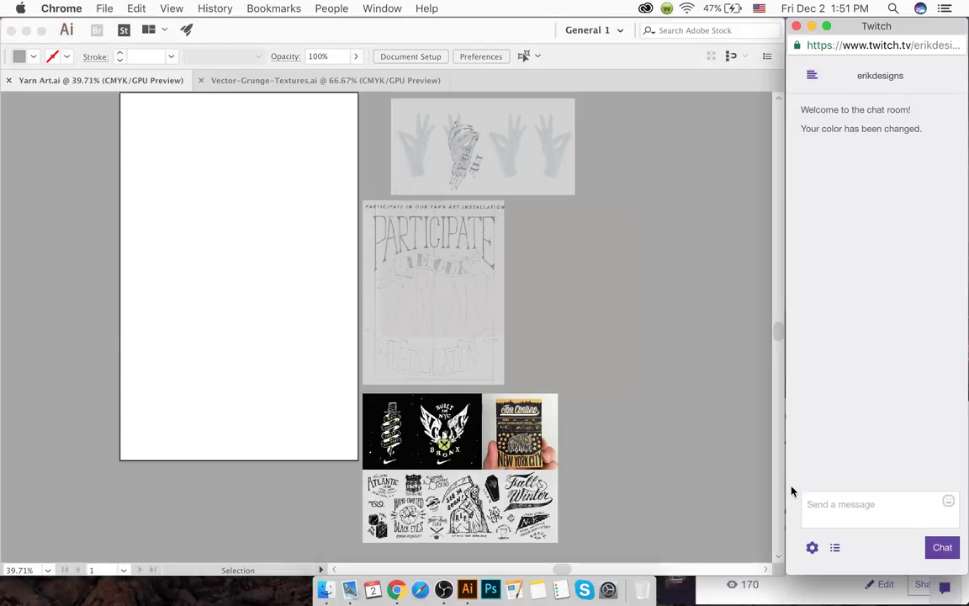
pyautogui.click(788, 588)
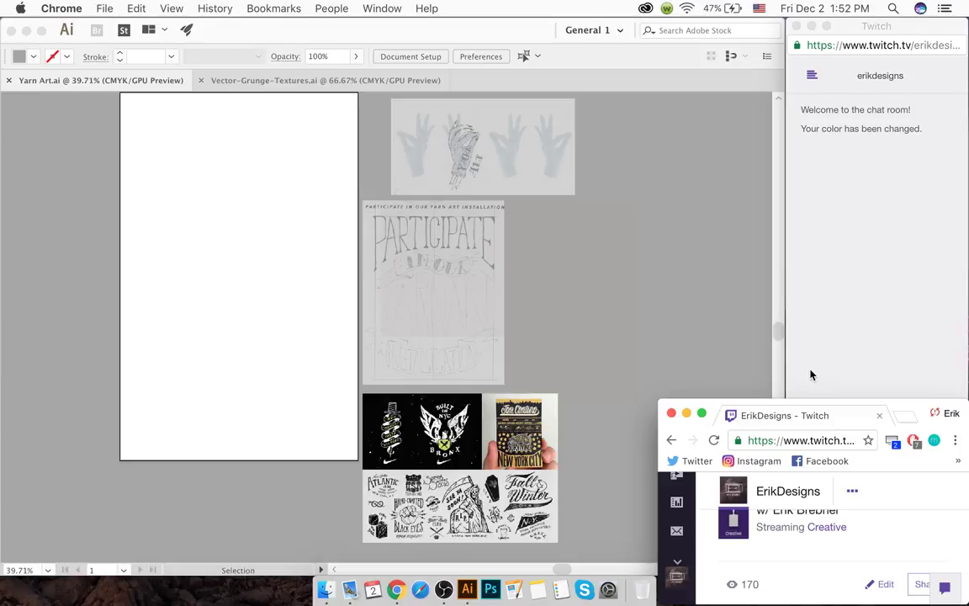
pyautogui.click(944, 268)
pyautogui.click(773, 271)
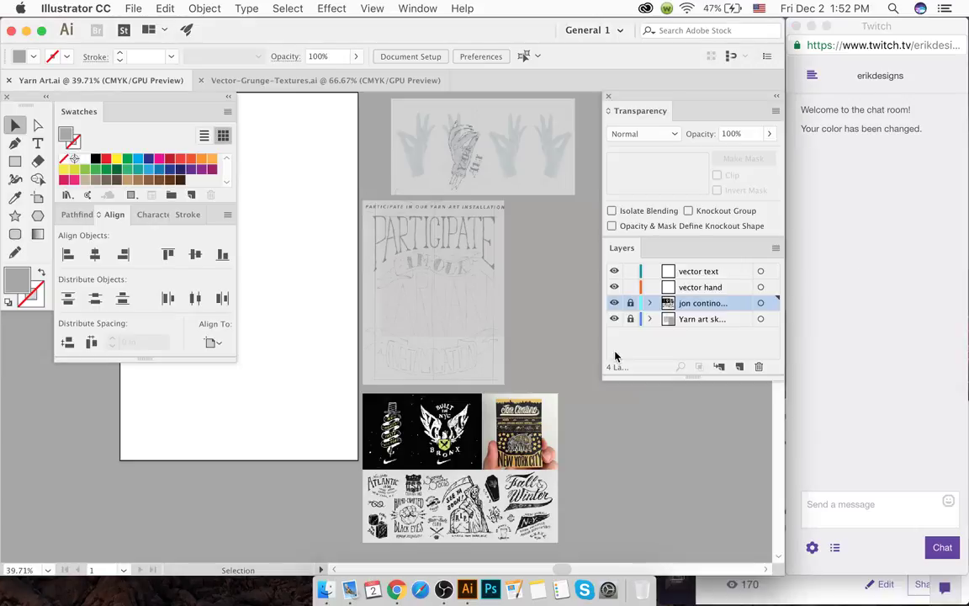
pyautogui.click(835, 306)
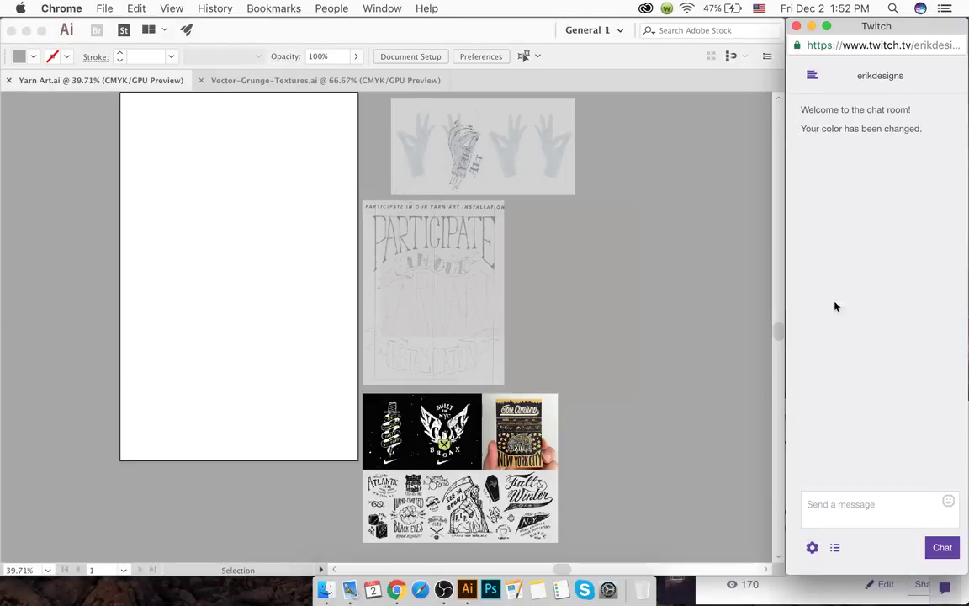
pyautogui.click(564, 303)
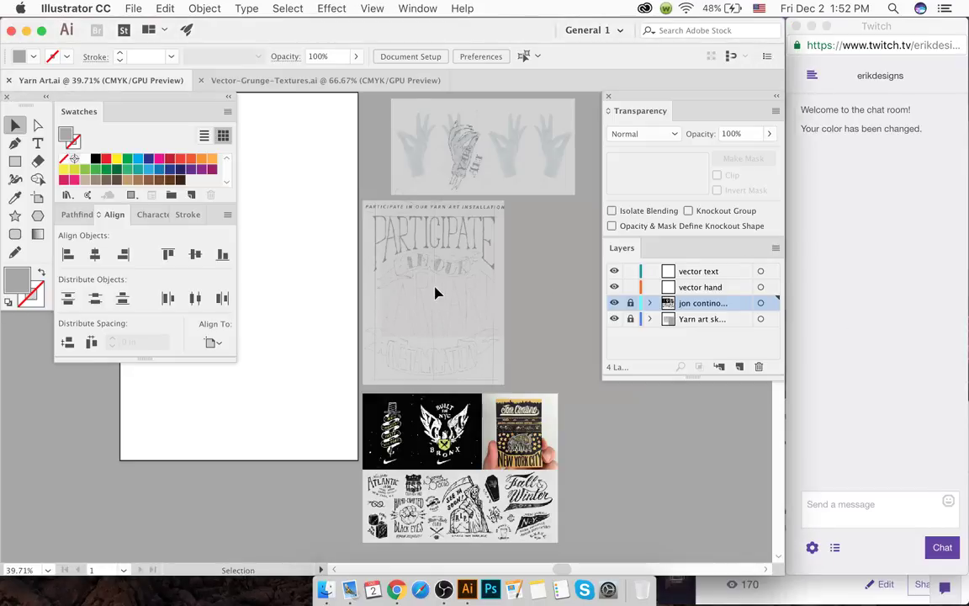
# - Make the vector hand layer active and show the rulers around the Yarn Art document
pyautogui.click(700, 287)
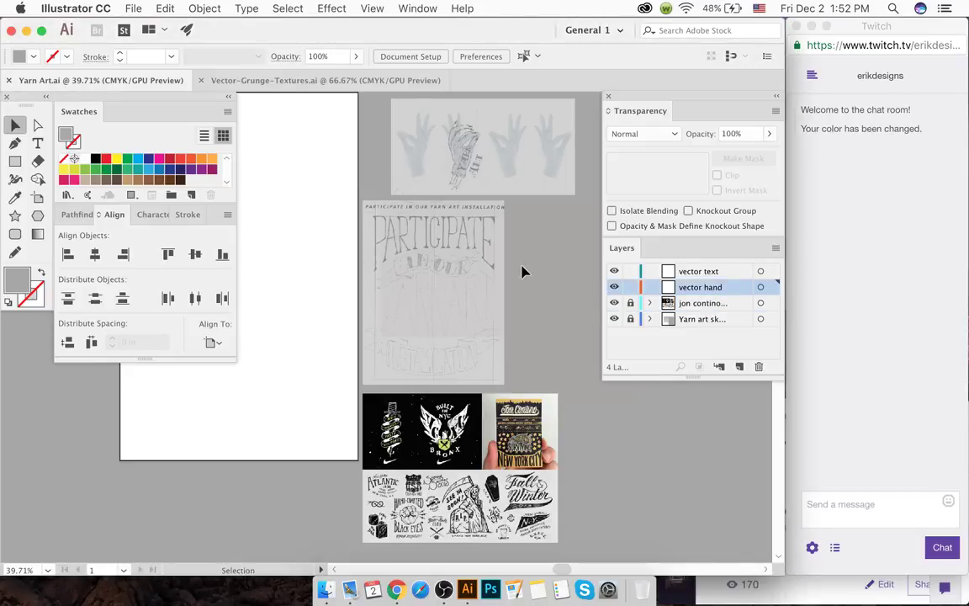
pyautogui.click(705, 271)
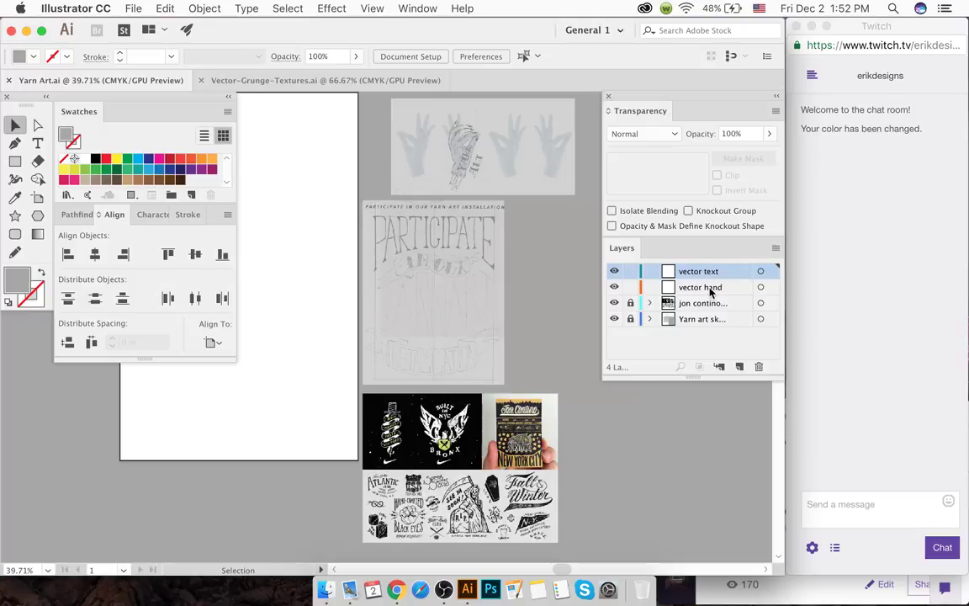
pyautogui.click(709, 287)
pyautogui.scroll(5, 395, 298)
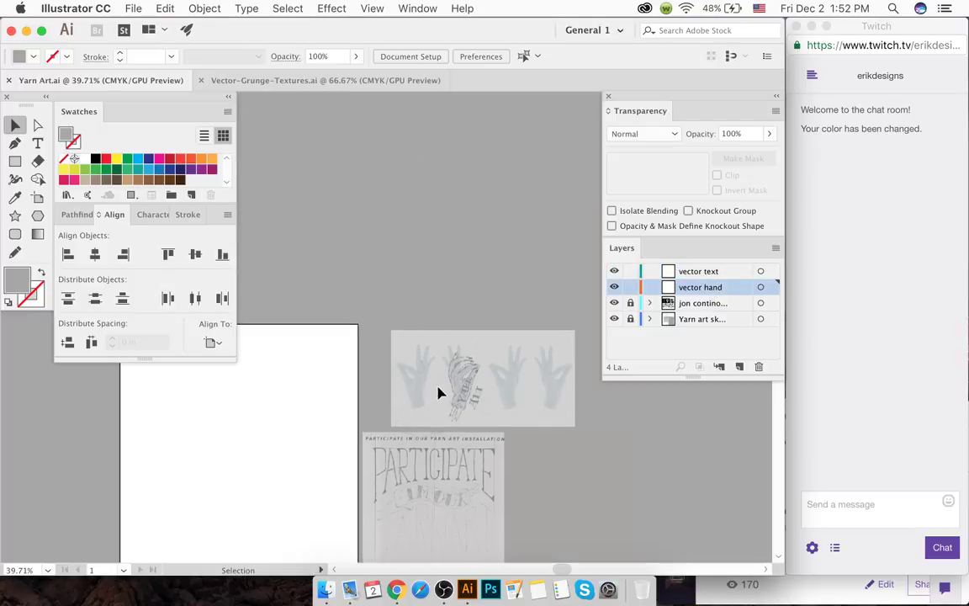
pyautogui.scroll(-5, 437, 392)
pyautogui.scroll(5, 434, 336)
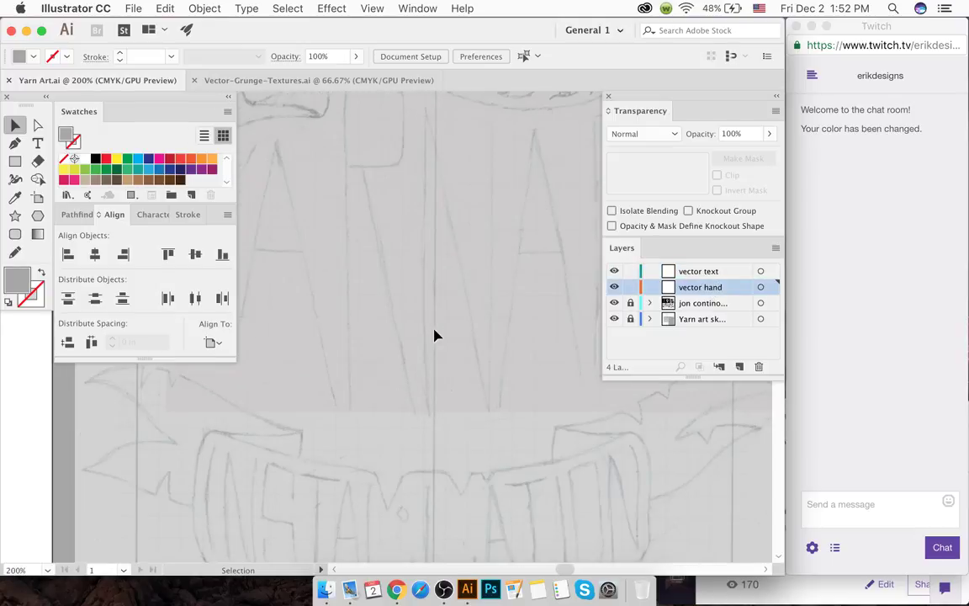
pyautogui.scroll(-6, 434, 336)
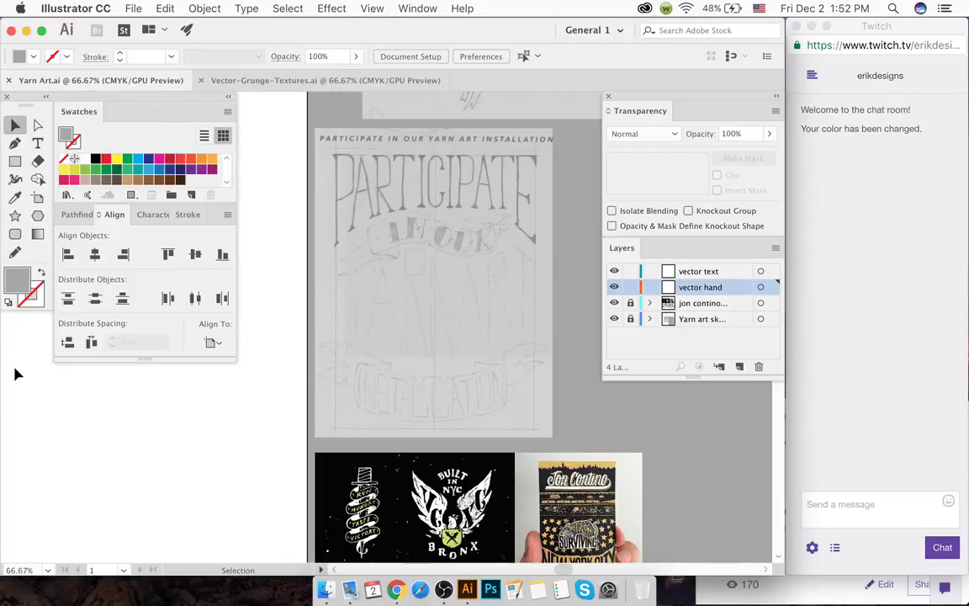
pyautogui.press('super+r')
# - Try vertical guides on the vector hand layer at the poster sketch's centre and left margin, cancel the revert prompt and undo both guides
pyautogui.moveTo(10, 346); pyautogui.dragTo(435, 347)
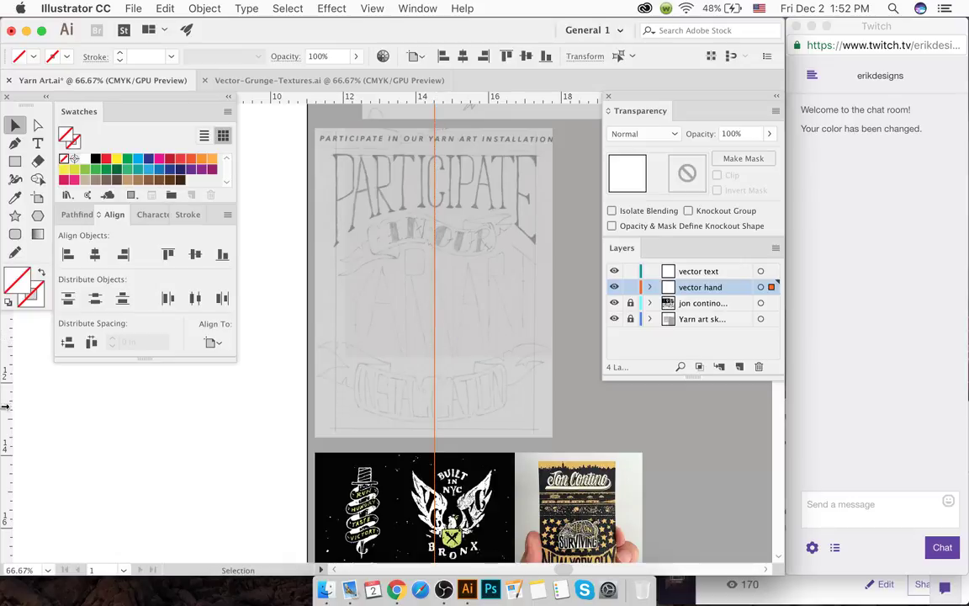
pyautogui.moveTo(5, 406); pyautogui.dragTo(336, 252)
pyautogui.scroll(5, 340, 223)
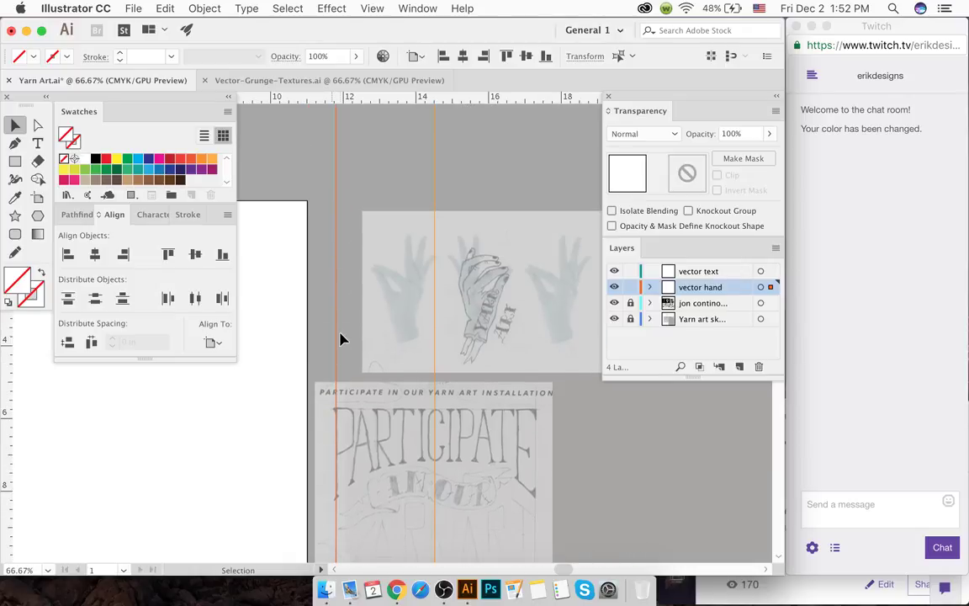
pyautogui.scroll(-4, 340, 336)
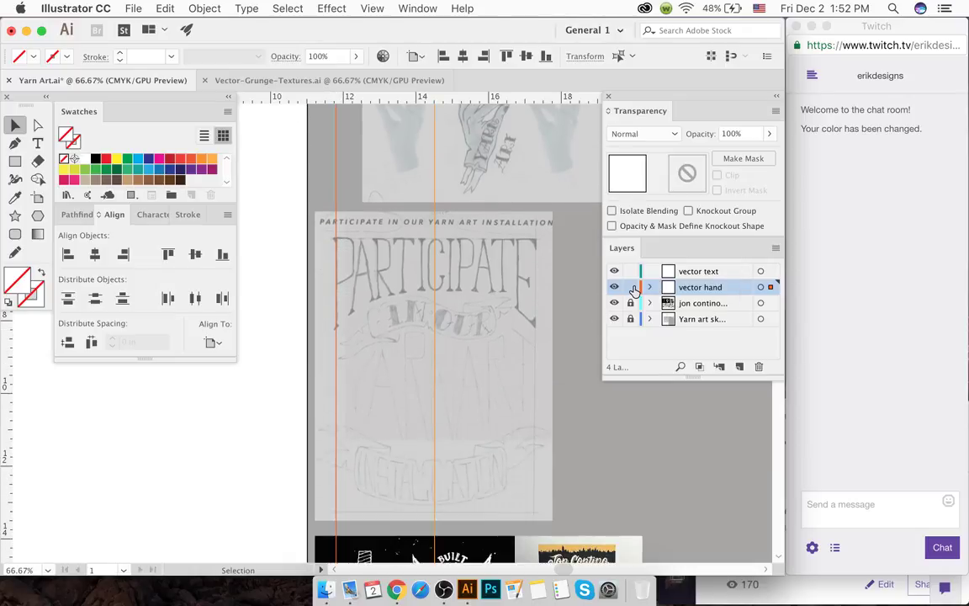
pyautogui.press('F12')
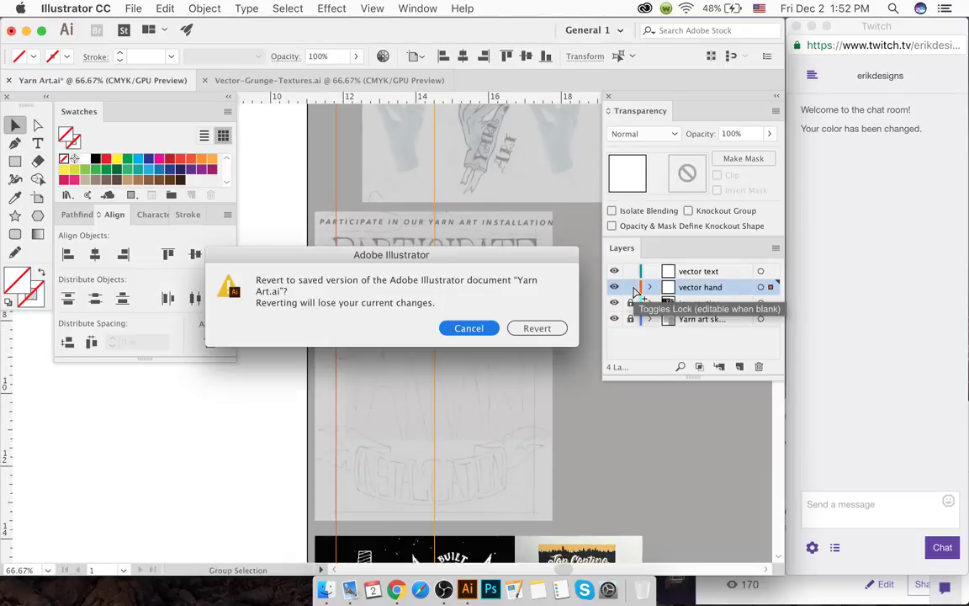
pyautogui.click(485, 329)
pyautogui.press('super+z')
pyautogui.press('super+z')
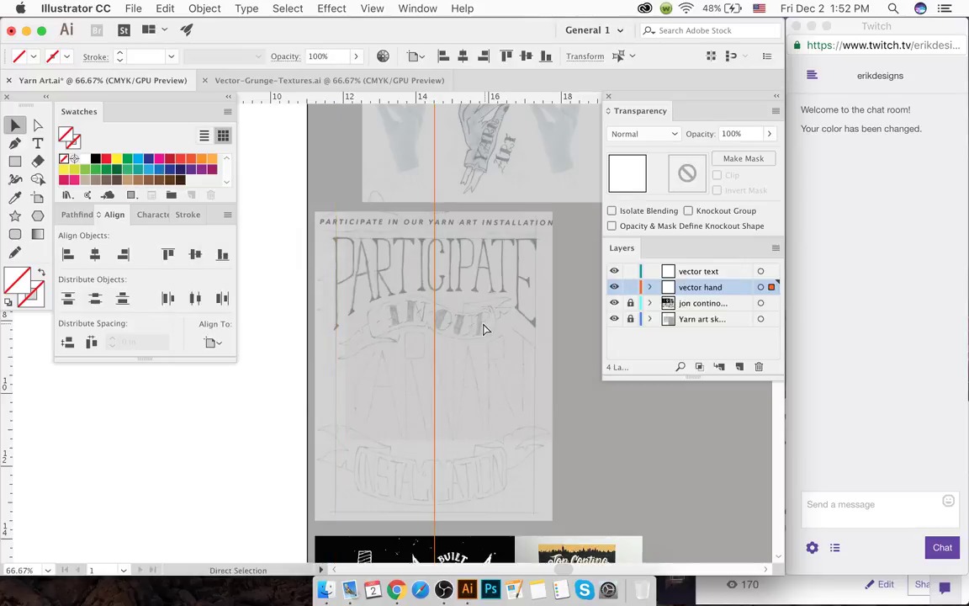
# - Make the vector text layer active and place a vertical guide along the left edge of the PARTICIPATE lettering
pyautogui.click(710, 275)
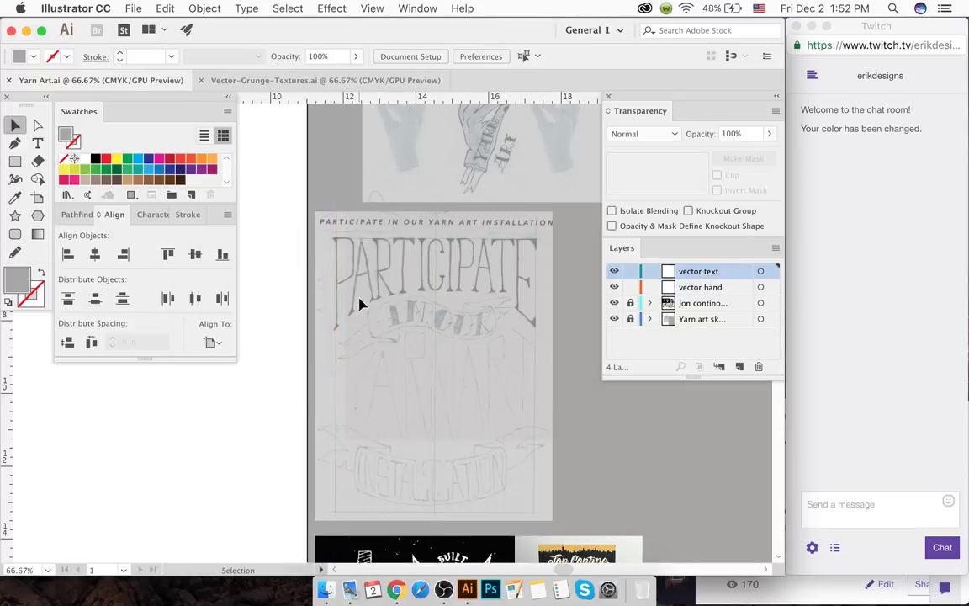
pyautogui.scroll(3, 328, 329)
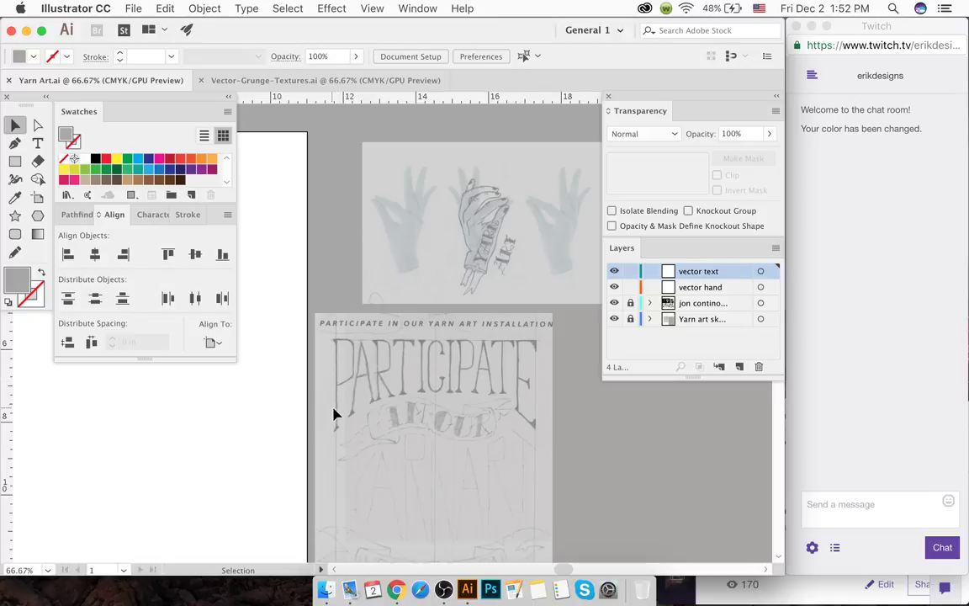
pyautogui.scroll(4, 334, 414)
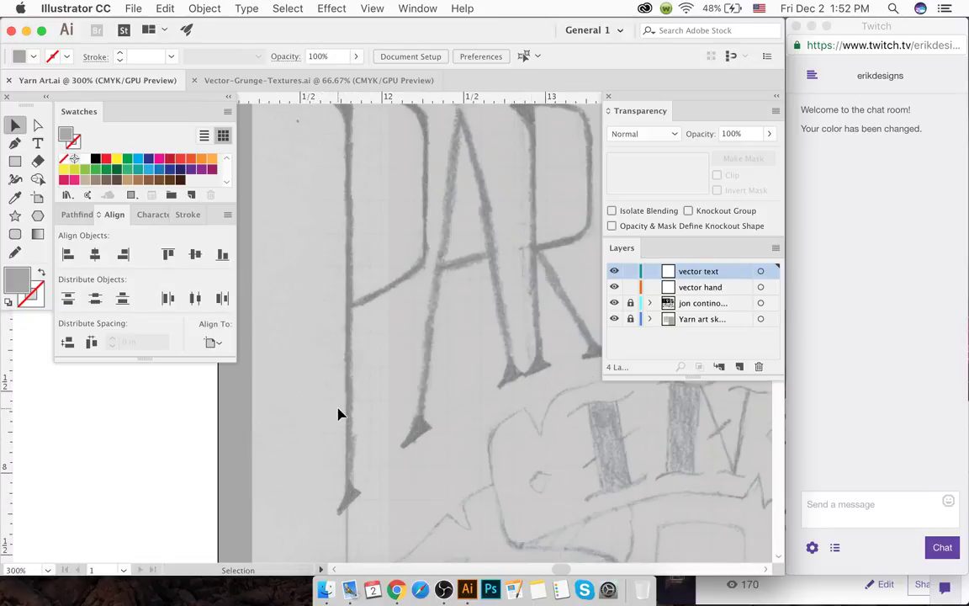
pyautogui.moveTo(19, 417); pyautogui.dragTo(265, 410)
pyautogui.moveTo(330, 401); pyautogui.dragTo(346, 407)
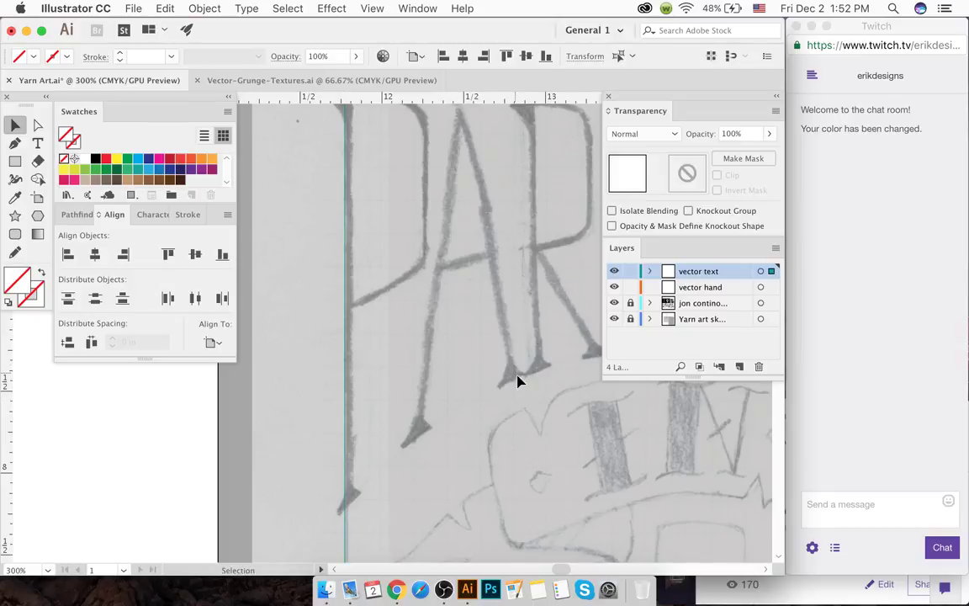
pyautogui.scroll(-4, 488, 370)
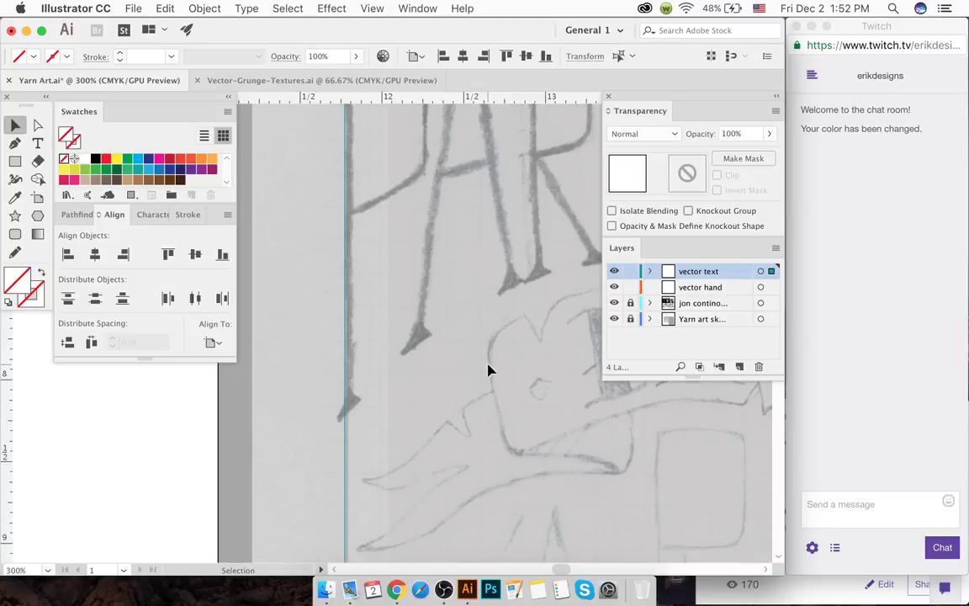
pyautogui.scroll(-4, 488, 370)
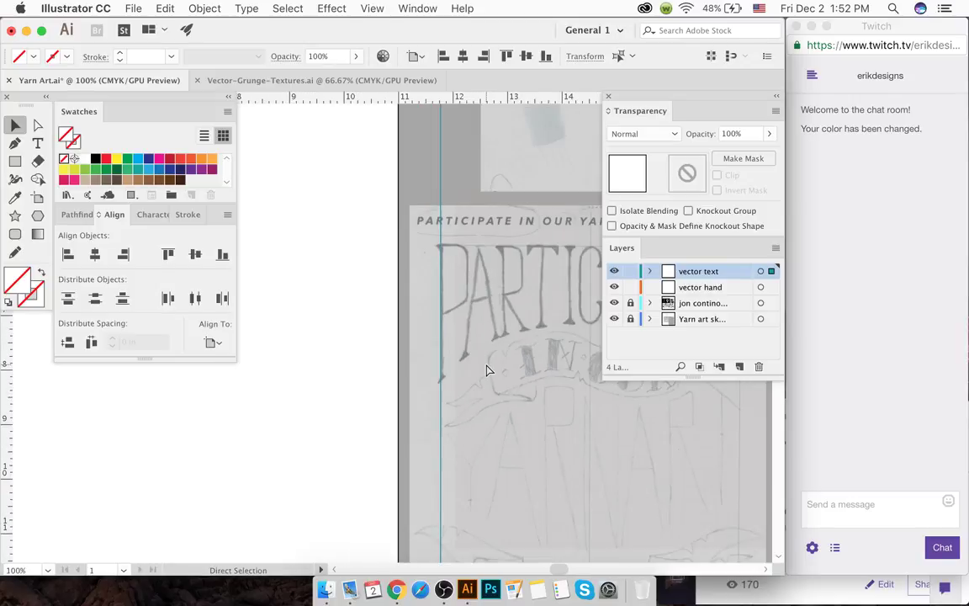
pyautogui.press('v')
pyautogui.click(471, 328)
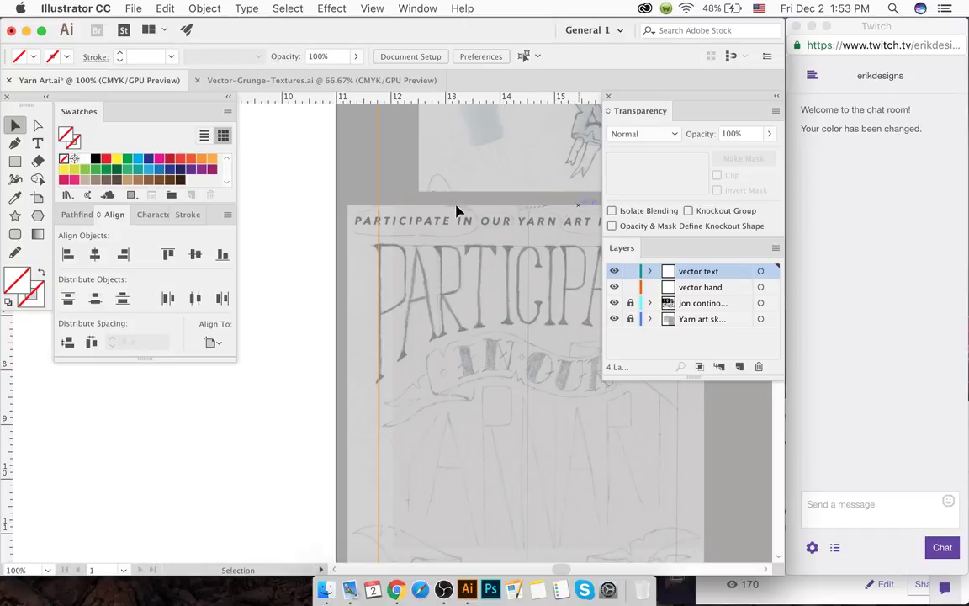
# - Place a horizontal guide along the top of the PARTICIPATE lettering and deselect it
pyautogui.moveTo(497, 98); pyautogui.dragTo(496, 245)
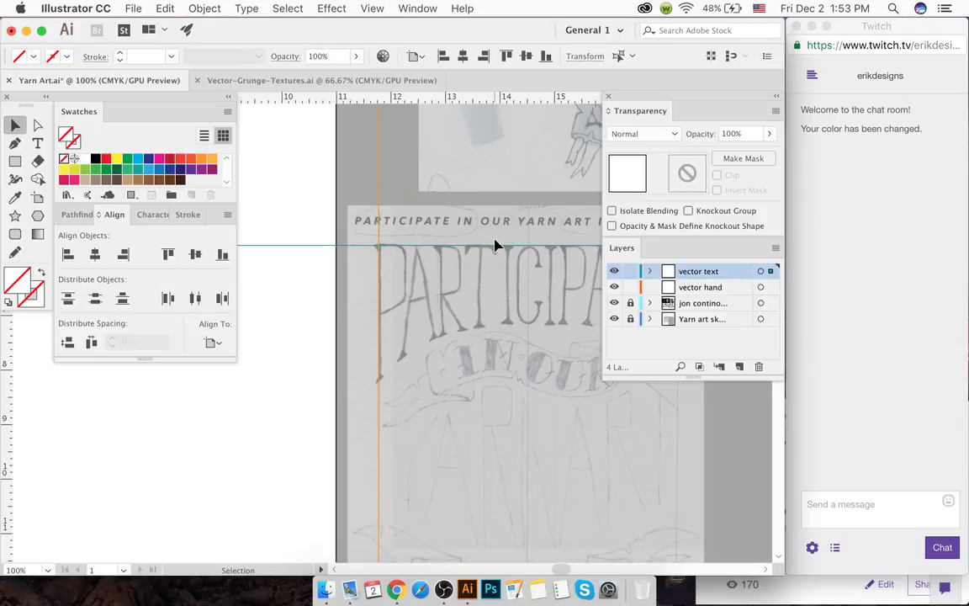
pyautogui.click(497, 248)
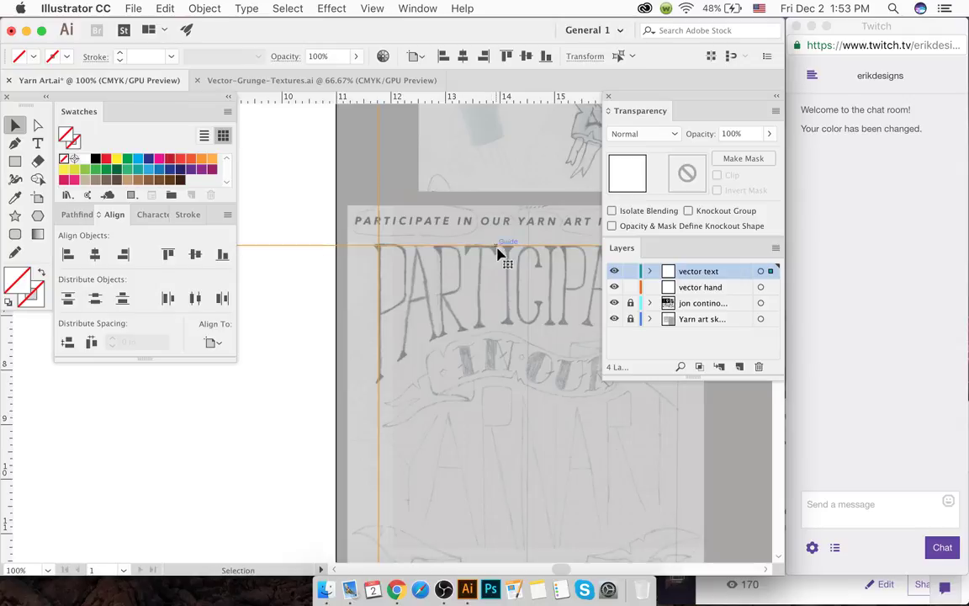
pyautogui.click(497, 347)
# - Add vertical guides on the poster sketch's centre line and along the right edge of the PARTICIPATE lettering
pyautogui.moveTo(7, 400); pyautogui.dragTo(524, 370)
pyautogui.click(471, 340)
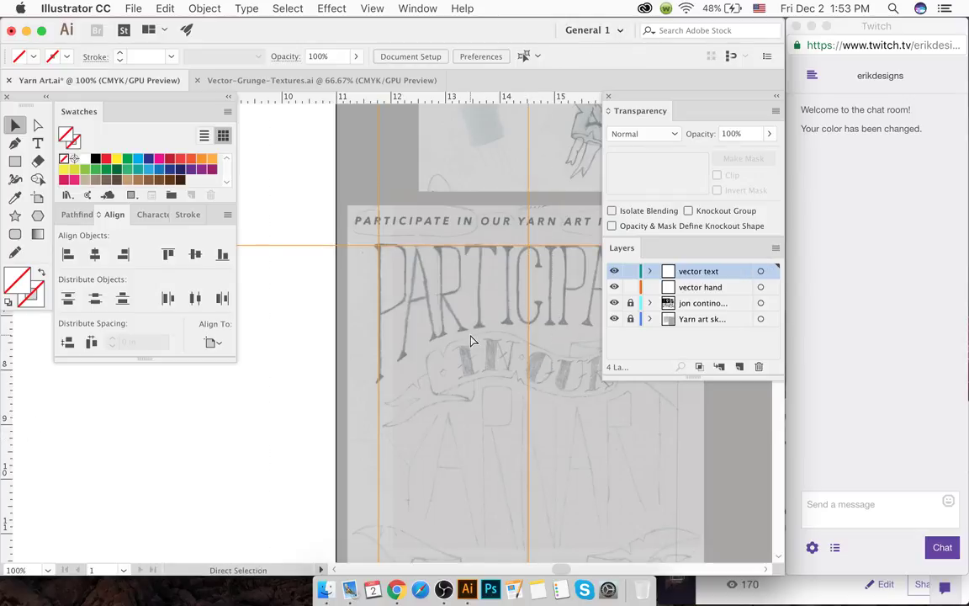
pyautogui.hscroll(5, 471, 340)
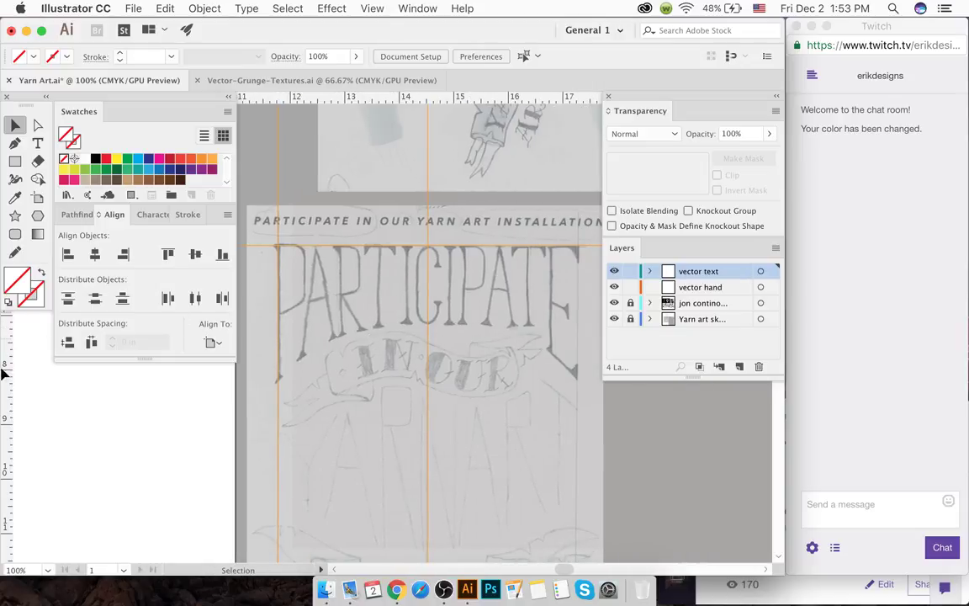
pyautogui.moveTo(5, 345); pyautogui.dragTo(579, 368)
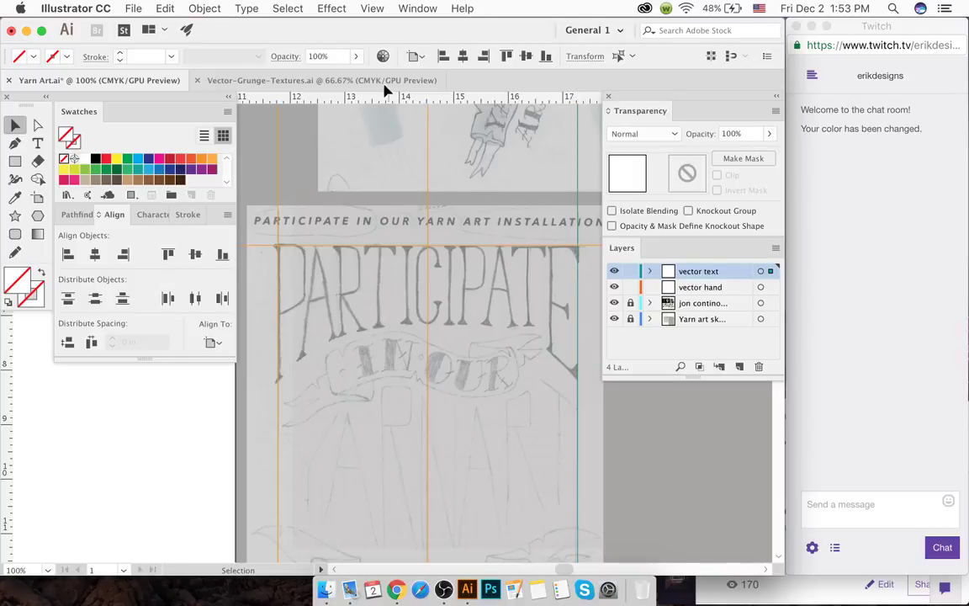
# - Place horizontal guides at the base of PARTICIPATE's outer and centre letters, and near the top and bottom of the INSTALLATION banner
pyautogui.moveTo(402, 96); pyautogui.dragTo(277, 383)
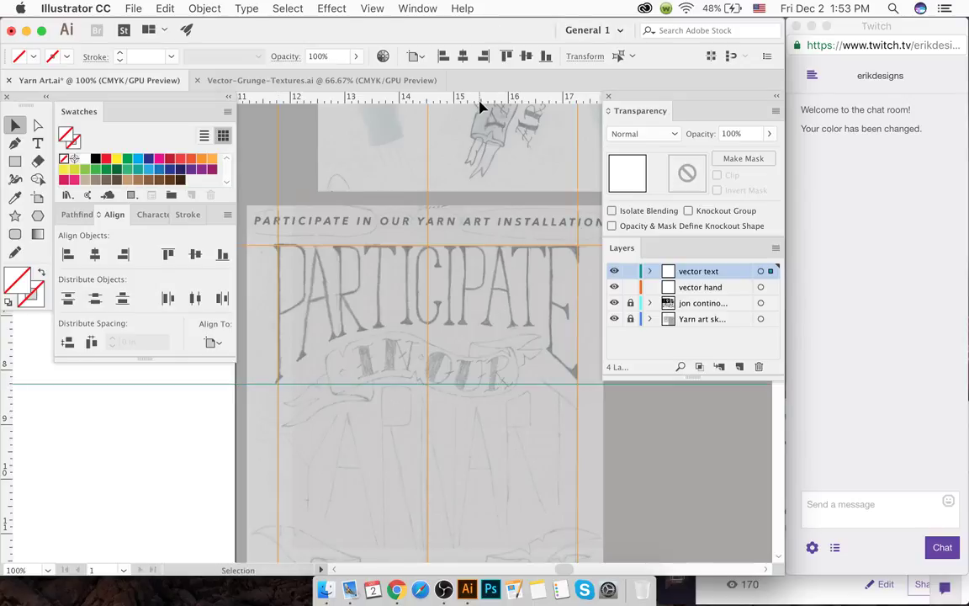
pyautogui.moveTo(434, 94); pyautogui.dragTo(423, 331)
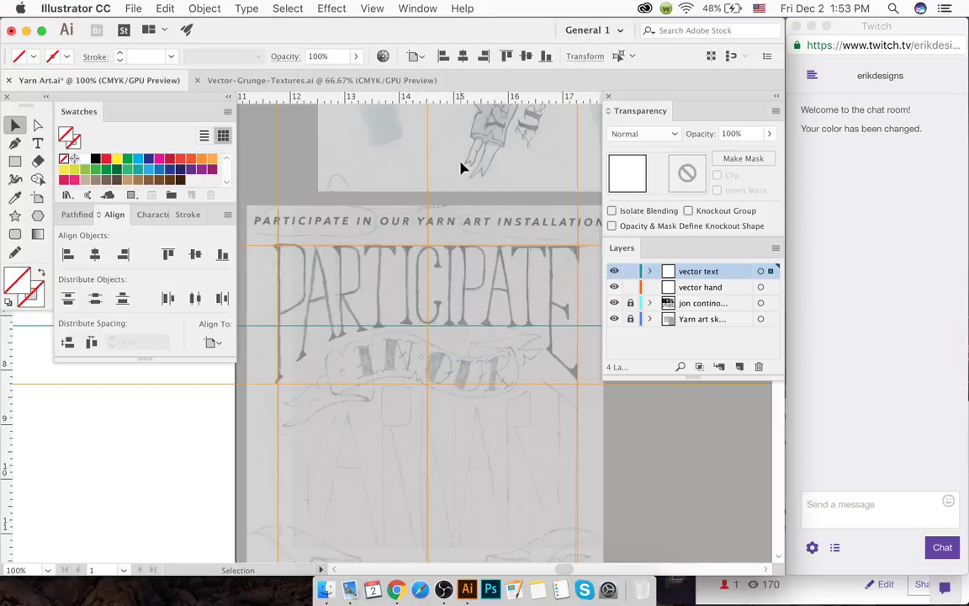
pyautogui.moveTo(463, 101); pyautogui.dragTo(429, 462)
pyautogui.moveTo(429, 99); pyautogui.dragTo(441, 349)
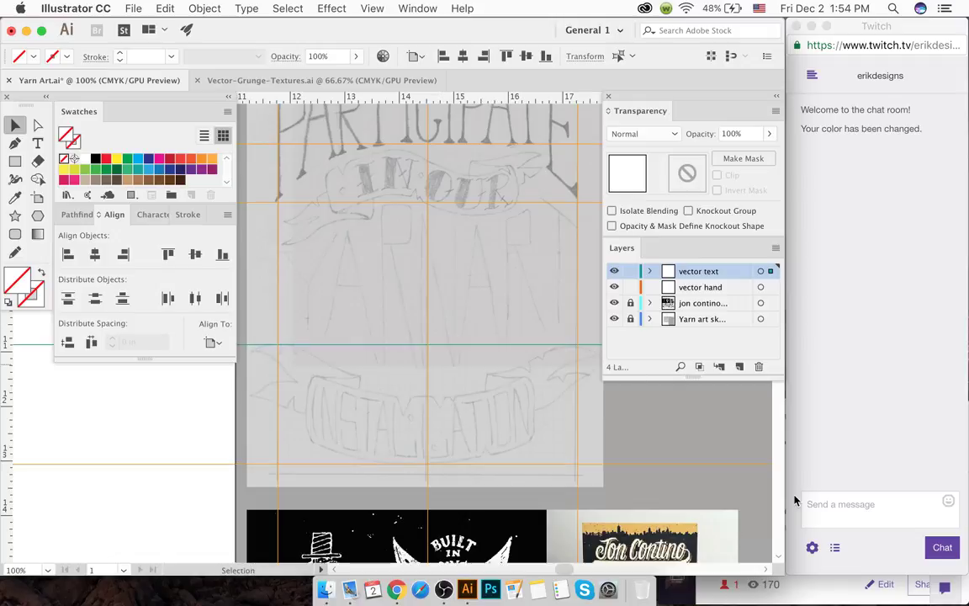
# - Check the chat's viewer list, close it, and return to Illustrator with the last guide deselected
pyautogui.click(831, 547)
pyautogui.click(834, 548)
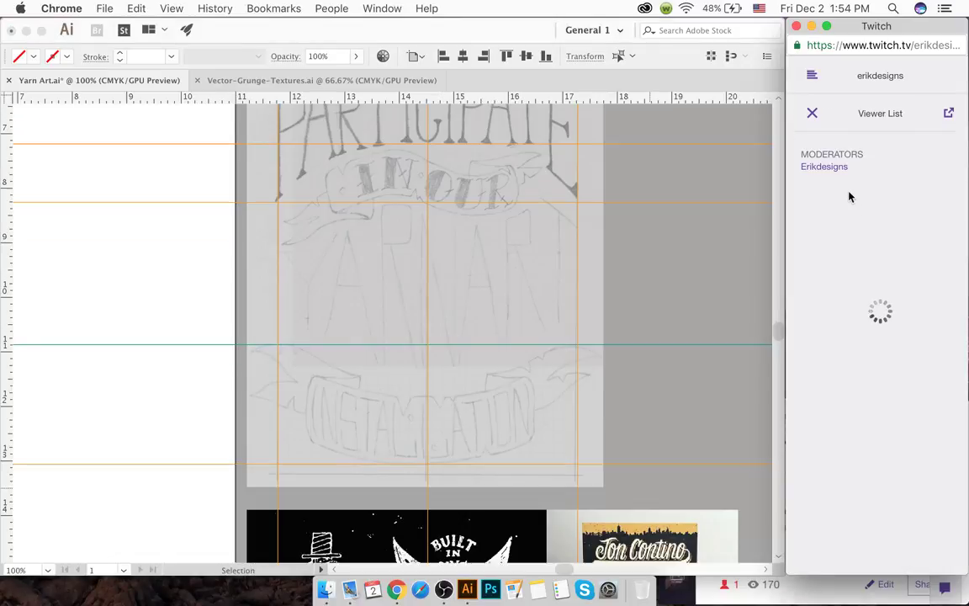
pyautogui.click(814, 117)
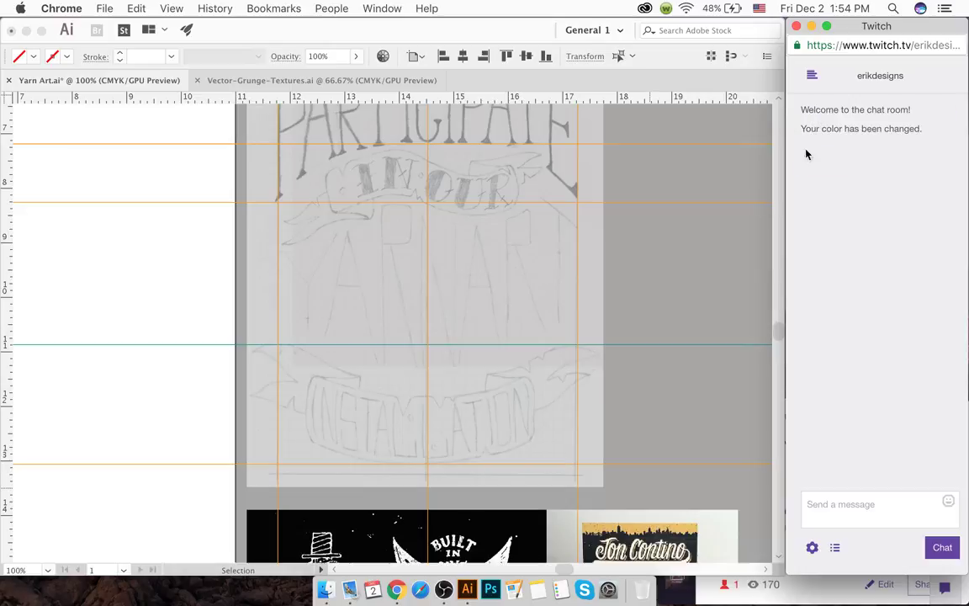
pyautogui.click(477, 372)
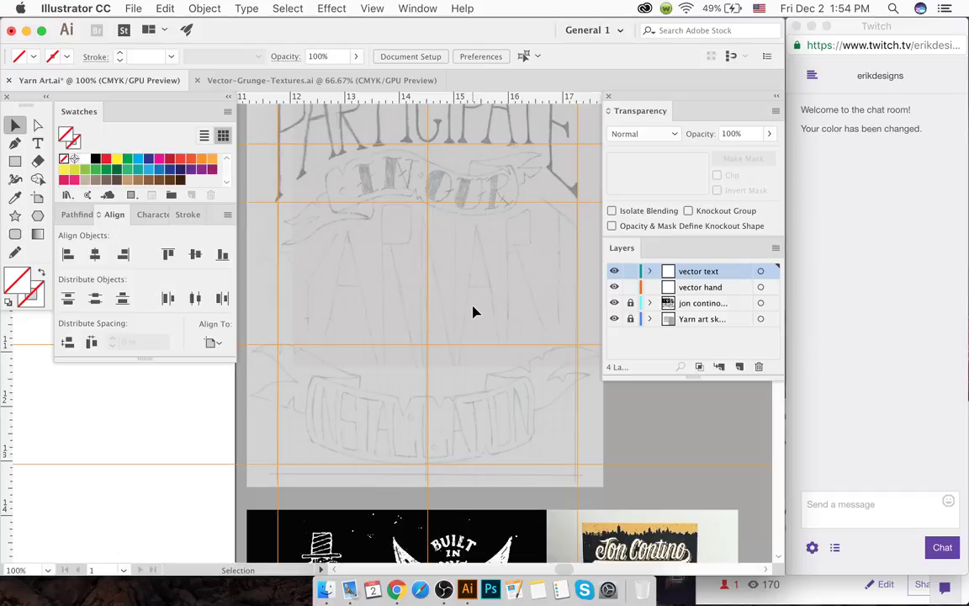
# - Place horizontal guides along the top centre edge of the INSTALLATION banner and at the base of the central YARN ART letters
pyautogui.moveTo(404, 99); pyautogui.dragTo(423, 402)
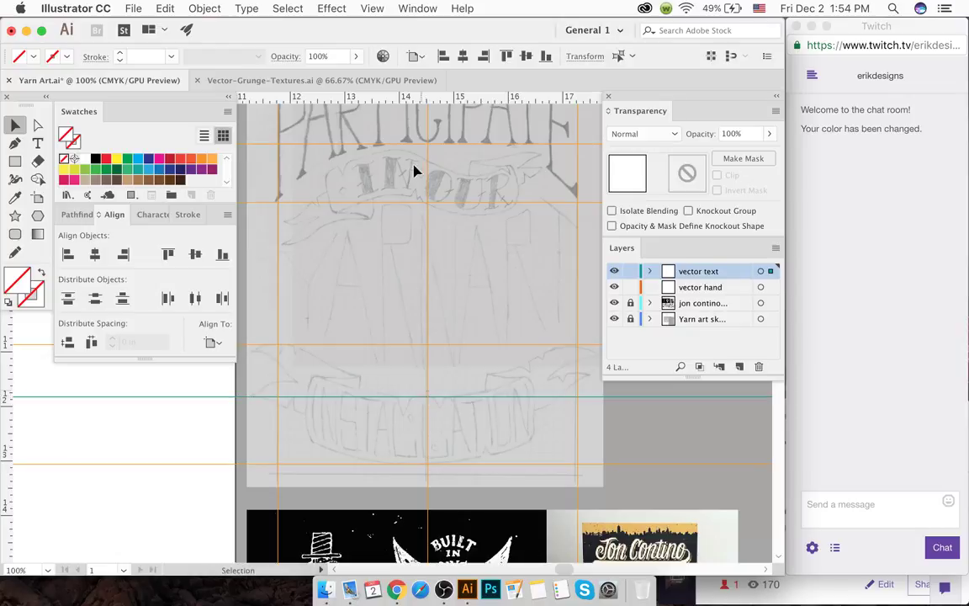
pyautogui.moveTo(383, 97); pyautogui.dragTo(424, 373)
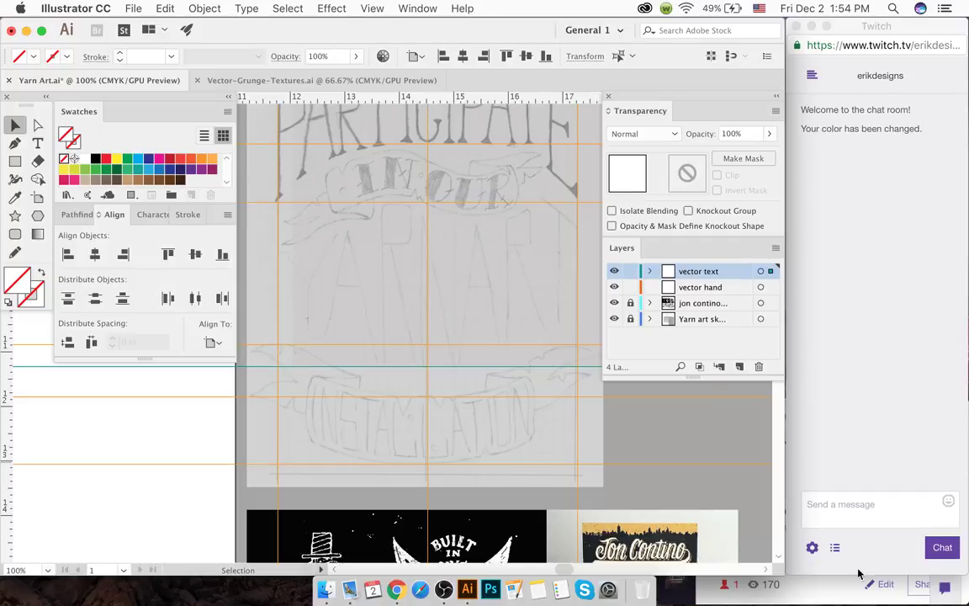
# - Check the Twitch chat's viewer list, close it, and return to the poster in Illustrator
pyautogui.click(834, 548)
pyautogui.click(836, 547)
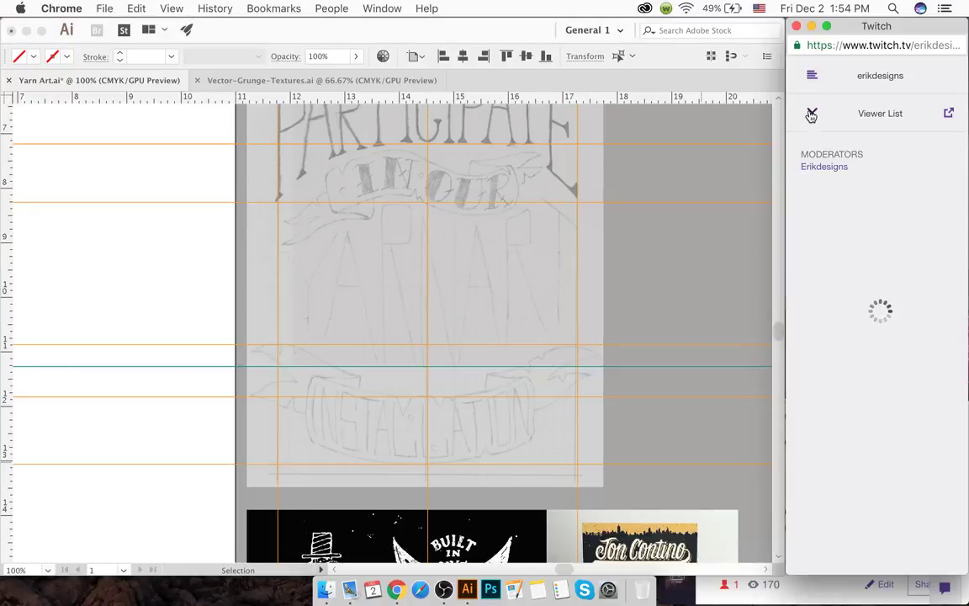
pyautogui.click(809, 112)
pyautogui.click(558, 260)
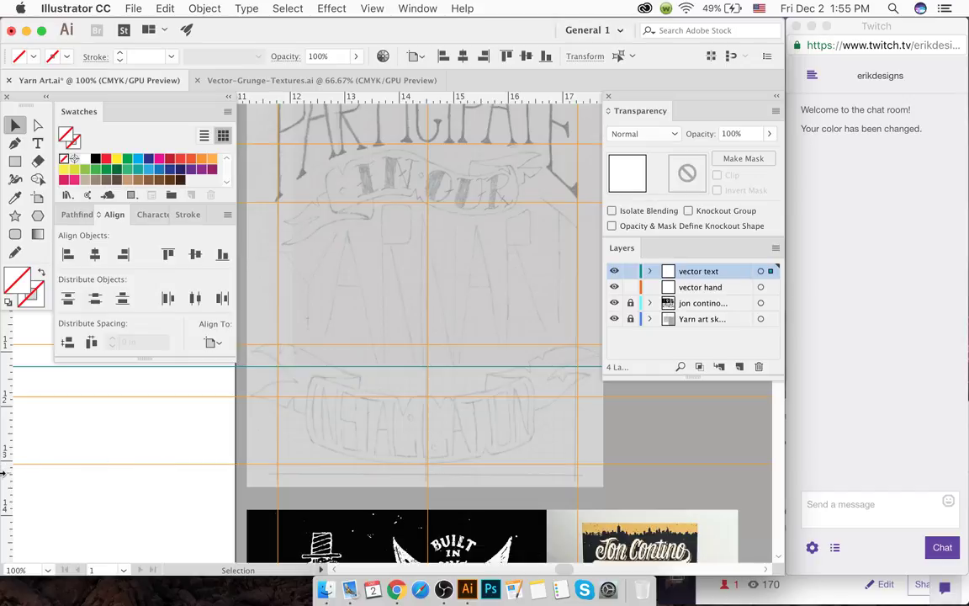
# - Place vertical guides at the outer left and right tips of the INSTALLATION banner's ribbon
pyautogui.moveTo(5, 430); pyautogui.dragTo(249, 426)
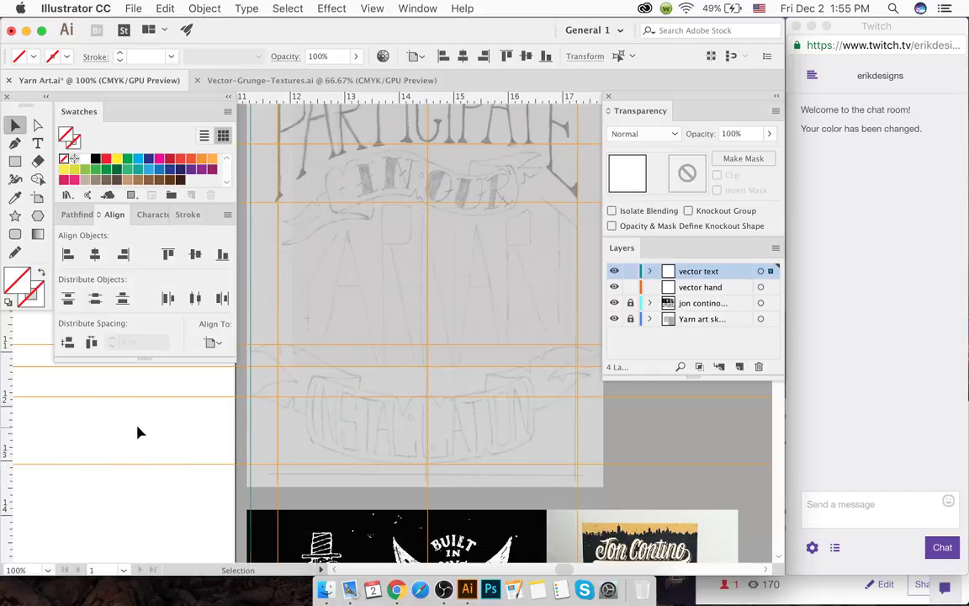
pyautogui.moveTo(13, 469); pyautogui.dragTo(601, 415)
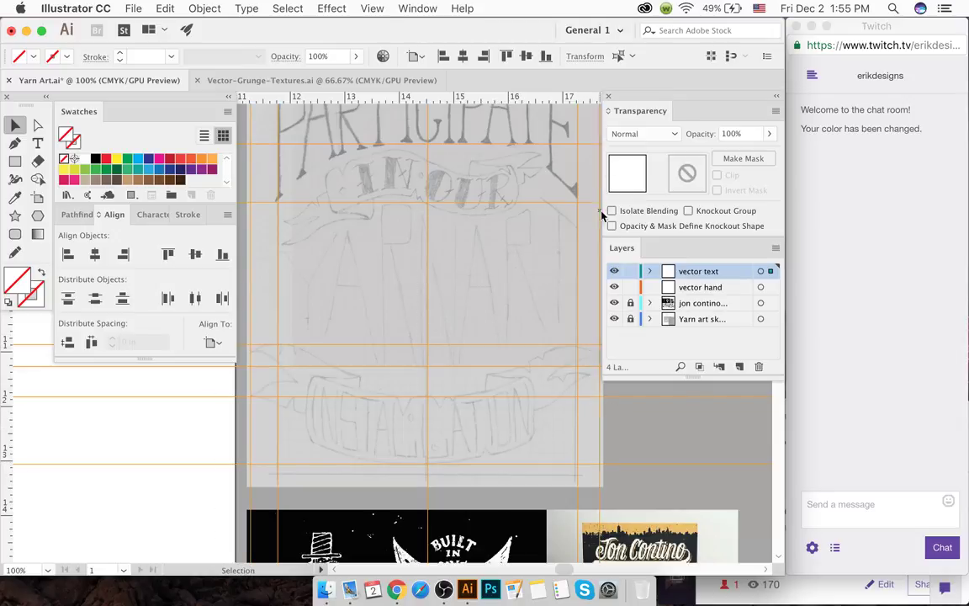
pyautogui.scroll(3, 530, 233)
pyautogui.scroll(2, 530, 233)
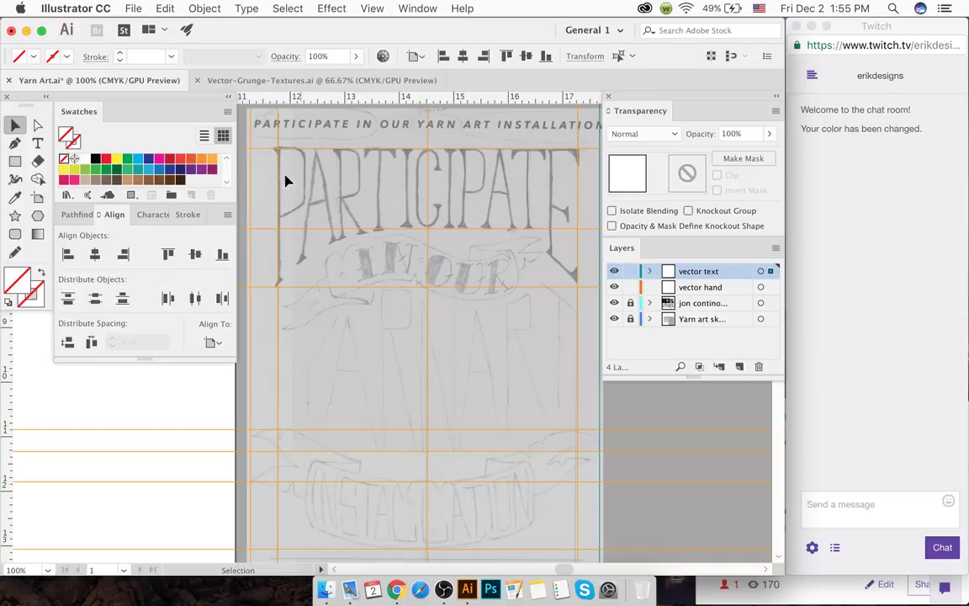
pyautogui.scroll(4, 261, 205)
# - Check the stream's status in OBS, and return to the poster in Illustrator
pyautogui.click(442, 582)
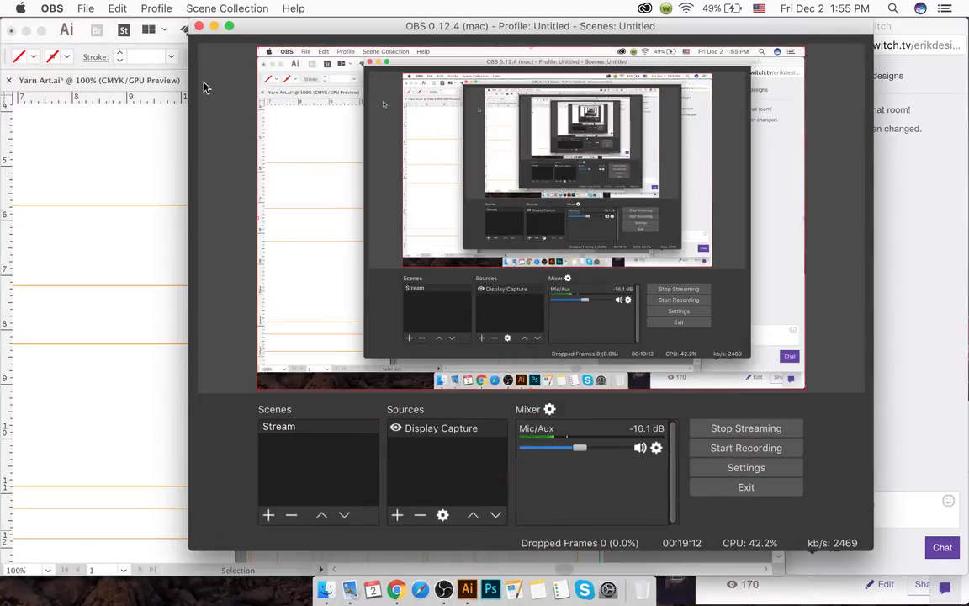
pyautogui.click(183, 30)
pyautogui.click(319, 272)
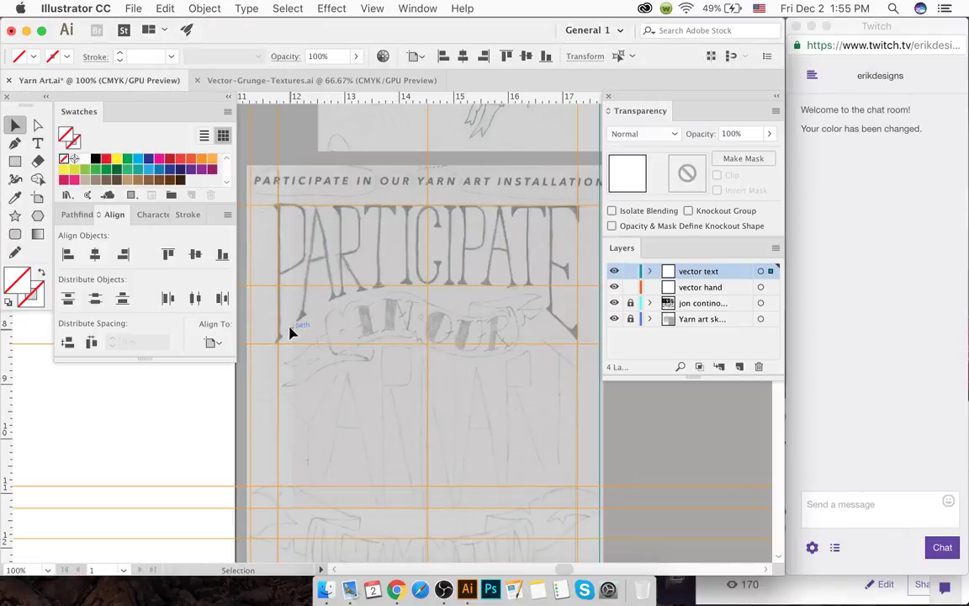
# - Try to trace the bowl of the first P in PARTICIPATE with the Pen tool, and undo its segments
pyautogui.scroll(3, 266, 265)
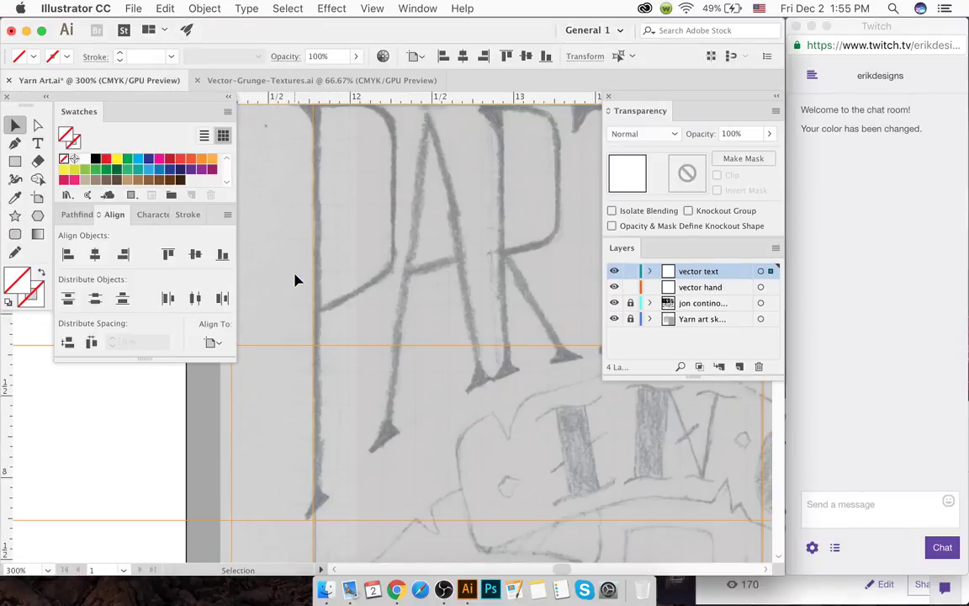
pyautogui.scroll(1, 425, 331)
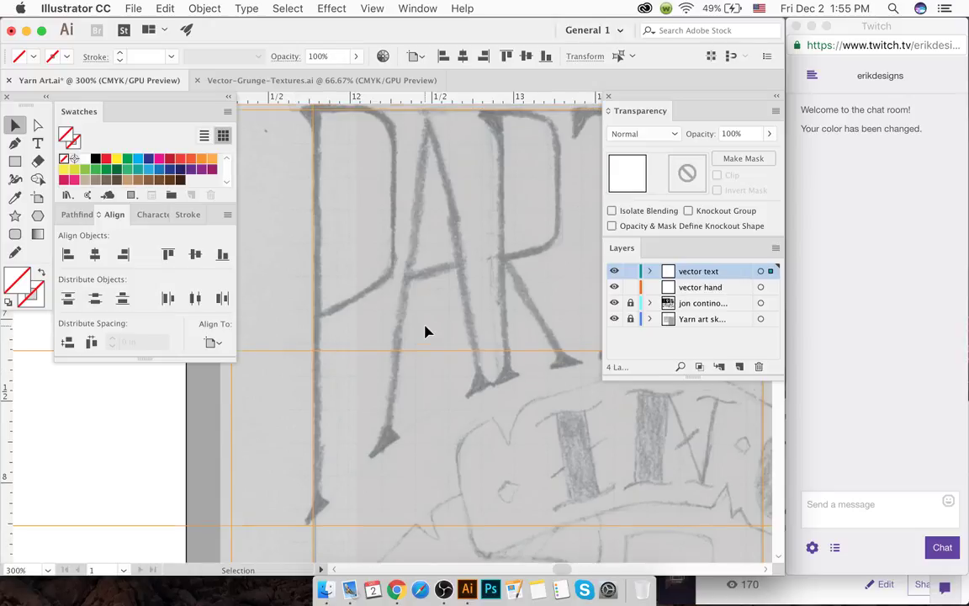
pyautogui.scroll(4, 425, 331)
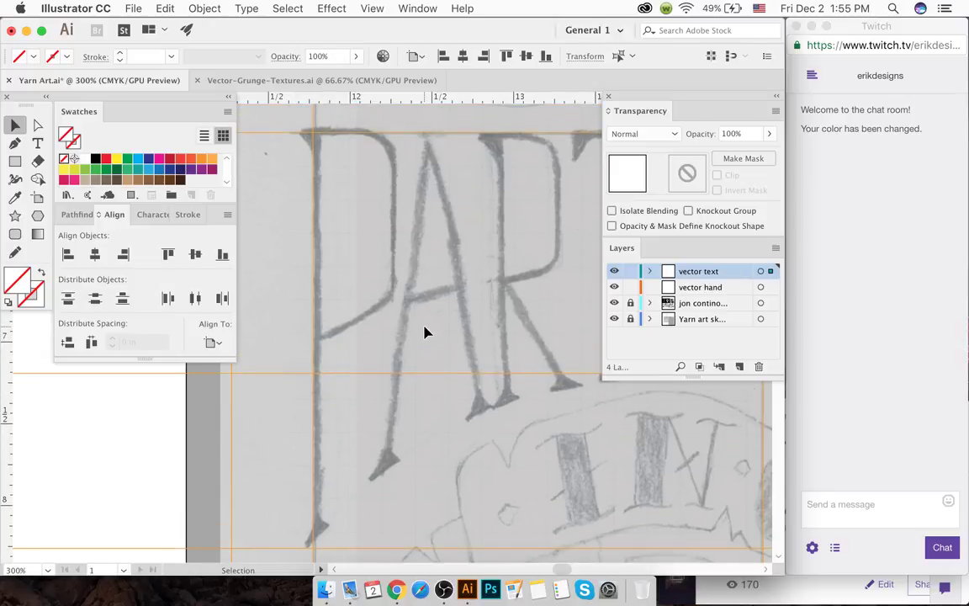
pyautogui.press('p')
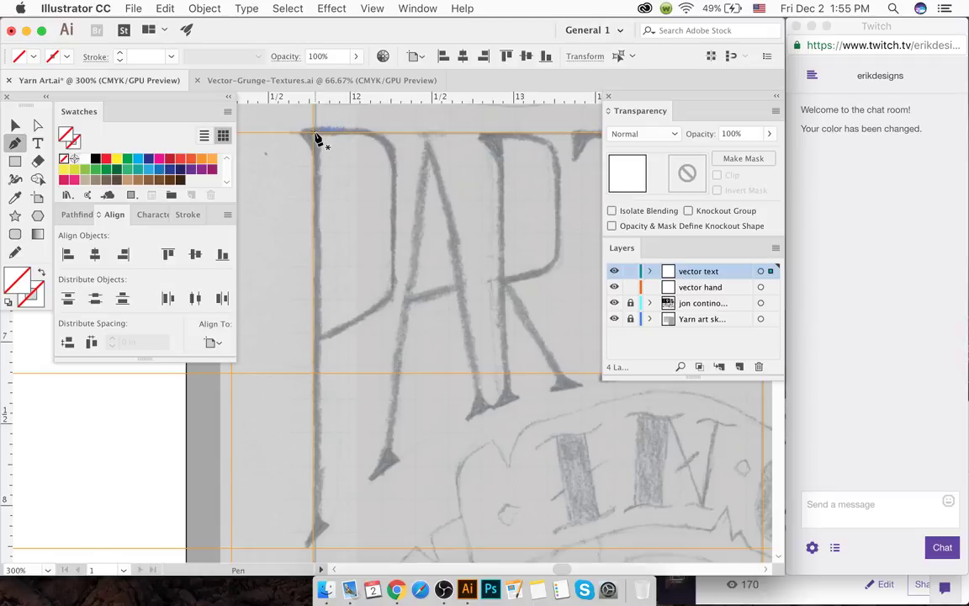
pyautogui.moveTo(316, 137); pyautogui.dragTo(394, 139)
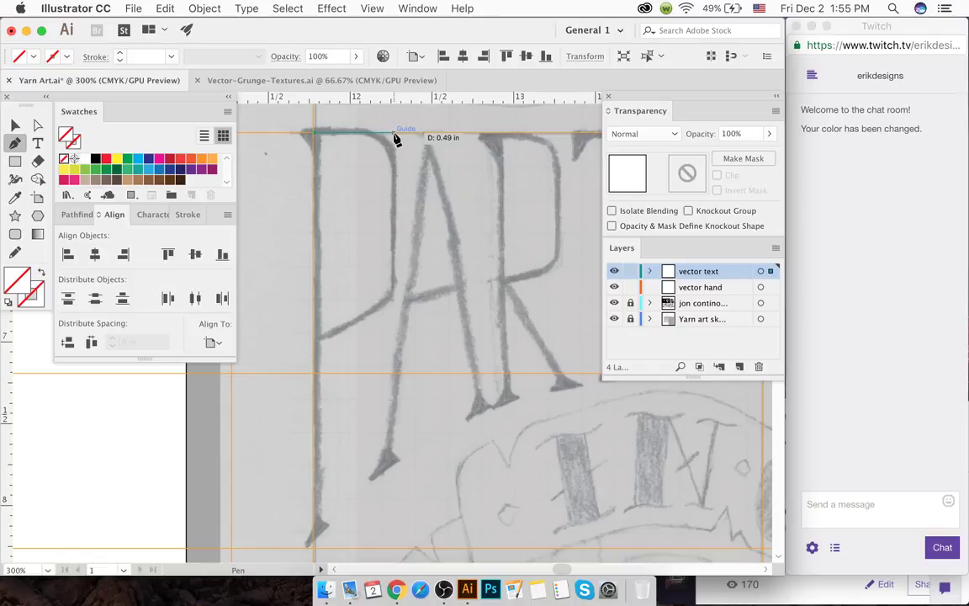
pyautogui.click(394, 133)
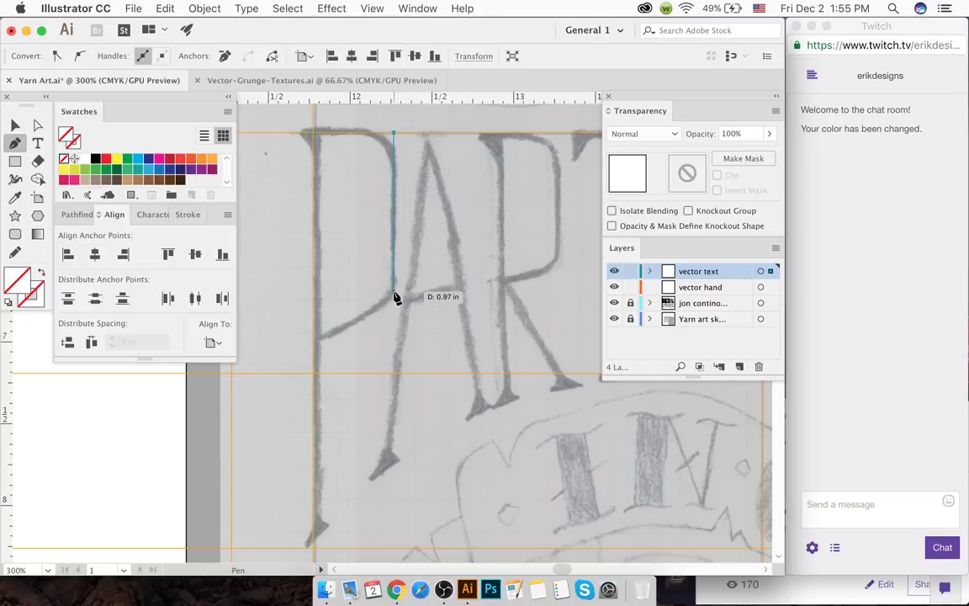
pyautogui.click(393, 292)
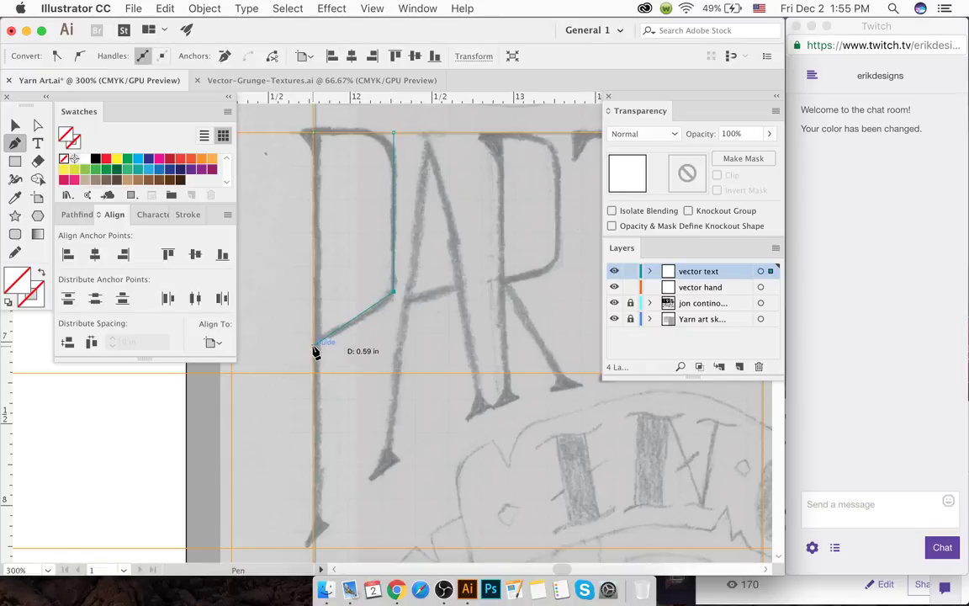
pyautogui.click(314, 341)
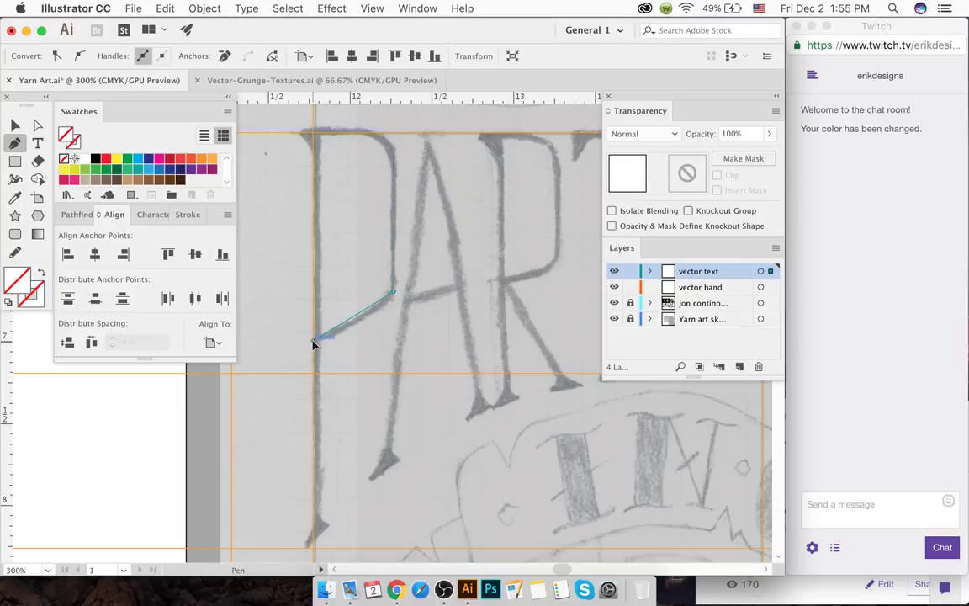
pyautogui.press('ctrl')
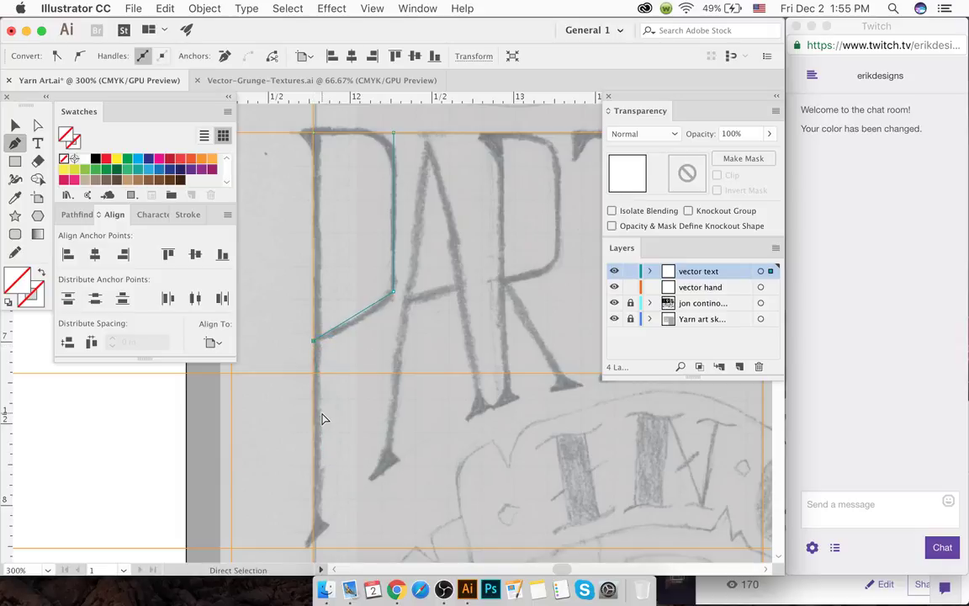
pyautogui.press('super+z')
pyautogui.press('super+z')
pyautogui.press('super+z')
# - Try to trace the first P's stem along the vertical guide and its bowl as paths without a stroke
pyautogui.click(315, 549)
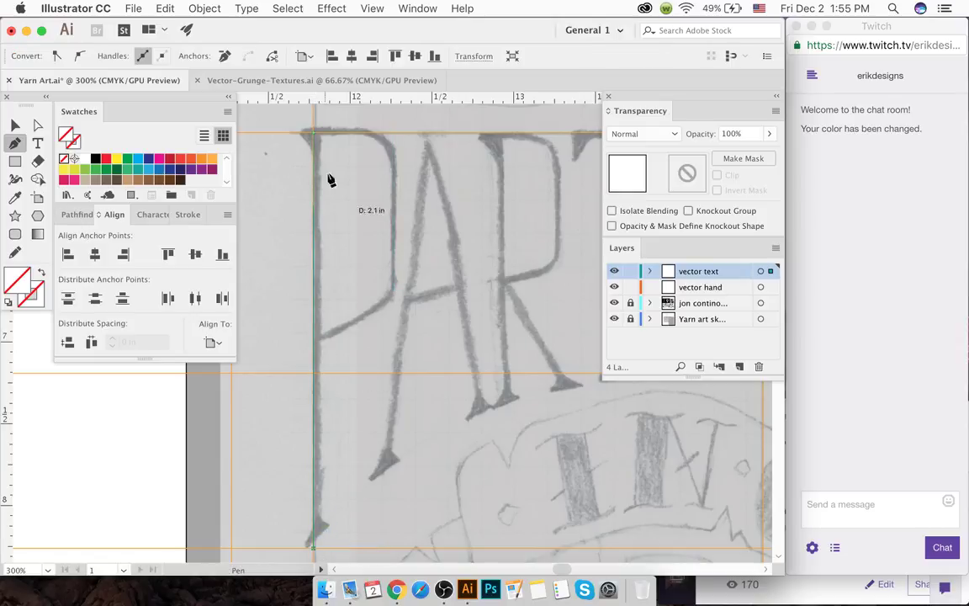
pyautogui.click(314, 135)
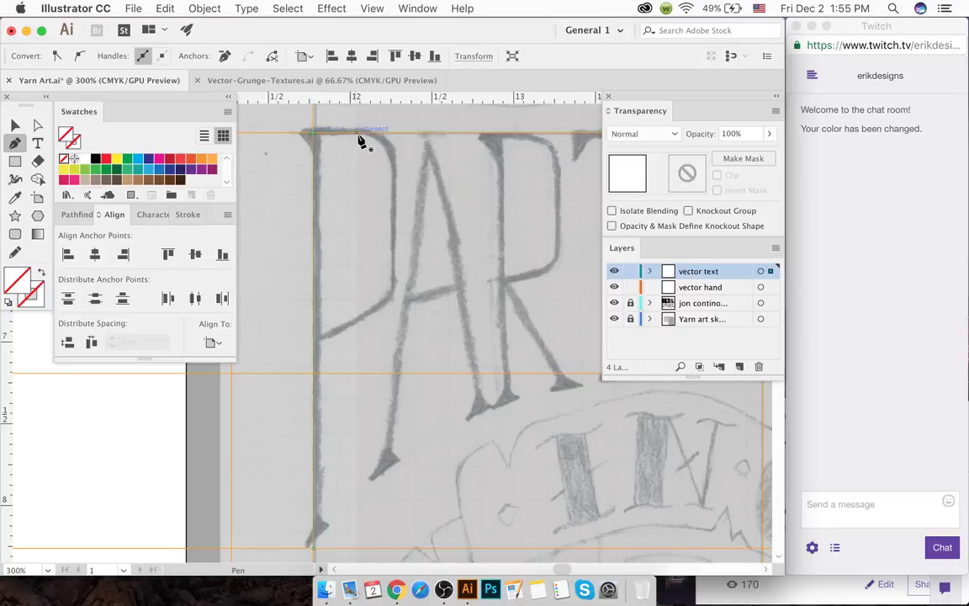
pyautogui.click(392, 133)
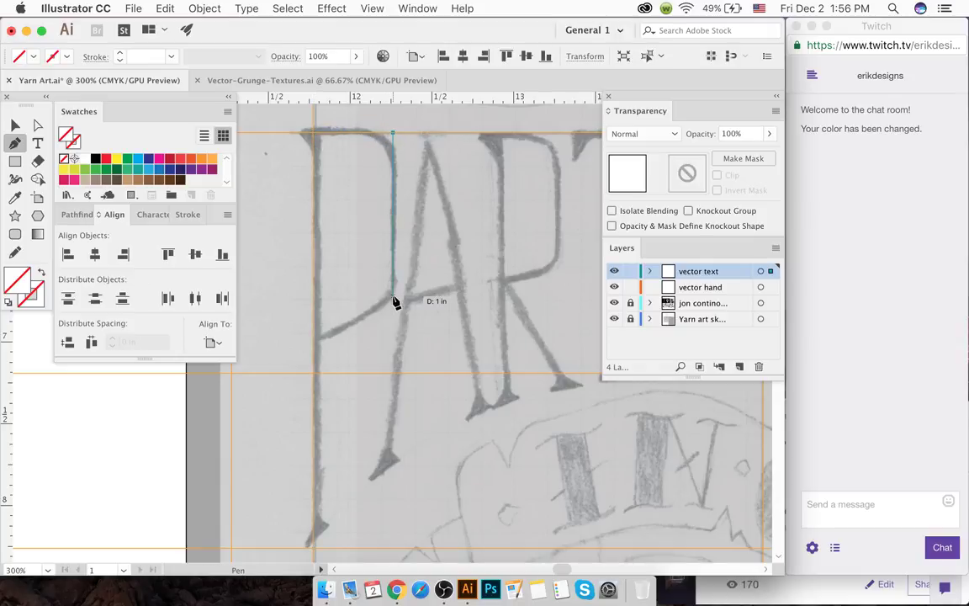
pyautogui.click(392, 297)
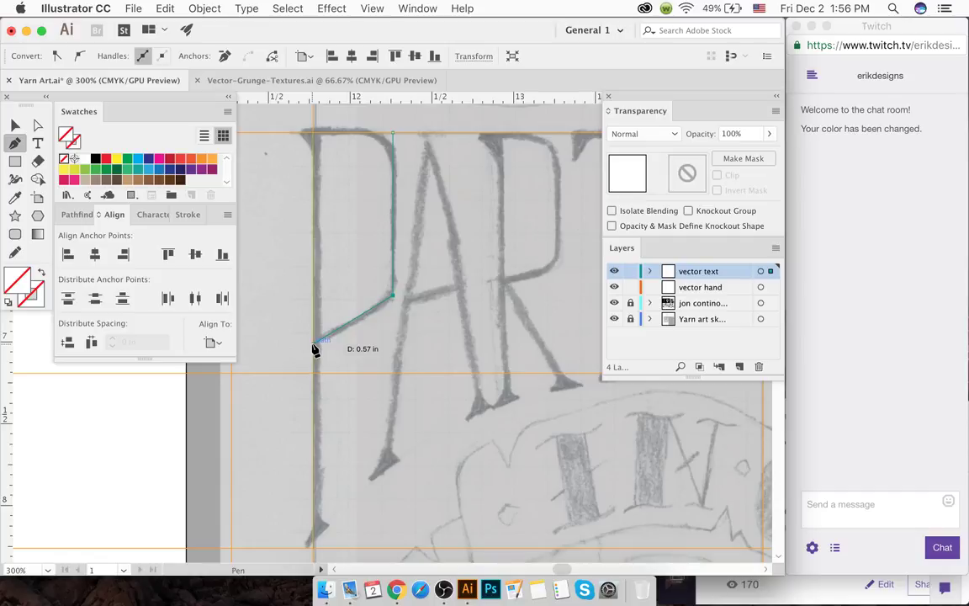
pyautogui.press('super')
pyautogui.keyDown('super'); pyautogui.click(398, 337); pyautogui.keyUp('super')
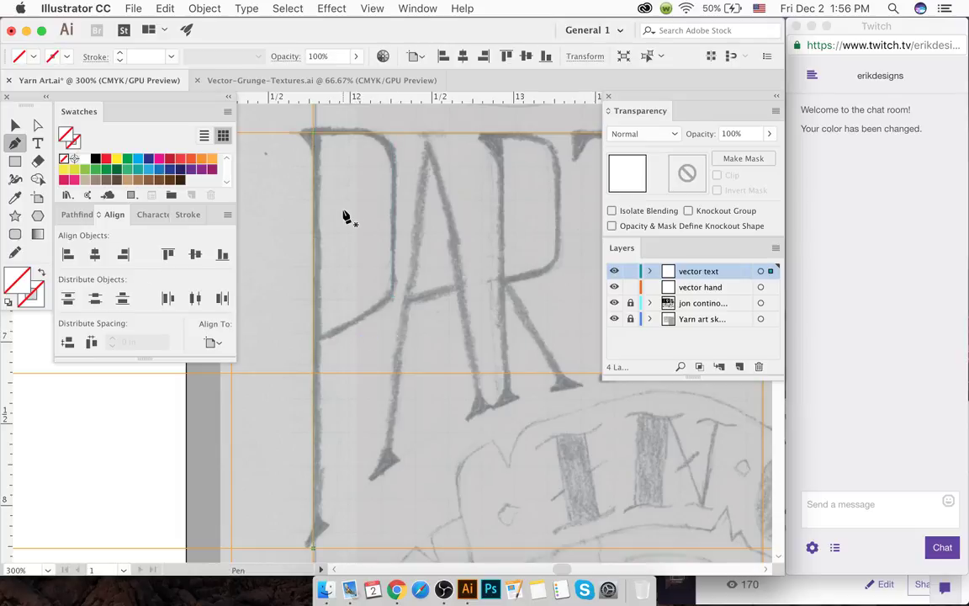
# - Trace the first P's stem about 2.5 in long between the top and base guides, and give it a 4 px stroke
pyautogui.click(313, 132)
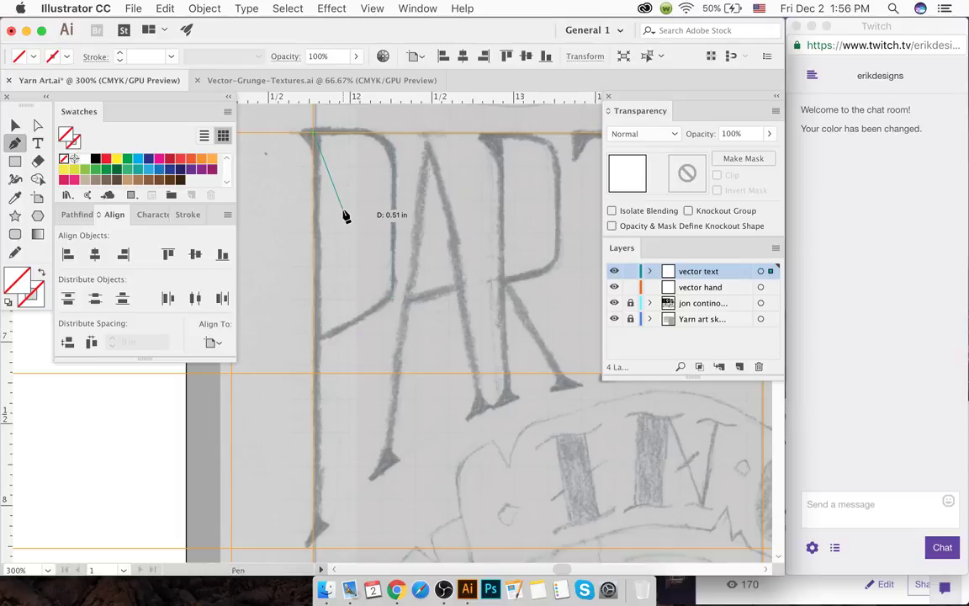
pyautogui.click(314, 551)
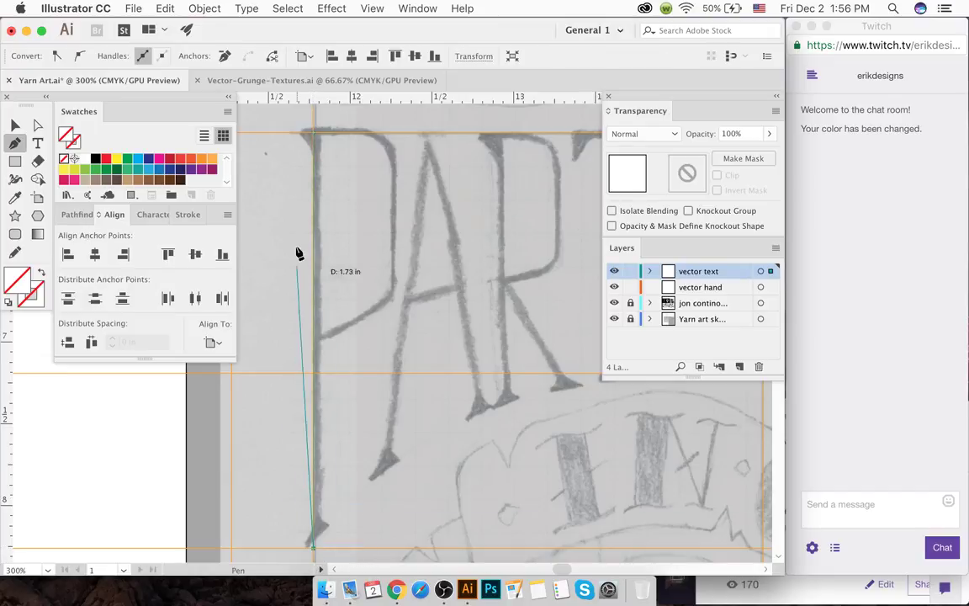
pyautogui.click(314, 134)
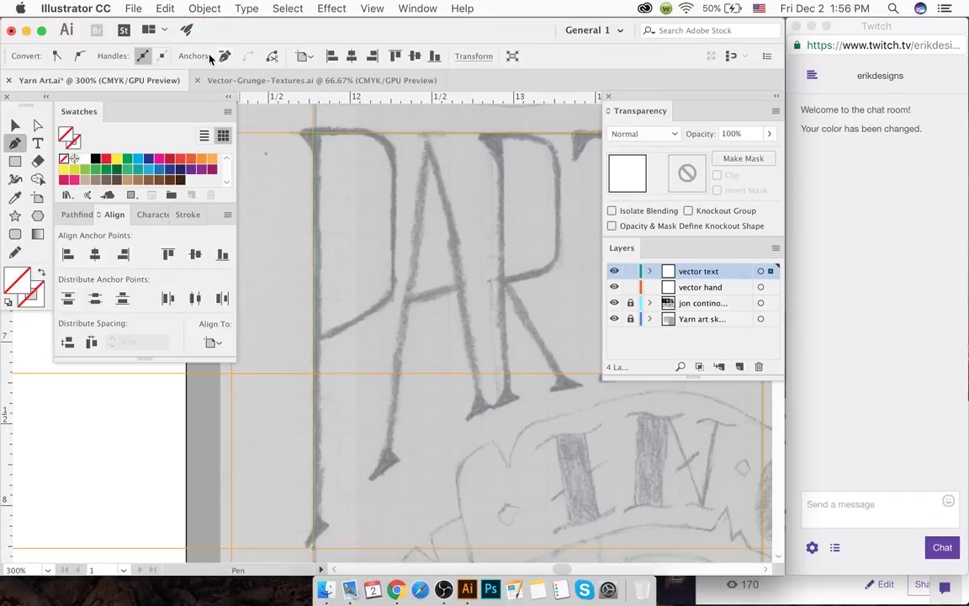
pyautogui.click(187, 215)
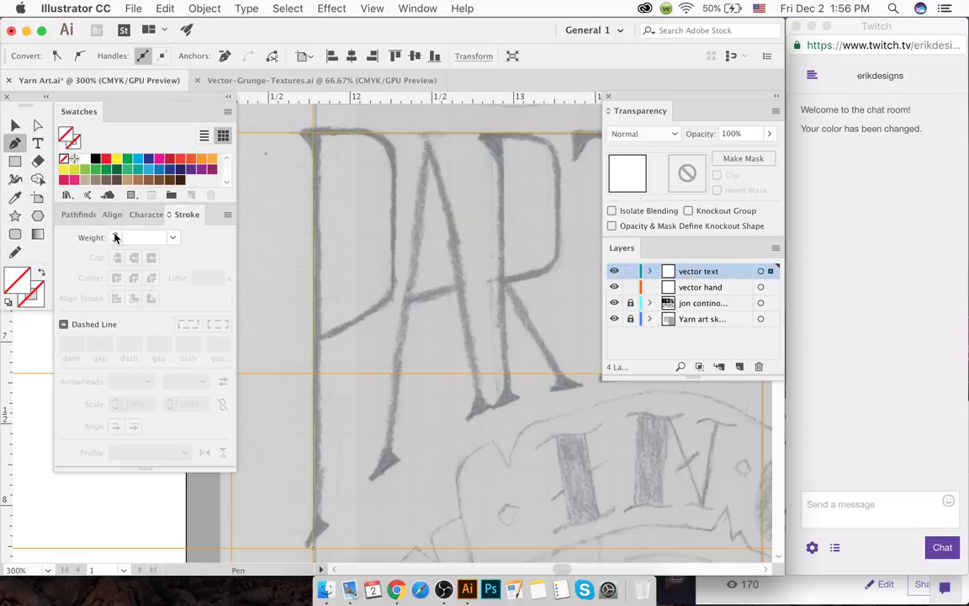
pyautogui.click(117, 235)
pyautogui.click(116, 235)
pyautogui.click(117, 235)
pyautogui.click(117, 234)
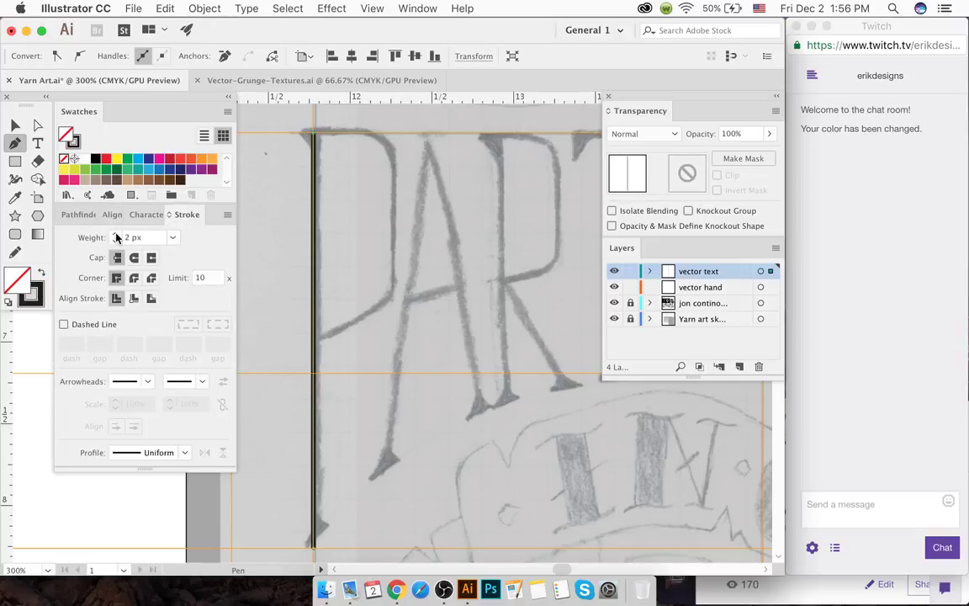
pyautogui.click(117, 235)
pyautogui.click(117, 234)
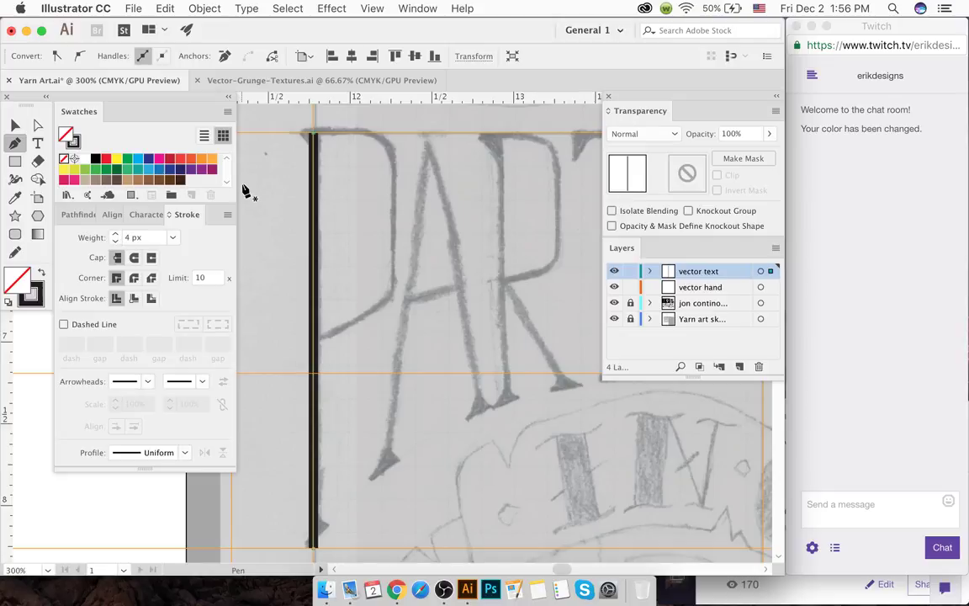
# - Trace the P's top bar from just left of the stem, its side about 1 in down, and the diagonal back to the stem
pyautogui.keyDown('super'); pyautogui.click(277, 137); pyautogui.keyUp('super')
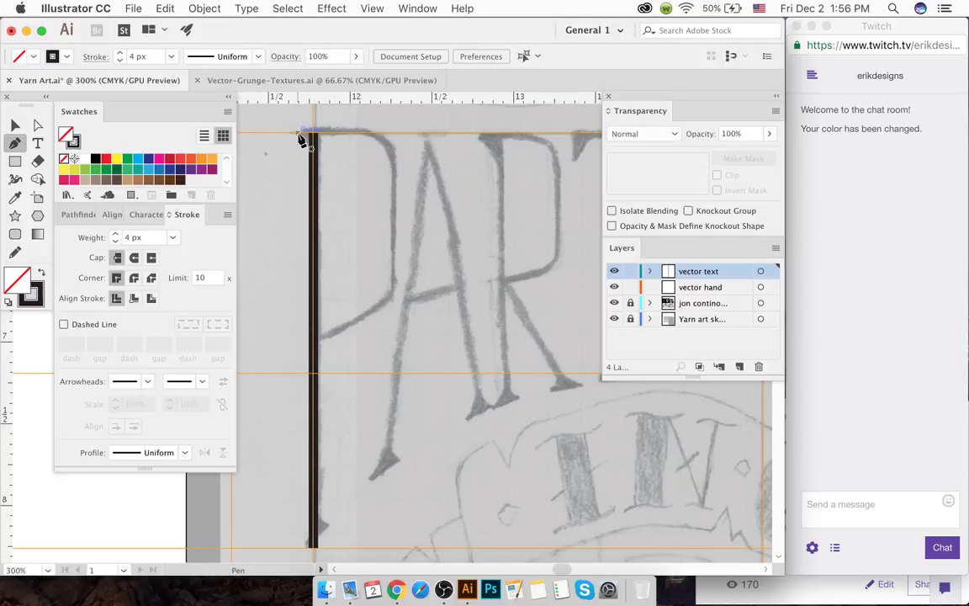
pyautogui.moveTo(299, 133); pyautogui.dragTo(395, 137)
pyautogui.click(392, 133)
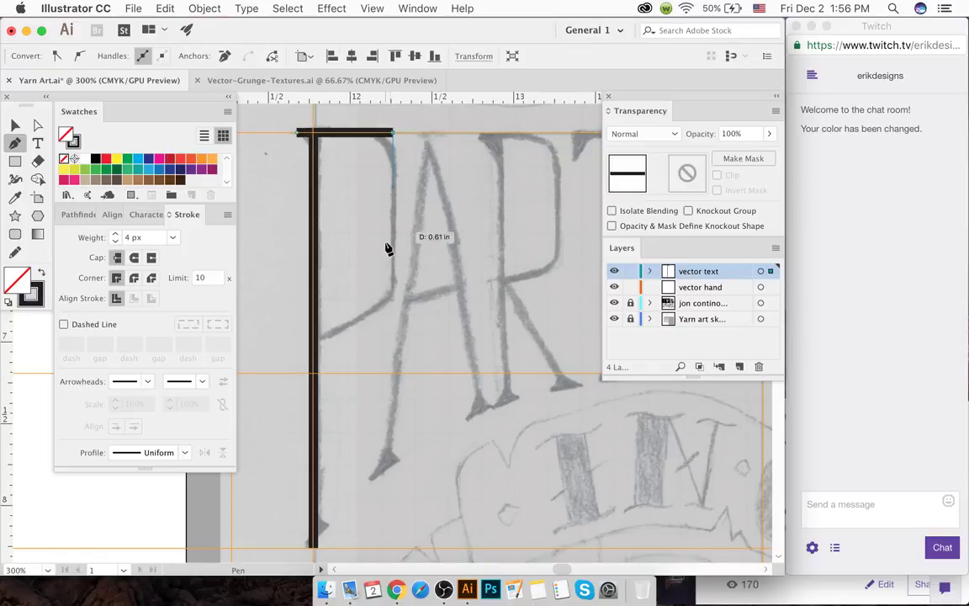
pyautogui.click(394, 297)
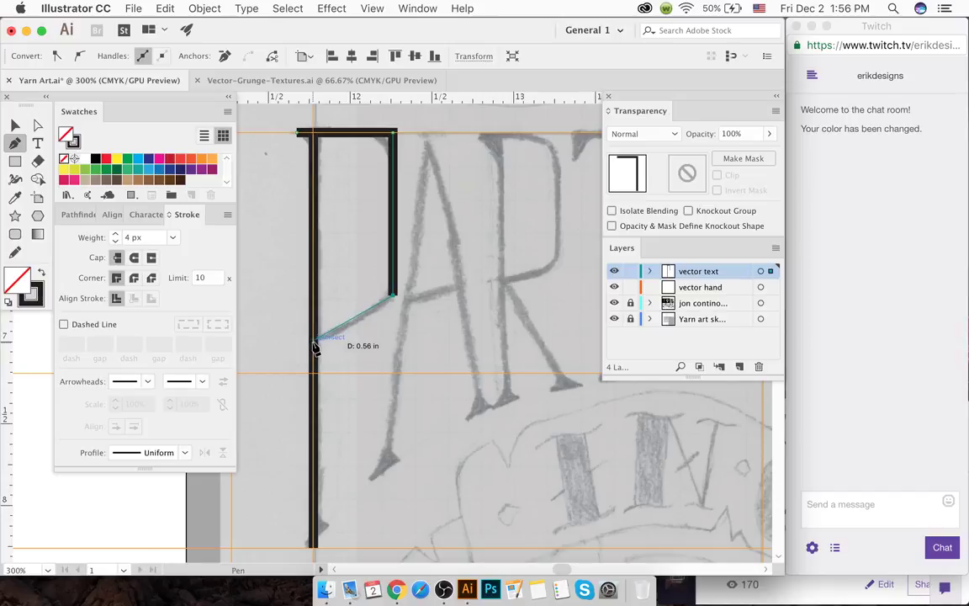
pyautogui.click(314, 344)
pyautogui.keyDown('super'); pyautogui.click(281, 300); pyautogui.keyUp('super')
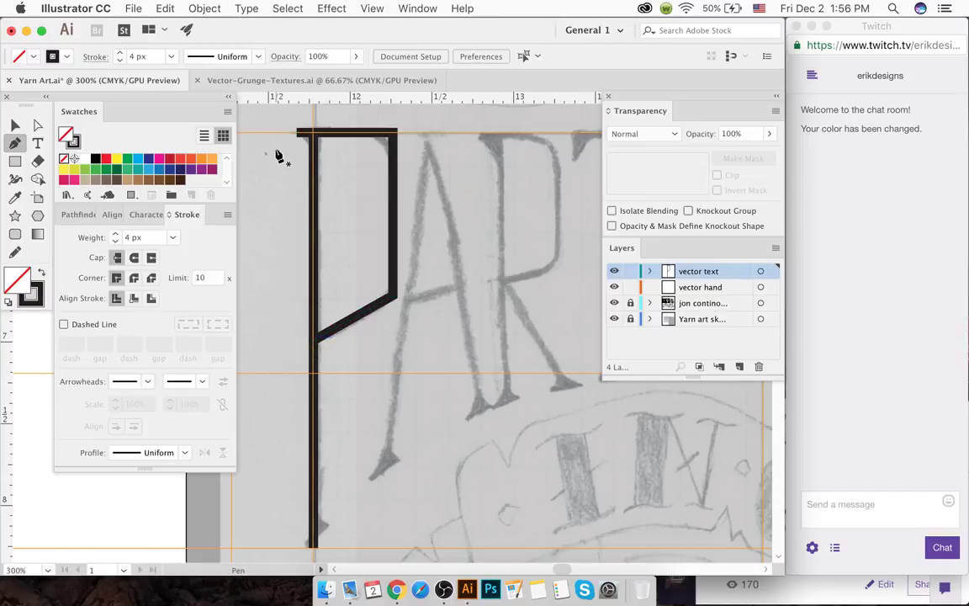
# - Extend the P's top bar slightly further left of the stem by moving its end anchor along the guide
pyautogui.press('a')
pyautogui.click(298, 132)
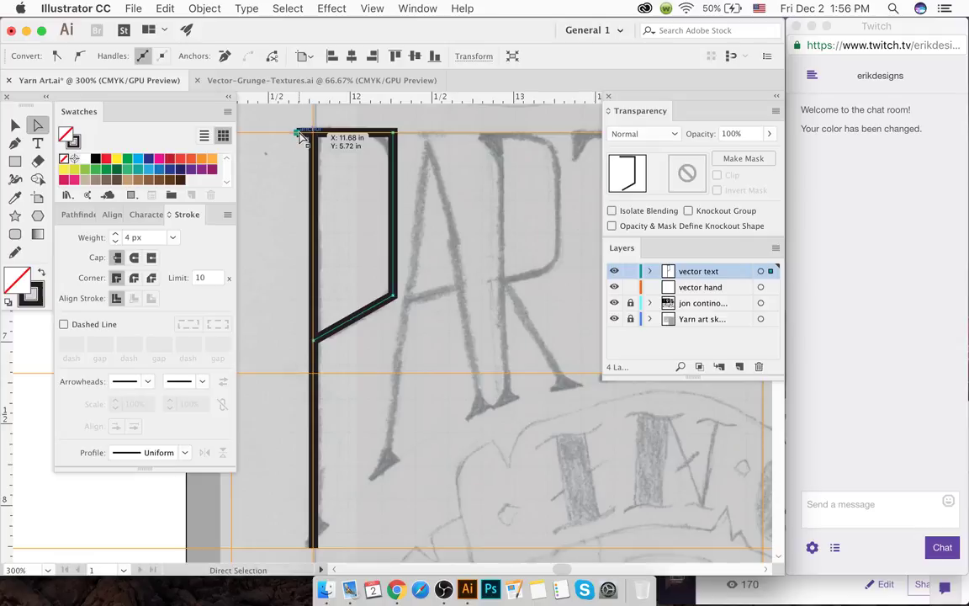
pyautogui.moveTo(301, 137); pyautogui.dragTo(301, 137)
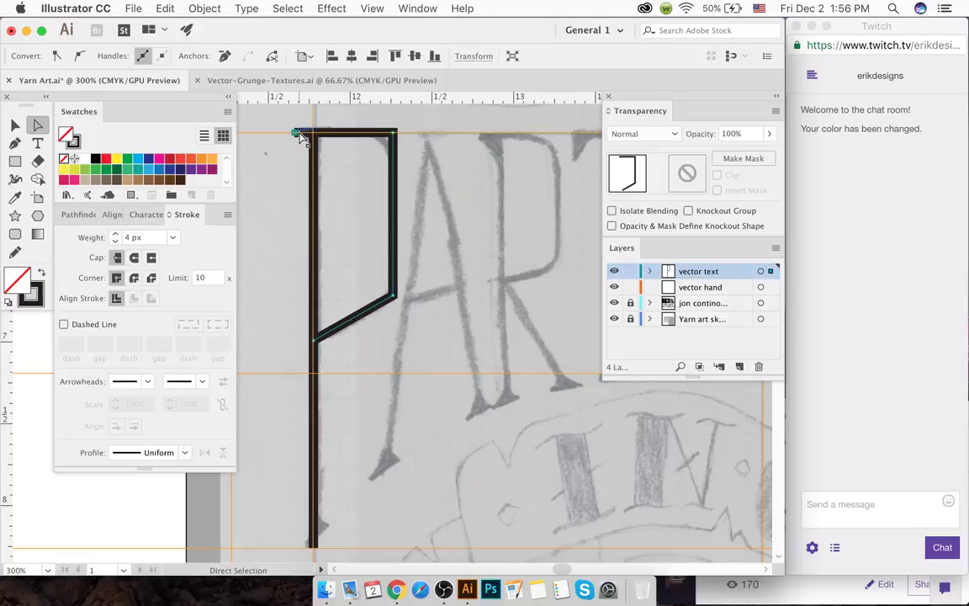
# - Round the upper and lower outer corners of the P's bowl together into smooth curves
pyautogui.click(281, 207)
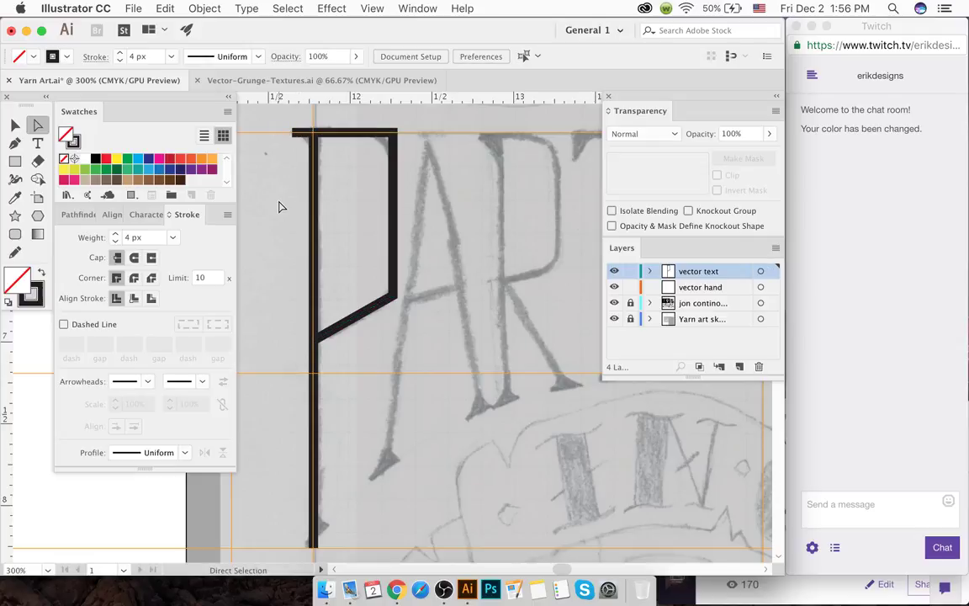
pyautogui.click(394, 137)
pyautogui.click(388, 295)
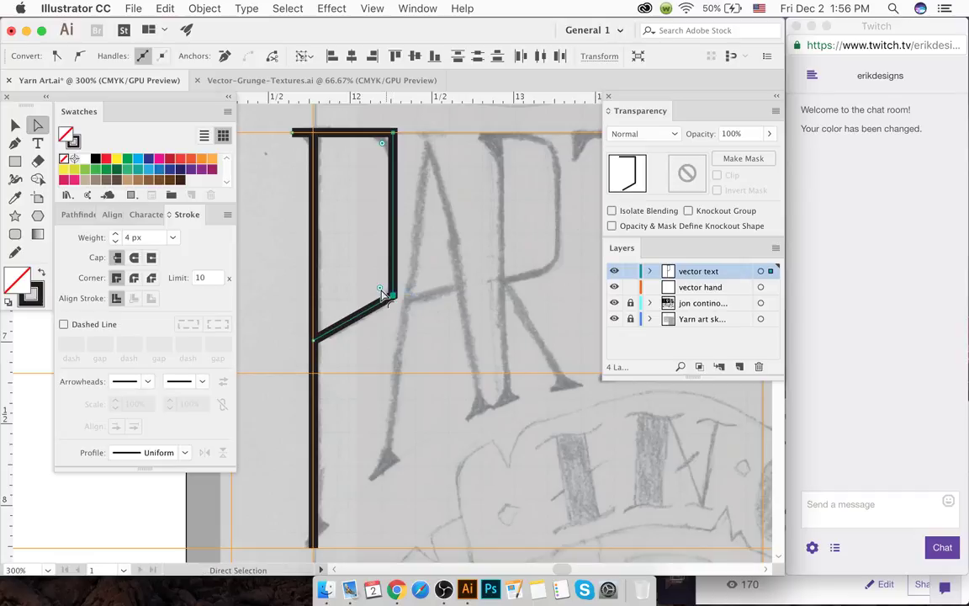
pyautogui.moveTo(379, 291); pyautogui.dragTo(357, 253)
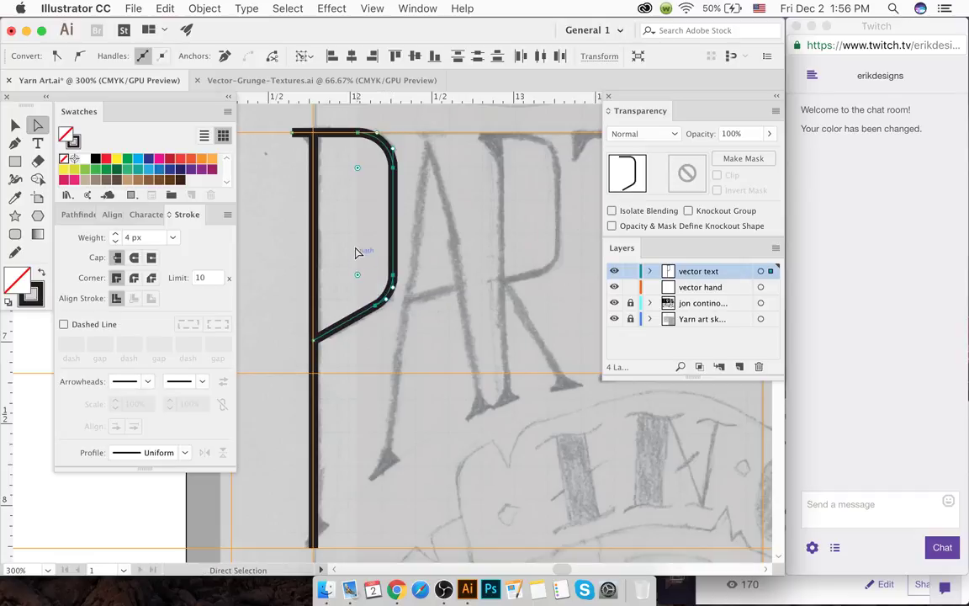
pyautogui.click(351, 214)
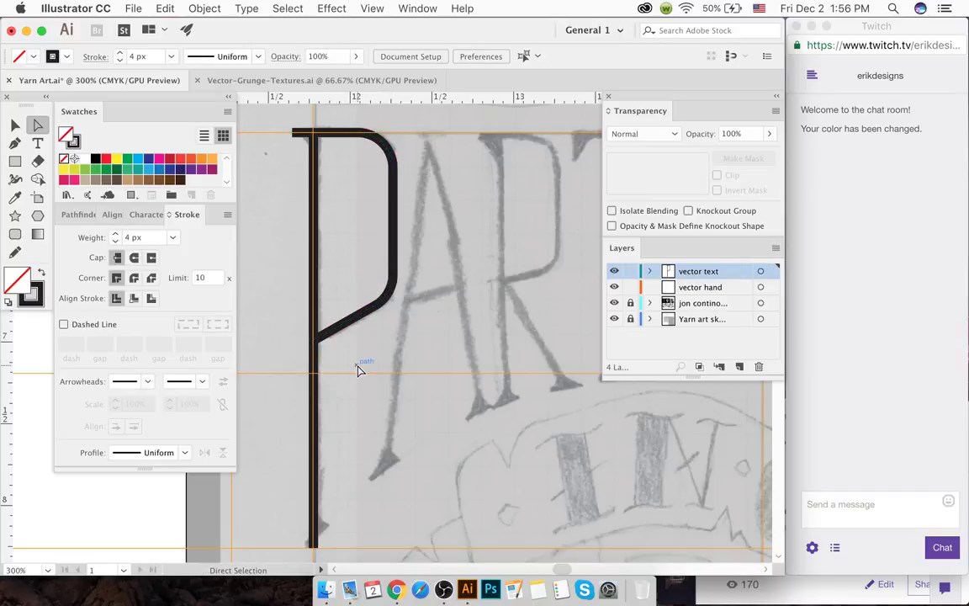
# - Draw an arch from just outside the P stem's foot, peaking at the centre and middle guides' crossing, to the base guide below the final E
pyautogui.scroll(-3, 356, 367)
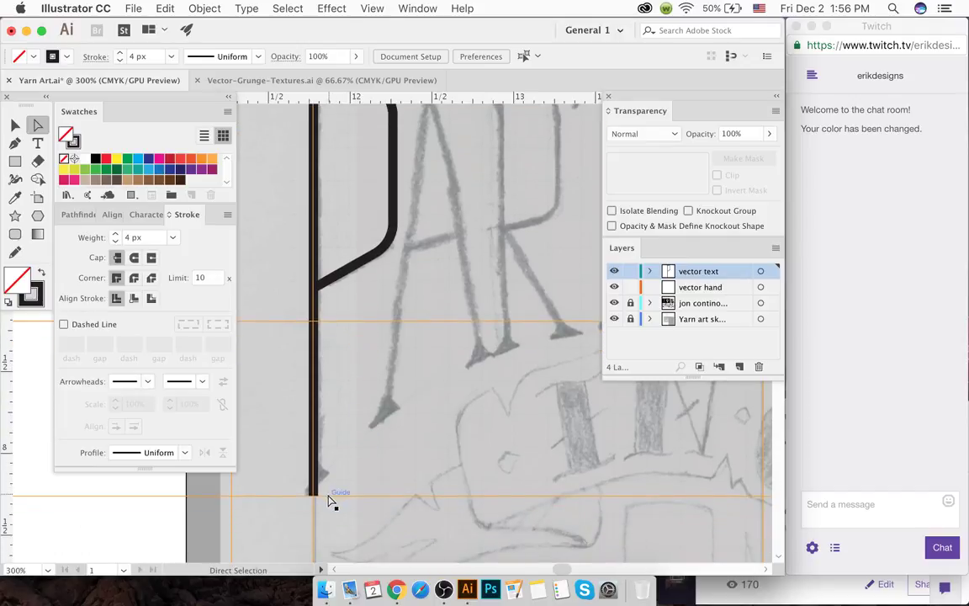
pyautogui.scroll(-1, 307, 507)
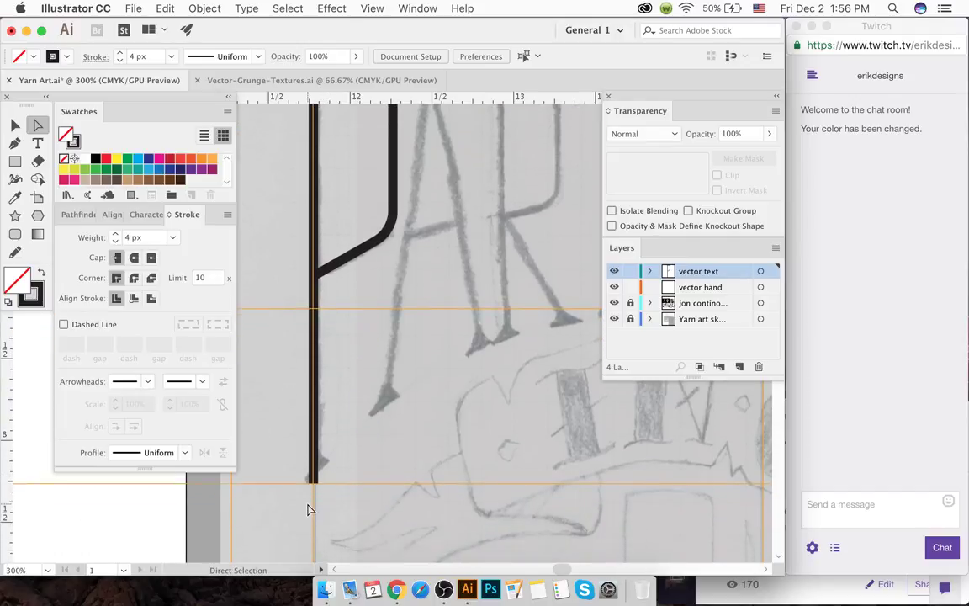
pyautogui.scroll(-2, 309, 507)
pyautogui.hscroll(3, 310, 502)
pyautogui.hscroll(-2, 309, 509)
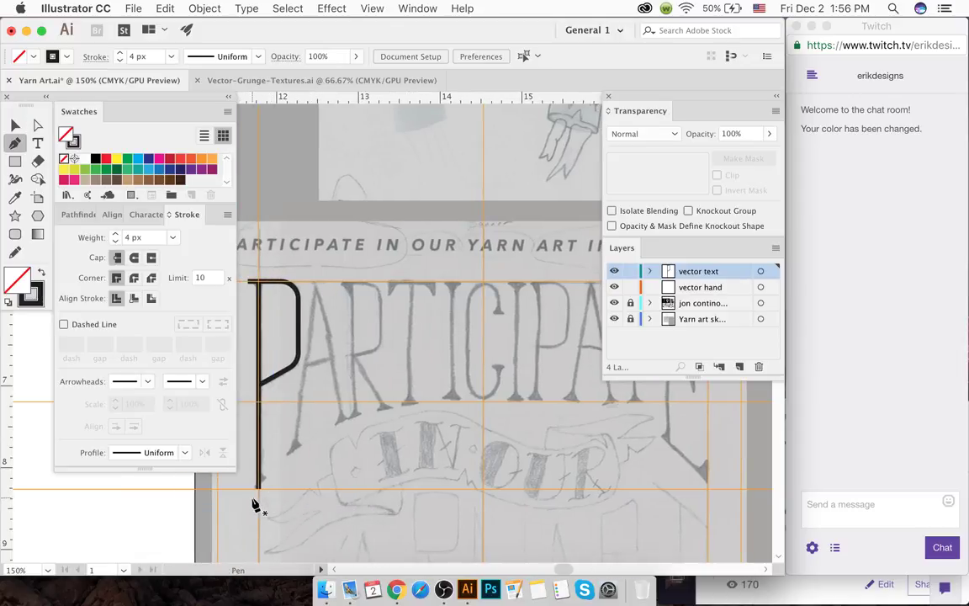
pyautogui.click(247, 500)
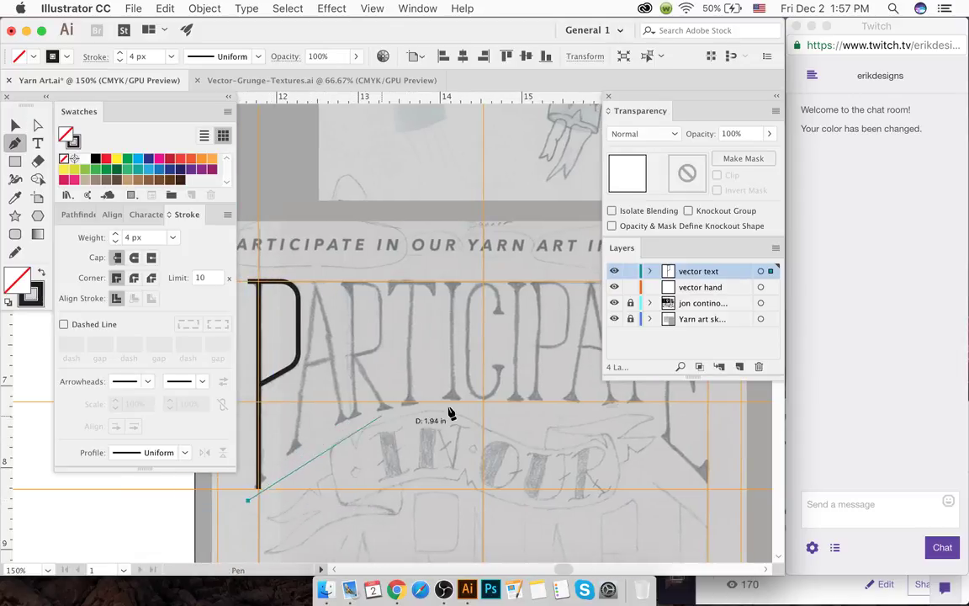
pyautogui.moveTo(483, 401); pyautogui.dragTo(673, 436)
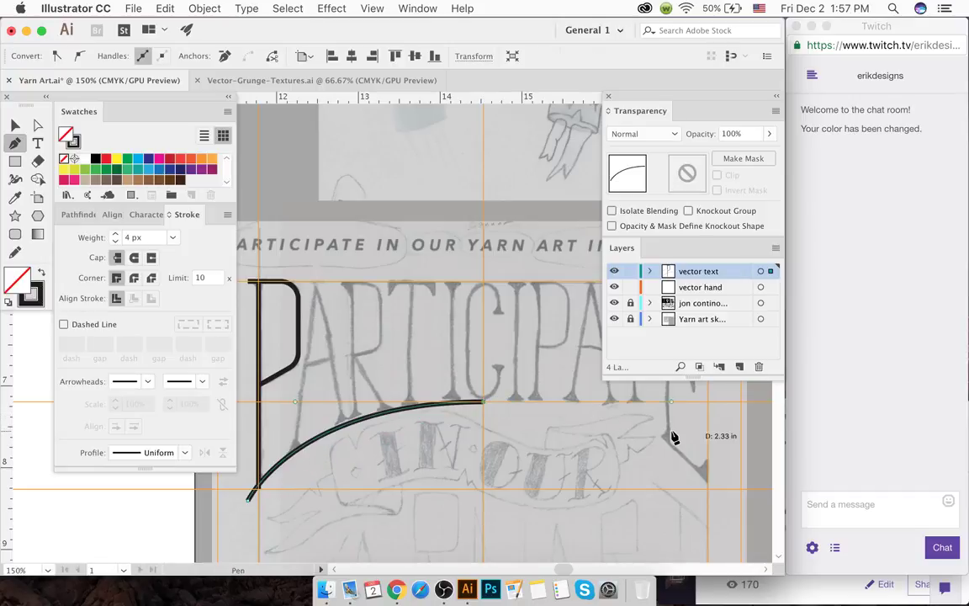
pyautogui.click(711, 496)
pyautogui.press('super+shift+a')
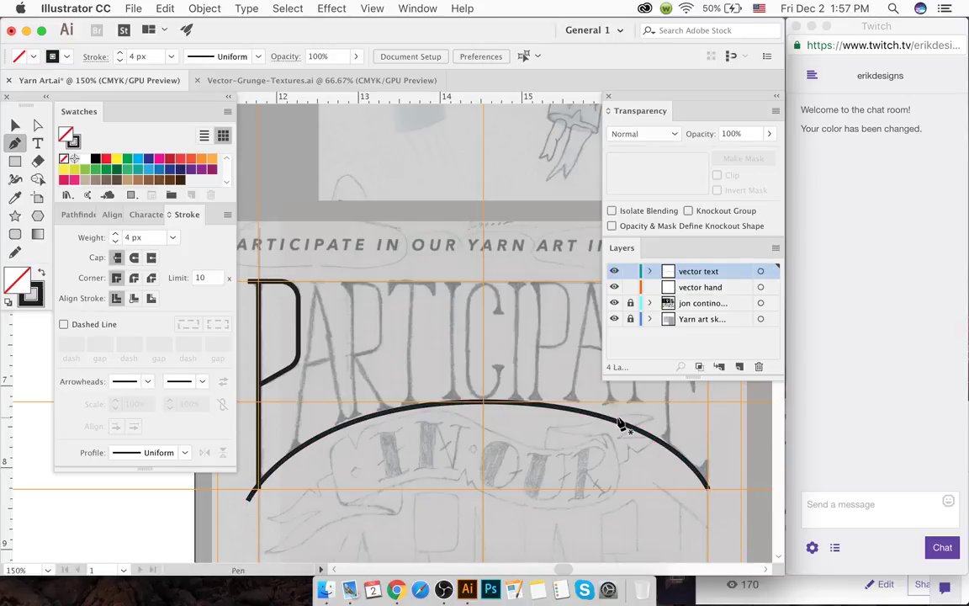
pyautogui.hscroll(5, 616, 423)
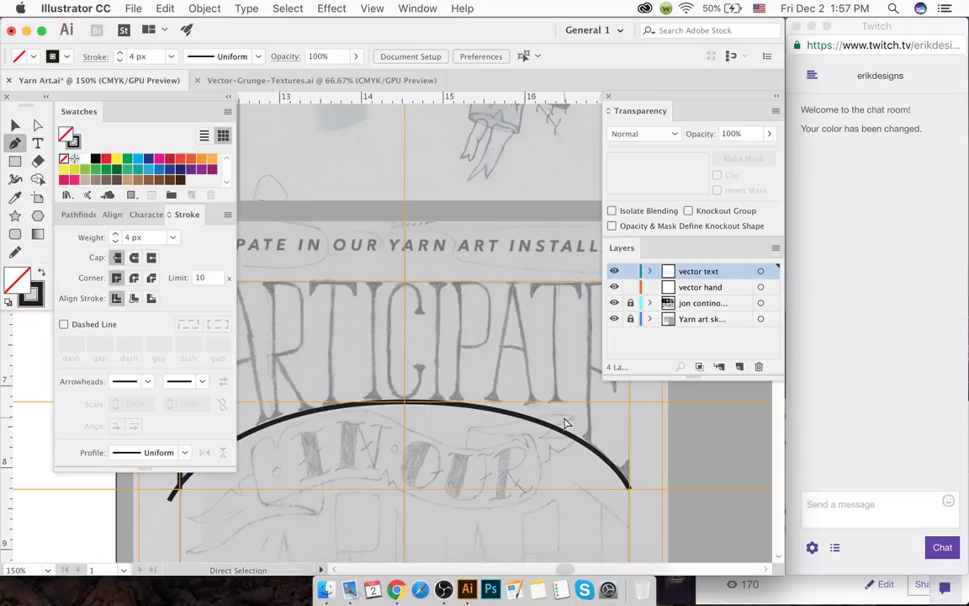
pyautogui.hscroll(-7, 565, 423)
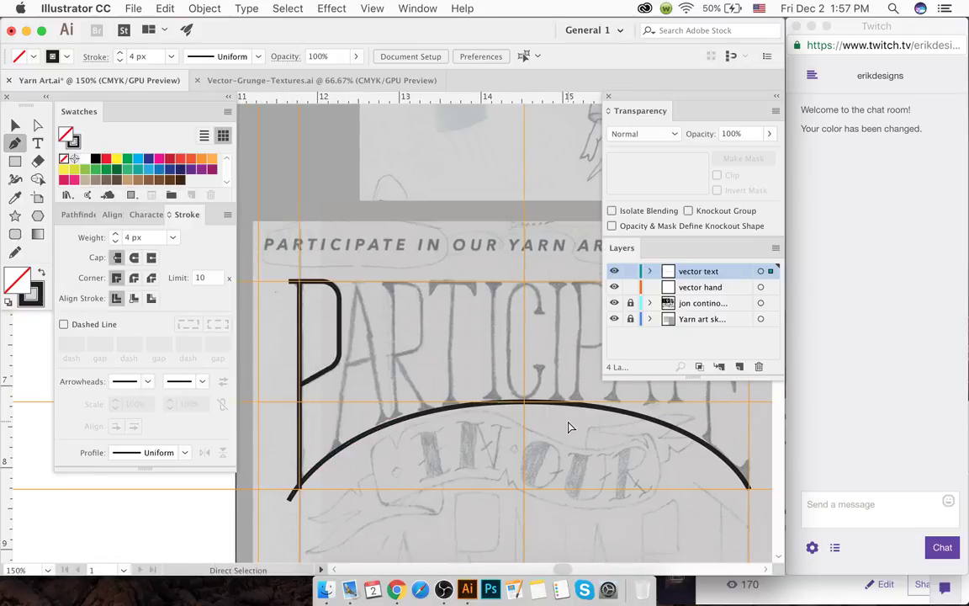
pyautogui.press('super+z')
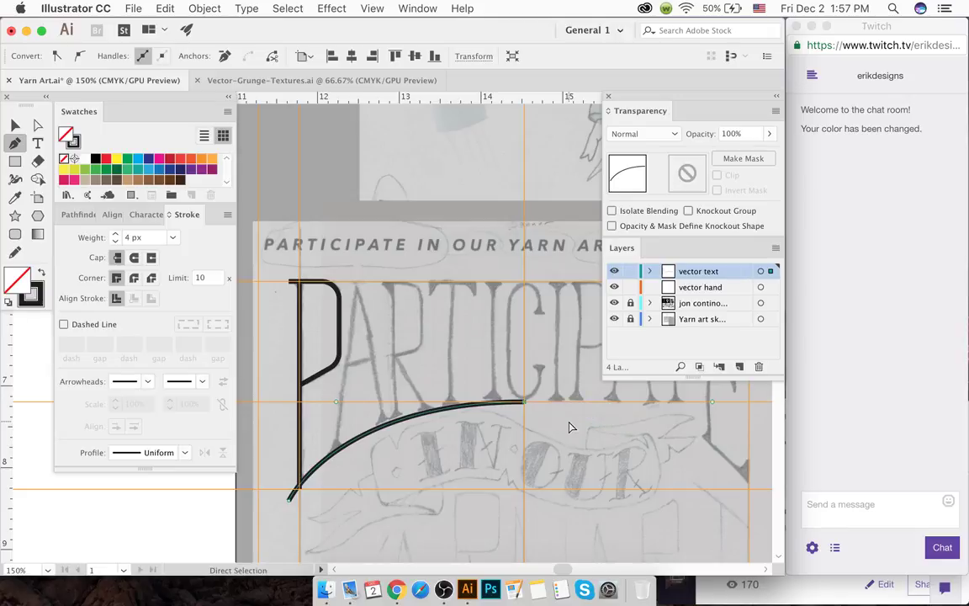
pyautogui.press('super+shift+z')
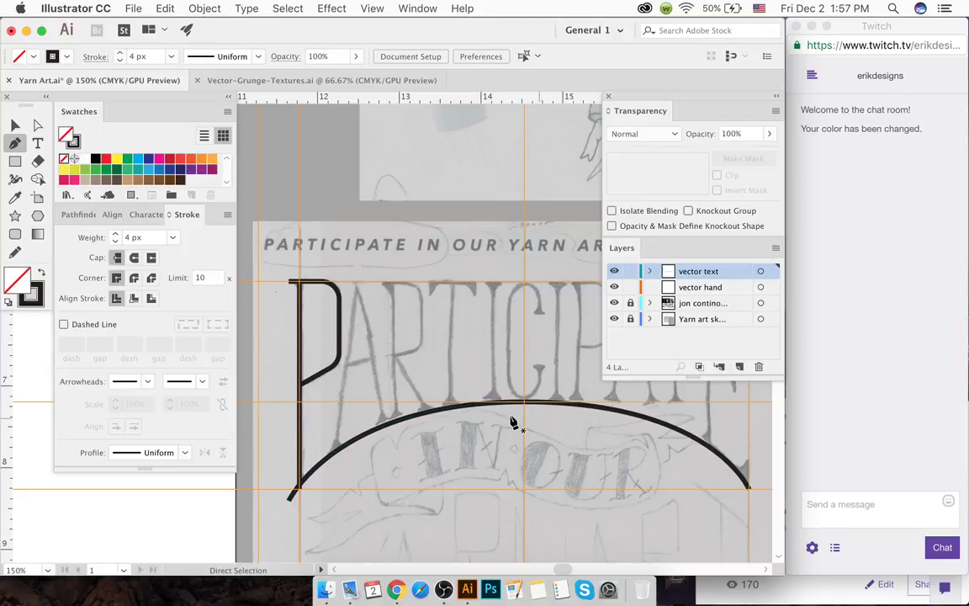
# - Trace the first A's legs from the arch up to the top guide and about 1.8 in back down to the arch
pyautogui.click(335, 454)
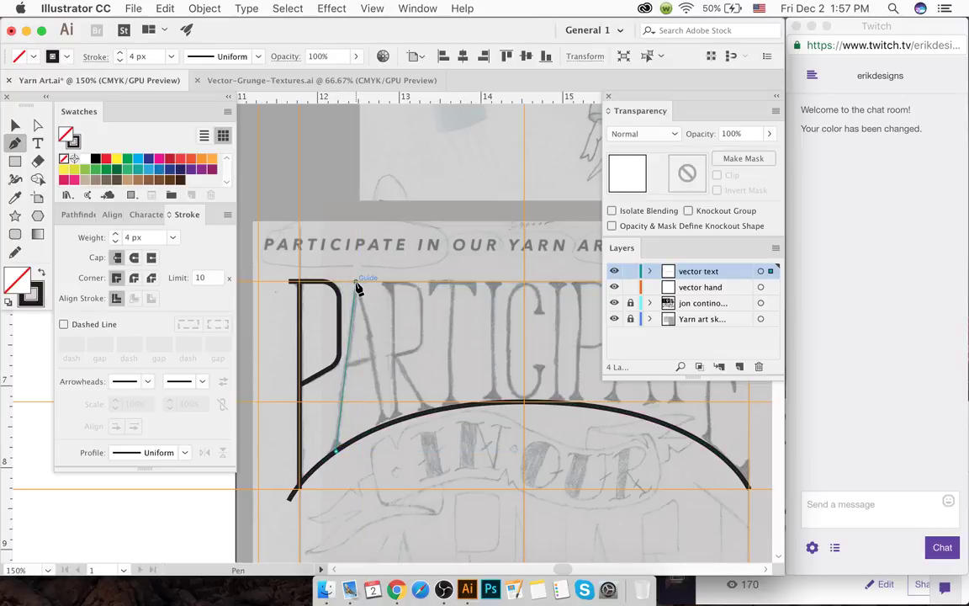
pyautogui.click(356, 284)
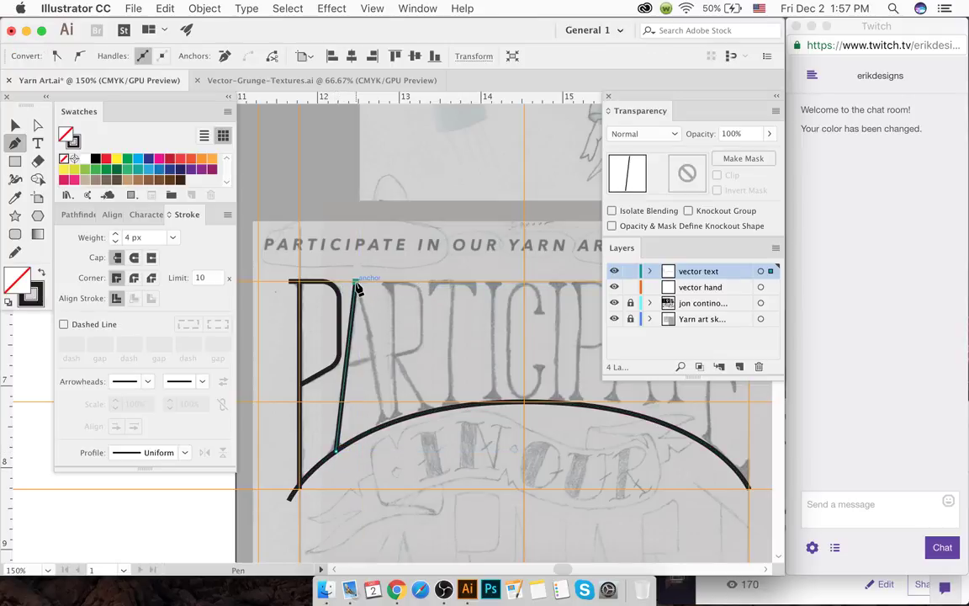
pyautogui.click(387, 424)
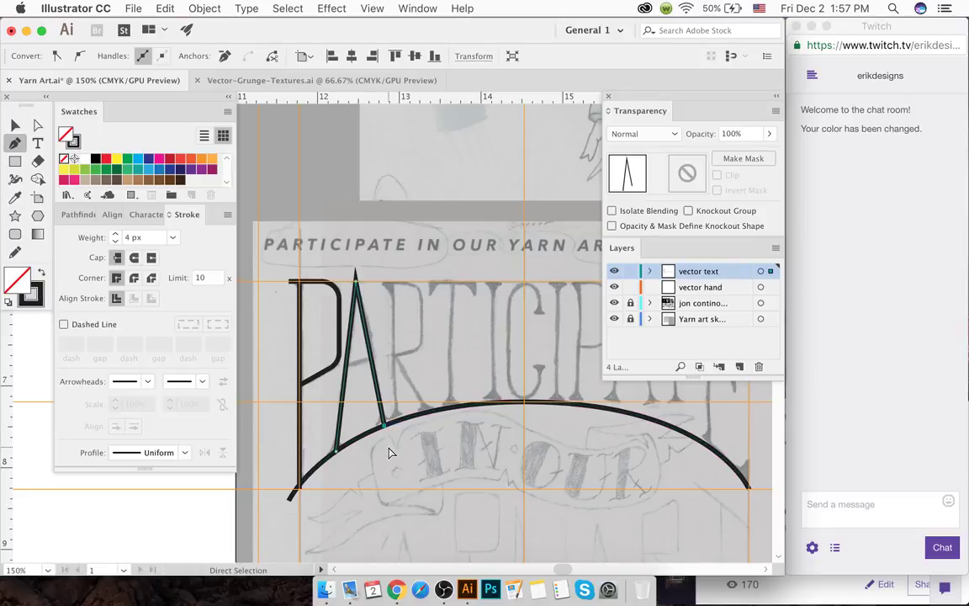
pyautogui.keyDown('super'); pyautogui.click(364, 431); pyautogui.keyUp('super')
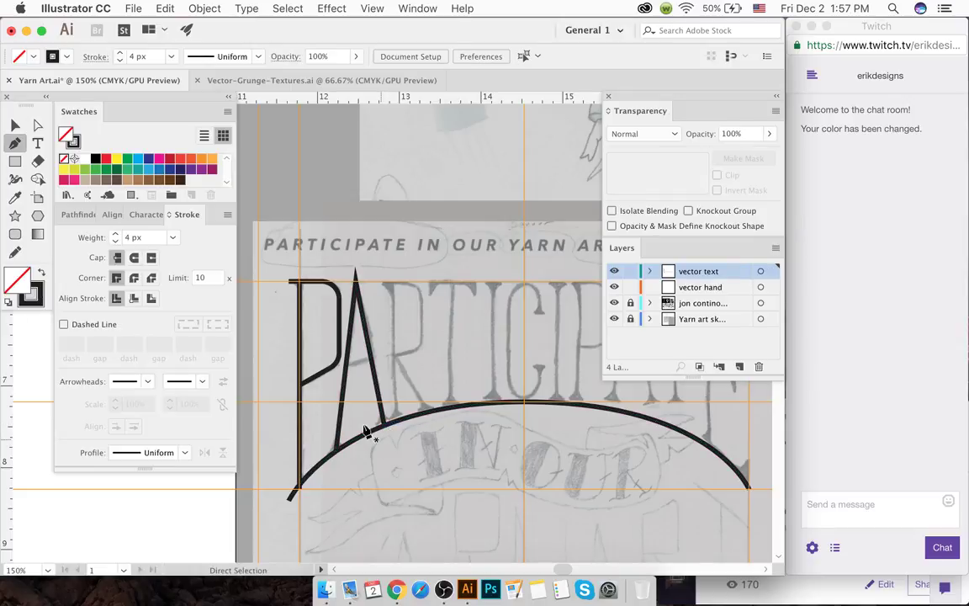
# - Discard the start of the A's crossbar and delete the P's rounded bowl path, keeping its stem
pyautogui.click(347, 367)
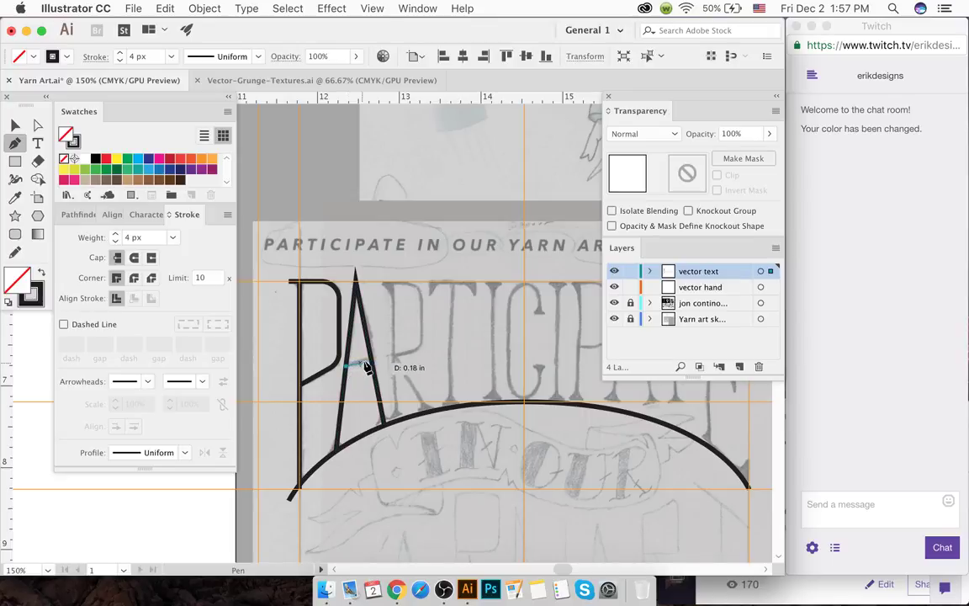
pyautogui.keyDown('super'); pyautogui.click(376, 368); pyautogui.keyUp('super')
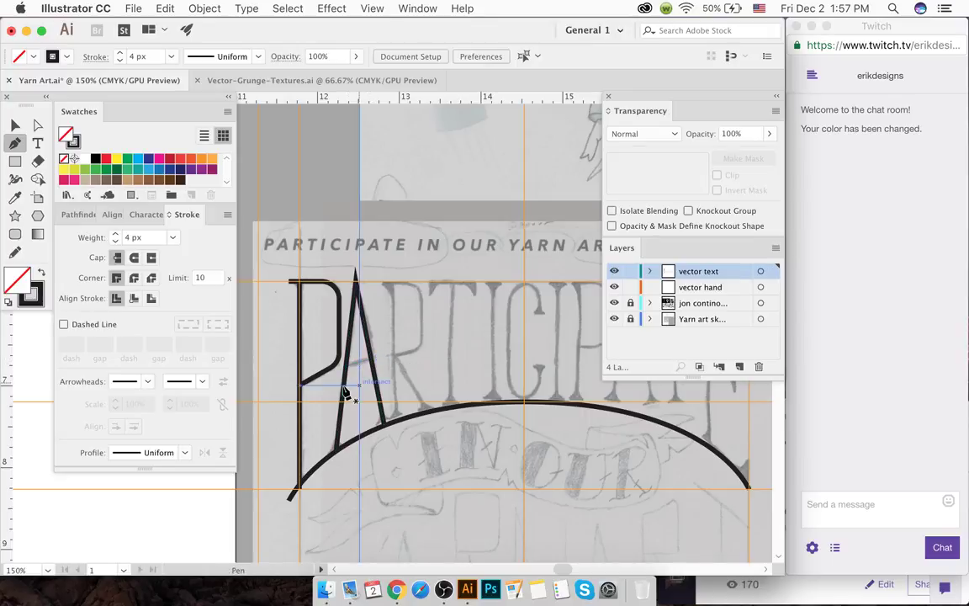
pyautogui.keyDown('super'); pyautogui.click(322, 371); pyautogui.keyUp('super')
pyautogui.press('Delete')
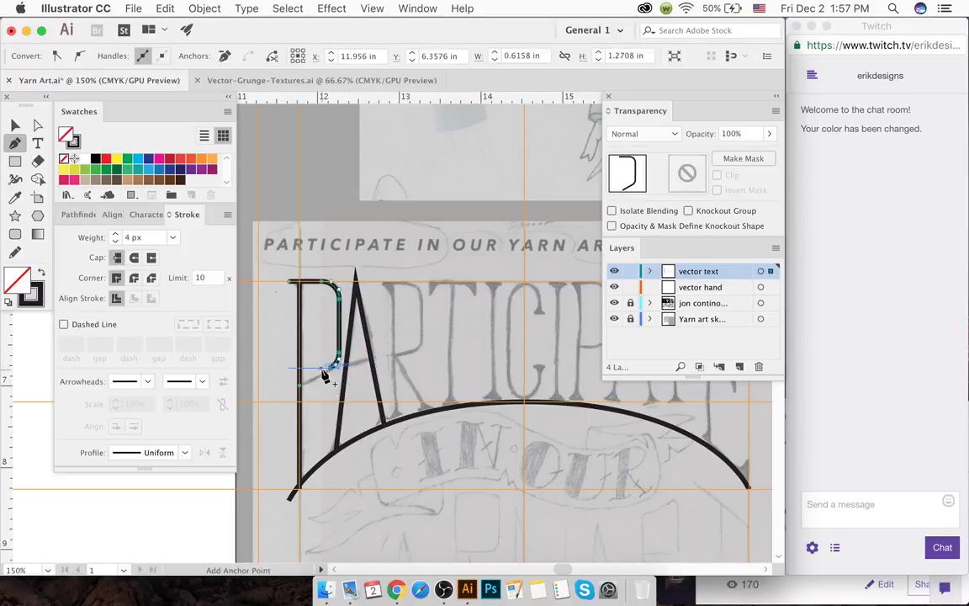
pyautogui.press('Delete')
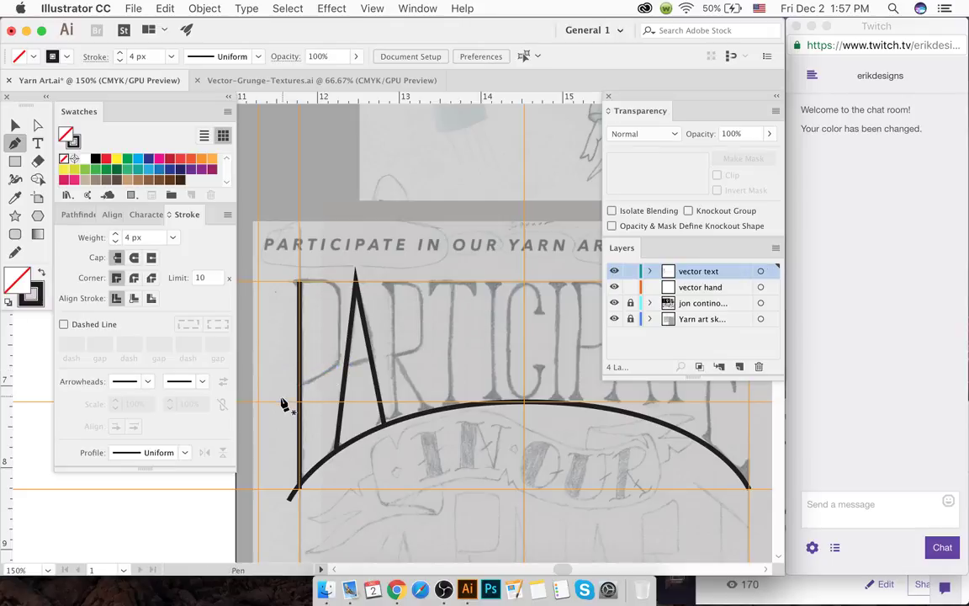
# - Draw a shallower second arch above the first, from outside the P on the middle guide, peaking on the centre guide, to the outermost guide past the E
pyautogui.click(280, 398)
pyautogui.press('super+minus')
pyautogui.press('super+minus')
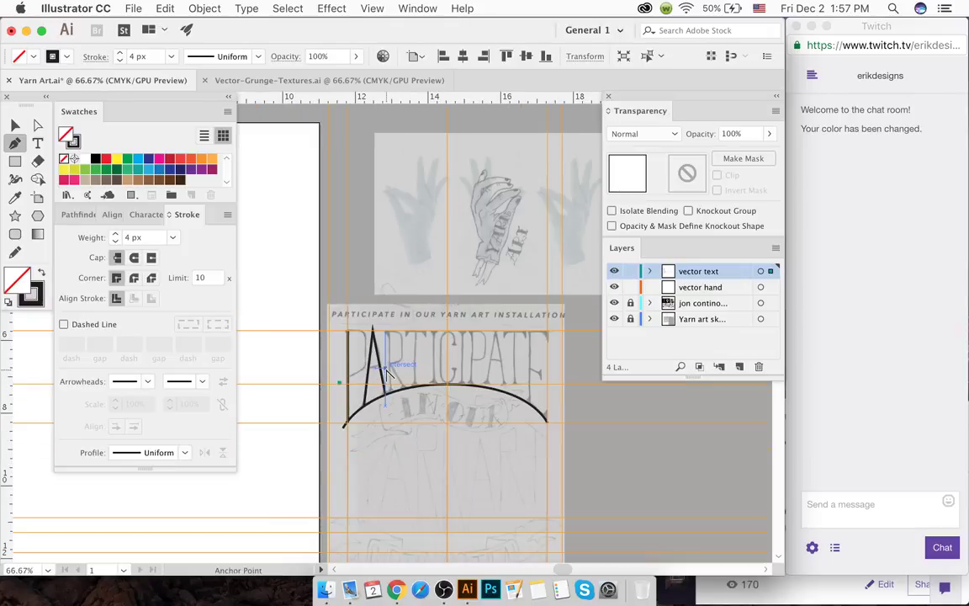
pyautogui.moveTo(448, 358); pyautogui.dragTo(532, 375)
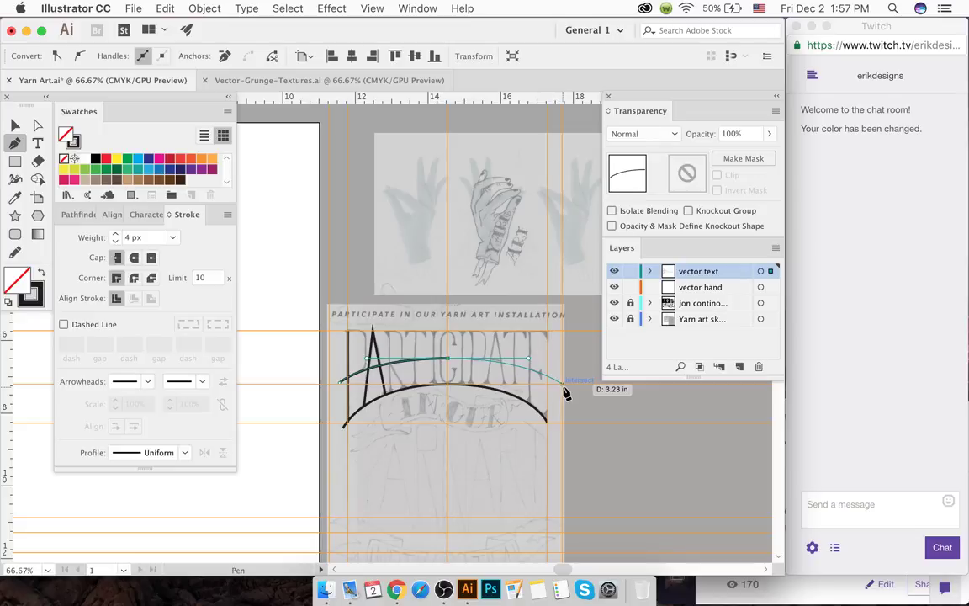
pyautogui.click(563, 385)
pyautogui.keyDown('super'); pyautogui.click(574, 368); pyautogui.keyUp('super')
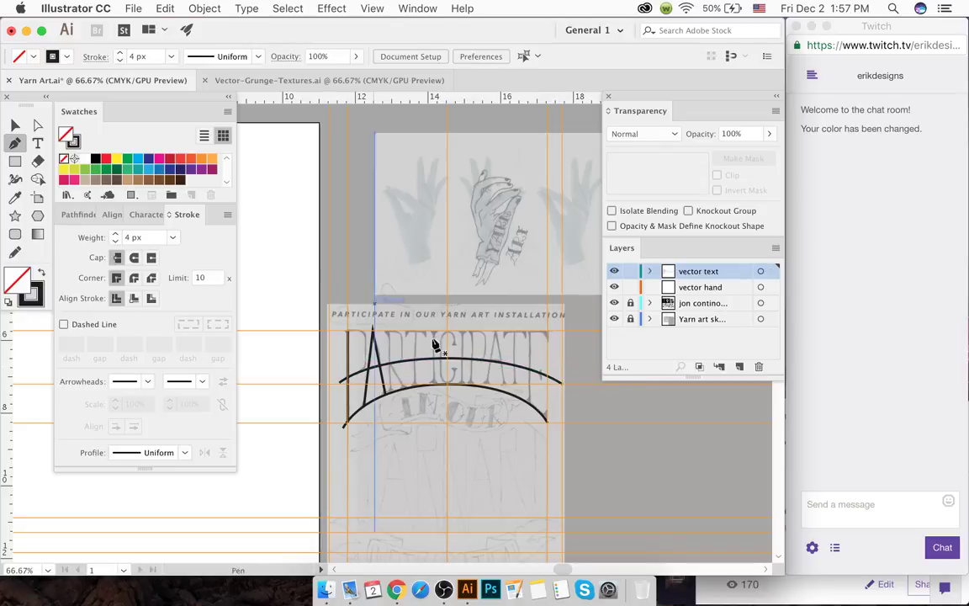
# - Trace the P's top bar about 0.62 in along the top guide and its side about 1.07 in down to the upper arch
pyautogui.click(347, 424)
pyautogui.click(347, 331)
pyautogui.scroll(3, 373, 356)
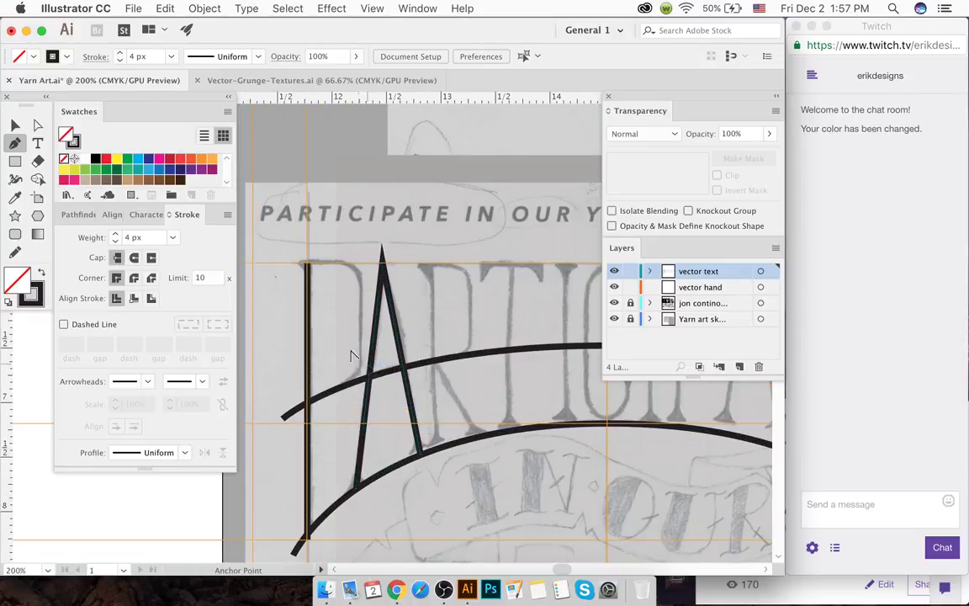
pyautogui.moveTo(304, 266); pyautogui.dragTo(363, 271)
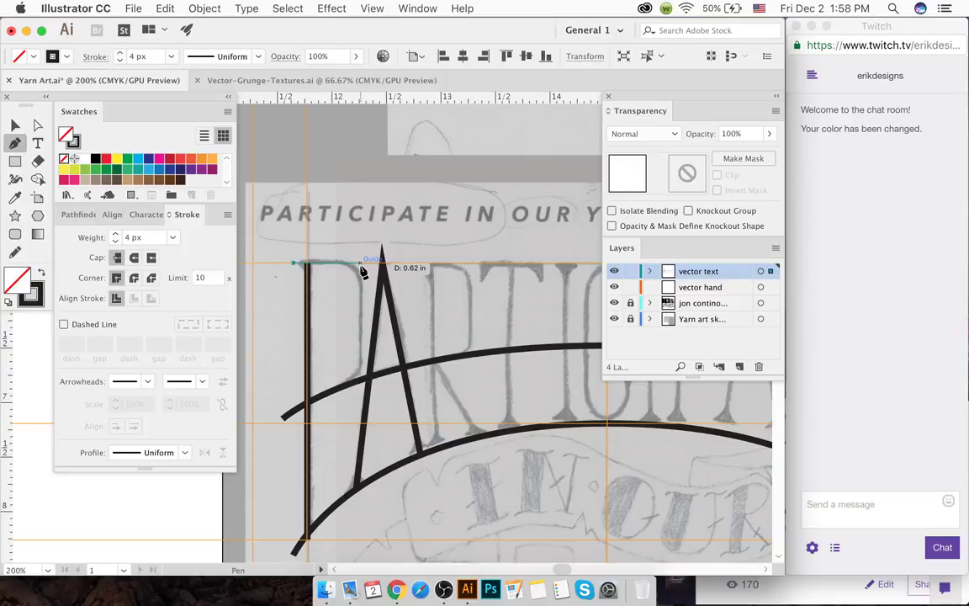
pyautogui.click(361, 265)
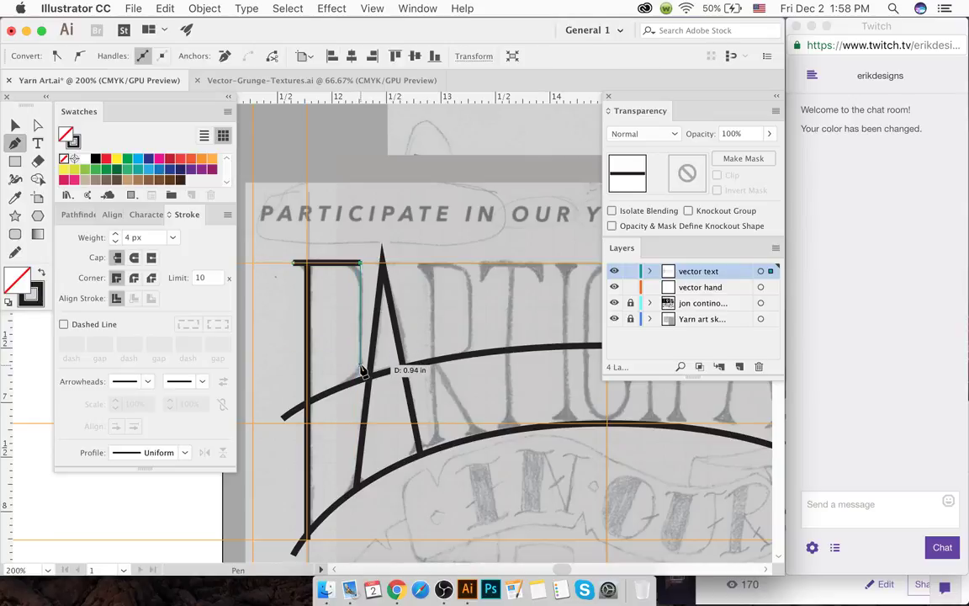
pyautogui.click(362, 368)
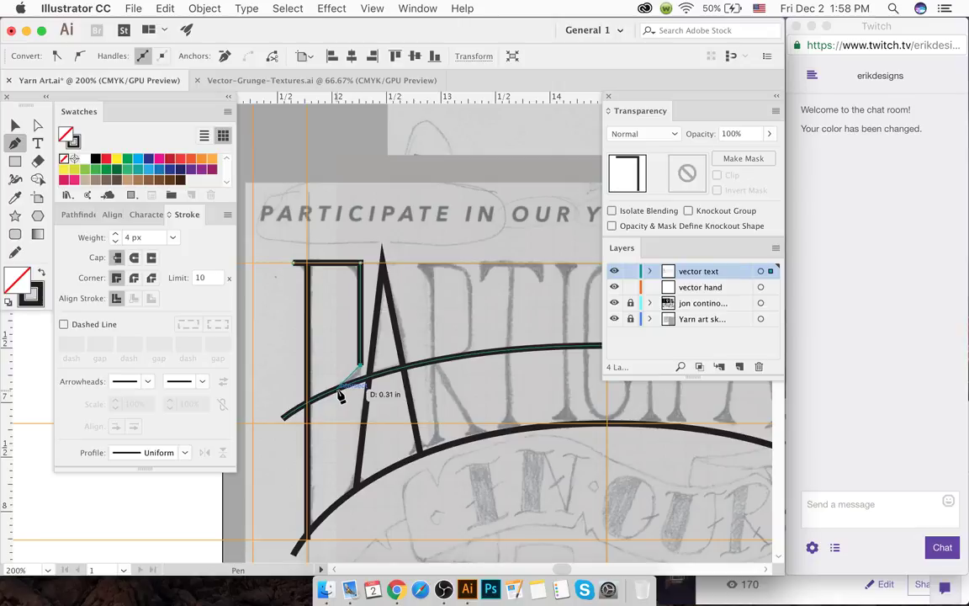
pyautogui.press('super+z')
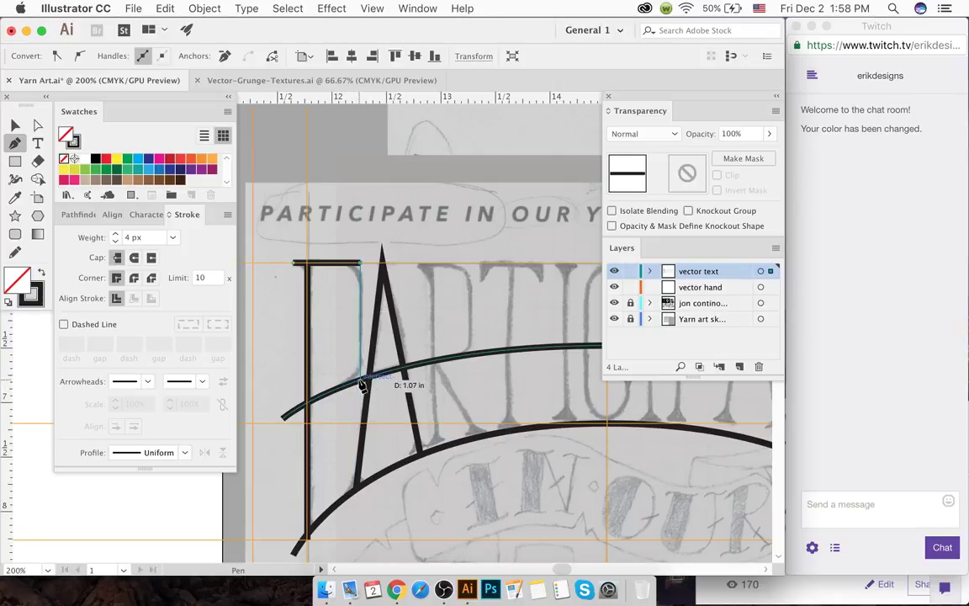
pyautogui.click(361, 381)
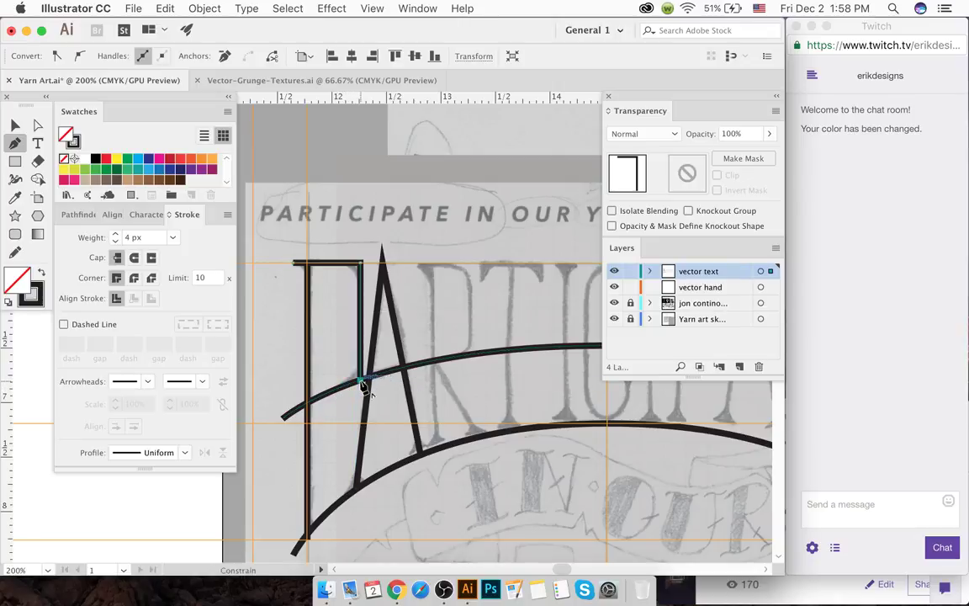
pyautogui.keyDown('super'); pyautogui.click(339, 363); pyautogui.keyUp('super')
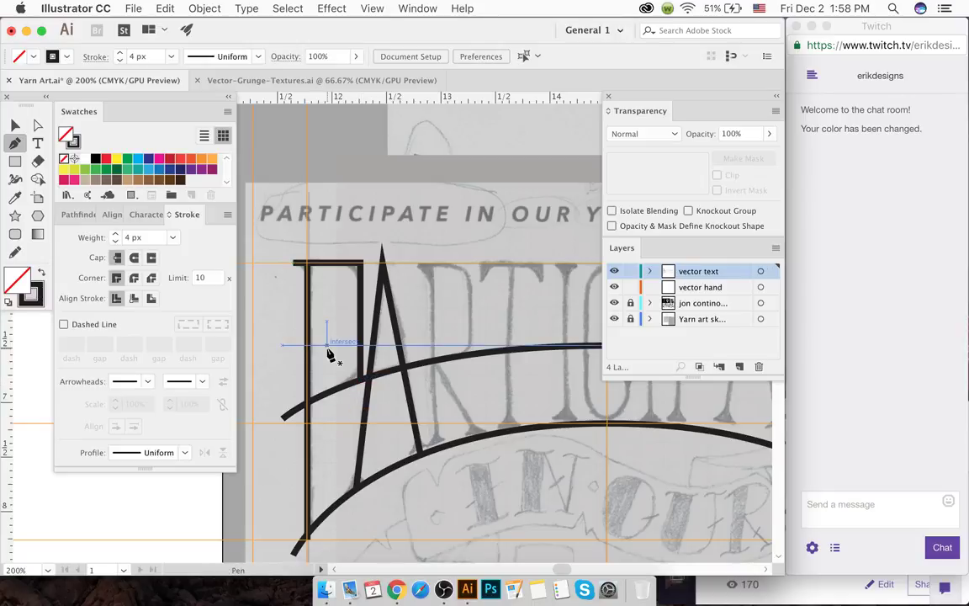
pyautogui.press('super')
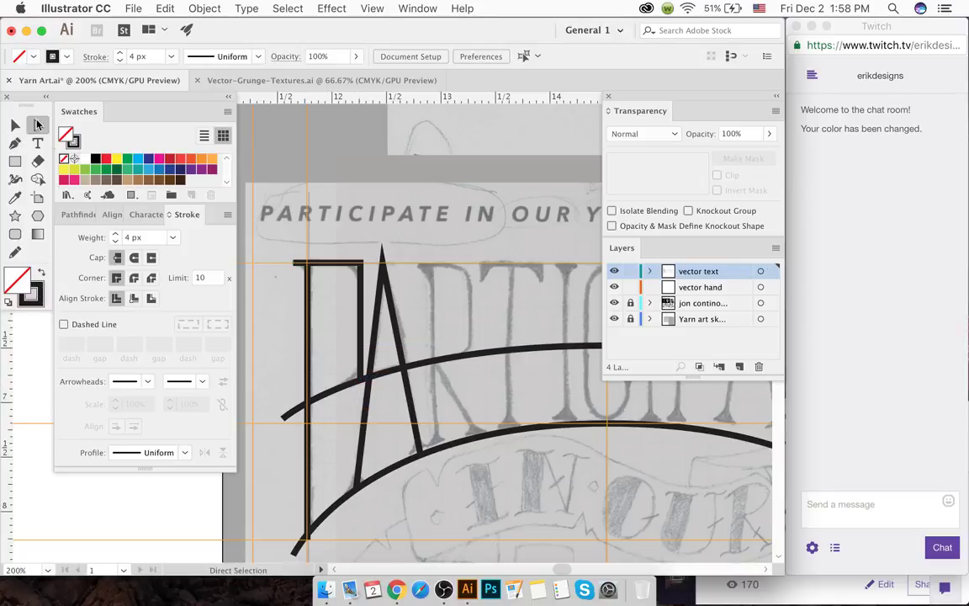
pyautogui.press('v')
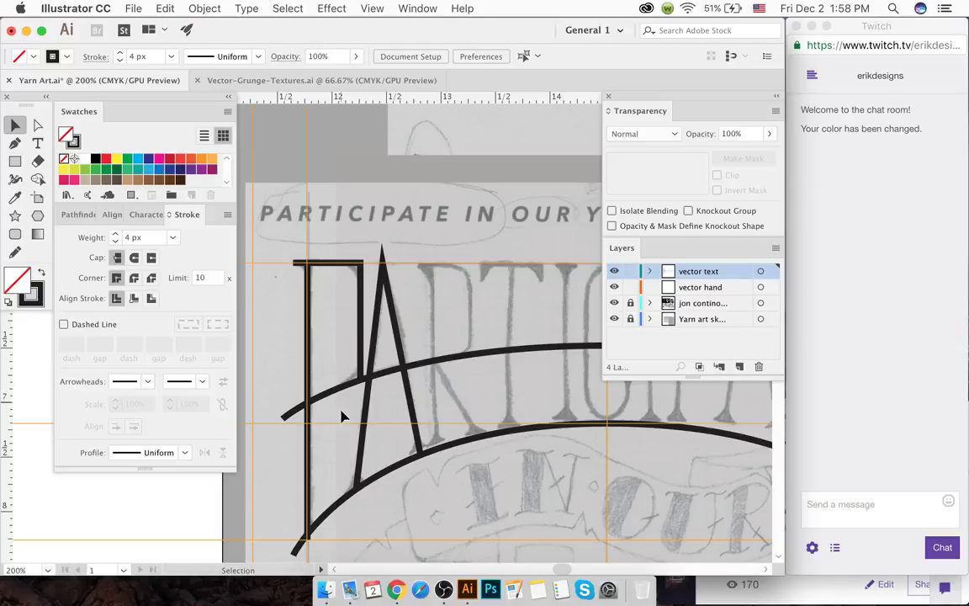
pyautogui.scroll(2, 345, 386)
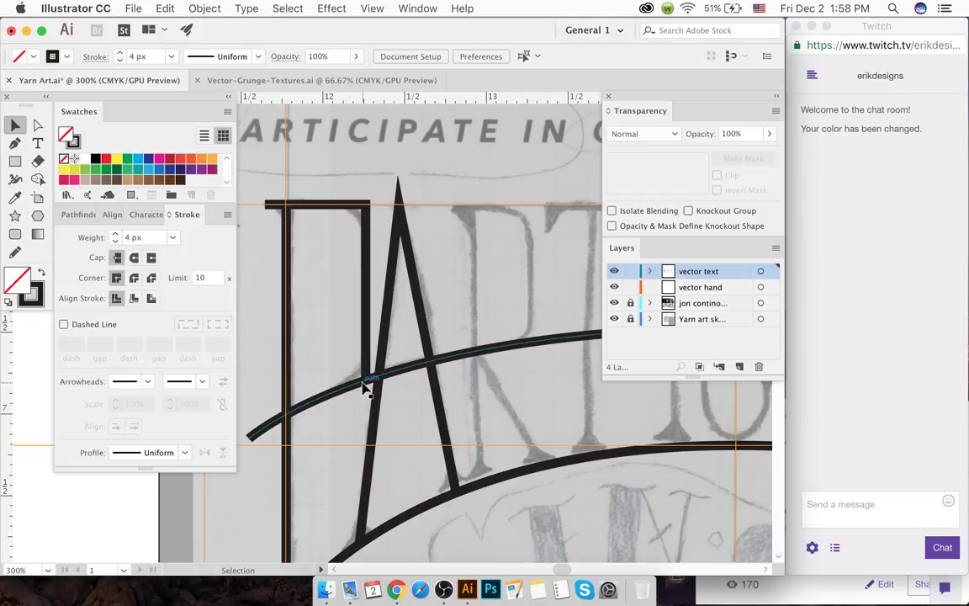
# - Extend the lower end of the P's side slightly below the upper arch
pyautogui.press('a')
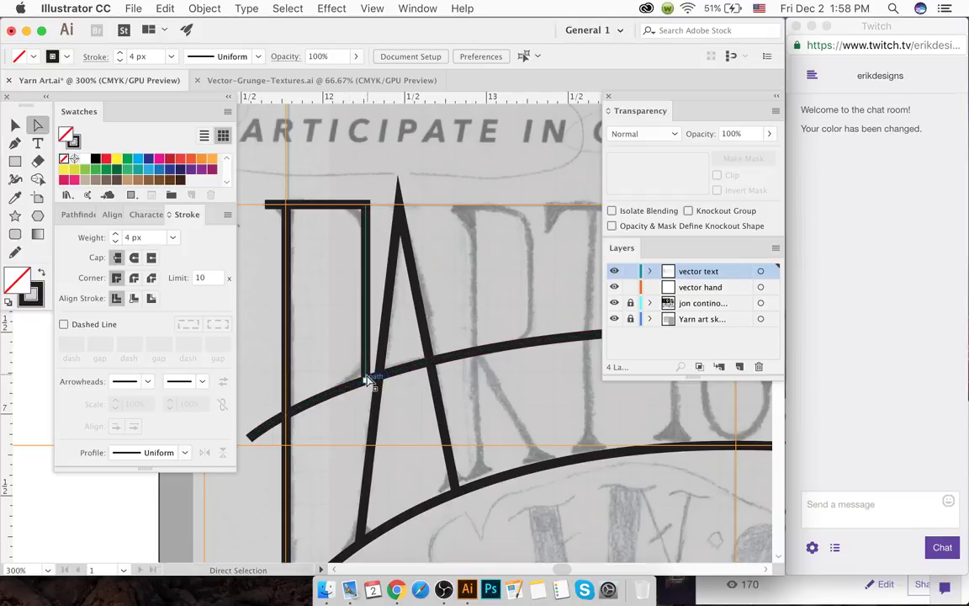
pyautogui.click(368, 384)
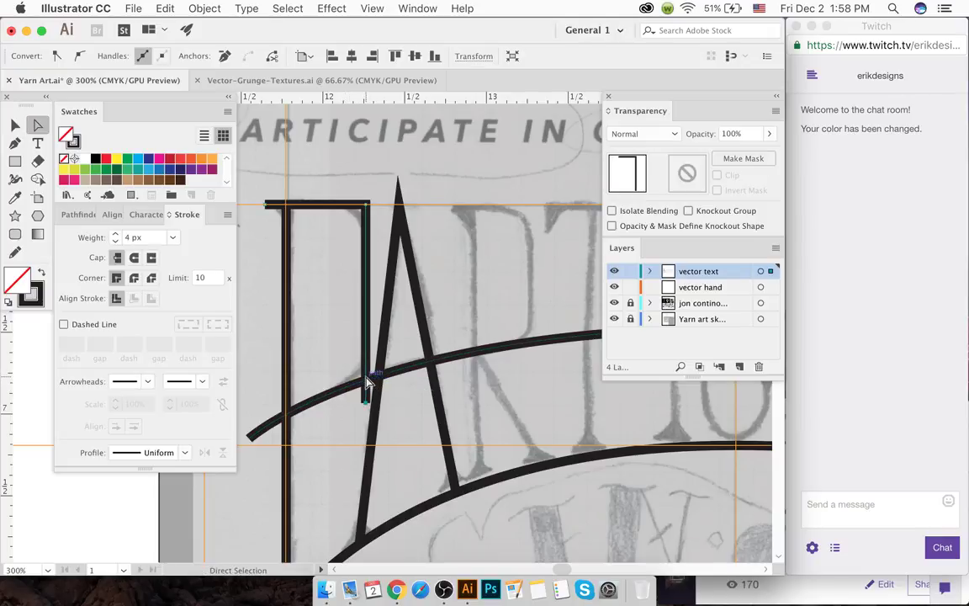
pyautogui.press('v')
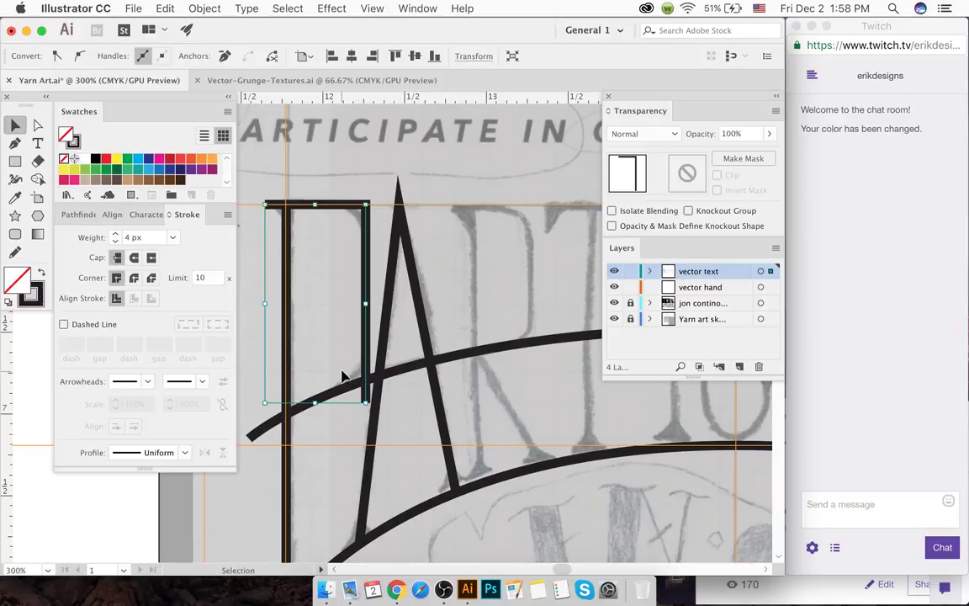
pyautogui.click(346, 378)
# - Use Shape Builder to trim the P's side overhang below the upper arch and remove the arch beyond the P's side
pyautogui.click(367, 367)
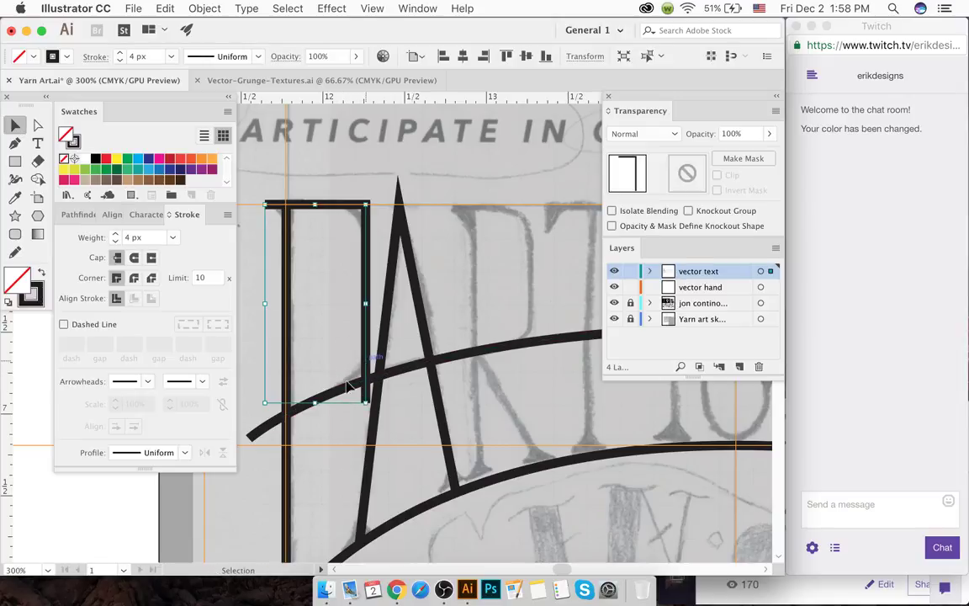
pyautogui.keyDown('shift'); pyautogui.click(340, 392); pyautogui.keyUp('shift')
pyautogui.hotkey('shift', 'm')
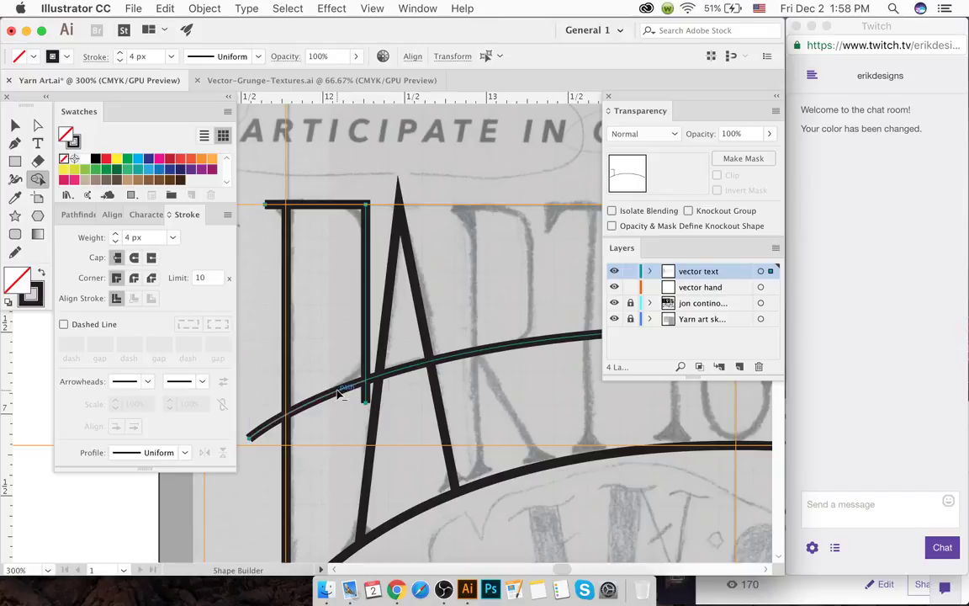
pyautogui.press('v')
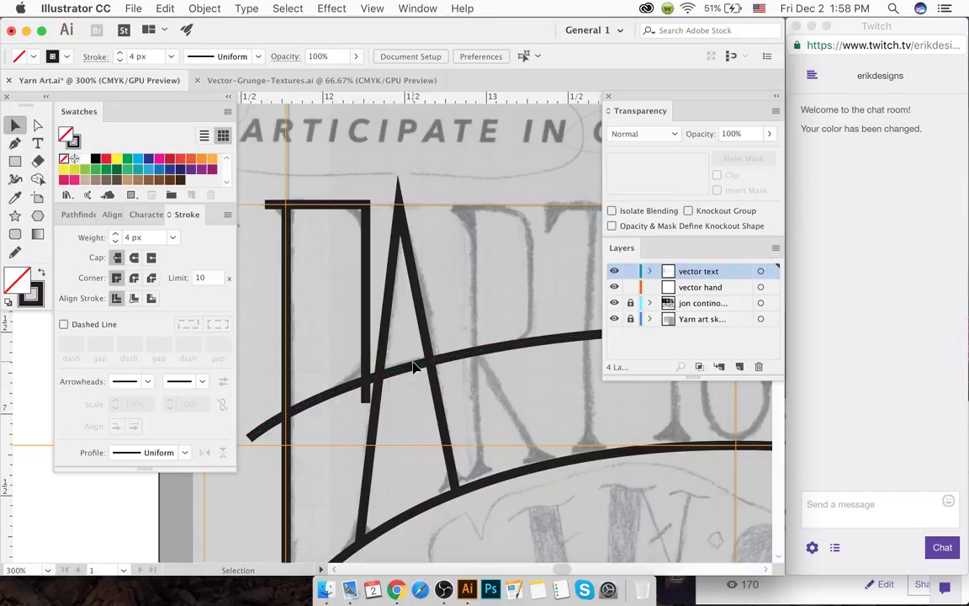
pyautogui.click(412, 370)
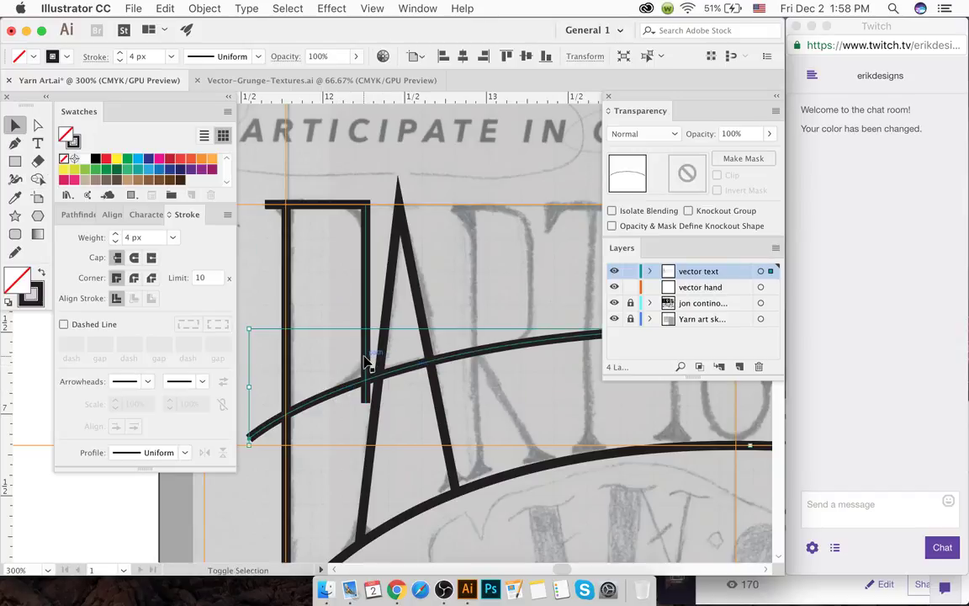
pyautogui.keyDown('shift'); pyautogui.click(365, 360); pyautogui.keyUp('shift')
pyautogui.hotkey('shift', 'm')
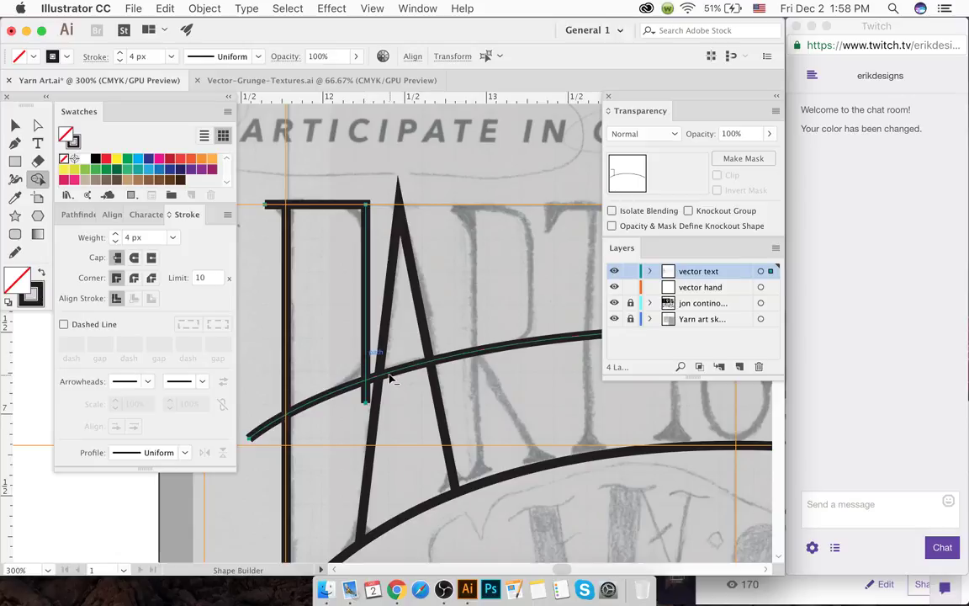
pyautogui.keyDown('alt'); pyautogui.click(391, 378); pyautogui.keyUp('alt')
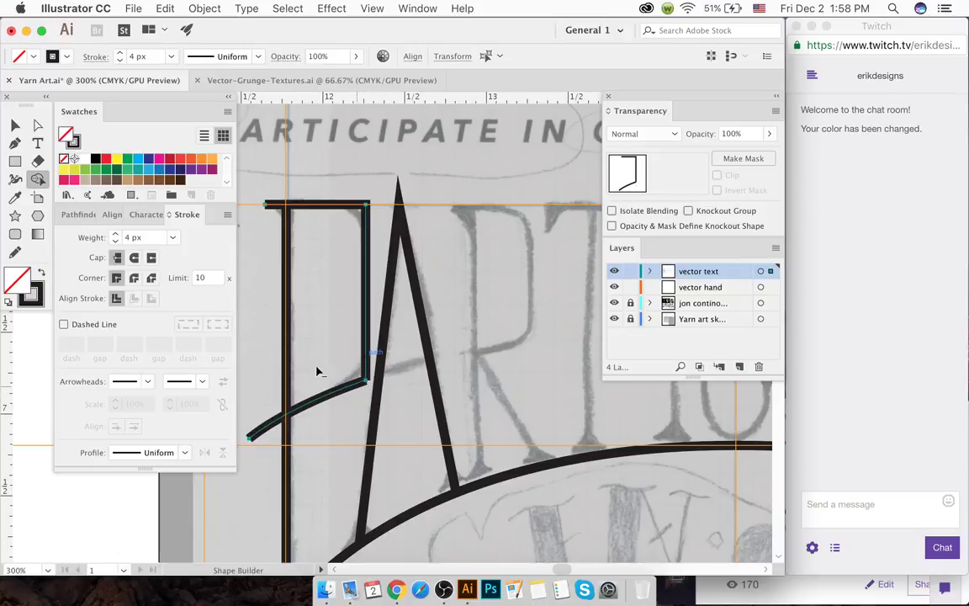
pyautogui.press('v')
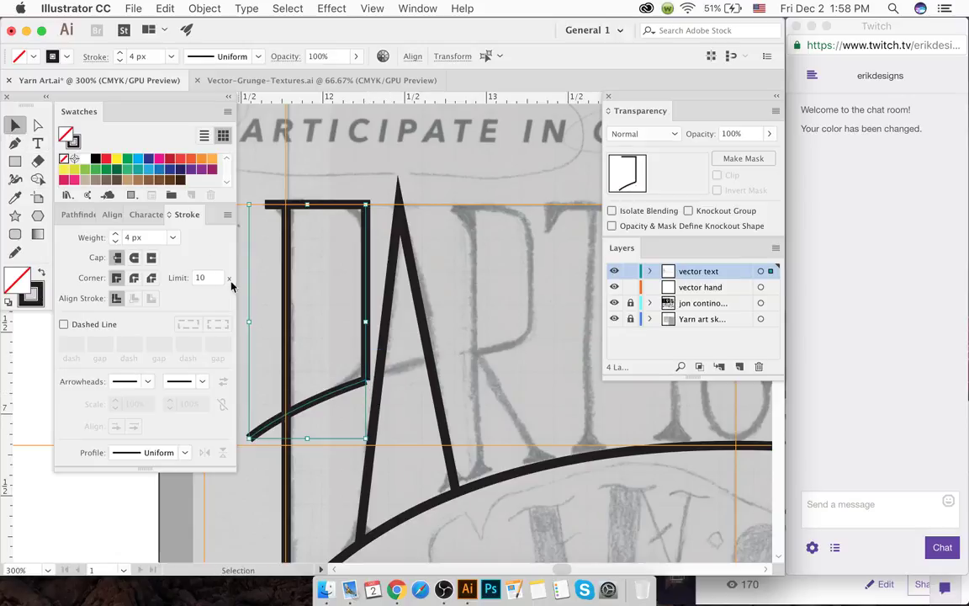
pyautogui.click(312, 355)
# - Join the P's side to the remaining arch segment at their shared lower corner
pyautogui.press('a')
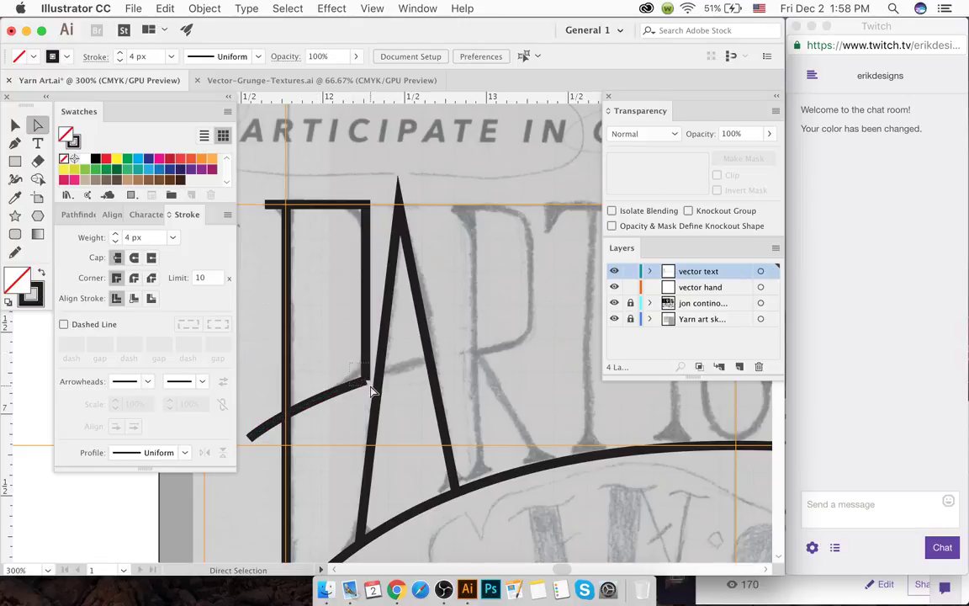
pyautogui.moveTo(371, 389); pyautogui.dragTo(371, 389)
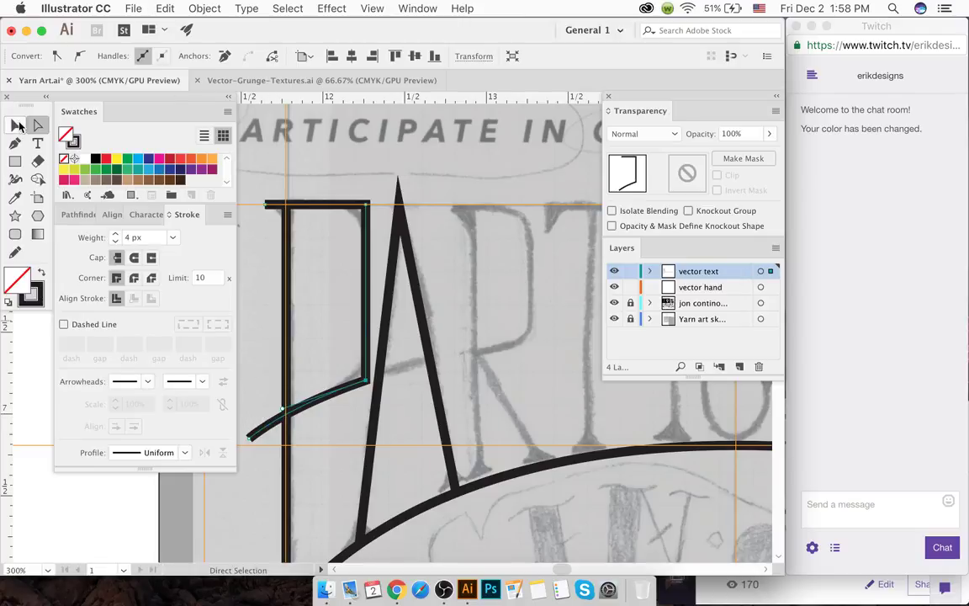
pyautogui.click(14, 125)
pyautogui.click(316, 293)
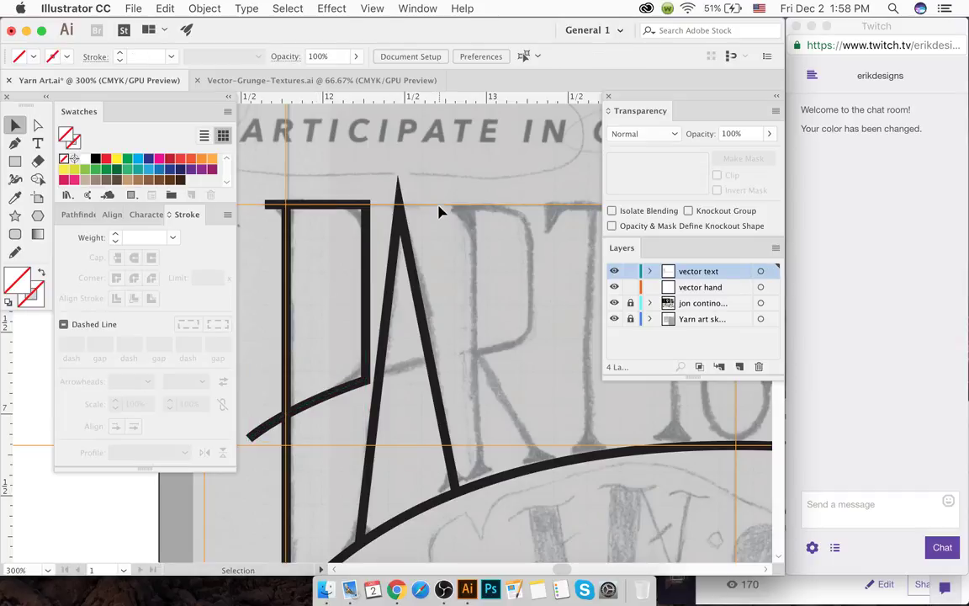
# - Switch to Chrome, look through the Twitch channel page, close its window and return to the Illustrator artwork
pyautogui.rightClick(439, 206)
pyautogui.click(486, 336)
pyautogui.click(776, 595)
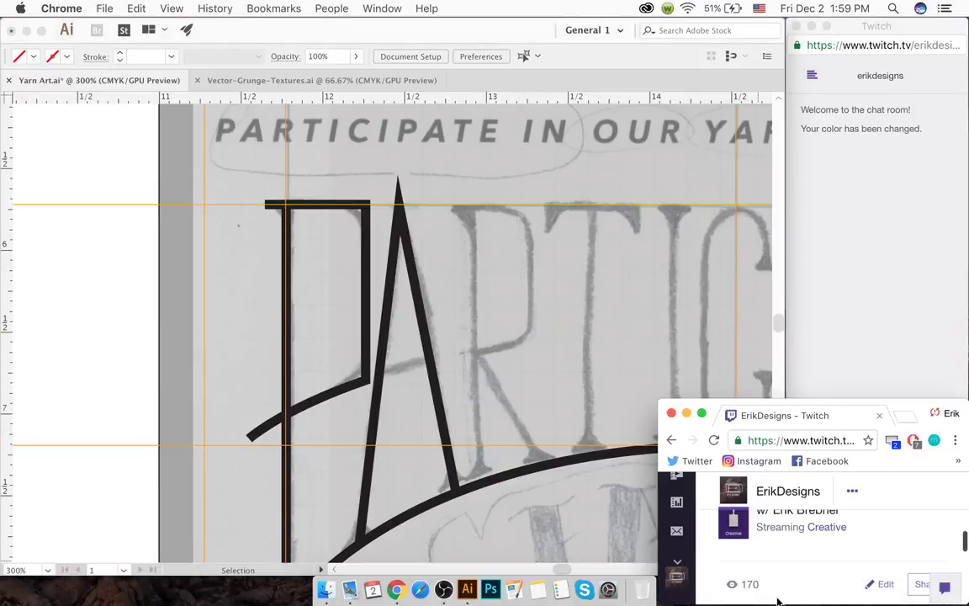
pyautogui.scroll(5, 966, 548)
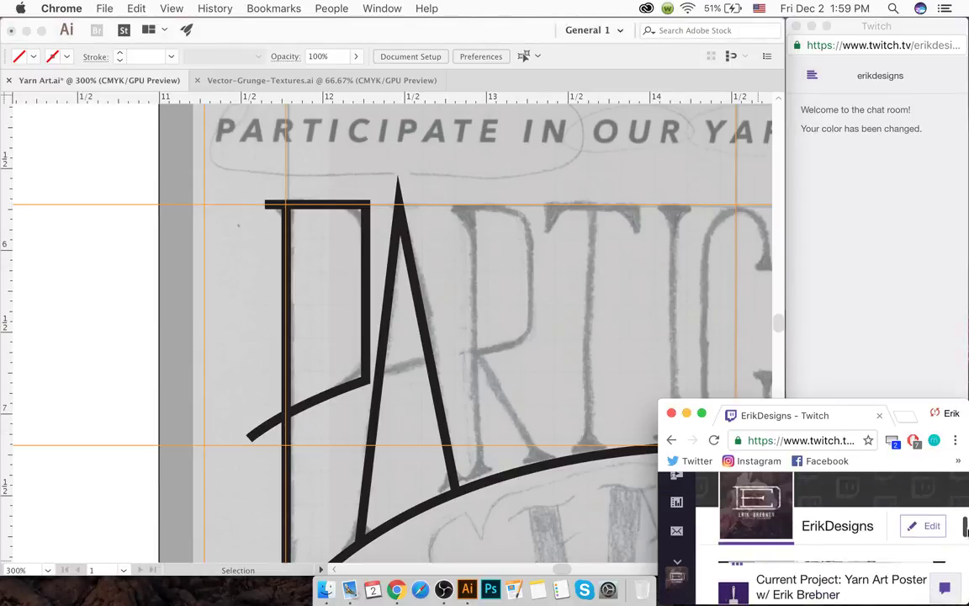
pyautogui.scroll(-5, 966, 542)
pyautogui.scroll(-2, 965, 543)
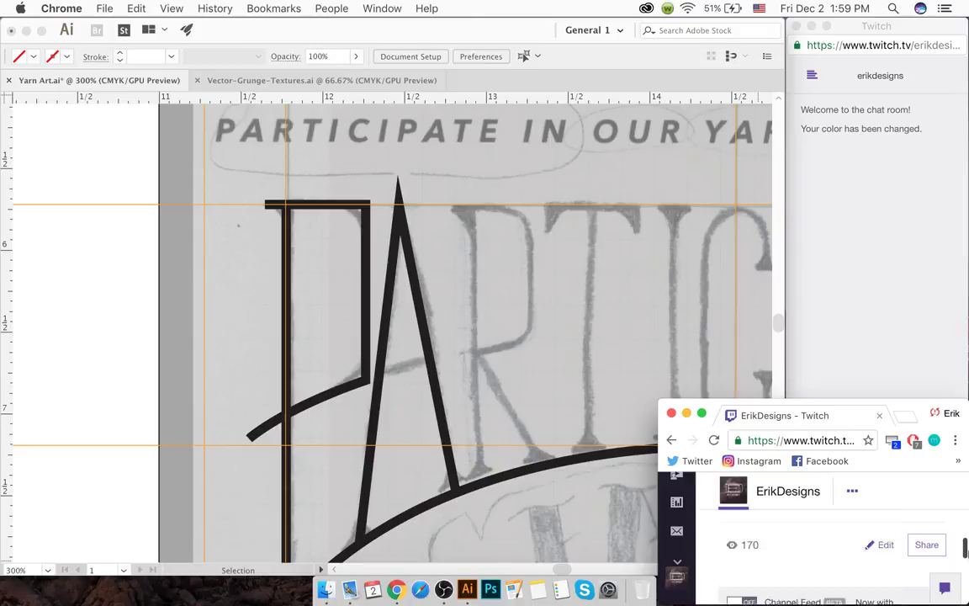
pyautogui.click(672, 412)
pyautogui.click(729, 355)
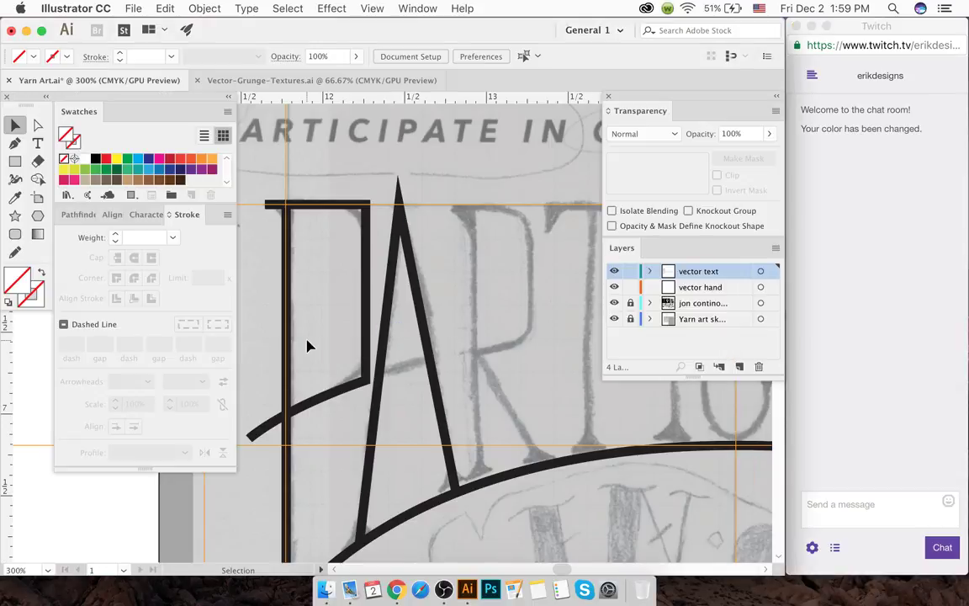
# - Use Shape Builder to trim the stub of the P's bowl that sticks out beyond its stem
pyautogui.click(274, 422)
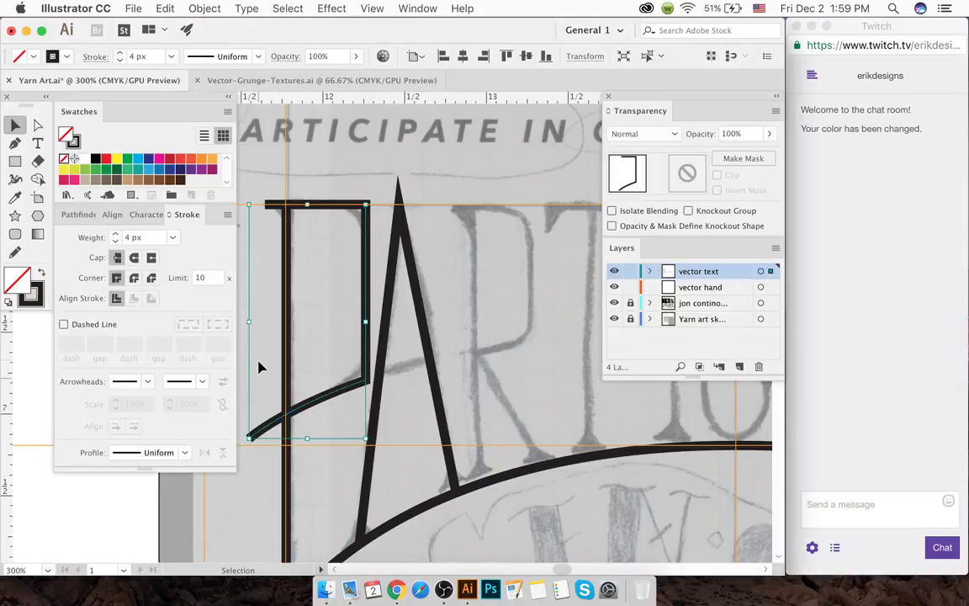
pyautogui.hotkey('shift', 'm')
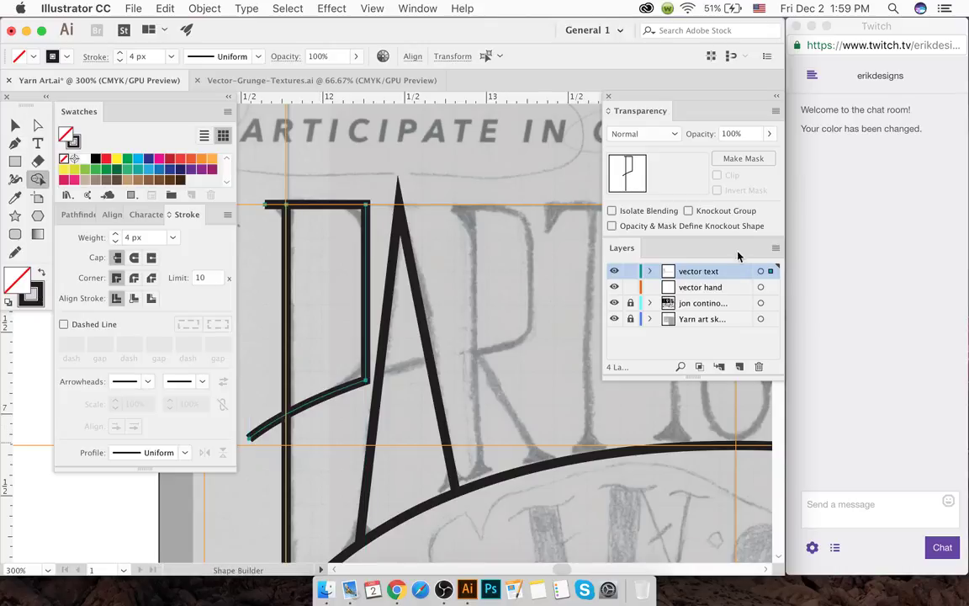
pyautogui.keyDown('alt'); pyautogui.click(267, 426); pyautogui.keyUp('alt')
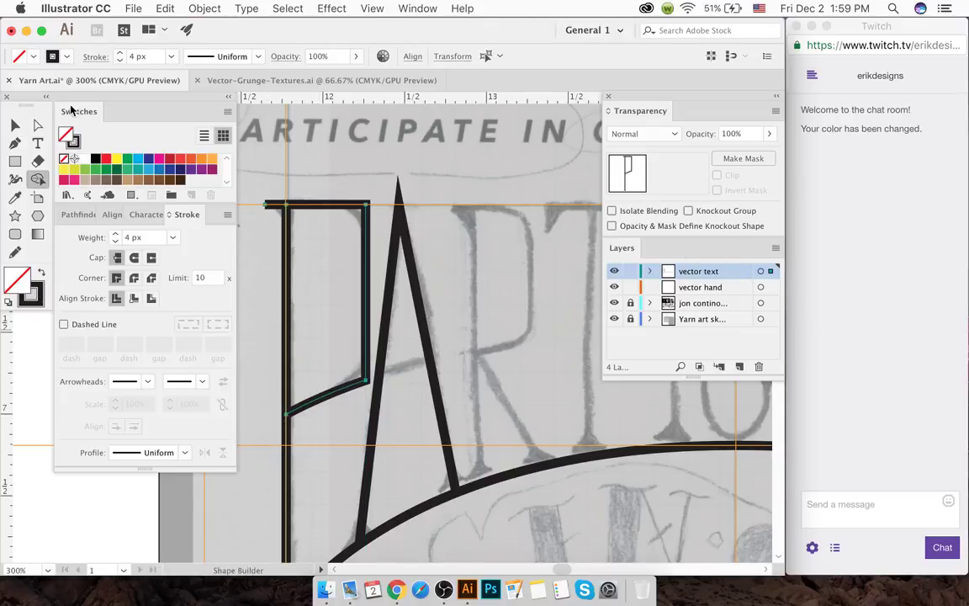
pyautogui.press('v')
pyautogui.click(269, 280)
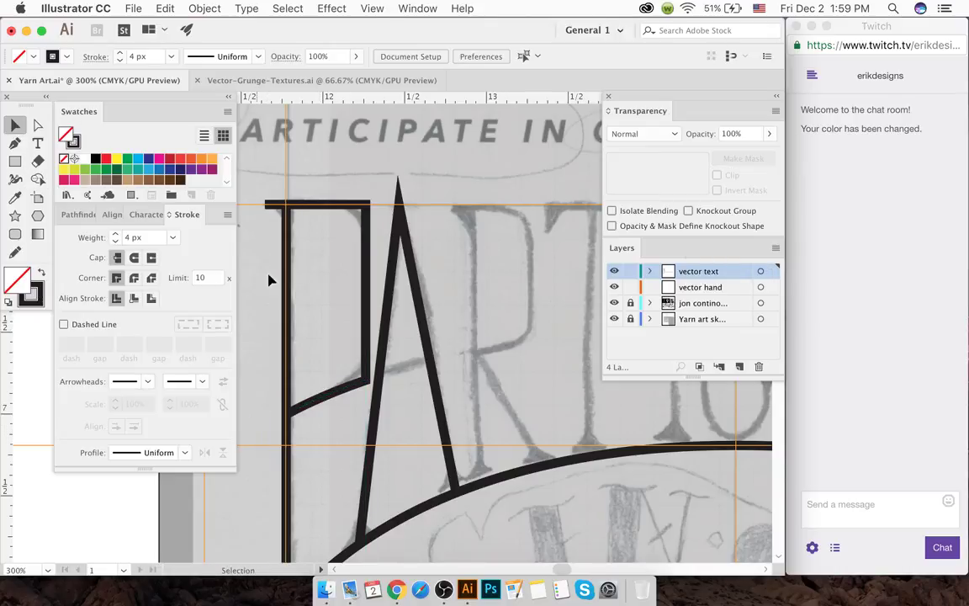
# - Round the upper and lower outer corners of the P's bowl with a large radius
pyautogui.keyDown('super'); pyautogui.click(366, 382); pyautogui.keyUp('super')
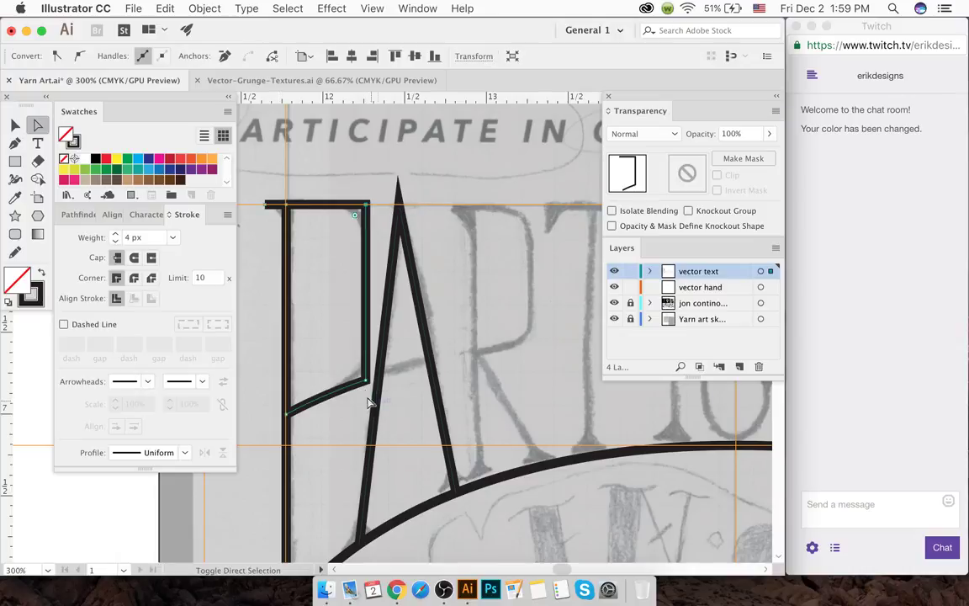
pyautogui.moveTo(367, 382); pyautogui.dragTo(322, 354)
pyautogui.click(329, 288)
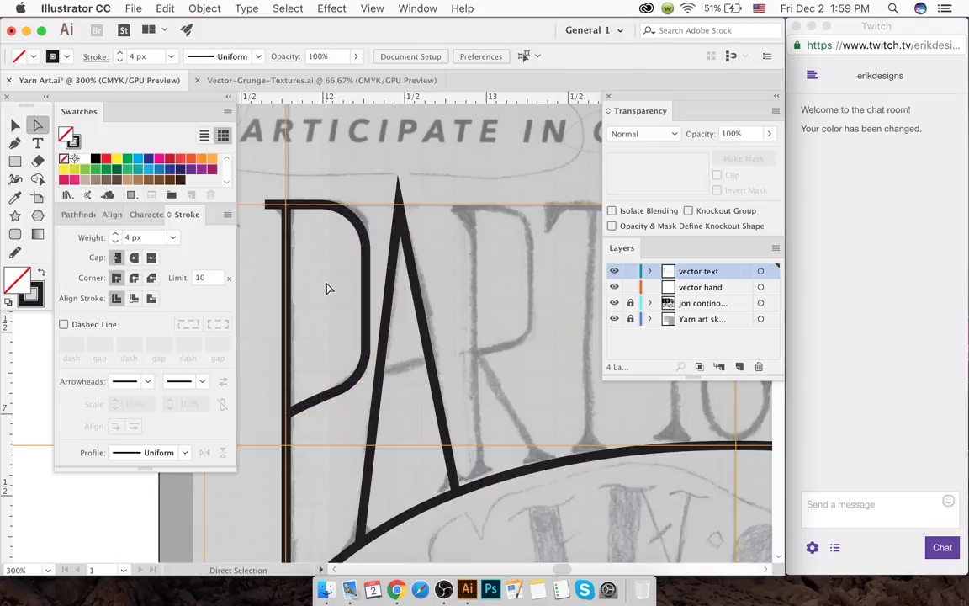
# - Paste the upper arch back in place and trim it with Shape Builder to form the A's crossbar between its legs
pyautogui.hscroll(3, 325, 294)
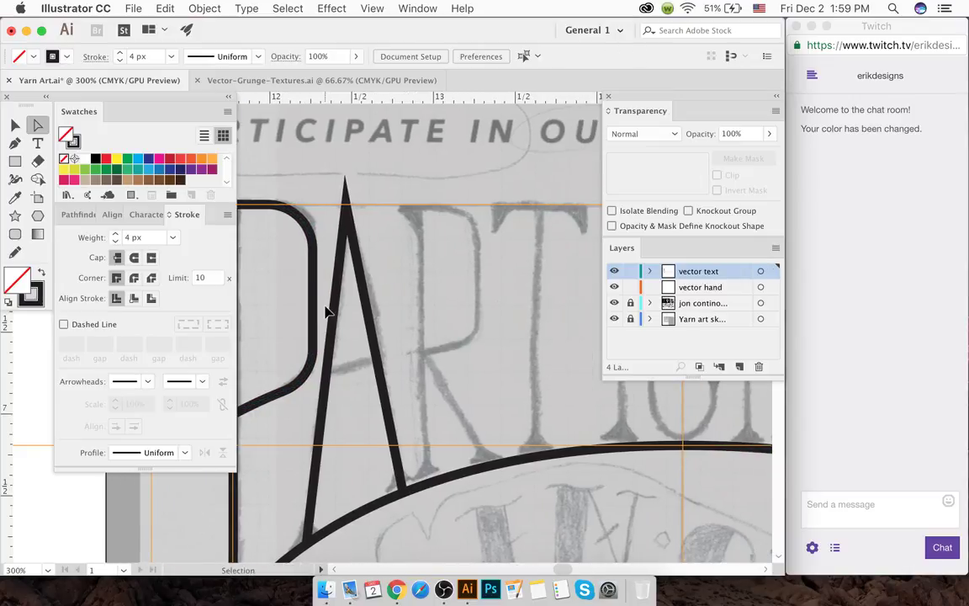
pyautogui.hotkey('ctrl', 'v')
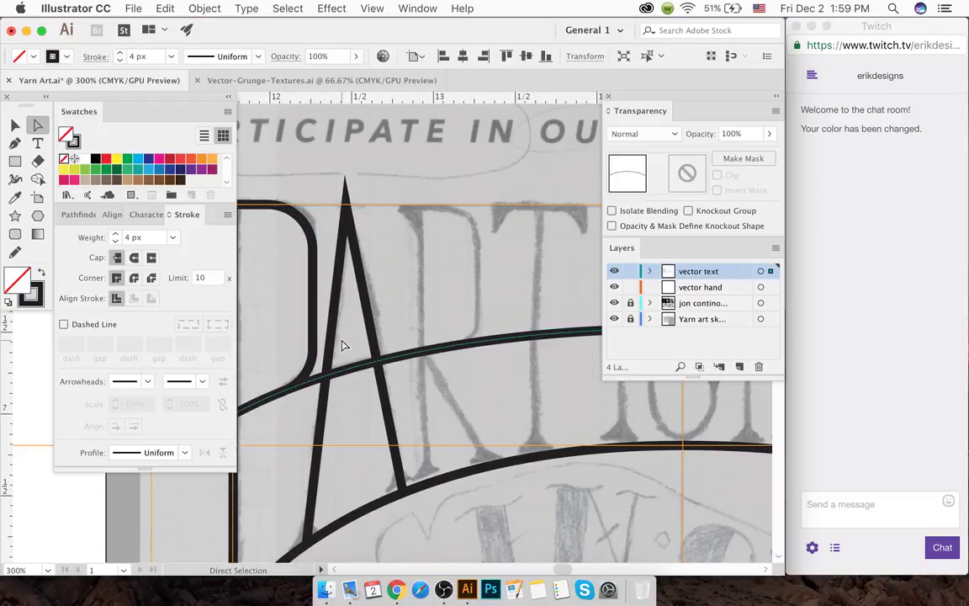
pyautogui.keyDown('shift'); pyautogui.click(333, 336); pyautogui.keyUp('shift')
pyautogui.hotkey('shift', 'm')
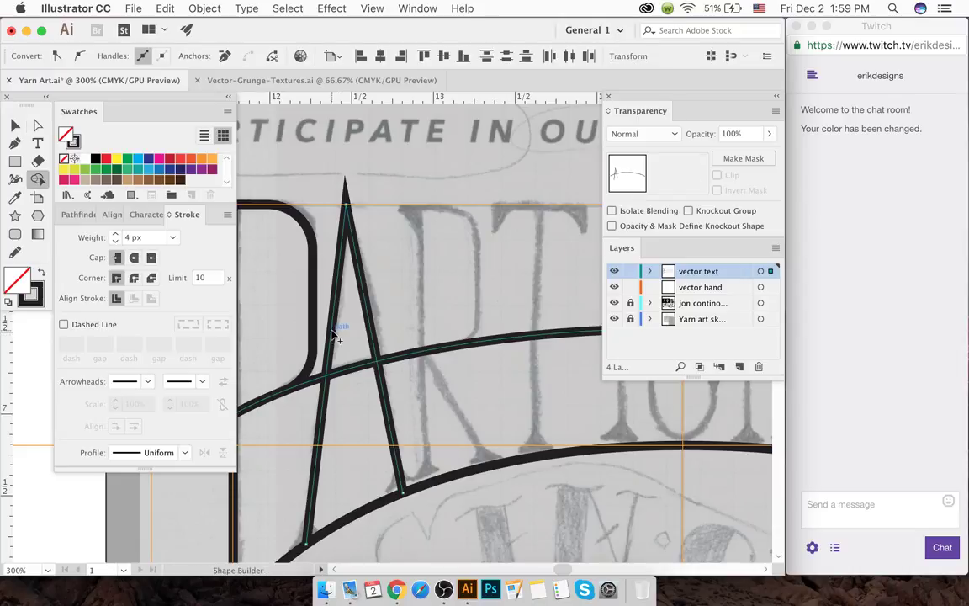
pyautogui.keyDown('alt'); pyautogui.click(404, 332); pyautogui.keyUp('alt')
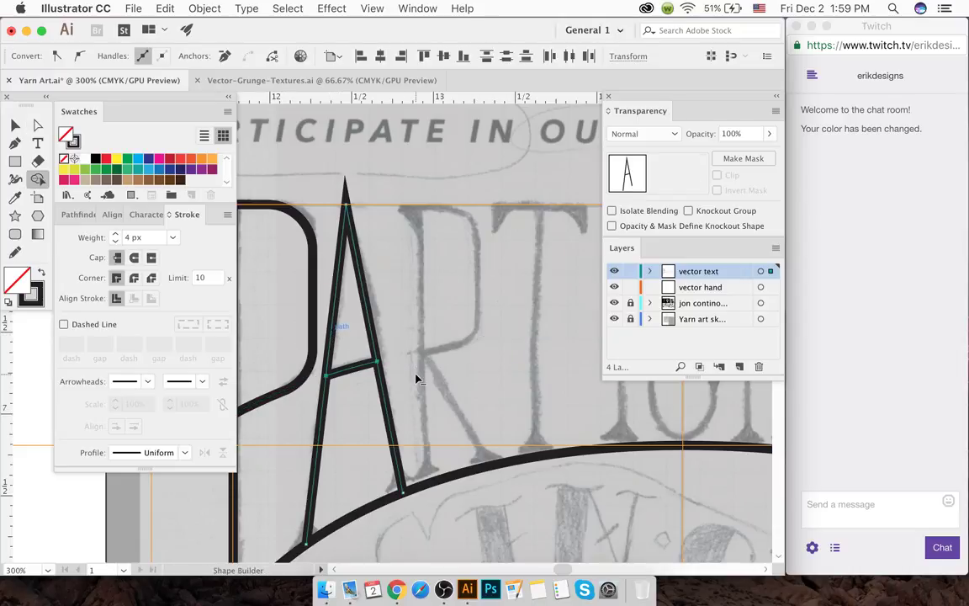
pyautogui.click(13, 127)
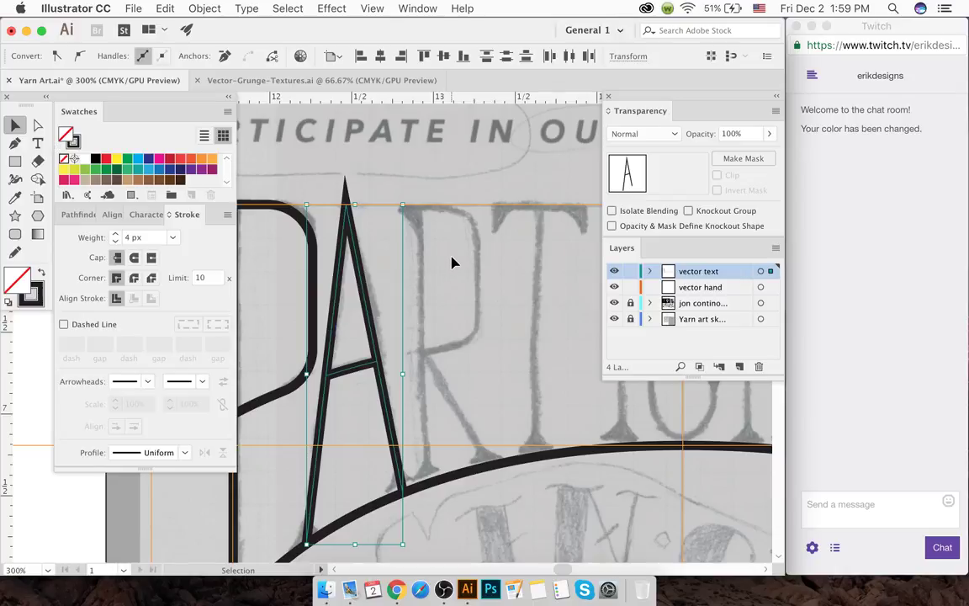
pyautogui.click(451, 264)
# - Give the P and A strokes round caps and round corner joins
pyautogui.scroll(-2, 366, 264)
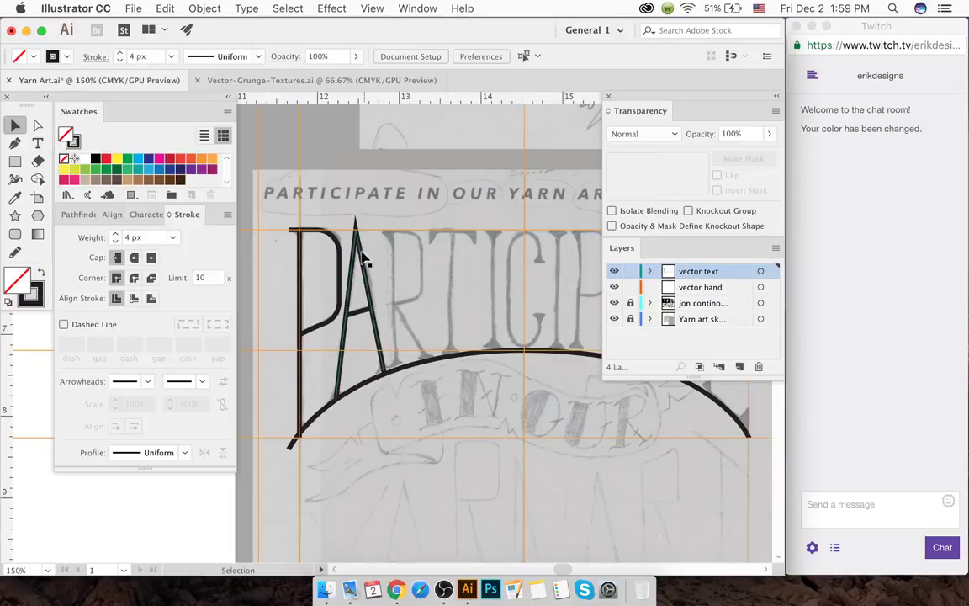
pyautogui.click(293, 266)
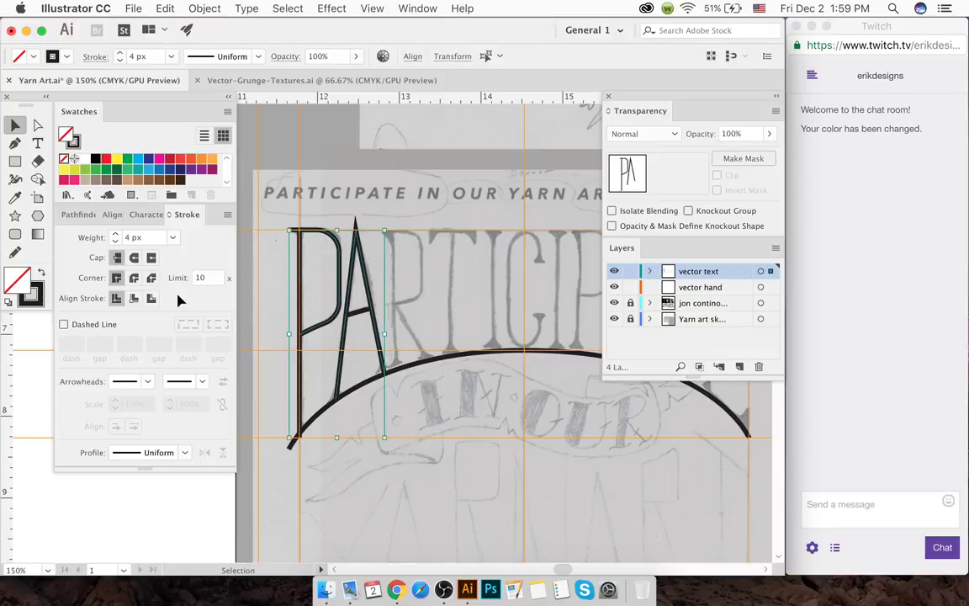
pyautogui.click(134, 259)
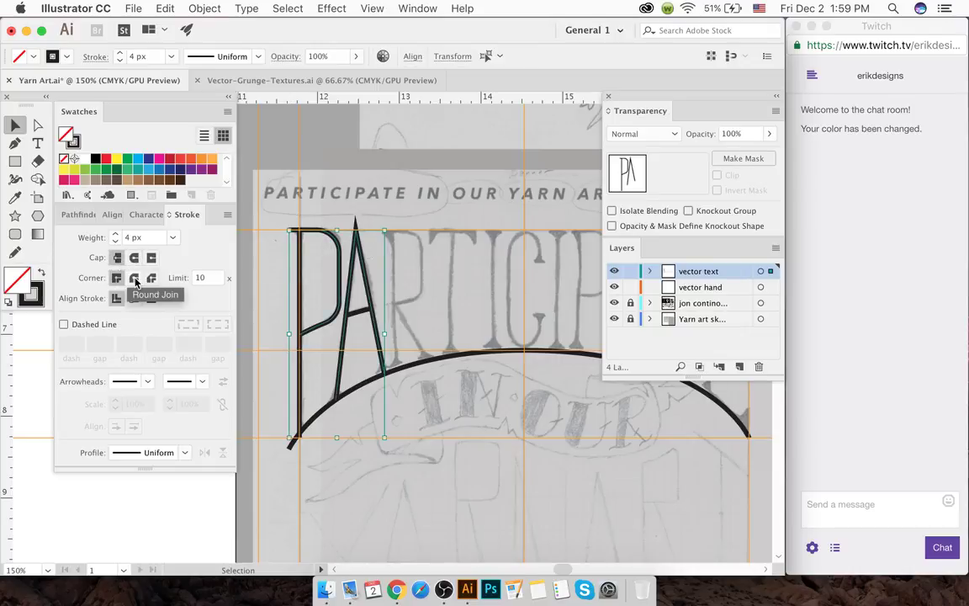
pyautogui.click(133, 278)
pyautogui.click(353, 199)
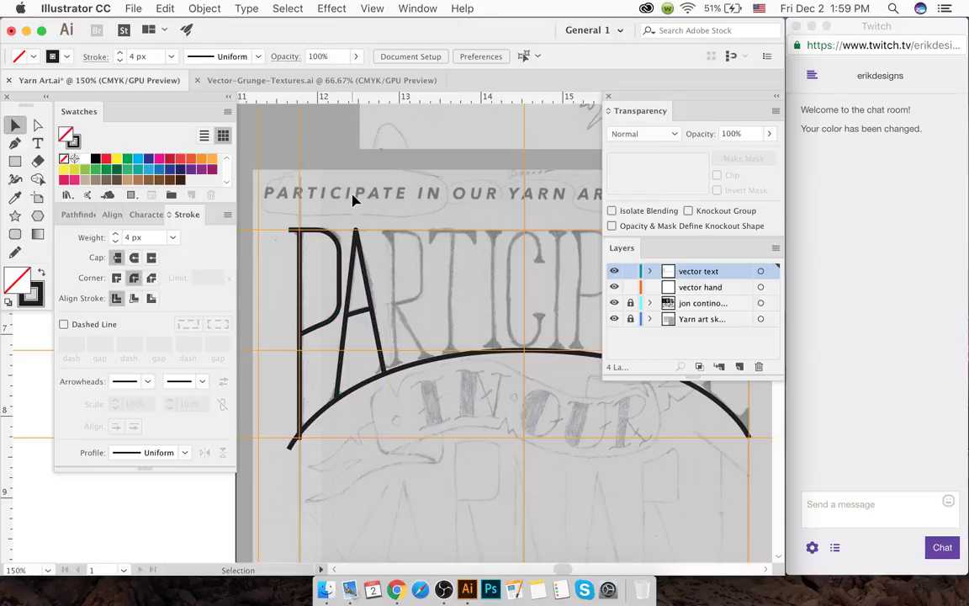
# - Move the lower arch's end anchor beside the P's stem to about X 11.67 in, Y 8.43 in
pyautogui.scroll(4, 305, 450)
pyautogui.click(297, 424)
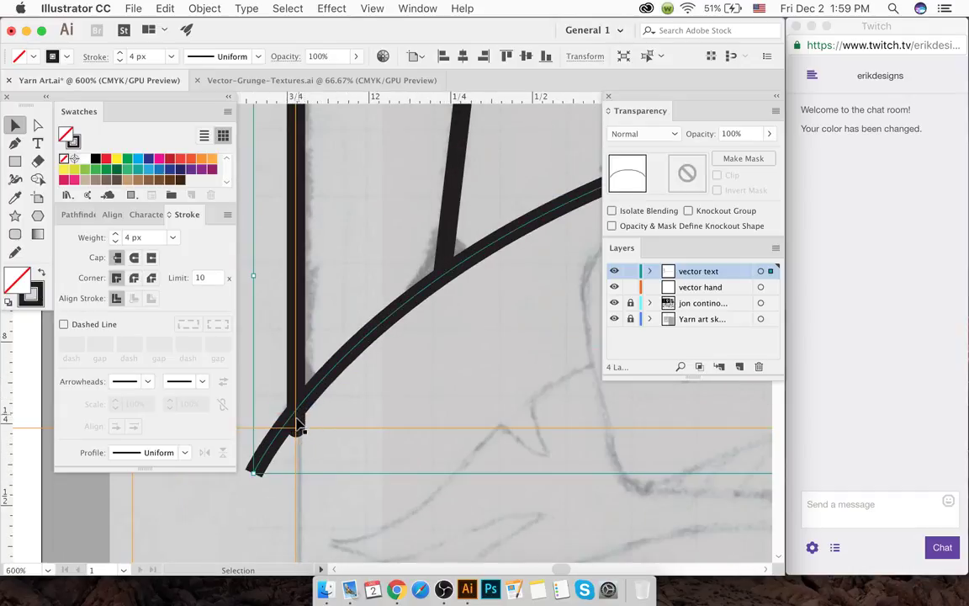
pyautogui.press('a')
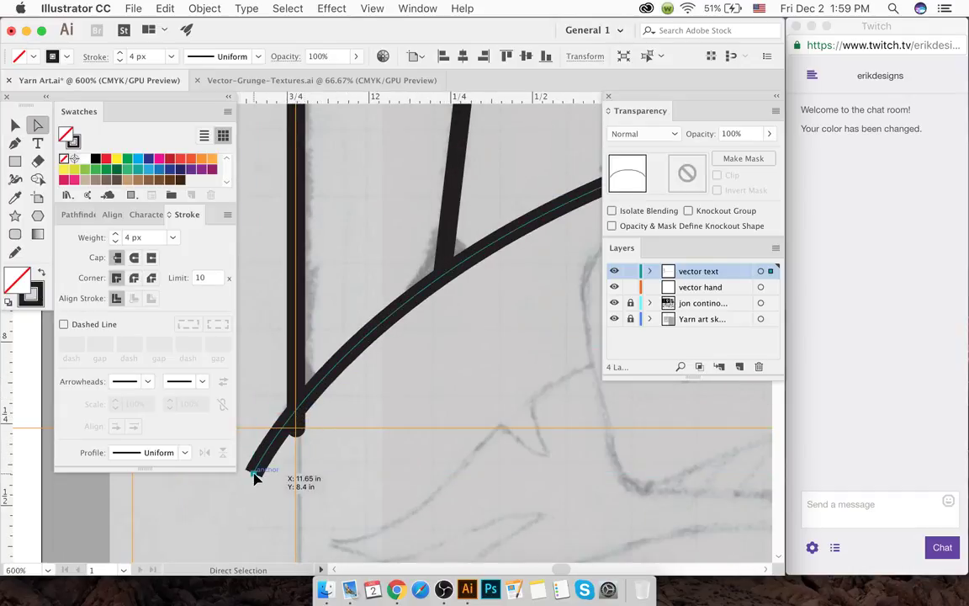
pyautogui.click(255, 477)
pyautogui.moveTo(256, 476); pyautogui.dragTo(262, 488)
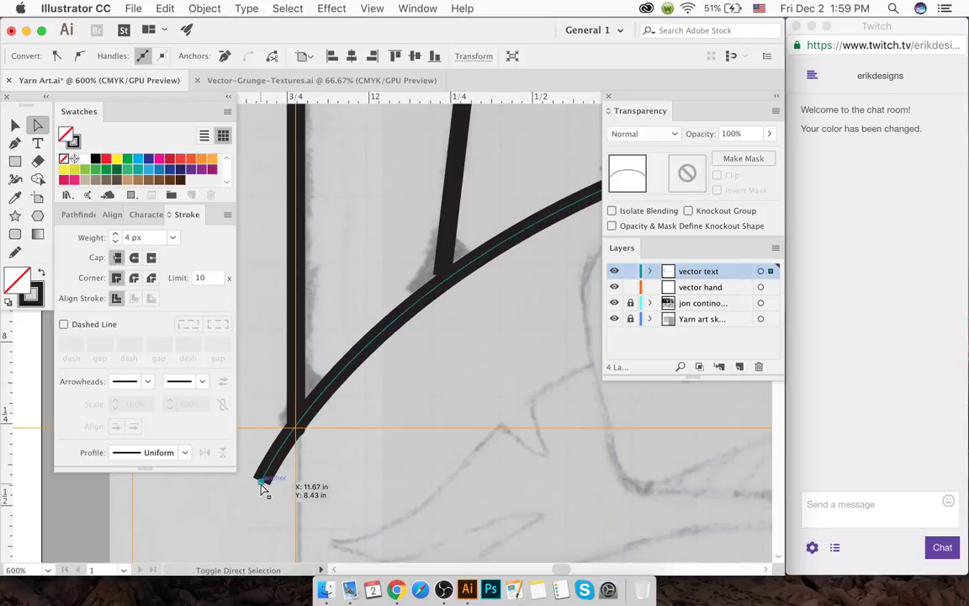
# - Raise the lower end of the P's stem so it meets the lower arch
pyautogui.click(350, 464)
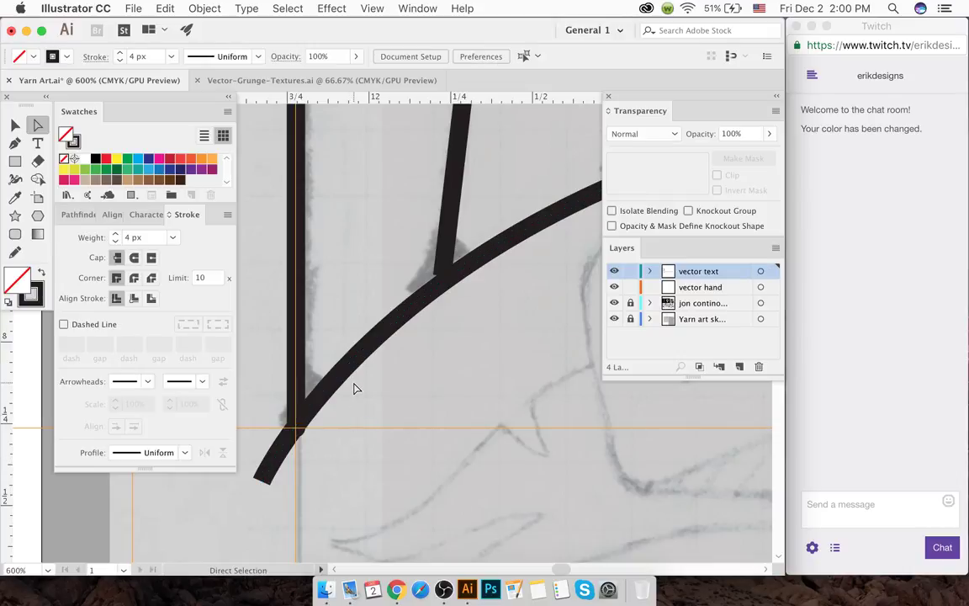
pyautogui.press('v')
pyautogui.hotkey('ctrl', 'a')
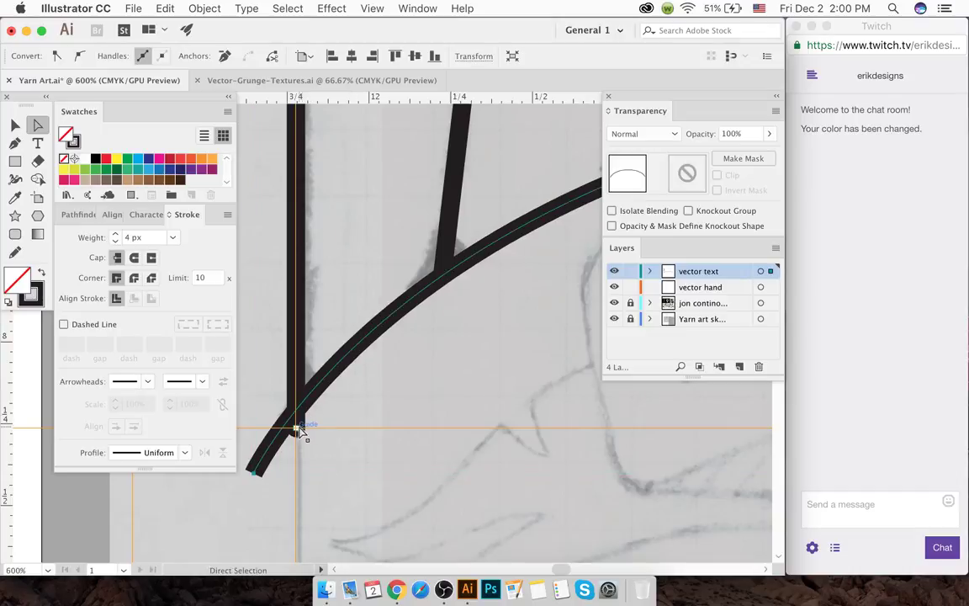
pyautogui.click(297, 431)
pyautogui.moveTo(297, 430); pyautogui.dragTo(296, 410)
pyautogui.click(370, 412)
pyautogui.scroll(-4, 370, 411)
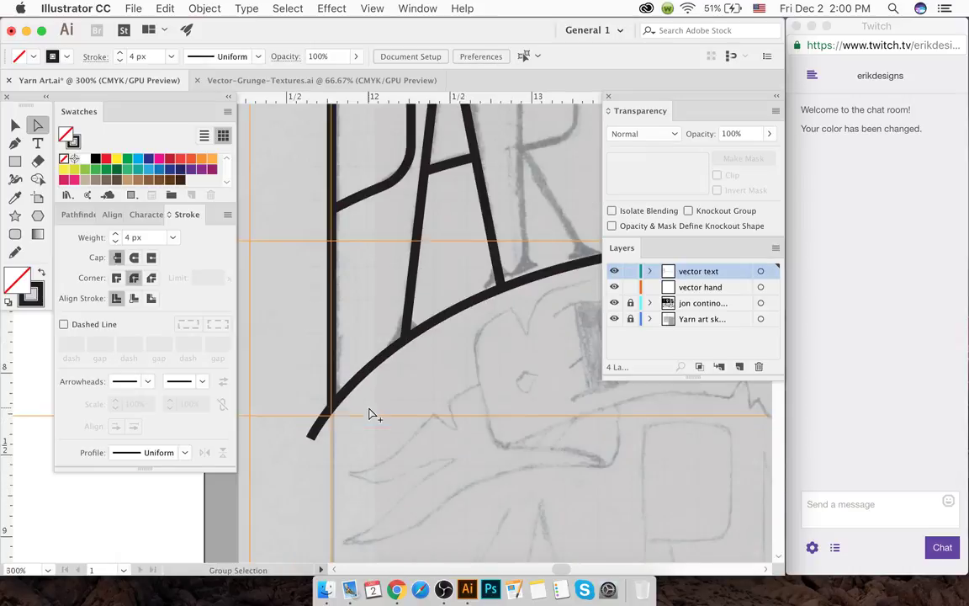
# - Draw the R's vertical stem with the Pen tool from the top guide down to the lower arch, along the sketched letter
pyautogui.hscroll(1, 367, 408)
pyautogui.hscroll(1, 368, 411)
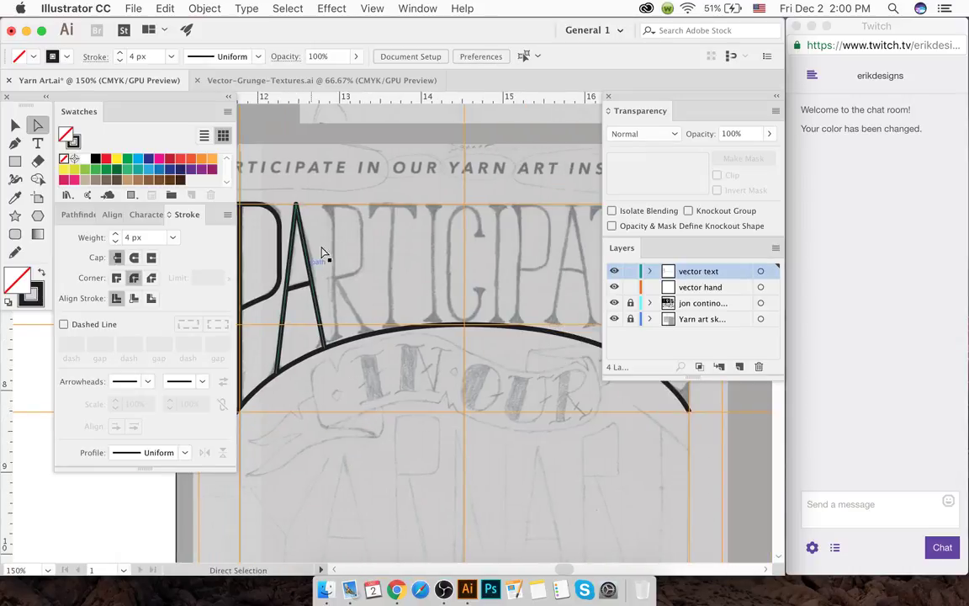
pyautogui.scroll(1, 335, 225)
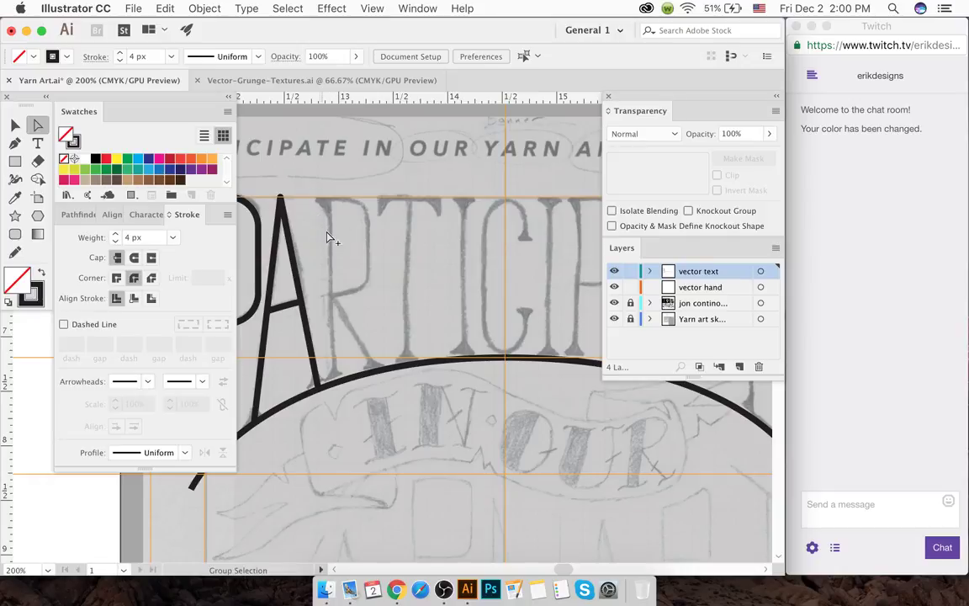
pyautogui.scroll(1, 329, 238)
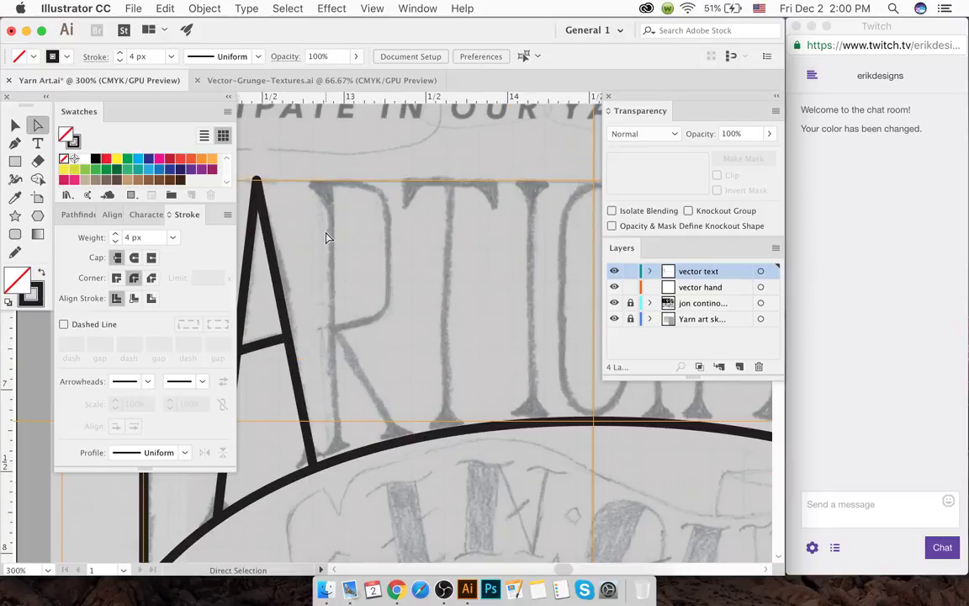
pyautogui.press('p')
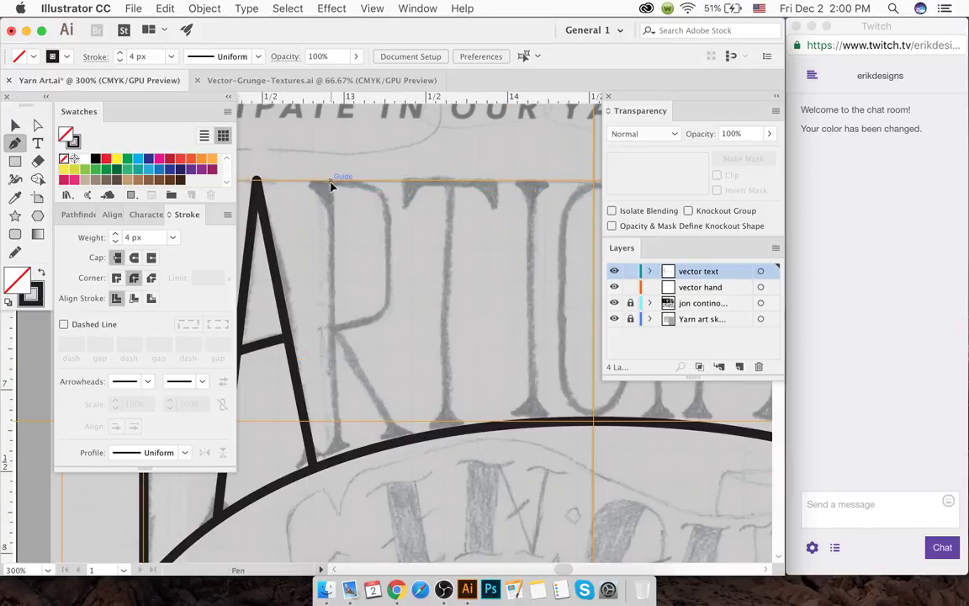
pyautogui.click(331, 181)
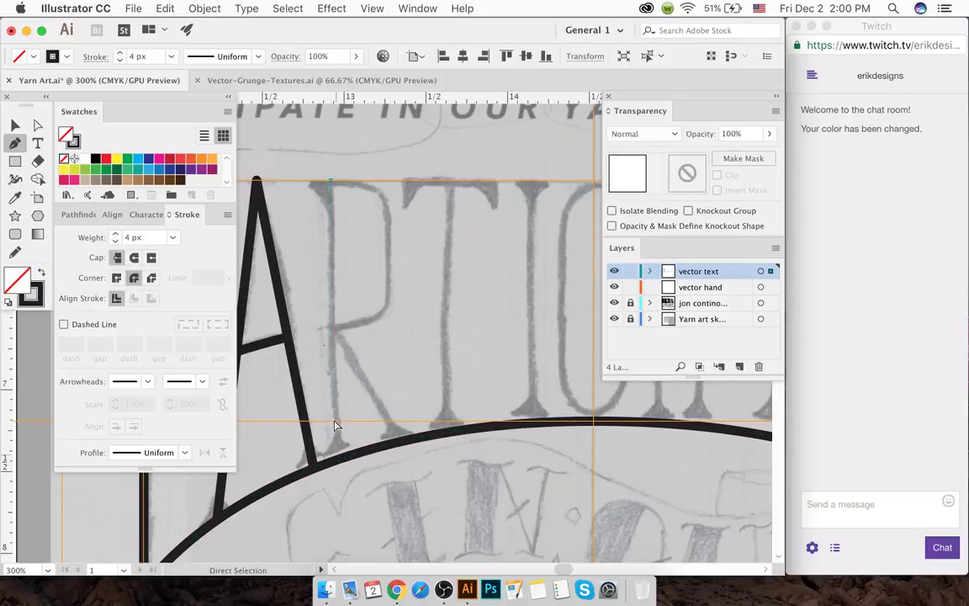
pyautogui.keyDown('super'); pyautogui.click(335, 425); pyautogui.keyUp('super')
pyautogui.moveTo(336, 182)
pyautogui.mouseDown()
pyautogui.moveTo(355, 441)
pyautogui.moveTo(339, 468)
pyautogui.mouseUp()
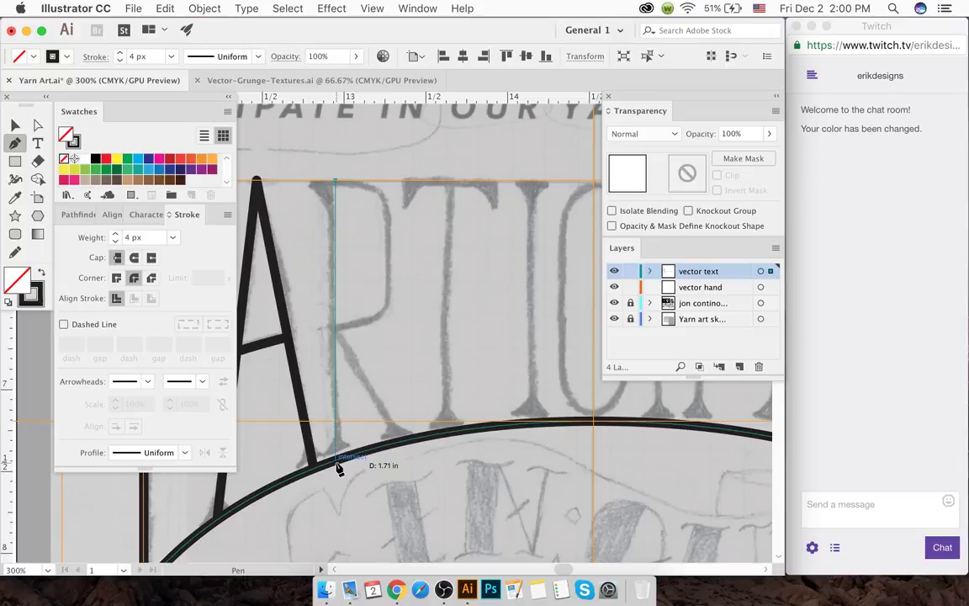
pyautogui.keyDown('super'); pyautogui.click(351, 368); pyautogui.keyUp('super')
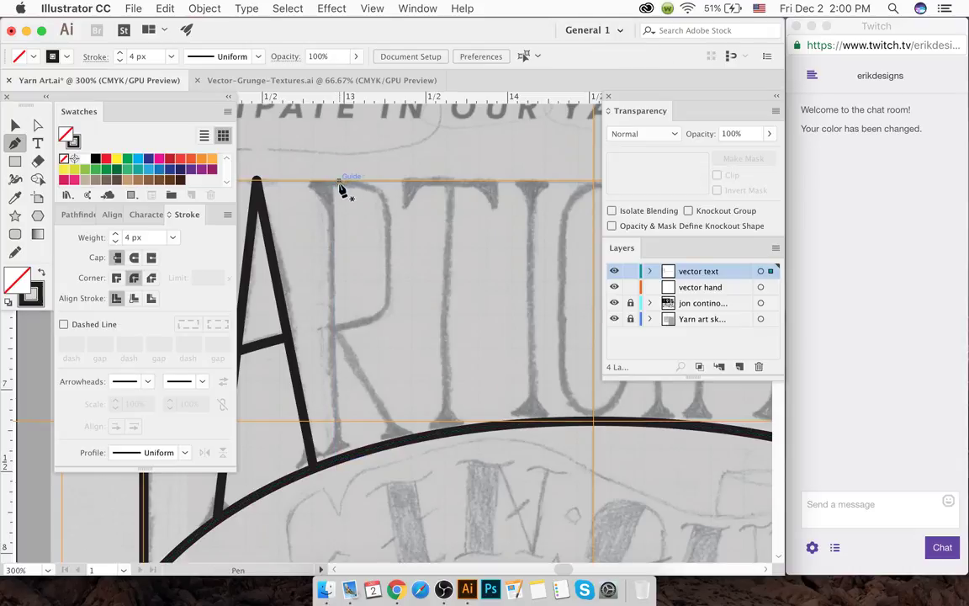
pyautogui.moveTo(339, 182); pyautogui.dragTo(341, 461)
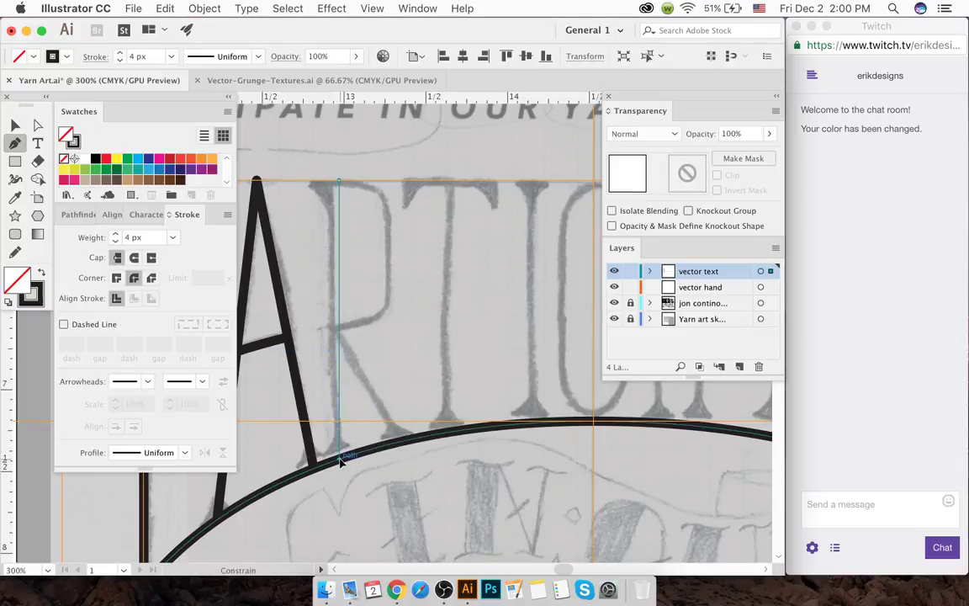
pyautogui.keyDown('shift'); pyautogui.click(340, 461); pyautogui.keyUp('shift')
pyautogui.keyDown('super'); pyautogui.click(365, 208); pyautogui.keyUp('super')
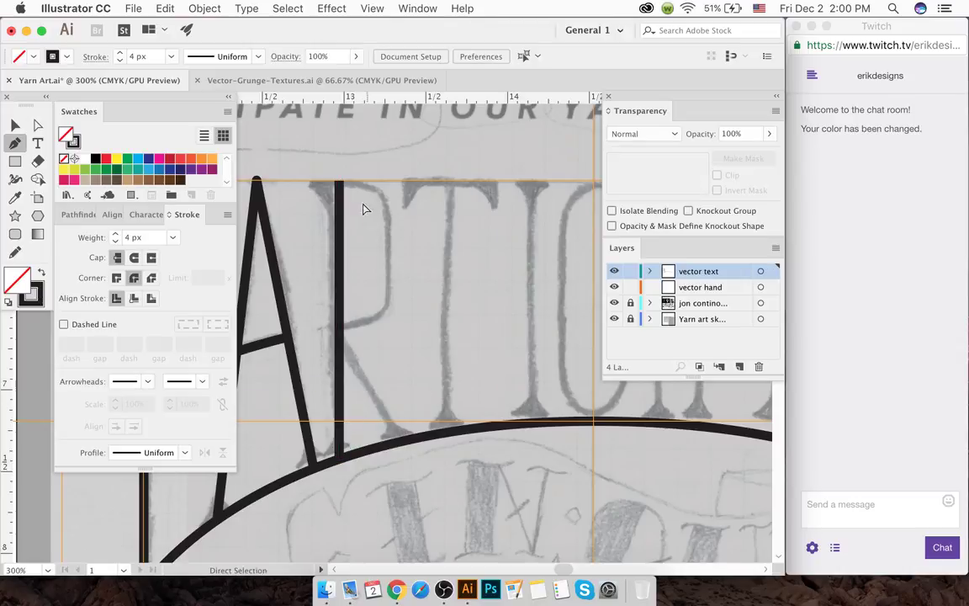
# - Draw the R's top bar along the guide and its bowl side down to the upper arch, pasting that arch in place as reference
pyautogui.click(313, 181)
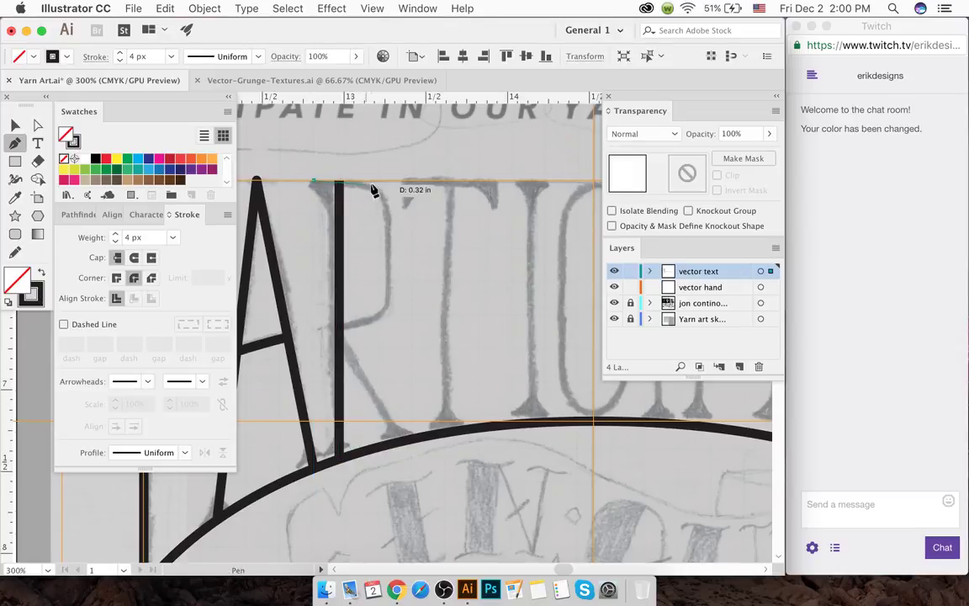
pyautogui.click(387, 181)
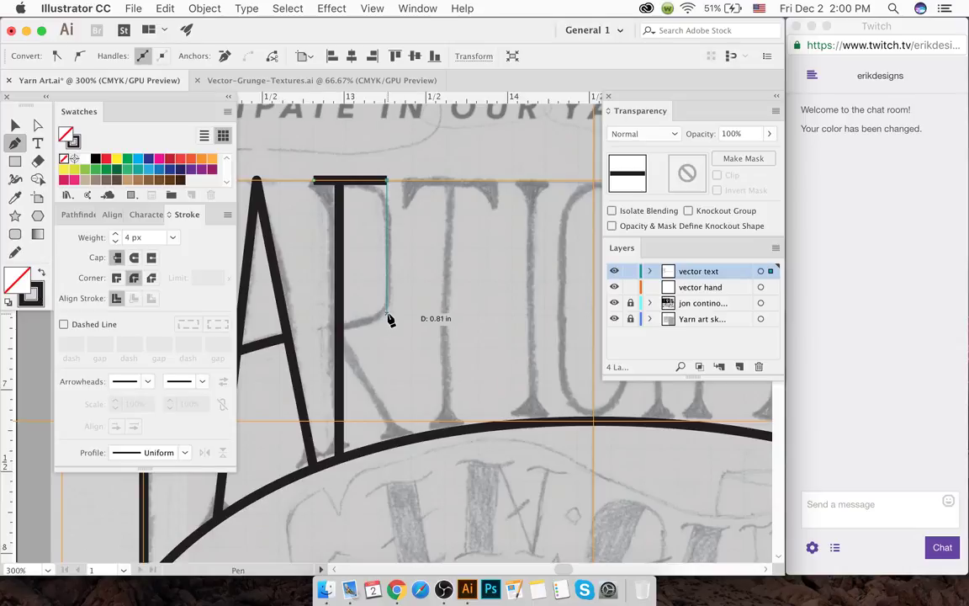
pyautogui.press('super+f')
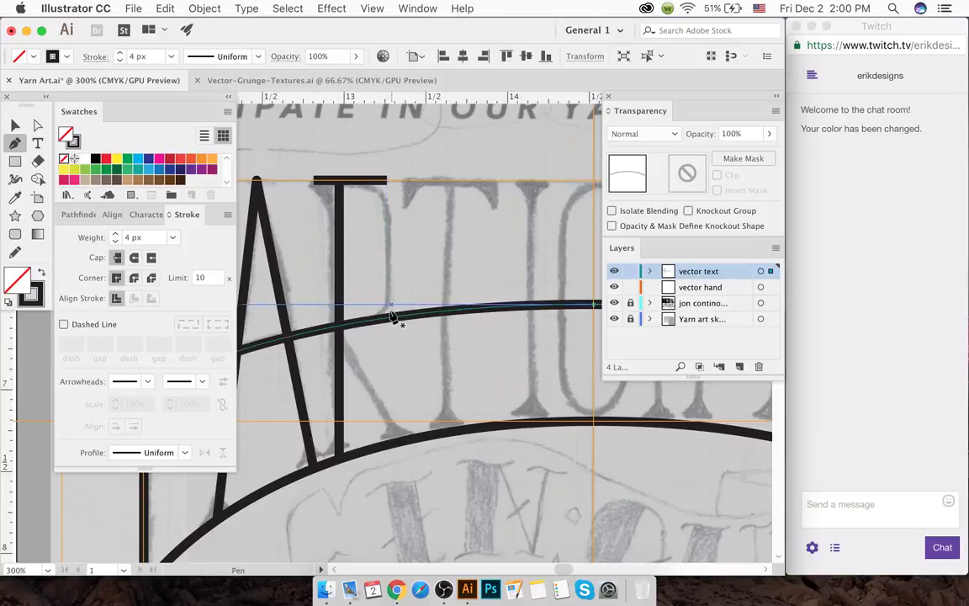
pyautogui.click(387, 317)
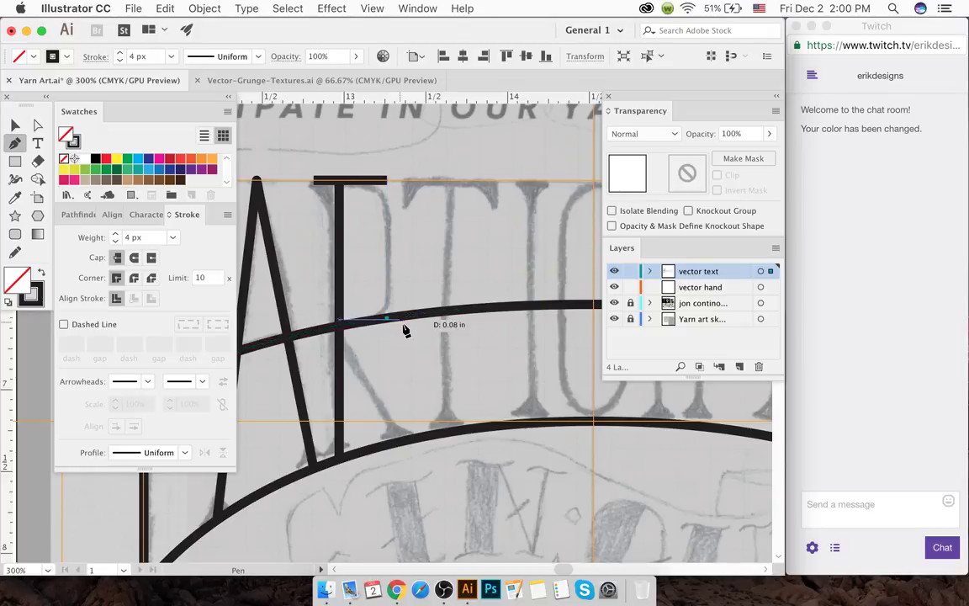
pyautogui.press('super+z')
pyautogui.press('super+z')
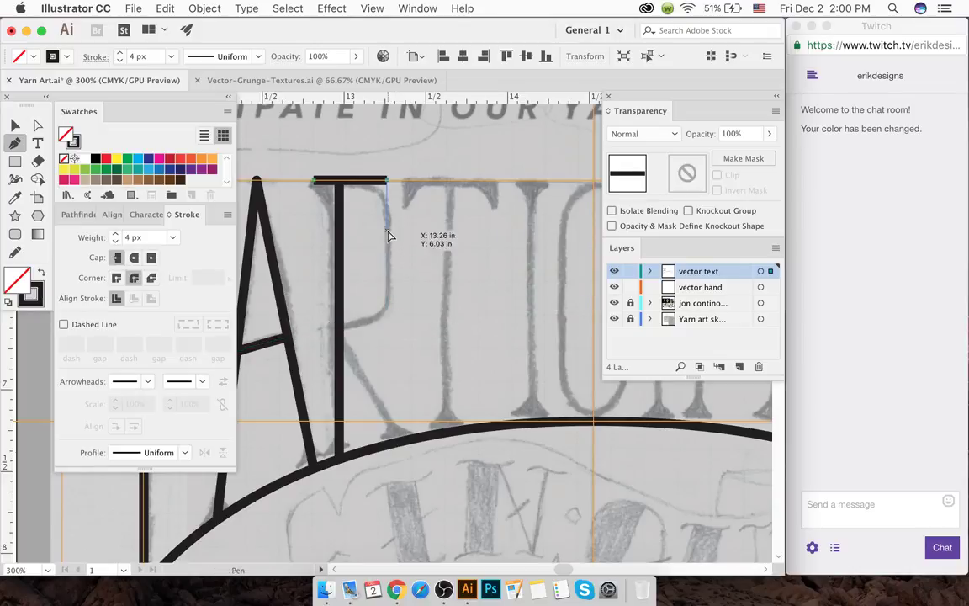
pyautogui.press('super+shift+z')
pyautogui.click(387, 181)
pyautogui.click(387, 182)
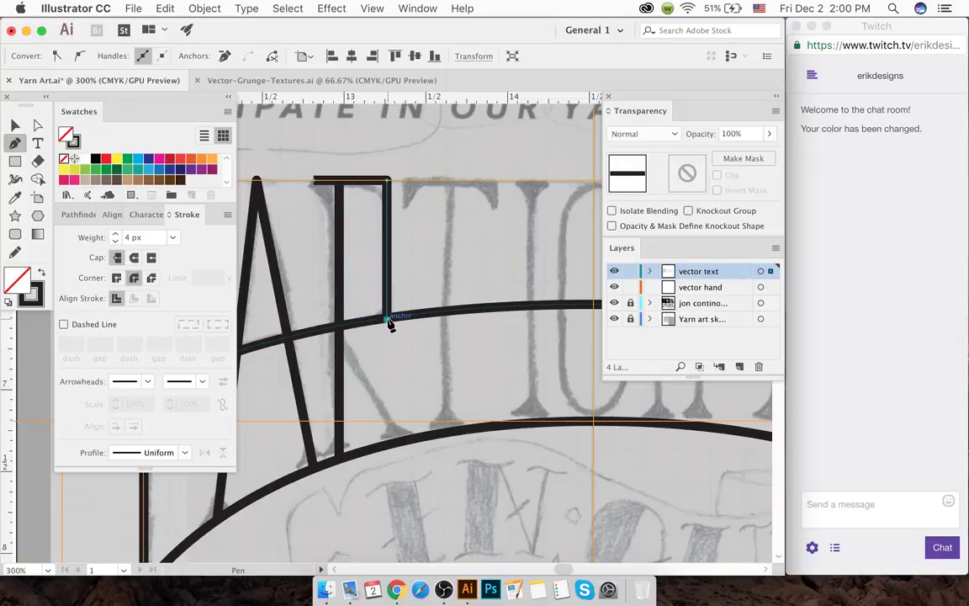
pyautogui.click(387, 318)
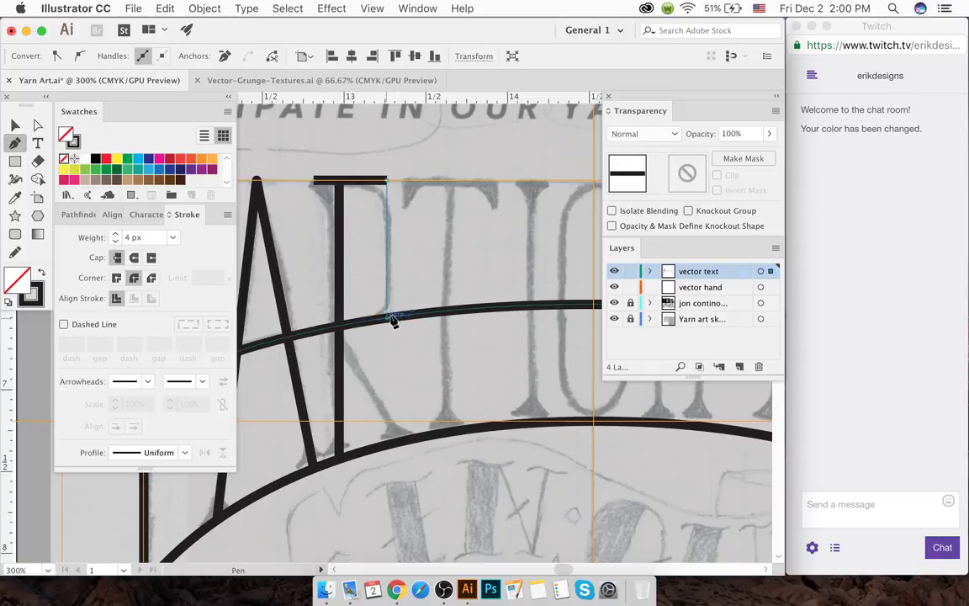
pyautogui.keyDown('super'); pyautogui.click(421, 286); pyautogui.keyUp('super')
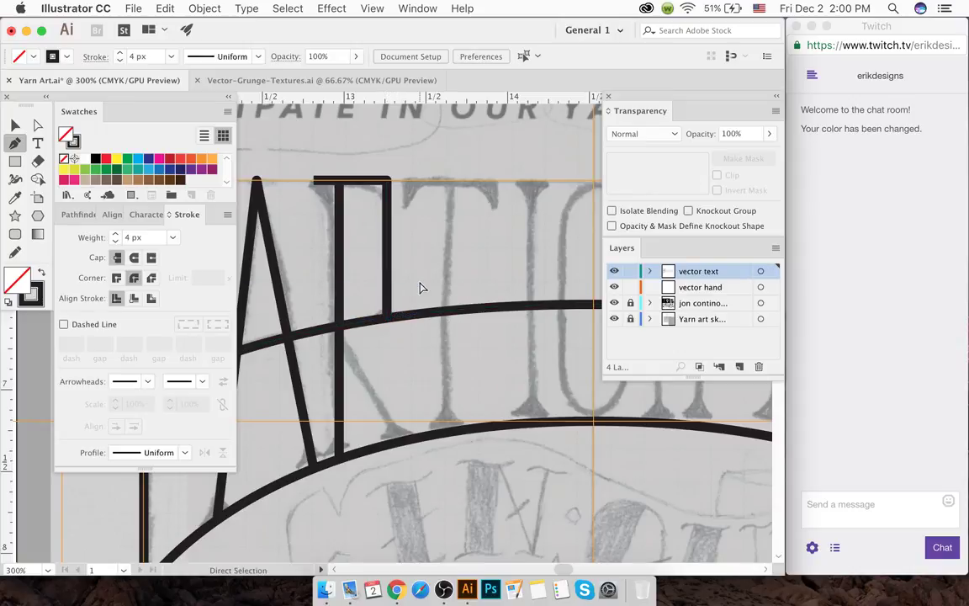
# - Draw the R's diagonal leg from where the stem crosses the upper arch down to the lower arch
pyautogui.click(341, 331)
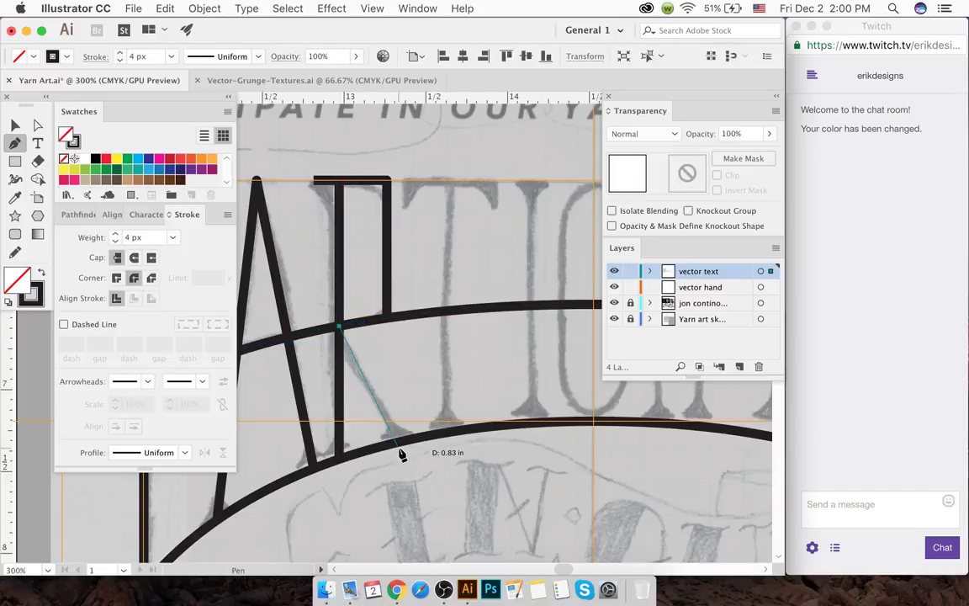
pyautogui.click(405, 438)
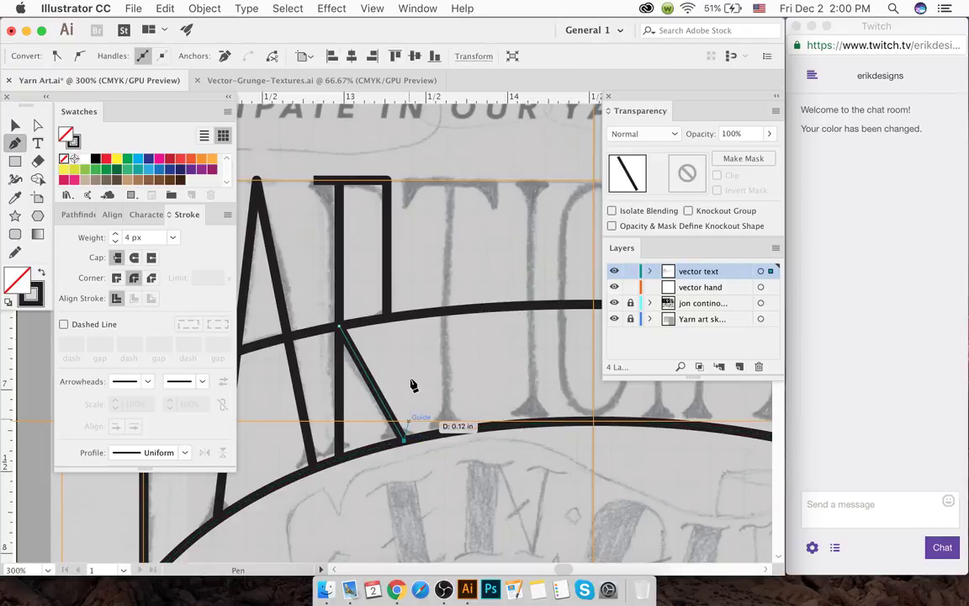
pyautogui.keyDown('super'); pyautogui.click(410, 370); pyautogui.keyUp('super')
pyautogui.press('a')
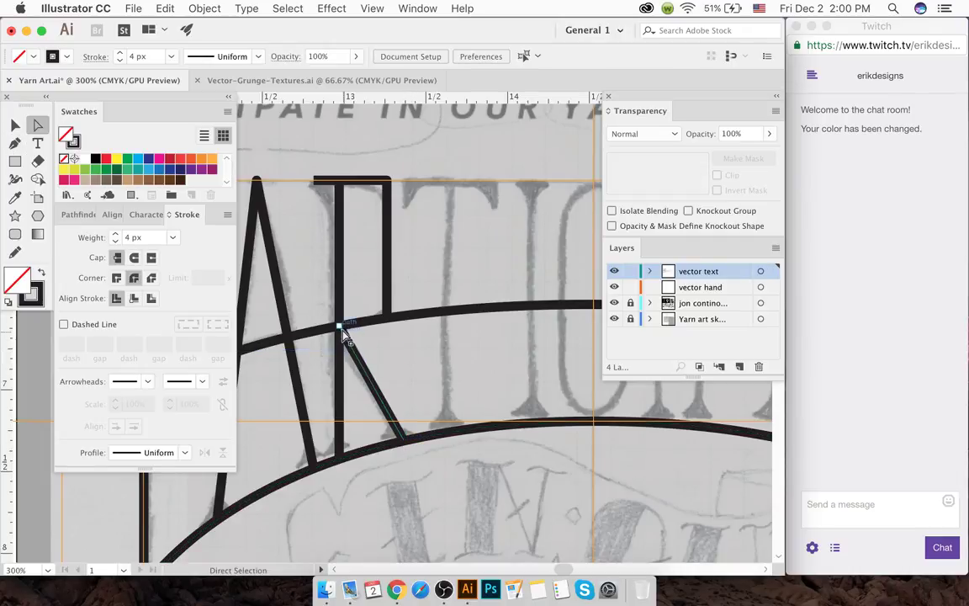
pyautogui.click(341, 330)
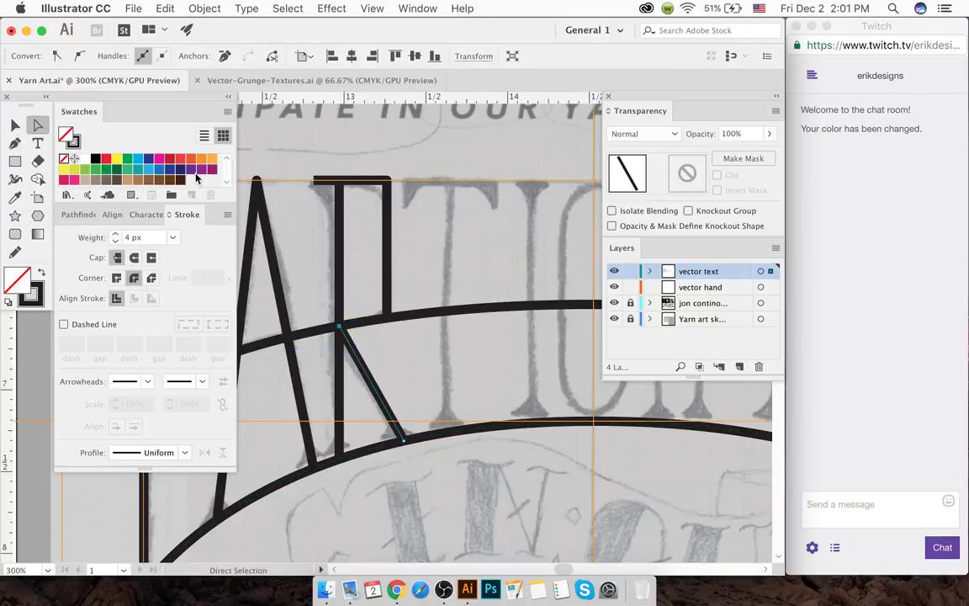
pyautogui.click(15, 125)
pyautogui.click(442, 276)
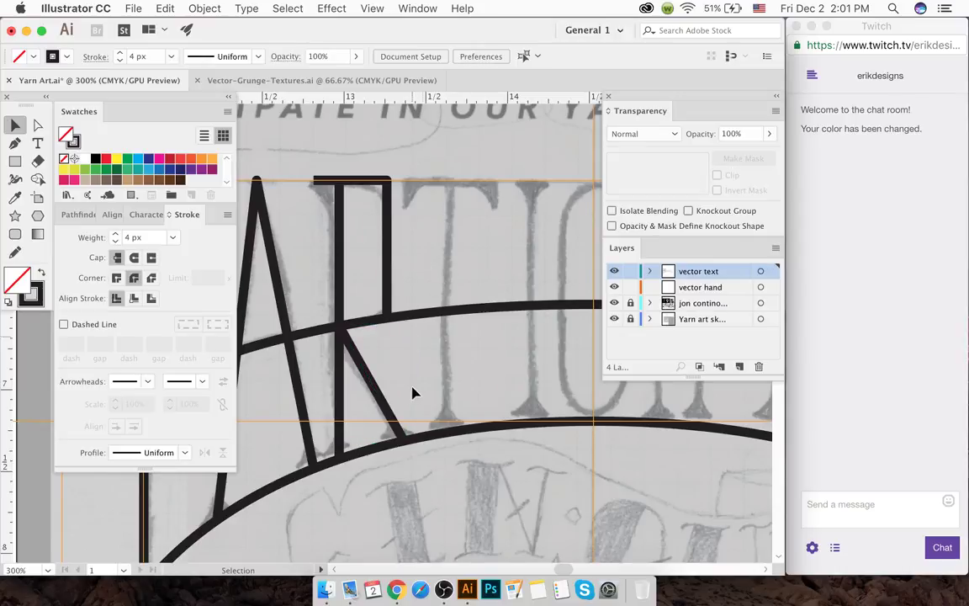
# - Switch to OBS to check the stream's status and return to the Yarn Art document in Illustrator
pyautogui.hotkey('ctrl', 'Up')
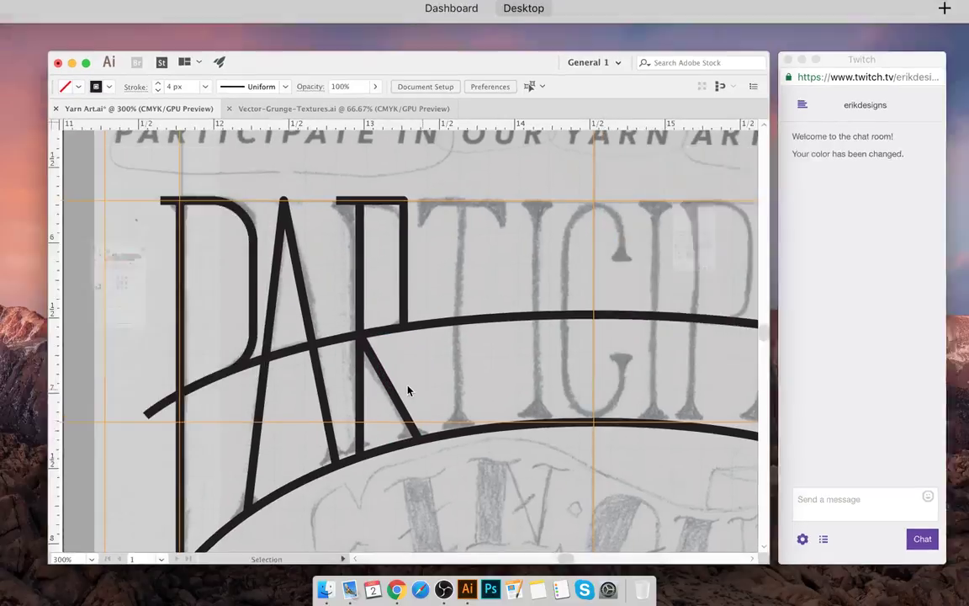
pyautogui.hotkey('ctrl', 'Up')
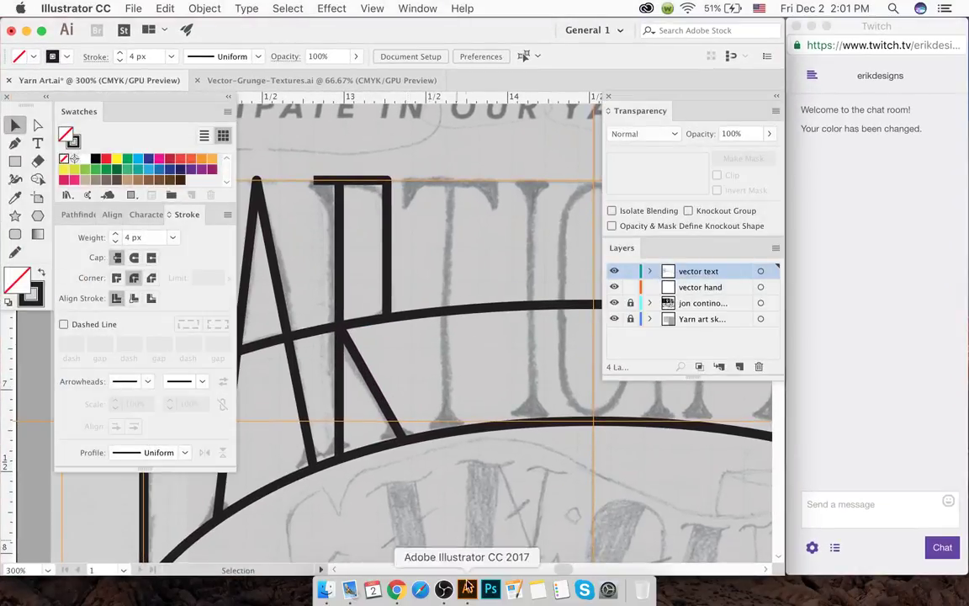
pyautogui.click(444, 589)
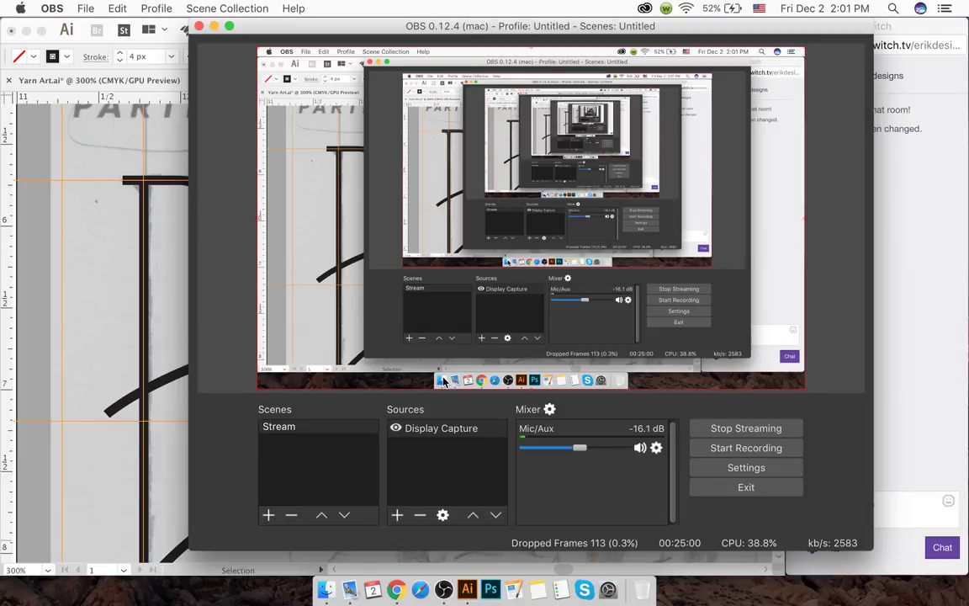
pyautogui.click(214, 27)
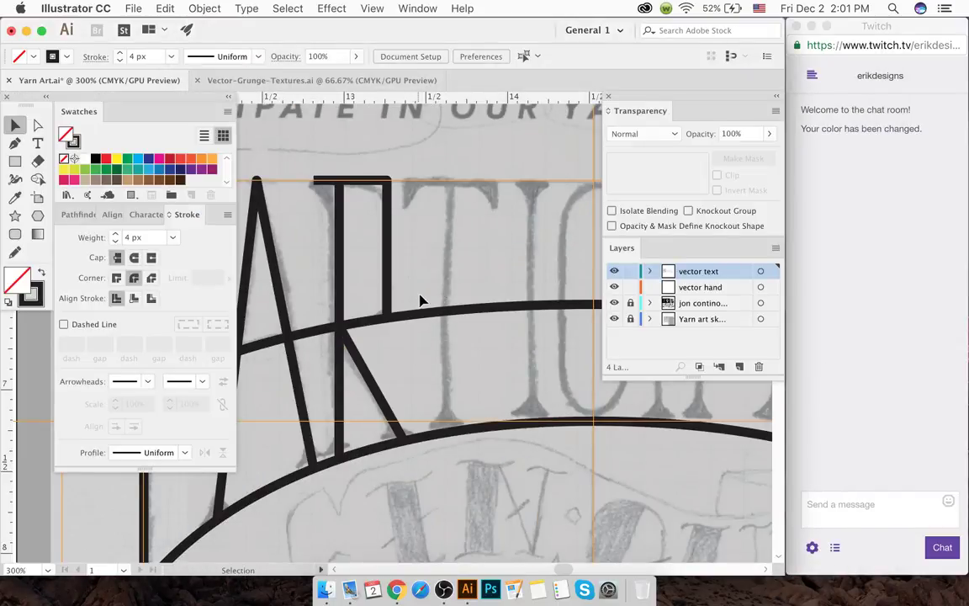
# - Extend the lower end of the R's bowl side straight down past the upper arch
pyautogui.click(420, 303)
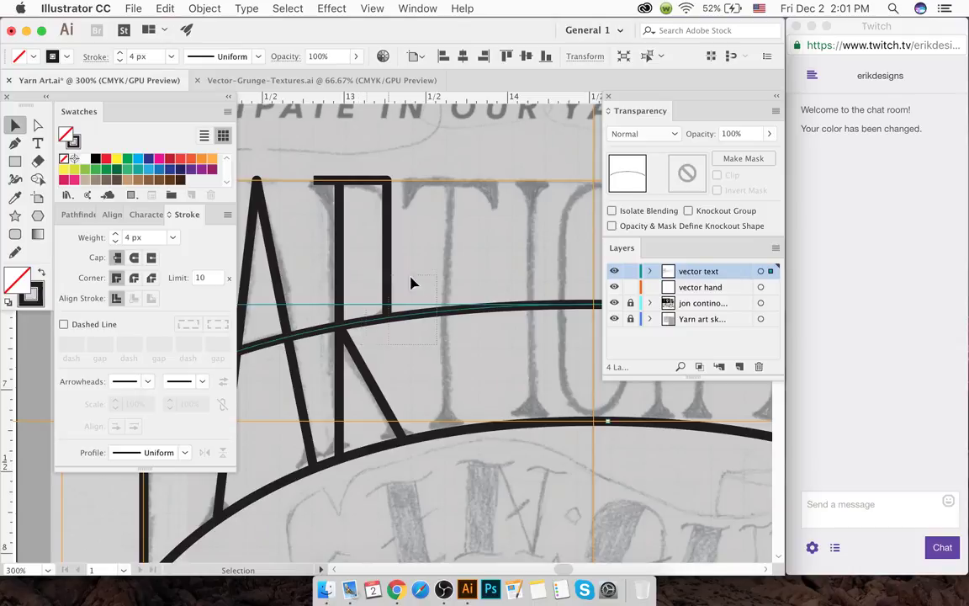
pyautogui.press('a')
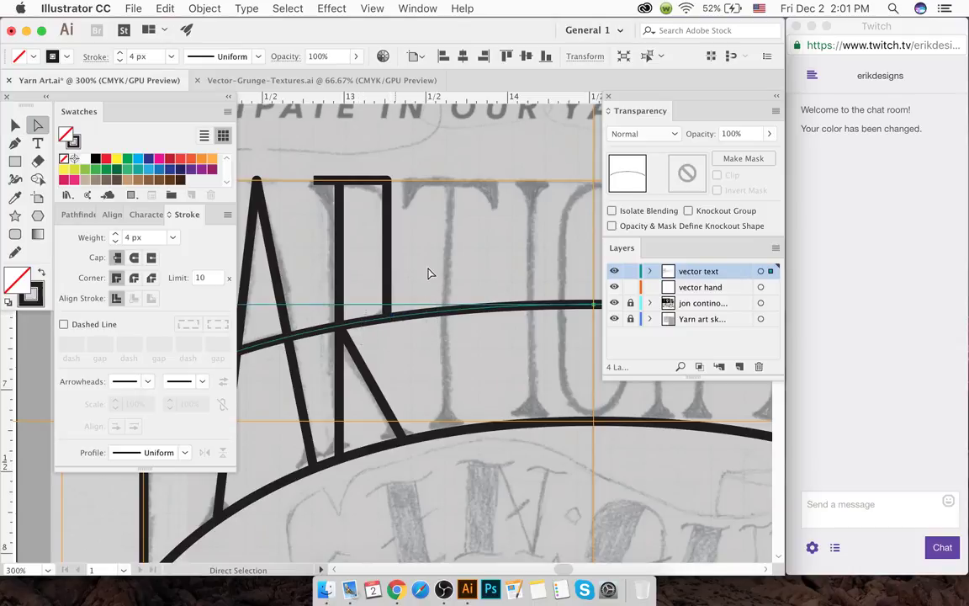
pyautogui.moveTo(389, 311); pyautogui.dragTo(388, 323)
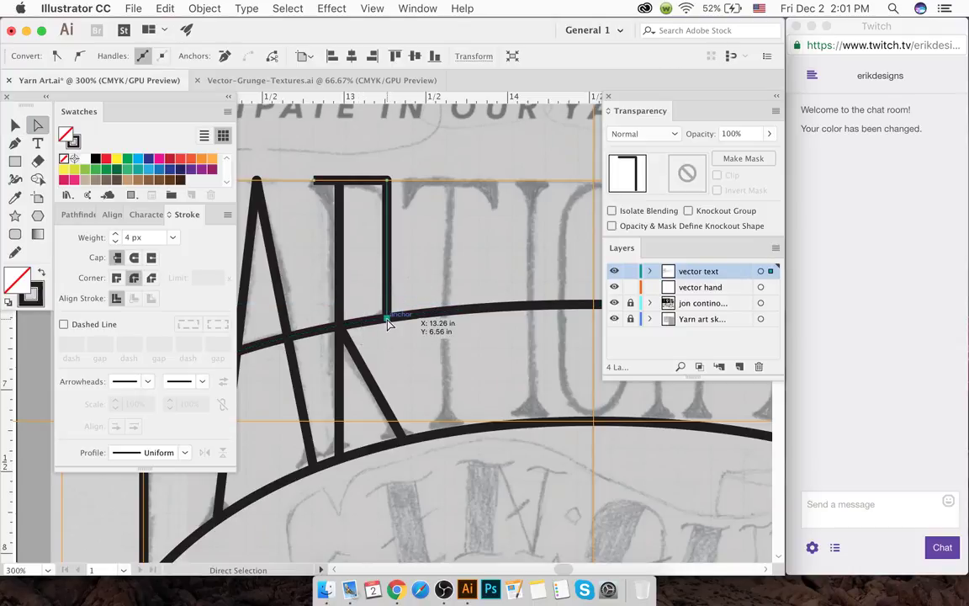
pyautogui.hotkey('shift', 'Down')
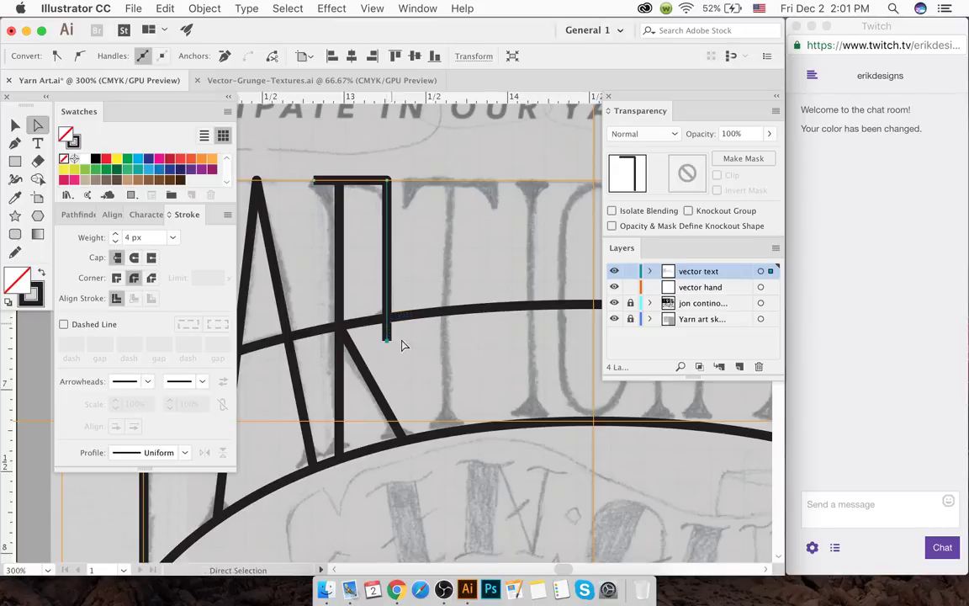
# - Trim the upper arch beyond the R's bowl and the bowl side's overhang below the arch with Shape Builder
pyautogui.click(20, 125)
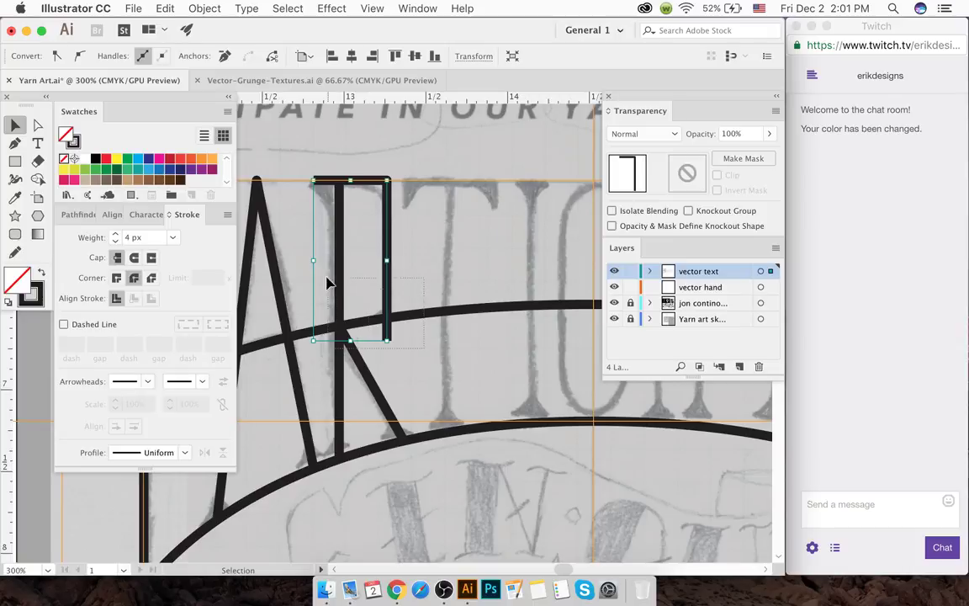
pyautogui.moveTo(326, 276); pyautogui.dragTo(322, 276)
pyautogui.hotkey('shift', 'm')
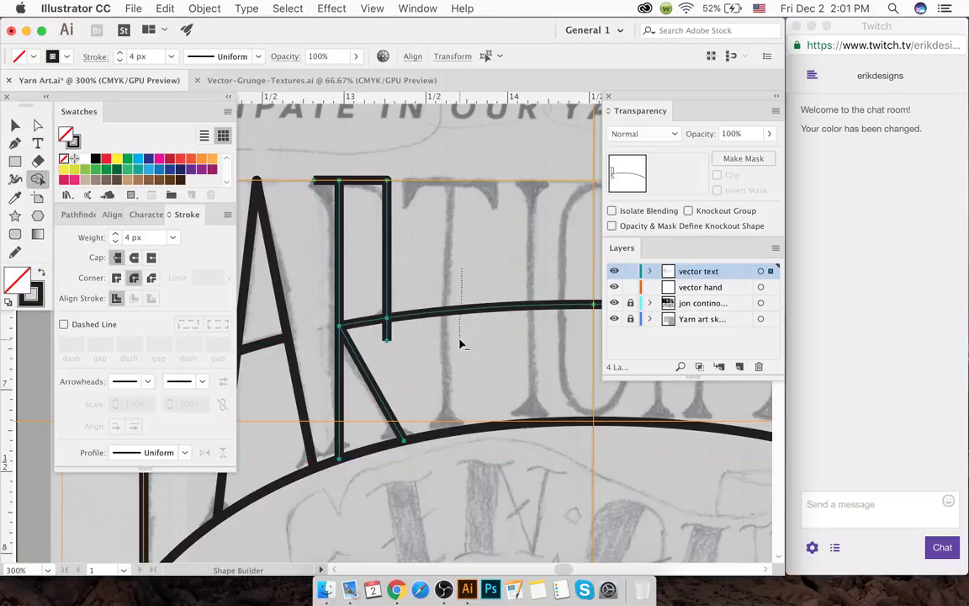
pyautogui.moveTo(460, 343); pyautogui.dragTo(460, 347)
pyautogui.moveTo(424, 332); pyautogui.dragTo(381, 334)
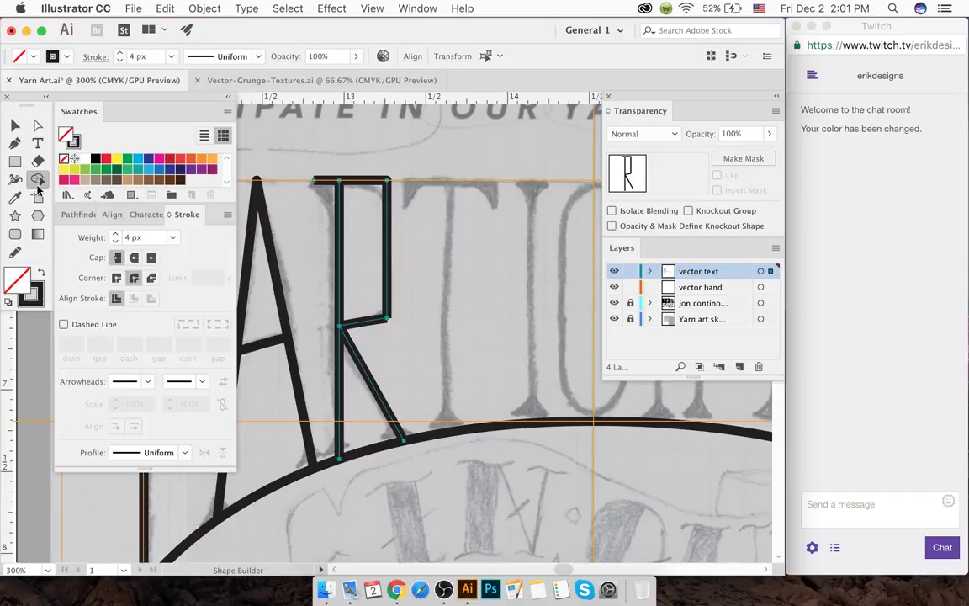
pyautogui.click(15, 124)
pyautogui.click(426, 348)
# - Join the R's bowl side to the bowl's lower segment and round the bowl's two outer corners
pyautogui.press('a')
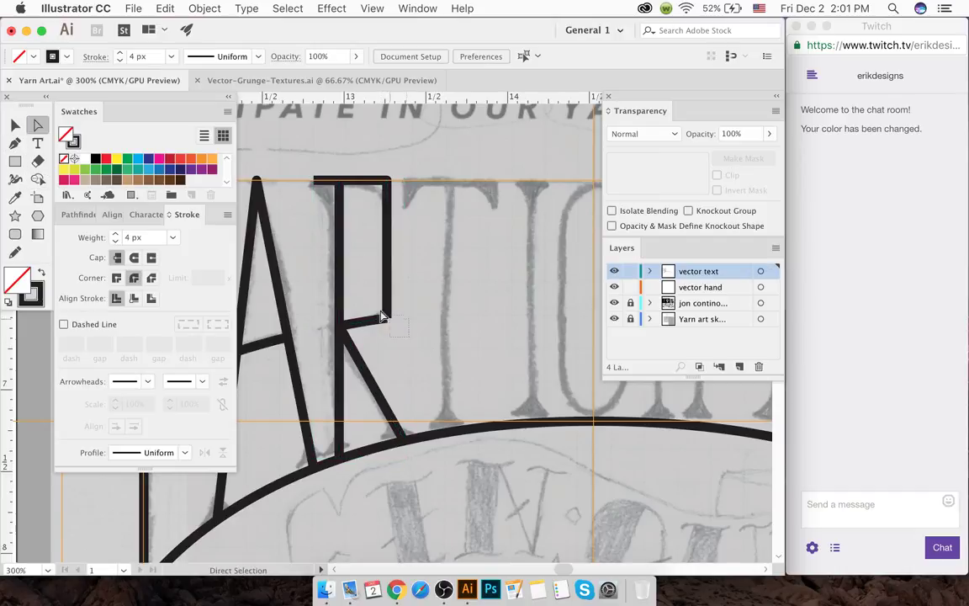
pyautogui.click(375, 313)
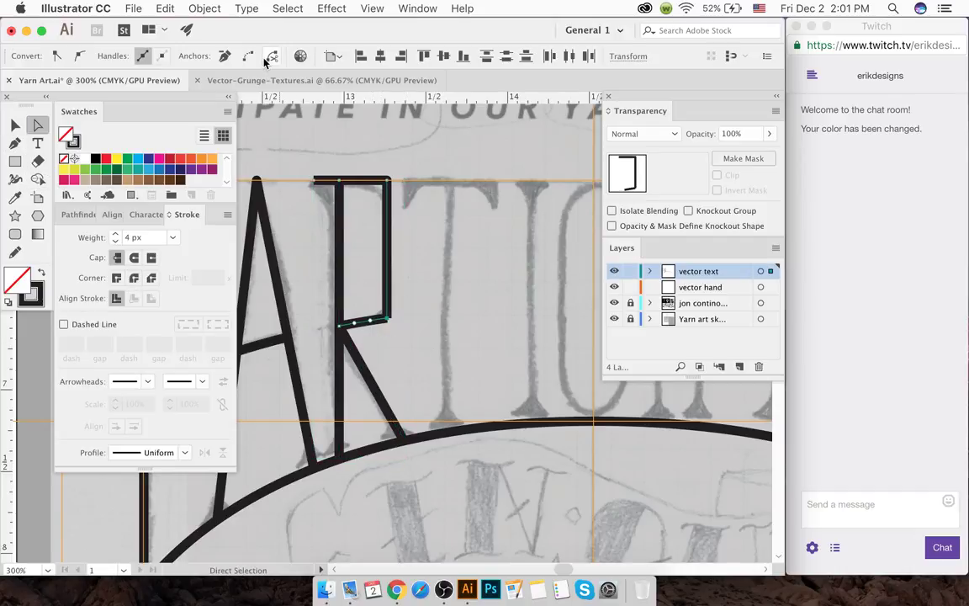
pyautogui.click(272, 55)
pyautogui.click(388, 182)
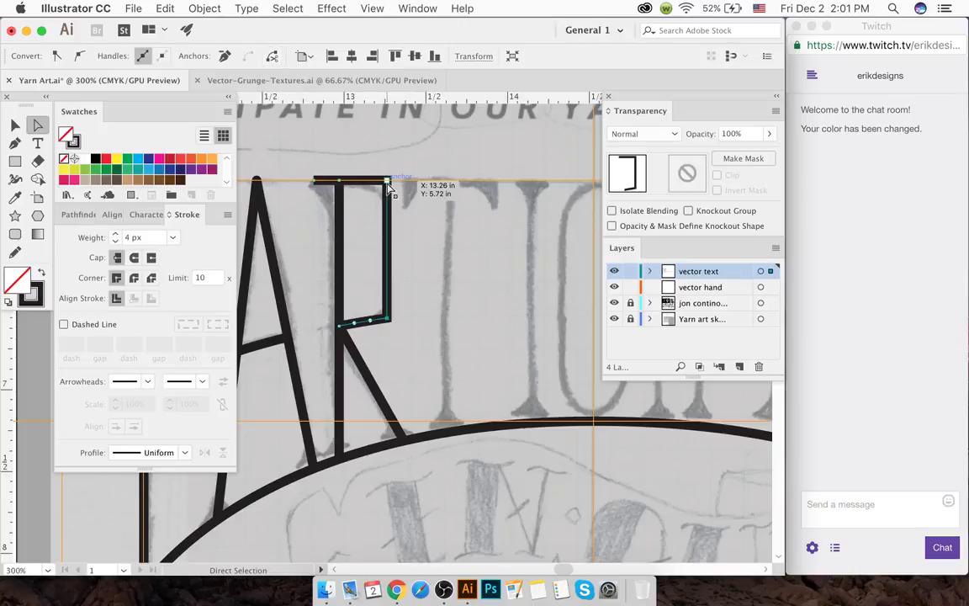
pyautogui.keyDown('shift'); pyautogui.click(387, 319); pyautogui.keyUp('shift')
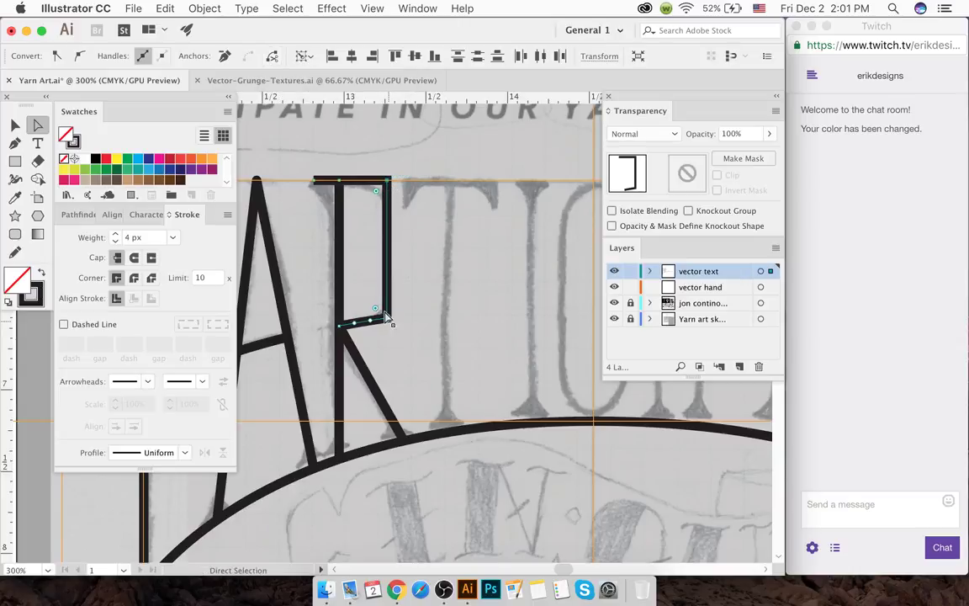
pyautogui.moveTo(376, 309); pyautogui.dragTo(353, 286)
pyautogui.click(436, 292)
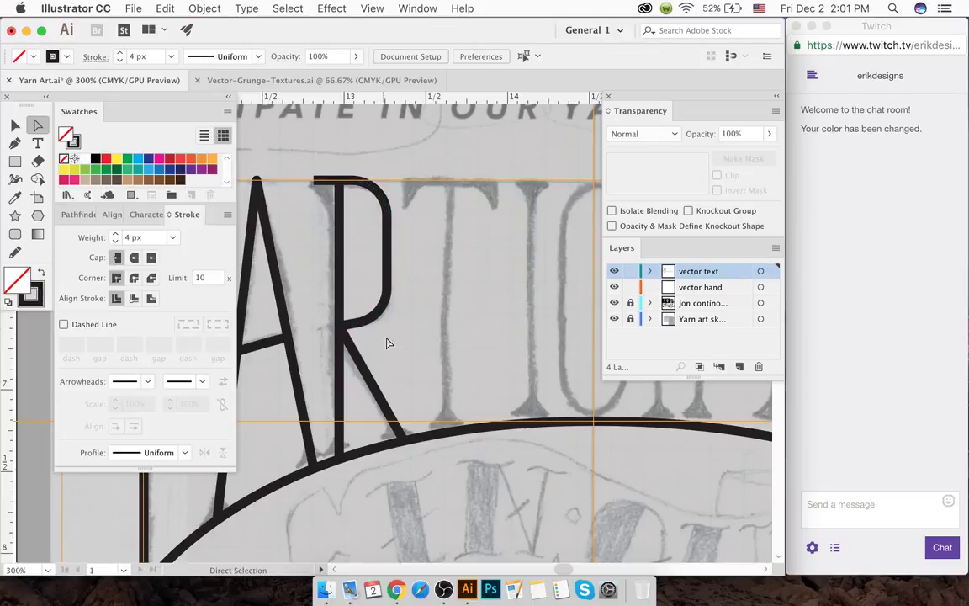
# - Draw the T's crossbar about 0.58 in wide along the top guide, with a short downward serif about 0.18 in long at each end
pyautogui.hscroll(3, 385, 350)
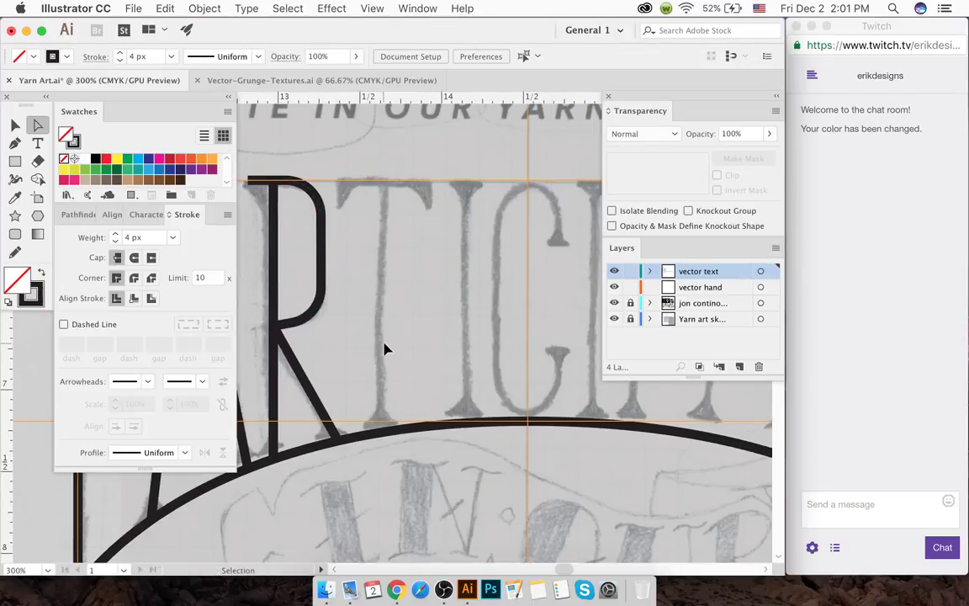
pyautogui.press('p')
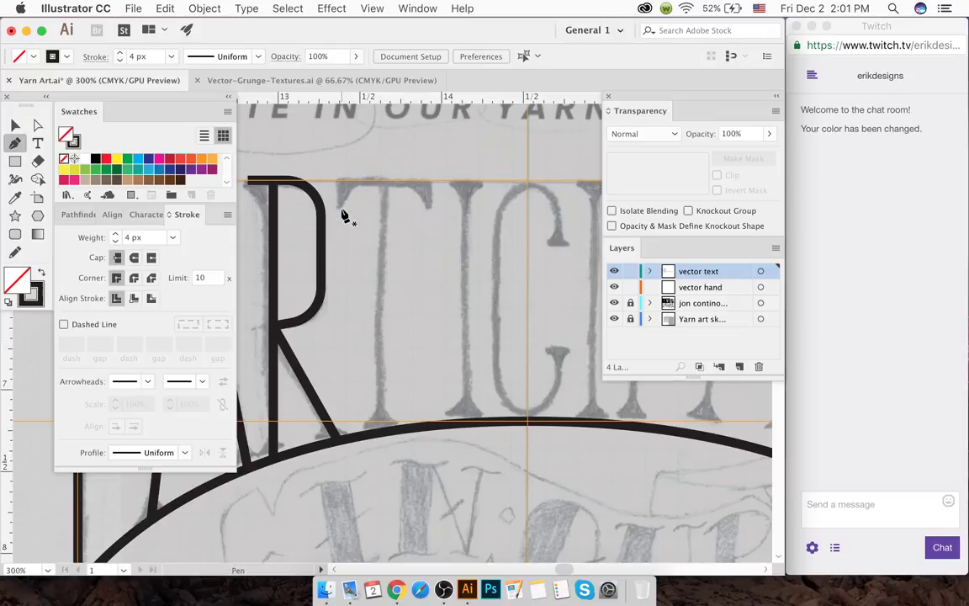
pyautogui.click(341, 182)
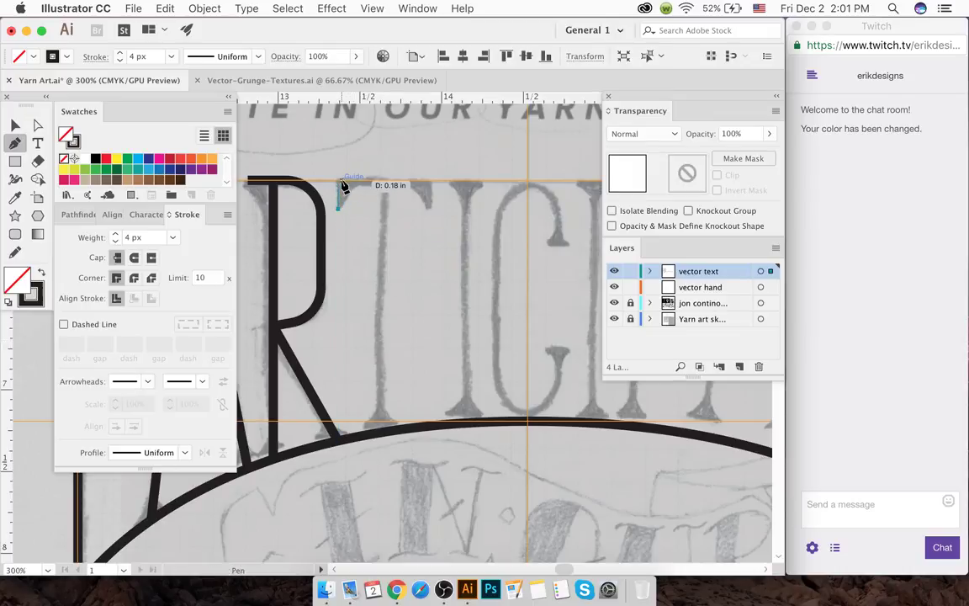
pyautogui.click(337, 181)
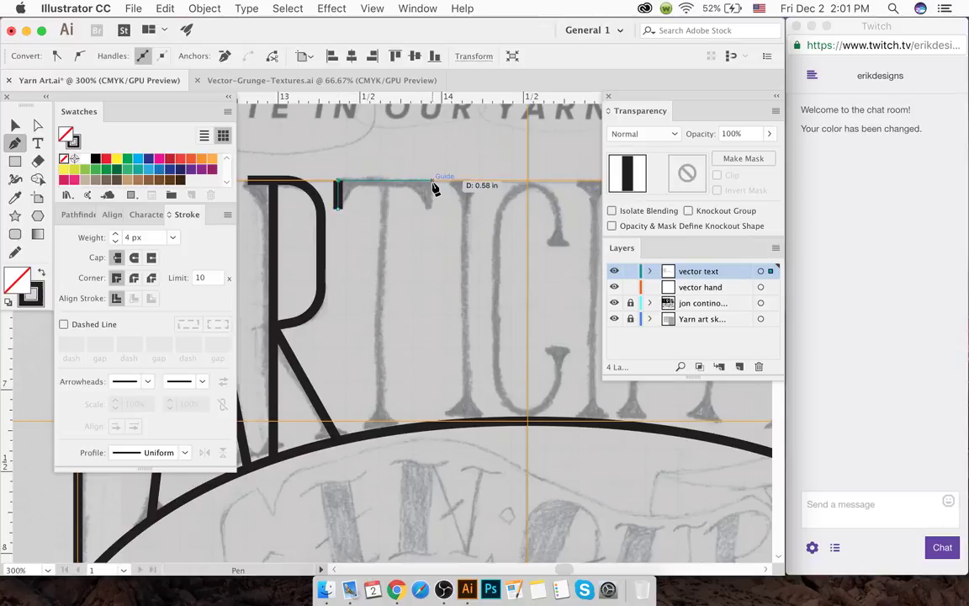
pyautogui.click(432, 181)
pyautogui.click(432, 209)
pyautogui.keyDown('super'); pyautogui.click(411, 226); pyautogui.keyUp('super')
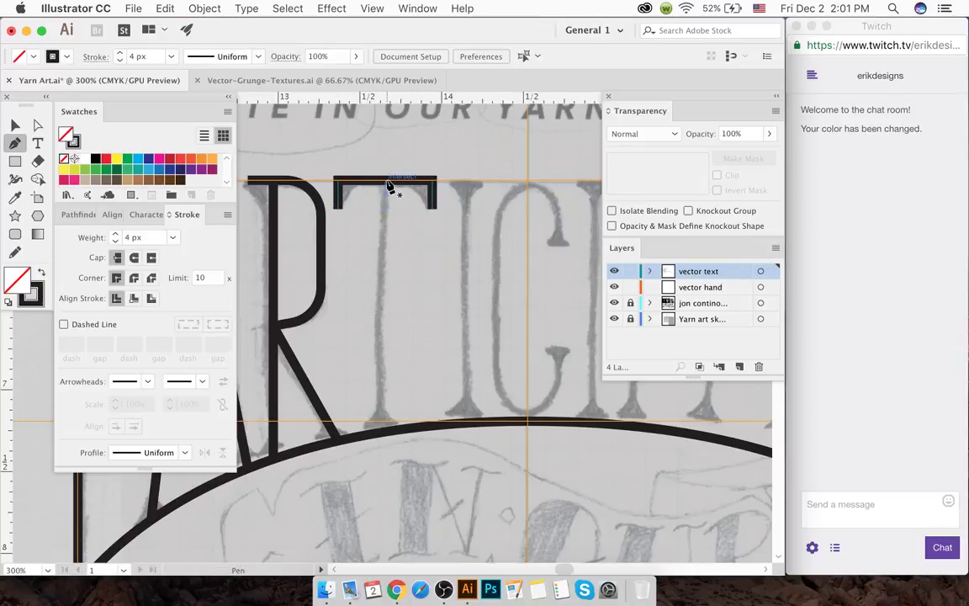
# - Draw the T's stem about 1.54 in long from the crossbar's middle straight down to the lower arch
pyautogui.click(386, 181)
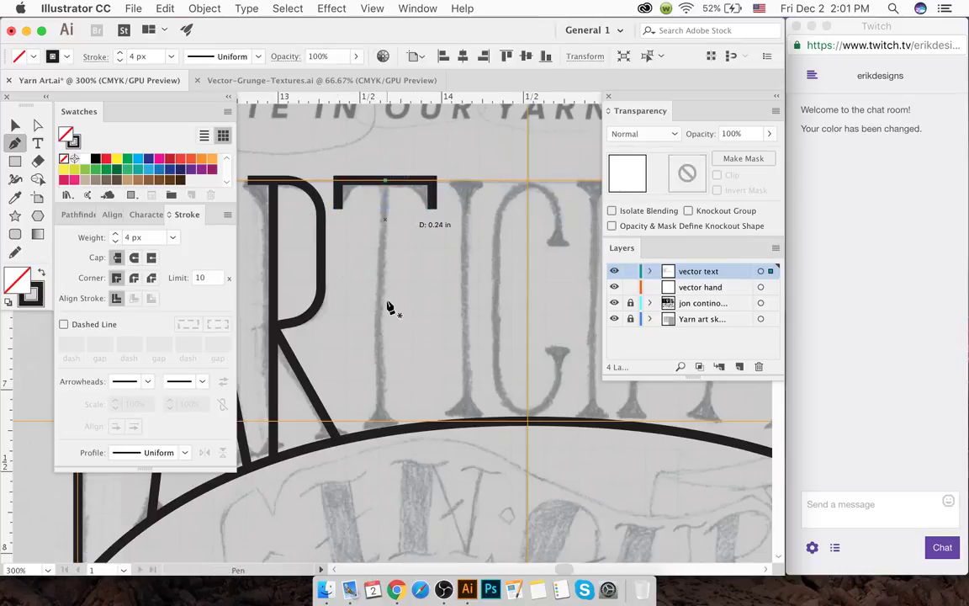
pyautogui.click(385, 435)
pyautogui.keyDown('super'); pyautogui.click(415, 358); pyautogui.keyUp('super')
# - Draw the stem of the I after the T, about 1.48 in long, from the top guide down to the lower arch
pyautogui.hscroll(3, 404, 328)
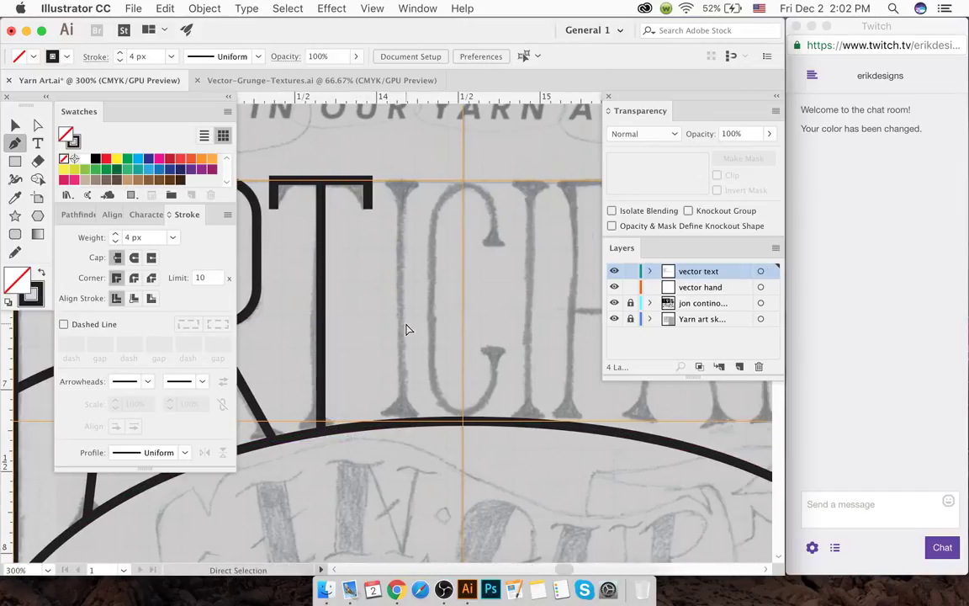
pyautogui.click(367, 182)
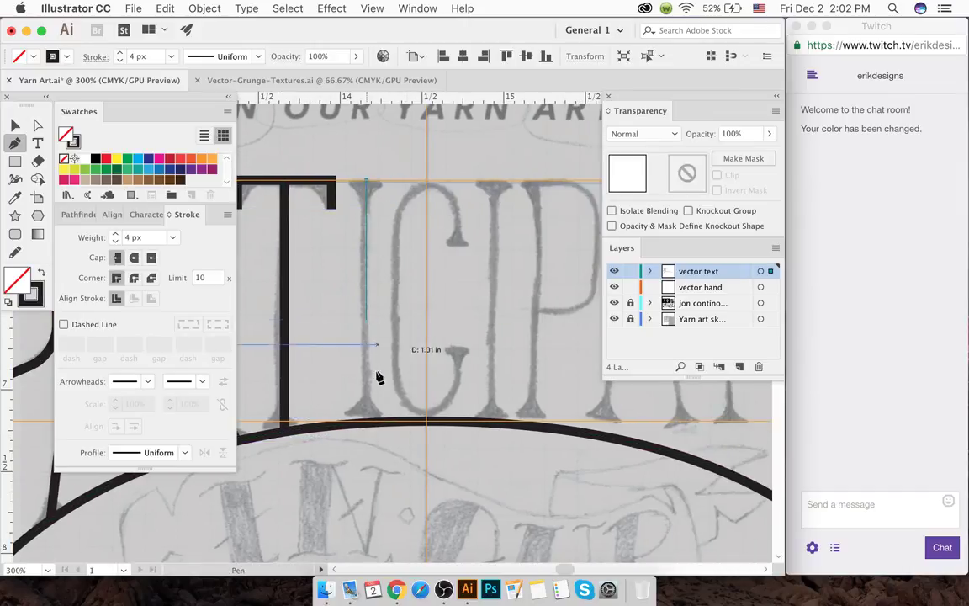
pyautogui.click(367, 422)
pyautogui.keyDown('super'); pyautogui.click(446, 197); pyautogui.keyUp('super')
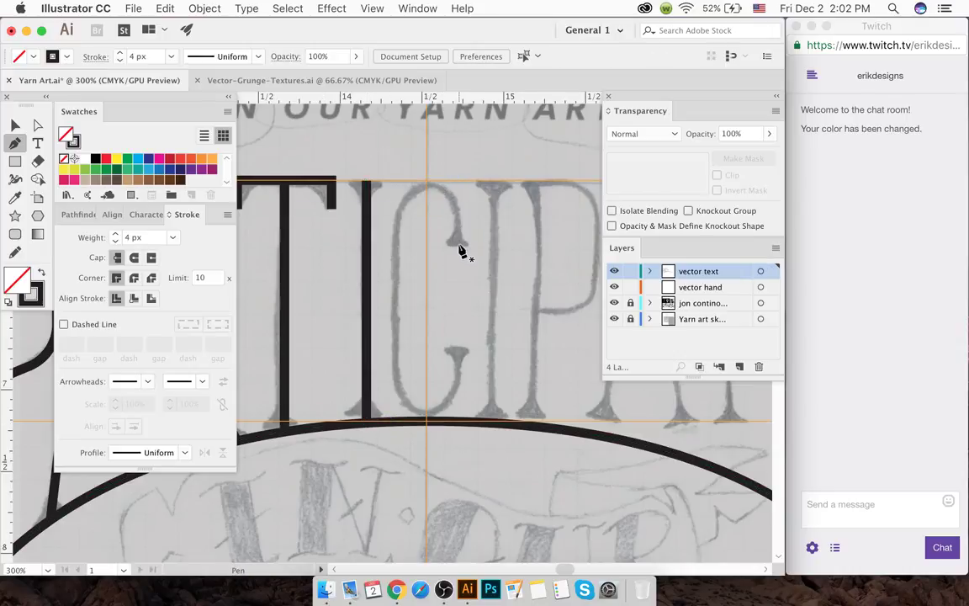
# - Draw the C's short horizontal upper serif and curve its stroke from the serif's middle up to the top guide at the centre guide
pyautogui.moveTo(444, 243); pyautogui.dragTo(472, 249)
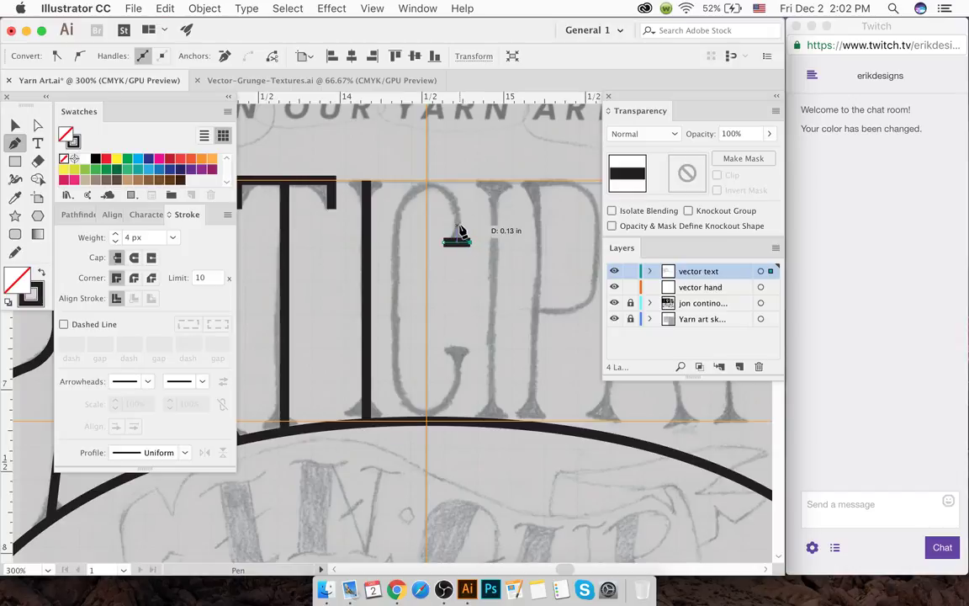
pyautogui.keyDown('super'); pyautogui.click(458, 228); pyautogui.keyUp('super')
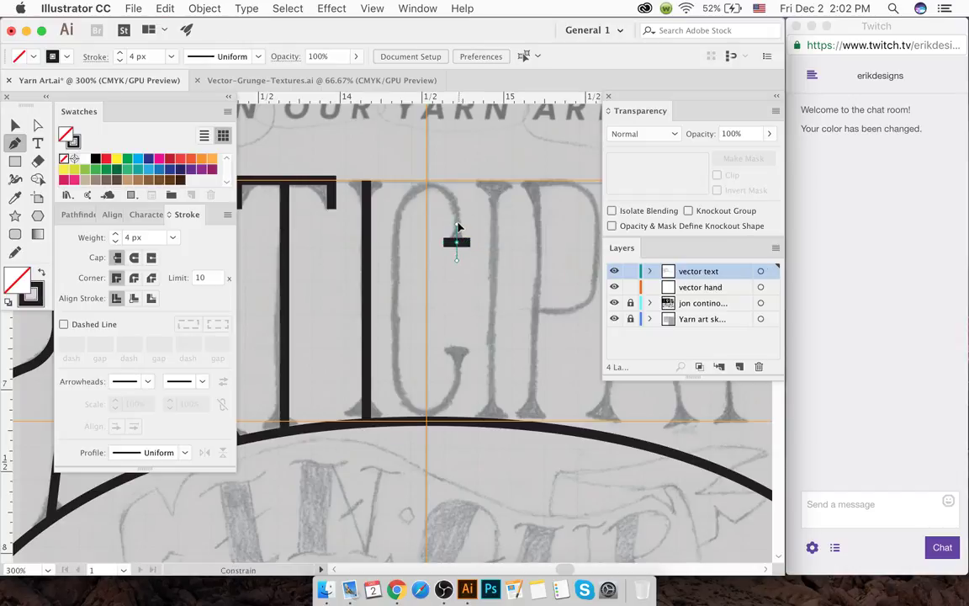
pyautogui.moveTo(426, 181); pyautogui.dragTo(392, 177)
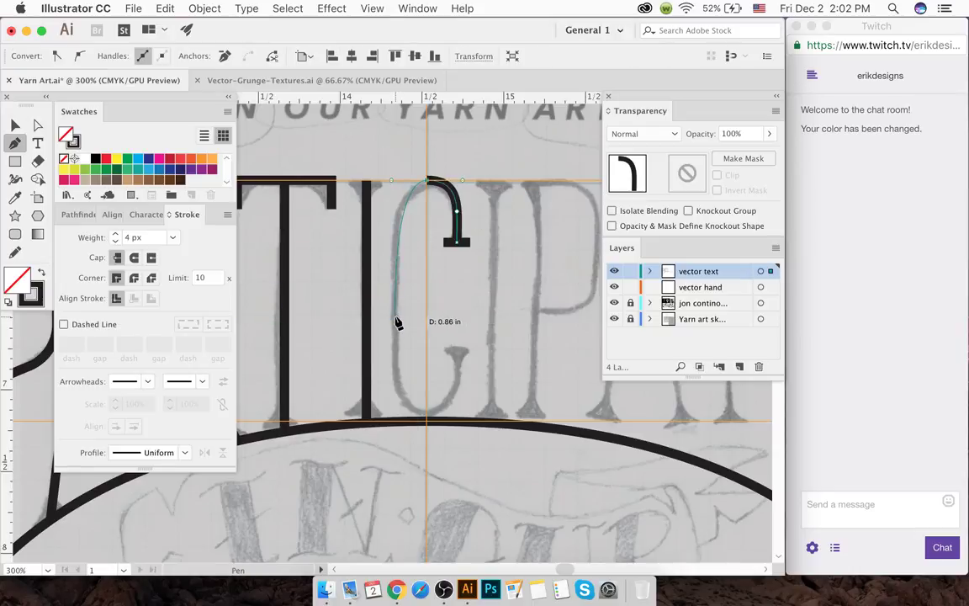
pyautogui.moveTo(395, 317); pyautogui.dragTo(401, 351)
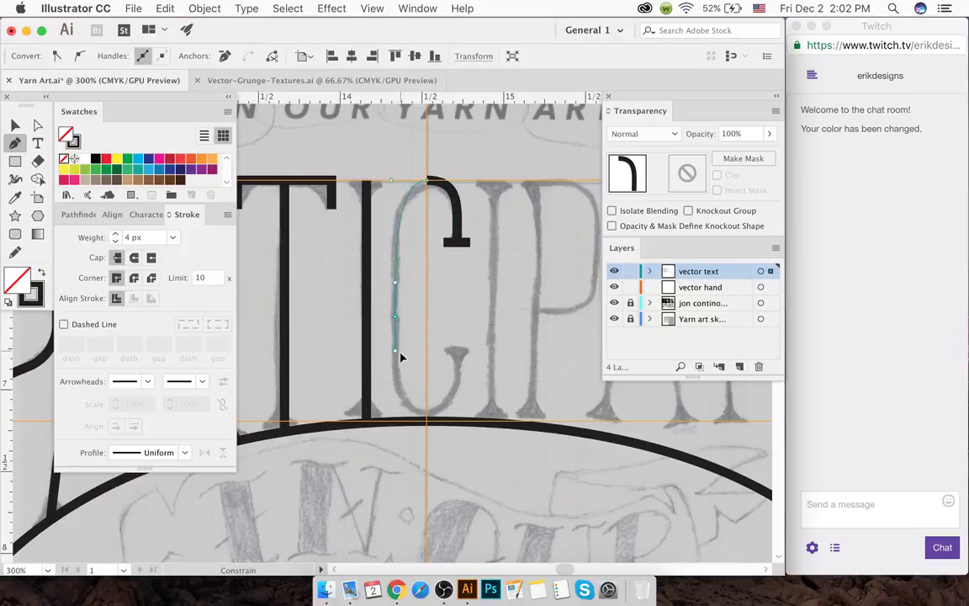
pyautogui.hotkey('ctrl', 'z')
pyautogui.hotkey('ctrl', 'z')
pyautogui.hotkey('ctrl', 'z')
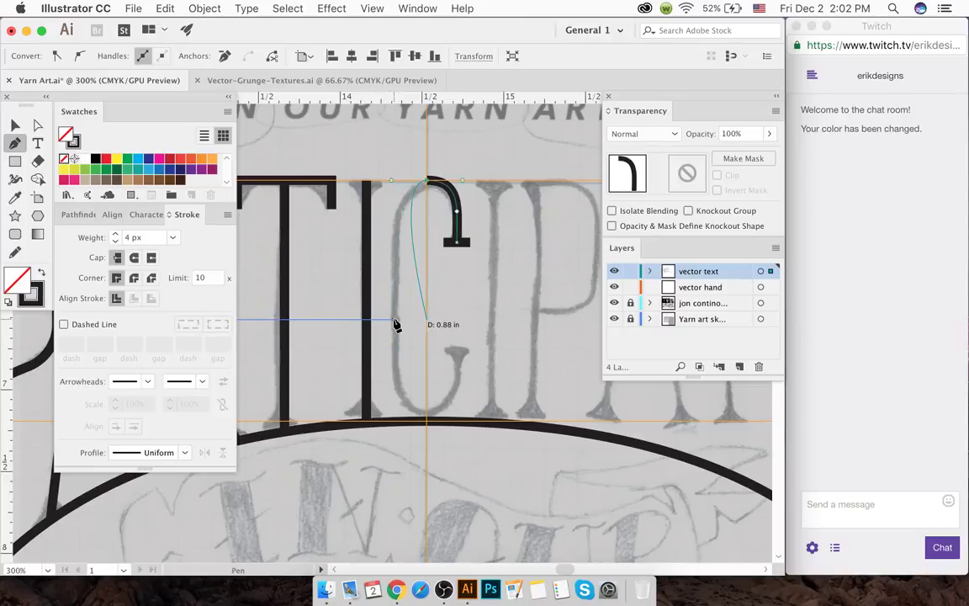
pyautogui.moveTo(397, 320); pyautogui.dragTo(400, 378)
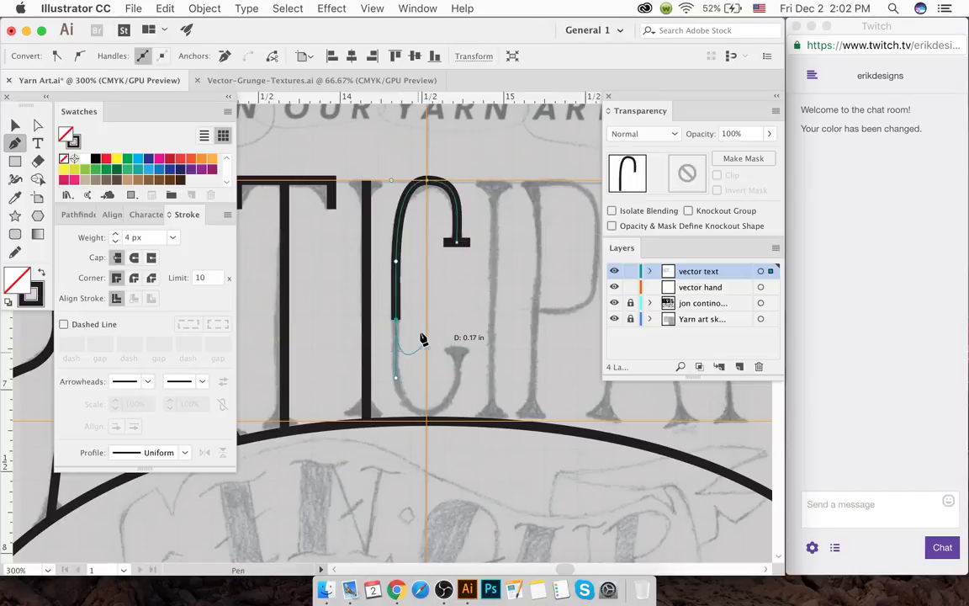
pyautogui.moveTo(427, 420); pyautogui.dragTo(461, 435)
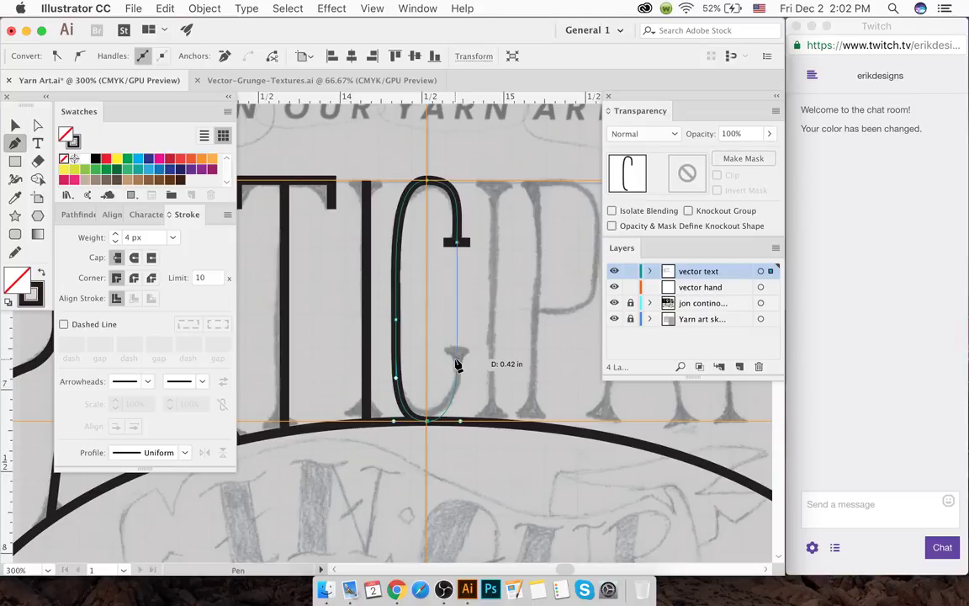
pyautogui.hotkey('ctrl', 'z')
pyautogui.hotkey('ctrl', 'z')
pyautogui.hotkey('ctrl', 'z')
pyautogui.hotkey('ctrl', 'z')
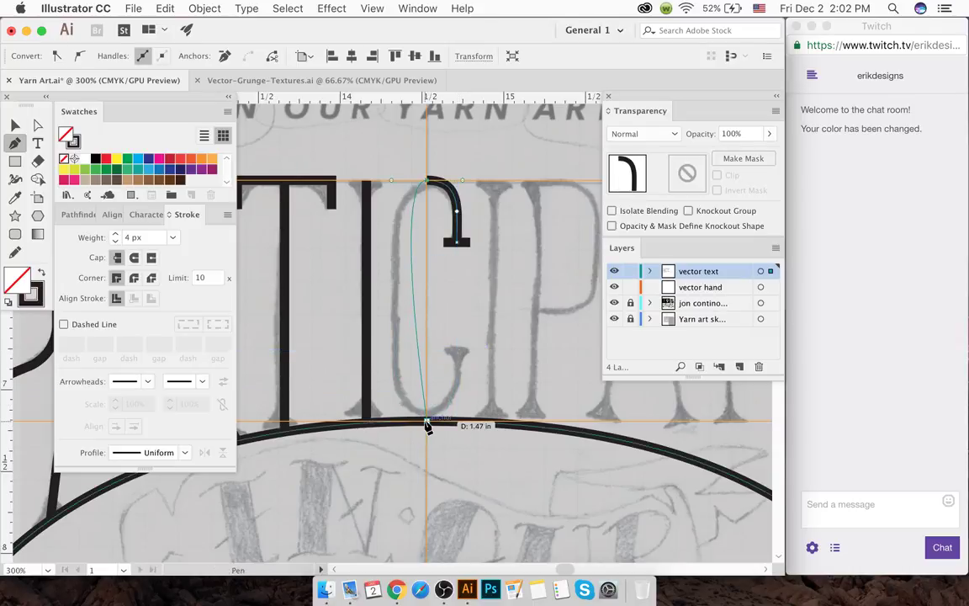
pyautogui.moveTo(426, 420); pyautogui.dragTo(487, 424)
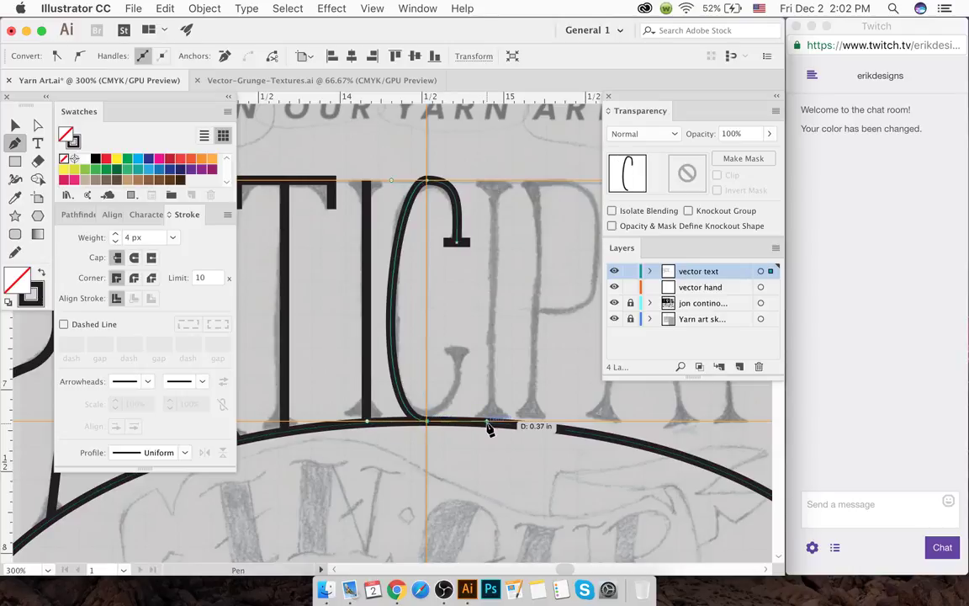
pyautogui.hotkey('ctrl', 'z')
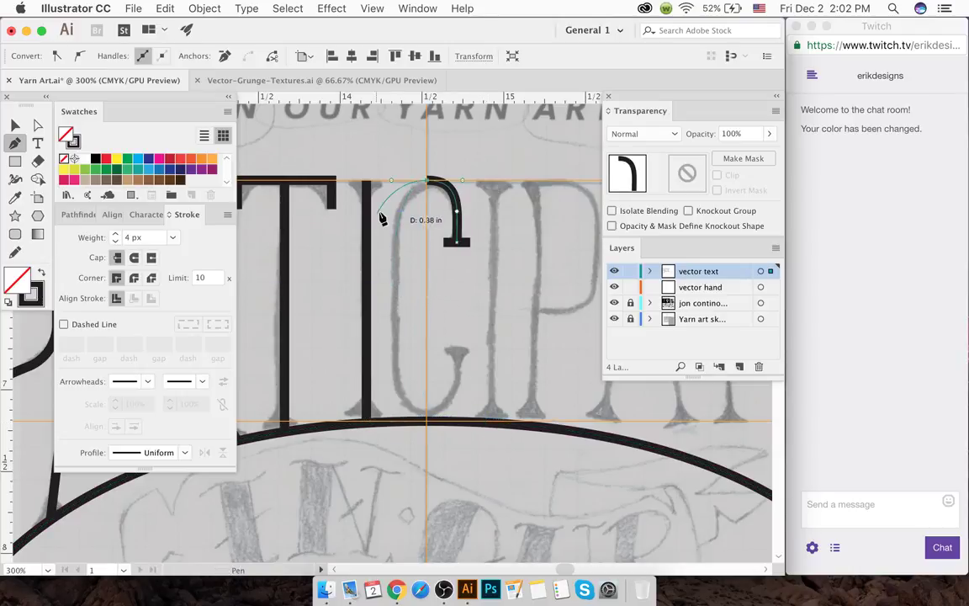
# - Continue the C down its straight outer side and curve it to the point where the centre guide meets the lower arch
pyautogui.moveTo(395, 227); pyautogui.dragTo(397, 244)
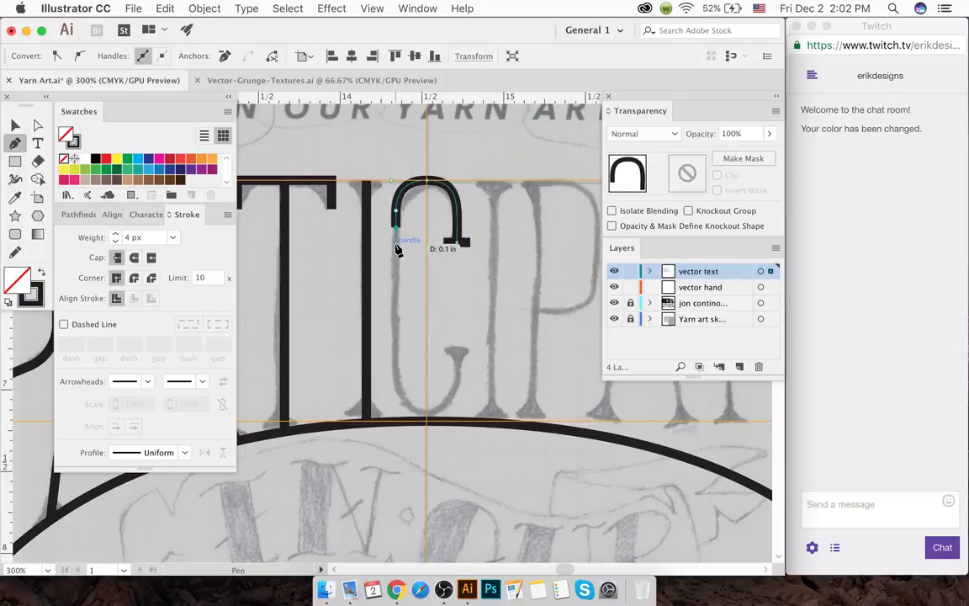
pyautogui.click(396, 367)
pyautogui.moveTo(426, 420); pyautogui.dragTo(464, 425)
pyautogui.press('super+z')
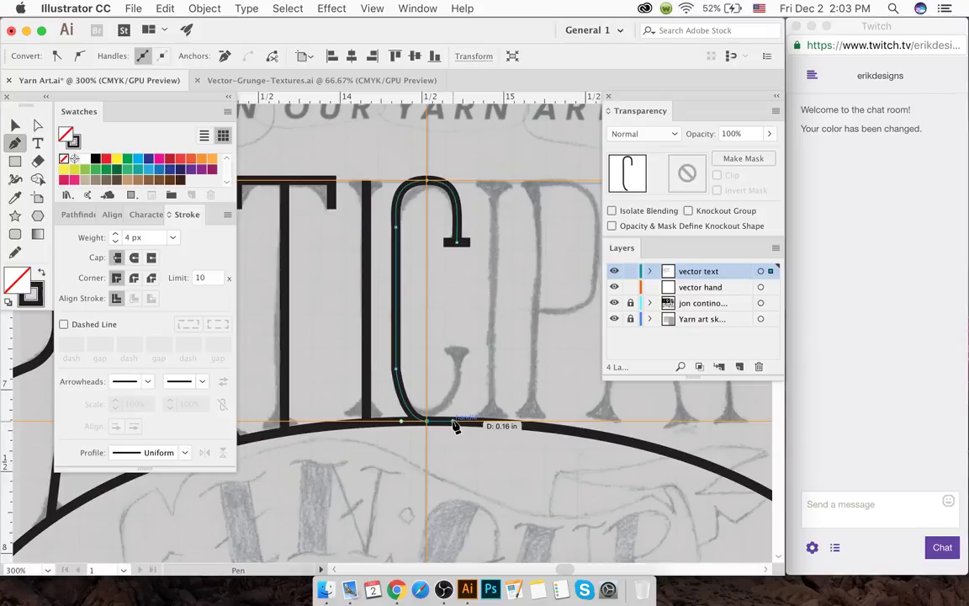
pyautogui.moveTo(453, 426)
pyautogui.mouseDown()
pyautogui.moveTo(435, 430)
pyautogui.moveTo(456, 421)
pyautogui.mouseUp()
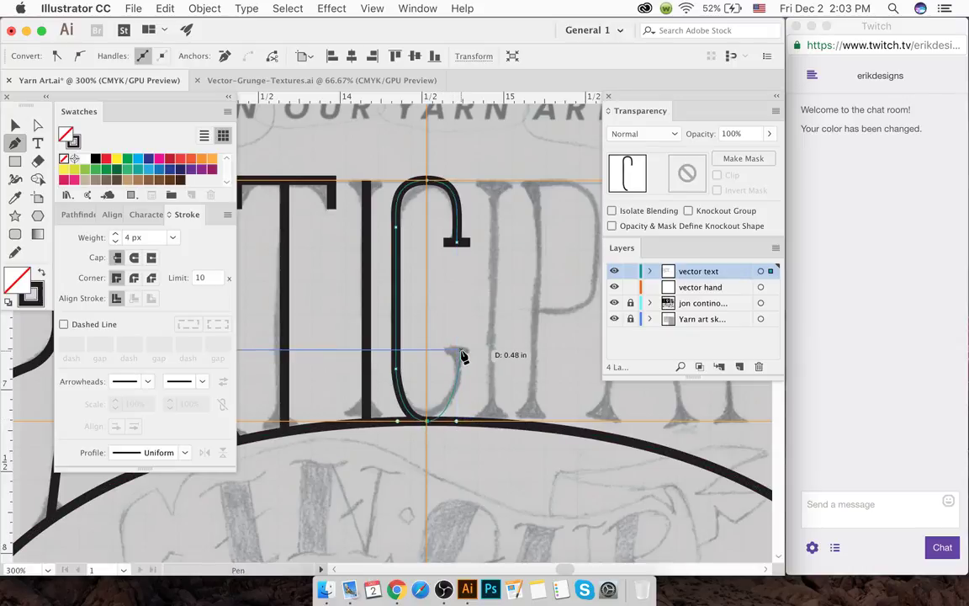
# - Curve the C's lower end up to the sketched terminal and cap it with a horizontal serif aligned with the upper one
pyautogui.click(457, 348)
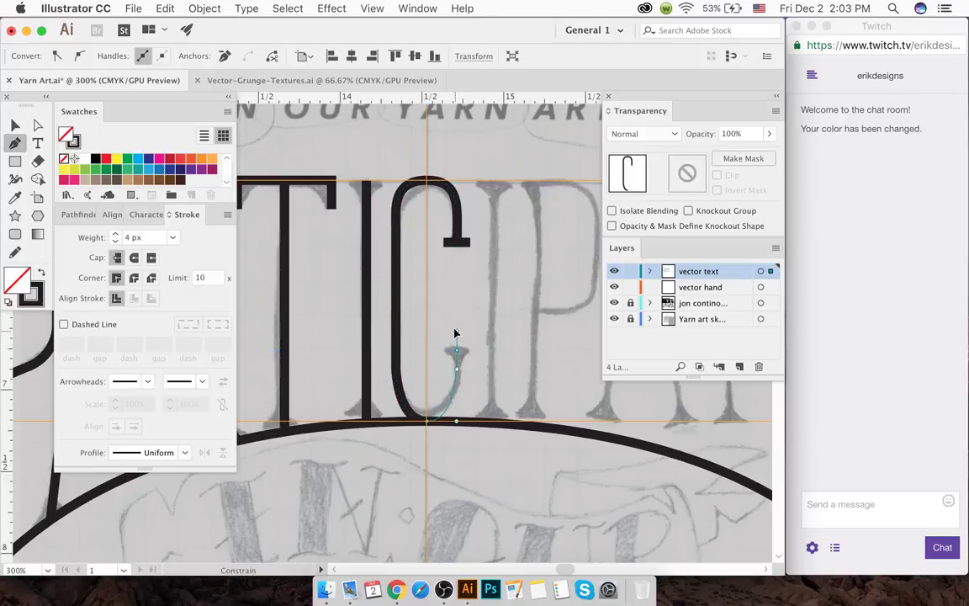
pyautogui.moveTo(451, 320); pyautogui.dragTo(450, 322)
pyautogui.keyDown('super'); pyautogui.click(440, 325); pyautogui.keyUp('super')
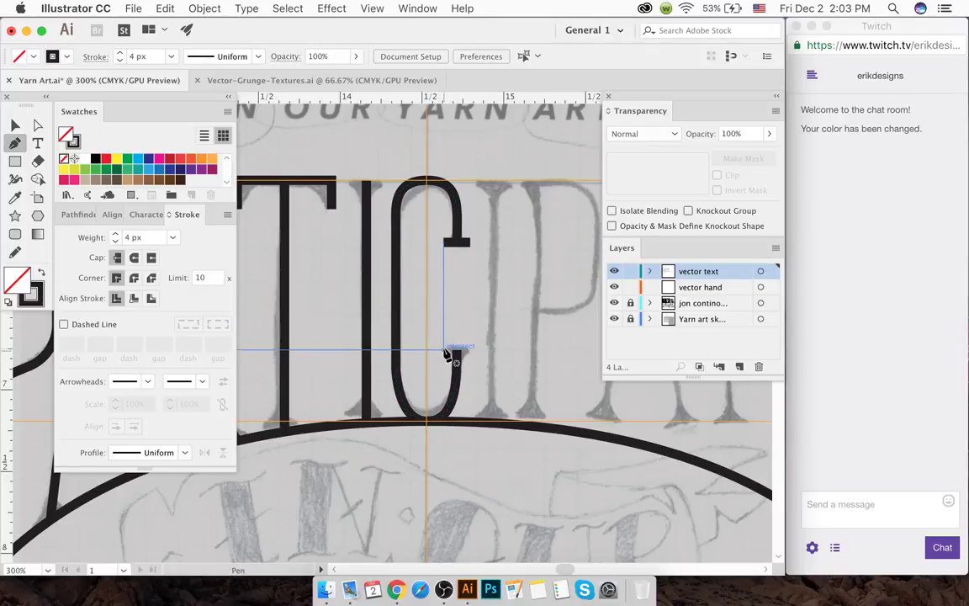
pyautogui.click(443, 349)
pyautogui.click(469, 349)
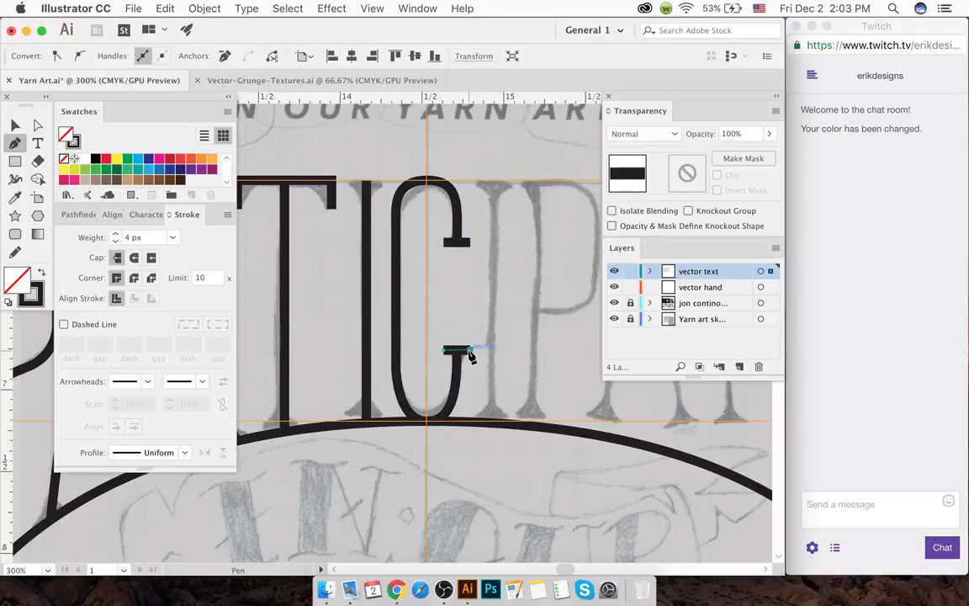
pyautogui.keyDown('super'); pyautogui.click(455, 317); pyautogui.keyUp('super')
pyautogui.keyDown('super'); pyautogui.click(456, 316); pyautogui.keyUp('super')
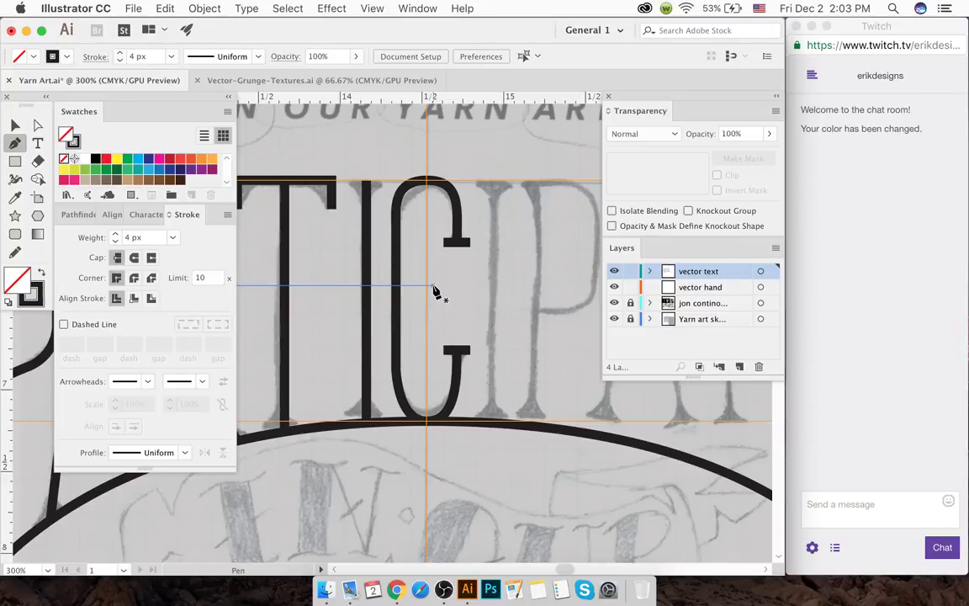
# - Draw the stem of the I after the C, about 1.48 in long, from the top guide down to the lower arch
pyautogui.click(495, 180)
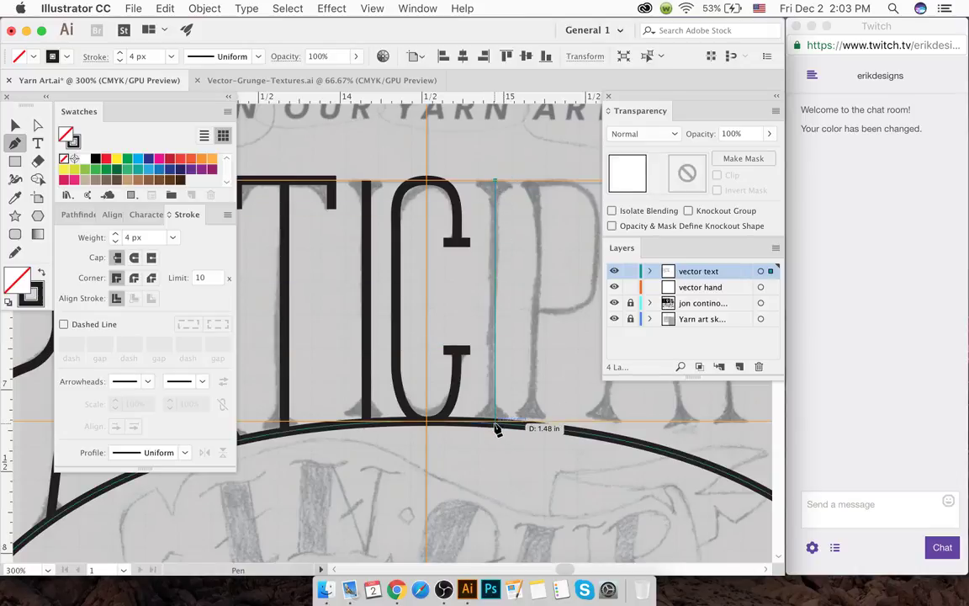
pyautogui.click(495, 429)
pyautogui.keyDown('super'); pyautogui.click(514, 342); pyautogui.keyUp('super')
# - Draw the P's vertical stem over the sketch, from the top guide down to the lower arch
pyautogui.hscroll(3, 514, 343)
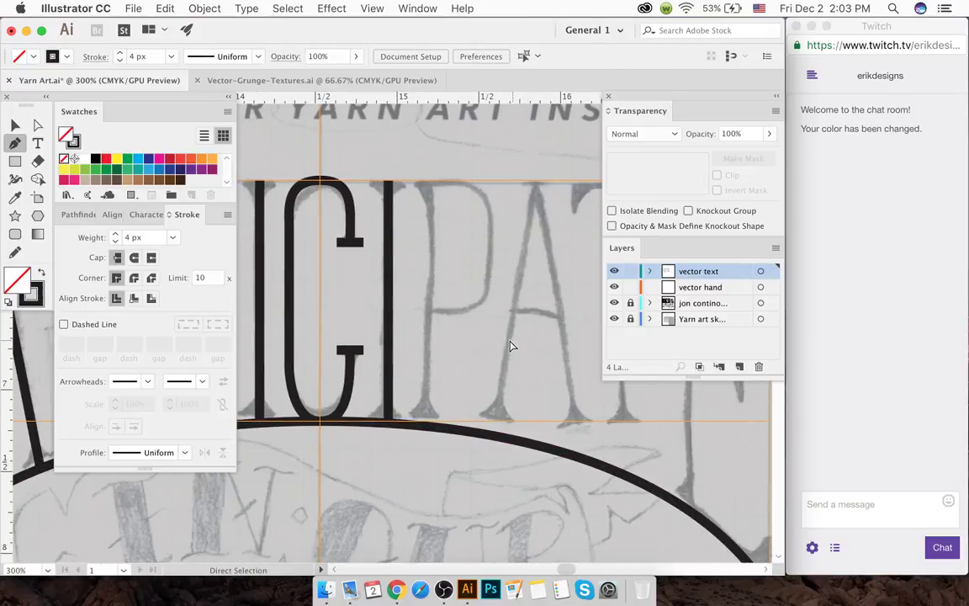
pyautogui.hscroll(1, 511, 344)
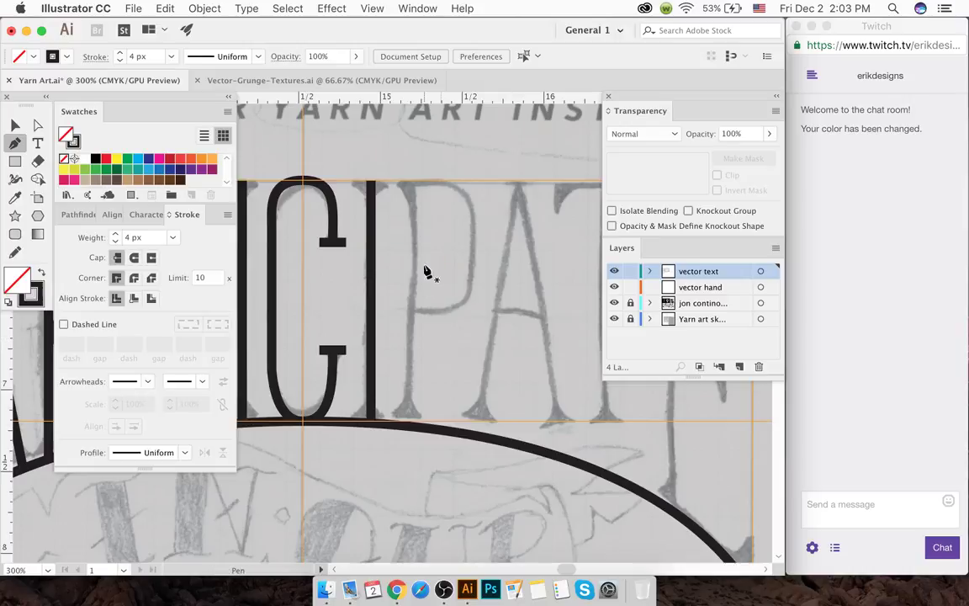
pyautogui.click(414, 182)
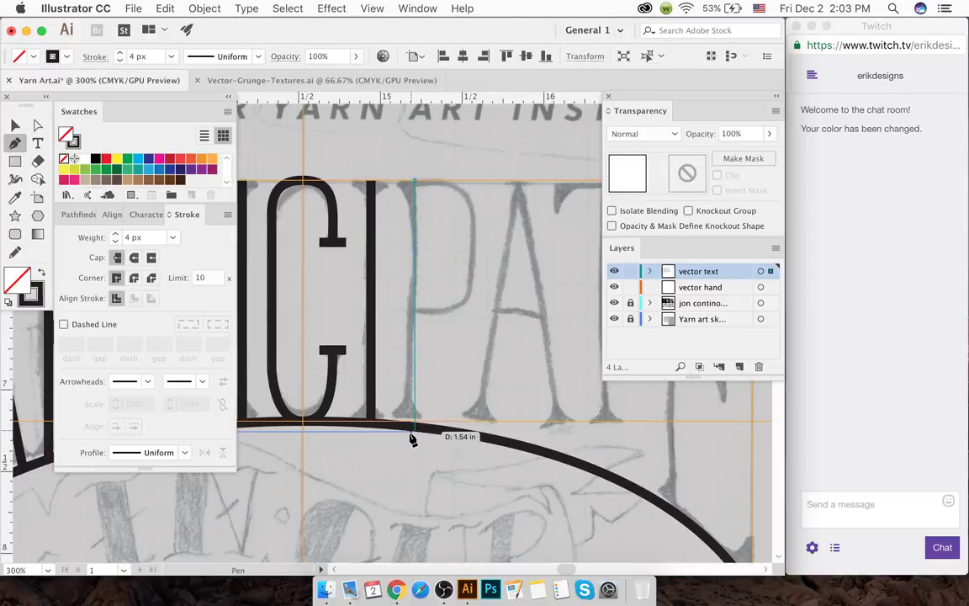
pyautogui.click(415, 429)
pyautogui.keyDown('super'); pyautogui.click(435, 337); pyautogui.keyUp('super')
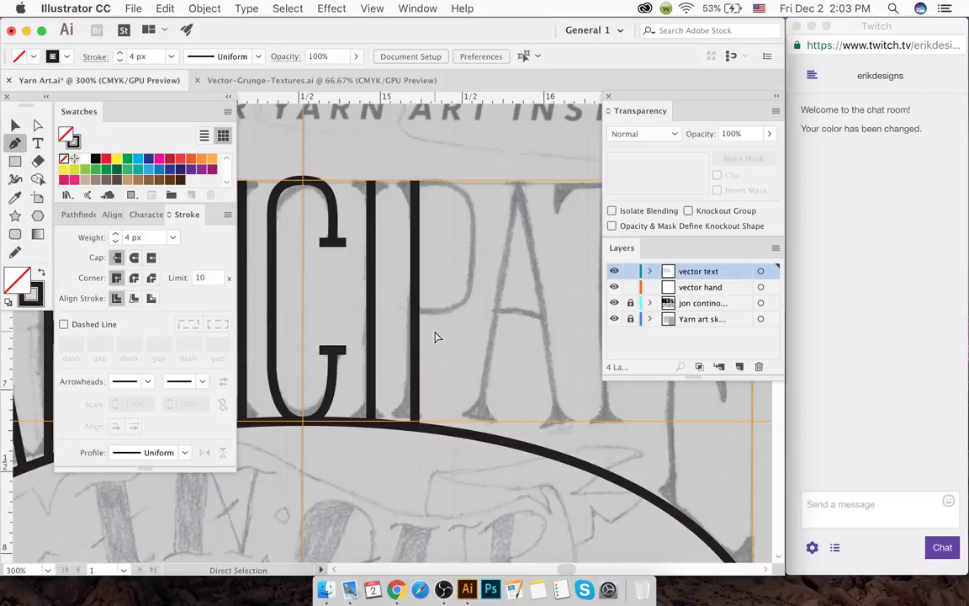
# - Draw the P's bowl as a square-cornered stroke along the top guide and down past a pasted copy of the middle arch
pyautogui.click(396, 183)
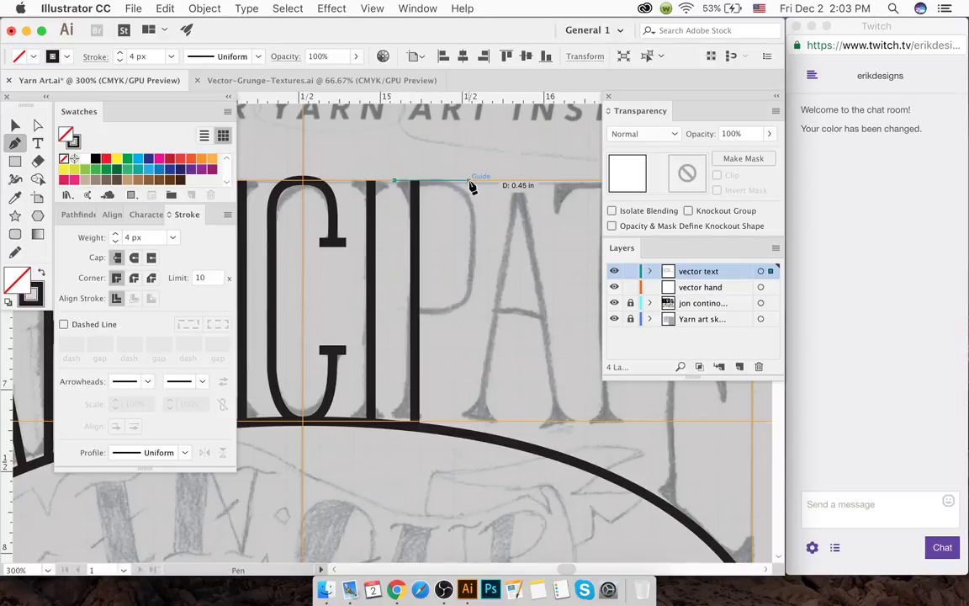
pyautogui.click(472, 181)
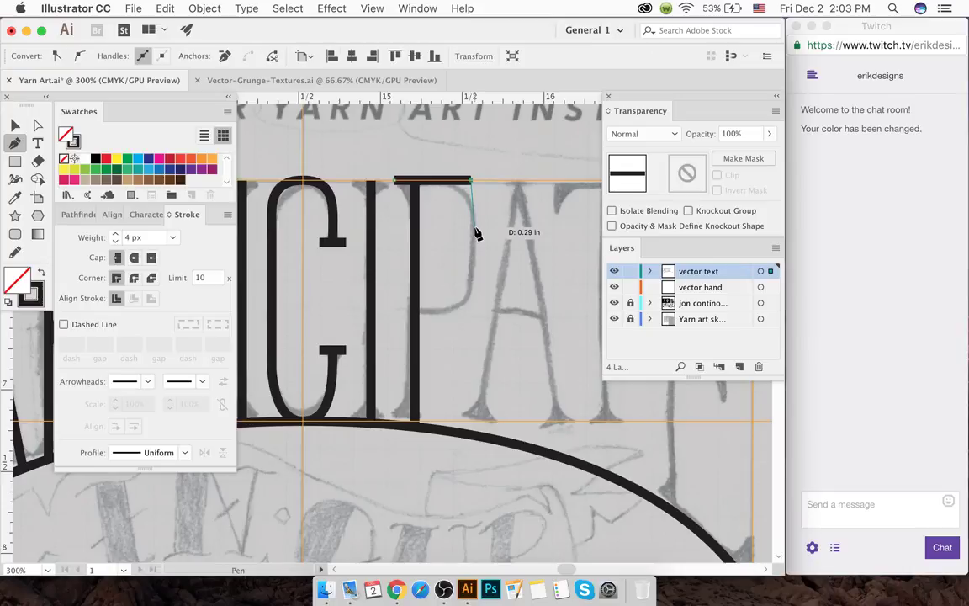
pyautogui.press('super+v')
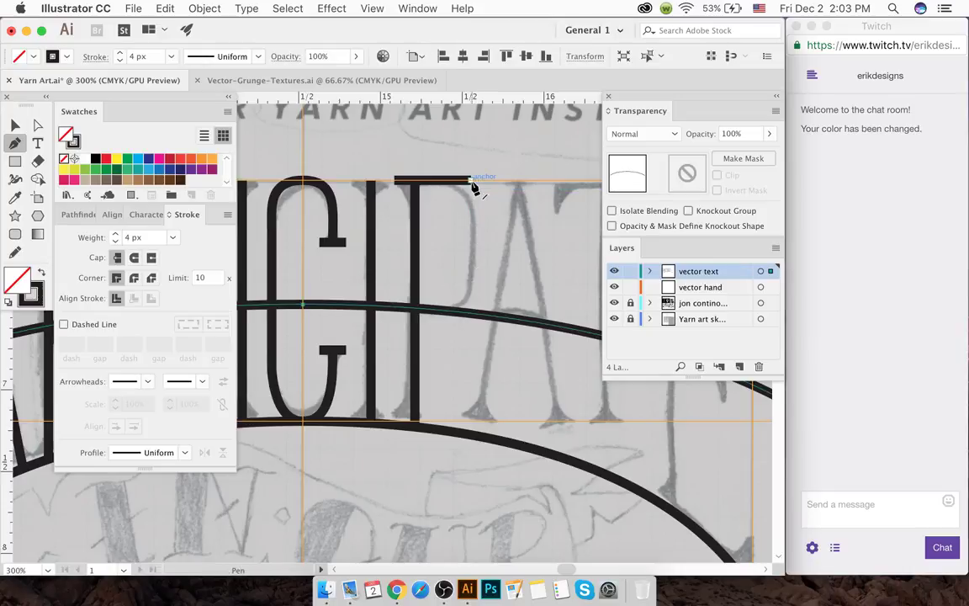
pyautogui.click(471, 181)
pyautogui.click(471, 328)
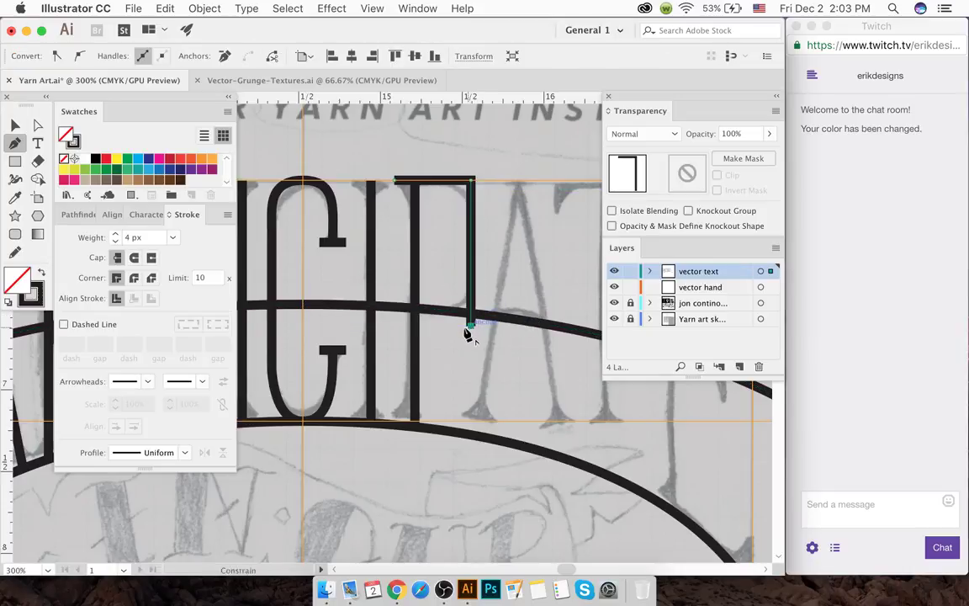
pyautogui.keyDown('super'); pyautogui.click(443, 341); pyautogui.keyUp('super')
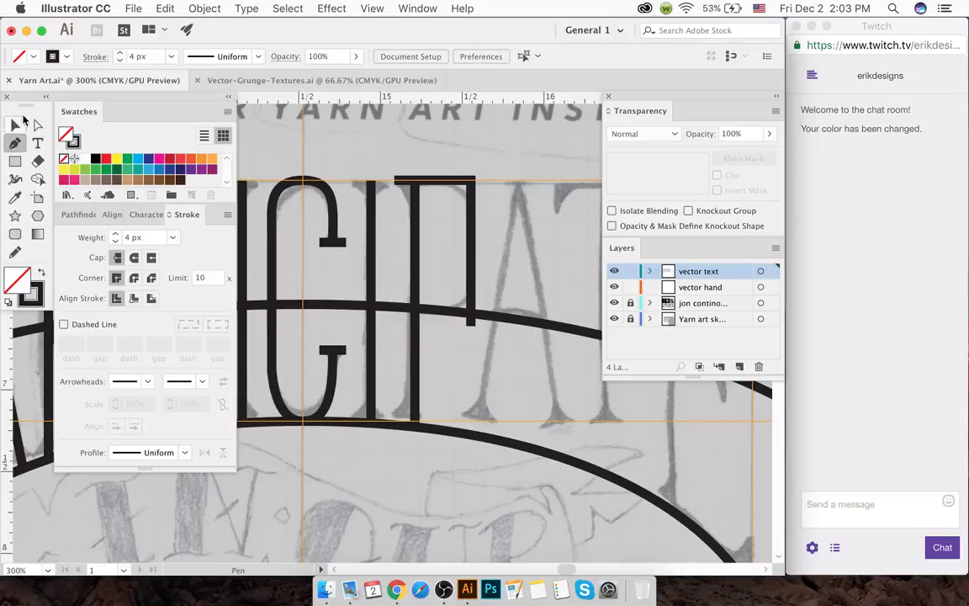
# - Trim the arch with the Shape Builder to the part inside the P's bowl and remove the outer side's overhang below it
pyautogui.press('v')
pyautogui.moveTo(423, 279); pyautogui.dragTo(410, 266)
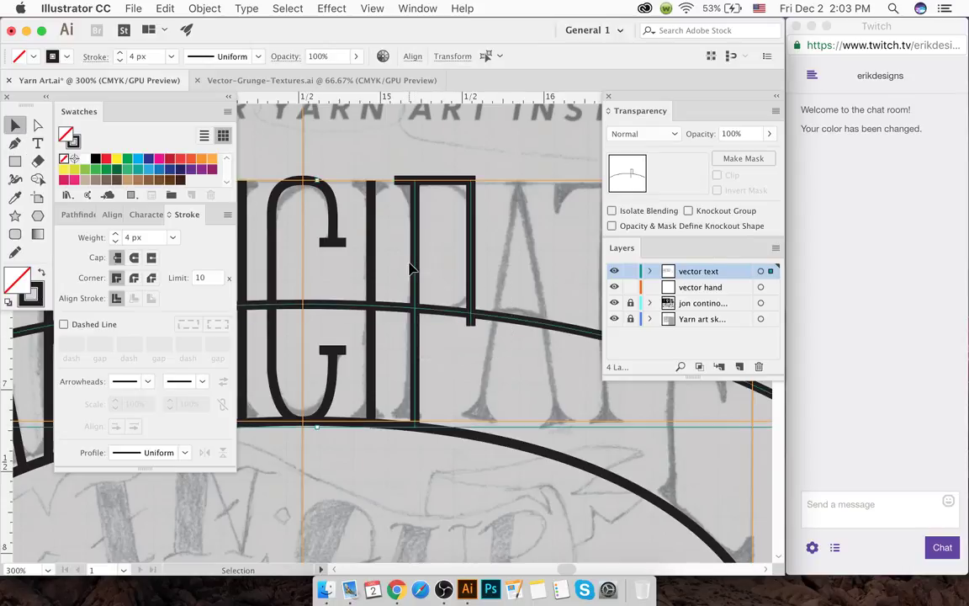
pyautogui.hotkey('shift', 'm')
pyautogui.keyDown('alt'); pyautogui.click(411, 303); pyautogui.keyUp('alt')
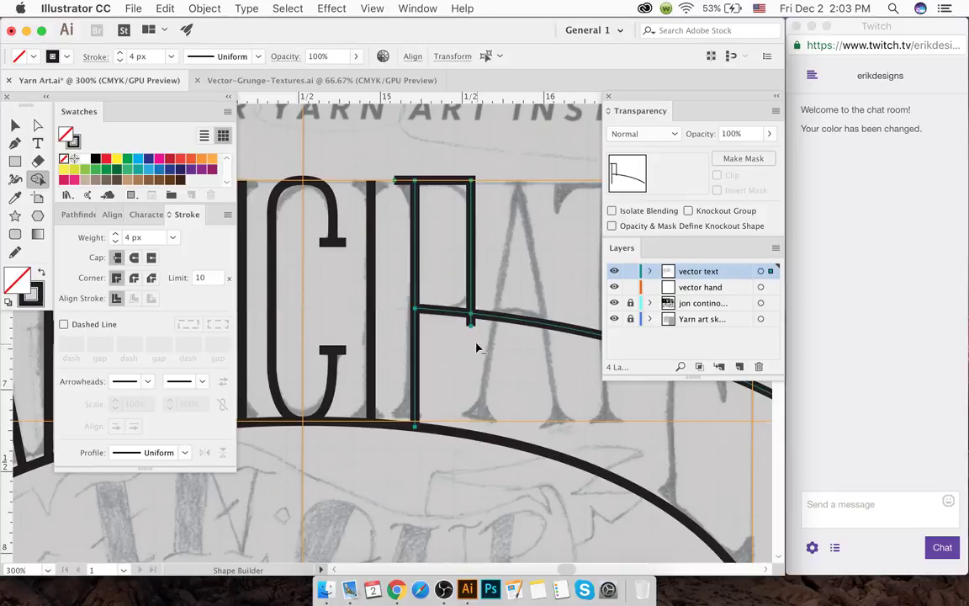
pyautogui.keyDown('alt'); pyautogui.click(481, 324); pyautogui.keyUp('alt')
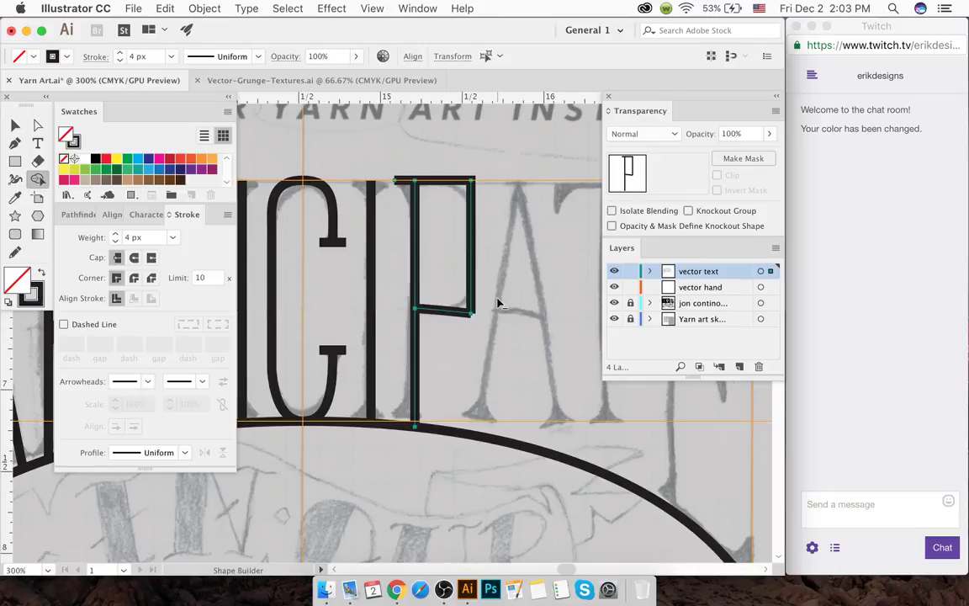
# - Round the upper and lower outer corners of the P's bowl
pyautogui.press('a')
pyautogui.click(414, 277)
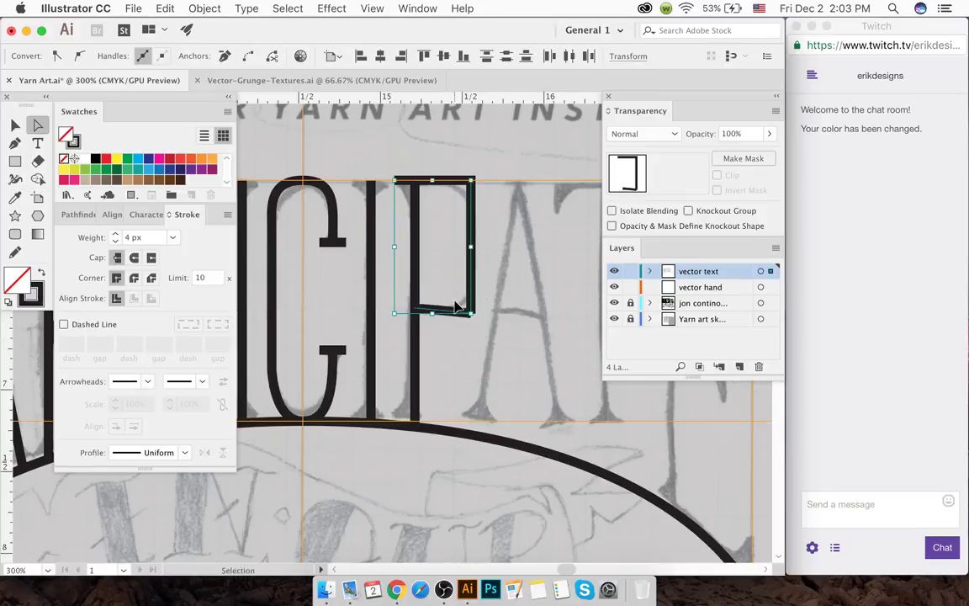
pyautogui.click(453, 303)
pyautogui.click(470, 313)
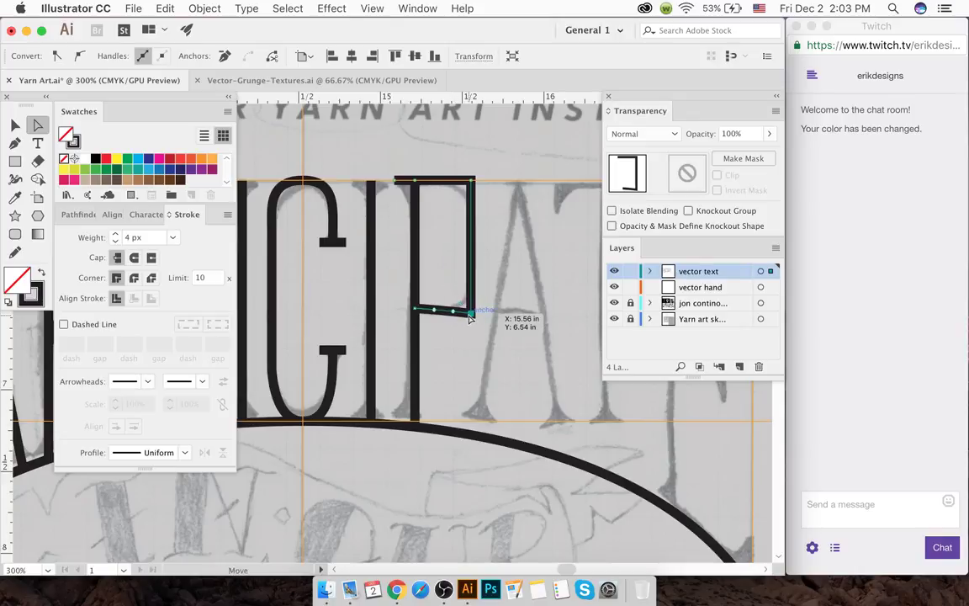
pyautogui.keyDown('shift'); pyautogui.click(471, 181); pyautogui.keyUp('shift')
pyautogui.moveTo(461, 190); pyautogui.dragTo(440, 218)
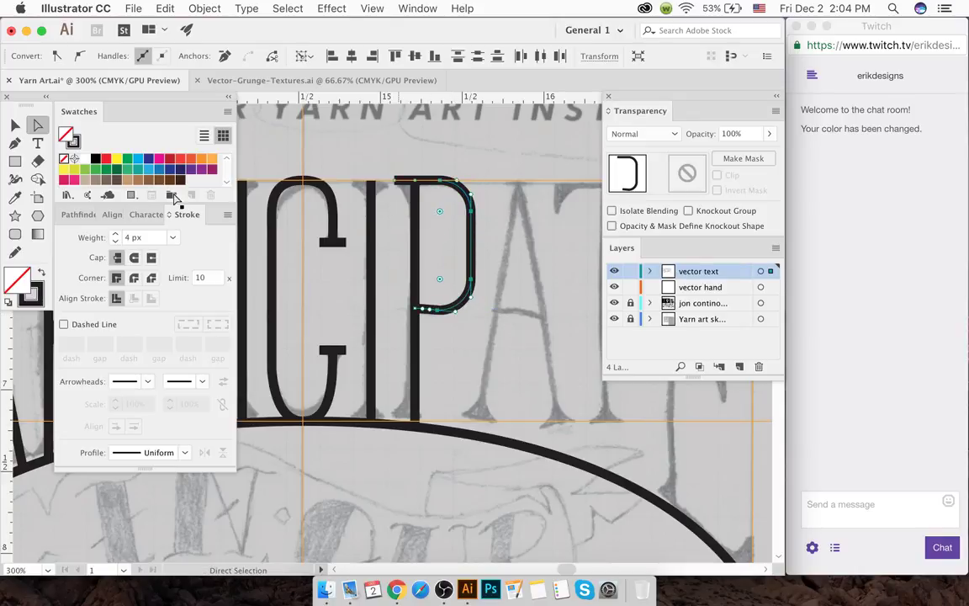
pyautogui.click(15, 124)
pyautogui.click(511, 234)
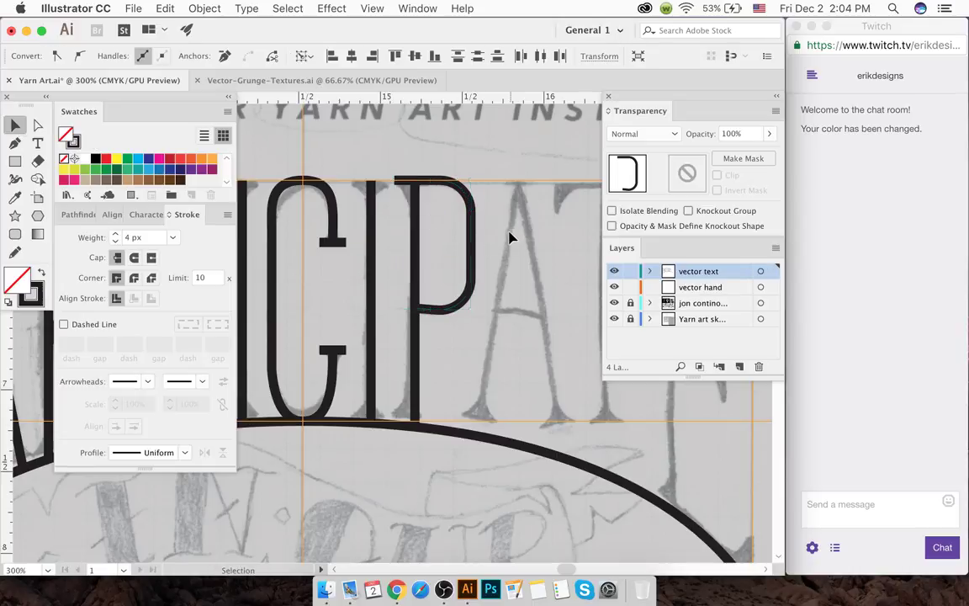
# - Start a new pen path below the lower arch, beneath the P's stem
pyautogui.hscroll(3, 489, 262)
pyautogui.hscroll(1, 476, 267)
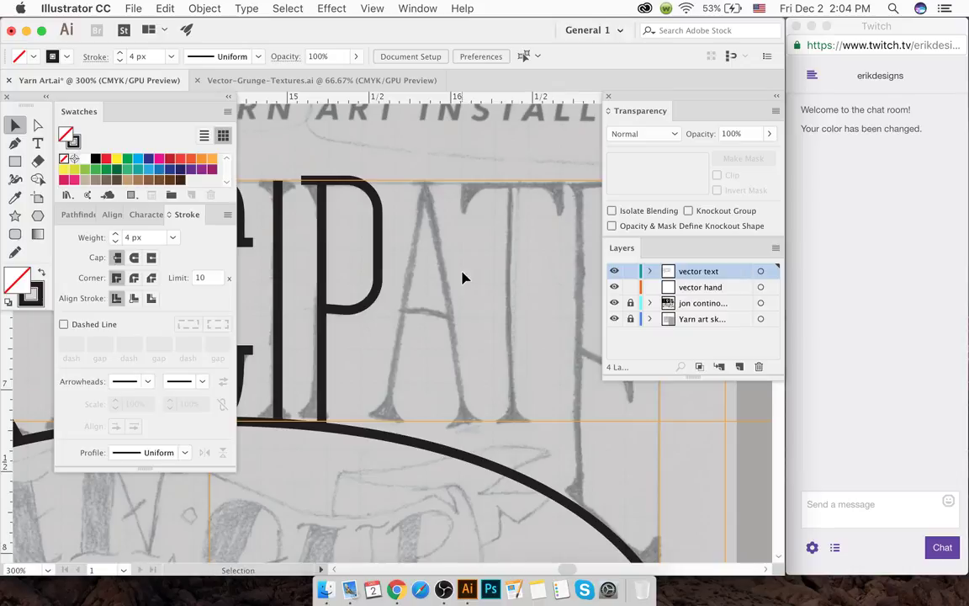
pyautogui.press('p')
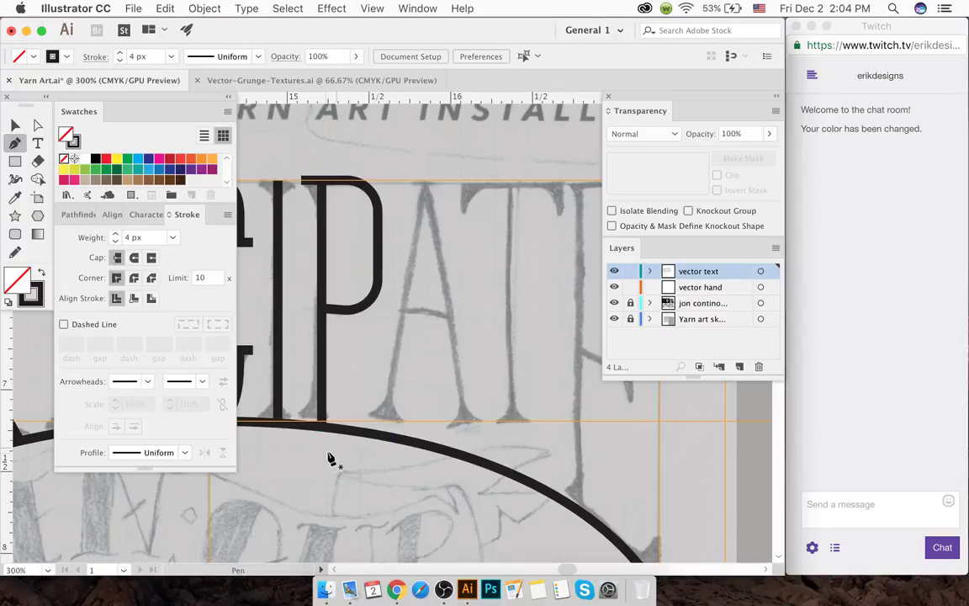
pyautogui.click(310, 482)
pyautogui.moveTo(330, 439)
pyautogui.mouseDown()
pyautogui.moveTo(348, 438)
pyautogui.moveTo(360, 413)
pyautogui.moveTo(381, 409)
pyautogui.mouseUp()
pyautogui.press('super+z')
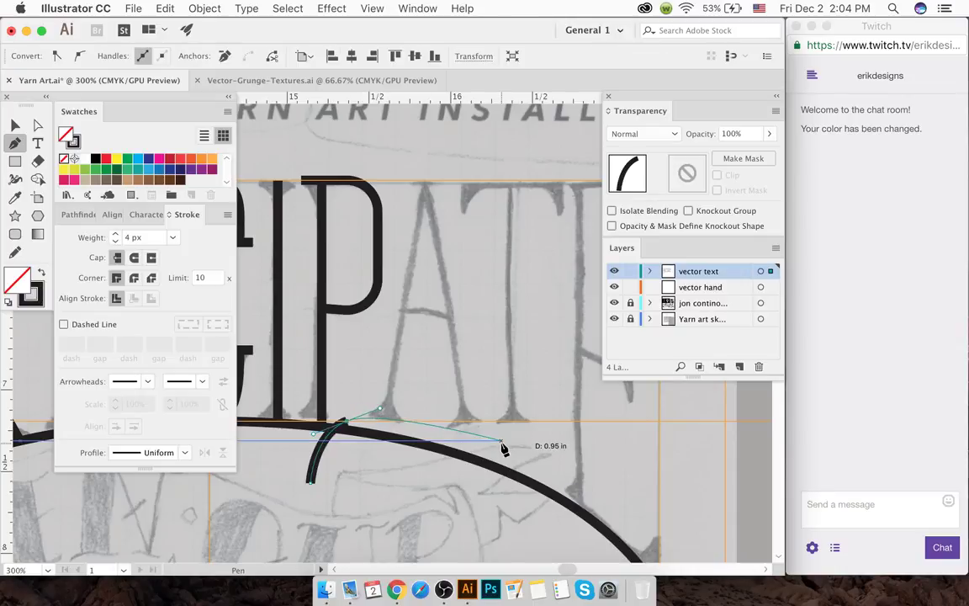
pyautogui.hotkey('ctrl', 'z')
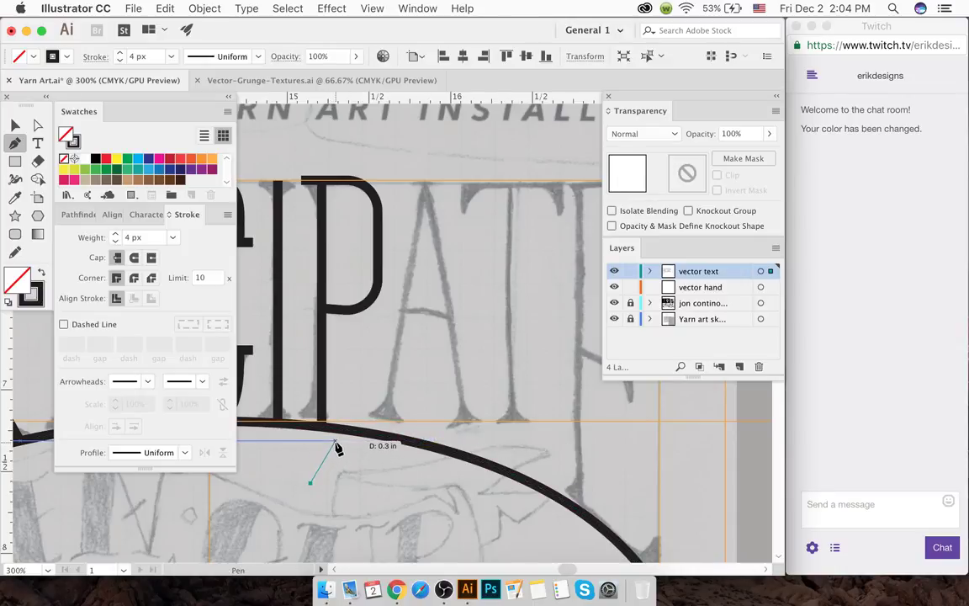
# - Continue the path as a wavy curve crossing the lower arch under the A and ending just below the lower guide, past the T
pyautogui.moveTo(352, 429); pyautogui.dragTo(489, 408)
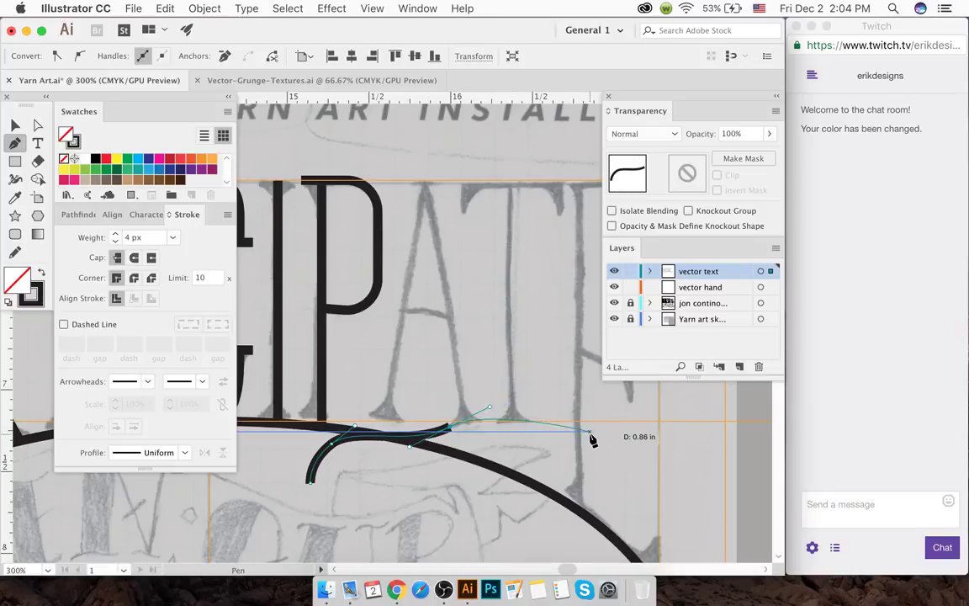
pyautogui.click(591, 434)
pyautogui.keyDown('super'); pyautogui.click(533, 395); pyautogui.keyUp('super')
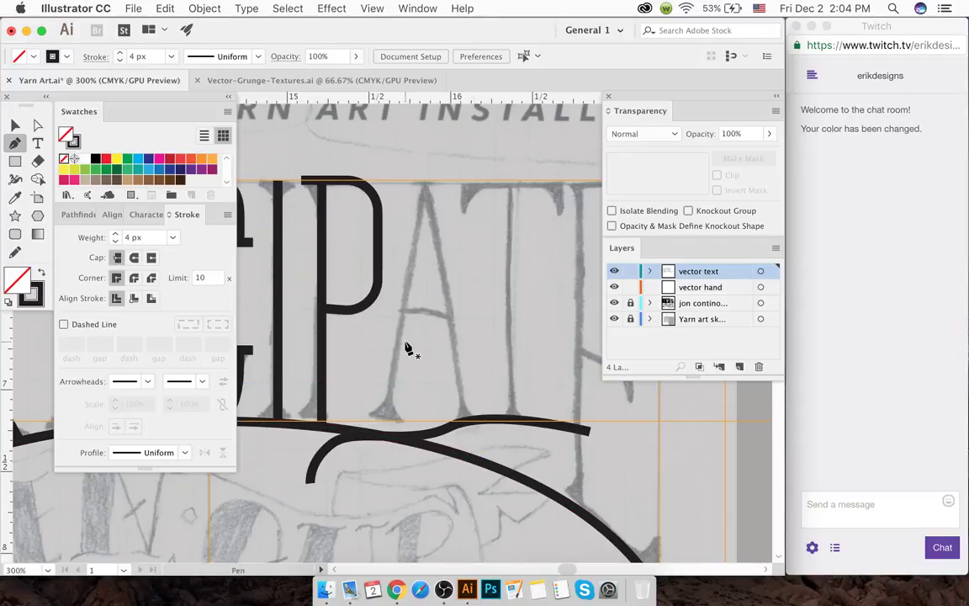
# - Paste the middle arch in place and draw the A's two slanted legs from a shared apex on the top guide down to the wavy curve
pyautogui.press('super+v')
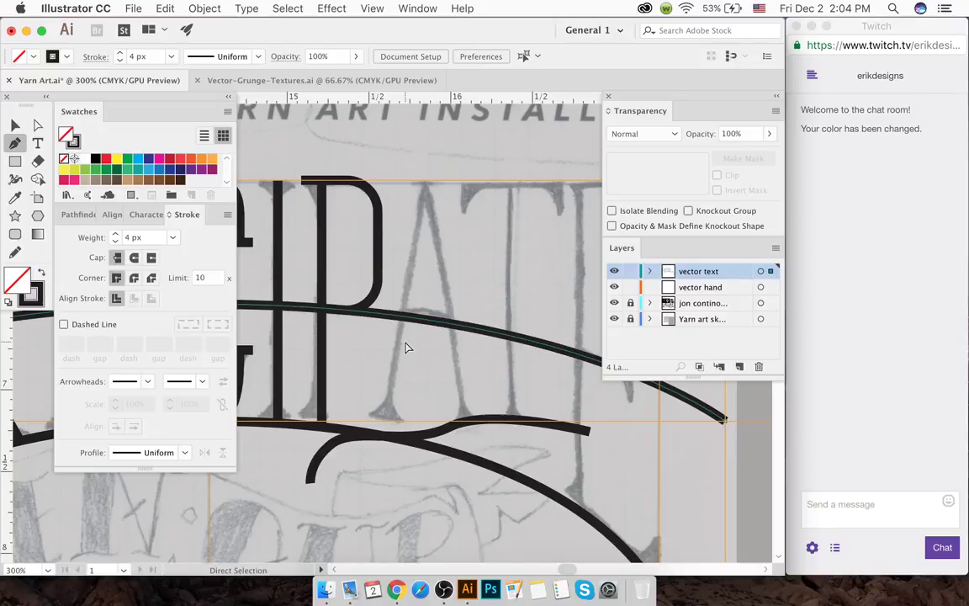
pyautogui.click(424, 181)
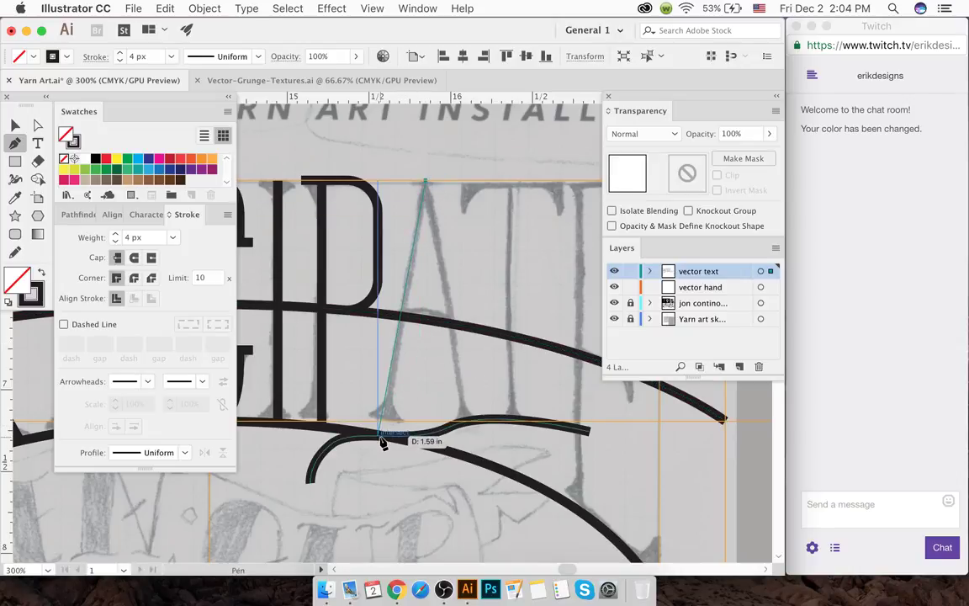
pyautogui.click(381, 432)
pyautogui.keyDown('super'); pyautogui.click(411, 390); pyautogui.keyUp('super')
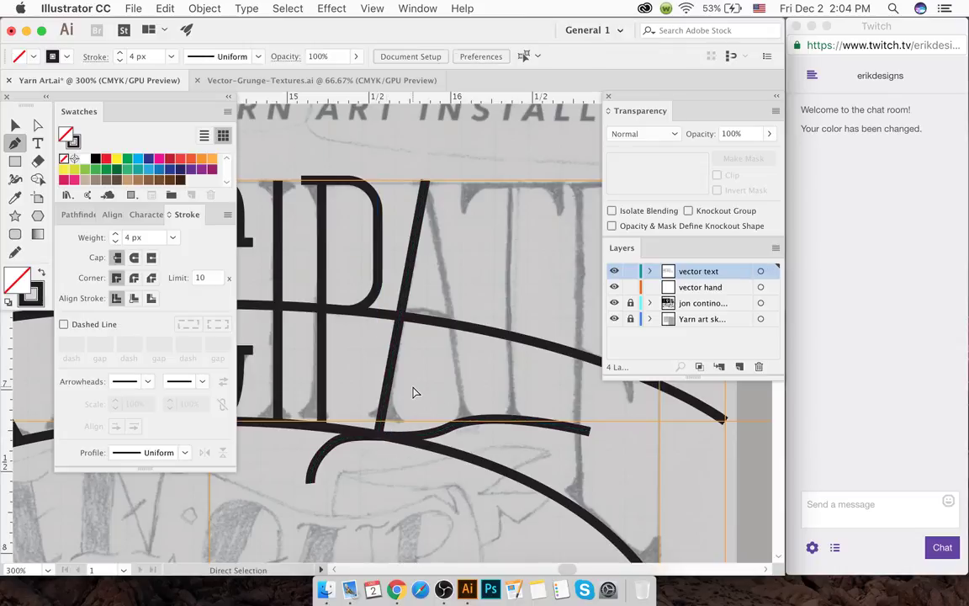
pyautogui.click(425, 182)
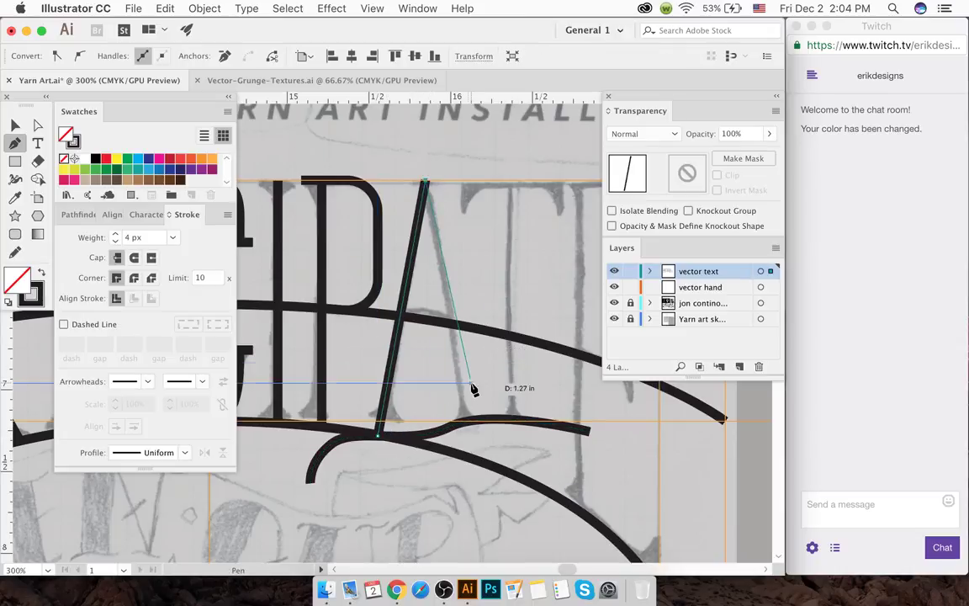
pyautogui.click(470, 425)
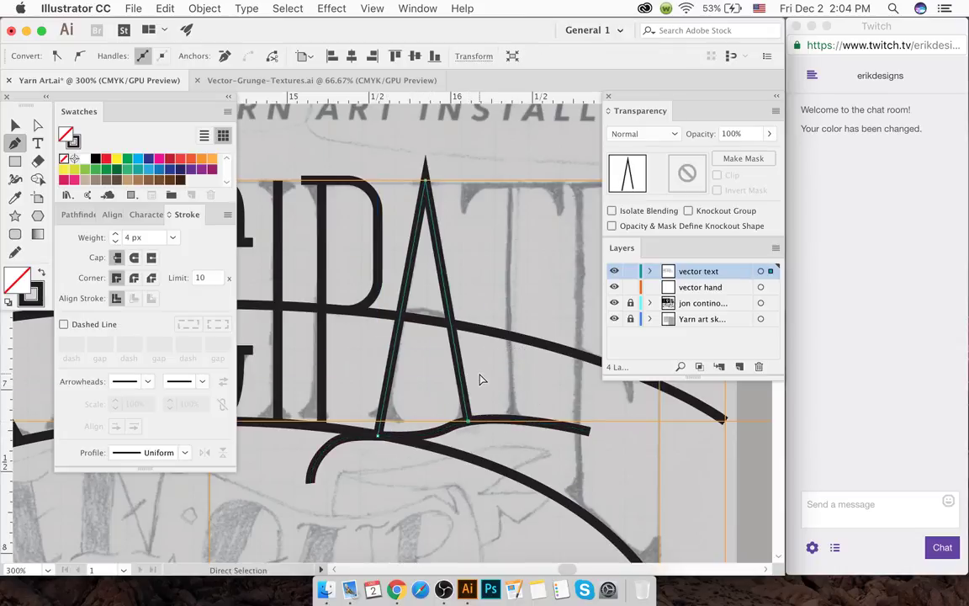
pyautogui.keyDown('super'); pyautogui.click(480, 379); pyautogui.keyUp('super')
# - Set the A's stroke to a round corner join so its apex is blunt
pyautogui.press('a')
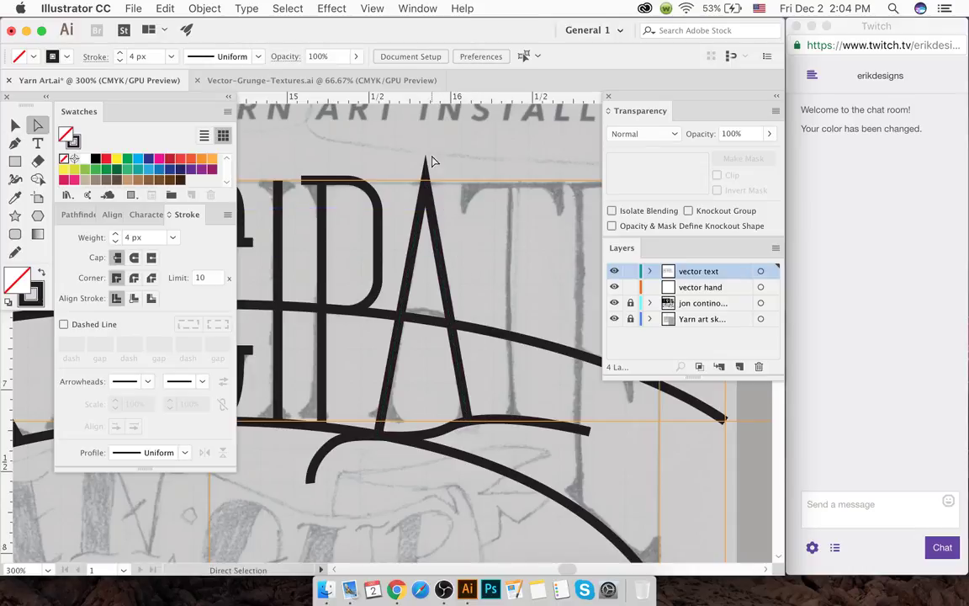
pyautogui.click(431, 212)
pyautogui.click(430, 217)
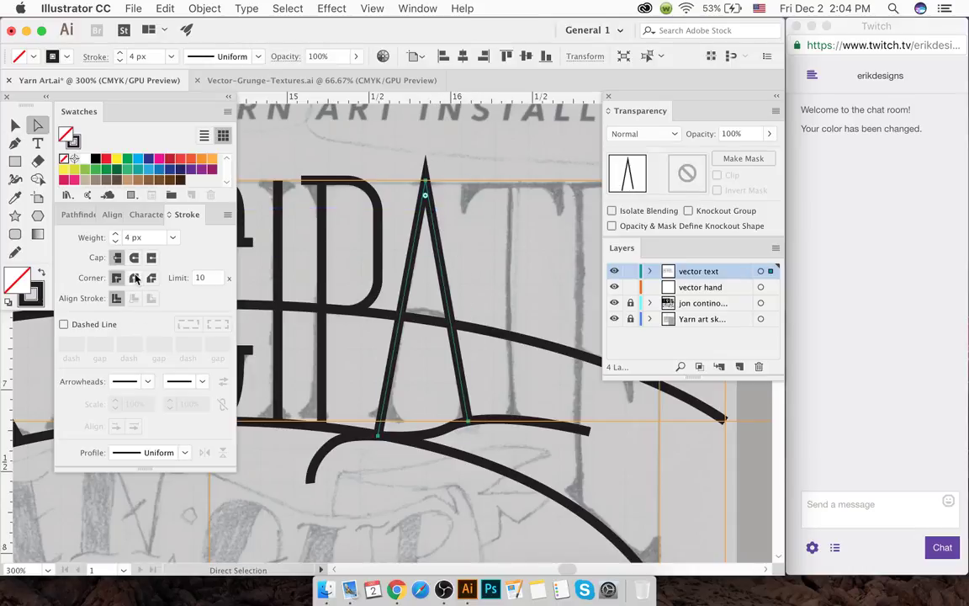
pyautogui.click(135, 279)
pyautogui.click(14, 126)
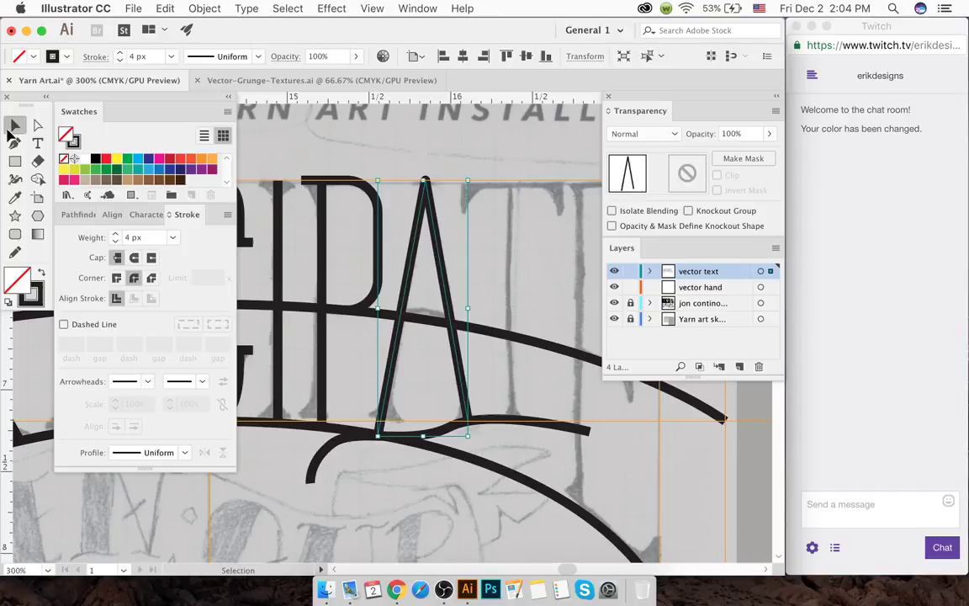
pyautogui.click(522, 269)
pyautogui.press('p')
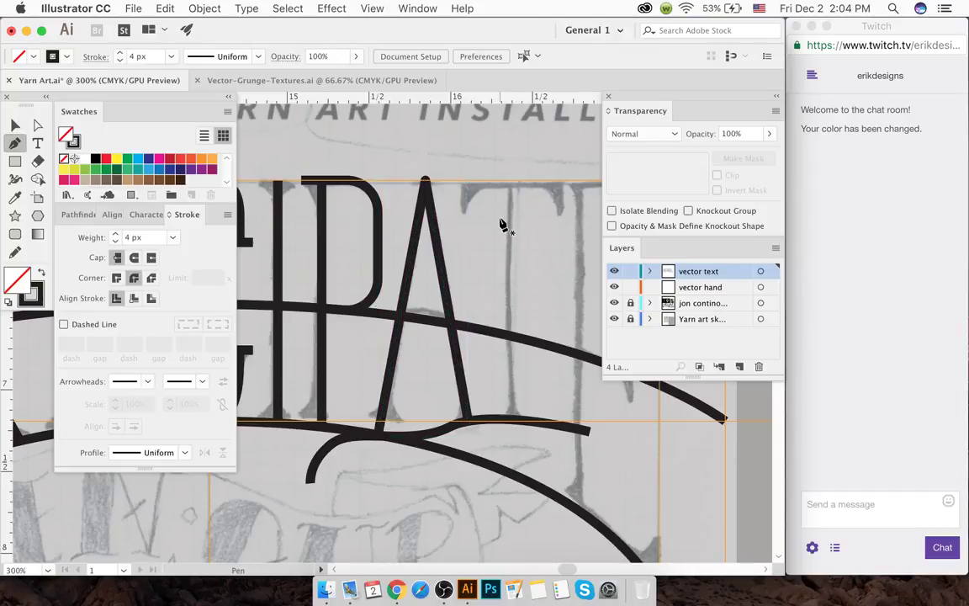
pyautogui.click(467, 181)
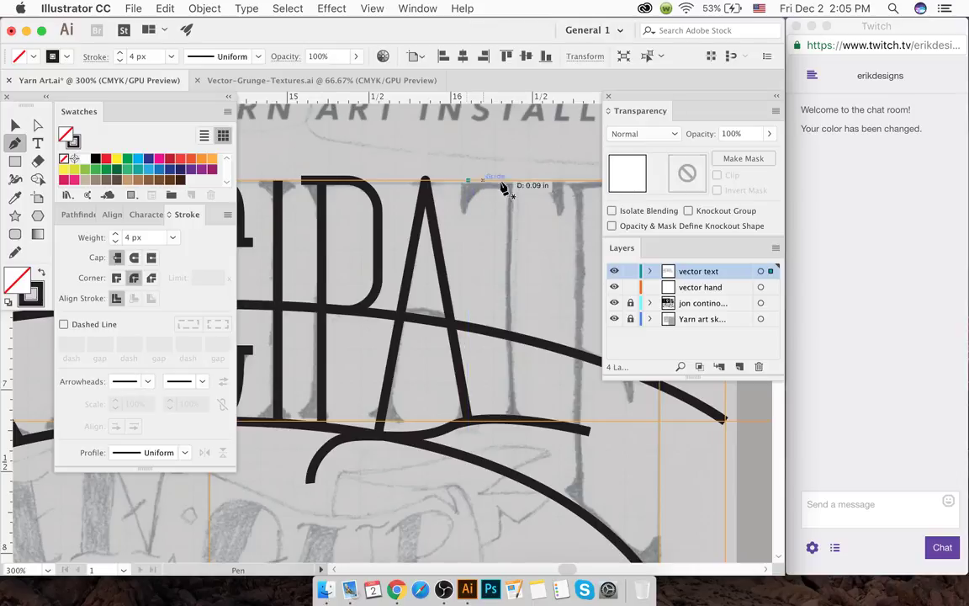
pyautogui.click(556, 181)
pyautogui.press('super+z')
pyautogui.press('super+z')
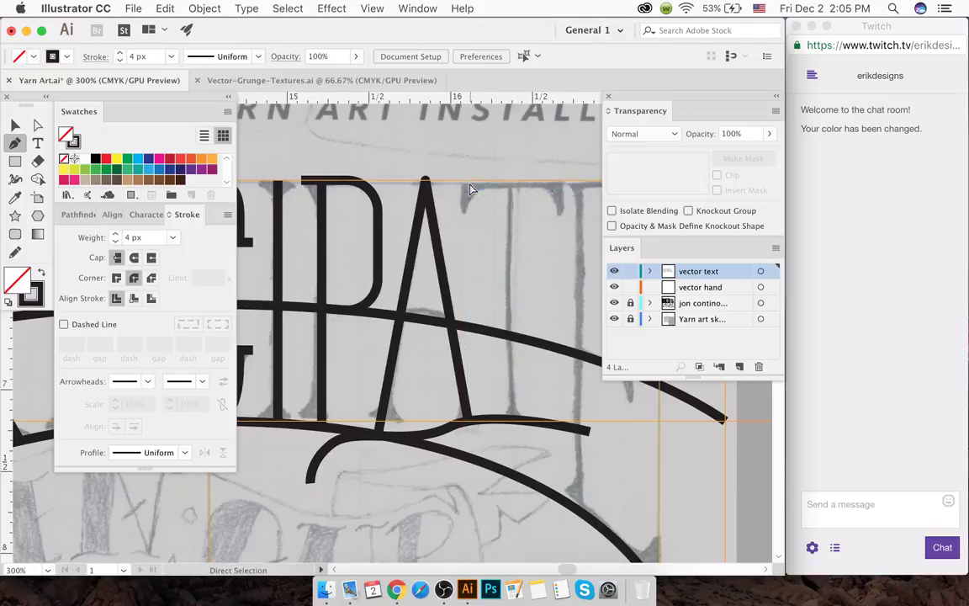
pyautogui.click(468, 184)
pyautogui.hotkey('ctrl', 'z')
# - Draw the second T's crossbar along the top guide with a short downward serif, about 0.21 in, at each end
pyautogui.click(461, 212)
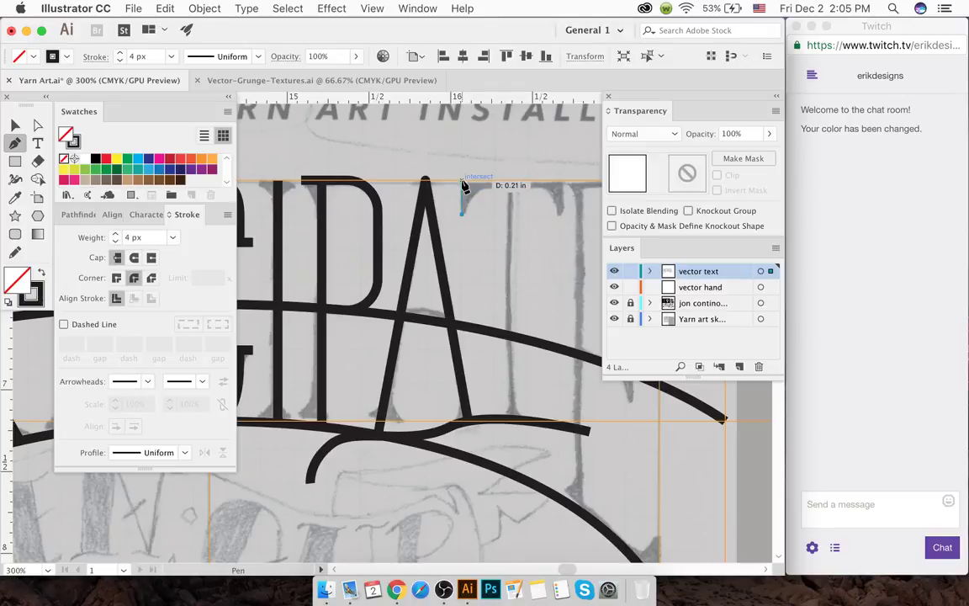
pyautogui.click(461, 181)
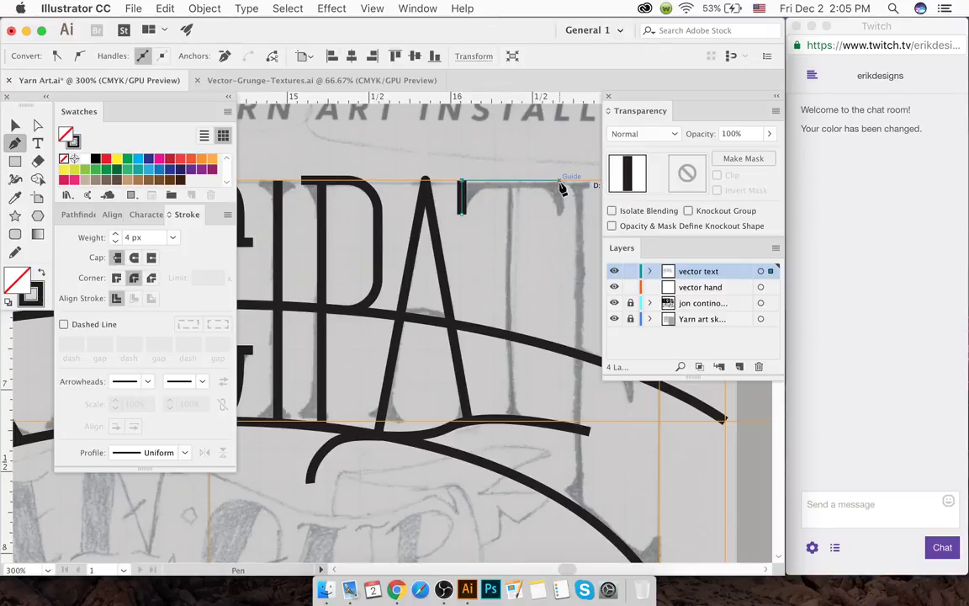
pyautogui.click(560, 181)
pyautogui.click(559, 213)
pyautogui.keyDown('super'); pyautogui.click(526, 229); pyautogui.keyUp('super')
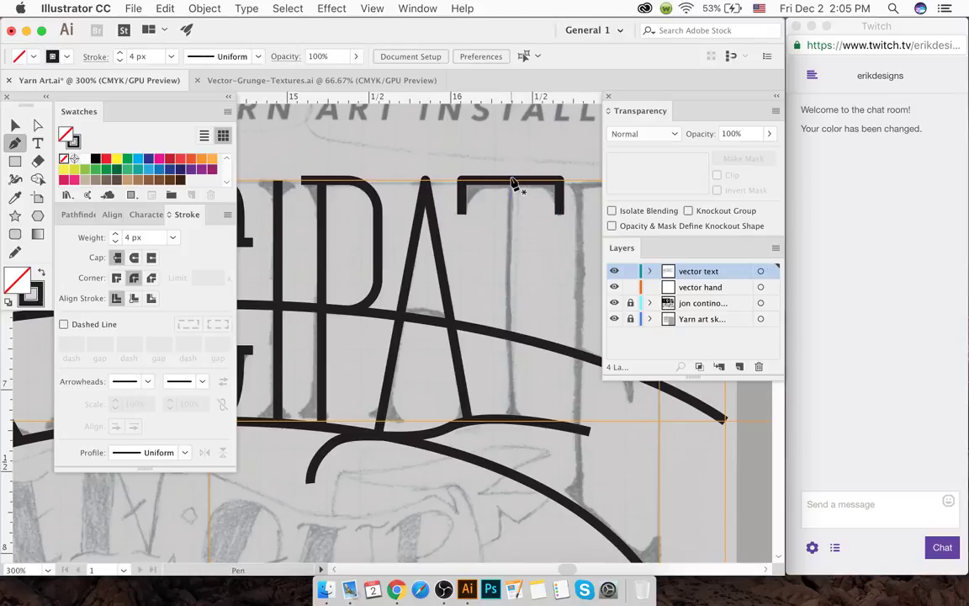
# - Draw the second T's vertical stem, about 1.46 in long, from the middle of its crossbar down to the wavy curve
pyautogui.click(511, 181)
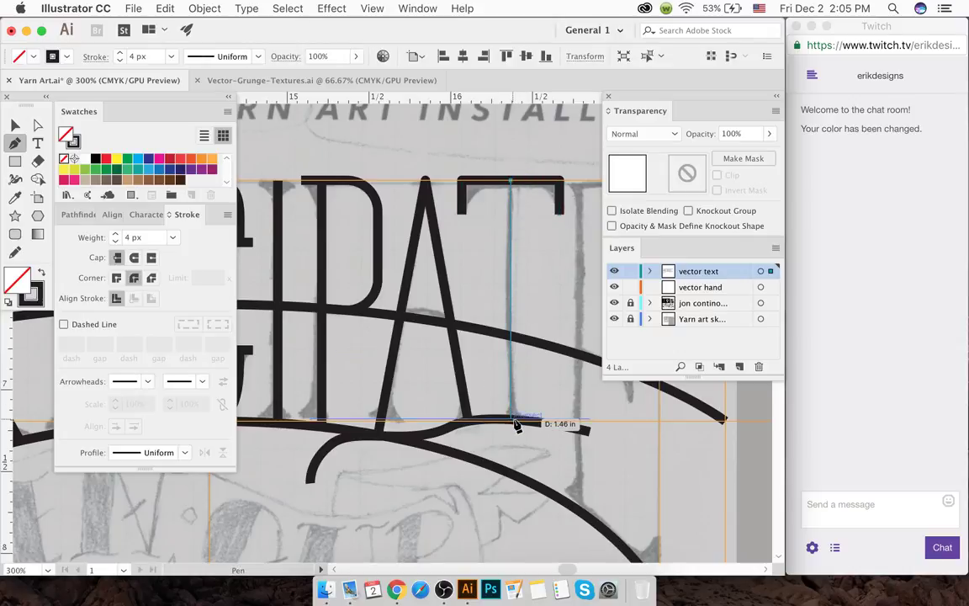
pyautogui.click(512, 419)
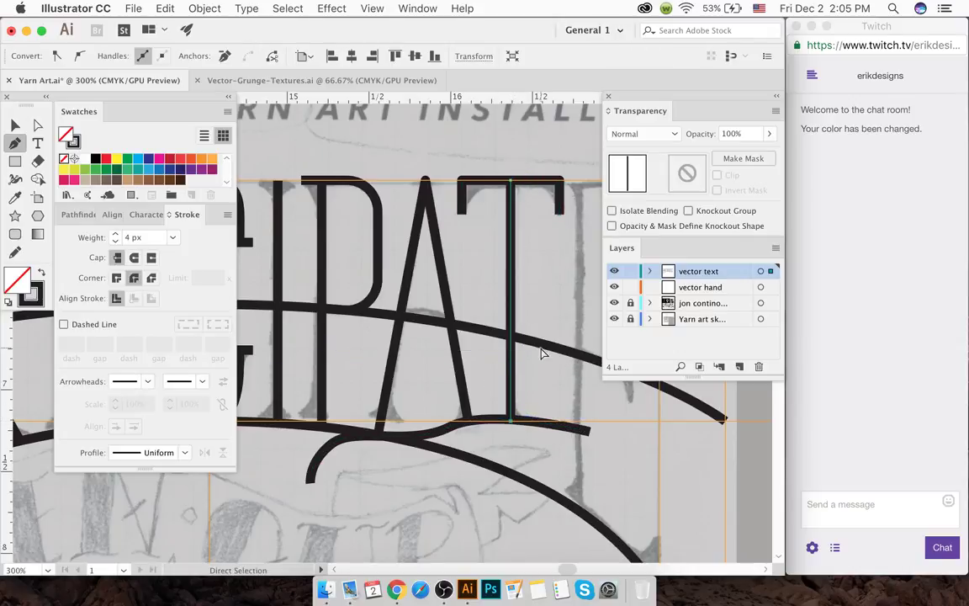
pyautogui.press('super+z')
# - Draw the E's top arm about 0.54 in along the top guide, with a short downward serif on the vertical guide
pyautogui.hscroll(3, 535, 315)
pyautogui.hscroll(4, 532, 317)
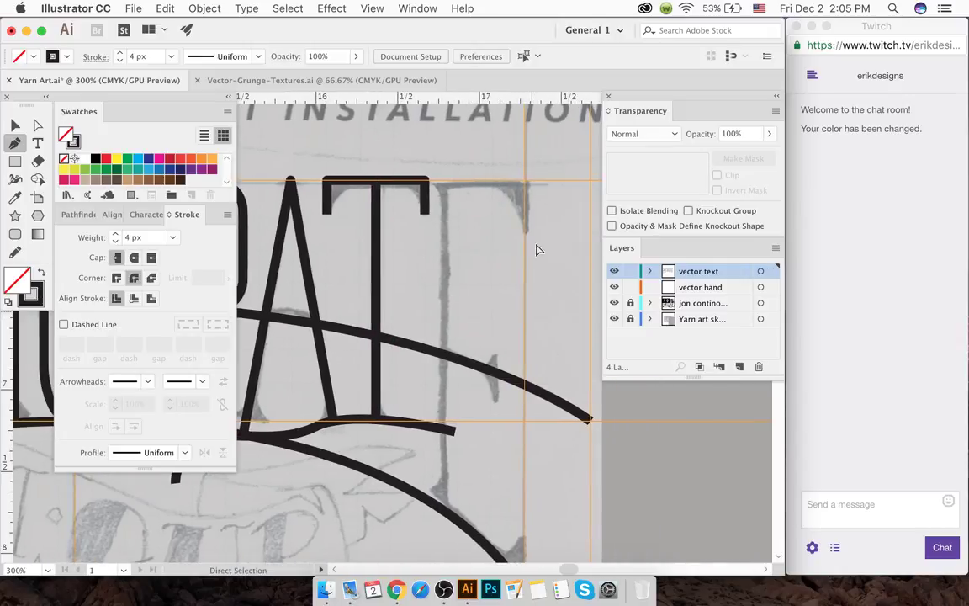
pyautogui.click(485, 232)
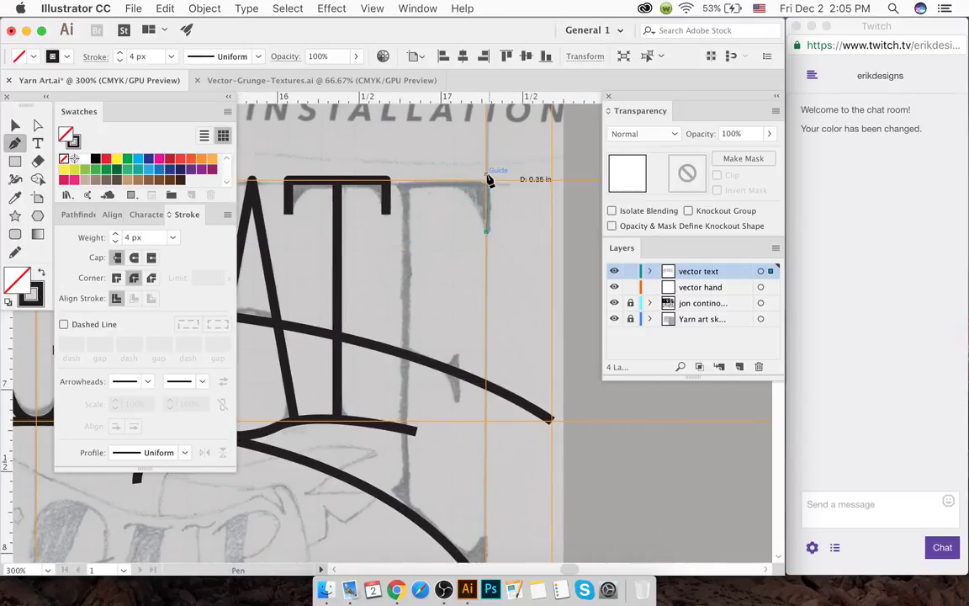
pyautogui.click(485, 182)
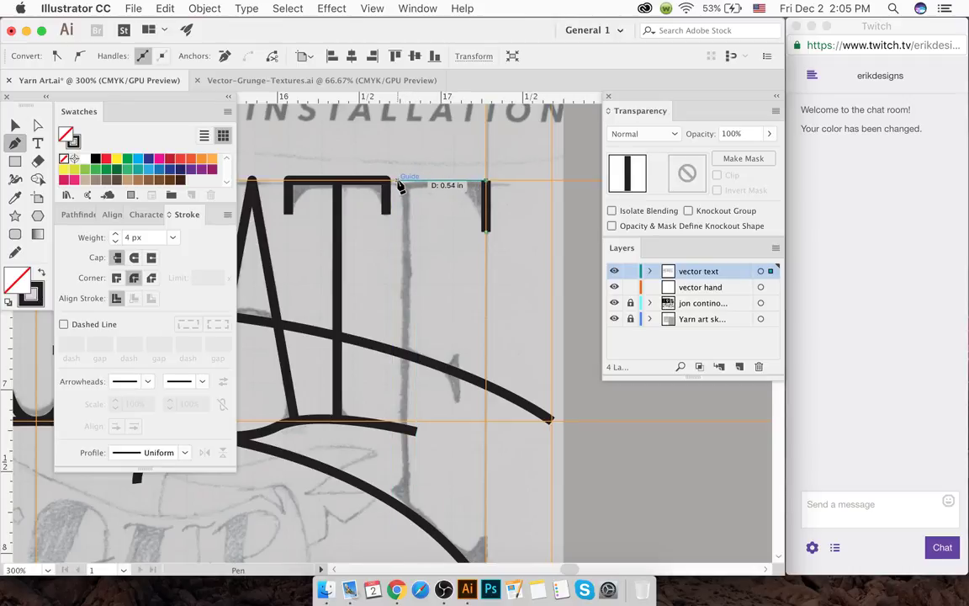
pyautogui.click(400, 181)
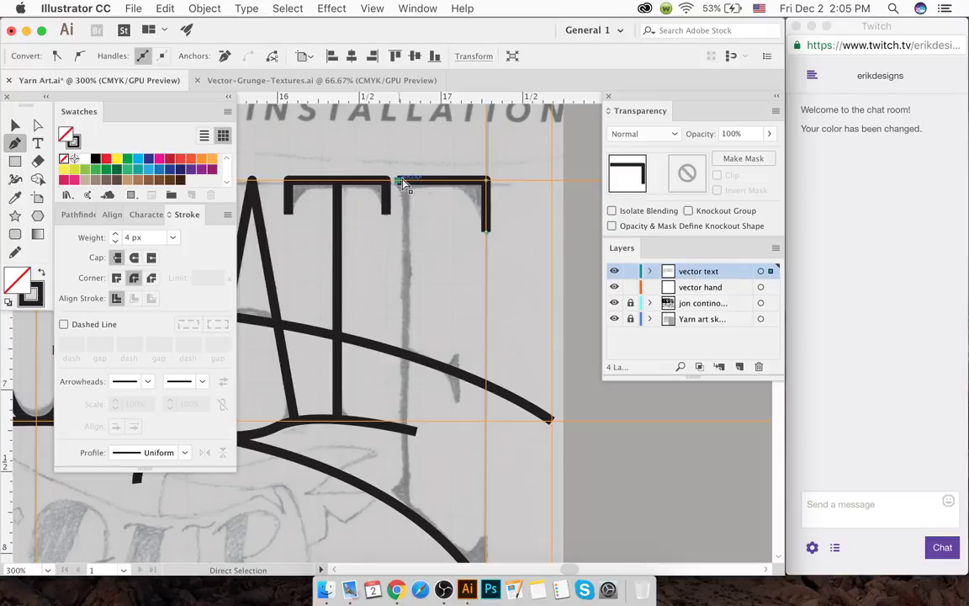
pyautogui.keyDown('super'); pyautogui.click(417, 167); pyautogui.keyUp('super')
pyautogui.click(411, 183)
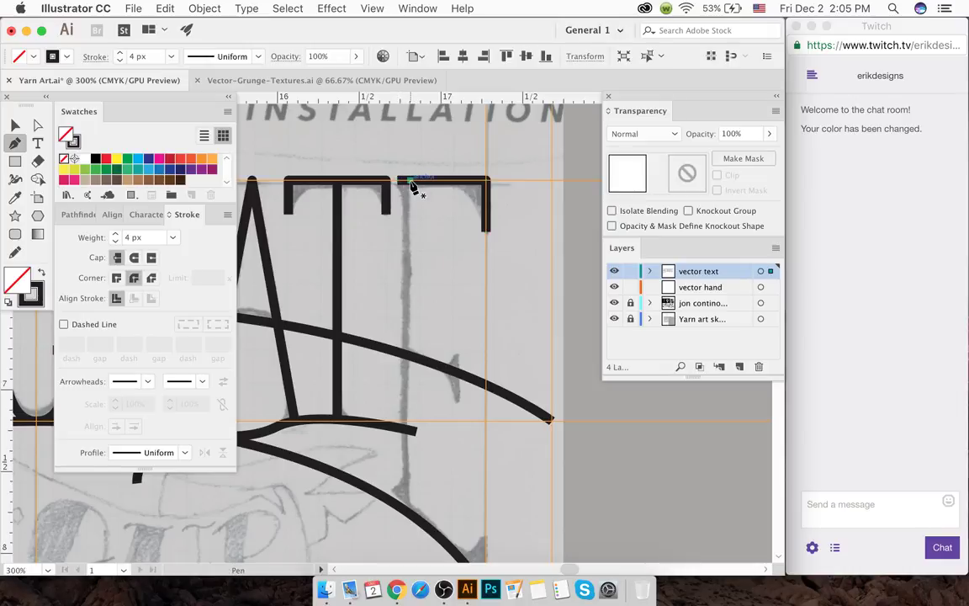
pyautogui.click(413, 517)
pyautogui.press('super+z')
pyautogui.press('super+z')
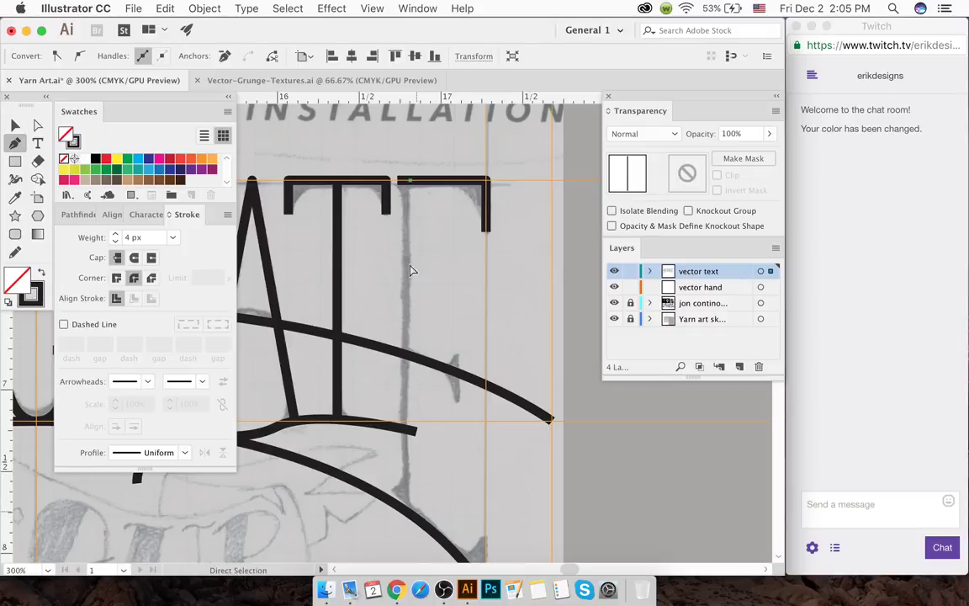
# - Draw the E's vertical stem about 2.09 in long, from slightly inside its top arm's inner end down to the lower arch
pyautogui.click(421, 183)
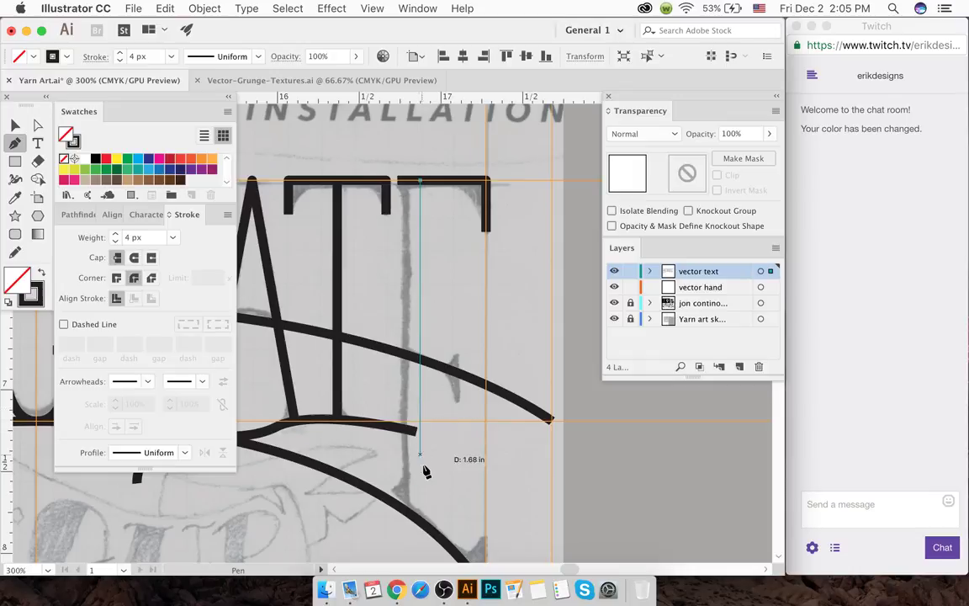
pyautogui.click(421, 519)
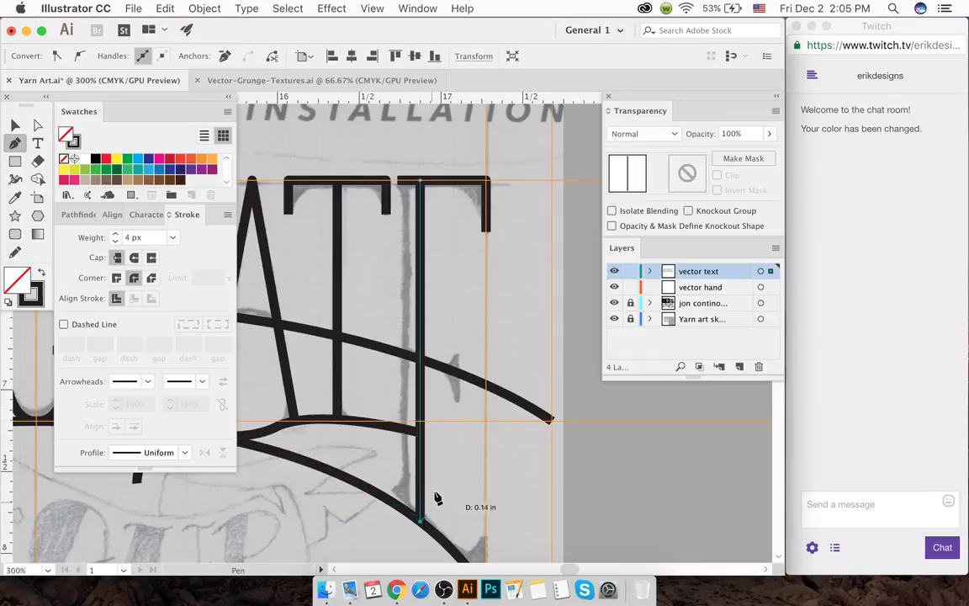
pyautogui.press('Escape')
# - Extend the lower arch's end straight up along the vertical guide to form the E's bottom serif
pyautogui.scroll(-5, 443, 490)
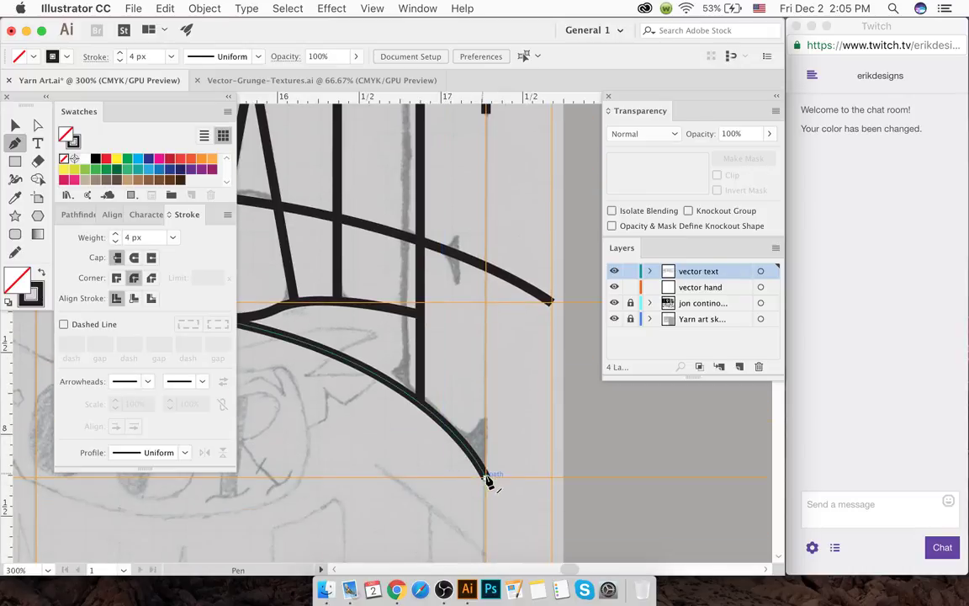
pyautogui.click(485, 479)
pyautogui.click(484, 409)
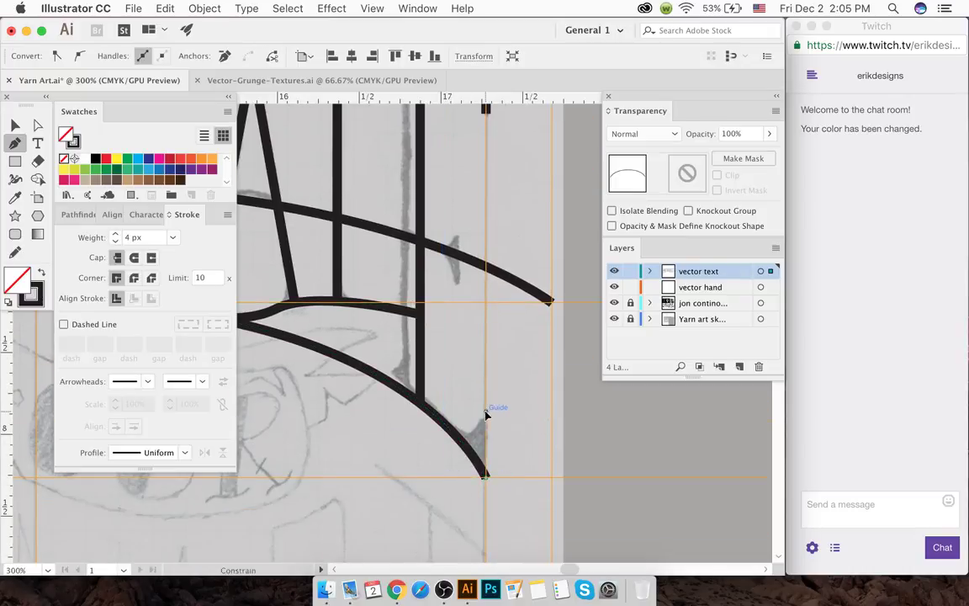
pyautogui.press('Escape')
# - Draw a short vertical serif about 0.31 in long across the middle arch for the E's middle arm
pyautogui.scroll(4, 470, 389)
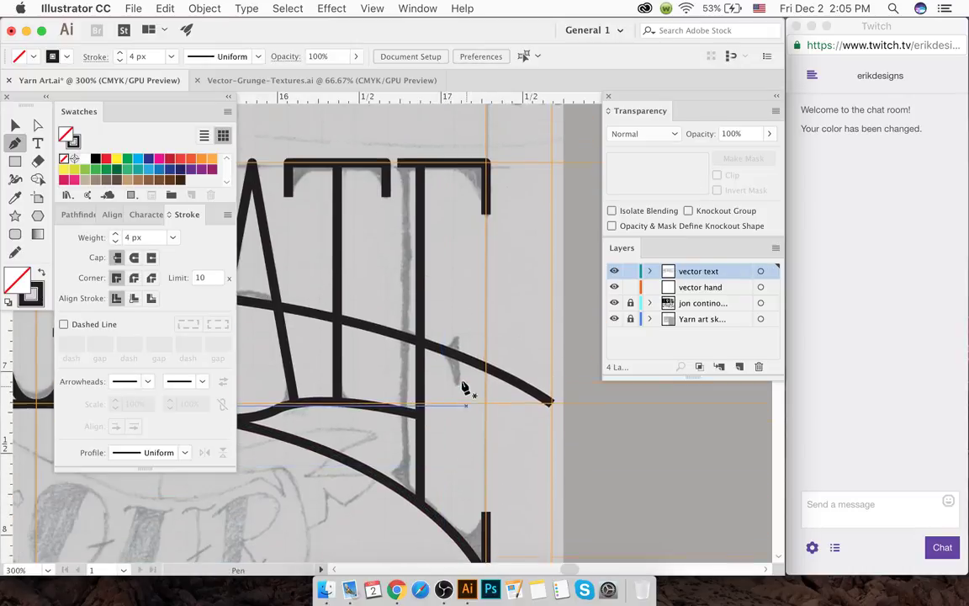
pyautogui.click(458, 333)
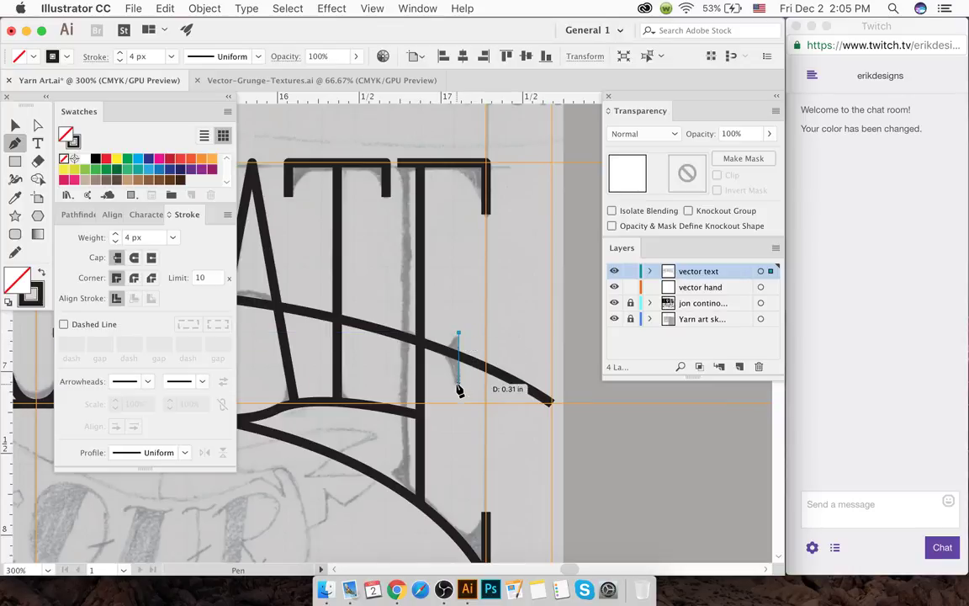
pyautogui.click(459, 388)
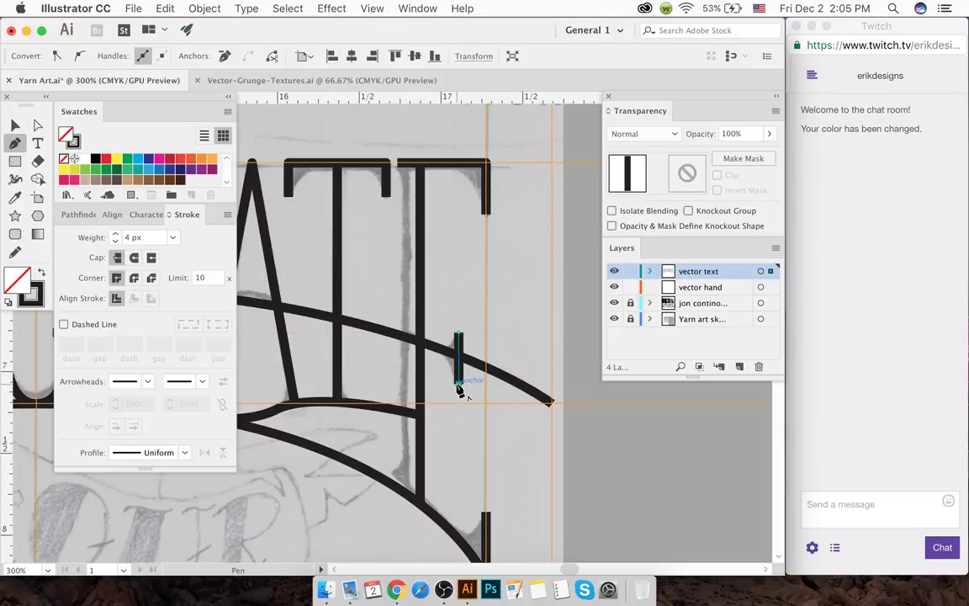
pyautogui.click(461, 316)
pyautogui.click(15, 125)
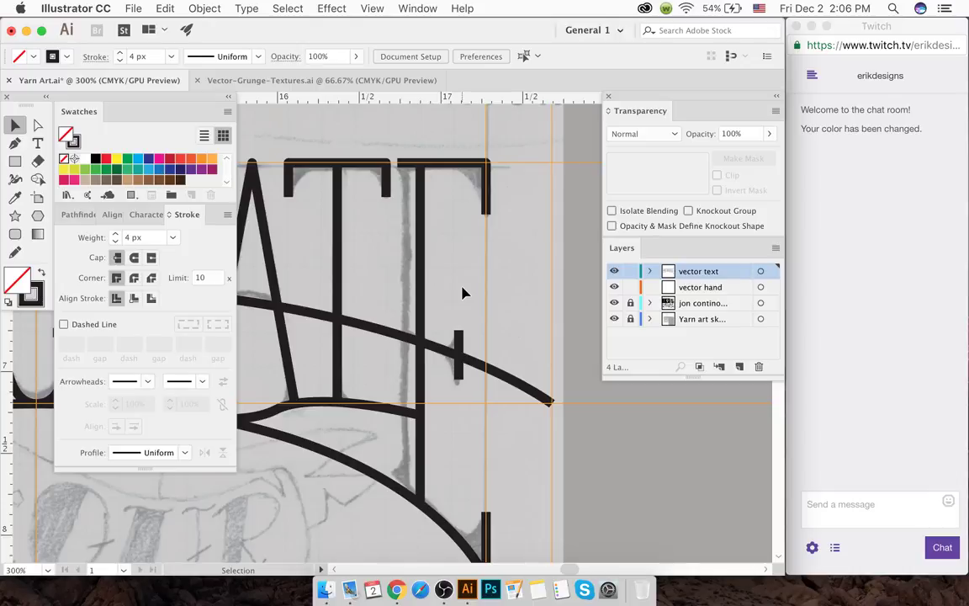
# - Check the Twitch chat's viewer list, close it and return to the Yarn Art drawing in Illustrator
pyautogui.click(834, 547)
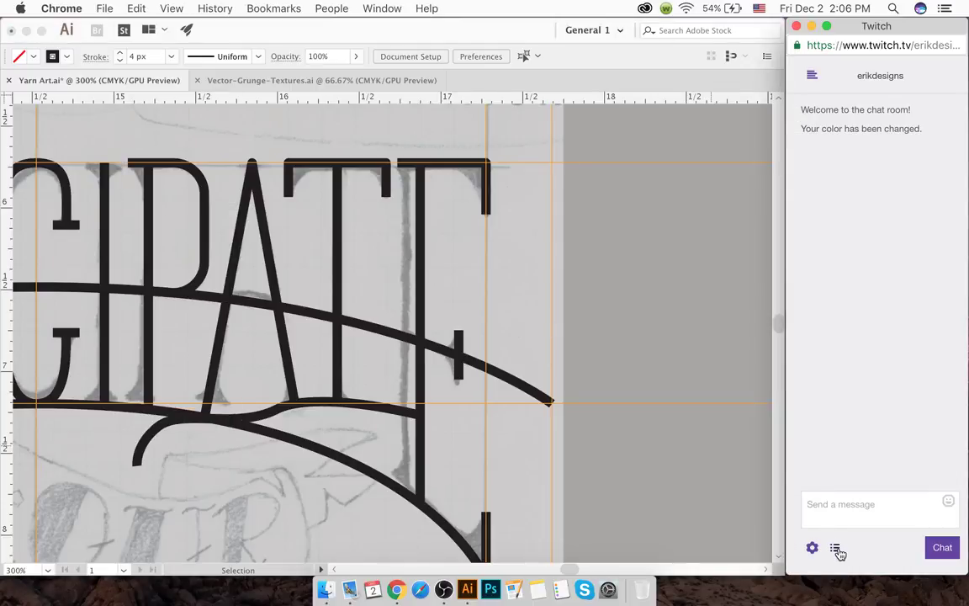
pyautogui.click(835, 546)
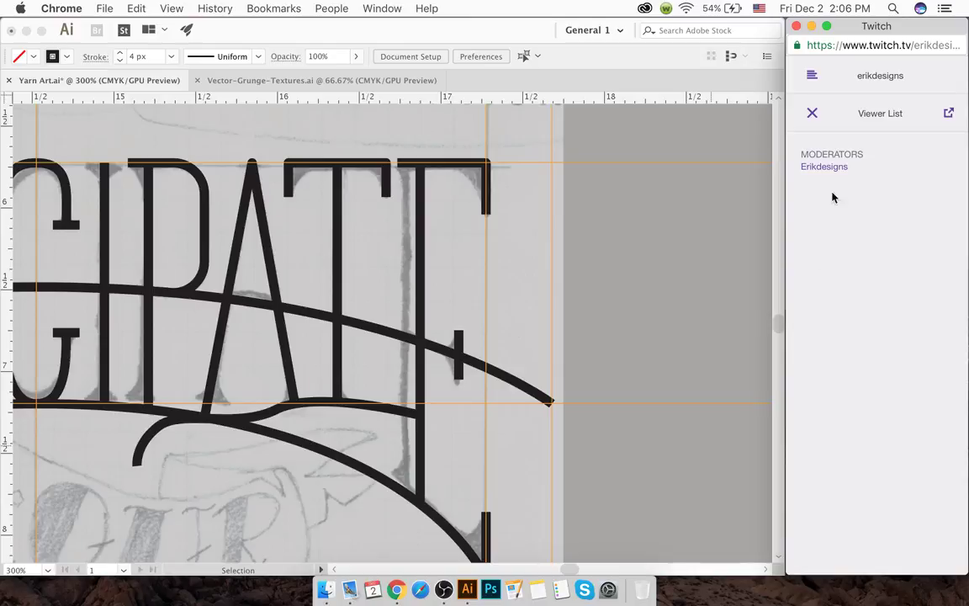
pyautogui.click(813, 113)
pyautogui.click(518, 264)
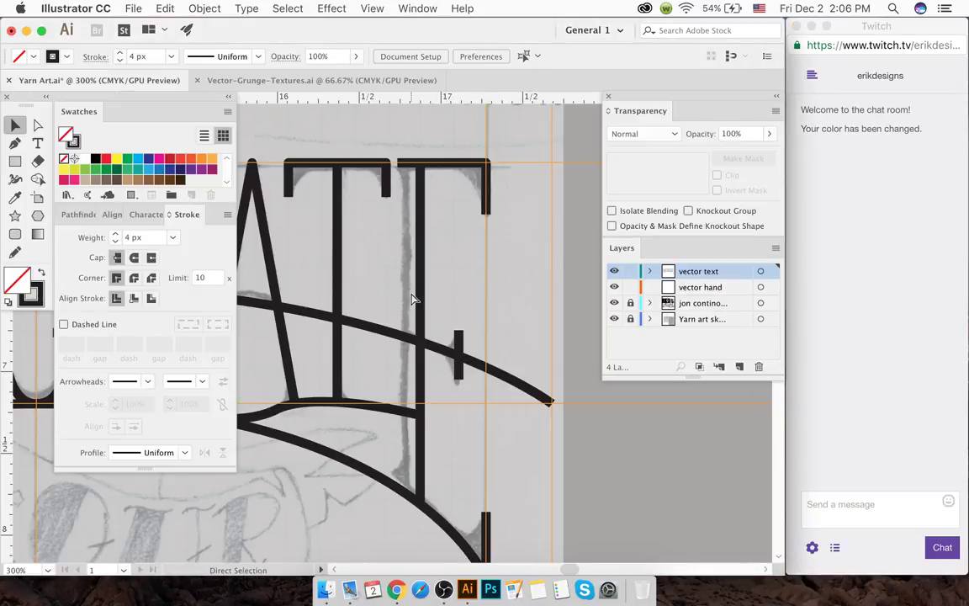
# - Trim away the middle arch between the final A, T and E and beyond the E's middle serif with Shape Builder
pyautogui.hscroll(-3, 411, 299)
pyautogui.click(14, 126)
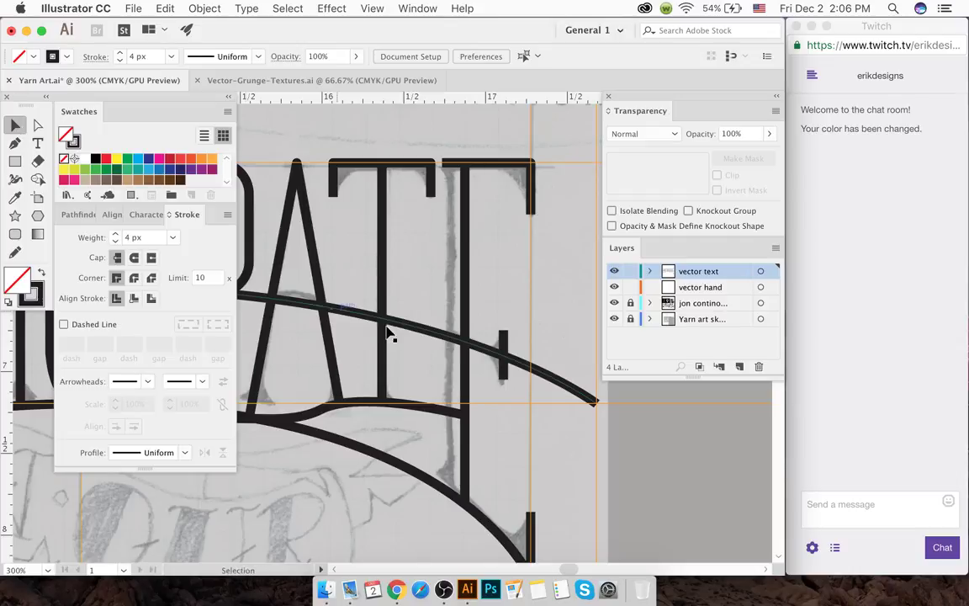
pyautogui.moveTo(301, 290); pyautogui.dragTo(266, 276)
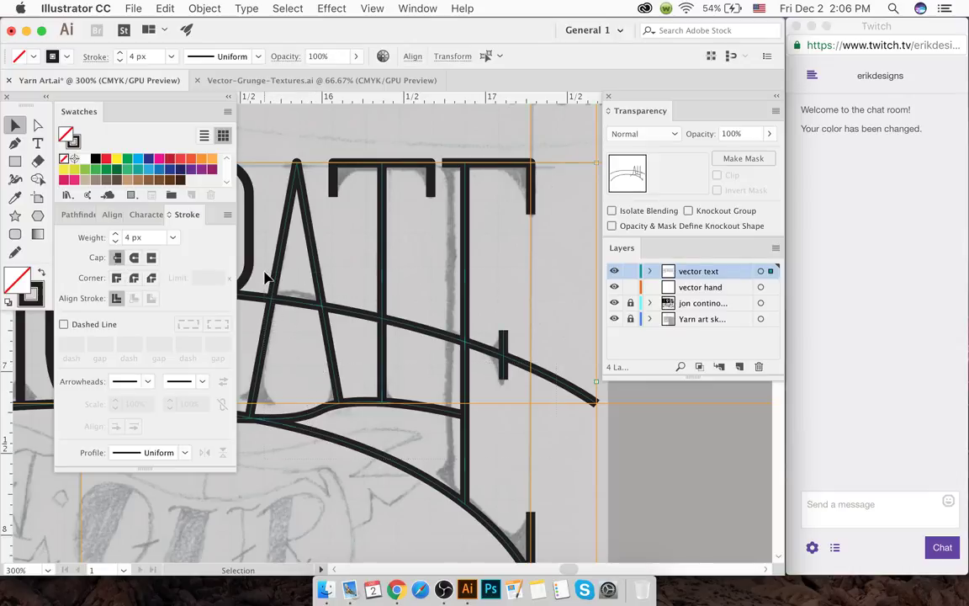
pyautogui.hotkey('shift', 'm')
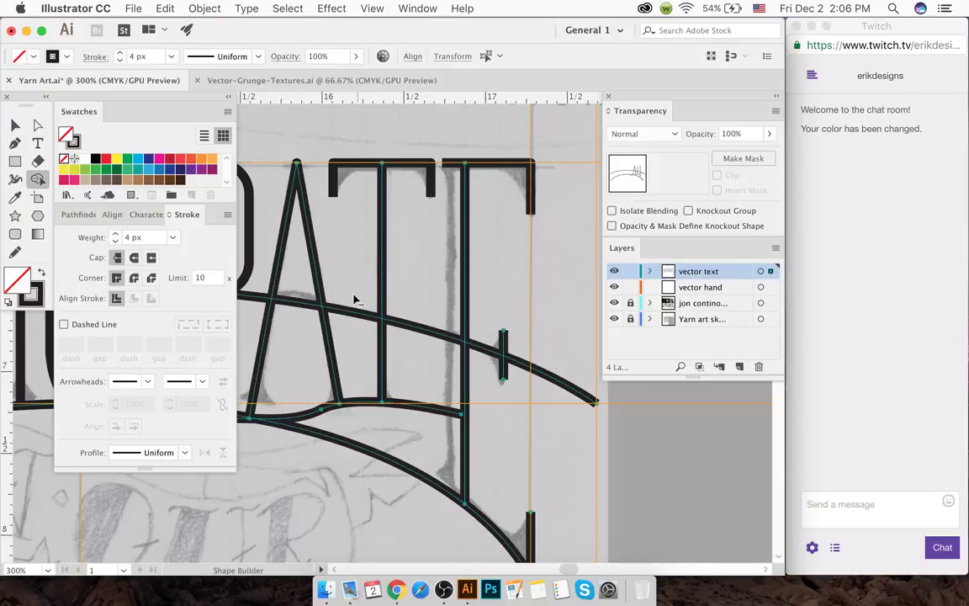
pyautogui.moveTo(355, 299); pyautogui.dragTo(360, 335)
pyautogui.moveTo(414, 316); pyautogui.dragTo(422, 361)
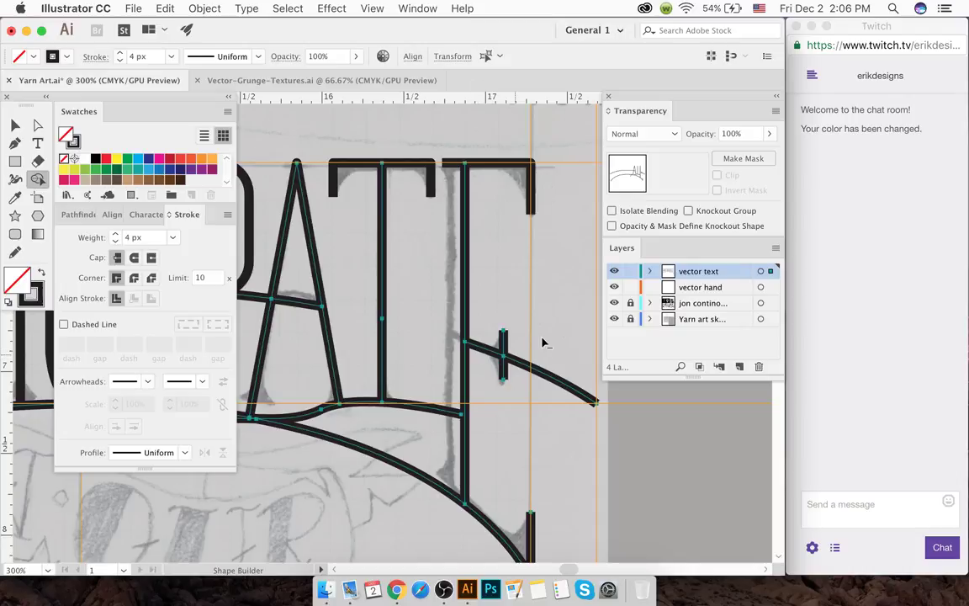
pyautogui.moveTo(549, 389); pyautogui.dragTo(545, 386)
# - Remove the surplus middle arch from the second P across to the final A with Shape Builder, and deselect the lettering
pyautogui.hscroll(-3, 458, 360)
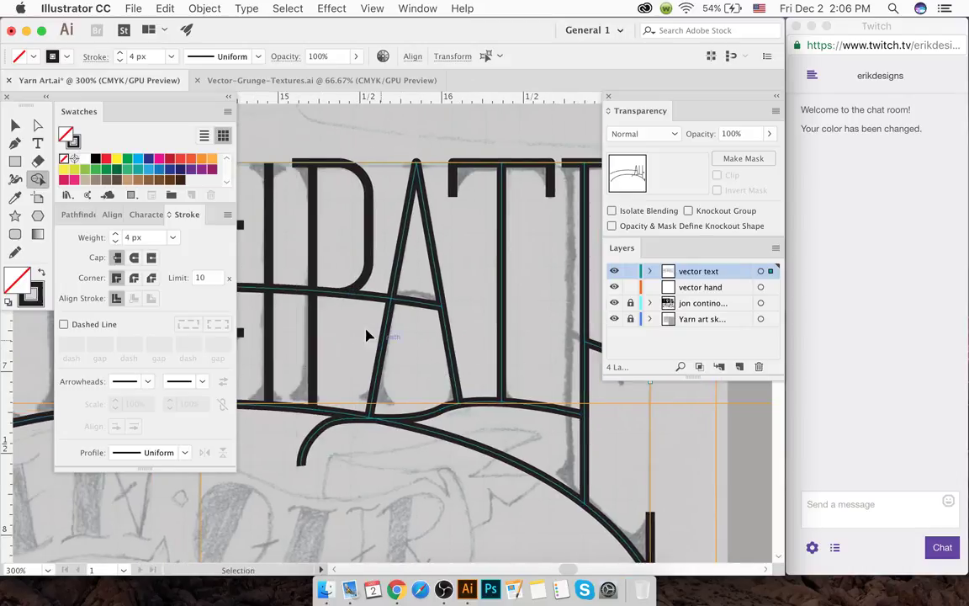
pyautogui.keyDown('alt'); pyautogui.moveTo(357, 318); pyautogui.dragTo(365, 285); pyautogui.keyUp('alt')
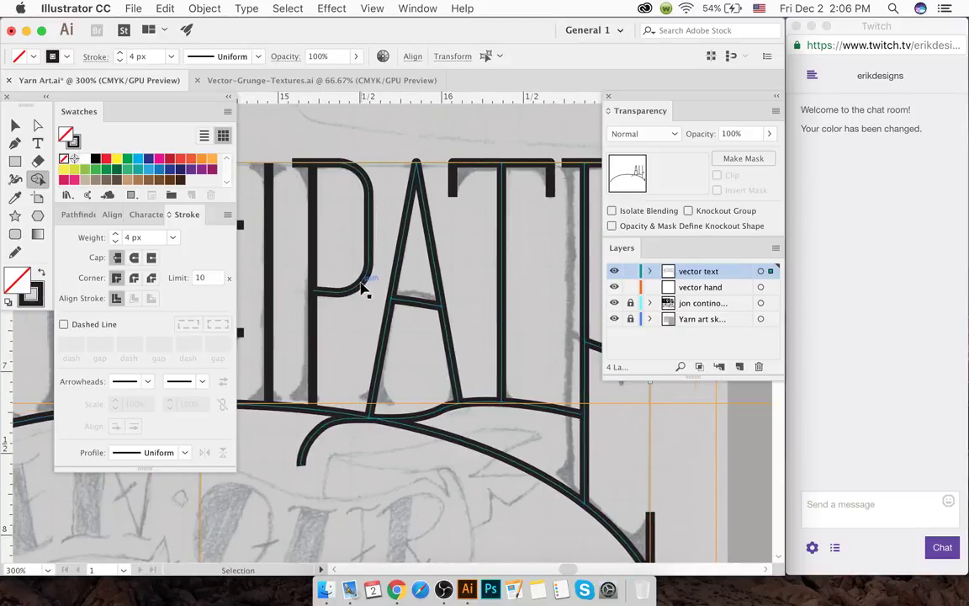
pyautogui.hscroll(4, 362, 287)
pyautogui.press('super+a')
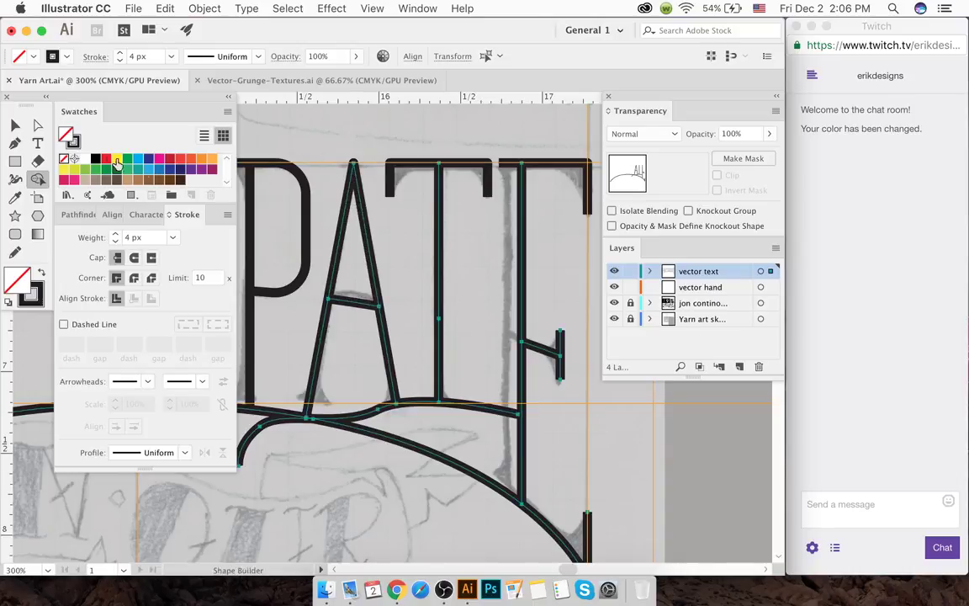
pyautogui.click(14, 124)
pyautogui.click(282, 339)
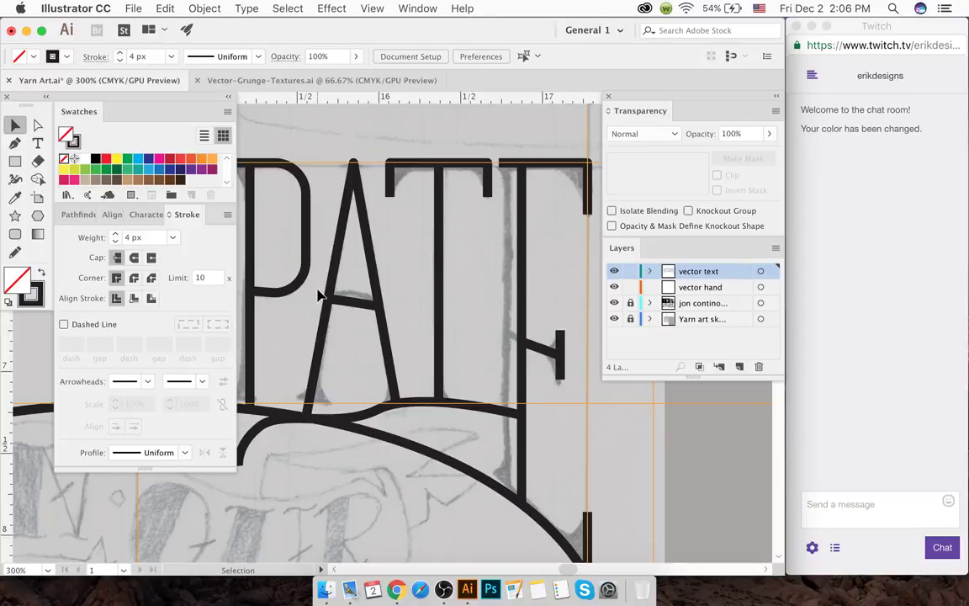
# - Try moving the lower arch down below the lettering, and undo the move
pyautogui.scroll(-3, 490, 308)
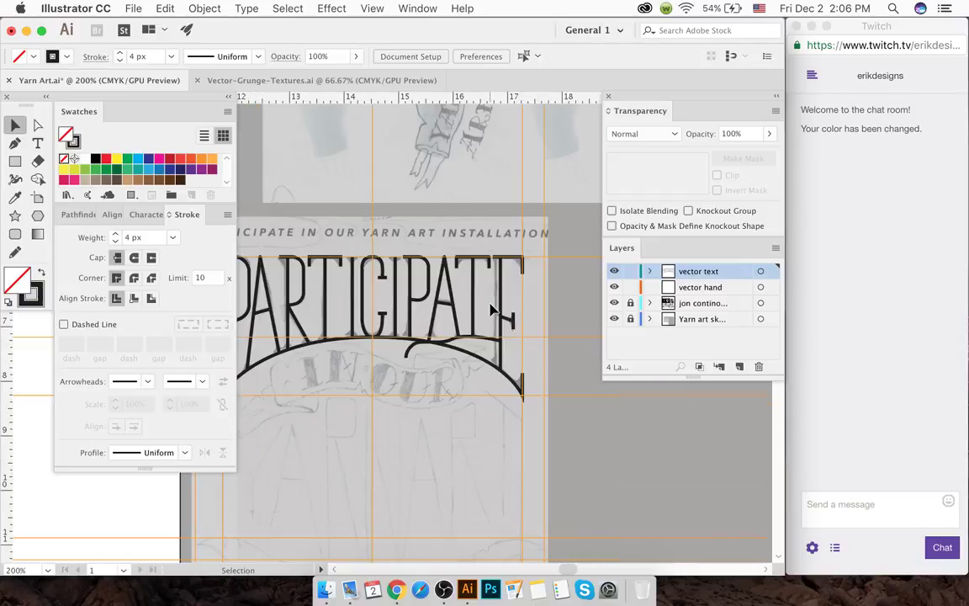
pyautogui.hscroll(-2, 472, 413)
pyautogui.hscroll(-3, 473, 414)
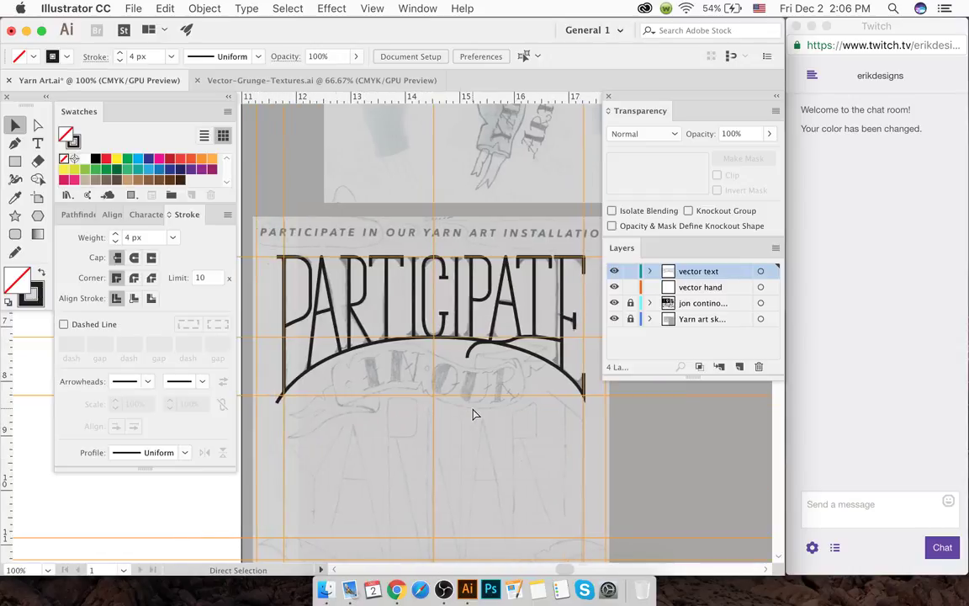
pyautogui.moveTo(541, 363); pyautogui.dragTo(521, 415)
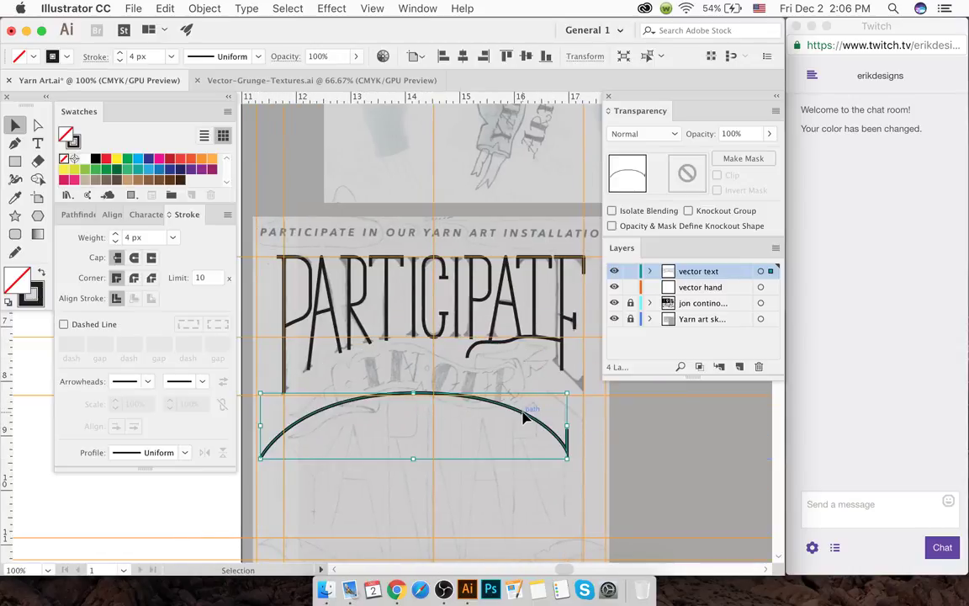
pyautogui.press('super+z')
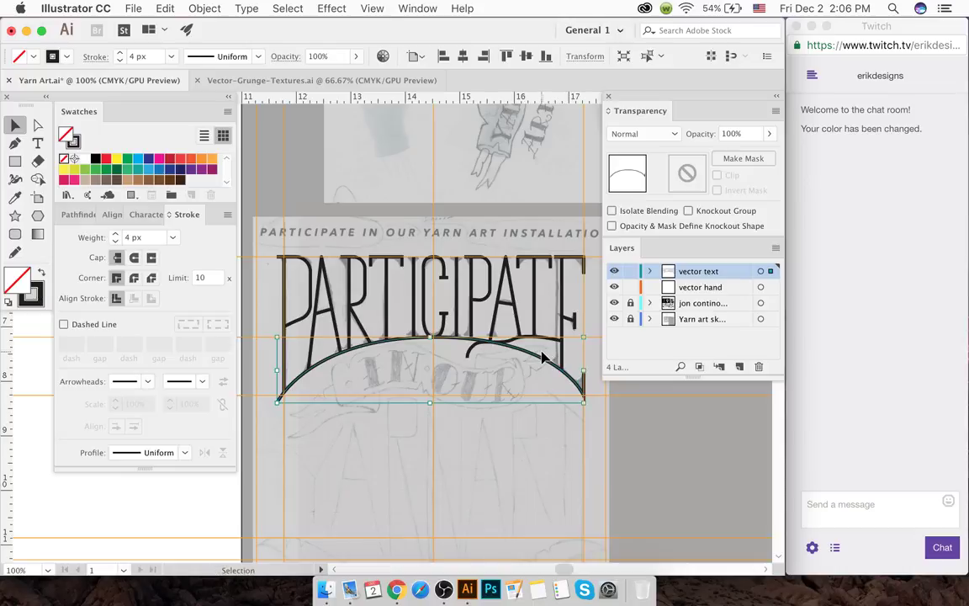
pyautogui.scroll(2, 536, 354)
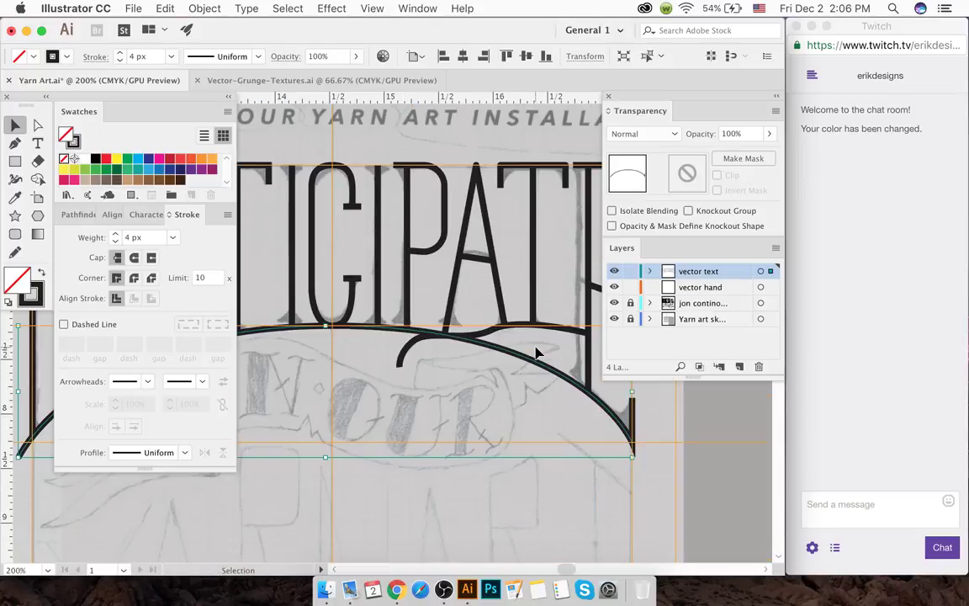
pyautogui.press('a')
pyautogui.hscroll(2, 536, 353)
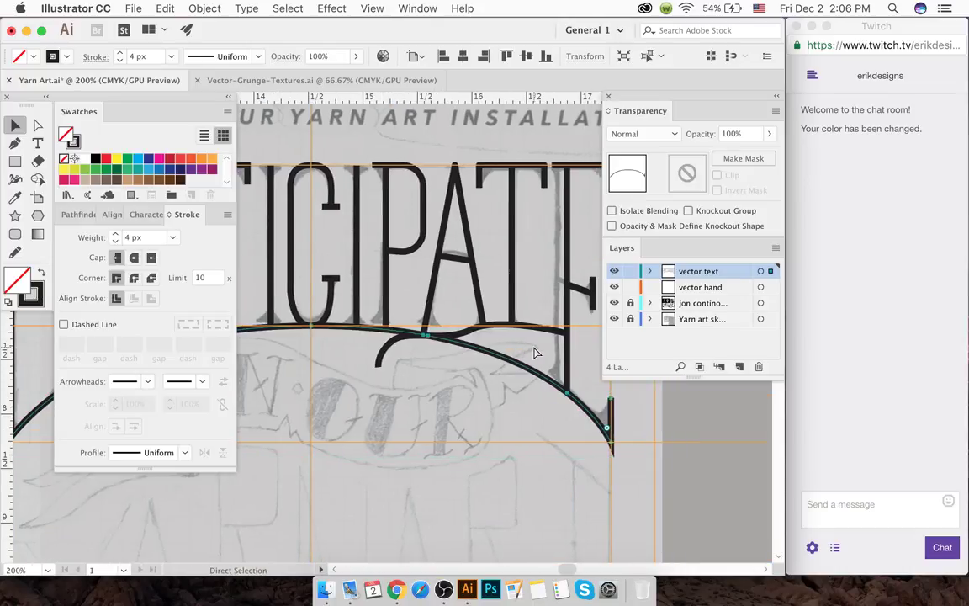
pyautogui.press('v')
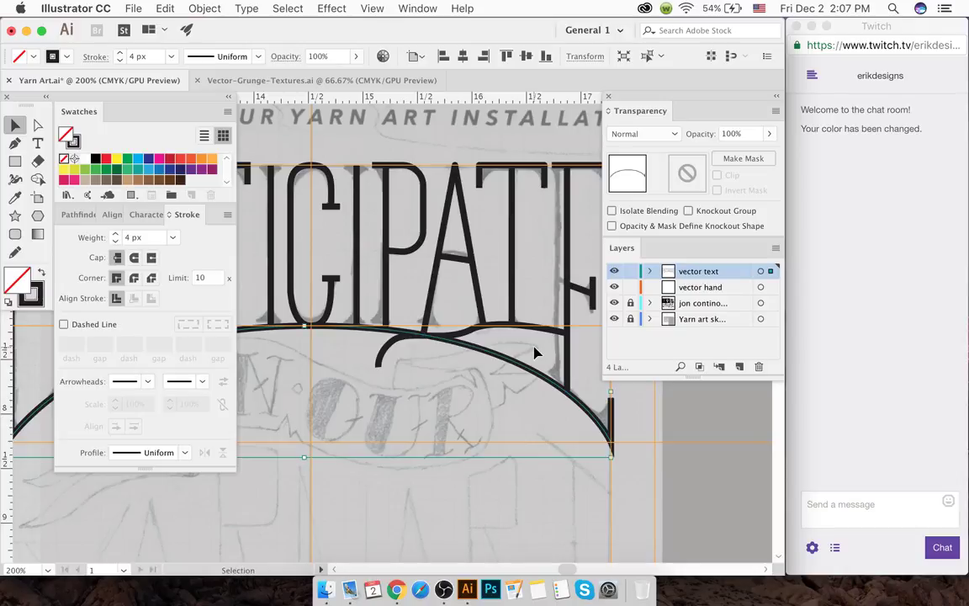
# - Draw vertical test strokes at the inner end of the E's top arm, about 2.25 in long, and at the second P's top serif end
pyautogui.press('p')
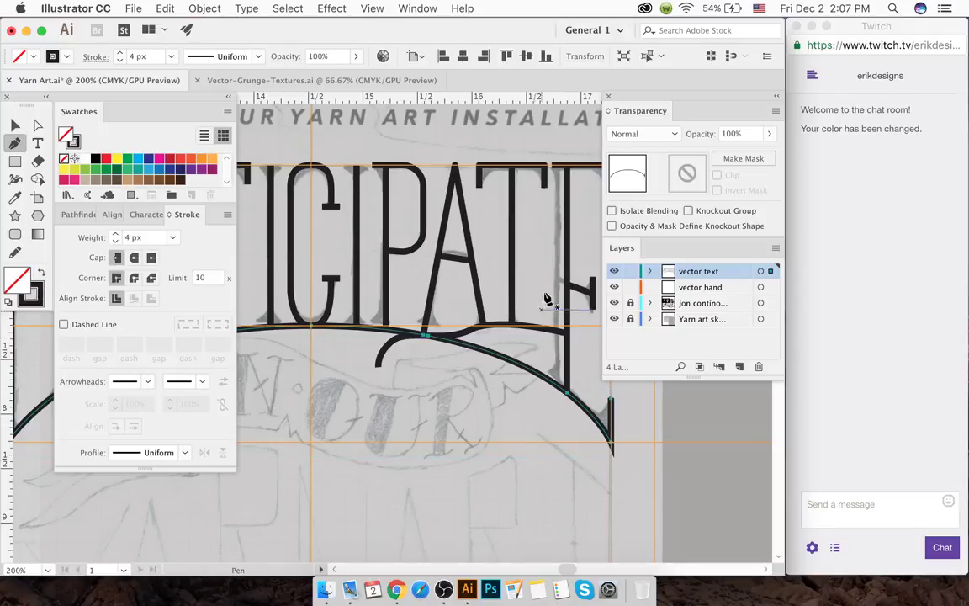
pyautogui.click(551, 153)
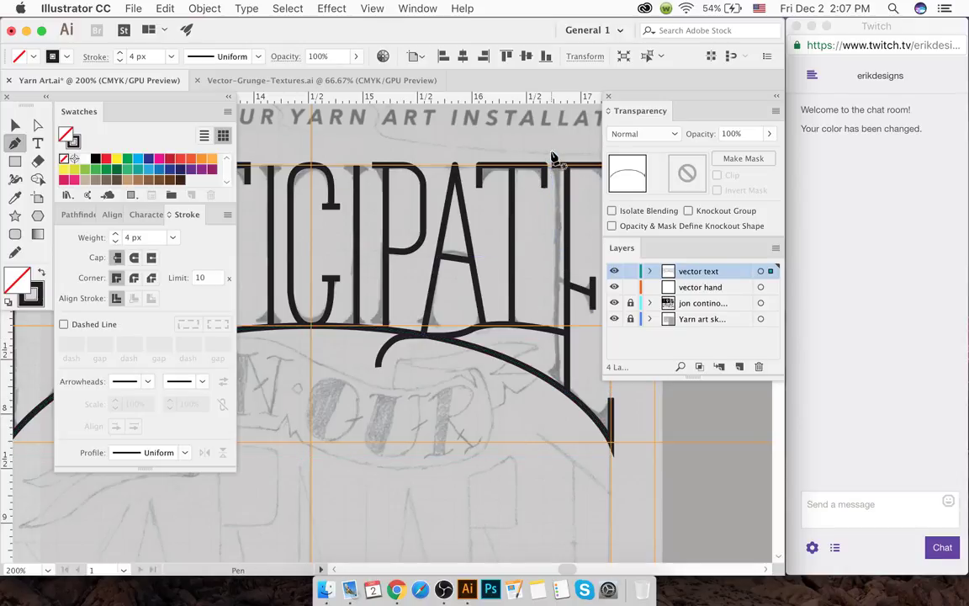
pyautogui.keyDown('shift'); pyautogui.click(549, 399); pyautogui.keyUp('shift')
pyautogui.keyDown('super'); pyautogui.click(473, 365); pyautogui.keyUp('super')
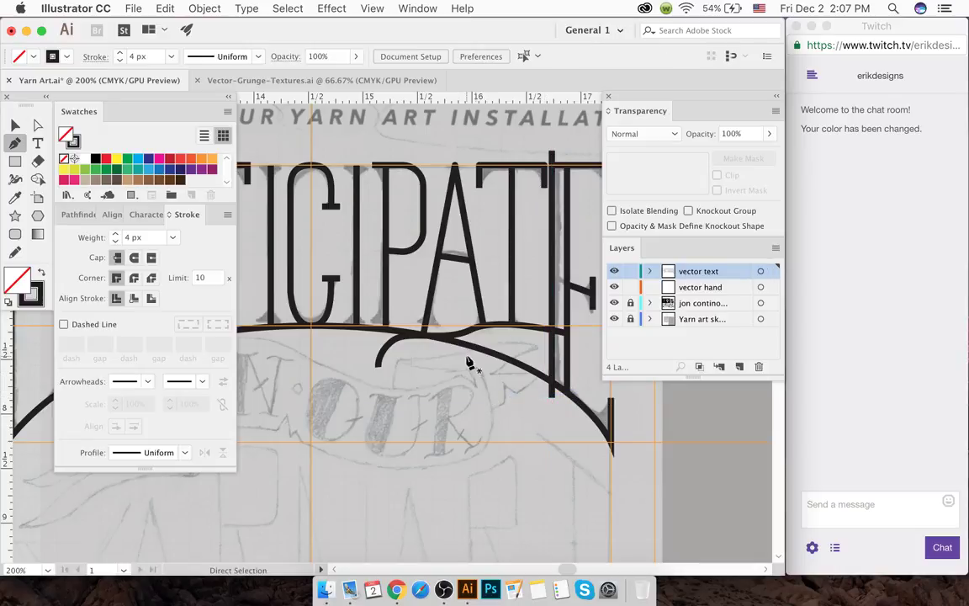
pyautogui.click(371, 145)
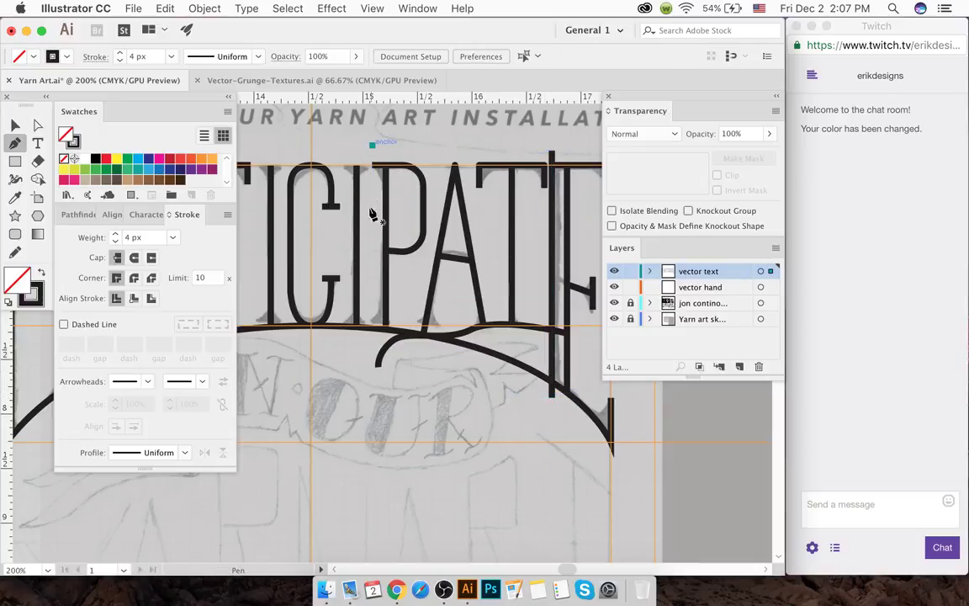
pyautogui.keyDown('shift'); pyautogui.click(365, 354); pyautogui.keyUp('shift')
pyautogui.keyDown('super'); pyautogui.click(353, 359); pyautogui.keyUp('super')
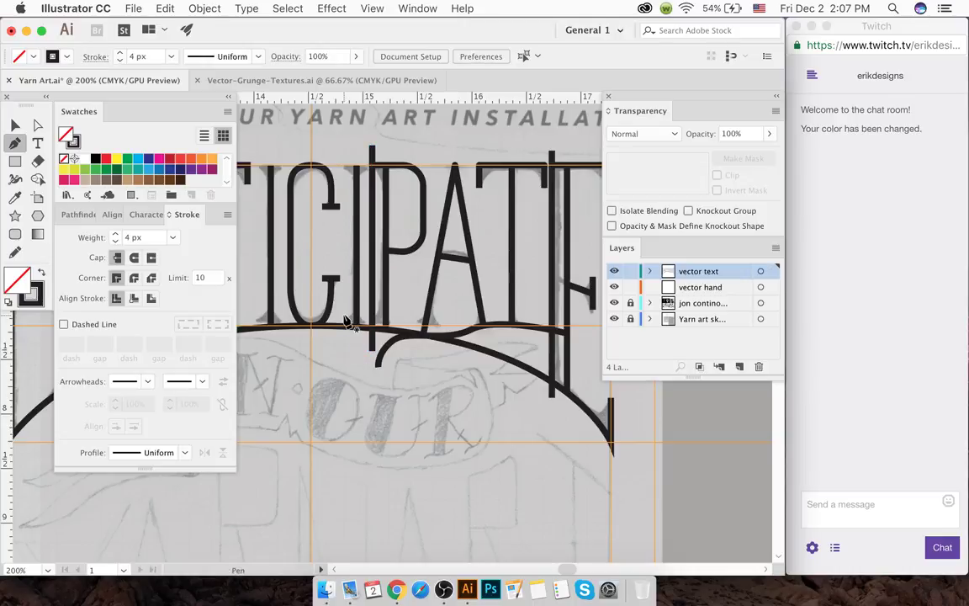
# - Draw vertical test strokes at the R's top serif end, about 2.26 in long, and at the first P's outer serif end
pyautogui.hscroll(-6, 345, 321)
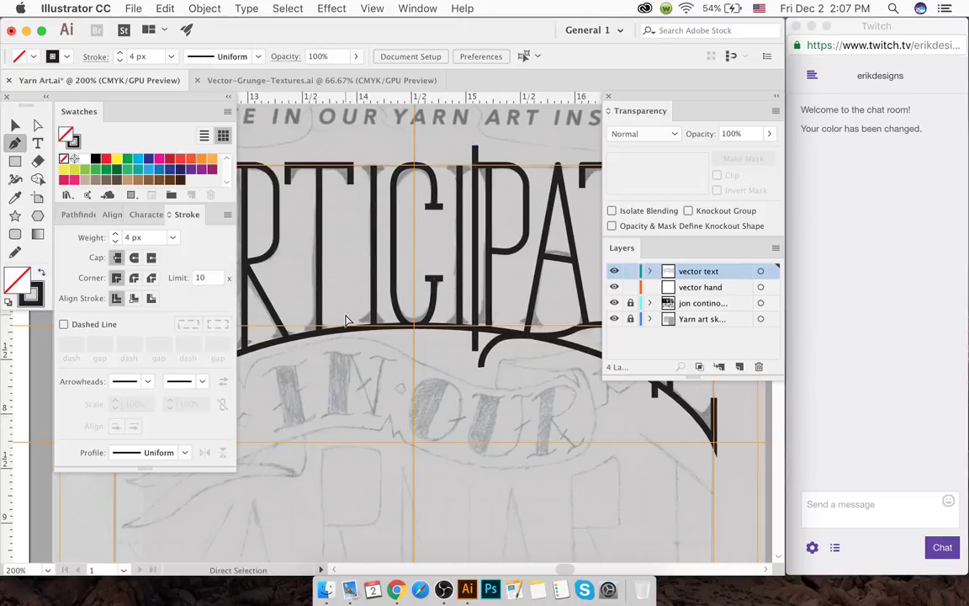
pyautogui.hscroll(-4, 345, 321)
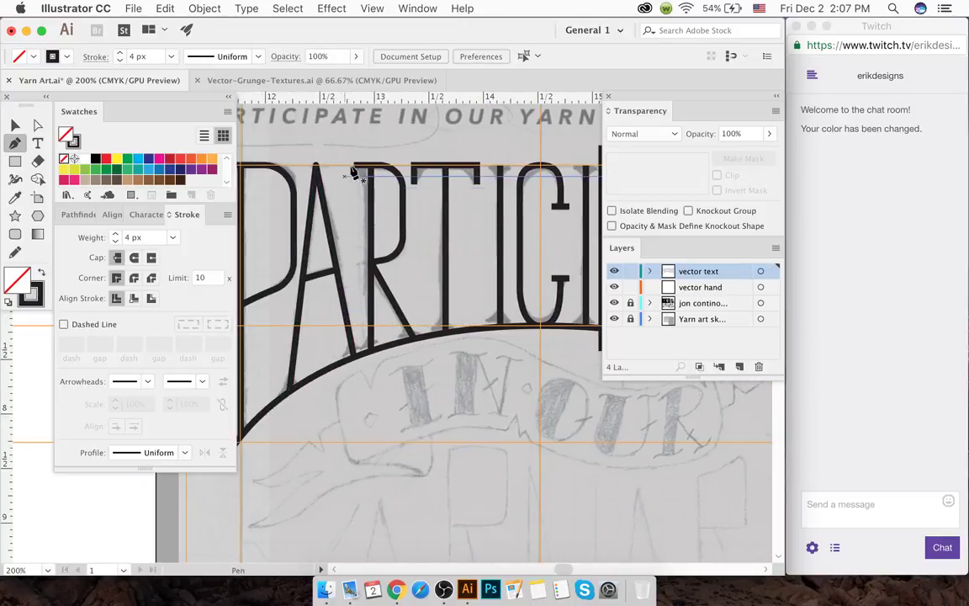
pyautogui.click(353, 145)
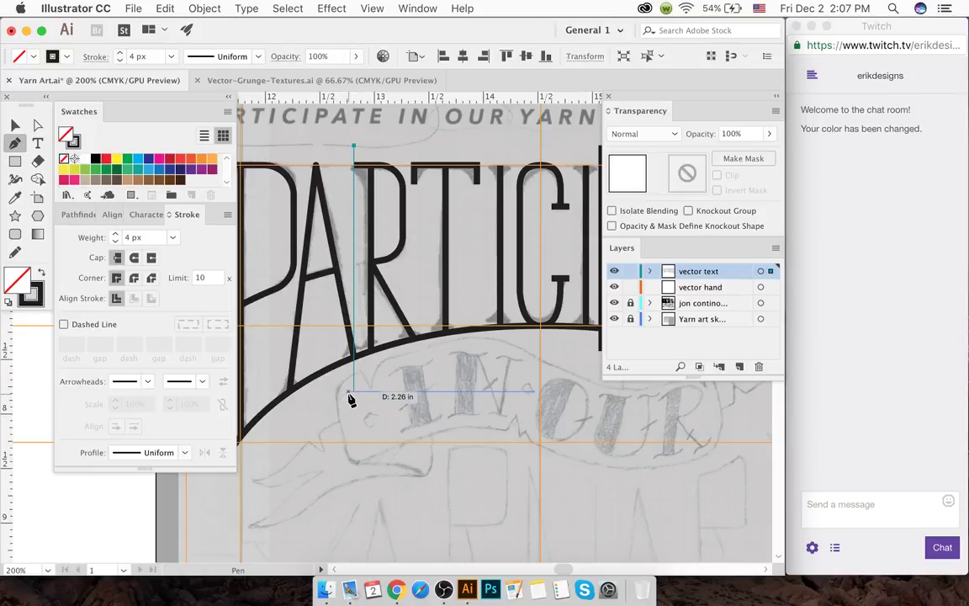
pyautogui.click(357, 395)
pyautogui.keyDown('super'); pyautogui.click(376, 410); pyautogui.keyUp('super')
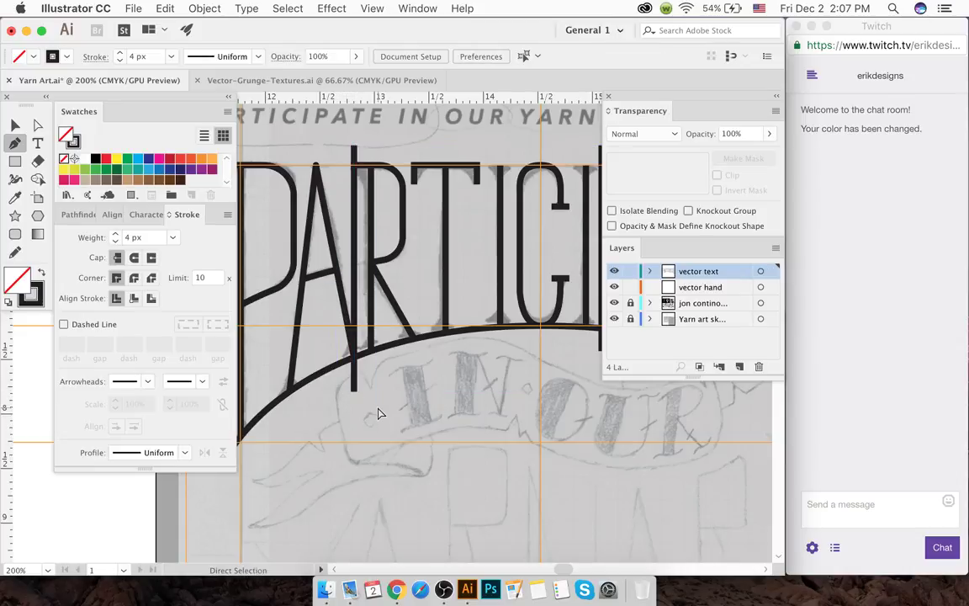
pyautogui.hscroll(-5, 376, 411)
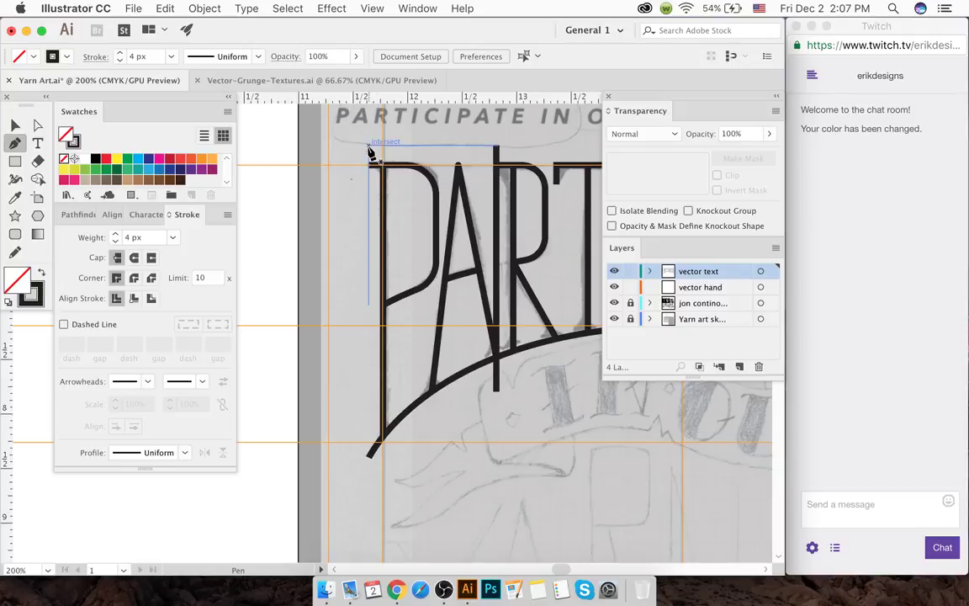
pyautogui.click(367, 147)
pyautogui.keyDown('shift'); pyautogui.click(356, 503); pyautogui.keyUp('shift')
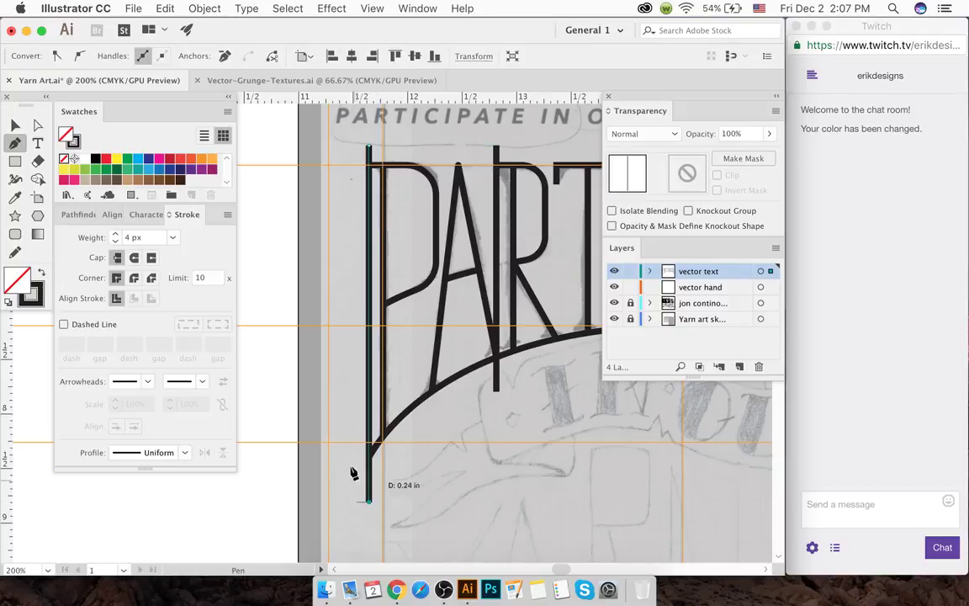
# - Undo all the vertical test strokes drawn at the serif ends of the P, R, second P and E
pyautogui.press('super+z')
pyautogui.press('super+z')
pyautogui.press('super+z')
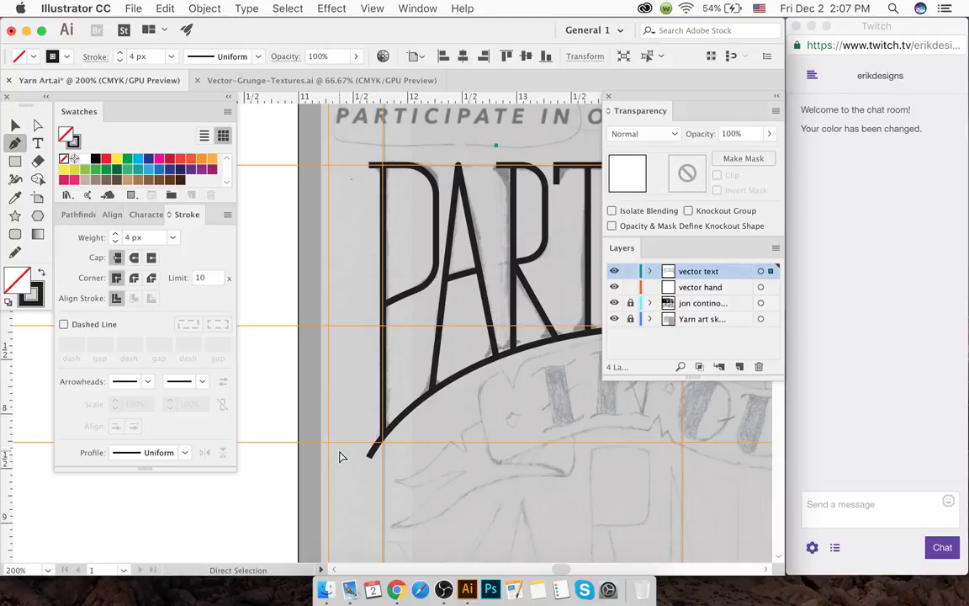
pyautogui.scroll(-1, 340, 457)
pyautogui.hscroll(3, 339, 457)
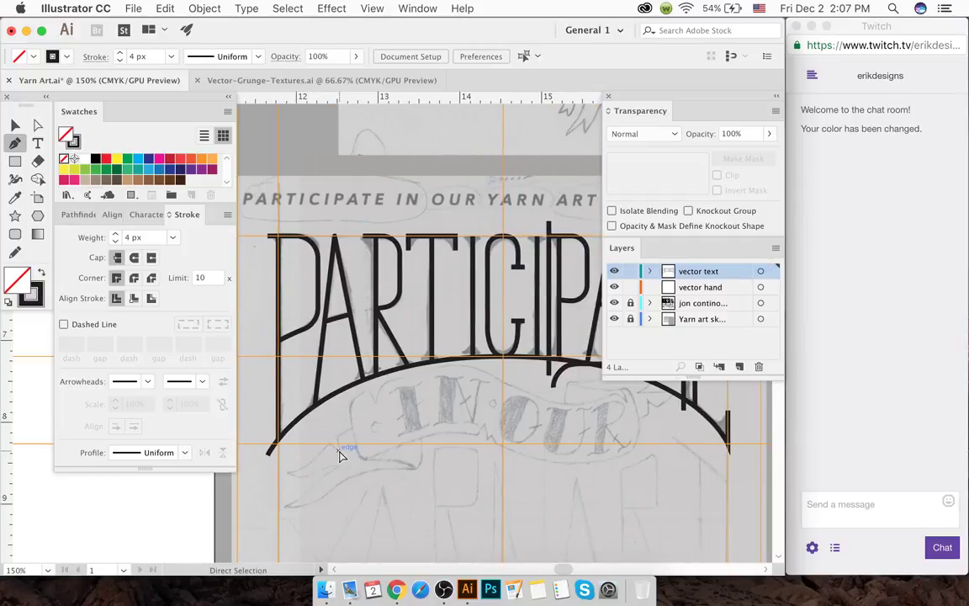
pyautogui.hscroll(6, 339, 456)
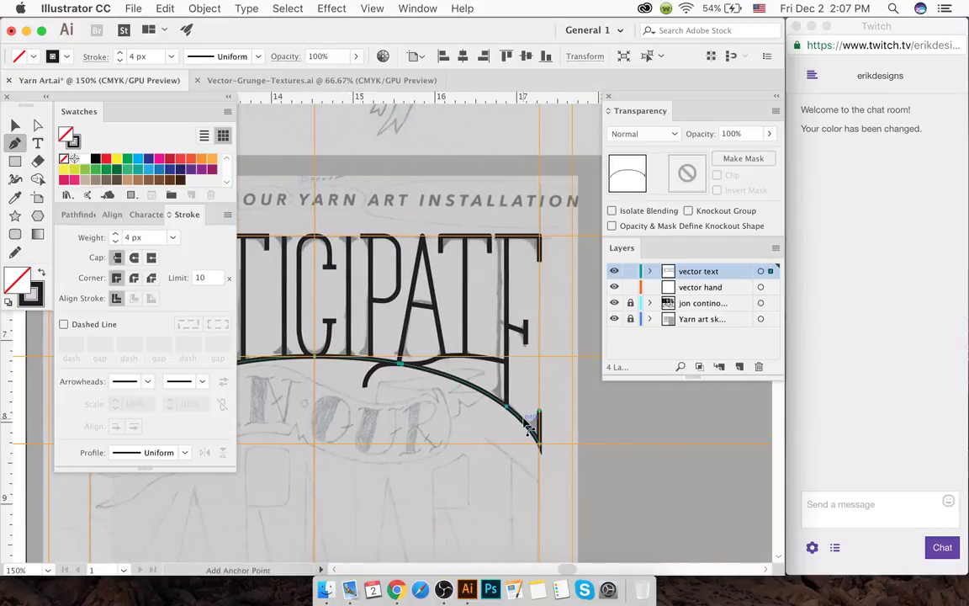
# - Extend the bottom end of the E's vertical stem straight down past the lower arch
pyautogui.scroll(2, 514, 404)
pyautogui.press('a')
pyautogui.click(492, 388)
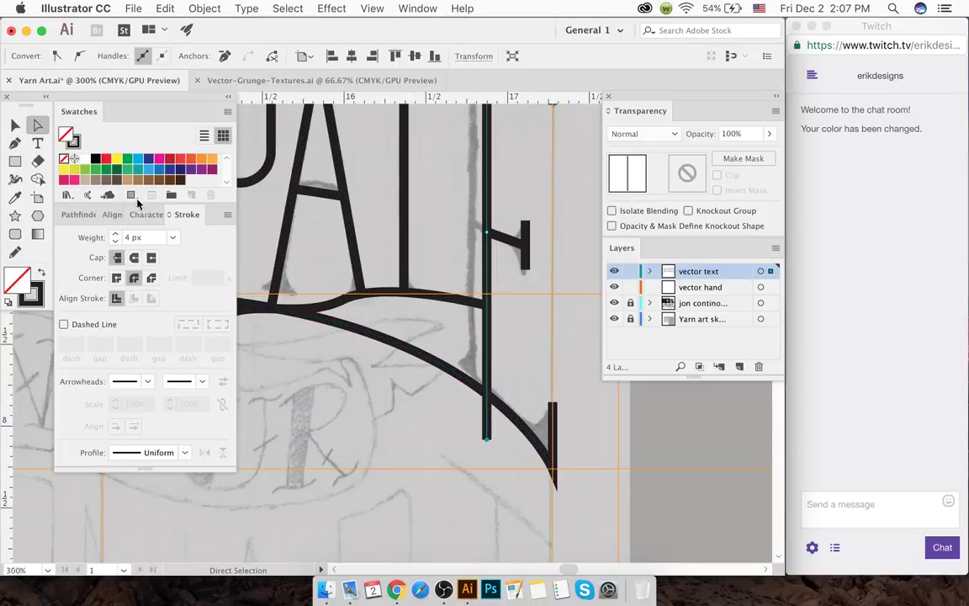
# - Try trimming the lower arch flush at the E's stem with Shape Builder, removing the arch's inner part and the stem's overhang
pyautogui.click(15, 125)
pyautogui.click(394, 359)
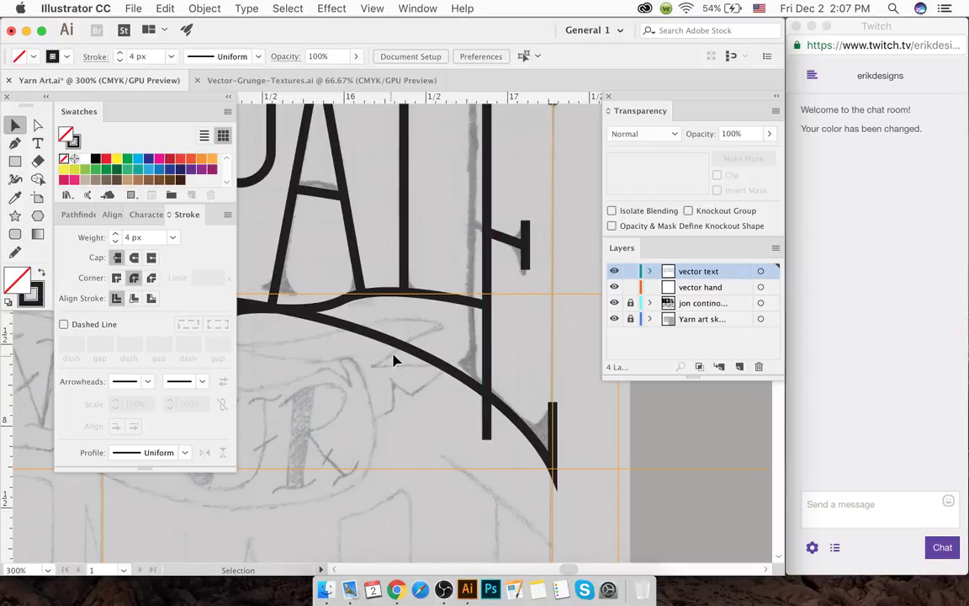
pyautogui.press('a')
pyautogui.click(402, 348)
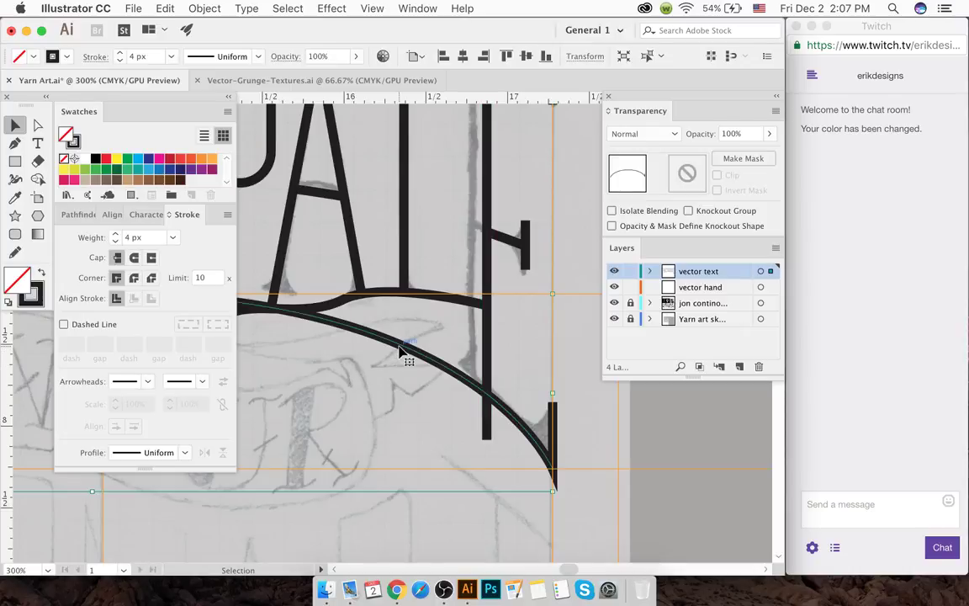
pyautogui.keyDown('shift'); pyautogui.click(488, 362); pyautogui.keyUp('shift')
pyautogui.hotkey('shift', 'm')
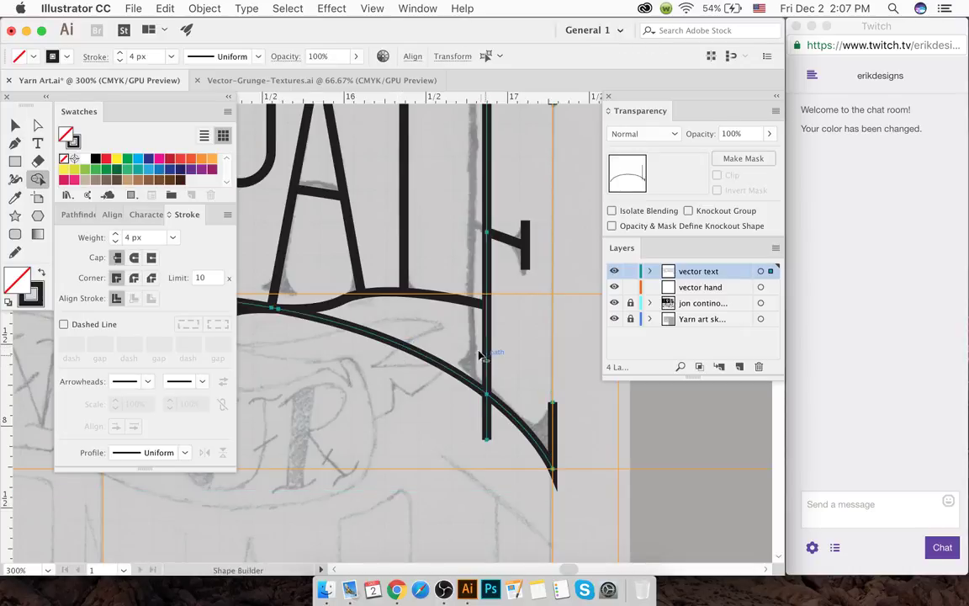
pyautogui.keyDown('alt'); pyautogui.click(450, 380); pyautogui.keyUp('alt')
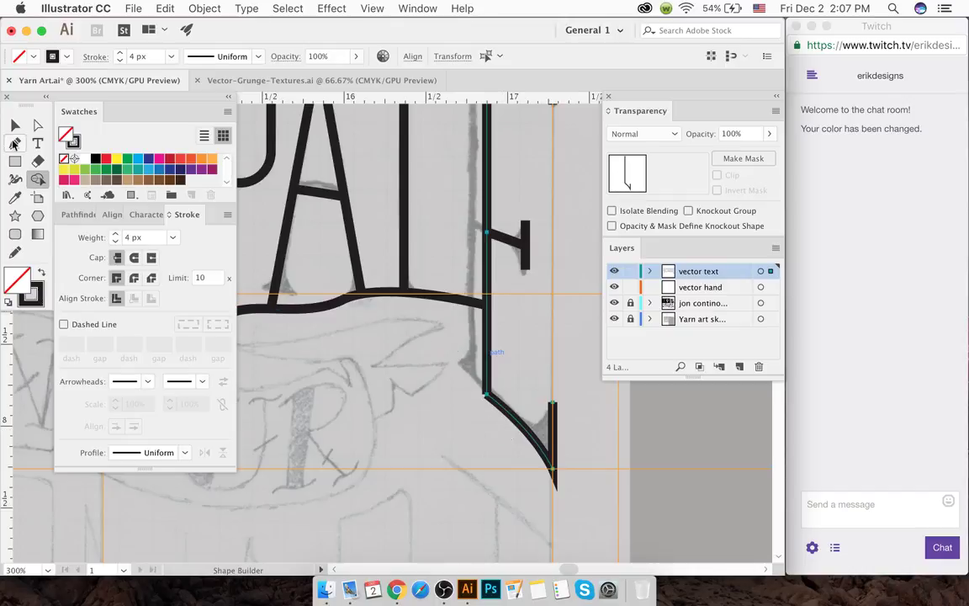
# - Try a round corner join on the trimmed path of the E's stem and base
pyautogui.press('a')
pyautogui.moveTo(470, 406); pyautogui.dragTo(507, 383)
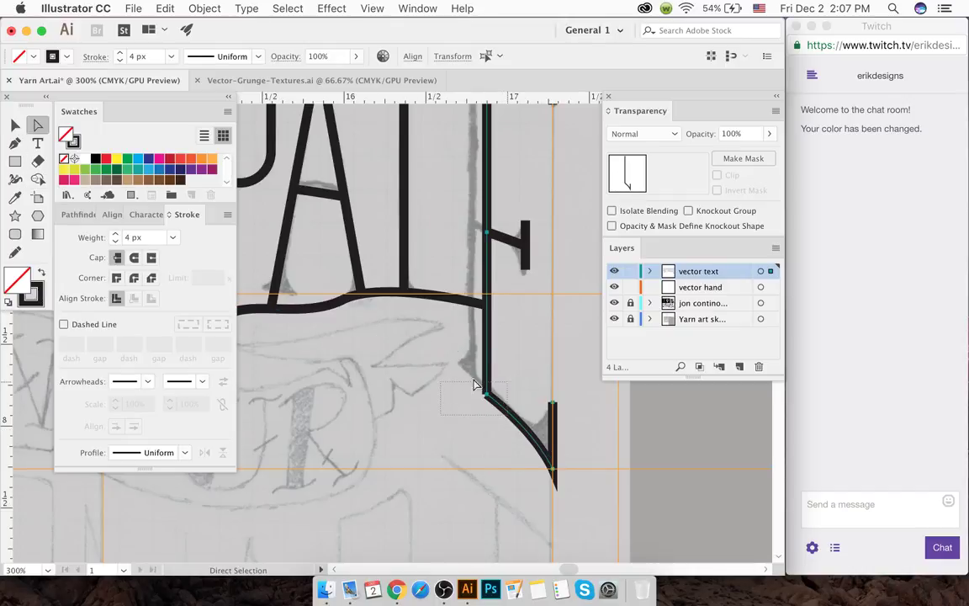
pyautogui.press('super+j')
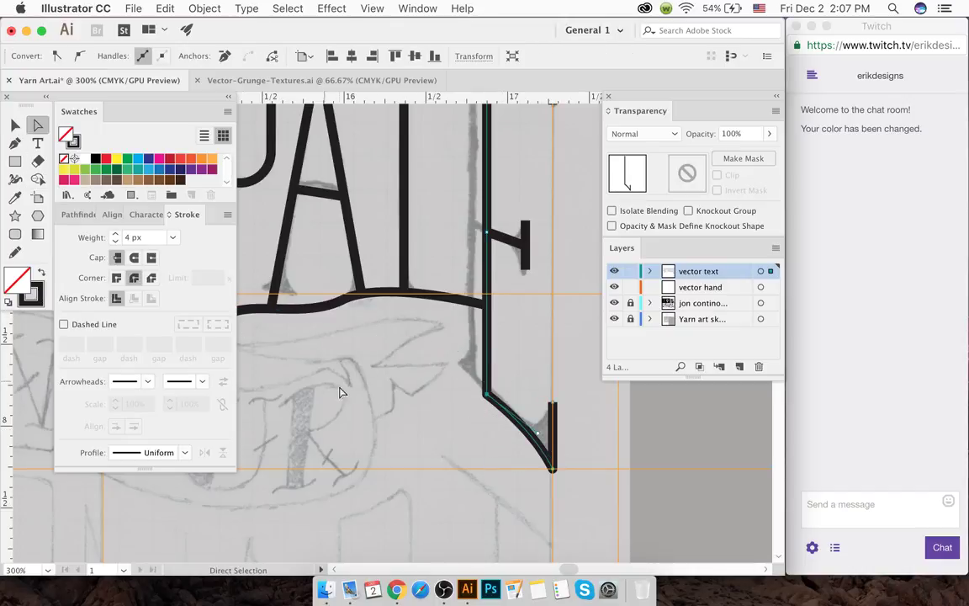
pyautogui.click(376, 373)
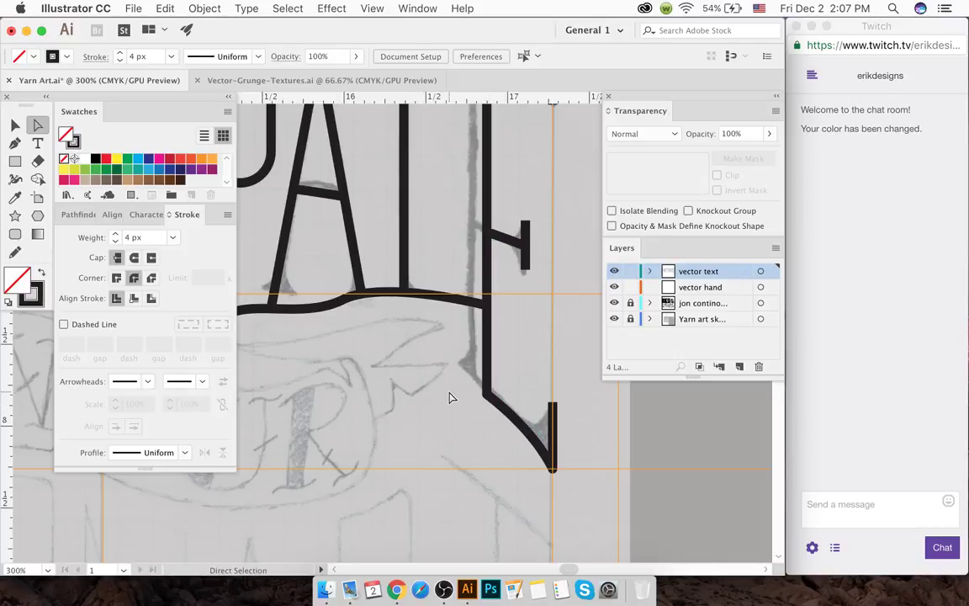
# - Undo the round join and the trimming of the E's stem and lower arch, and deselect the paths
pyautogui.scroll(-3, 479, 408)
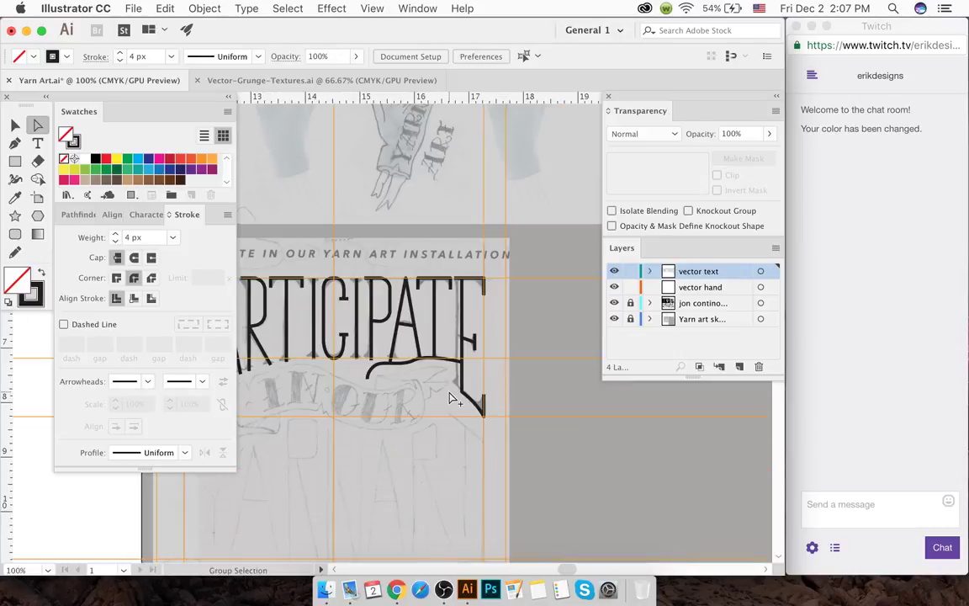
pyautogui.scroll(5, 461, 397)
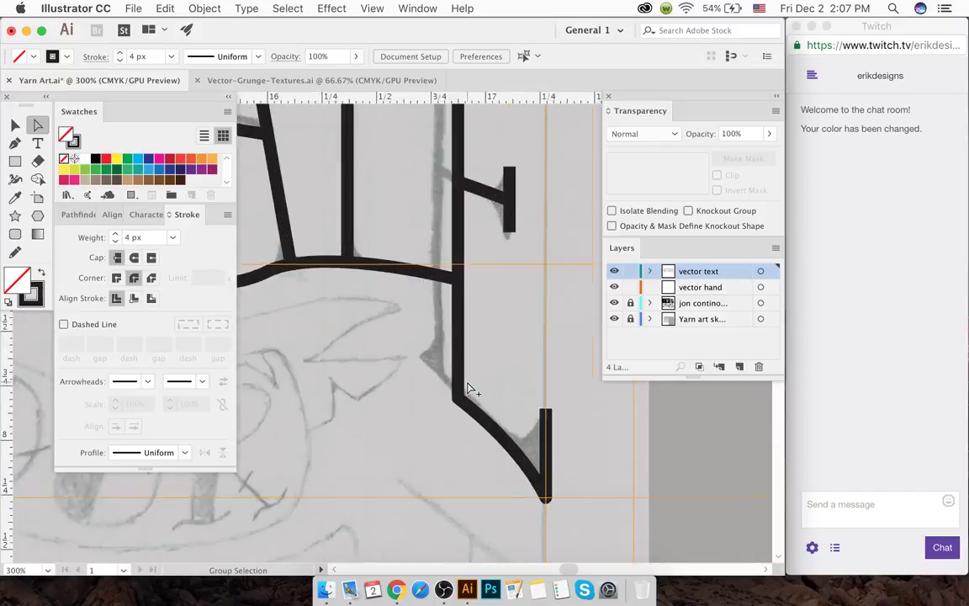
pyautogui.press('super+z')
pyautogui.press('super+z')
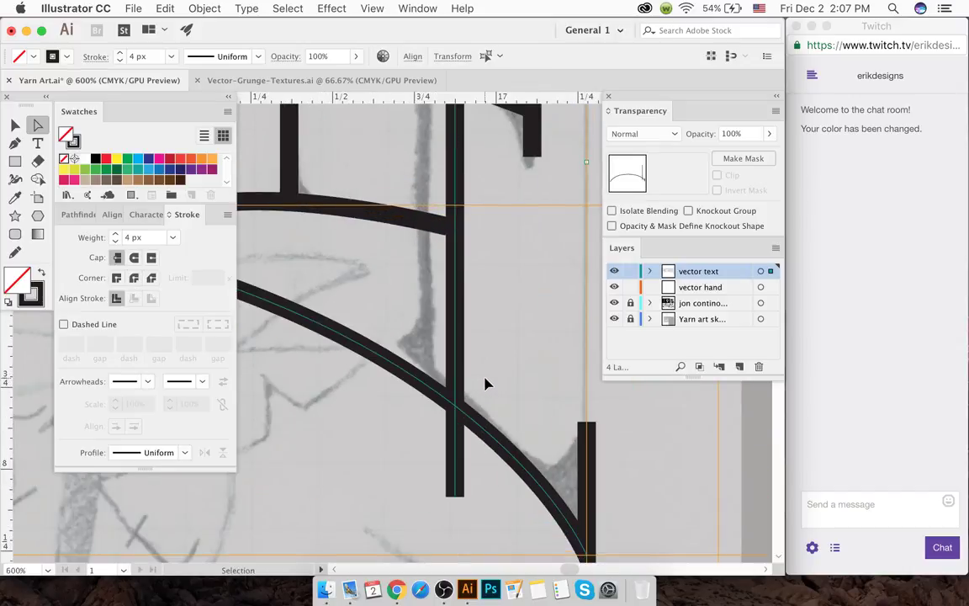
pyautogui.click(481, 380)
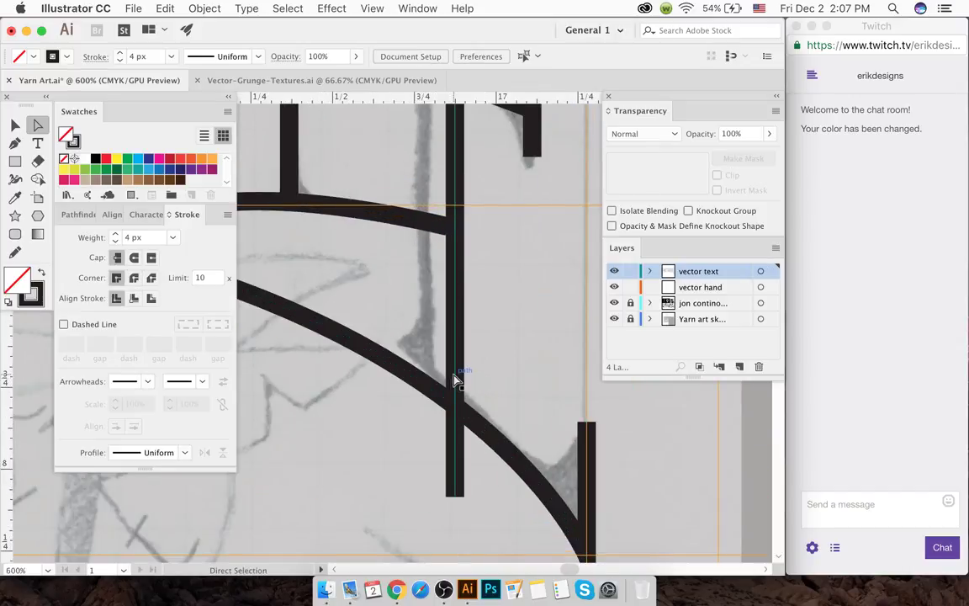
# - Draw a vertical cutting stroke with the Pen tool just inside the E's stem, from above the top arm to below the lower arch
pyautogui.scroll(-2, 429, 377)
pyautogui.scroll(-1, 431, 376)
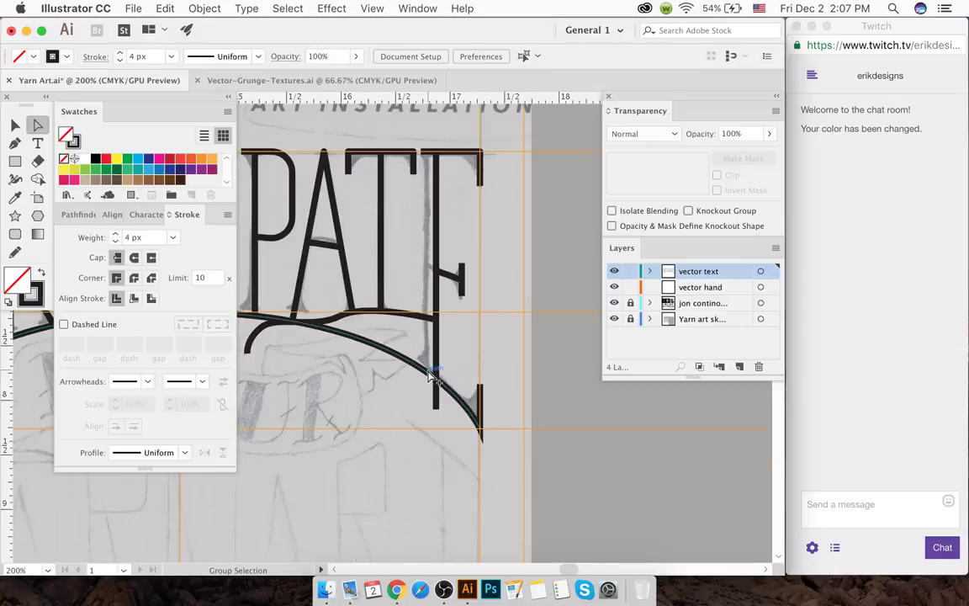
pyautogui.press('super+shift+a')
pyautogui.press('p')
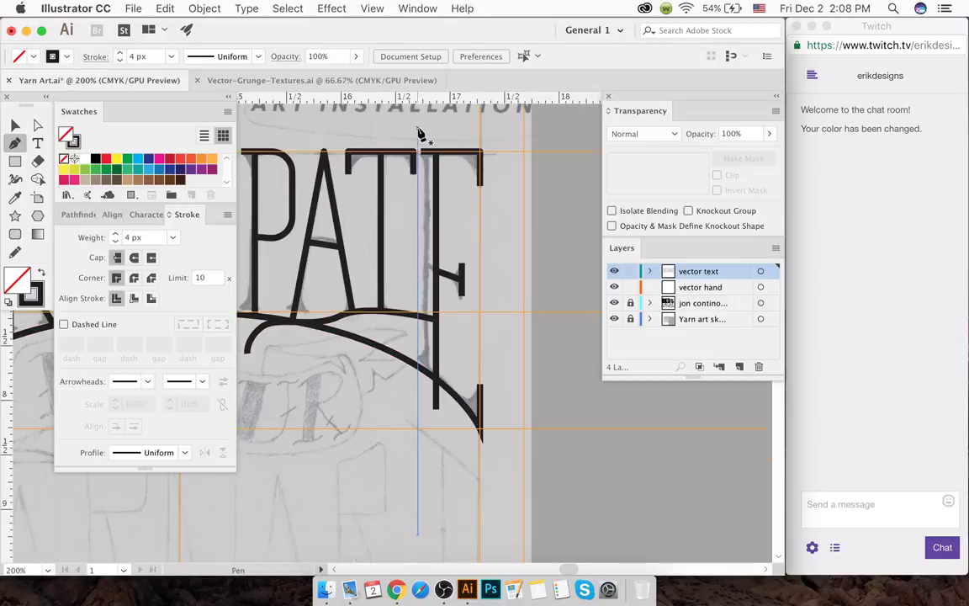
pyautogui.click(420, 128)
pyautogui.moveTo(420, 399); pyautogui.dragTo(410, 402)
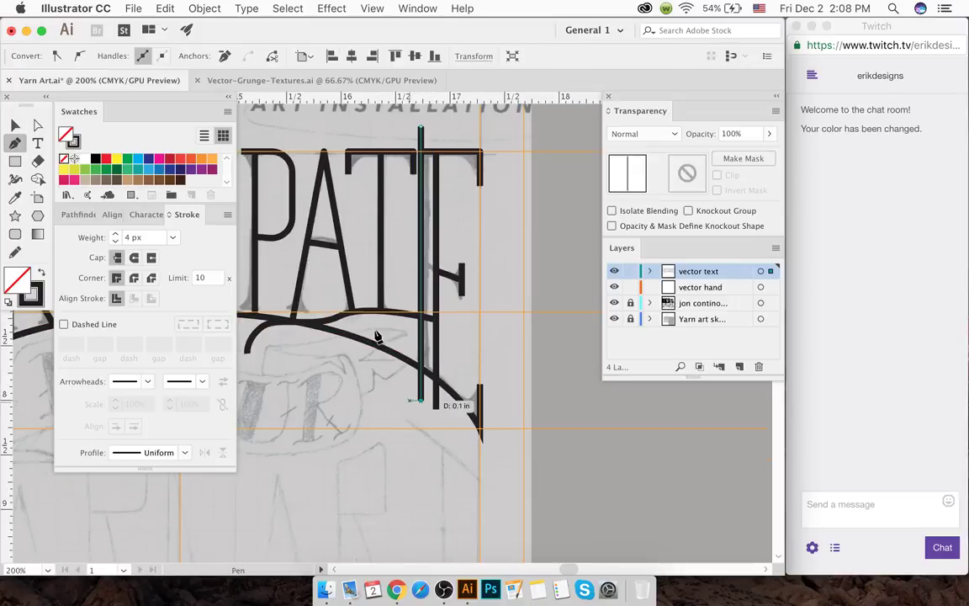
# - Trim the lower arch at the cutting stroke with Shape Builder, removing the cutting stroke and the stem's overhang below the arch
pyautogui.click(14, 124)
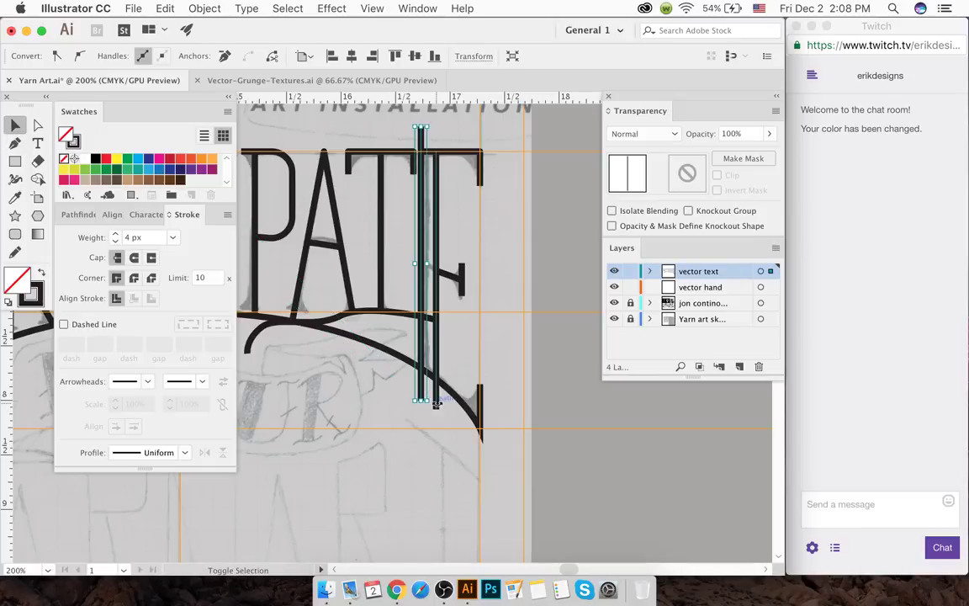
pyautogui.moveTo(412, 336); pyautogui.dragTo(450, 371)
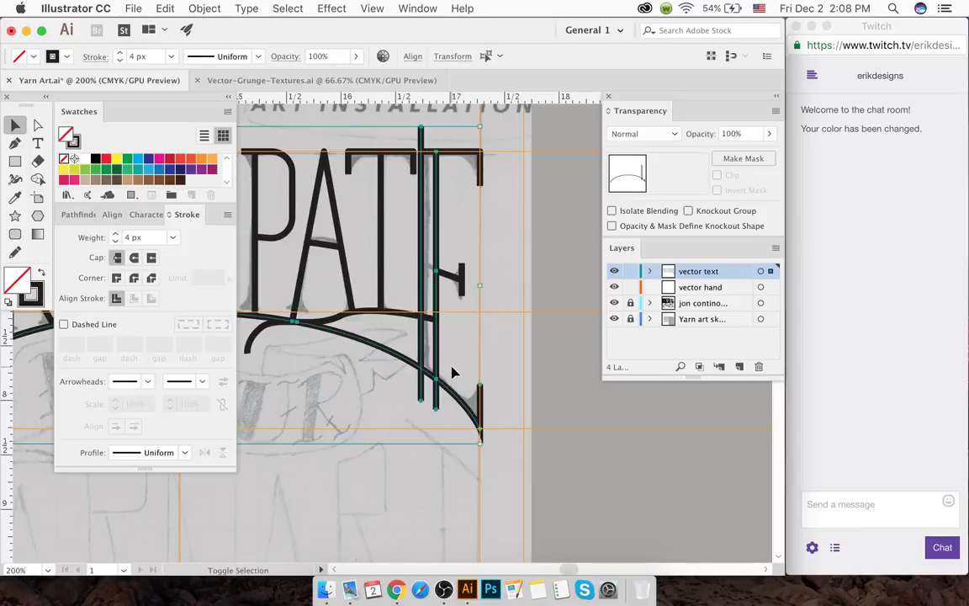
pyautogui.hotkey('shift', 'm')
pyautogui.moveTo(400, 344)
pyautogui.mouseDown()
pyautogui.moveTo(391, 377)
pyautogui.moveTo(411, 344)
pyautogui.moveTo(428, 346)
pyautogui.moveTo(419, 388)
pyautogui.moveTo(443, 413)
pyautogui.mouseUp()
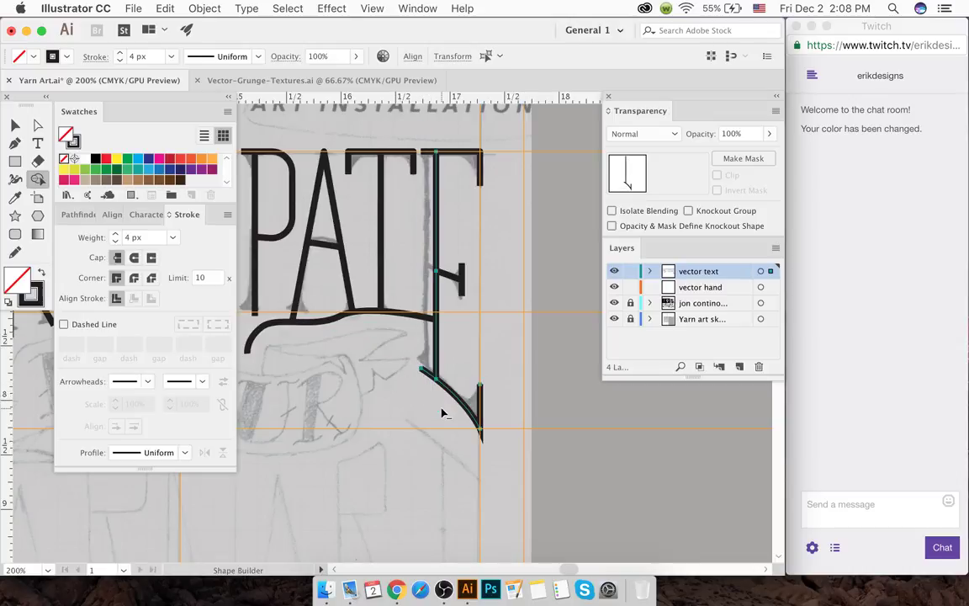
pyautogui.click(14, 125)
pyautogui.click(372, 383)
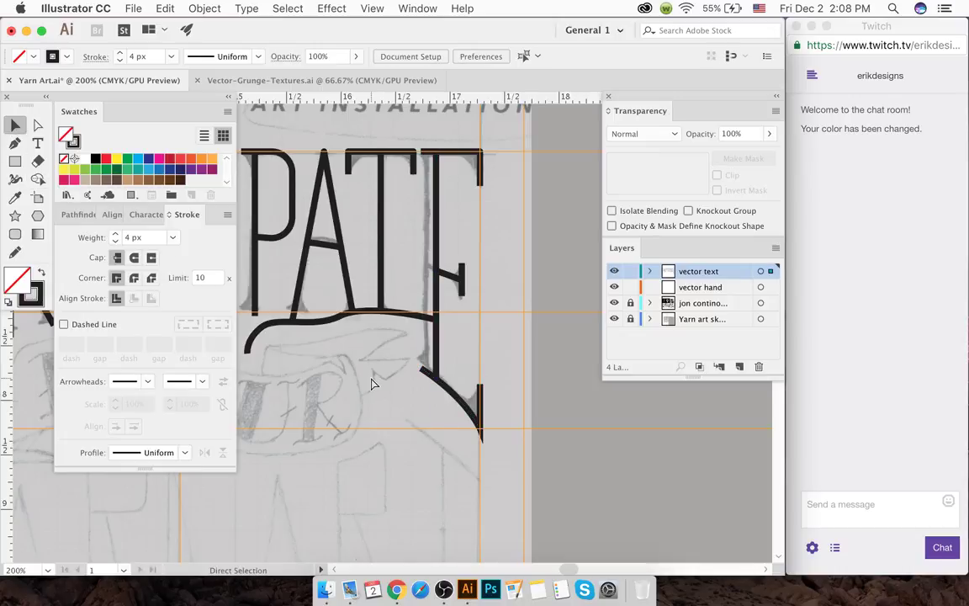
pyautogui.click(374, 384)
pyautogui.press('Delete')
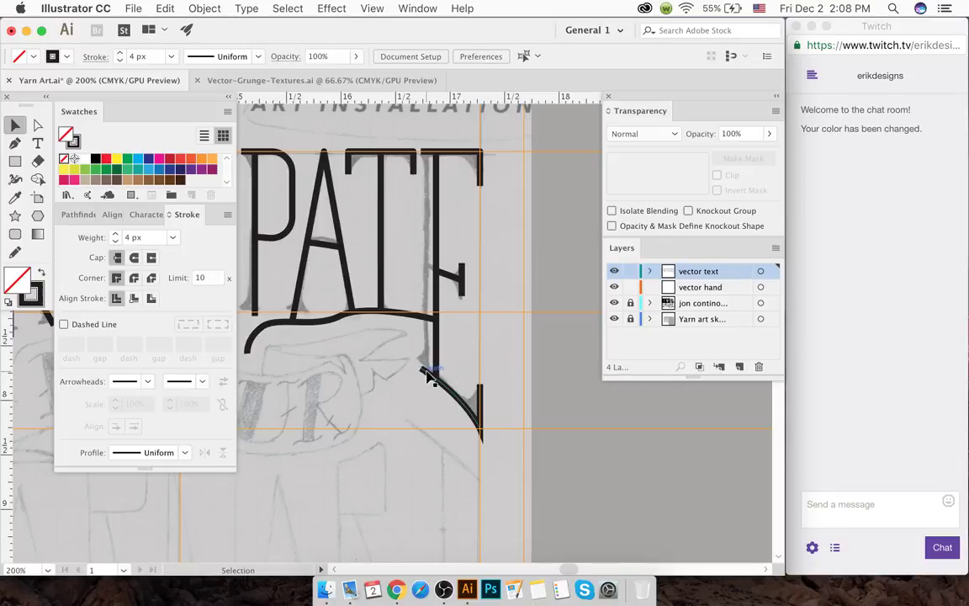
# - Apply a round corner join to the E's curved base path and deselect it
pyautogui.scroll(5, 435, 380)
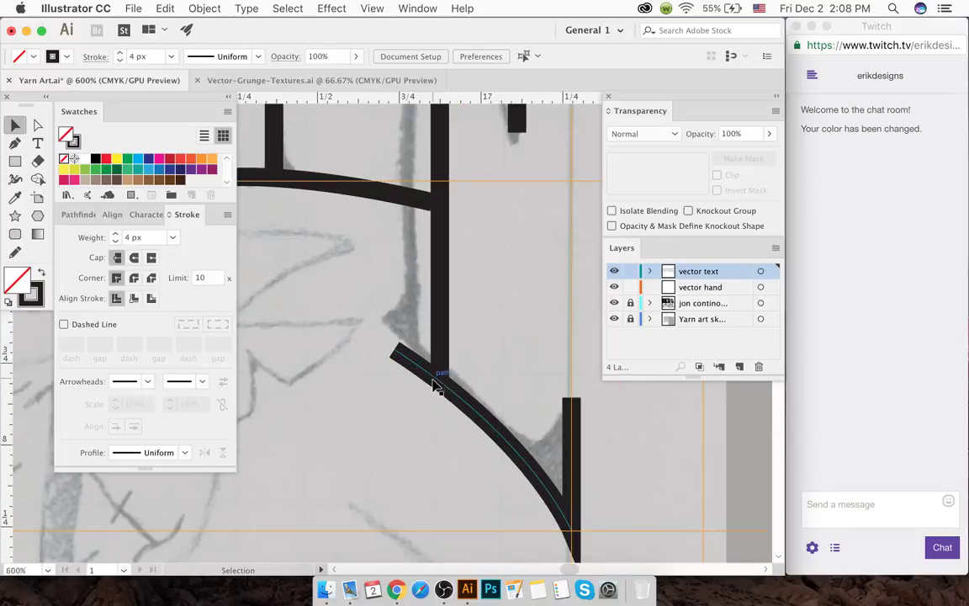
pyautogui.click(438, 384)
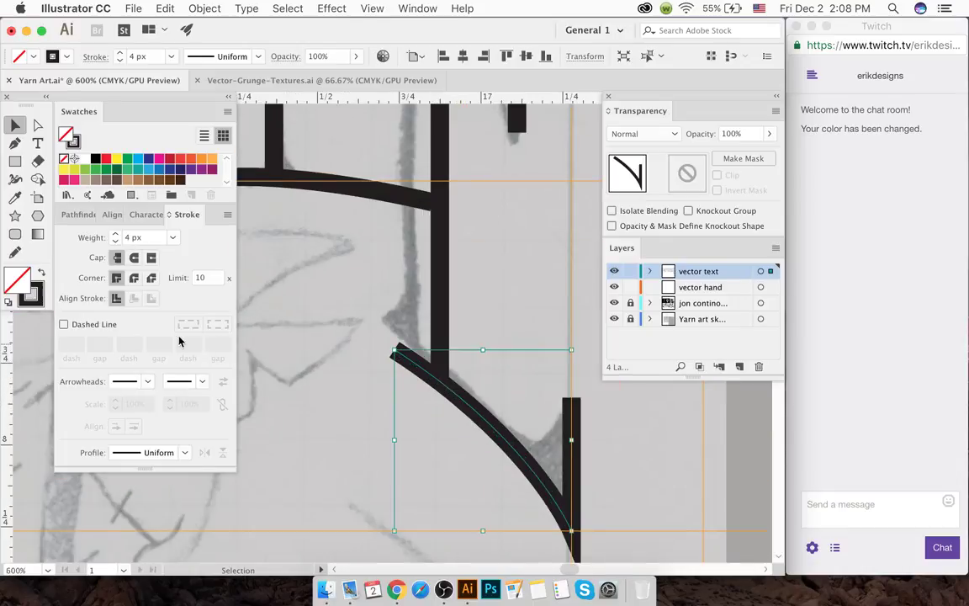
pyautogui.click(135, 278)
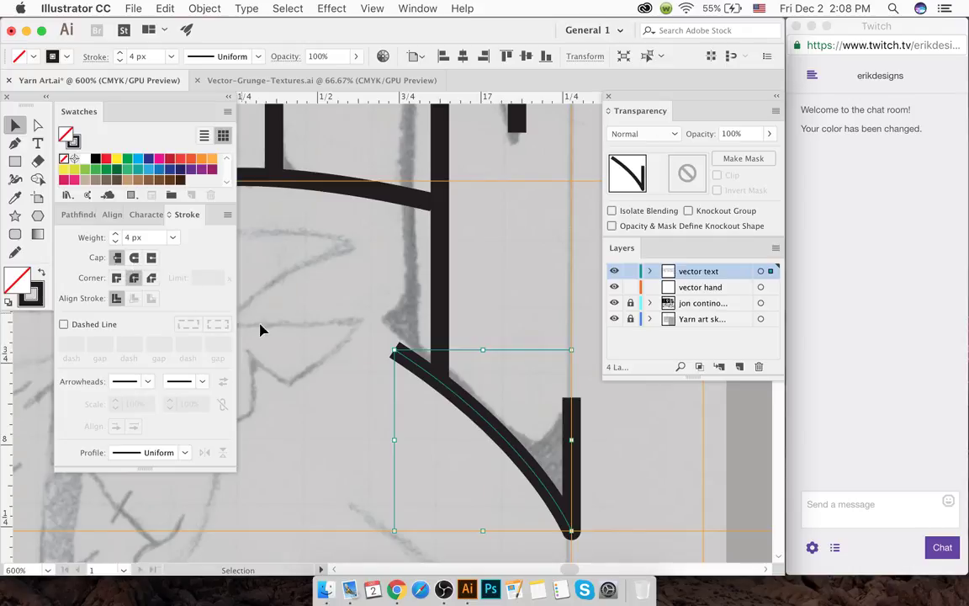
pyautogui.click(314, 336)
# - Examine the whole PARTICIPATE lettering from the first P to the final E, and how it sits on the poster sketch
pyautogui.scroll(2, 313, 339)
pyautogui.scroll(-6, 315, 340)
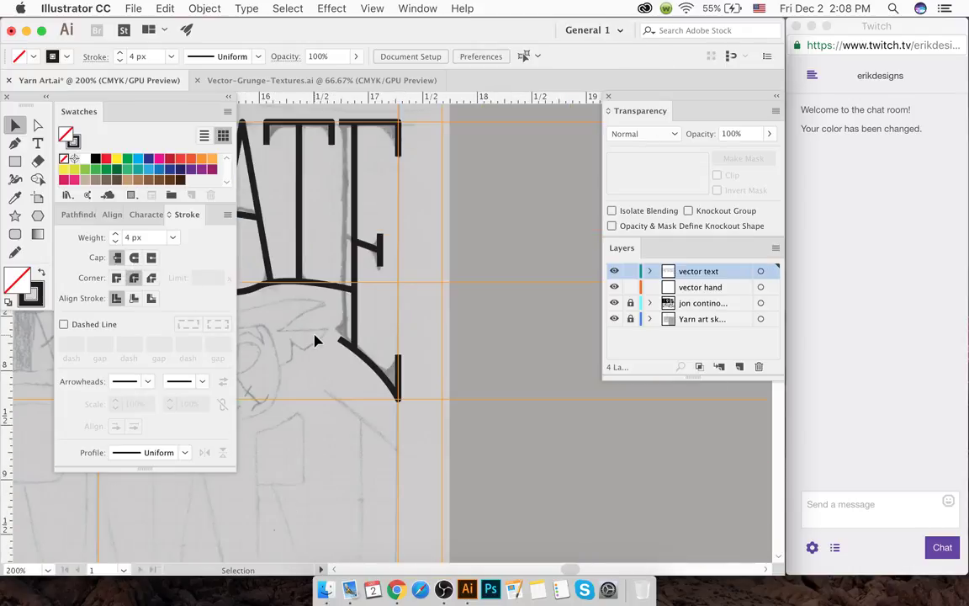
pyautogui.hscroll(-5, 325, 348)
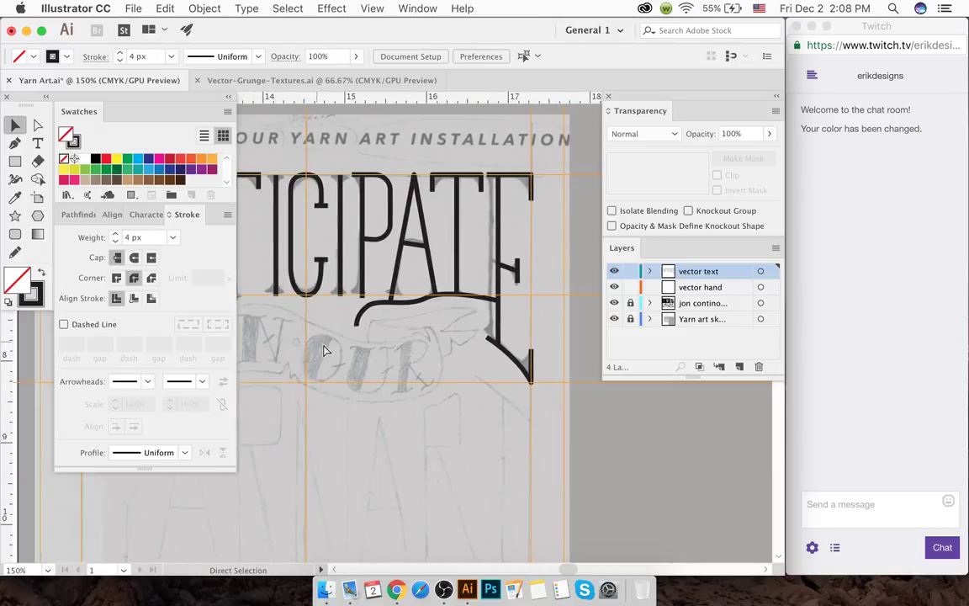
pyautogui.hscroll(-4, 470, 313)
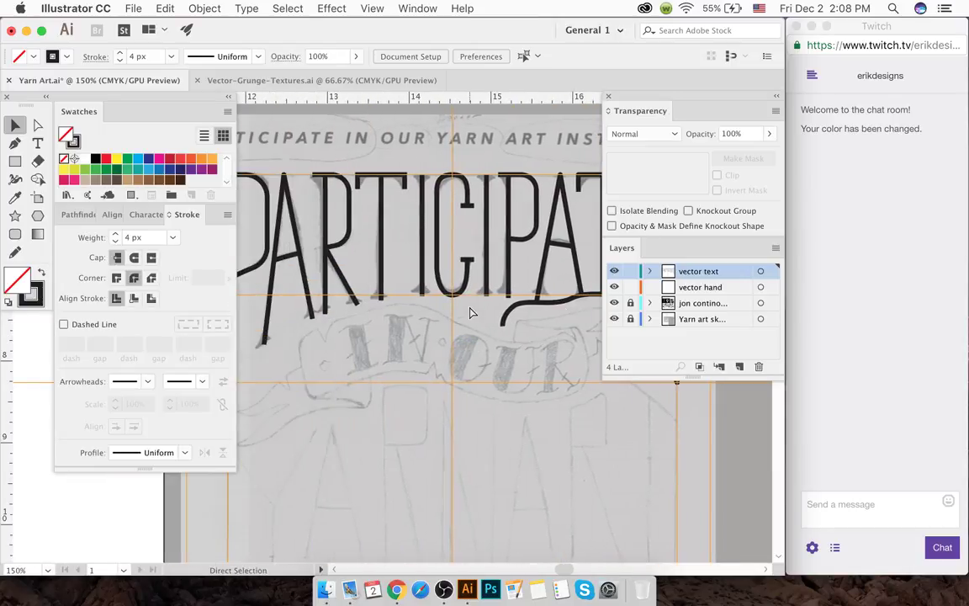
pyautogui.hscroll(-3, 470, 313)
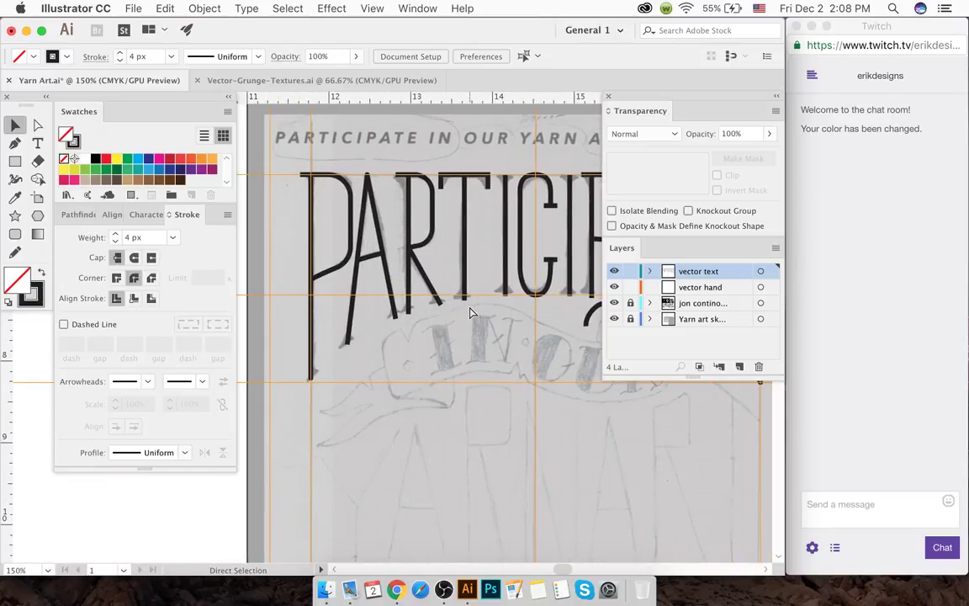
pyautogui.hscroll(7, 470, 312)
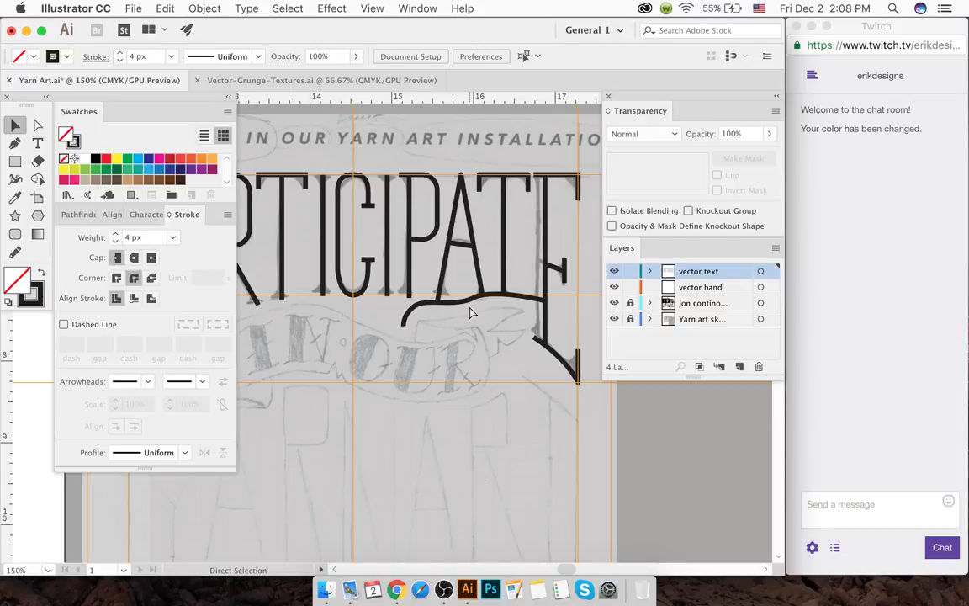
pyautogui.hscroll(-1, 471, 313)
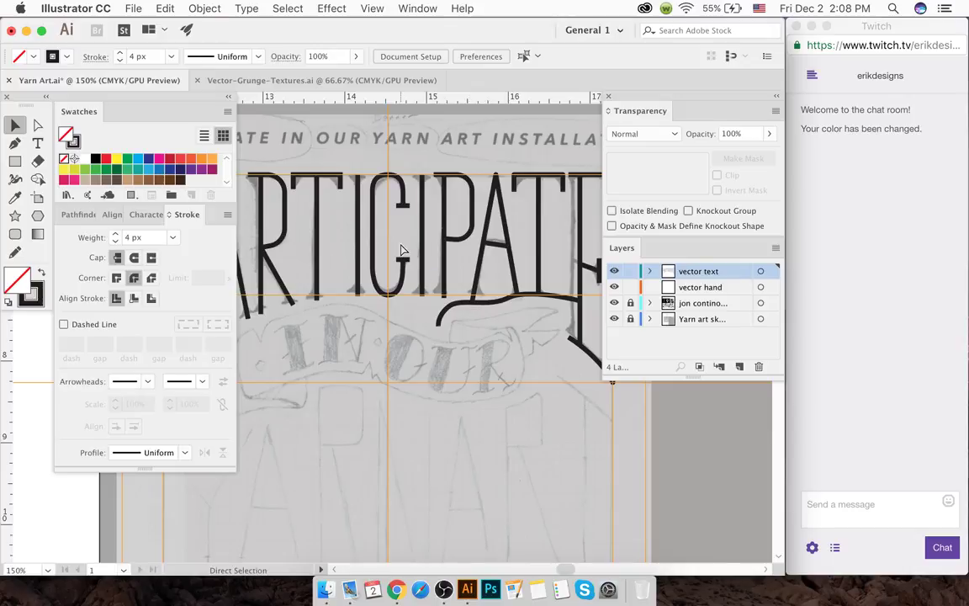
pyautogui.press('v')
pyautogui.scroll(-3, 401, 250)
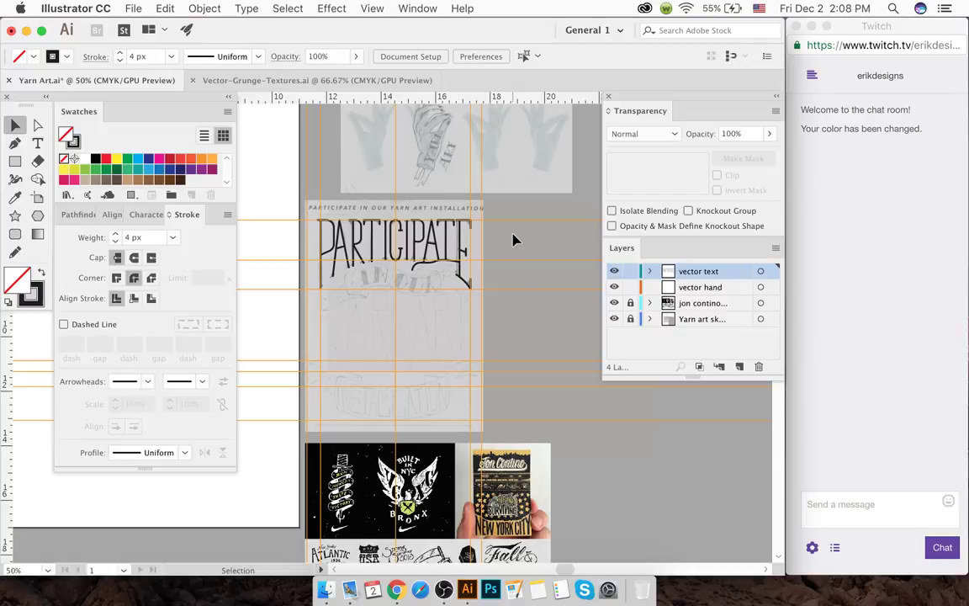
pyautogui.press('super+i')
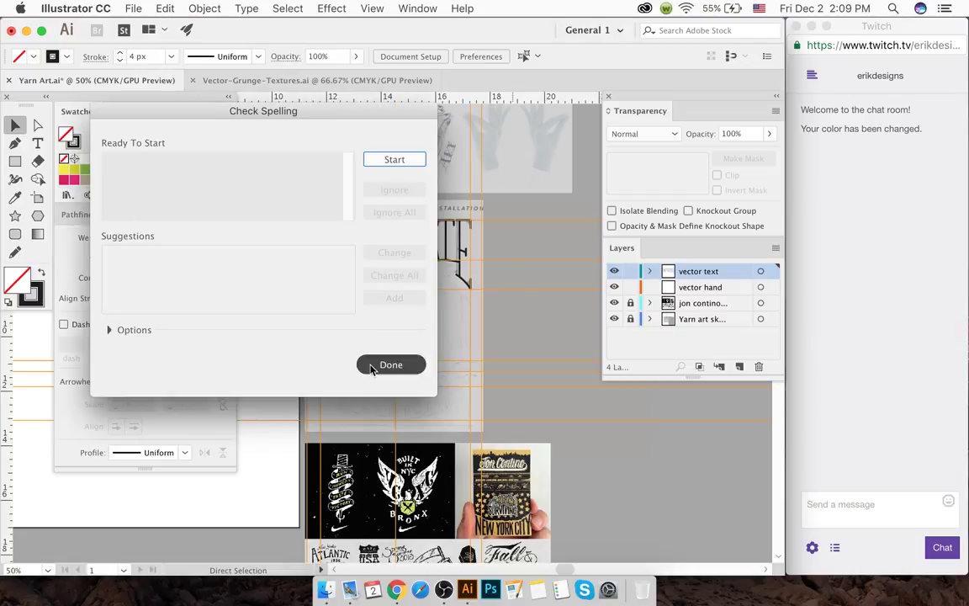
pyautogui.click(381, 364)
pyautogui.rightClick(498, 266)
pyautogui.click(495, 245)
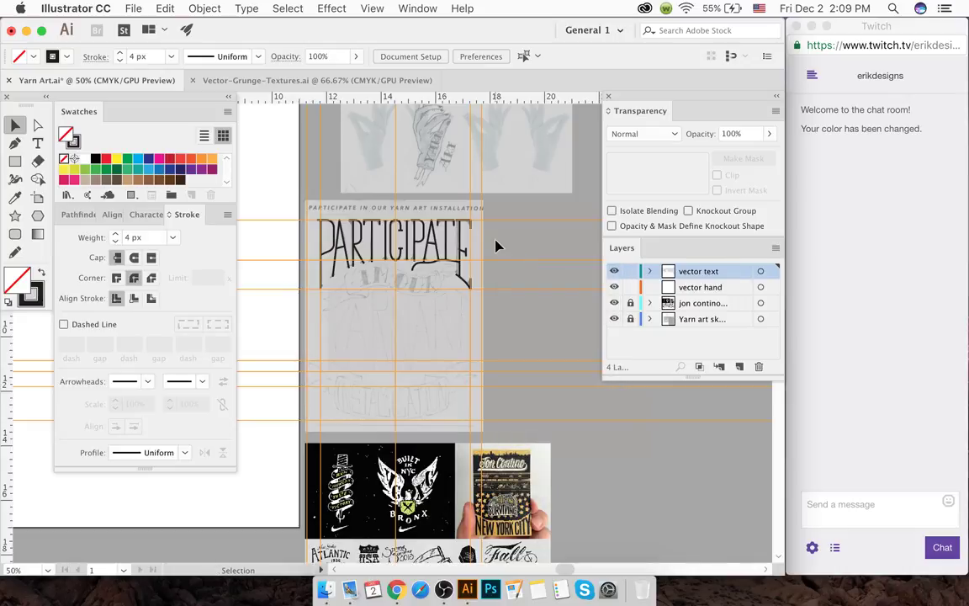
pyautogui.press('a')
pyautogui.rightClick(496, 245)
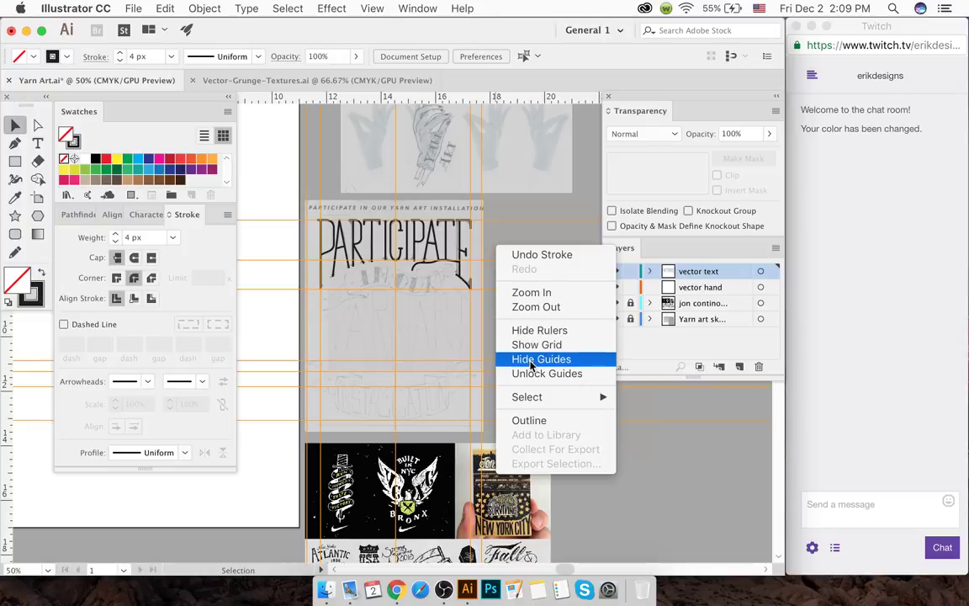
# - Hide the document's guides to view the lettering without them
pyautogui.click(365, 7)
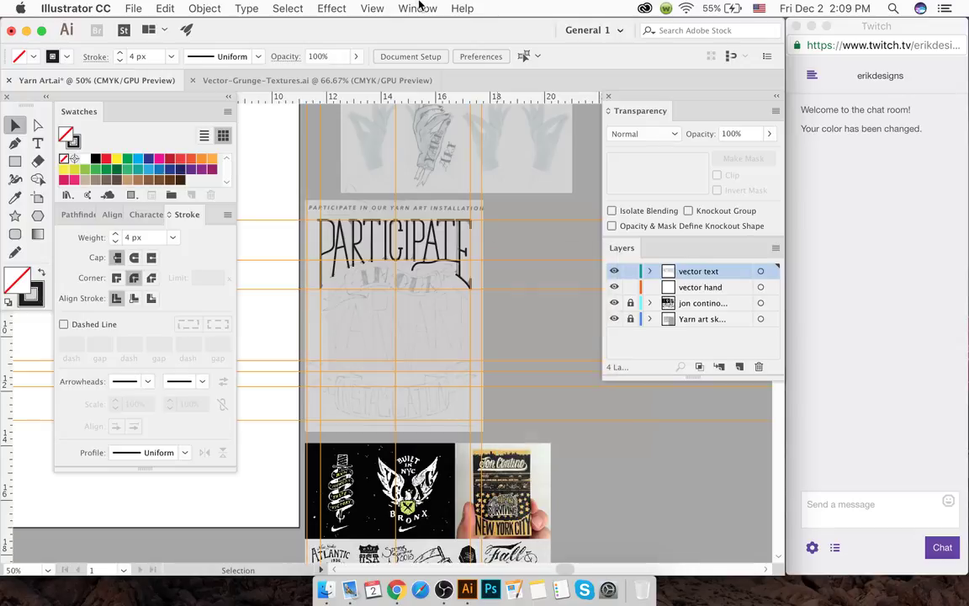
pyautogui.click(414, 8)
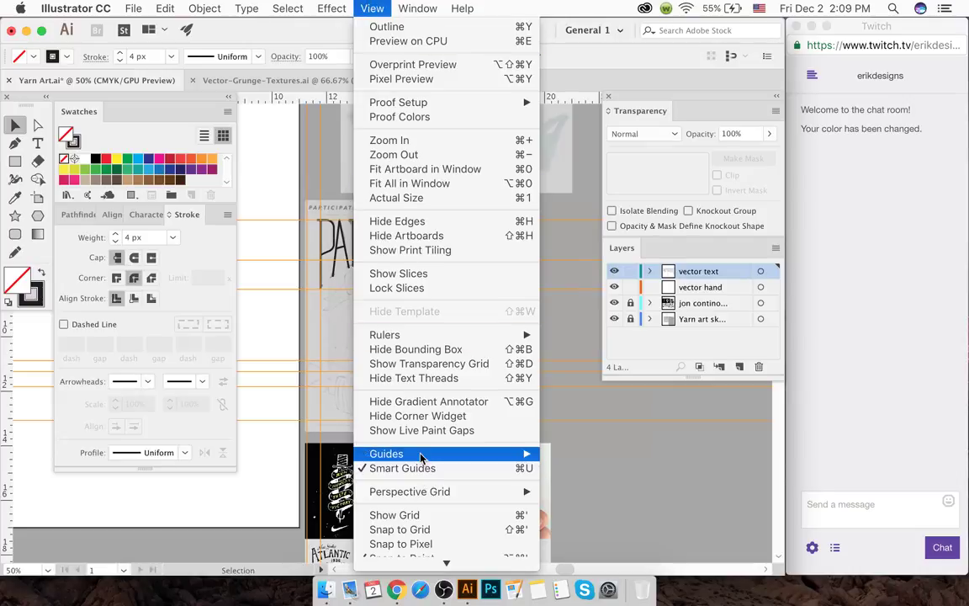
pyautogui.moveTo(422, 457)
pyautogui.click(586, 453)
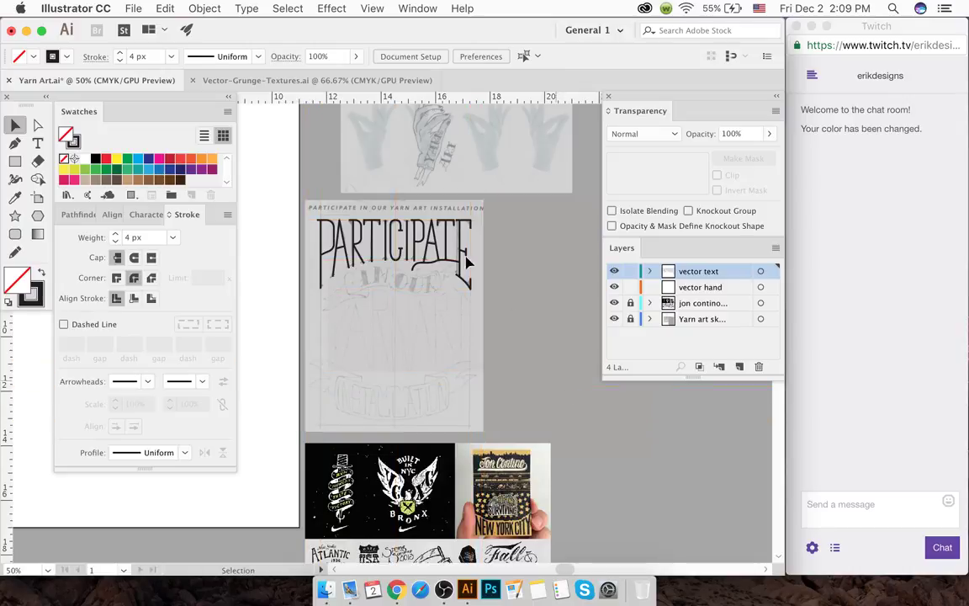
# - Delete the wavy flourish curve that runs beneath the A and T to the final E's stem
pyautogui.scroll(3, 367, 223)
pyautogui.scroll(-2, 367, 223)
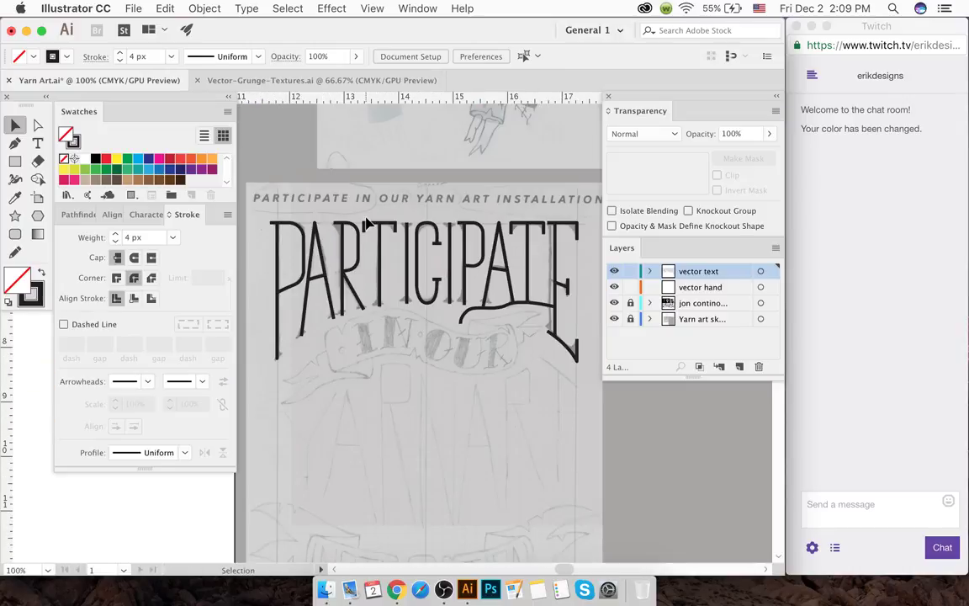
pyautogui.click(503, 312)
pyautogui.press('Delete')
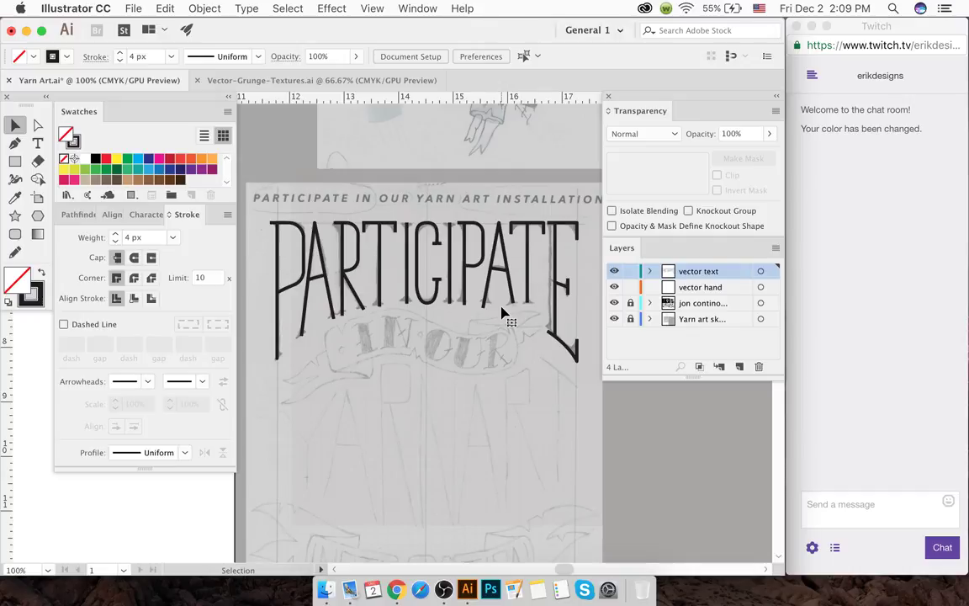
# - Undo the latest edits back to the untrimmed arch spanning the whole word, with the guides shown
pyautogui.press('a')
pyautogui.press('v')
pyautogui.press('super+z')
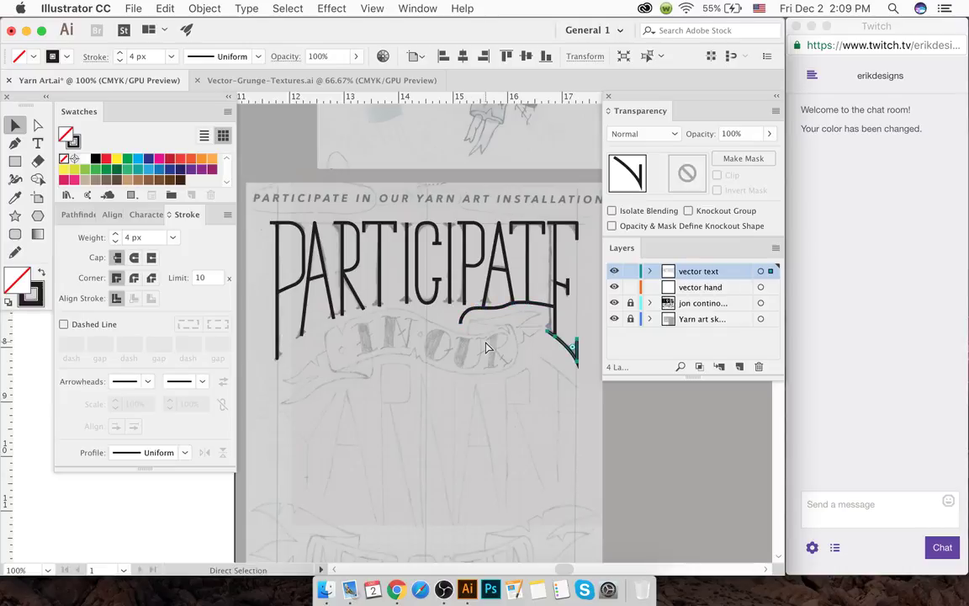
pyautogui.press('super+z')
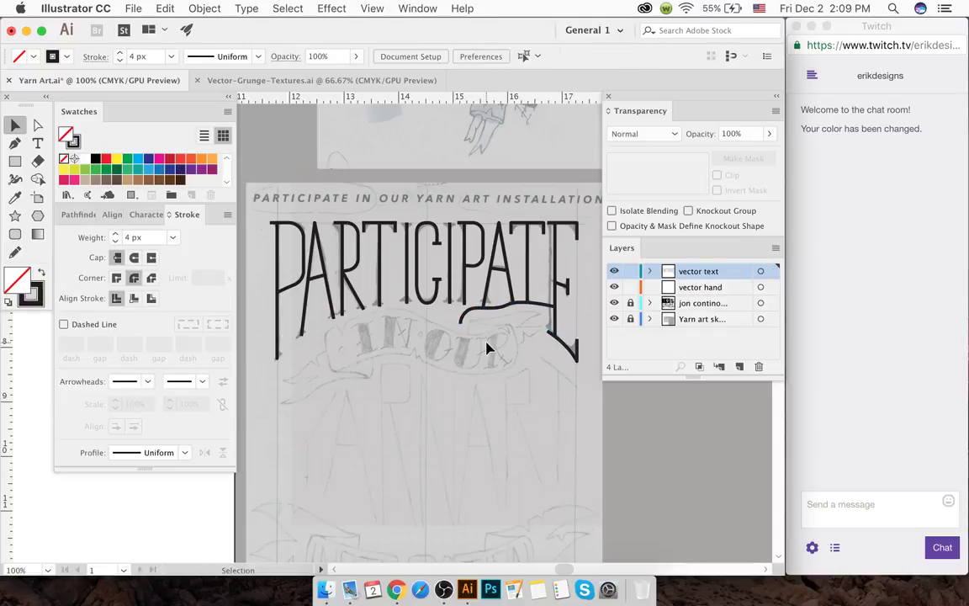
pyautogui.press('super+z')
pyautogui.press('super+z')
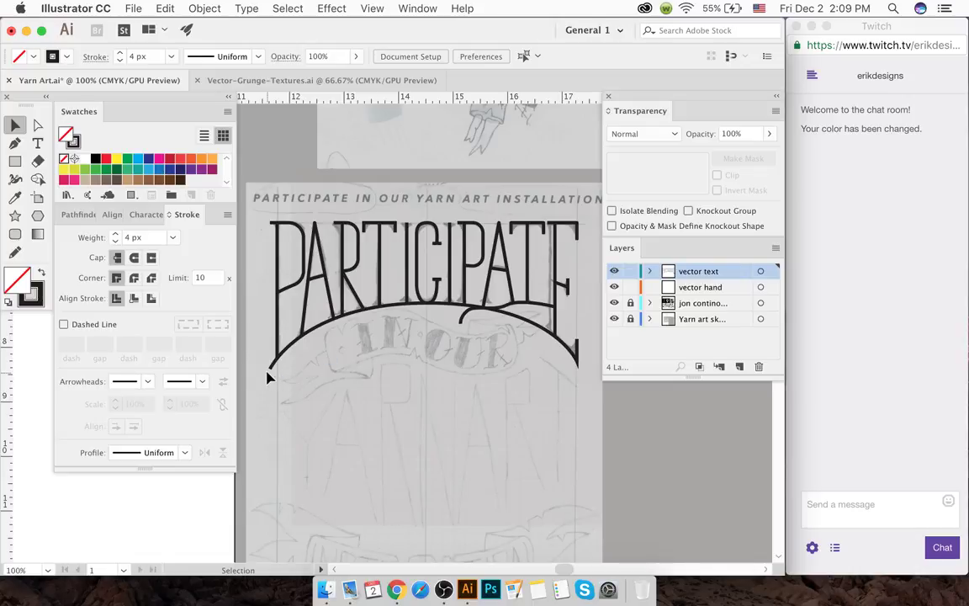
pyautogui.press('a')
pyautogui.click(266, 374)
pyautogui.press('v')
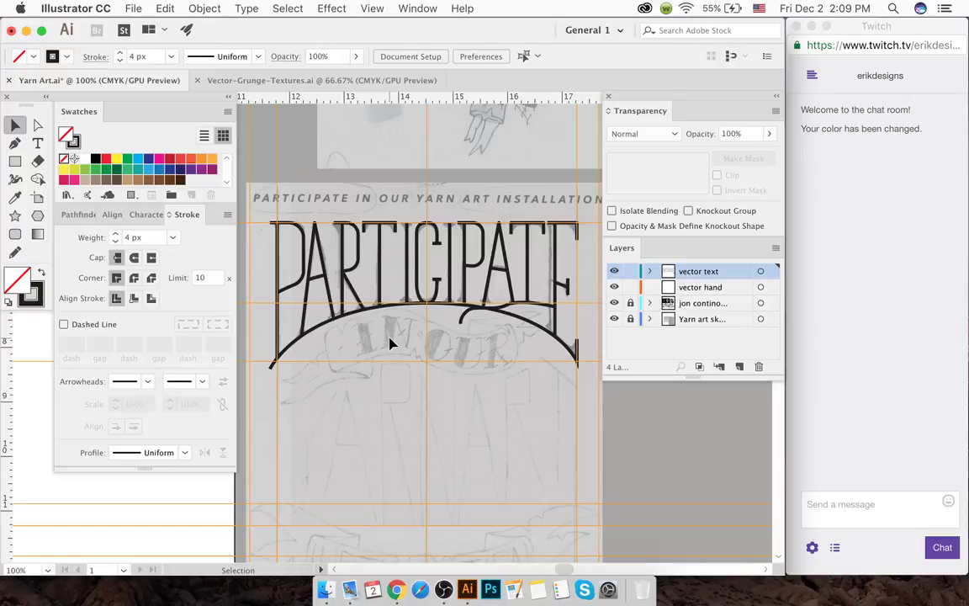
# - Check the Twitch chat's viewer list, close it and return to the Illustrator document
pyautogui.click(839, 549)
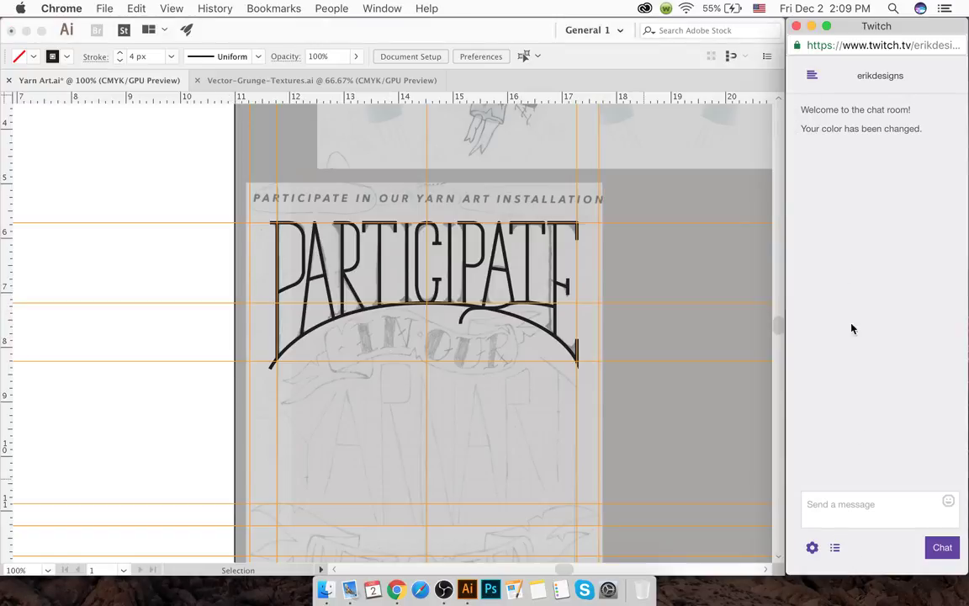
pyautogui.click(833, 547)
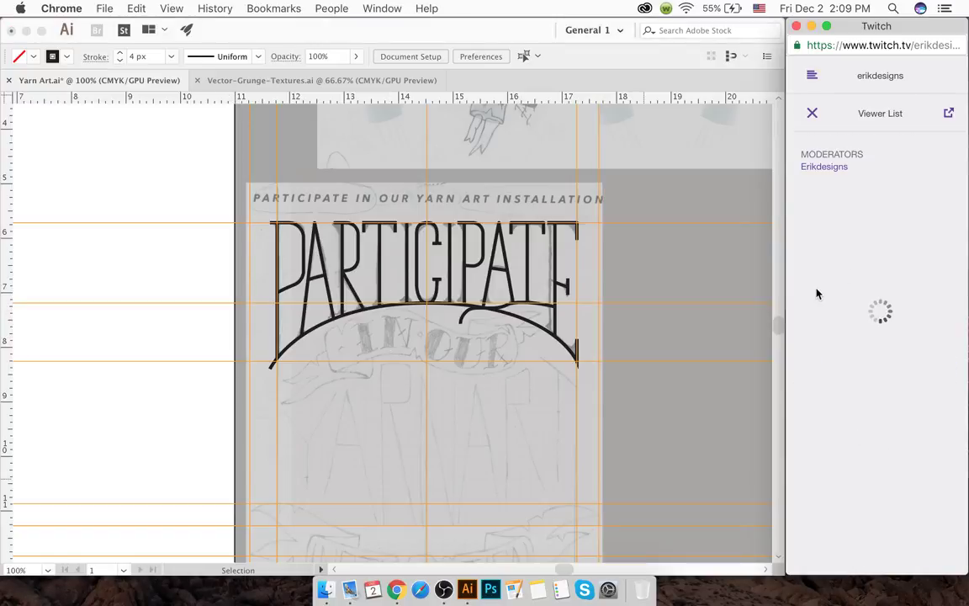
pyautogui.click(813, 115)
pyautogui.click(331, 376)
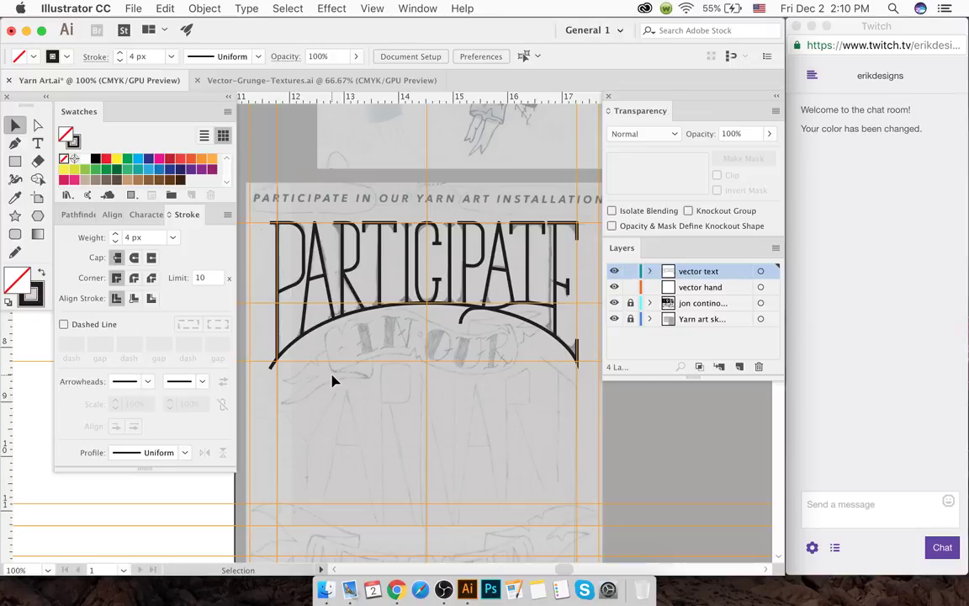
# - Examine how the full arch meets the letter stems and where the flourish curve crosses it, from the first P to the final E
pyautogui.scroll(5, 263, 350)
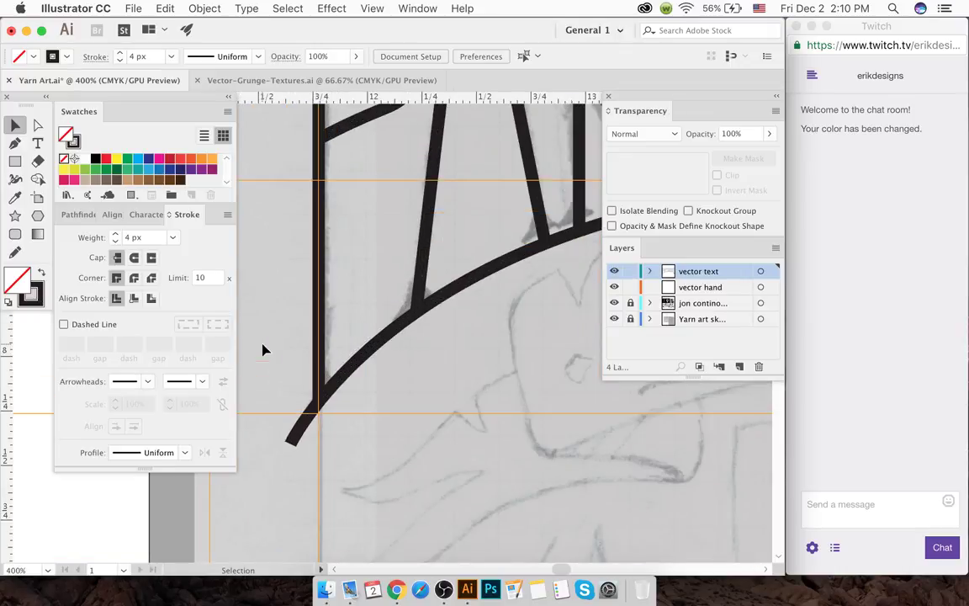
pyautogui.scroll(-3, 262, 350)
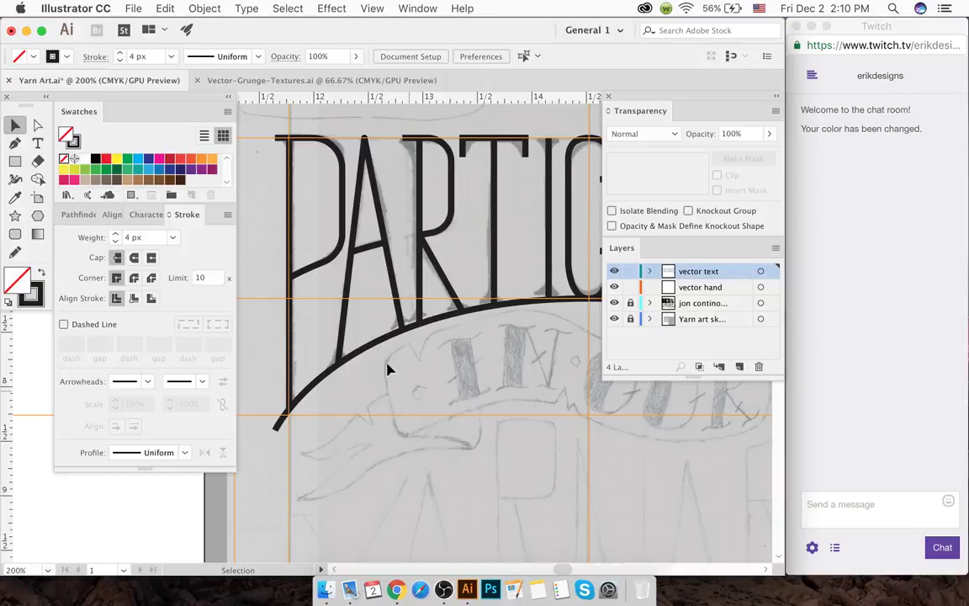
pyautogui.press('a')
pyautogui.hscroll(5, 365, 378)
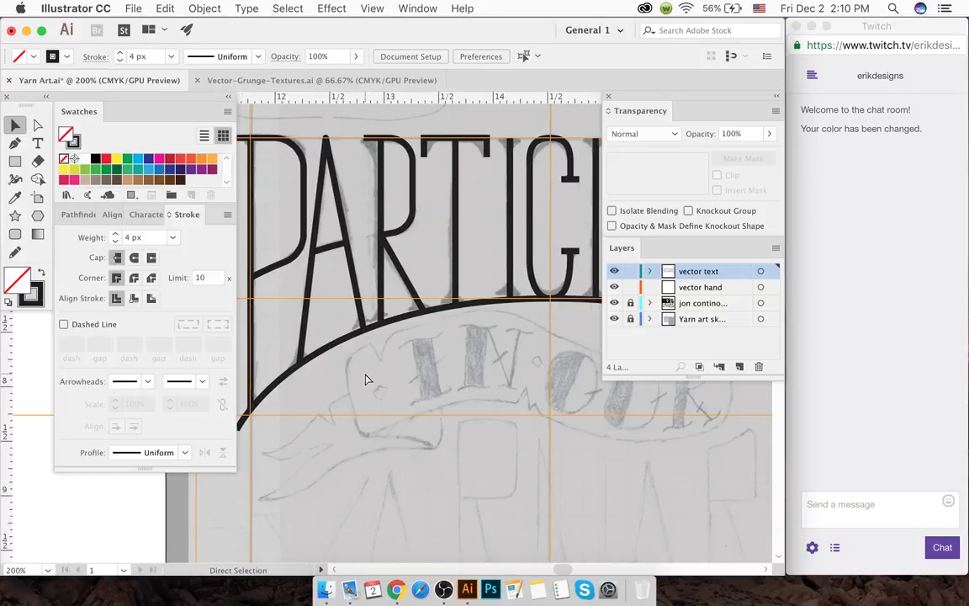
pyautogui.hscroll(5, 365, 378)
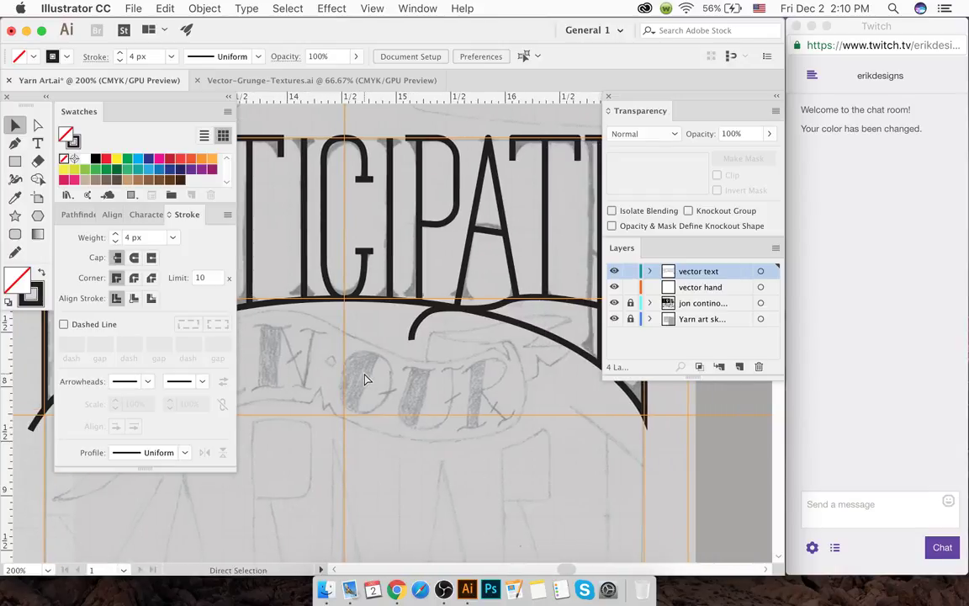
pyautogui.hscroll(3, 365, 379)
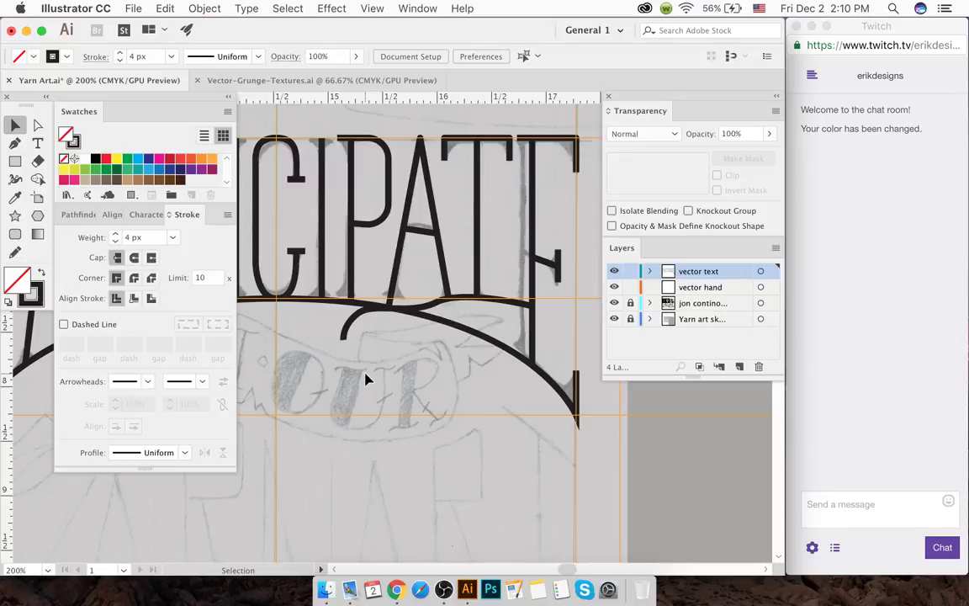
pyautogui.click(431, 311)
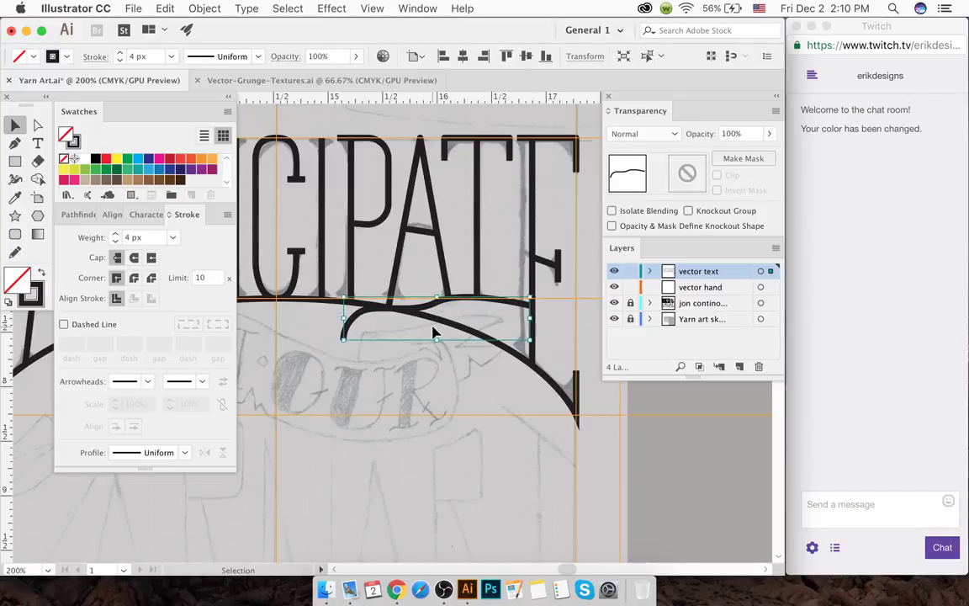
pyautogui.press('super+z')
pyautogui.press('super+shift+z')
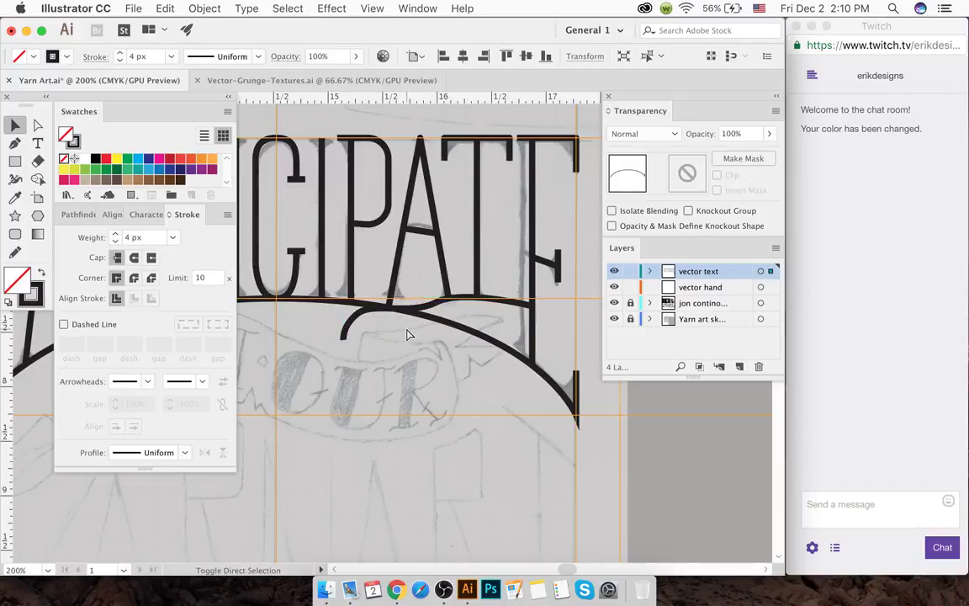
pyautogui.press('super+z')
pyautogui.press('super+shift+z')
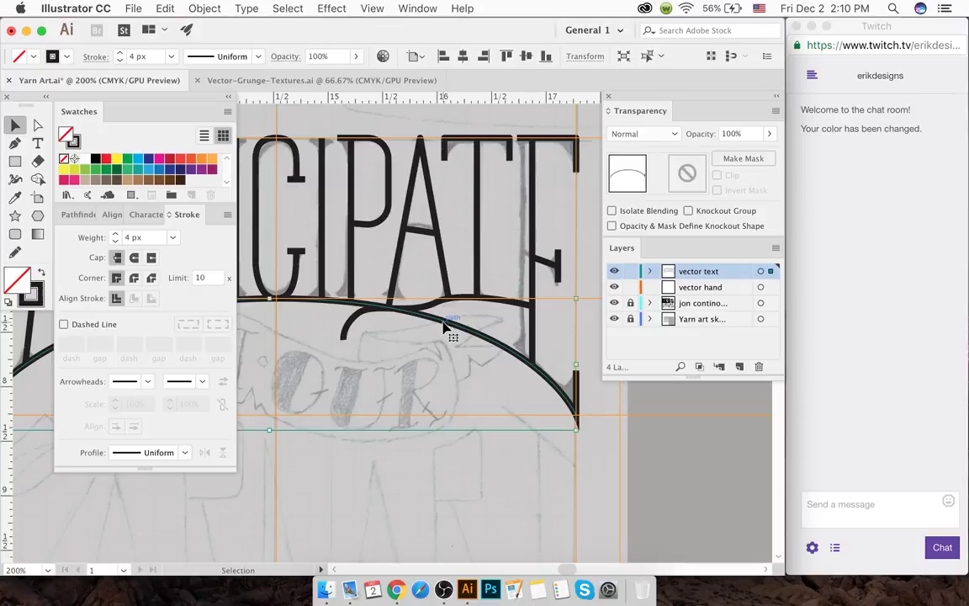
pyautogui.press('super+z')
# - Duplicate the entire PARTICIPATE lettering with its arch and flourish onto the empty canvas to the right of the poster sketch
pyautogui.hscroll(-10, 427, 373)
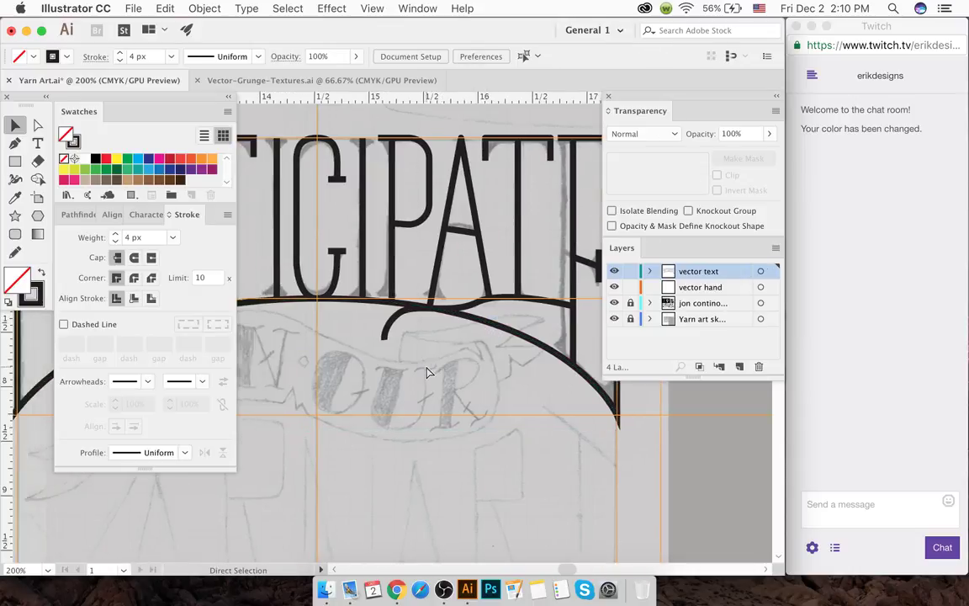
pyautogui.hscroll(-4, 426, 373)
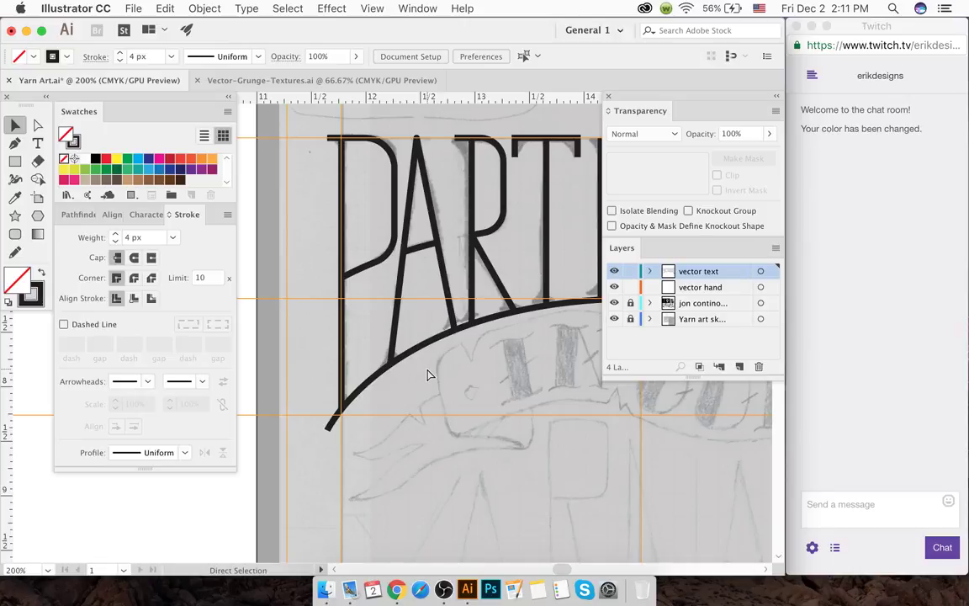
pyautogui.hscroll(3, 427, 369)
pyautogui.scroll(-2, 427, 369)
pyautogui.hscroll(2, 428, 370)
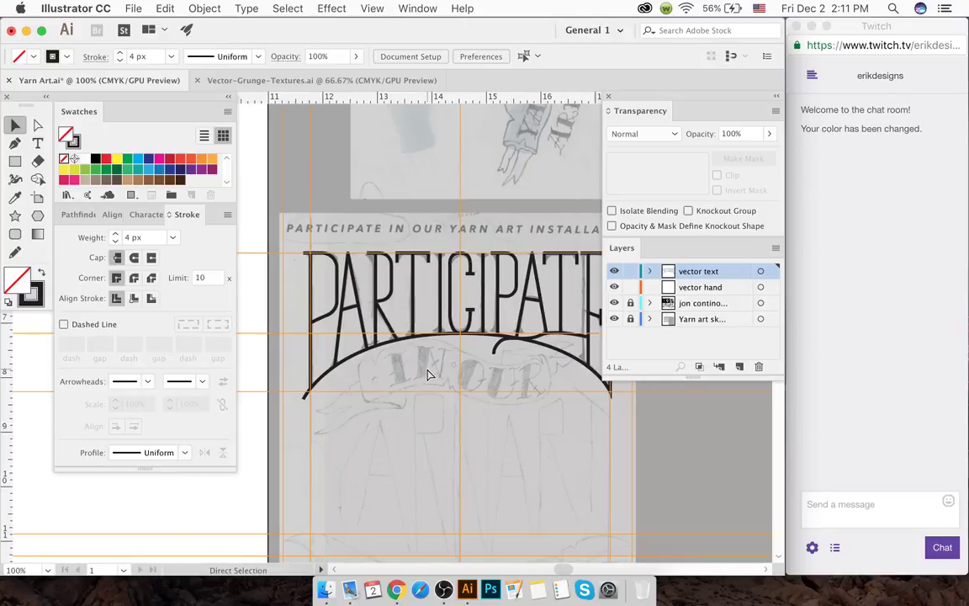
pyautogui.moveTo(617, 450); pyautogui.dragTo(279, 239)
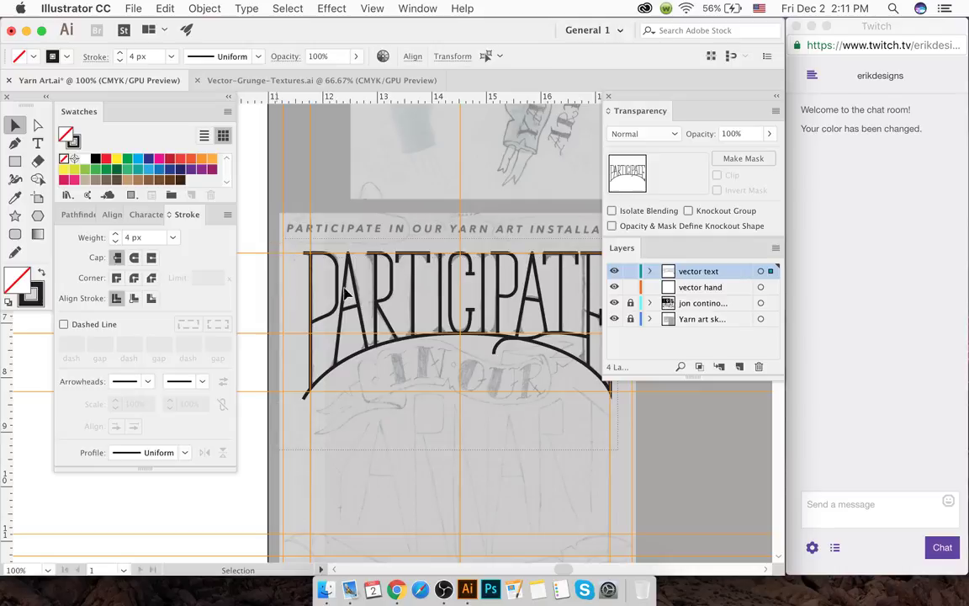
pyautogui.hscroll(5, 424, 357)
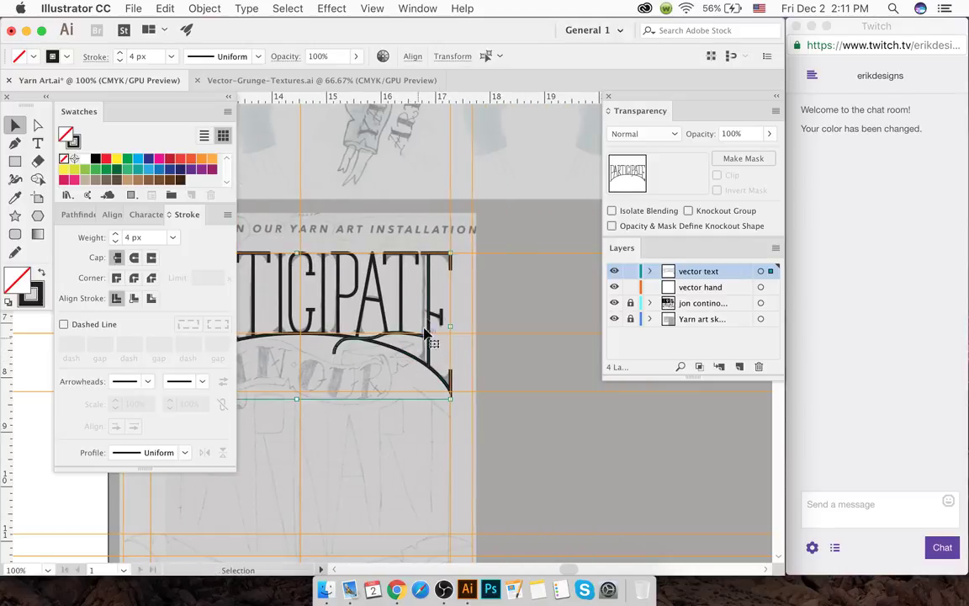
pyautogui.hscroll(7, 427, 335)
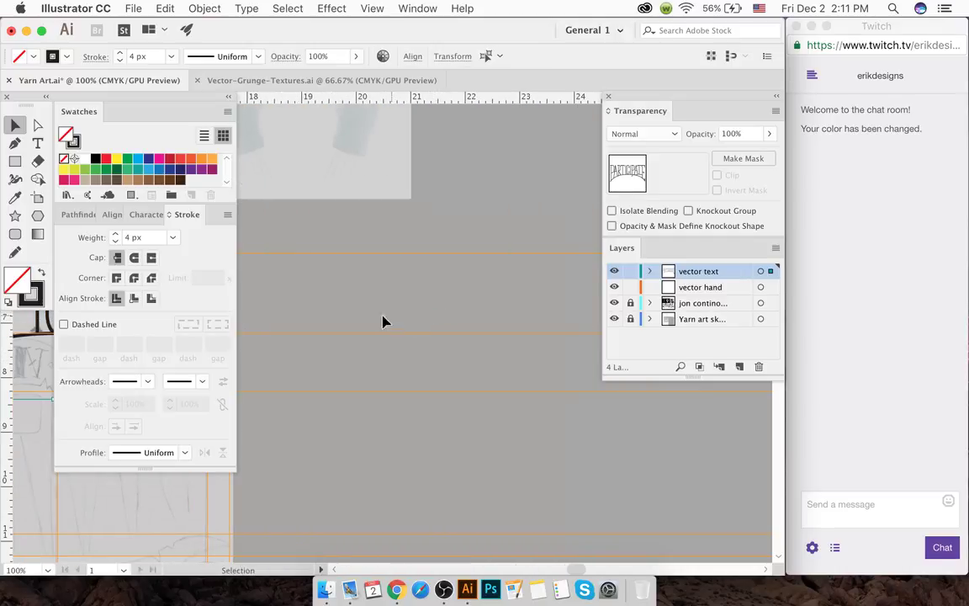
pyautogui.moveTo(33, 322); pyautogui.dragTo(441, 230)
pyautogui.click(441, 230)
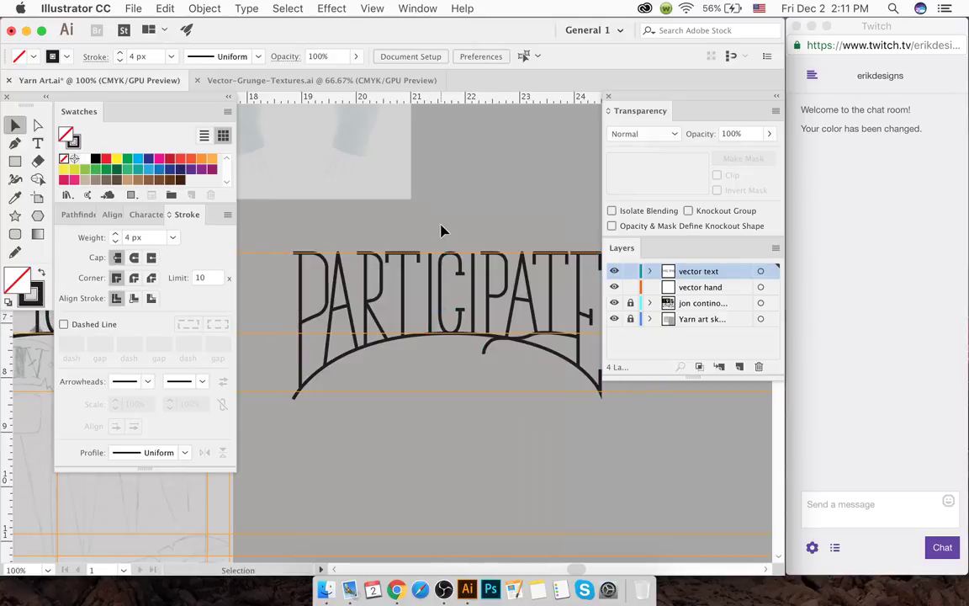
# - Hide the document's guides around the duplicated lettering
pyautogui.rightClick(438, 224)
pyautogui.click(433, 217)
pyautogui.press('super+;')
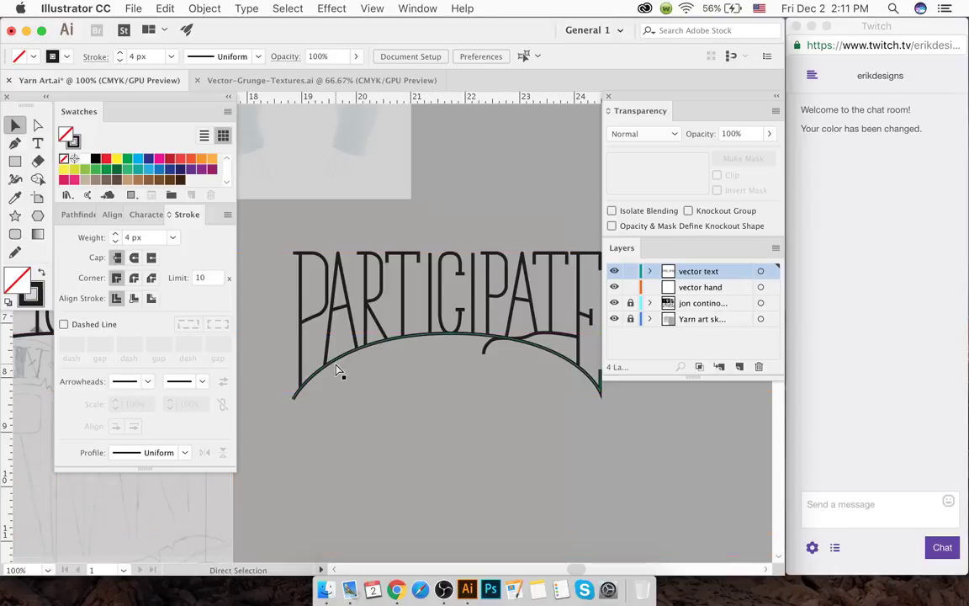
# - Expand the strokes of the whole duplicated PARTICIPATE lettering, including its arch and flourish, into filled shapes
pyautogui.hscroll(3, 340, 374)
pyautogui.moveTo(560, 432); pyautogui.dragTo(374, 278)
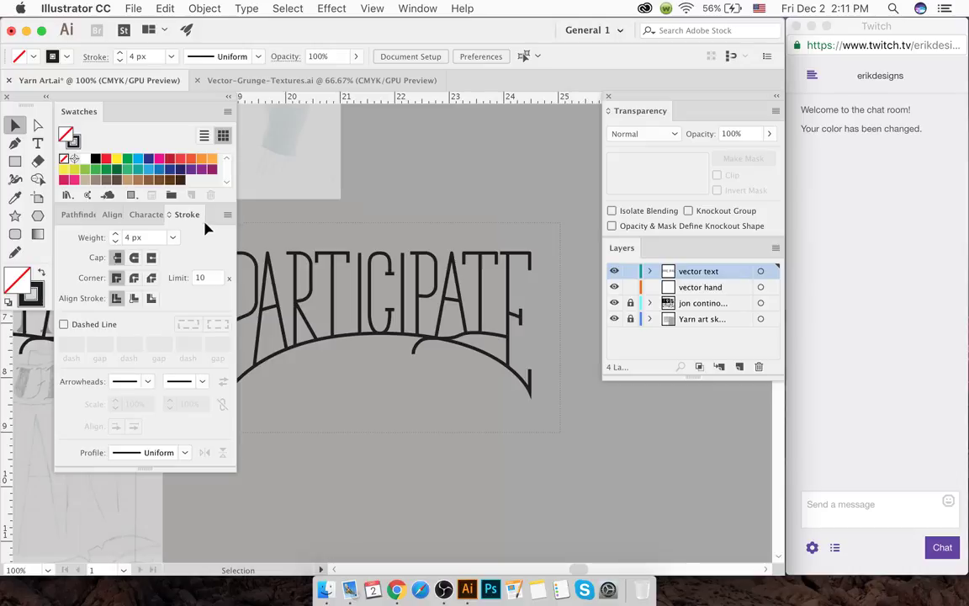
pyautogui.moveTo(206, 229); pyautogui.dragTo(211, 231)
pyautogui.hscroll(-3, 345, 329)
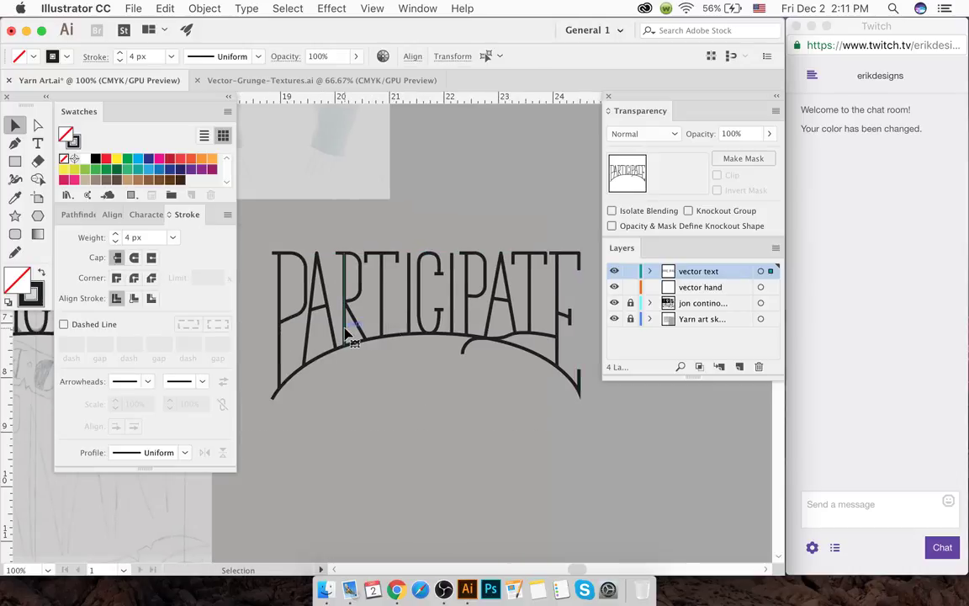
pyautogui.click(346, 329)
pyautogui.moveTo(428, 311); pyautogui.dragTo(551, 237)
pyautogui.press('super+z')
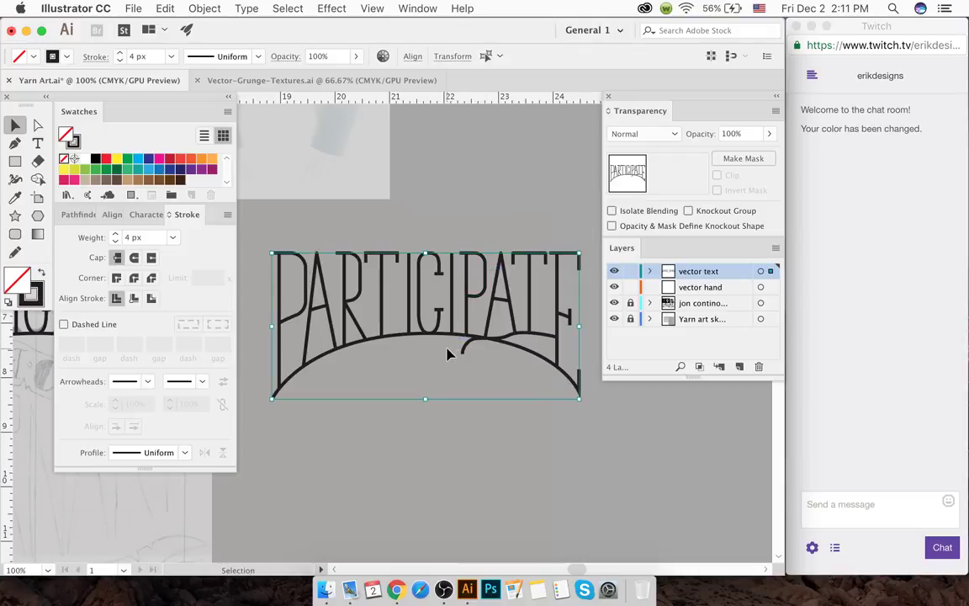
pyautogui.click(205, 8)
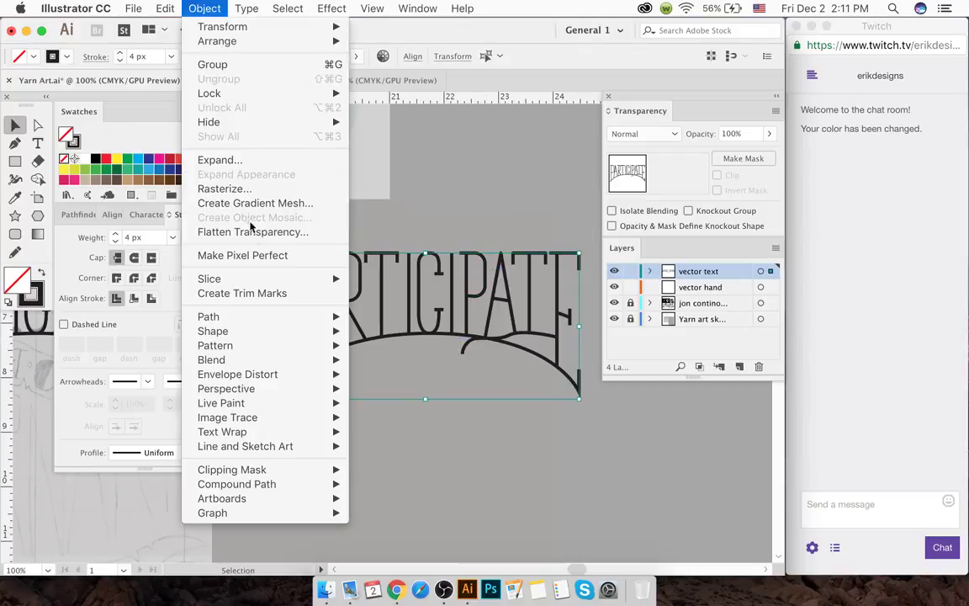
pyautogui.click(231, 159)
pyautogui.press('Return')
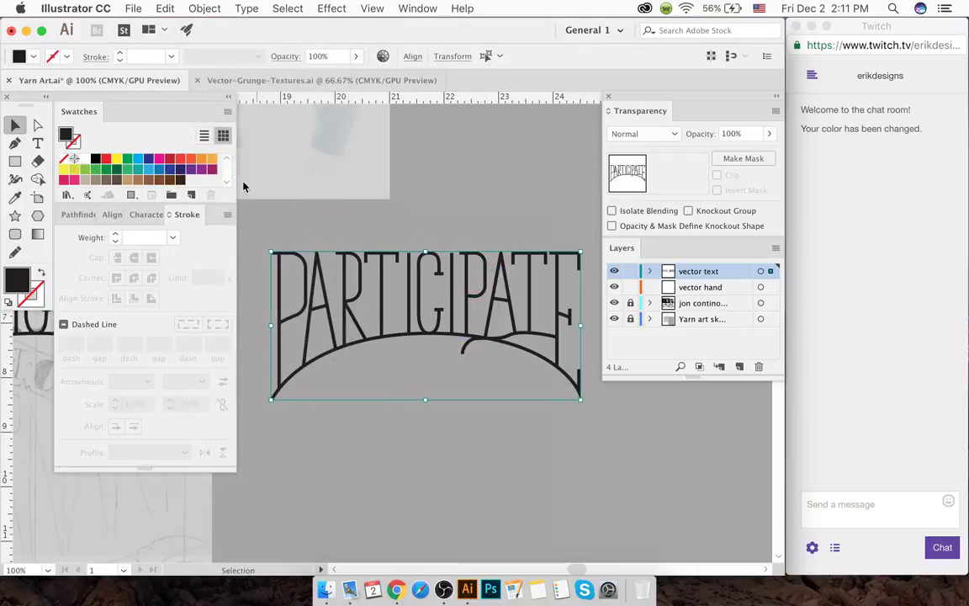
# - Inspect the expanded letters, arch and flourish in Outline mode, restore the preview and deselect the artwork
pyautogui.scroll(3, 514, 336)
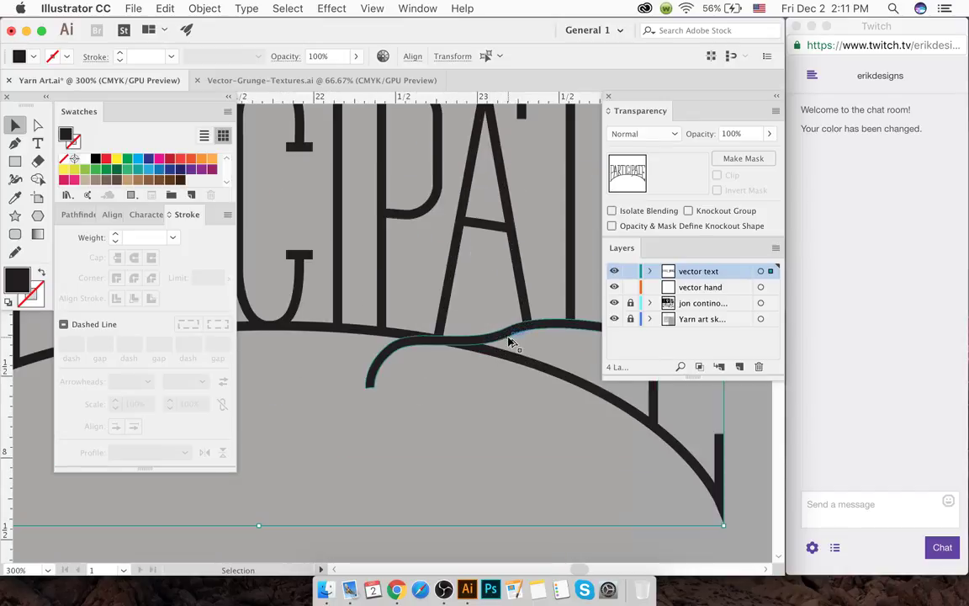
pyautogui.click(390, 310)
pyautogui.press('super+y')
pyautogui.click(422, 329)
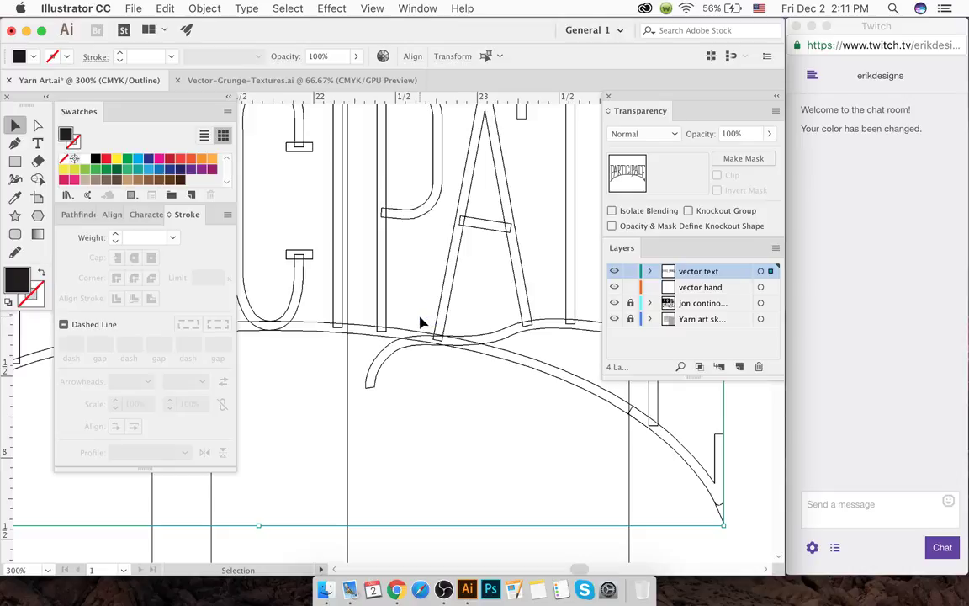
pyautogui.scroll(-3, 422, 324)
pyautogui.press('a')
pyautogui.hscroll(-2, 422, 322)
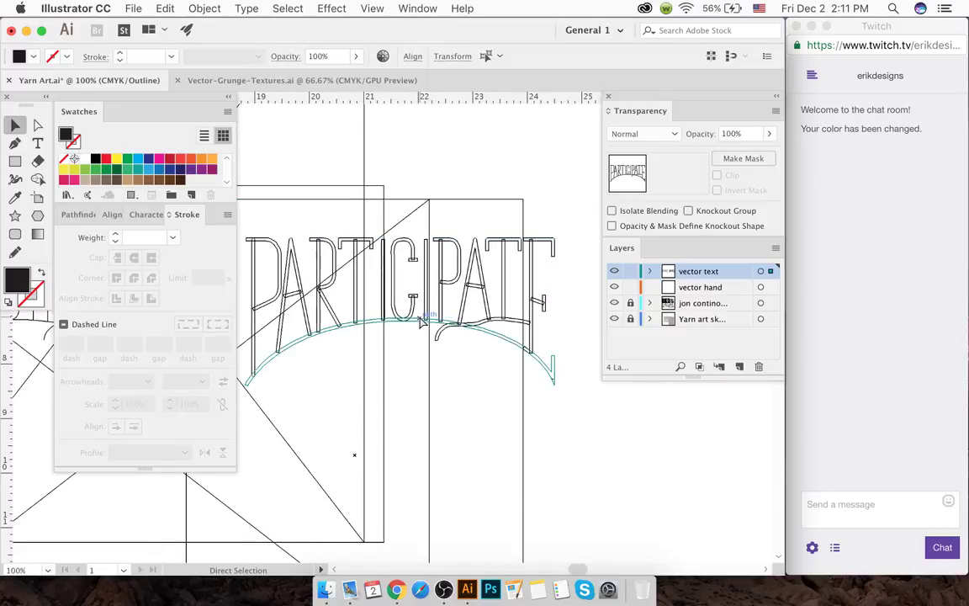
pyautogui.press('super+y')
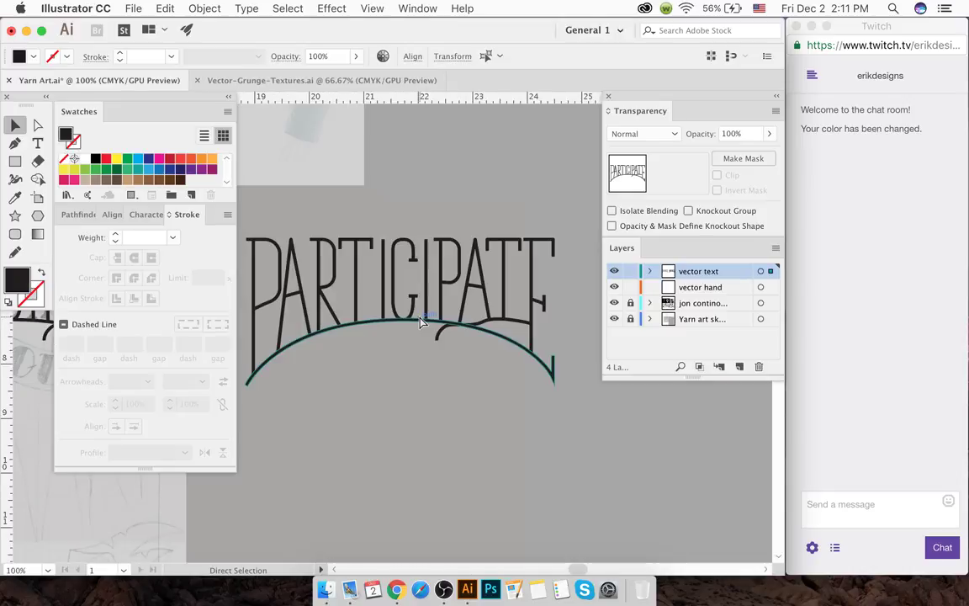
pyautogui.click(401, 446)
pyautogui.hscroll(-2, 399, 449)
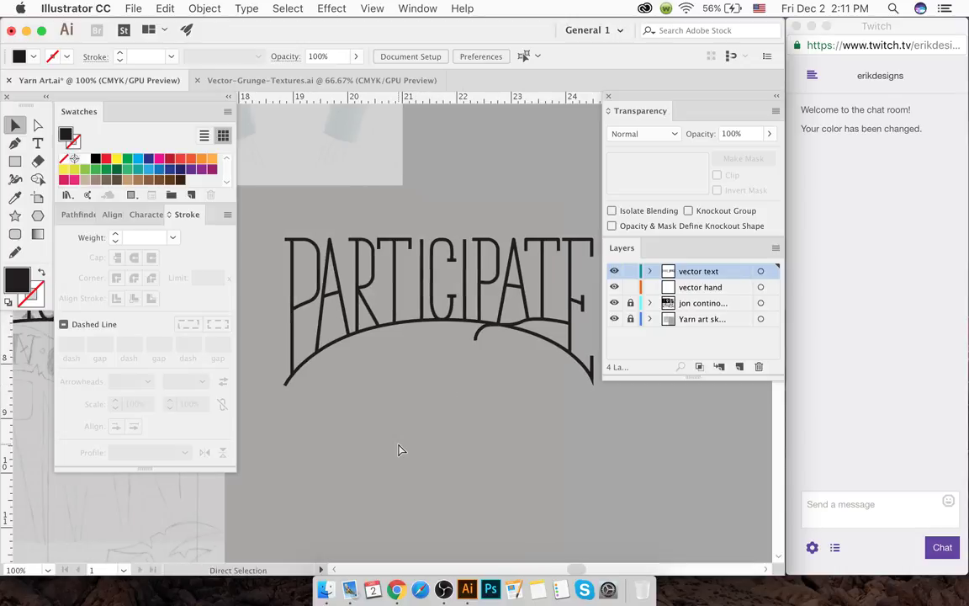
# - Draw a tall black rectangle beside the duplicated lettering, with its inner edge flush with the first P's outer serif
pyautogui.press('v')
pyautogui.press('m')
pyautogui.moveTo(248, 217); pyautogui.dragTo(284, 425)
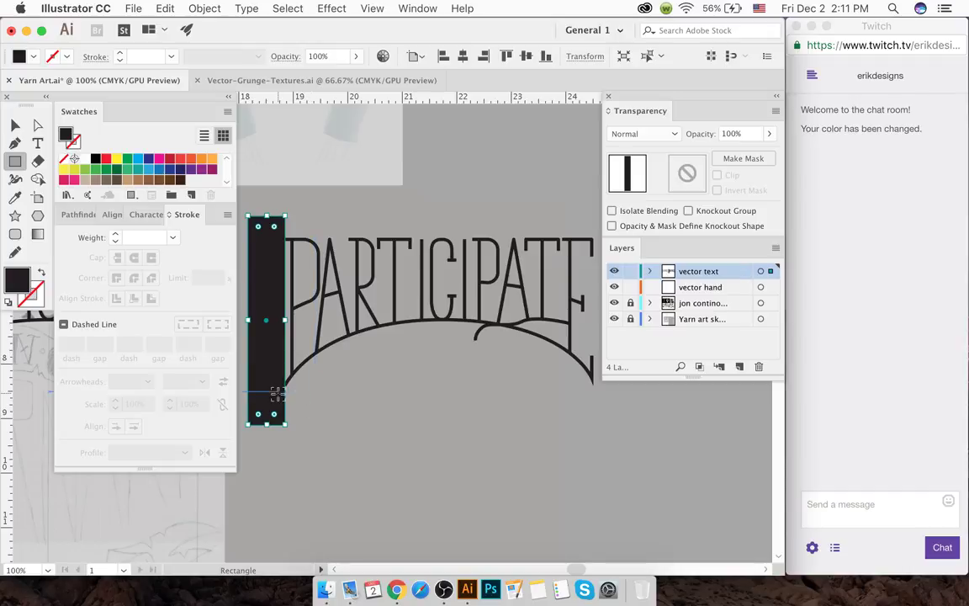
pyautogui.scroll(3, 277, 397)
pyautogui.scroll(1, 277, 396)
# - Move the lower corner anchor of the arch's left end down and outward so that it lies inside the rectangle
pyautogui.press('super+shift+a')
pyautogui.press('a')
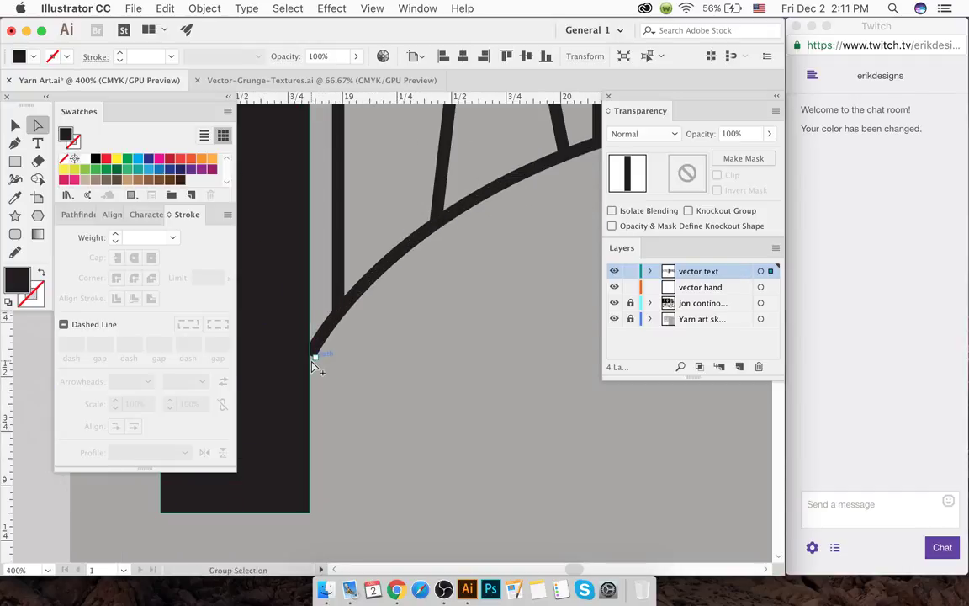
pyautogui.scroll(1, 318, 363)
pyautogui.click(318, 358)
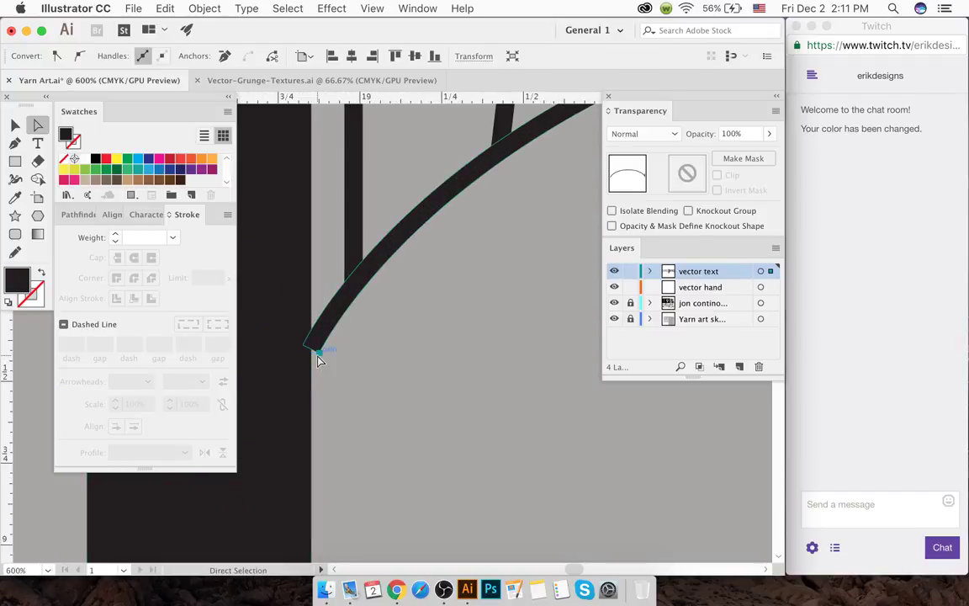
pyautogui.moveTo(317, 356); pyautogui.dragTo(308, 380)
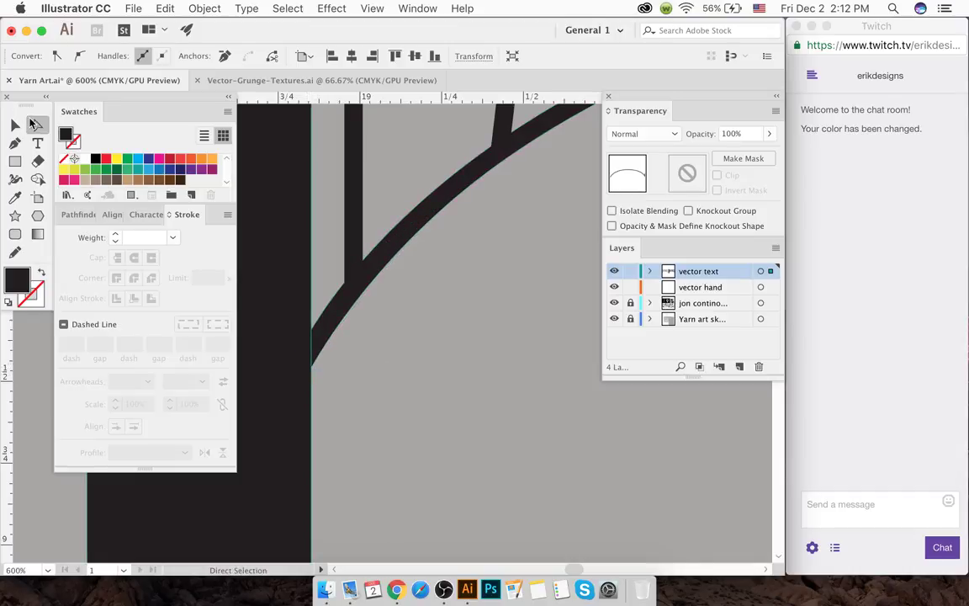
pyautogui.click(15, 125)
pyautogui.click(322, 345)
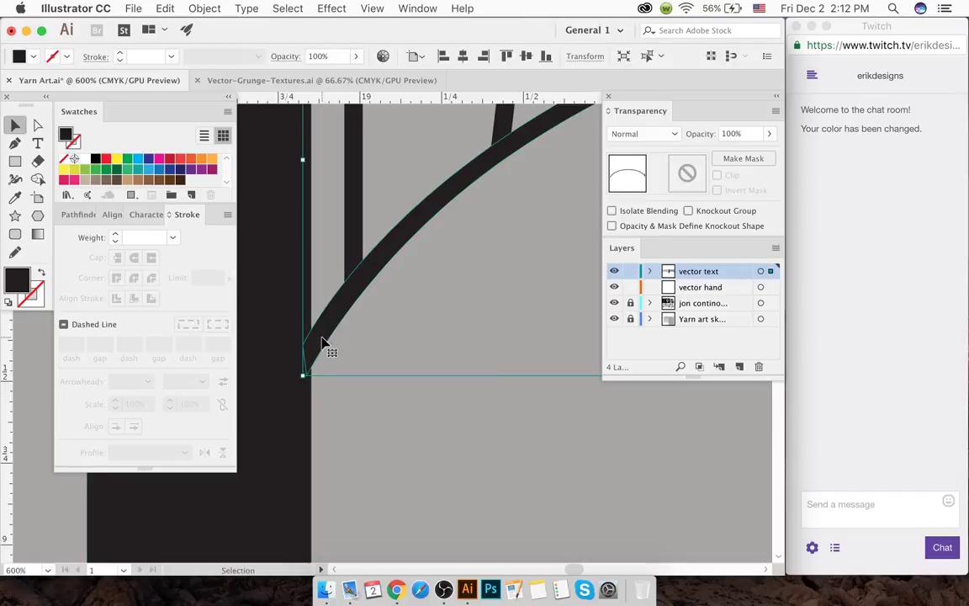
pyautogui.hotkey('shift', 'm')
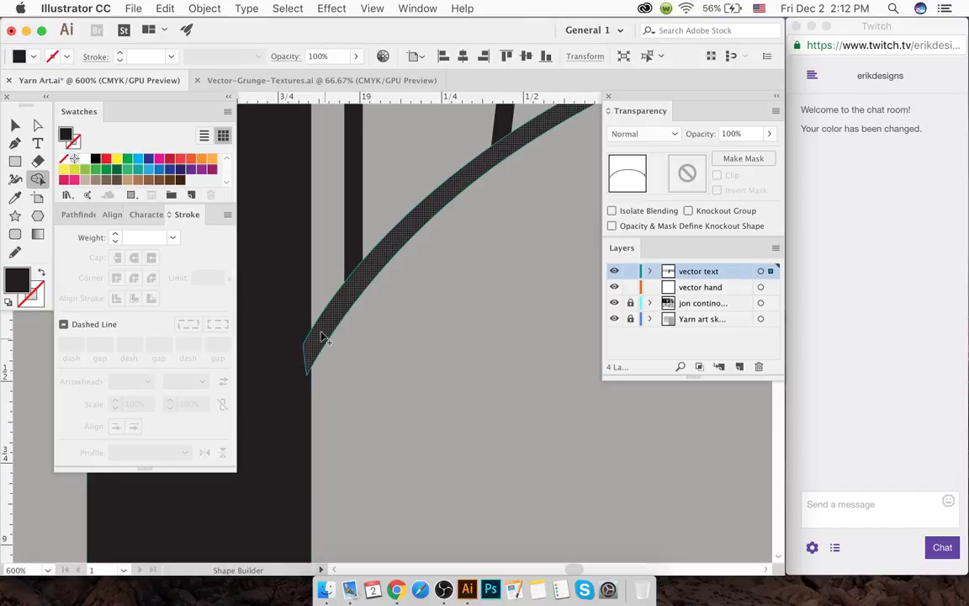
pyautogui.click(322, 337)
# - Select the arch and rectangle together, remove the rectangle with the Shape Builder to trim the arch's left end vertically, and deselect
pyautogui.click(16, 124)
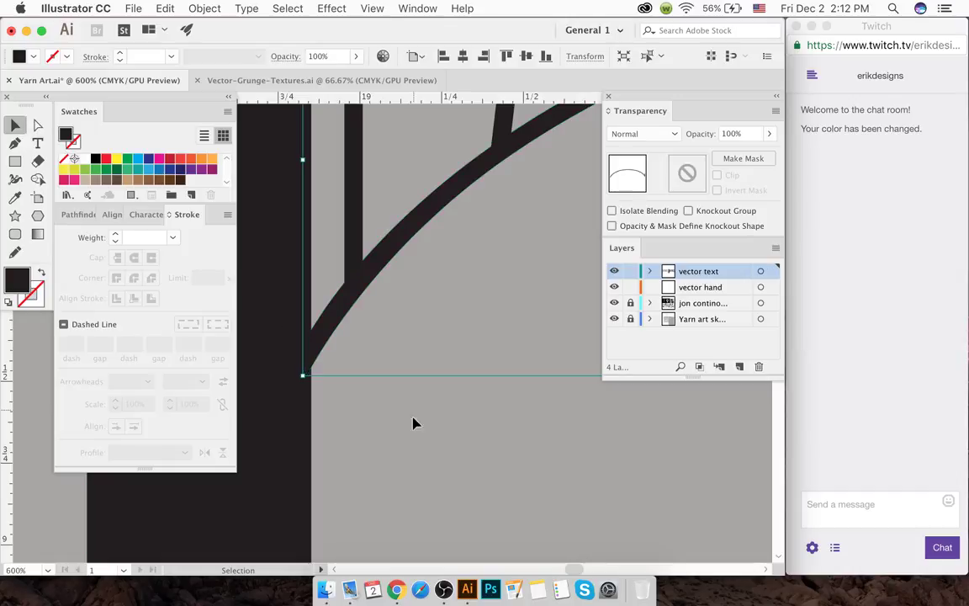
pyautogui.moveTo(404, 439); pyautogui.dragTo(270, 346)
pyautogui.hotkey('shift', 'm')
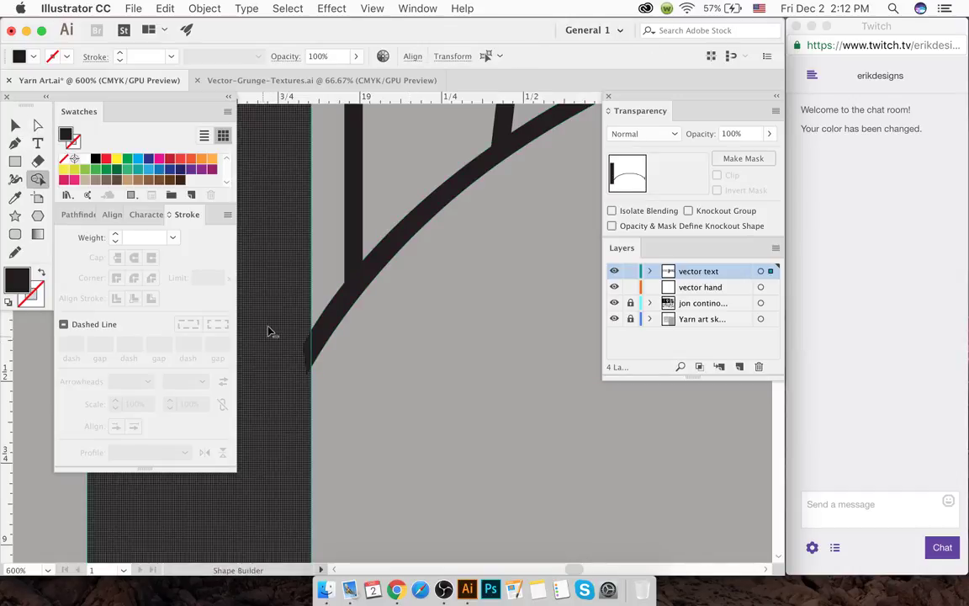
pyautogui.keyDown('alt'); pyautogui.click(279, 324); pyautogui.keyUp('alt')
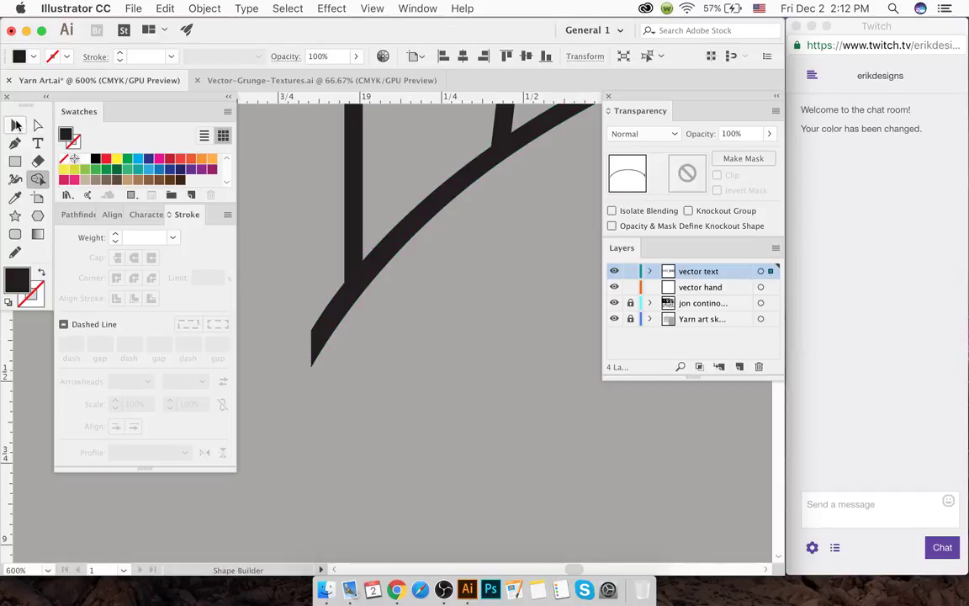
pyautogui.click(15, 124)
pyautogui.click(296, 236)
# - Draw a narrow vertical rectangle across the arch between the first P's stem and the first A, adjusting its width to fit the gap
pyautogui.scroll(-4, 315, 302)
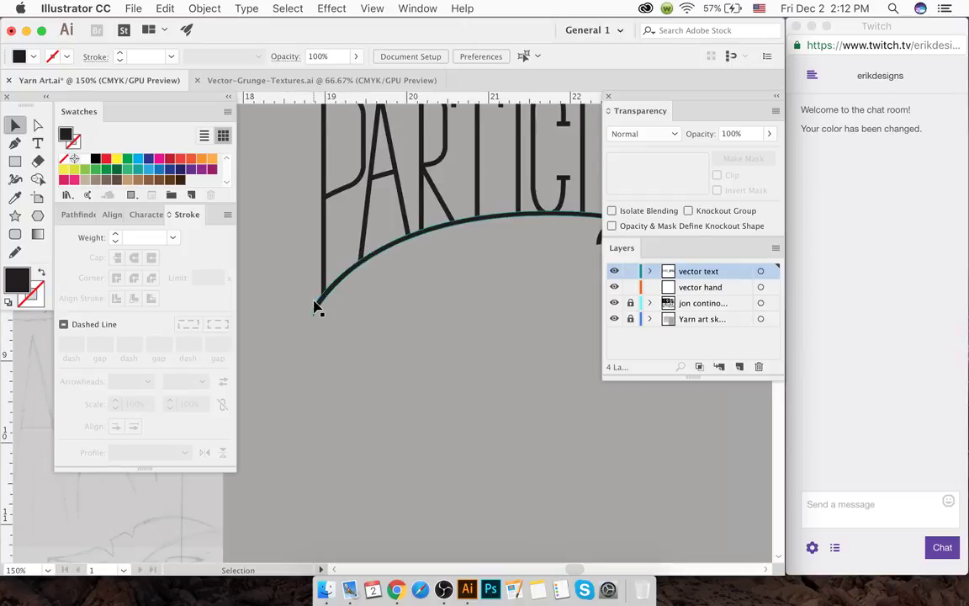
pyautogui.scroll(4, 316, 308)
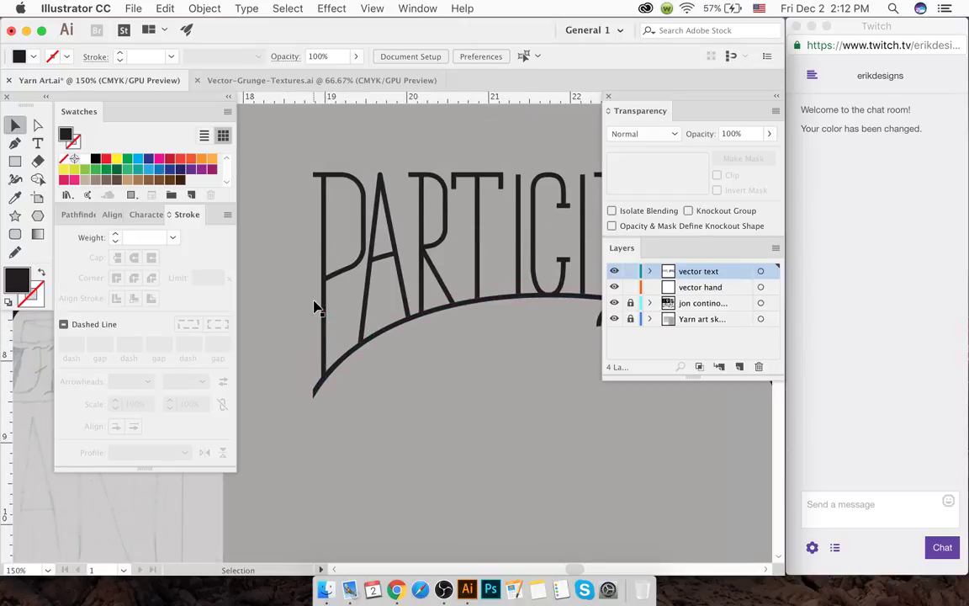
pyautogui.press('m')
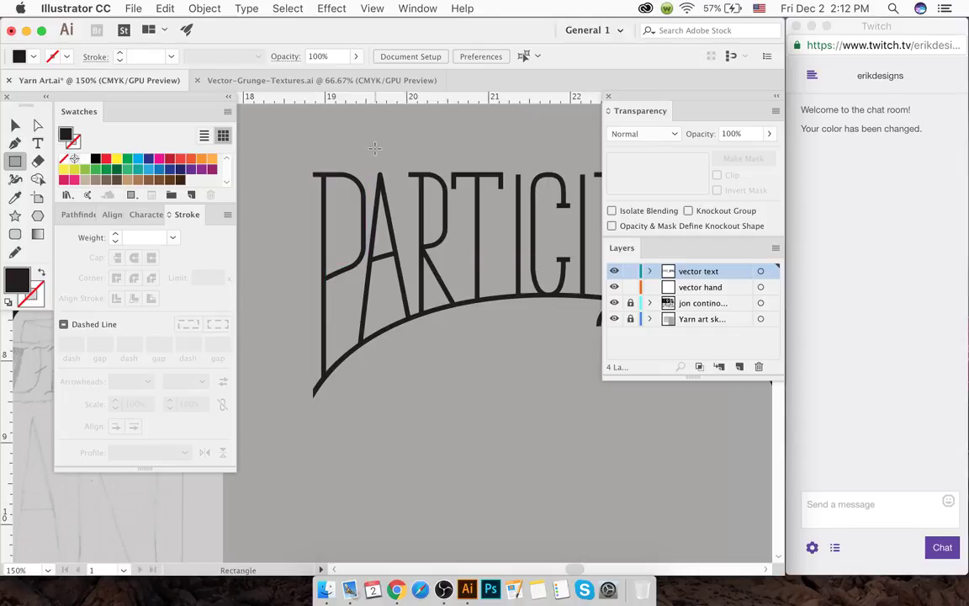
pyautogui.moveTo(368, 170); pyautogui.dragTo(333, 414)
pyautogui.moveTo(370, 278); pyautogui.dragTo(345, 284)
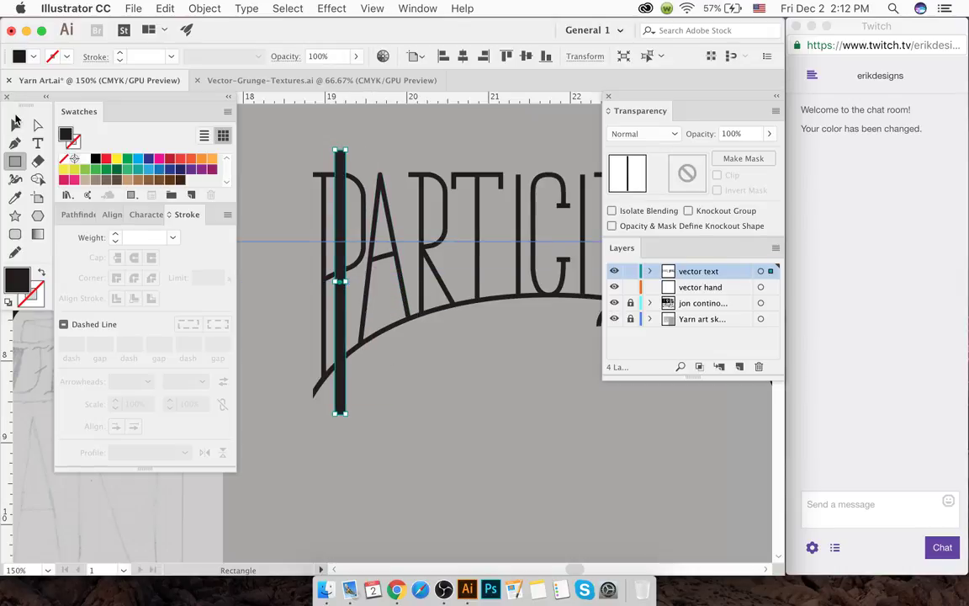
pyautogui.click(15, 123)
pyautogui.scroll(3, 352, 352)
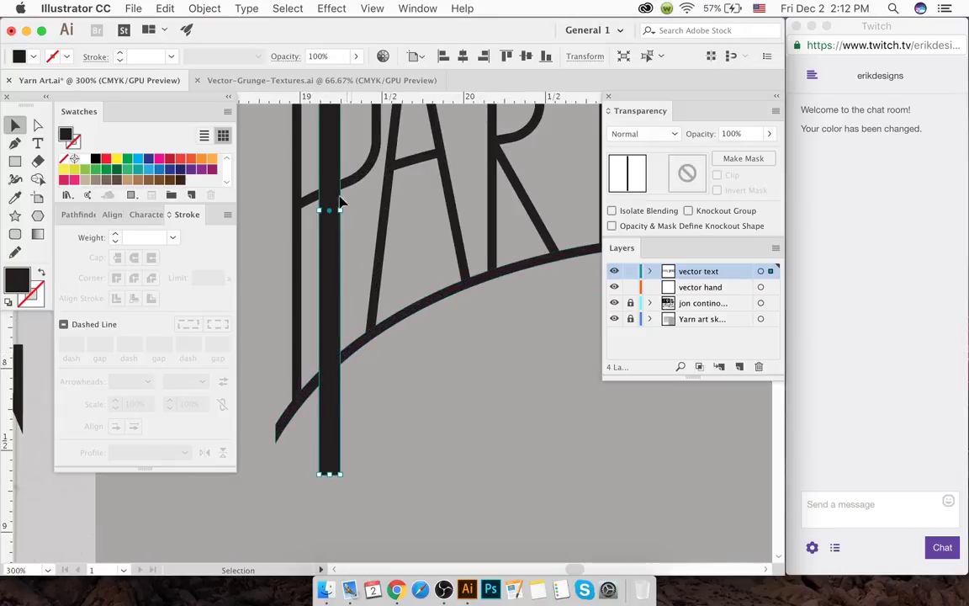
pyautogui.moveTo(339, 209); pyautogui.dragTo(346, 210)
# - Remove the rectangle and the arch section it covers between the first P and A using the Shape Builder
pyautogui.click(357, 352)
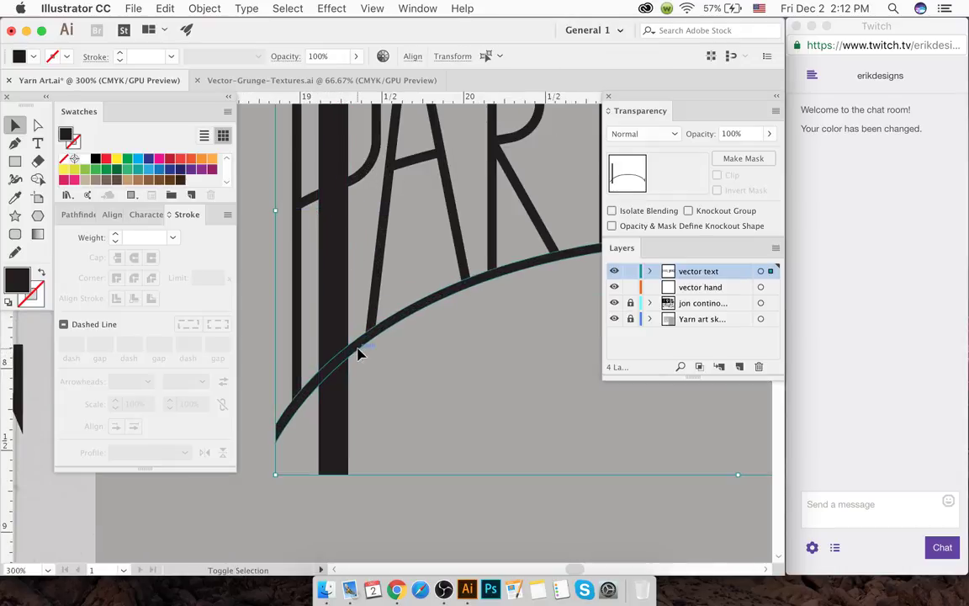
pyautogui.hotkey('shift', 'm')
pyautogui.keyDown('alt'); pyautogui.click(332, 402); pyautogui.keyUp('alt')
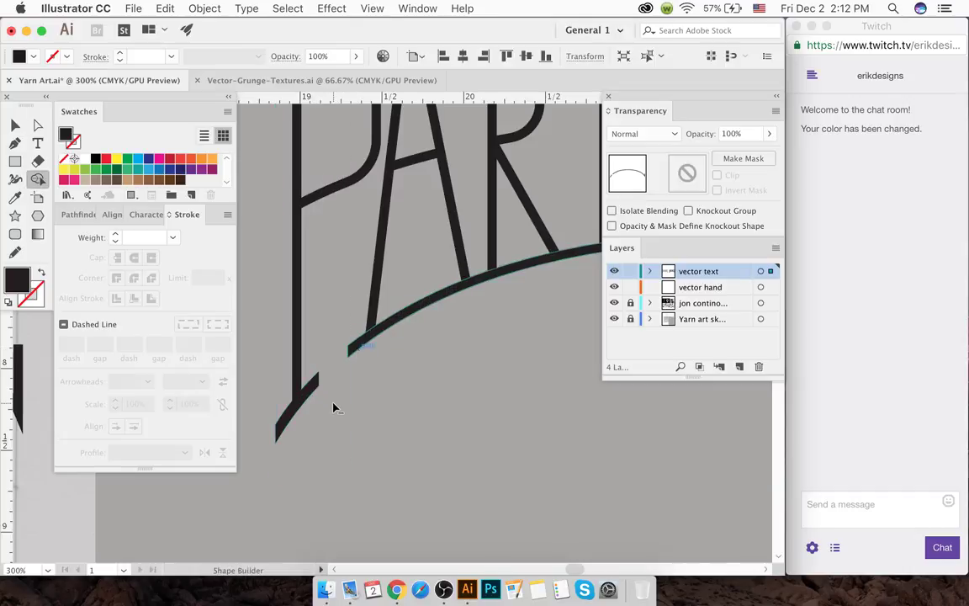
pyautogui.press('v')
# - Draw a vertical rectangle across the arch between the legs of the first A and widen it on both sides
pyautogui.hscroll(5, 334, 377)
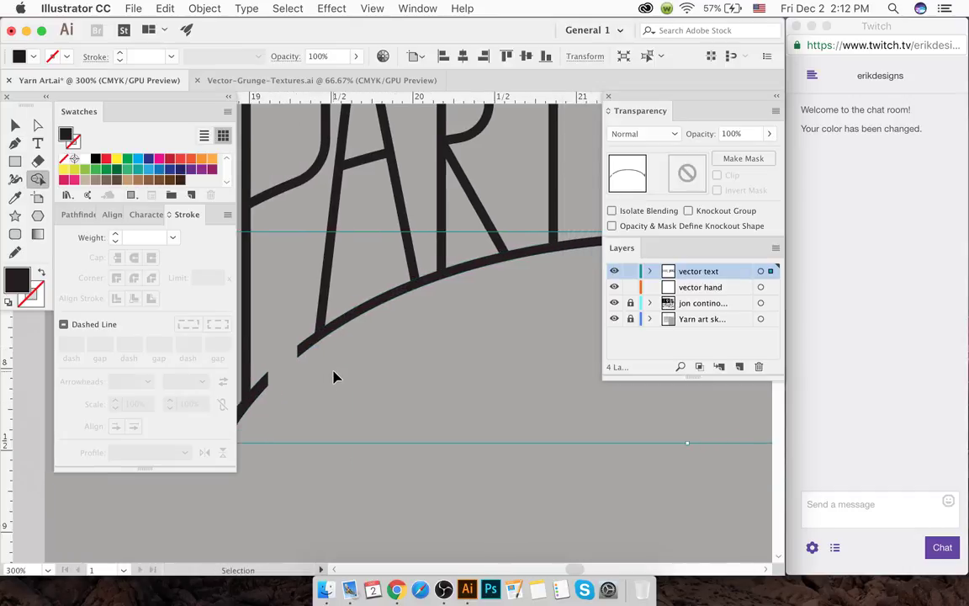
pyautogui.press('m')
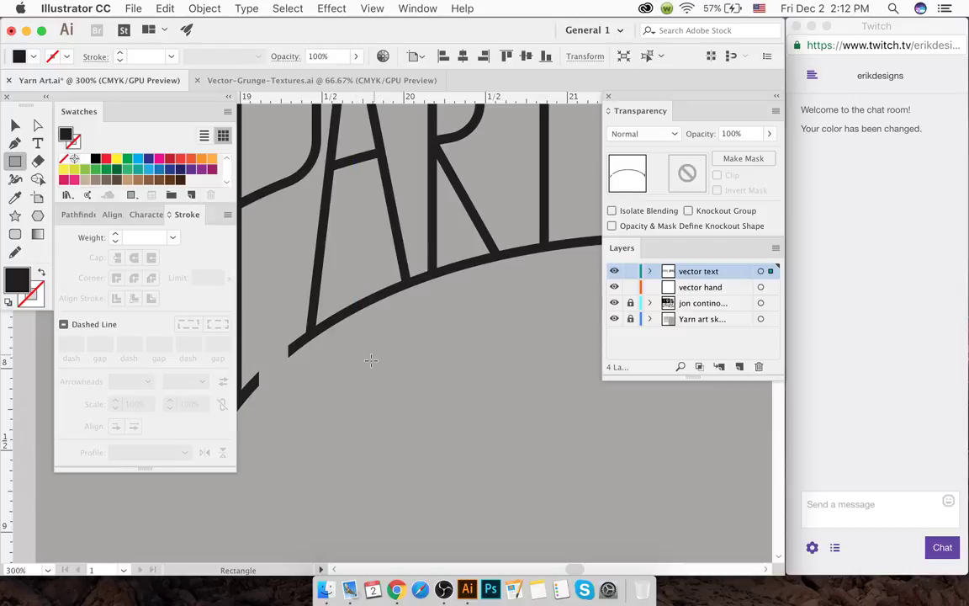
pyautogui.moveTo(371, 360); pyautogui.dragTo(339, 183)
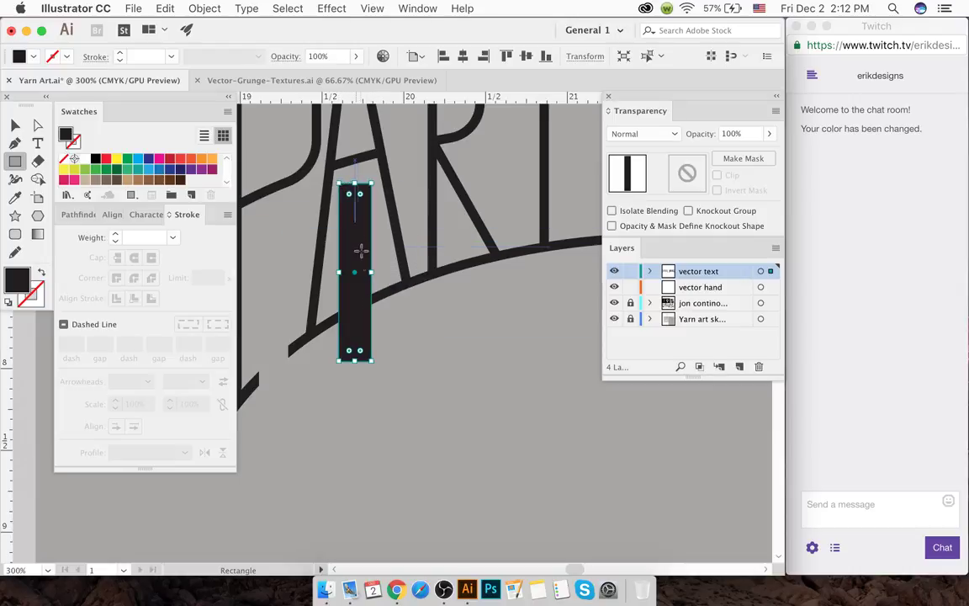
pyautogui.moveTo(371, 273); pyautogui.dragTo(382, 274)
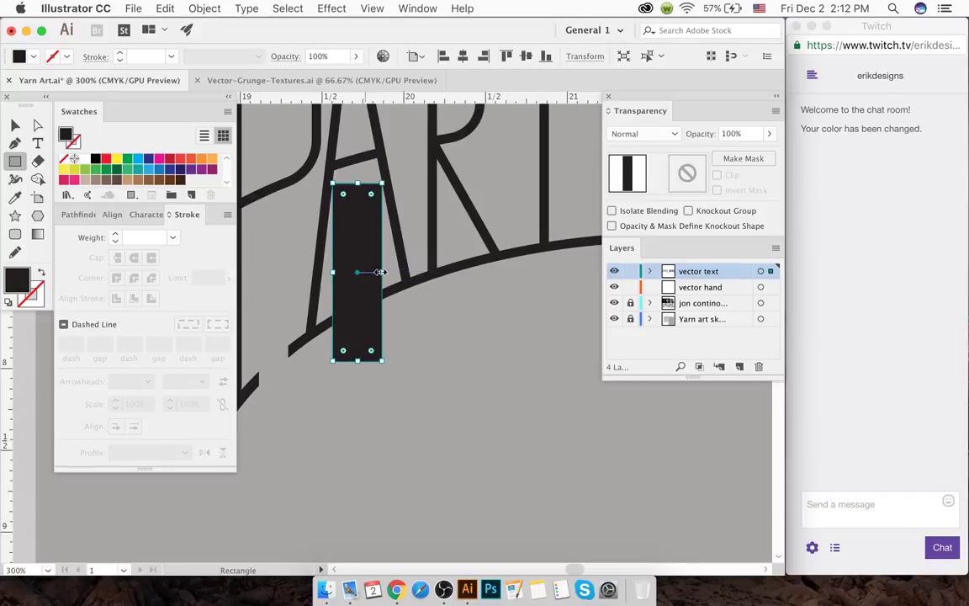
# - Cut the arch open between the first A's legs by removing the rectangle and the overlapped section with the Shape Builder
pyautogui.click(16, 124)
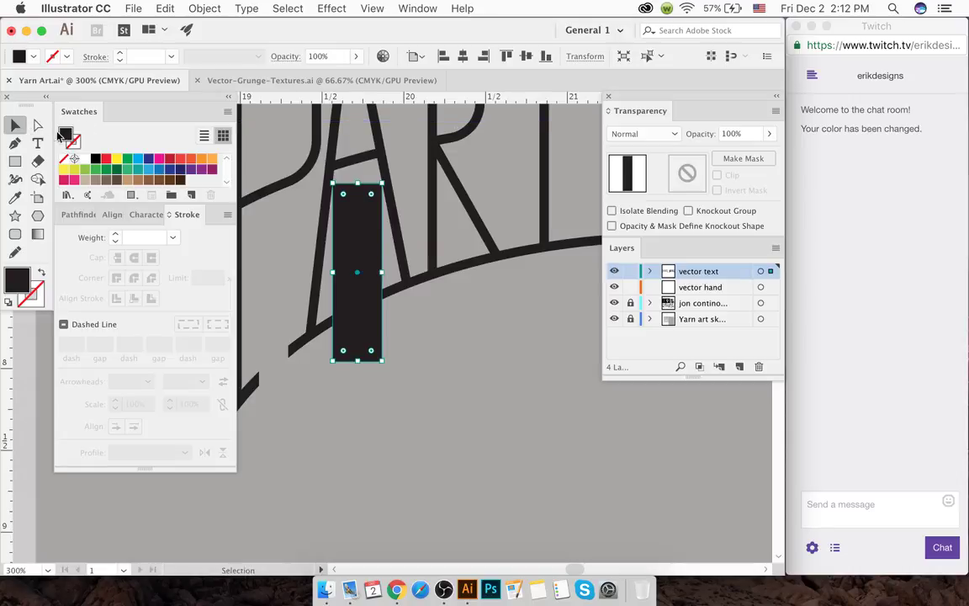
pyautogui.click(390, 290)
pyautogui.hotkey('shift', 'm')
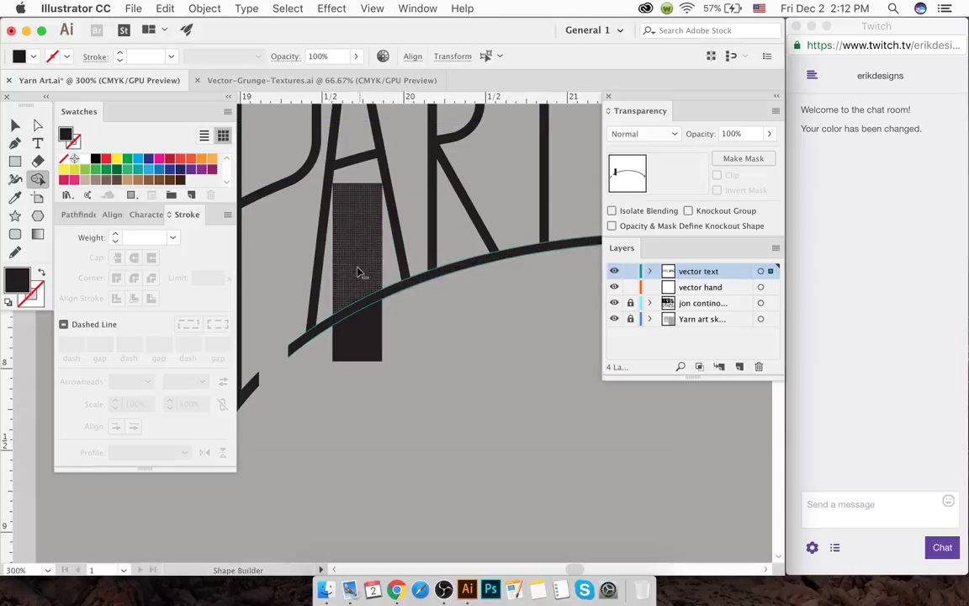
pyautogui.keyDown('alt'); pyautogui.moveTo(359, 272); pyautogui.dragTo(348, 347); pyautogui.keyUp('alt')
# - Draw a vertical rectangle across the arch between the R's stem and diagonal leg, and narrow it slightly on the stem side
pyautogui.hscroll(3, 354, 347)
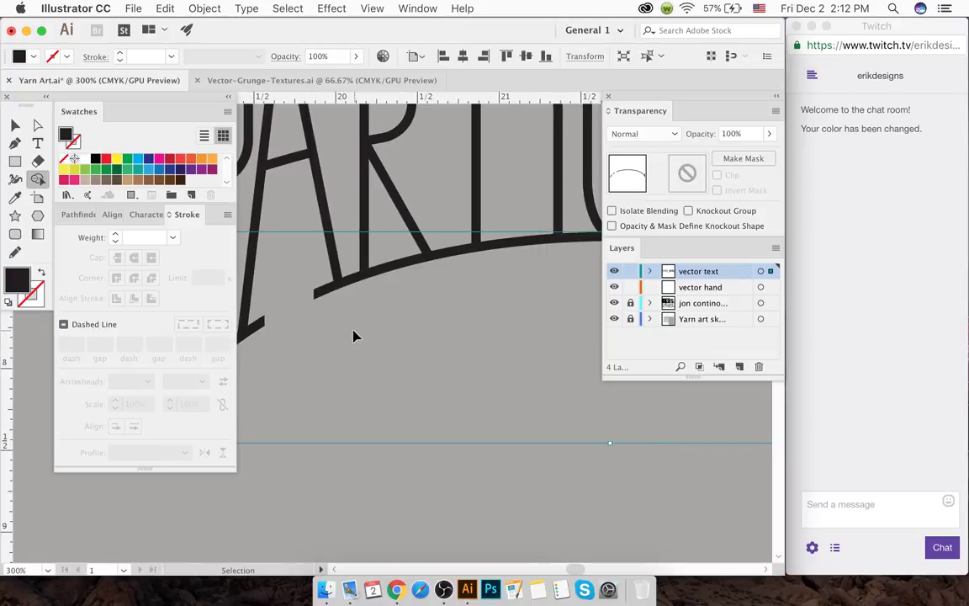
pyautogui.hscroll(2, 377, 300)
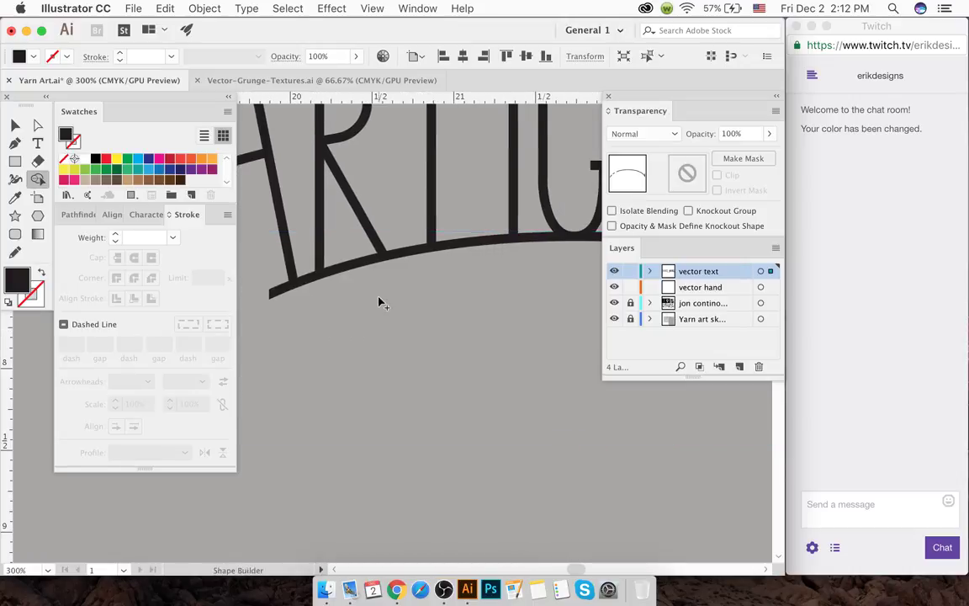
pyautogui.press('m')
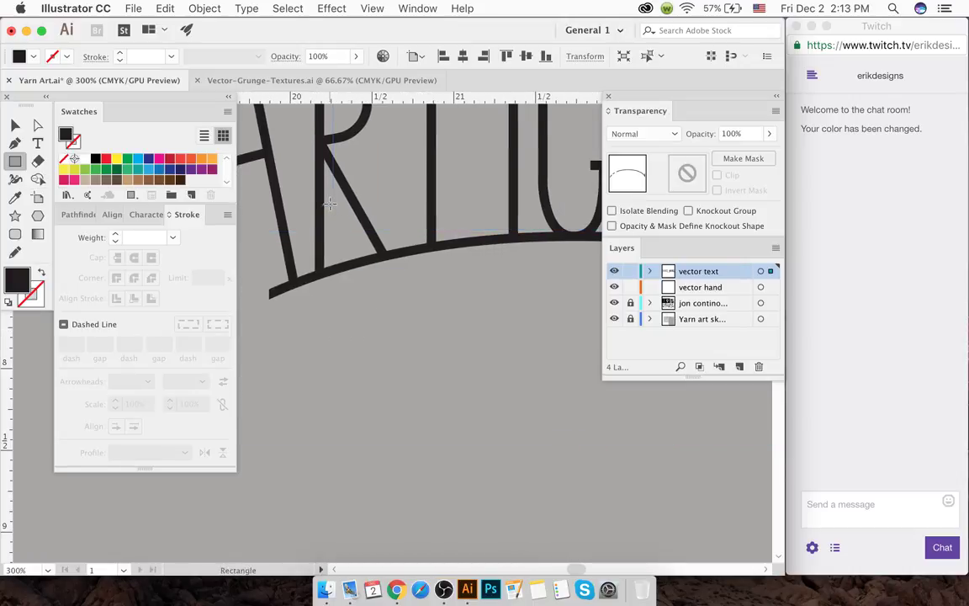
pyautogui.moveTo(333, 203); pyautogui.dragTo(362, 329)
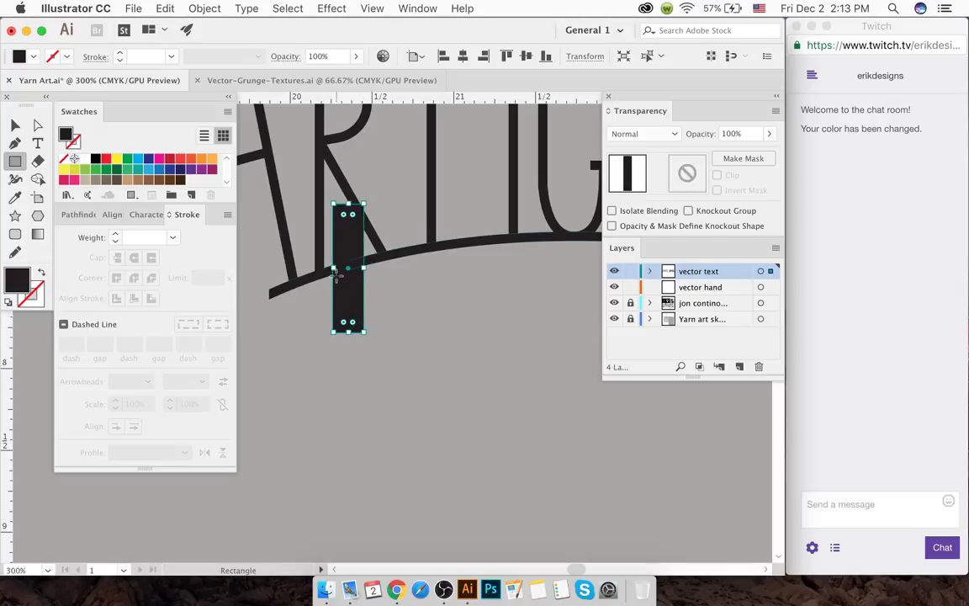
pyautogui.moveTo(334, 267); pyautogui.dragTo(337, 267)
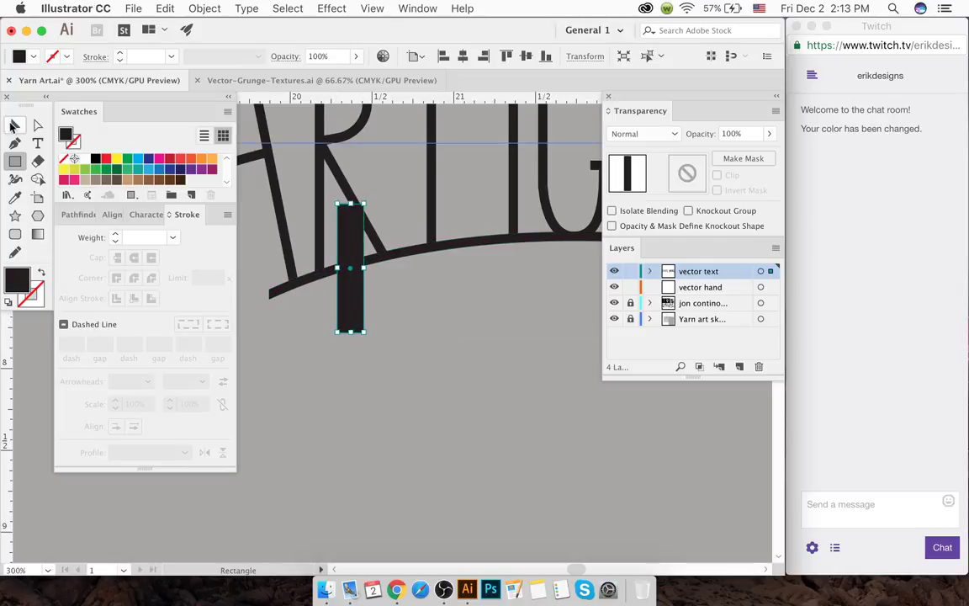
# - Remove the rectangle and the arch section it covers between the R's stem and leg using the Shape Builder
pyautogui.click(13, 126)
pyautogui.click(371, 182)
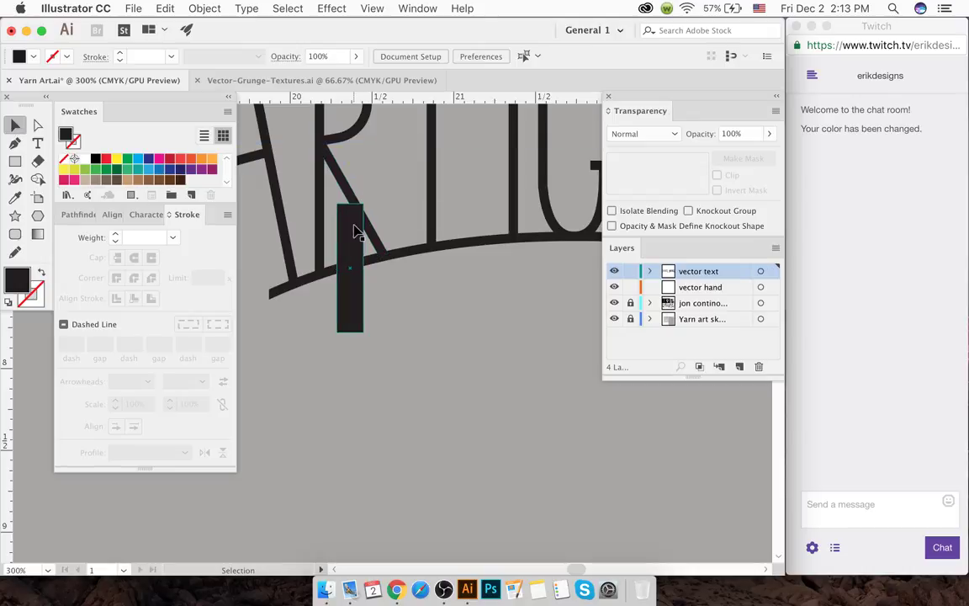
pyautogui.click(356, 233)
pyautogui.click(412, 253)
pyautogui.hotkey('shift', 'm')
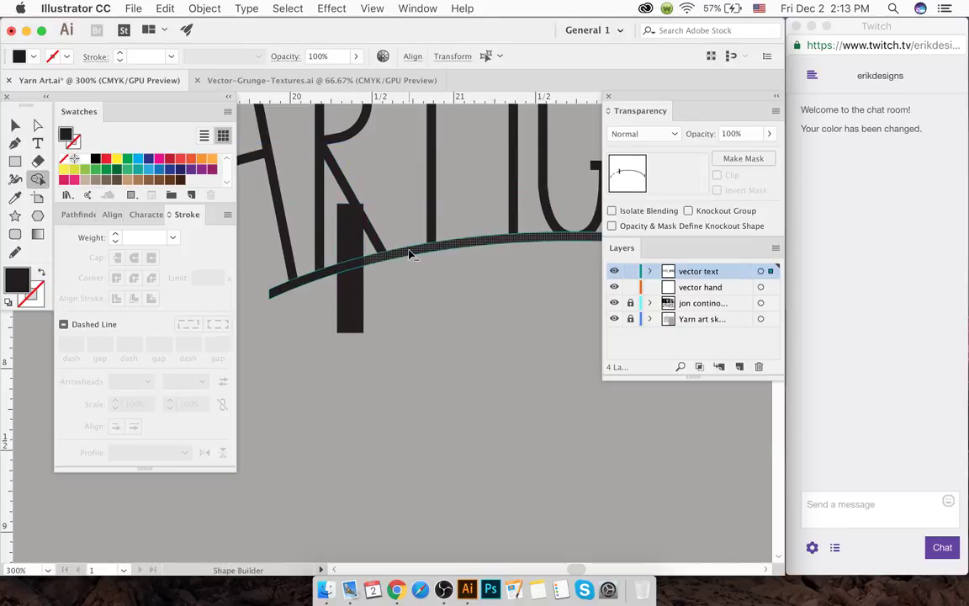
pyautogui.keyDown('alt'); pyautogui.moveTo(352, 244); pyautogui.dragTo(346, 317); pyautogui.keyUp('alt')
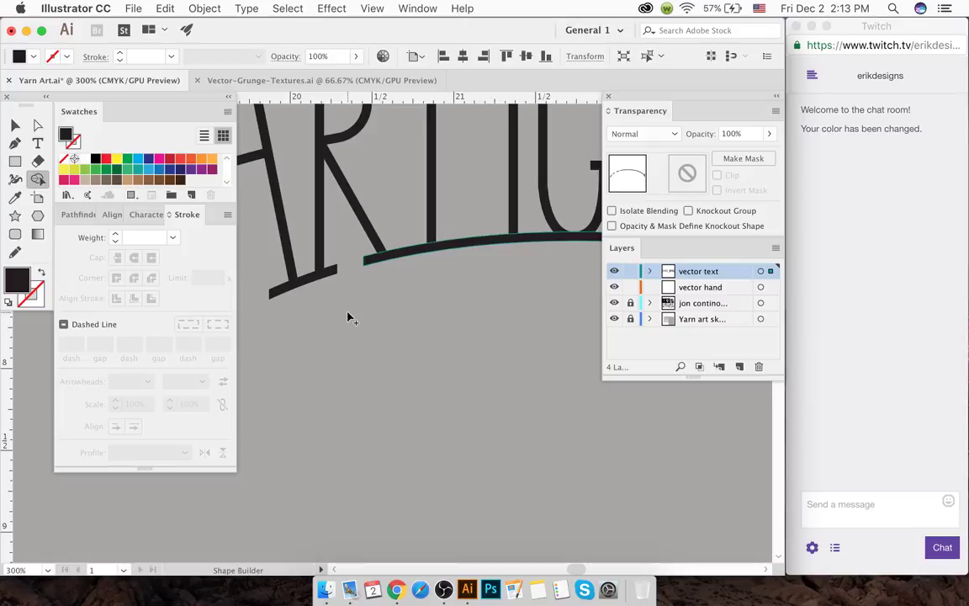
# - Draw a narrow vertical rectangle from the top of the first T down across the arch, between the R's leg and the T's stem
pyautogui.hscroll(3, 350, 318)
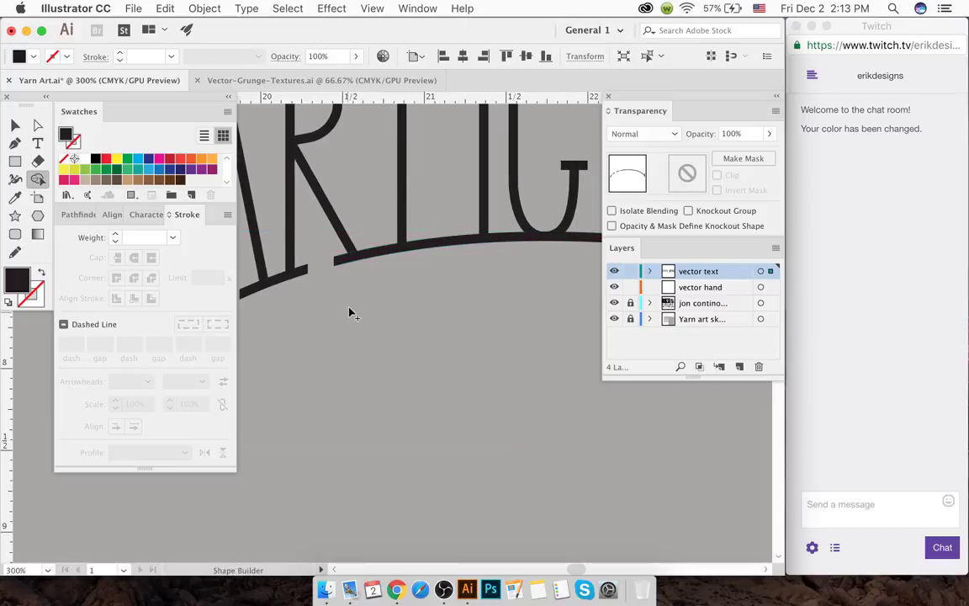
pyautogui.scroll(5, 374, 282)
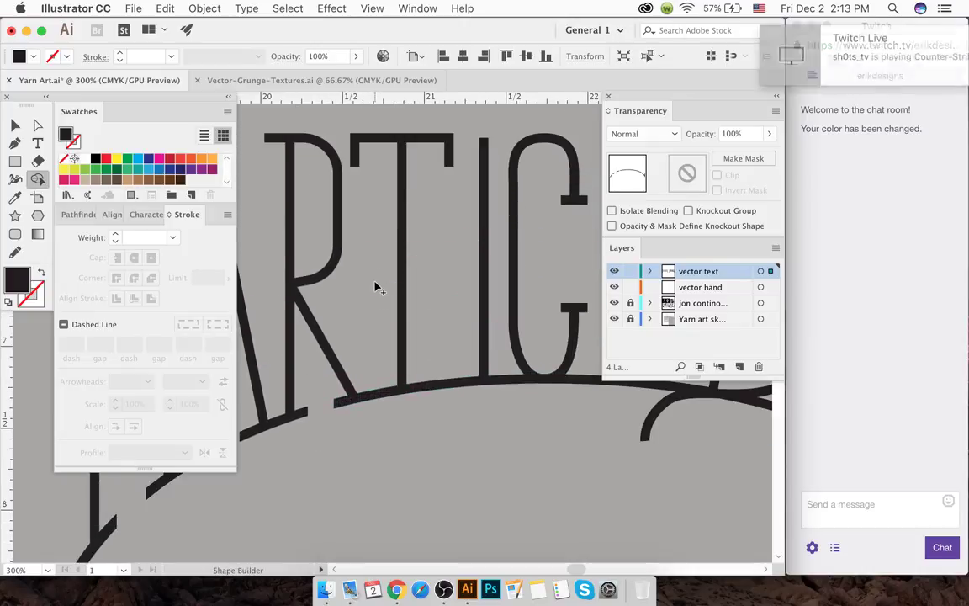
pyautogui.press('m')
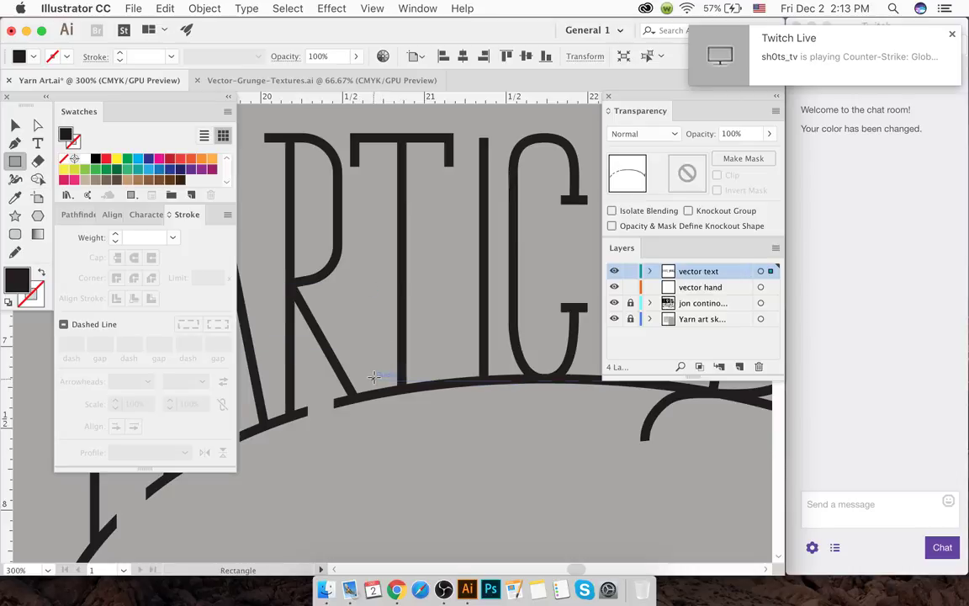
pyautogui.moveTo(350, 133); pyautogui.dragTo(389, 341)
pyautogui.press('super+z')
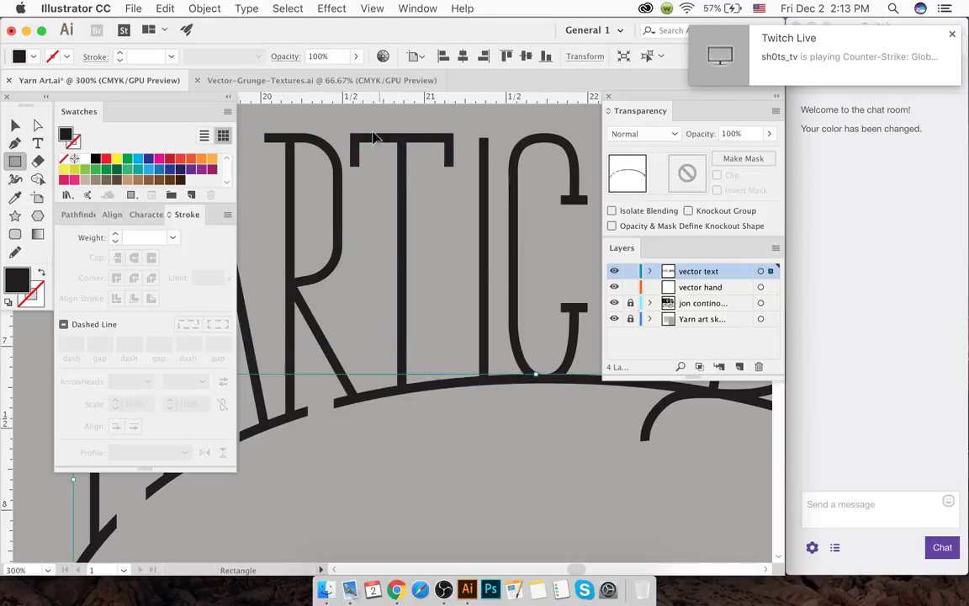
pyautogui.moveTo(360, 133); pyautogui.dragTo(377, 433)
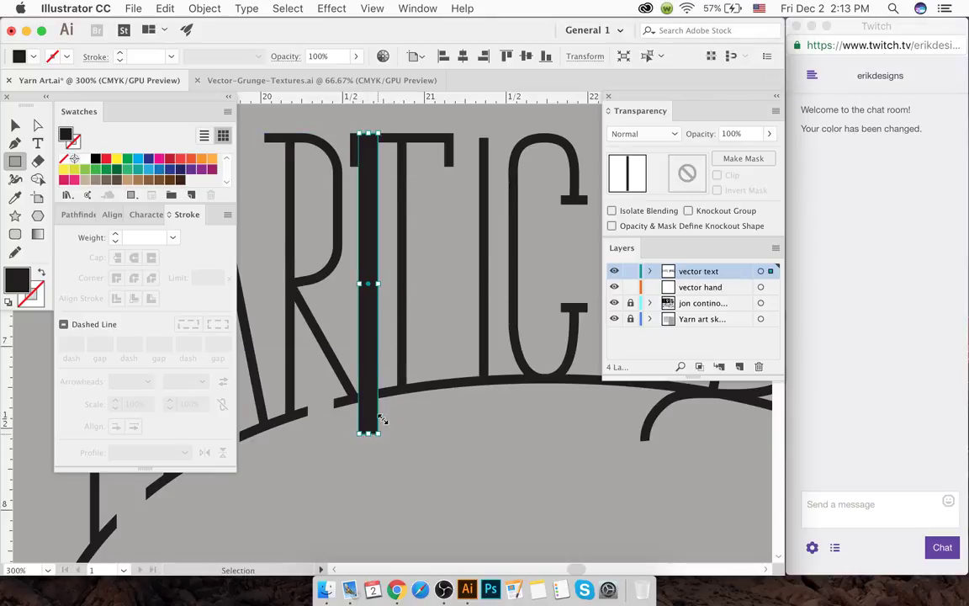
# - Redraw the vertical rectangle across the arch between the R's leg and the first T's stem, shift it toward the T, and widen it
pyautogui.press('super+z')
pyautogui.moveTo(375, 120); pyautogui.dragTo(366, 461)
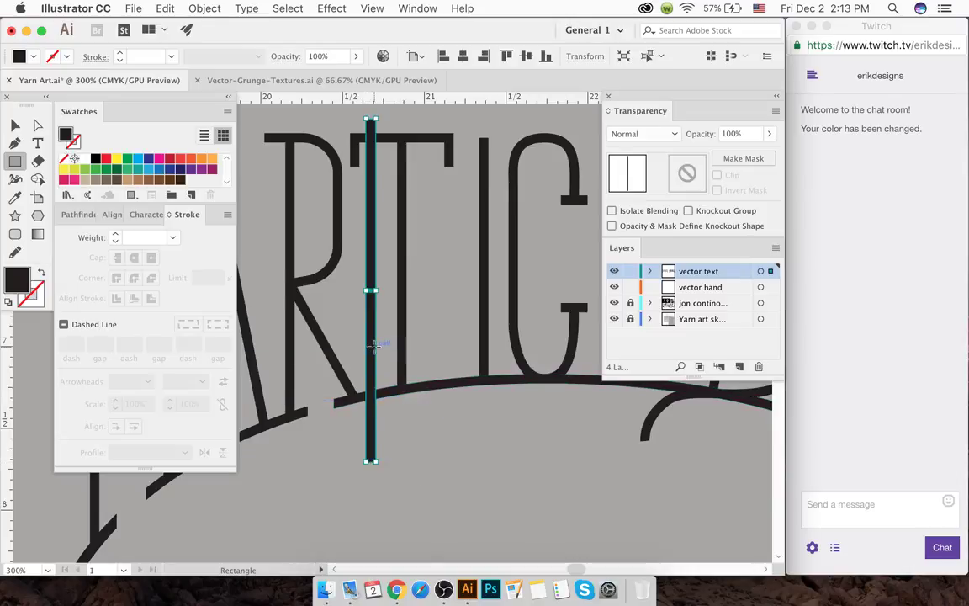
pyautogui.press('Right')
pyautogui.press('Right')
pyautogui.press('Right')
pyautogui.press('Right')
pyautogui.press('Right')
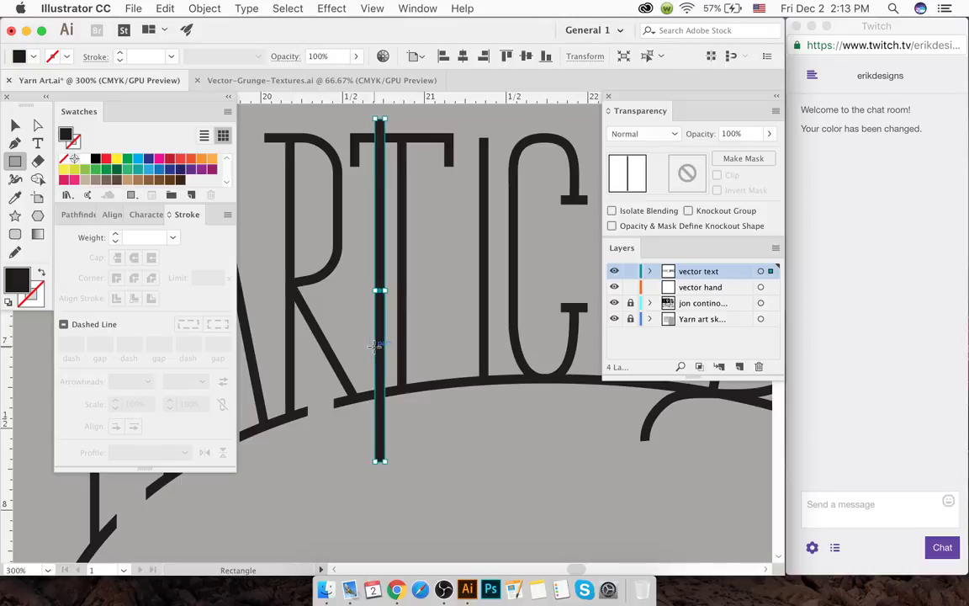
pyautogui.moveTo(380, 291); pyautogui.dragTo(367, 291)
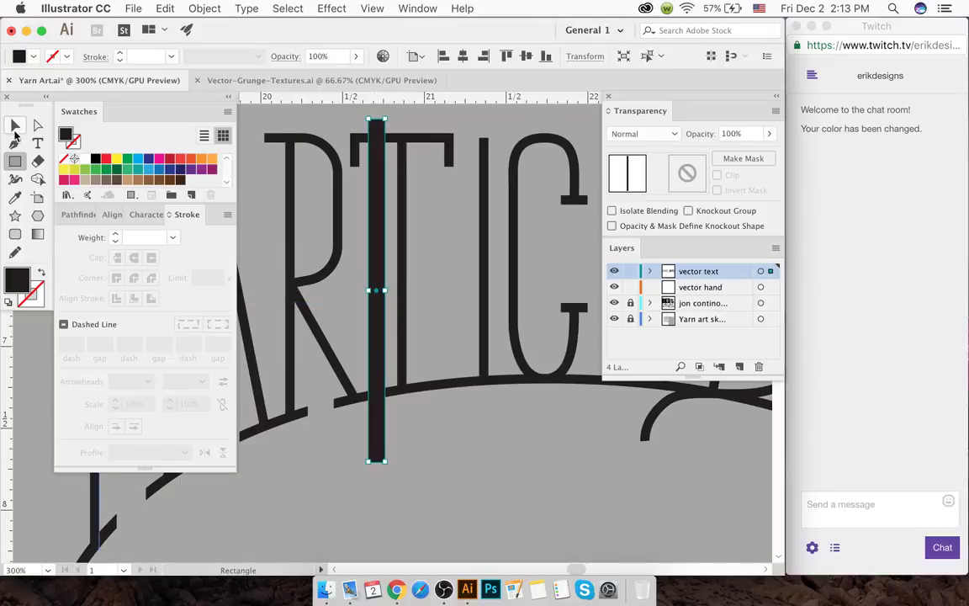
# - Remove the rectangle and the arch section it covers between the R's leg and the first T using the Shape Builder
pyautogui.keyDown('shift'); pyautogui.click(438, 391); pyautogui.keyUp('shift')
pyautogui.hotkey('shift', 'm')
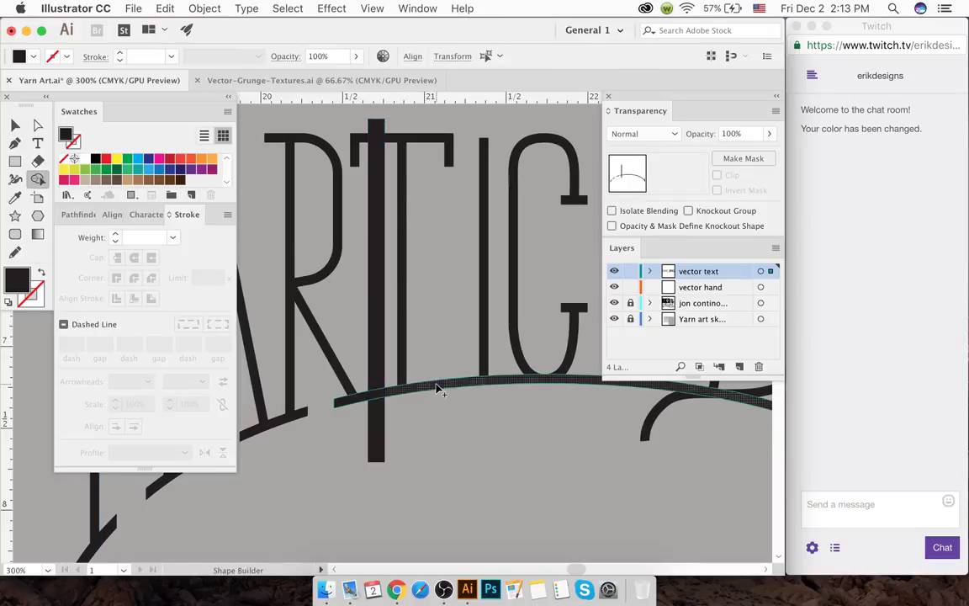
pyautogui.moveTo(380, 369); pyautogui.dragTo(382, 441)
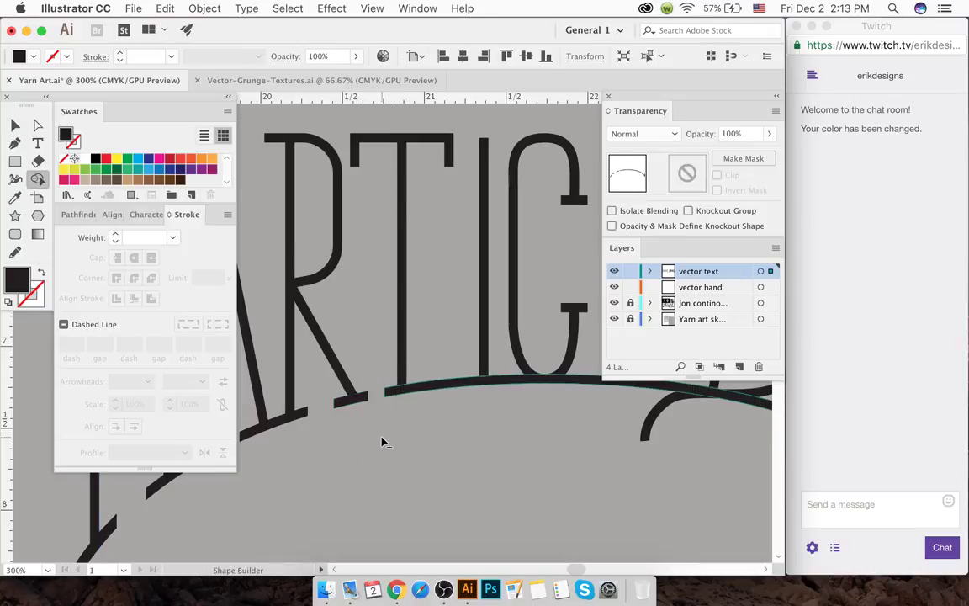
# - Draw a short rectangle across the arch between the first T's stem and the first I, and widen it slightly toward the I
pyautogui.hscroll(3, 381, 441)
pyautogui.press('m')
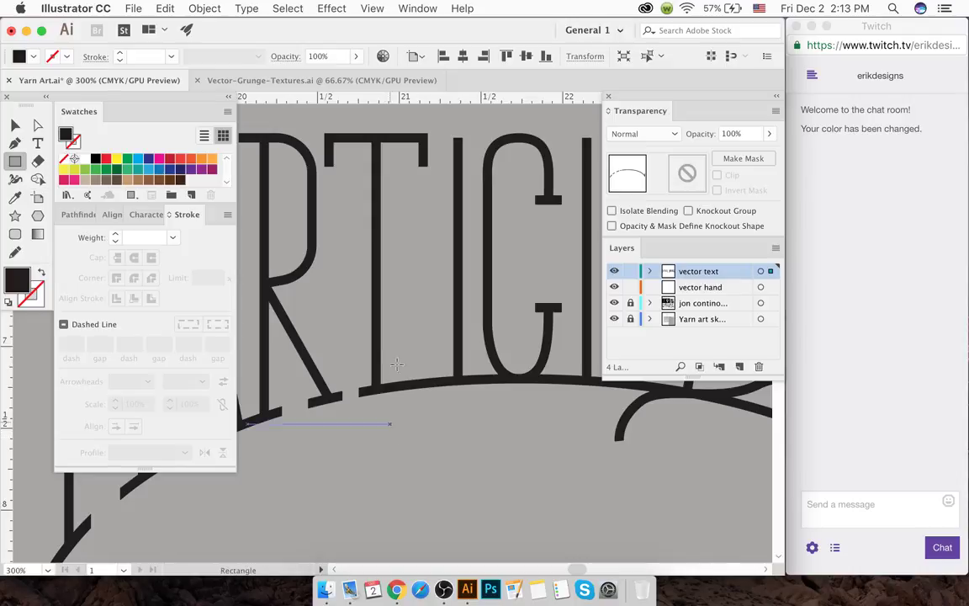
pyautogui.press('v')
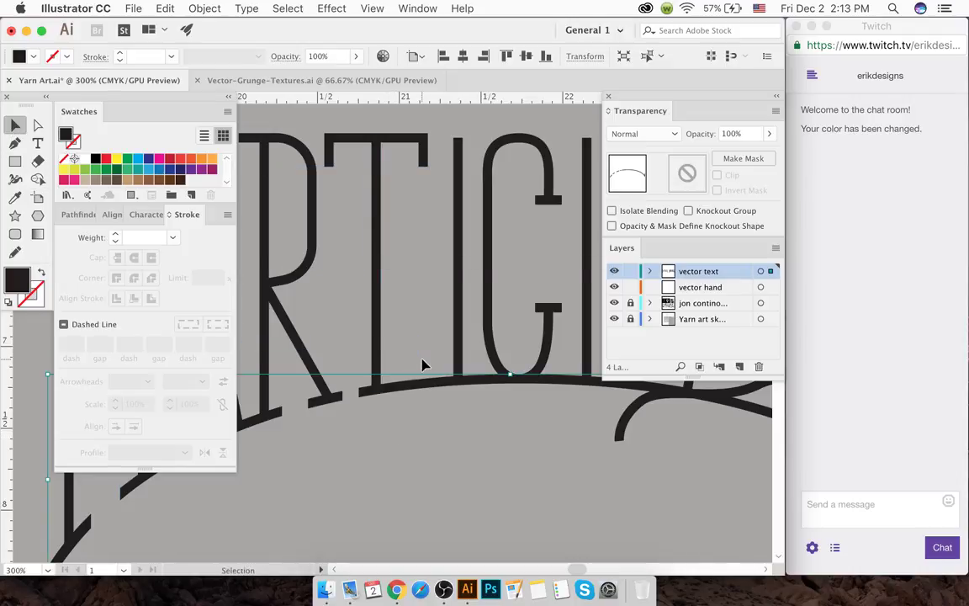
pyautogui.press('m')
pyautogui.moveTo(422, 375); pyautogui.dragTo(432, 411)
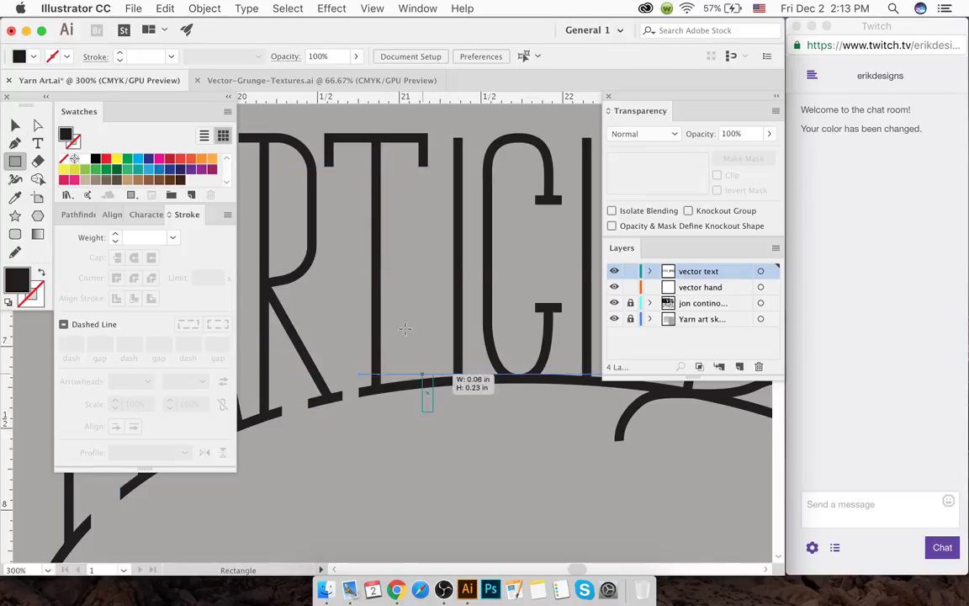
pyautogui.moveTo(405, 328); pyautogui.dragTo(397, 307)
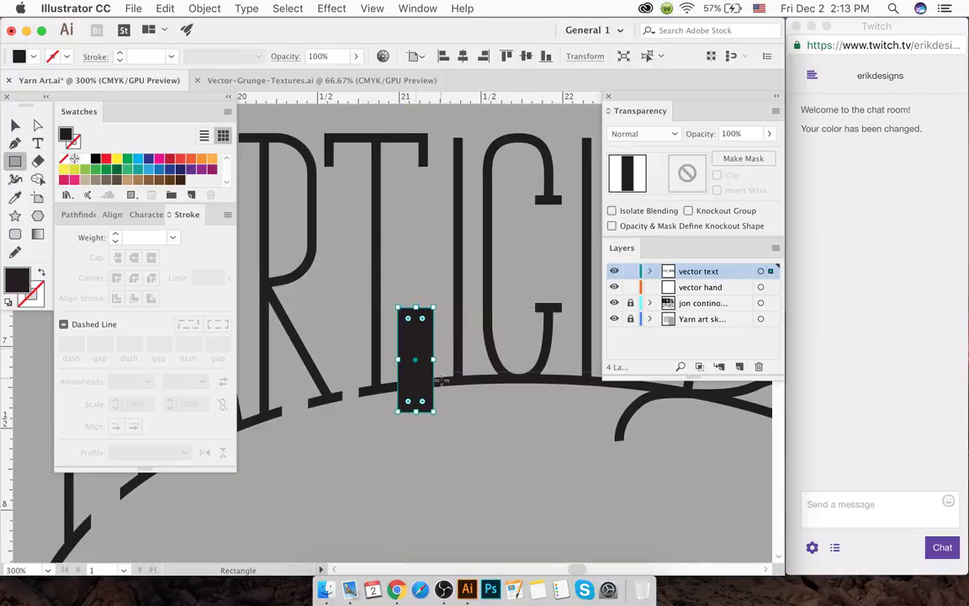
pyautogui.moveTo(437, 358); pyautogui.dragTo(437, 358)
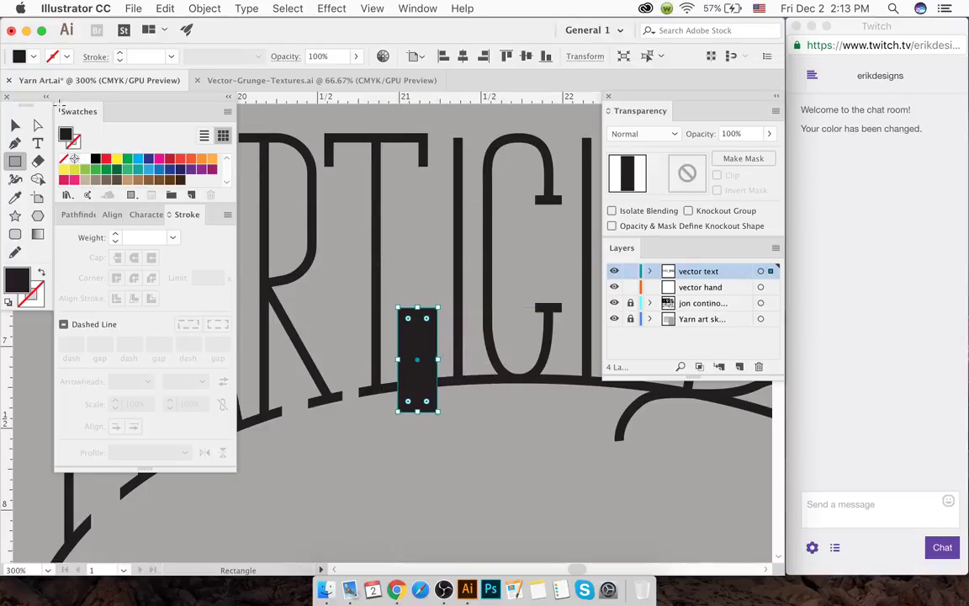
pyautogui.click(17, 124)
pyautogui.click(449, 157)
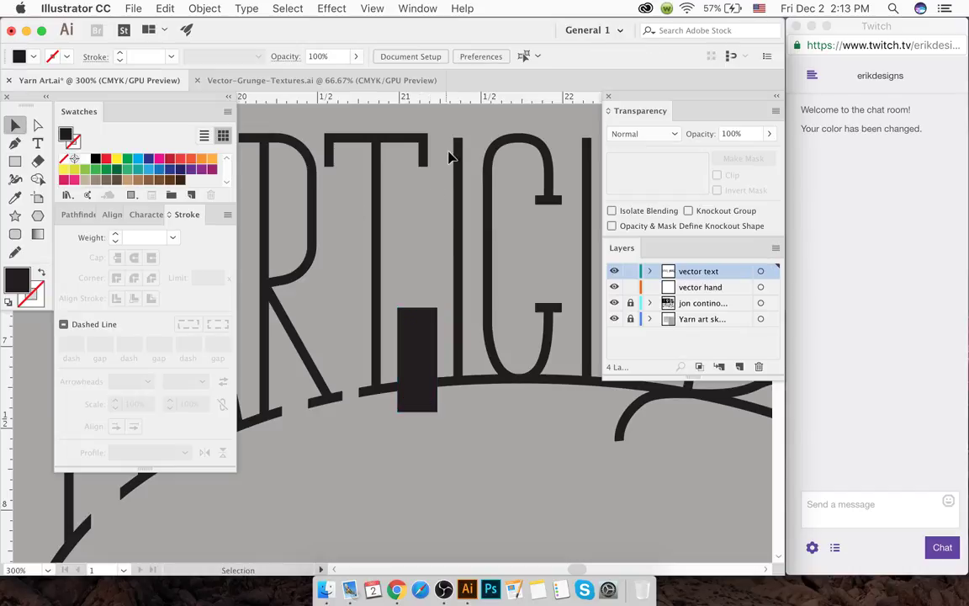
# - Draw a horizontal serif bar across the top of the first I, level with and as thick as the first T's crossbar
pyautogui.scroll(2, 460, 141)
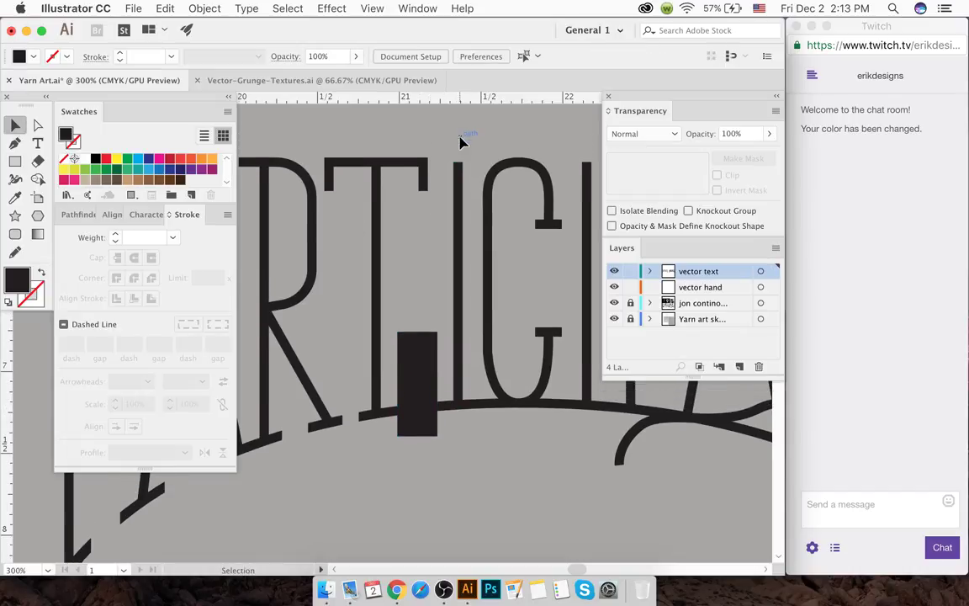
pyautogui.press('p')
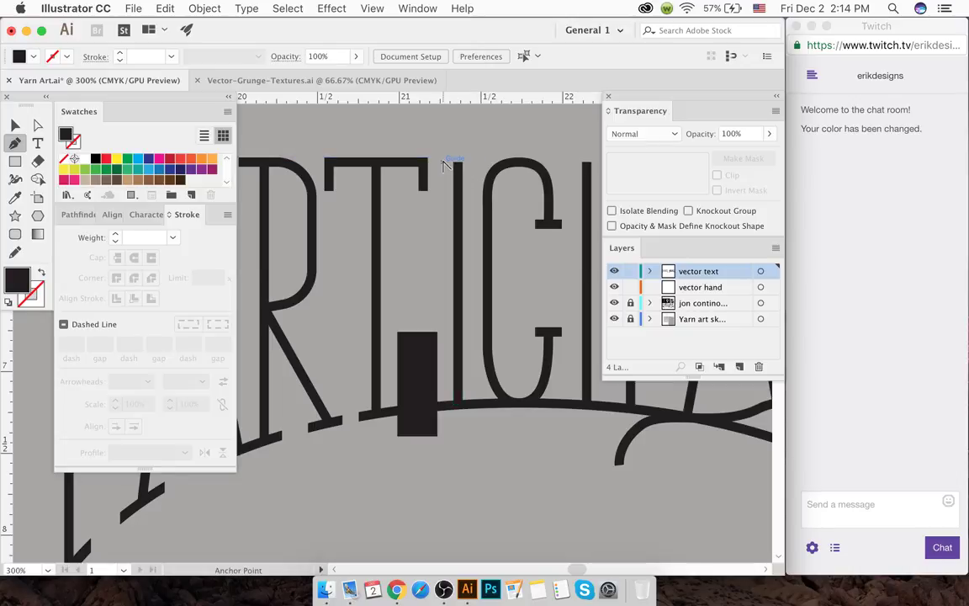
pyautogui.scroll(2, 444, 164)
pyautogui.press('m')
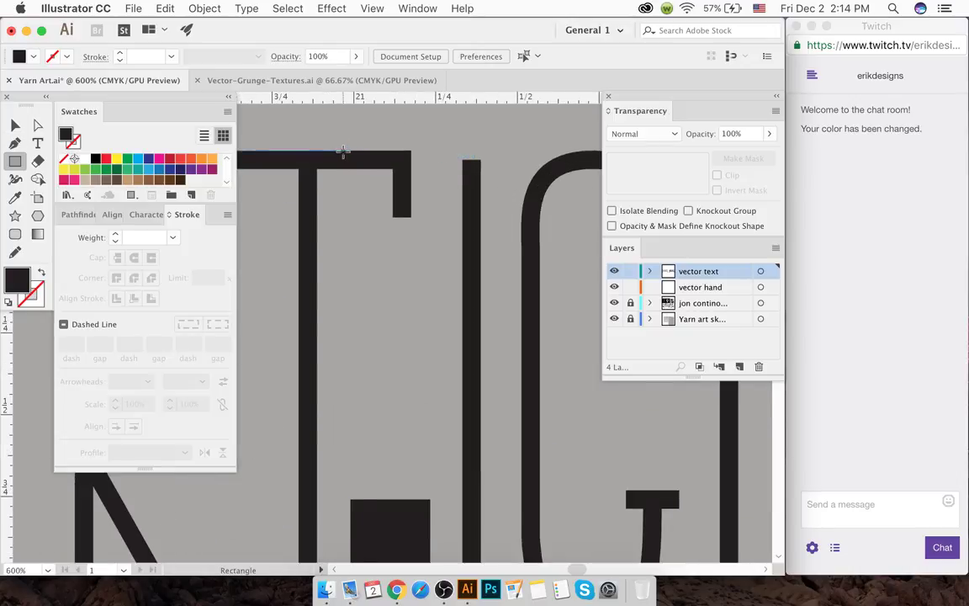
pyautogui.moveTo(342, 153); pyautogui.dragTo(560, 154)
pyautogui.scroll(1, 383, 158)
pyautogui.click(15, 125)
pyautogui.click(367, 216)
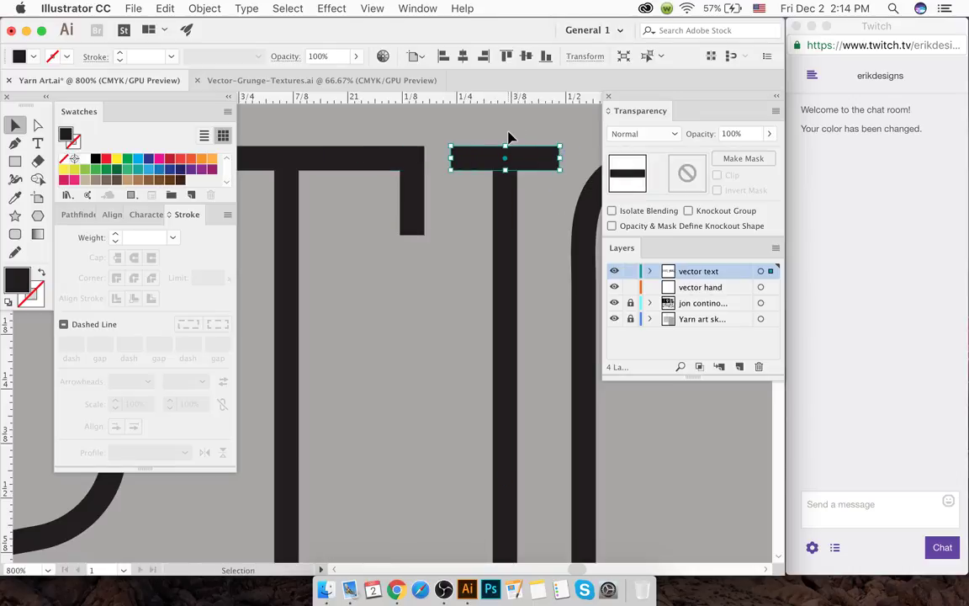
pyautogui.click(511, 140)
# - Move the short rectangle up into the gap between the T's crossbar and the I's serif, and fit its edge to the crossbar's end
pyautogui.scroll(-2, 519, 198)
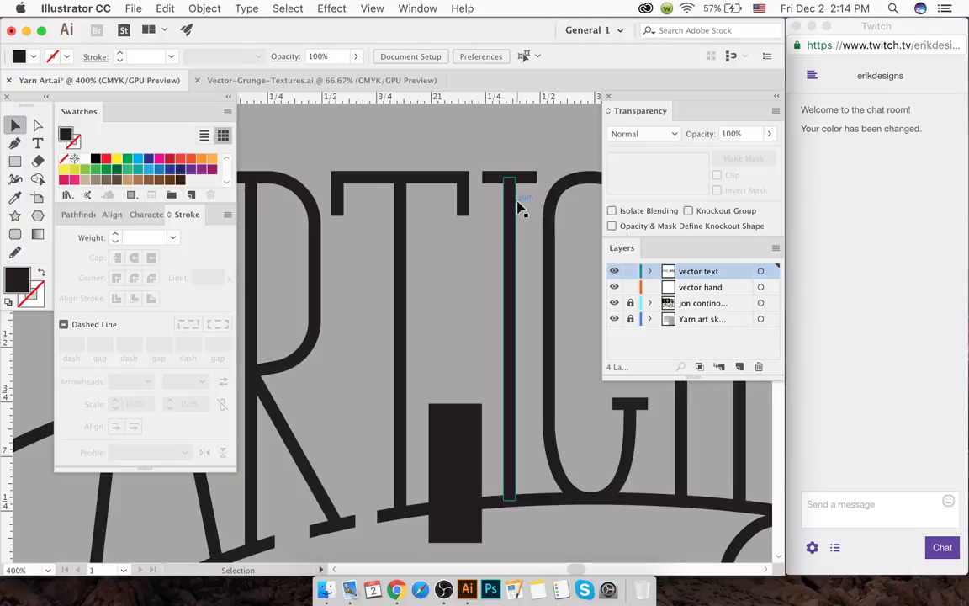
pyautogui.scroll(-1, 519, 205)
pyautogui.click(437, 488)
pyautogui.moveTo(455, 422); pyautogui.dragTo(455, 179)
pyautogui.scroll(2, 488, 168)
pyautogui.scroll(7, 490, 165)
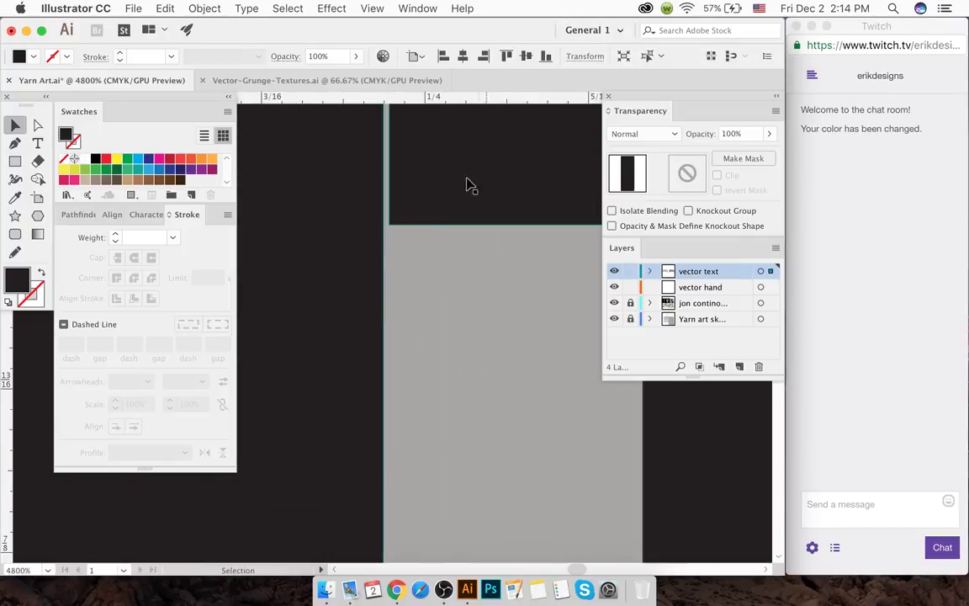
pyautogui.moveTo(342, 279); pyautogui.dragTo(348, 281)
pyautogui.scroll(-5, 350, 281)
pyautogui.scroll(-3, 350, 303)
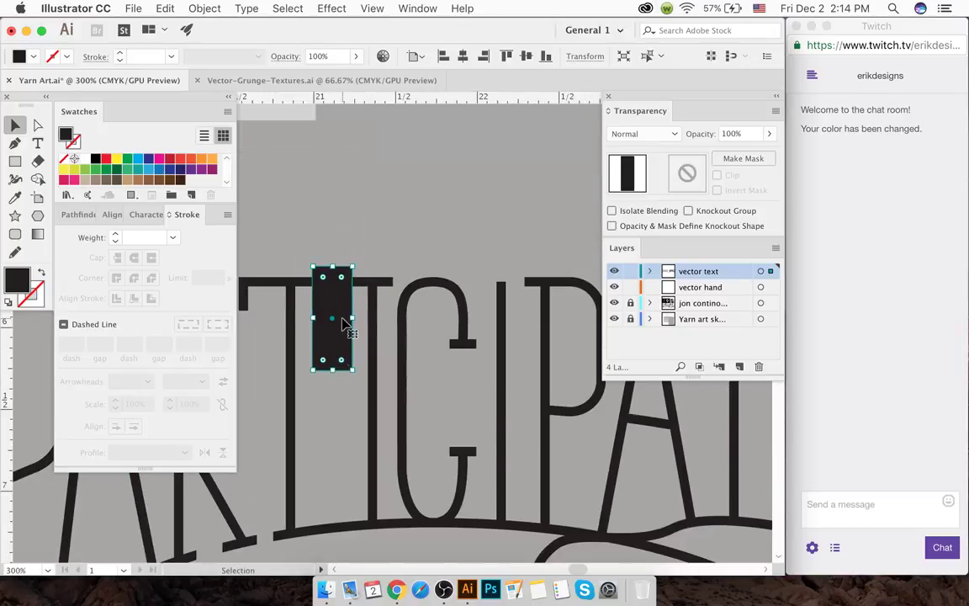
# - Extend the rectangle down past the arch and place a wider copy over the C, starting at the end of the I's serif
pyautogui.moveTo(334, 322); pyautogui.dragTo(332, 491)
pyautogui.moveTo(339, 367); pyautogui.dragTo(478, 360)
pyautogui.click(378, 210)
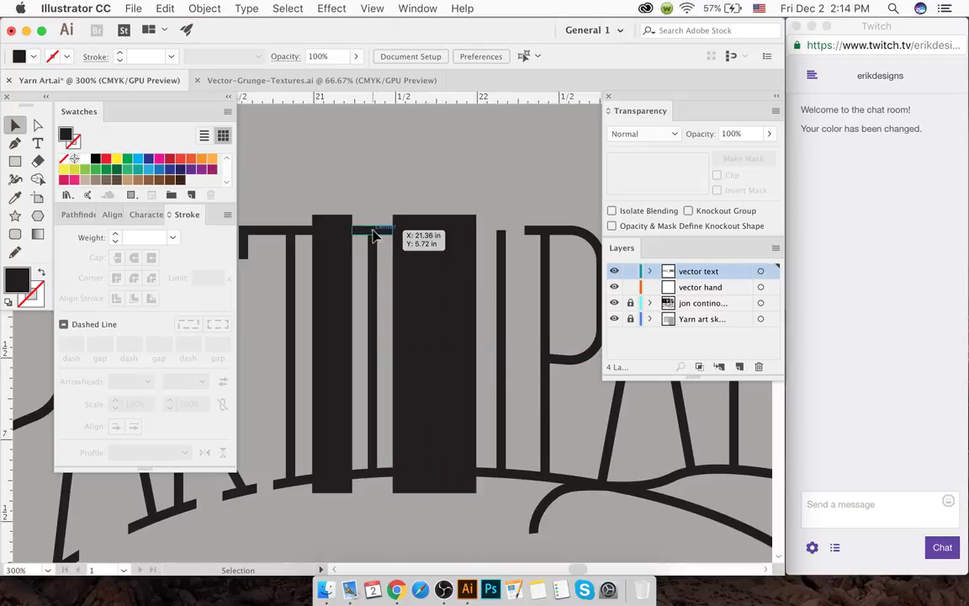
# - Copy the serif bar onto the second I and widen the rectangle over the C to meet the copied serif
pyautogui.moveTo(373, 235); pyautogui.dragTo(502, 231)
pyautogui.click(495, 179)
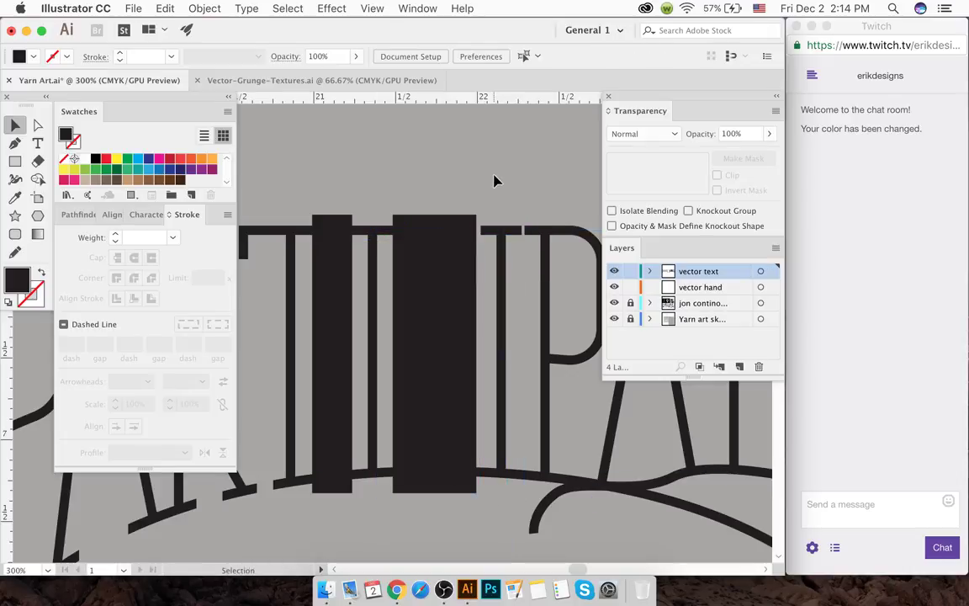
pyautogui.click(479, 280)
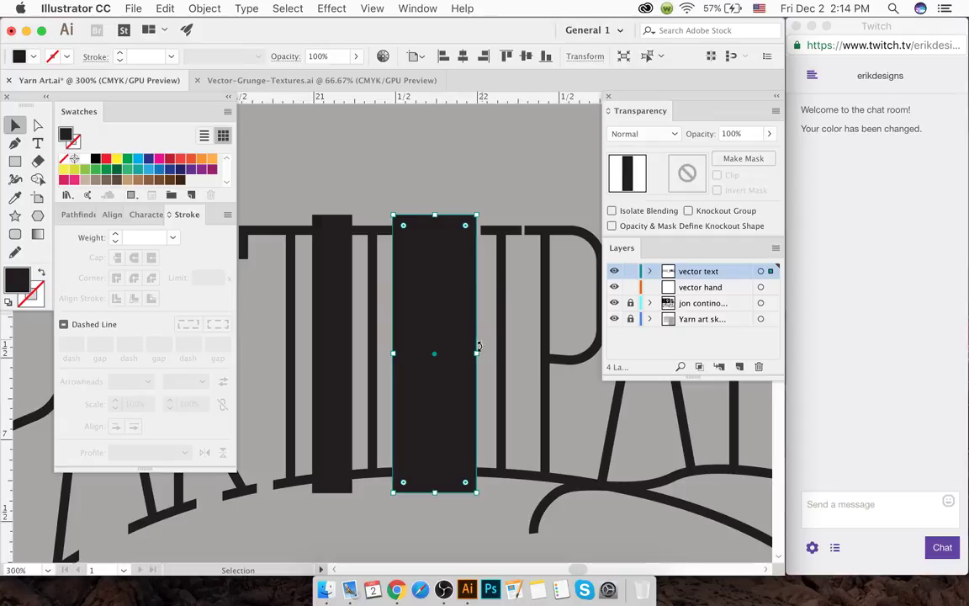
pyautogui.moveTo(477, 352); pyautogui.dragTo(480, 352)
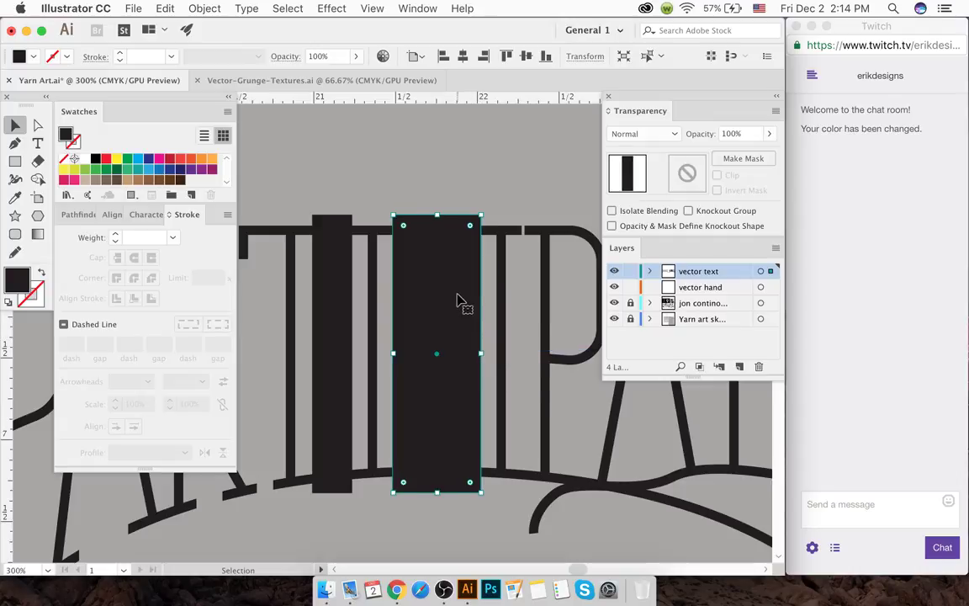
# - Duplicate the C's rectangle and narrow the copy to a thin strip over the gap between the second I and the P
pyautogui.moveTo(447, 317); pyautogui.dragTo(527, 308)
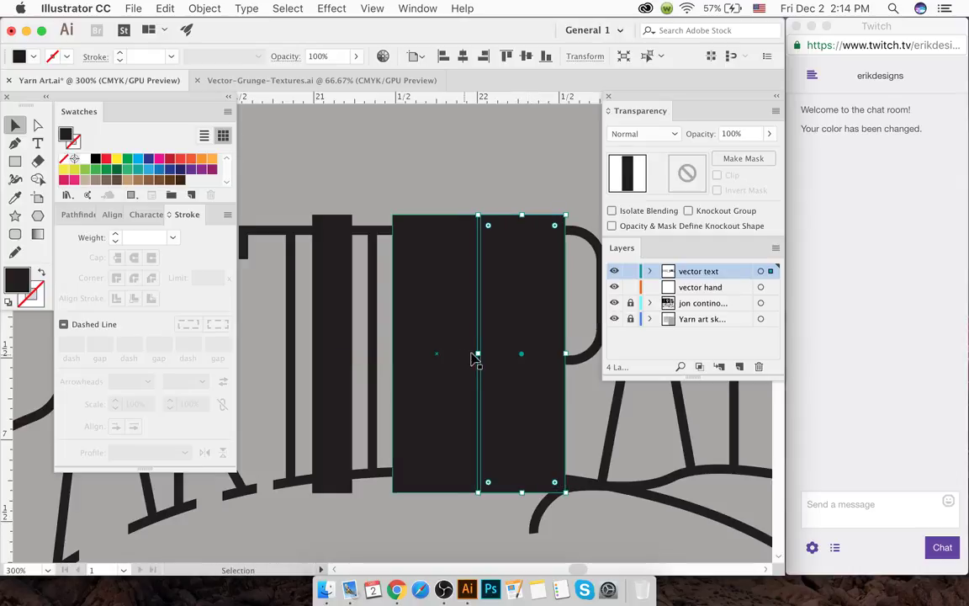
pyautogui.moveTo(477, 353); pyautogui.dragTo(519, 354)
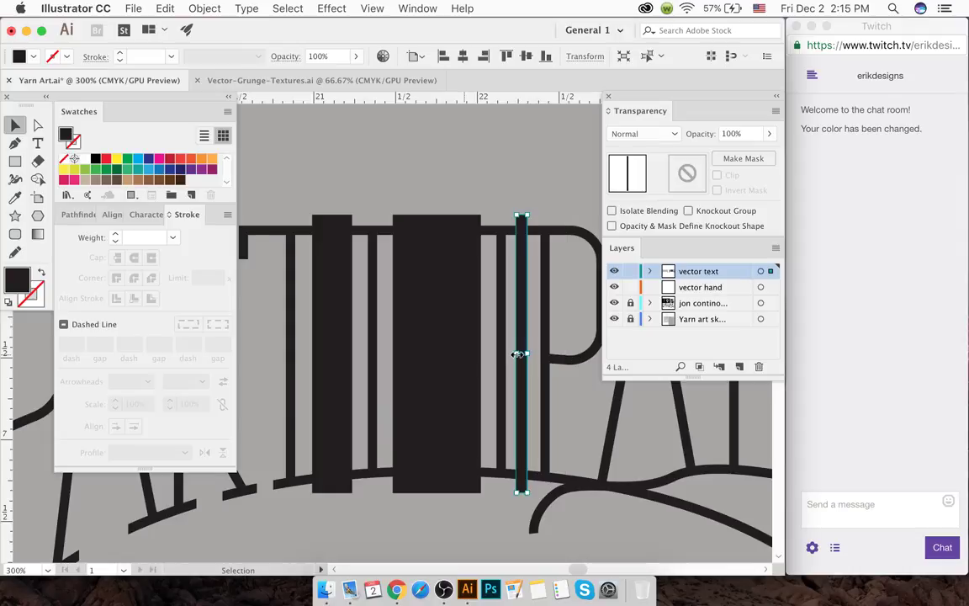
pyautogui.scroll(7, 532, 225)
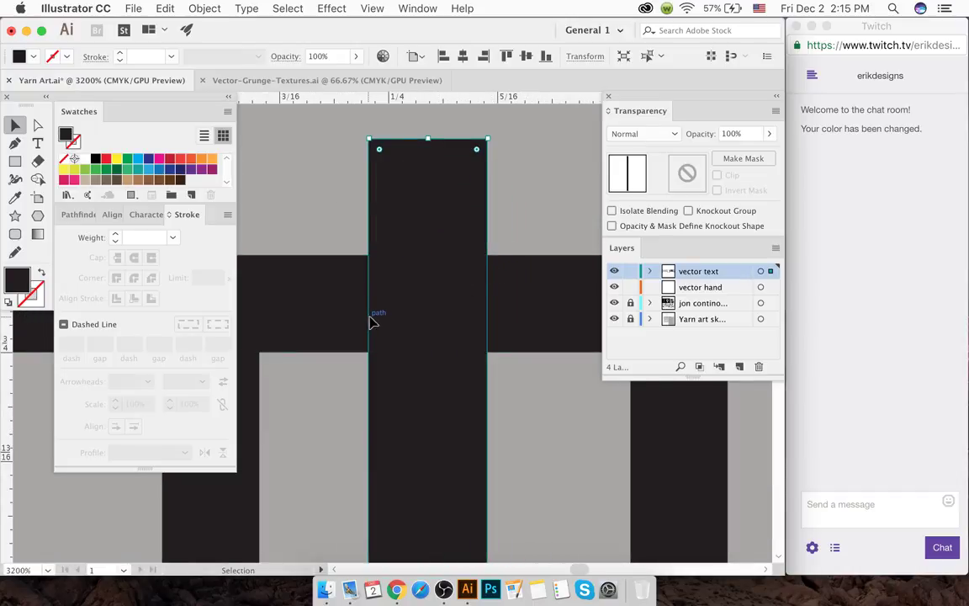
pyautogui.moveTo(370, 322); pyautogui.dragTo(394, 323)
pyautogui.press('super+z')
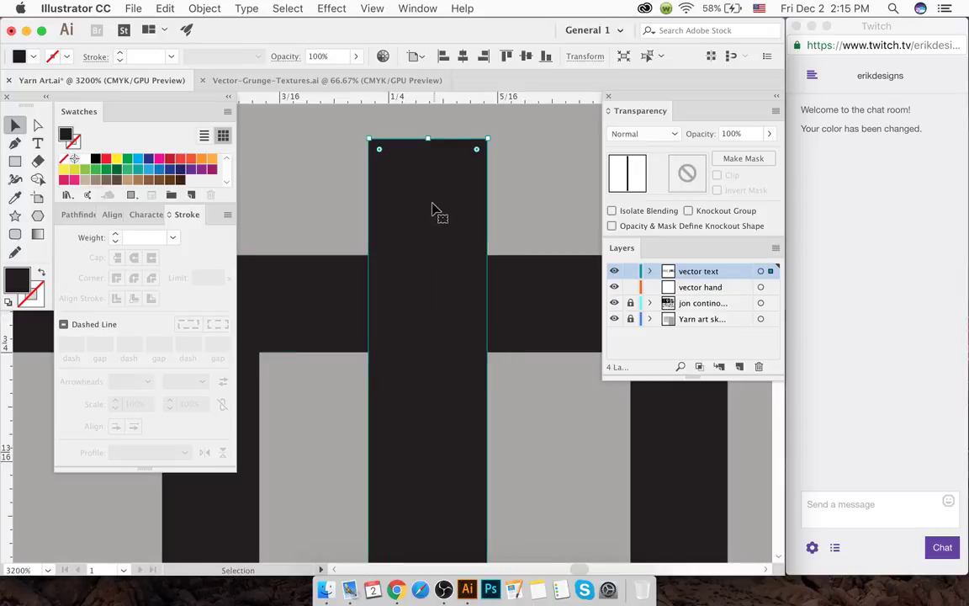
pyautogui.press('a')
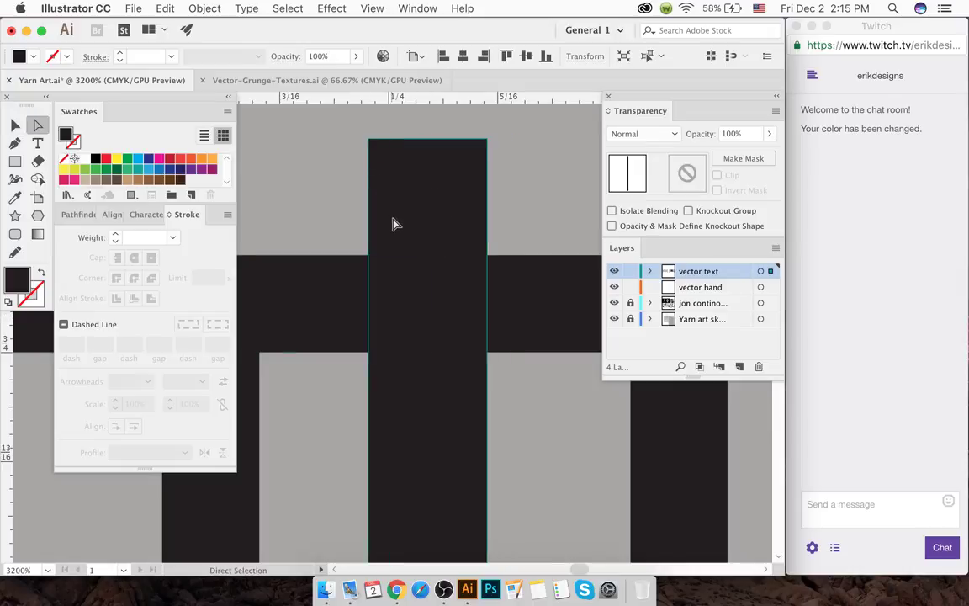
pyautogui.click(488, 141)
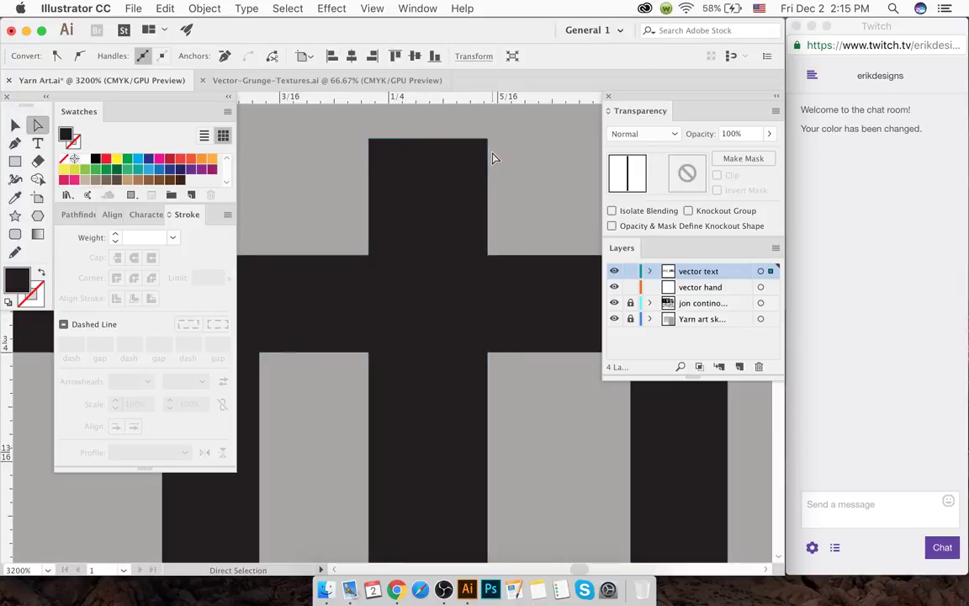
pyautogui.moveTo(488, 141); pyautogui.dragTo(461, 142)
pyautogui.press('super+z')
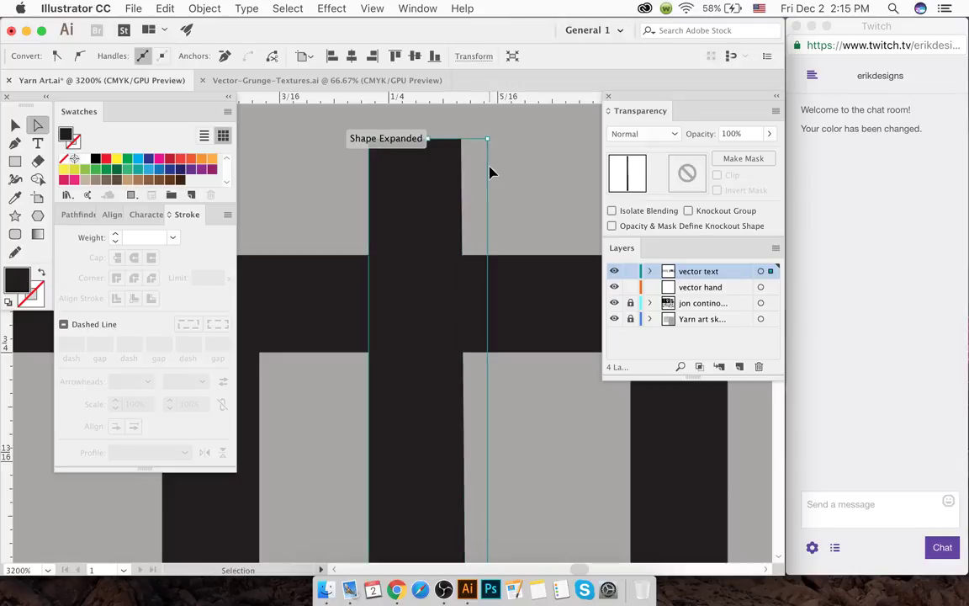
pyautogui.scroll(-4, 438, 209)
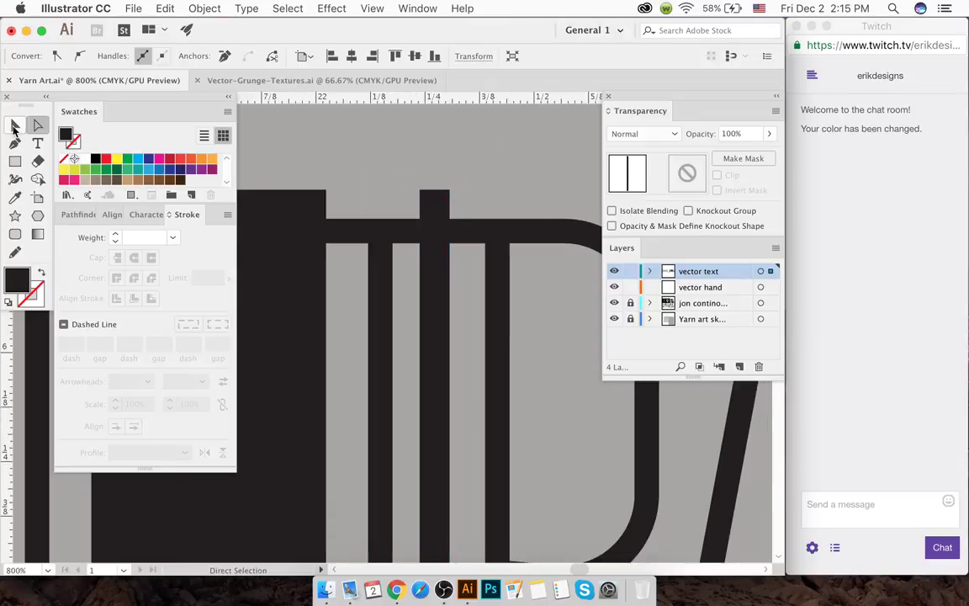
# - Narrow the strip over the gap between the second I and the P to a thin sliver
pyautogui.click(14, 128)
pyautogui.click(446, 244)
pyautogui.scroll(-2, 441, 264)
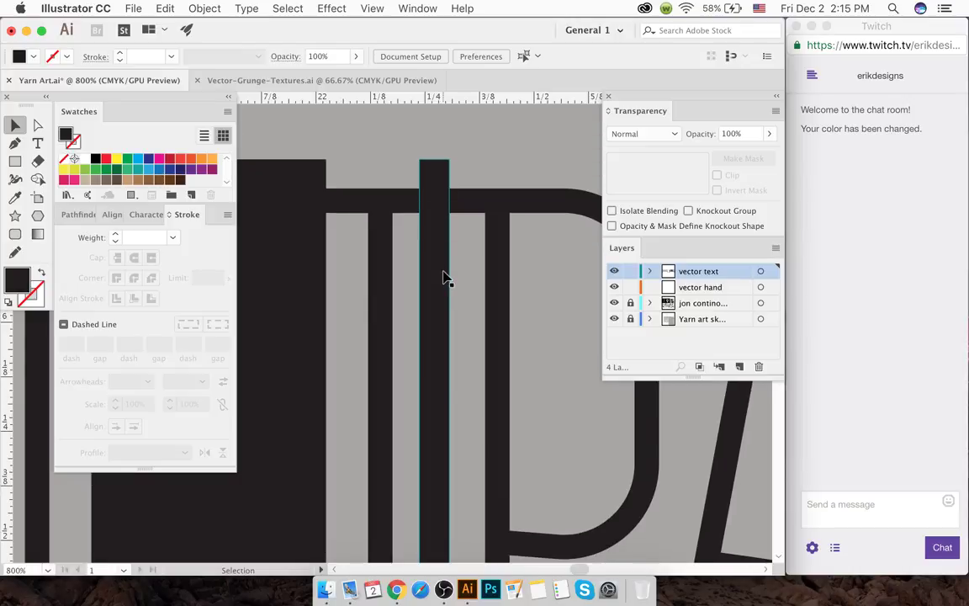
pyautogui.scroll(-2, 436, 320)
pyautogui.click(436, 320)
pyautogui.press('a')
pyautogui.scroll(-2, 436, 320)
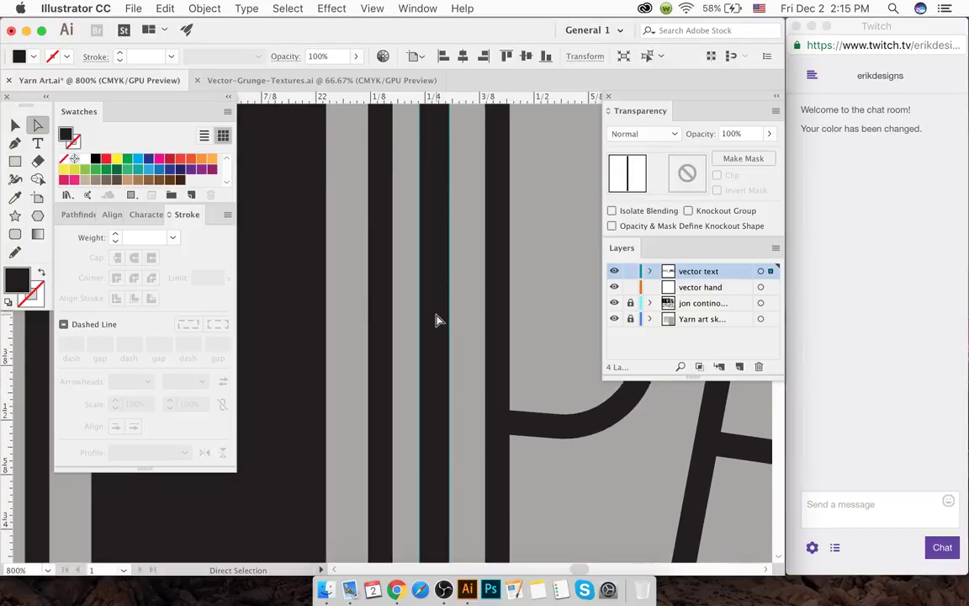
pyautogui.scroll(-8, 436, 319)
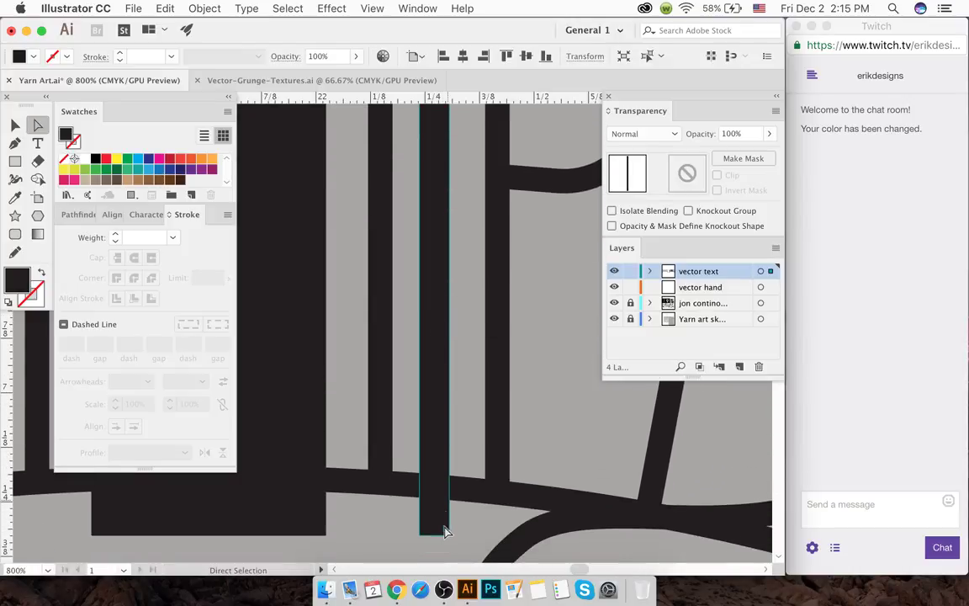
pyautogui.click(436, 556)
pyautogui.scroll(3, 461, 313)
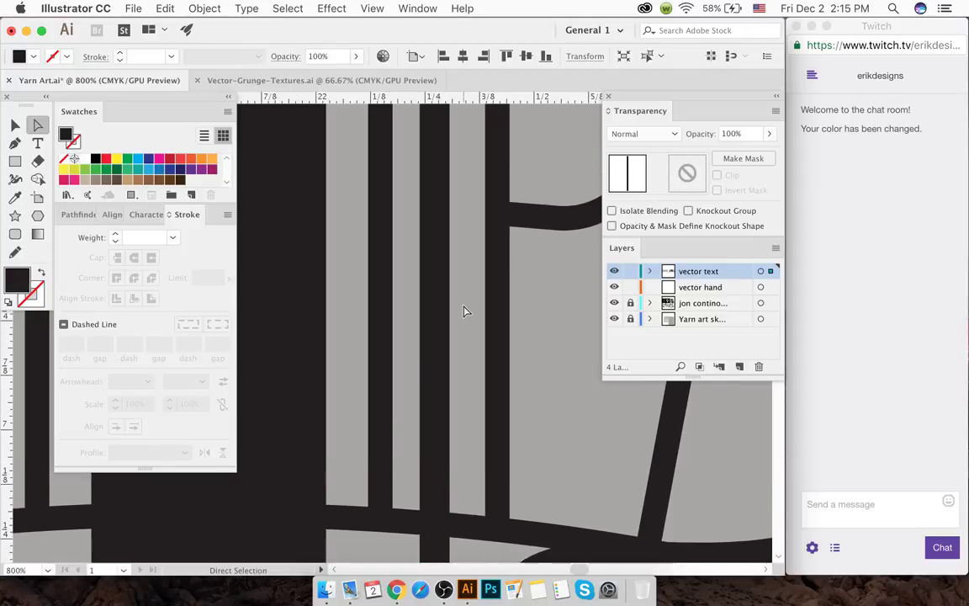
pyautogui.scroll(1, 450, 313)
pyautogui.press('v')
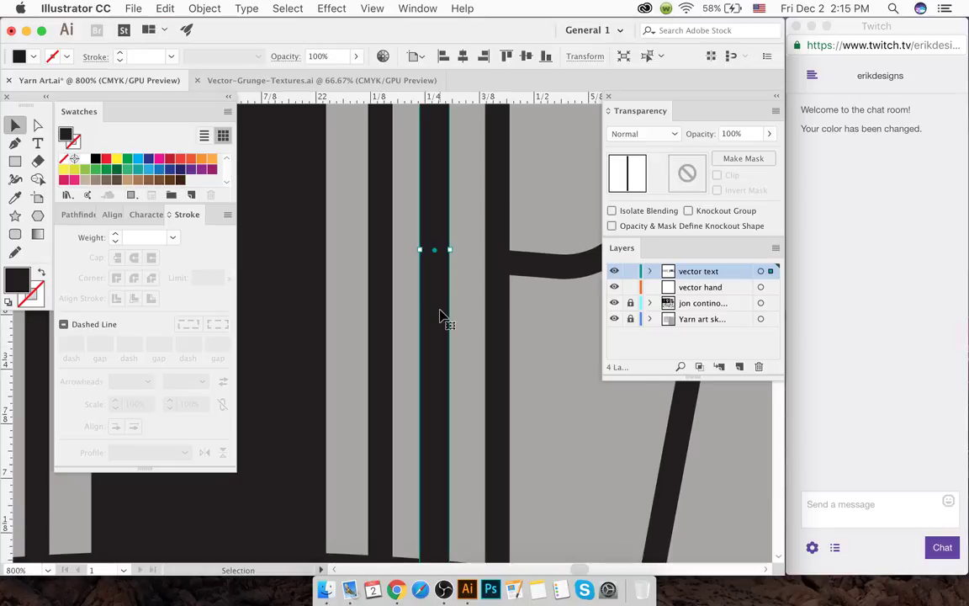
pyautogui.moveTo(449, 250); pyautogui.dragTo(440, 251)
pyautogui.click(450, 266)
# - Nudge the thin sliver to the middle of the gap between the serifs of the second I and the P
pyautogui.scroll(10, 450, 266)
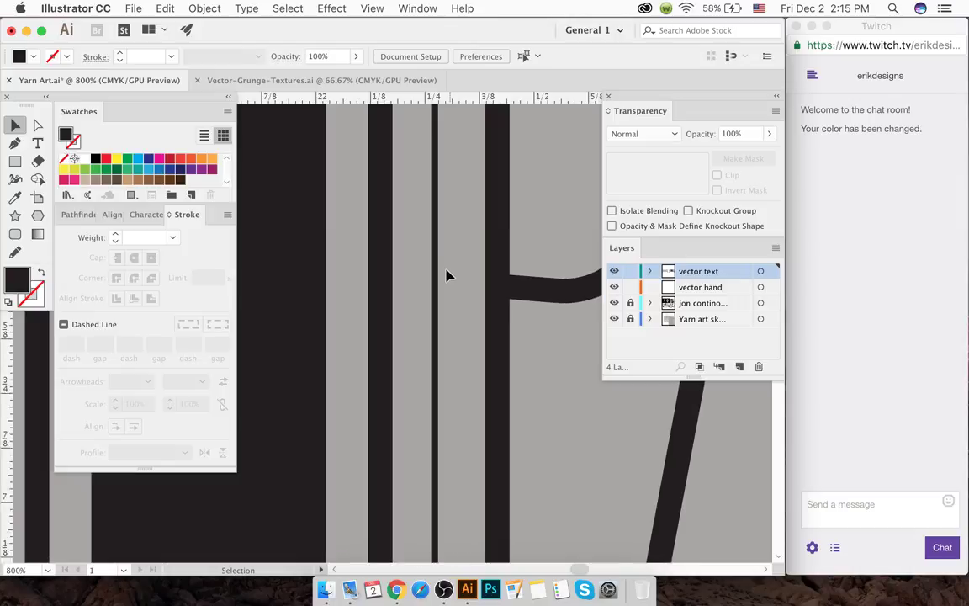
pyautogui.moveTo(435, 278); pyautogui.dragTo(438, 264)
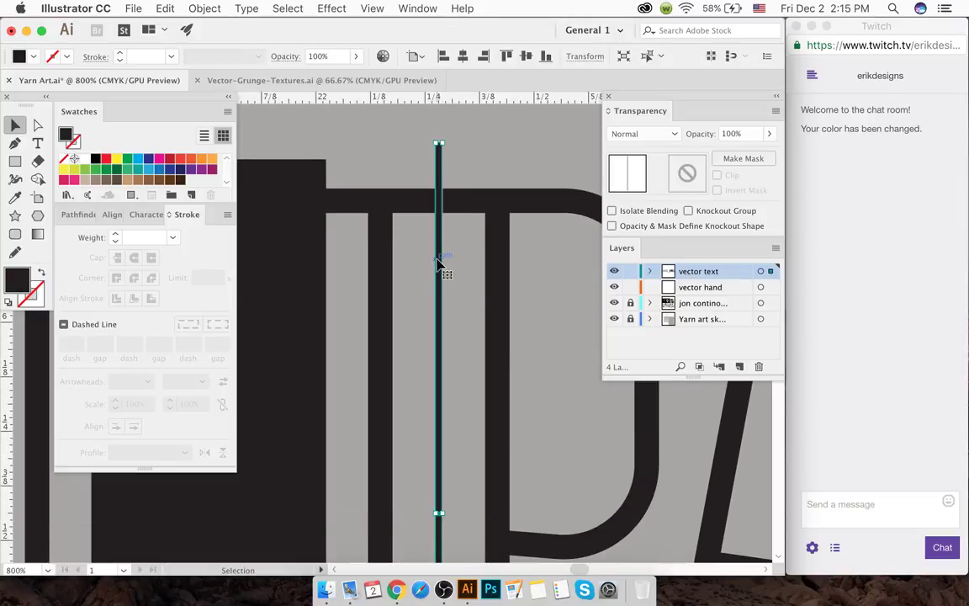
pyautogui.click(454, 290)
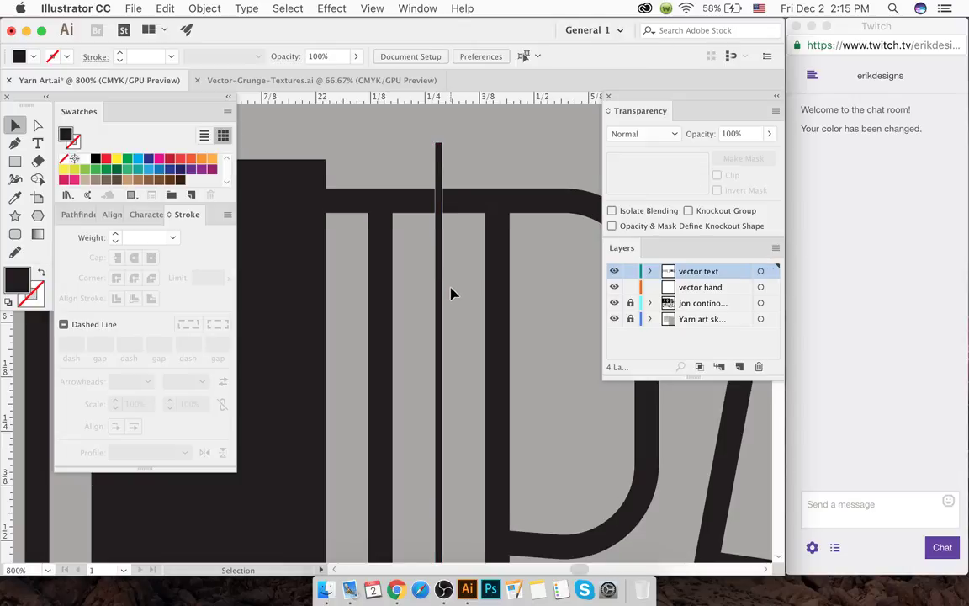
pyautogui.scroll(-5, 450, 293)
pyautogui.scroll(-2, 450, 292)
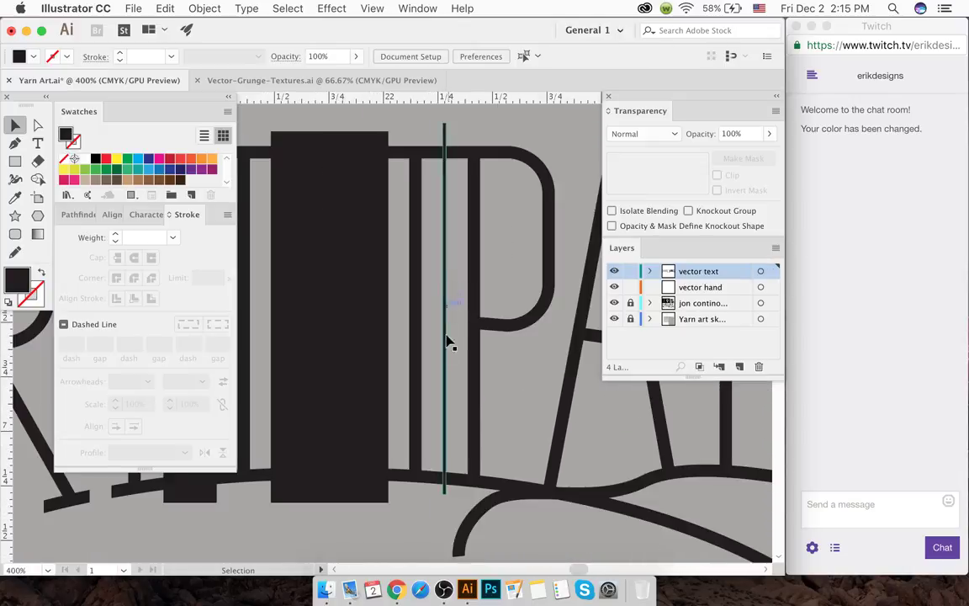
pyautogui.click(446, 364)
pyautogui.keyDown('shift'); pyautogui.click(340, 417); pyautogui.keyUp('shift')
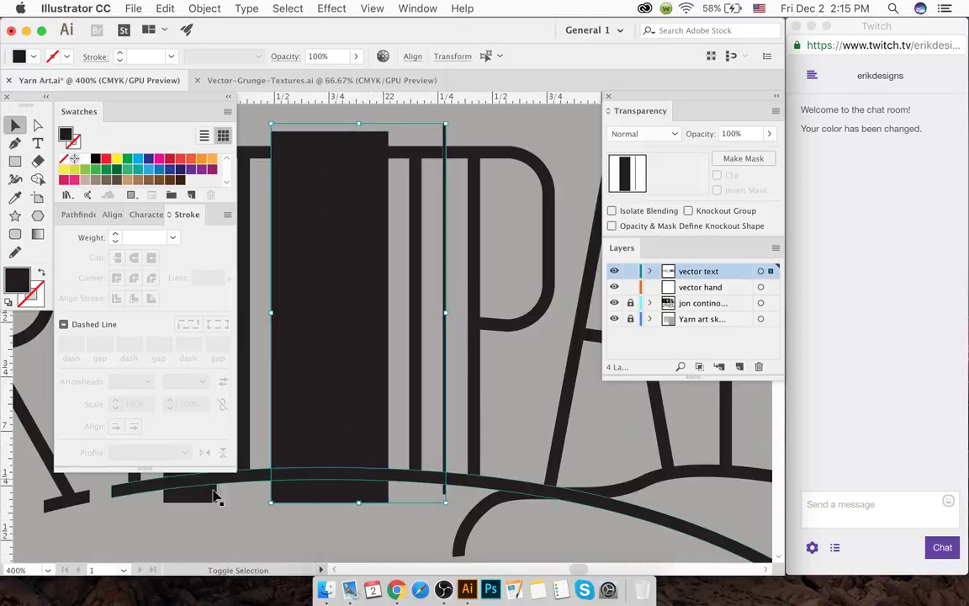
pyautogui.keyDown('shift'); pyautogui.click(210, 495); pyautogui.keyUp('shift')
pyautogui.keyDown('shift'); pyautogui.click(246, 485); pyautogui.keyUp('shift')
pyautogui.hotkey('shift', 'm')
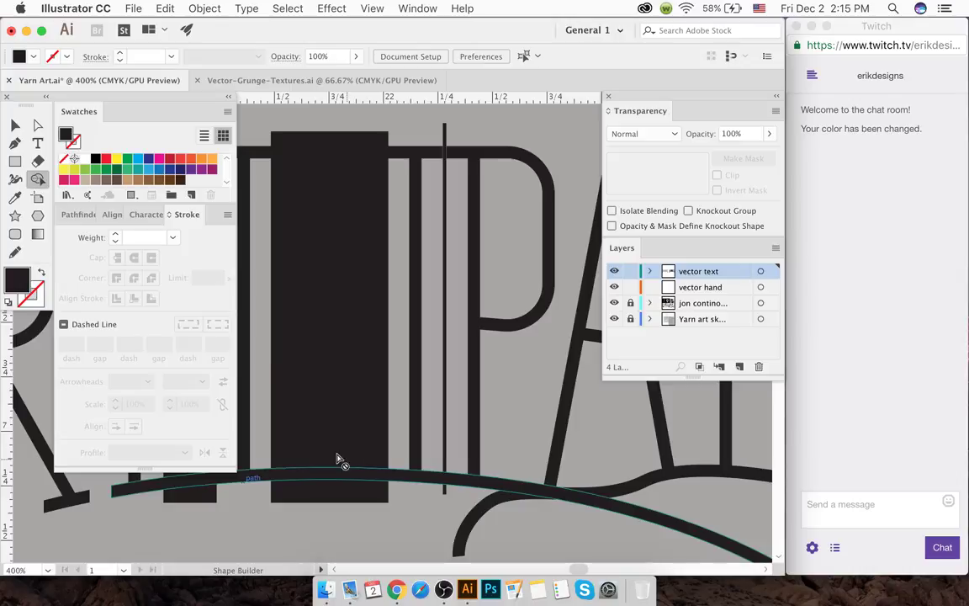
pyautogui.hotkey('shift', 'n')
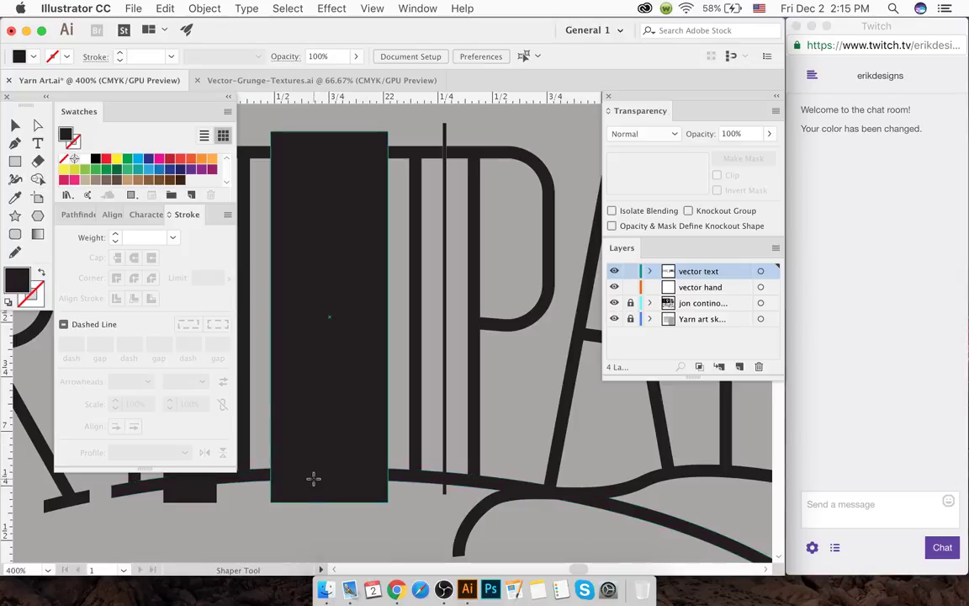
pyautogui.hotkey('shift', 'm')
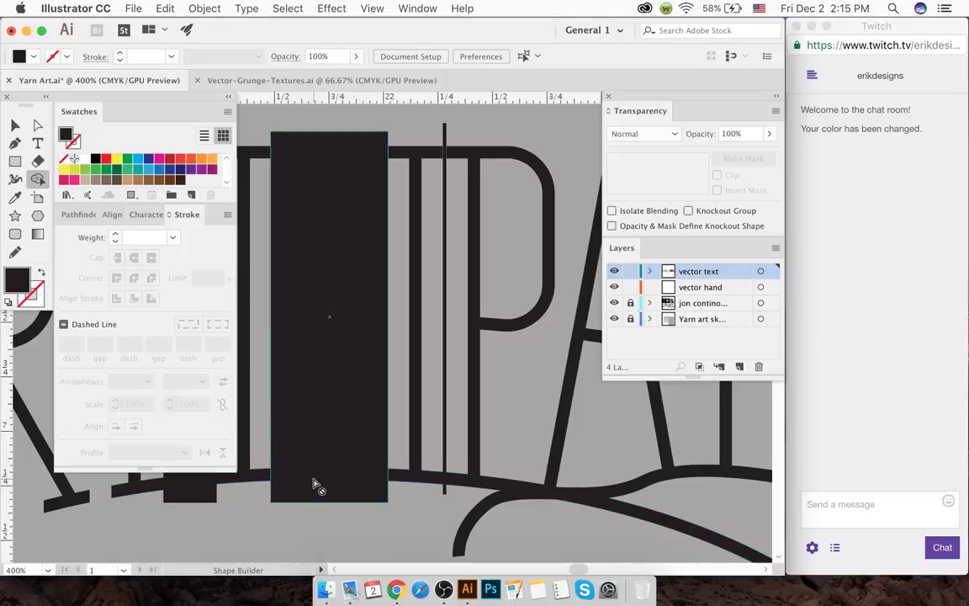
pyautogui.click(15, 126)
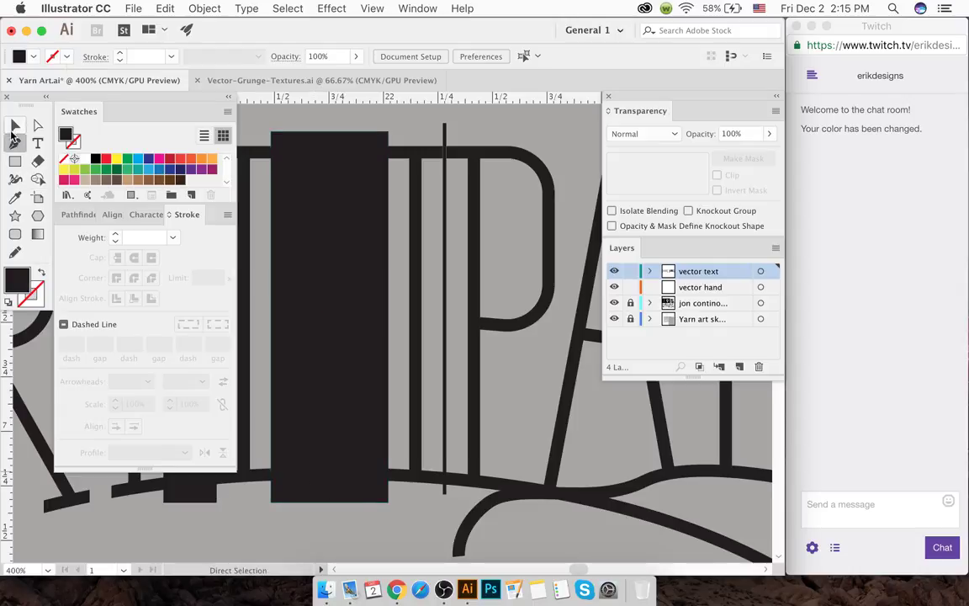
pyautogui.click(193, 490)
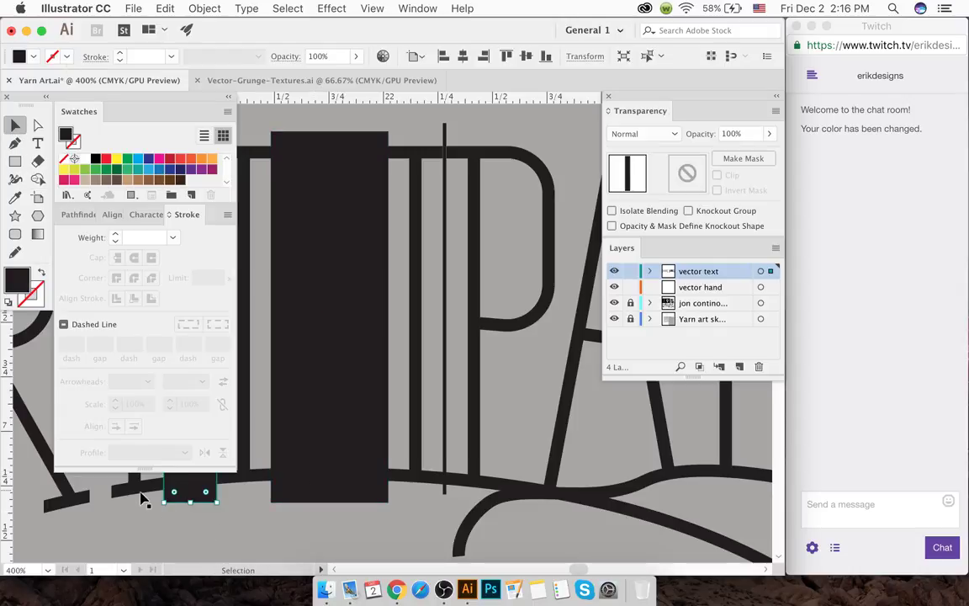
pyautogui.keyDown('shift'); pyautogui.click(141, 491); pyautogui.keyUp('shift')
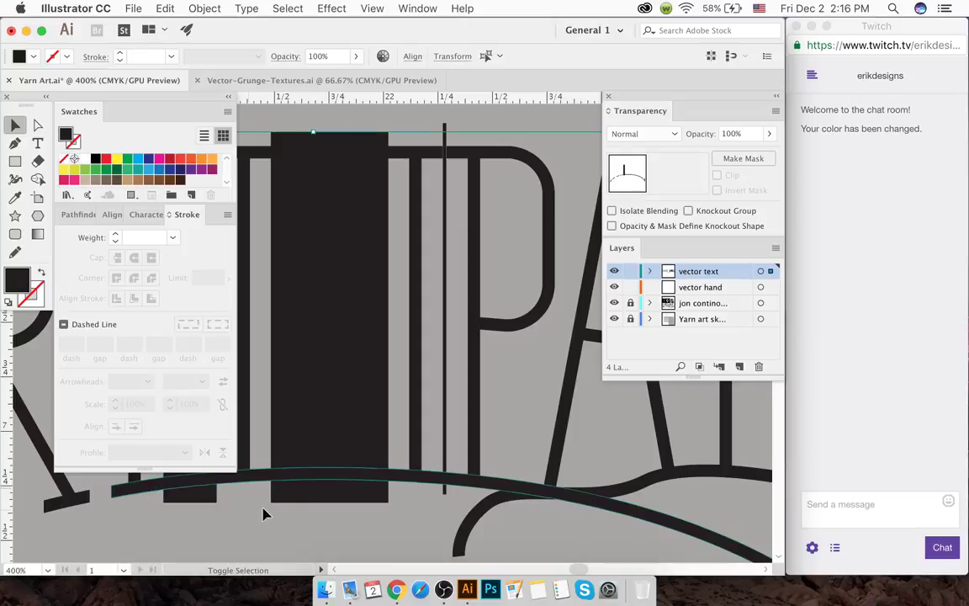
pyautogui.keyDown('shift'); pyautogui.click(208, 498); pyautogui.keyUp('shift')
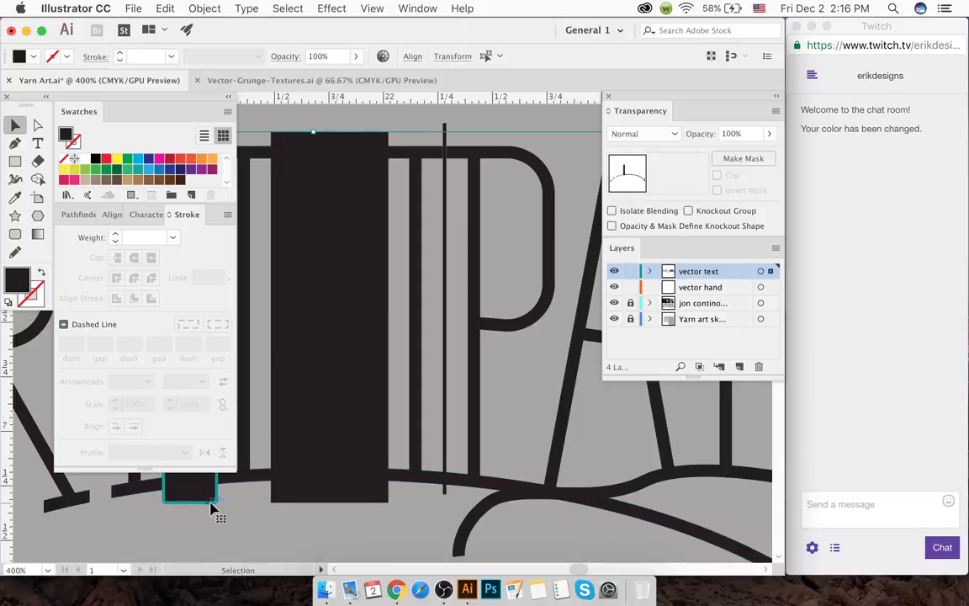
pyautogui.click(261, 427)
pyautogui.click(377, 414)
# - Select the rectangles, the arch and the sliver, and cut the sliver out of the arch between the second I and the P with Shape Builder
pyautogui.scroll(-2, 377, 412)
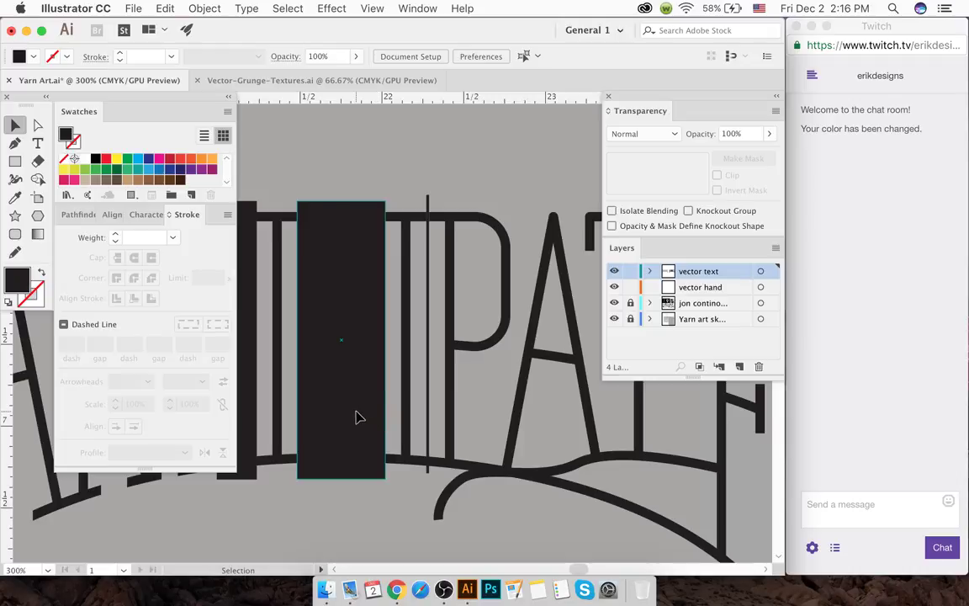
pyautogui.click(357, 413)
pyautogui.keyDown('shift'); pyautogui.click(253, 472); pyautogui.keyUp('shift')
pyautogui.keyDown('shift'); pyautogui.click(274, 462); pyautogui.keyUp('shift')
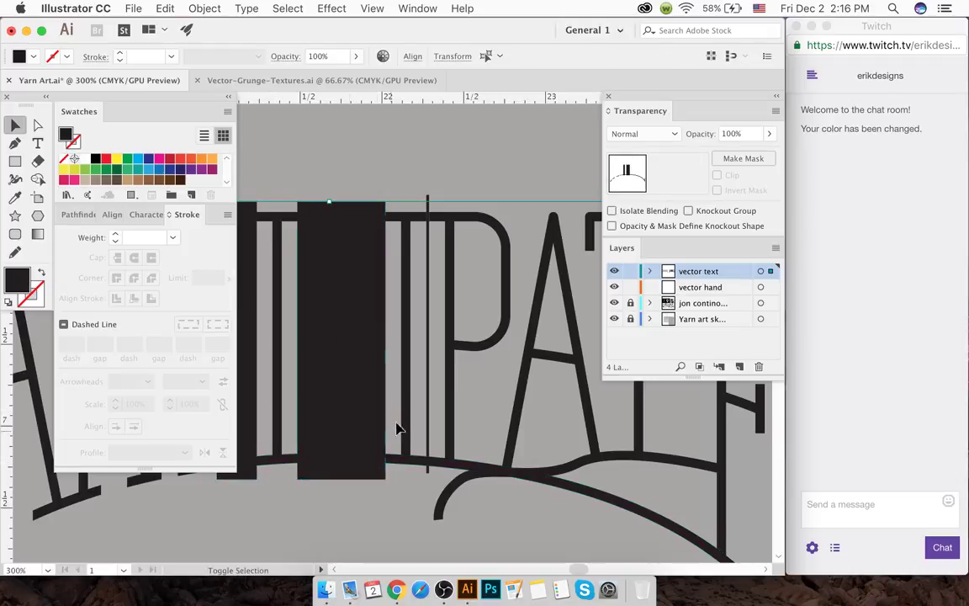
pyautogui.keyDown('shift'); pyautogui.click(429, 420); pyautogui.keyUp('shift')
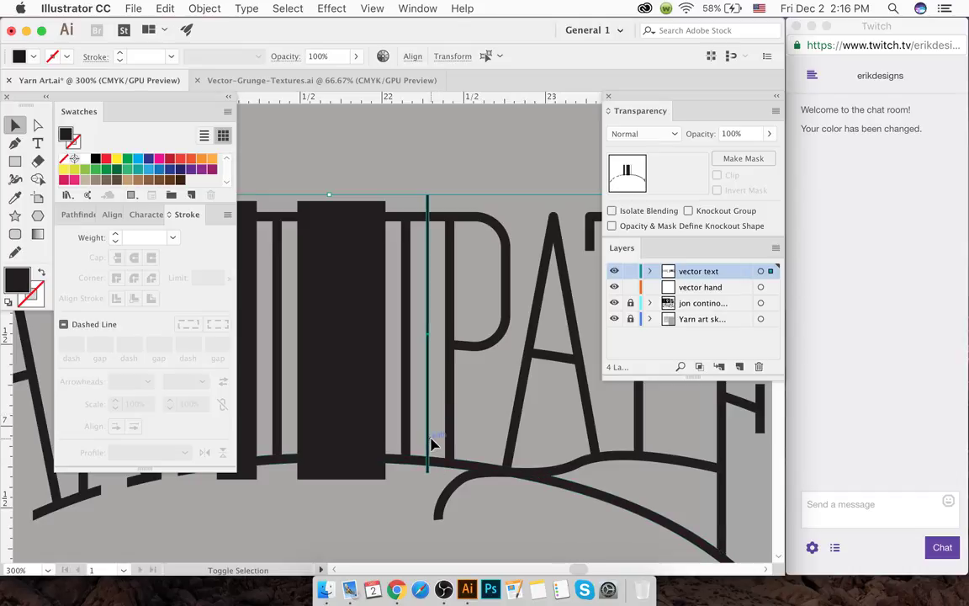
pyautogui.hotkey('shift', 'm')
pyautogui.scroll(7, 432, 482)
pyautogui.moveTo(387, 403)
pyautogui.mouseDown()
pyautogui.moveTo(365, 337)
pyautogui.moveTo(371, 190)
pyautogui.mouseUp()
# - Remove the rectangles under the C and between the T and the first I with Shape Builder, cutting them from the arch
pyautogui.scroll(-3, 367, 316)
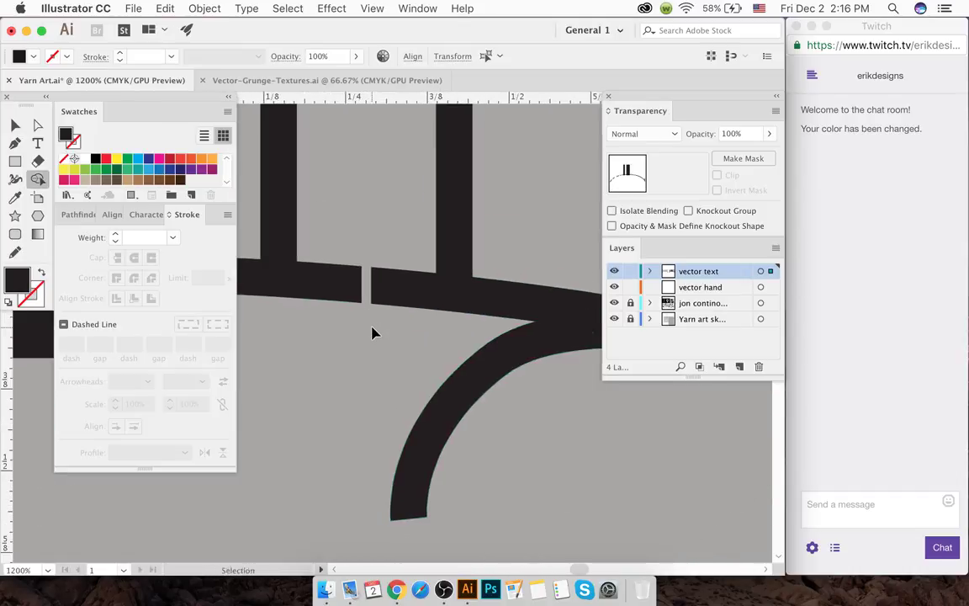
pyautogui.hscroll(-1, 370, 335)
pyautogui.scroll(-2, 368, 335)
pyautogui.scroll(-3, 369, 341)
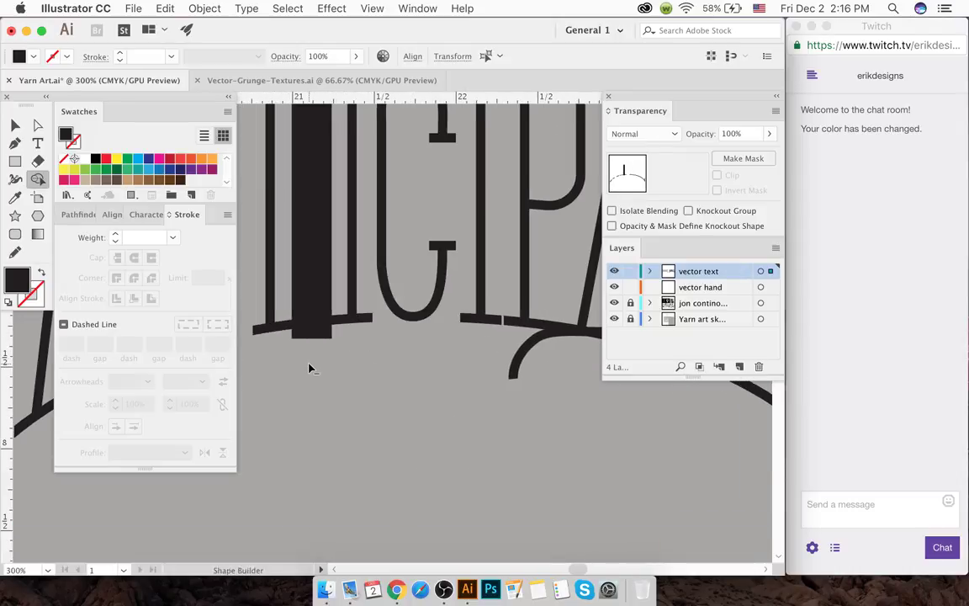
pyautogui.moveTo(303, 355); pyautogui.dragTo(305, 306)
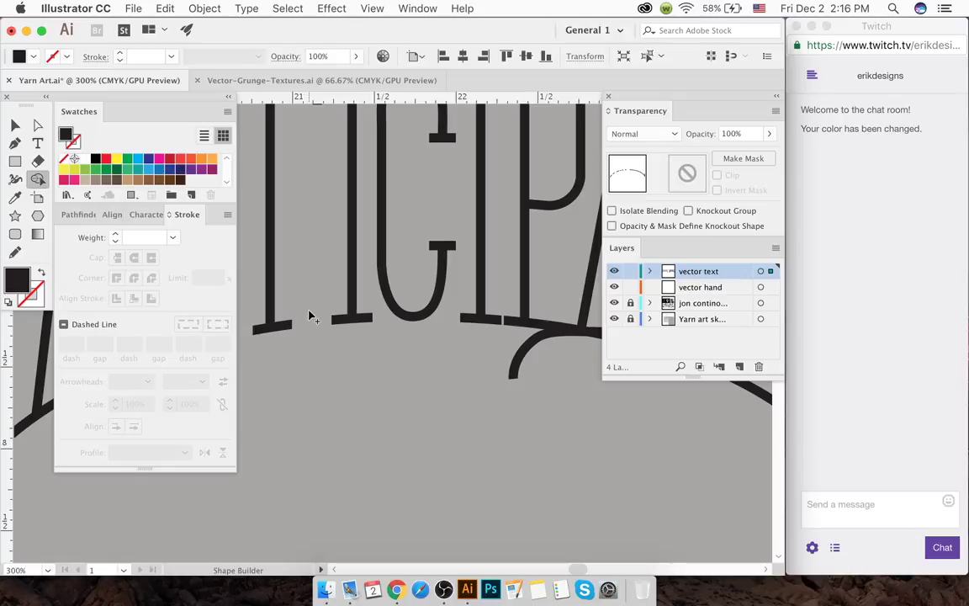
pyautogui.scroll(5, 309, 316)
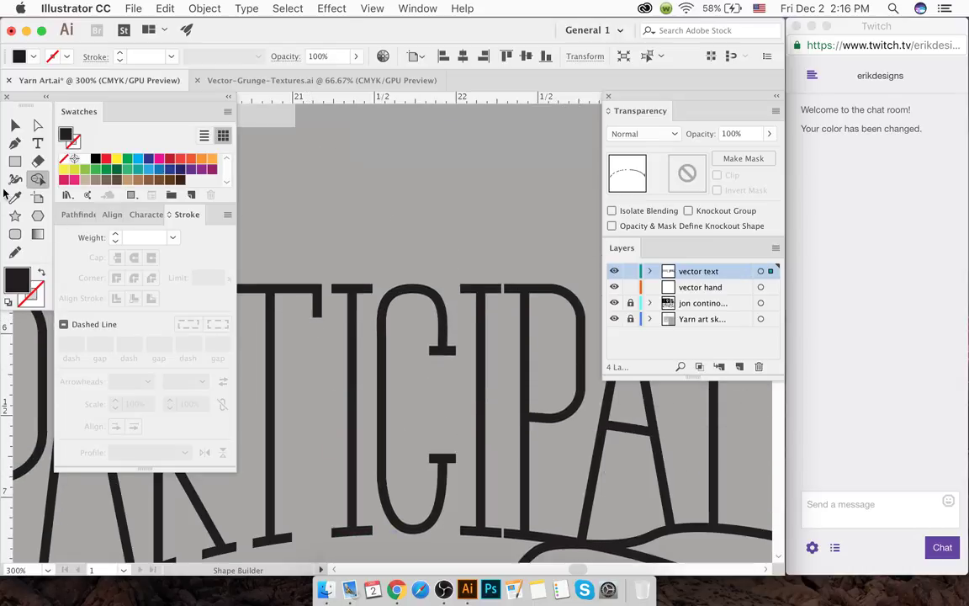
pyautogui.click(15, 125)
pyautogui.click(367, 186)
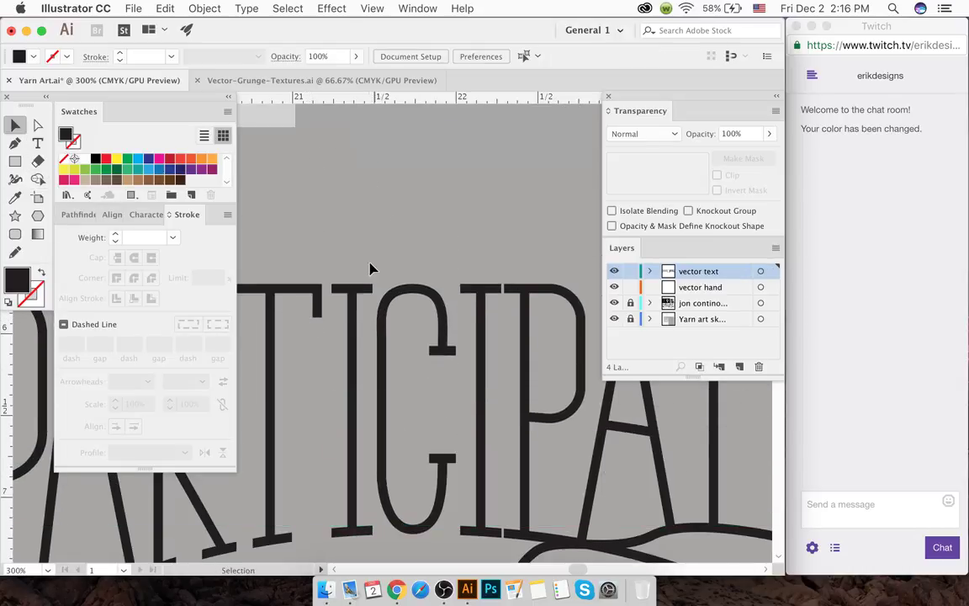
# - Draw a narrow upright rectangle across the arch between the P's stem and the A's left leg
pyautogui.scroll(-3, 370, 273)
pyautogui.hscroll(2, 370, 274)
pyautogui.hscroll(4, 363, 282)
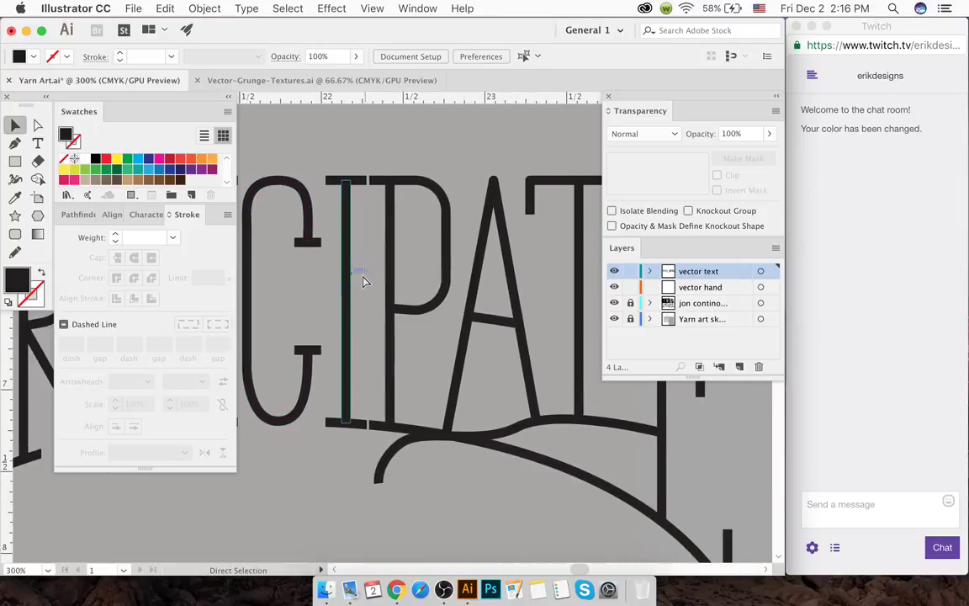
pyautogui.hscroll(-1, 363, 283)
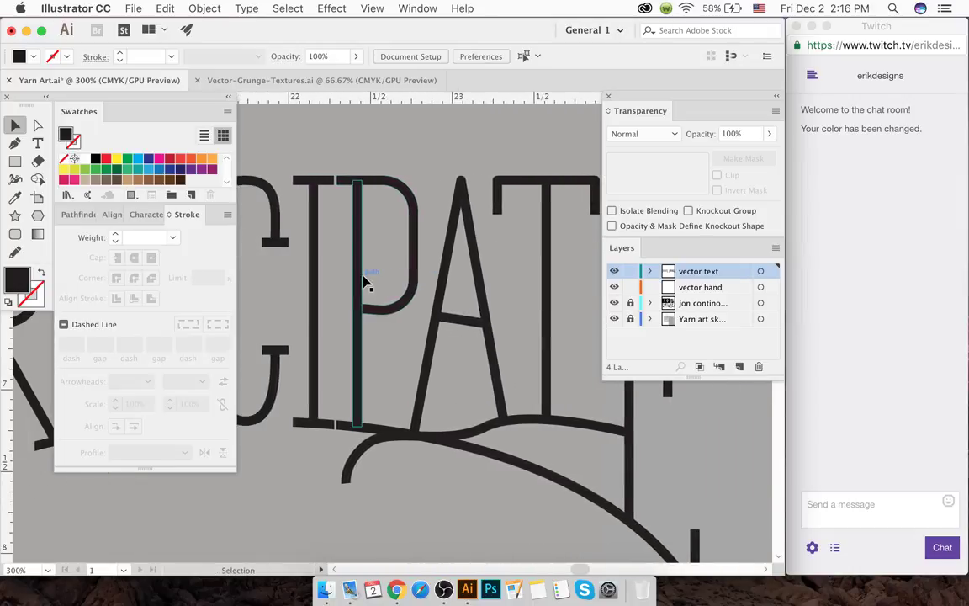
pyautogui.press('m')
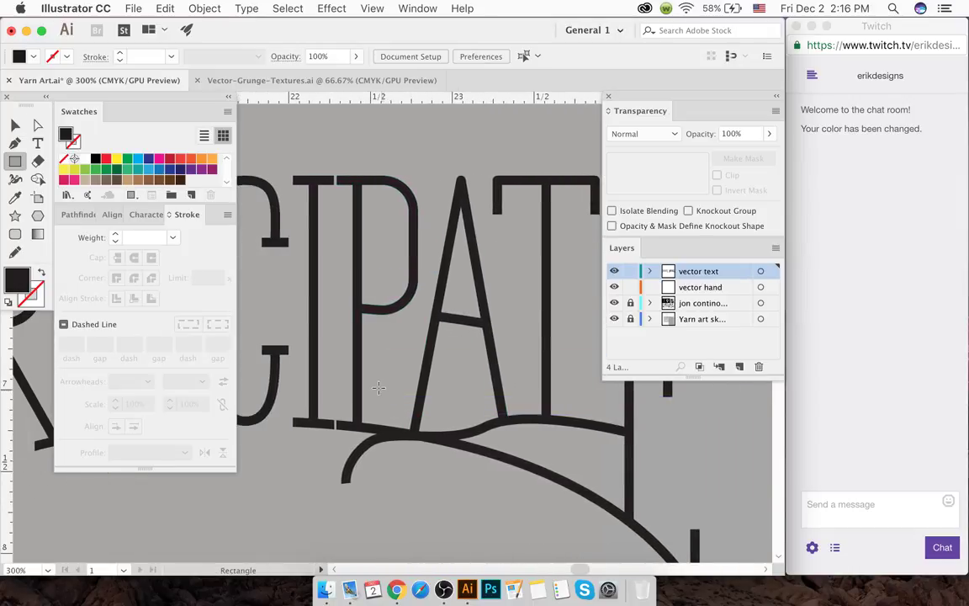
pyautogui.moveTo(377, 244)
pyautogui.mouseDown()
pyautogui.moveTo(384, 481)
pyautogui.moveTo(393, 494)
pyautogui.mouseUp()
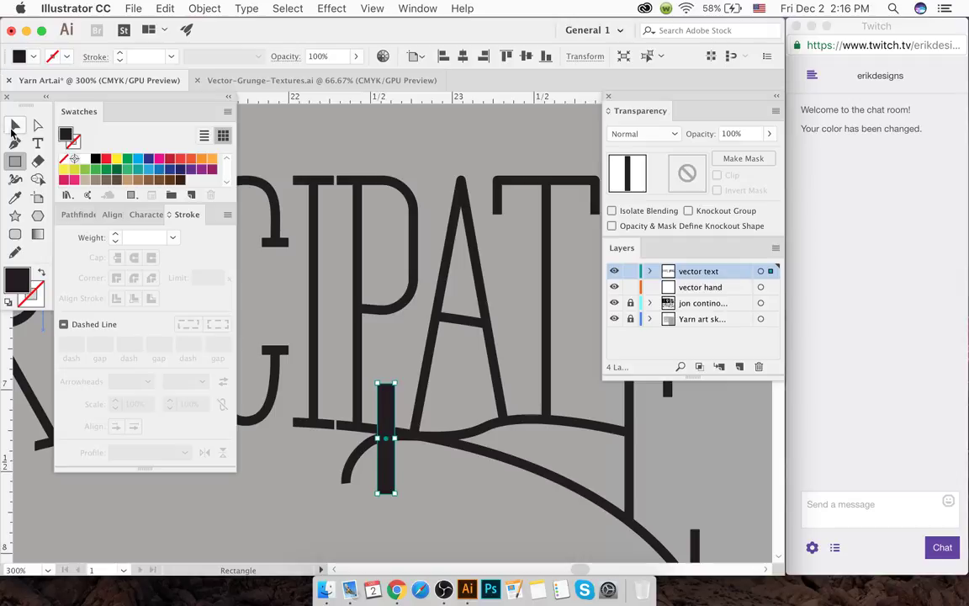
# - Widen the rectangle past the A to the second T's stem and extend it down well below the lower arch curve
pyautogui.click(14, 128)
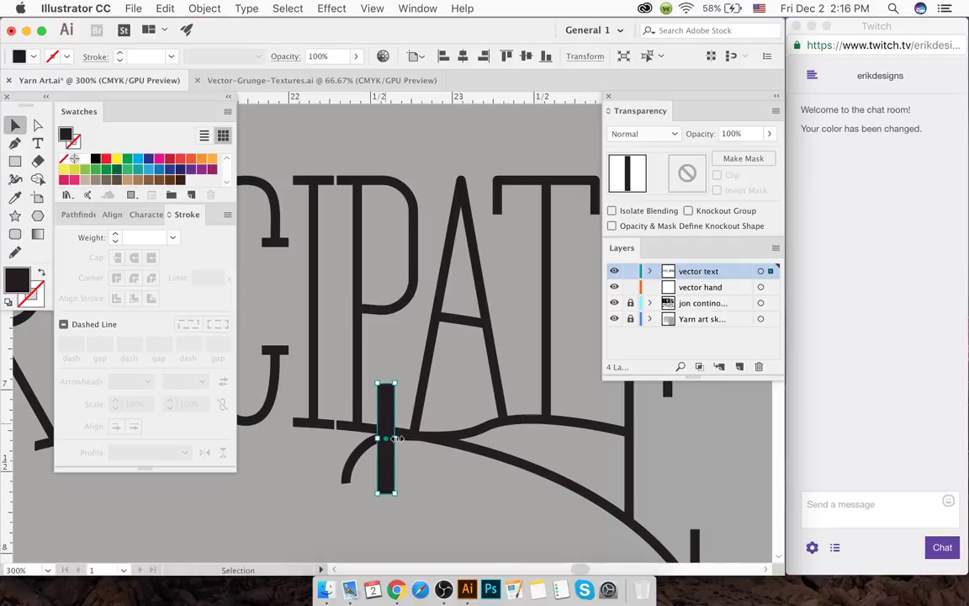
pyautogui.moveTo(396, 438); pyautogui.dragTo(550, 477)
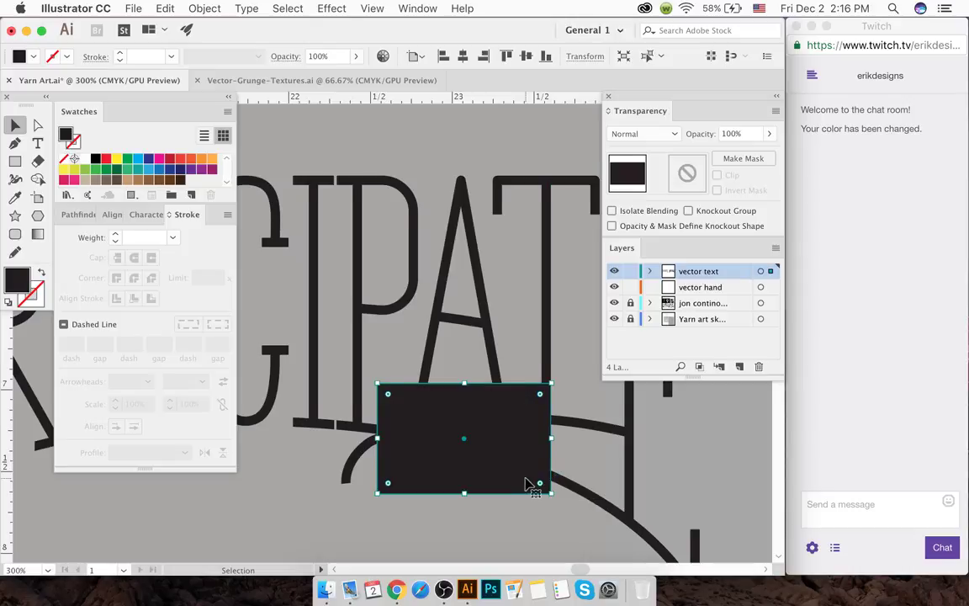
pyautogui.scroll(-3, 529, 483)
pyautogui.hscroll(3, 519, 480)
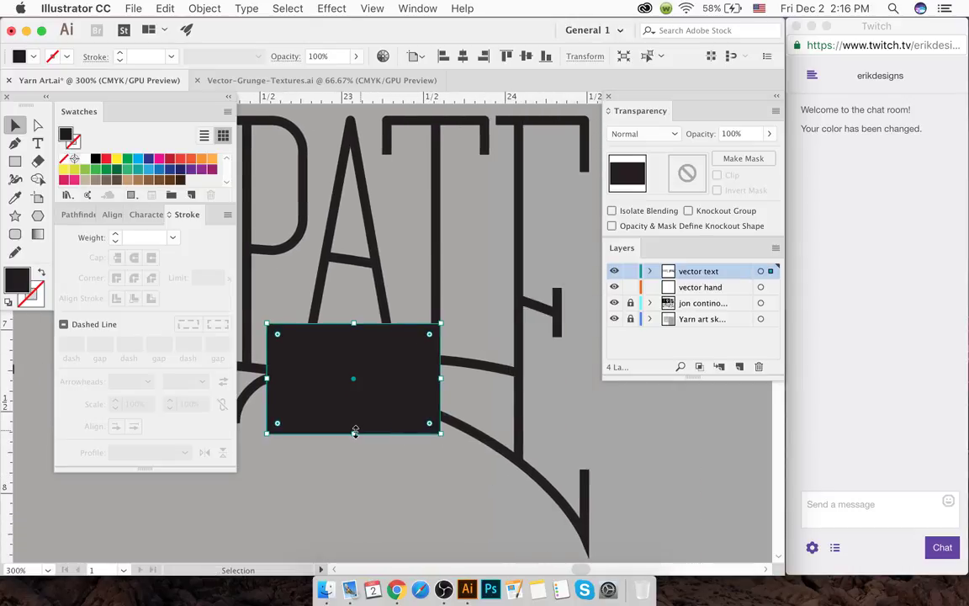
pyautogui.moveTo(353, 434); pyautogui.dragTo(361, 522)
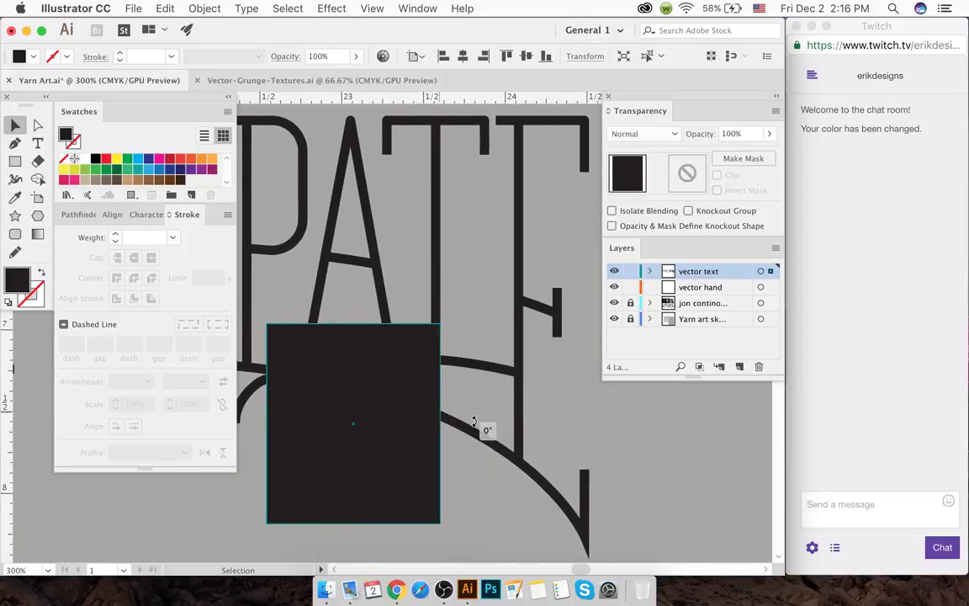
pyautogui.moveTo(472, 421); pyautogui.dragTo(472, 414)
pyautogui.press('super+z')
# - Examine the arch and the E's stem in outline view to see how their paths meet
pyautogui.click(541, 473)
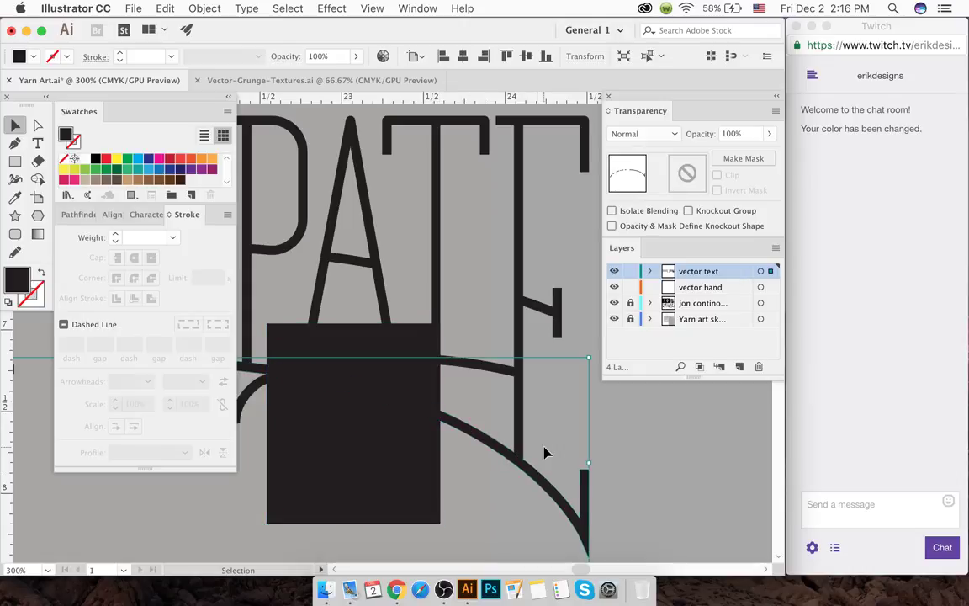
pyautogui.click(519, 444)
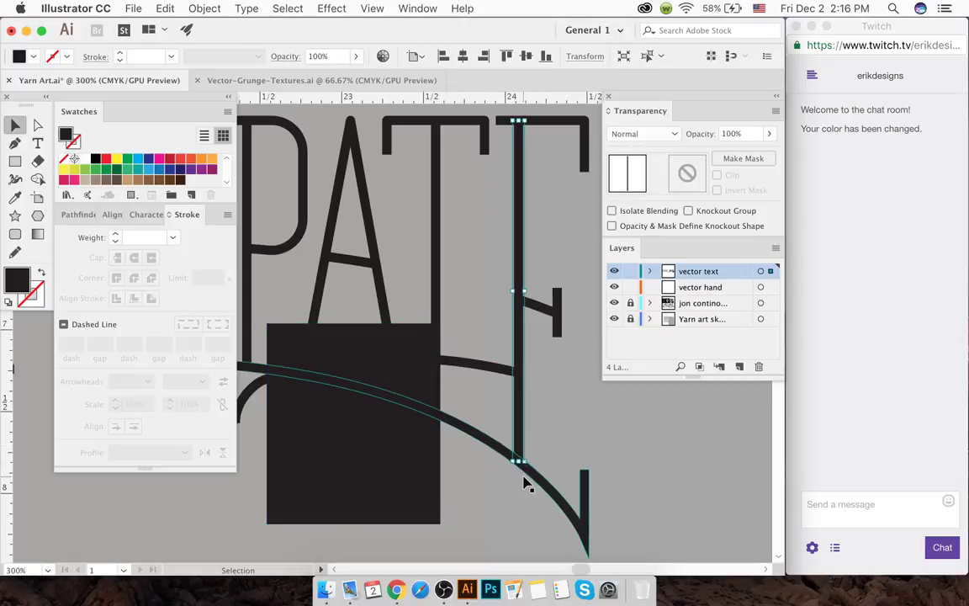
pyautogui.press('super+y')
pyautogui.press('super+y')
pyautogui.click(421, 458)
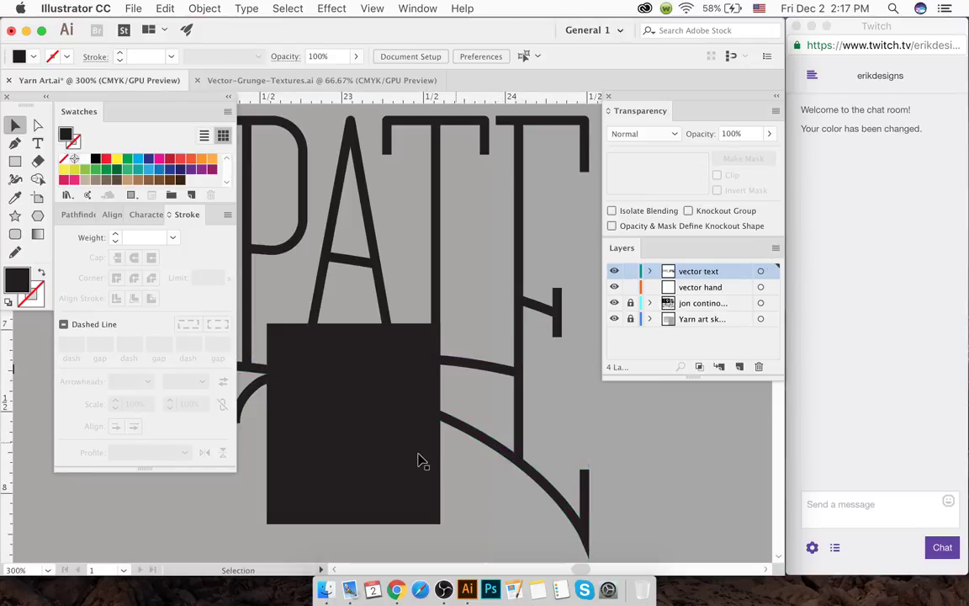
# - Stretch the black rectangle past the E and further down over the arch, and extend its other side slightly towards the P
pyautogui.moveTo(438, 424); pyautogui.dragTo(621, 424)
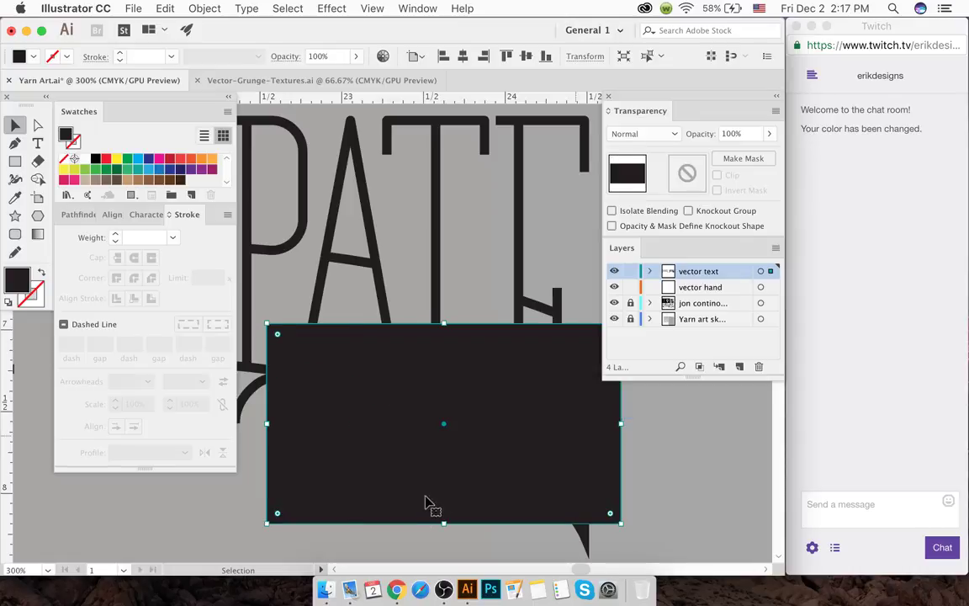
pyautogui.moveTo(443, 524); pyautogui.dragTo(450, 553)
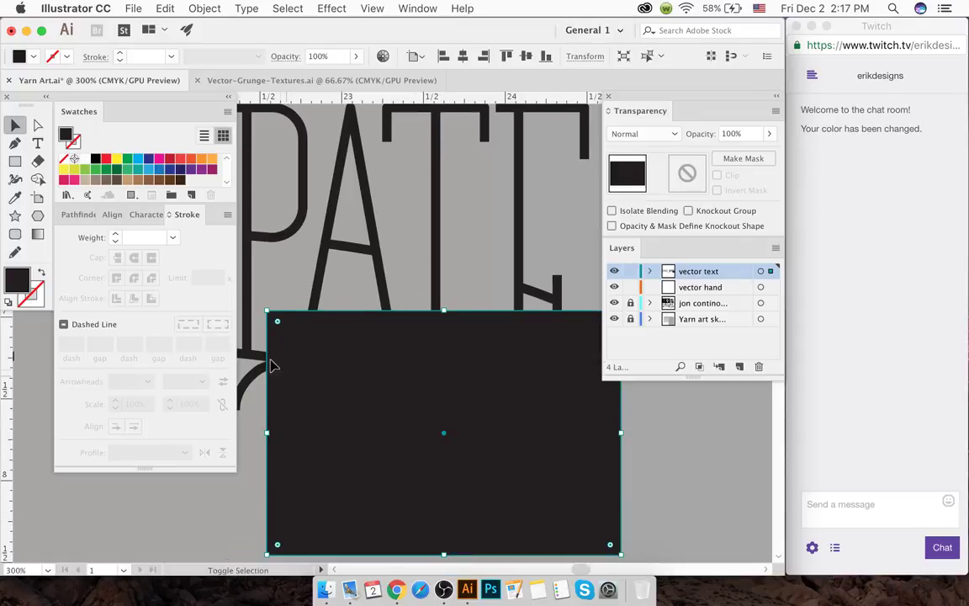
pyautogui.moveTo(270, 433); pyautogui.dragTo(264, 432)
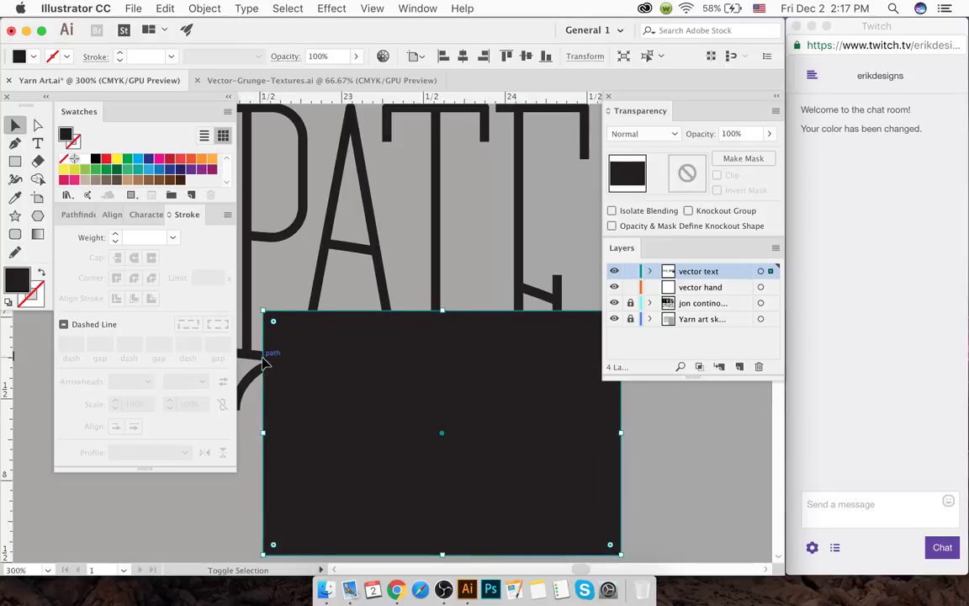
# - Remove the large rectangle with Shape Builder, cutting away the arch portion it covers between the P and the E
pyautogui.click(261, 364)
pyautogui.hotkey('shift', 'm')
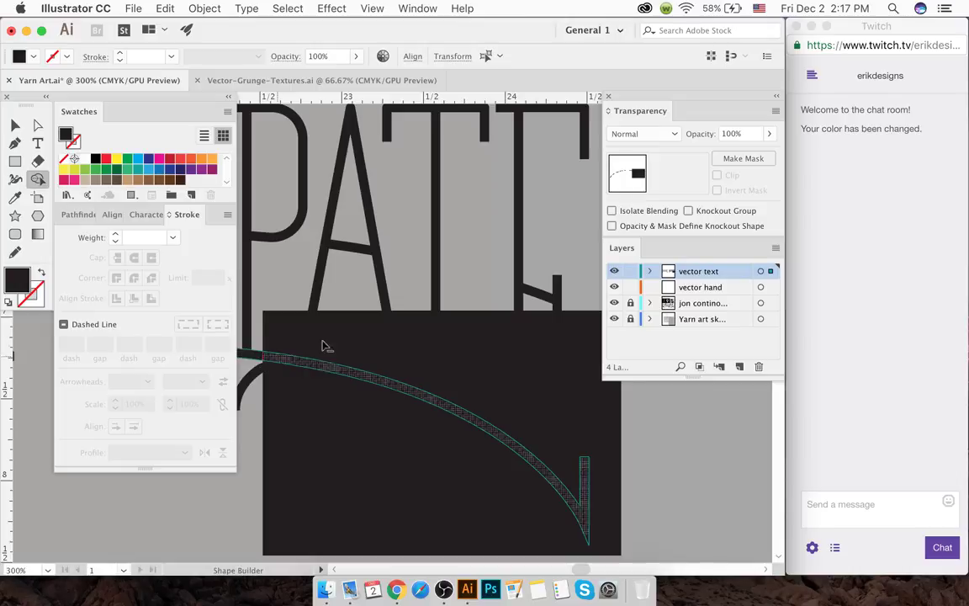
pyautogui.keyDown('alt'); pyautogui.moveTo(322, 346); pyautogui.dragTo(306, 450); pyautogui.keyUp('alt')
pyautogui.click(15, 125)
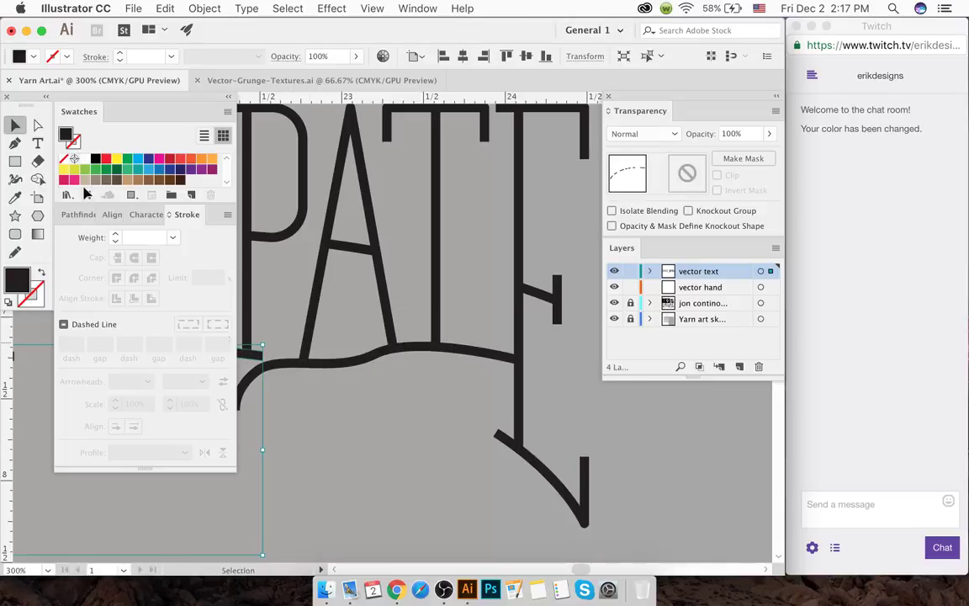
pyautogui.click(290, 408)
# - Draw one rectangle across the arch between the P's stem and the A, and another between the A's legs, widening the second evenly
pyautogui.hscroll(-3, 291, 404)
pyautogui.press('m')
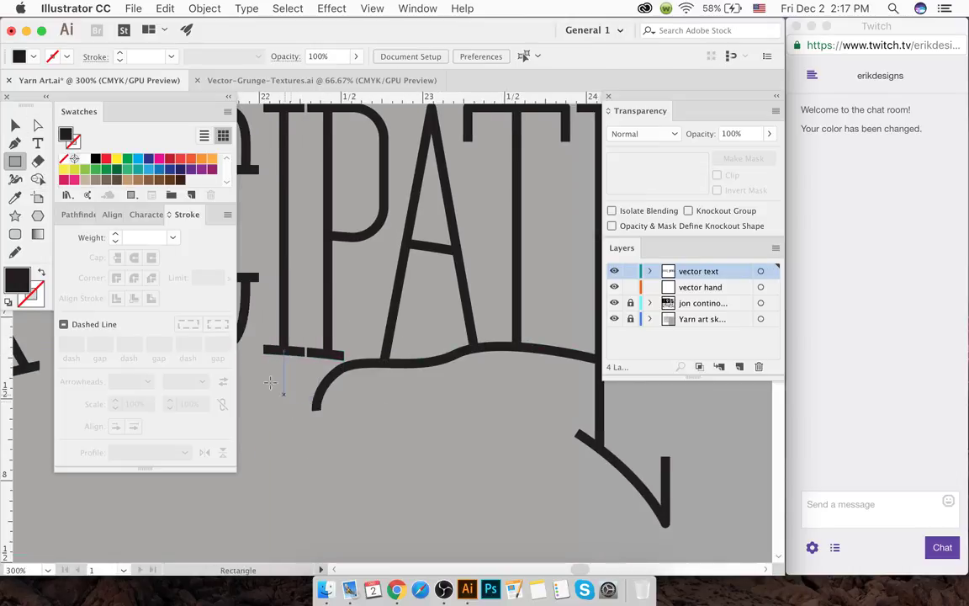
pyautogui.moveTo(300, 318); pyautogui.dragTo(361, 464)
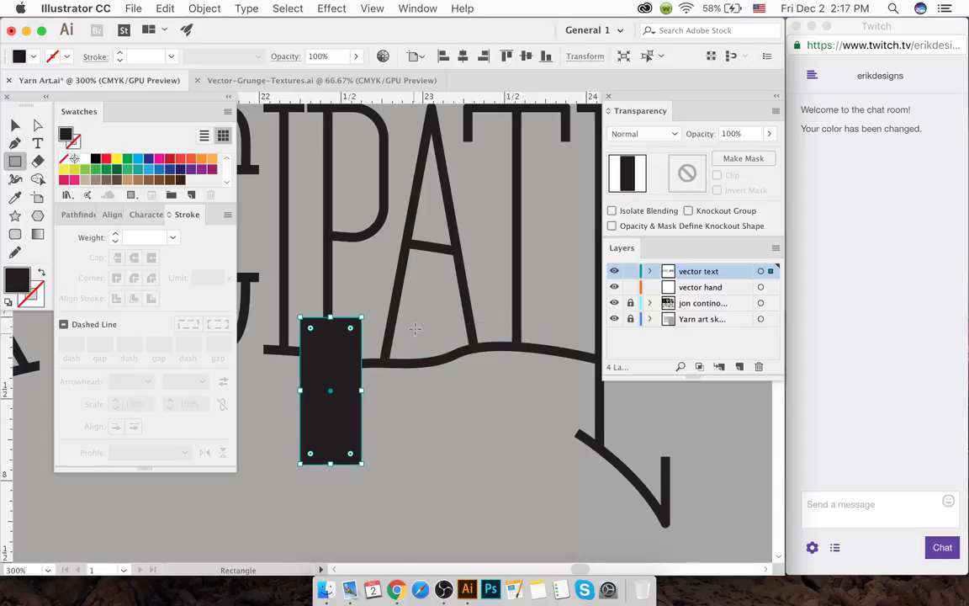
pyautogui.moveTo(412, 320); pyautogui.dragTo(445, 438)
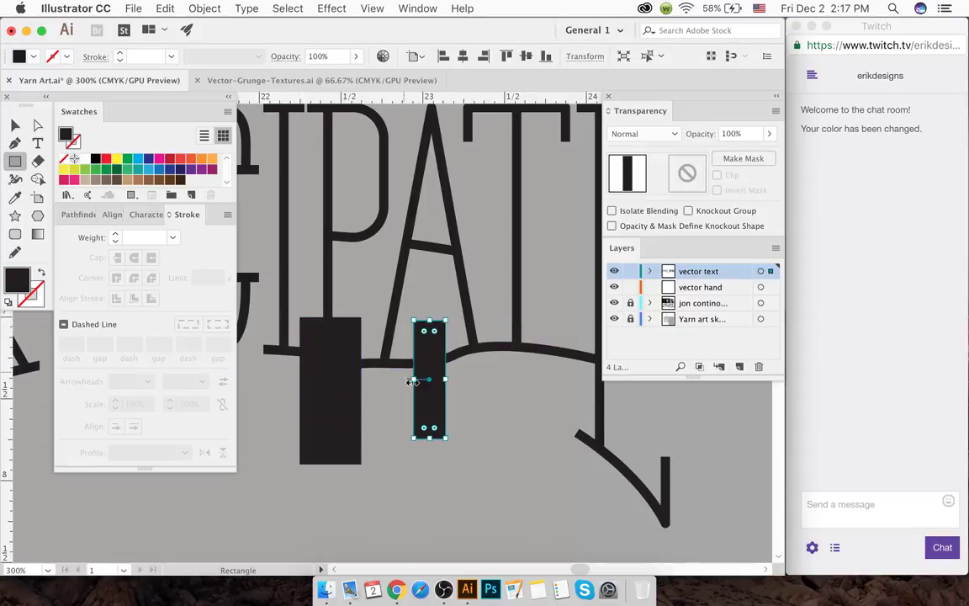
pyautogui.moveTo(411, 381); pyautogui.dragTo(407, 383)
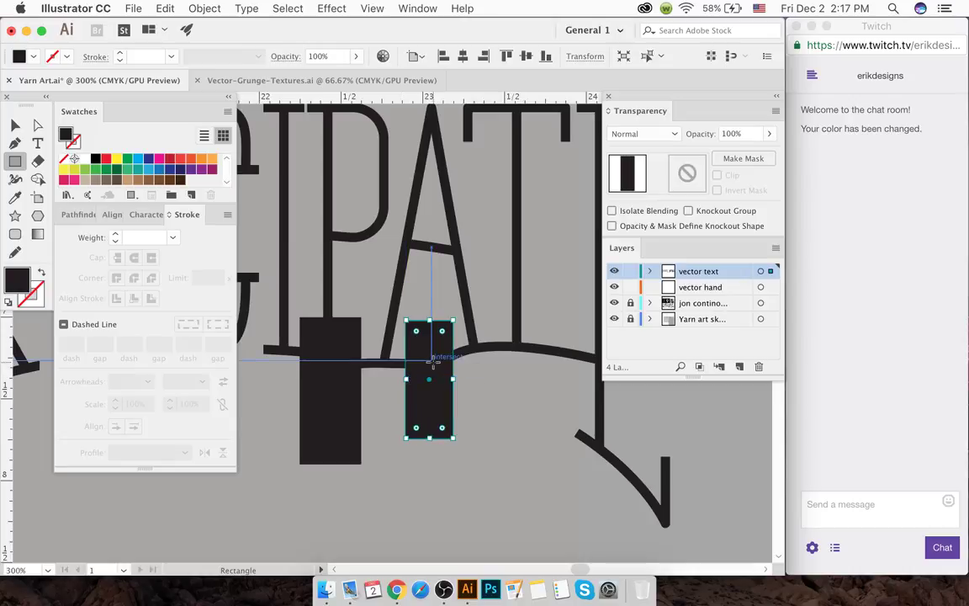
# - Remove both rectangles with Shape Builder, cutting them from the arch to leave a serif foot under the A's left leg
pyautogui.click(15, 125)
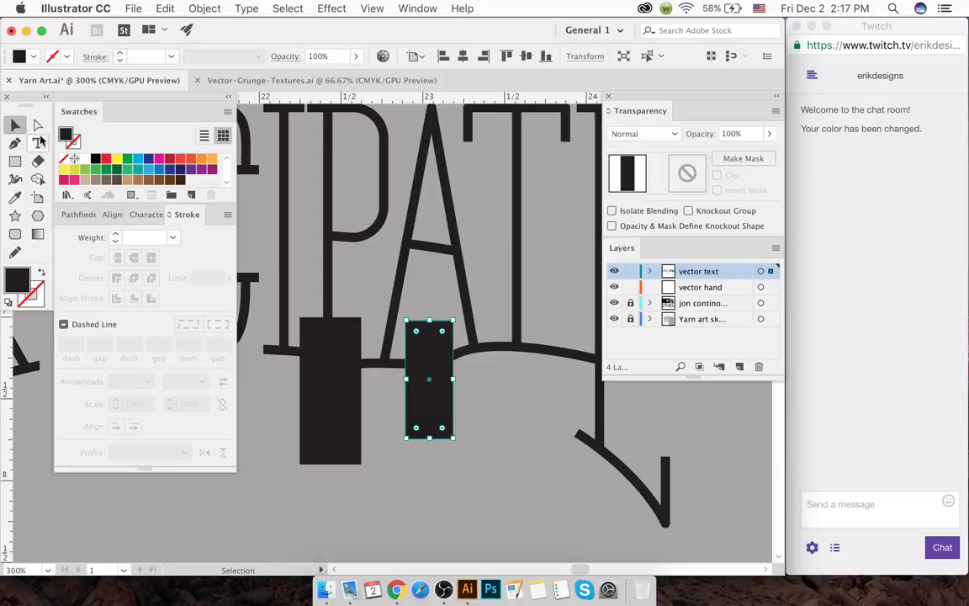
pyautogui.keyDown('shift'); pyautogui.click(348, 397); pyautogui.keyUp('shift')
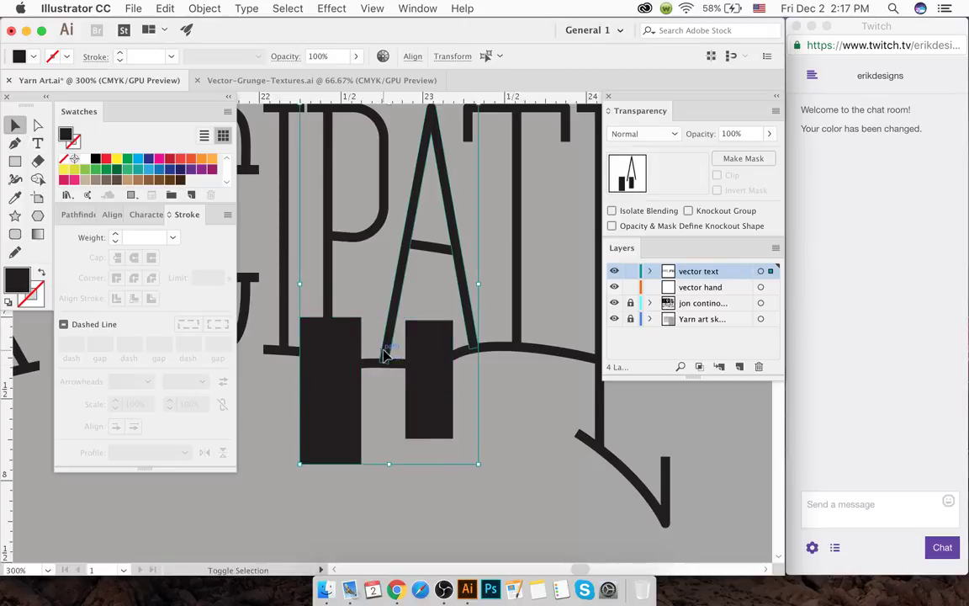
pyautogui.keyDown('shift'); pyautogui.click(370, 367); pyautogui.keyUp('shift')
pyautogui.hotkey('shift', 'm')
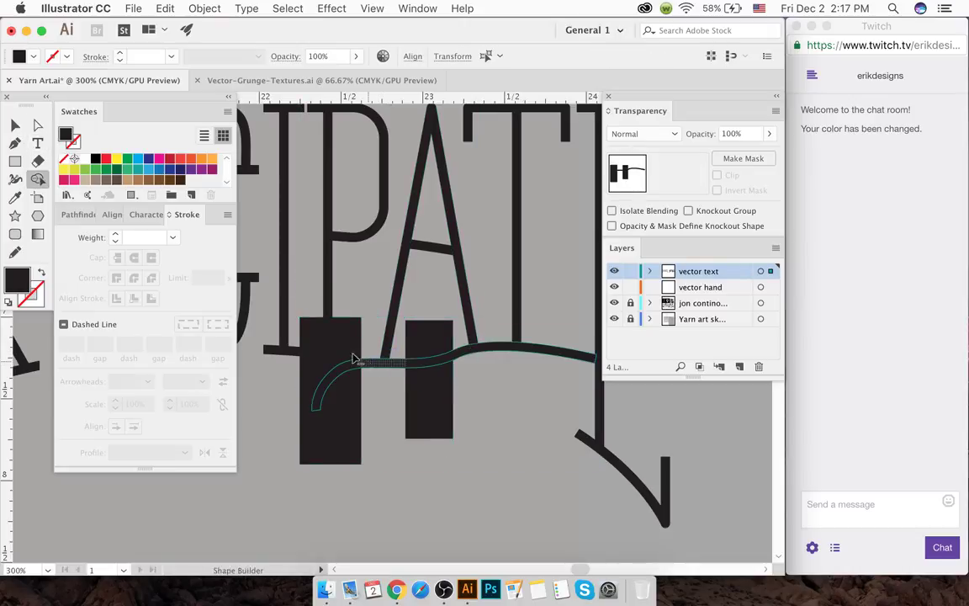
pyautogui.keyDown('alt'); pyautogui.click(353, 360); pyautogui.keyUp('alt')
pyautogui.keyDown('alt'); pyautogui.click(425, 374); pyautogui.keyUp('alt')
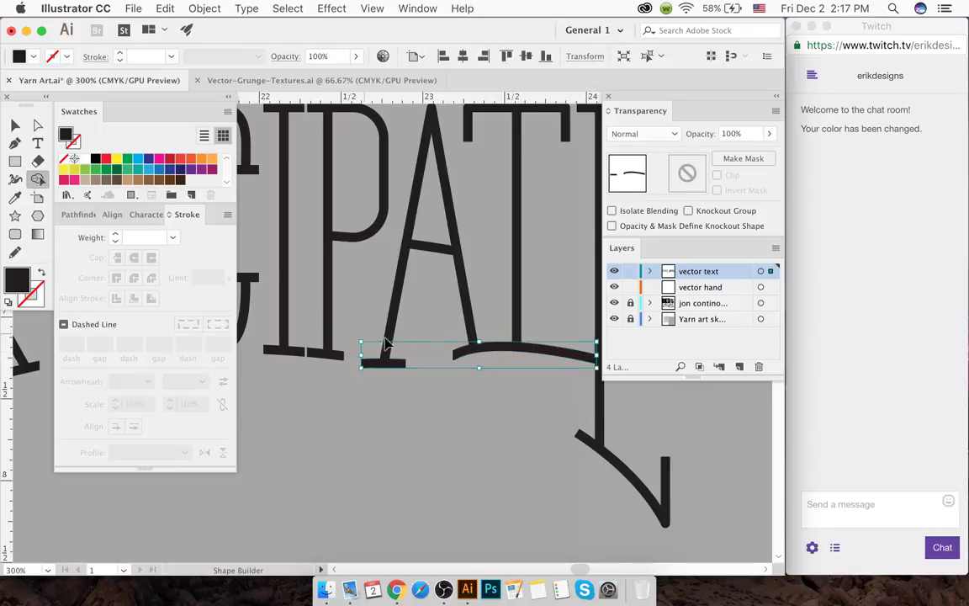
pyautogui.hscroll(3, 385, 343)
pyautogui.press('a')
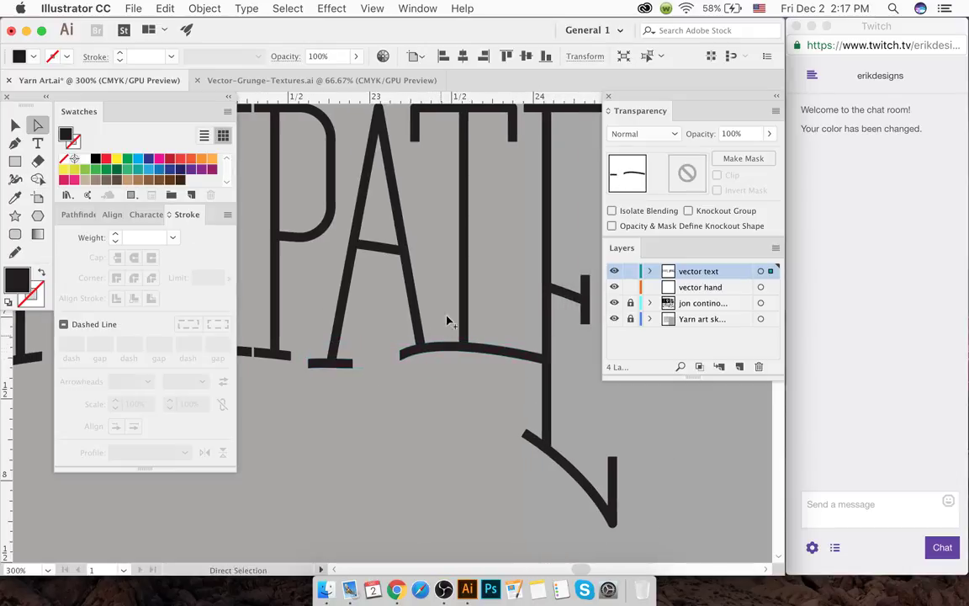
pyautogui.click(465, 305)
pyautogui.click(15, 124)
pyautogui.click(463, 515)
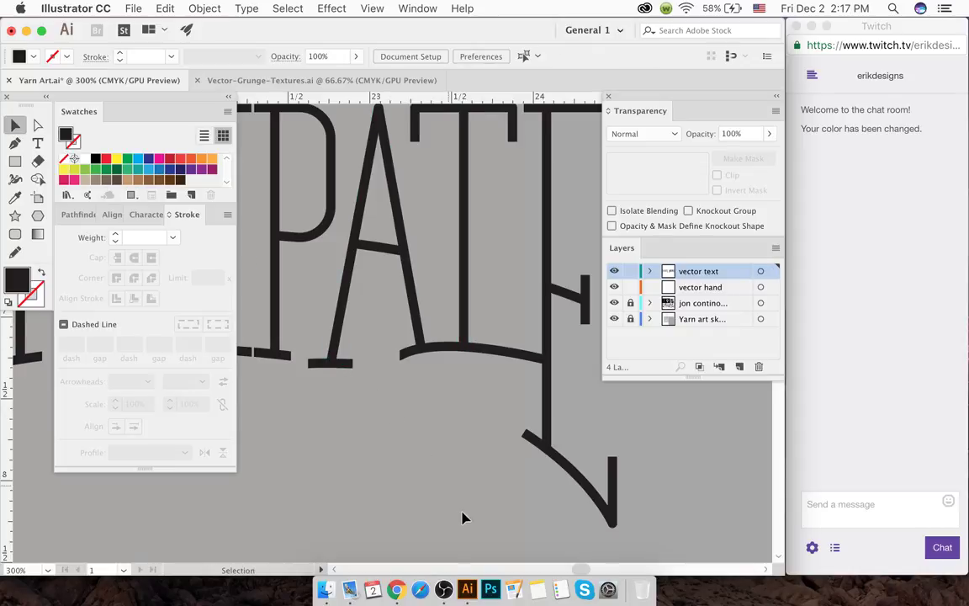
# - Check the viewer list in the Twitch chat, close it and return to the Illustrator artwork
pyautogui.click(834, 547)
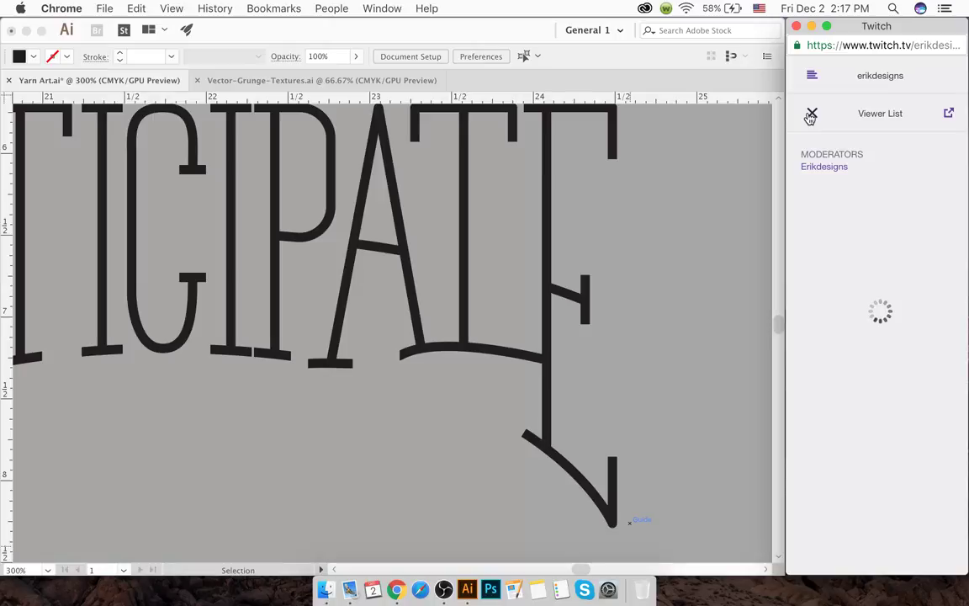
pyautogui.click(810, 116)
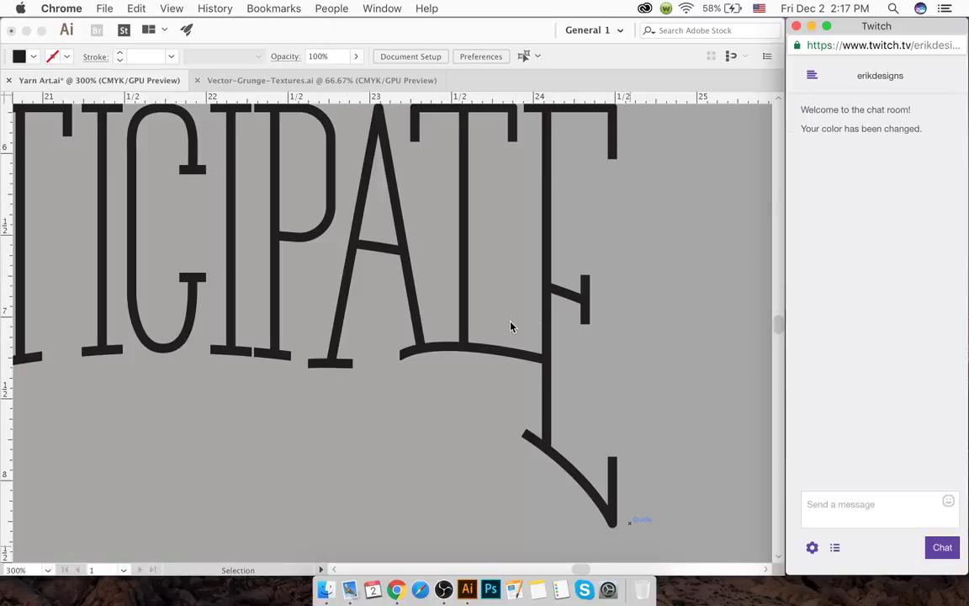
pyautogui.click(432, 422)
# - Draw a narrow rectangle across the arch between the A and the second T, and a wider one between that T and the E's stem
pyautogui.press('m')
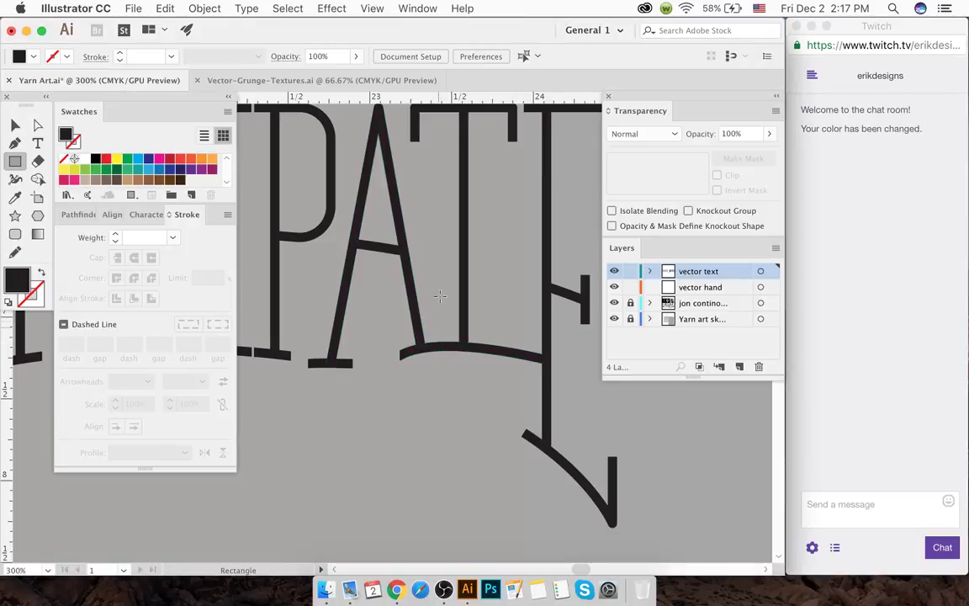
pyautogui.moveTo(418, 111); pyautogui.dragTo(447, 369)
pyautogui.hotkey('ctrl', 'z')
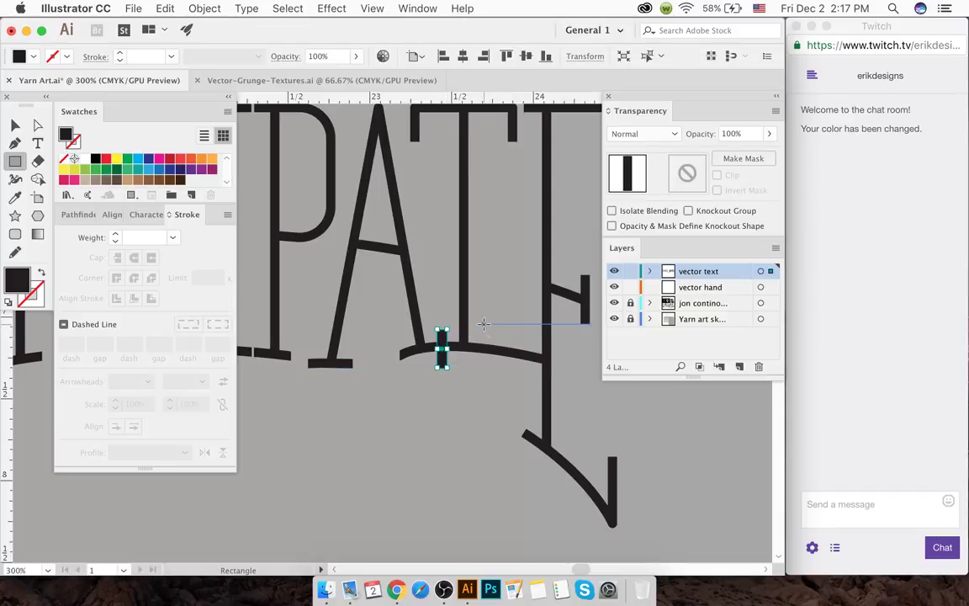
pyautogui.moveTo(484, 324); pyautogui.dragTo(571, 393)
# - Remove these two rectangles with Shape Builder, cutting the arch into separate feet under the A's right leg and the second T
pyautogui.press('v')
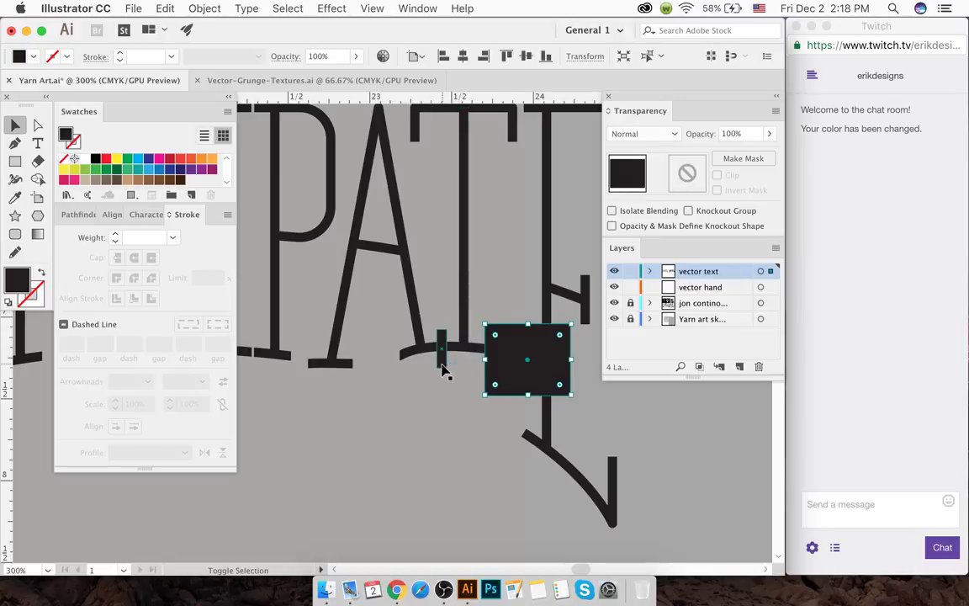
pyautogui.keyDown('shift'); pyautogui.click(442, 358); pyautogui.keyUp('shift')
pyautogui.hotkey('shift', 'm')
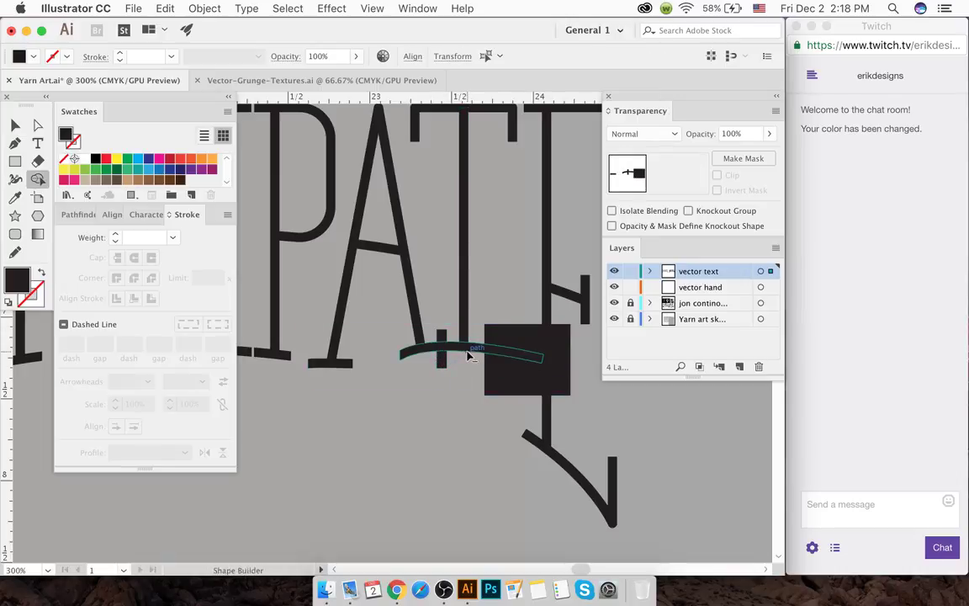
pyautogui.moveTo(509, 326); pyautogui.dragTo(461, 353)
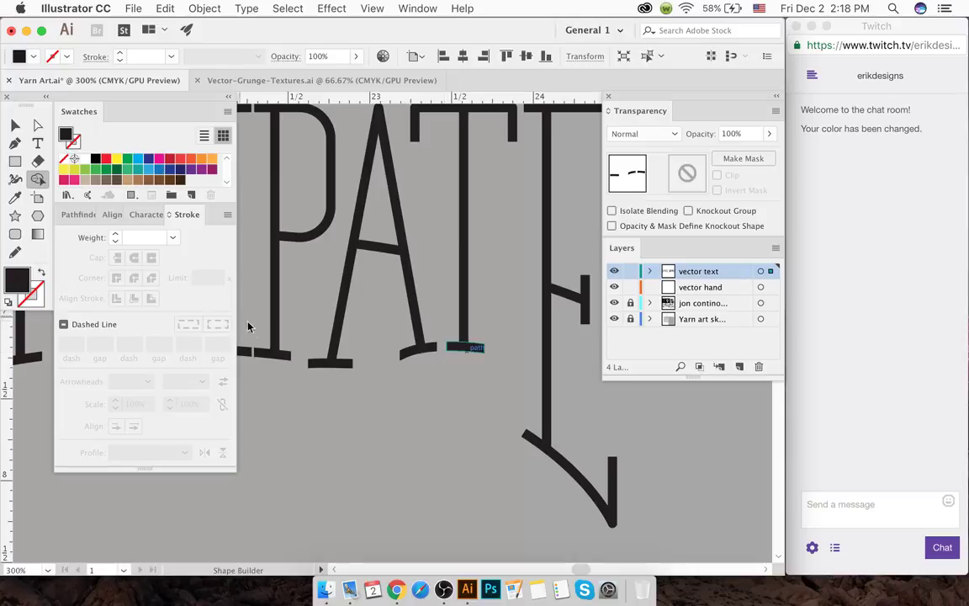
pyautogui.click(15, 124)
pyautogui.click(434, 433)
pyautogui.scroll(-1, 460, 404)
pyautogui.scroll(-3, 460, 404)
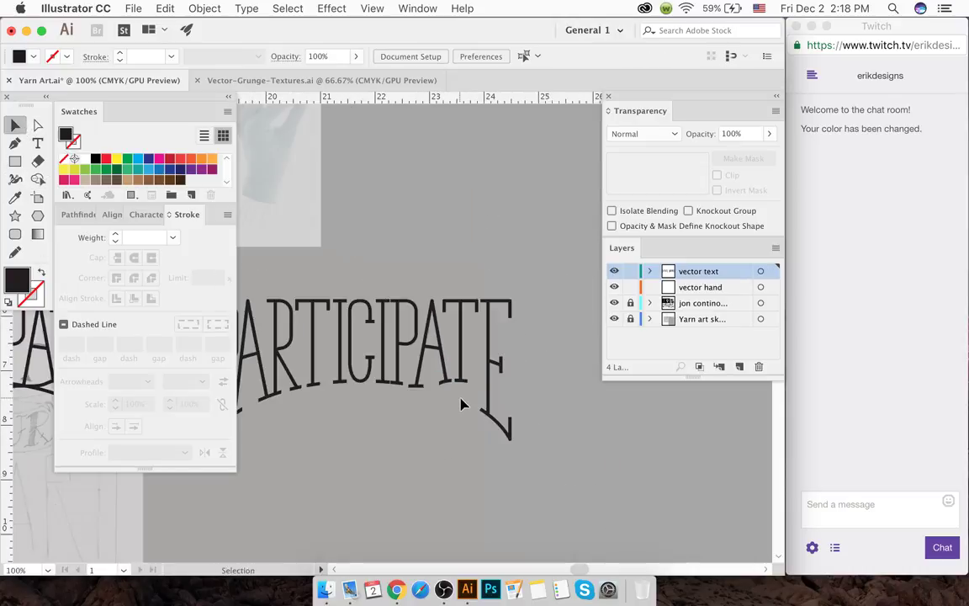
pyautogui.scroll(-2, 459, 402)
pyautogui.hscroll(-3, 457, 416)
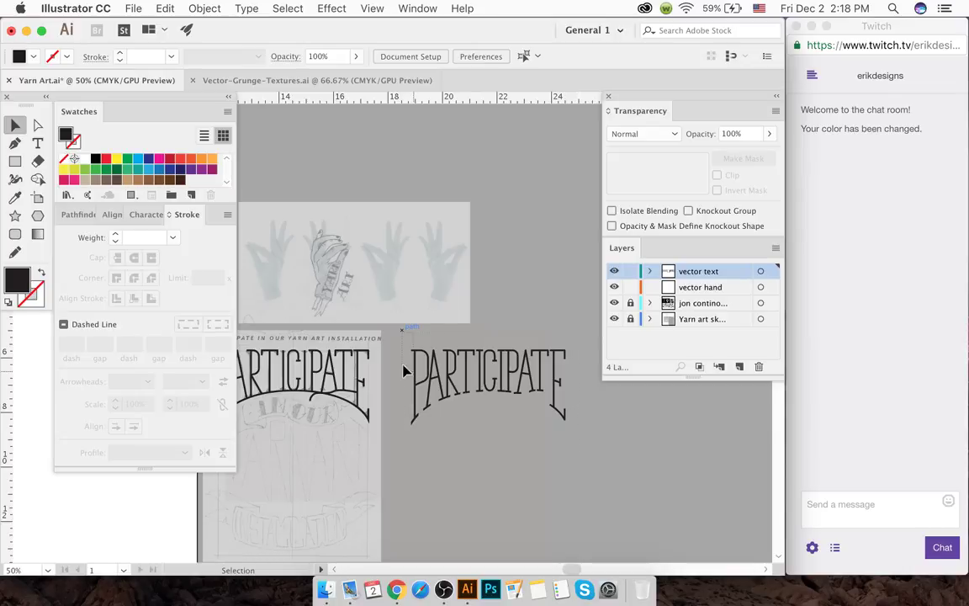
# - Select all the expanded PARTICIPATE lettering with its serif feet and merge the overlapping shapes with Pathfinder Unite
pyautogui.scroll(3, 443, 372)
pyautogui.press('a')
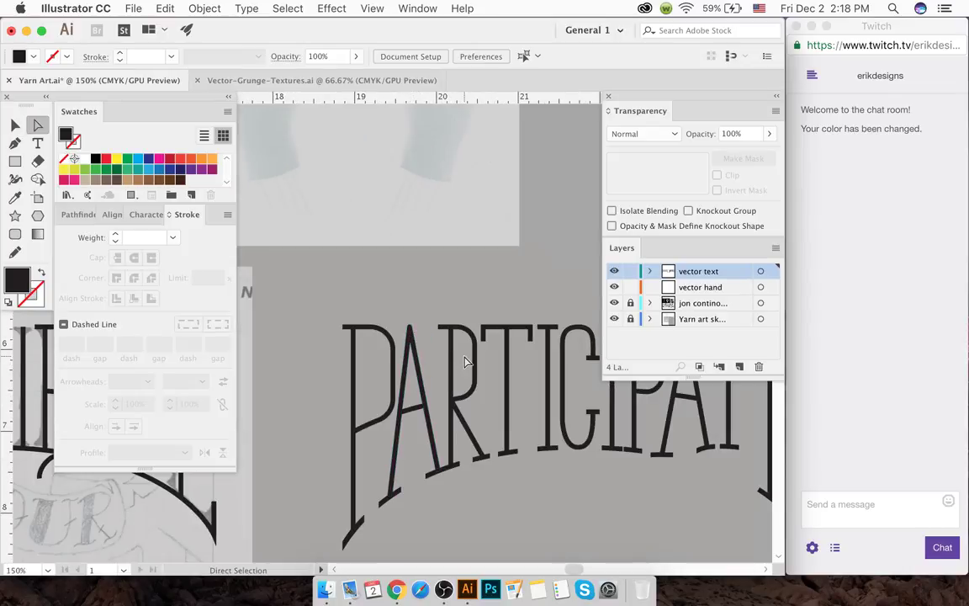
pyautogui.press('super')
pyautogui.hscroll(2, 463, 363)
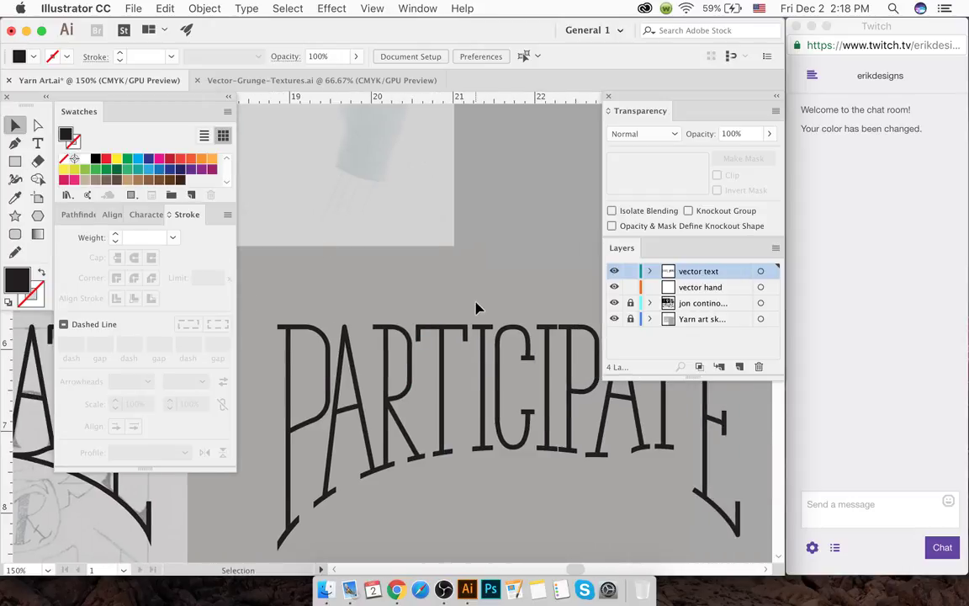
pyautogui.scroll(-2, 475, 308)
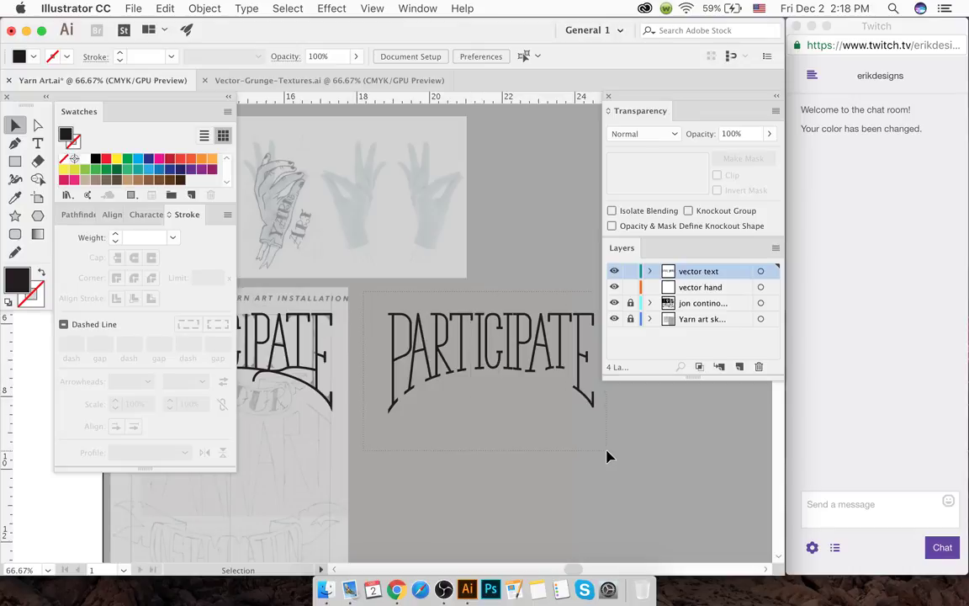
pyautogui.moveTo(609, 456); pyautogui.dragTo(608, 456)
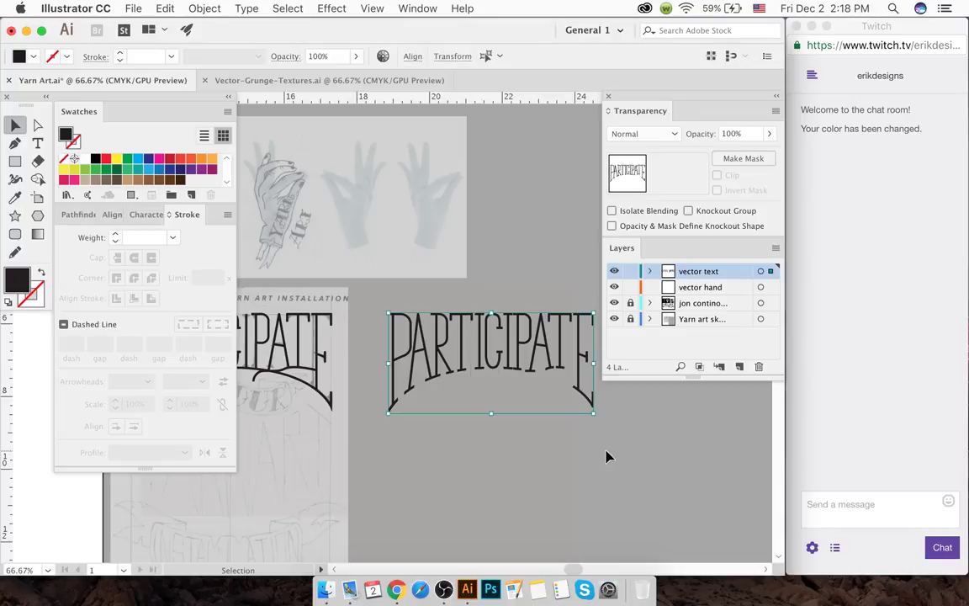
pyautogui.click(78, 214)
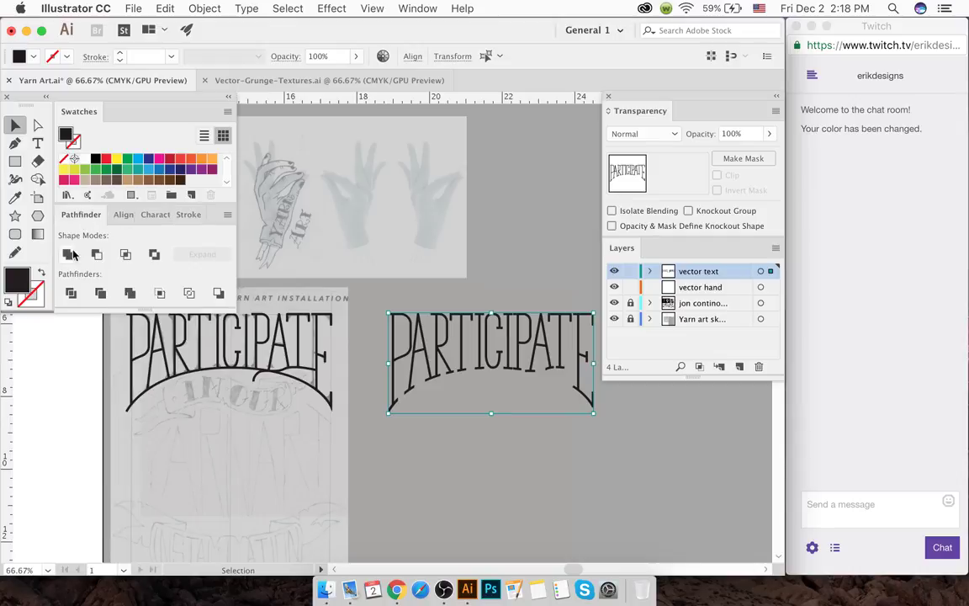
pyautogui.click(67, 255)
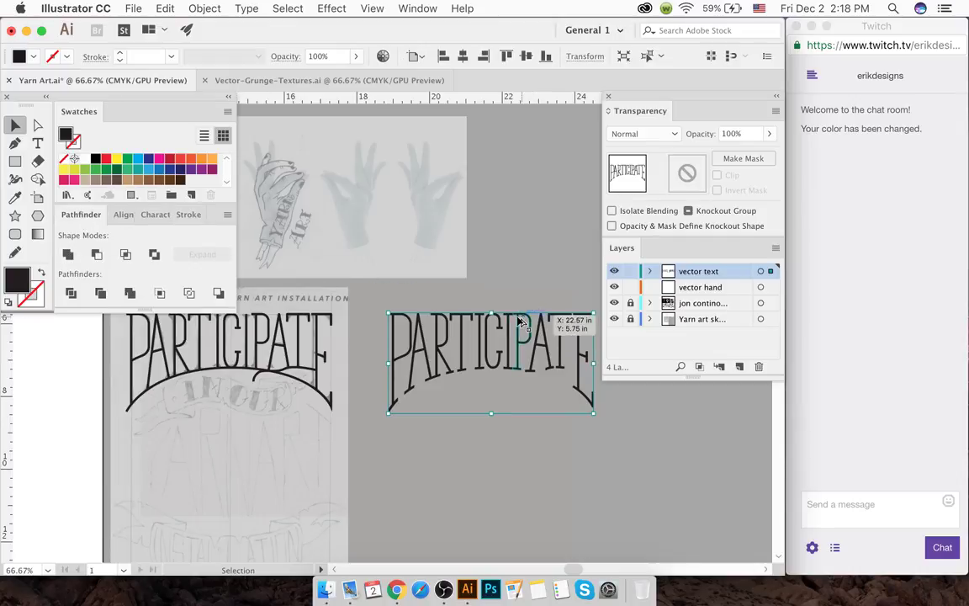
# - Extend the end of the second I's top serif to meet the top serif of the neighbouring P
pyautogui.scroll(3, 516, 321)
pyautogui.scroll(3, 517, 321)
pyautogui.press('a')
pyautogui.scroll(3, 471, 281)
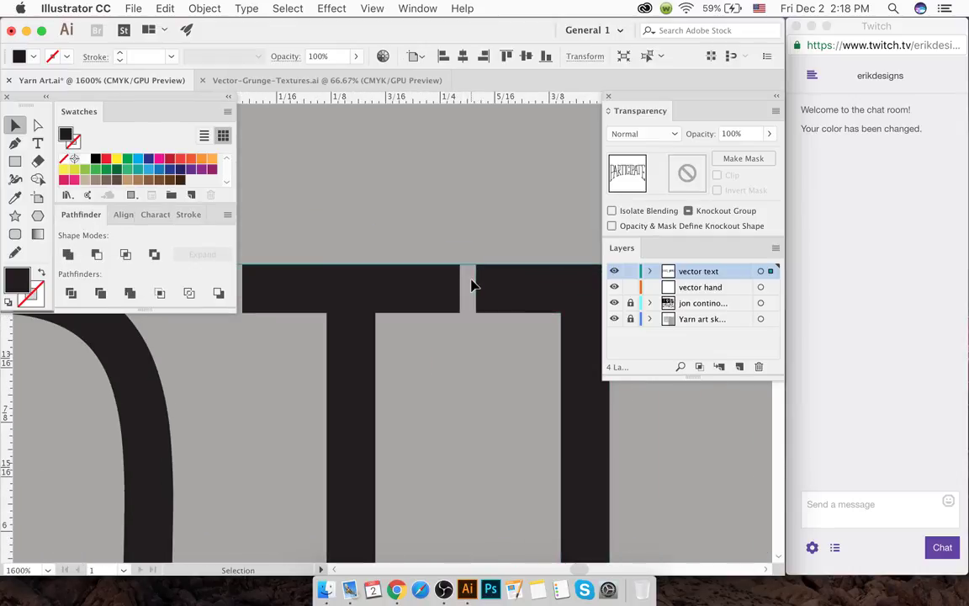
pyautogui.moveTo(456, 269); pyautogui.dragTo(460, 321)
pyautogui.scroll(-2, 484, 333)
pyautogui.scroll(-5, 491, 338)
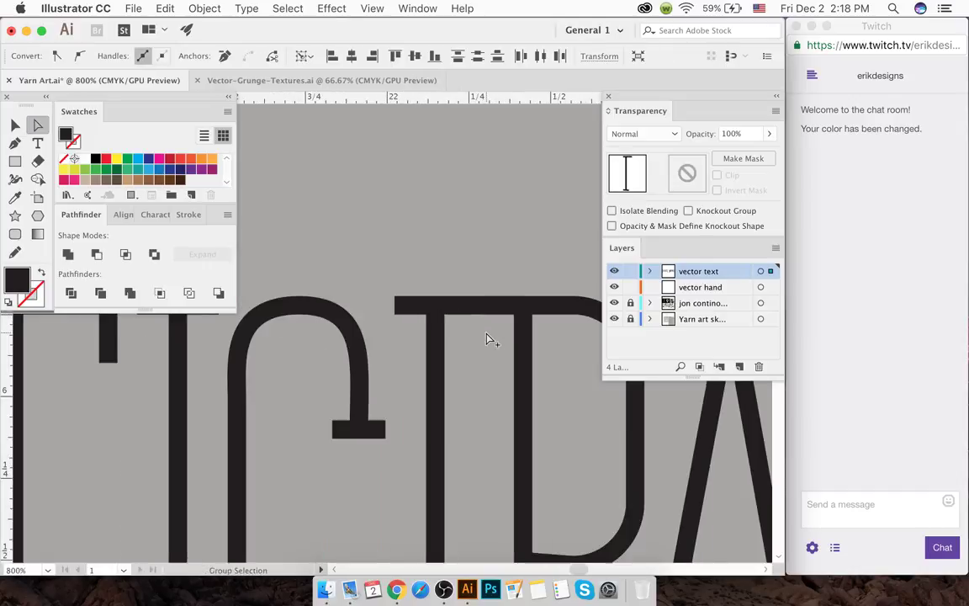
# - Snap both end corners of the second I's foot to the P's foot, closing the gap between them
pyautogui.scroll(-2, 488, 480)
pyautogui.scroll(5, 491, 497)
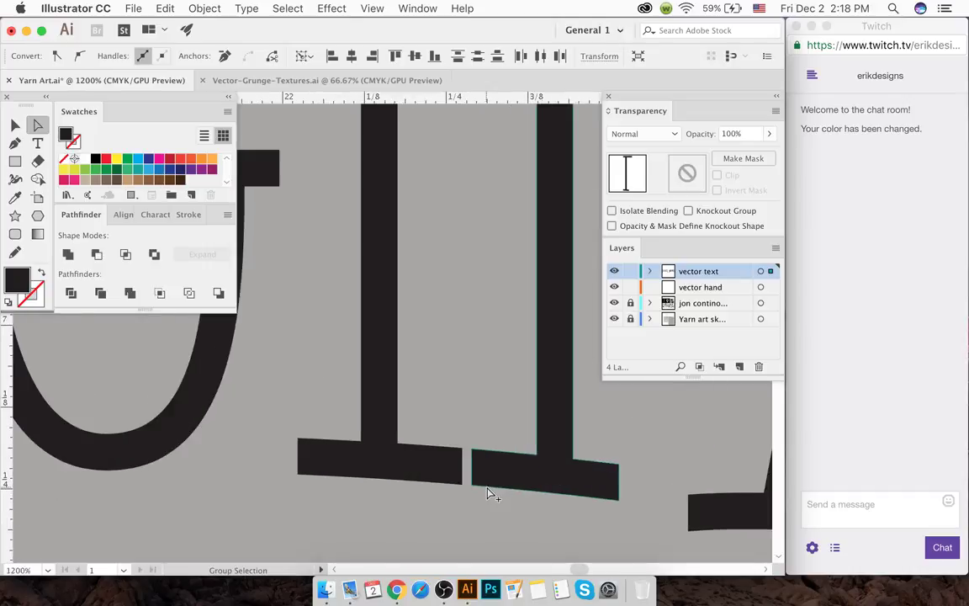
pyautogui.moveTo(429, 477); pyautogui.dragTo(447, 478)
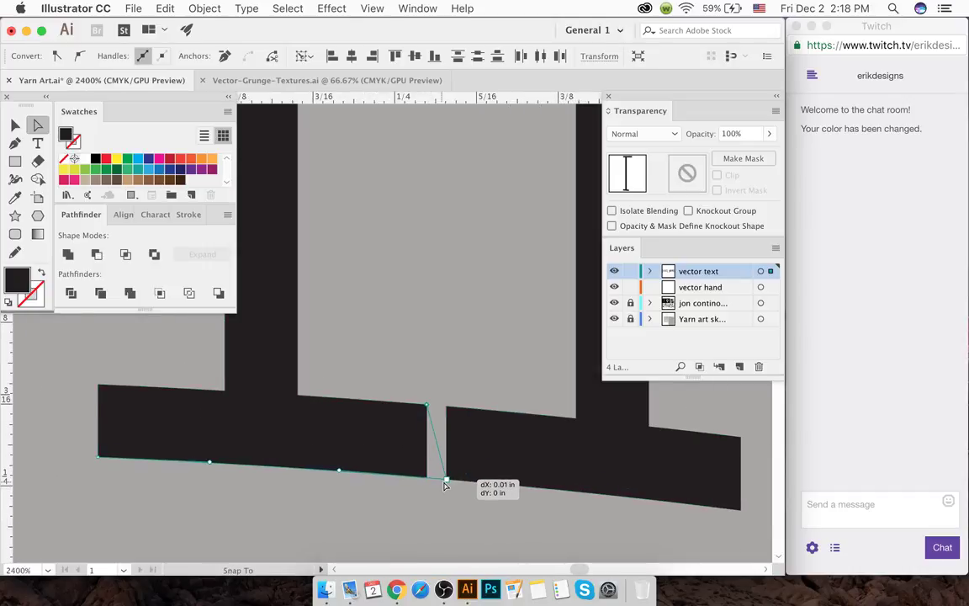
pyautogui.moveTo(427, 403); pyautogui.dragTo(447, 407)
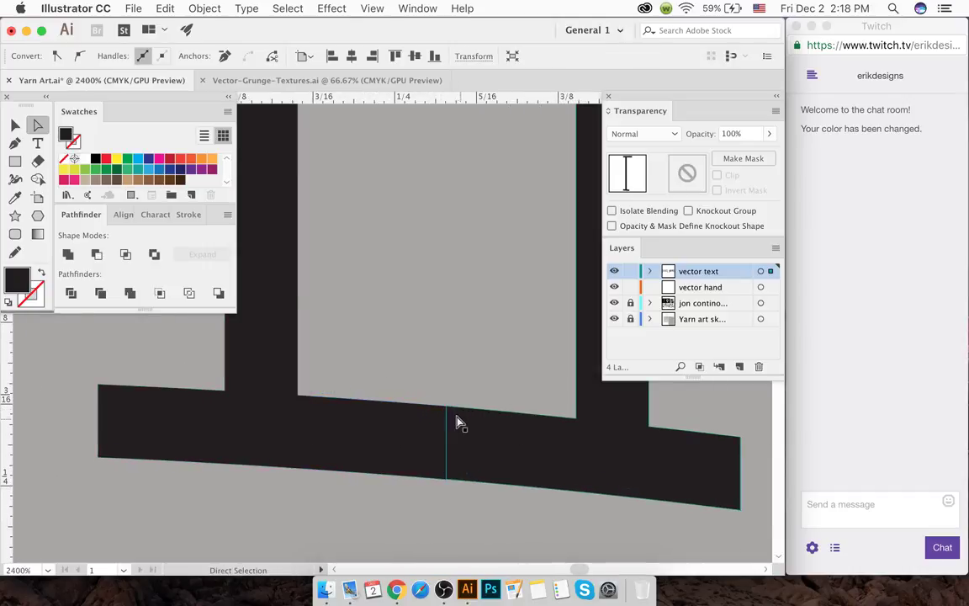
# - Unite the touching second I and P into a single shape and deselect the lettering
pyautogui.click(15, 125)
pyautogui.click(512, 484)
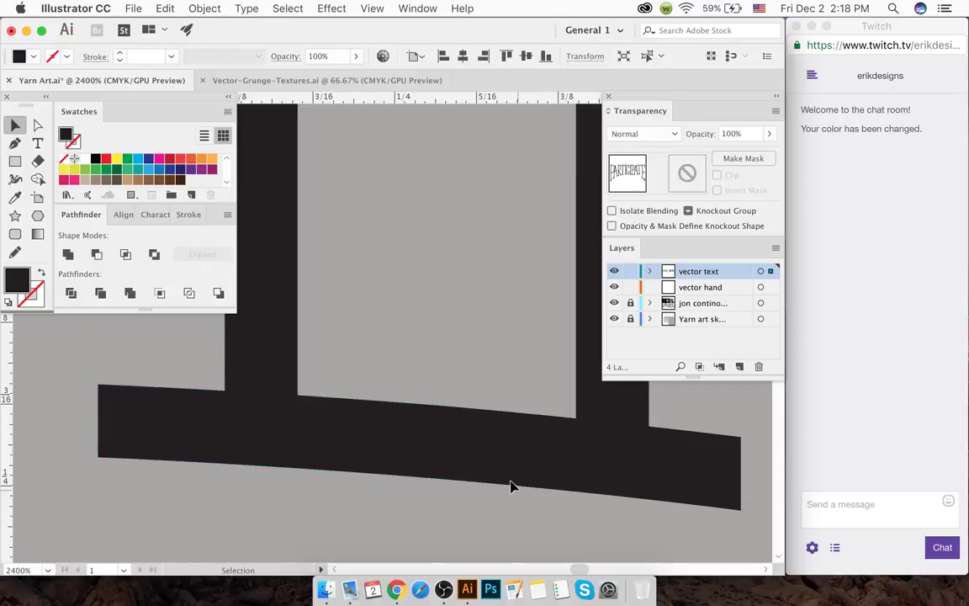
pyautogui.click(447, 330)
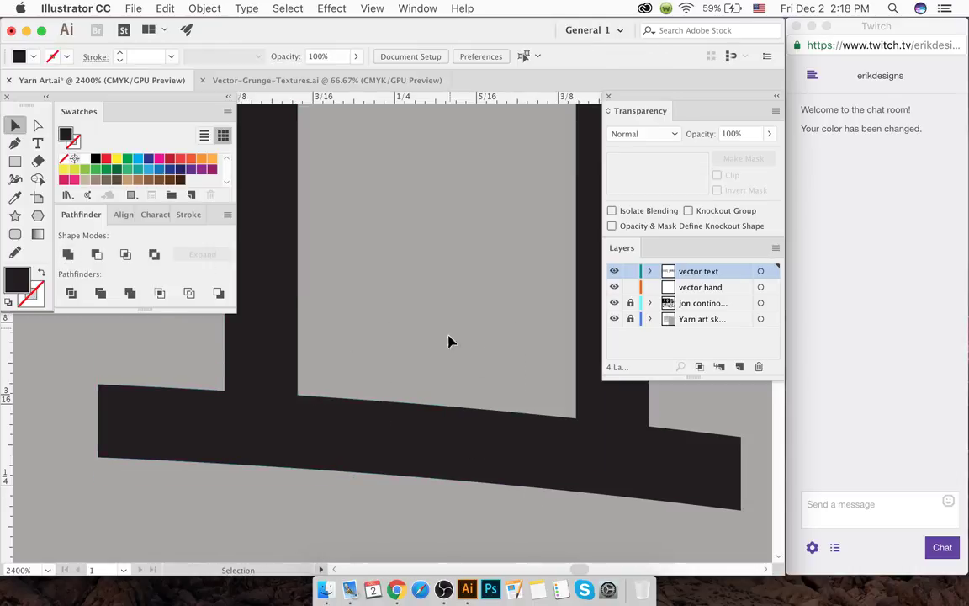
pyautogui.press('a')
pyautogui.click(446, 435)
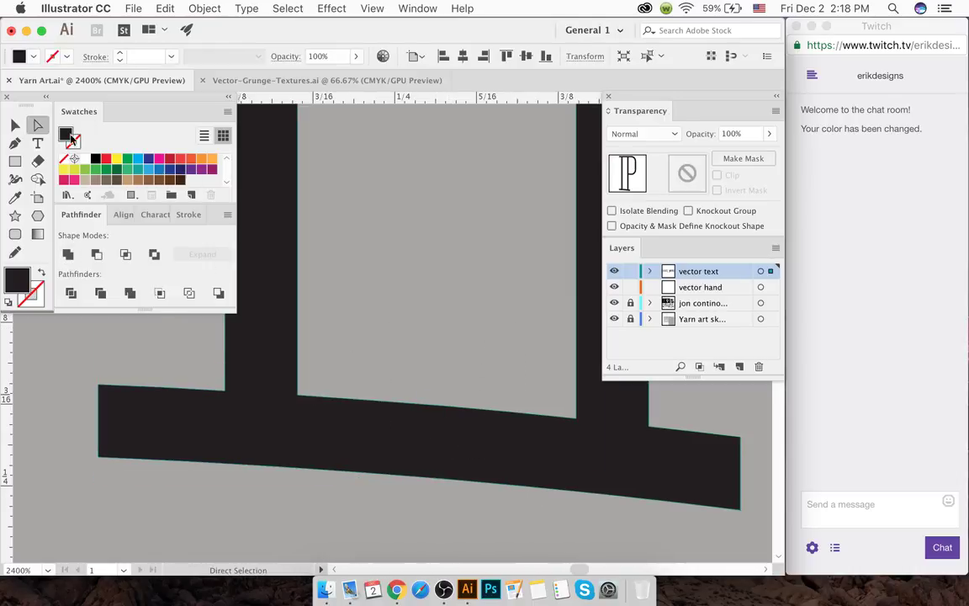
pyautogui.click(15, 124)
pyautogui.click(541, 217)
pyautogui.scroll(-7, 450, 250)
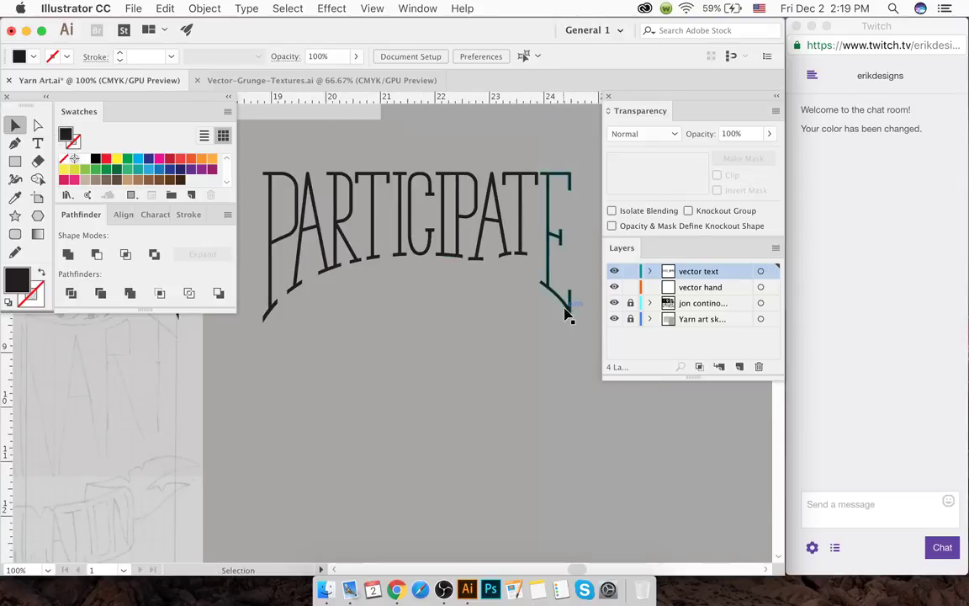
pyautogui.click(567, 314)
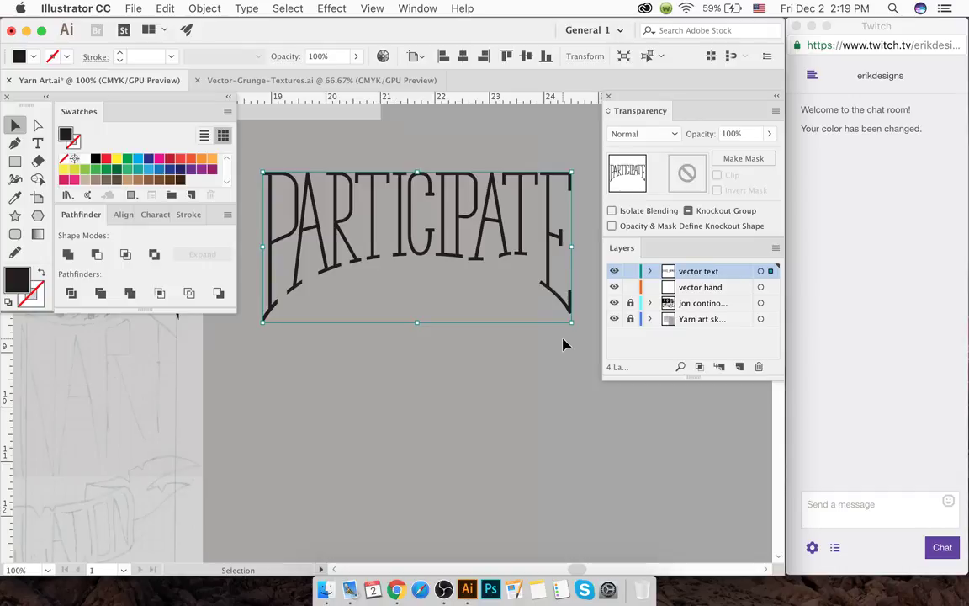
pyautogui.click(564, 344)
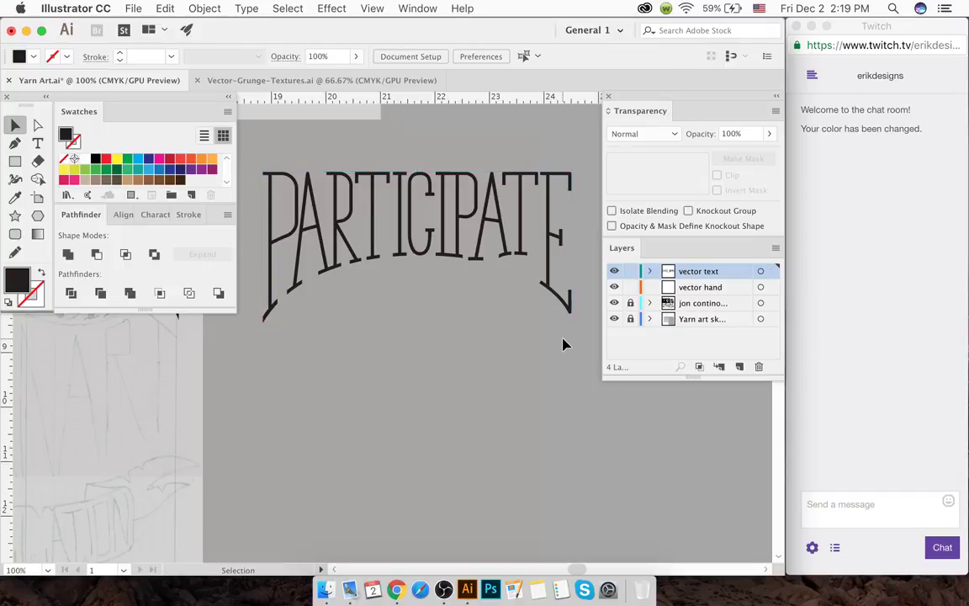
# - Draw a tall black rectangle over the second T and widen it slightly to overlap the inner tip of the E's foot
pyautogui.press('m')
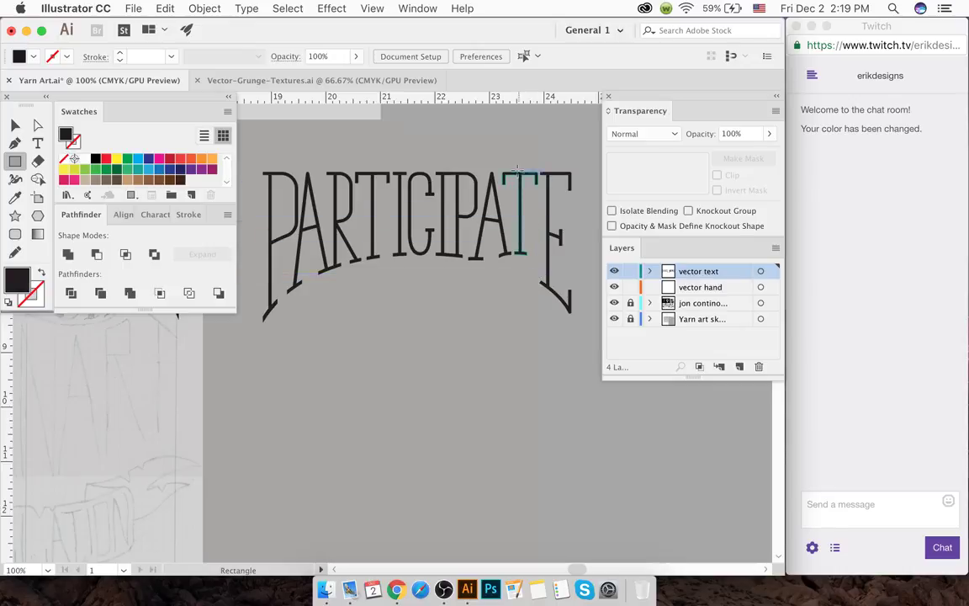
pyautogui.moveTo(512, 160); pyautogui.dragTo(539, 332)
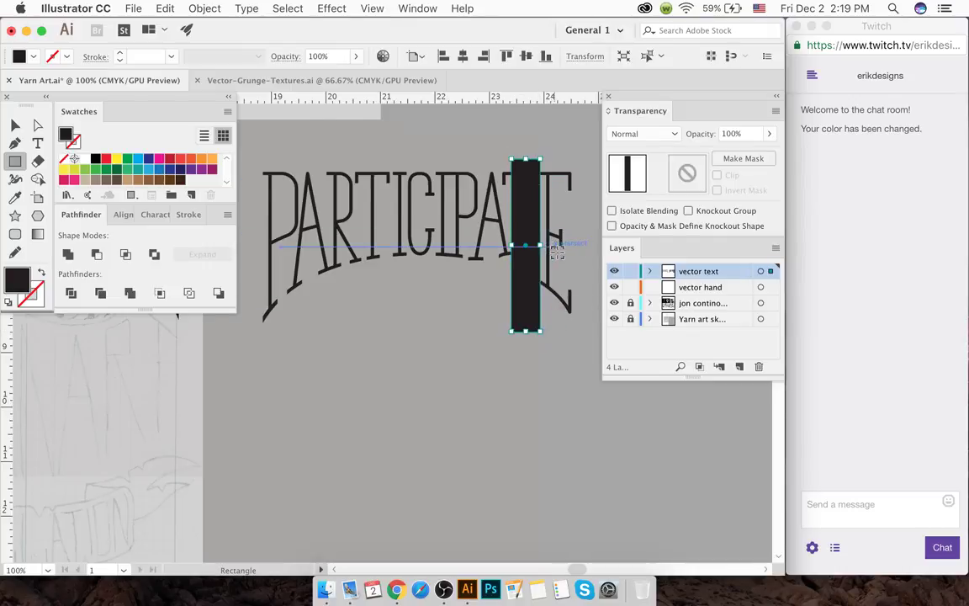
pyautogui.scroll(5, 555, 253)
pyautogui.moveTo(454, 212); pyautogui.dragTo(462, 216)
pyautogui.click(14, 124)
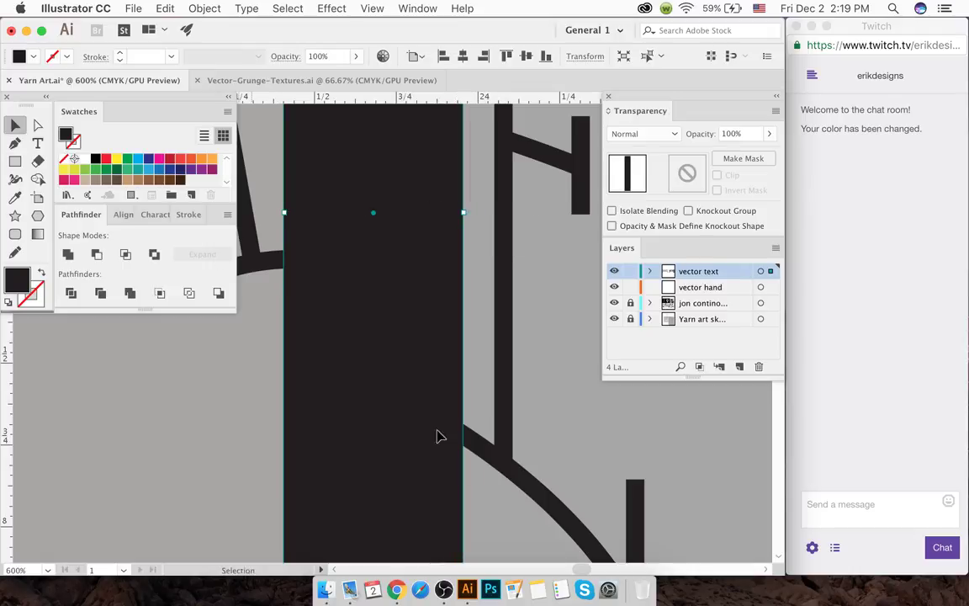
# - Trim the inner tip of the E's foot to a vertical edge with Shape Builder, removing the cutting rectangle
pyautogui.keyDown('shift'); pyautogui.click(503, 463); pyautogui.keyUp('shift')
pyautogui.hotkey('shift', 'm')
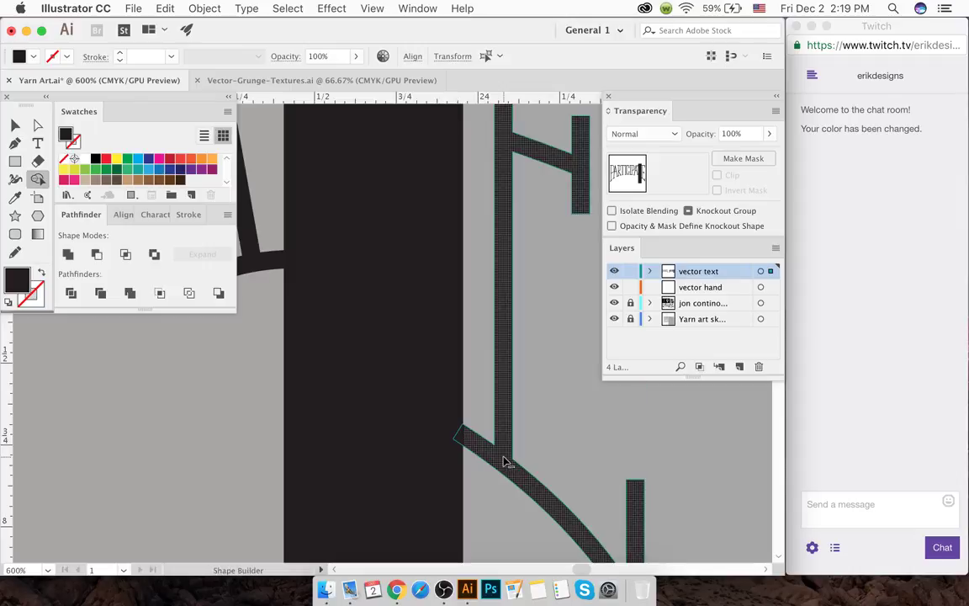
pyautogui.keyDown('alt'); pyautogui.click(458, 440); pyautogui.keyUp('alt')
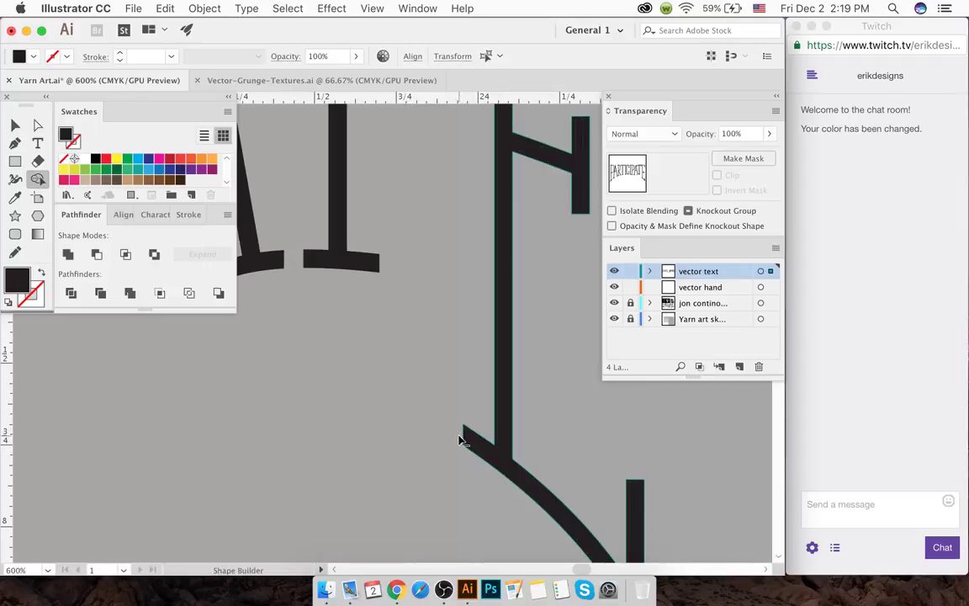
pyautogui.scroll(-6, 388, 379)
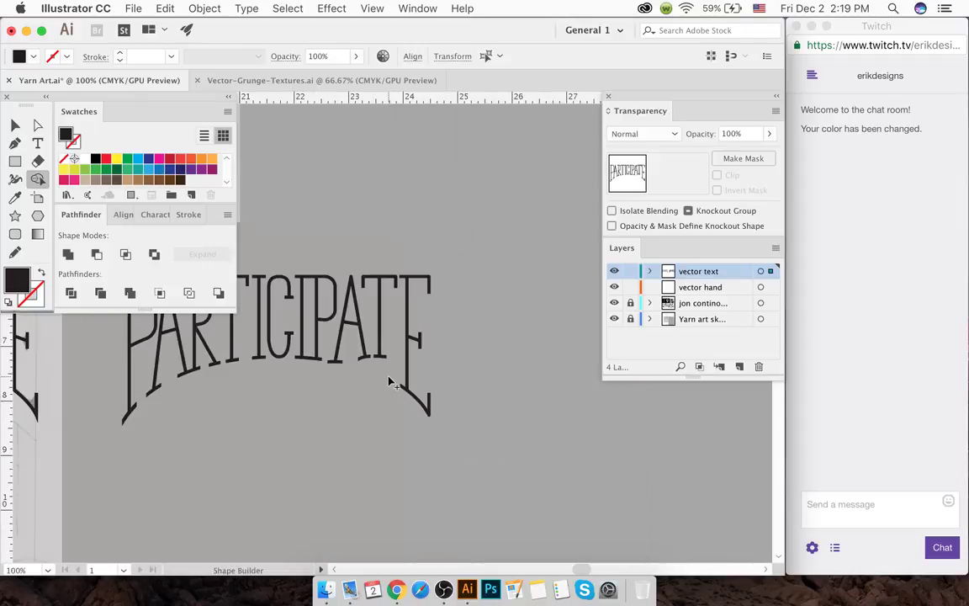
pyautogui.hscroll(-3, 389, 381)
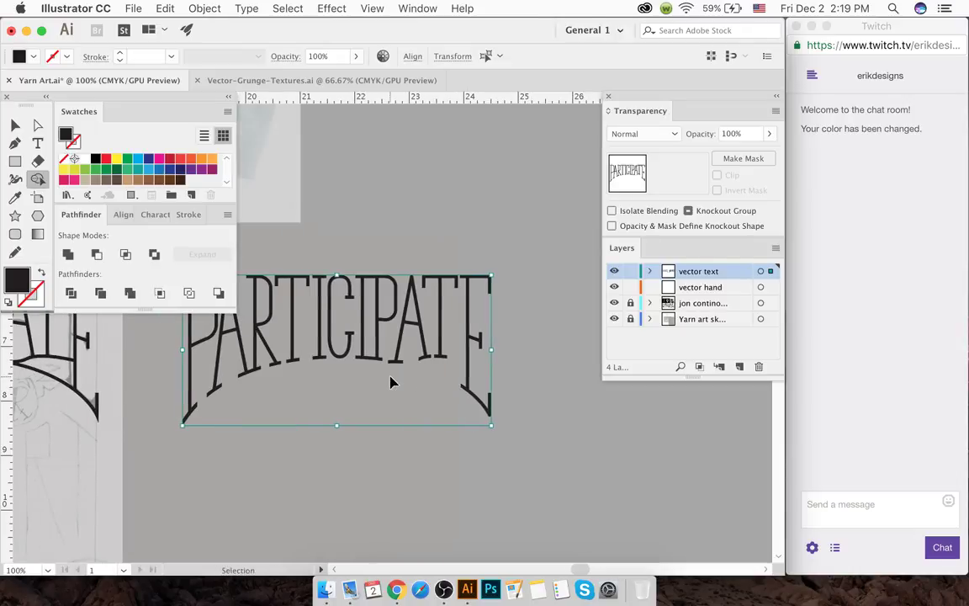
pyautogui.press('super')
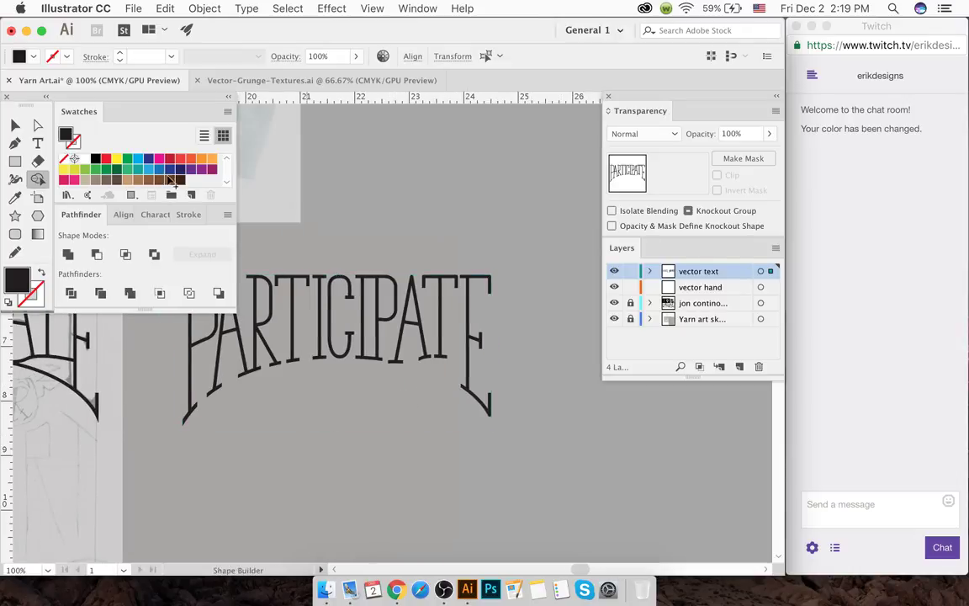
# - Delete the original stroked PARTICIPATE lettering and its arch from the poster sketch
pyautogui.click(15, 125)
pyautogui.click(383, 199)
pyautogui.click(395, 317)
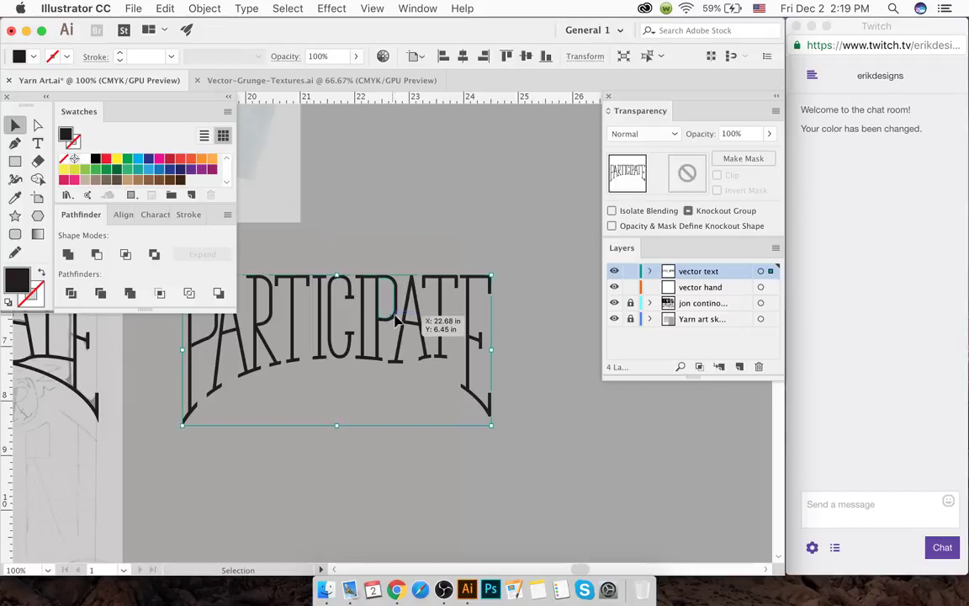
pyautogui.hscroll(-2, 396, 321)
pyautogui.hscroll(-10, 395, 320)
pyautogui.hscroll(-3, 405, 408)
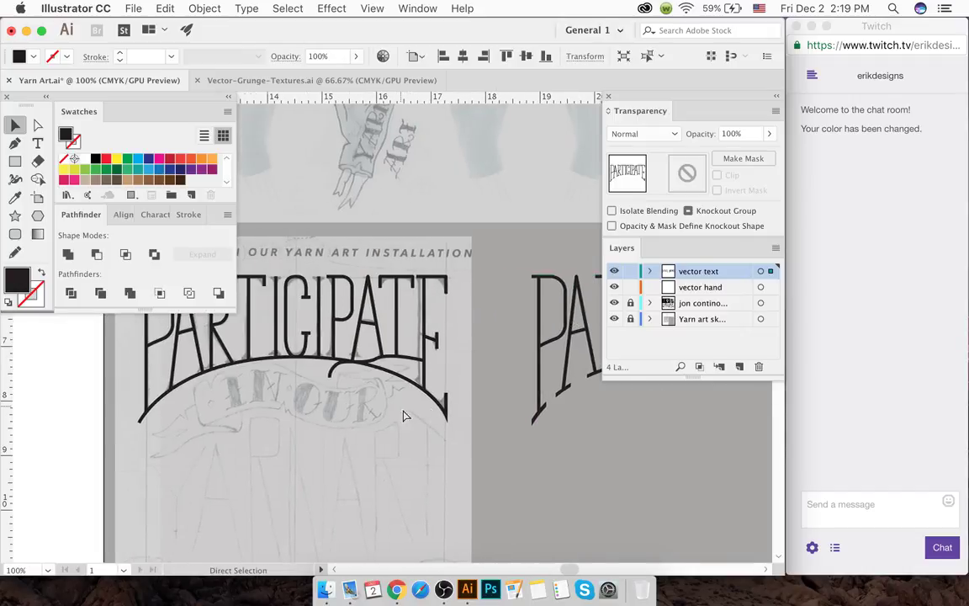
pyautogui.hscroll(-5, 465, 444)
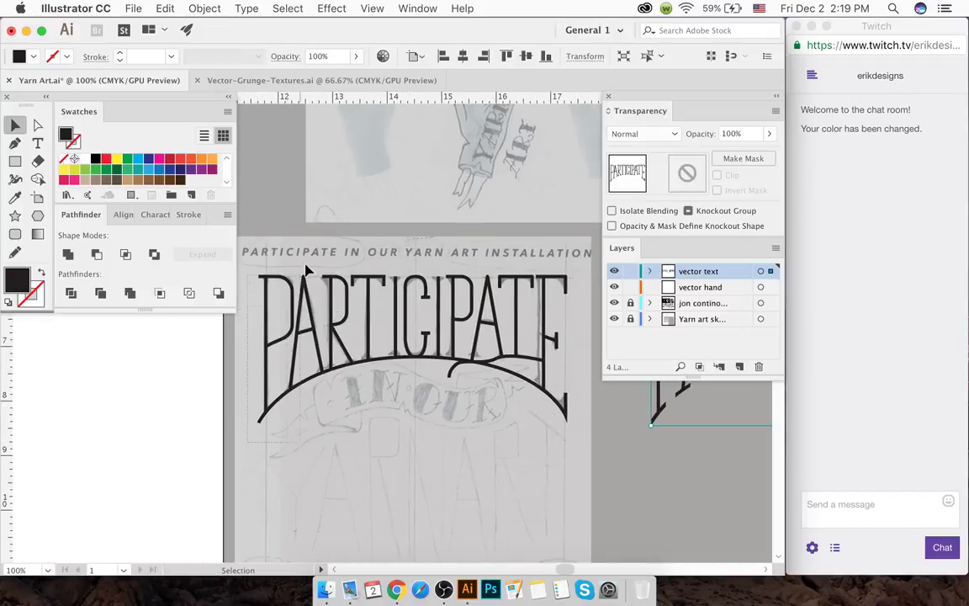
pyautogui.moveTo(587, 264); pyautogui.dragTo(572, 266)
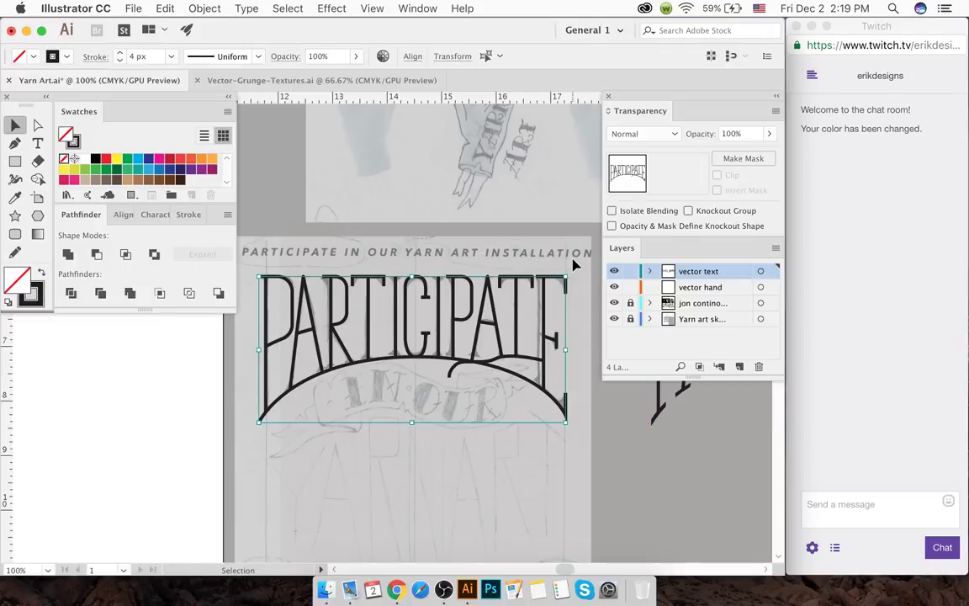
pyautogui.press('Delete')
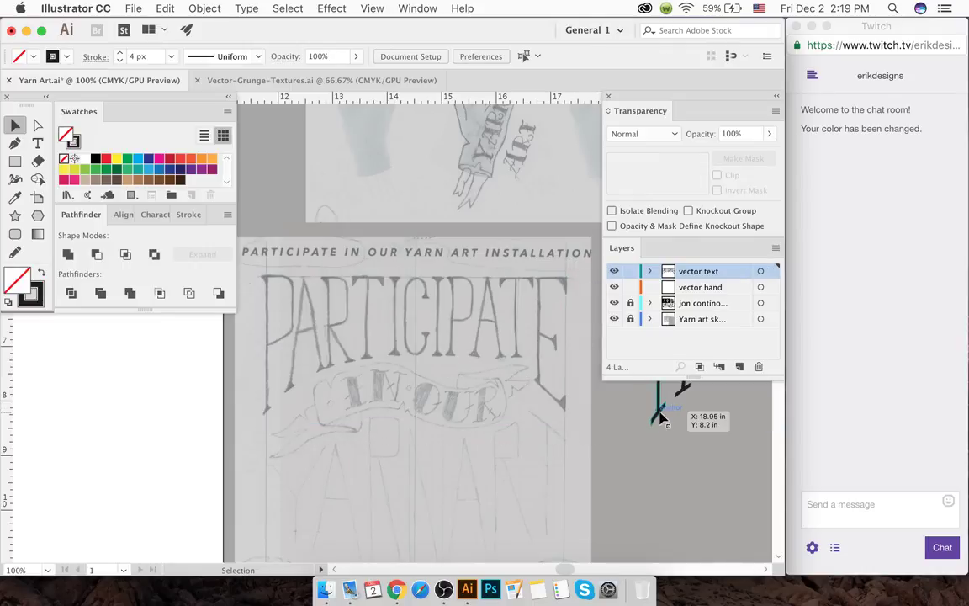
# - Show the guides, move the refined PARTICIPATE lettering onto the poster sketch centred on the middle guide, and check its fit at both ends
pyautogui.press('super+;')
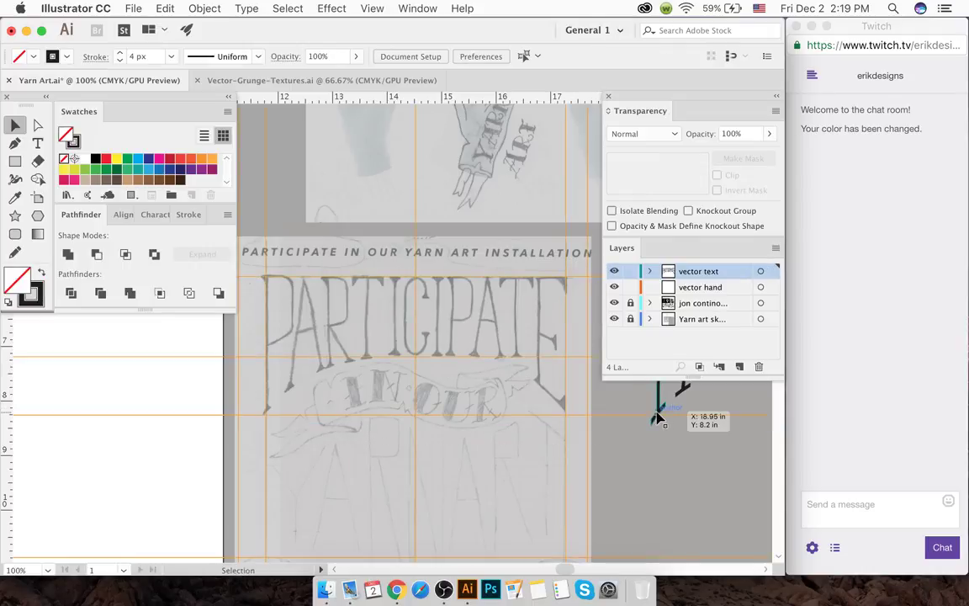
pyautogui.moveTo(659, 418)
pyautogui.mouseDown()
pyautogui.moveTo(573, 400)
pyautogui.moveTo(269, 402)
pyautogui.mouseUp()
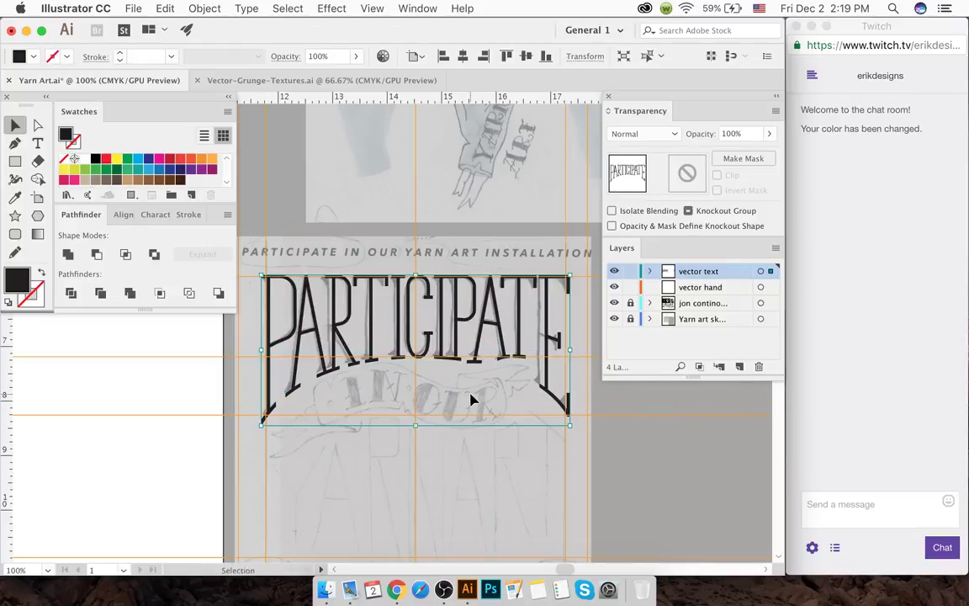
pyautogui.click(278, 267)
pyautogui.scroll(6, 269, 298)
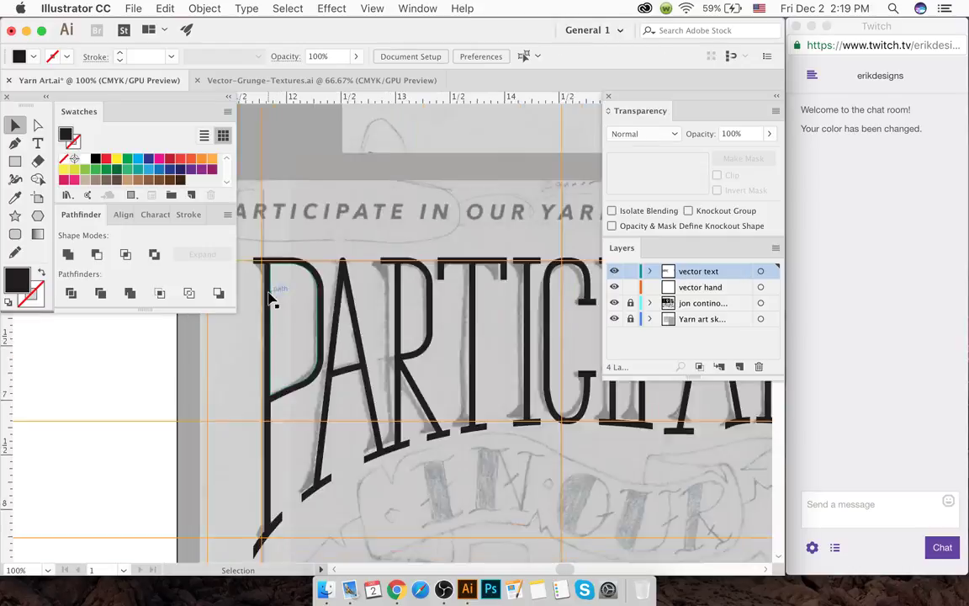
pyautogui.moveTo(251, 364); pyautogui.dragTo(244, 371)
pyautogui.scroll(-4, 224, 389)
pyautogui.hscroll(15, 228, 390)
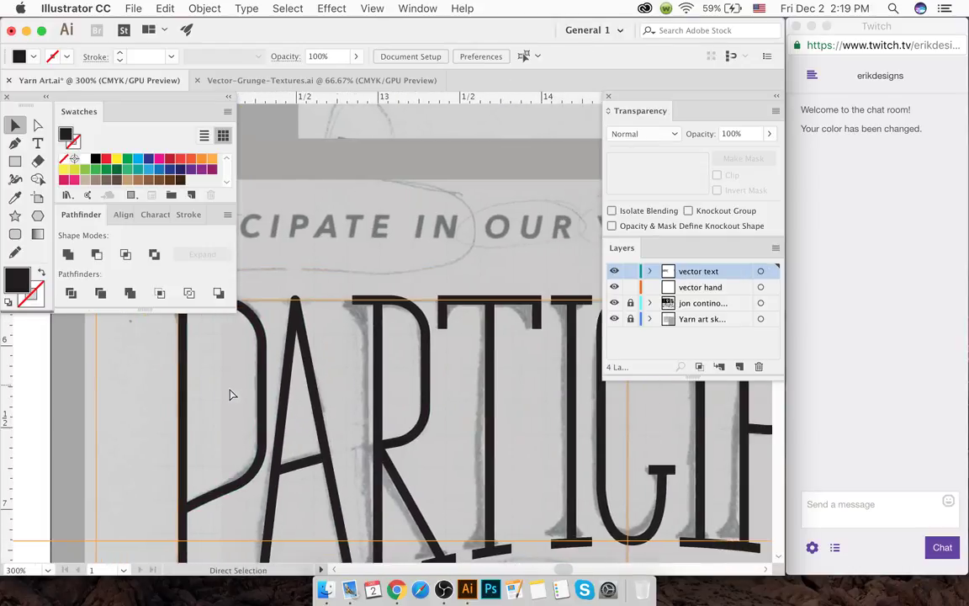
pyautogui.hscroll(3, 236, 392)
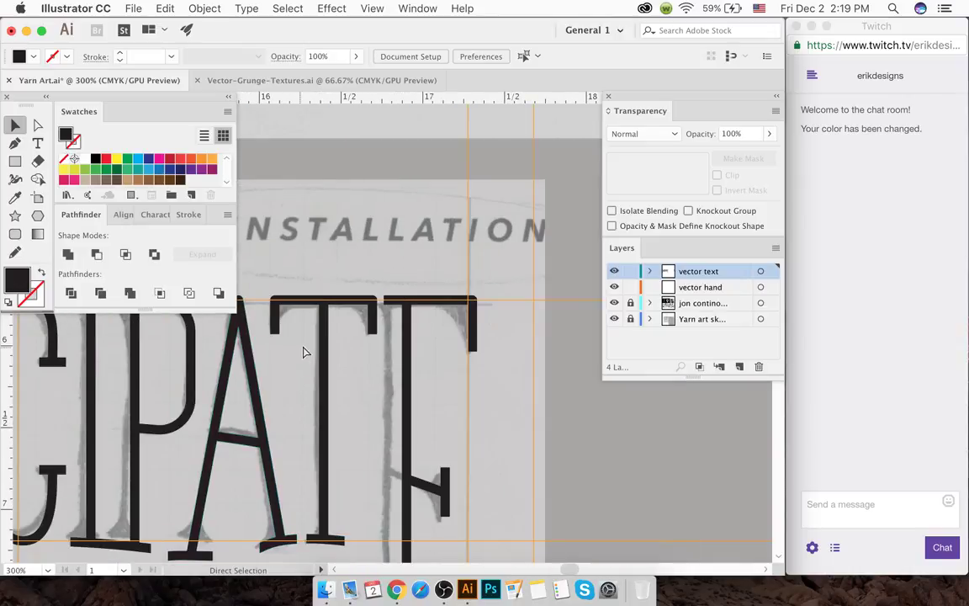
# - Move the PARTICIPATE lettering slightly left so the serif at the end of the E's top arm is centred on the vertical guide
pyautogui.scroll(-5, 488, 336)
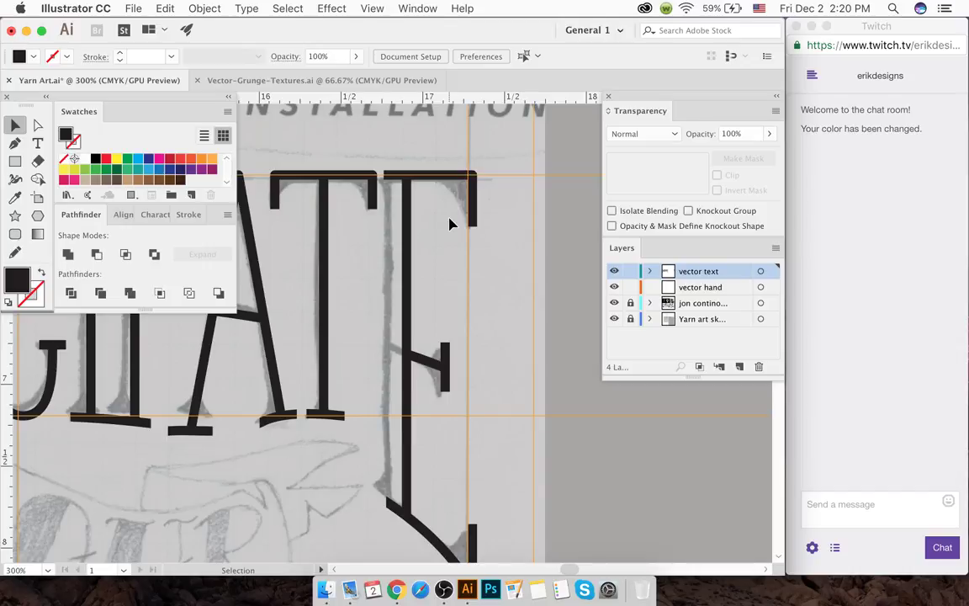
pyautogui.scroll(6, 469, 207)
pyautogui.moveTo(488, 225); pyautogui.dragTo(454, 223)
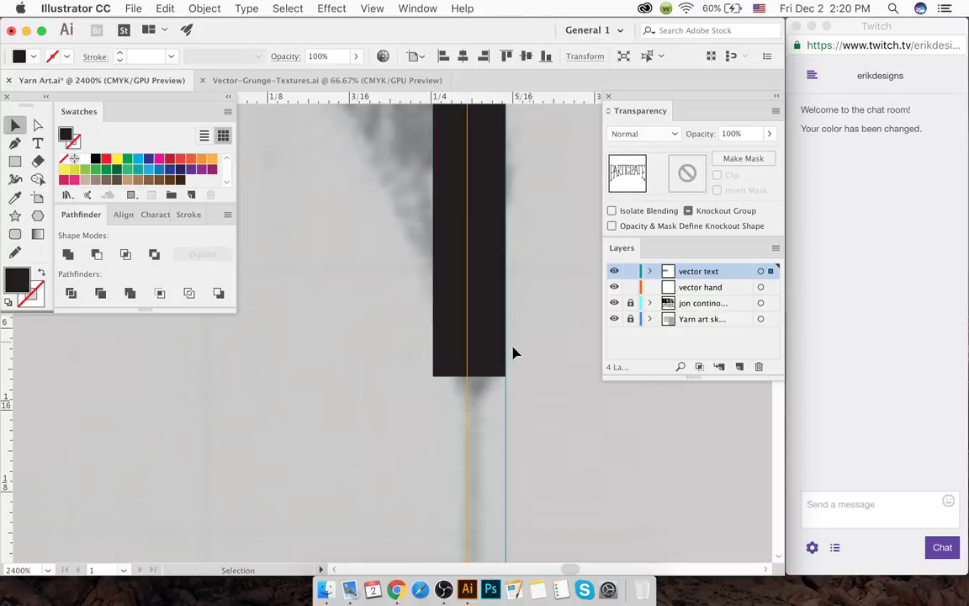
pyautogui.moveTo(496, 358); pyautogui.dragTo(493, 357)
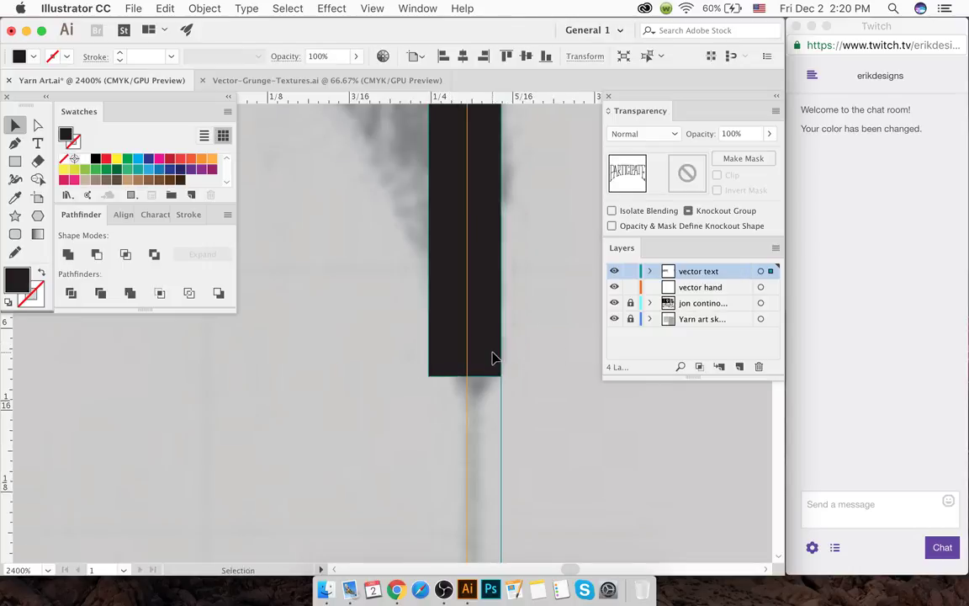
pyautogui.scroll(5, 483, 354)
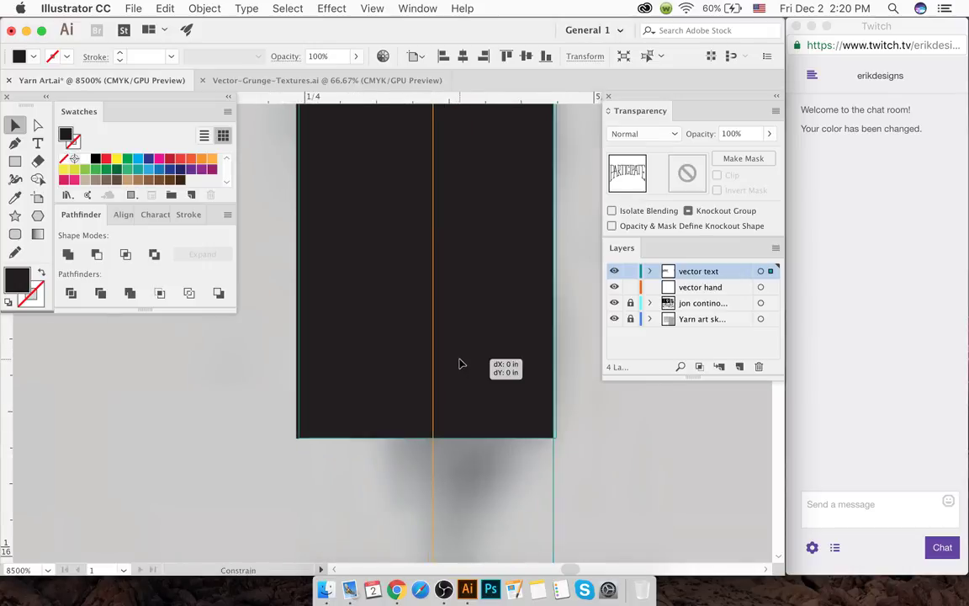
pyautogui.click(467, 469)
pyautogui.scroll(-5, 467, 468)
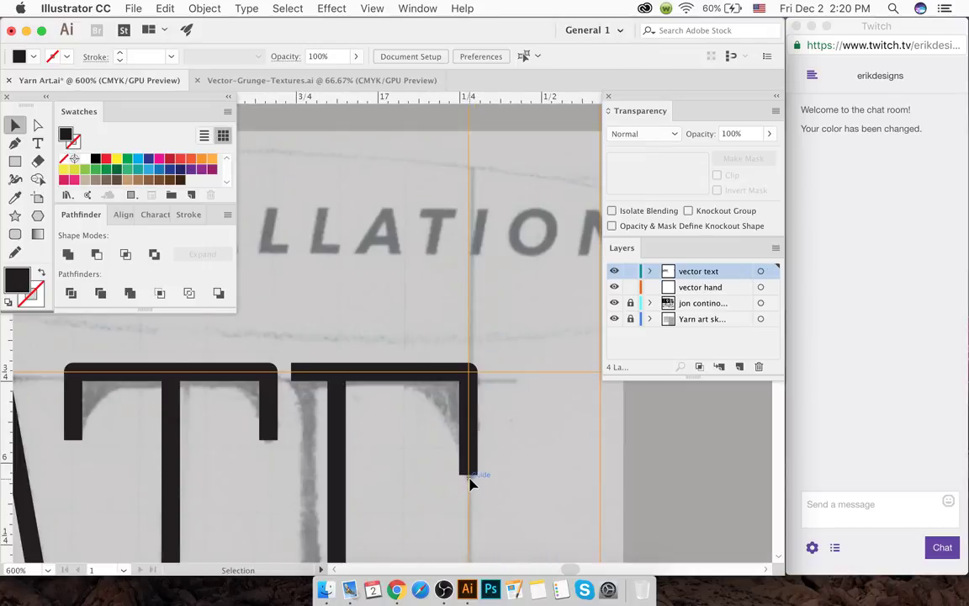
# - Check the lettering's fit against the guides from the E back to the P, save the document and quit Illustrator
pyautogui.scroll(-3, 469, 484)
pyautogui.hscroll(-8, 470, 484)
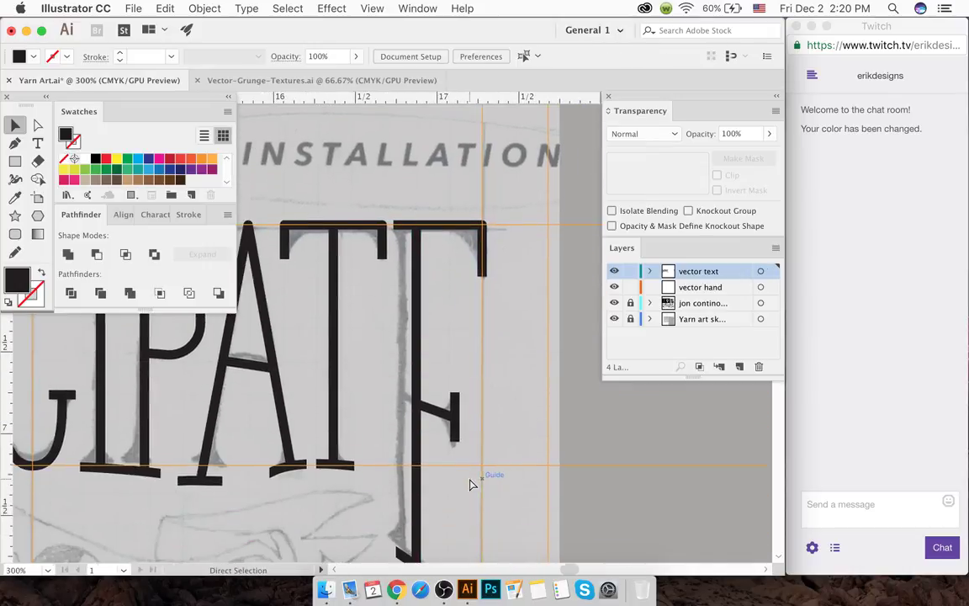
pyautogui.hscroll(-10, 469, 484)
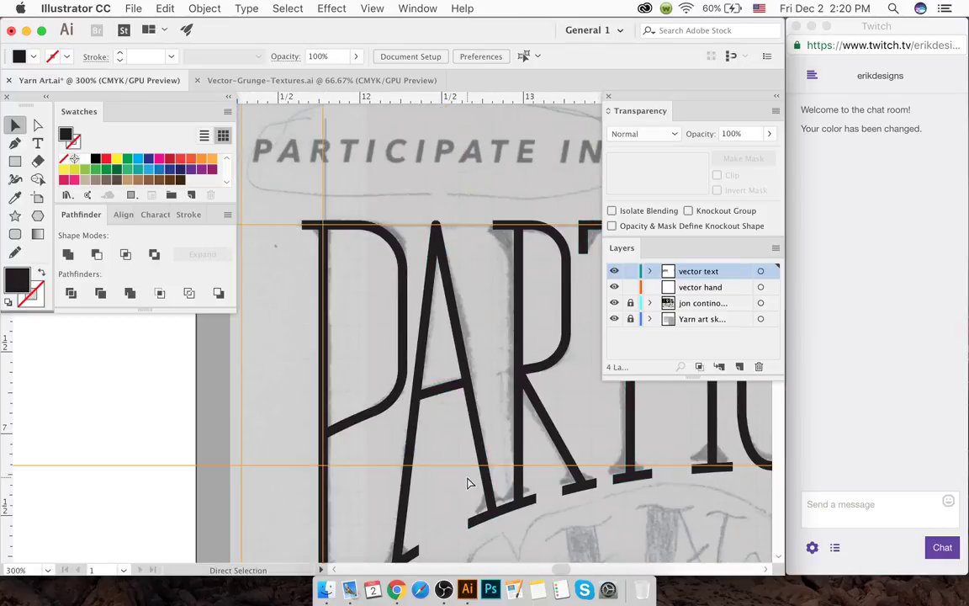
pyautogui.scroll(-2, 469, 483)
pyautogui.scroll(-1, 469, 483)
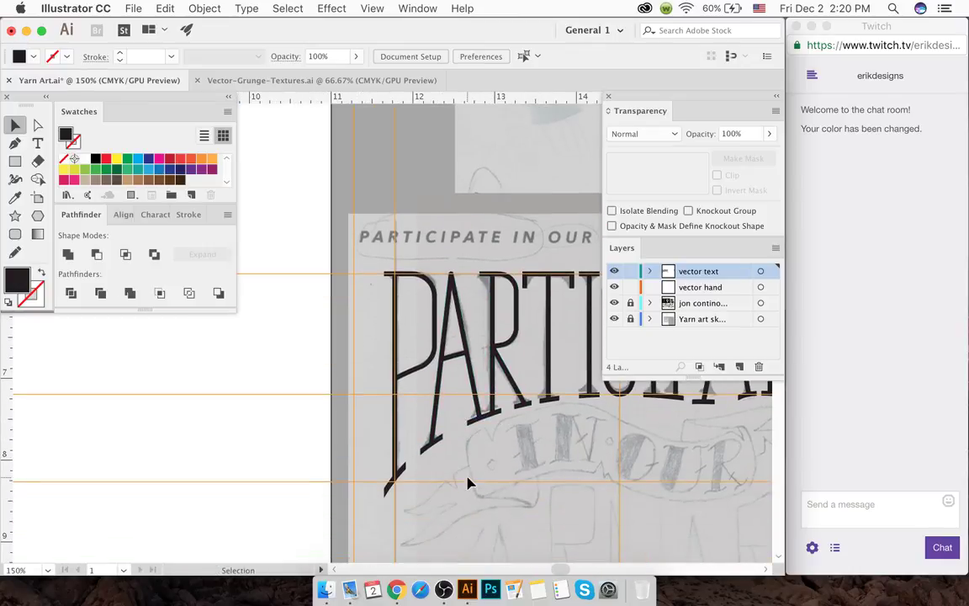
pyautogui.hscroll(4, 470, 484)
pyautogui.scroll(-2, 470, 484)
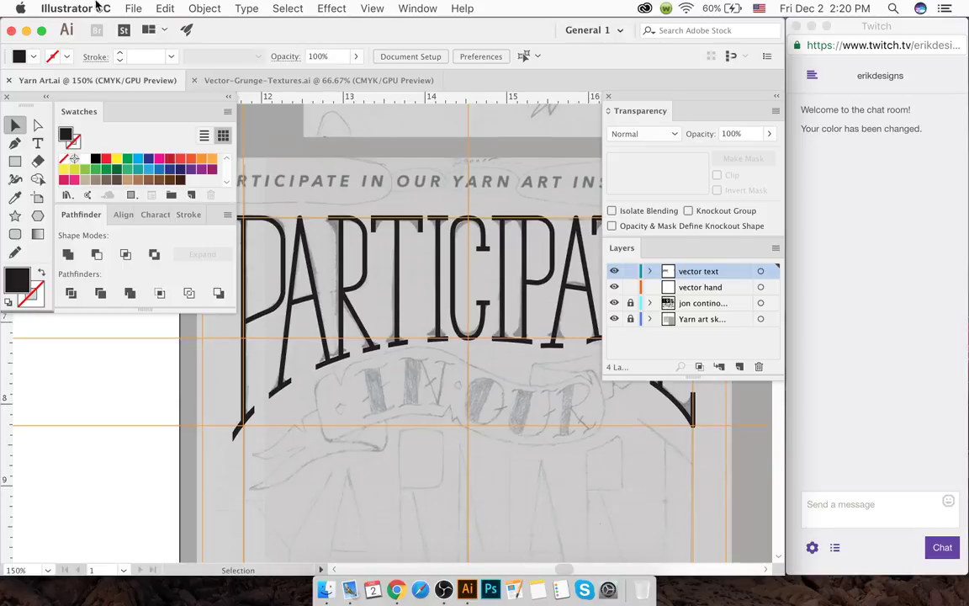
pyautogui.press('super+q')
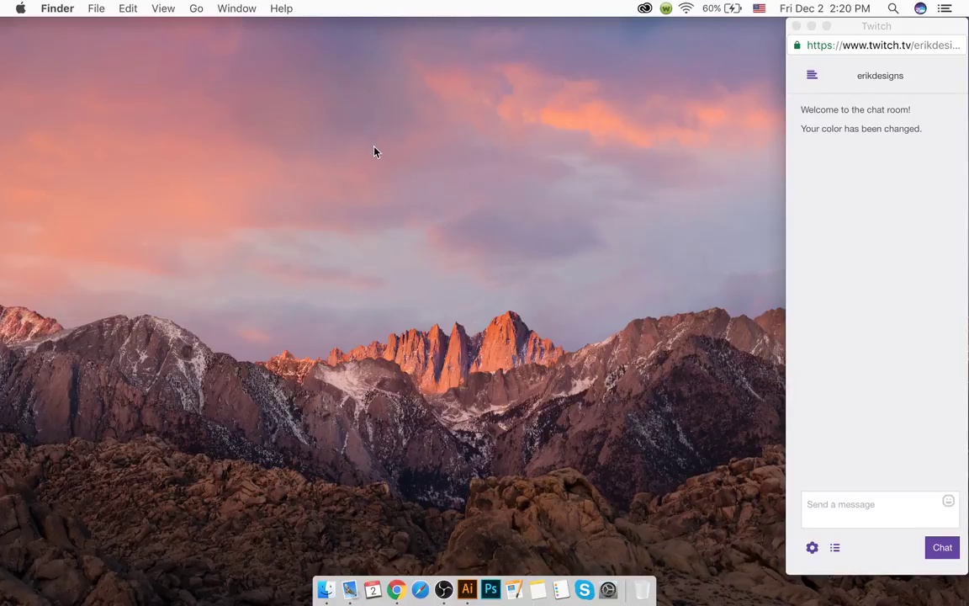
# - Check the stream status in OBS, minimise its window, and look at the viewer list of the Twitch chat
pyautogui.click(444, 588)
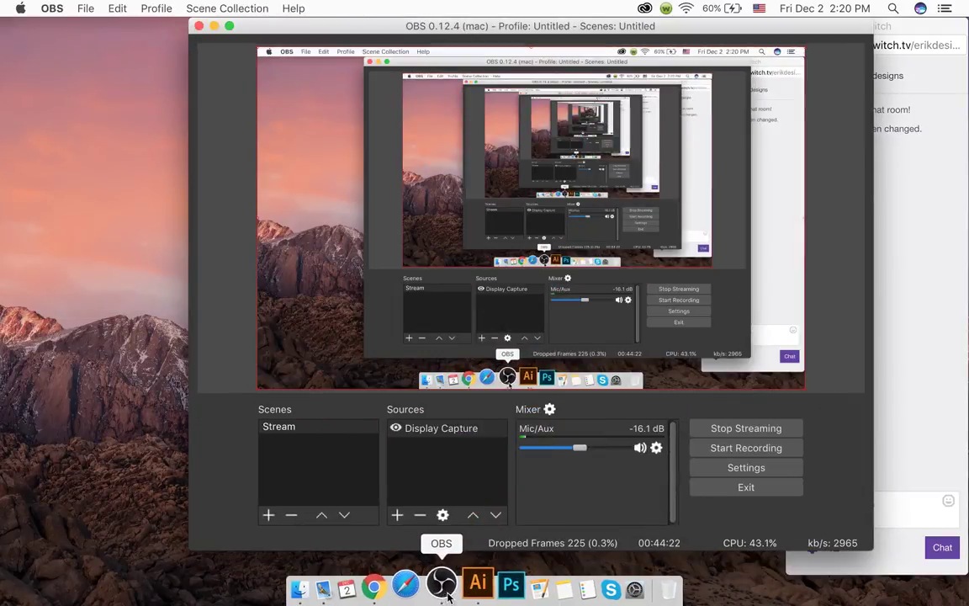
pyautogui.click(213, 26)
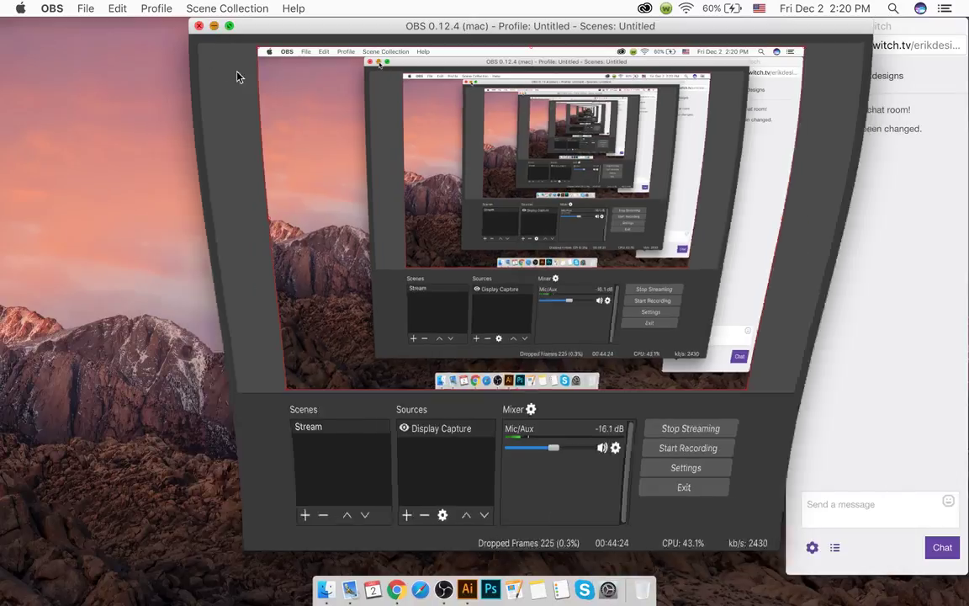
pyautogui.click(829, 549)
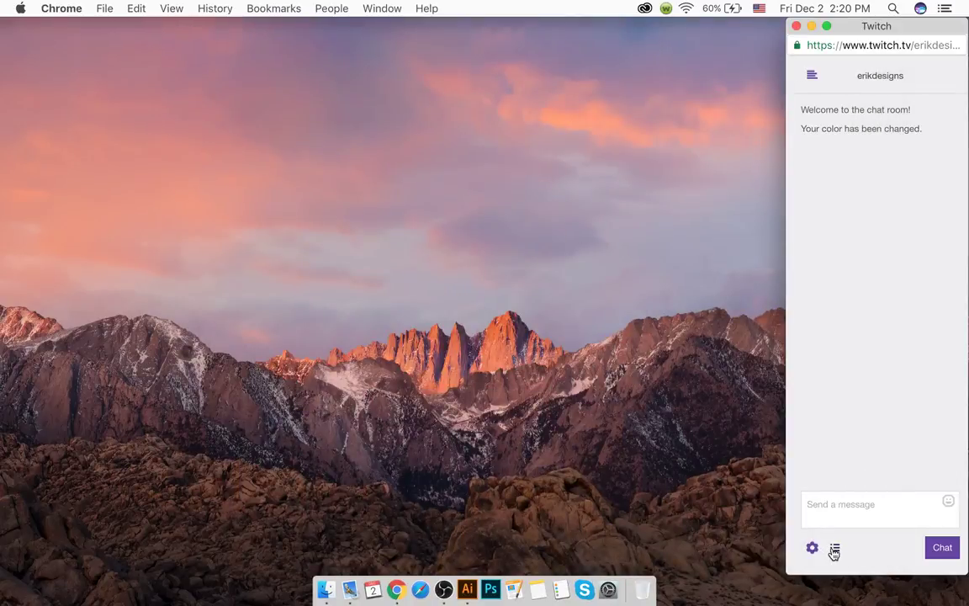
pyautogui.click(833, 551)
pyautogui.click(813, 115)
pyautogui.click(636, 252)
# - Relaunch Illustrator and open Yarn Art.ai from the Yarn Art Poster folder on the Desktop
pyautogui.click(468, 589)
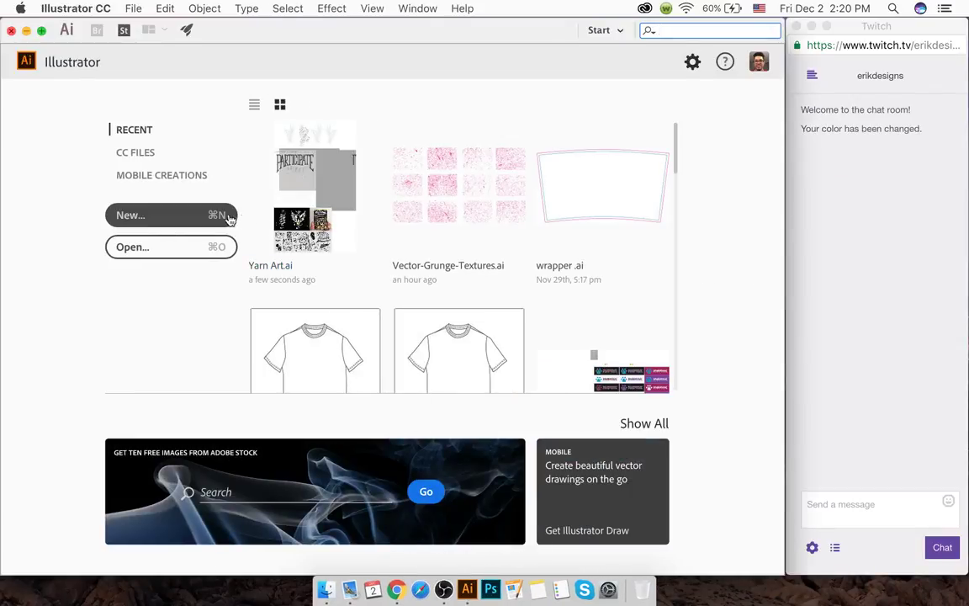
pyautogui.click(216, 247)
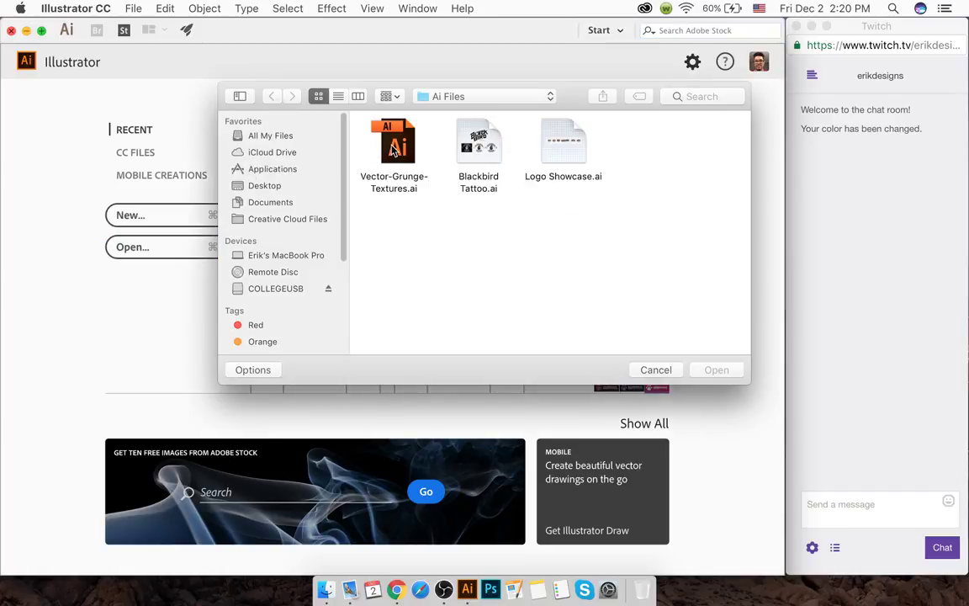
pyautogui.click(278, 288)
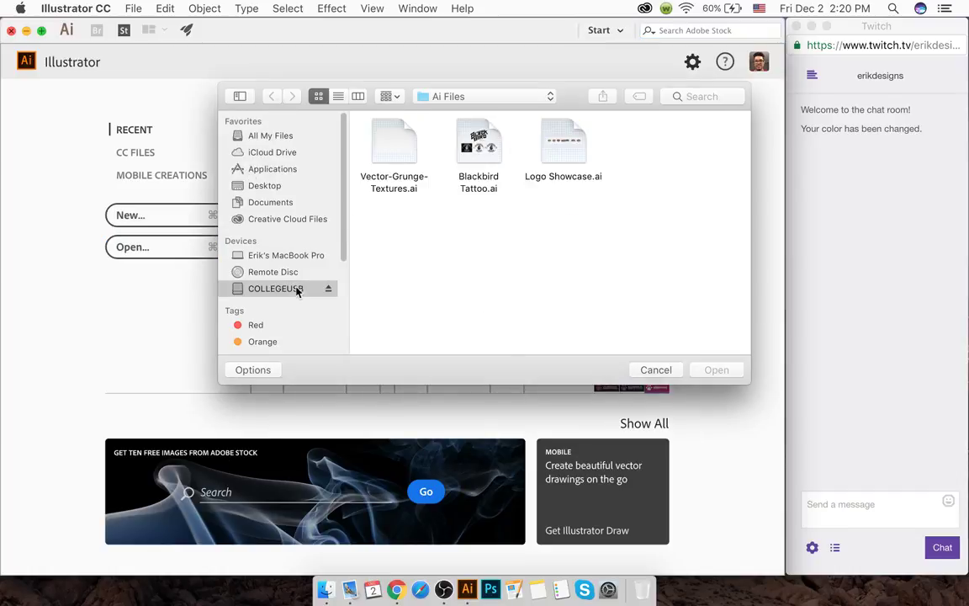
pyautogui.click(254, 185)
pyautogui.doubleClick(375, 160)
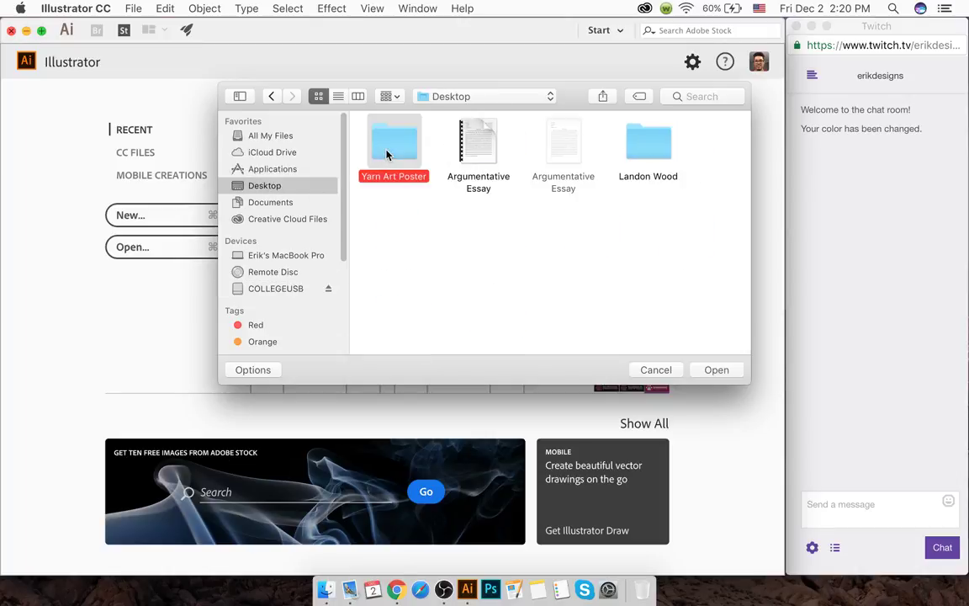
pyautogui.click(420, 160)
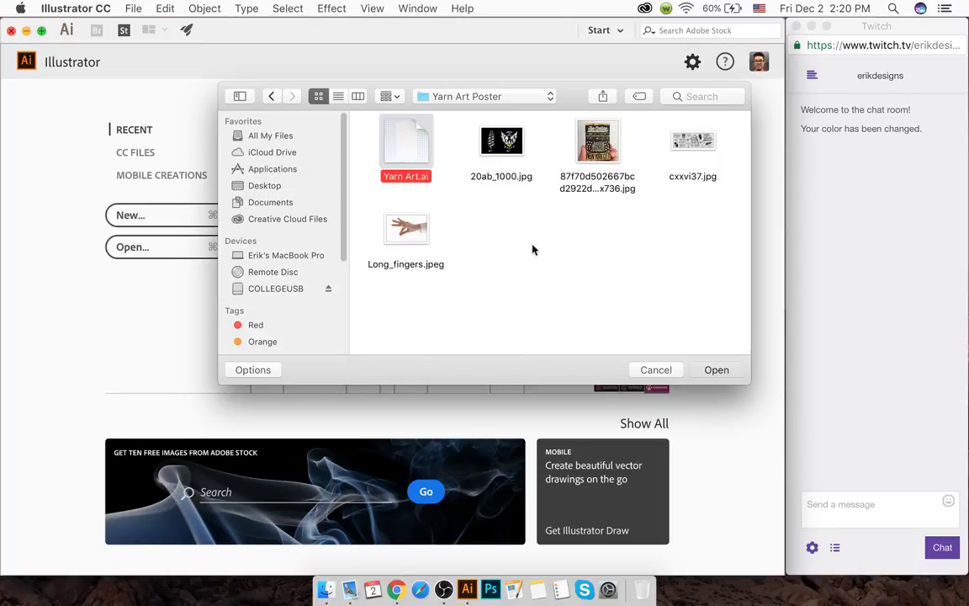
pyautogui.press('Return')
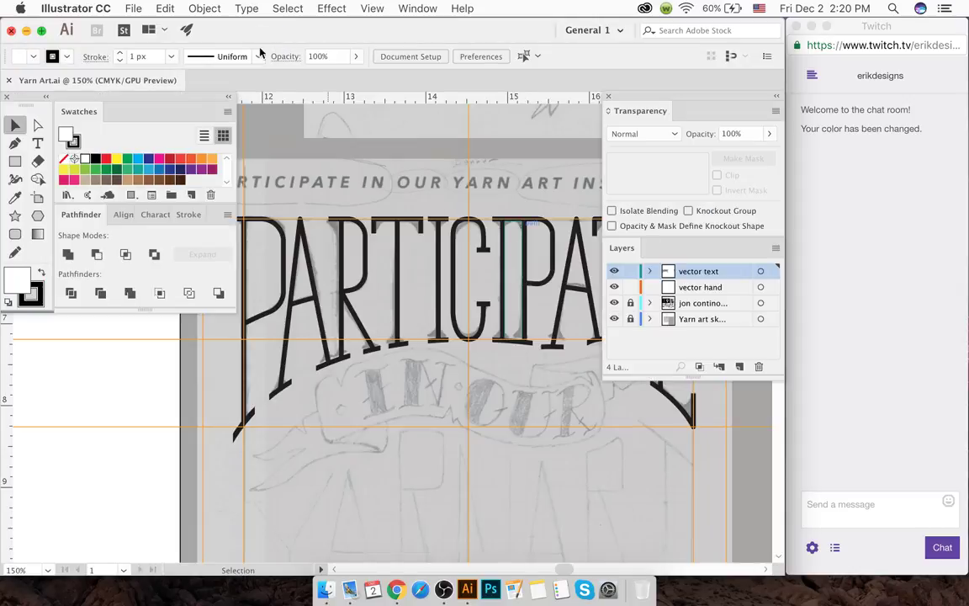
# - Examine the serif foot shared by the first A and the R, and how these letters are joined and grouped
pyautogui.scroll(-5, 329, 247)
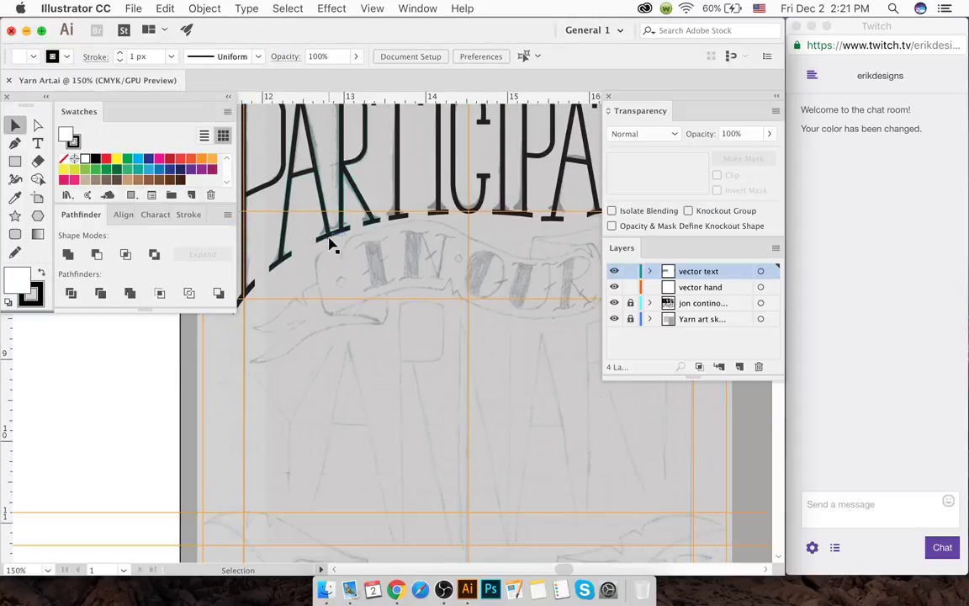
pyautogui.press('a')
pyautogui.click(335, 246)
pyautogui.scroll(5, 332, 233)
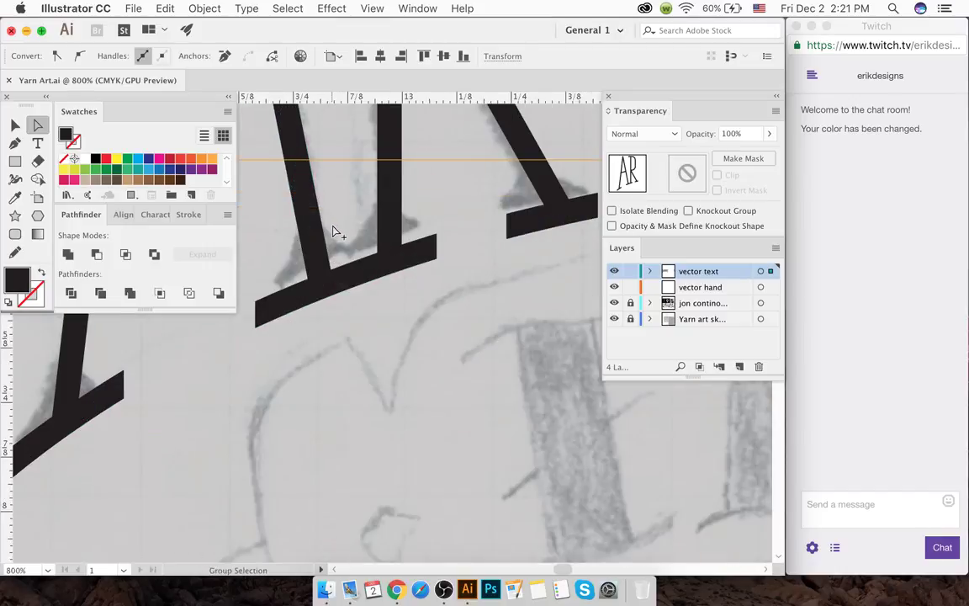
pyautogui.click(334, 284)
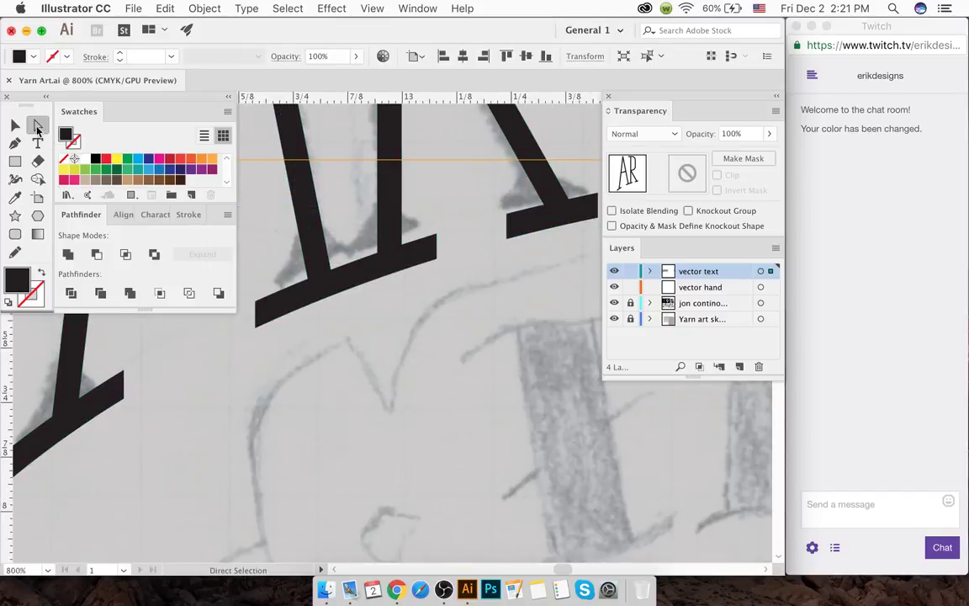
pyautogui.press('v')
pyautogui.click(337, 209)
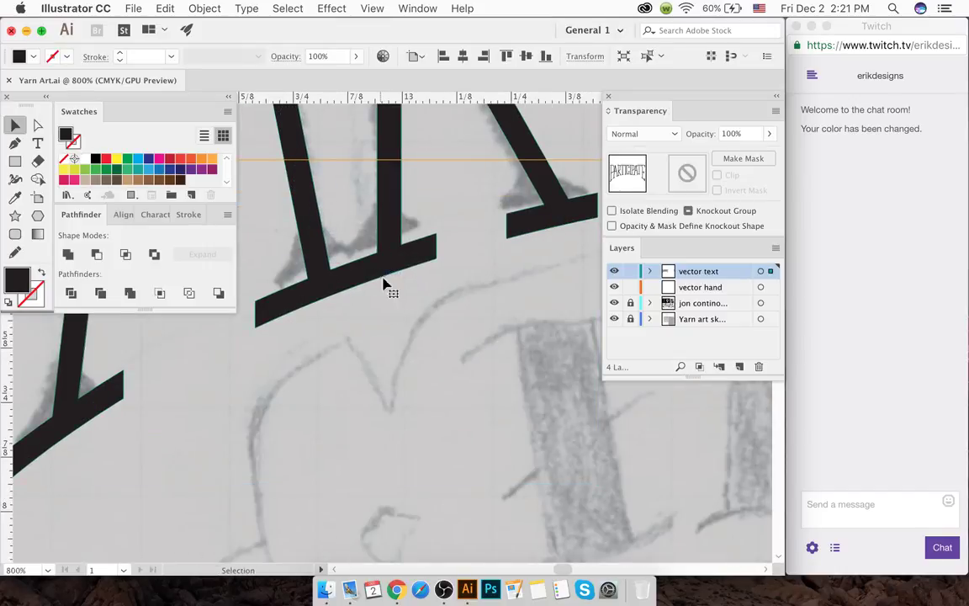
pyautogui.scroll(-5, 377, 300)
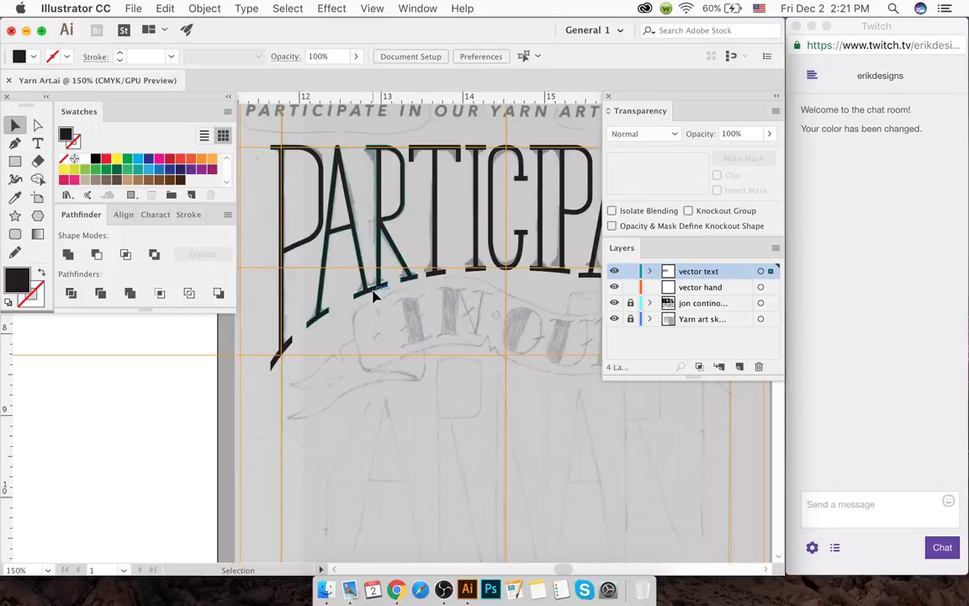
pyautogui.click(402, 349)
pyautogui.click(399, 404)
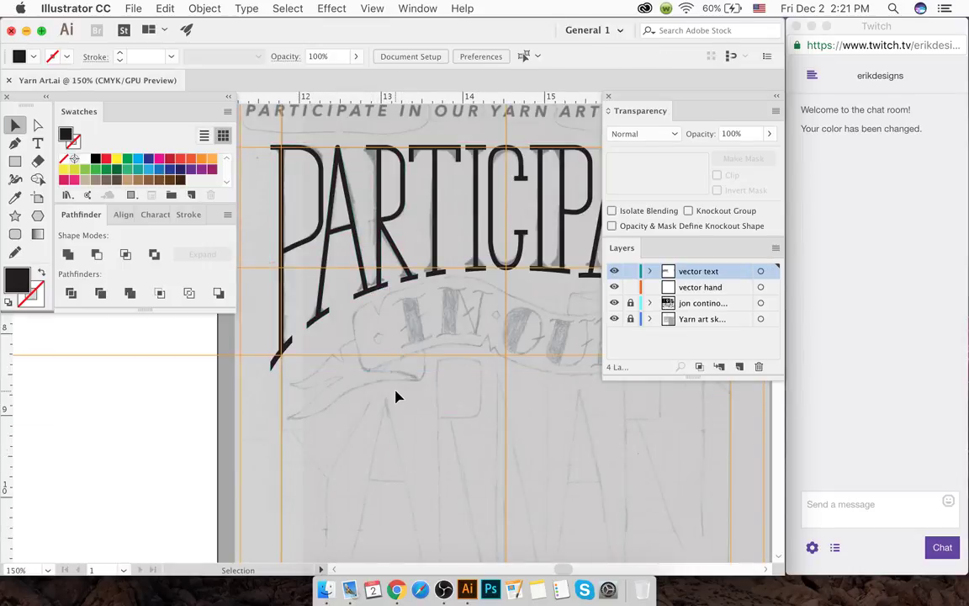
pyautogui.press('p')
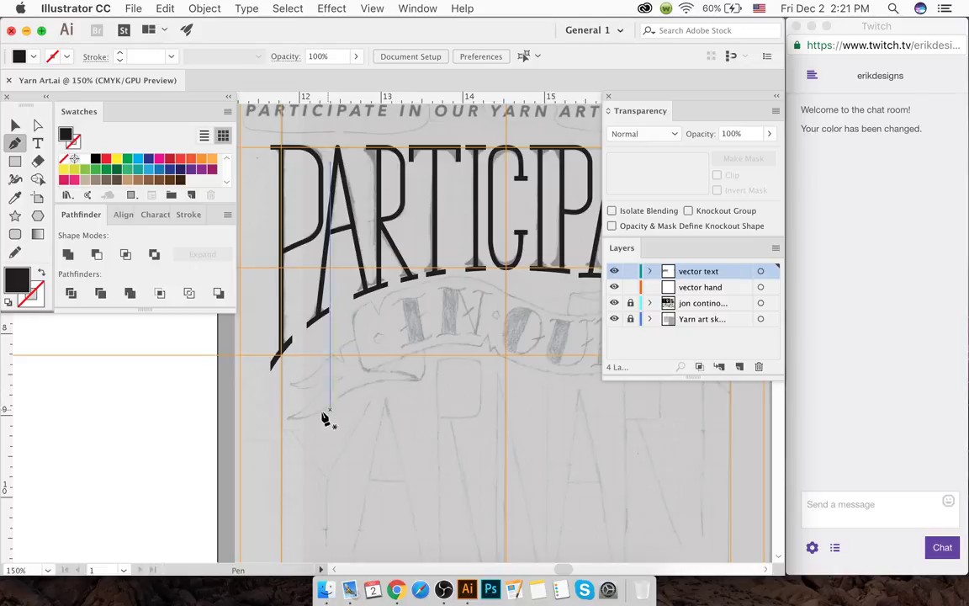
pyautogui.hscroll(2, 327, 404)
pyautogui.hscroll(5, 325, 407)
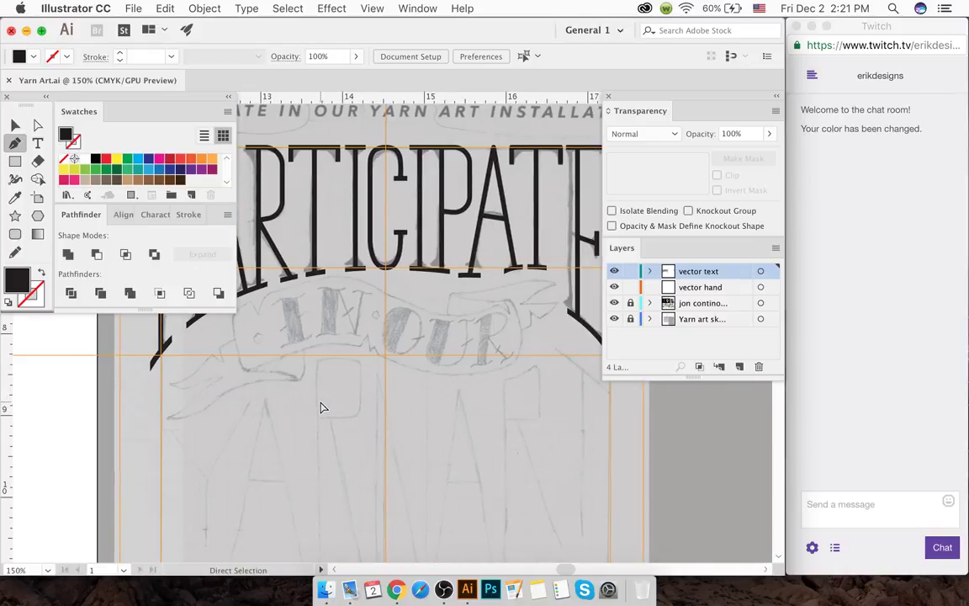
pyautogui.scroll(5, 199, 407)
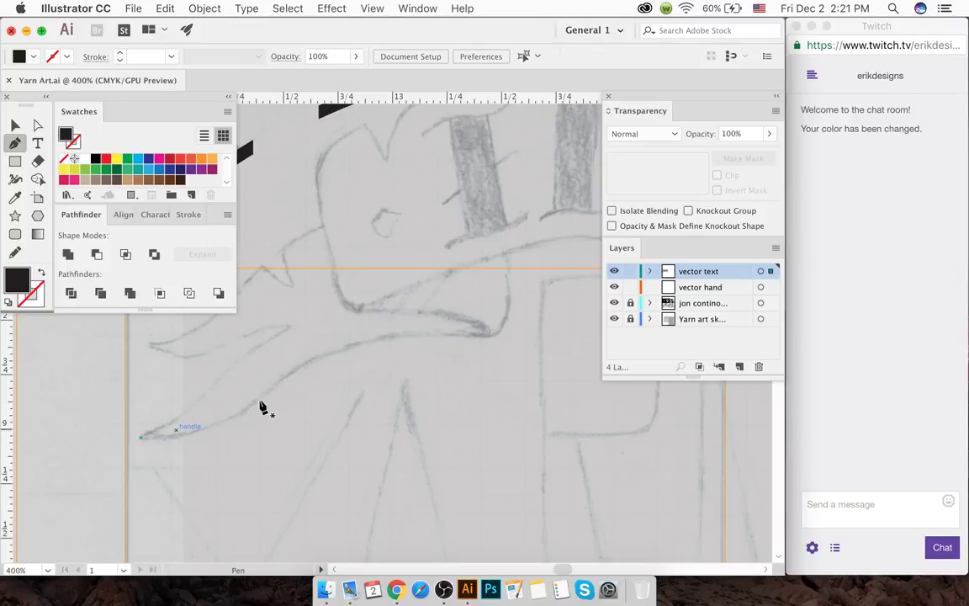
pyautogui.moveTo(257, 406); pyautogui.dragTo(285, 382)
pyautogui.press('super+z')
pyautogui.press('super+z')
pyautogui.moveTo(191, 436); pyautogui.dragTo(205, 427)
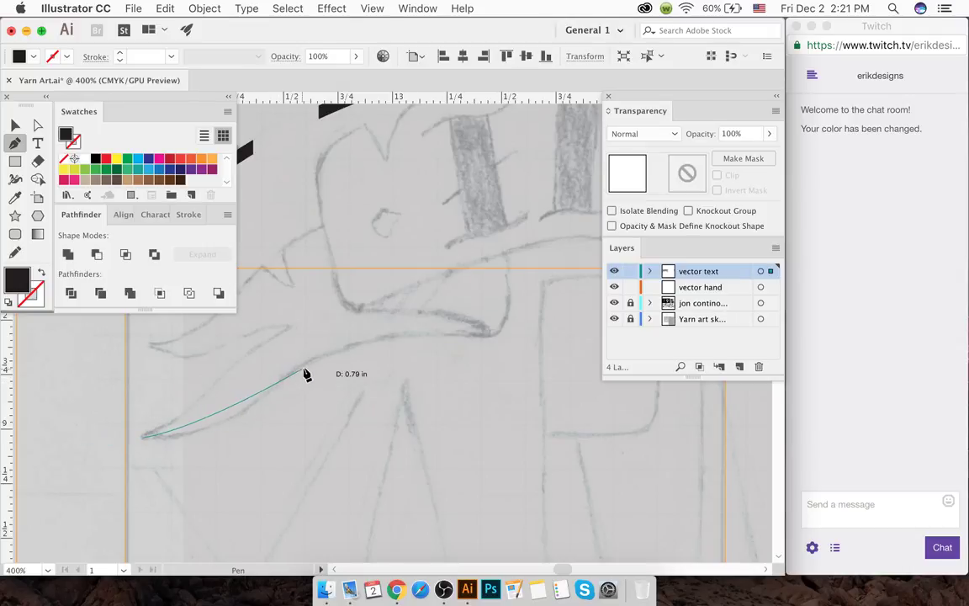
pyautogui.moveTo(308, 363); pyautogui.dragTo(379, 302)
pyautogui.press('super+z')
pyautogui.moveTo(251, 402); pyautogui.dragTo(325, 348)
pyautogui.press('super+z')
pyautogui.press('super+z')
# - Trace the lower edge of the IN OUR ribbon's left tail with the Pen tool, from its tip around the fold up to the banner
pyautogui.click(143, 436)
pyautogui.moveTo(490, 335); pyautogui.dragTo(564, 350)
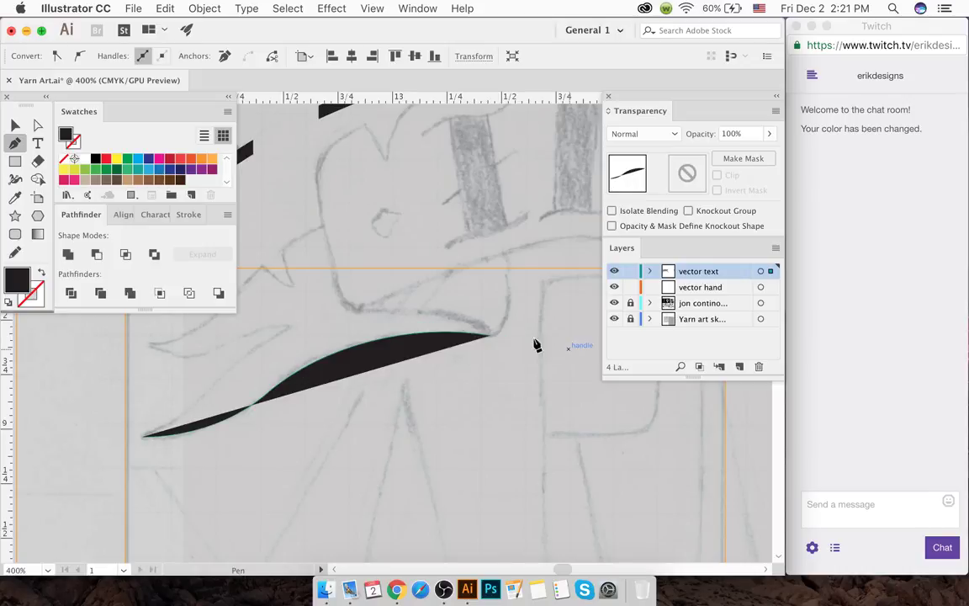
pyautogui.click(490, 335)
pyautogui.moveTo(365, 315); pyautogui.dragTo(506, 257)
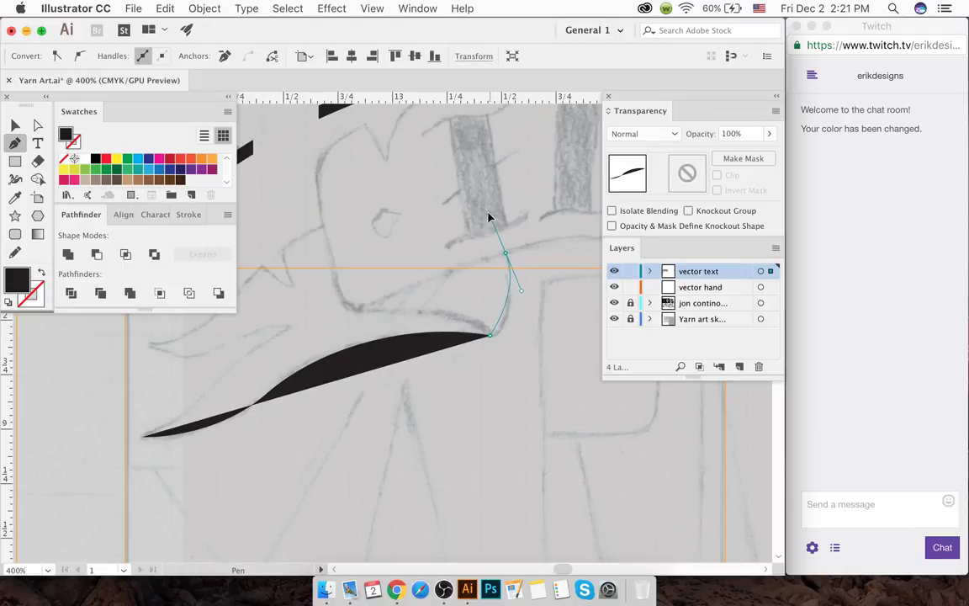
pyautogui.moveTo(495, 208); pyautogui.dragTo(492, 166)
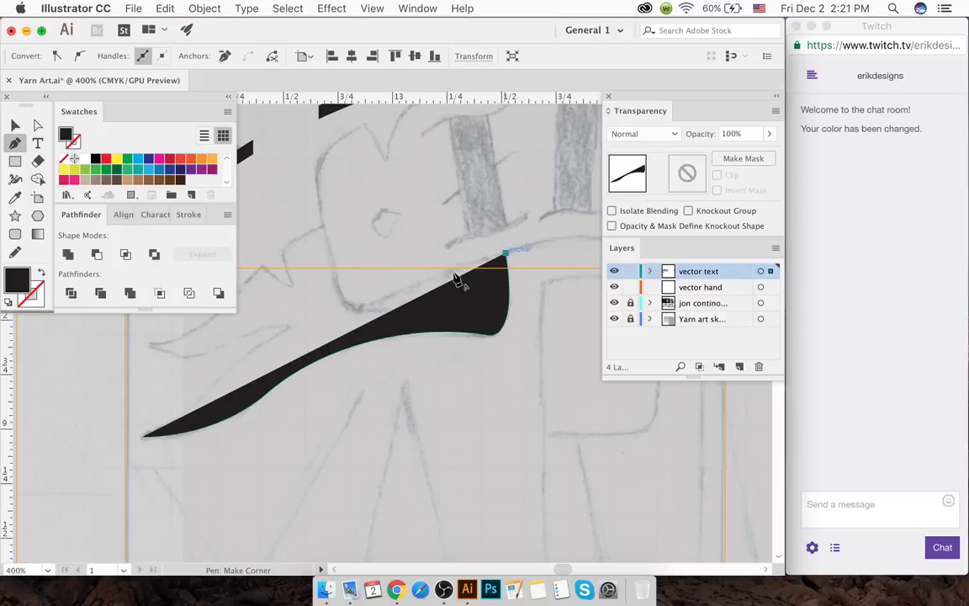
# - Continue the path along the banner's underside to its lower left corner and up its left side to the rear ribbon piece
pyautogui.click(360, 311)
pyautogui.moveTo(341, 323); pyautogui.dragTo(342, 323)
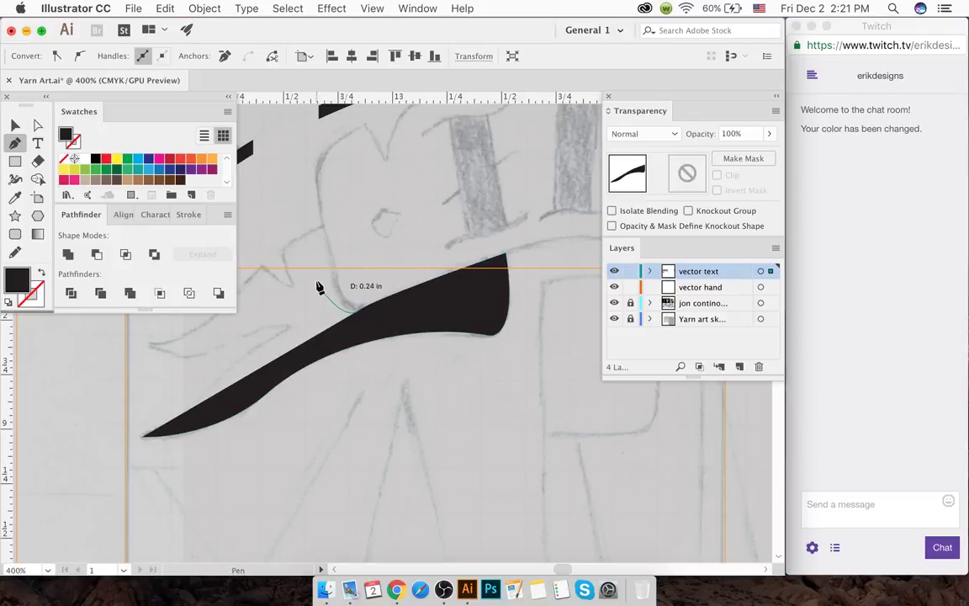
pyautogui.click(322, 221)
# - Extend the path along the rear ribbon piece's top edge to its torn notch, and swap fill and stroke for a black outline without fill
pyautogui.hscroll(-2, 307, 252)
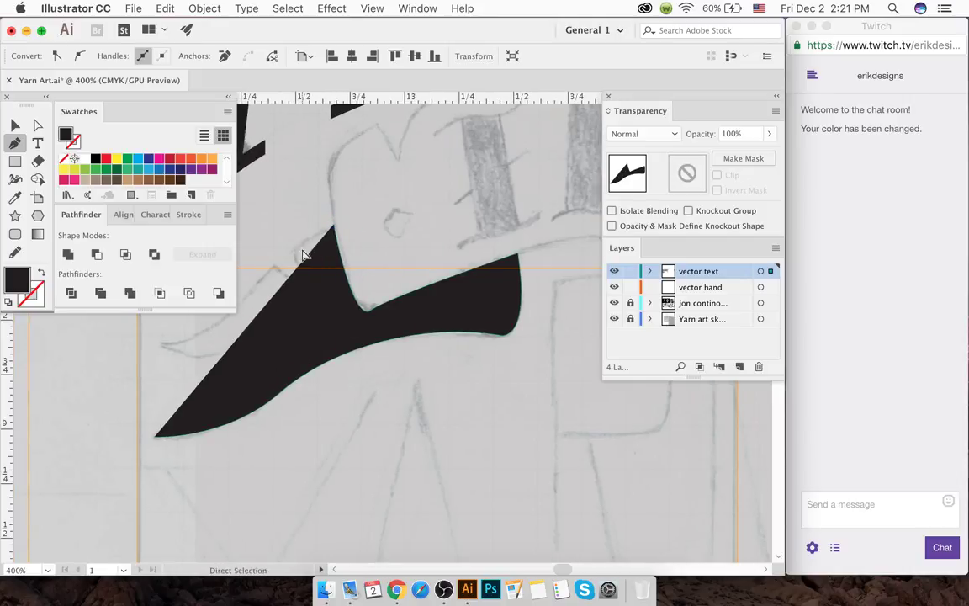
pyautogui.scroll(2, 304, 260)
pyautogui.moveTo(296, 254); pyautogui.dragTo(288, 274)
pyautogui.click(296, 254)
pyautogui.hotkey('shift', 'x')
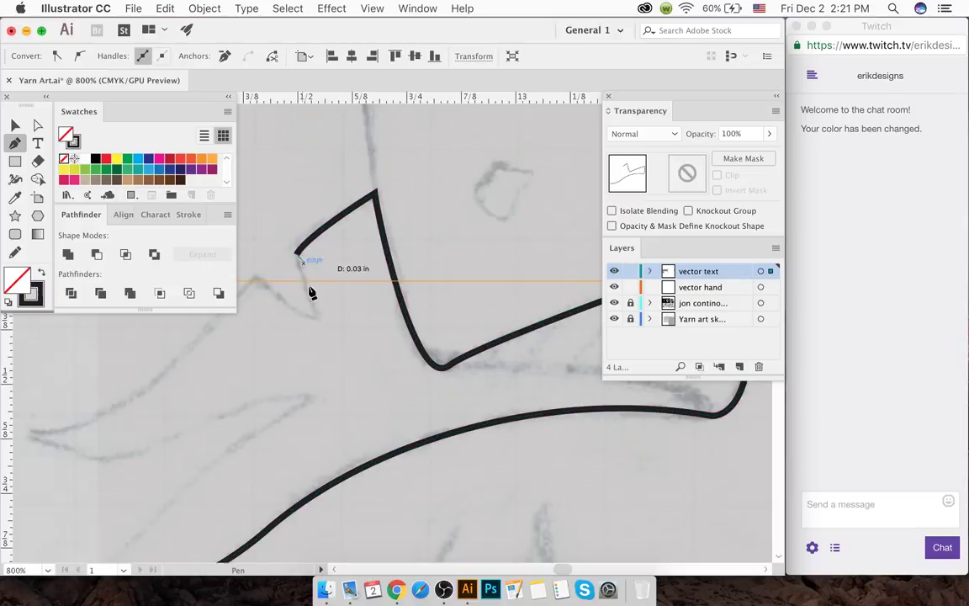
# - Trace the torn notch of the rear ribbon piece down to its inner point and back up to the second peak
pyautogui.moveTo(332, 330); pyautogui.dragTo(340, 341)
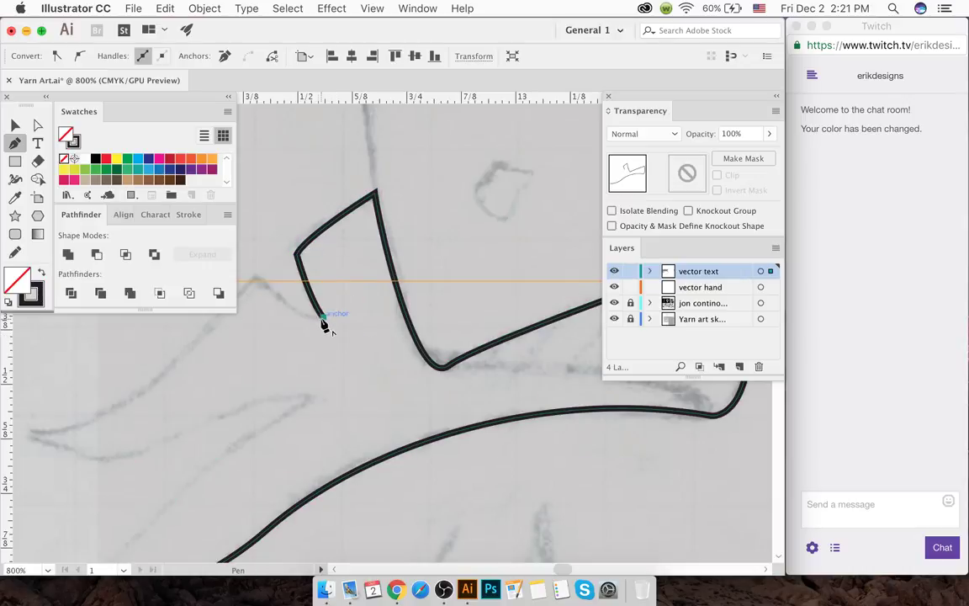
pyautogui.press('super+z')
pyautogui.press('super+shift+z')
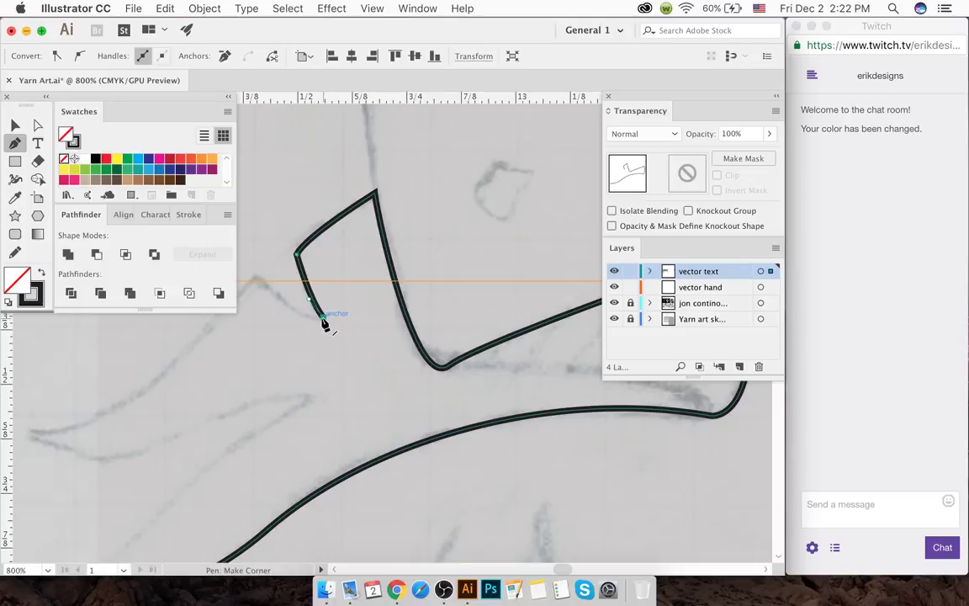
pyautogui.hscroll(-5, 323, 323)
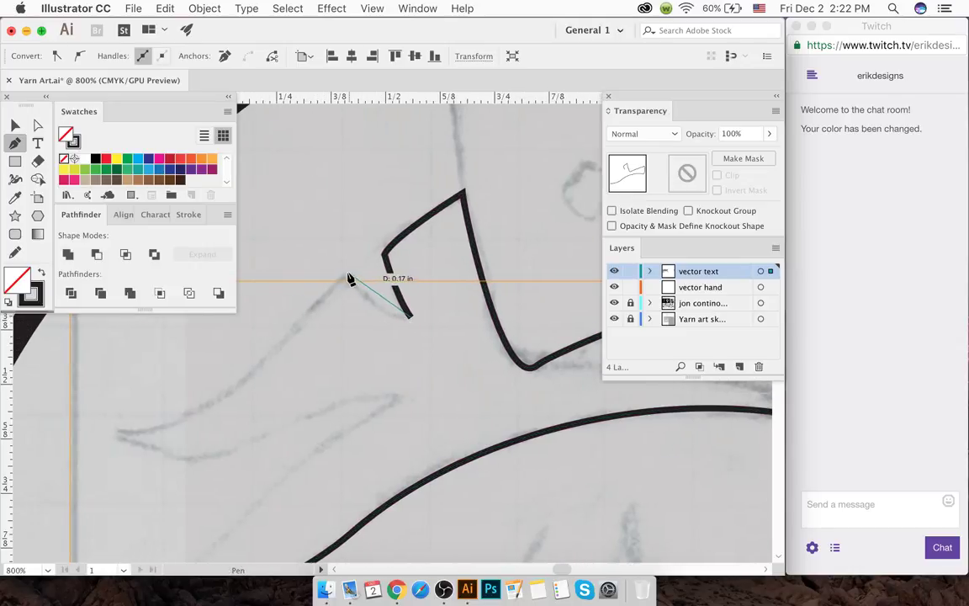
pyautogui.moveTo(318, 239); pyautogui.dragTo(318, 239)
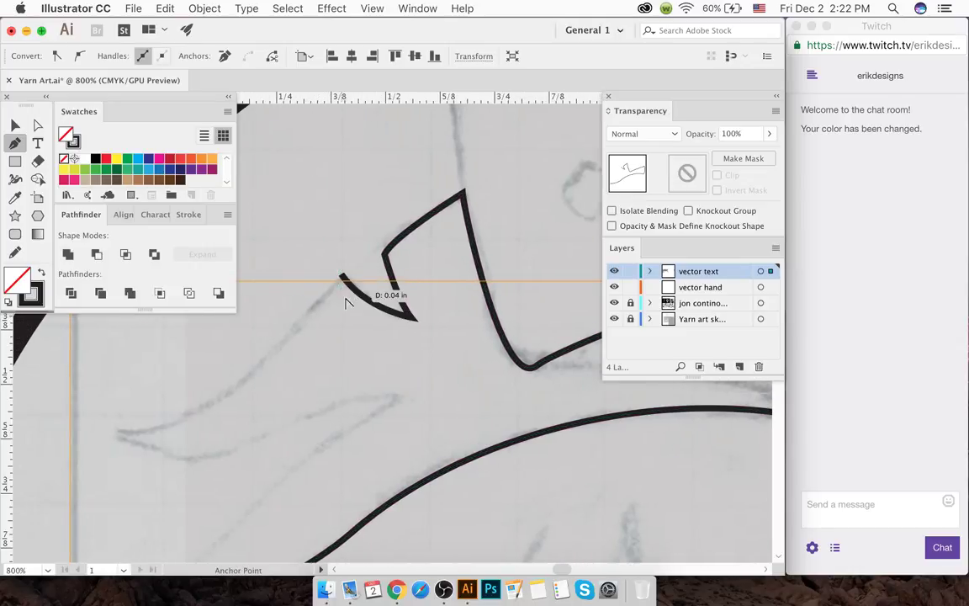
pyautogui.click(341, 275)
# - Trace the upper tail point in a curve down to its tip and back along its underside to the inner fork
pyautogui.moveTo(122, 431); pyautogui.dragTo(20, 429)
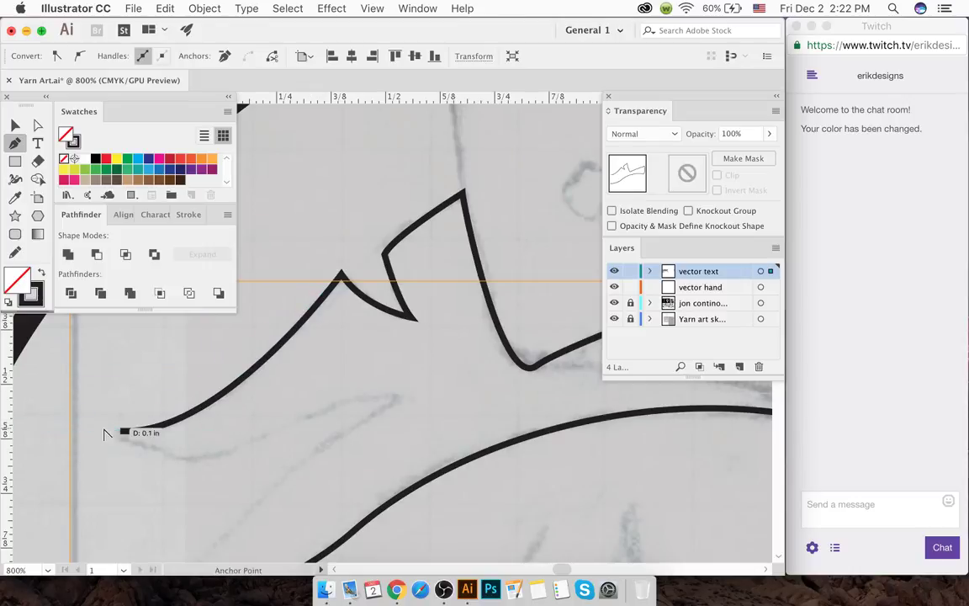
pyautogui.click(120, 431)
pyautogui.moveTo(251, 439)
pyautogui.mouseDown()
pyautogui.moveTo(339, 398)
pyautogui.moveTo(332, 403)
pyautogui.mouseUp()
pyautogui.click(404, 397)
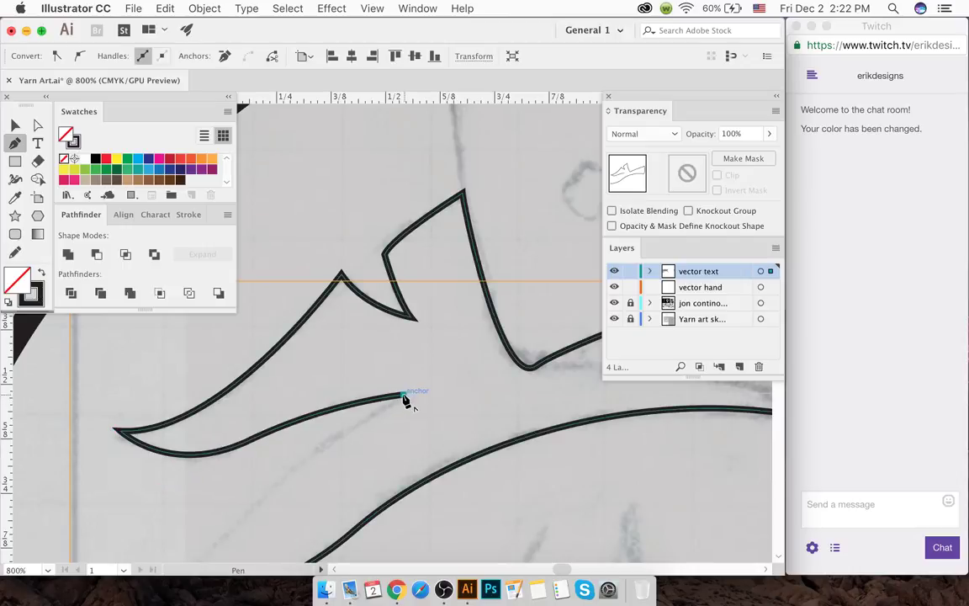
# - Trace the lower tail's upper edge from the fork to the starting tip, closing the ribbon tail path
pyautogui.scroll(-3, 399, 399)
pyautogui.moveTo(233, 464); pyautogui.dragTo(187, 532)
pyautogui.click(107, 550)
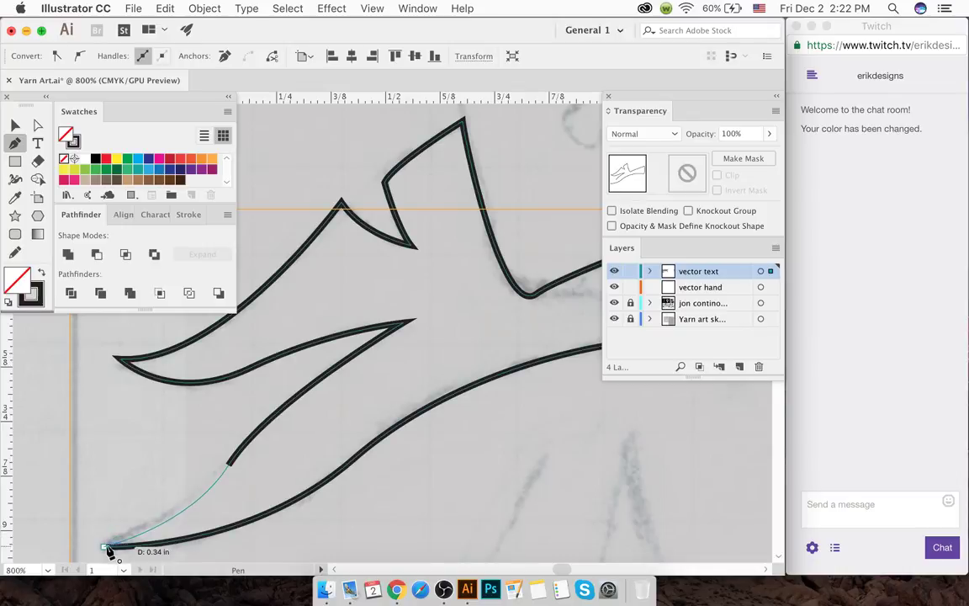
pyautogui.click(103, 547)
pyautogui.keyDown('super'); pyautogui.click(119, 468); pyautogui.keyUp('super')
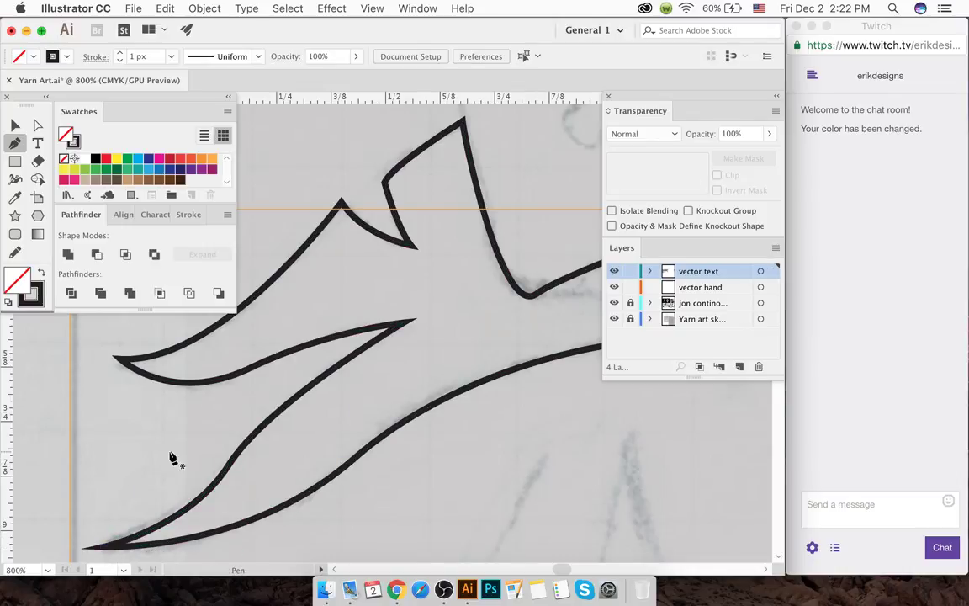
# - Select the closed ribbon tail and swap fill and stroke for a solid black fill without outline
pyautogui.keyDown('super'); pyautogui.click(223, 385); pyautogui.keyUp('super')
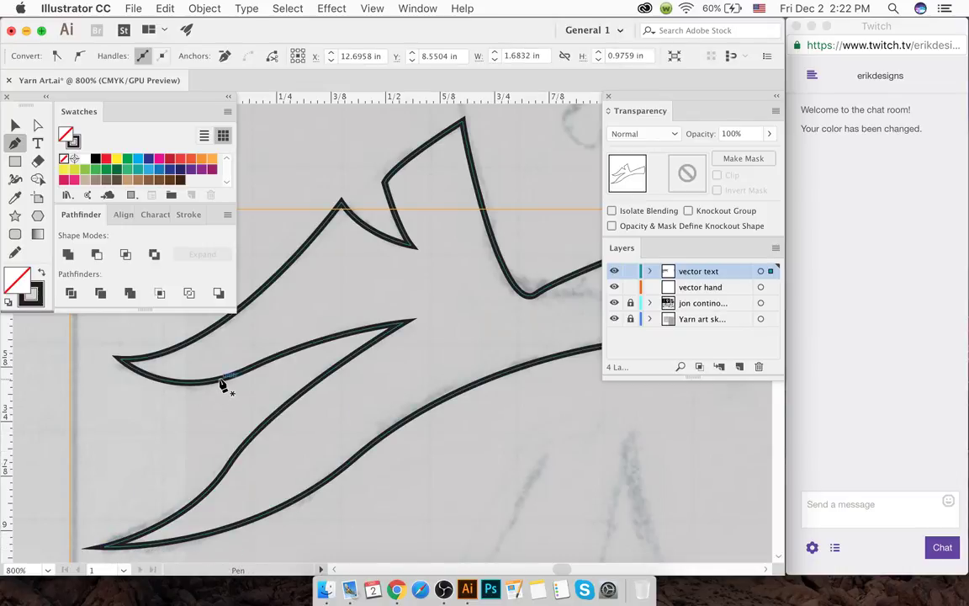
pyautogui.hotkey('shift', 'x')
pyautogui.scroll(-4, 201, 425)
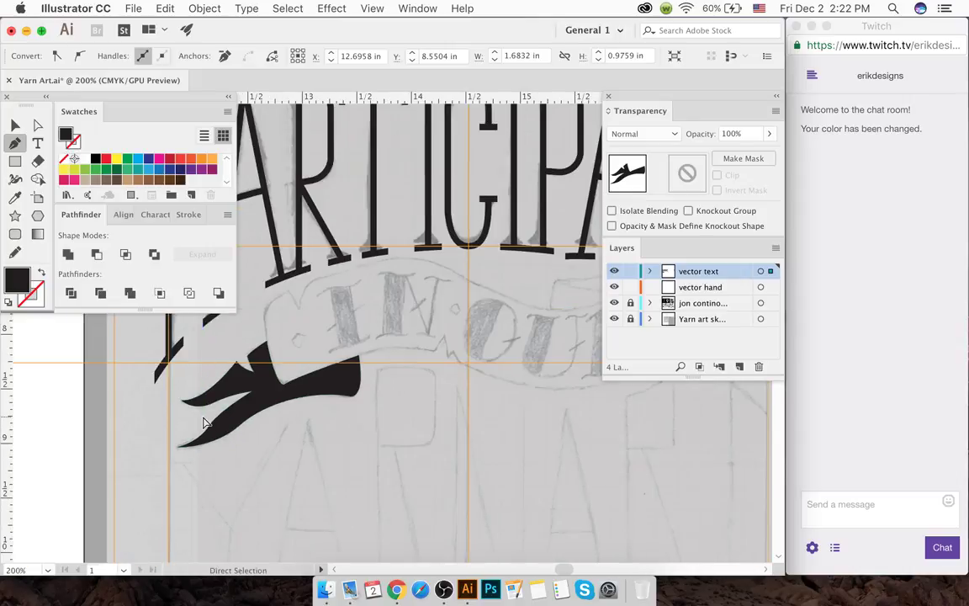
# - Start a new Pen path for the front banner, curving down its left side past the black tail piece to the lower left corner
pyautogui.scroll(2, 203, 426)
pyautogui.hscroll(2, 204, 426)
pyautogui.scroll(2, 203, 425)
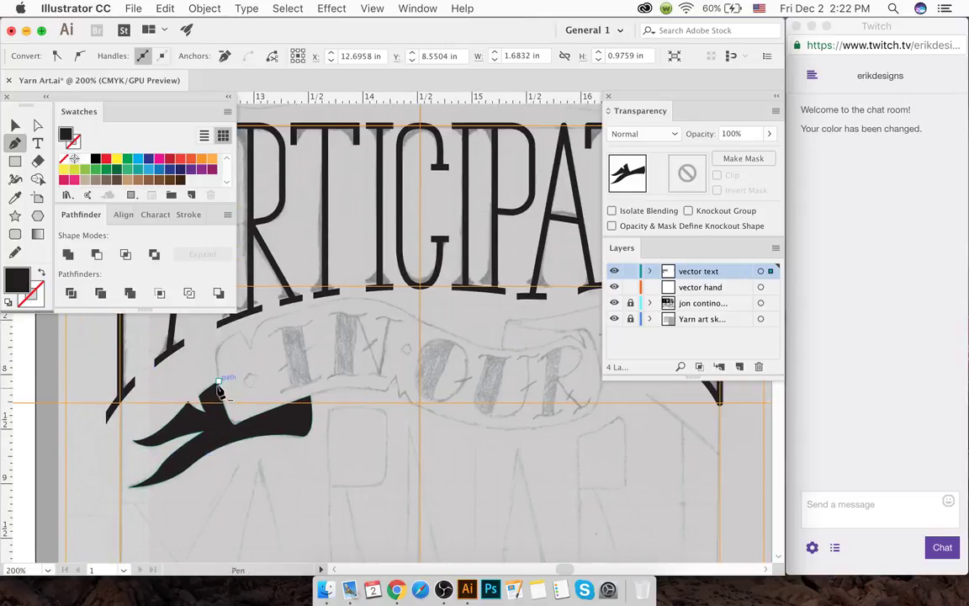
pyautogui.click(217, 384)
pyautogui.moveTo(229, 336); pyautogui.dragTo(224, 338)
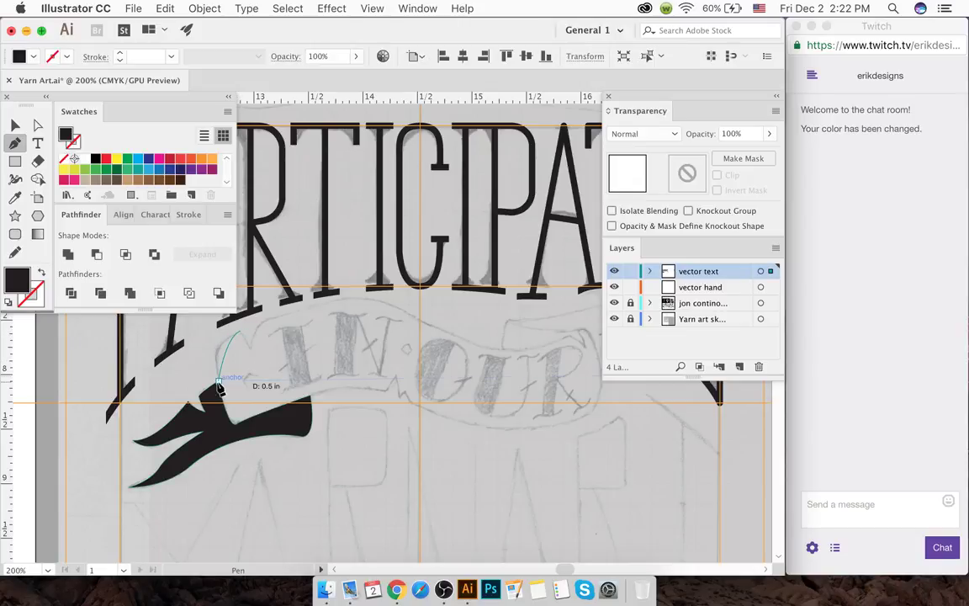
pyautogui.moveTo(218, 380)
pyautogui.mouseDown()
pyautogui.moveTo(238, 433)
pyautogui.moveTo(238, 412)
pyautogui.moveTo(267, 402)
pyautogui.moveTo(149, 280)
pyautogui.mouseUp()
pyautogui.scroll(4, 237, 428)
# - Swap fill and stroke on the front banner path for a black outline and set its stroke weight to 3 px
pyautogui.hotkey('shift', 'x')
pyautogui.click(187, 215)
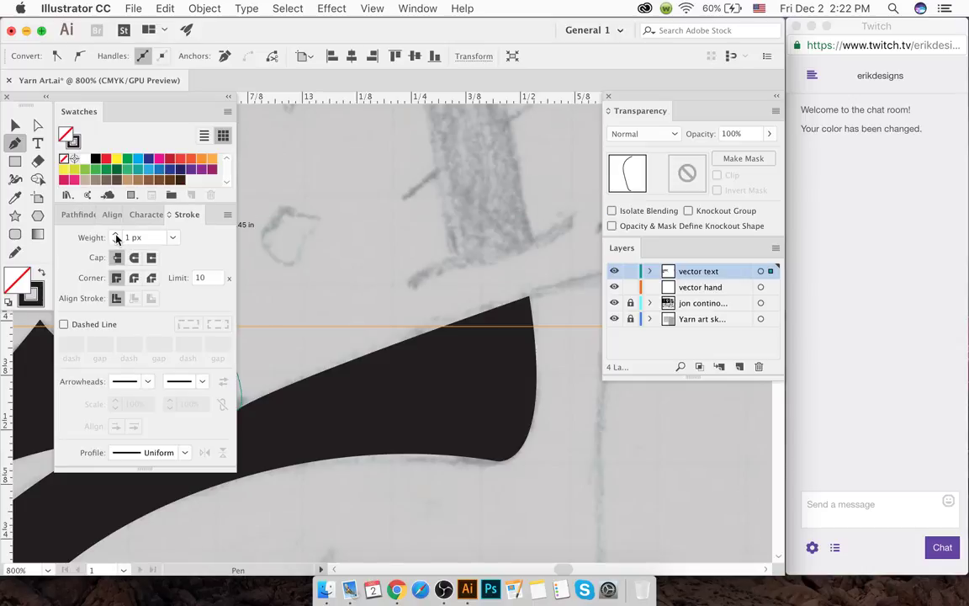
pyautogui.hotkey('ctrl', '-')
pyautogui.hotkey('ctrl', '-')
pyautogui.hotkey('ctrl', '-')
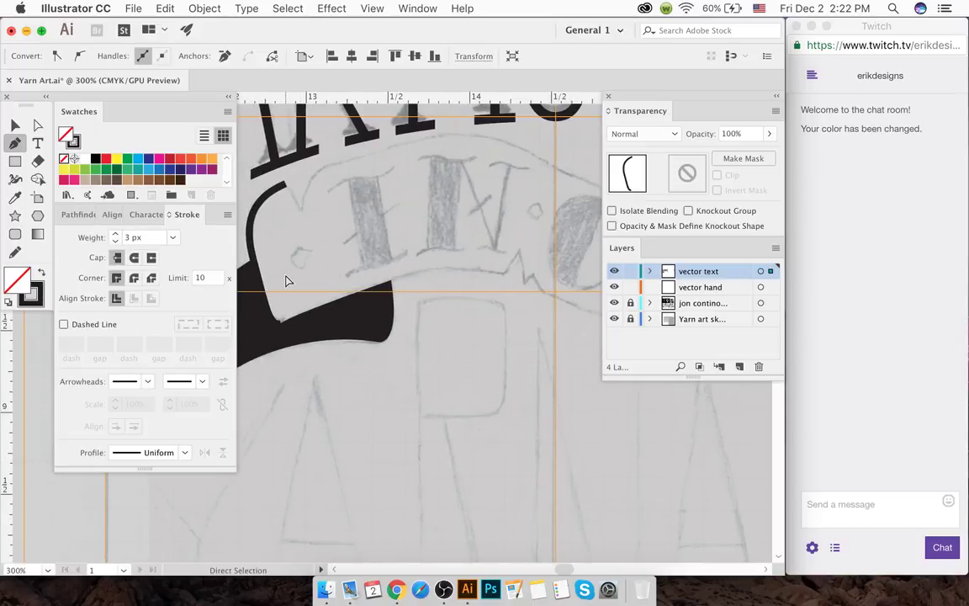
# - Continue the banner outline from its lower left corner along the curved underside of IN to the start of the tear
pyautogui.click(286, 320)
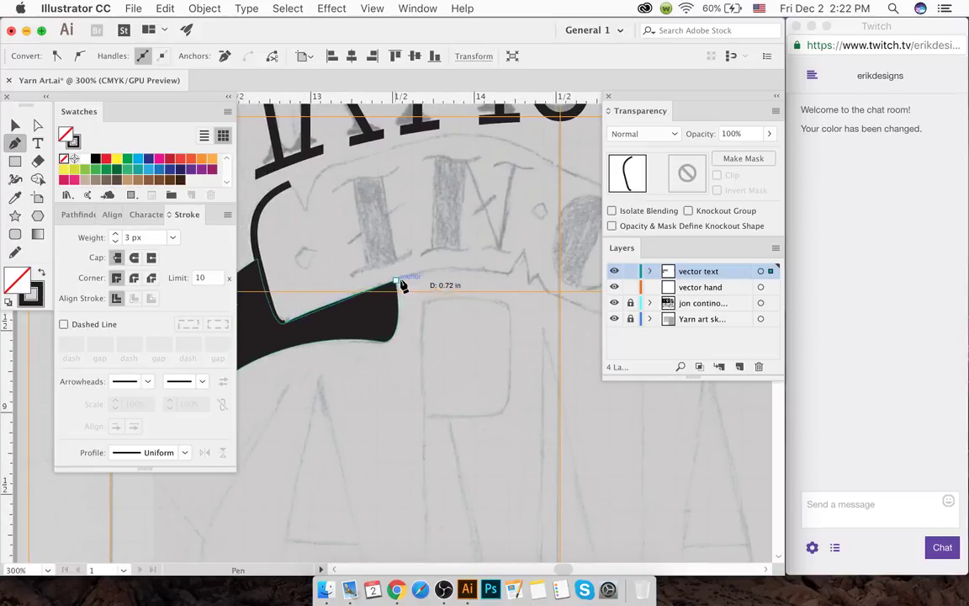
pyautogui.moveTo(508, 274); pyautogui.dragTo(590, 303)
pyautogui.keyDown('ctrl'); pyautogui.click(513, 275); pyautogui.keyUp('ctrl')
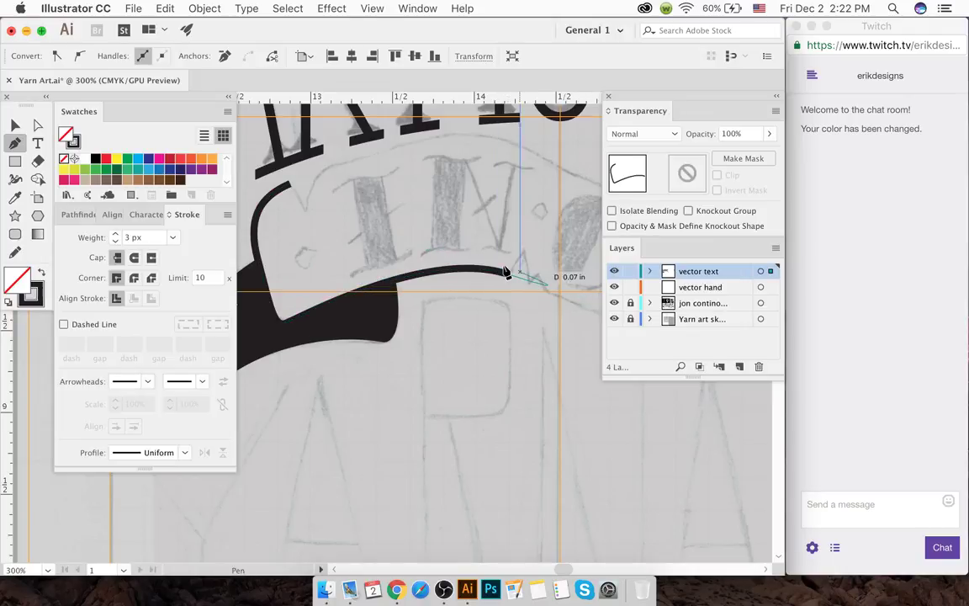
pyautogui.hscroll(3, 501, 270)
pyautogui.click(468, 275)
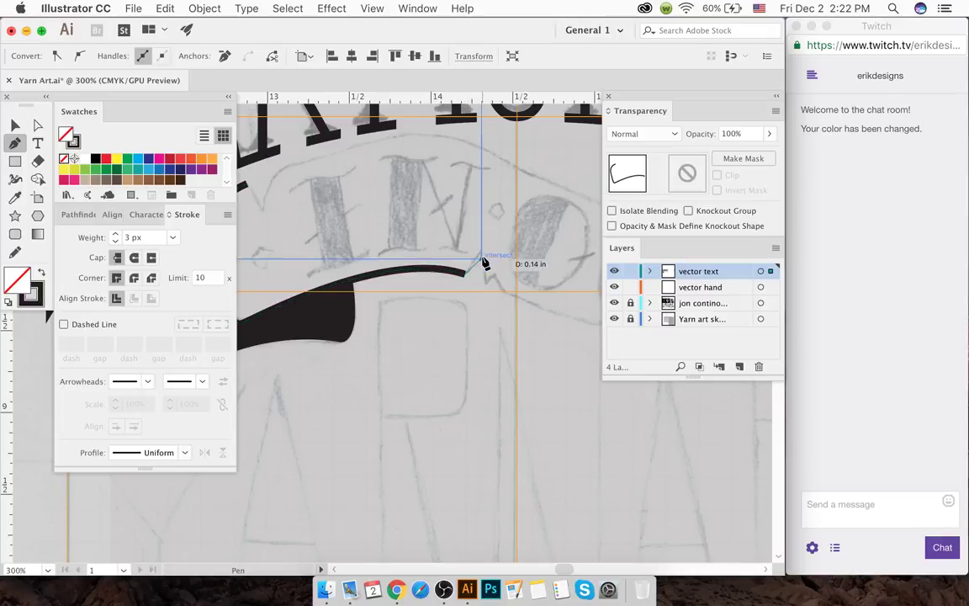
# - Trace the jagged tear in the banner's lower edge between IN and OUR with straight zigzag segments
pyautogui.click(479, 250)
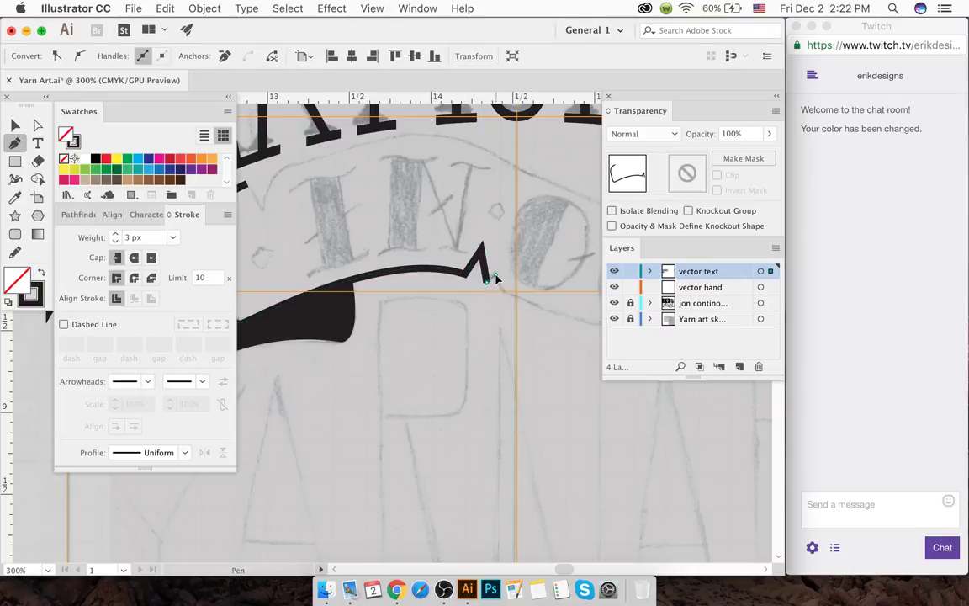
pyautogui.moveTo(496, 280); pyautogui.dragTo(504, 300)
pyautogui.keyDown('ctrl'); pyautogui.click(504, 300); pyautogui.keyUp('ctrl')
# - Trace the banner's underside below OUR to the lower right corner, and curve up its right end to the upper corner
pyautogui.hscroll(5, 493, 309)
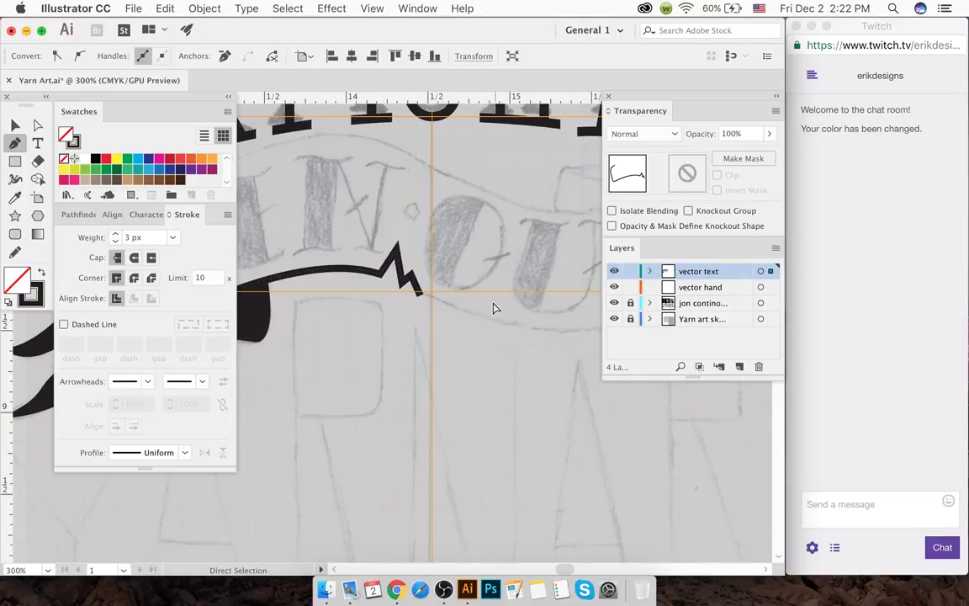
pyautogui.hscroll(5, 437, 336)
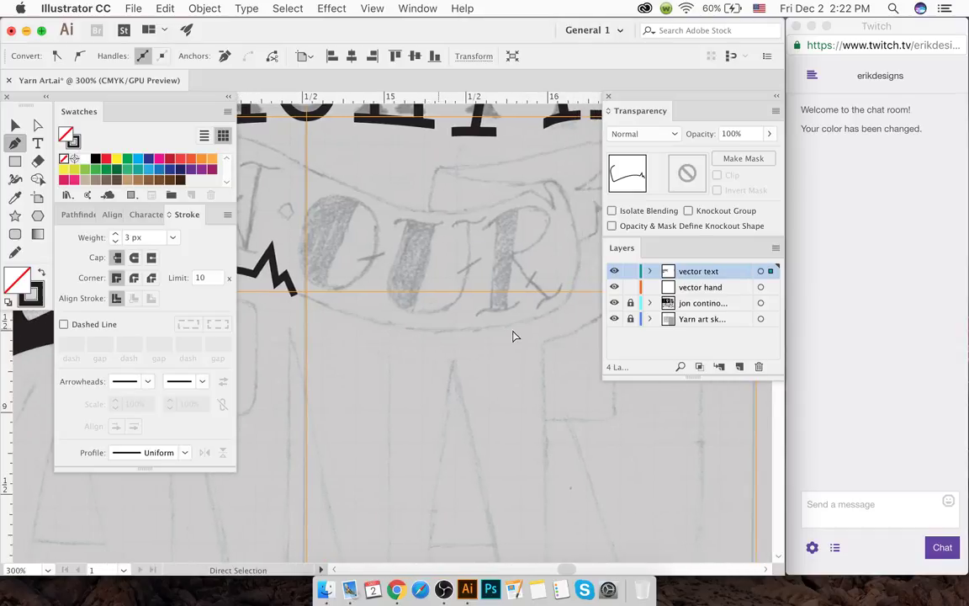
pyautogui.moveTo(526, 304); pyautogui.dragTo(636, 241)
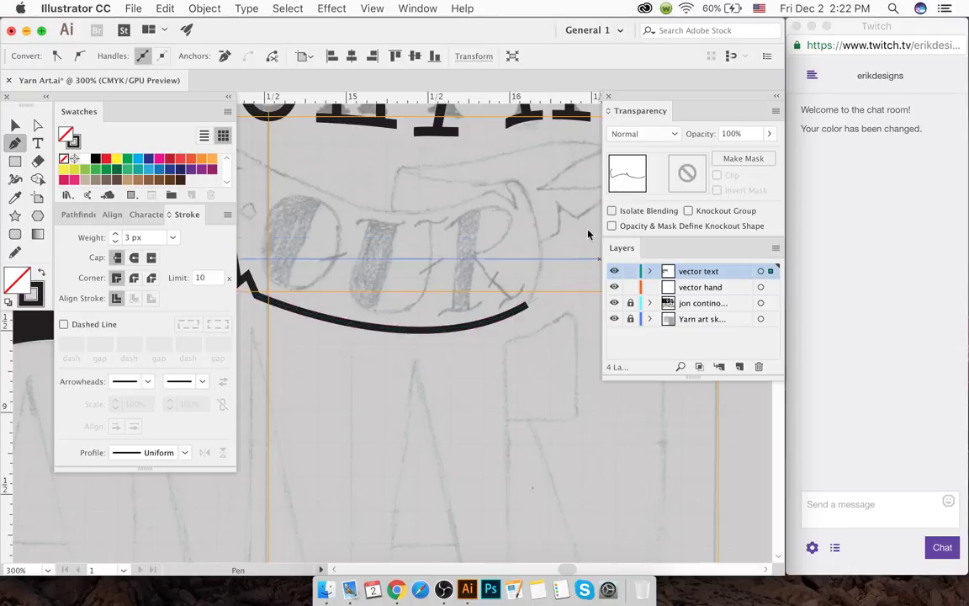
pyautogui.click(528, 305)
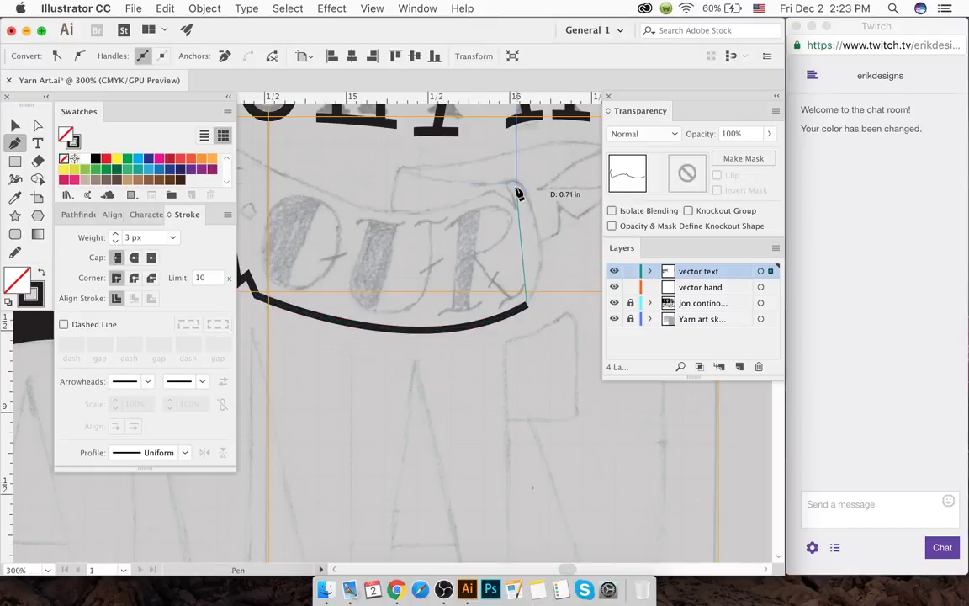
pyautogui.moveTo(516, 184); pyautogui.dragTo(503, 154)
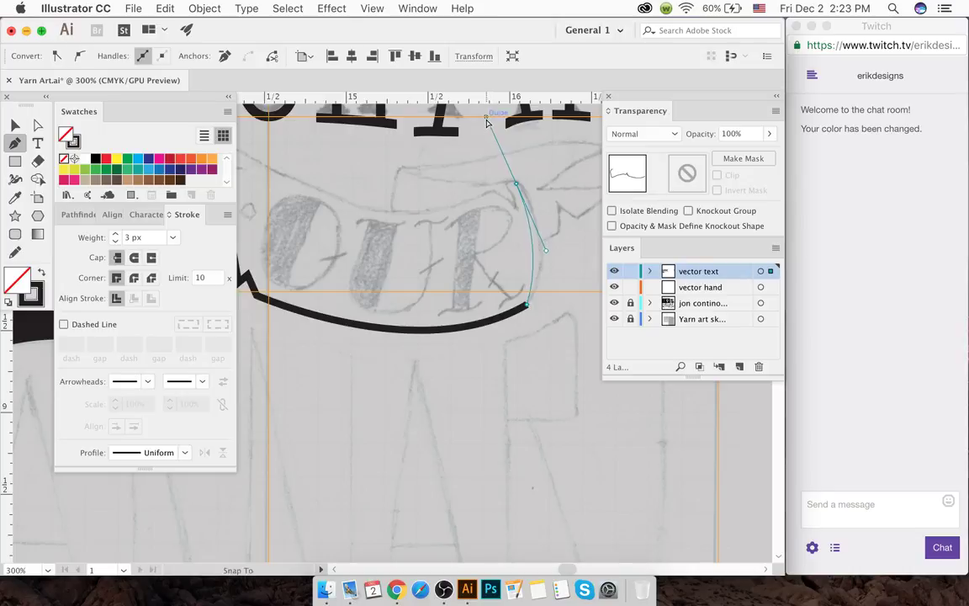
pyautogui.scroll(2, 515, 193)
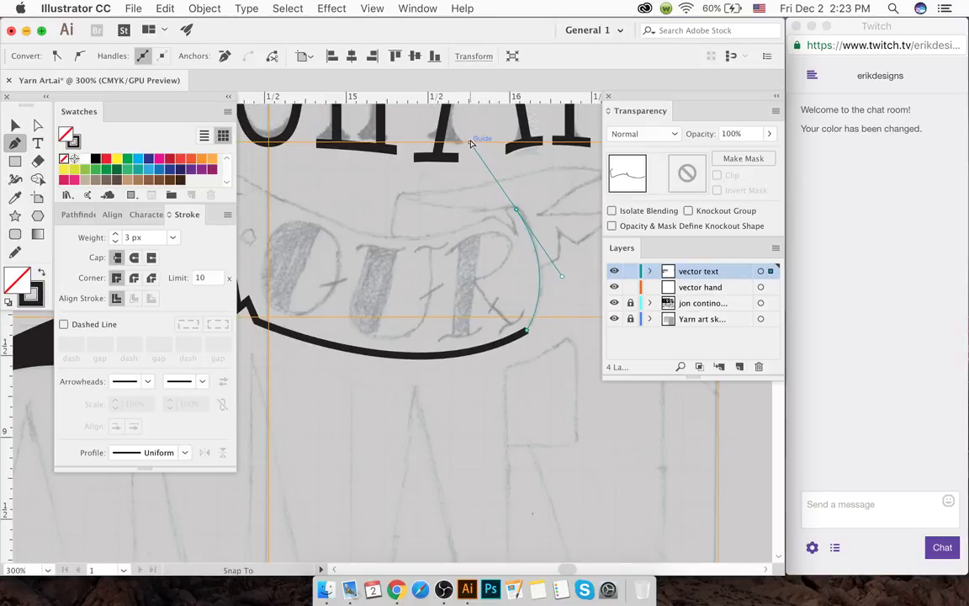
pyautogui.moveTo(471, 143); pyautogui.dragTo(471, 143)
pyautogui.click(515, 209)
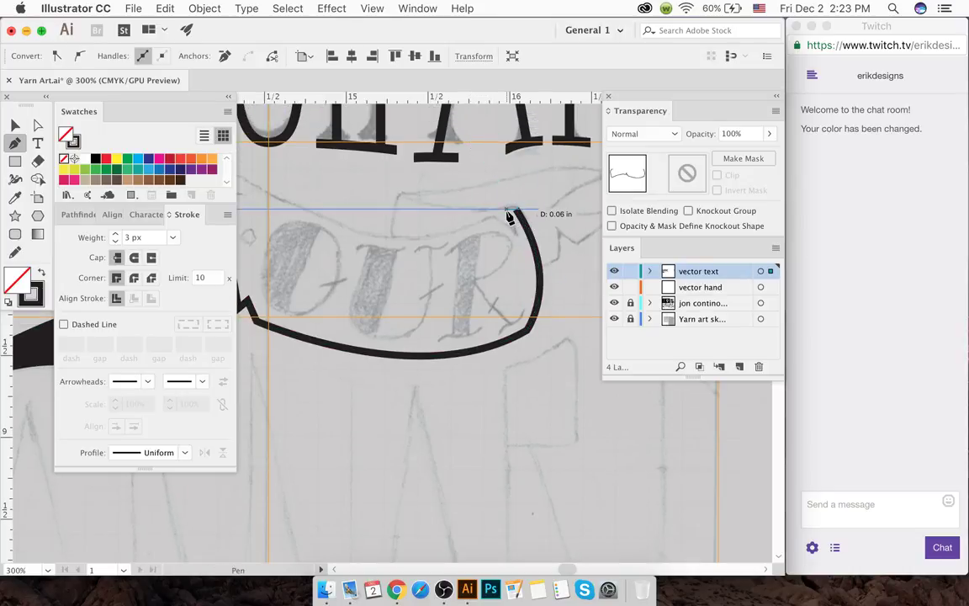
# - Trace the small fold at the banner's upper right corner down to its inner point and back up to the top edge
pyautogui.scroll(6, 510, 214)
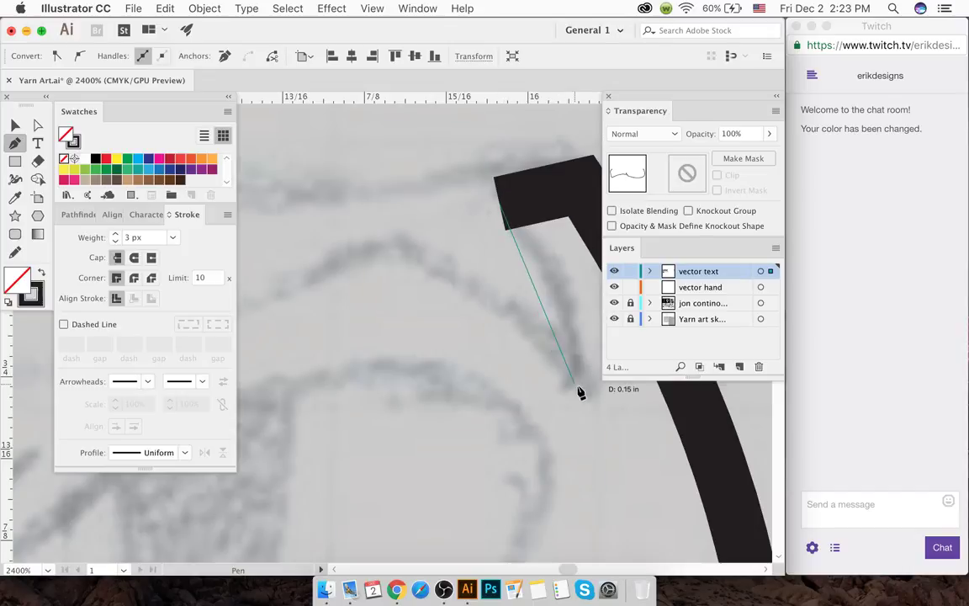
pyautogui.moveTo(577, 387); pyautogui.dragTo(583, 484)
pyautogui.click(579, 390)
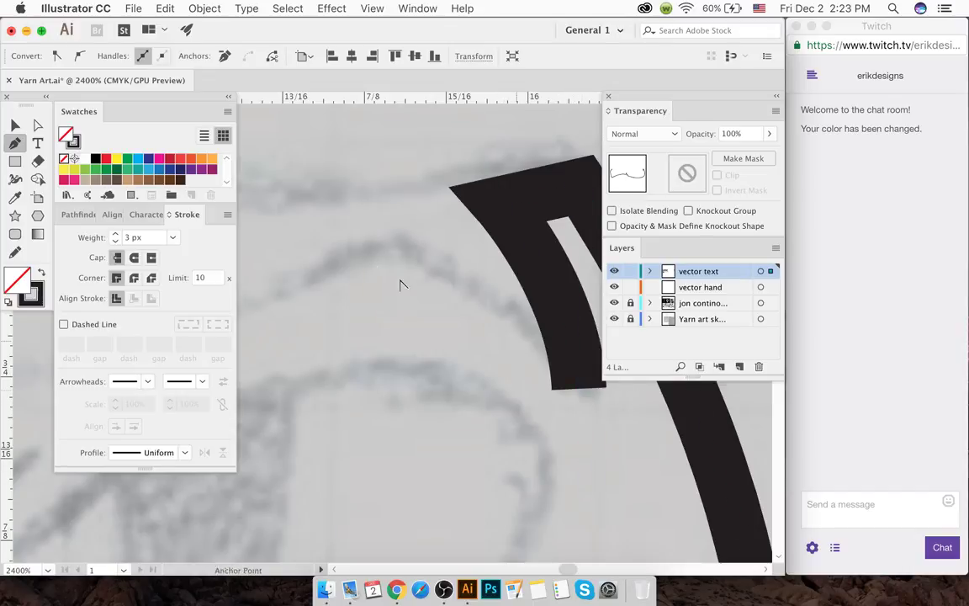
pyautogui.scroll(-1, 375, 278)
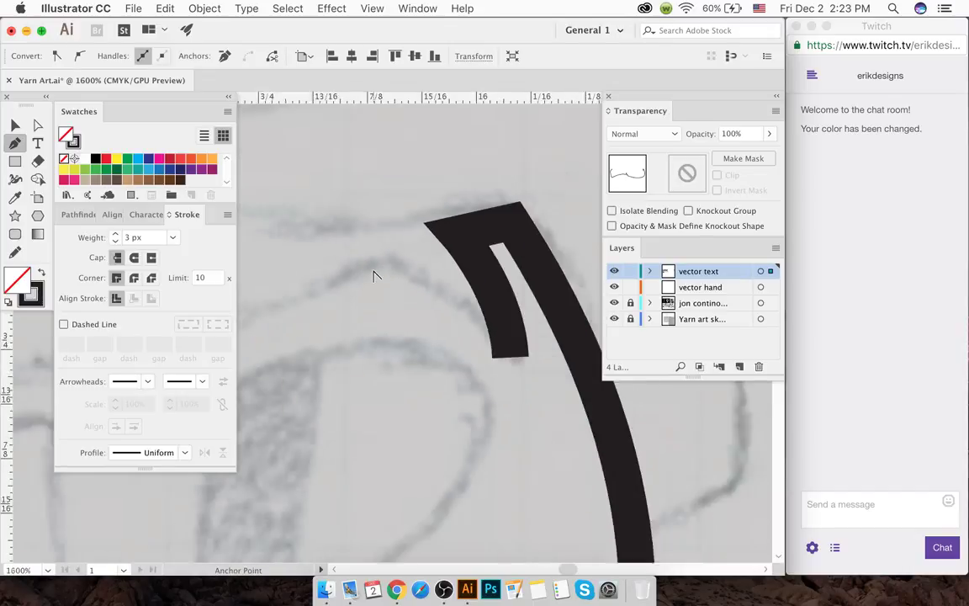
pyautogui.scroll(-3, 375, 278)
pyautogui.click(362, 265)
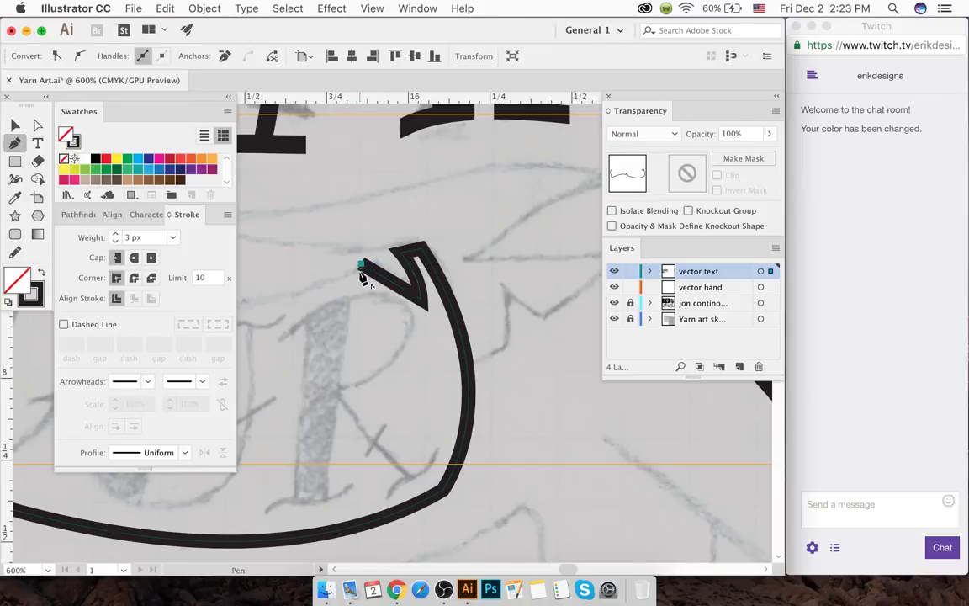
# - Set the banner outline's stroke weight to 2 px
pyautogui.hscroll(-5, 362, 281)
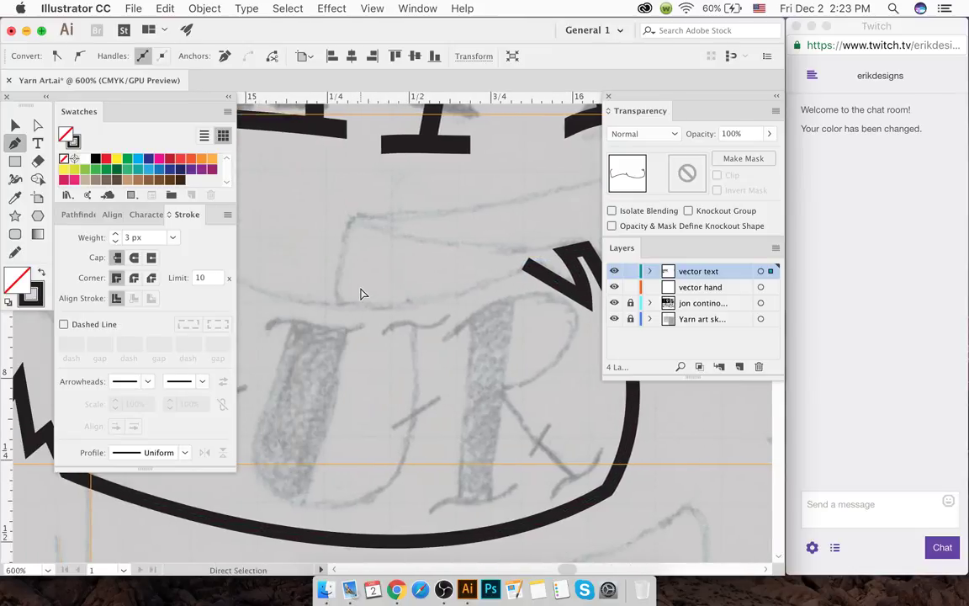
pyautogui.hscroll(-2, 362, 291)
pyautogui.scroll(-4, 362, 292)
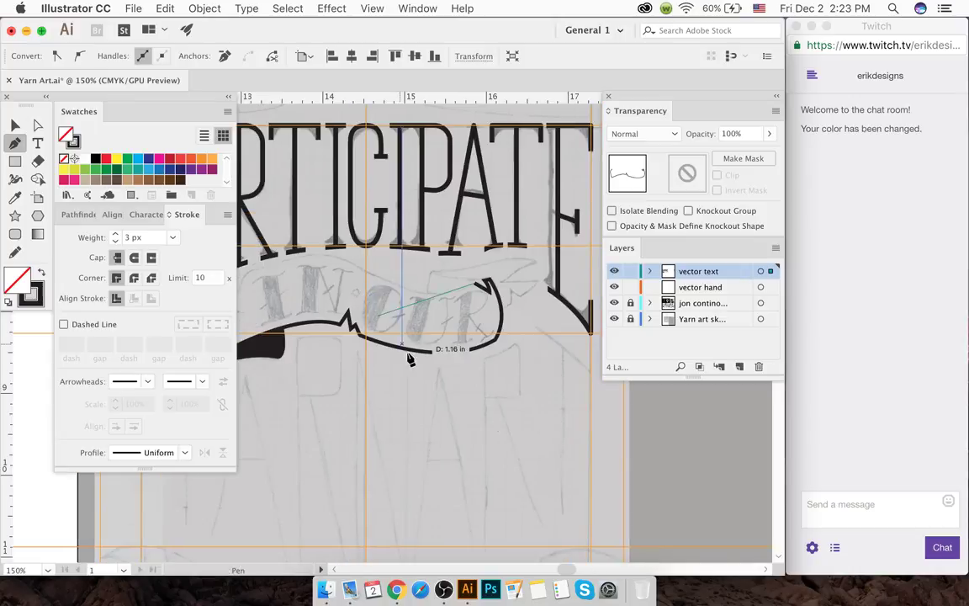
pyautogui.press('super')
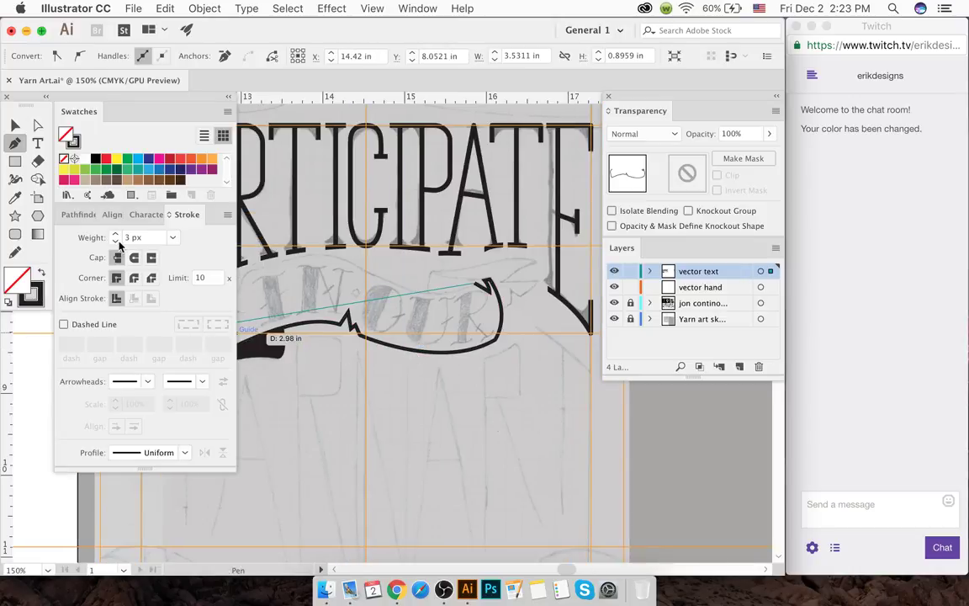
pyautogui.click(115, 241)
# - Trace the banner's top edge from the upper right fold over OUR and IN with smooth curves, ending at the upper left fold
pyautogui.click(475, 285)
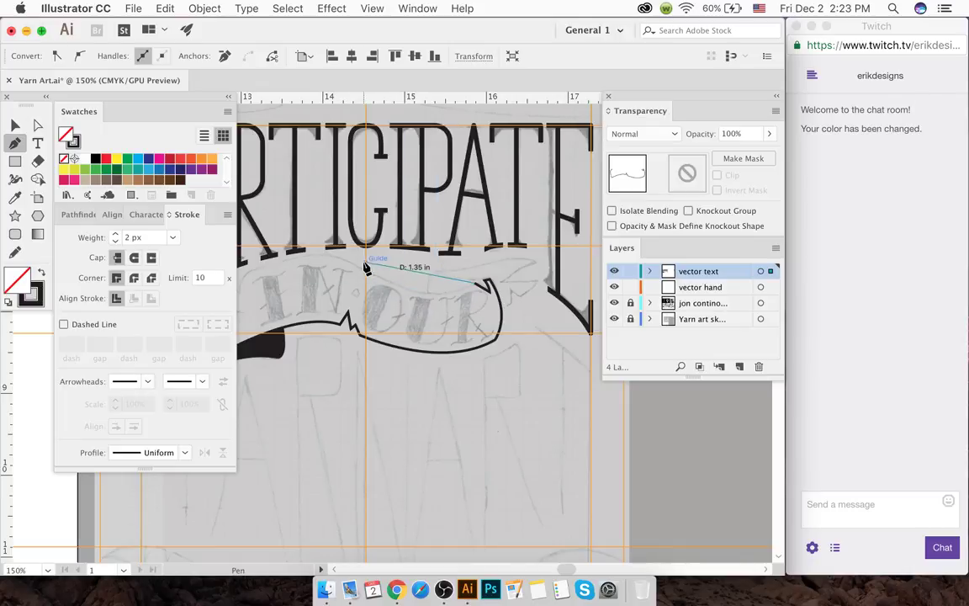
pyautogui.moveTo(365, 271); pyautogui.dragTo(295, 231)
pyautogui.hscroll(-3, 354, 313)
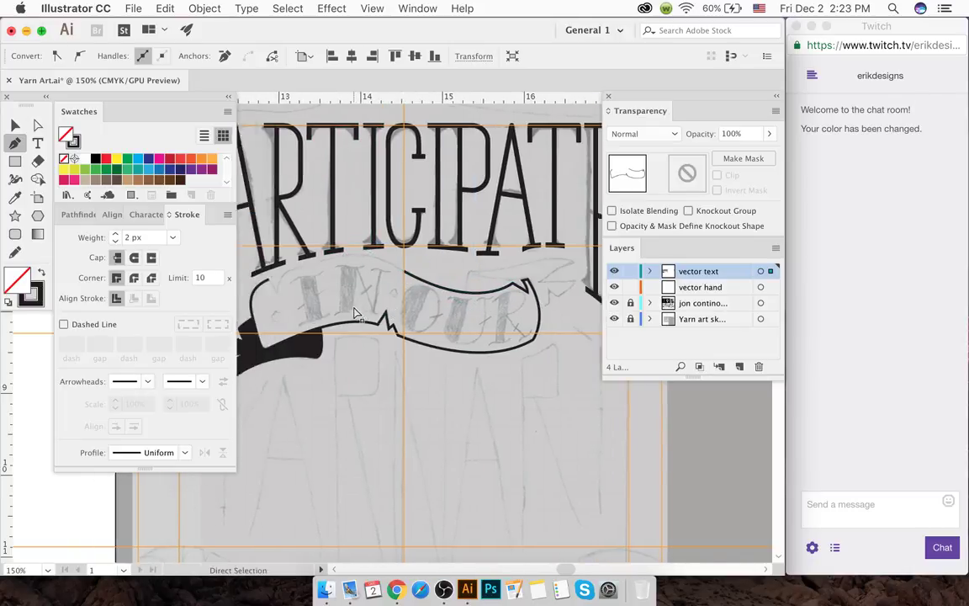
pyautogui.press('alt')
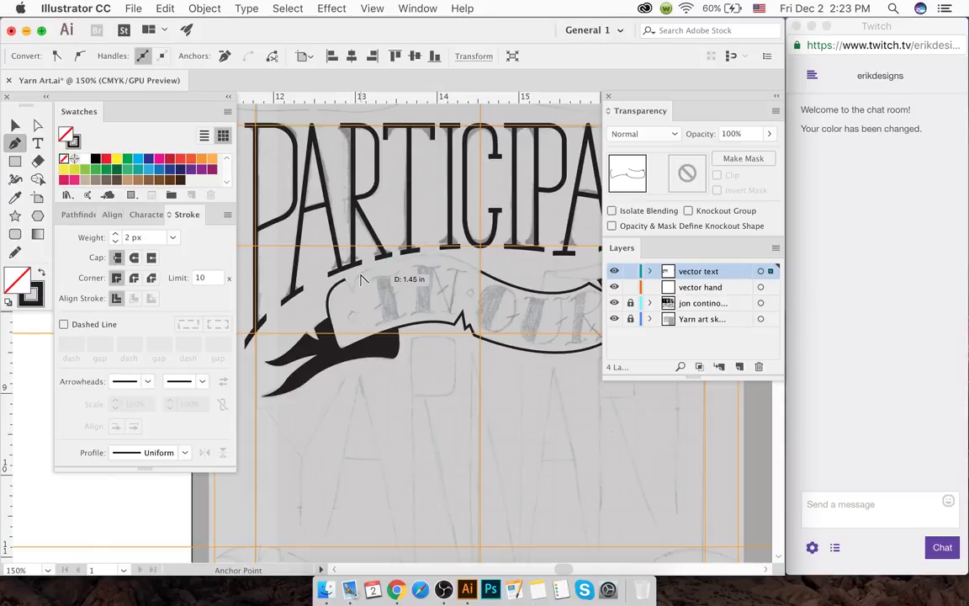
pyautogui.scroll(2, 361, 278)
pyautogui.hscroll(2, 363, 275)
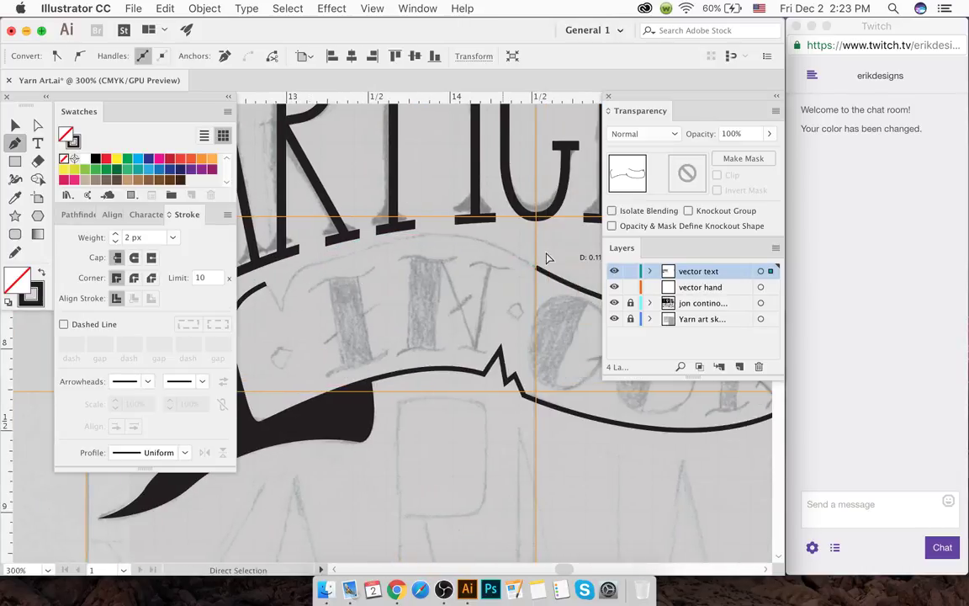
pyautogui.click(537, 272)
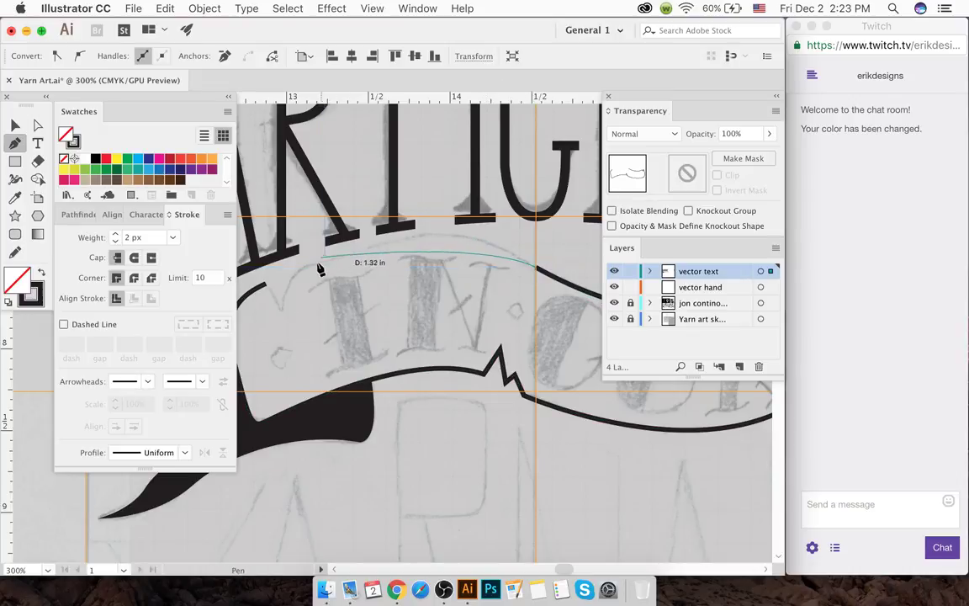
pyautogui.moveTo(298, 271); pyautogui.dragTo(152, 325)
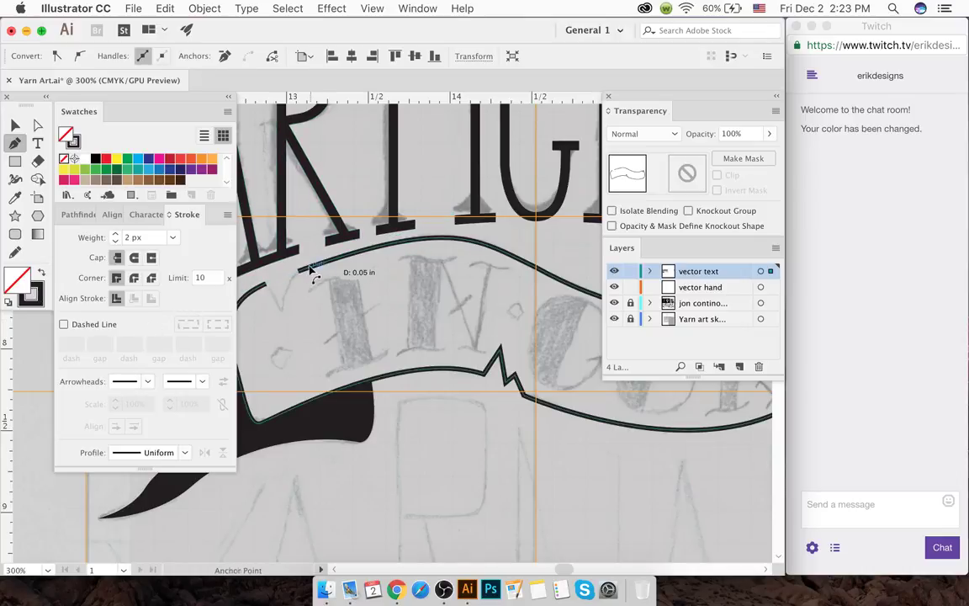
# - Trace the fold at the banner's upper left corner down to its inner point and back up, closing the outline
pyautogui.click(310, 268)
pyautogui.moveTo(286, 313); pyautogui.dragTo(287, 331)
pyautogui.click(286, 312)
pyautogui.moveTo(265, 284); pyautogui.dragTo(280, 307)
pyautogui.press('super+z')
pyautogui.keyDown('super'); pyautogui.click(320, 315); pyautogui.keyUp('super')
# - Delete the segment on the outer side of the upper left fold and redraw it to close the banner outline
pyautogui.press('a')
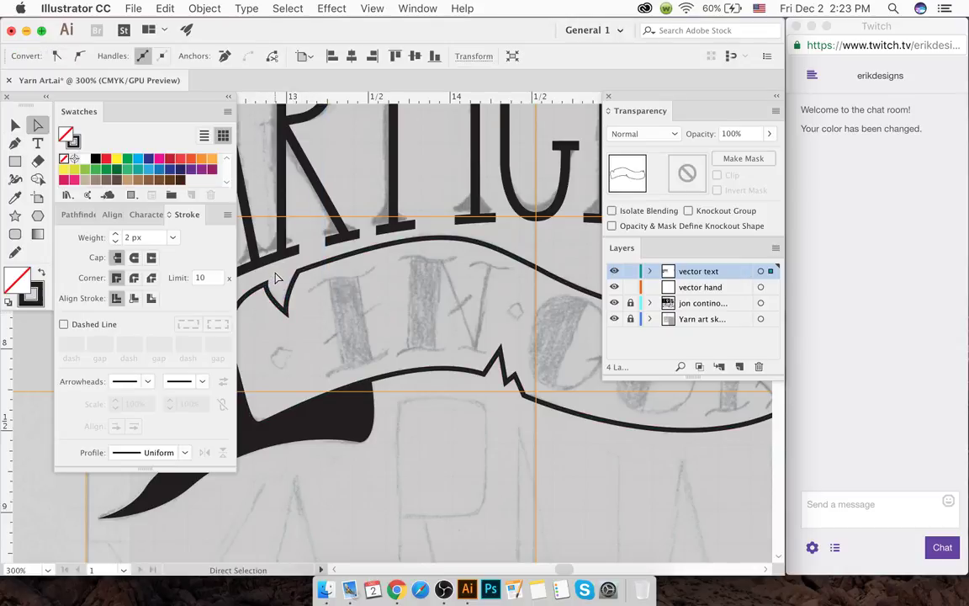
pyautogui.scroll(3, 272, 285)
pyautogui.press('BackSpace')
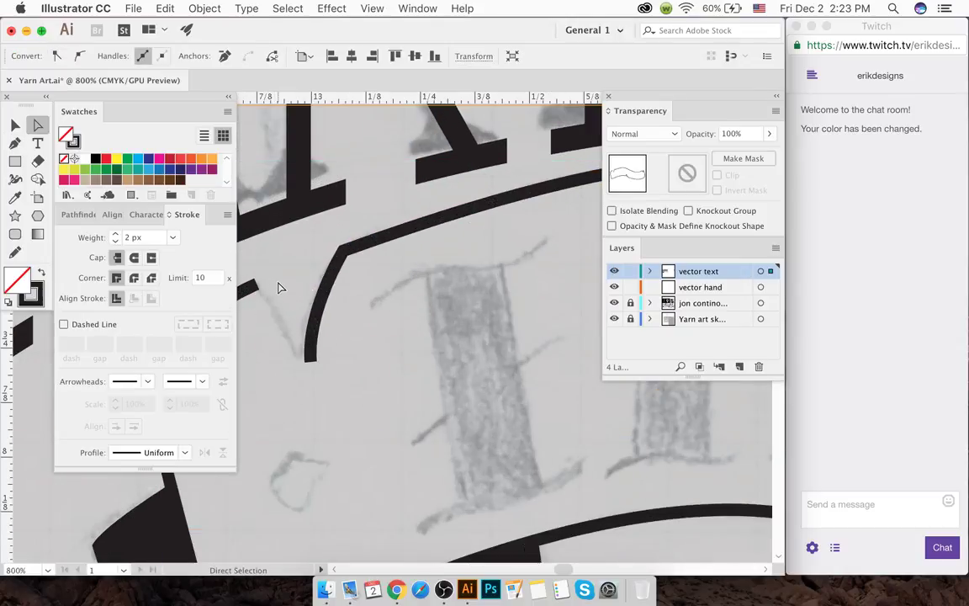
pyautogui.press('p')
pyautogui.click(309, 359)
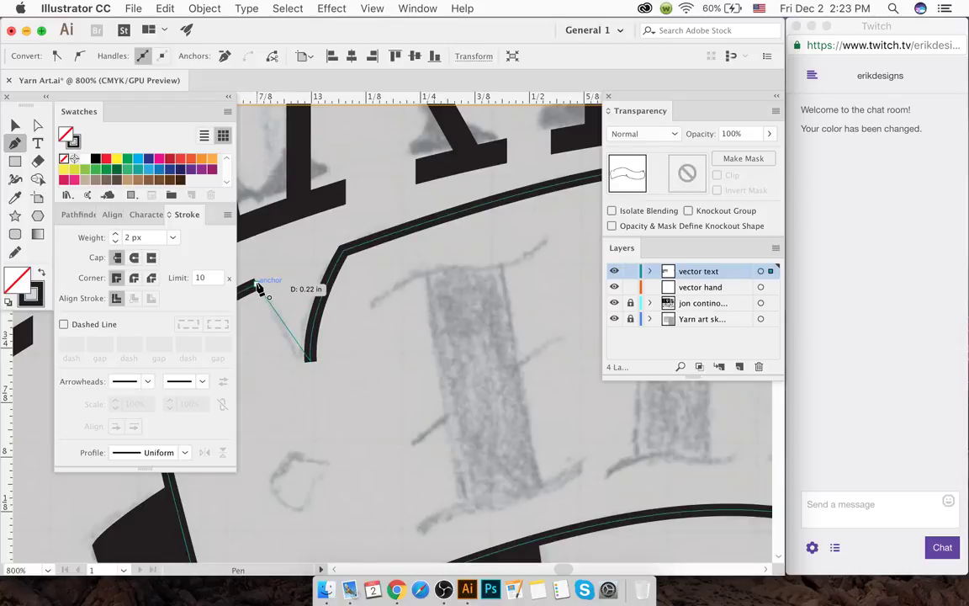
pyautogui.click(257, 284)
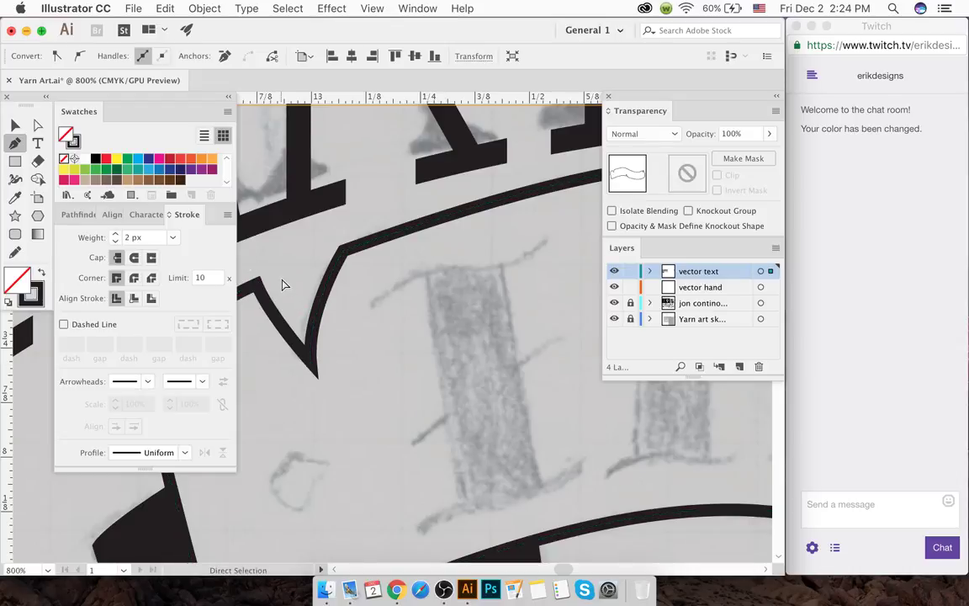
pyautogui.keyDown('super'); pyautogui.click(283, 285); pyautogui.keyUp('super')
# - Trace the banner's right tail from the top edge above OUR along its upper curve to the tip and back to the fork
pyautogui.scroll(-3, 287, 289)
pyautogui.hscroll(10, 294, 305)
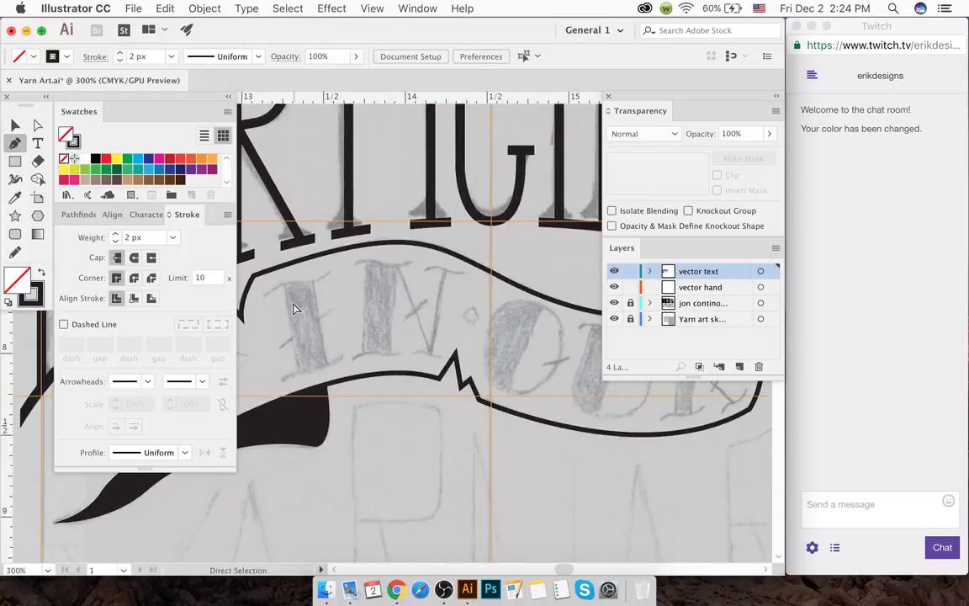
pyautogui.hscroll(5, 342, 316)
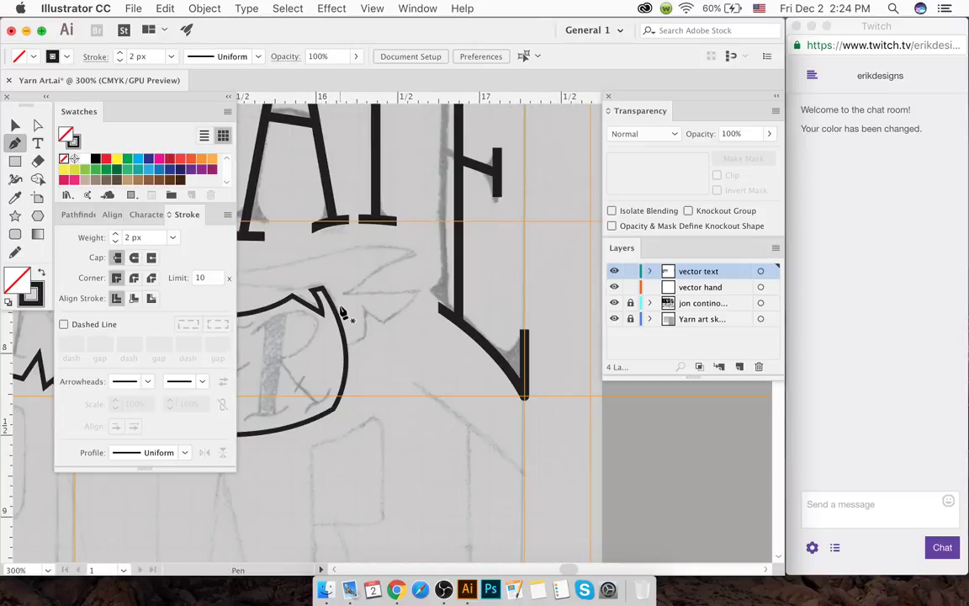
pyautogui.hscroll(-3, 343, 313)
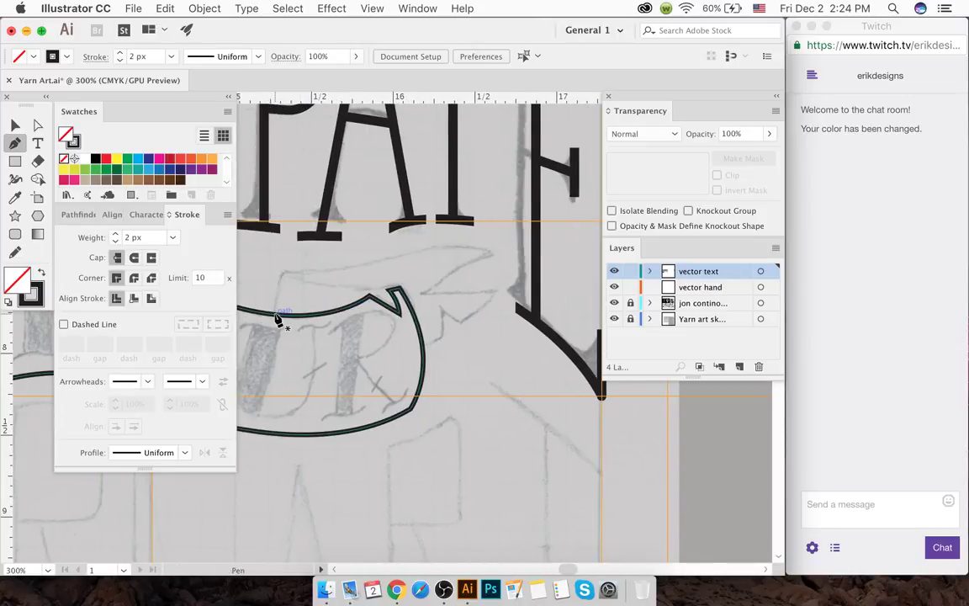
pyautogui.moveTo(279, 317); pyautogui.dragTo(284, 283)
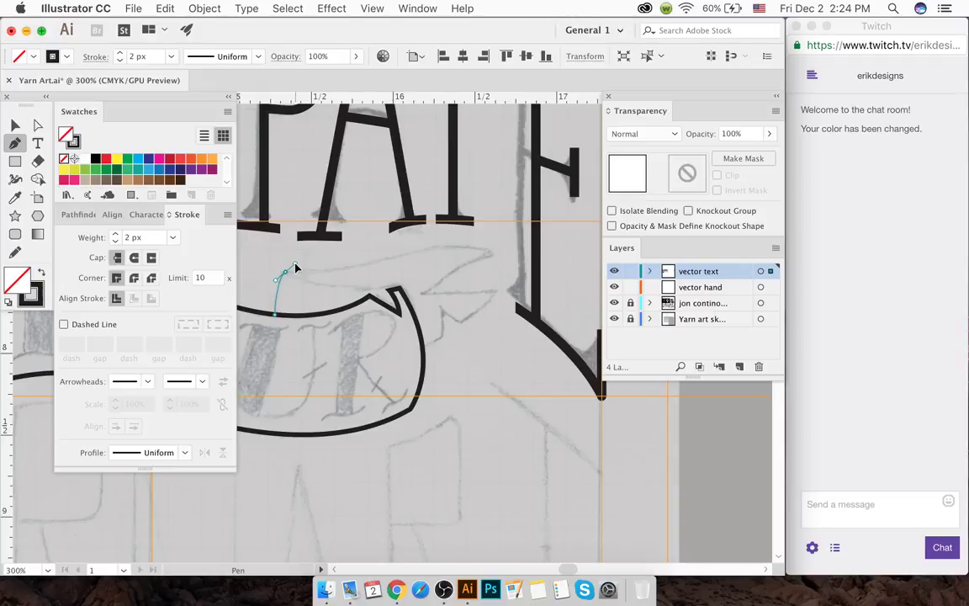
pyautogui.moveTo(422, 250); pyautogui.dragTo(484, 230)
pyautogui.press('super+z')
pyautogui.moveTo(400, 254); pyautogui.dragTo(413, 312)
pyautogui.click(423, 294)
# - Trace the right tail's lower prong and its jagged underside back to the banner's right end
pyautogui.moveTo(494, 291); pyautogui.dragTo(463, 332)
pyautogui.click(496, 292)
pyautogui.click(441, 307)
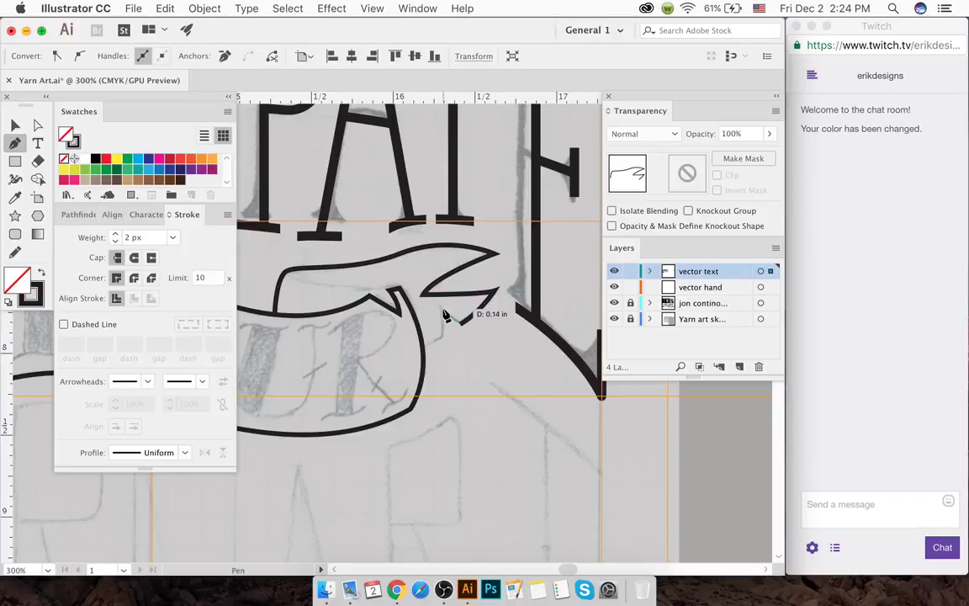
pyautogui.click(443, 338)
pyautogui.moveTo(426, 353); pyautogui.dragTo(363, 314)
# - Follow the banner's right end, upper right fold and top edge back to the starting point to close the tail path
pyautogui.scroll(2, 364, 314)
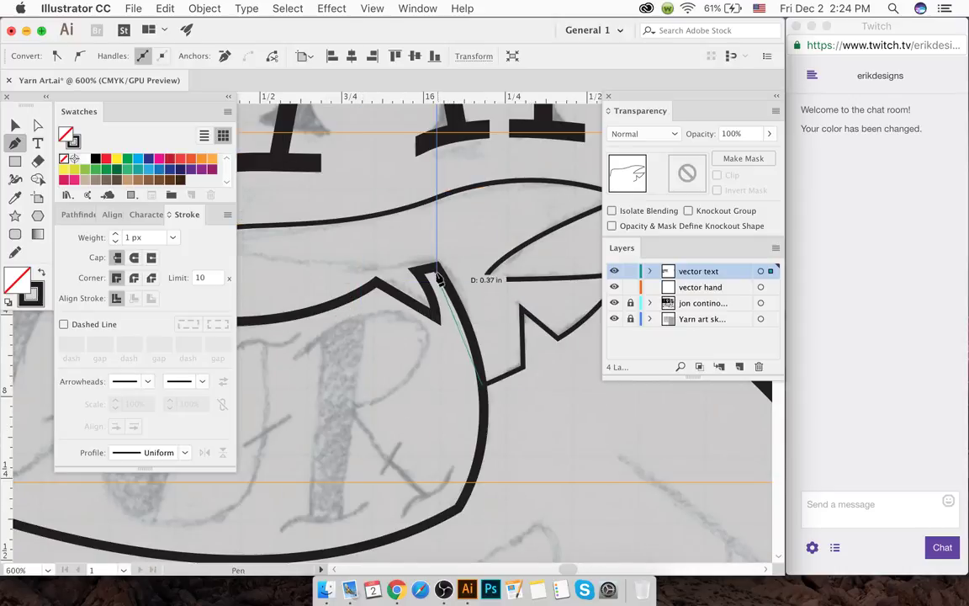
pyautogui.moveTo(436, 266)
pyautogui.mouseDown()
pyautogui.moveTo(395, 223)
pyautogui.moveTo(405, 202)
pyautogui.moveTo(397, 215)
pyautogui.moveTo(394, 208)
pyautogui.moveTo(471, 273)
pyautogui.moveTo(425, 270)
pyautogui.mouseUp()
pyautogui.moveTo(437, 320)
pyautogui.mouseDown()
pyautogui.moveTo(438, 346)
pyautogui.moveTo(437, 320)
pyautogui.mouseUp()
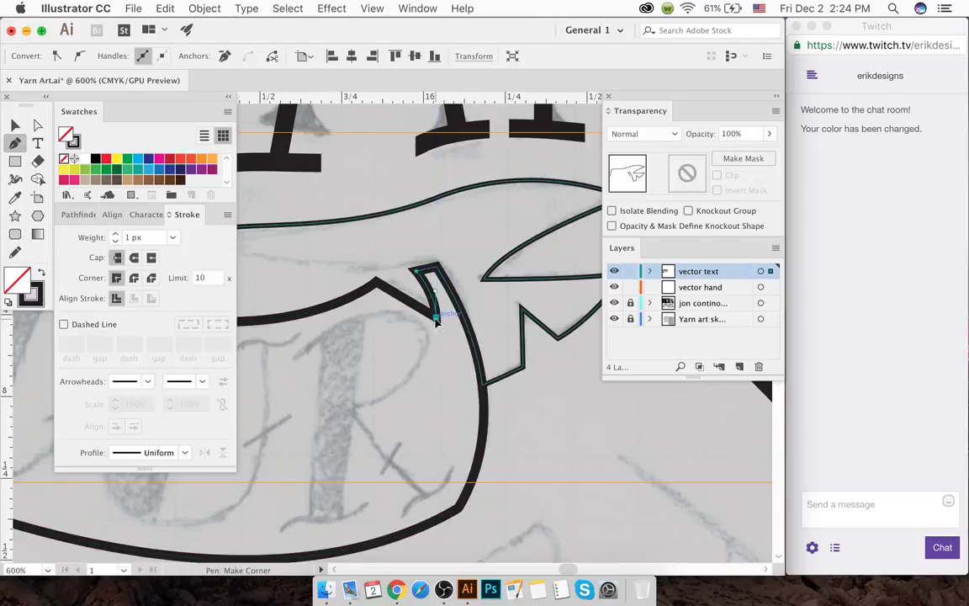
pyautogui.click(376, 283)
pyautogui.hscroll(-3, 377, 286)
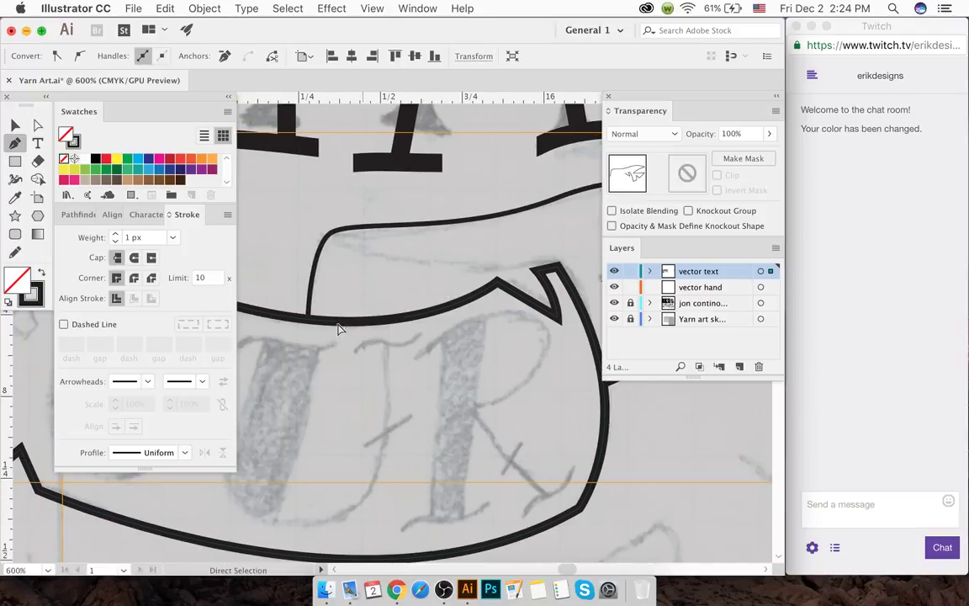
pyautogui.click(307, 321)
pyautogui.moveTo(307, 320); pyautogui.dragTo(199, 298)
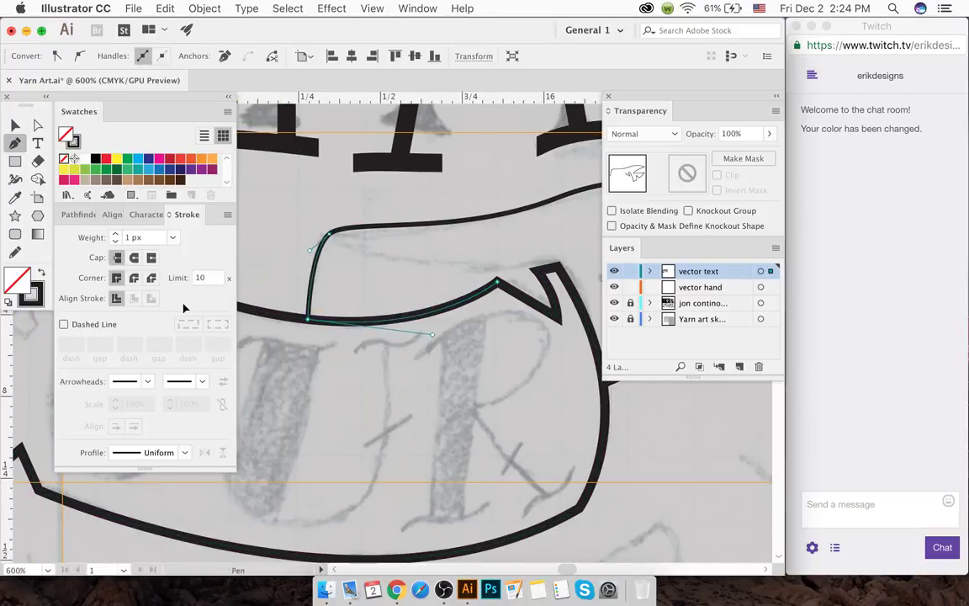
# - Swap the right tail's stroke and fill to make it solid black without an outline, and deselect it
pyautogui.hotkey('shift', 'x')
pyautogui.click(14, 126)
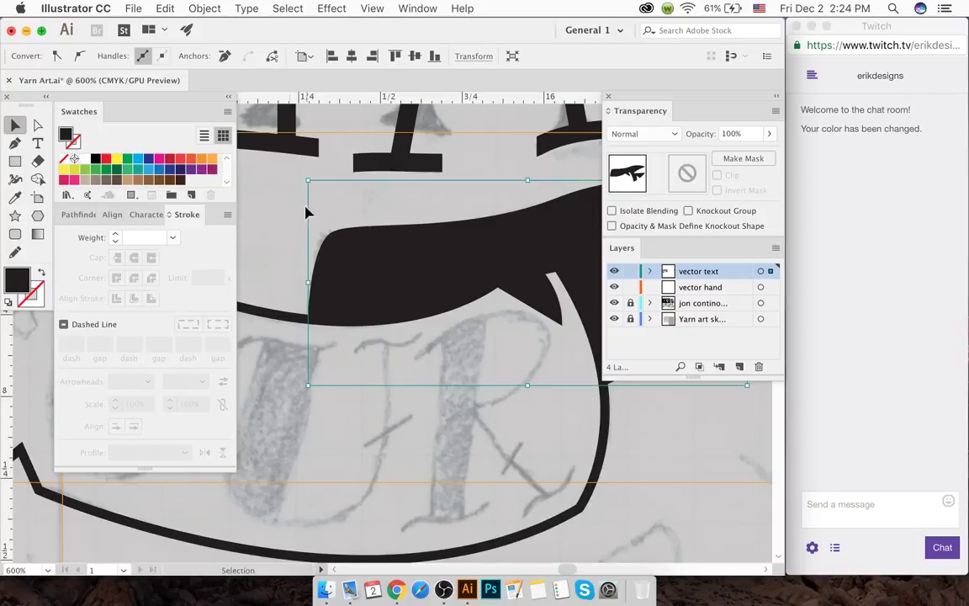
pyautogui.click(335, 228)
# - Trace the small irregular dot between IN and OUR as a closed black-filled shape and deselect it
pyautogui.scroll(-4, 337, 232)
pyautogui.scroll(-2, 343, 241)
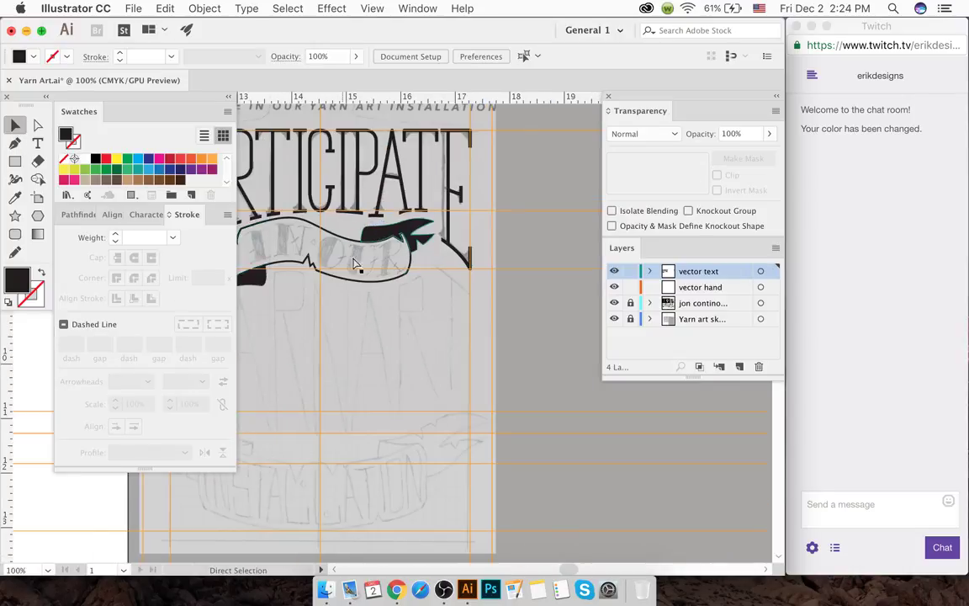
pyautogui.hscroll(-5, 391, 329)
pyautogui.hscroll(3, 448, 346)
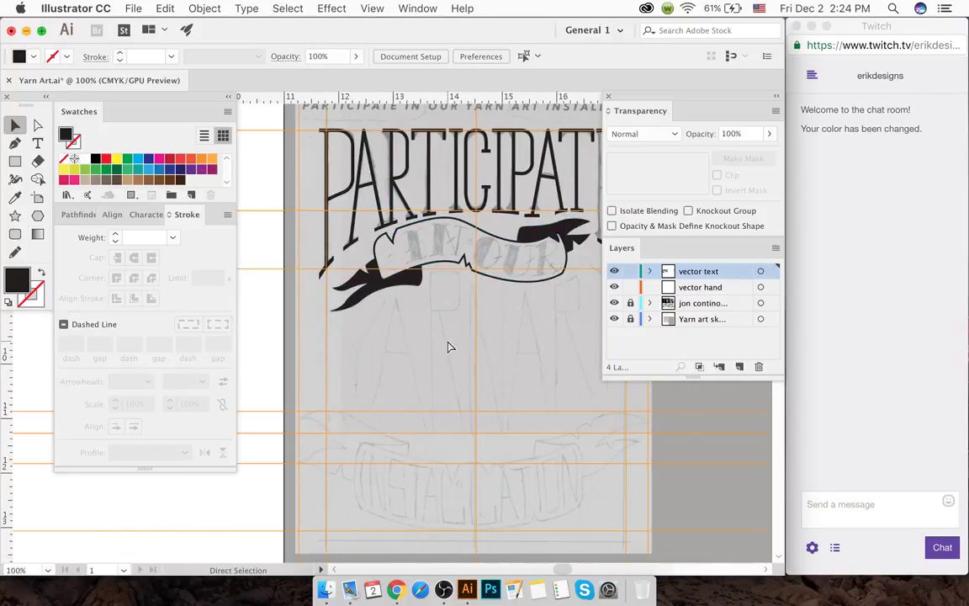
pyautogui.hscroll(2, 444, 324)
pyautogui.scroll(10, 447, 254)
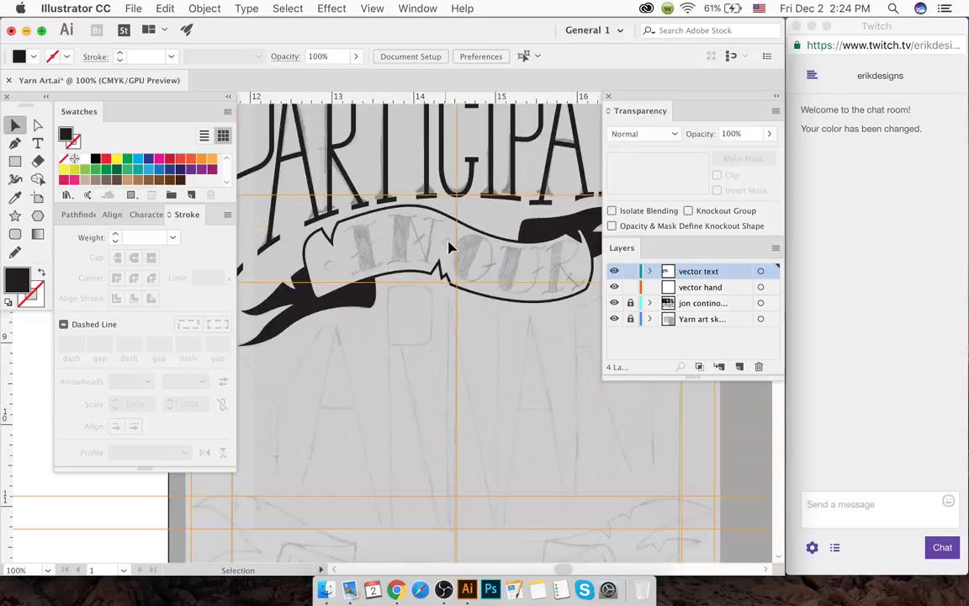
pyautogui.scroll(-3, 451, 249)
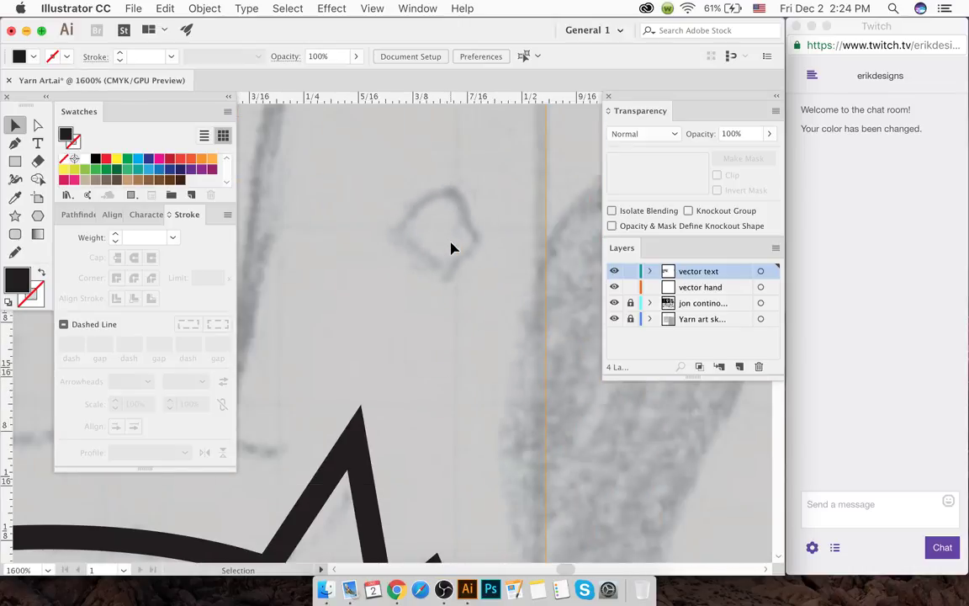
pyautogui.press('p')
pyautogui.moveTo(449, 188); pyautogui.dragTo(395, 239)
pyautogui.click(425, 268)
pyautogui.click(452, 275)
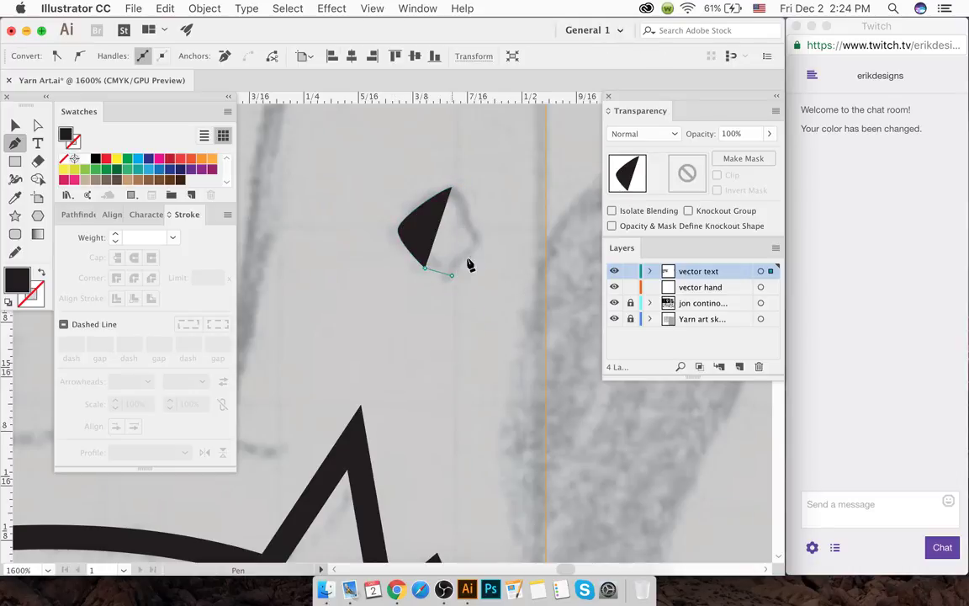
pyautogui.click(482, 245)
pyautogui.moveTo(451, 186); pyautogui.dragTo(454, 190)
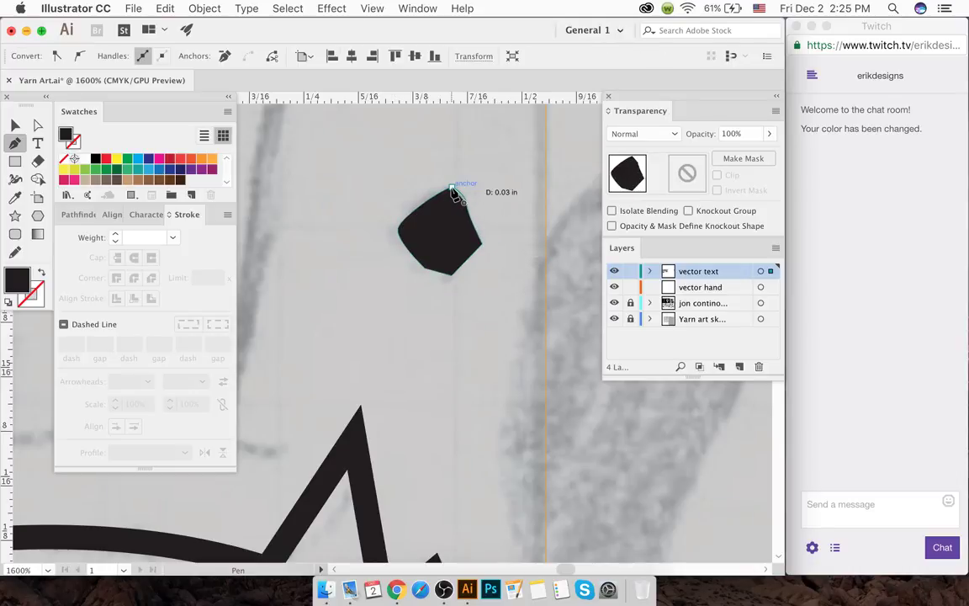
pyautogui.keyDown('super'); pyautogui.click(411, 181); pyautogui.keyUp('super')
# - Try to trace the small dot before IN as a black-filled shape, and delete the attempt
pyautogui.scroll(-3, 412, 182)
pyautogui.hscroll(-4, 414, 187)
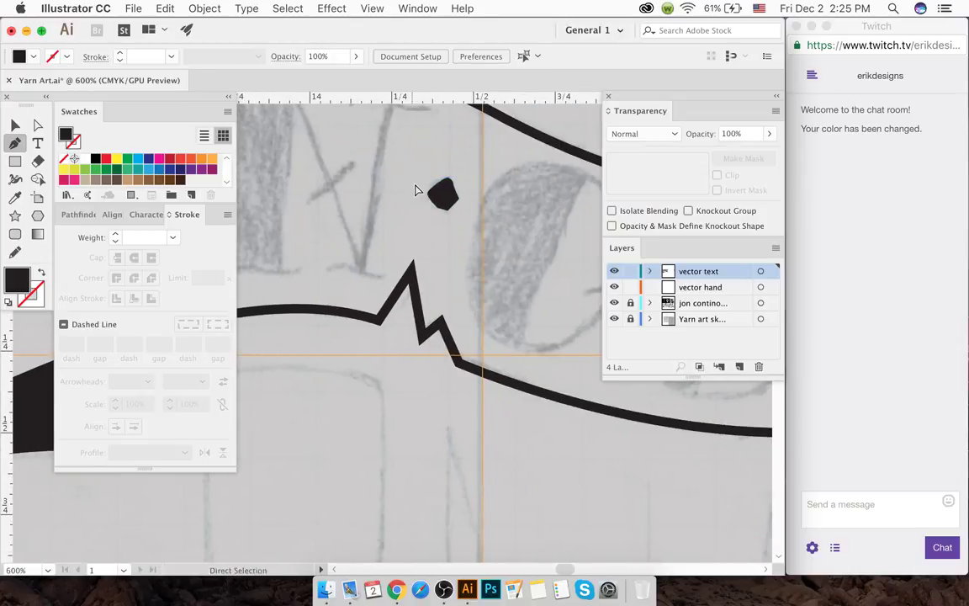
pyautogui.hscroll(-5, 414, 191)
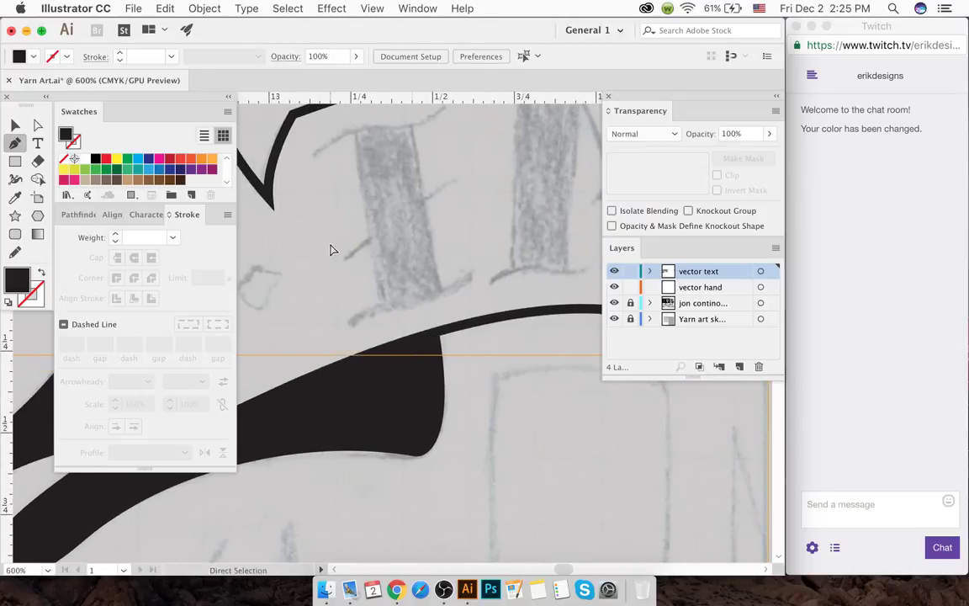
pyautogui.hscroll(-2, 282, 291)
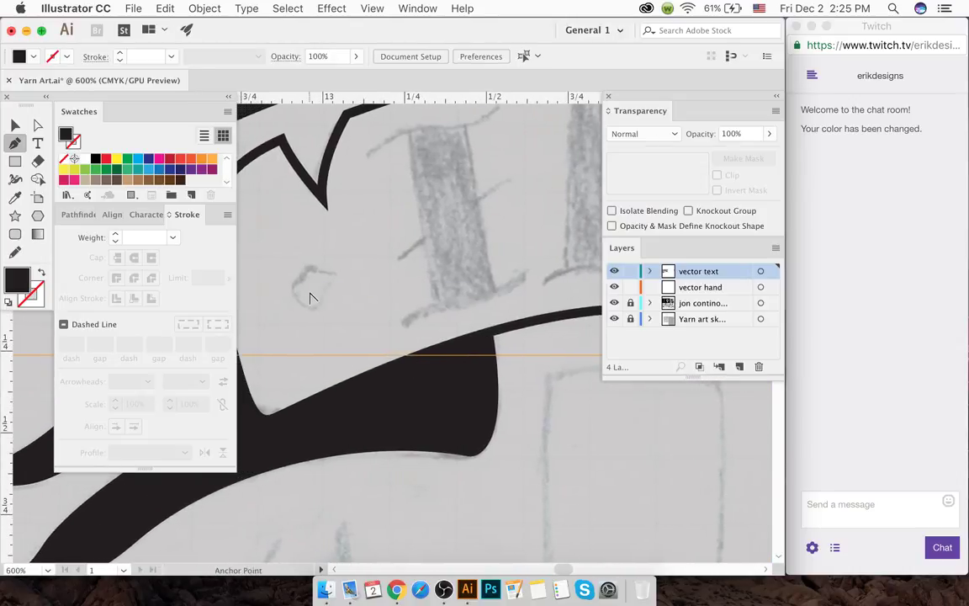
pyautogui.click(307, 268)
pyautogui.moveTo(292, 287); pyautogui.dragTo(317, 320)
pyautogui.moveTo(306, 269)
pyautogui.mouseDown()
pyautogui.moveTo(338, 282)
pyautogui.moveTo(316, 275)
pyautogui.mouseUp()
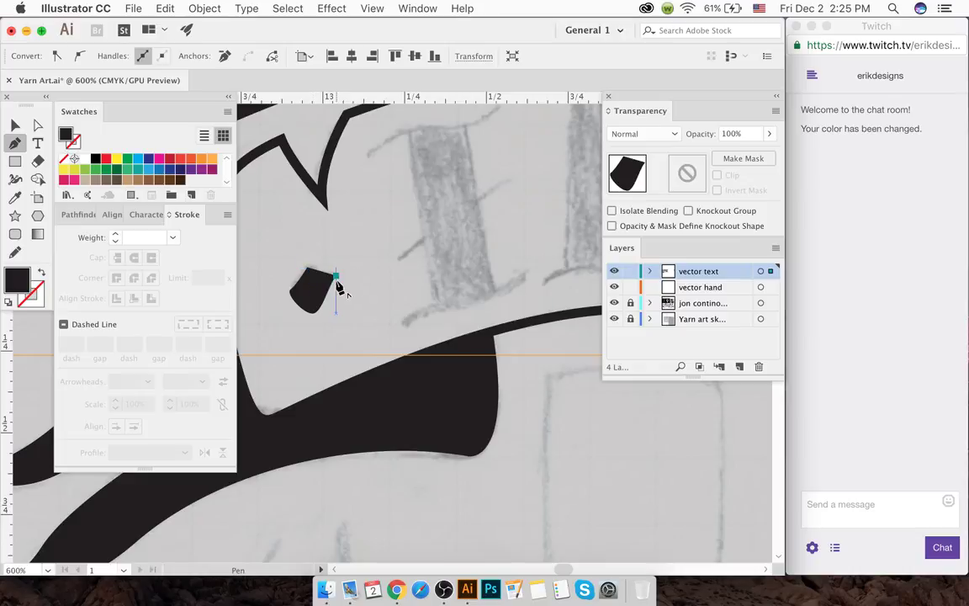
pyautogui.click(325, 280)
pyautogui.click(12, 125)
pyautogui.click(290, 256)
pyautogui.click(307, 291)
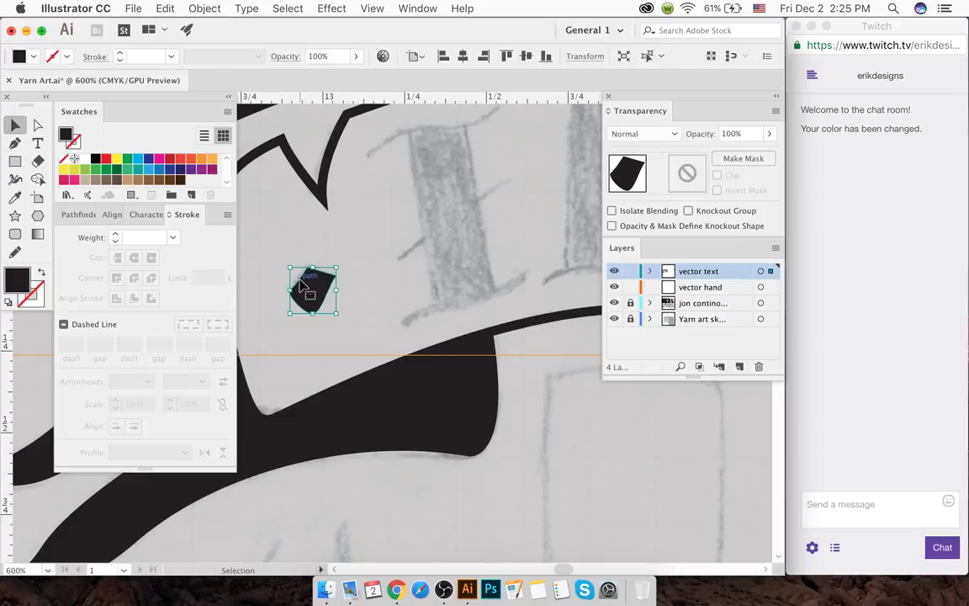
pyautogui.press('Delete')
# - Trace the small dot before IN as a closed, rounded black-filled shape
pyautogui.press('p')
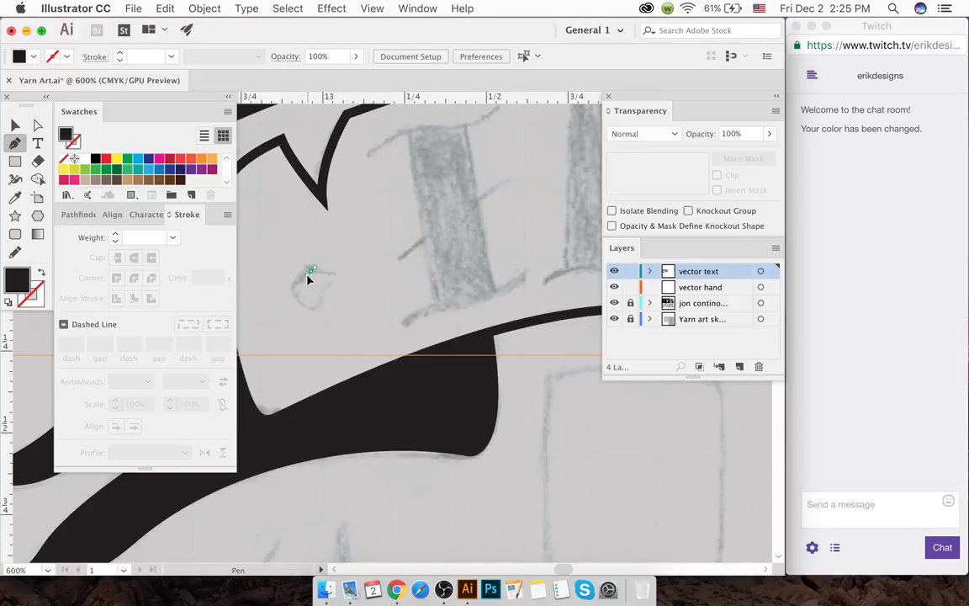
pyautogui.moveTo(309, 275)
pyautogui.mouseDown()
pyautogui.moveTo(292, 292)
pyautogui.moveTo(335, 304)
pyautogui.moveTo(317, 274)
pyautogui.mouseUp()
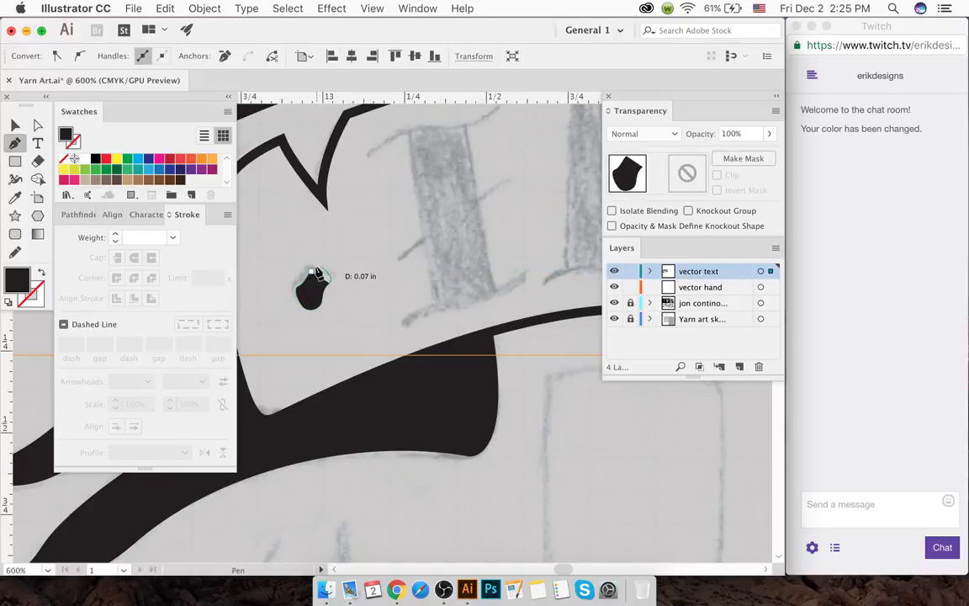
pyautogui.click(334, 270)
pyautogui.keyDown('super'); pyautogui.click(375, 250); pyautogui.keyUp('super')
pyautogui.press('super+minus')
pyautogui.press('super+minus')
pyautogui.press('super+minus')
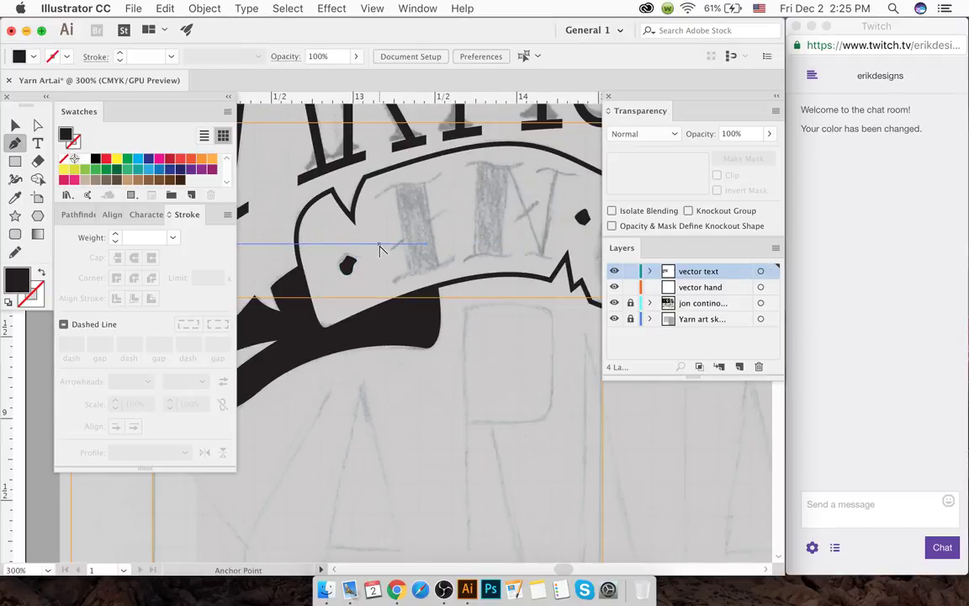
pyautogui.scroll(-2, 382, 253)
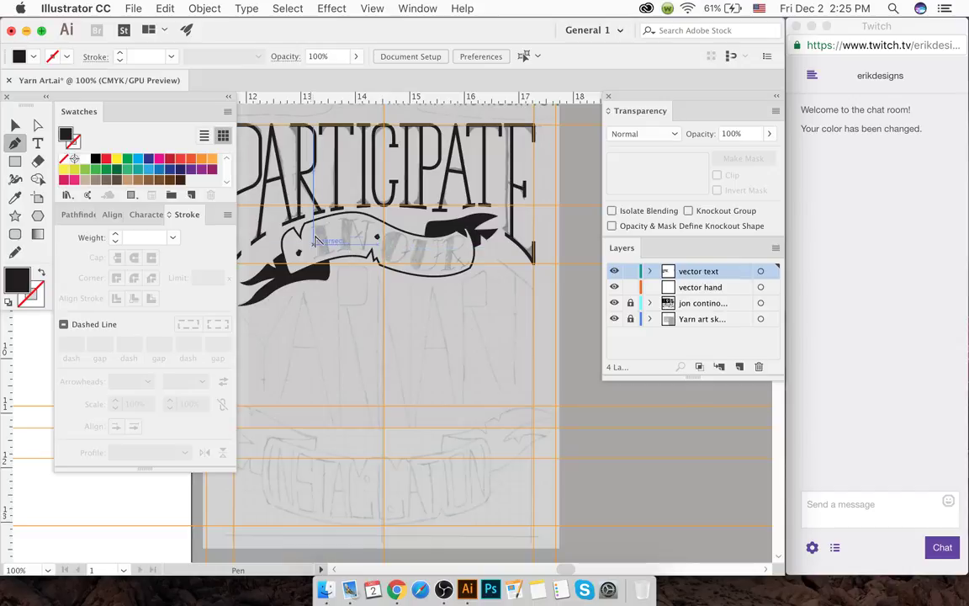
# - Save the Yarn Art document with the traced banner dots
pyautogui.scroll(2, 321, 236)
pyautogui.scroll(2, 322, 235)
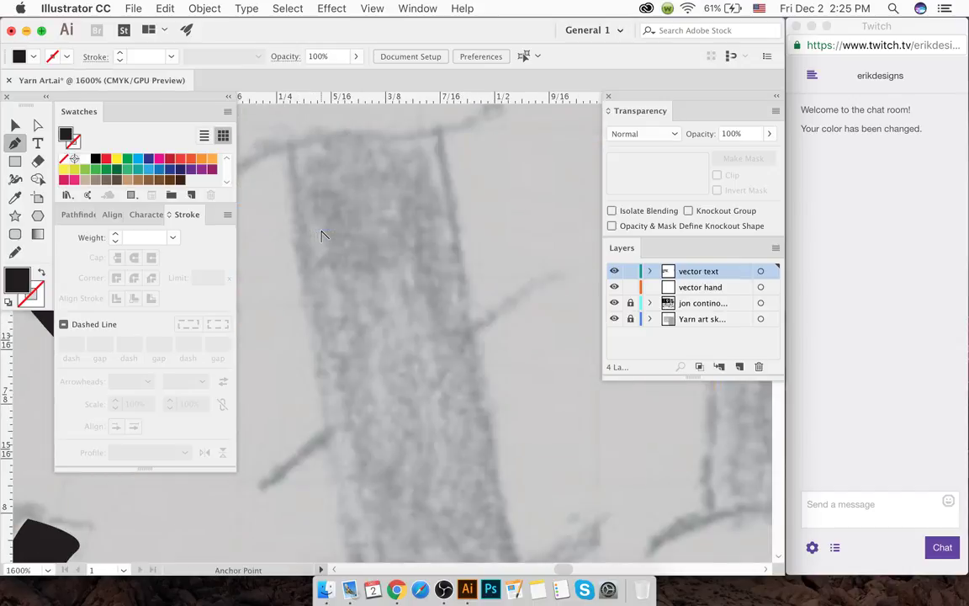
pyautogui.press('super+s')
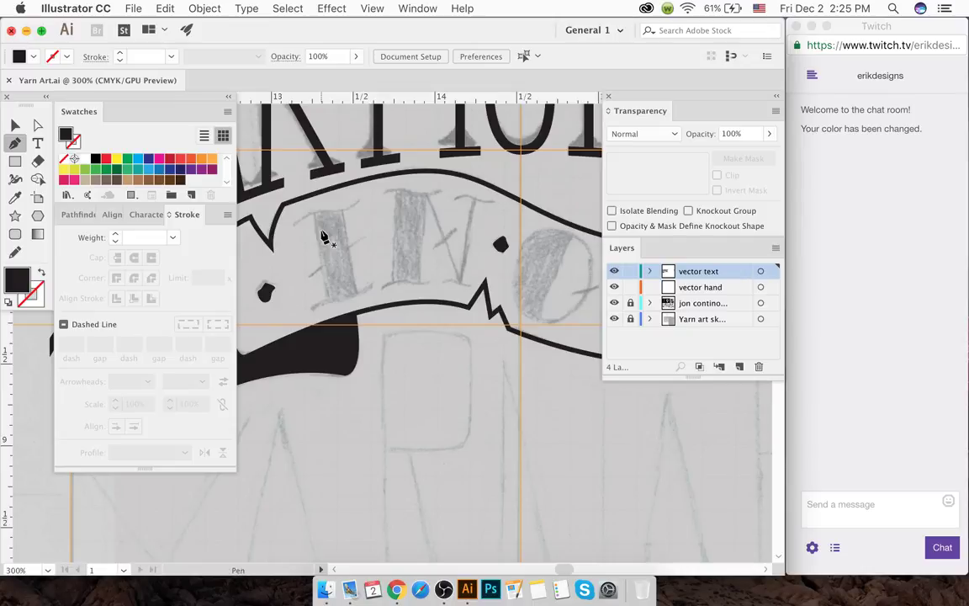
pyautogui.moveTo(386, 244); pyautogui.dragTo(381, 244)
# - Check the viewer list in the Twitch chat window and close the list
pyautogui.click(847, 562)
pyautogui.click(834, 550)
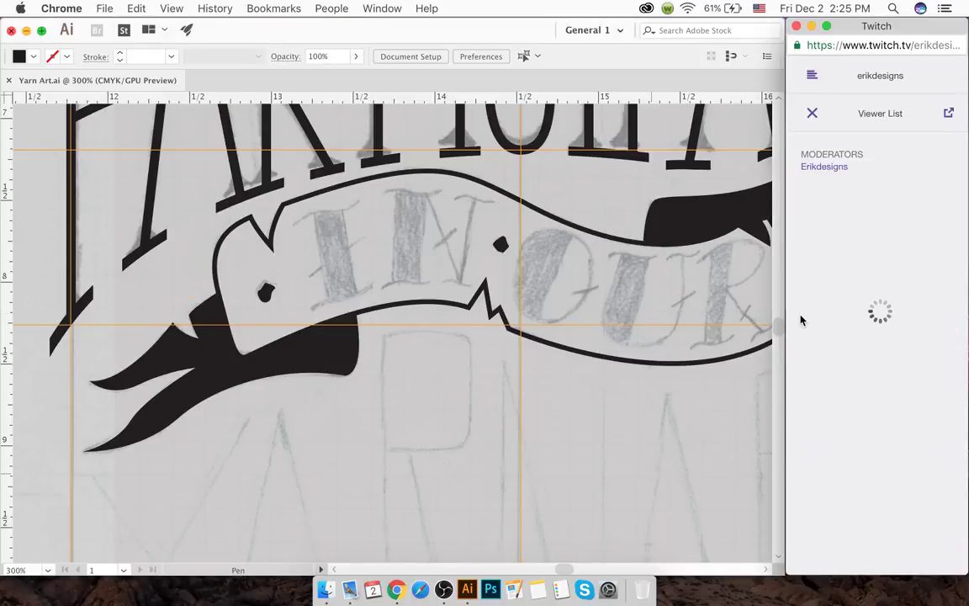
pyautogui.click(812, 114)
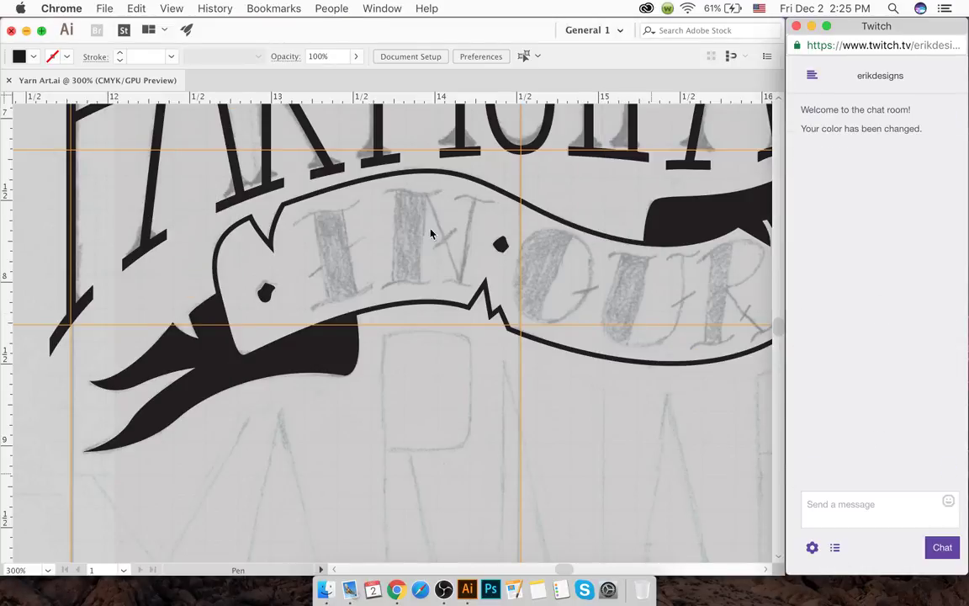
# - Trace the top serif of the I in IN as an open wavy path following the sketch
pyautogui.scroll(5, 346, 239)
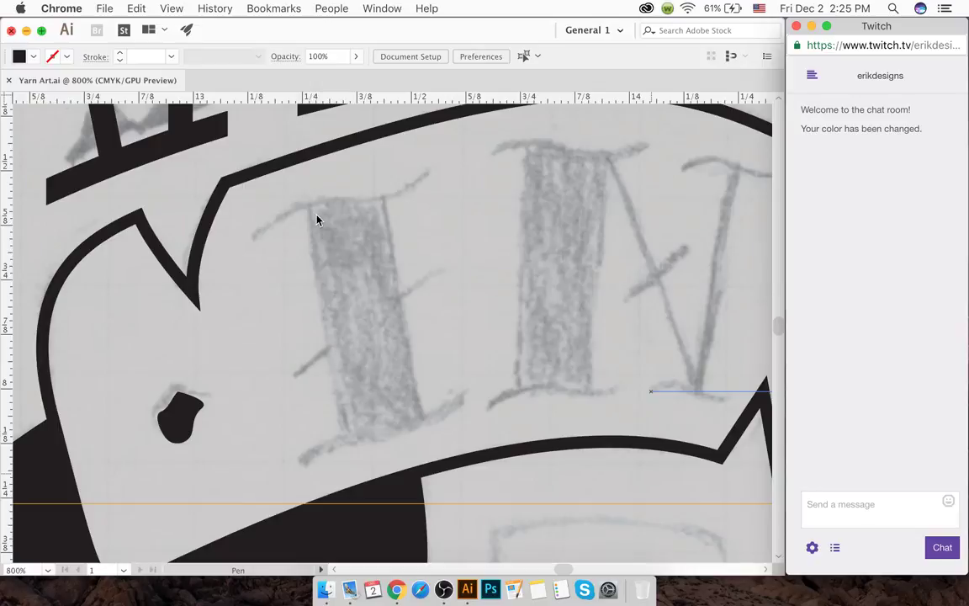
pyautogui.click(227, 216)
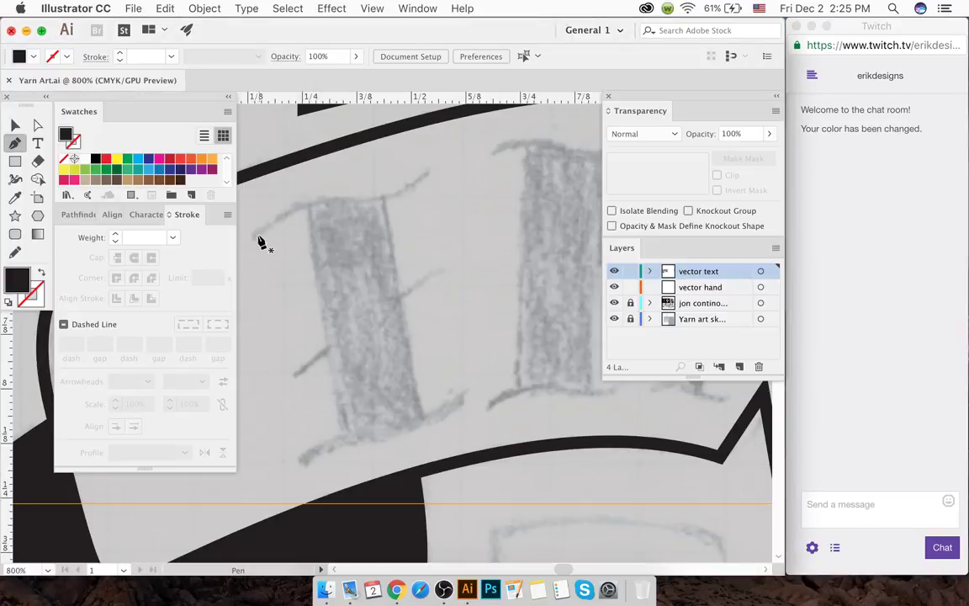
pyautogui.moveTo(343, 200); pyautogui.dragTo(418, 212)
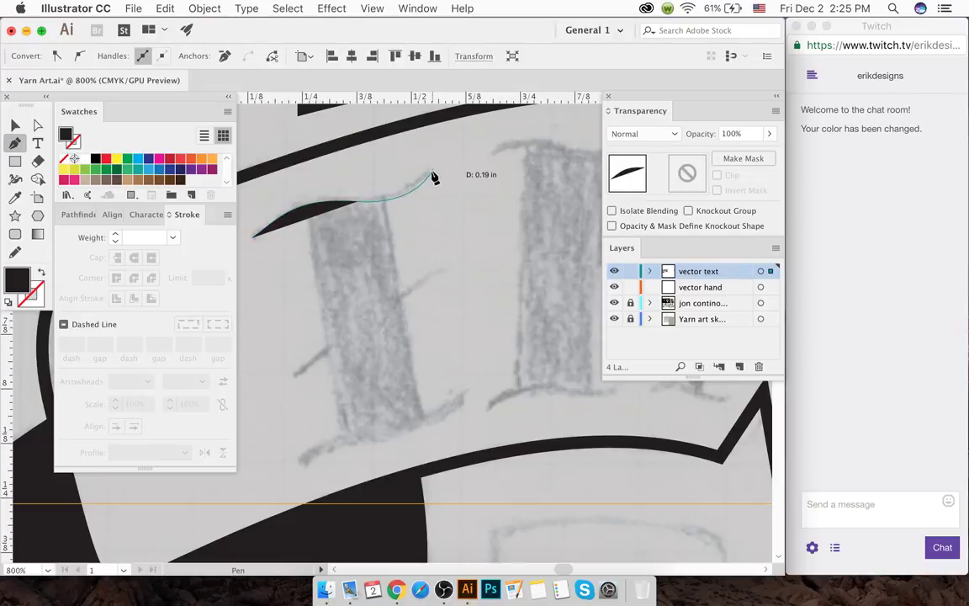
pyautogui.press('super+z')
pyautogui.press('super+z')
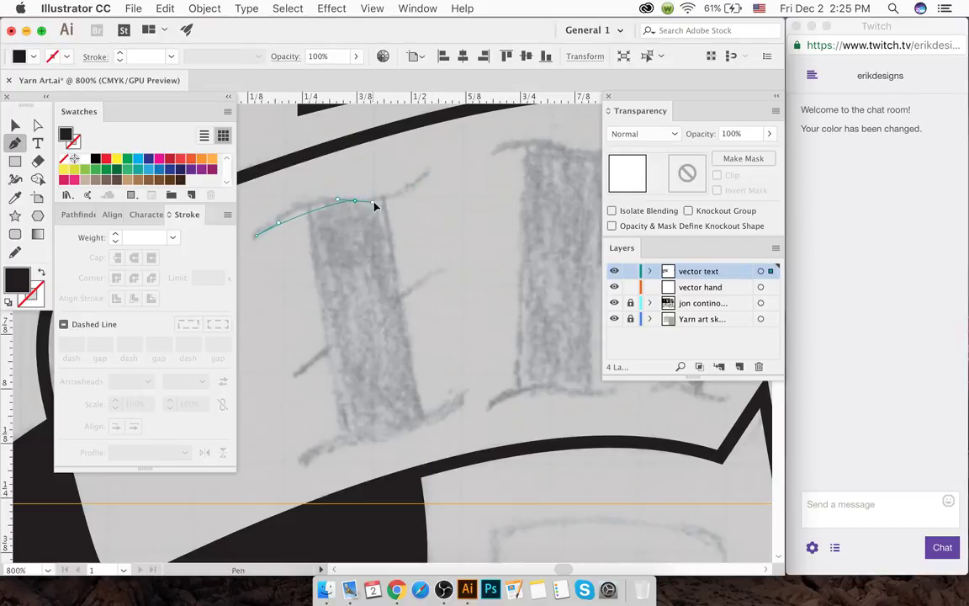
pyautogui.moveTo(426, 174)
pyautogui.mouseDown()
pyautogui.moveTo(418, 181)
pyautogui.moveTo(432, 181)
pyautogui.mouseUp()
# - Swap the top serif's fill and stroke to make it a black line, set its weight to 2 px, and deselect it
pyautogui.hotkey('shift', 'x')
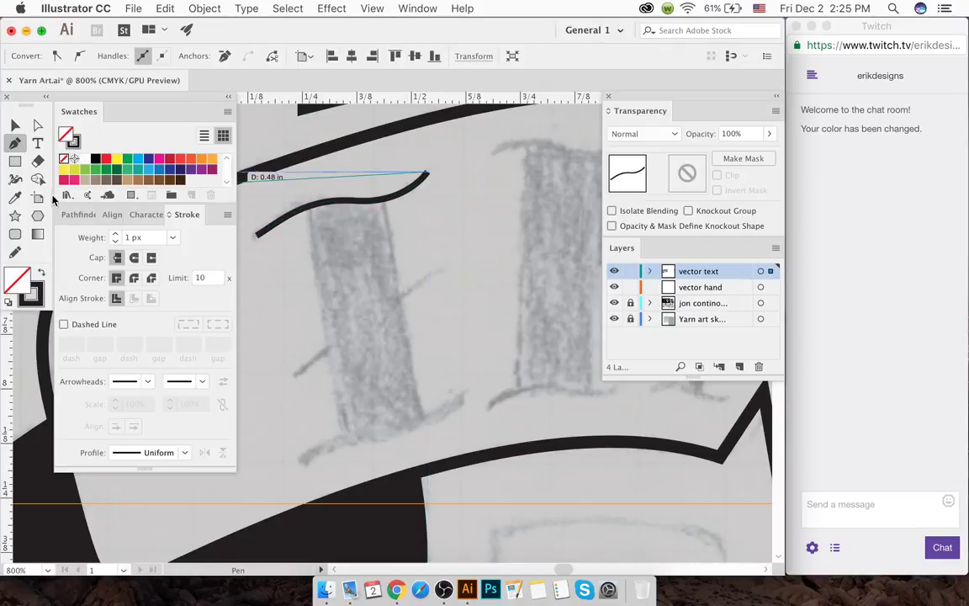
pyautogui.click(116, 236)
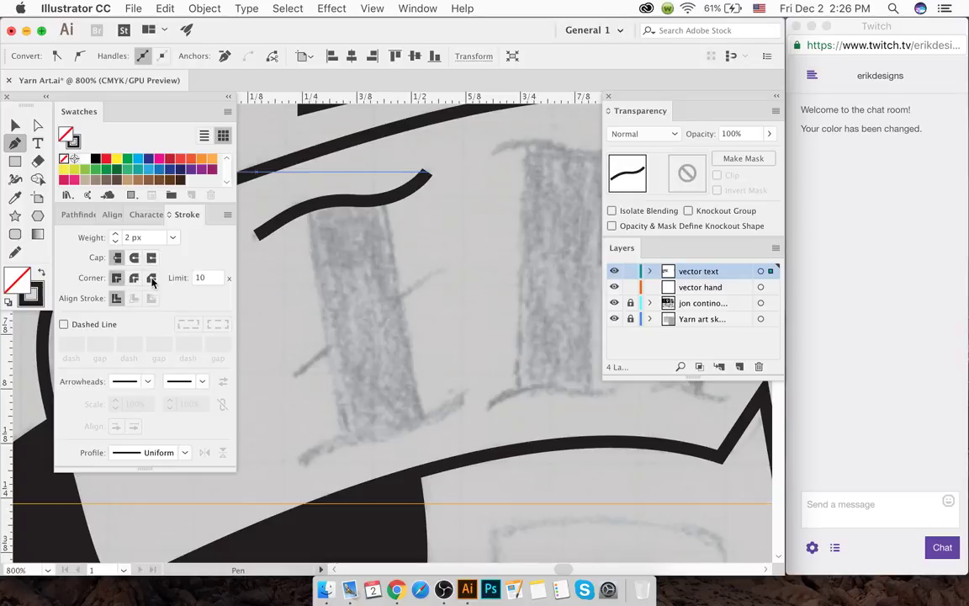
pyautogui.keyDown('super'); pyautogui.click(332, 255); pyautogui.keyUp('super')
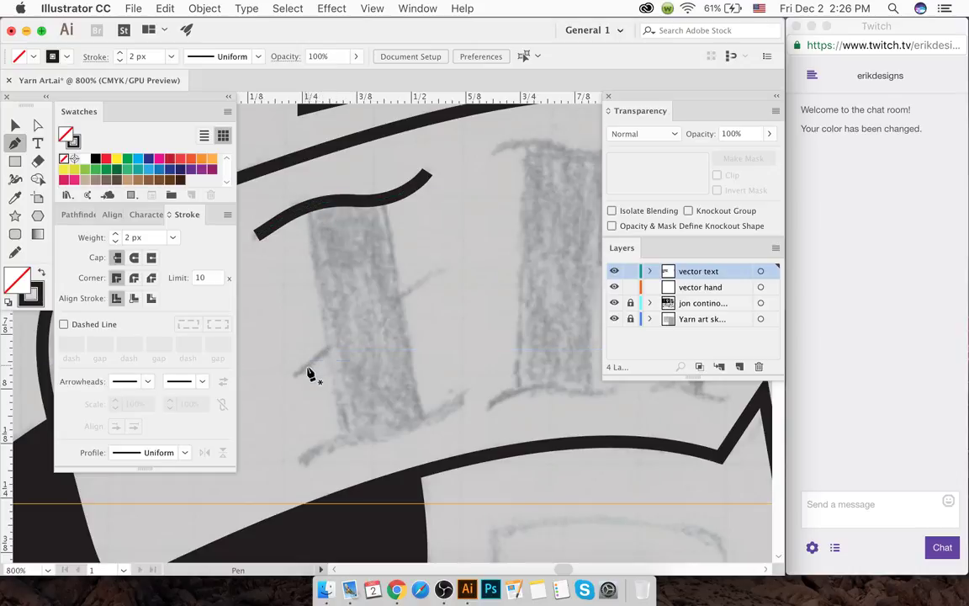
# - Trace the bottom serif of the I as an open wavy 2 px black line and deselect it
pyautogui.moveTo(388, 432); pyautogui.dragTo(415, 434)
pyautogui.moveTo(464, 394); pyautogui.dragTo(470, 395)
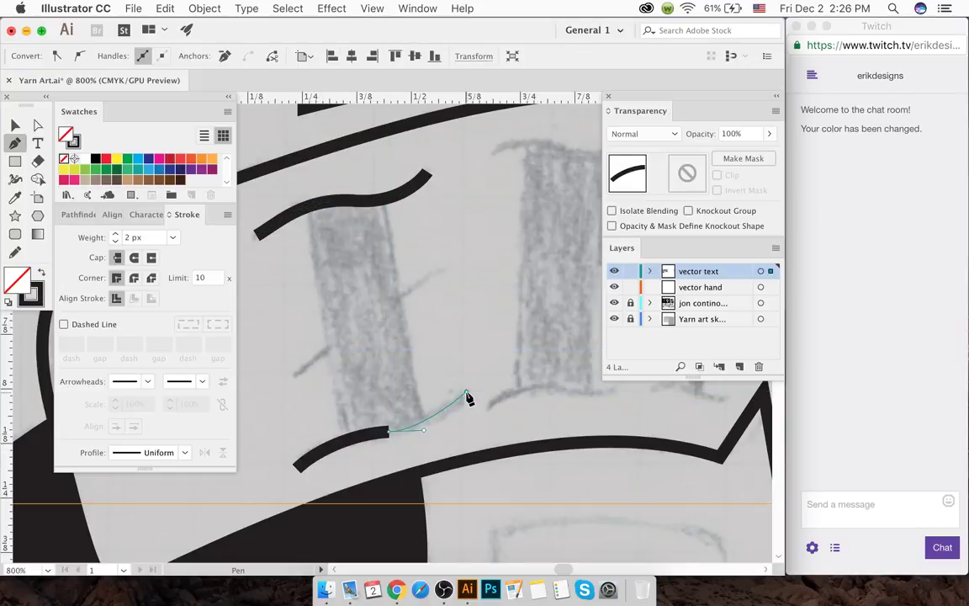
pyautogui.keyDown('super'); pyautogui.click(458, 368); pyautogui.keyUp('super')
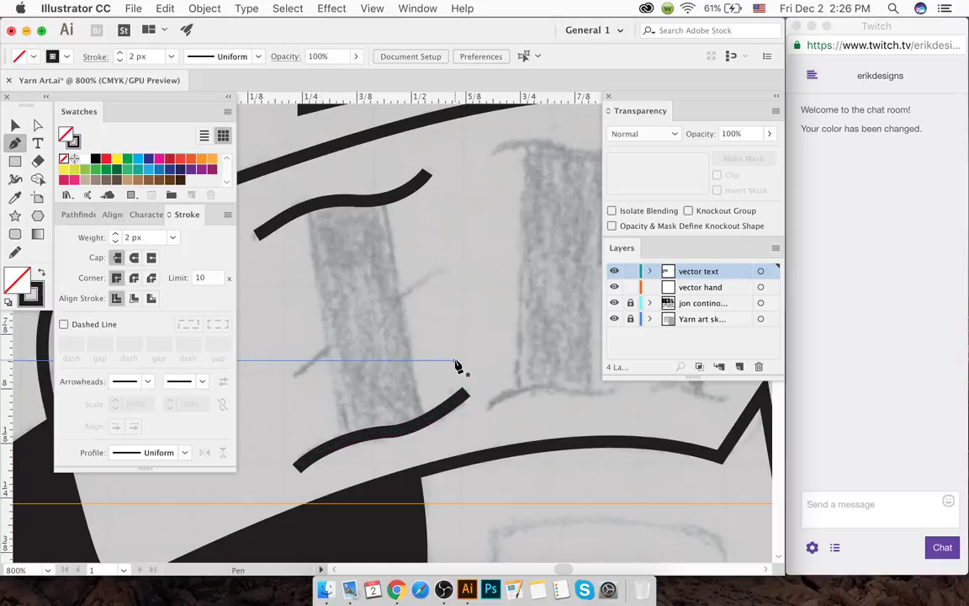
# - Trace the thick stem of the I between its two serifs as a closed black-filled shape without an outline, and deselect it
pyautogui.hotkey('shift', 'x')
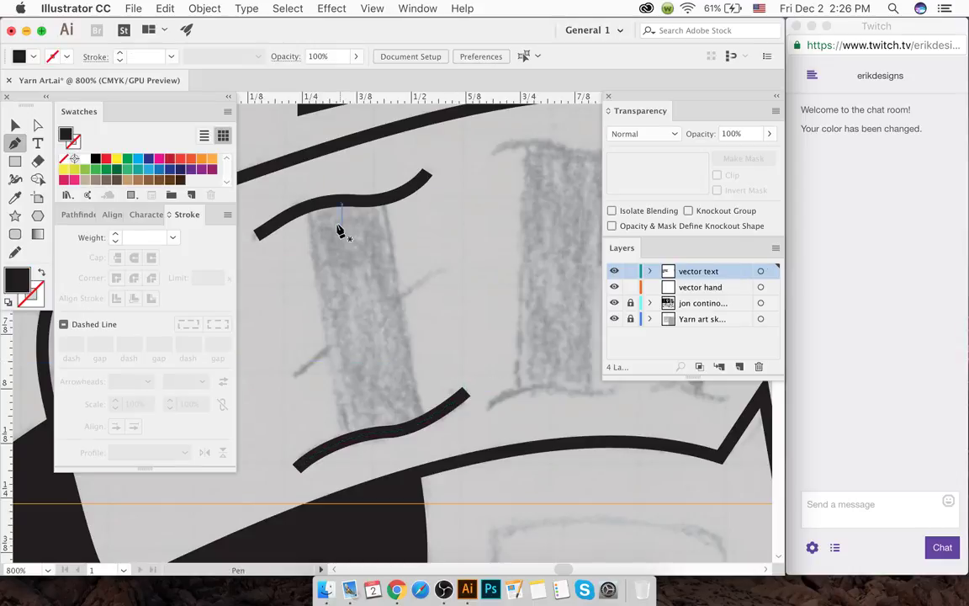
pyautogui.click(306, 209)
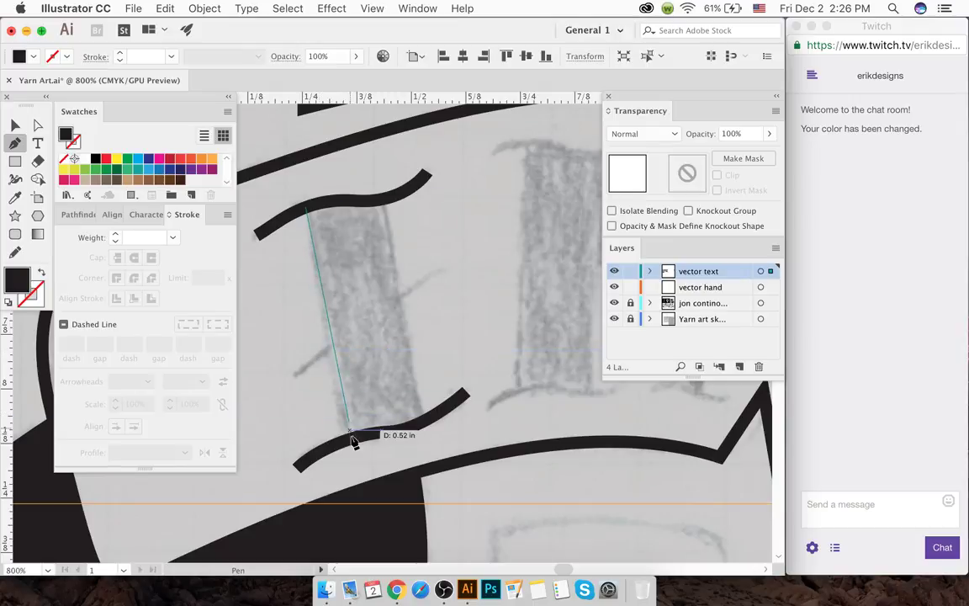
pyautogui.moveTo(364, 444); pyautogui.dragTo(427, 424)
pyautogui.press('super+z')
pyautogui.click(389, 207)
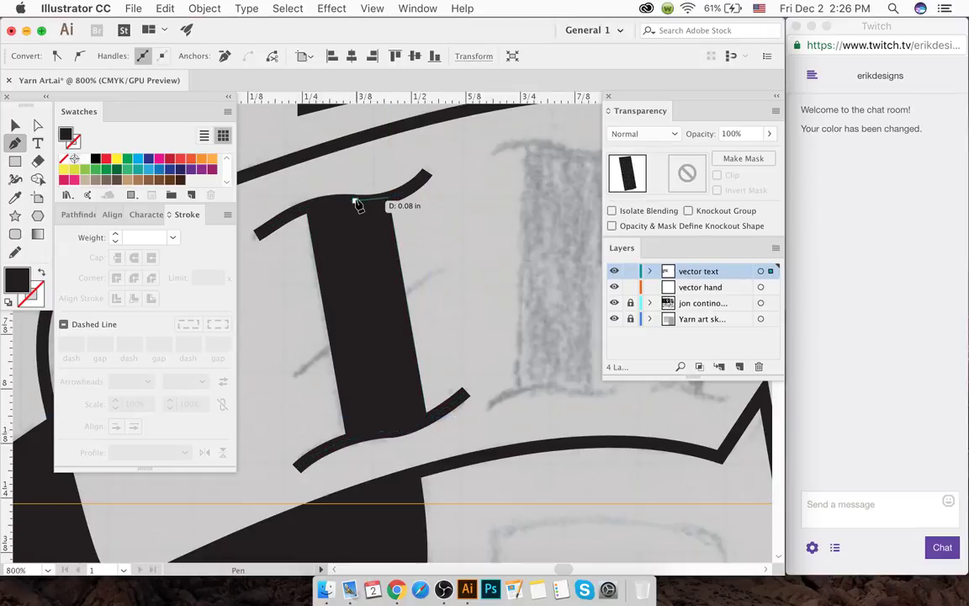
pyautogui.click(309, 204)
pyautogui.keyDown('super'); pyautogui.click(294, 342); pyautogui.keyUp('super')
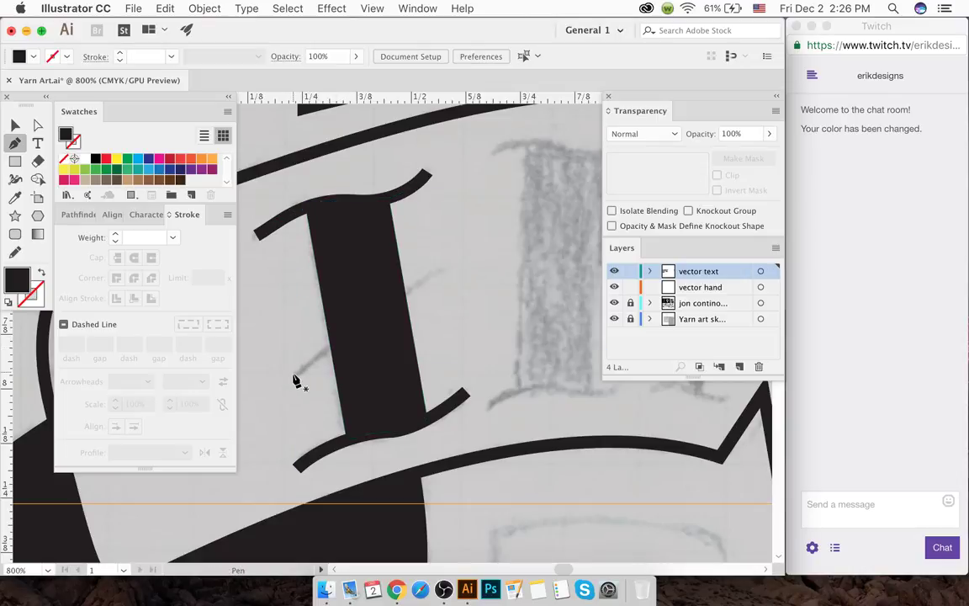
# - Draw the diagonal crossbar through the I's stem and copy the top serif's 2 px black stroke onto it with the Eyedropper
pyautogui.click(444, 270)
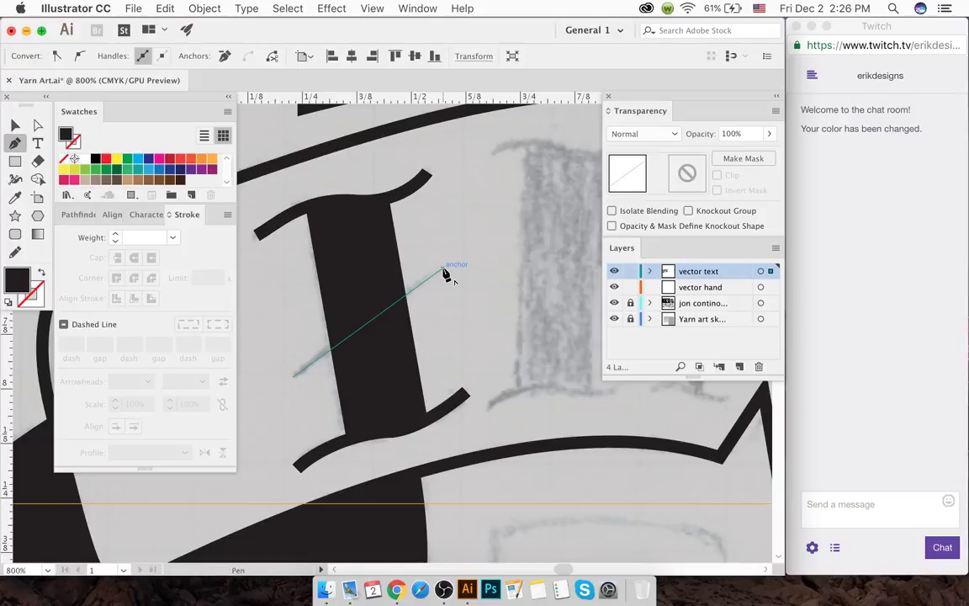
pyautogui.press('i')
pyautogui.click(394, 190)
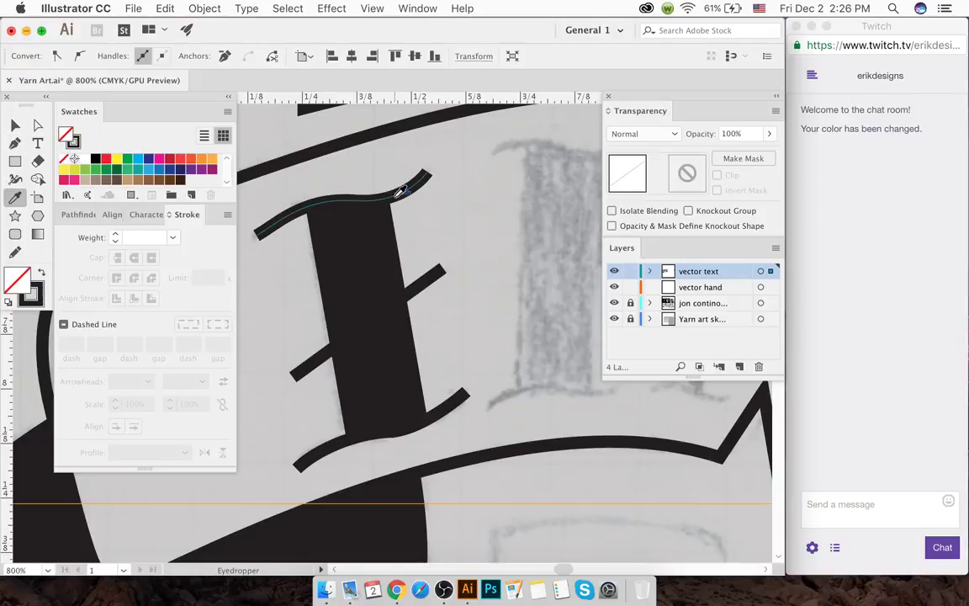
# - Give the I's crossbar and both of its serifs round stroke caps, and deselect them
pyautogui.click(14, 125)
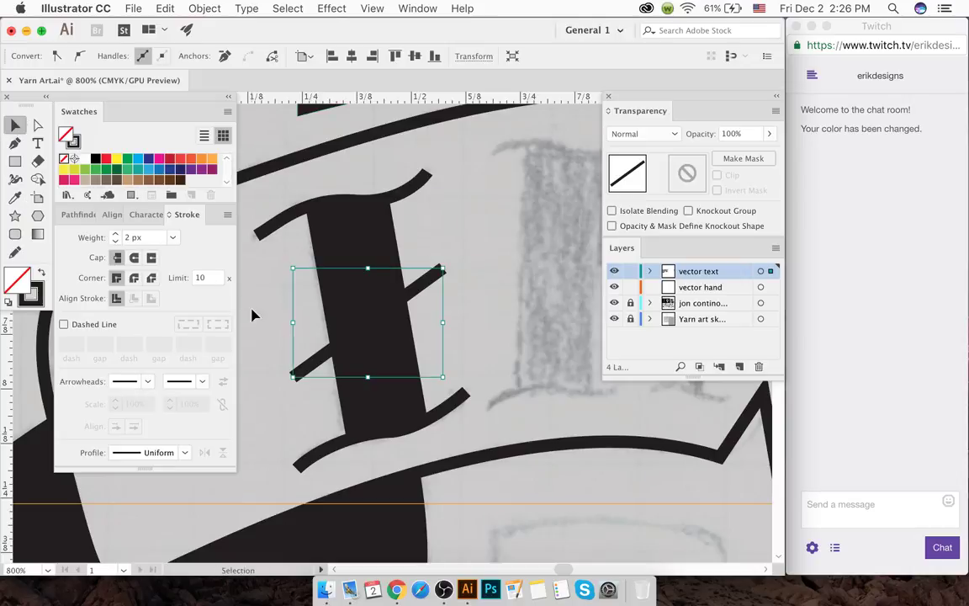
pyautogui.click(133, 259)
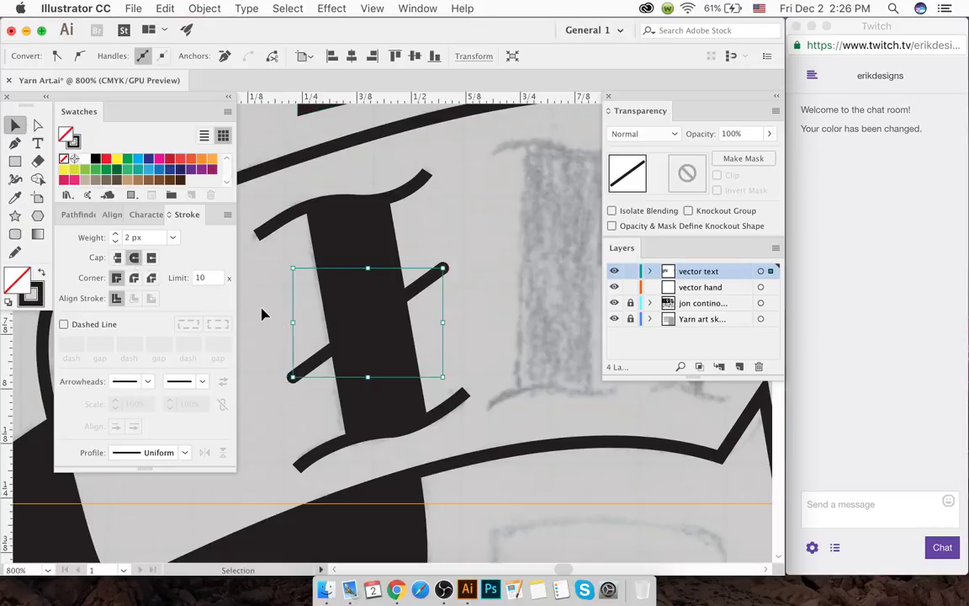
pyautogui.click(269, 328)
pyautogui.click(264, 236)
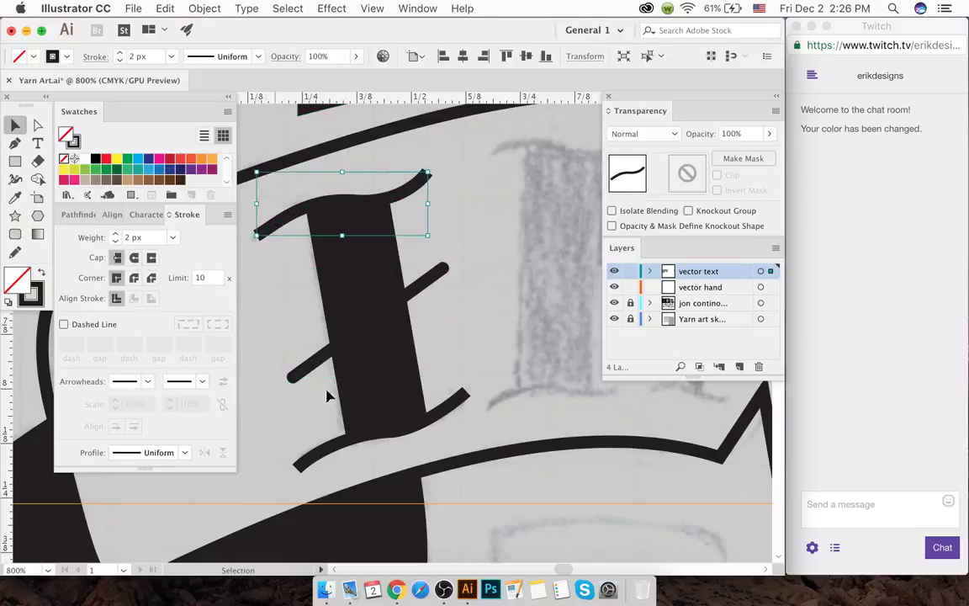
pyautogui.keyDown('shift'); pyautogui.click(326, 465); pyautogui.keyUp('shift')
pyautogui.click(134, 257)
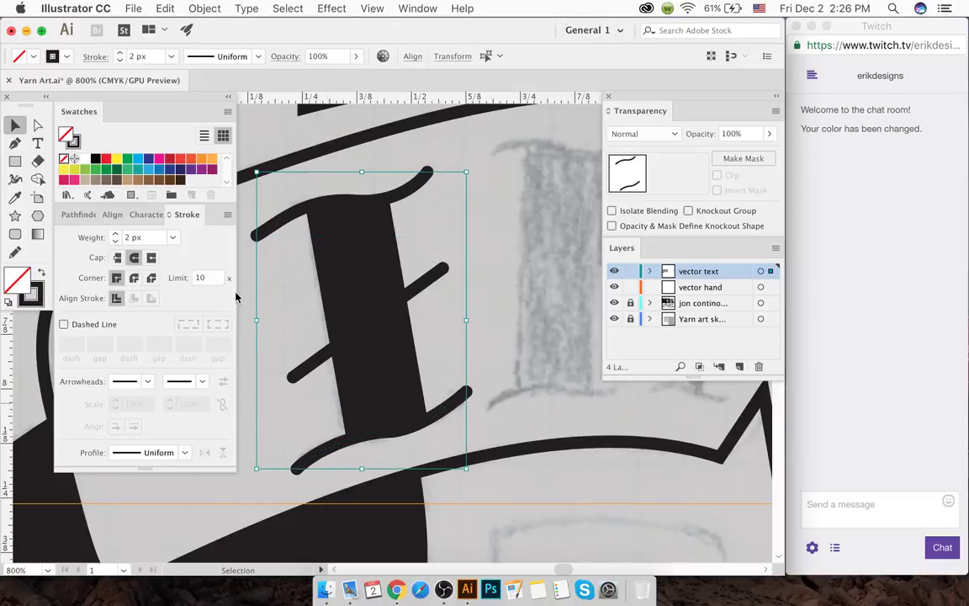
pyautogui.click(286, 314)
# - Shorten the I's diagonal crossbar at both ends so that only small stubs protrude from the stem, and deselect it
pyautogui.scroll(-10, 319, 309)
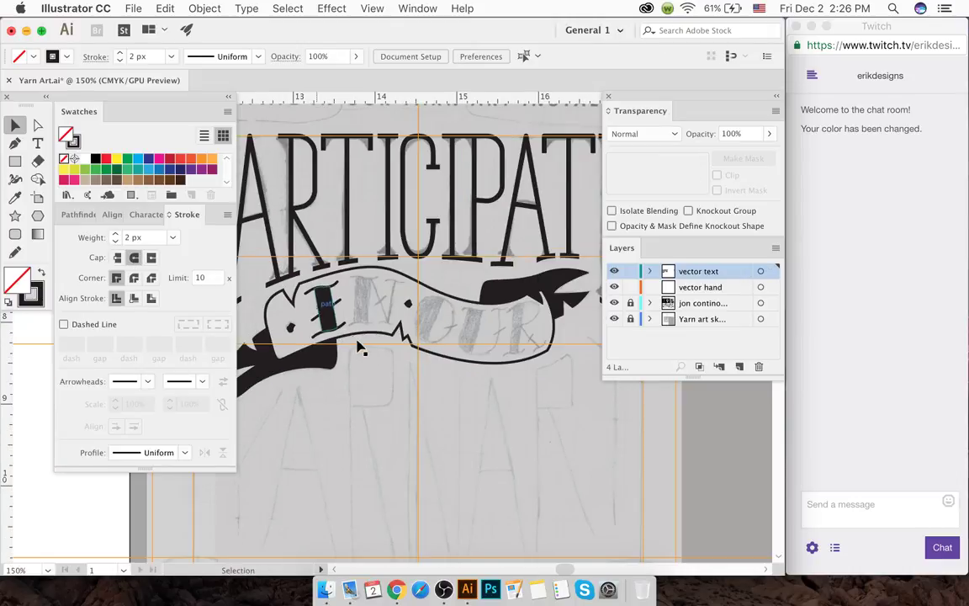
pyautogui.scroll(15, 324, 307)
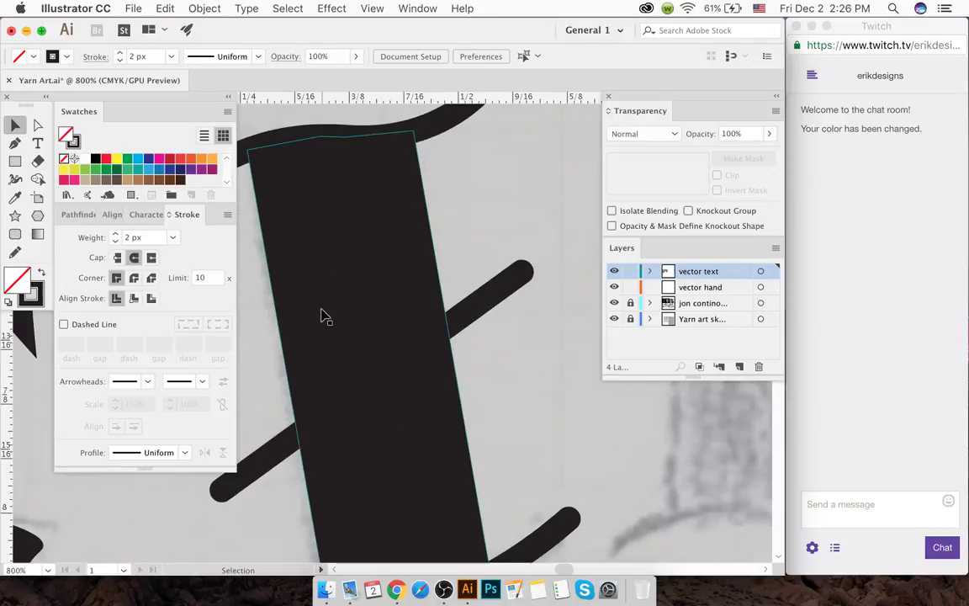
pyautogui.scroll(-6, 328, 372)
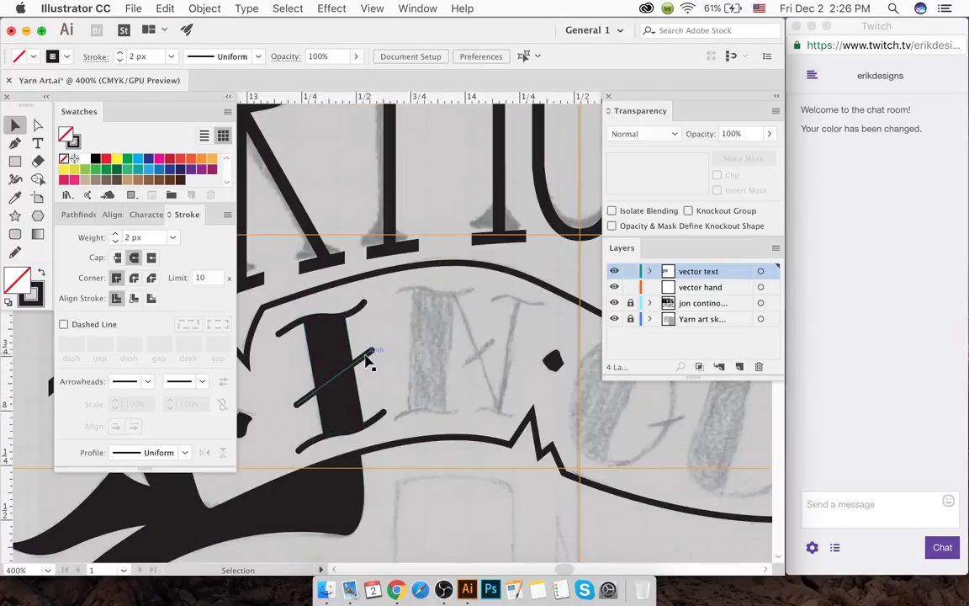
pyautogui.click(367, 357)
pyautogui.scroll(2, 366, 391)
pyautogui.moveTo(380, 419); pyautogui.dragTo(357, 402)
pyautogui.click(382, 376)
pyautogui.scroll(-3, 383, 376)
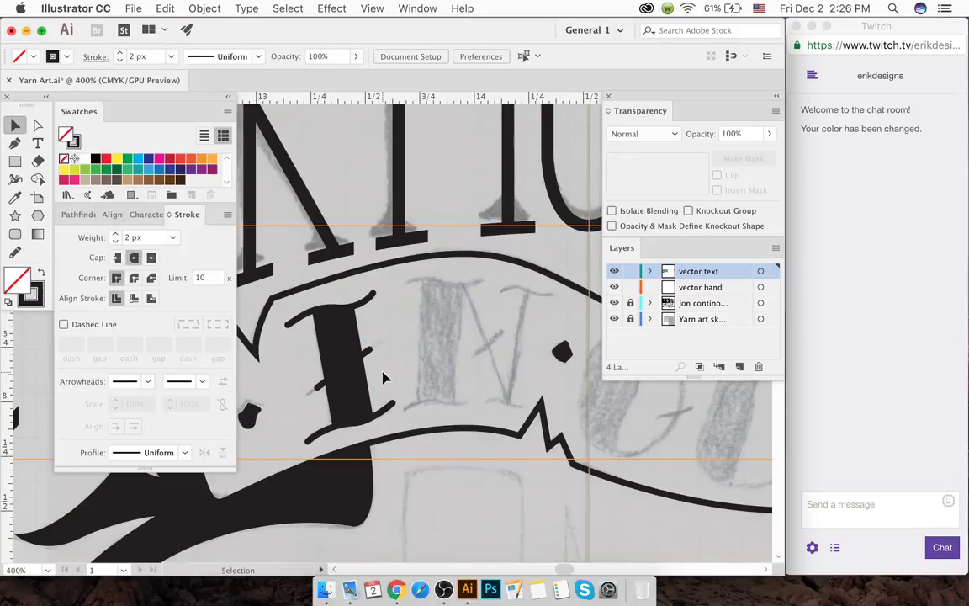
# - Trace the wavy serif above the N's thick stem as an open 2 px black line with round caps, and deselect it
pyautogui.hscroll(5, 383, 376)
pyautogui.scroll(3, 396, 299)
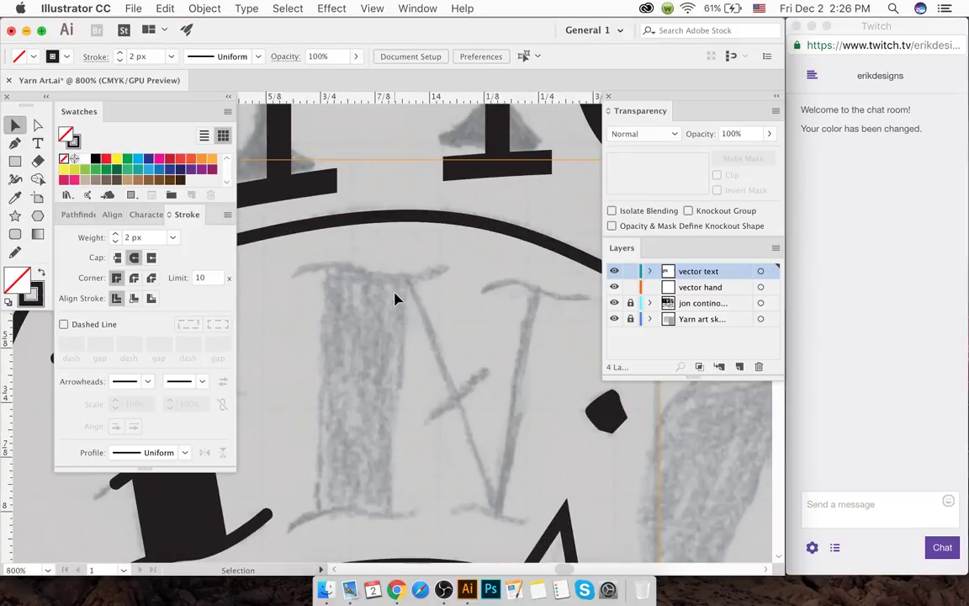
pyautogui.scroll(-2, 397, 298)
pyautogui.press('p')
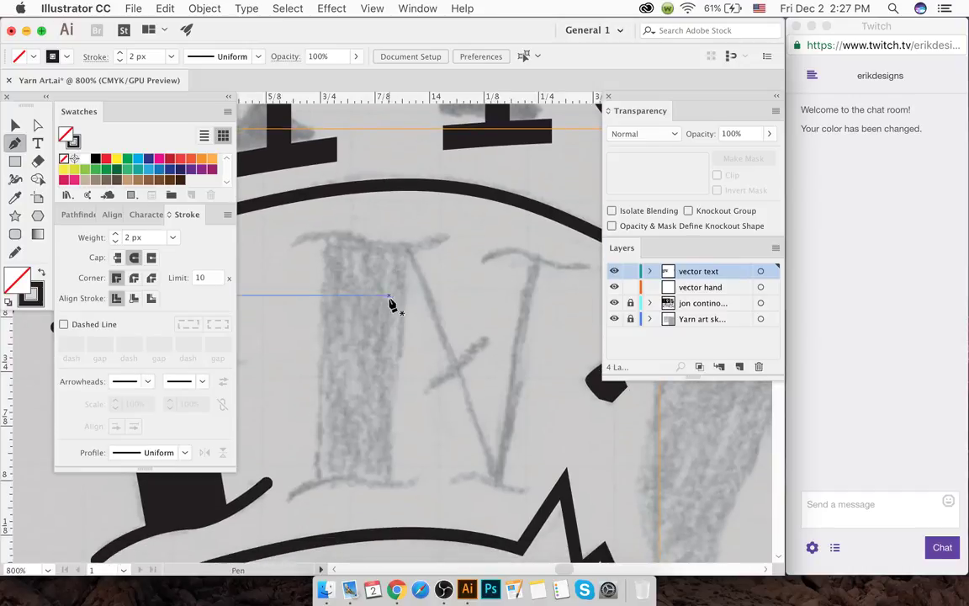
pyautogui.moveTo(363, 243); pyautogui.dragTo(397, 257)
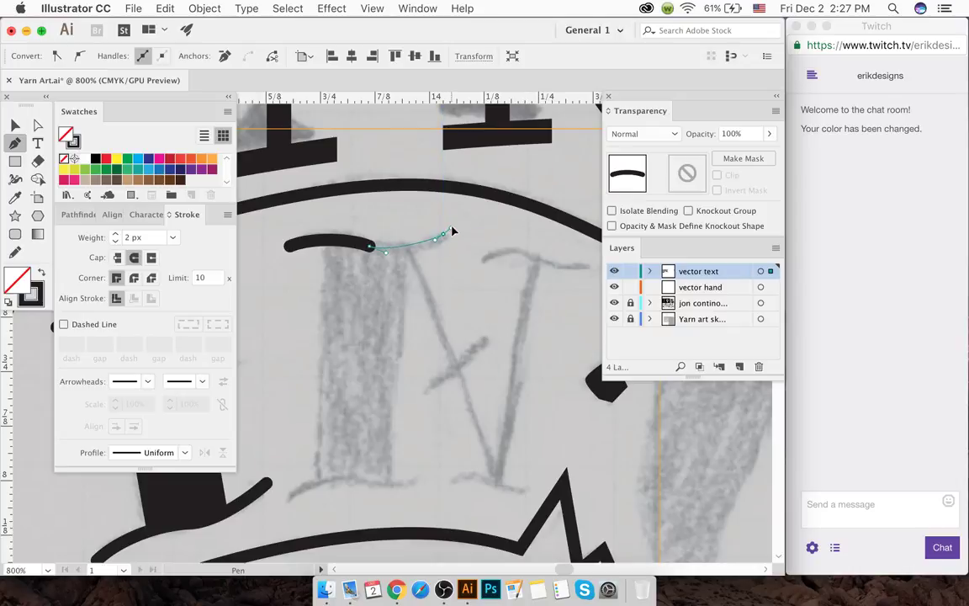
pyautogui.keyDown('super'); pyautogui.click(415, 227); pyautogui.keyUp('super')
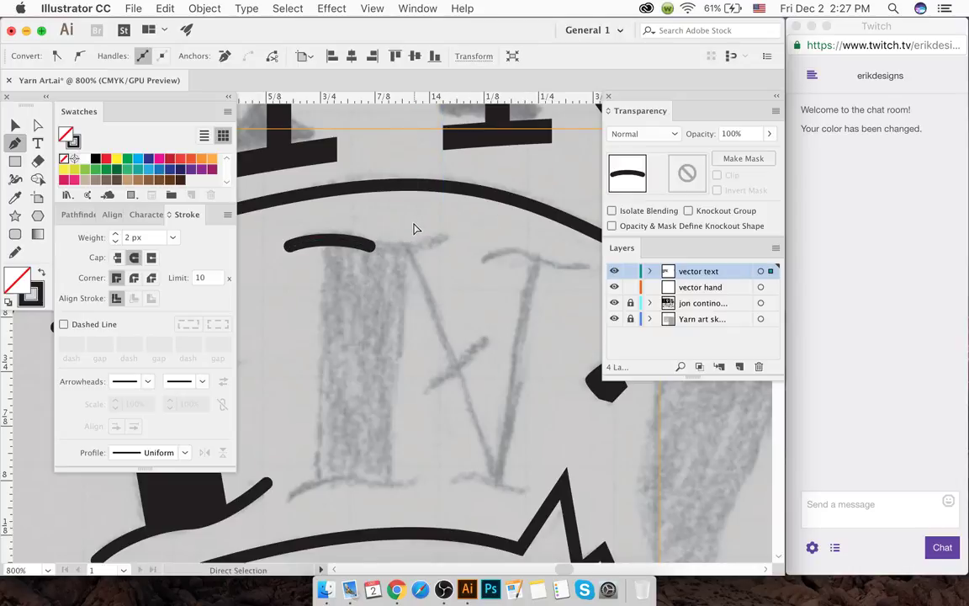
pyautogui.moveTo(369, 246)
pyautogui.mouseDown()
pyautogui.moveTo(400, 248)
pyautogui.moveTo(374, 245)
pyautogui.moveTo(387, 248)
pyautogui.mouseUp()
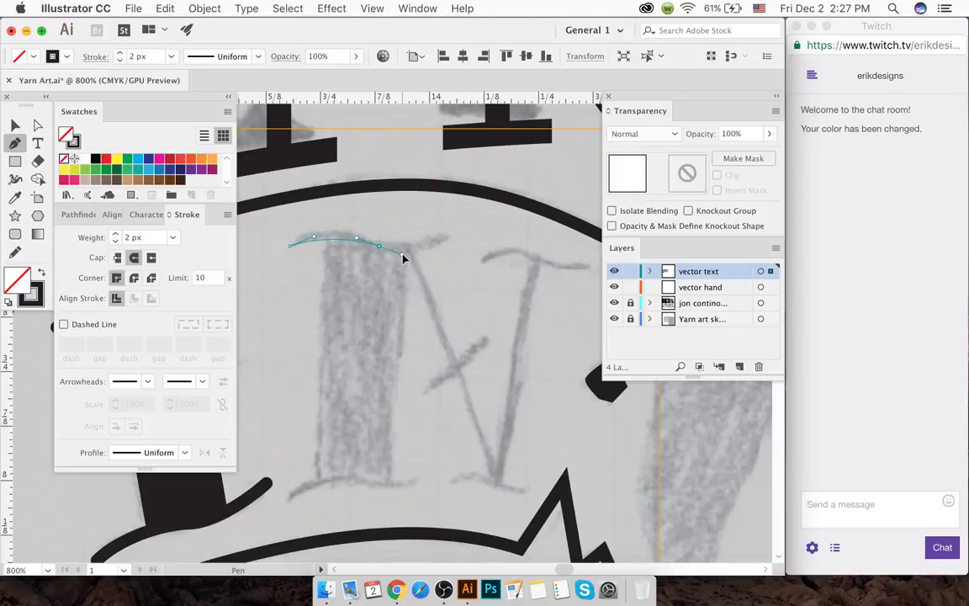
pyautogui.moveTo(444, 236)
pyautogui.mouseDown()
pyautogui.moveTo(444, 253)
pyautogui.moveTo(448, 242)
pyautogui.mouseUp()
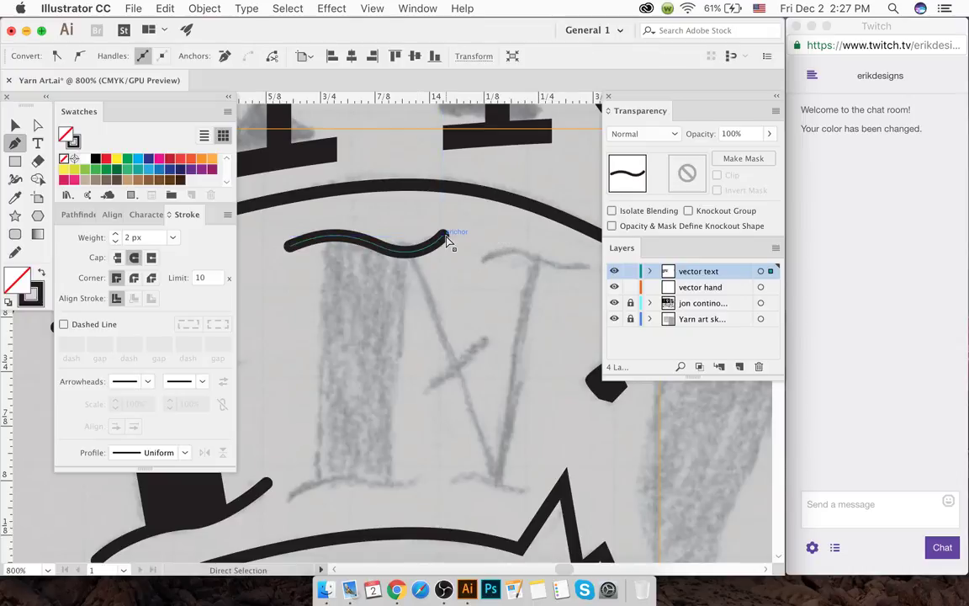
pyautogui.keyDown('super'); pyautogui.click(403, 220); pyautogui.keyUp('super')
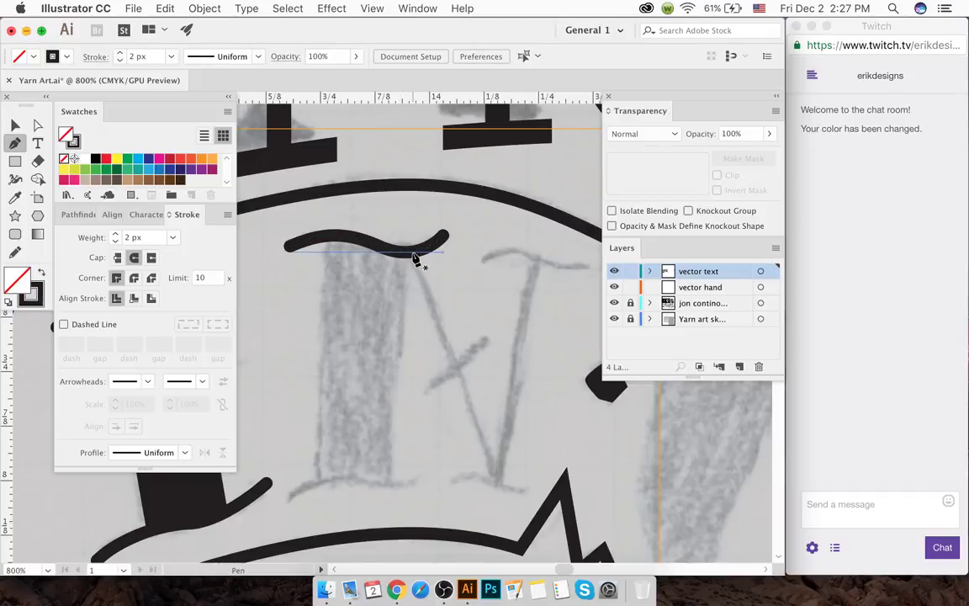
# - Trace the N's thin diagonal and right stem as one open V-shaped 2 px black line starting at the left serif
pyautogui.click(416, 256)
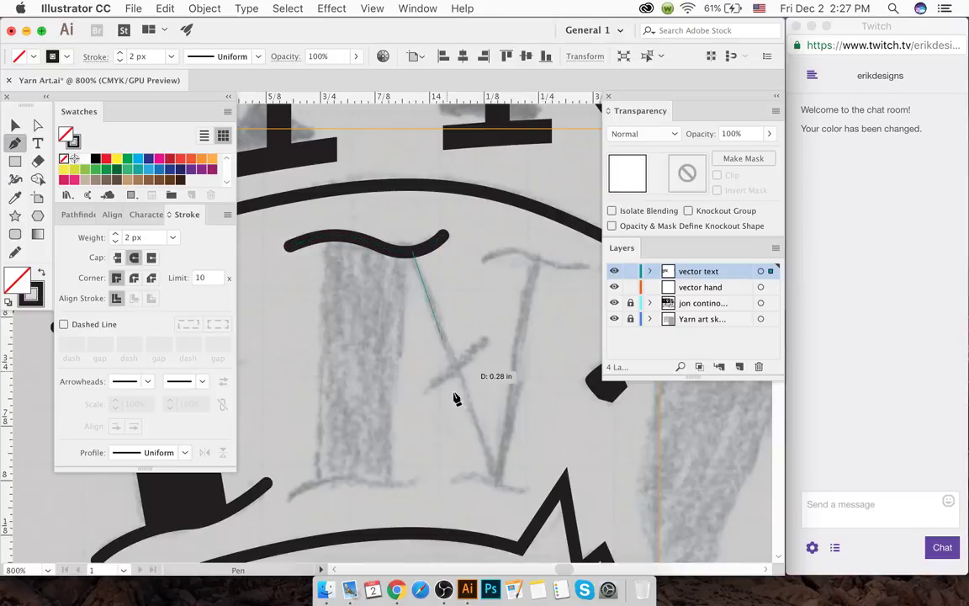
pyautogui.click(498, 485)
pyautogui.keyDown('super'); pyautogui.click(502, 376); pyautogui.keyUp('super')
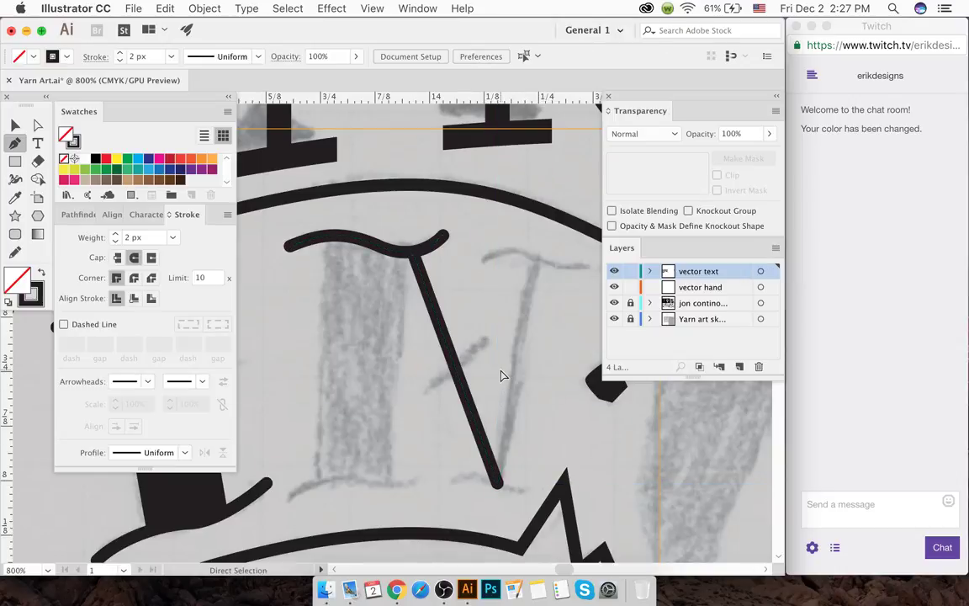
pyautogui.click(499, 486)
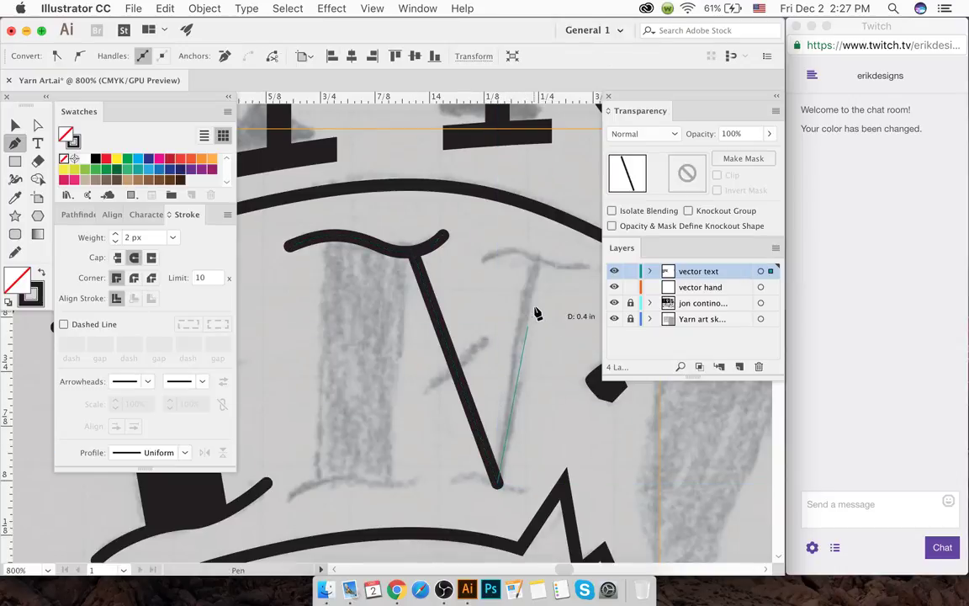
pyautogui.click(538, 258)
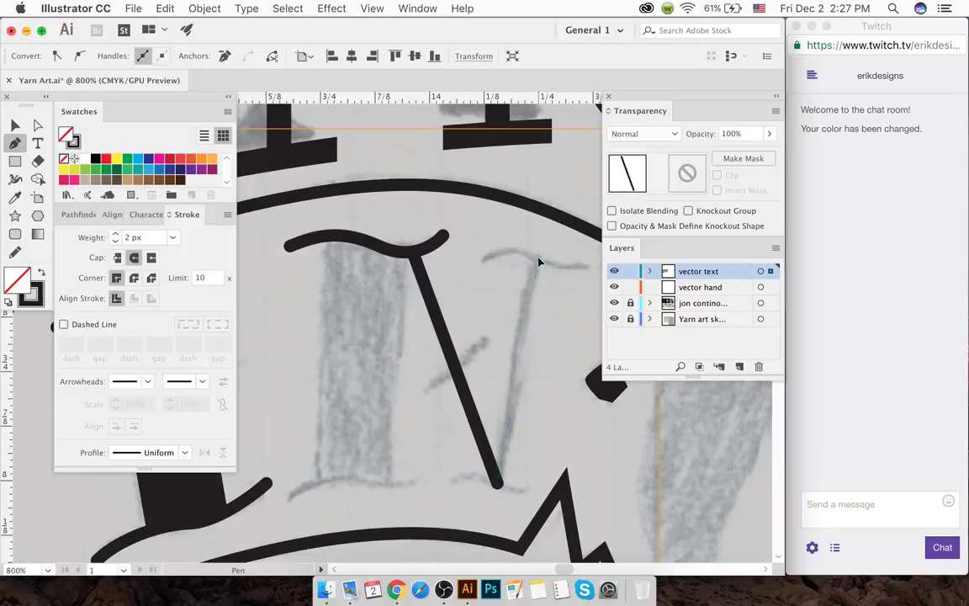
# - Draw a short slanted 2 px black crossbar through the N's diagonal along the sketch, and deselect it
pyautogui.keyDown('super'); pyautogui.click(516, 324); pyautogui.keyUp('super')
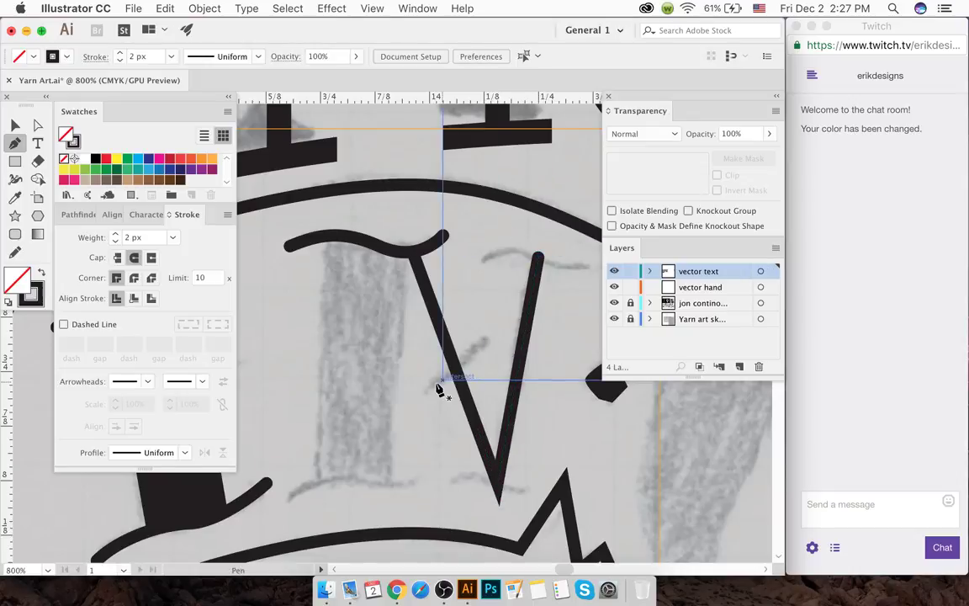
pyautogui.click(477, 351)
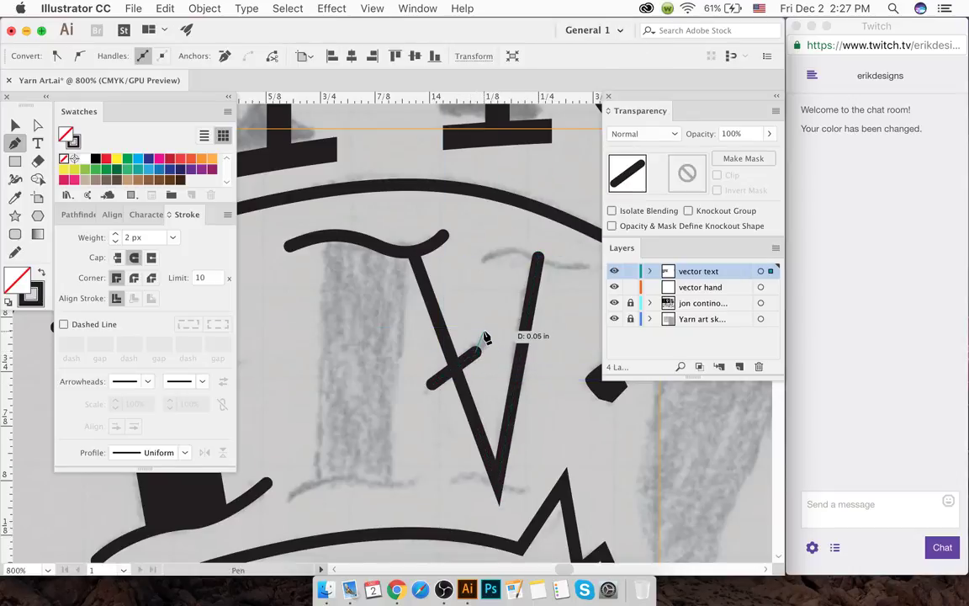
pyautogui.keyDown('super'); pyautogui.click(485, 337); pyautogui.keyUp('super')
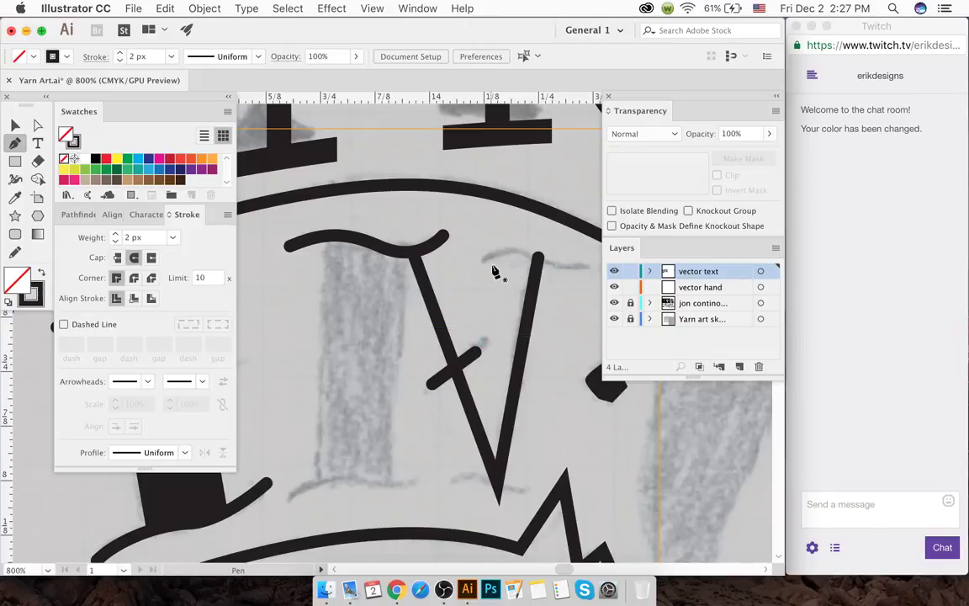
pyautogui.moveTo(482, 265); pyautogui.dragTo(501, 253)
pyautogui.click(538, 258)
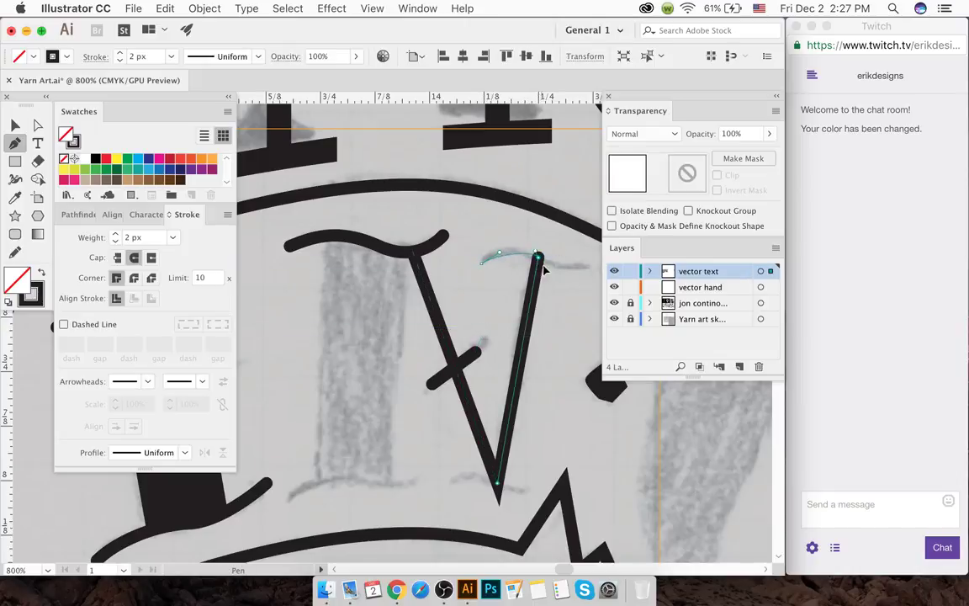
pyautogui.keyDown('super'); pyautogui.click(594, 266); pyautogui.keyUp('super')
pyautogui.press('super+z')
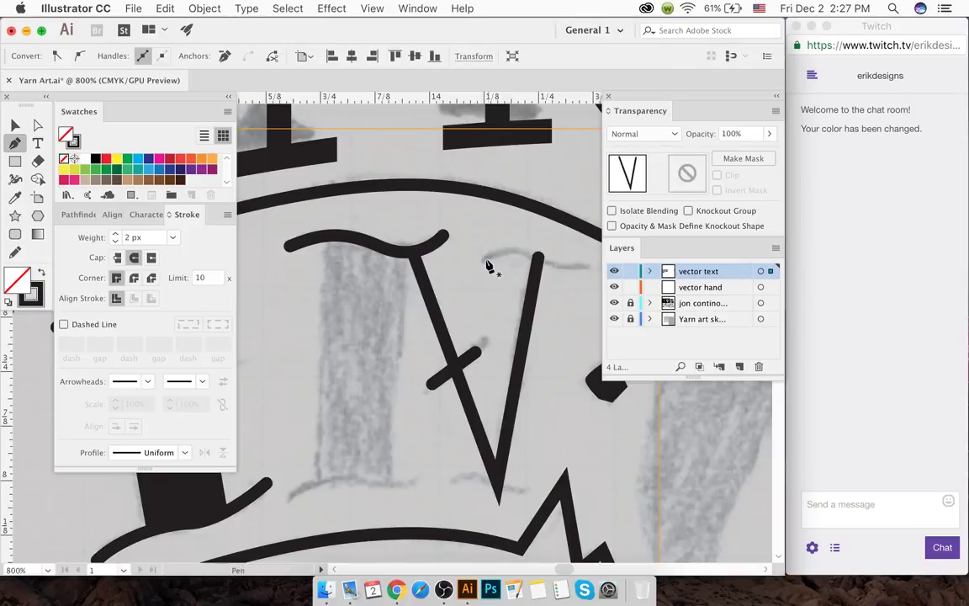
pyautogui.moveTo(539, 257); pyautogui.dragTo(588, 278)
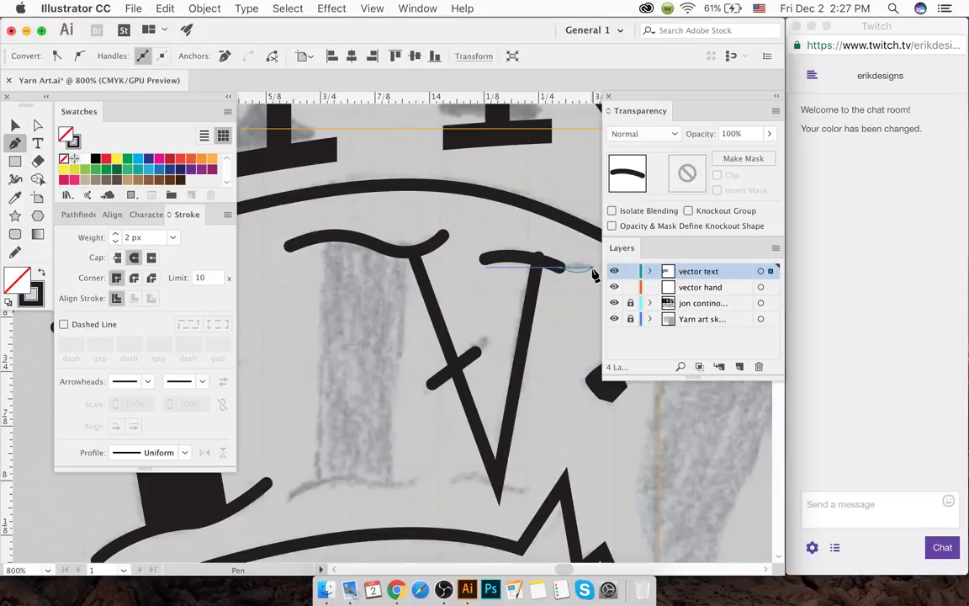
pyautogui.click(592, 268)
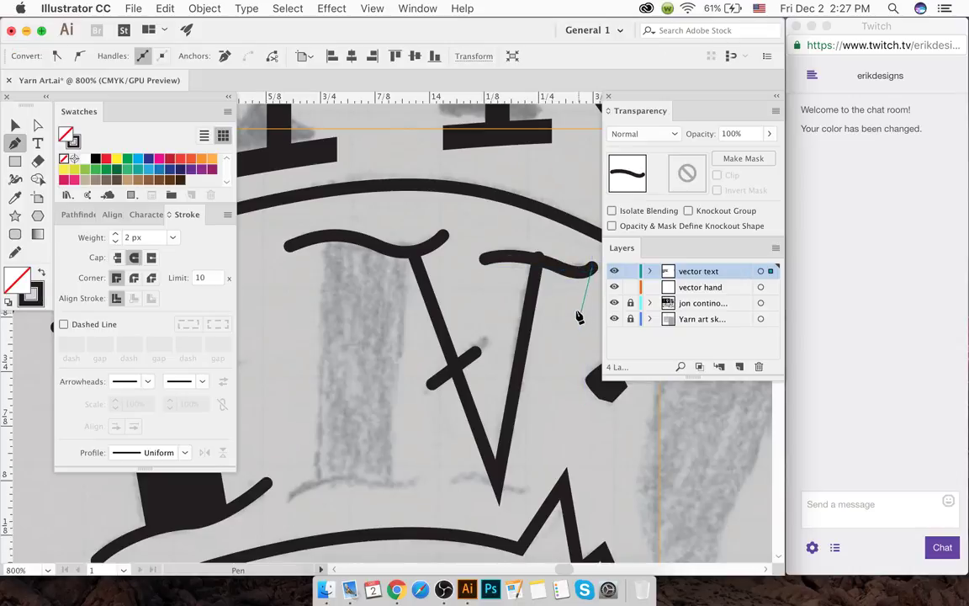
pyautogui.press('super+z')
pyautogui.press('super+z')
pyautogui.keyDown('super'); pyautogui.click(548, 262); pyautogui.keyUp('super')
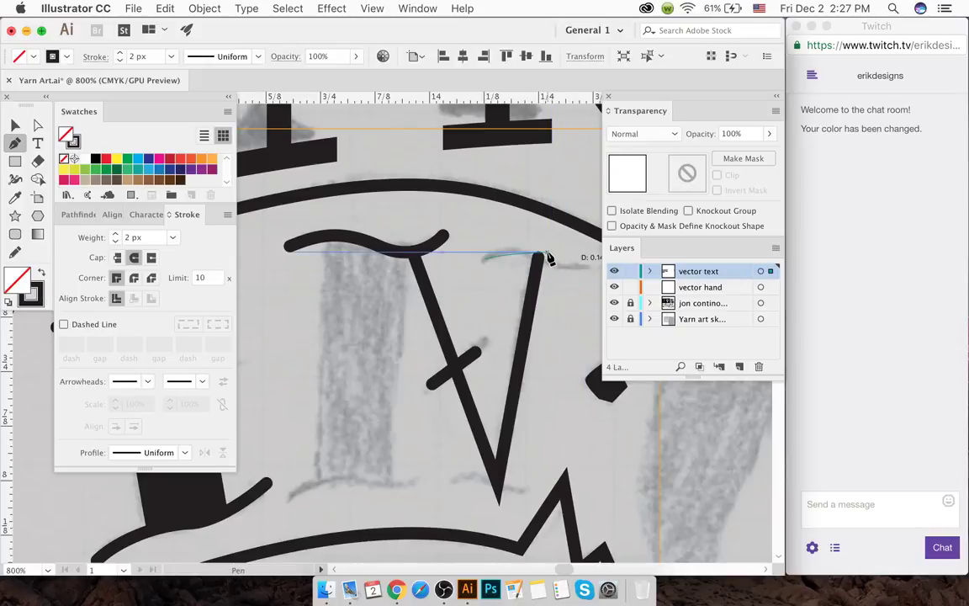
pyautogui.hscroll(2, 547, 261)
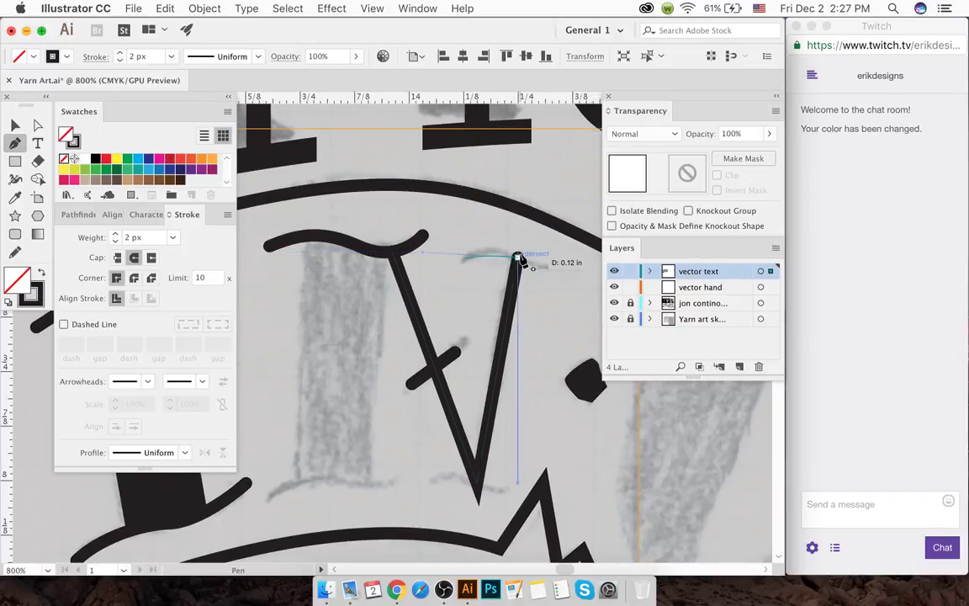
pyautogui.scroll(3, 515, 258)
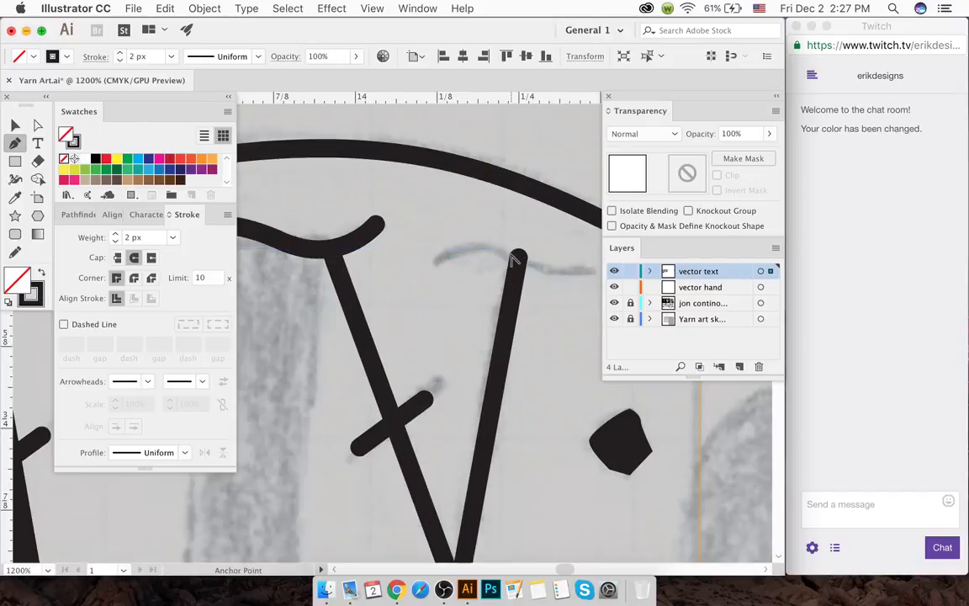
pyautogui.moveTo(532, 261); pyautogui.dragTo(593, 274)
pyautogui.hscroll(1, 537, 281)
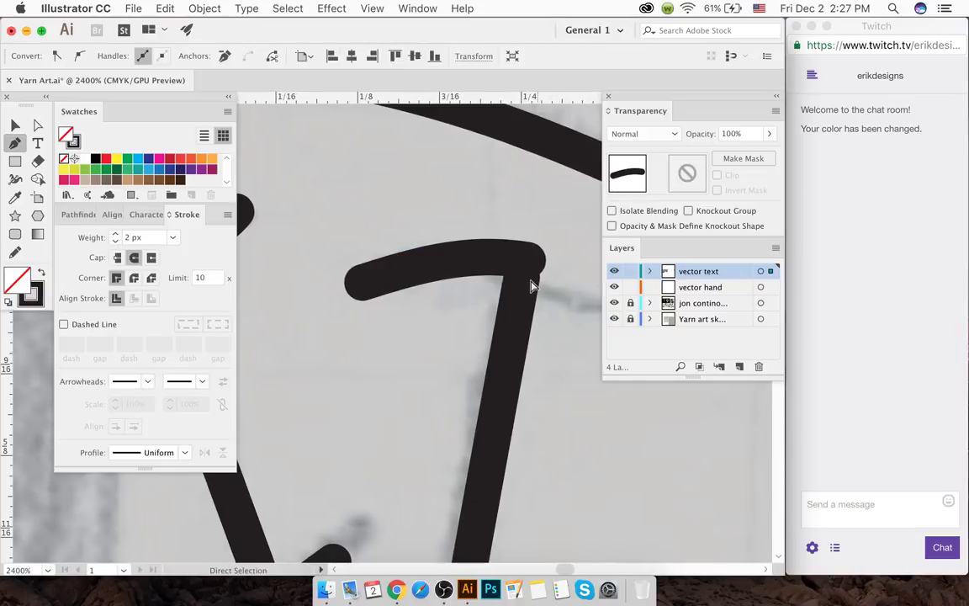
pyautogui.hscroll(5, 529, 288)
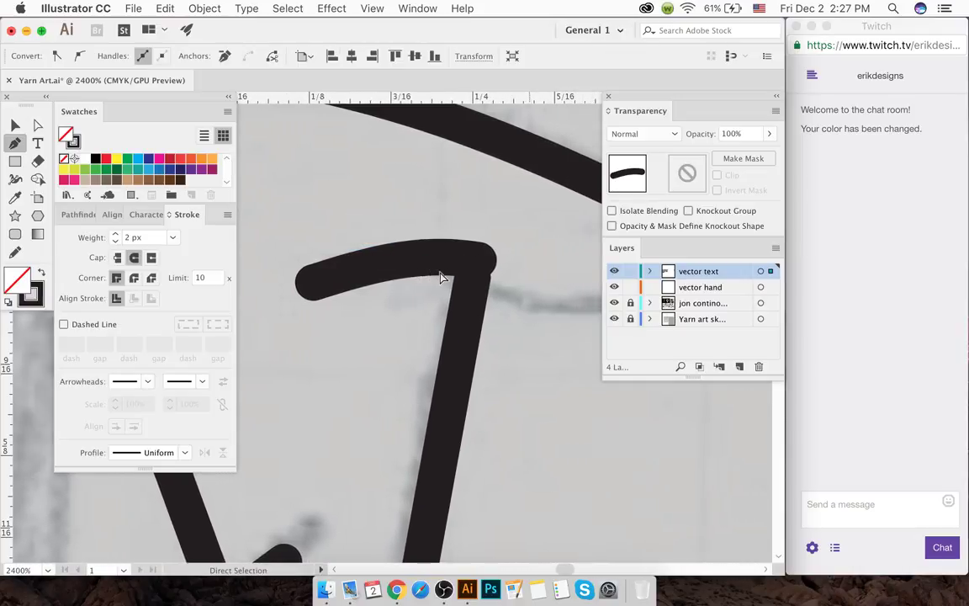
pyautogui.press('Delete')
# - Trace the wavy serif across the top of the N's thin right stem as a round-capped 2 px black line, and deselect it
pyautogui.hscroll(2, 440, 278)
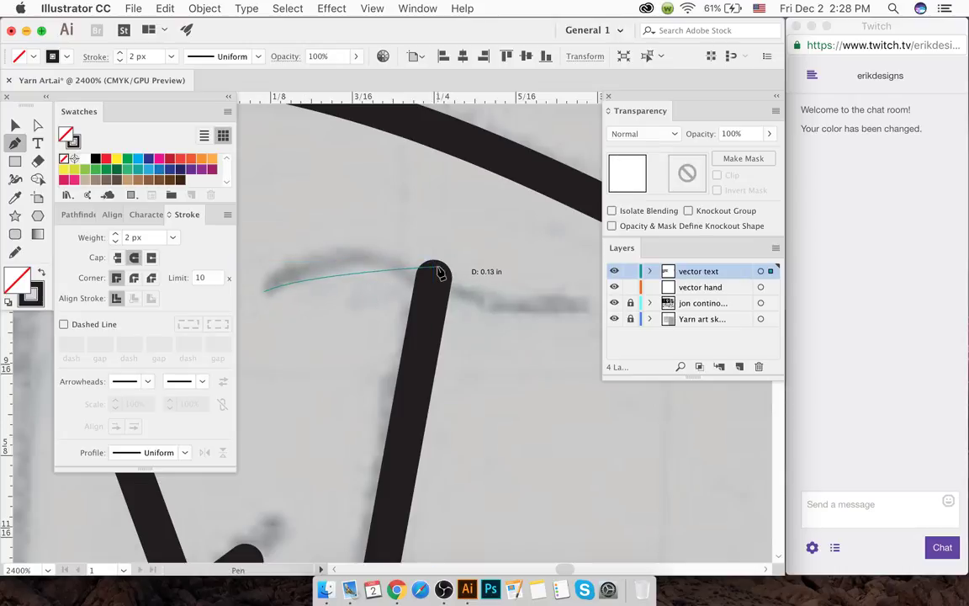
pyautogui.moveTo(435, 274); pyautogui.dragTo(522, 301)
pyautogui.moveTo(587, 298); pyautogui.dragTo(640, 292)
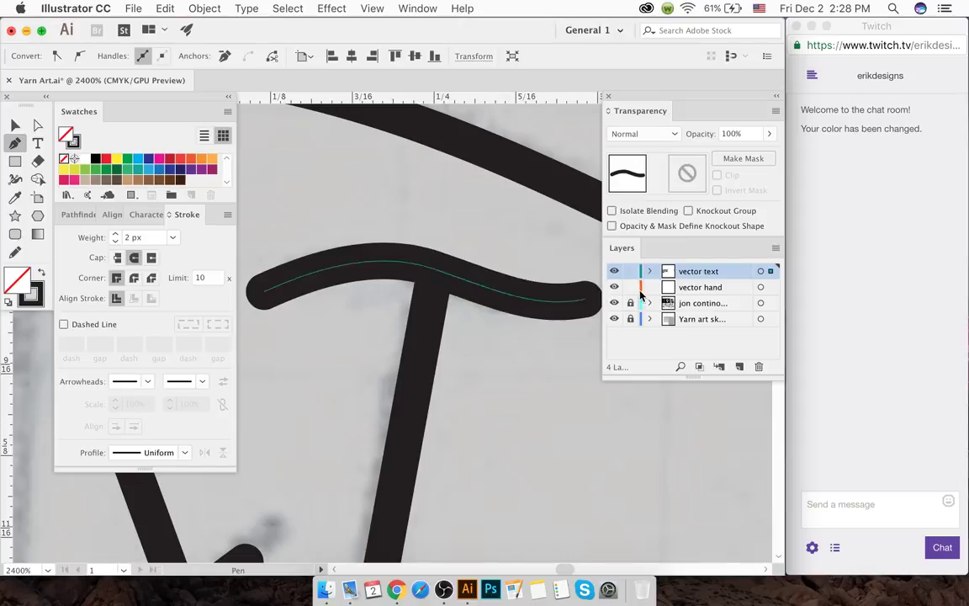
pyautogui.keyDown('super'); pyautogui.click(487, 250); pyautogui.keyUp('super')
# - Give the N's V-shaped line a round corner join at its lower point, and deselect it
pyautogui.scroll(-8, 487, 250)
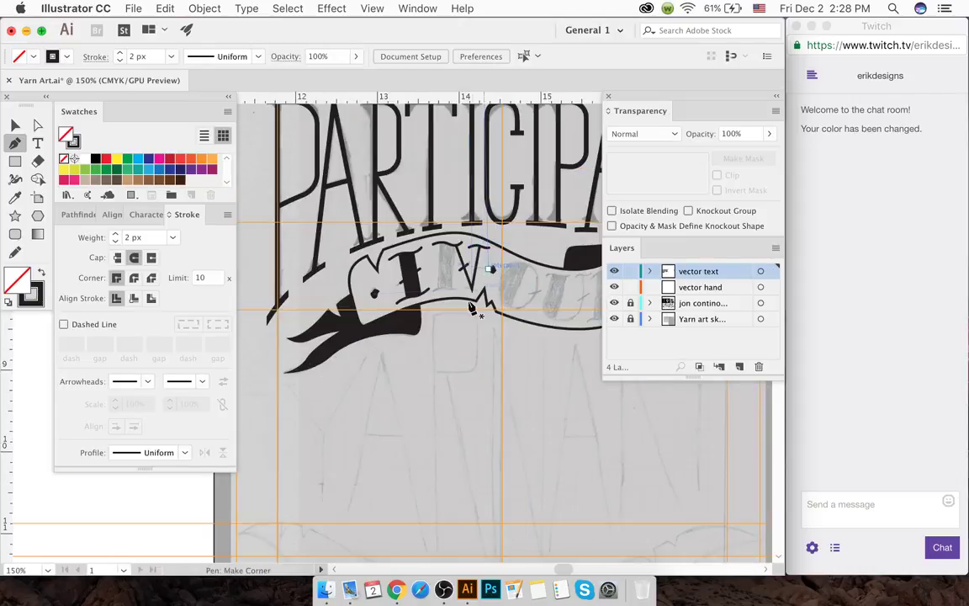
pyautogui.scroll(11, 475, 294)
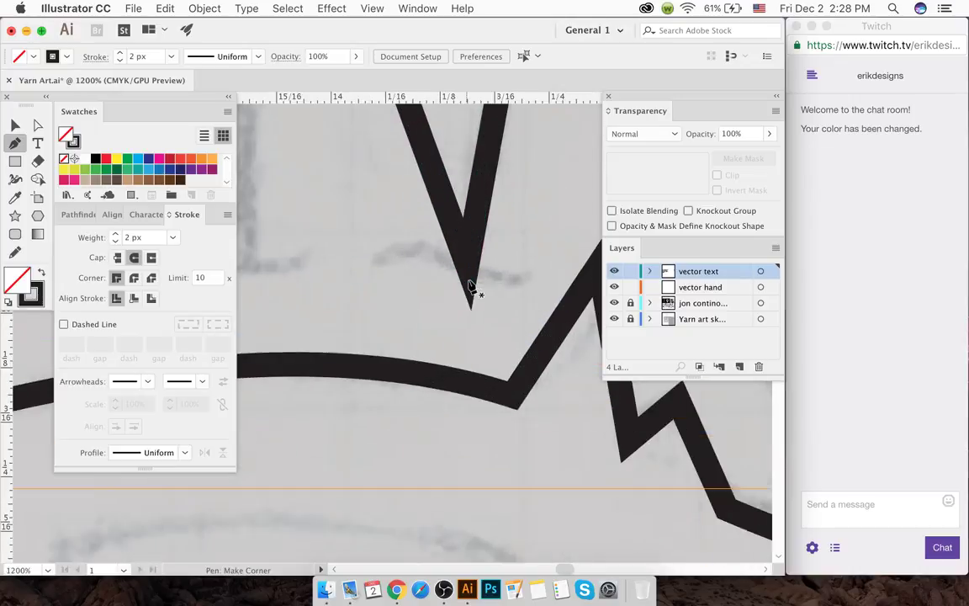
pyautogui.keyDown('super'); pyautogui.click(443, 185); pyautogui.keyUp('super')
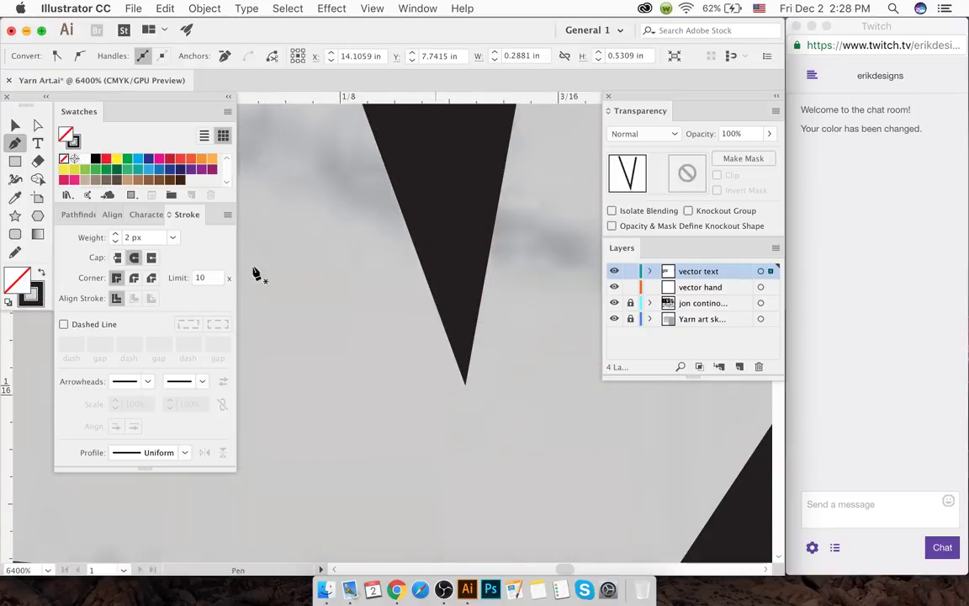
pyautogui.click(133, 279)
pyautogui.keyDown('super'); pyautogui.click(366, 269); pyautogui.keyUp('super')
# - Trace the small wavy serif under the N's lower point as an open 2 px black line, and deselect it
pyautogui.scroll(-4, 367, 268)
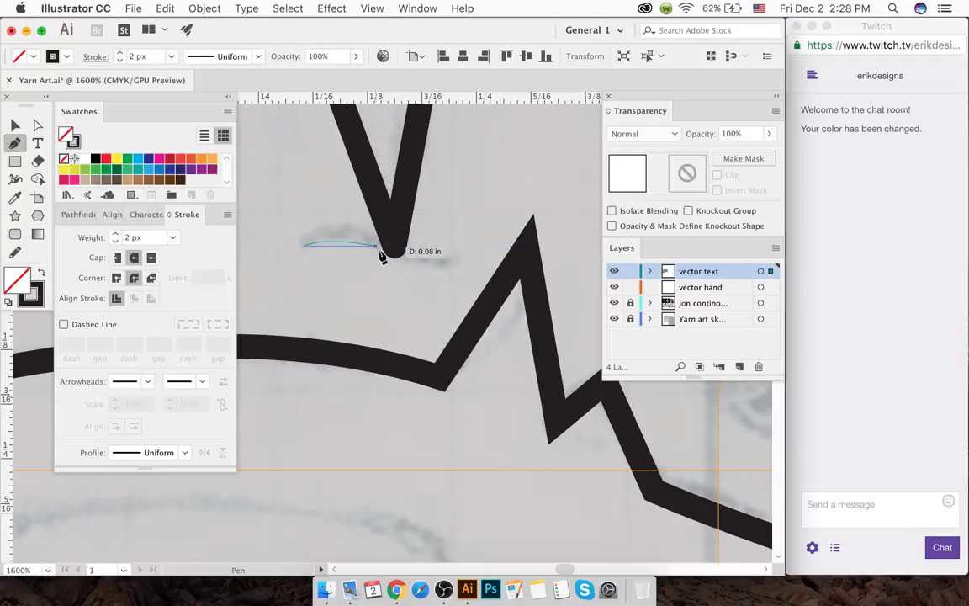
pyautogui.moveTo(394, 249)
pyautogui.mouseDown()
pyautogui.moveTo(413, 266)
pyautogui.moveTo(468, 247)
pyautogui.mouseUp()
pyautogui.keyDown('super'); pyautogui.click(429, 217); pyautogui.keyUp('super')
# - Trace the wavy serif beneath the N's thick left stem as an open 2 px black line, and deselect it
pyautogui.scroll(-1, 428, 217)
pyautogui.scroll(-2, 433, 234)
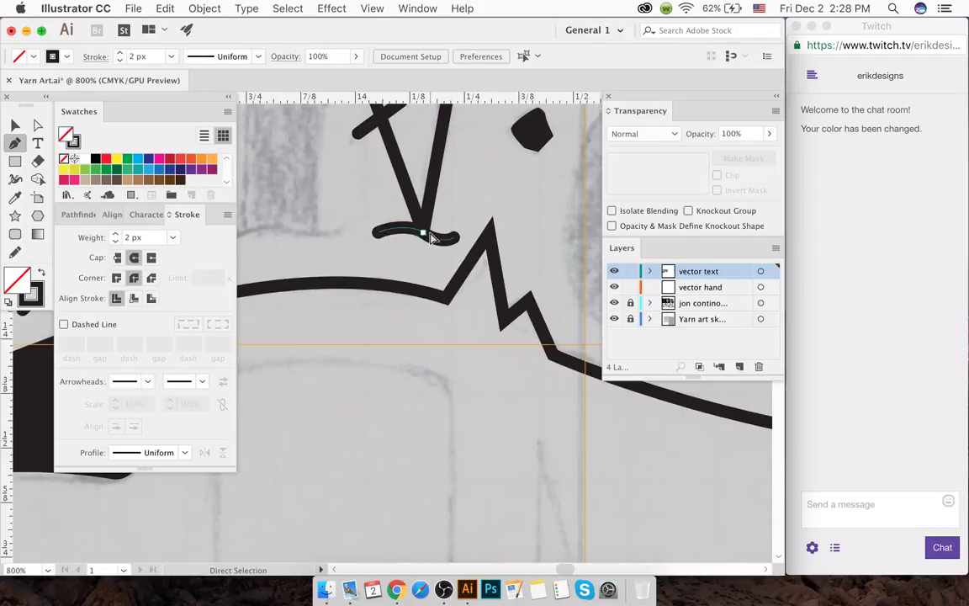
pyautogui.hscroll(-5, 416, 244)
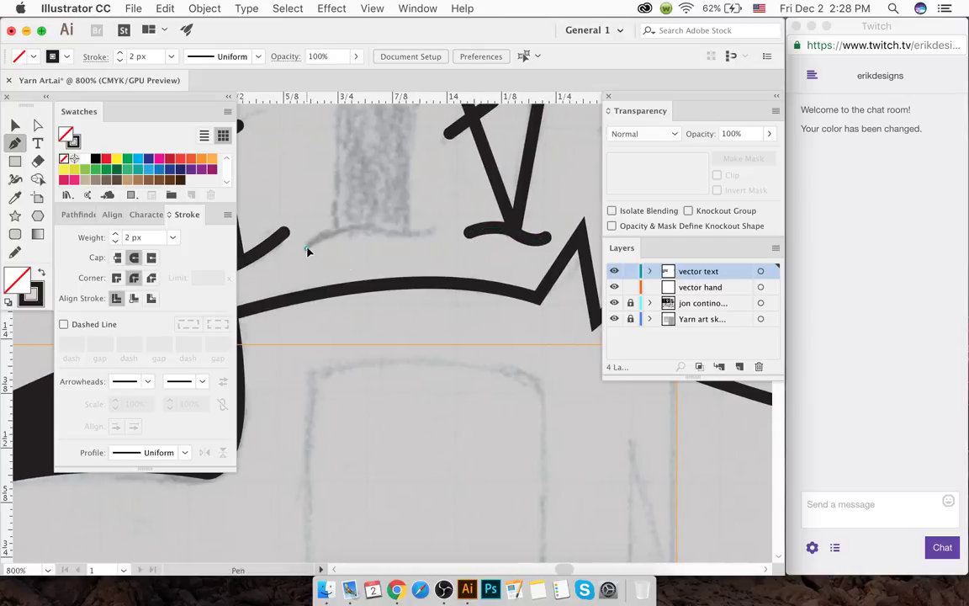
pyautogui.moveTo(377, 233); pyautogui.dragTo(443, 228)
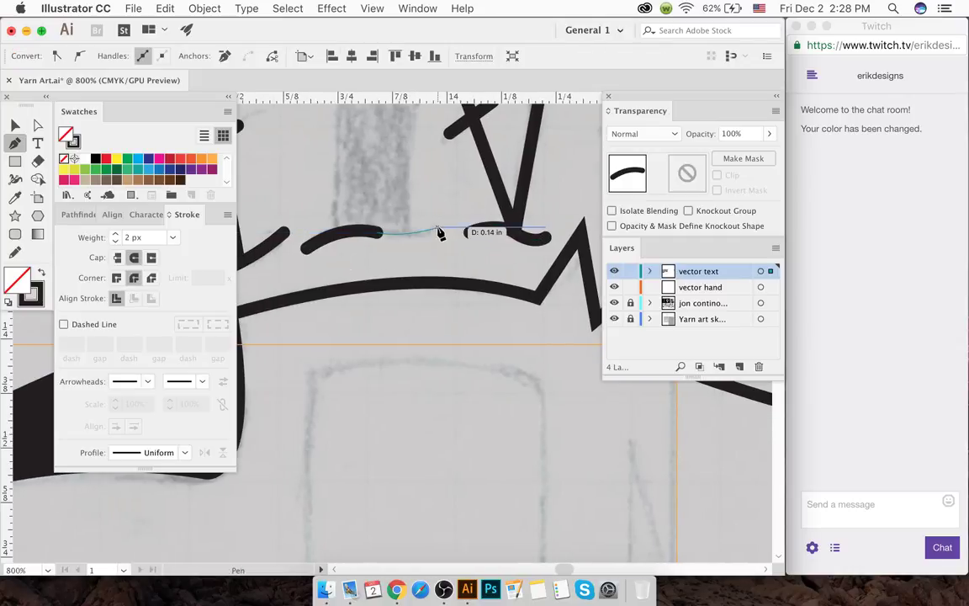
pyautogui.keyDown('super'); pyautogui.click(439, 207); pyautogui.keyUp('super')
# - Swap fill and stroke and trace the N's thick left stem between its two serifs as a closed black shape without a stroke
pyautogui.scroll(5, 434, 209)
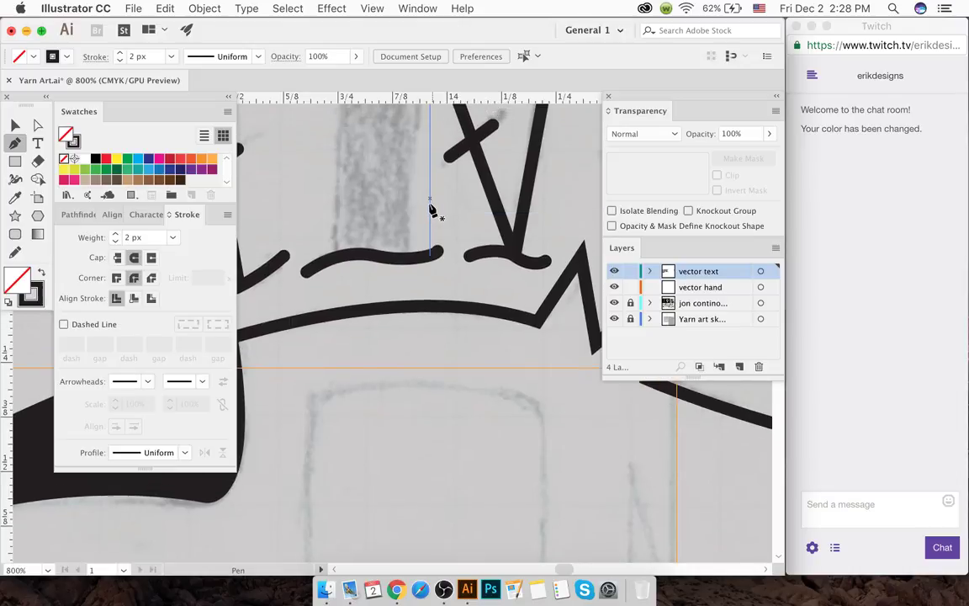
pyautogui.scroll(2, 418, 220)
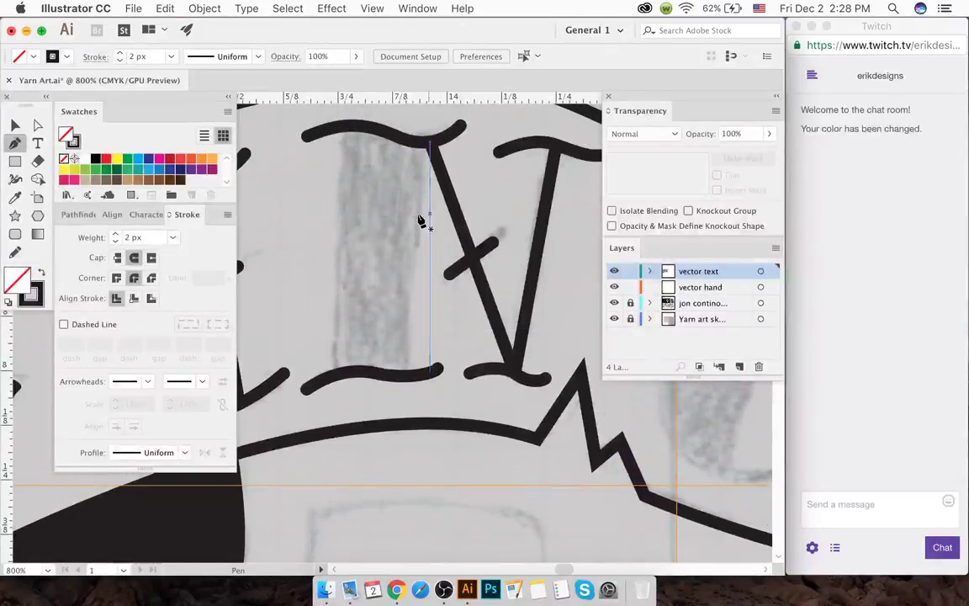
pyautogui.hotkey('shift', 'x')
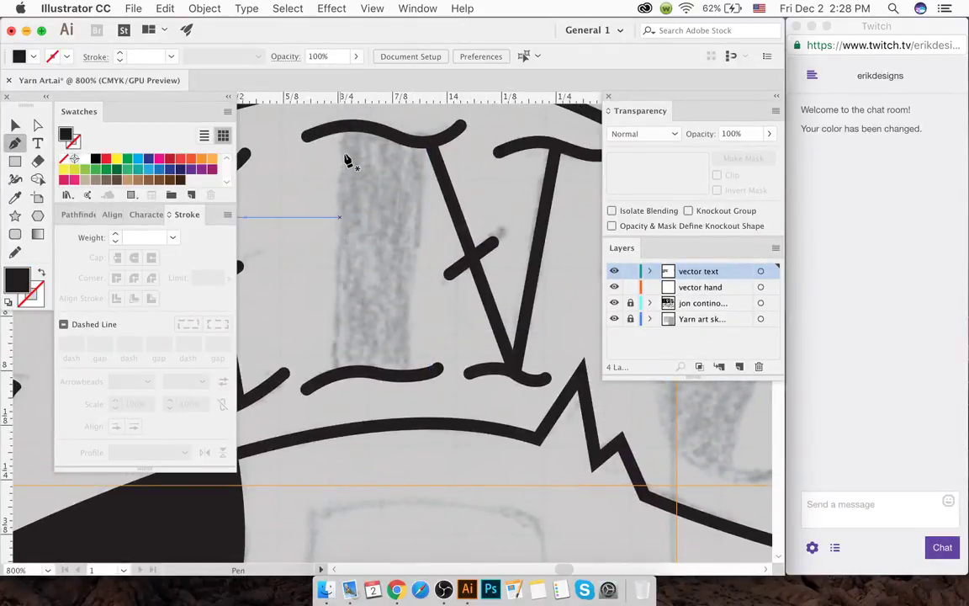
pyautogui.click(344, 129)
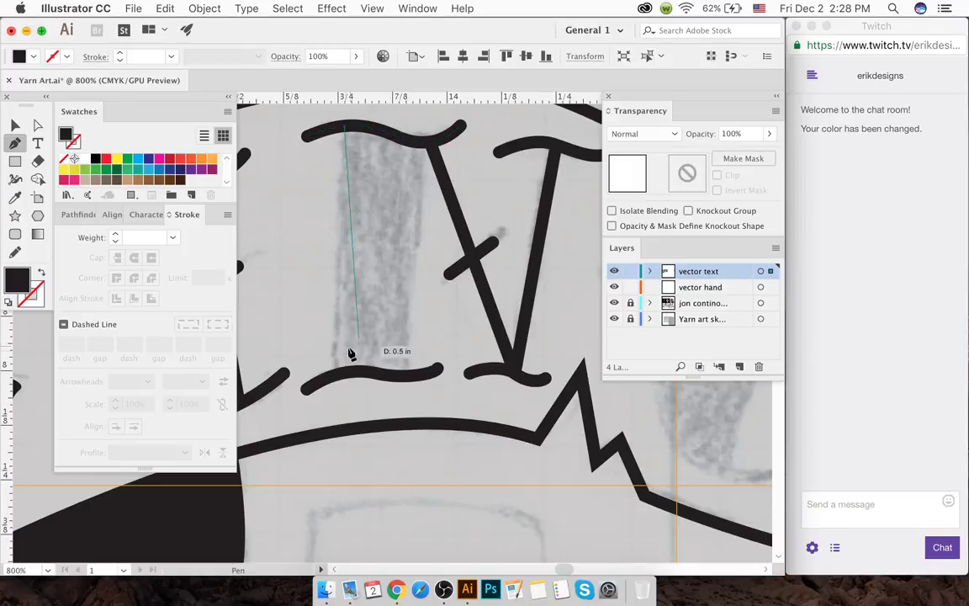
pyautogui.moveTo(345, 376); pyautogui.dragTo(409, 382)
pyautogui.click(407, 376)
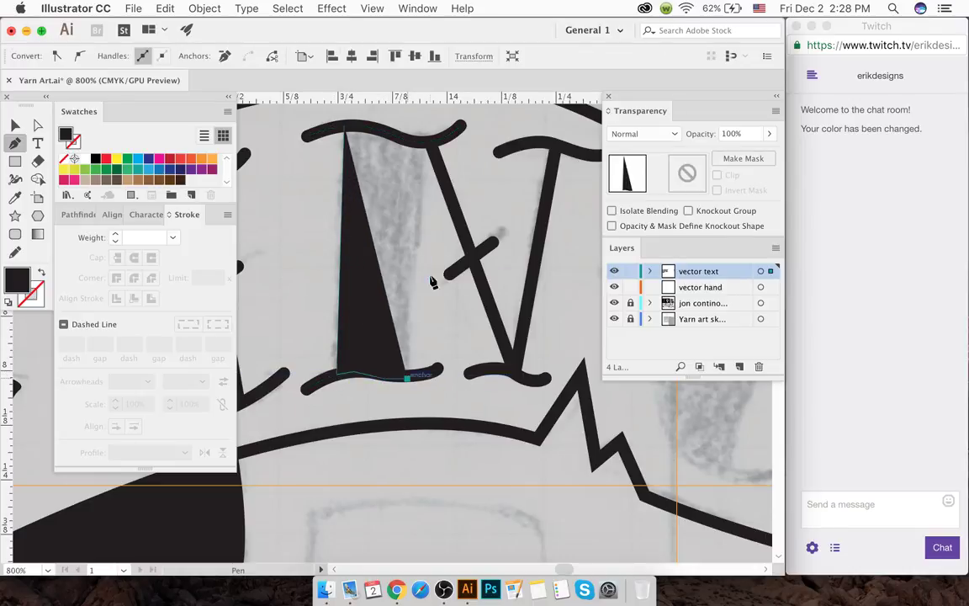
pyautogui.click(428, 142)
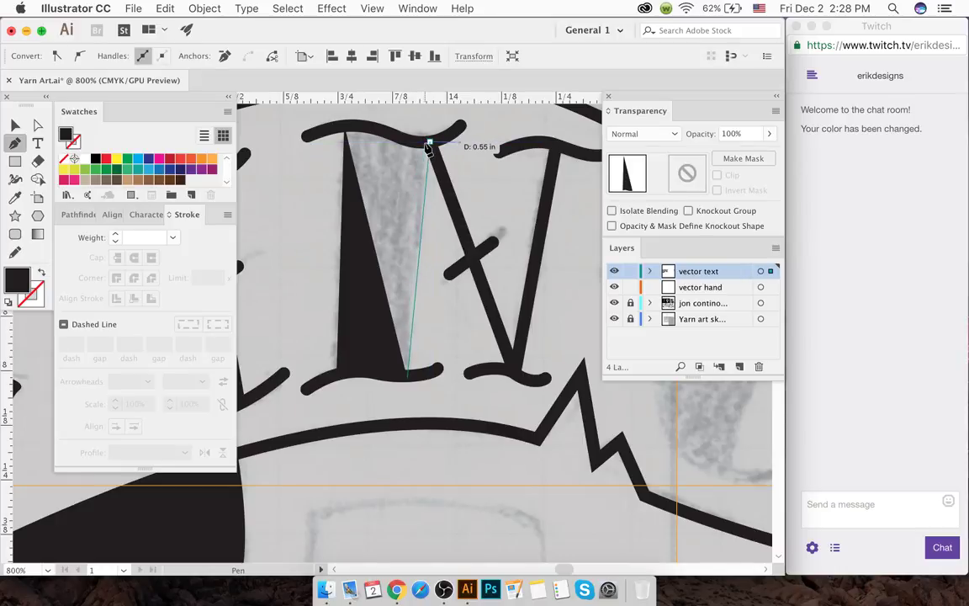
pyautogui.click(427, 146)
pyautogui.press('super+z')
pyautogui.press('super+z')
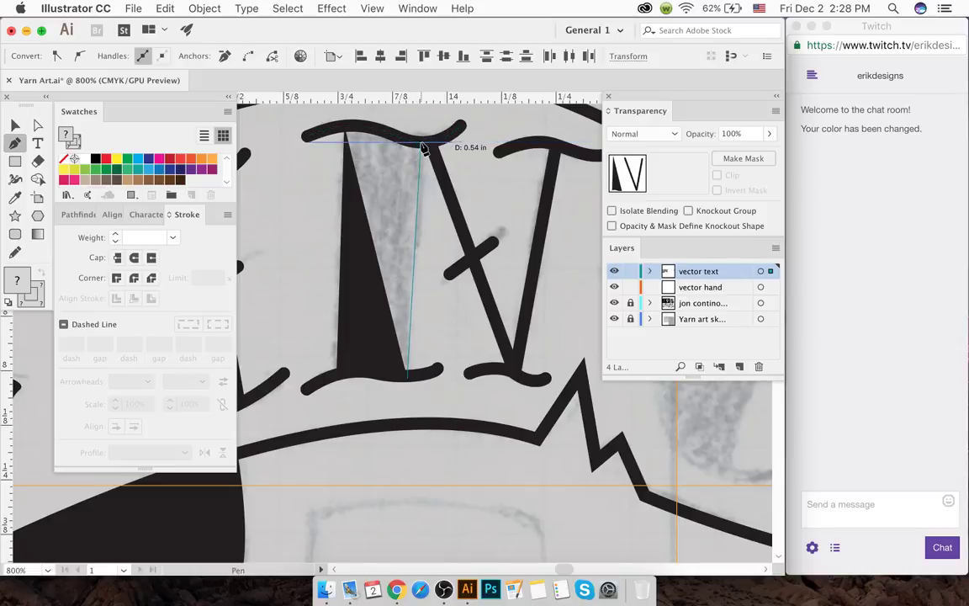
pyautogui.click(422, 146)
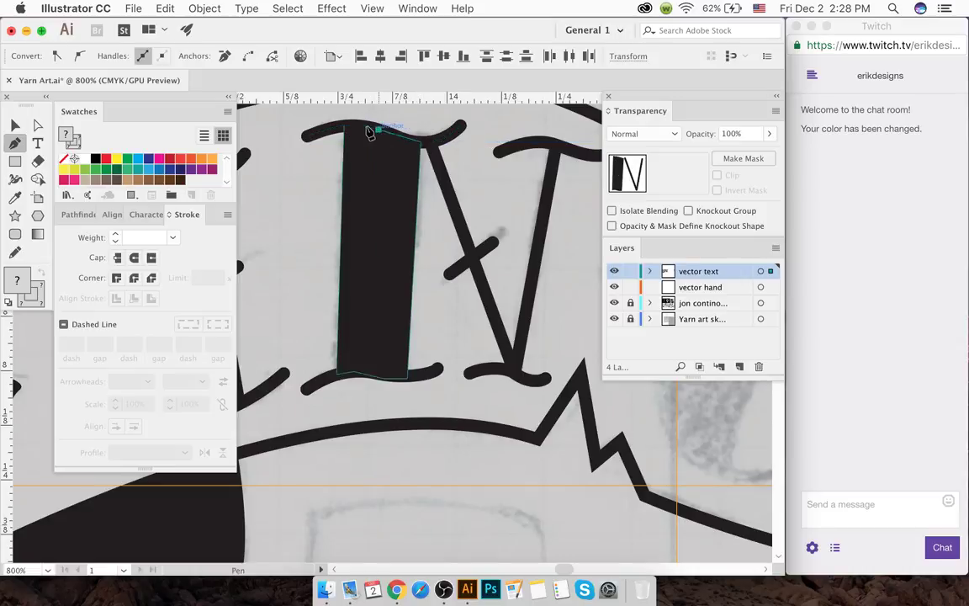
pyautogui.click(361, 127)
pyautogui.click(344, 126)
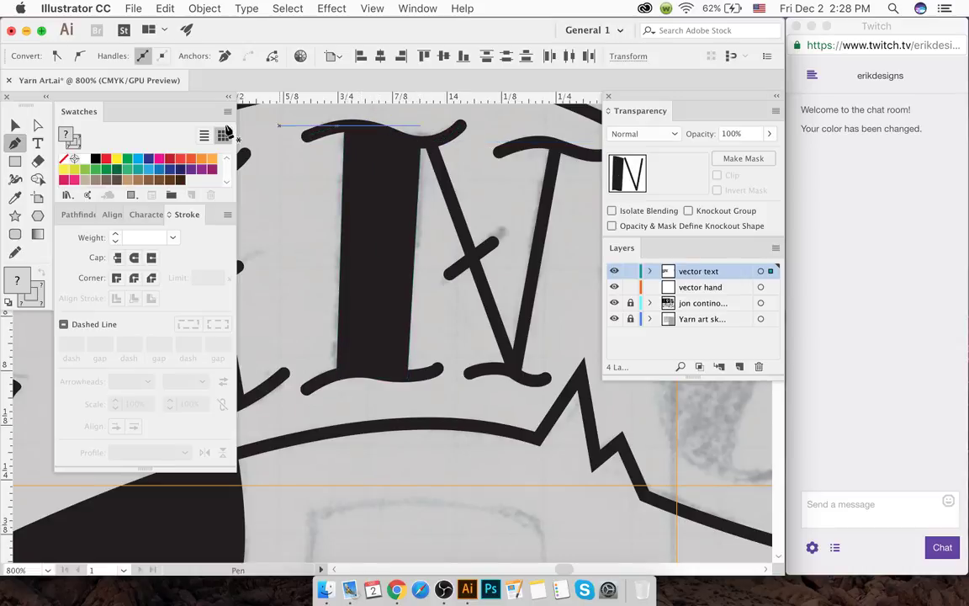
# - Deselect the finished N and save the document
pyautogui.click(16, 125)
pyautogui.click(310, 226)
pyautogui.scroll(-2, 327, 226)
pyautogui.scroll(-6, 328, 241)
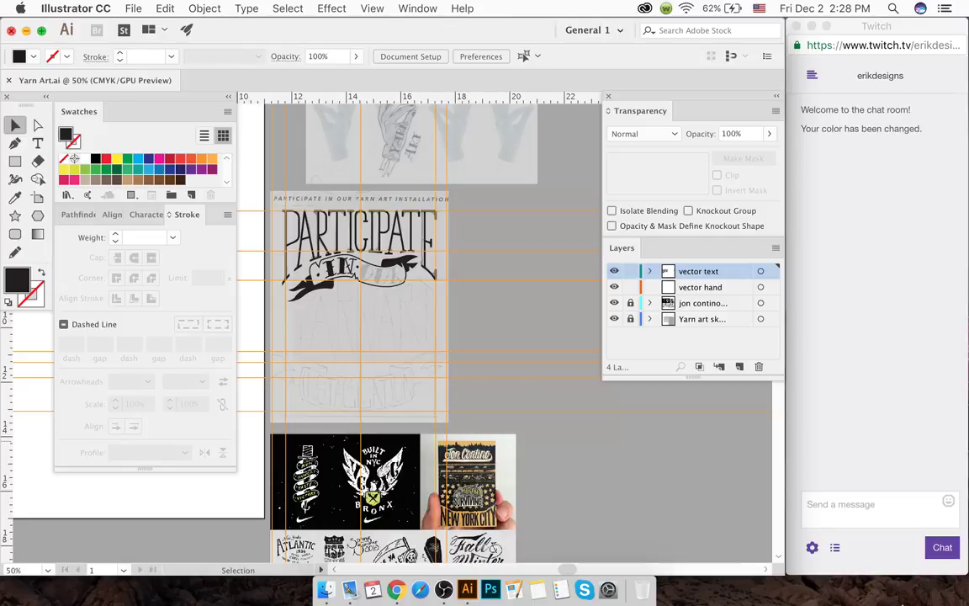
# - Check the viewer list in the Twitch chat window, close it, and return to the Illustrator document
pyautogui.click(835, 547)
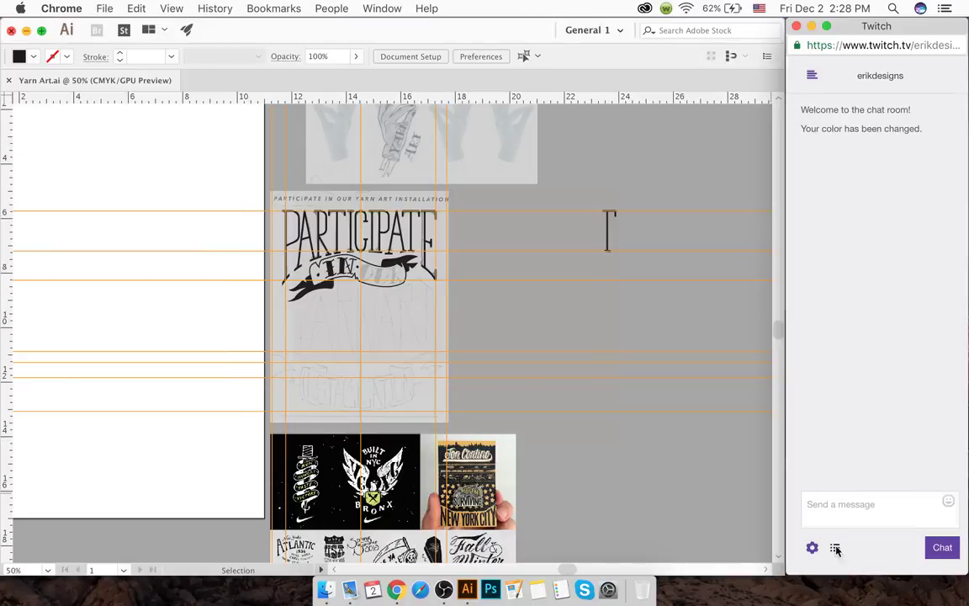
pyautogui.click(835, 548)
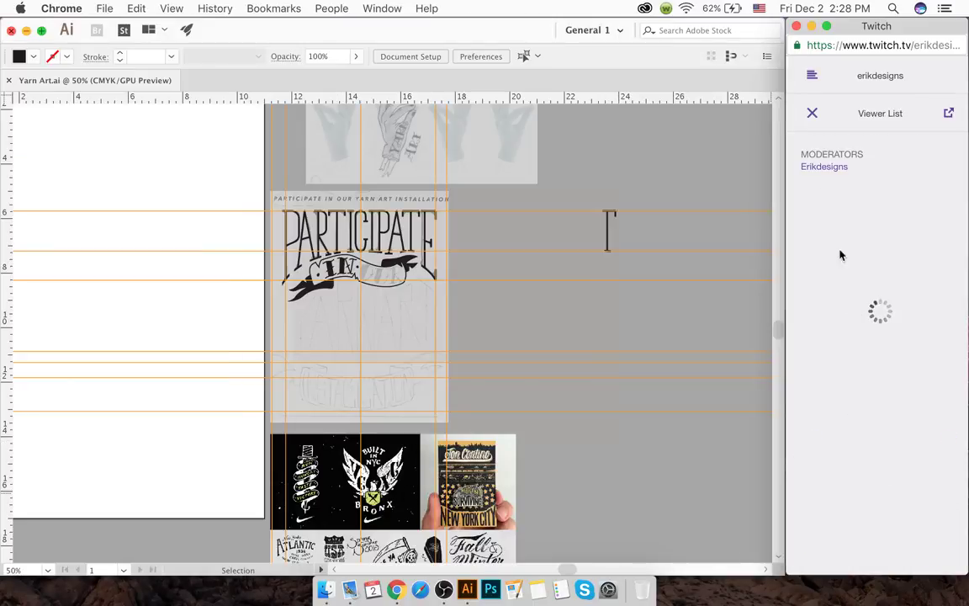
pyautogui.click(812, 115)
pyautogui.click(576, 190)
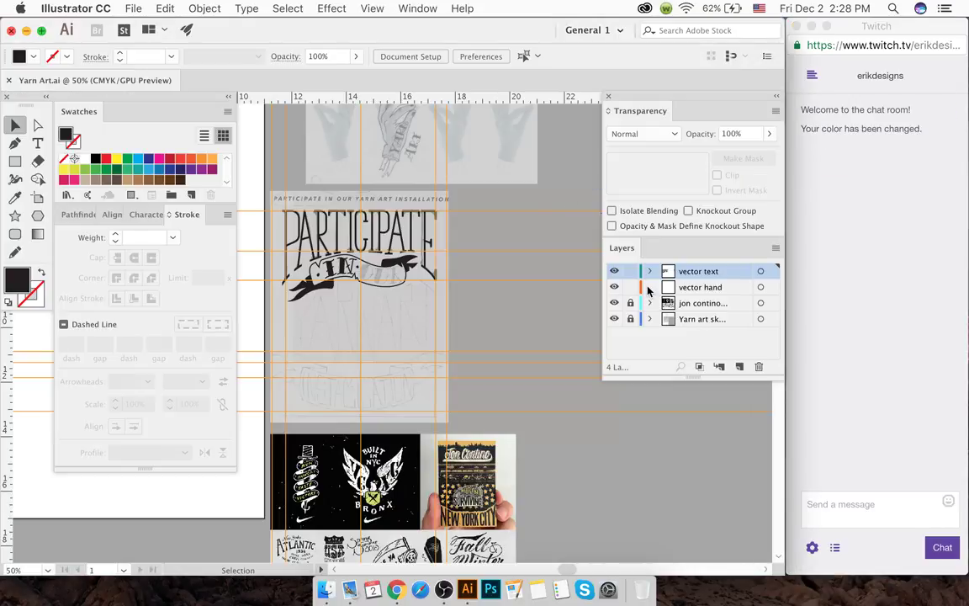
# - Delete the leftover partial T lying on the empty canvas beside the poster
pyautogui.hscroll(5, 548, 244)
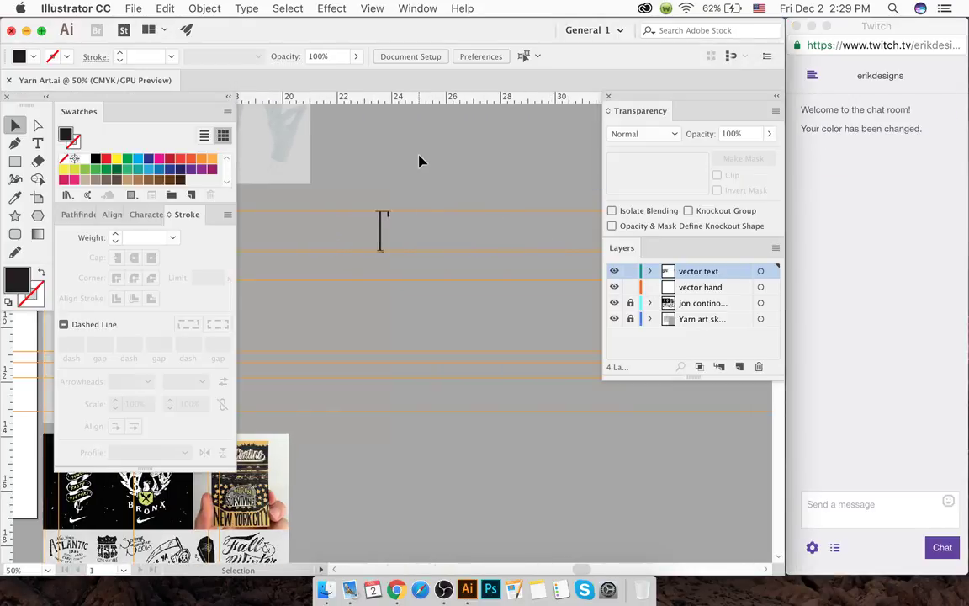
pyautogui.moveTo(335, 322); pyautogui.dragTo(334, 322)
pyautogui.press('Delete')
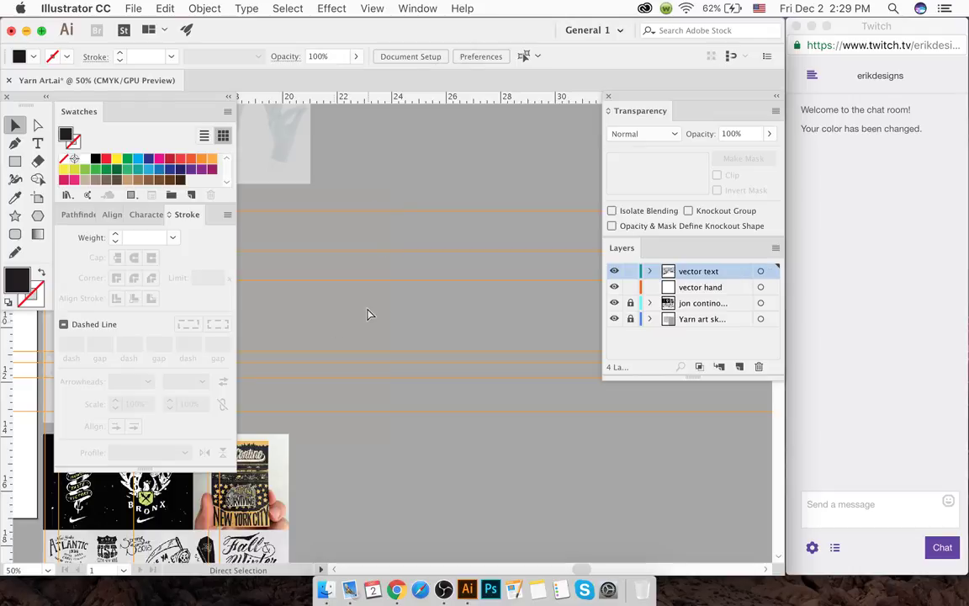
pyautogui.hscroll(-5, 362, 312)
pyautogui.hscroll(-3, 363, 317)
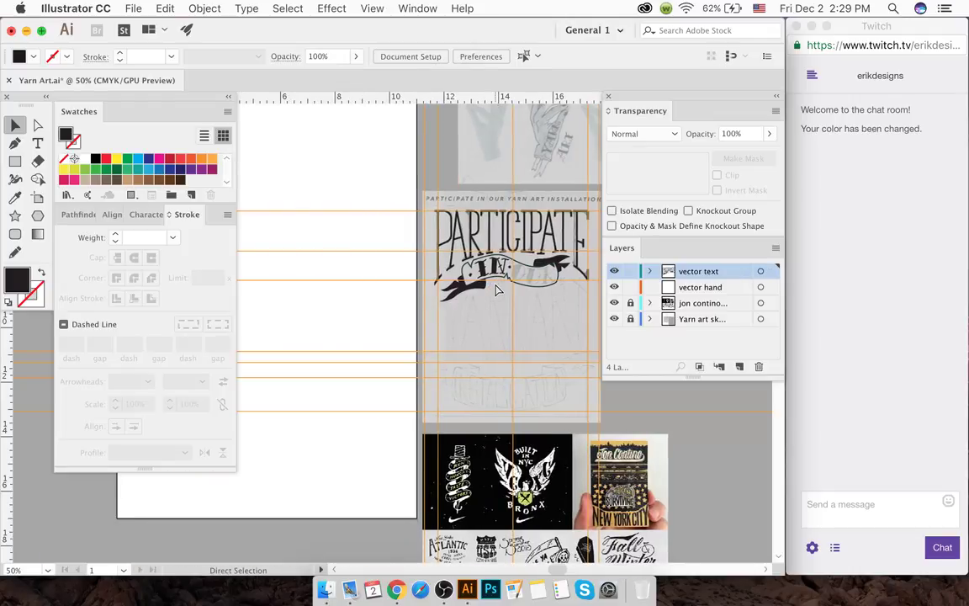
# - Draw an ellipse over the banner's sketched O and swap fill and stroke to leave only a black outline
pyautogui.hscroll(2, 497, 290)
pyautogui.scroll(8, 412, 276)
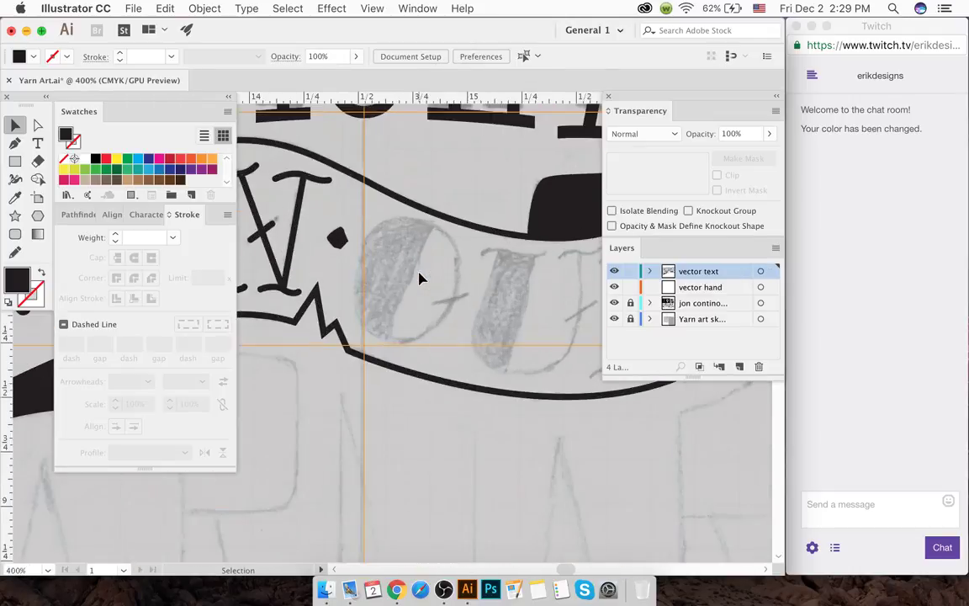
pyautogui.press('l')
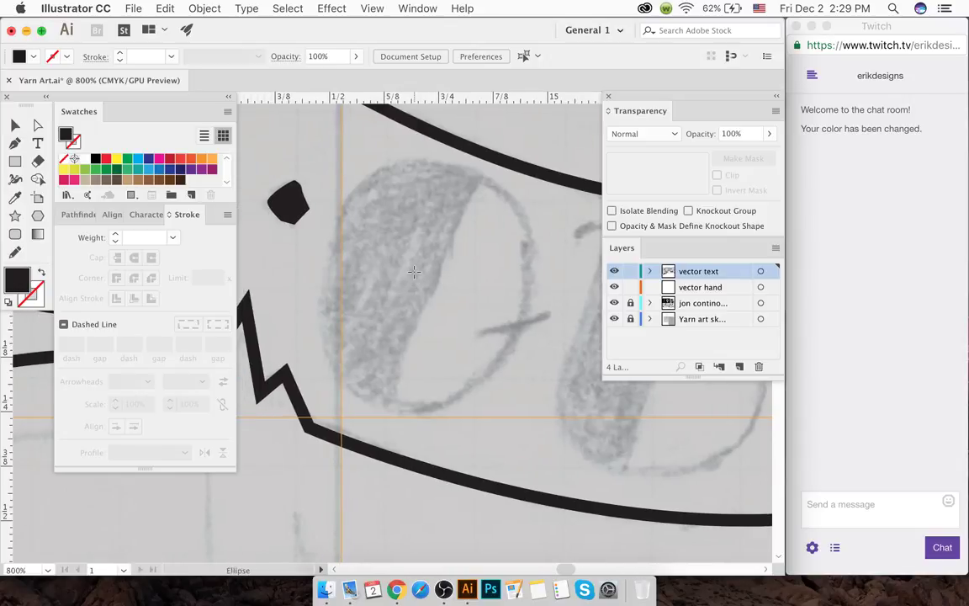
pyautogui.moveTo(427, 284)
pyautogui.mouseDown()
pyautogui.moveTo(416, 223)
pyautogui.moveTo(385, 164)
pyautogui.moveTo(322, 163)
pyautogui.mouseUp()
pyautogui.hotkey('shift', 'x')
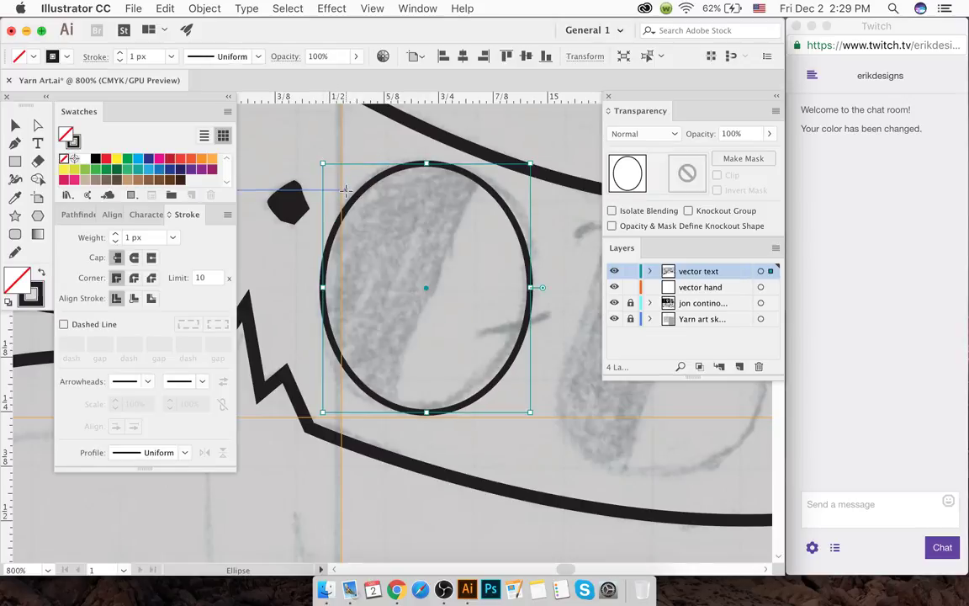
# - Match the O ellipse to the N's 2 px rounded black stroke by sampling it with the Eyedropper
pyautogui.hscroll(-3, 345, 192)
pyautogui.press('super+shift+a')
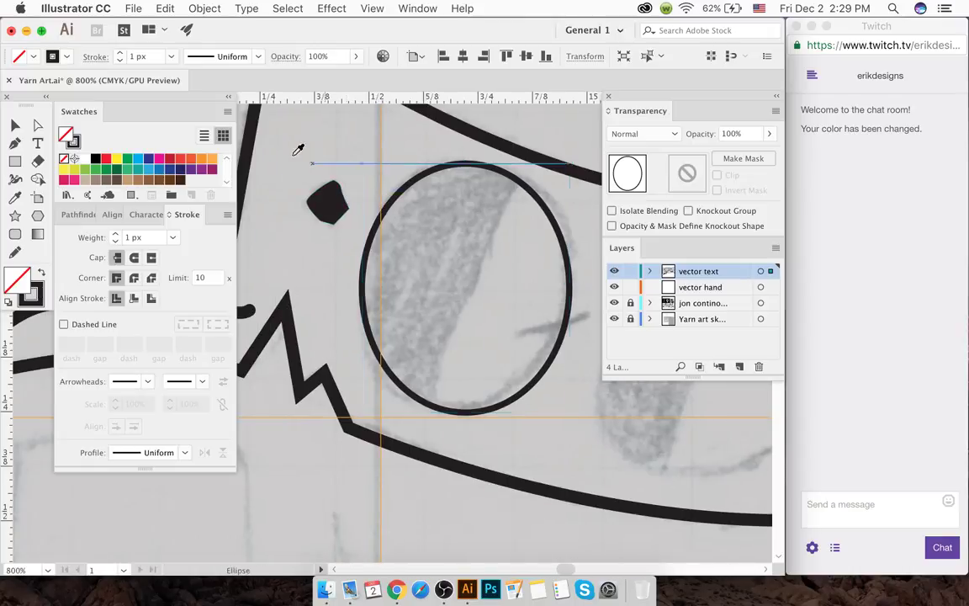
pyautogui.press('i')
pyautogui.click(253, 131)
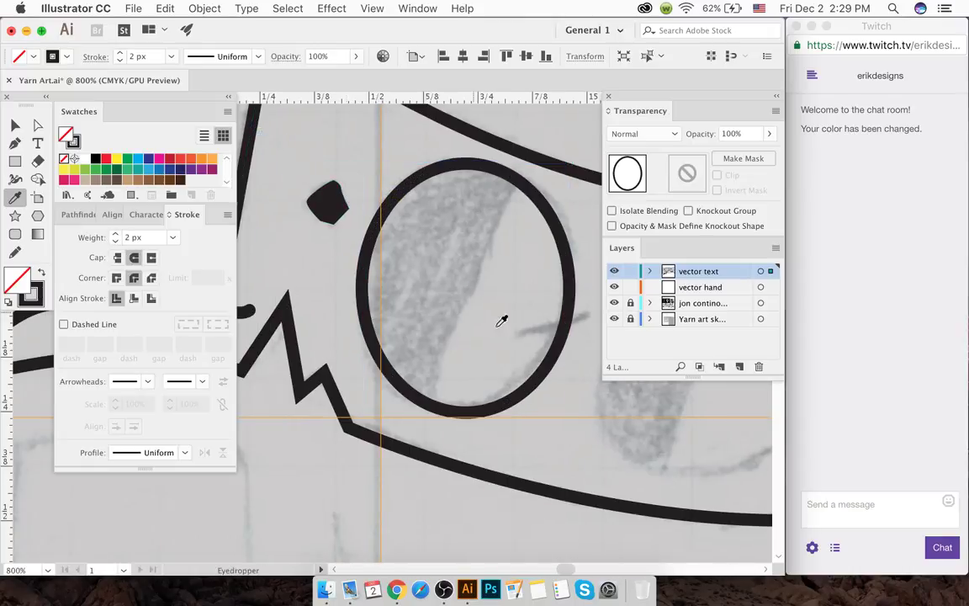
# - Trace the short slanted crossbar over the O's thin side as a straight line and shorten its inner end
pyautogui.press('p')
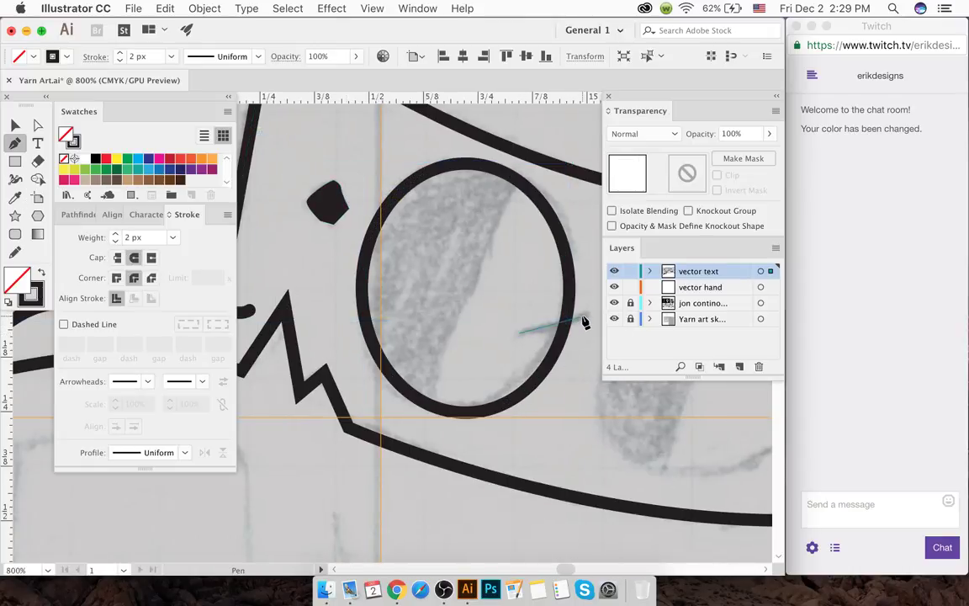
pyautogui.click(589, 316)
pyautogui.press('a')
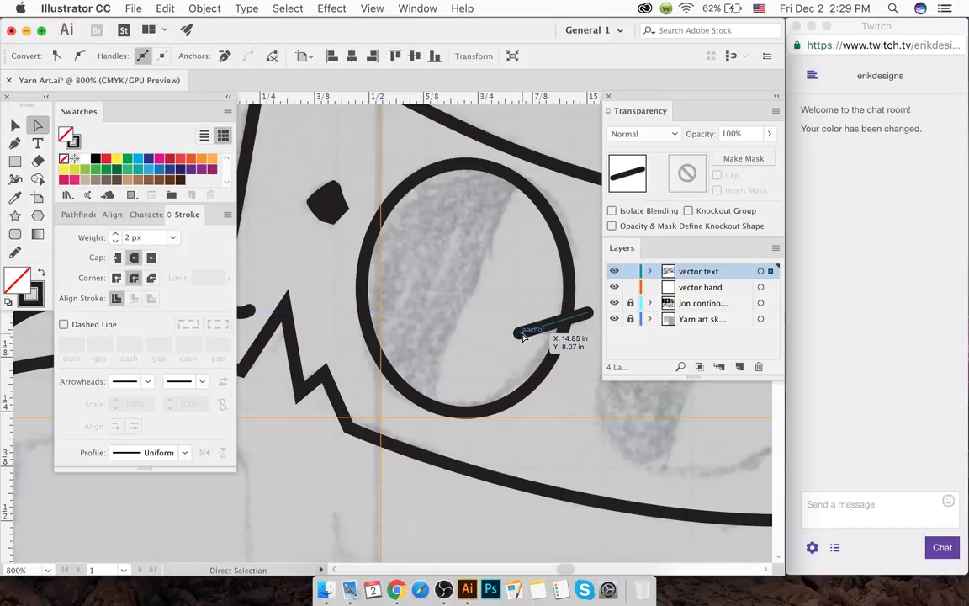
pyautogui.moveTo(519, 334); pyautogui.dragTo(545, 325)
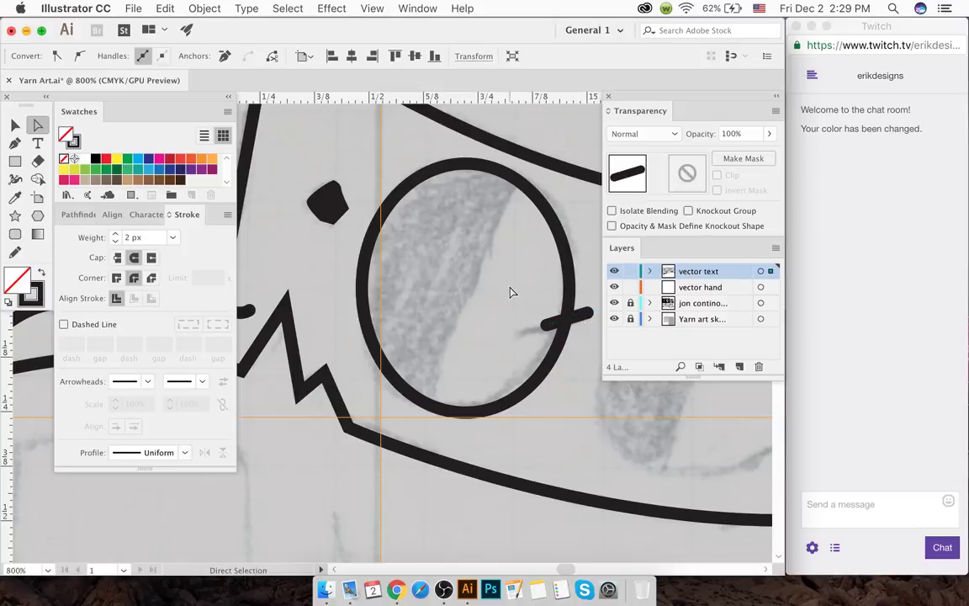
# - Swap fill and stroke and draw a closed black polygon along the O's slanted inner edge, extending beyond its thick side
pyautogui.press('p')
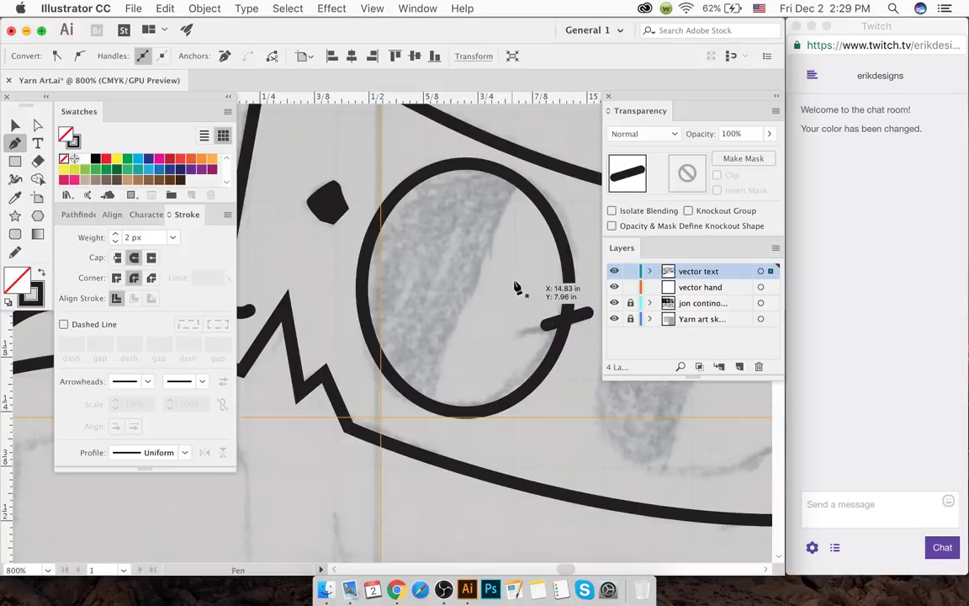
pyautogui.hotkey('shift', 'x')
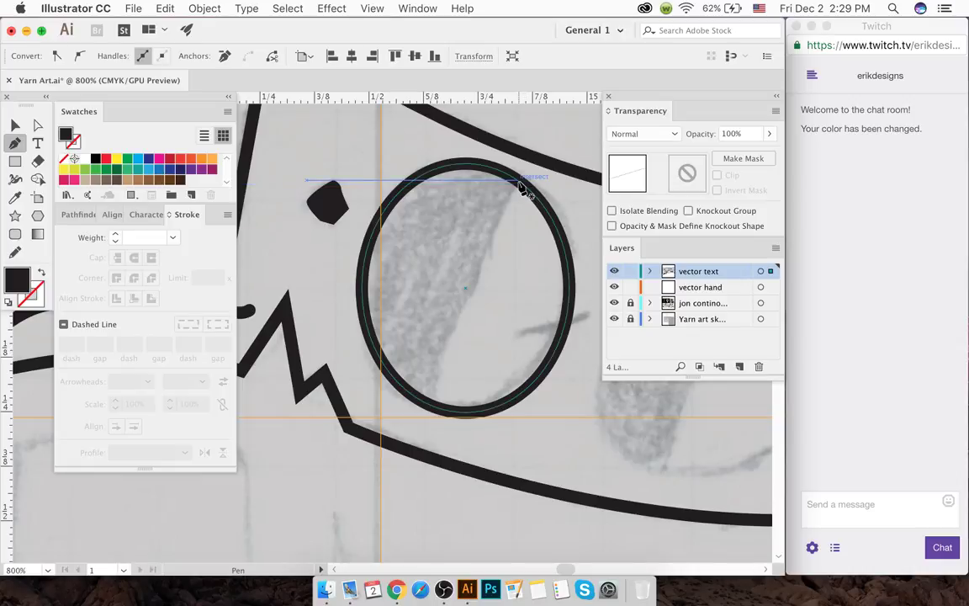
pyautogui.click(516, 181)
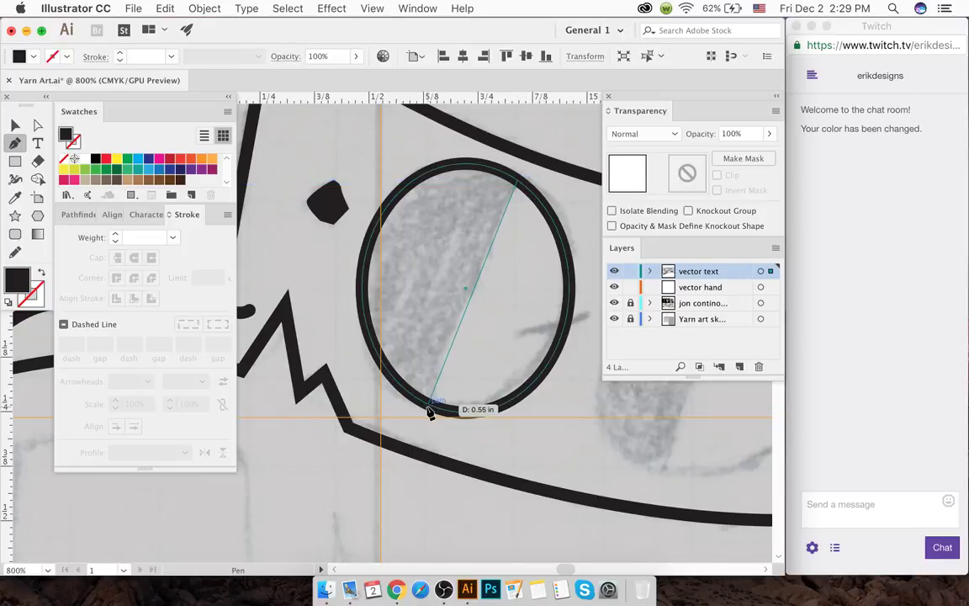
pyautogui.click(429, 411)
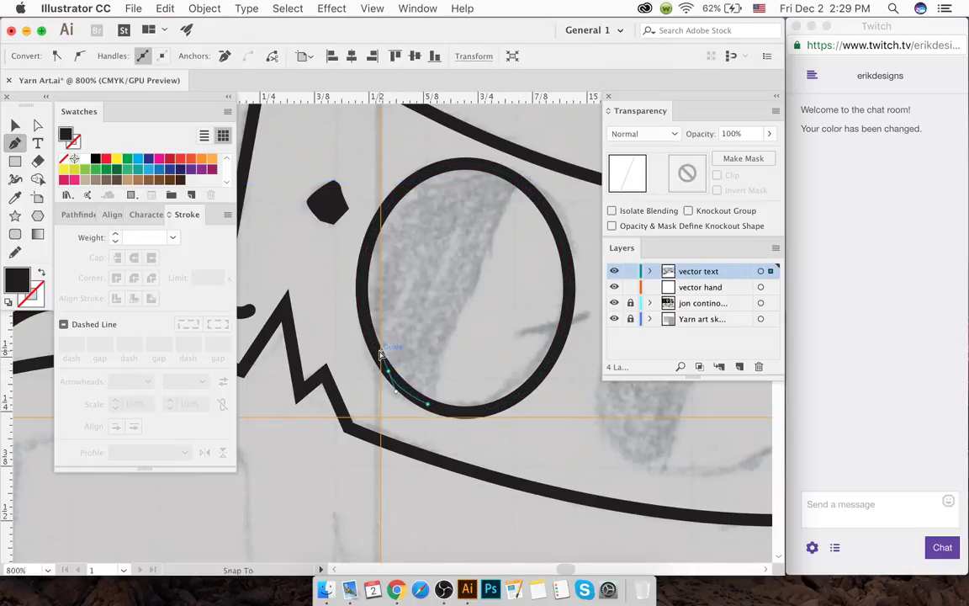
pyautogui.click(387, 413)
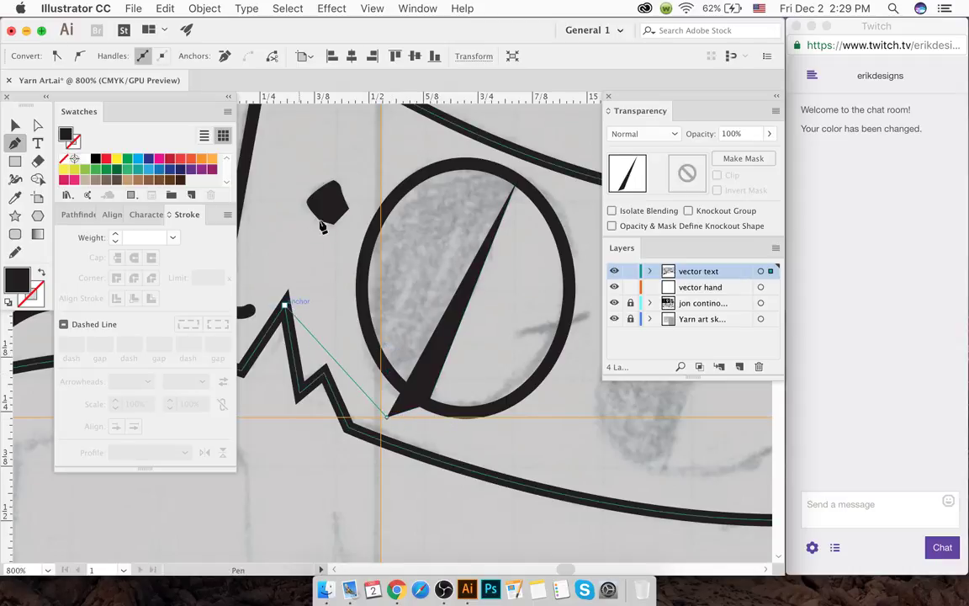
pyautogui.click(387, 170)
pyautogui.click(499, 145)
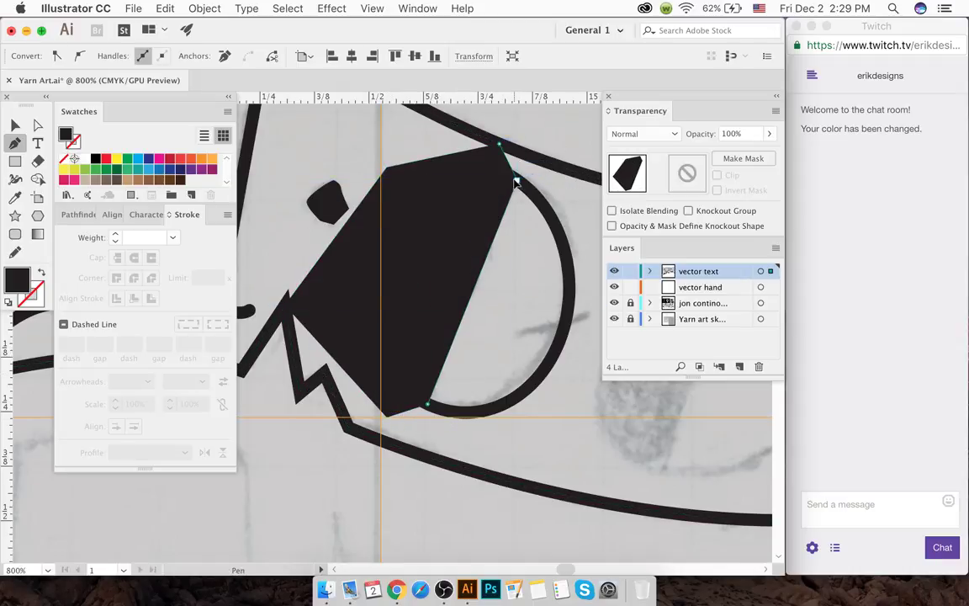
# - Remove the polygon's excess outside the ellipse with the Shape Builder, and deselect the O
pyautogui.click(14, 125)
pyautogui.keyDown('shift'); pyautogui.click(546, 217); pyautogui.keyUp('shift')
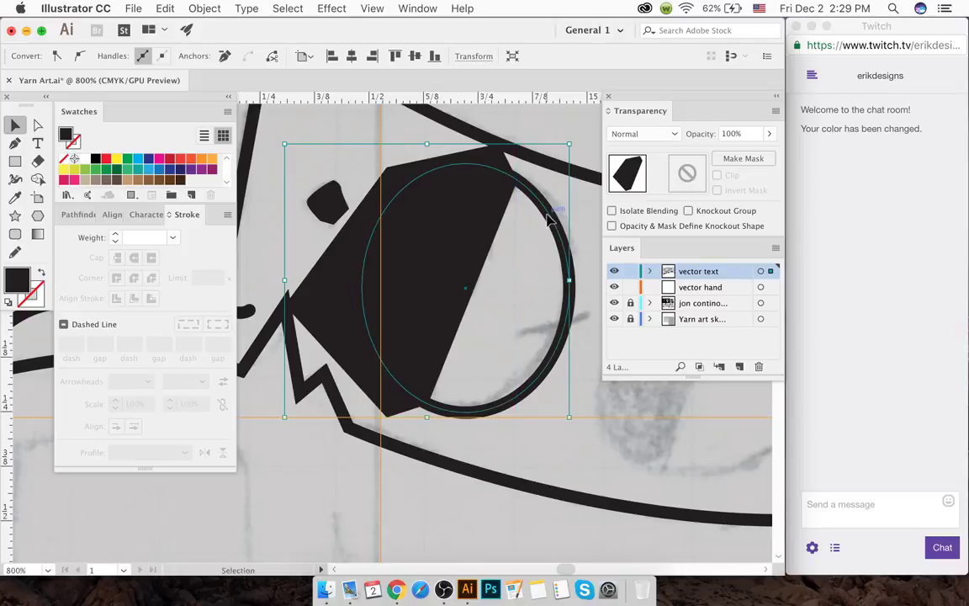
pyautogui.hotkey('shift', 'm')
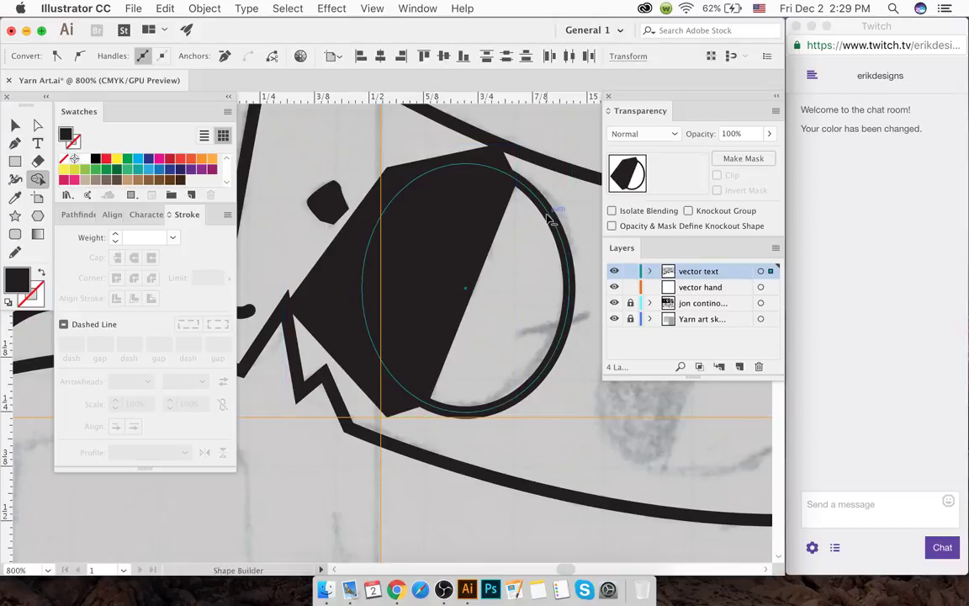
pyautogui.keyDown('alt'); pyautogui.click(396, 178); pyautogui.keyUp('alt')
pyautogui.click(15, 128)
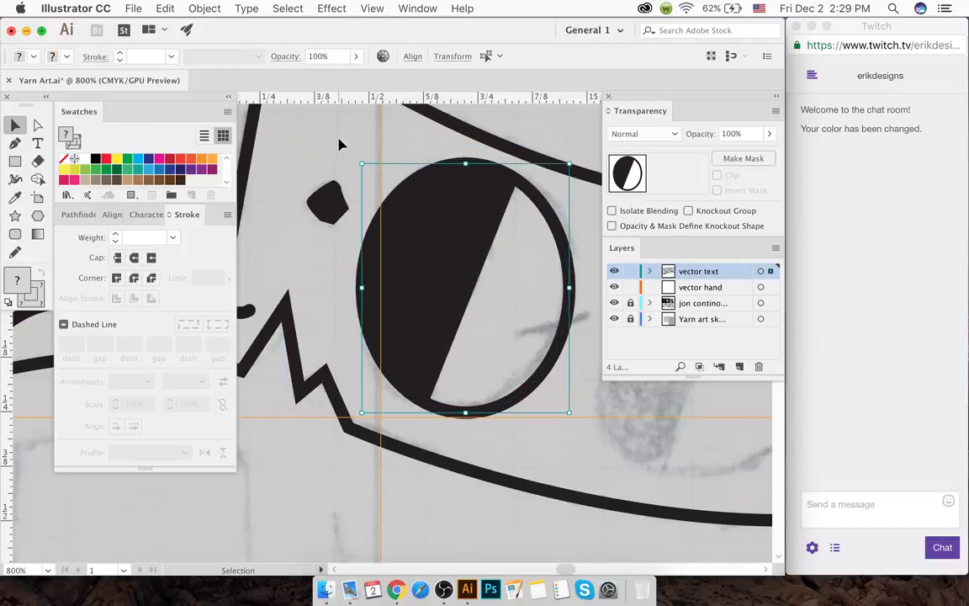
pyautogui.click(338, 145)
# - Select the O's short crossbar and apply the 2 px rounded black stroke sampled from the O's outline
pyautogui.scroll(-4, 424, 221)
pyautogui.scroll(3, 453, 255)
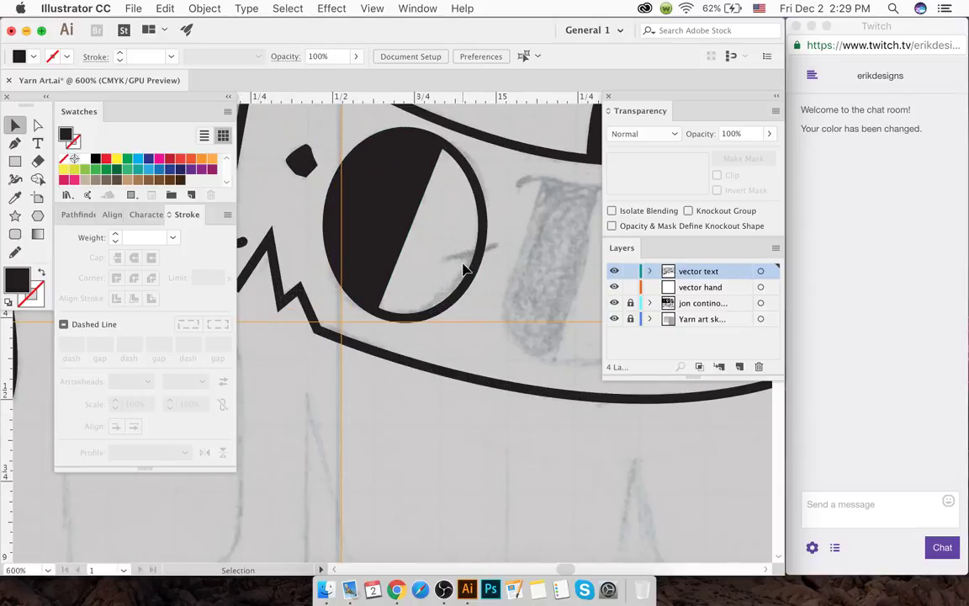
pyautogui.press('a')
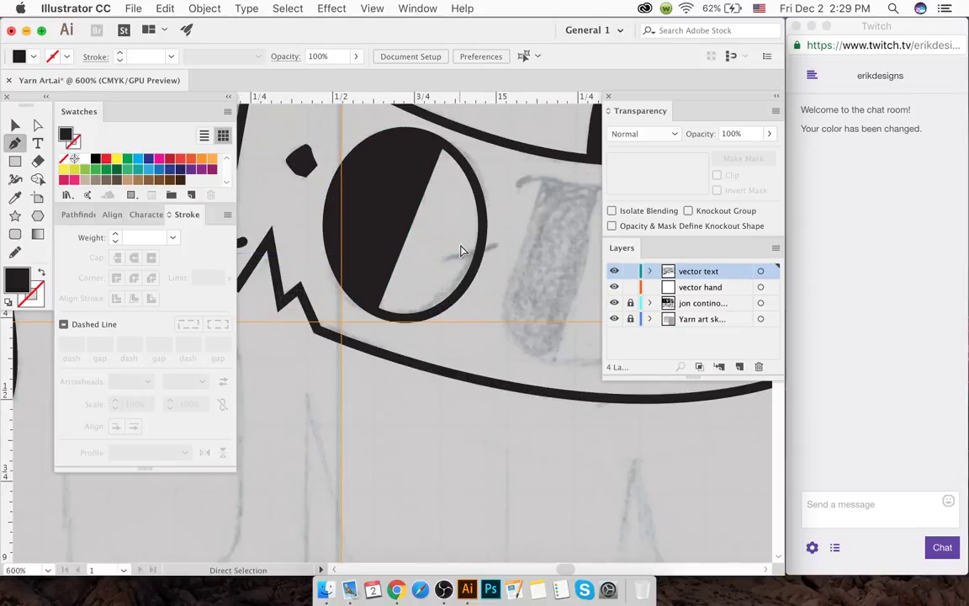
pyautogui.click(468, 262)
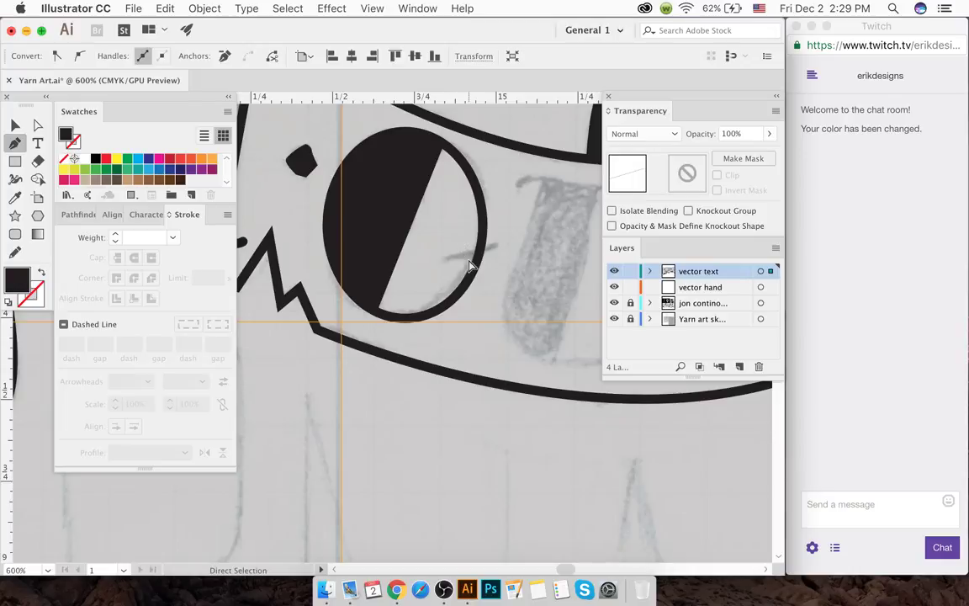
pyautogui.click(18, 126)
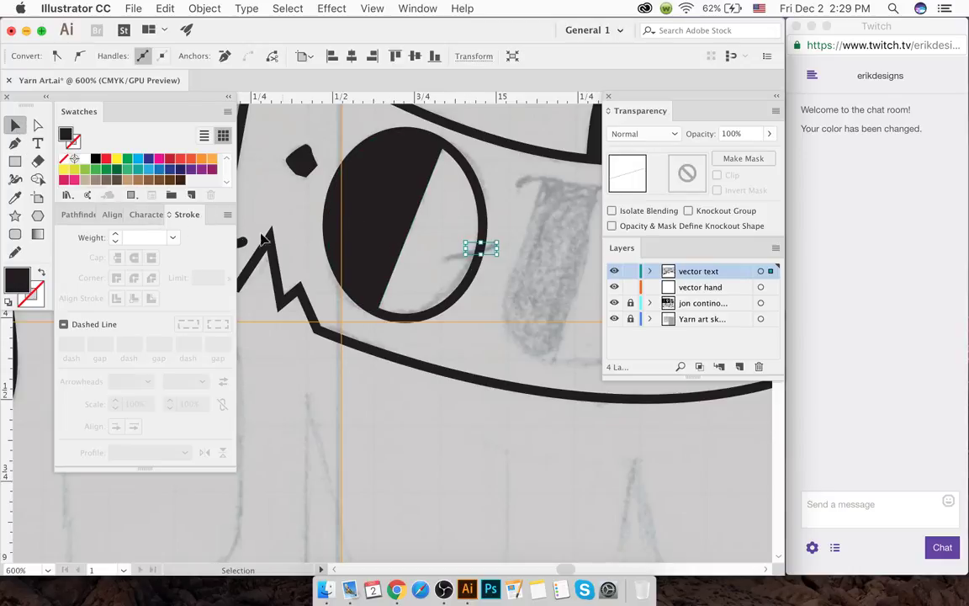
pyautogui.press('i')
pyautogui.click(475, 165)
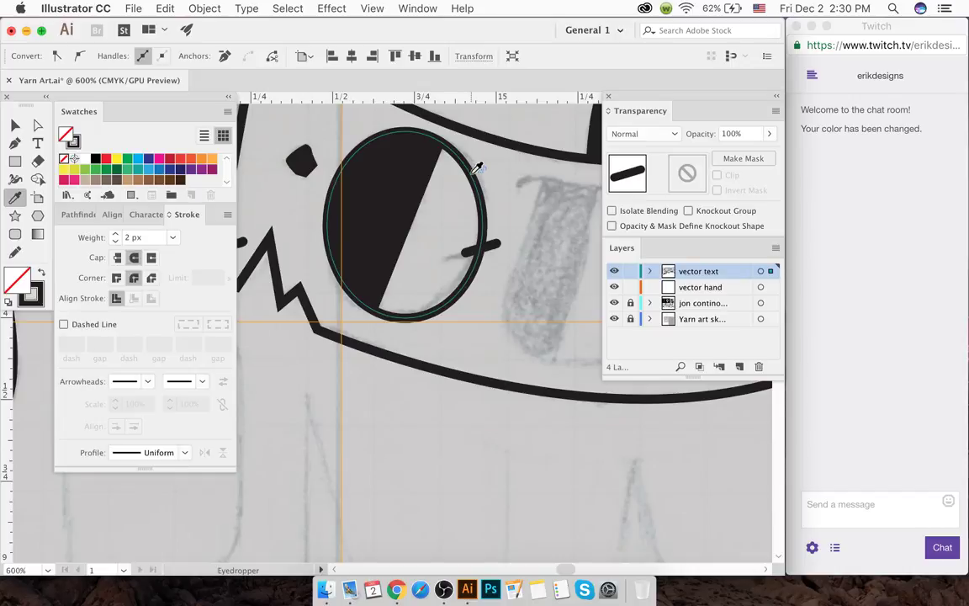
# - Lengthen the O's crossbar to about 0.13 in wide by adjusting its end points, and deselect it
pyautogui.press('v')
pyautogui.press('a')
pyautogui.moveTo(465, 255)
pyautogui.mouseDown()
pyautogui.moveTo(456, 255)
pyautogui.moveTo(504, 234)
pyautogui.mouseUp()
pyautogui.scroll(3, 502, 249)
pyautogui.click(495, 213)
pyautogui.click(496, 214)
pyautogui.scroll(-2, 497, 214)
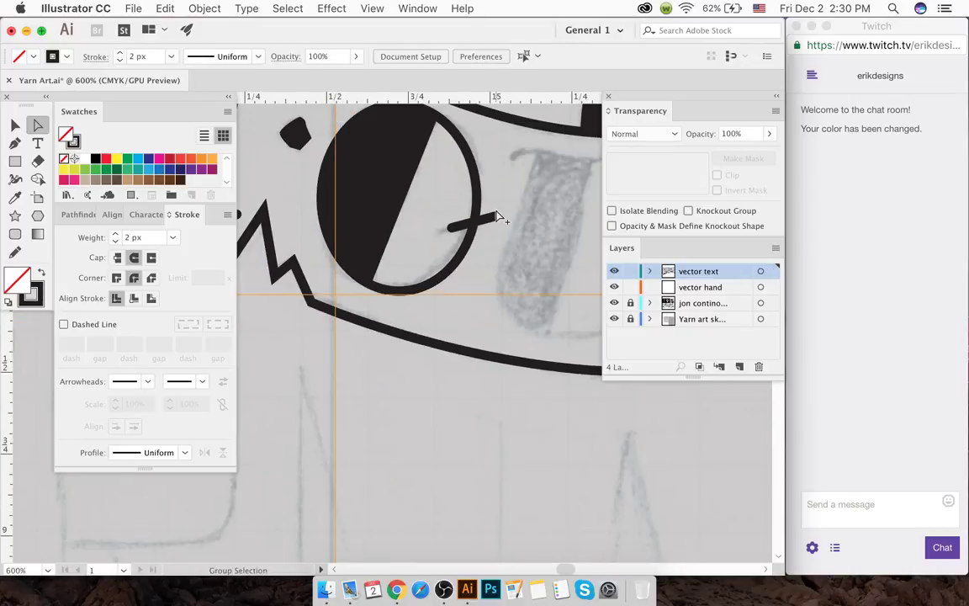
pyautogui.scroll(1, 493, 212)
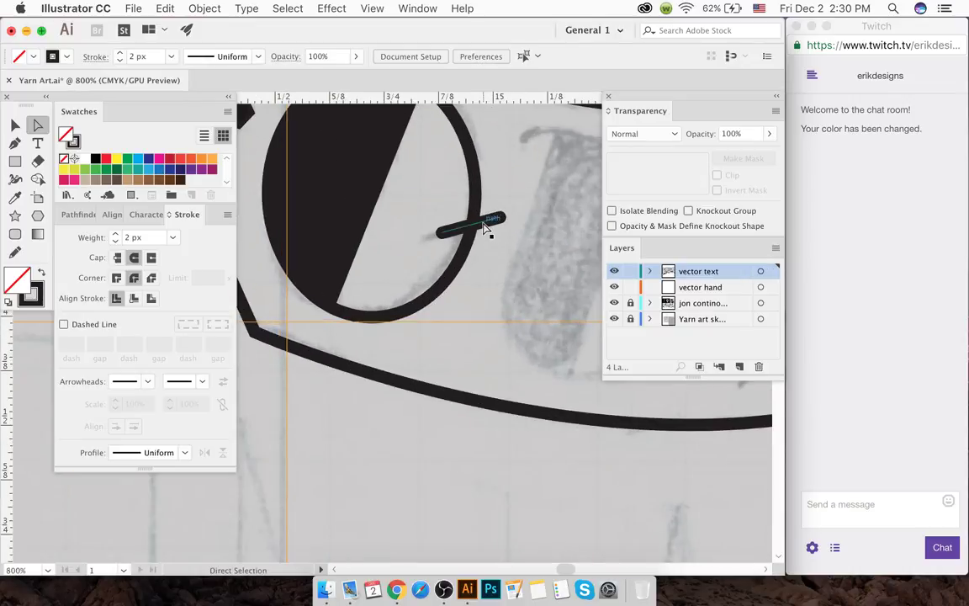
# - Rotate the O's crossbar slightly so it lies closer to horizontal, and deselect it
pyautogui.click(485, 227)
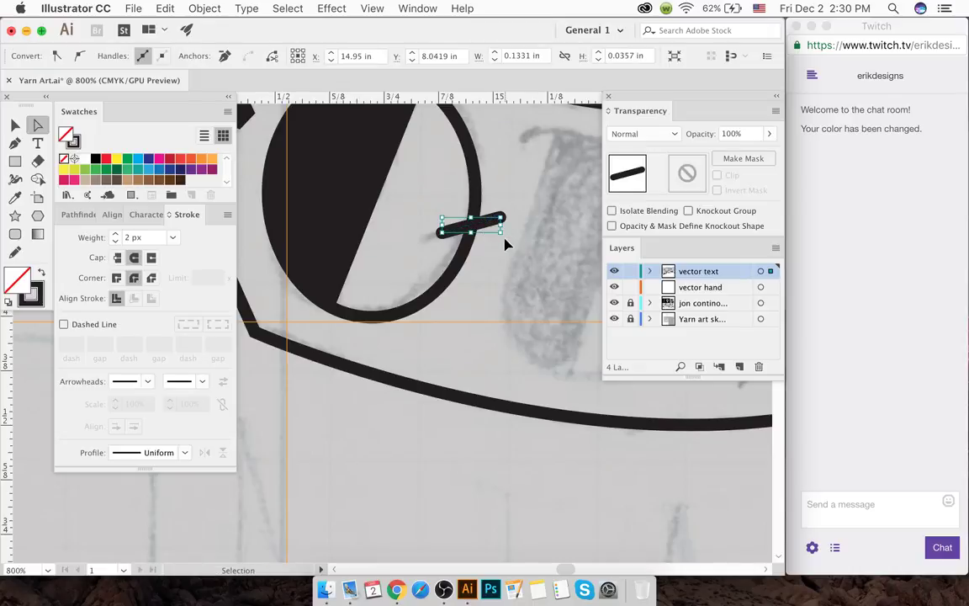
pyautogui.click(505, 244)
pyautogui.click(495, 223)
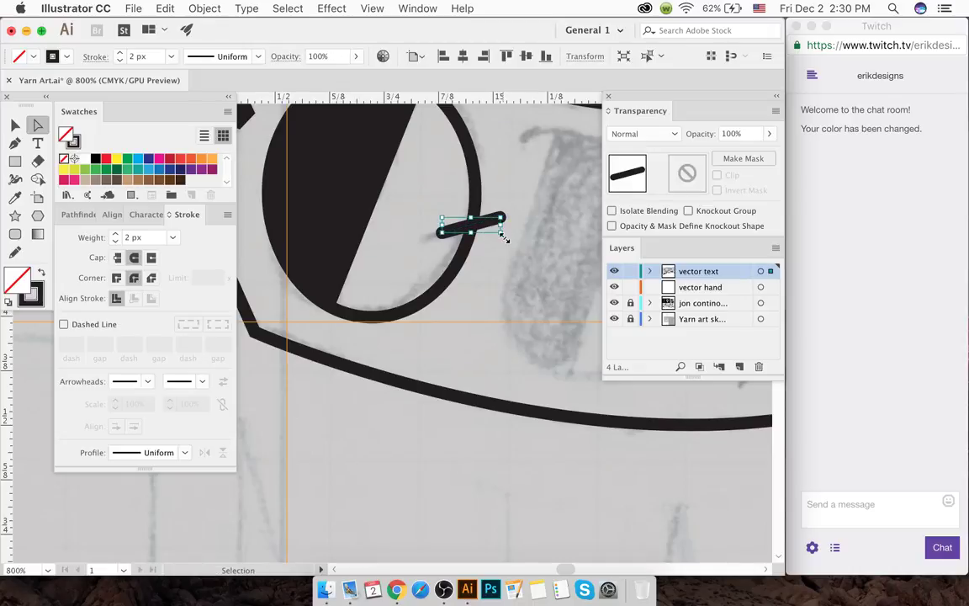
pyautogui.moveTo(506, 239); pyautogui.dragTo(501, 244)
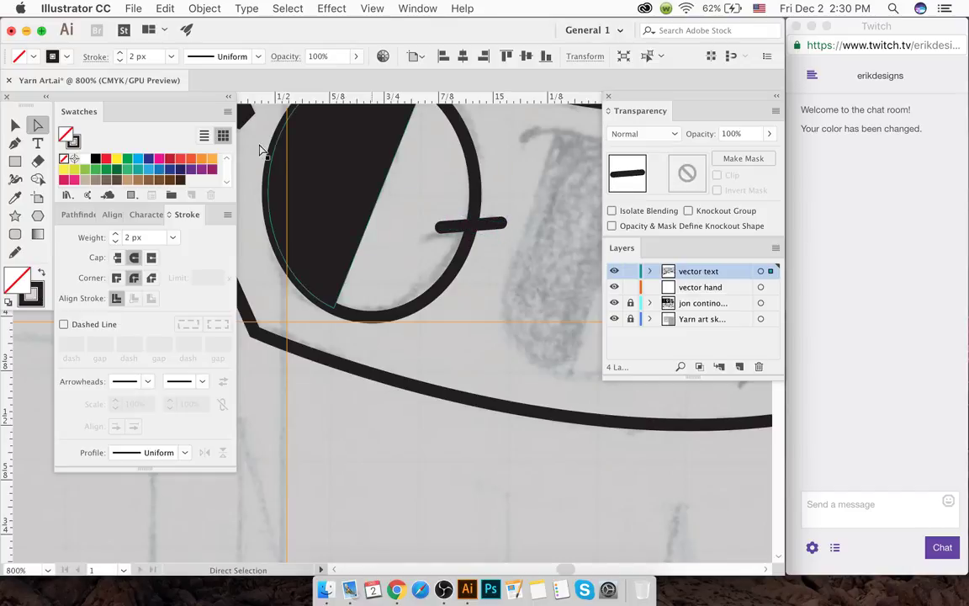
pyautogui.click(15, 125)
pyautogui.click(437, 194)
# - Move the O's crossbar slightly down and inward across the letter's thin side
pyautogui.scroll(-3, 437, 194)
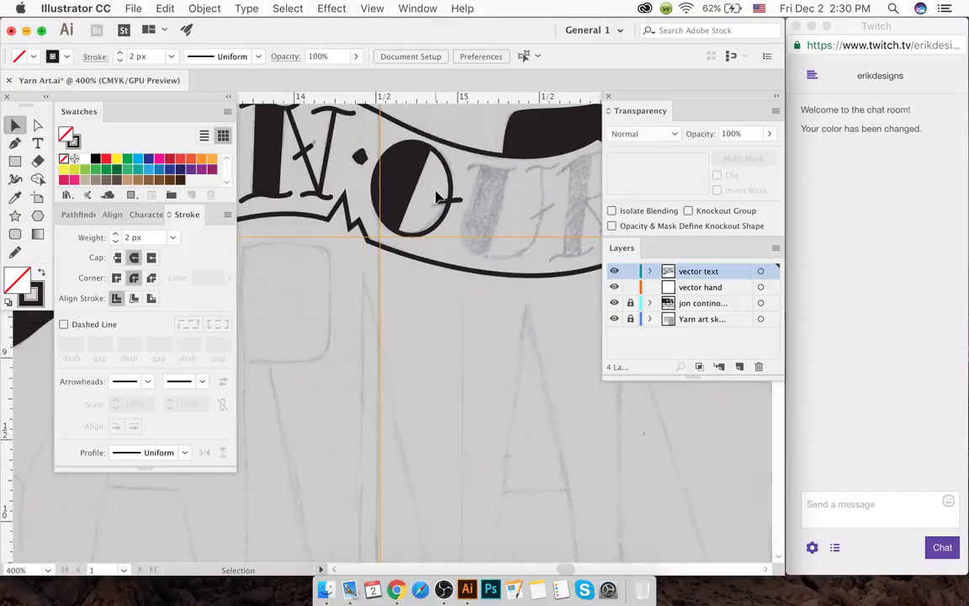
pyautogui.scroll(2, 442, 202)
pyautogui.moveTo(446, 208); pyautogui.dragTo(437, 215)
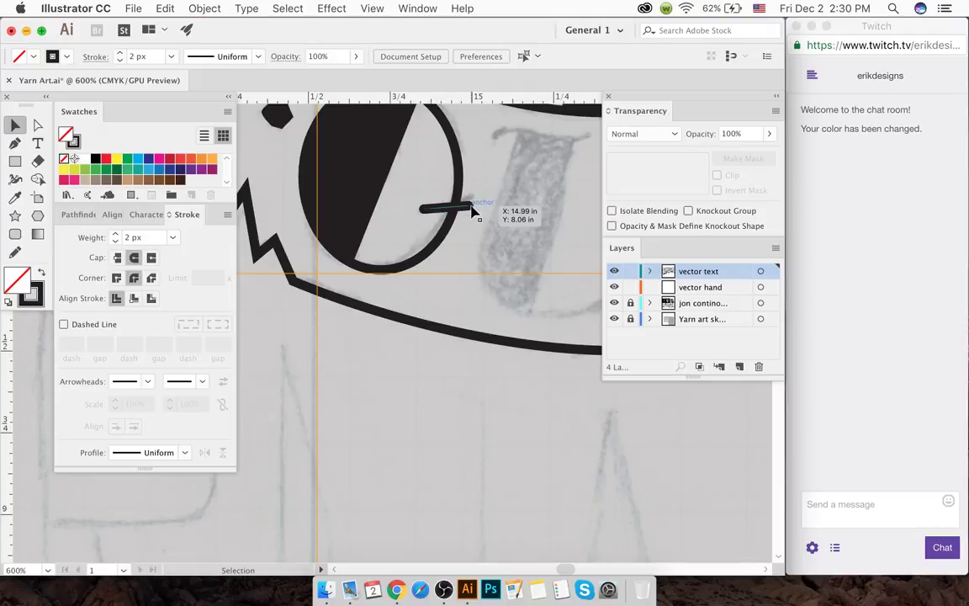
# - Rotate the O's crossbar to a steeper upward slant matching the sketch, and deselect it
pyautogui.scroll(2, 467, 204)
pyautogui.moveTo(466, 214); pyautogui.dragTo(480, 210)
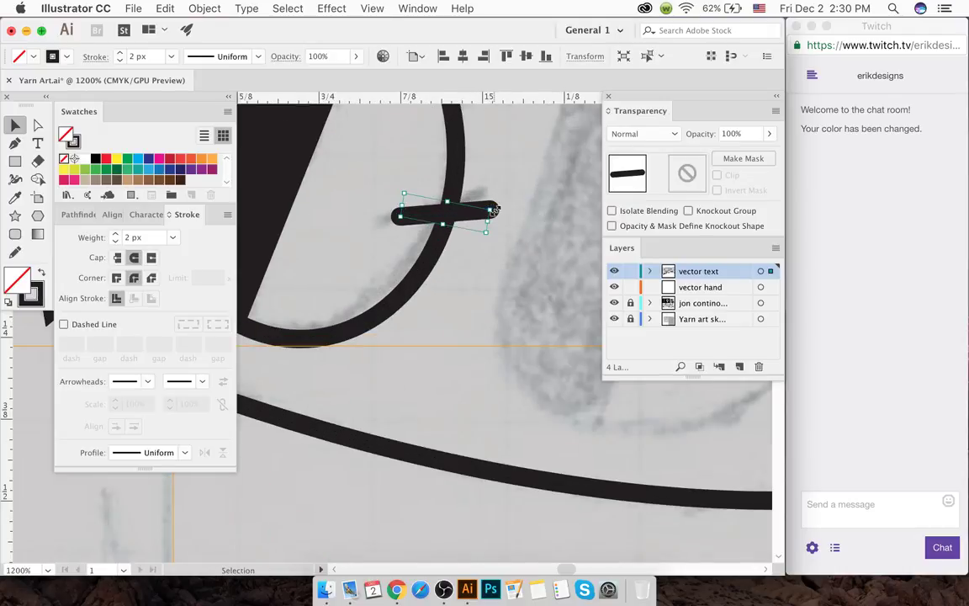
pyautogui.moveTo(496, 210); pyautogui.dragTo(498, 197)
pyautogui.click(502, 190)
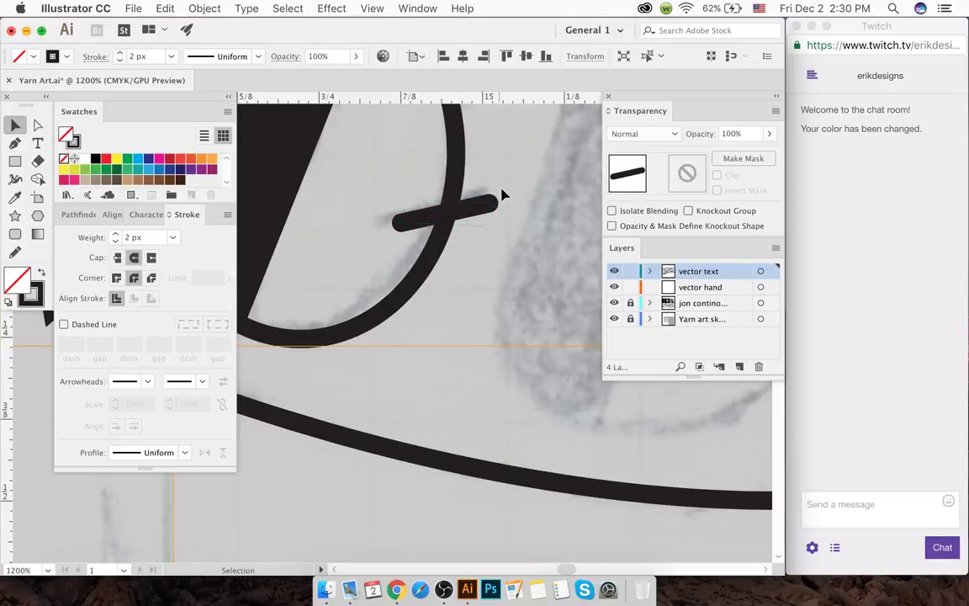
# - Trace the wavy serif above the U's thick stem with the Pen tool as a 2 px rounded black stroke
pyautogui.scroll(-2, 503, 189)
pyautogui.scroll(-5, 503, 195)
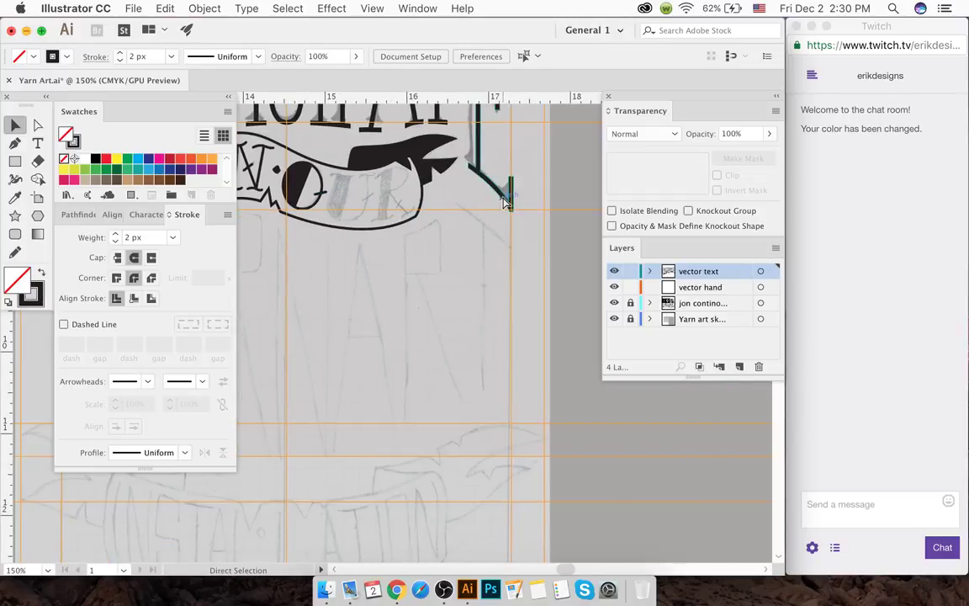
pyautogui.scroll(6, 332, 187)
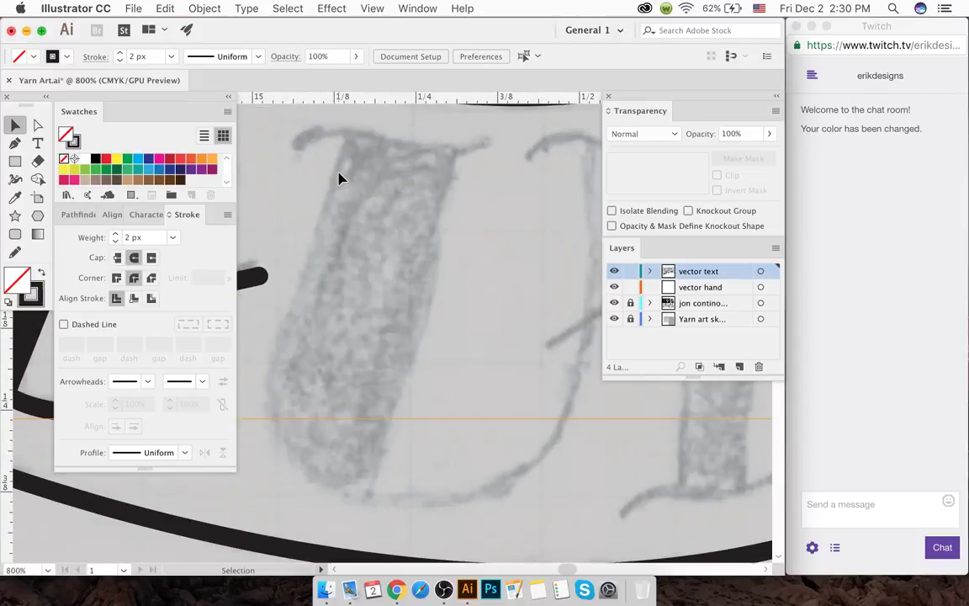
pyautogui.scroll(-2, 336, 178)
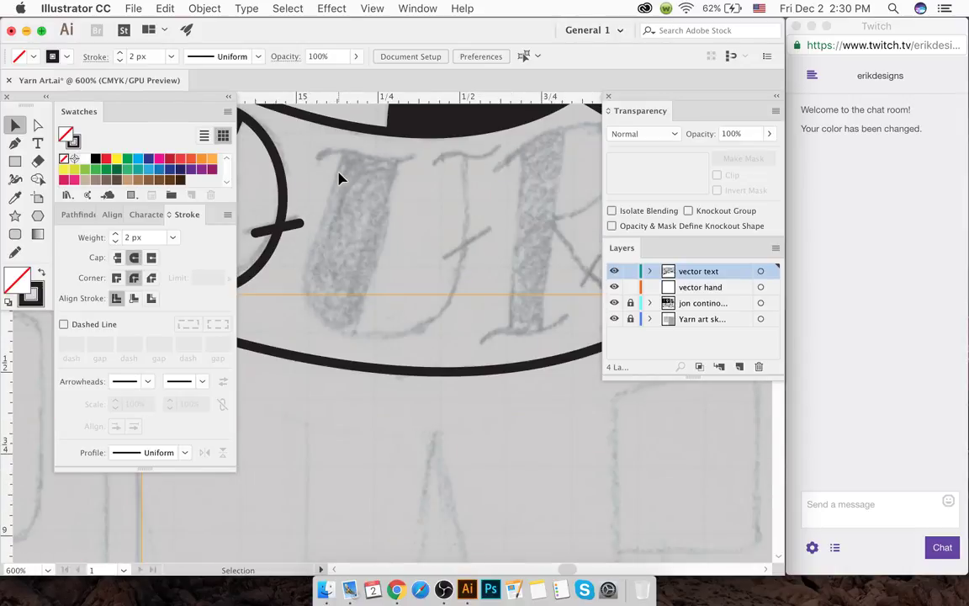
pyautogui.press('p')
pyautogui.moveTo(327, 154); pyautogui.dragTo(418, 154)
# - Trace the wavy serif above the U's thin side with the Pen tool, redoing the misplaced middle point, and deselect it
pyautogui.keyDown('super'); pyautogui.click(435, 159); pyautogui.keyUp('super')
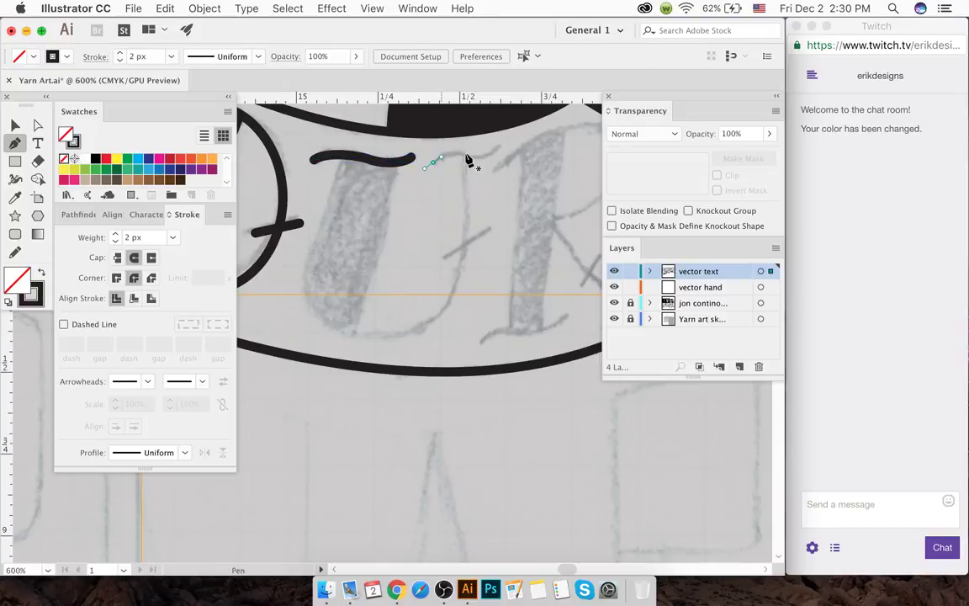
pyautogui.click(467, 159)
pyautogui.press('super+z')
pyautogui.moveTo(474, 161)
pyautogui.mouseDown()
pyautogui.moveTo(486, 165)
pyautogui.moveTo(478, 161)
pyautogui.mouseUp()
pyautogui.scroll(2, 468, 156)
pyautogui.click(534, 136)
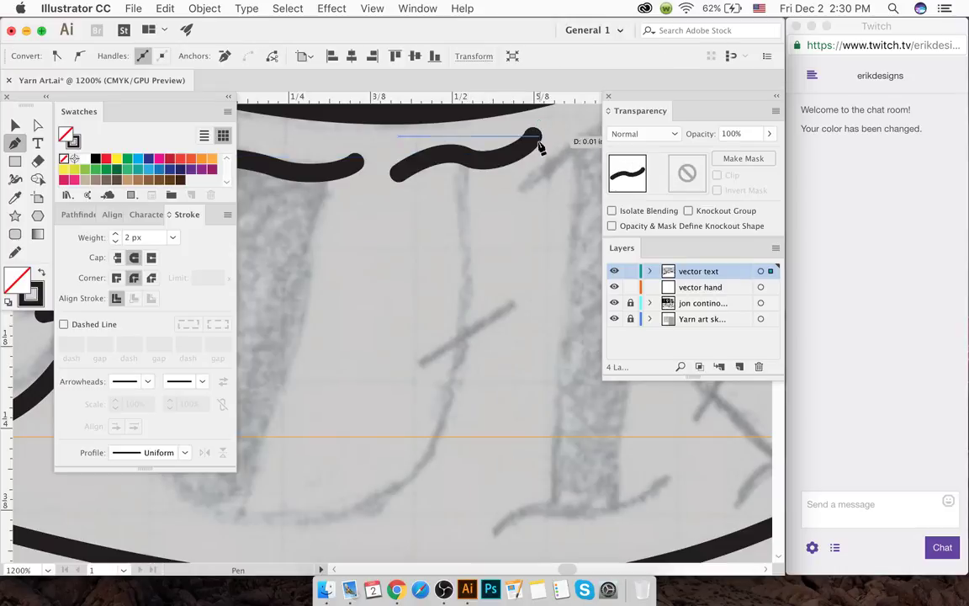
pyautogui.keyDown('super'); pyautogui.click(478, 214); pyautogui.keyUp('super')
# - Draw the U's short slanted crossbar over the sketched line as a straight 2 px black stroke
pyautogui.scroll(-1, 455, 229)
pyautogui.scroll(-1, 454, 233)
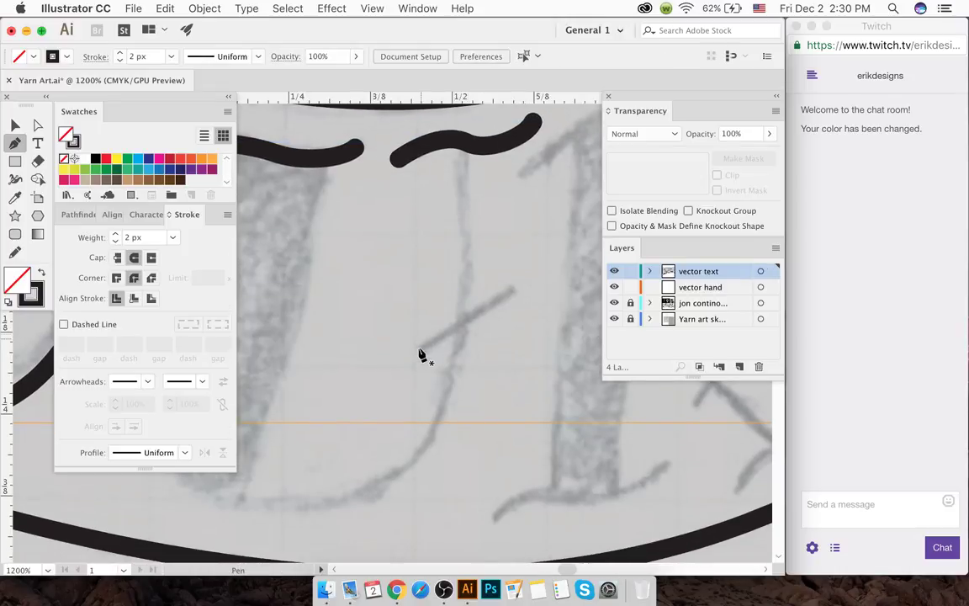
pyautogui.click(418, 352)
pyautogui.click(508, 296)
pyautogui.press('Escape')
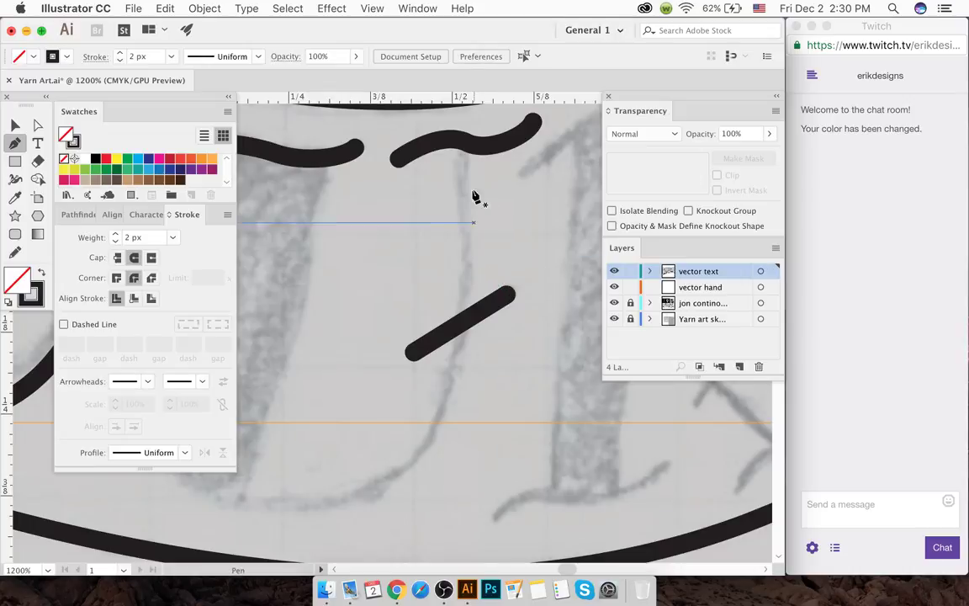
# - Trace the U's thin side from its serif down around the bottom curve to the base of the thick stem
pyautogui.click(463, 141)
pyautogui.hotkey('ctrl', '-')
pyautogui.hotkey('ctrl', '-')
pyautogui.hotkey('ctrl', '-')
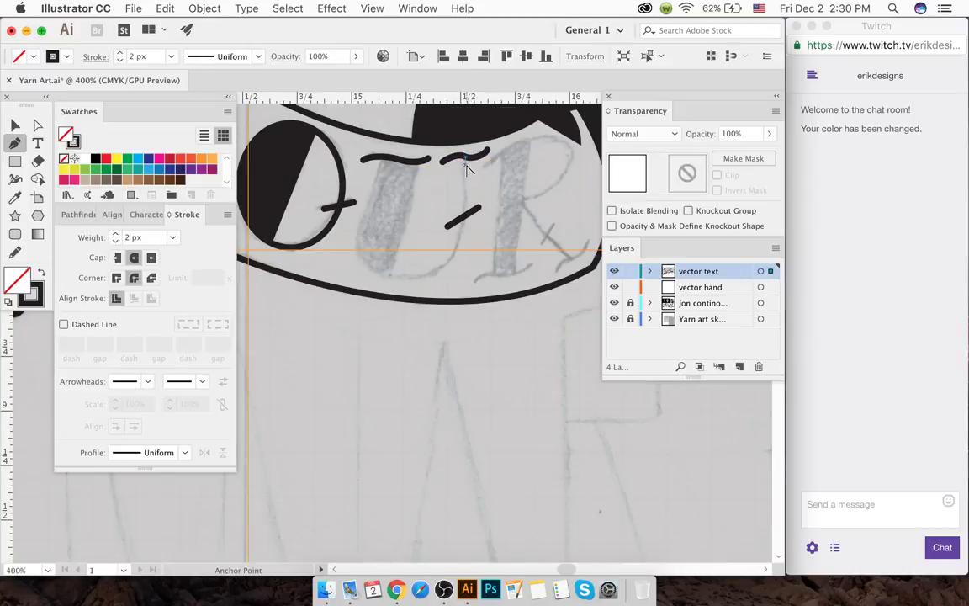
pyautogui.moveTo(384, 275)
pyautogui.mouseDown()
pyautogui.moveTo(311, 252)
pyautogui.moveTo(283, 255)
pyautogui.mouseUp()
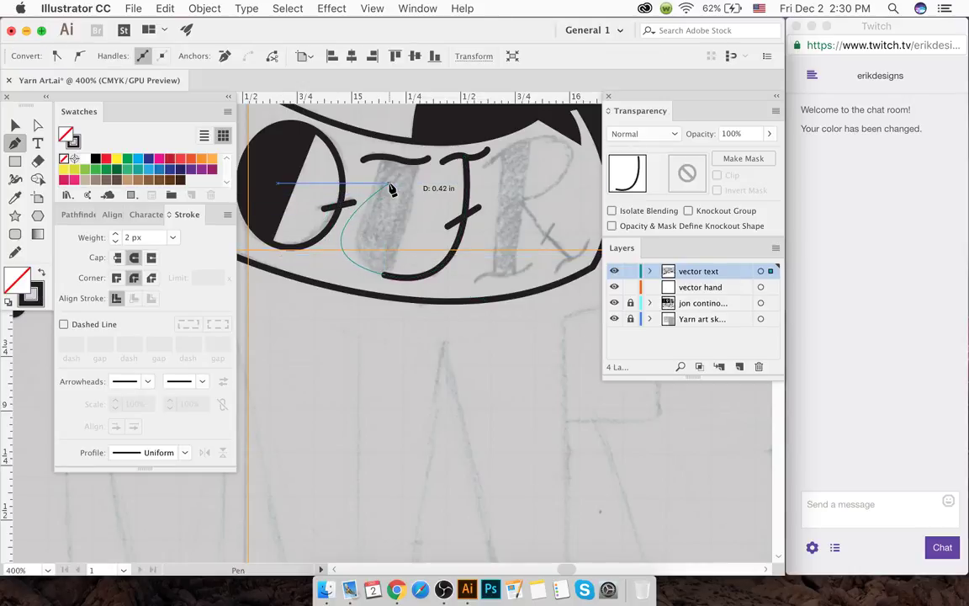
pyautogui.click(387, 280)
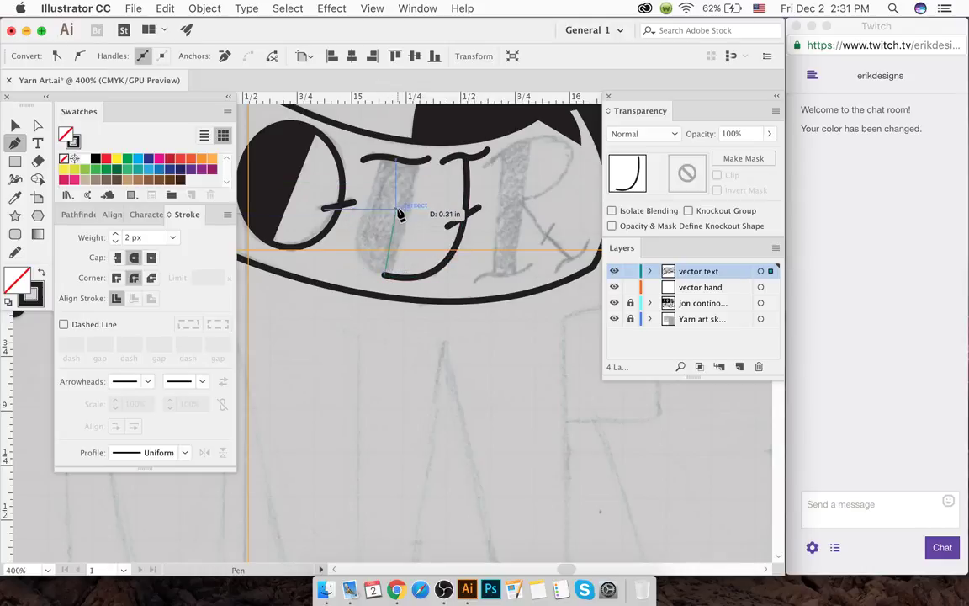
# - Try to extend the U's curve with a straight segment along the thick stem's inner edge up to the serif
pyautogui.click(417, 161)
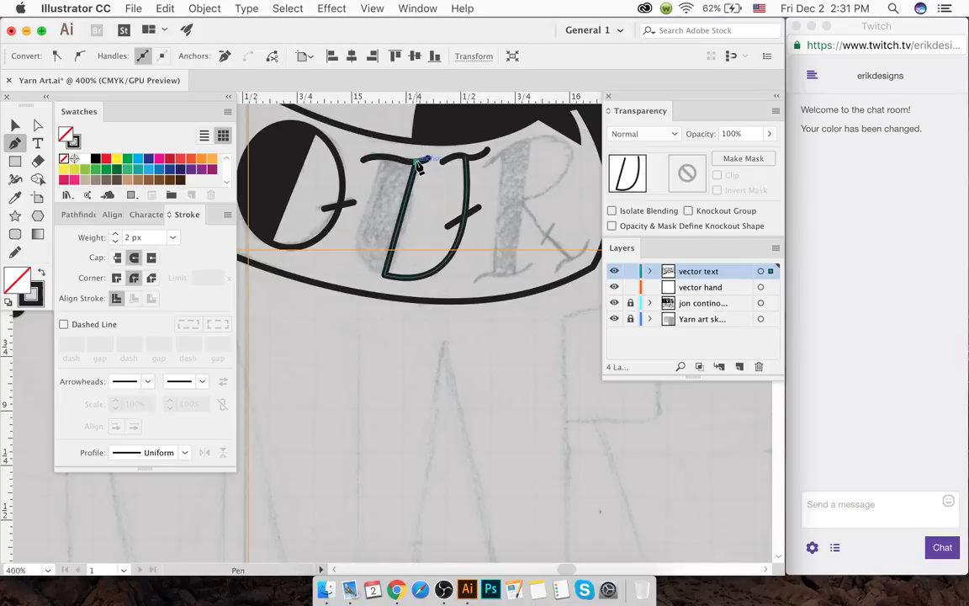
pyautogui.keyDown('super'); pyautogui.click(383, 212); pyautogui.keyUp('super')
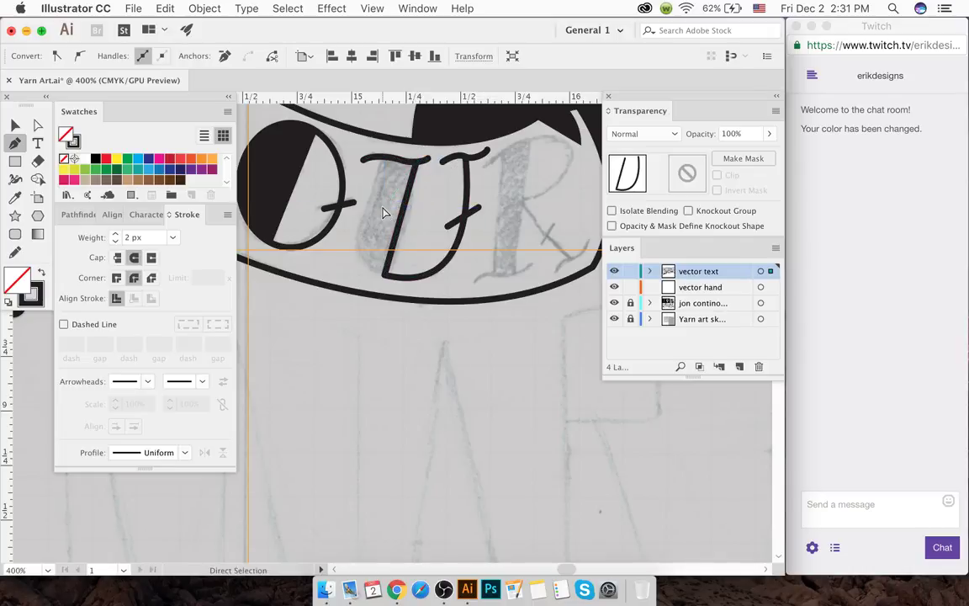
pyautogui.press('super+z')
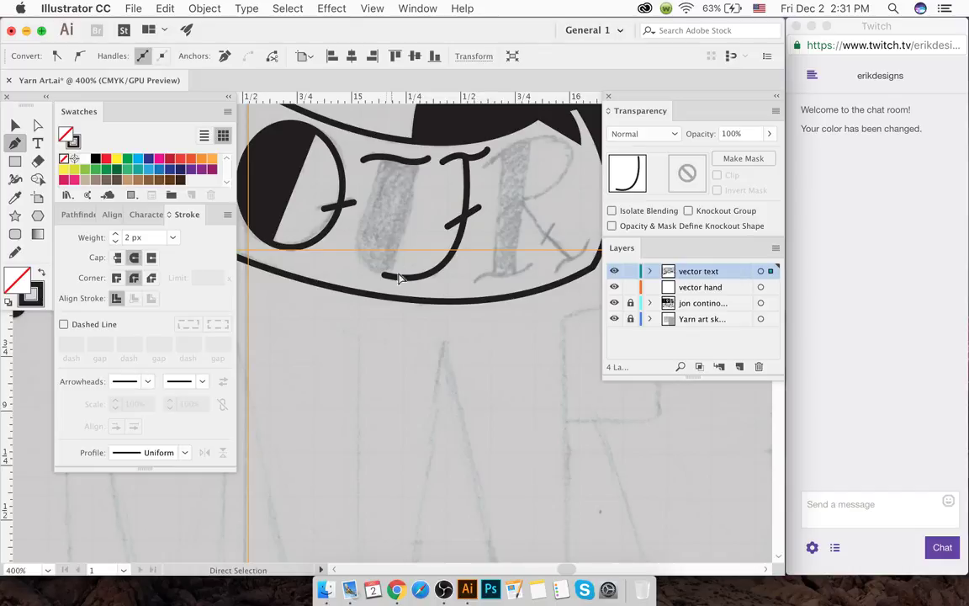
# - Undo the last curve and redraw the U's thin right stroke, ending at the base of the shaded stem
pyautogui.press('super+z')
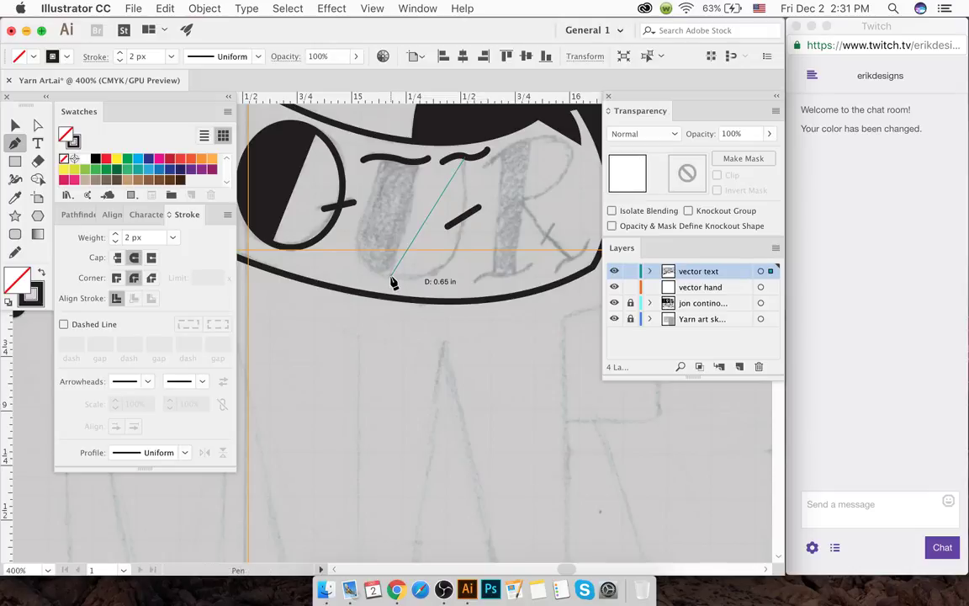
pyautogui.moveTo(391, 276); pyautogui.dragTo(303, 264)
pyautogui.keyDown('super'); pyautogui.click(335, 267); pyautogui.keyUp('super')
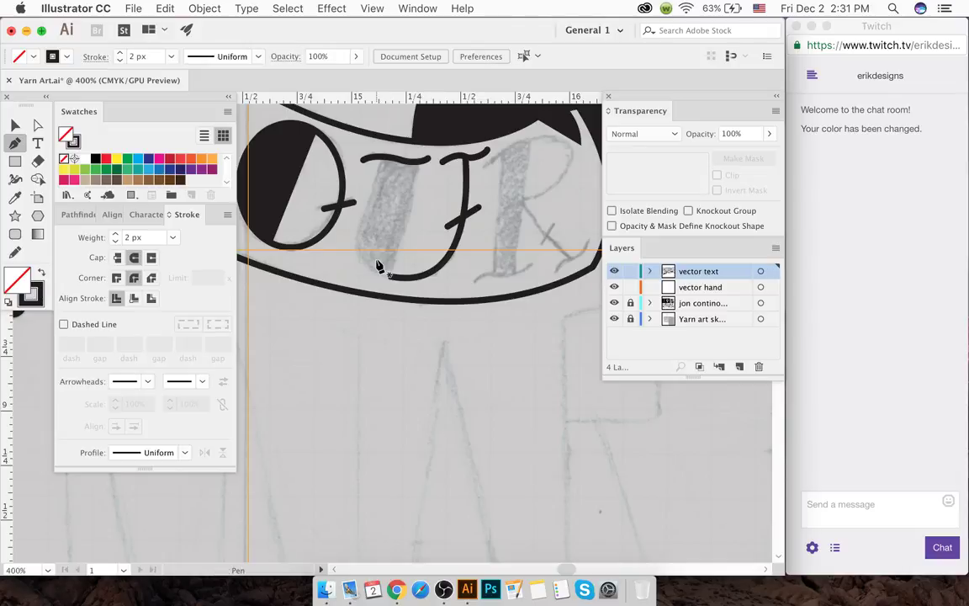
# - Trace the U's thick slanted stem as a closed black-filled shape without stroke, from the top serif to the thin curve's end
pyautogui.click(421, 167)
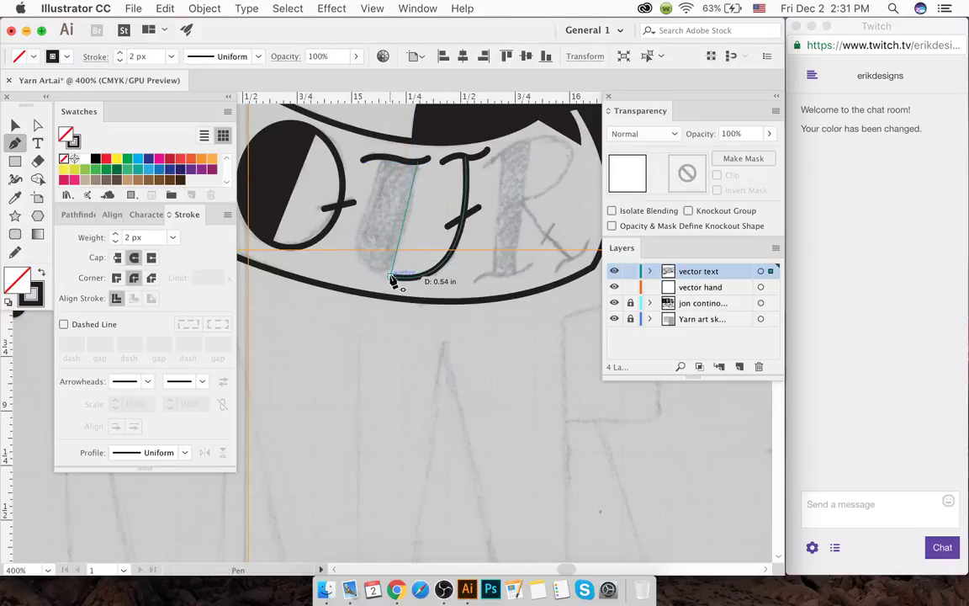
pyautogui.hotkey('shift', 'x')
pyautogui.scroll(3, 391, 280)
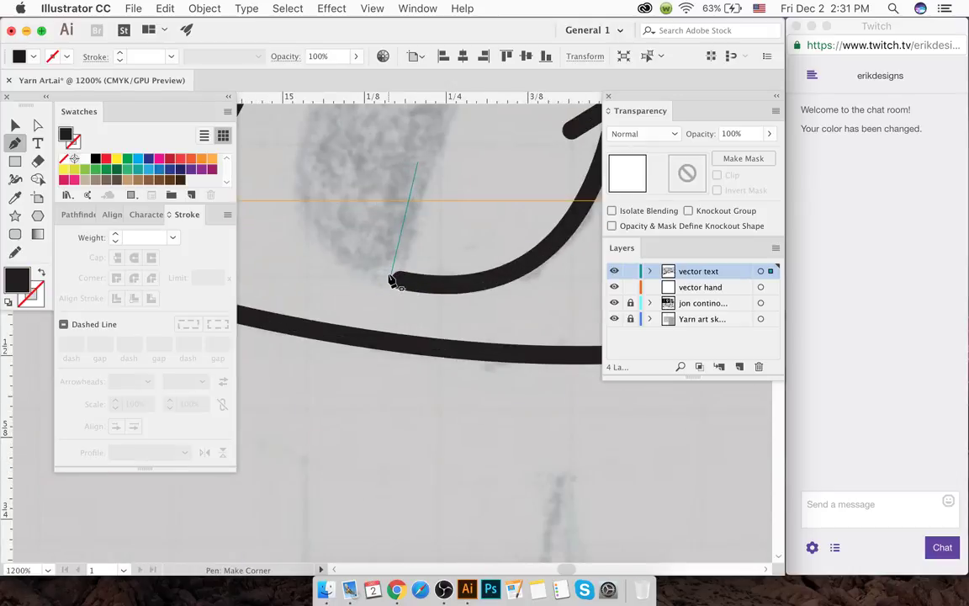
pyautogui.click(394, 283)
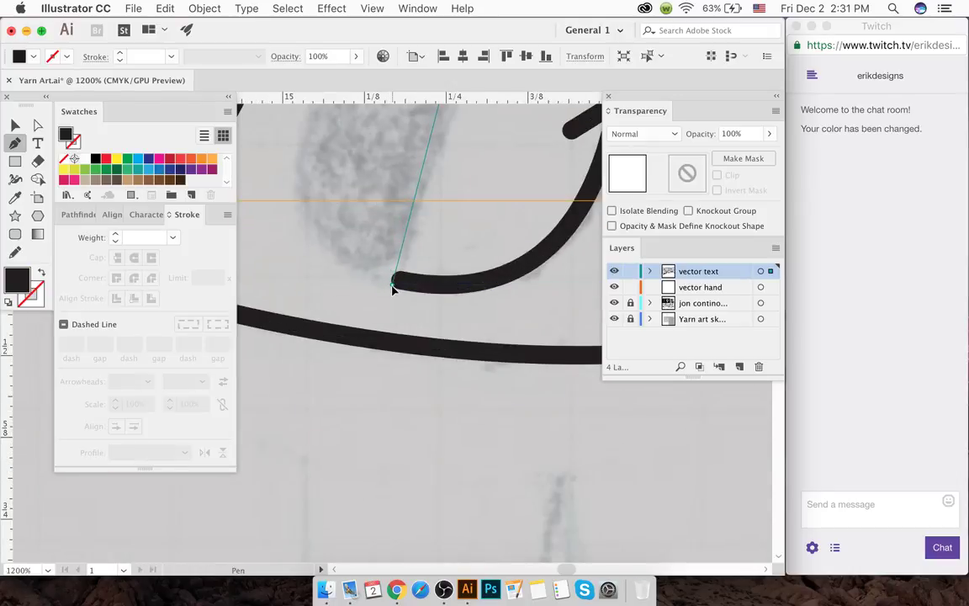
pyautogui.moveTo(292, 180); pyautogui.dragTo(272, 151)
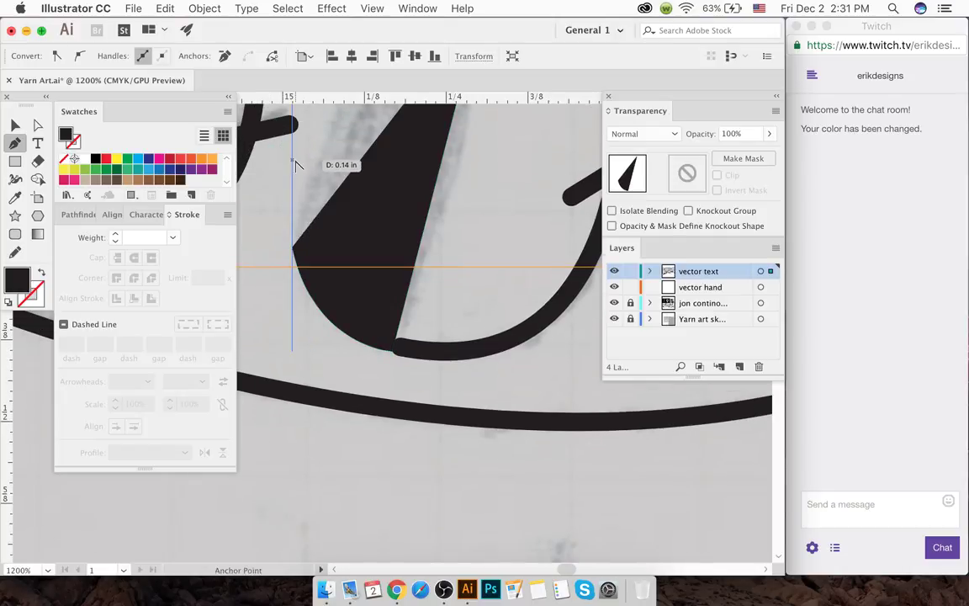
pyautogui.scroll(-3, 348, 260)
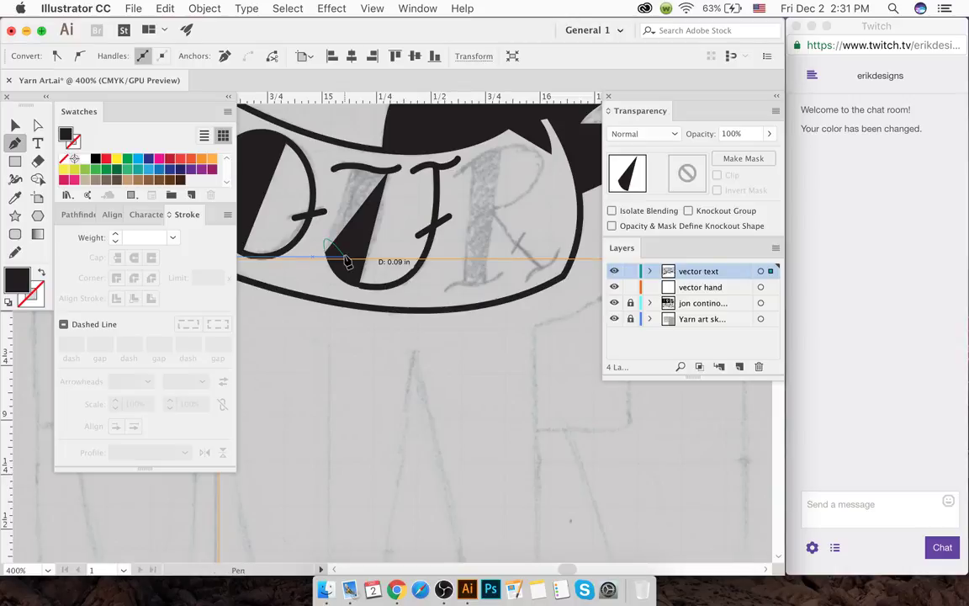
pyautogui.scroll(3, 348, 259)
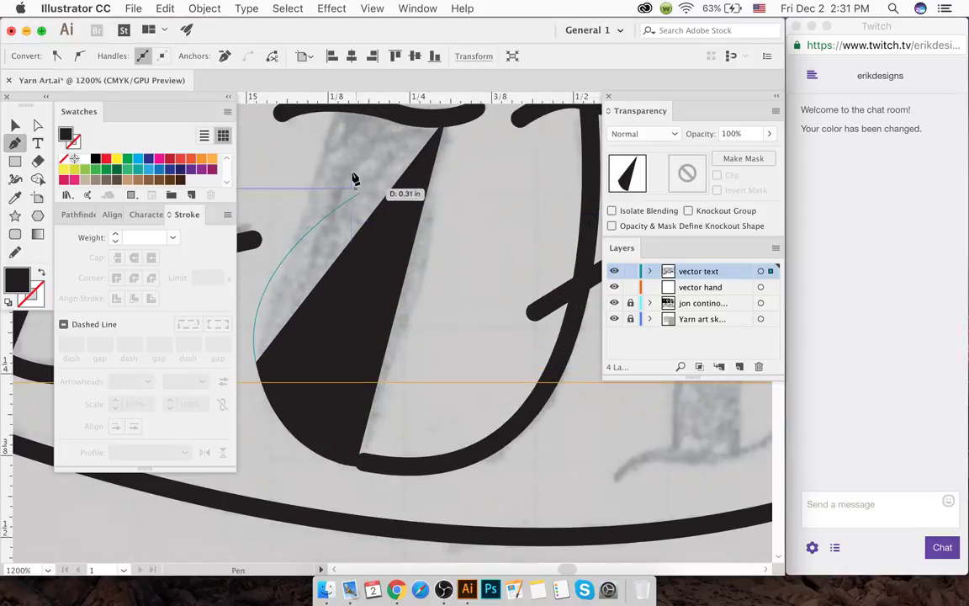
pyautogui.moveTo(354, 179); pyautogui.dragTo(260, 325)
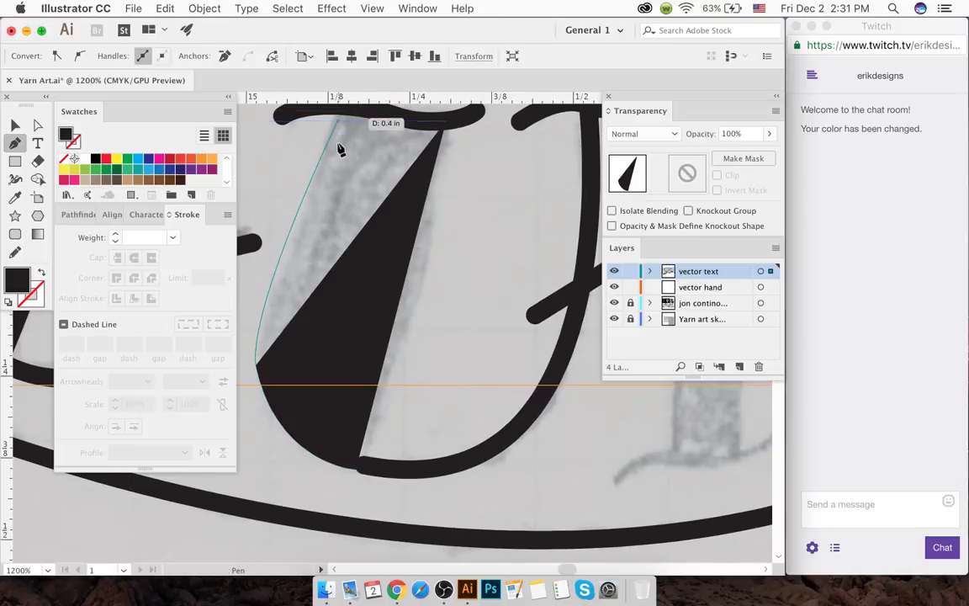
pyautogui.scroll(3, 339, 148)
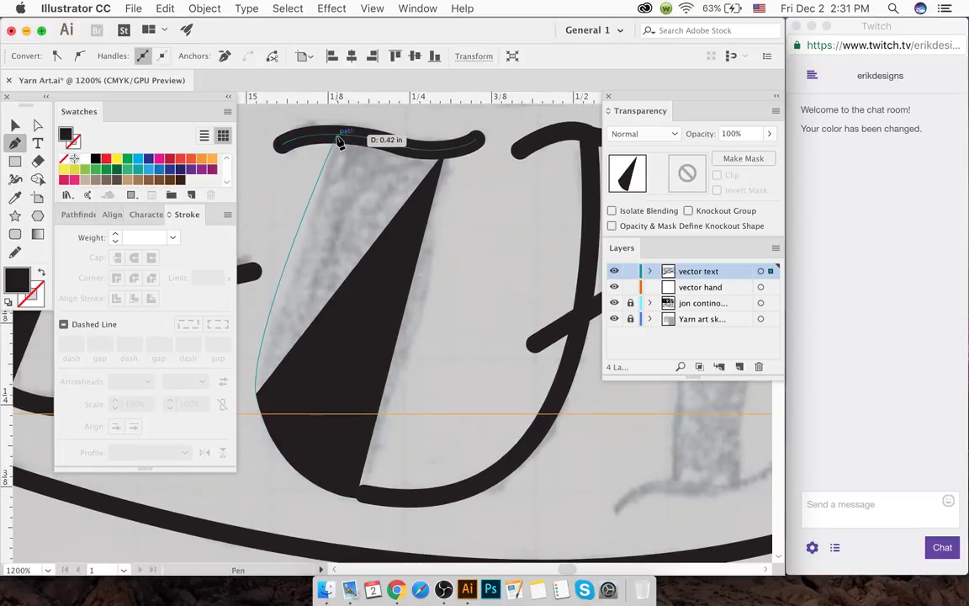
pyautogui.click(341, 141)
pyautogui.click(424, 154)
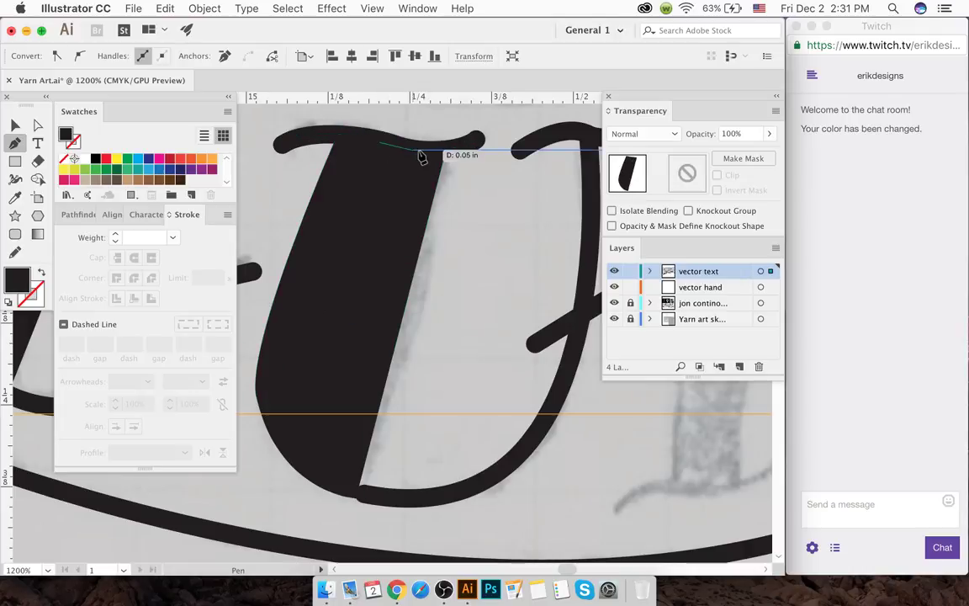
pyautogui.click(446, 150)
# - Move the end anchor of the U's thin curve so its lower edge lines up with the filled stem
pyautogui.click(14, 126)
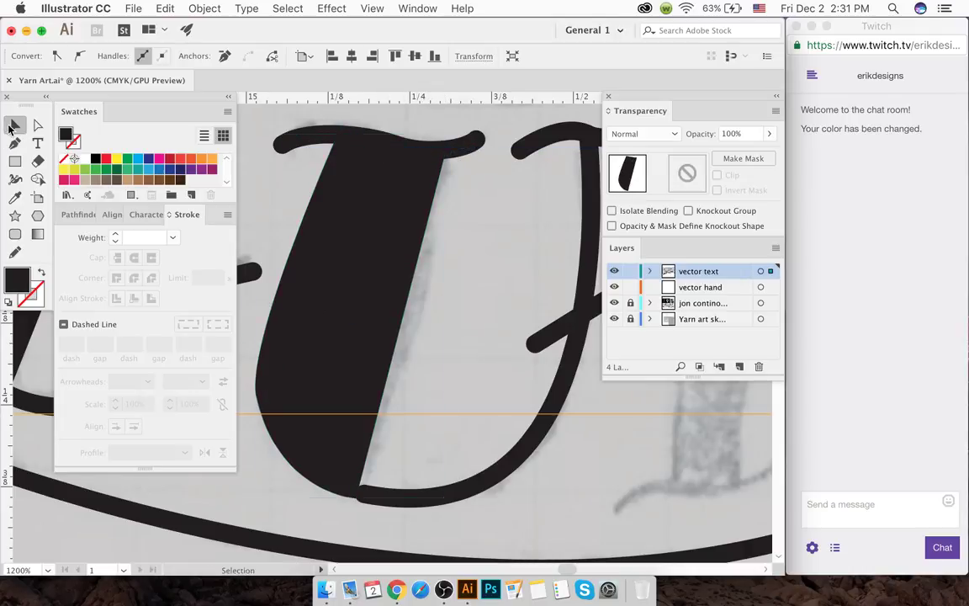
pyautogui.click(387, 478)
pyautogui.press('a')
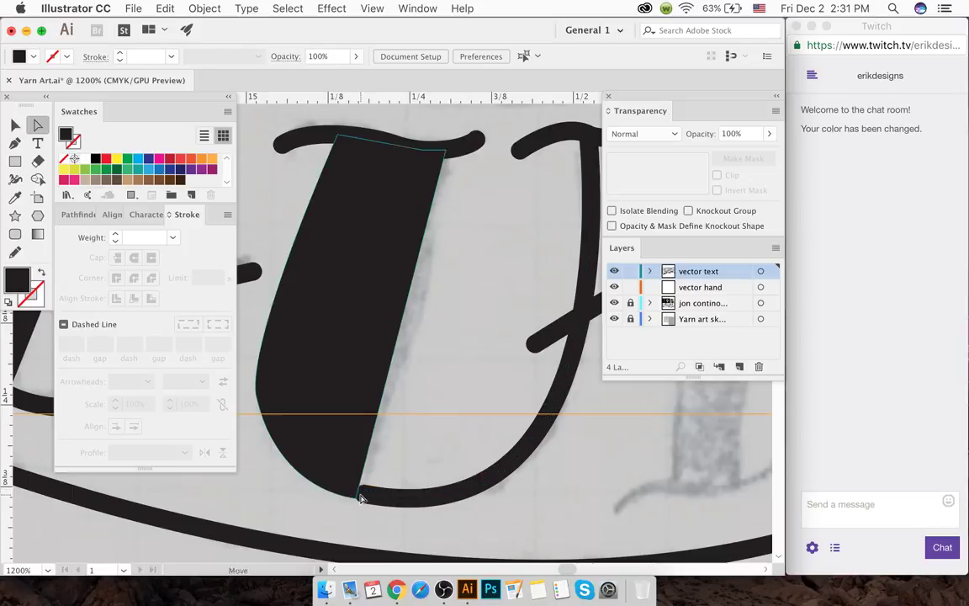
pyautogui.click(364, 497)
pyautogui.moveTo(364, 497); pyautogui.dragTo(304, 443)
pyautogui.scroll(3, 360, 497)
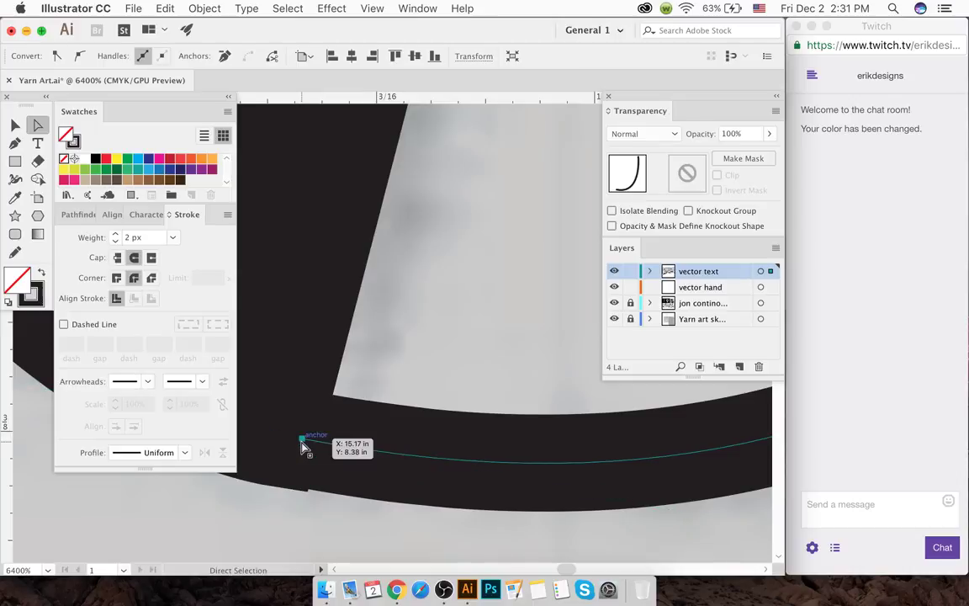
pyautogui.scroll(4, 303, 450)
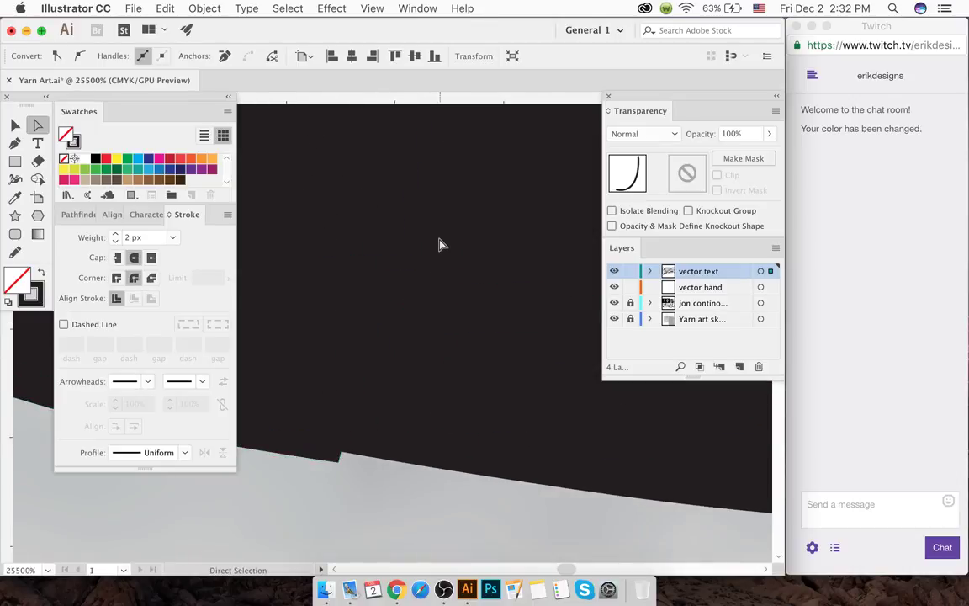
pyautogui.moveTo(324, 253)
pyautogui.mouseDown()
pyautogui.moveTo(320, 275)
pyautogui.moveTo(318, 255)
pyautogui.moveTo(327, 270)
pyautogui.mouseUp()
pyautogui.scroll(-10, 316, 525)
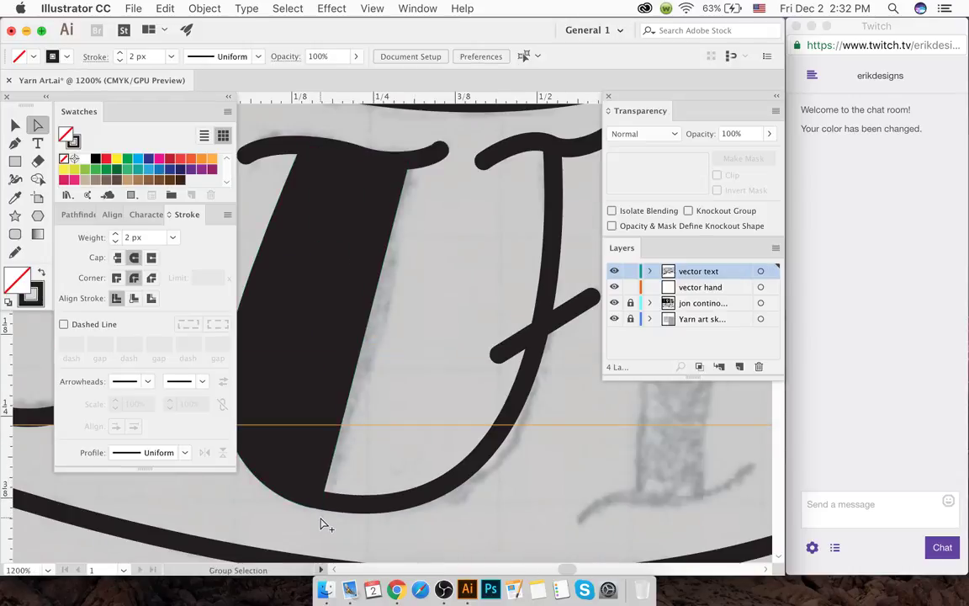
# - Start a 2 px Pen path for the R's bowl at the sketched tip of its upper flag
pyautogui.scroll(-5, 320, 525)
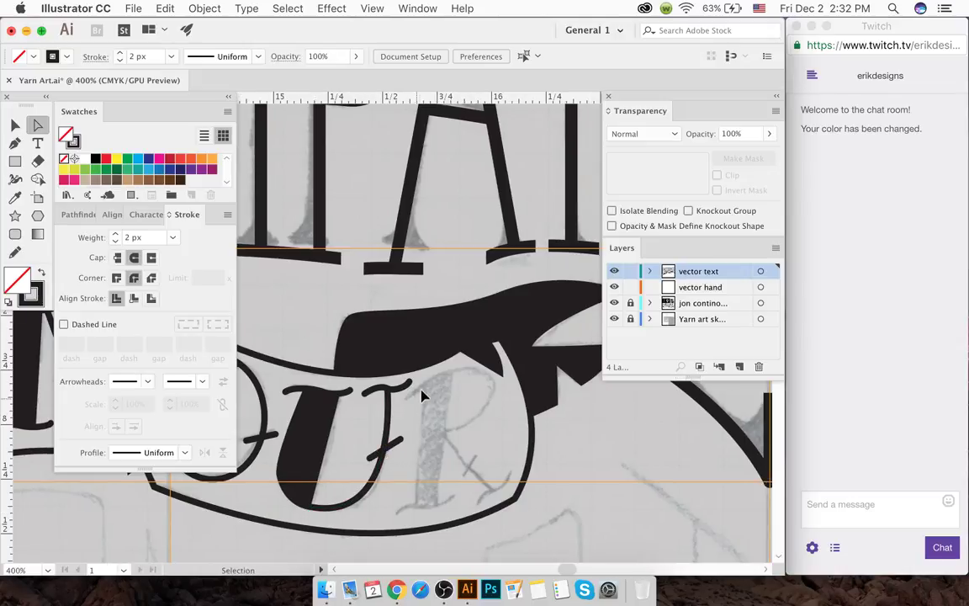
pyautogui.hscroll(2, 423, 396)
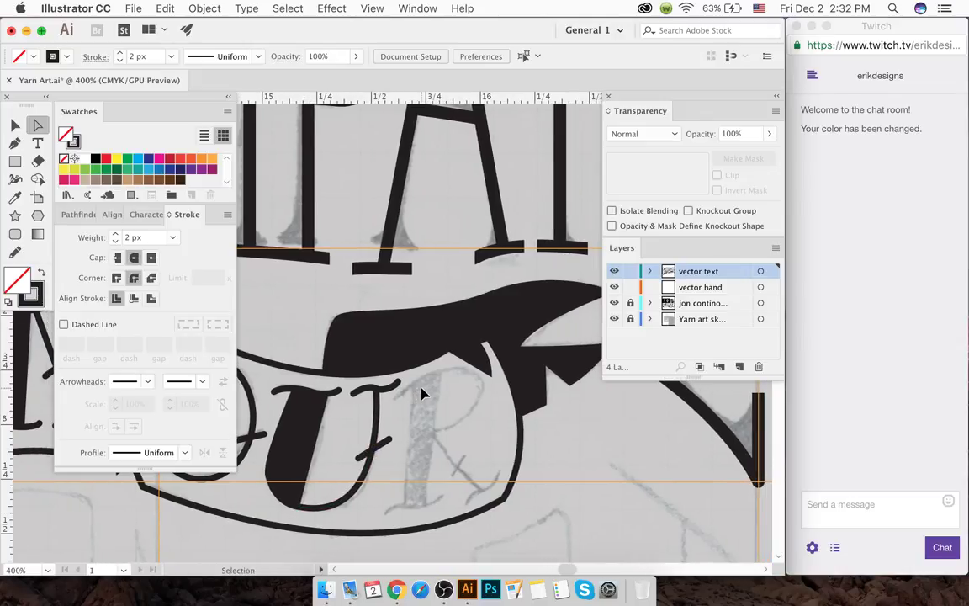
pyautogui.press('p')
pyautogui.scroll(3, 429, 412)
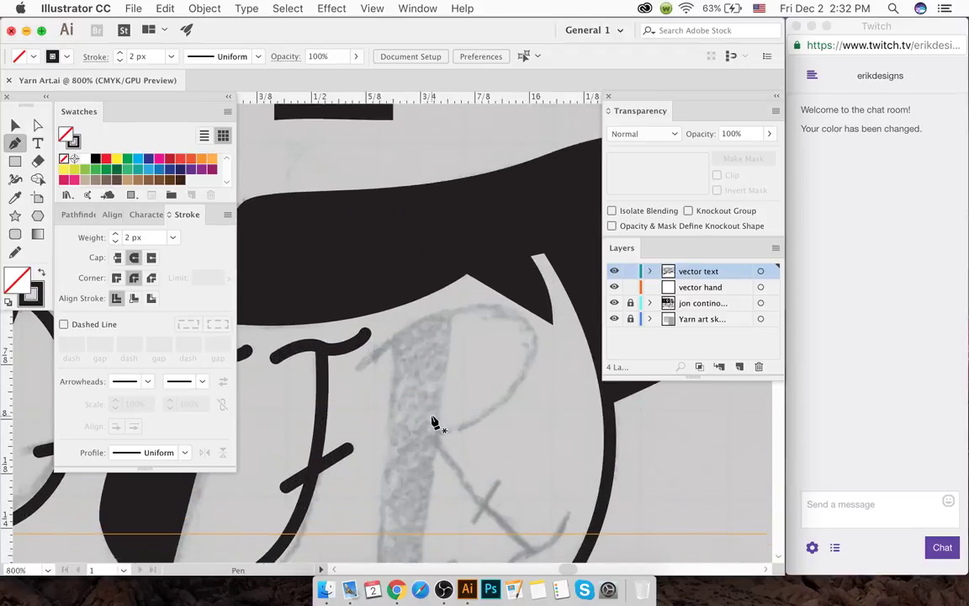
pyautogui.scroll(-5, 434, 422)
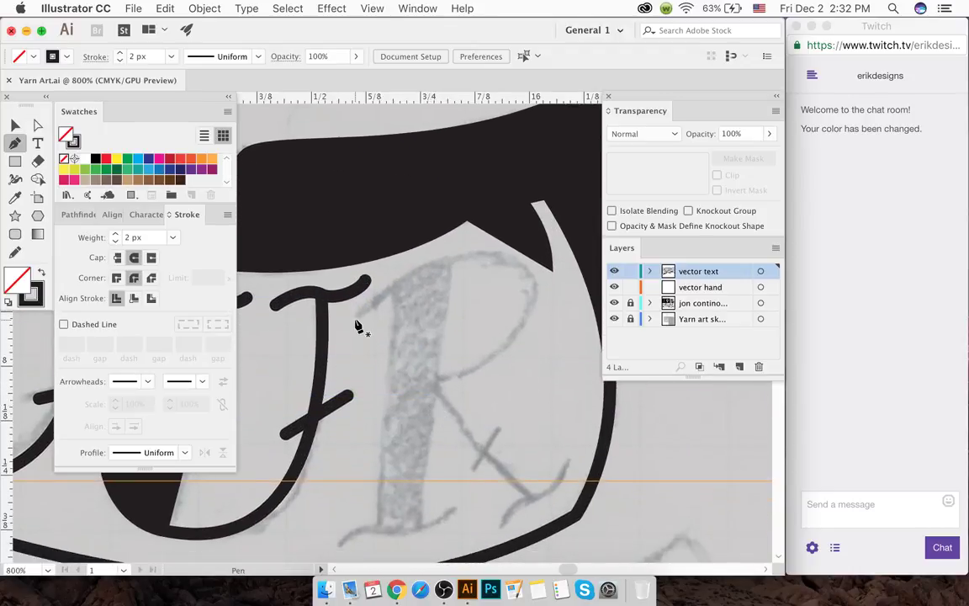
pyautogui.click(355, 319)
pyautogui.moveTo(534, 280); pyautogui.dragTo(604, 365)
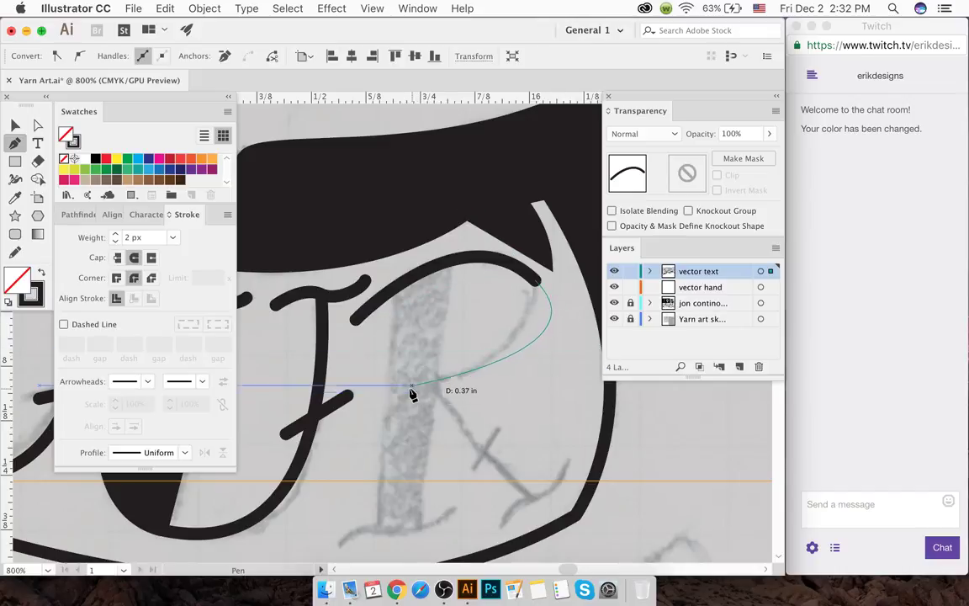
pyautogui.moveTo(400, 392); pyautogui.dragTo(402, 397)
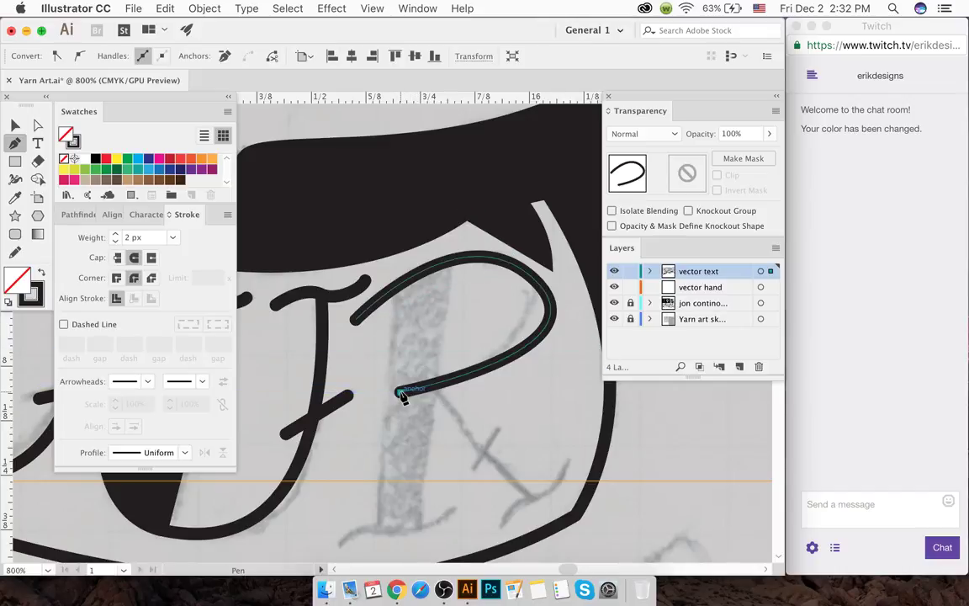
pyautogui.press('super+z')
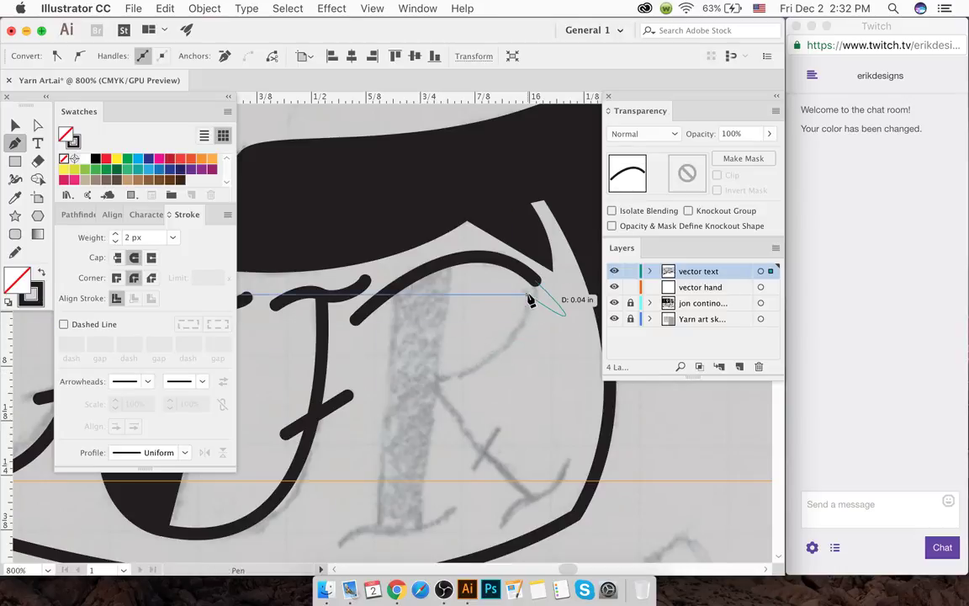
pyautogui.press('super+z')
# - Curve the path over the top of the R and around its bowl, ending it inside the shaded stem
pyautogui.moveTo(531, 294); pyautogui.dragTo(557, 410)
pyautogui.moveTo(404, 393); pyautogui.dragTo(408, 397)
pyautogui.keyDown('super'); pyautogui.click(422, 359); pyautogui.keyUp('super')
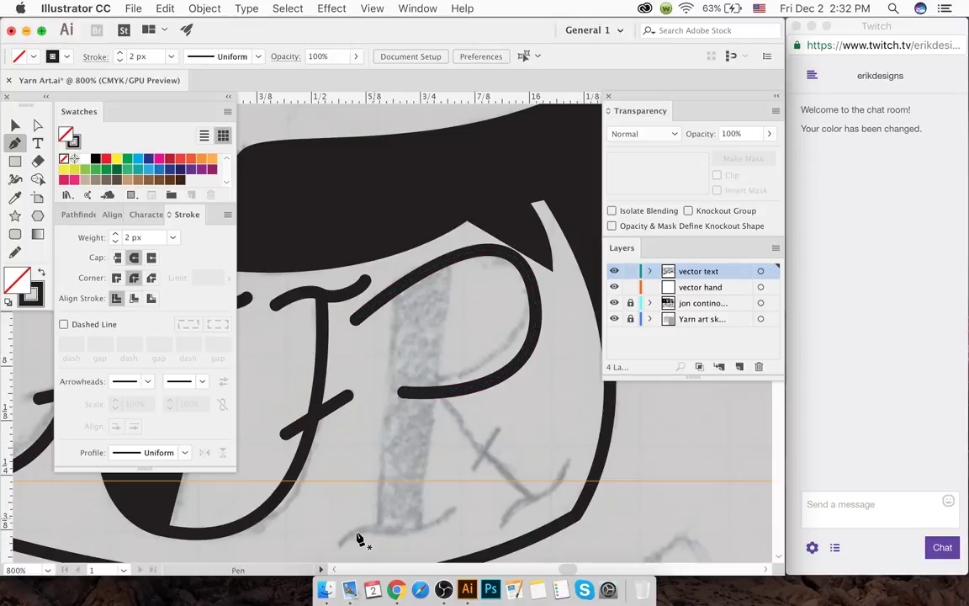
# - Trace the wavy serif at the foot of the R's stem as an open 2 px curve
pyautogui.moveTo(339, 546)
pyautogui.mouseDown()
pyautogui.moveTo(352, 536)
pyautogui.moveTo(414, 534)
pyautogui.moveTo(457, 506)
pyautogui.moveTo(514, 508)
pyautogui.moveTo(554, 494)
pyautogui.mouseUp()
pyautogui.keyDown('super'); pyautogui.click(456, 491); pyautogui.keyUp('super')
pyautogui.press('super+z')
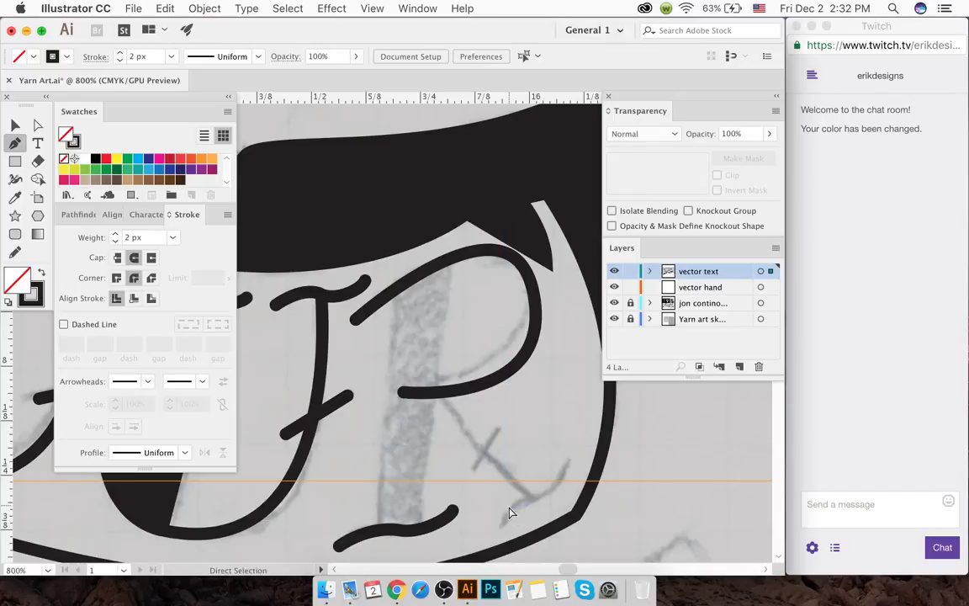
pyautogui.moveTo(506, 509); pyautogui.dragTo(536, 497)
pyautogui.moveTo(565, 462); pyautogui.dragTo(567, 440)
pyautogui.keyDown('super'); pyautogui.click(559, 429); pyautogui.keyUp('super')
pyautogui.press('super+z')
pyautogui.press('super+z')
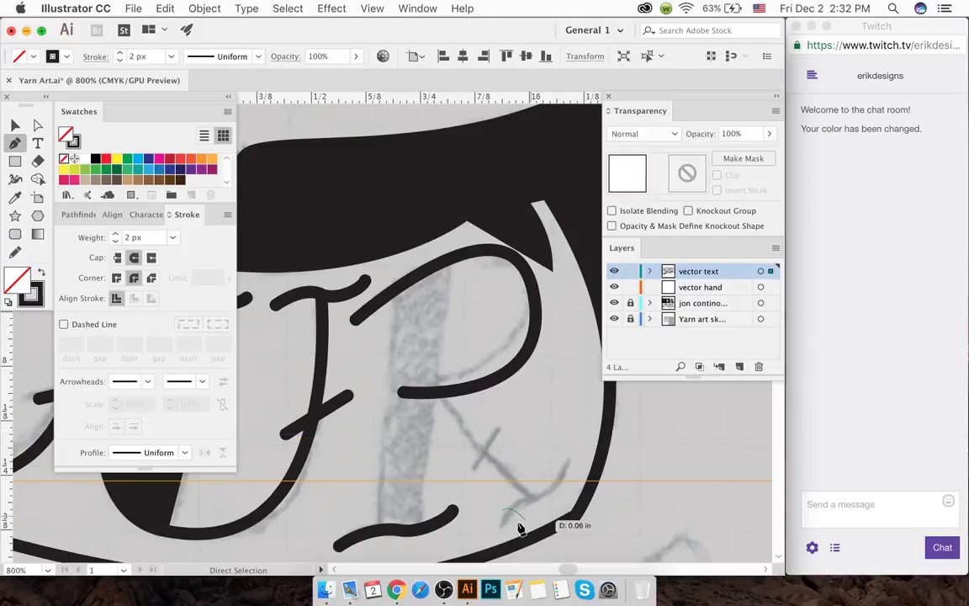
# - Trace the wavy serif at the foot of the R's diagonal leg with a single 2 px curve
pyautogui.moveTo(503, 528); pyautogui.dragTo(498, 521)
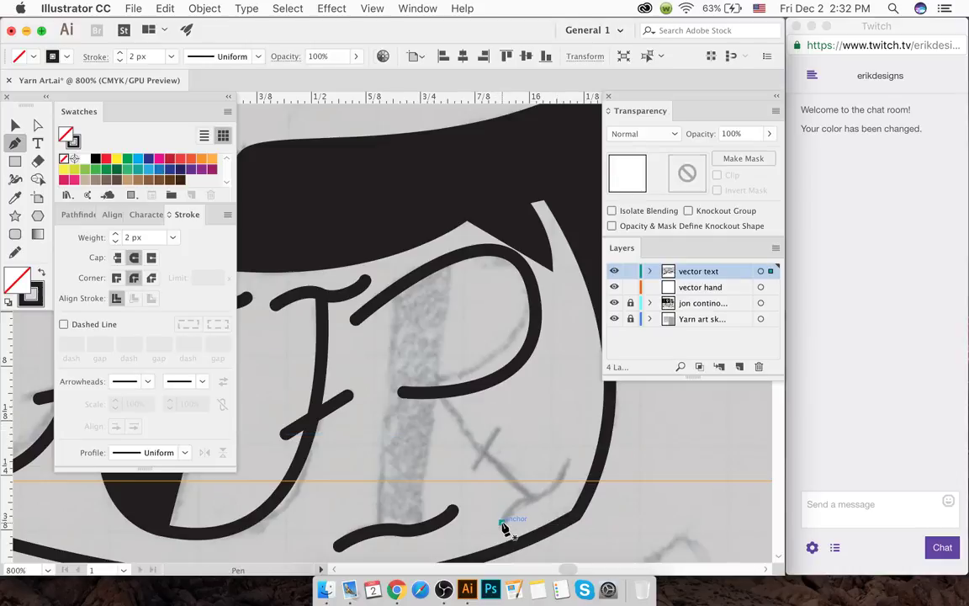
pyautogui.moveTo(565, 469); pyautogui.dragTo(562, 442)
pyautogui.keyDown('super'); pyautogui.click(559, 442); pyautogui.keyUp('super')
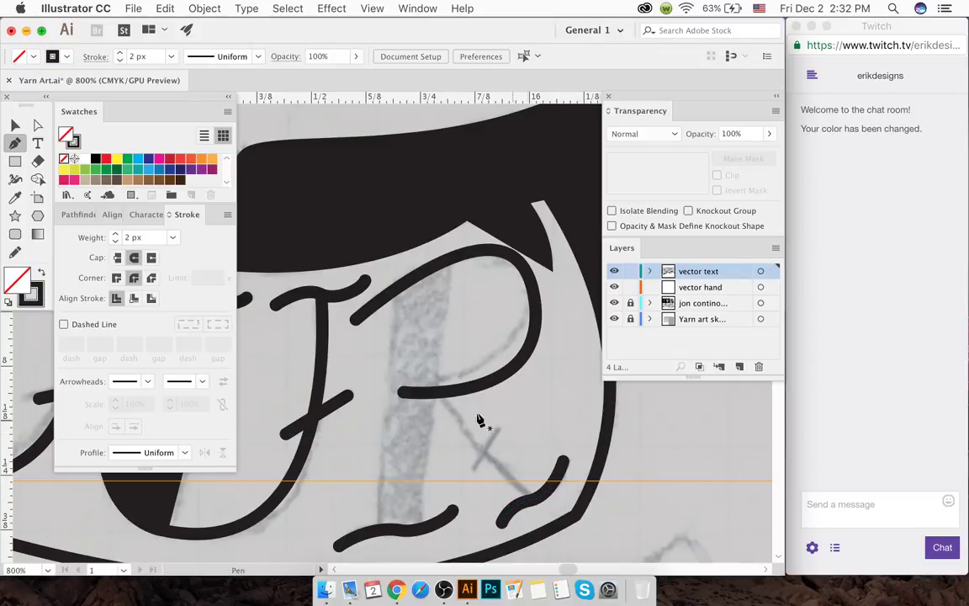
# - Draw the R's straight diagonal leg from the bowl to its serif and a short cross stroke through it
pyautogui.moveTo(442, 396); pyautogui.dragTo(530, 504)
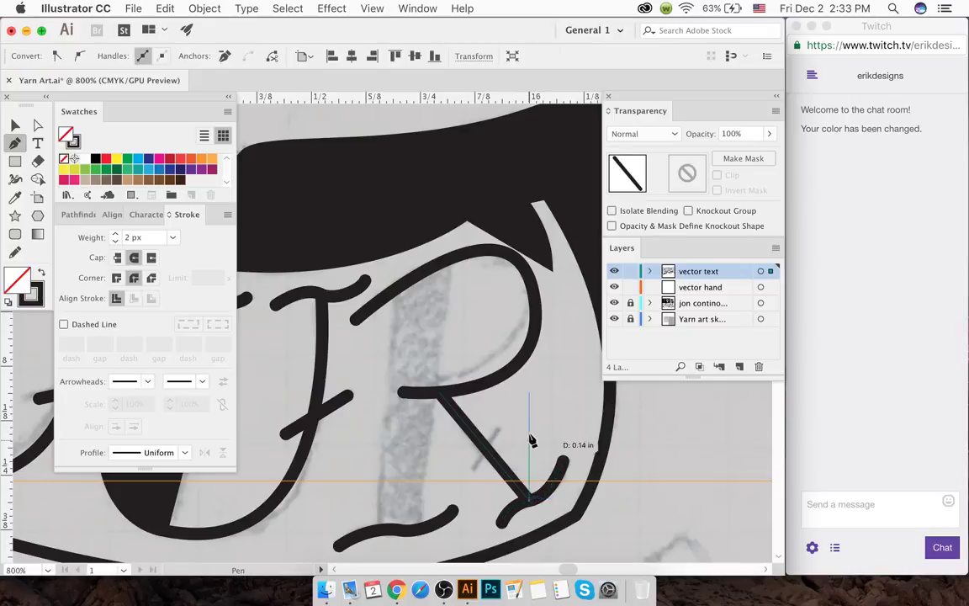
pyautogui.keyDown('super'); pyautogui.click(528, 440); pyautogui.keyUp('super')
pyautogui.click(480, 466)
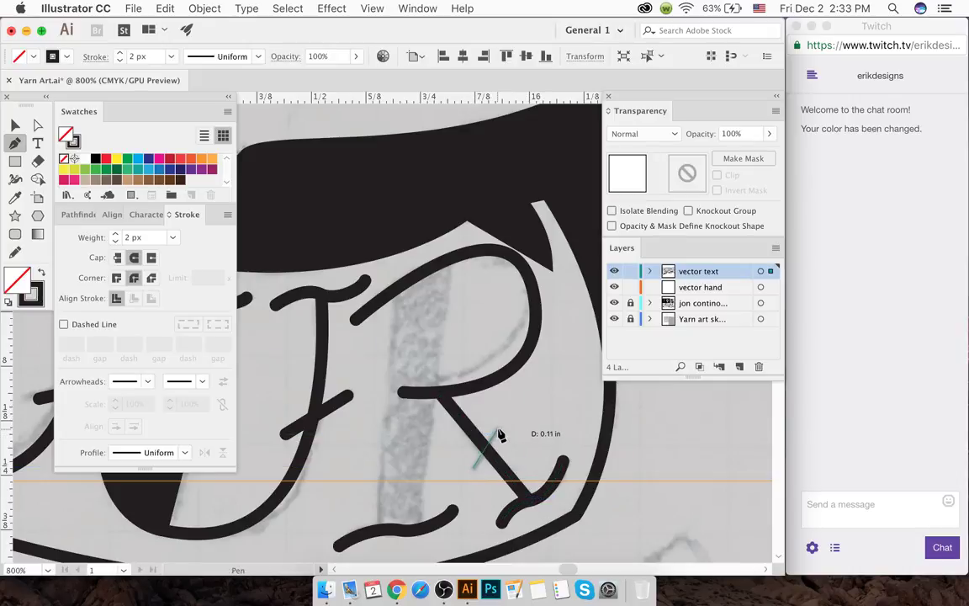
pyautogui.click(502, 432)
pyautogui.keyDown('super'); pyautogui.click(519, 429); pyautogui.keyUp('super')
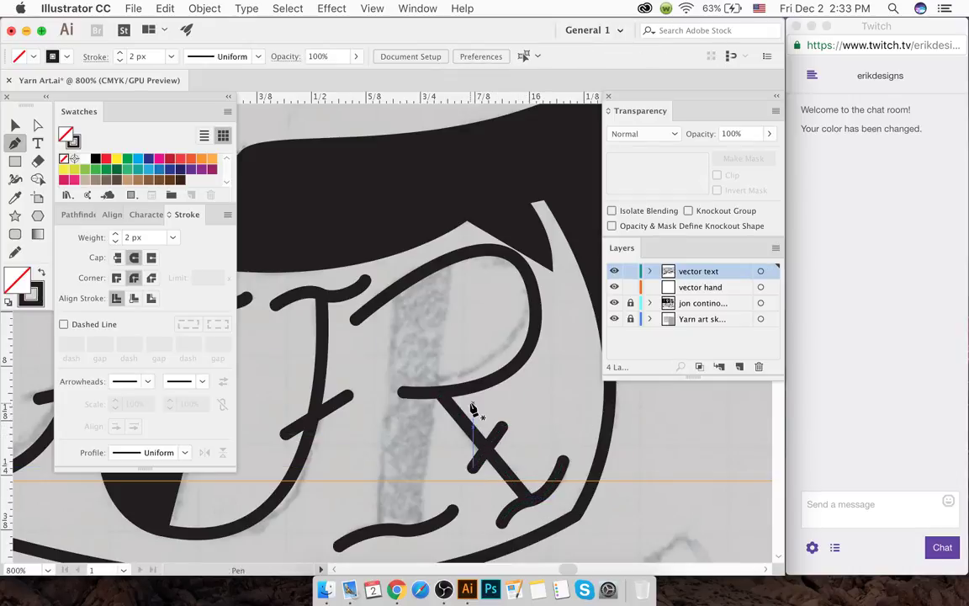
# - Fill in the R's shaded stem with a closed solid black shape running from its top curve to its foot serif, and deselect it
pyautogui.keyDown('super'); pyautogui.click(452, 267); pyautogui.keyUp('super')
pyautogui.hotkey('shift', 'x')
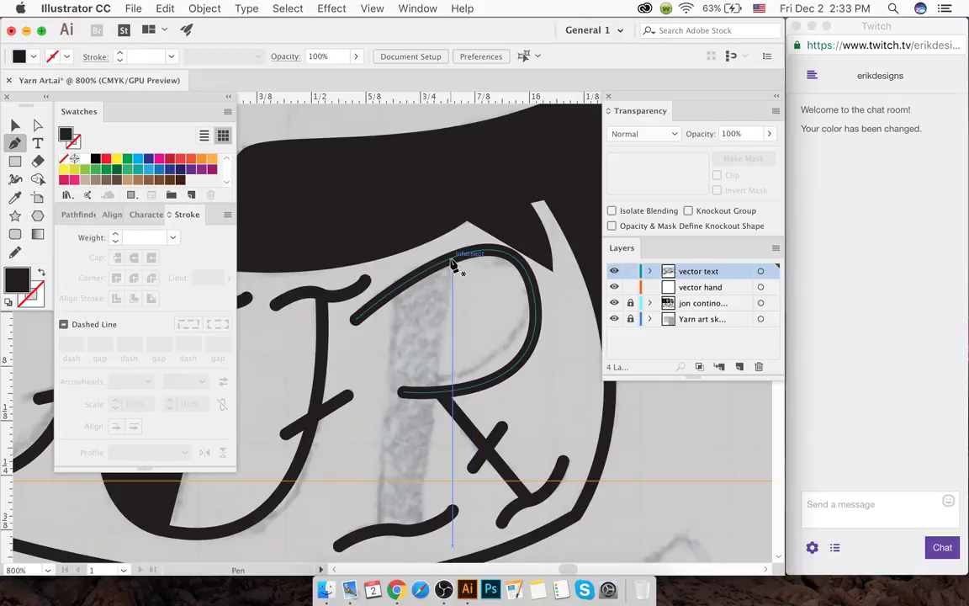
pyautogui.click(452, 259)
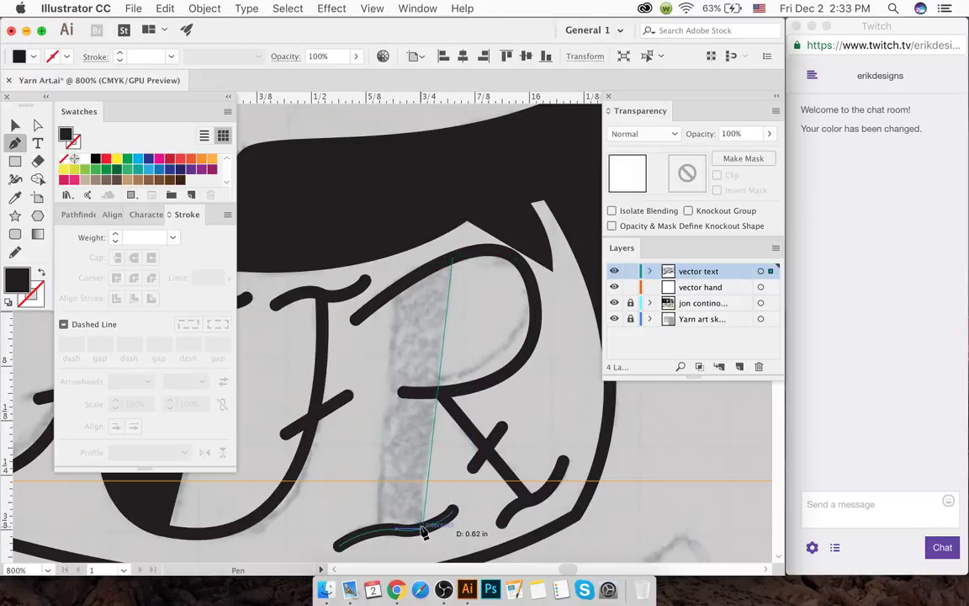
pyautogui.click(421, 528)
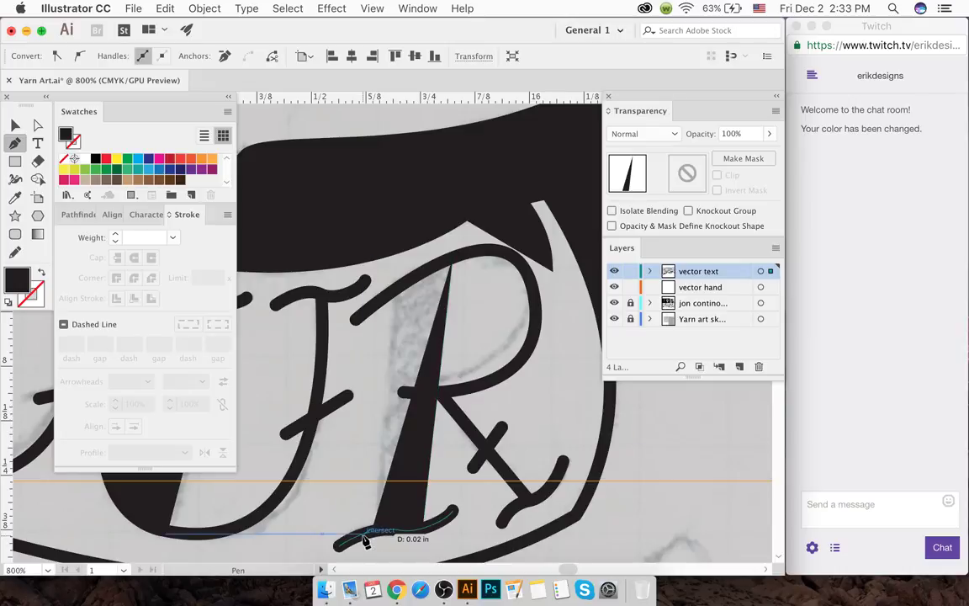
pyautogui.click(390, 295)
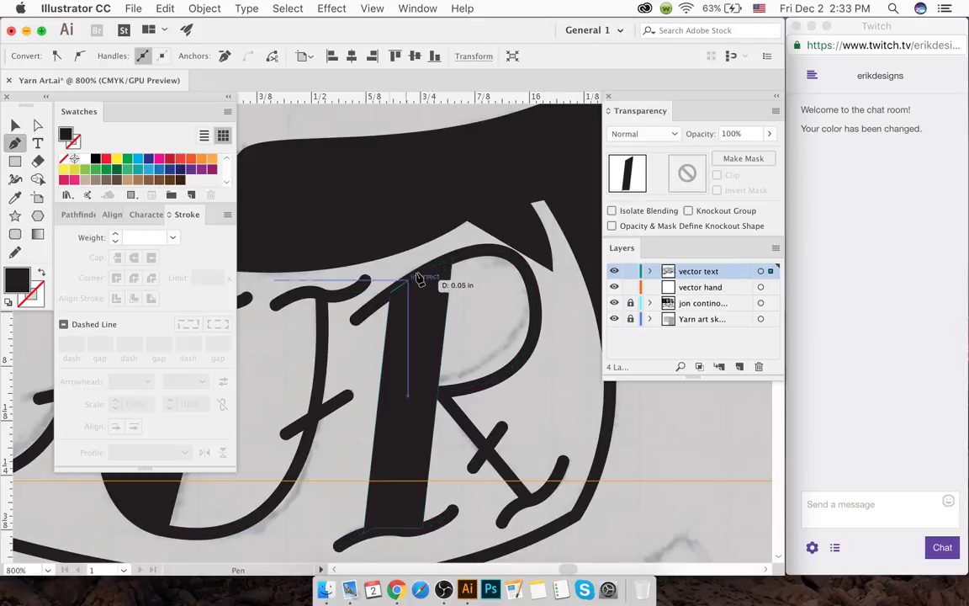
pyautogui.click(452, 259)
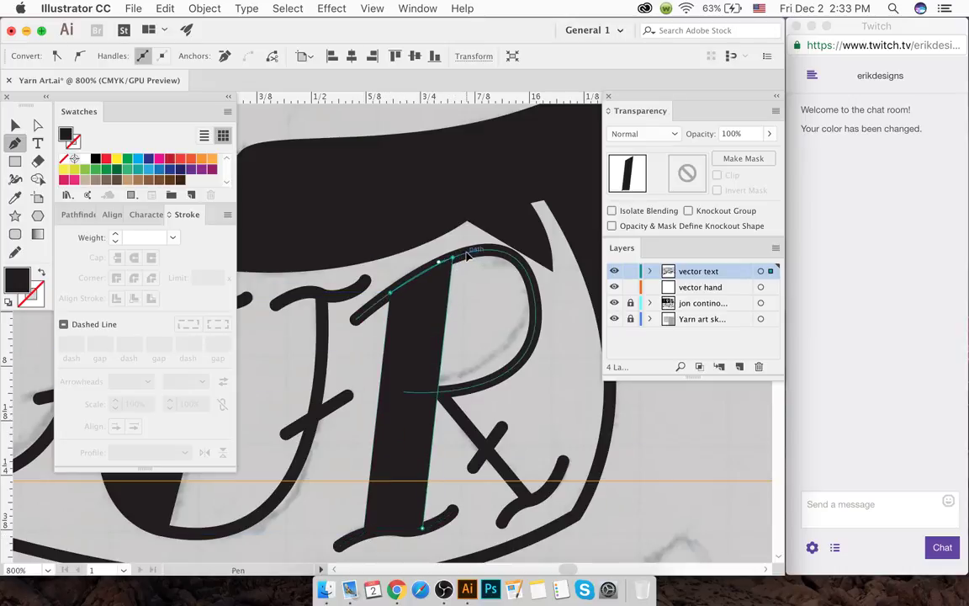
pyautogui.keyDown('super'); pyautogui.click(447, 244); pyautogui.keyUp('super')
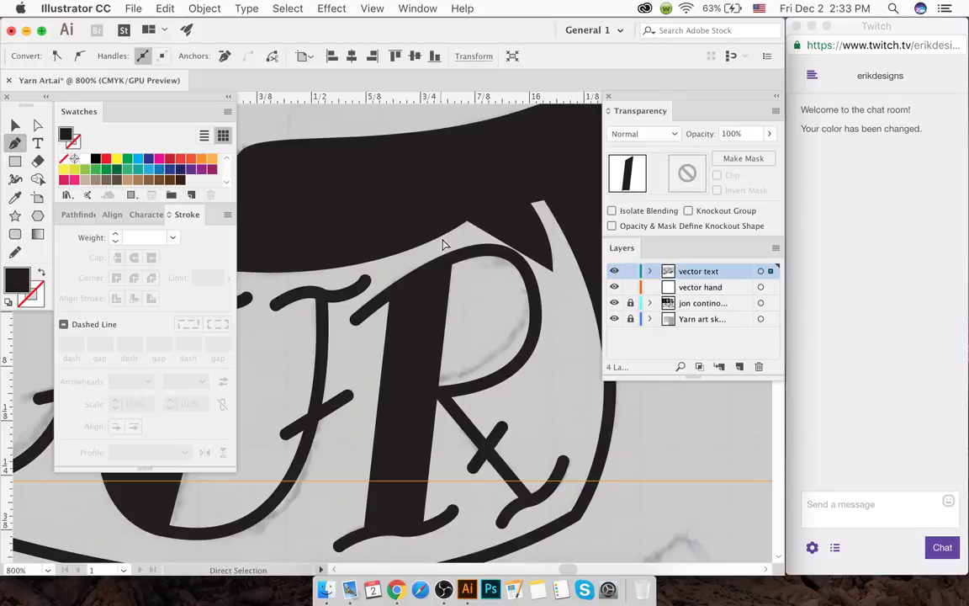
pyautogui.click(14, 124)
pyautogui.click(441, 249)
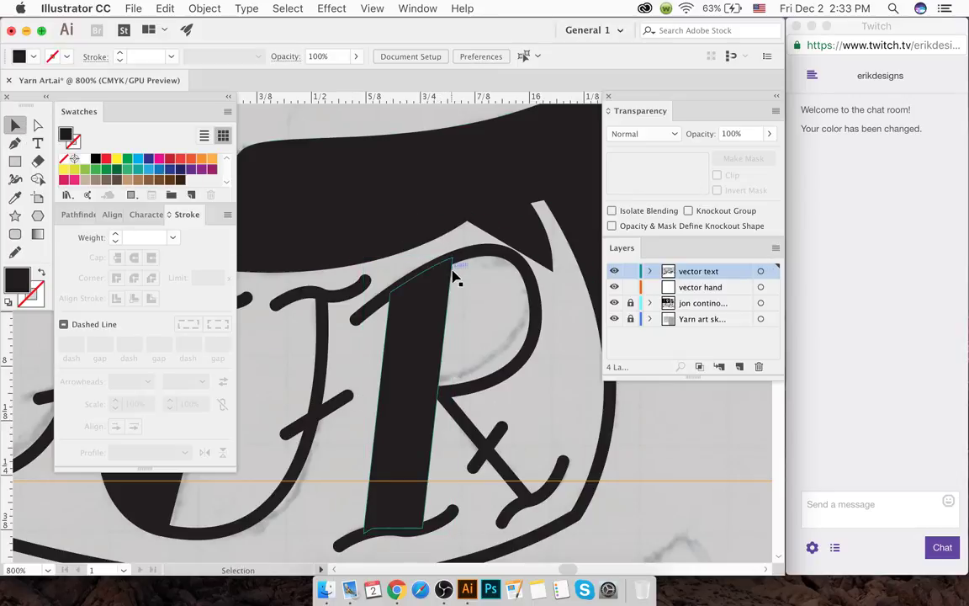
# - Check the whole lettering composition with the guides hidden, and show the guides again
pyautogui.scroll(-6, 454, 272)
pyautogui.scroll(-3, 459, 289)
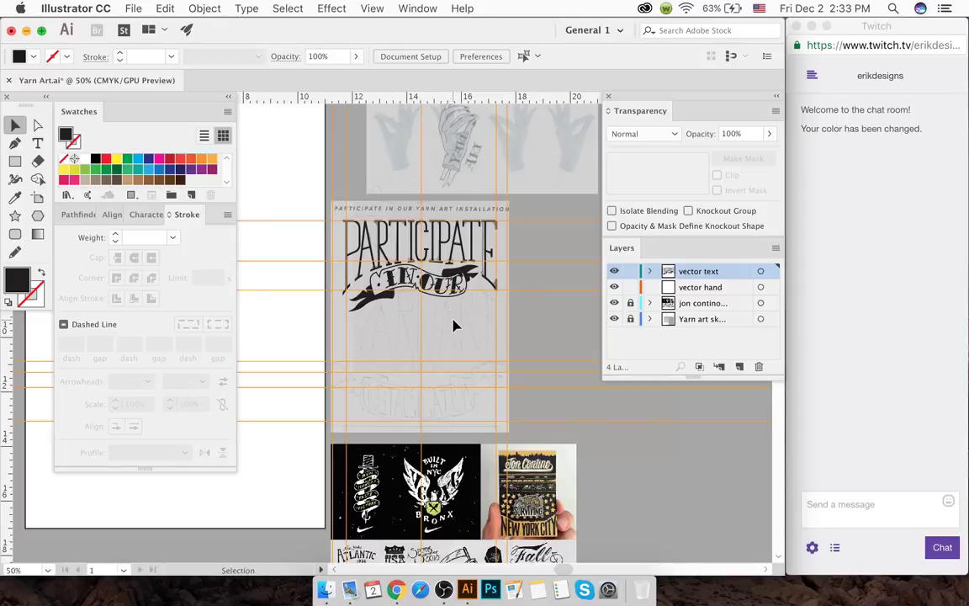
pyautogui.press('super+semicolon')
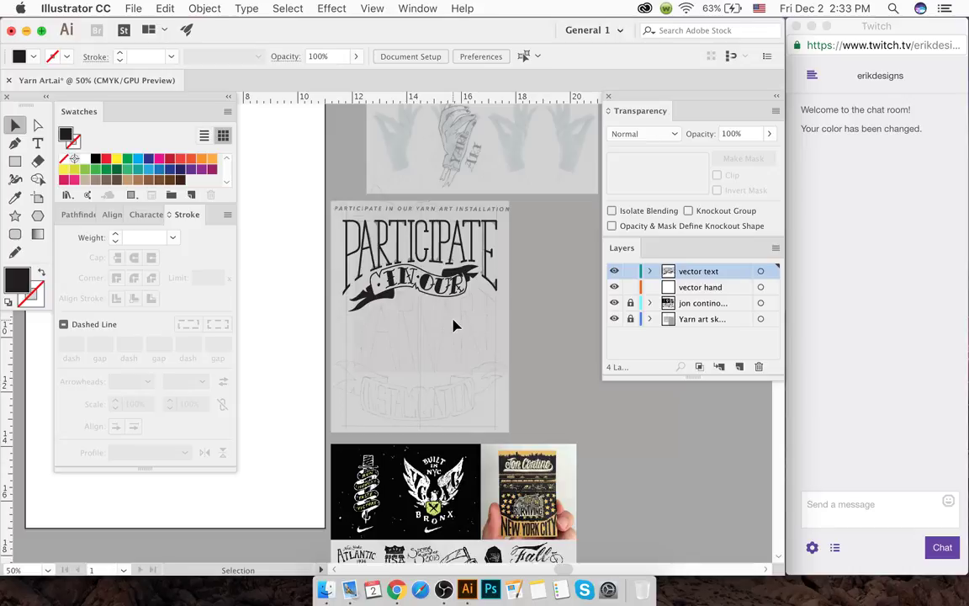
pyautogui.press('a')
pyautogui.press('super+semicolon')
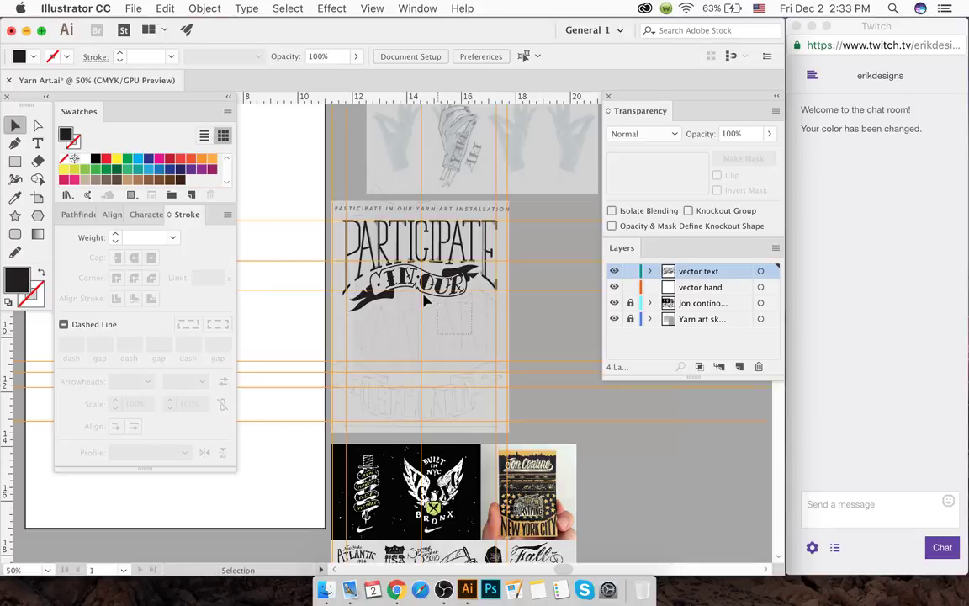
# - Select the banner together with its IN OUR lettering and expand all strokes into filled shapes
pyautogui.click(358, 267)
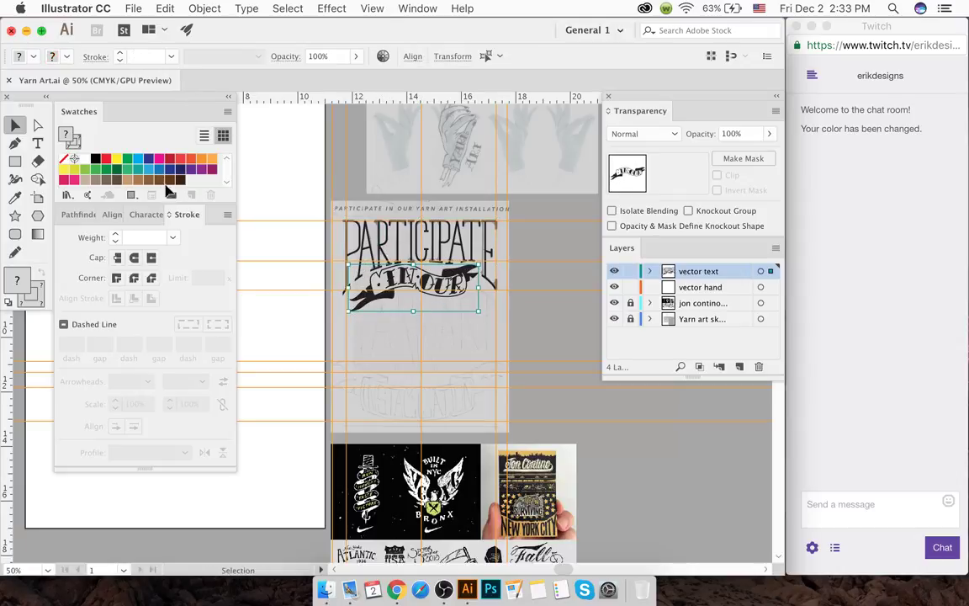
pyautogui.click(204, 9)
pyautogui.click(233, 160)
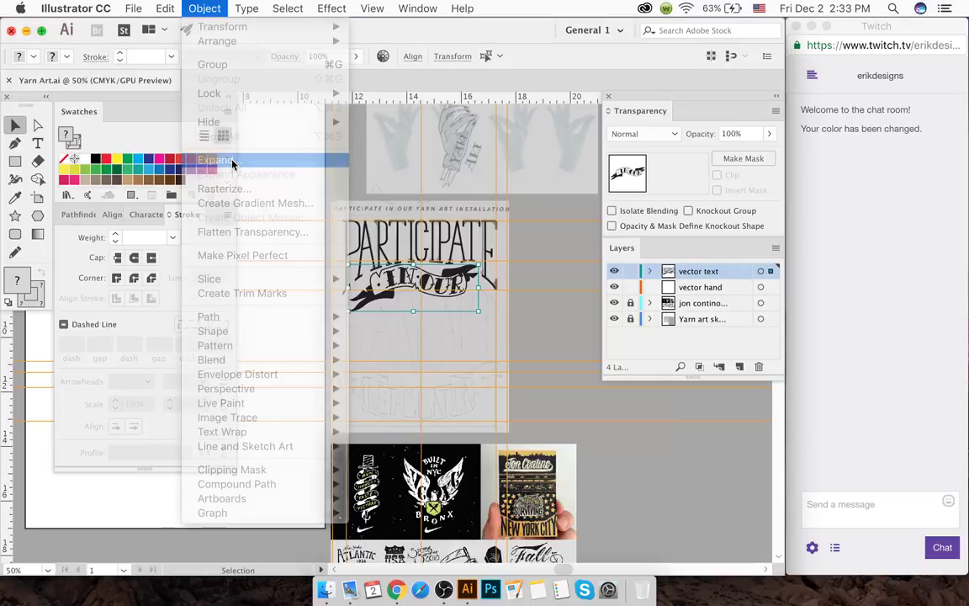
pyautogui.press('Return')
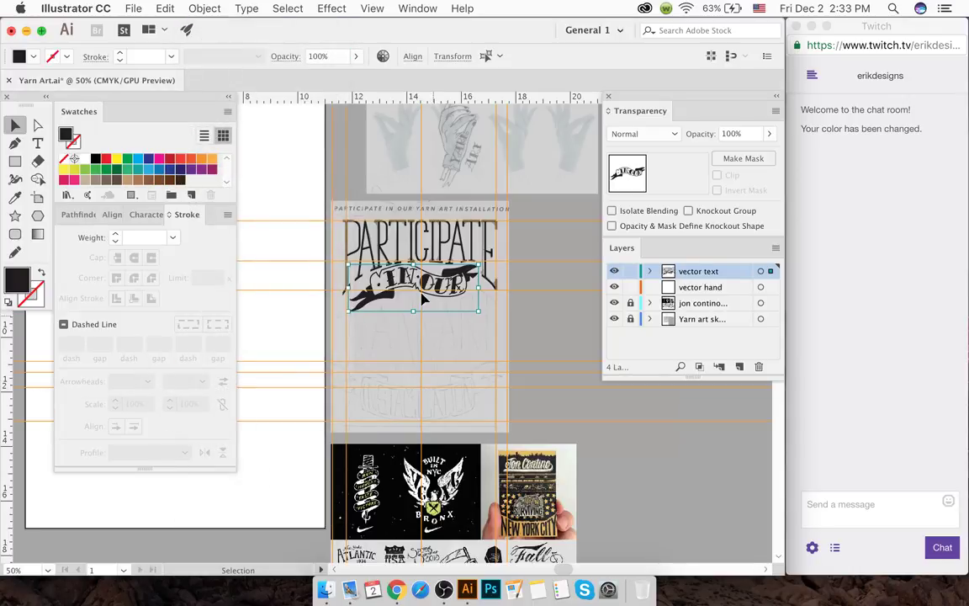
# - Inspect the overlapping expanded shapes of the banner and its lettering in Outline view
pyautogui.scroll(6, 423, 290)
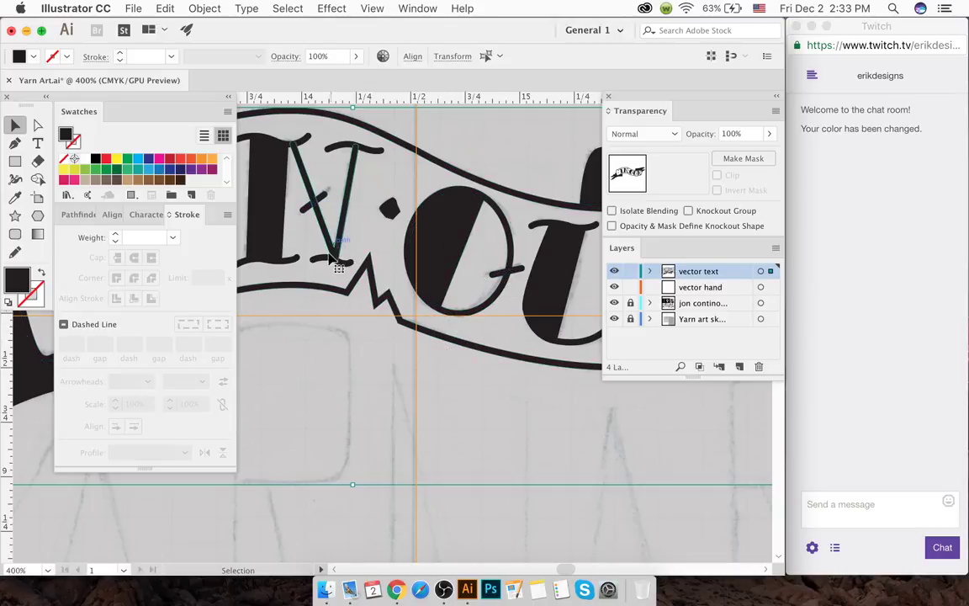
pyautogui.press('super+y')
pyautogui.press('v')
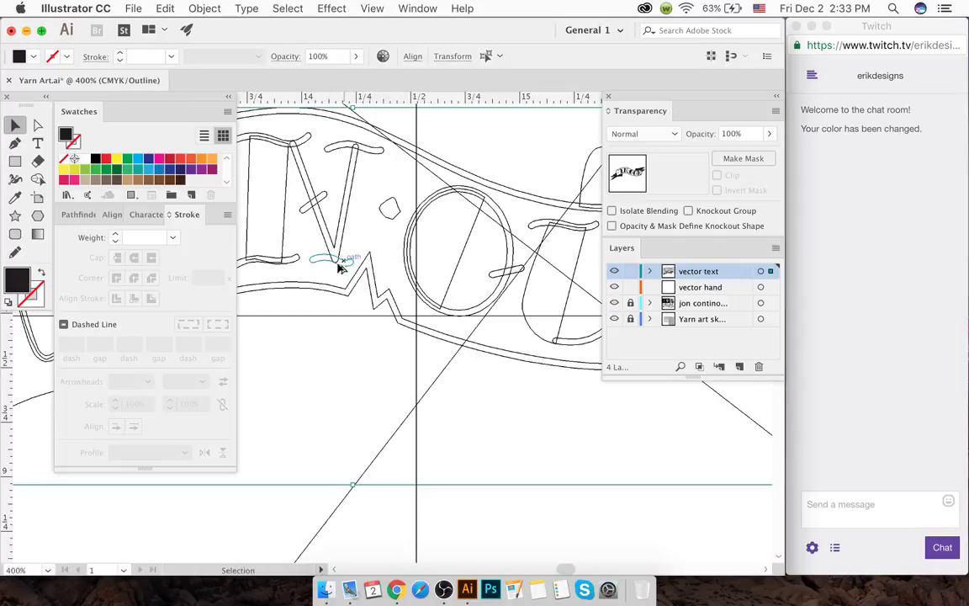
pyautogui.scroll(-2, 340, 268)
pyautogui.press('a')
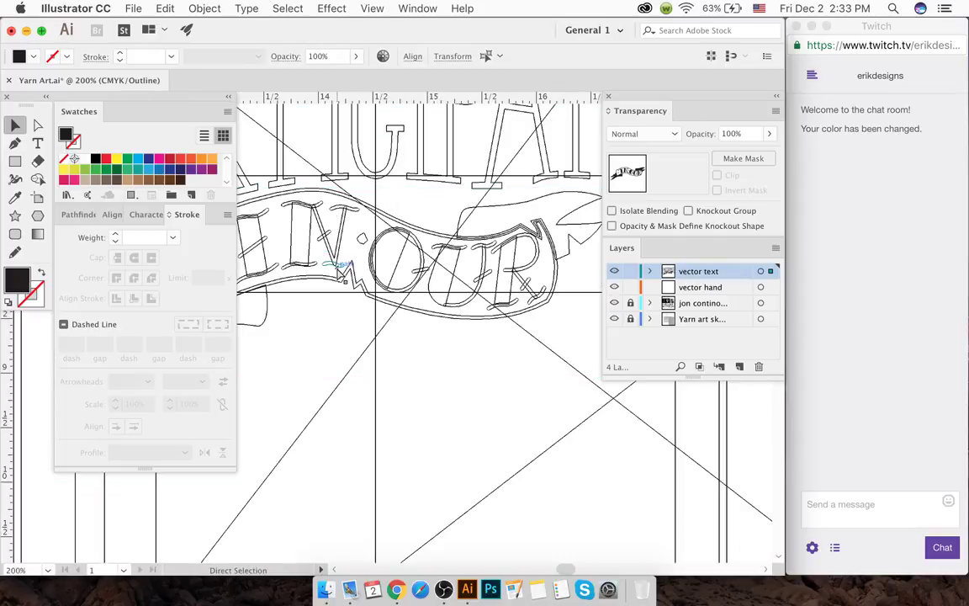
pyautogui.hscroll(-3, 341, 267)
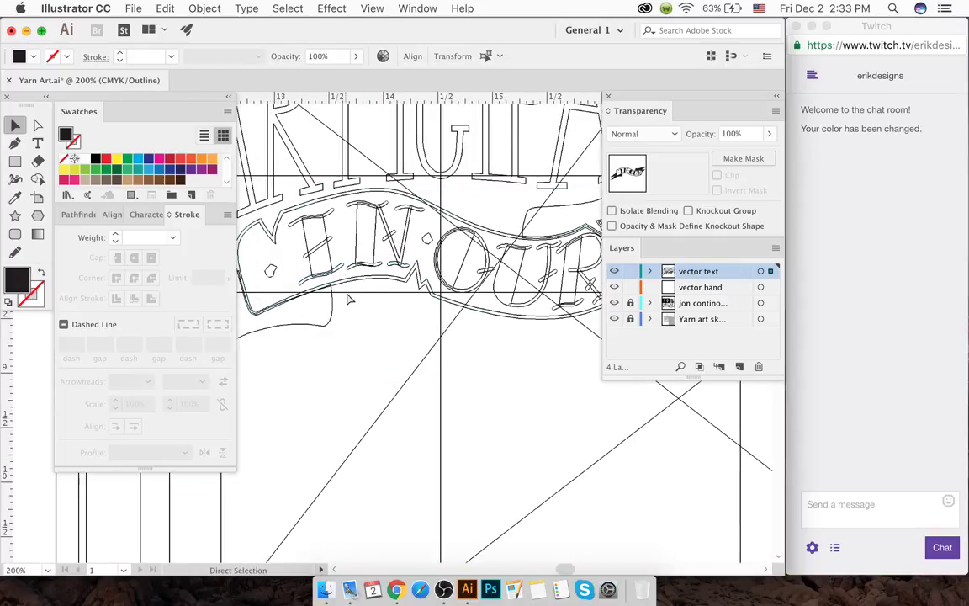
pyautogui.hscroll(2, 352, 312)
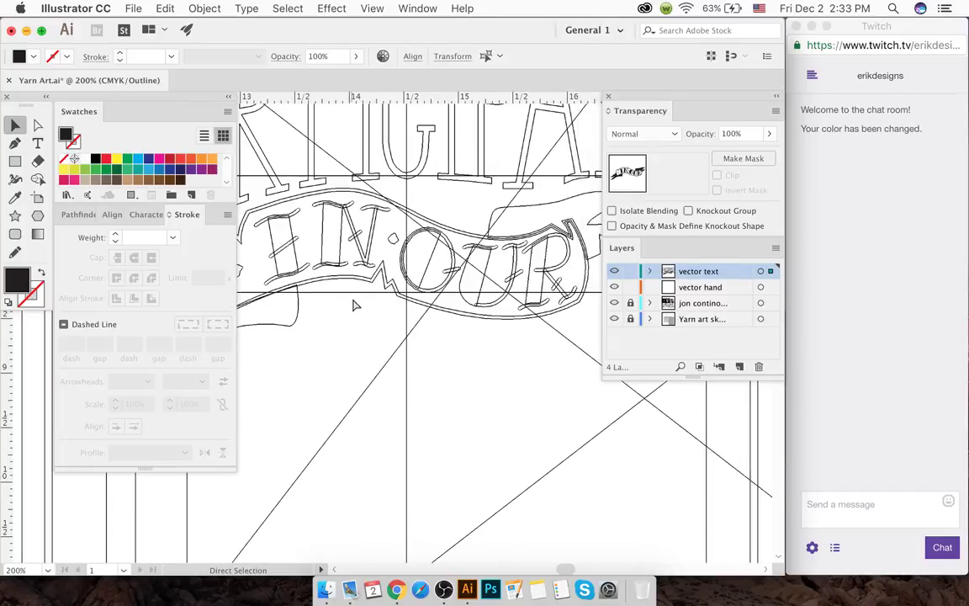
pyautogui.press('v')
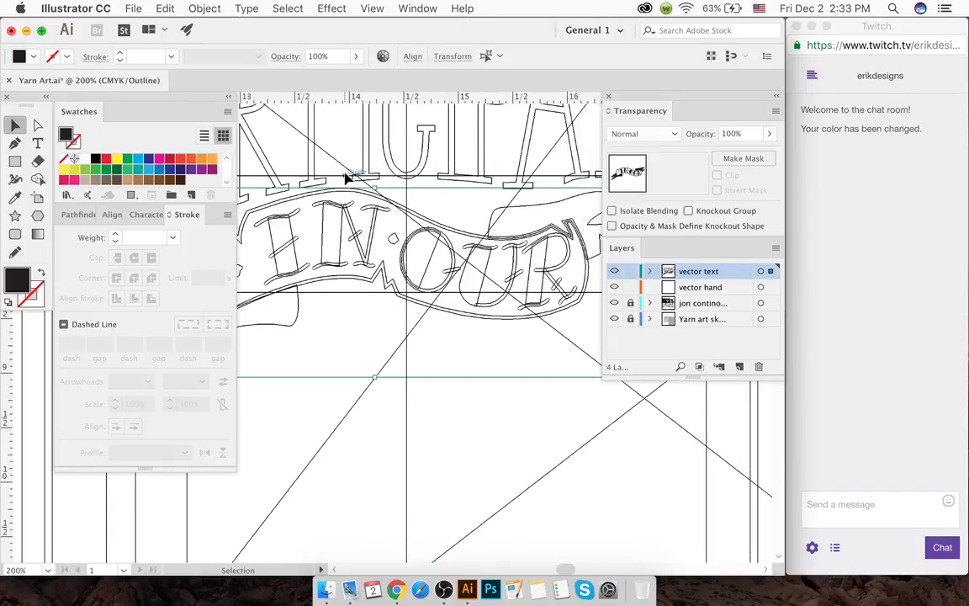
# - Return to the preview display and unite the expanded banner and lettering shapes with Pathfinder
pyautogui.click(81, 215)
pyautogui.press('a')
pyautogui.hotkey('ctrl', 'y')
pyautogui.press('v')
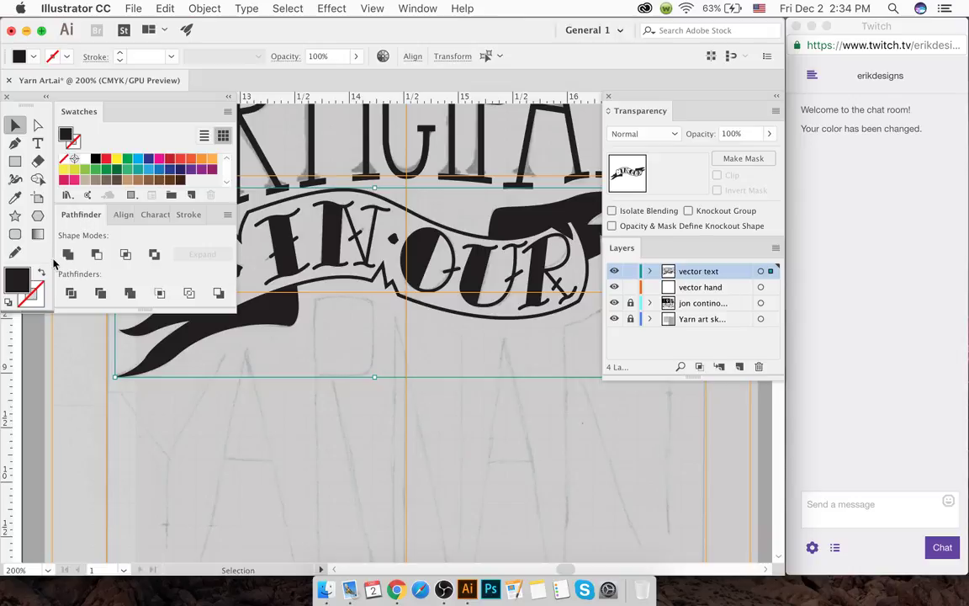
pyautogui.click(67, 255)
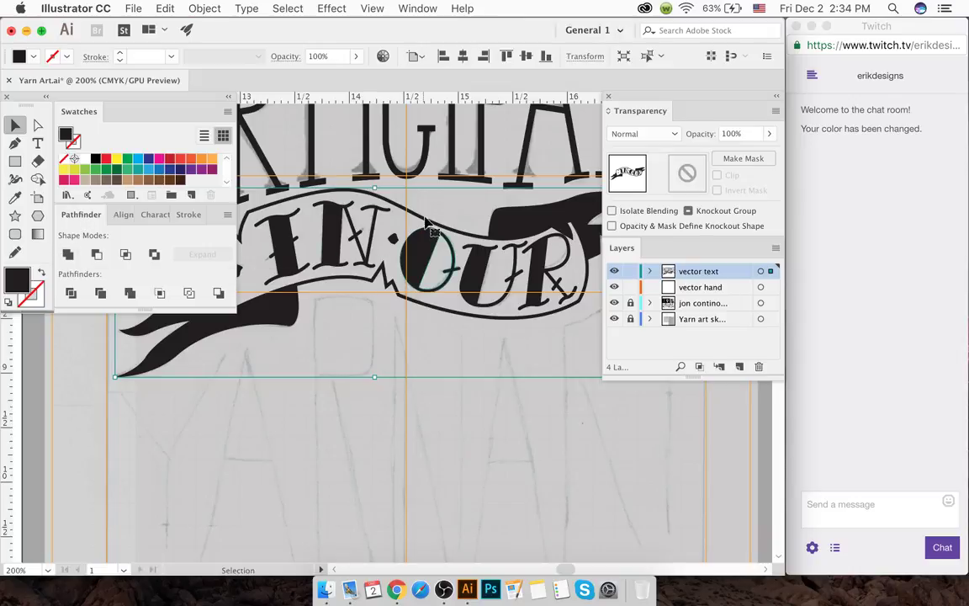
# - Move the united banner lettering away from the sketch as a test, undo the move and clear the selection
pyautogui.moveTo(496, 229); pyautogui.dragTo(467, 190)
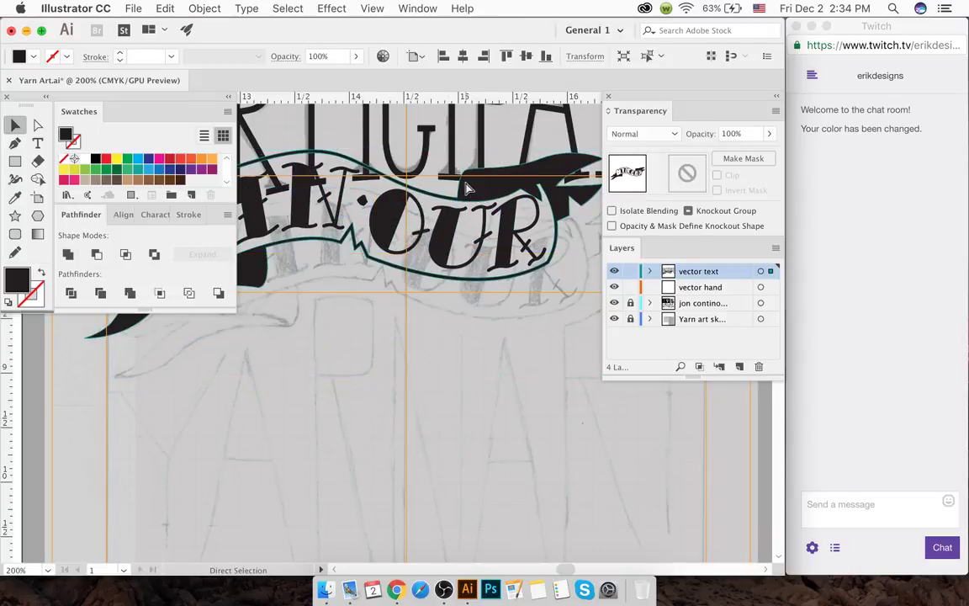
pyautogui.press('super+z')
pyautogui.click(448, 320)
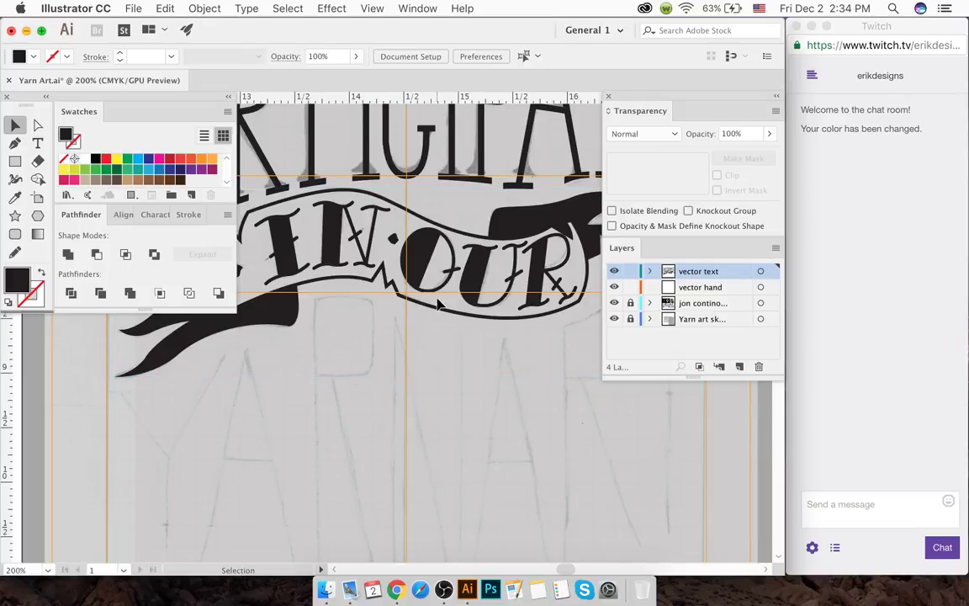
# - Draw a shallow arched highlight path inside the black ribbon fold below the banner's dot
pyautogui.hotkey('ctrl', '1')
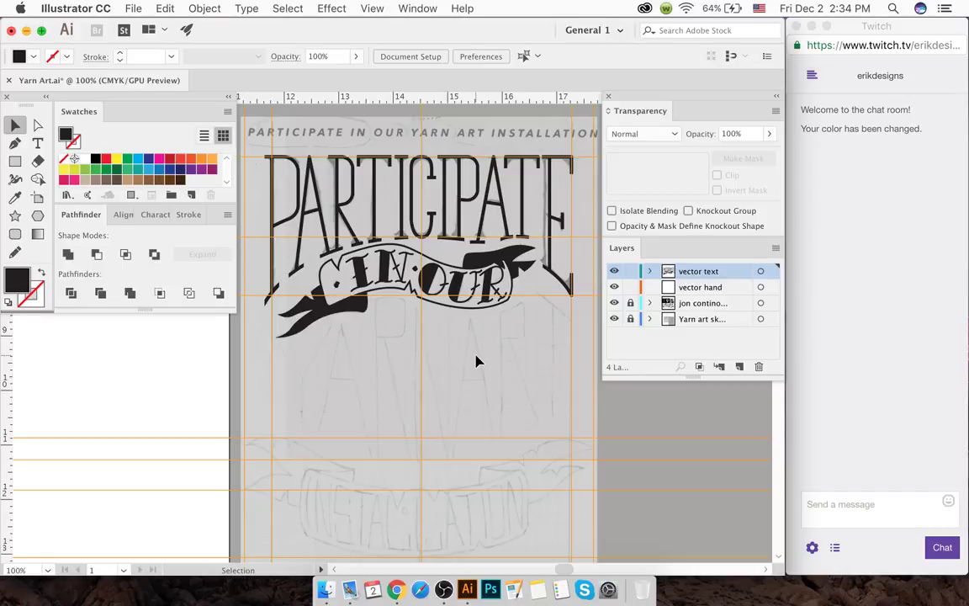
pyautogui.scroll(10, 336, 312)
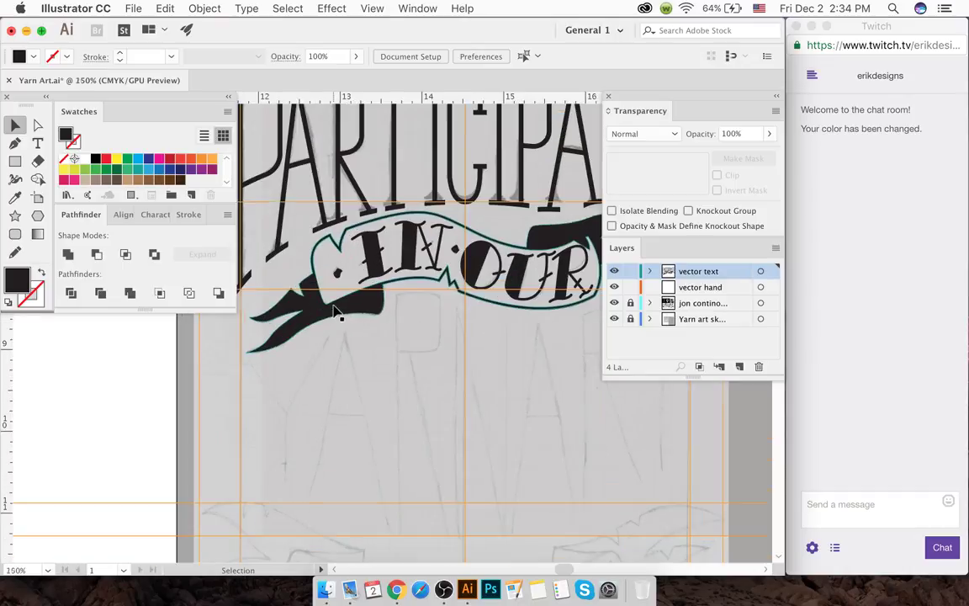
pyautogui.scroll(-4, 335, 313)
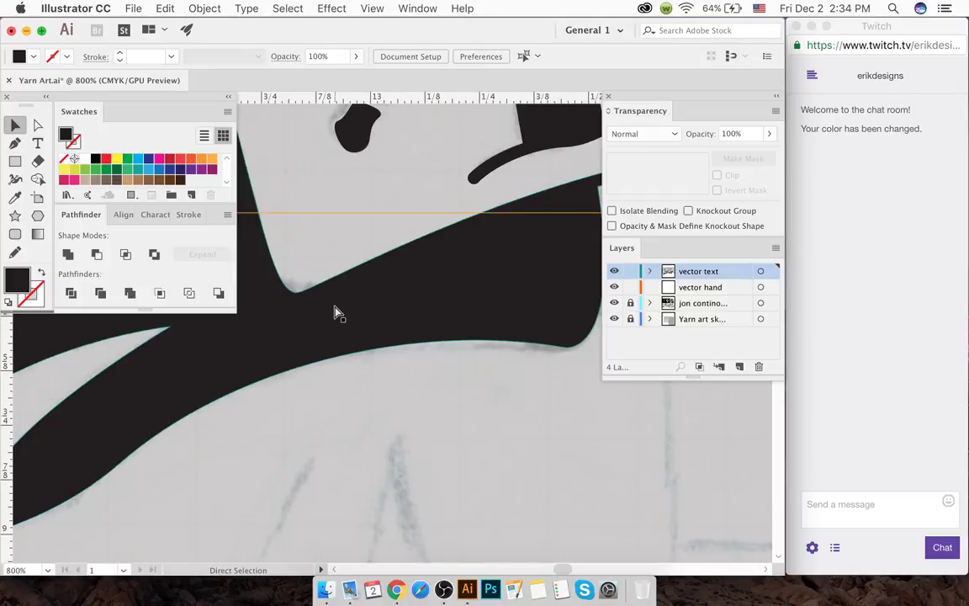
pyautogui.press('p')
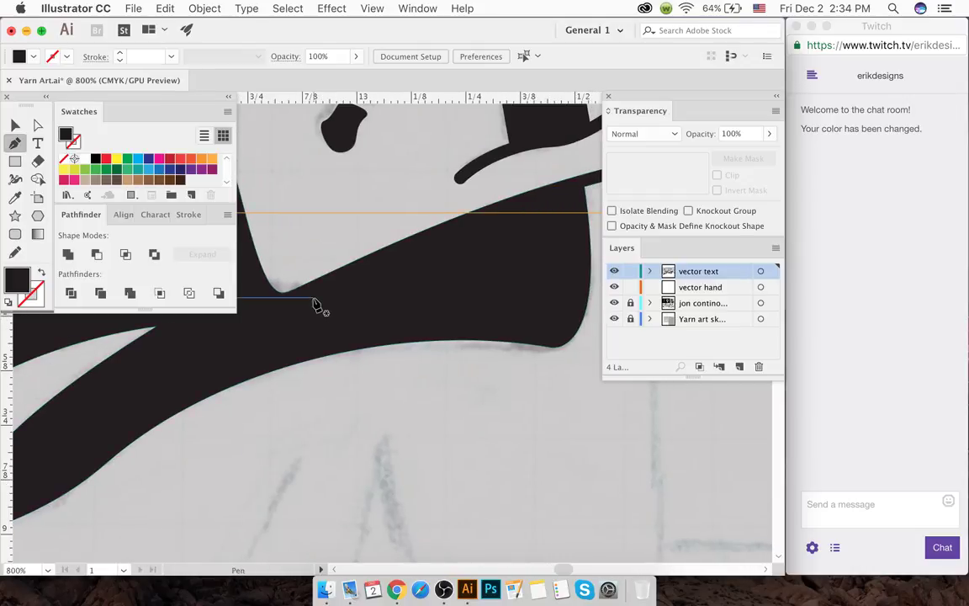
pyautogui.click(314, 298)
pyautogui.moveTo(538, 297); pyautogui.dragTo(621, 357)
pyautogui.press('super+z')
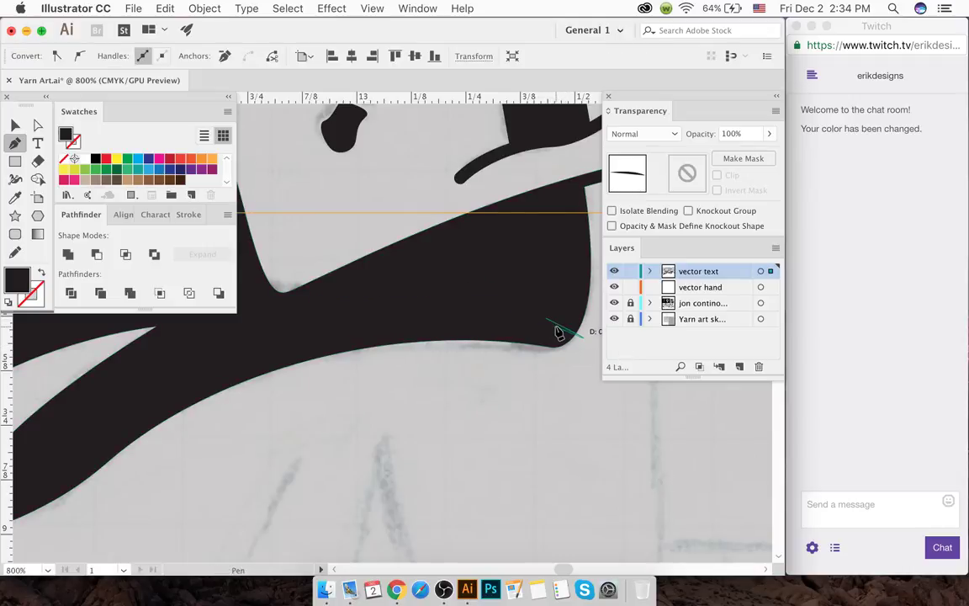
# - Give the highlight path the sketch background's light grey as a stroke without fill, with round caps, and deselect it
pyautogui.press('i')
pyautogui.click(519, 396)
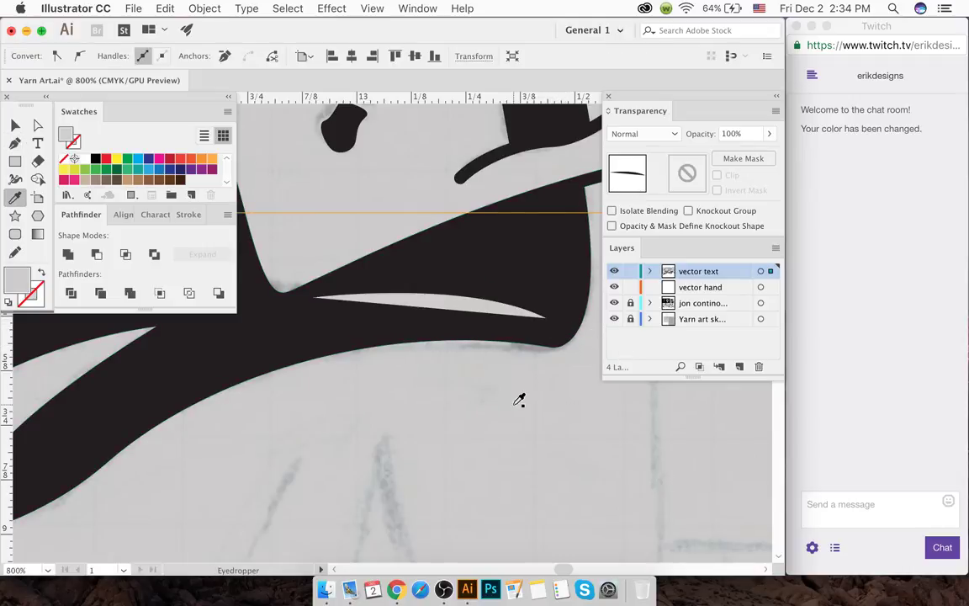
pyautogui.hotkey('shift', 'x')
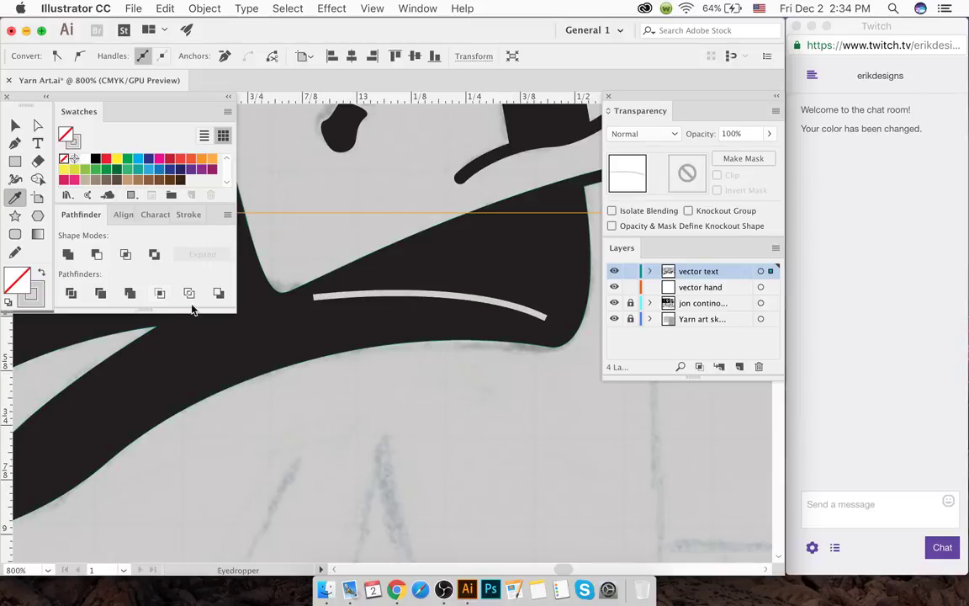
pyautogui.click(187, 215)
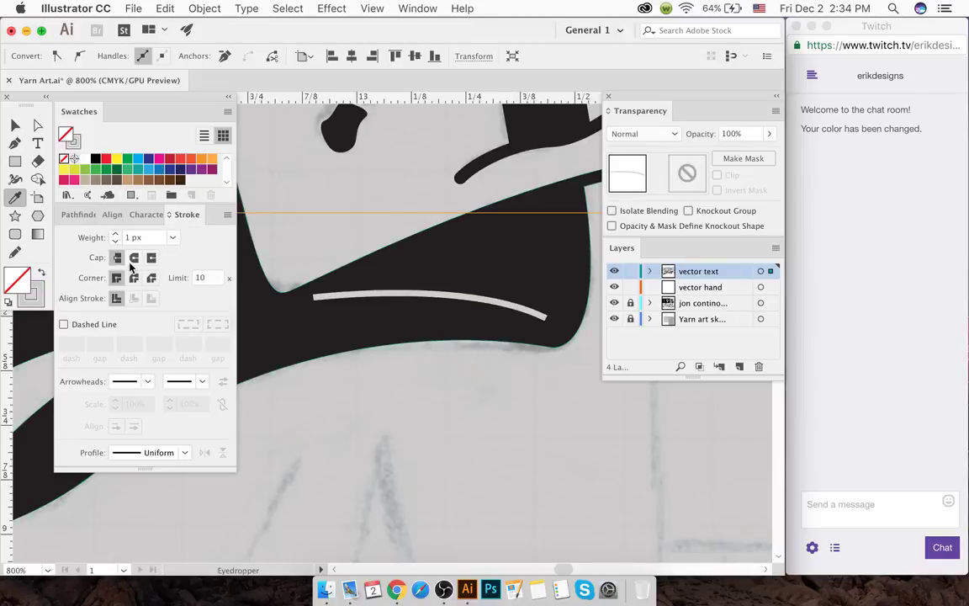
pyautogui.click(134, 257)
pyautogui.press('super+shift+a')
# - Set the stroke to a tapered elliptical width profile with a 3 px weight
pyautogui.scroll(-8, 415, 410)
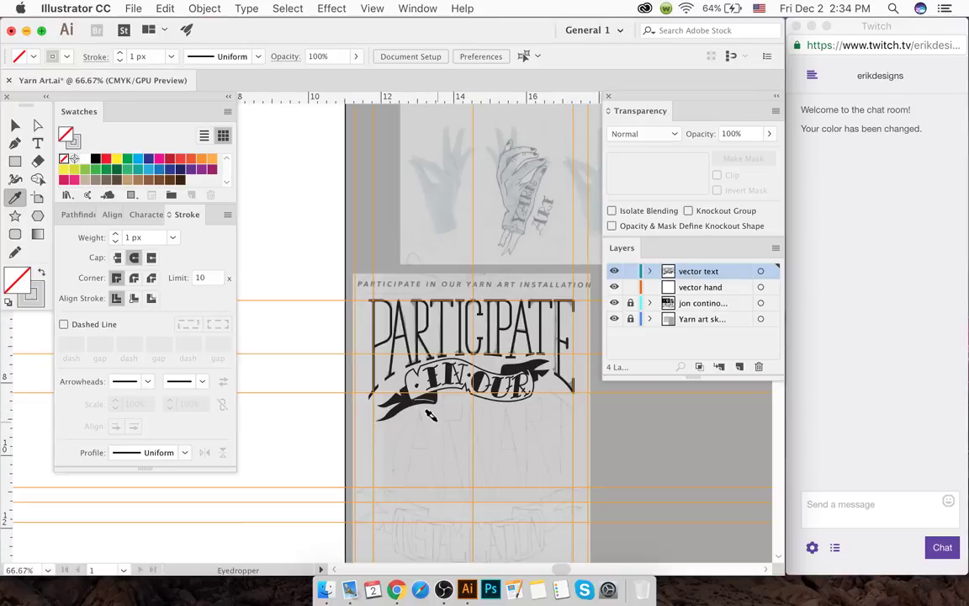
pyautogui.scroll(15, 429, 415)
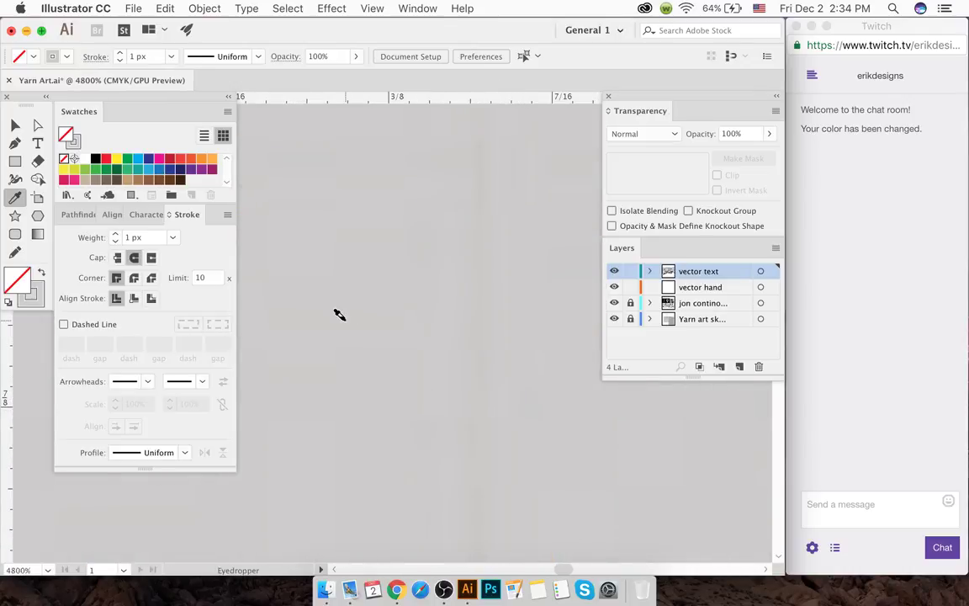
pyautogui.scroll(-7, 336, 313)
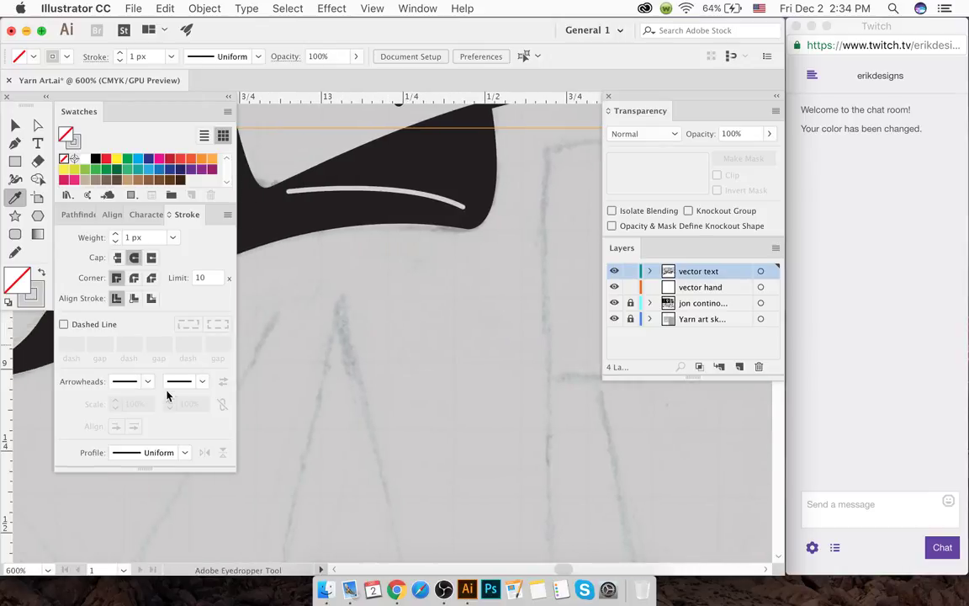
pyautogui.click(152, 455)
pyautogui.click(143, 301)
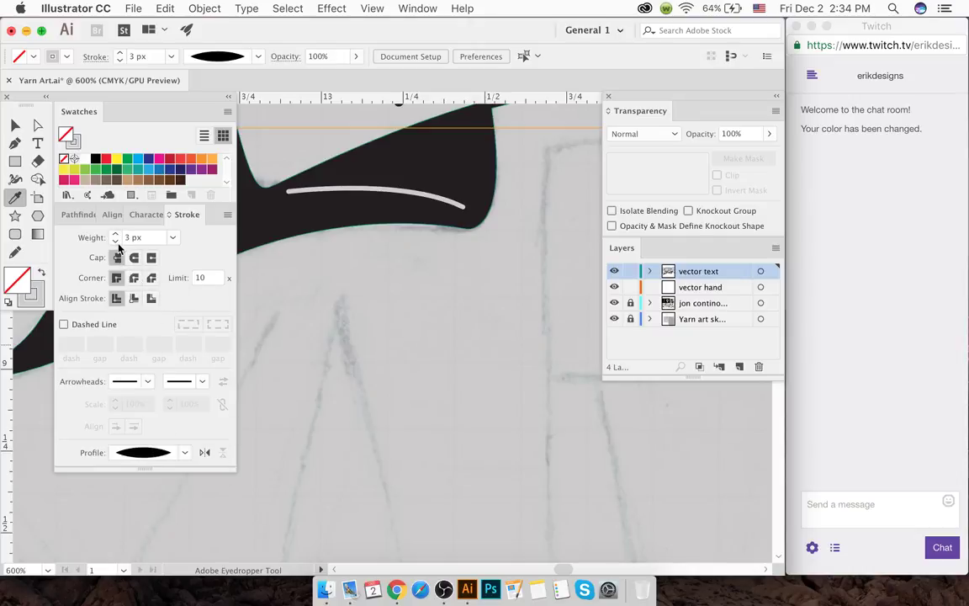
# - Apply the tapered elliptical width profile to the 1 px grey highlight path in the black ribbon fold below the banner's dot
pyautogui.click(385, 192)
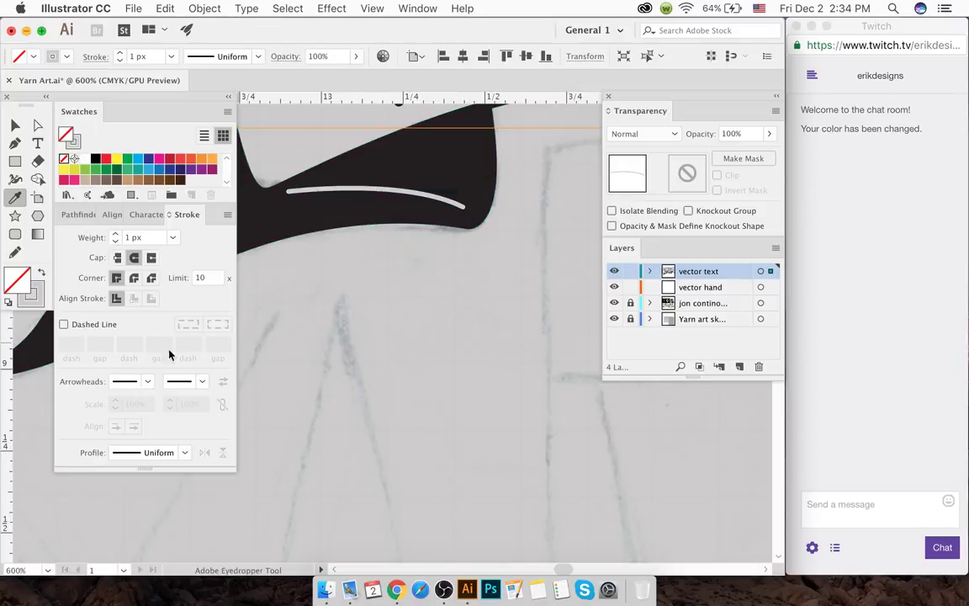
pyautogui.click(133, 454)
pyautogui.click(140, 313)
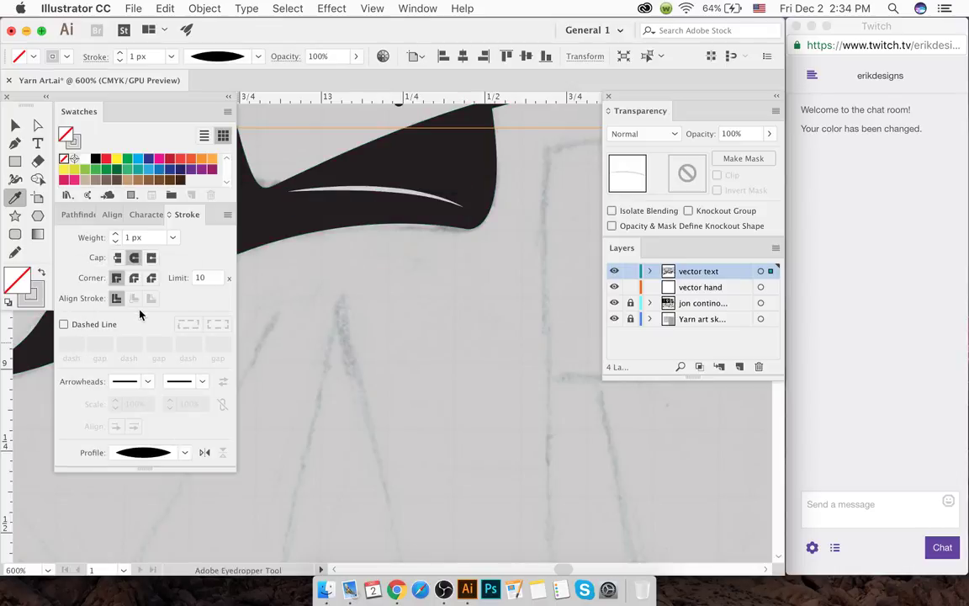
pyautogui.click(15, 126)
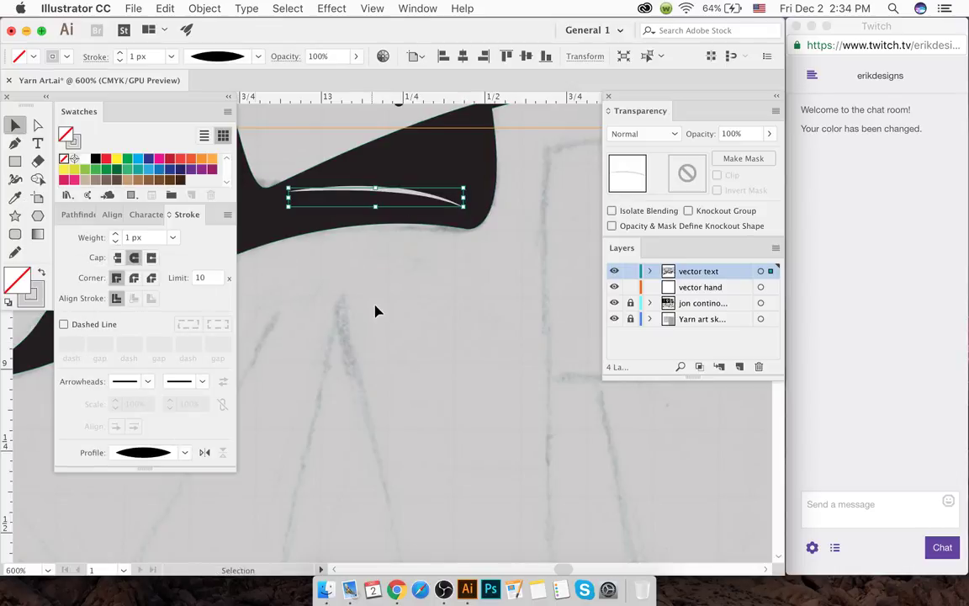
pyautogui.scroll(-3, 389, 288)
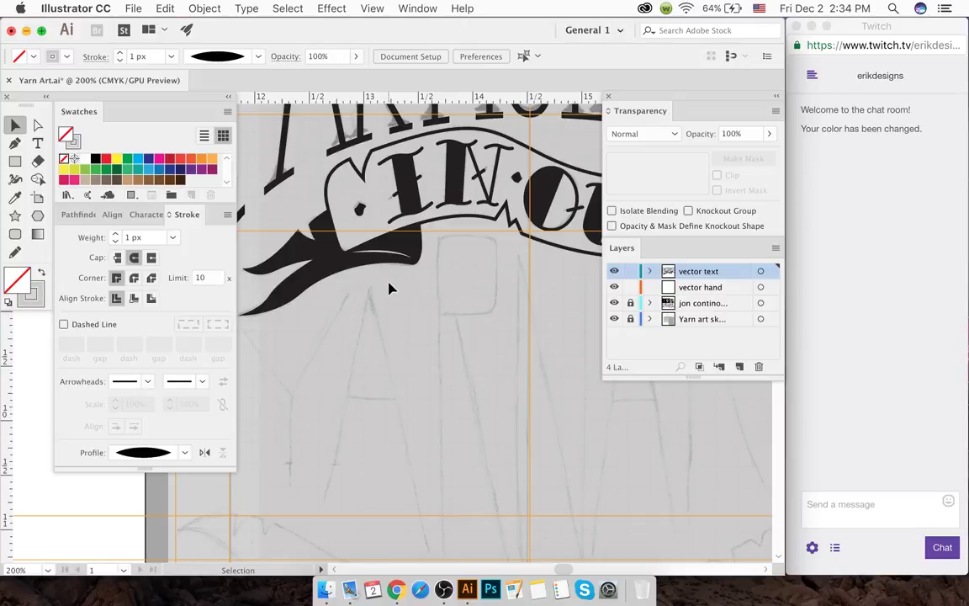
pyautogui.scroll(-3, 389, 288)
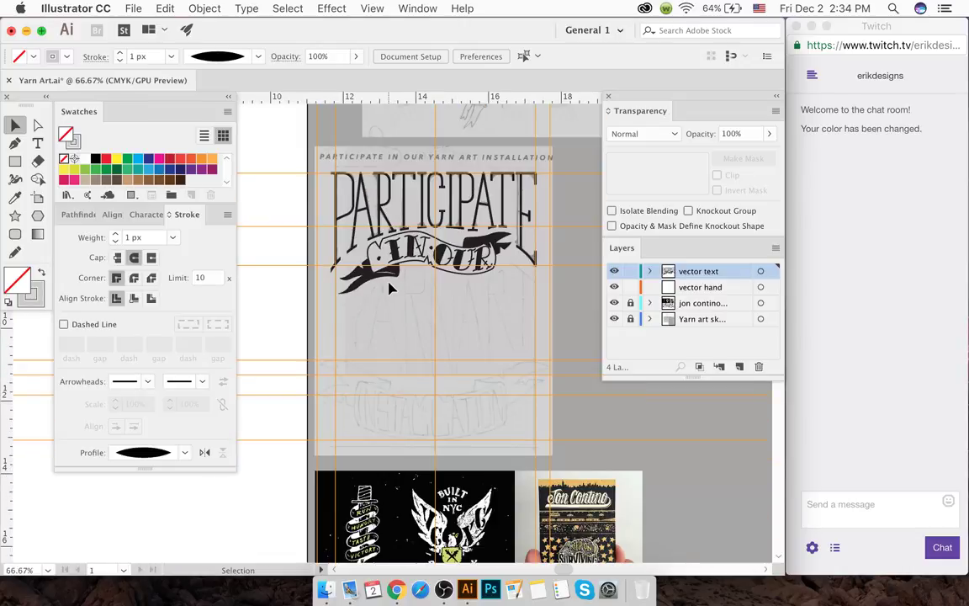
pyautogui.scroll(5, 392, 271)
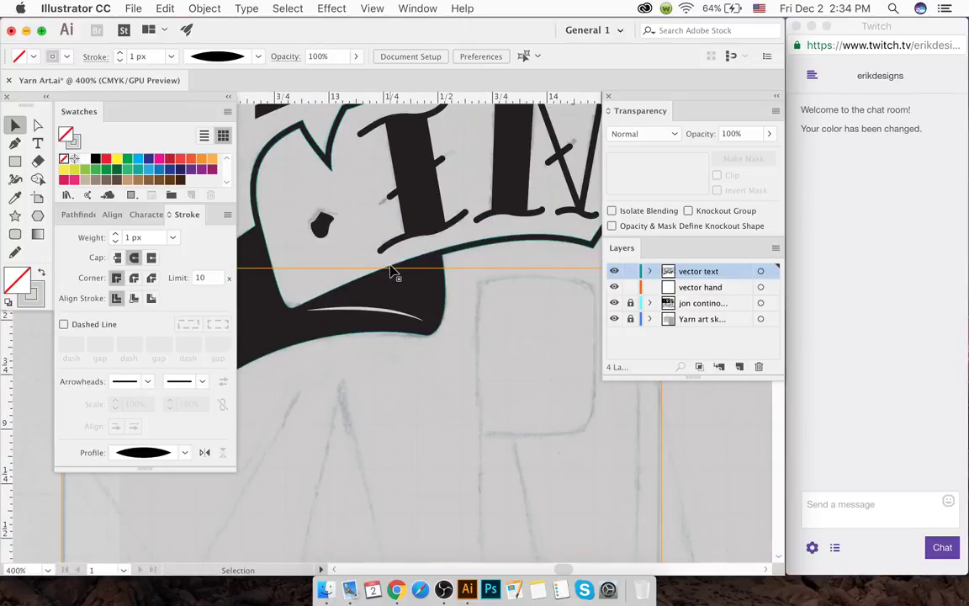
pyautogui.click(373, 315)
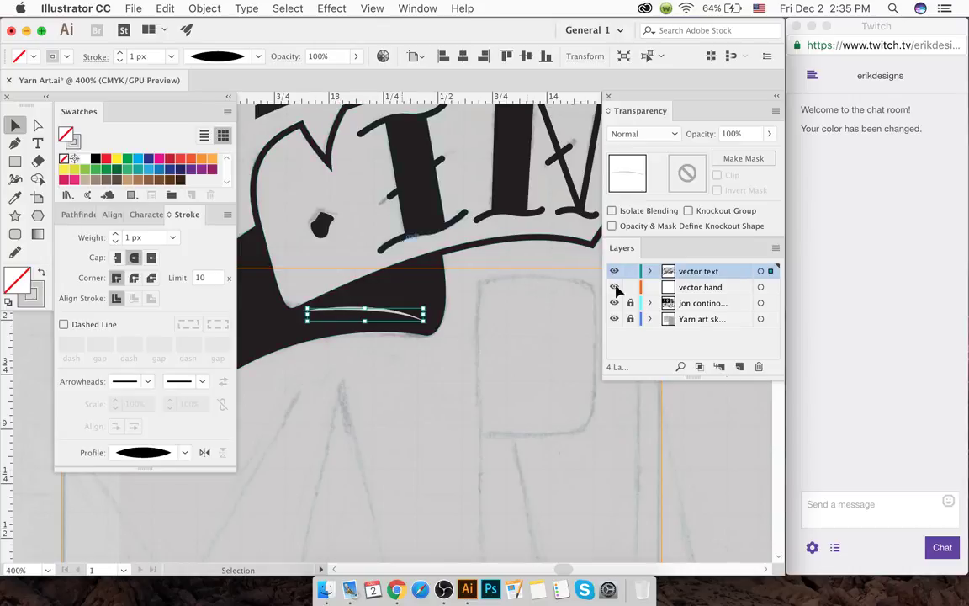
# - Check the viewer list in the Twitch chat window and close it
pyautogui.click(834, 547)
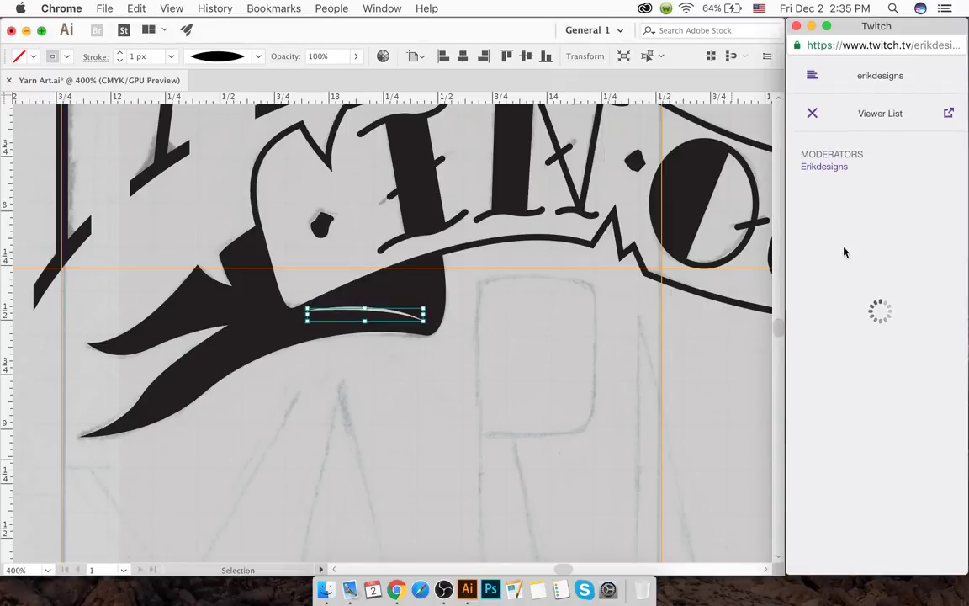
pyautogui.click(811, 115)
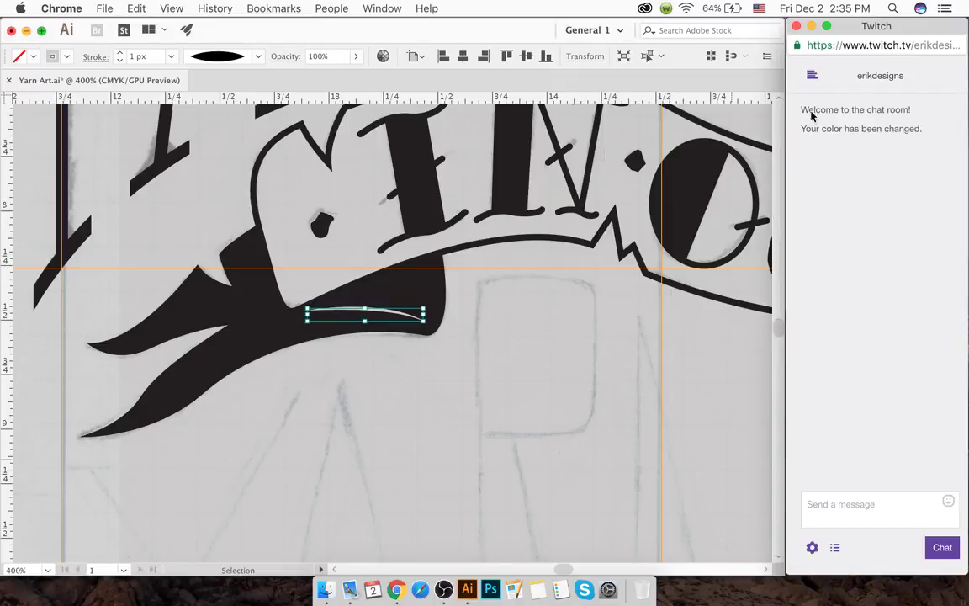
# - Expand the appearance of the tapered highlight stroke in the ribbon fold below the banner's dot into a filled shape
pyautogui.click(404, 309)
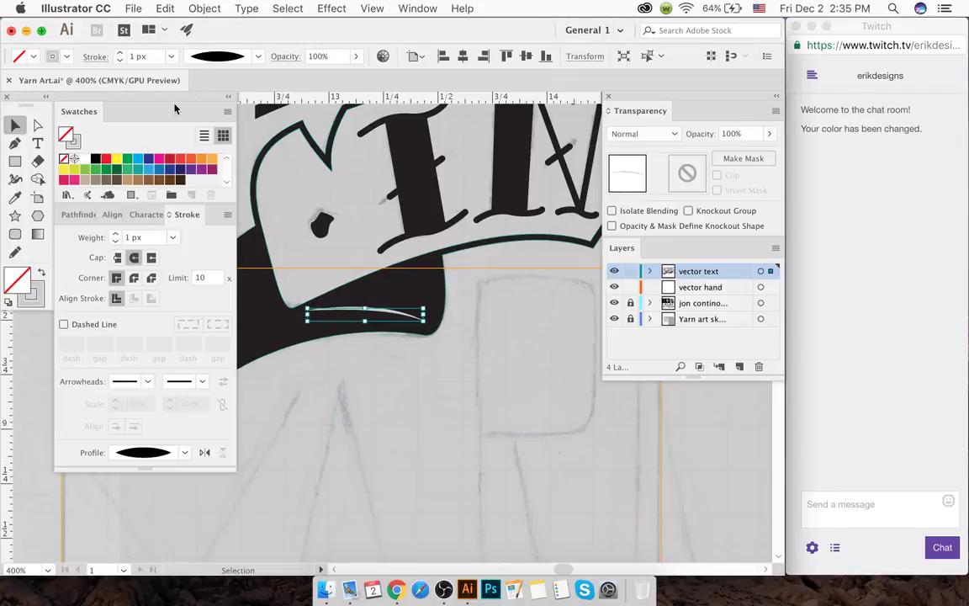
pyautogui.click(207, 8)
pyautogui.click(206, 176)
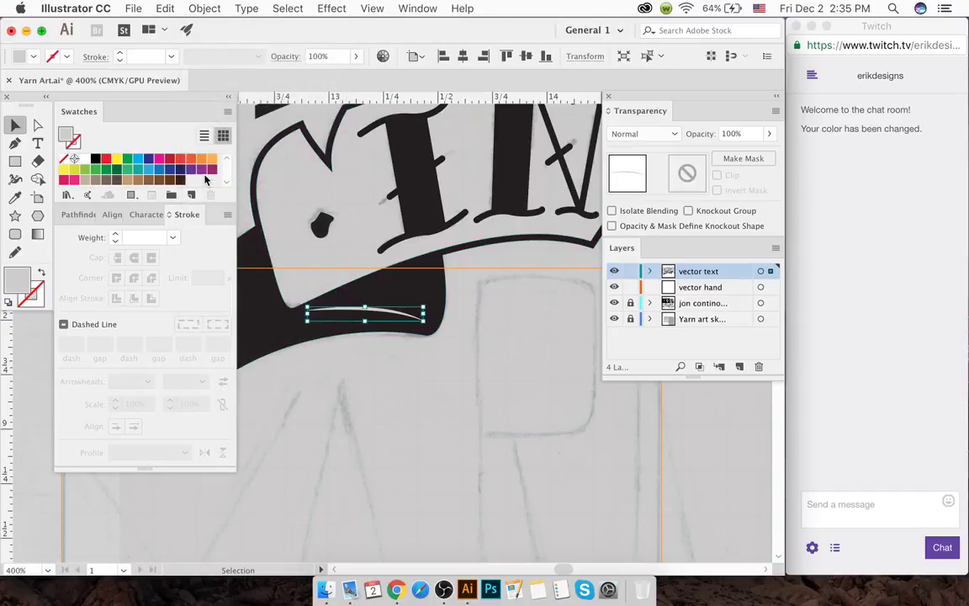
pyautogui.click(398, 283)
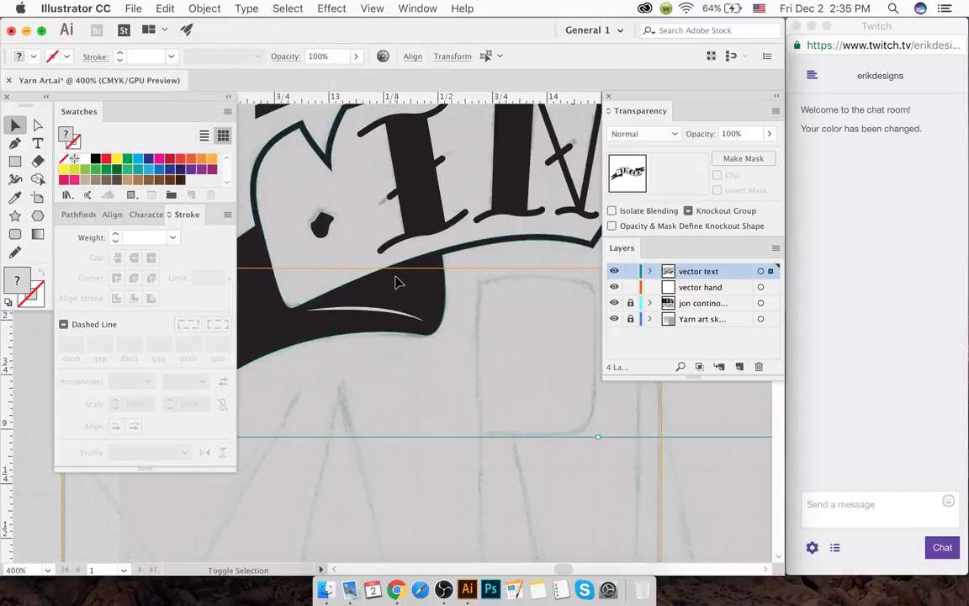
pyautogui.click(38, 215)
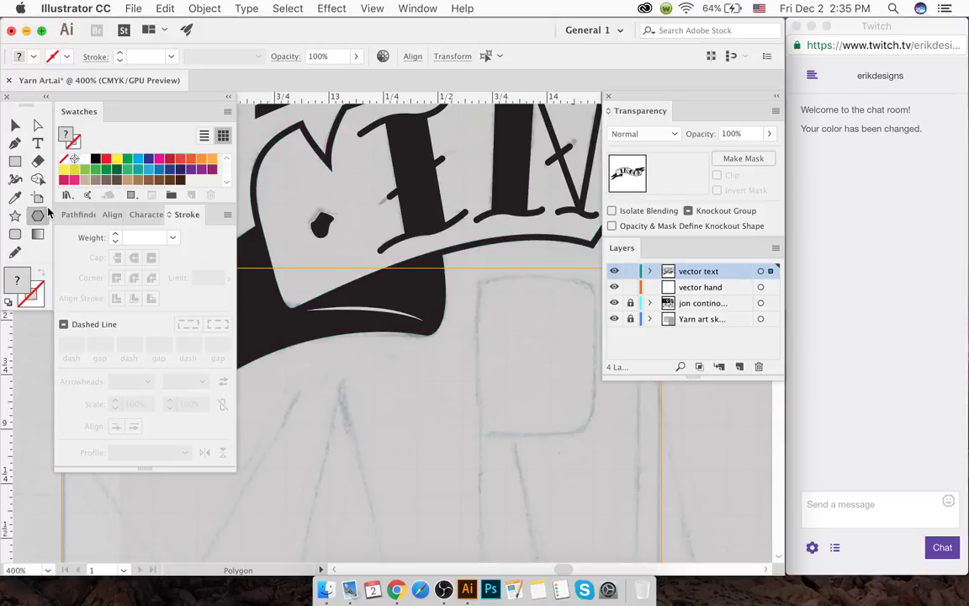
pyautogui.click(81, 217)
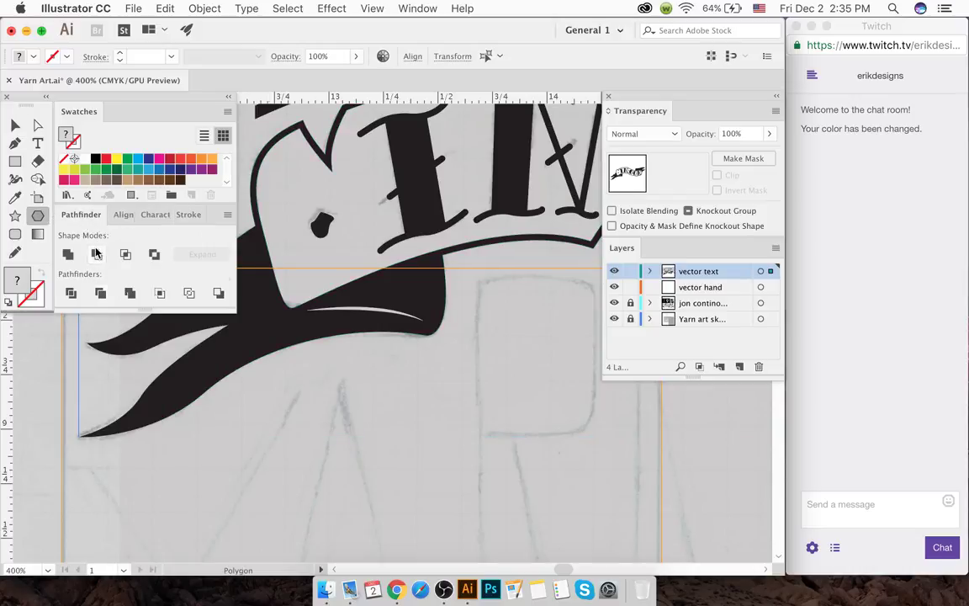
pyautogui.click(16, 127)
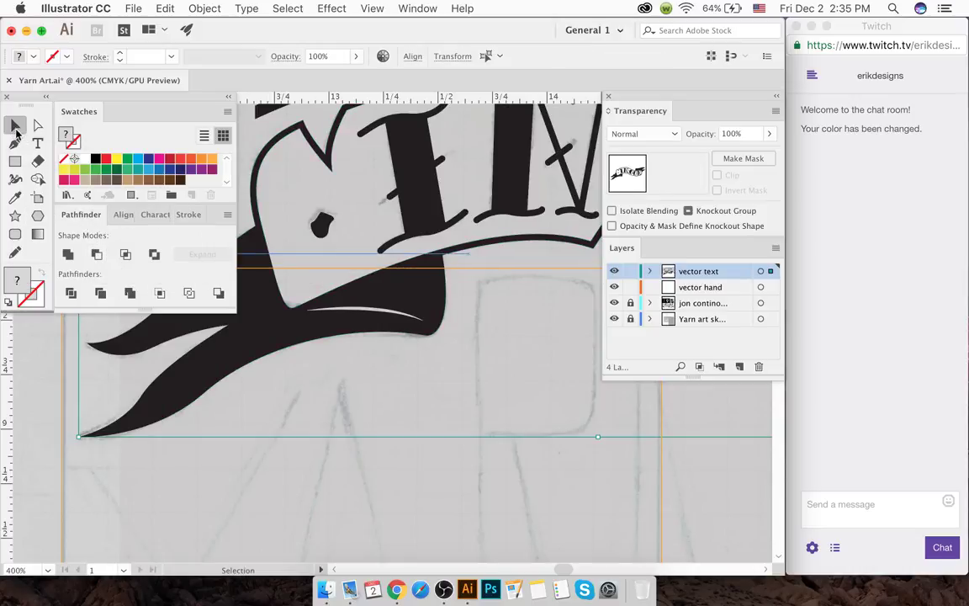
pyautogui.click(371, 326)
# - Cut the expanded highlight out of the black banner shape below the dot with the Shape Builder tool
pyautogui.click(368, 315)
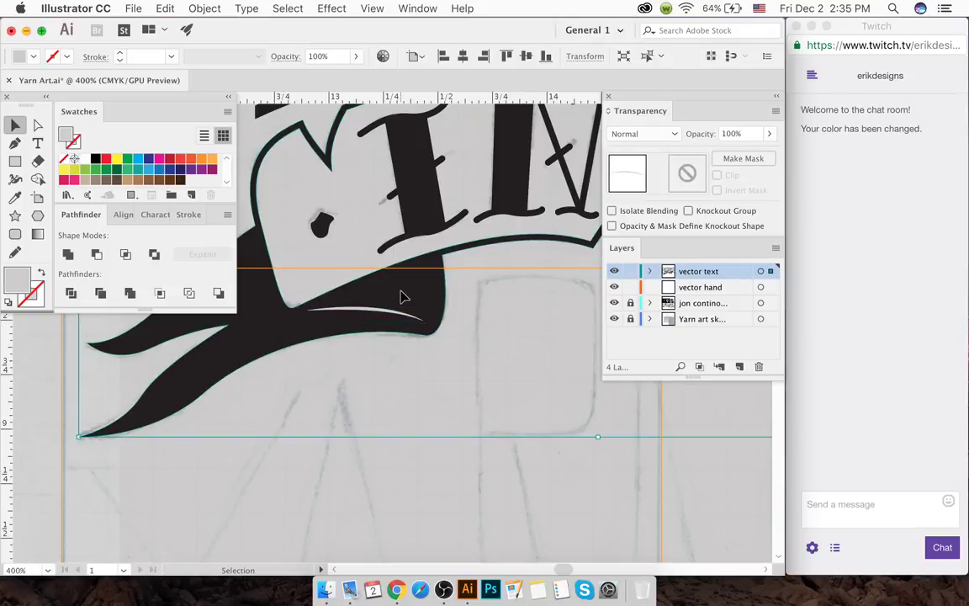
pyautogui.keyDown('shift'); pyautogui.click(401, 296); pyautogui.keyUp('shift')
pyautogui.hotkey('shift', 'm')
pyautogui.scroll(4, 374, 319)
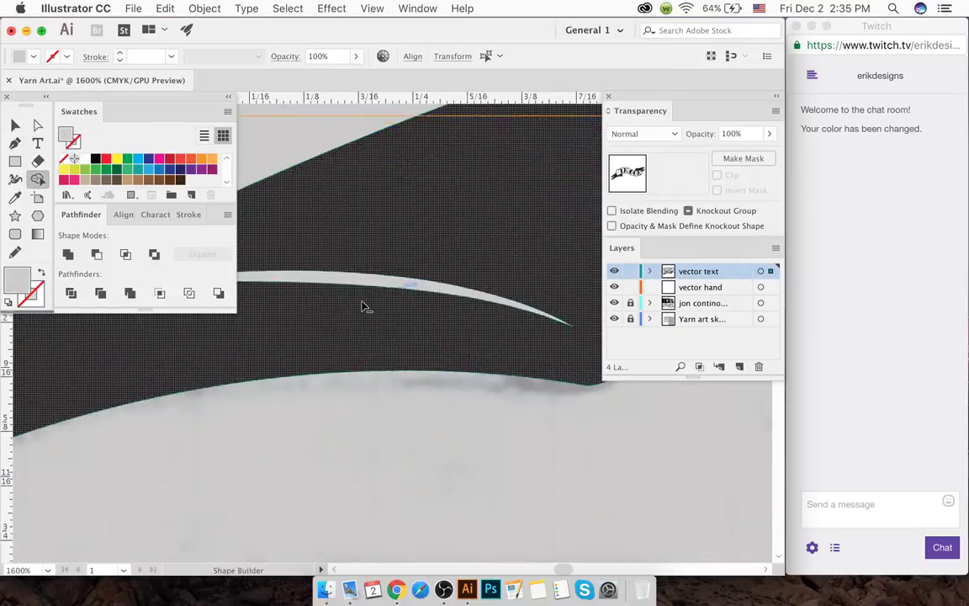
pyautogui.scroll(2, 363, 303)
pyautogui.keyDown('alt'); pyautogui.click(337, 252); pyautogui.keyUp('alt')
pyautogui.click(15, 126)
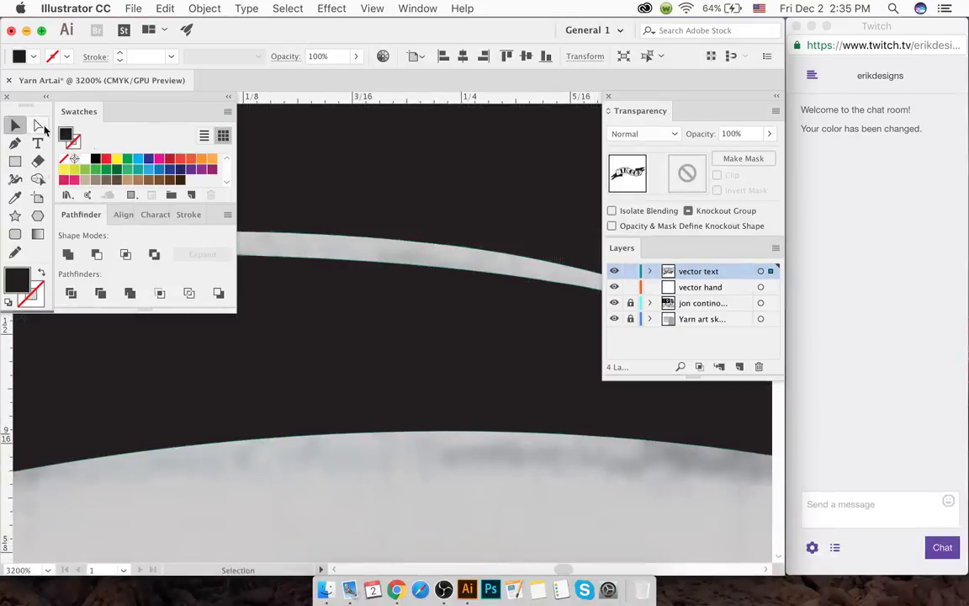
# - Draw a shallow, downward-bowed highlight path inside the black ribbon fold above the word OUR with the Pen tool
pyautogui.press('super+minus')
pyautogui.press('super+minus')
pyautogui.press('super+minus')
pyautogui.press('super+minus')
pyautogui.press('super+minus')
pyautogui.hscroll(2, 446, 298)
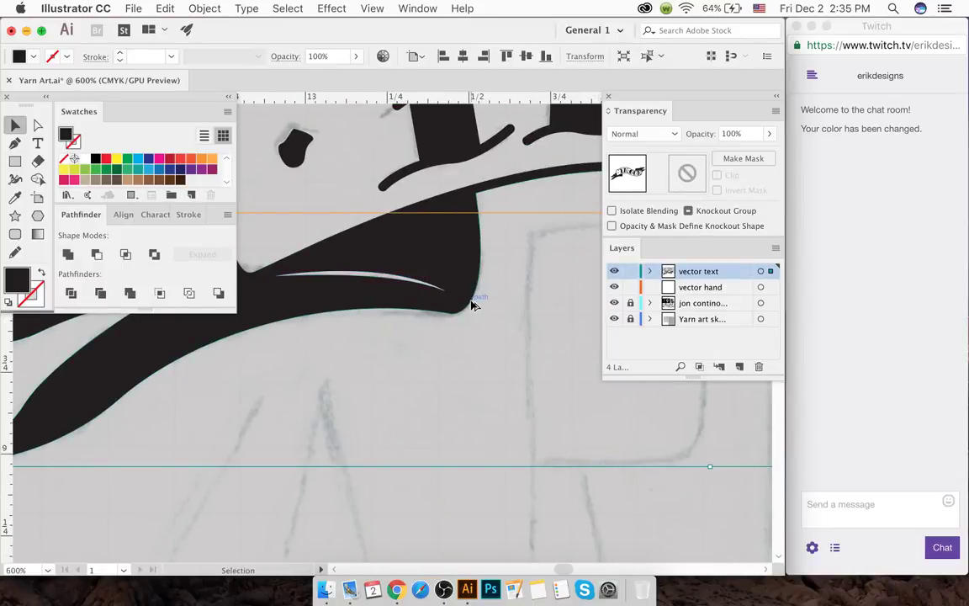
pyautogui.press('super+minus')
pyautogui.press('super+minus')
pyautogui.hscroll(5, 467, 309)
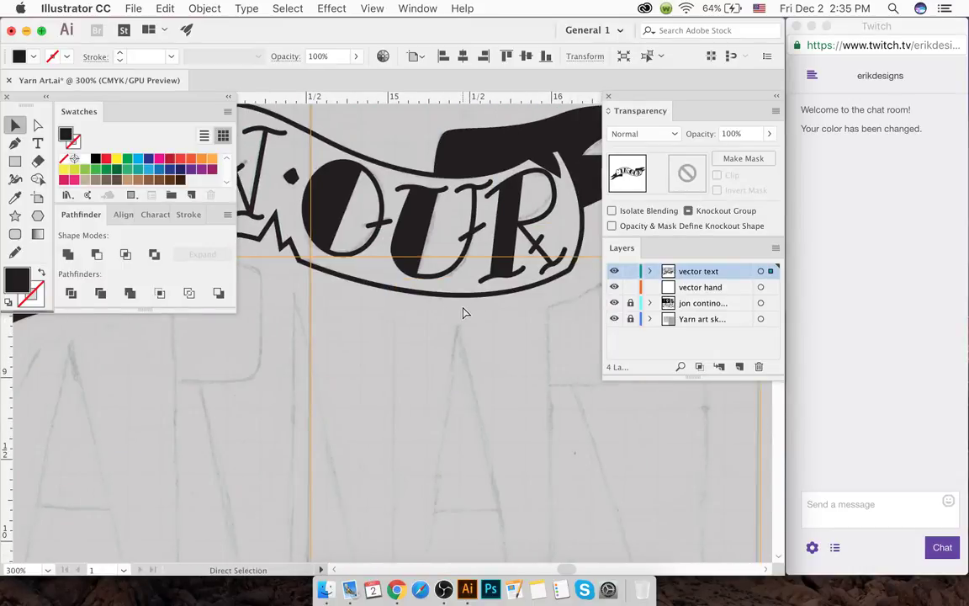
pyautogui.scroll(3, 475, 278)
pyautogui.press('super+equal')
pyautogui.press('super+equal')
pyautogui.press('super+equal')
pyautogui.press('super+equal')
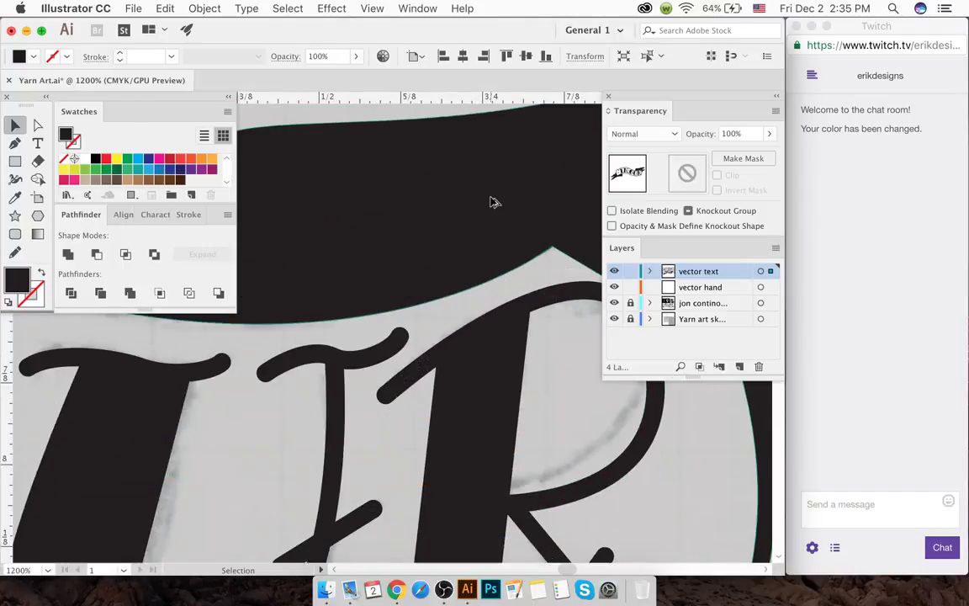
pyautogui.press('super+minus')
pyautogui.press('super+minus')
pyautogui.press('p')
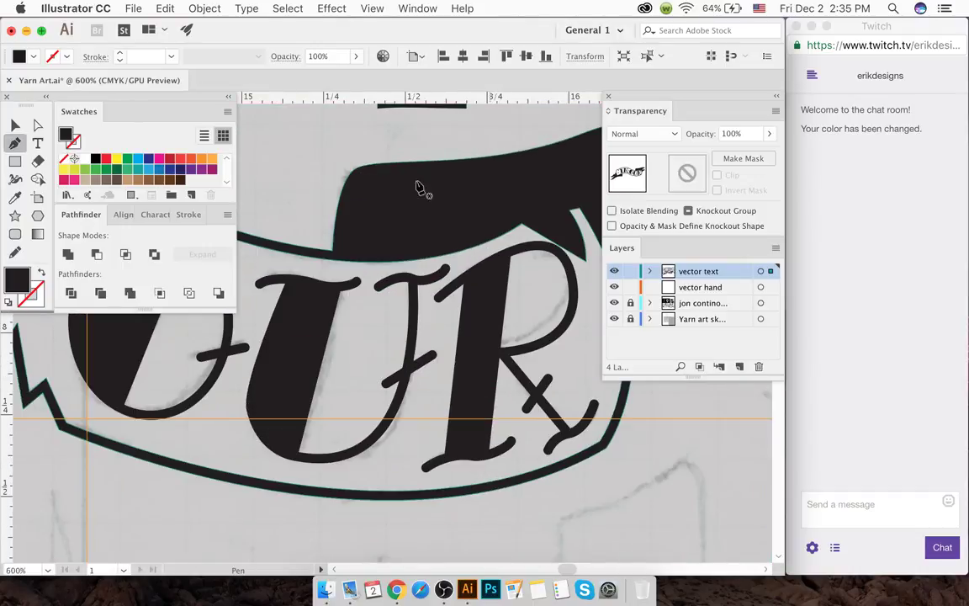
pyautogui.click(363, 181)
pyautogui.moveTo(545, 208); pyautogui.dragTo(635, 194)
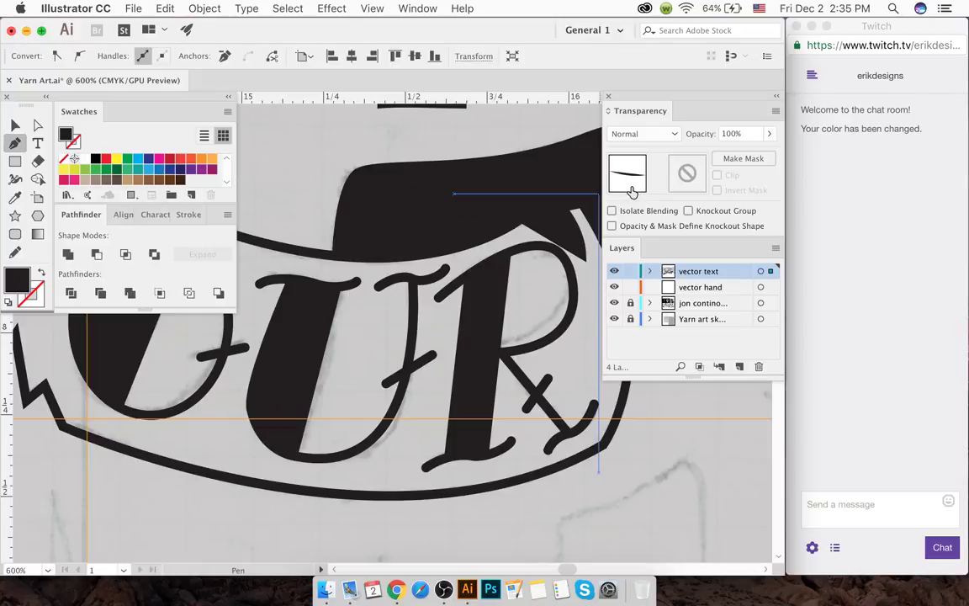
# - Give the path above OUR the sketch background's light grey as a stroke without fill, with the tapered elliptical width profile
pyautogui.press('i')
pyautogui.click(300, 178)
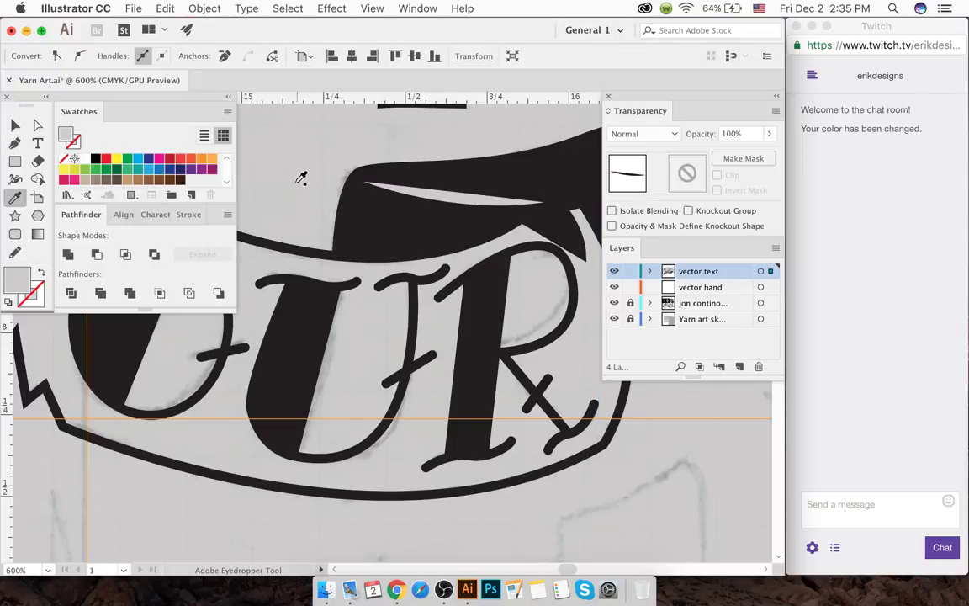
pyautogui.hotkey('shift', 'x')
pyautogui.click(187, 214)
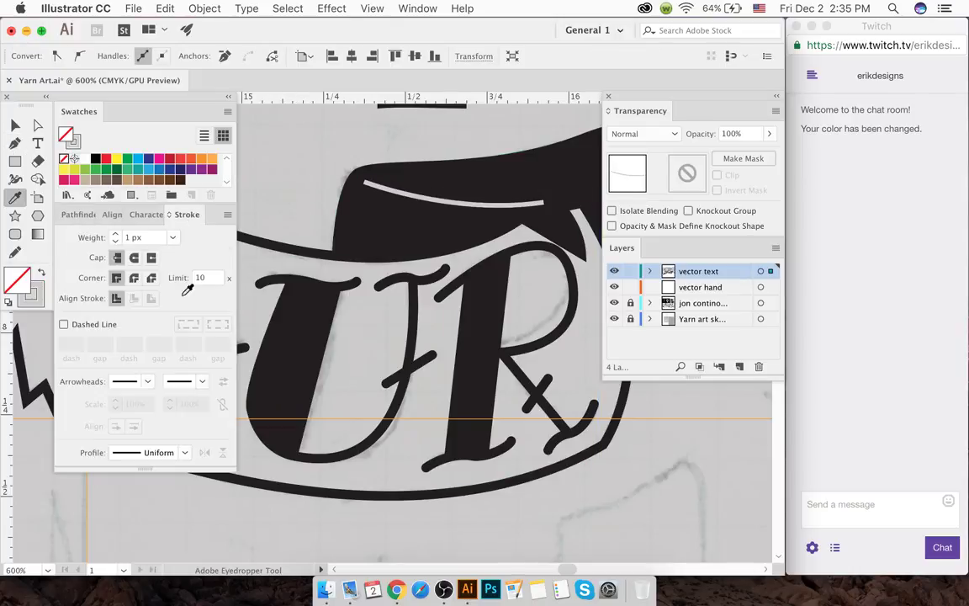
pyautogui.click(158, 454)
pyautogui.click(143, 309)
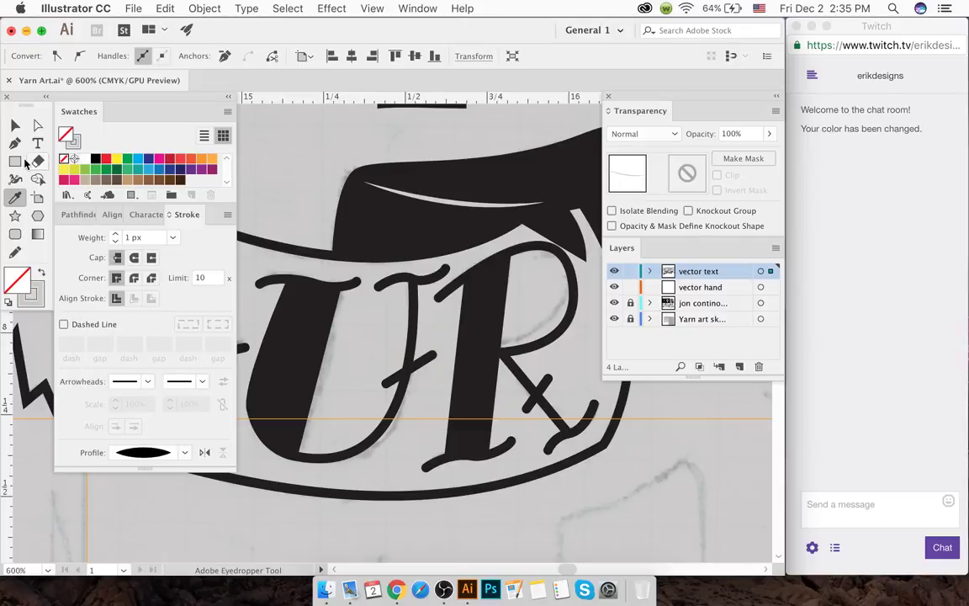
# - Expand the appearance of the highlight above OUR and add the black banner shape to the selection
pyautogui.click(16, 125)
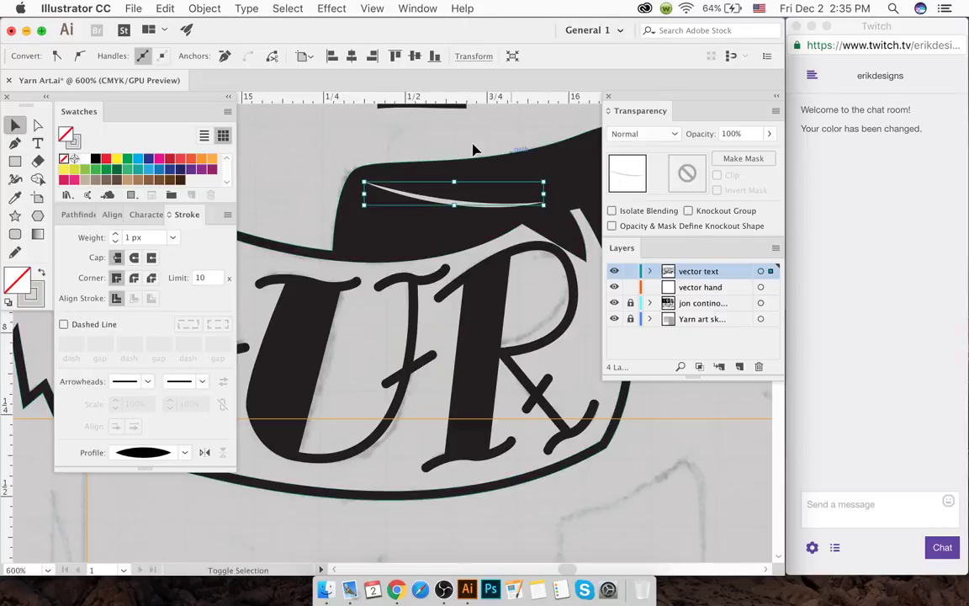
pyautogui.click(203, 8)
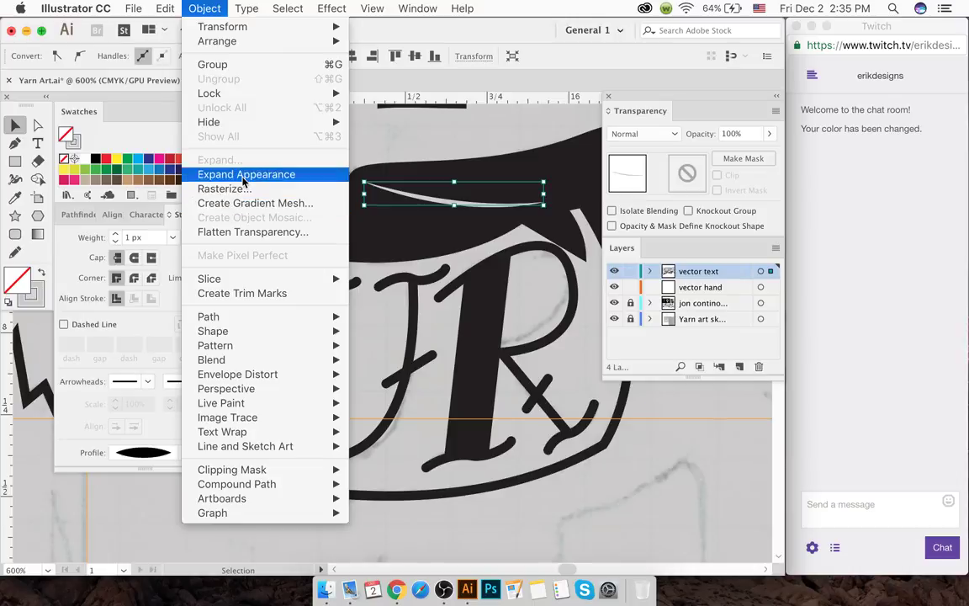
pyautogui.click(245, 174)
pyautogui.click(463, 172)
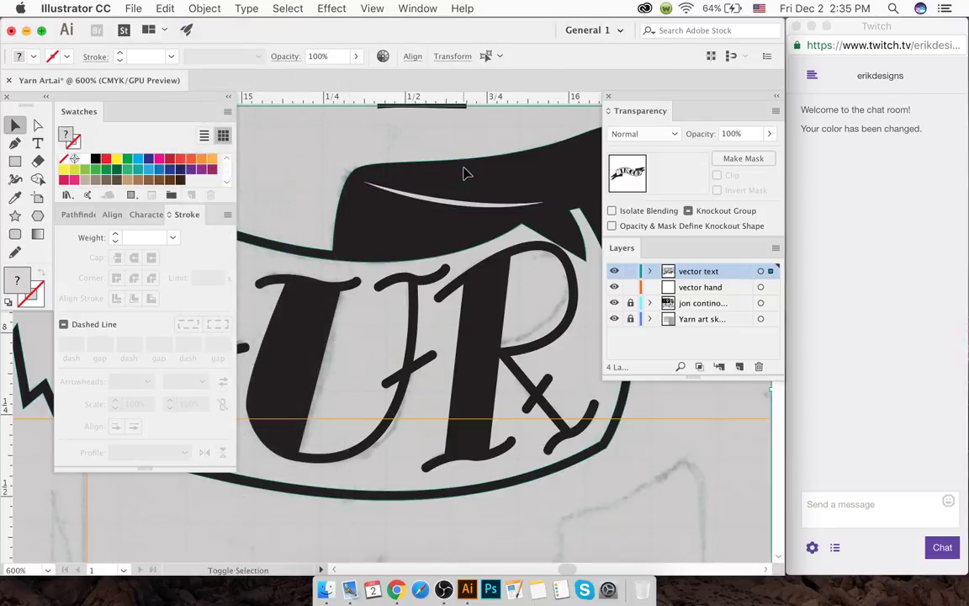
# - Try subtracting the highlight above OUR from the banner with the Minus Front pathfinder and undo it
pyautogui.click(71, 214)
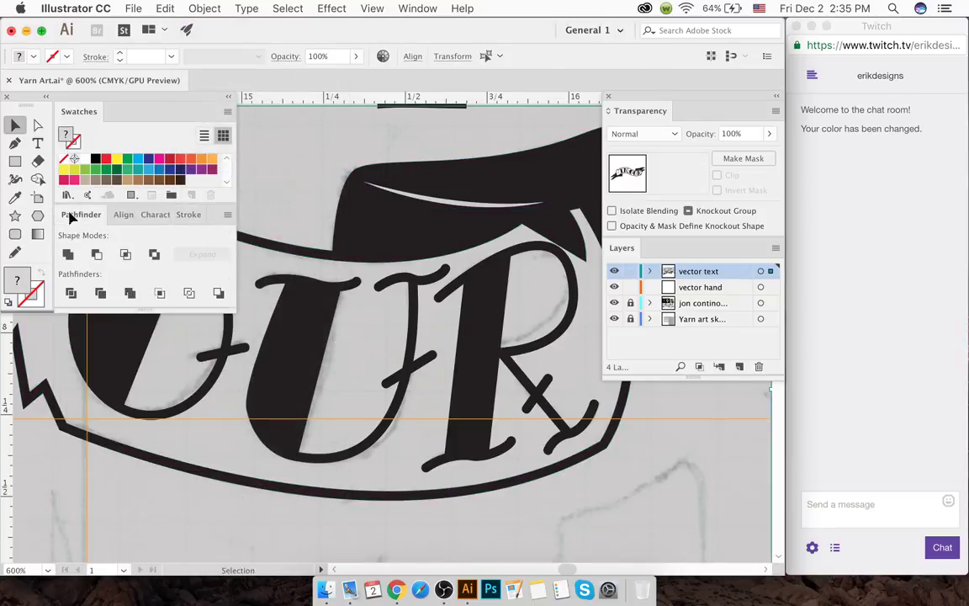
pyautogui.click(97, 261)
pyautogui.press('super+z')
# - Cut the highlight above OUR out of the black banner shape with the Shape Builder tool and clear the selection
pyautogui.hotkey('shift', 'm')
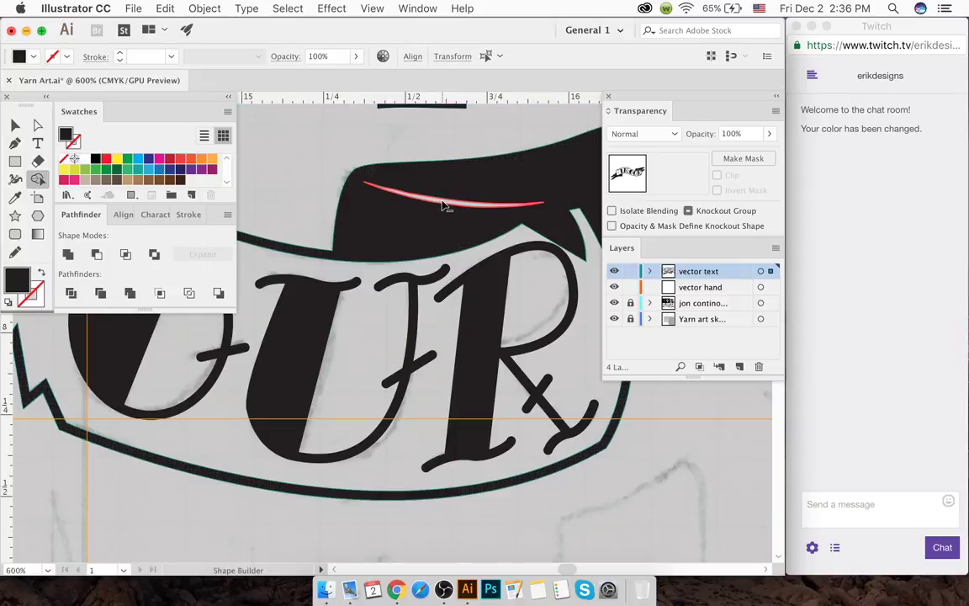
pyautogui.click(444, 206)
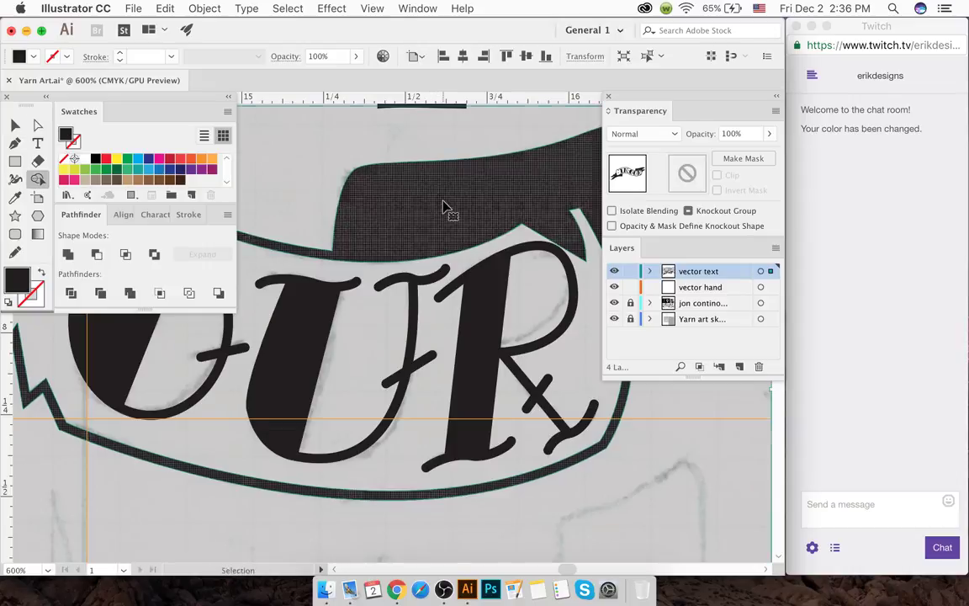
pyautogui.scroll(2, 444, 206)
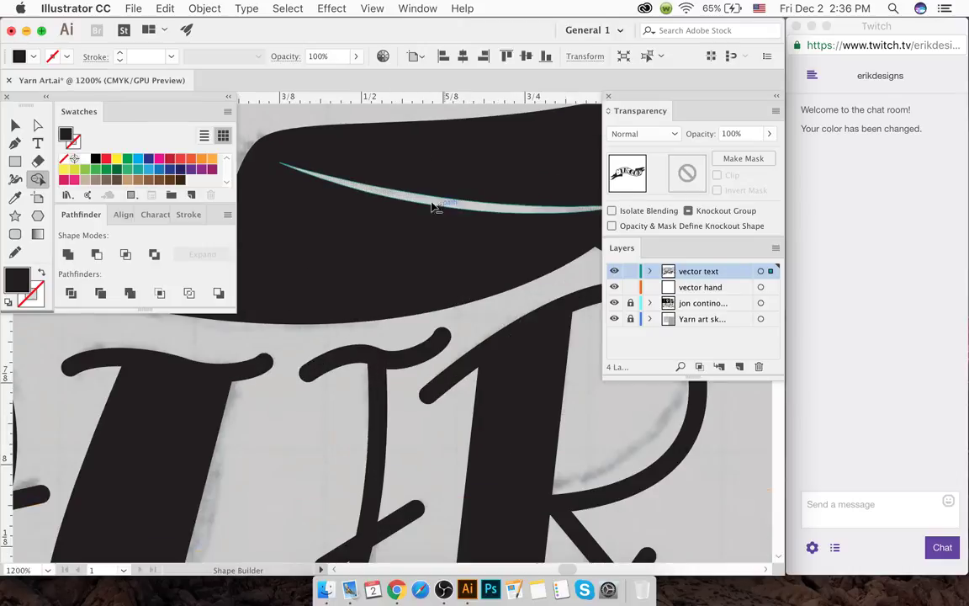
pyautogui.click(15, 125)
pyautogui.click(269, 119)
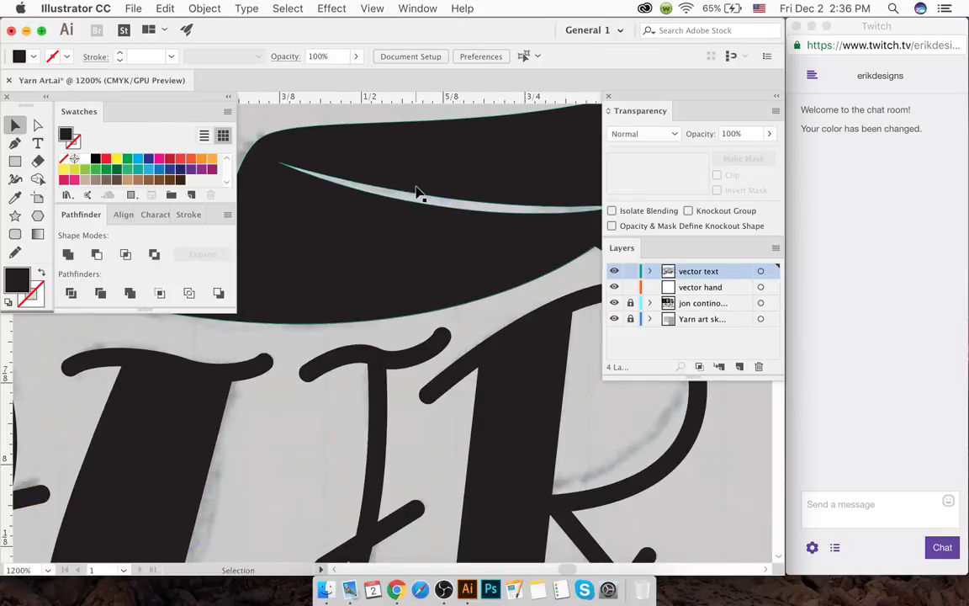
# - Save the Yarn Art.ai document and bring the whole lettering and sketch into view
pyautogui.scroll(-3, 417, 189)
pyautogui.scroll(-5, 423, 212)
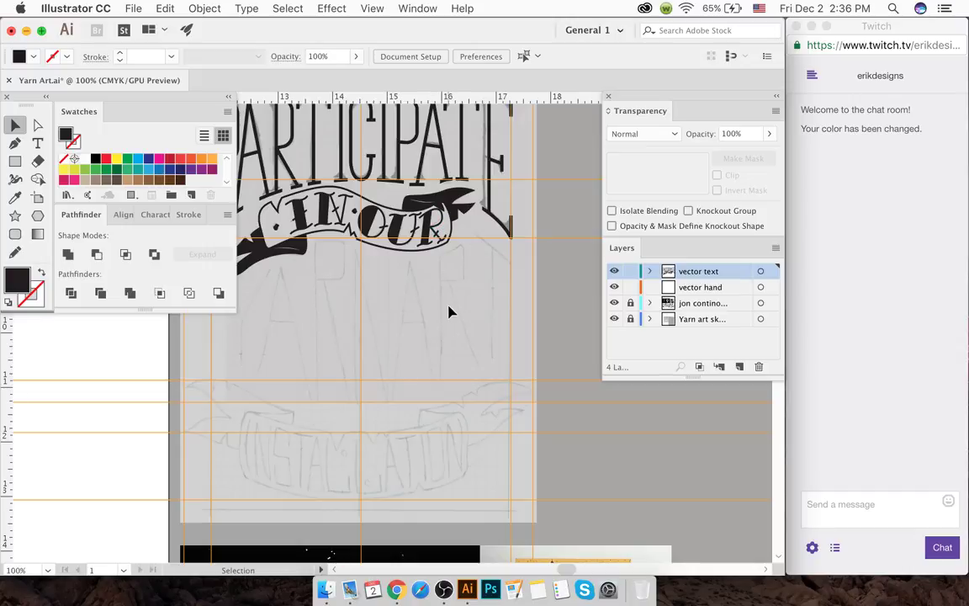
pyautogui.press('a')
pyautogui.press('super+s')
pyautogui.hscroll(-2, 449, 312)
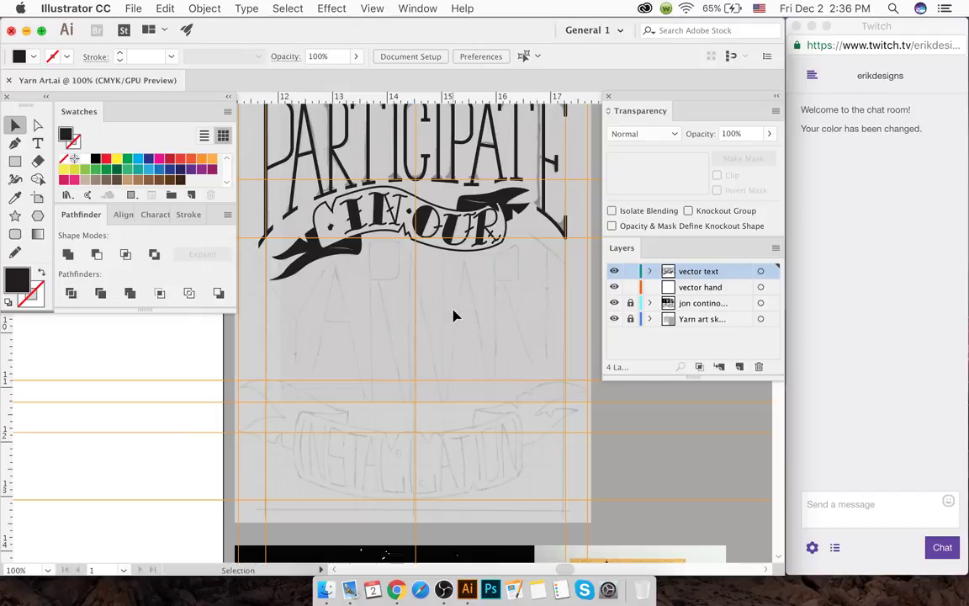
pyautogui.scroll(-2, 453, 315)
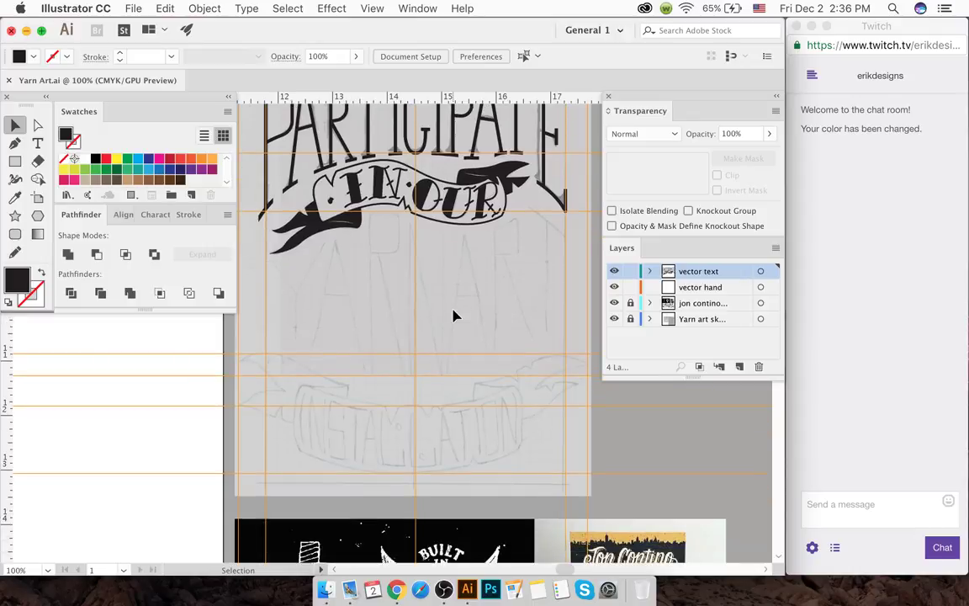
# - Move the pointed corner anchor of the ribbon fold above the R slightly upward
pyautogui.scroll(7, 500, 186)
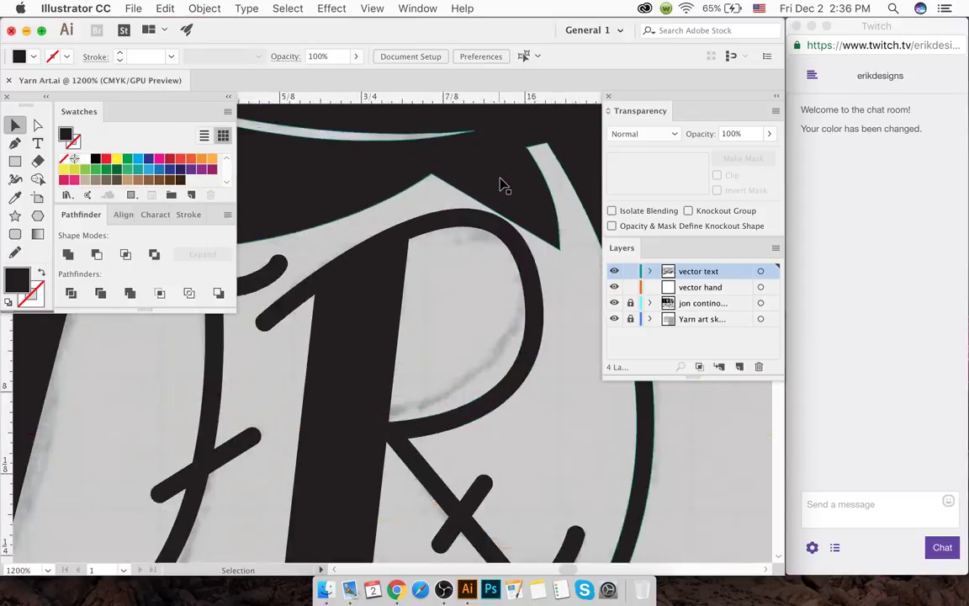
pyautogui.scroll(2, 501, 186)
pyautogui.press('a')
pyautogui.click(576, 282)
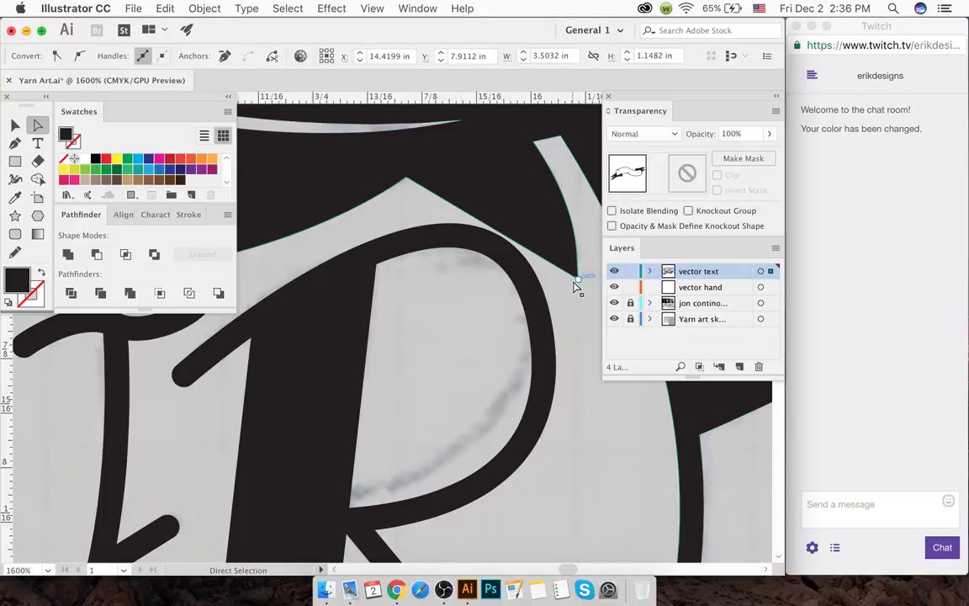
pyautogui.moveTo(574, 283)
pyautogui.mouseDown()
pyautogui.moveTo(567, 268)
pyautogui.moveTo(579, 266)
pyautogui.mouseUp()
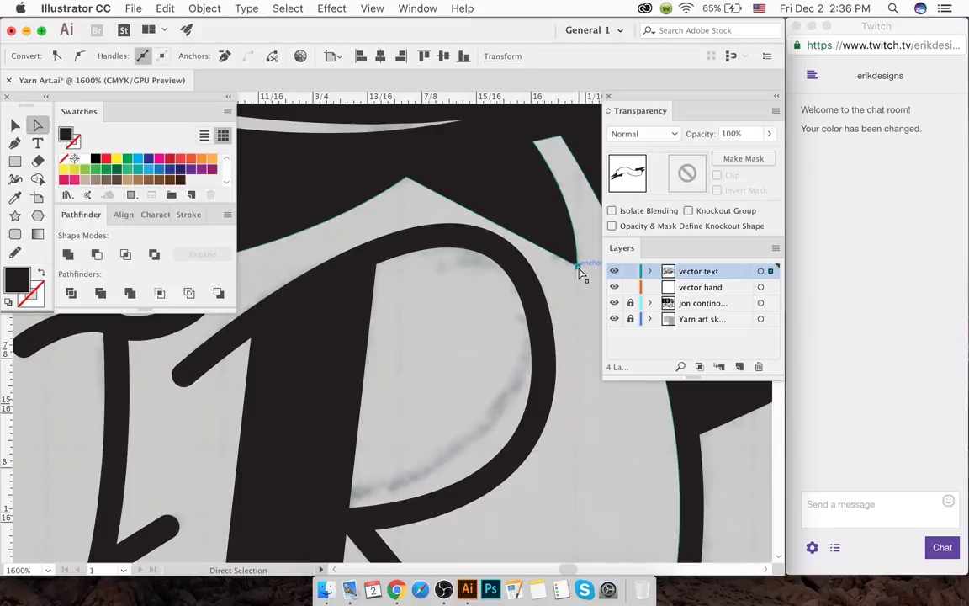
pyautogui.click(14, 124)
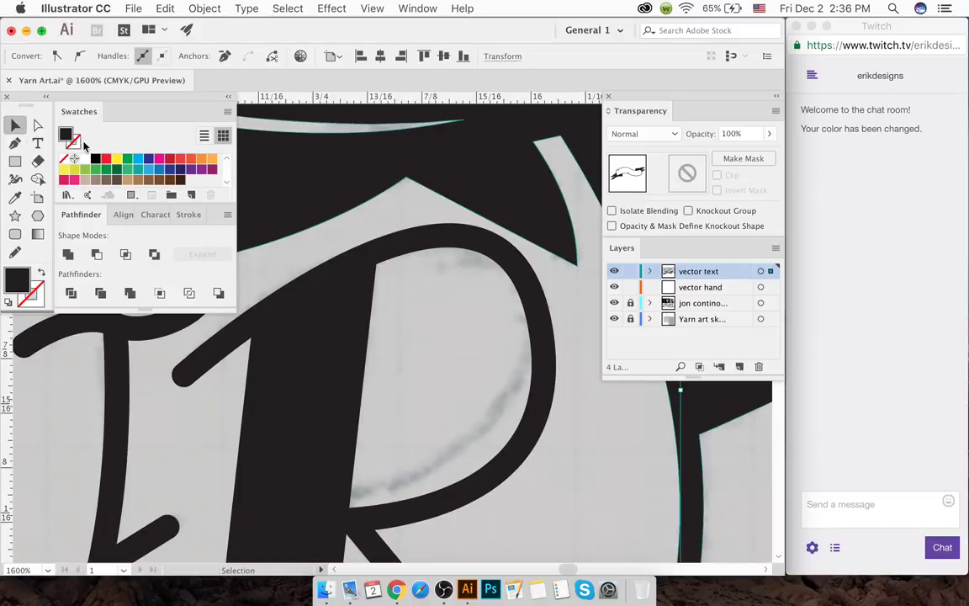
# - Unlock the reference artwork and Yarn art sketch layers, and select and copy all artwork
pyautogui.scroll(-5, 550, 238)
pyautogui.scroll(-6, 545, 260)
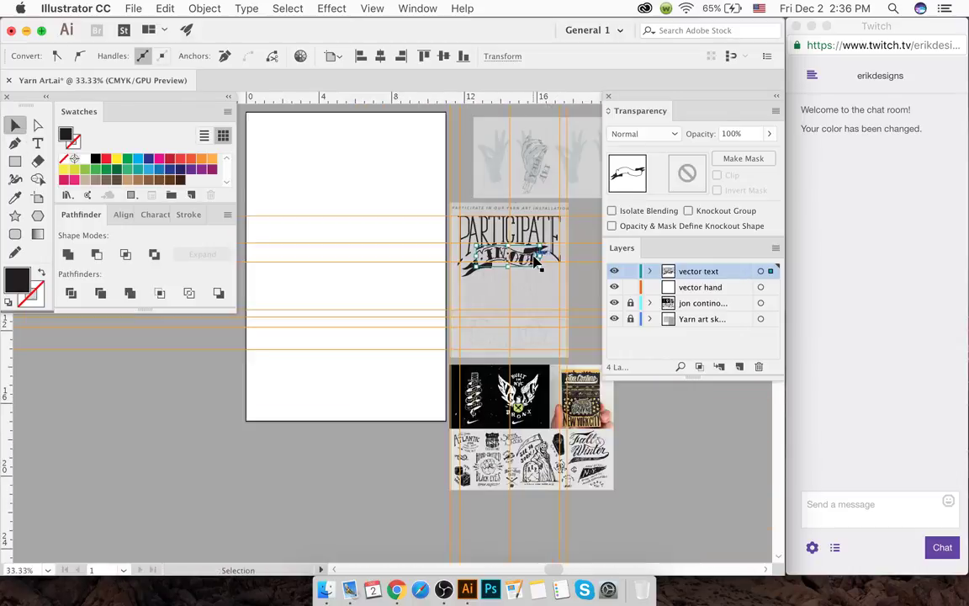
pyautogui.hscroll(4, 535, 264)
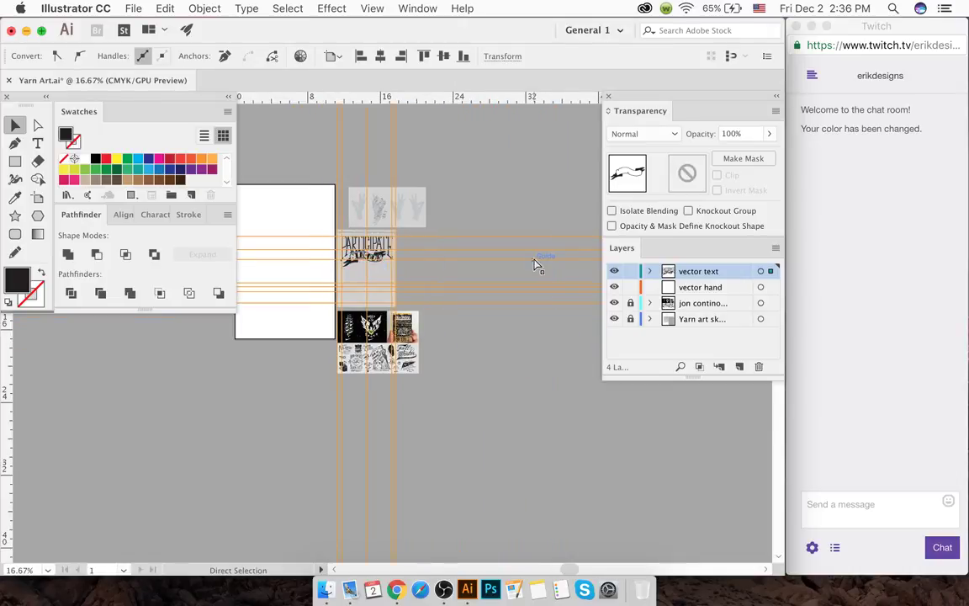
pyautogui.click(346, 238)
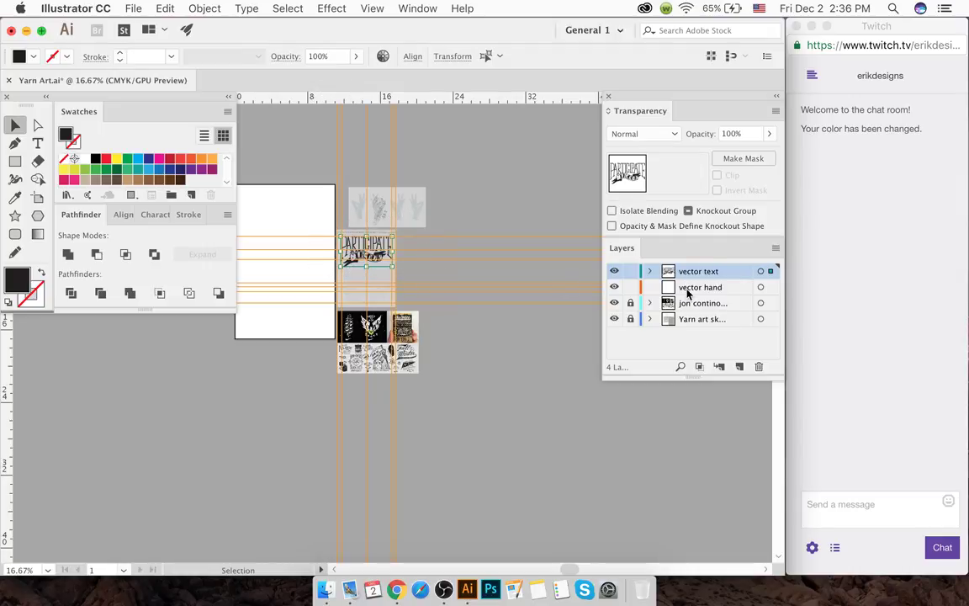
pyautogui.click(631, 318)
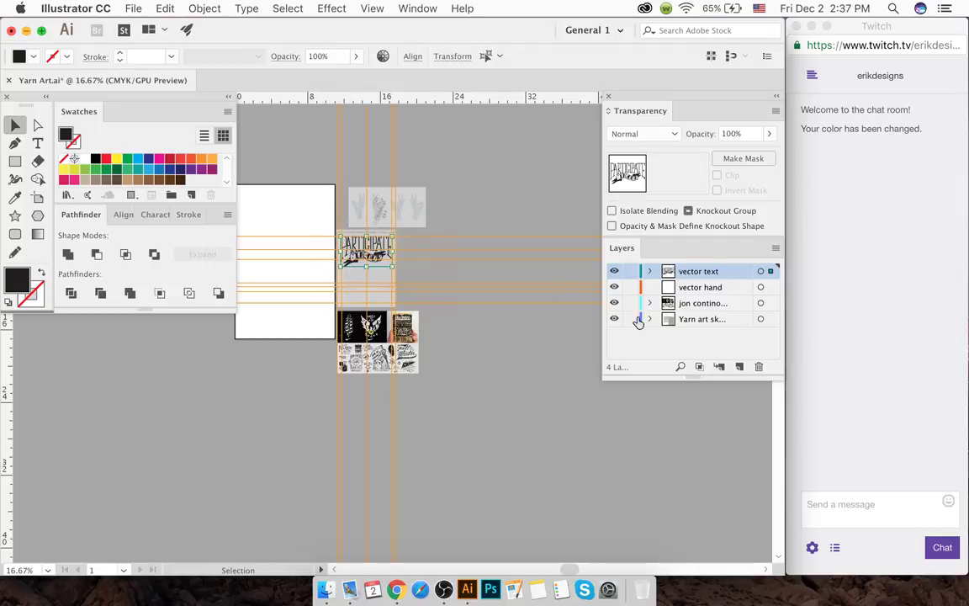
pyautogui.click(681, 320)
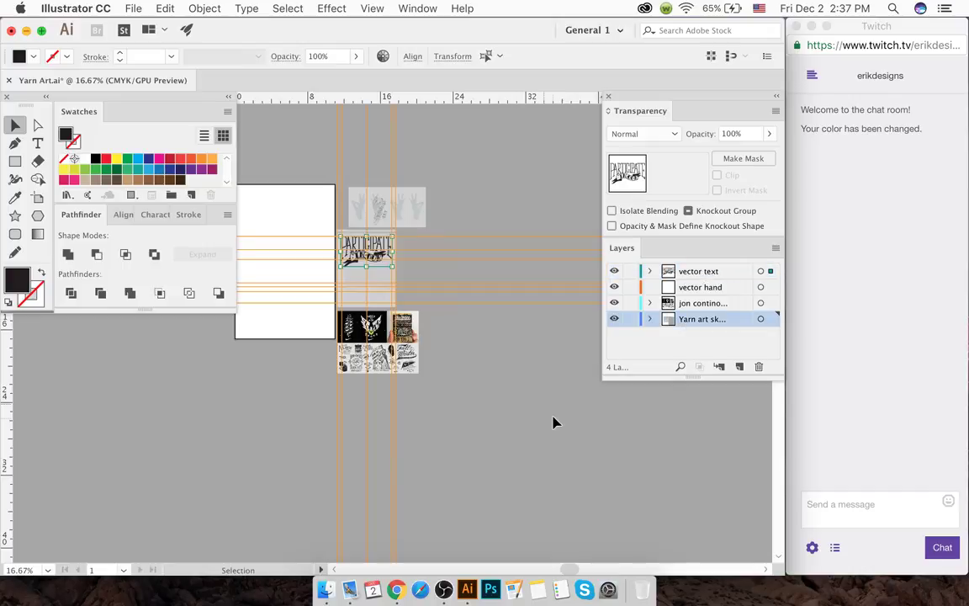
pyautogui.press('super+a')
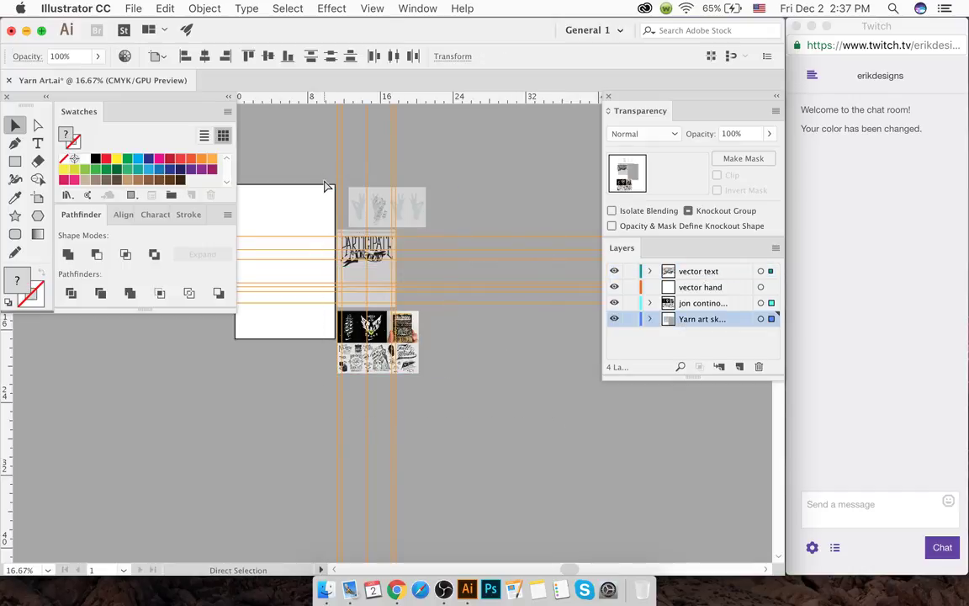
# - Create a new portrait CMYK document of 11 x 17 in
pyautogui.rightClick(311, 81)
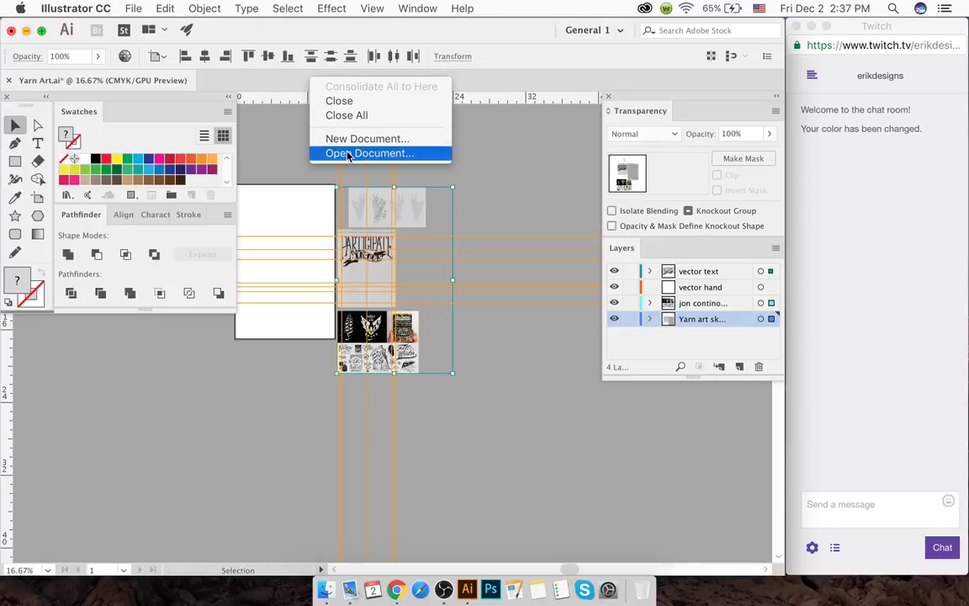
pyautogui.click(344, 140)
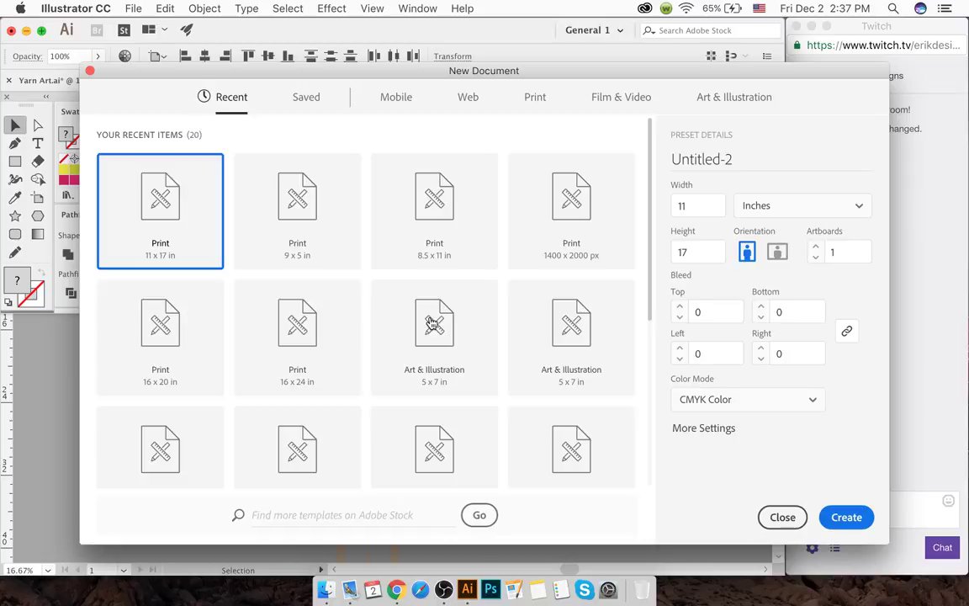
pyautogui.click(841, 520)
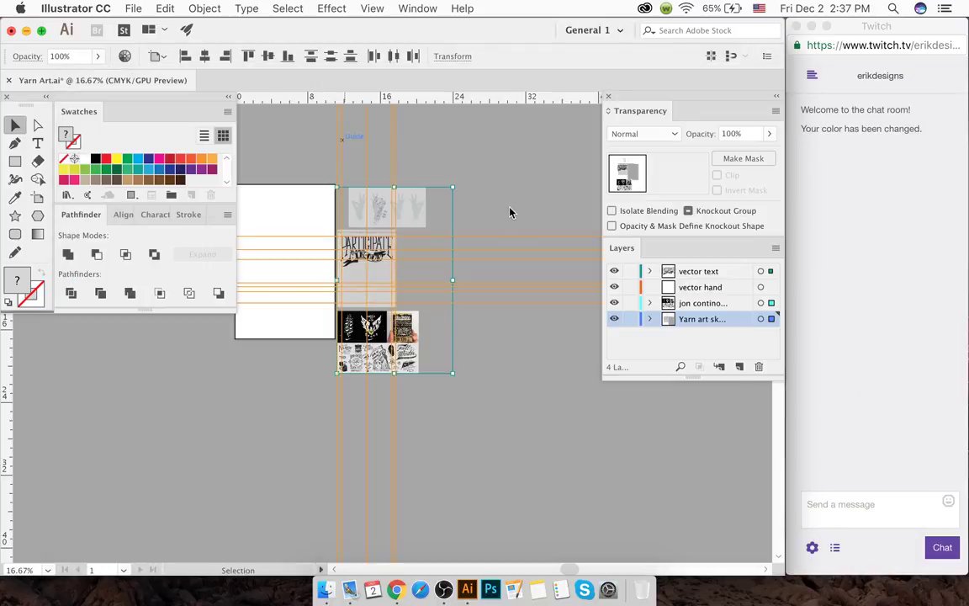
pyautogui.press('a')
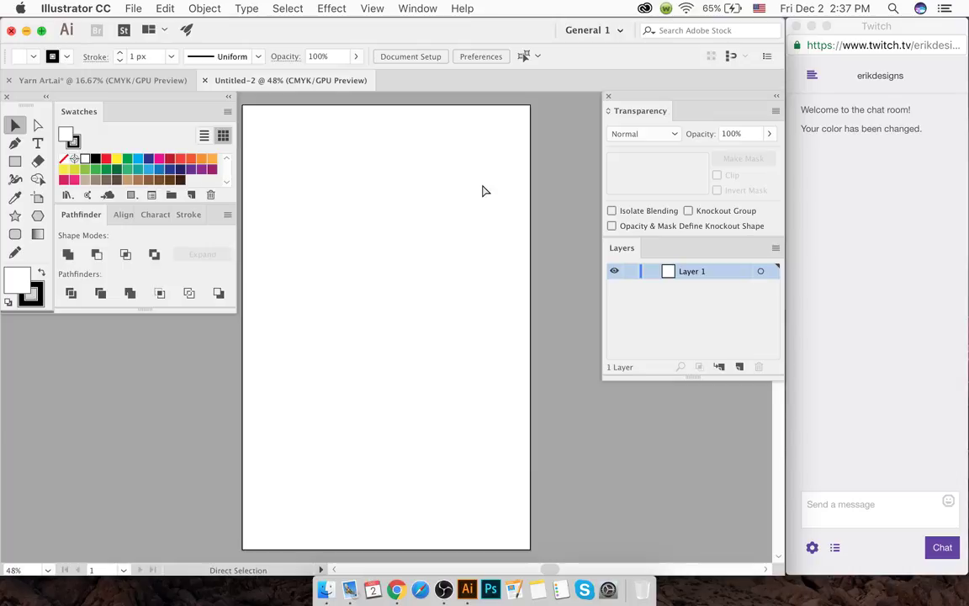
# - Paste the copied artwork in place beside the artboard, undoing a first paste over the page, and clear the selection
pyautogui.press('super+v')
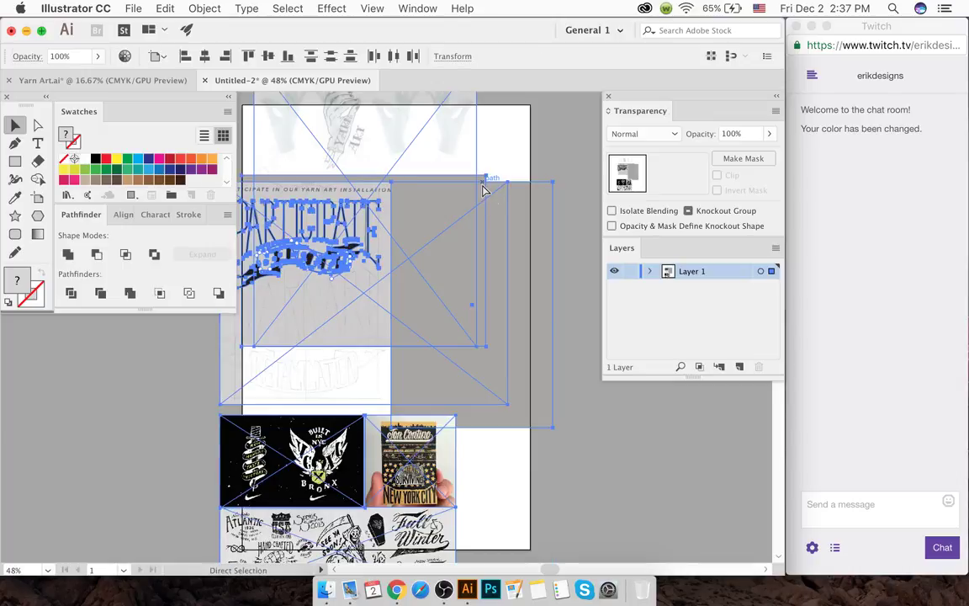
pyautogui.press('super+z')
pyautogui.press('cmd+v')
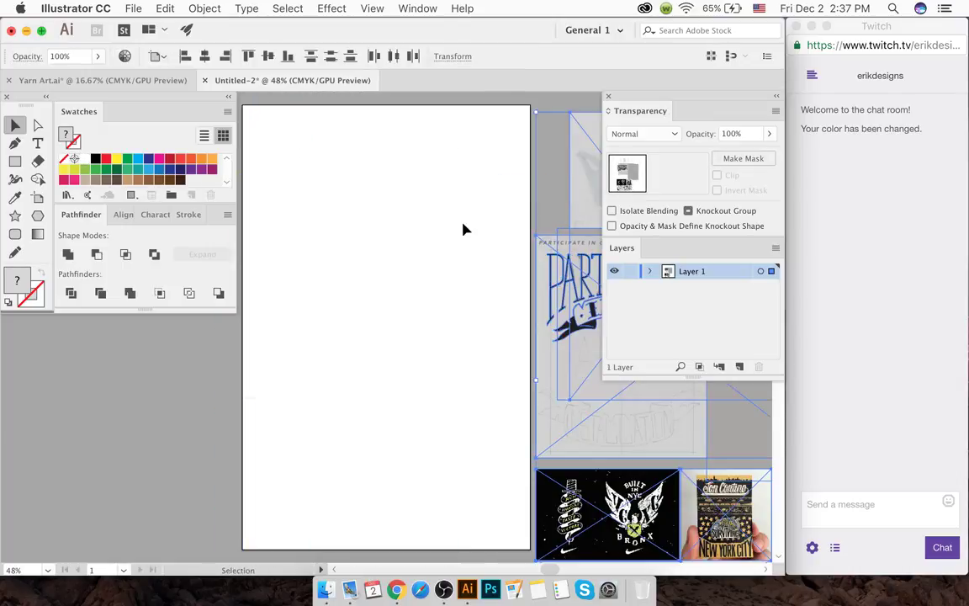
pyautogui.click(467, 262)
pyautogui.hscroll(3, 468, 267)
pyautogui.hscroll(3, 468, 267)
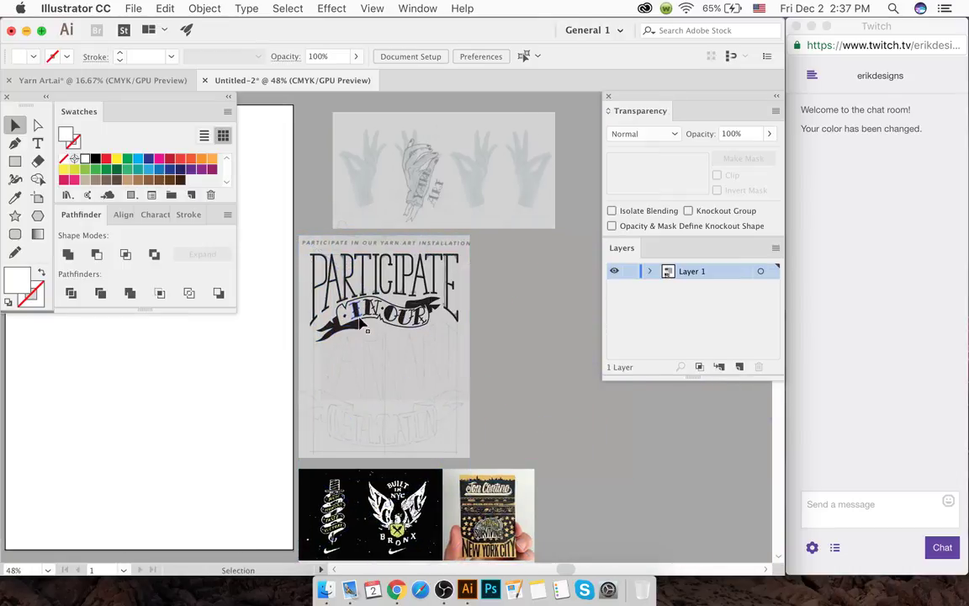
# - Select the IN OUR banner shape in the new document and inspect its anchor points
pyautogui.scroll(3, 360, 316)
pyautogui.click(363, 317)
pyautogui.scroll(2, 366, 315)
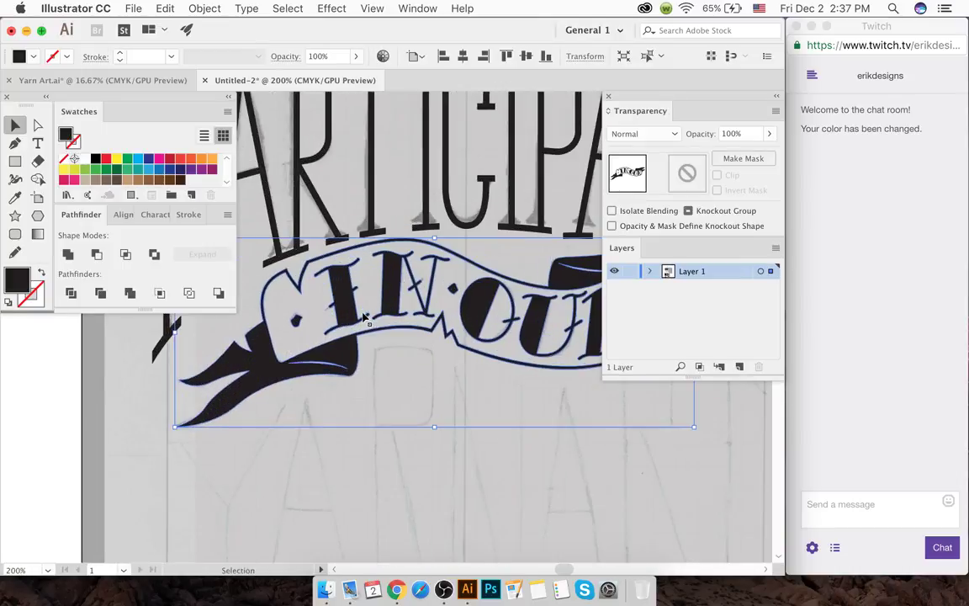
pyautogui.press('a')
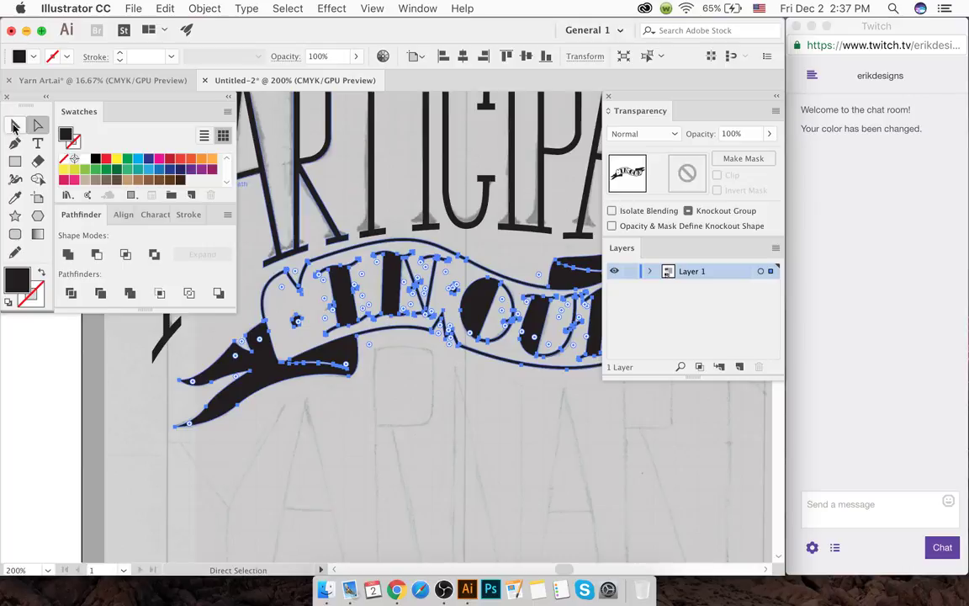
pyautogui.press('v')
# - Switch back to Yarn Art.ai, clear the selection and unlock the guides
pyautogui.click(108, 82)
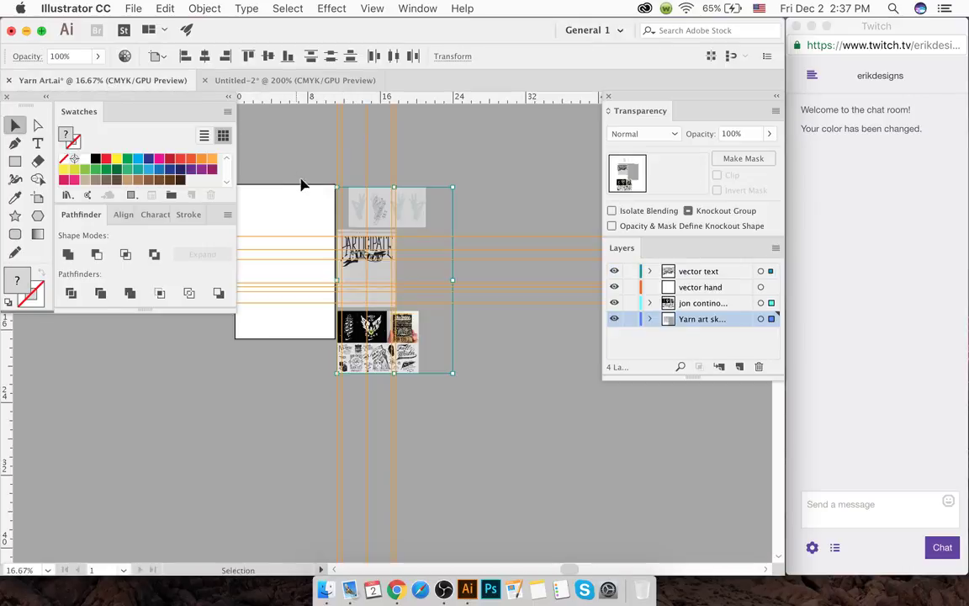
pyautogui.click(276, 151)
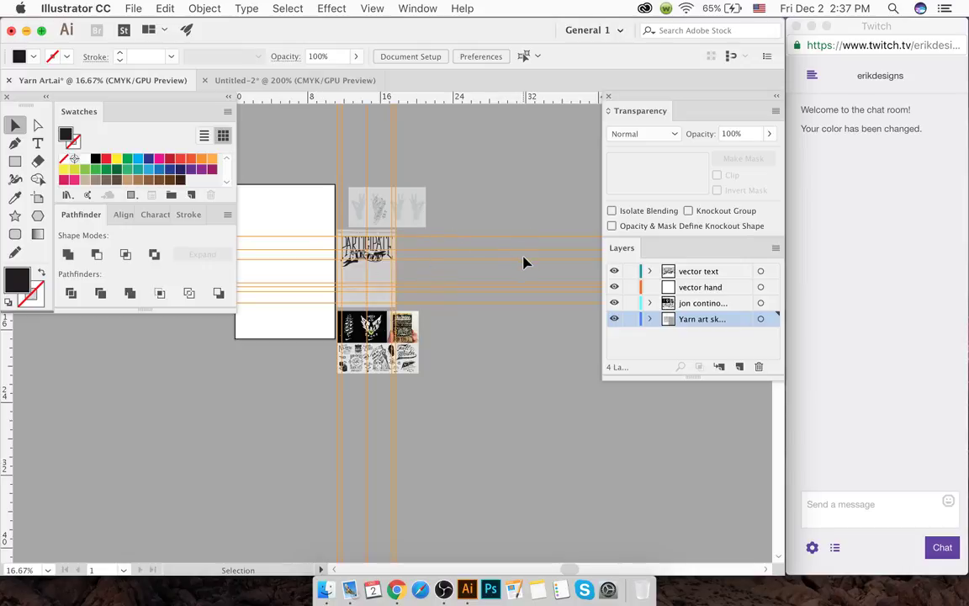
pyautogui.rightClick(513, 213)
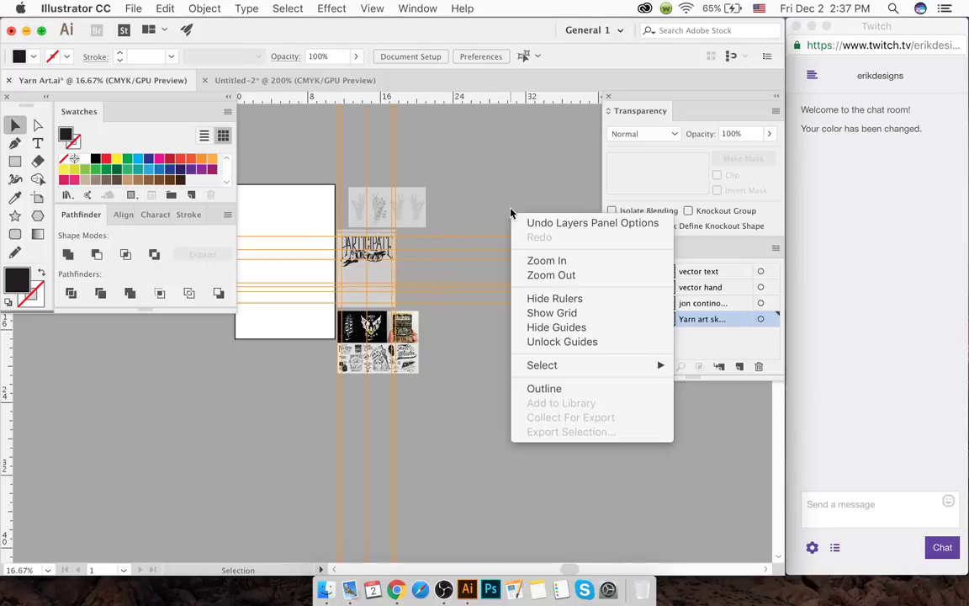
pyautogui.click(556, 340)
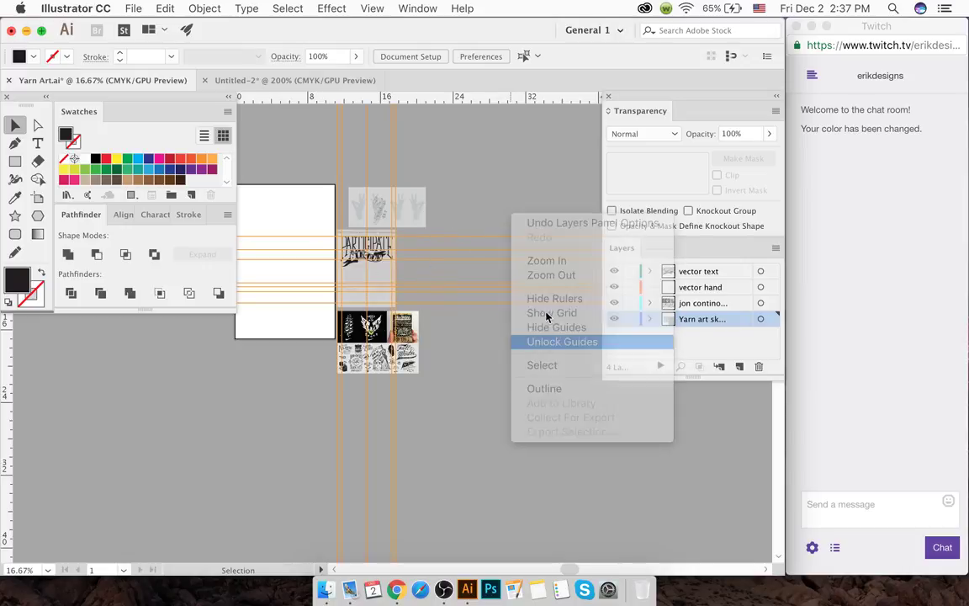
# - Lock all layers except Yarn art sketch, toggle that layer's visibility and select its contents
pyautogui.click(632, 319)
pyautogui.moveTo(632, 318); pyautogui.dragTo(630, 286)
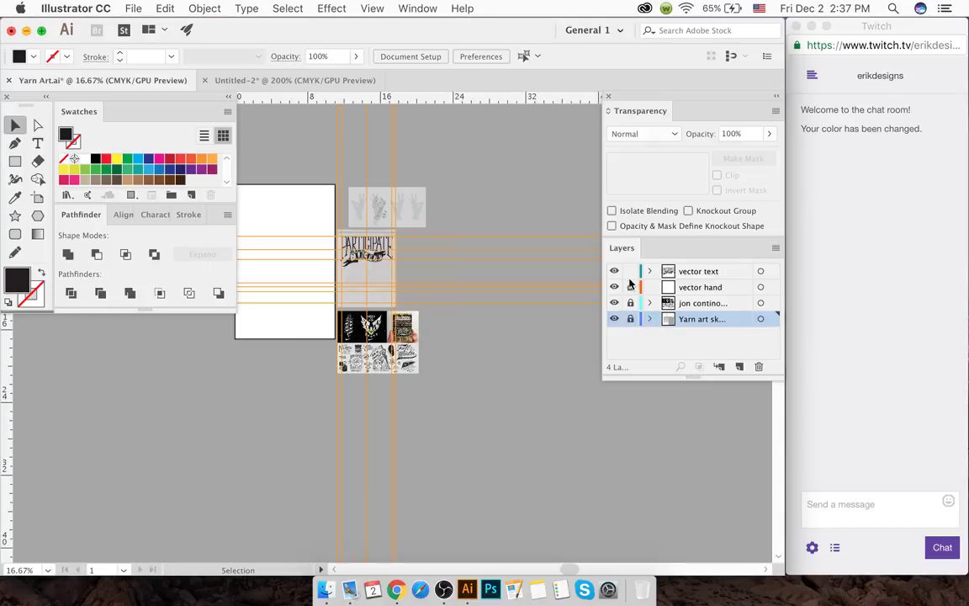
pyautogui.click(636, 271)
pyautogui.click(615, 318)
pyautogui.click(615, 319)
pyautogui.click(615, 319)
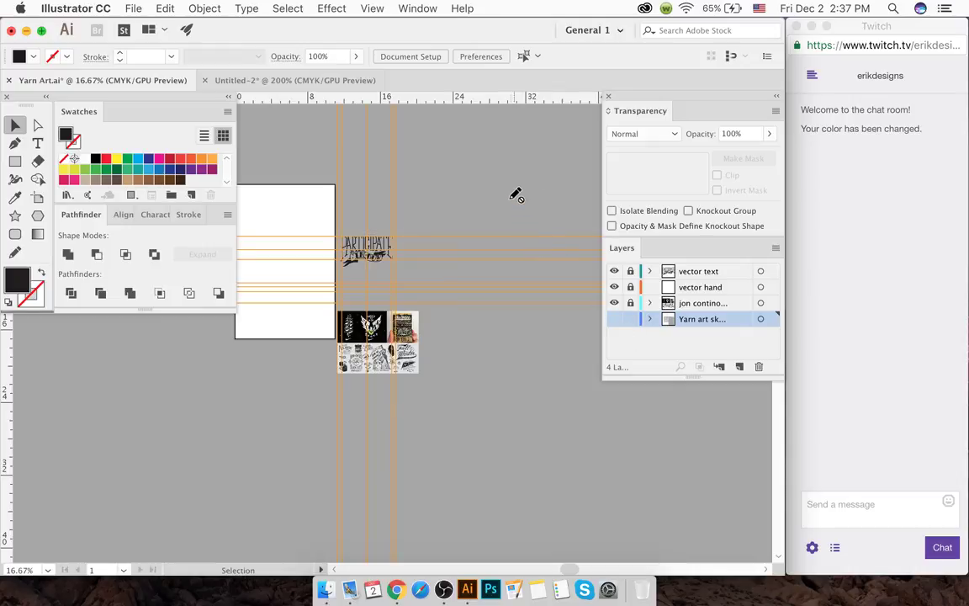
pyautogui.click(615, 319)
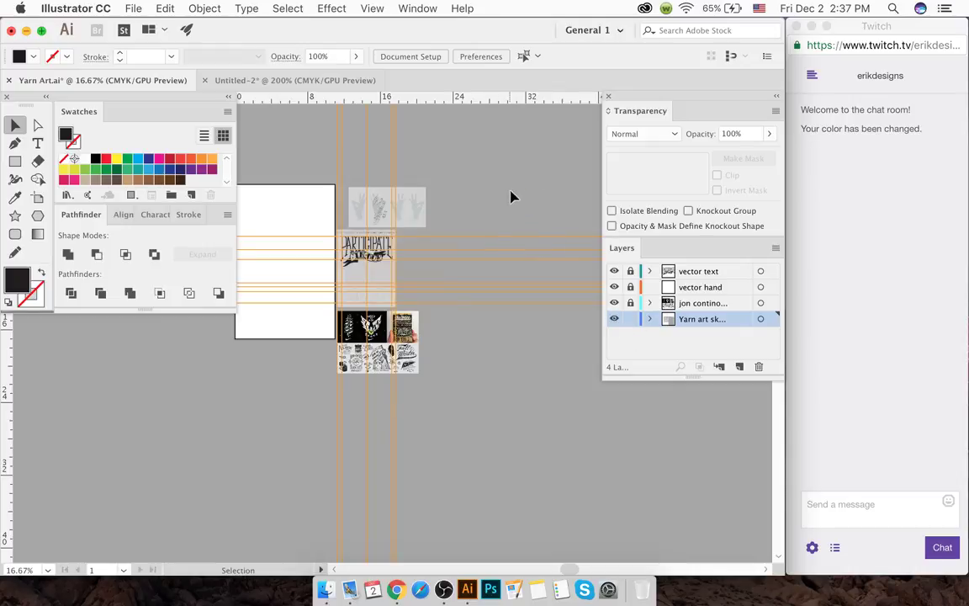
pyautogui.moveTo(528, 148); pyautogui.dragTo(271, 454)
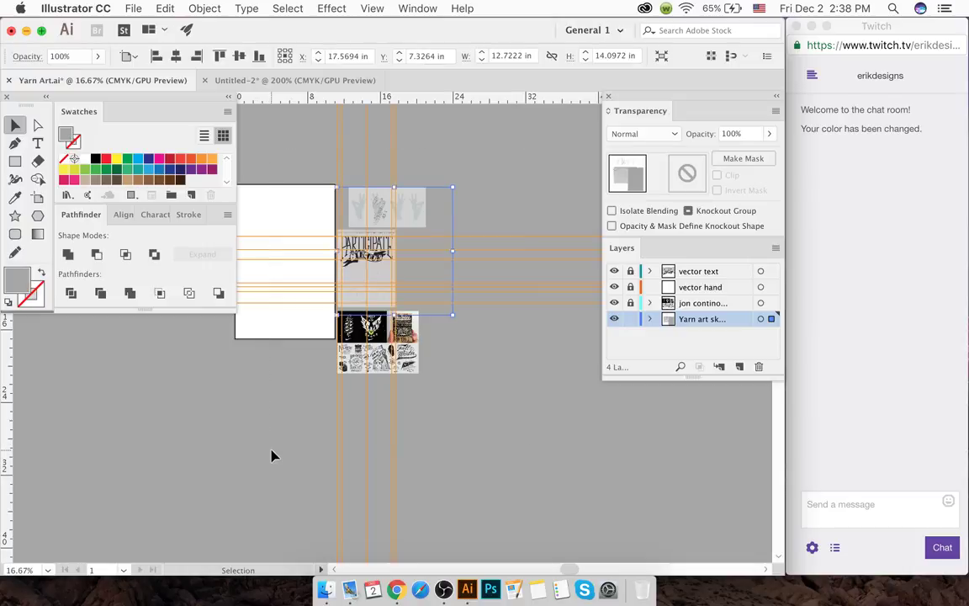
# - Clear the selection of the sketch images and lock the guides
pyautogui.click(530, 330)
pyautogui.rightClick(523, 307)
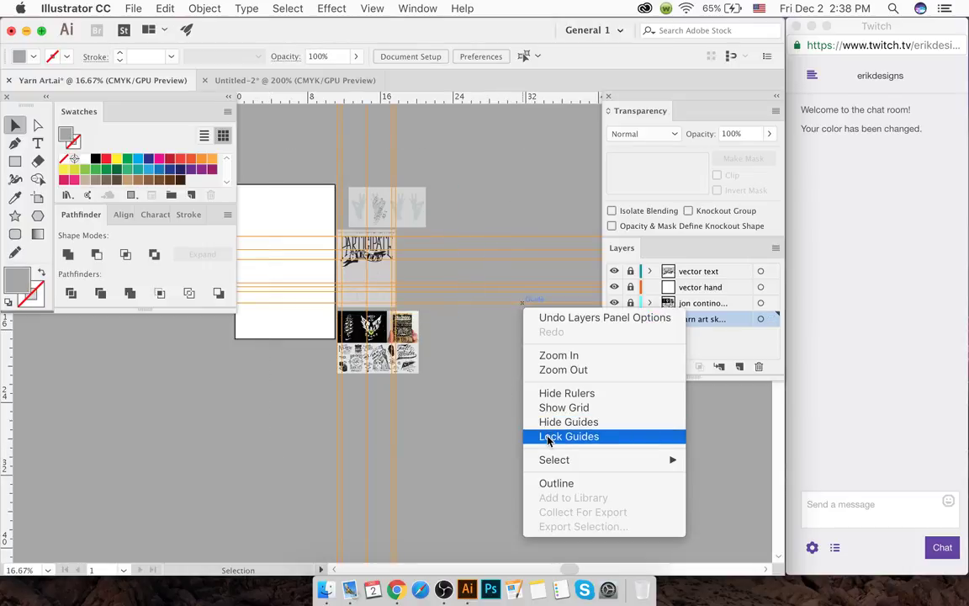
pyautogui.click(477, 395)
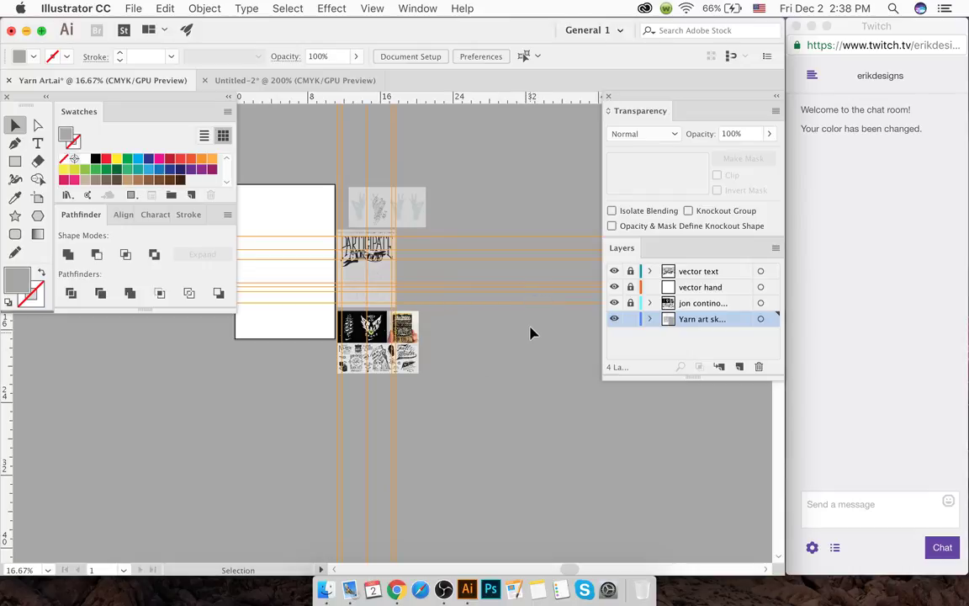
pyautogui.rightClick(530, 333)
pyautogui.click(556, 460)
# - Unlock the vector hand, reference artwork and vector text layers
pyautogui.click(630, 288)
pyautogui.click(628, 302)
pyautogui.click(630, 273)
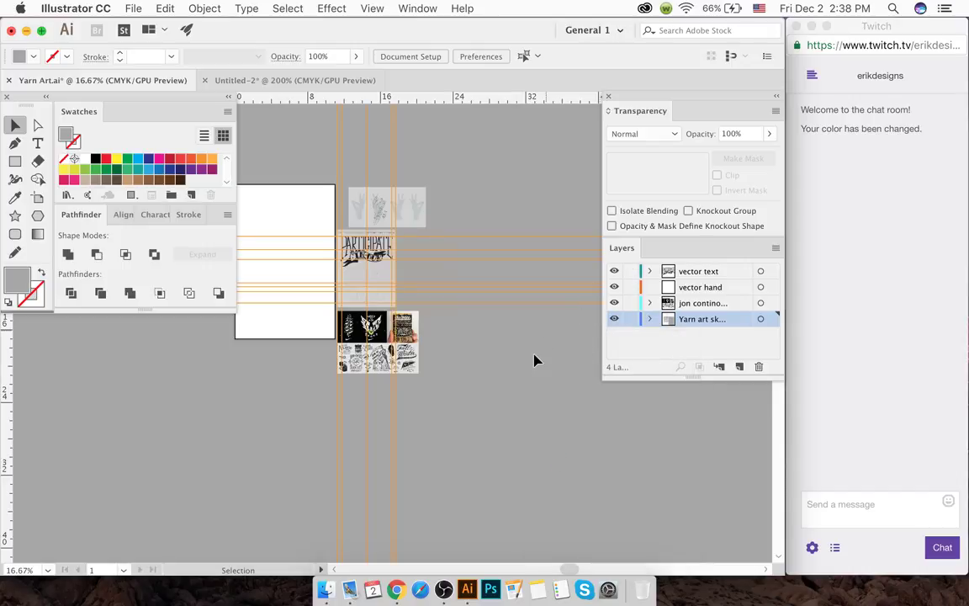
# - Unlock the guides, select all horizontal and vertical ones and switch to the Untitled-2 document
pyautogui.rightClick(533, 236)
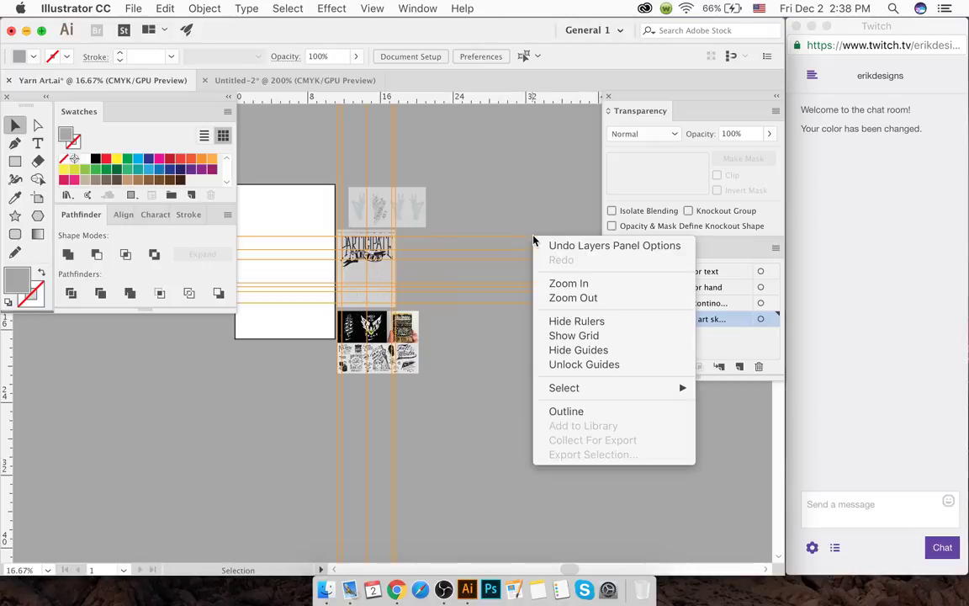
pyautogui.click(555, 363)
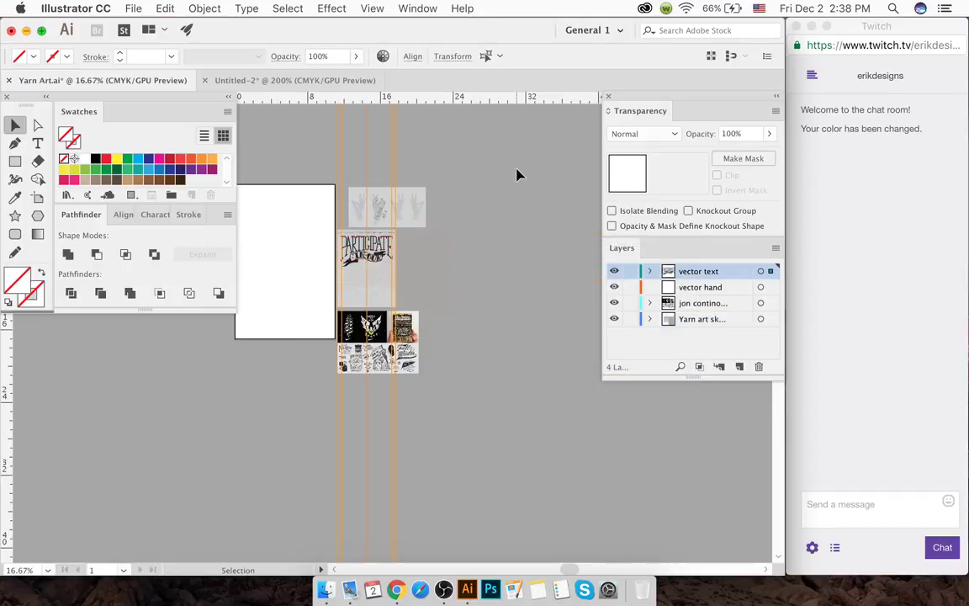
pyautogui.moveTo(485, 147); pyautogui.dragTo(296, 151)
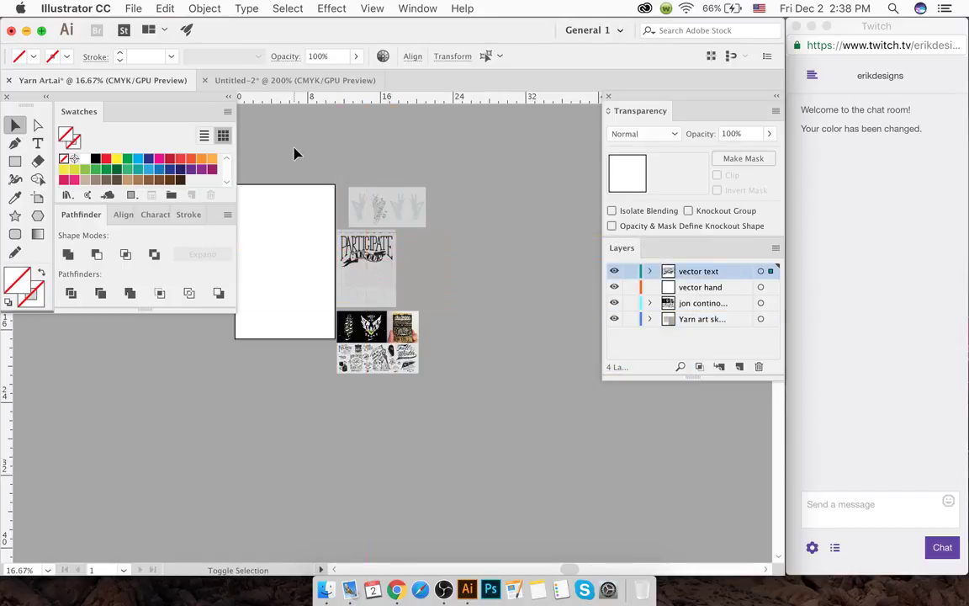
pyautogui.click(304, 81)
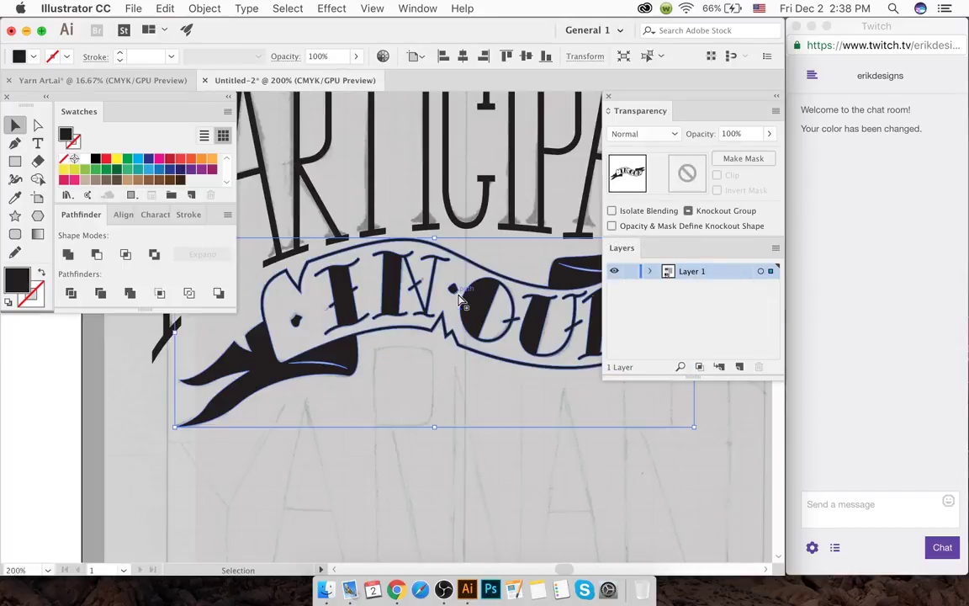
# - Group the hand sketch, poster sketch and the black-and-white lettering reference images together
pyautogui.scroll(-3, 457, 296)
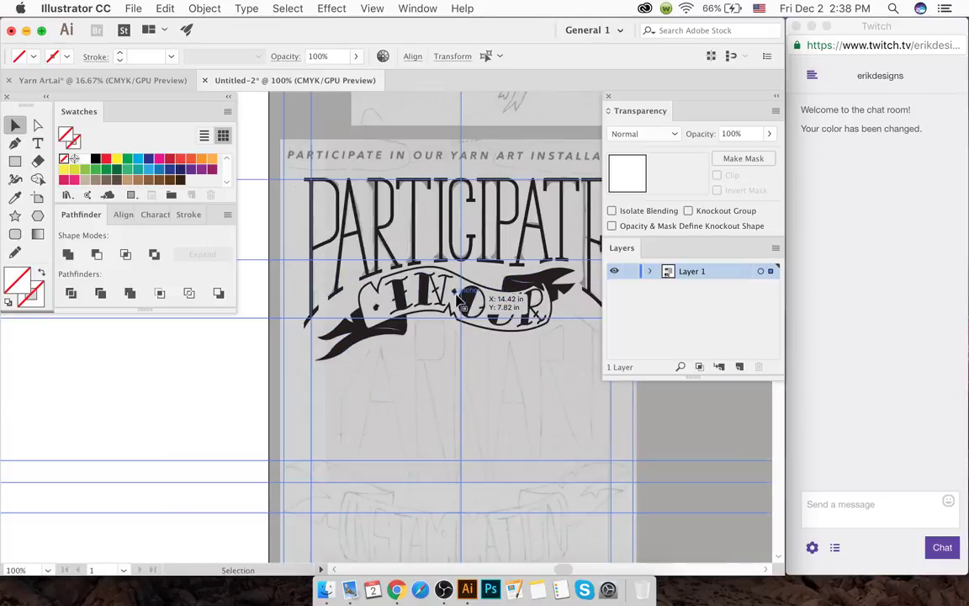
pyautogui.press('super+a')
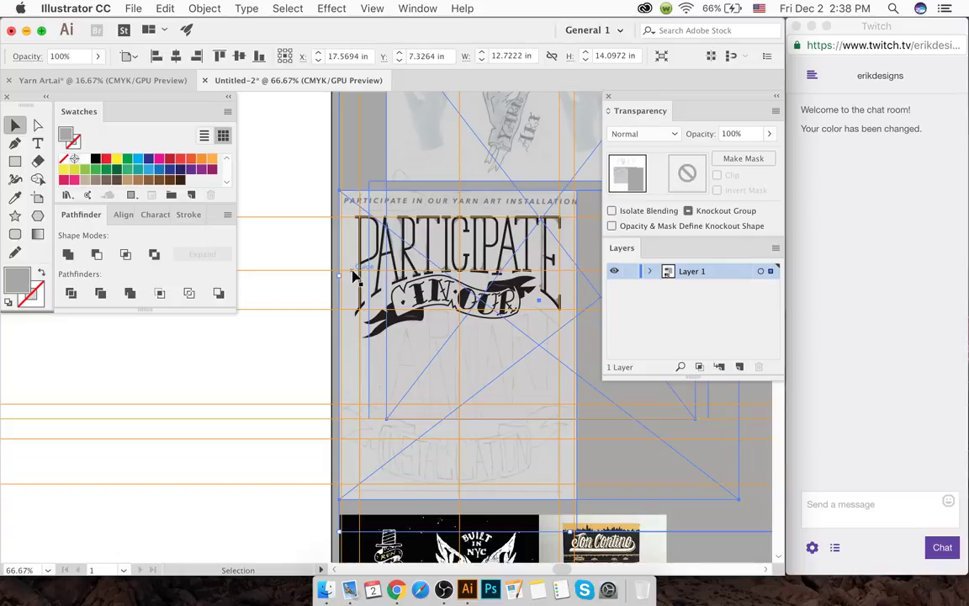
pyautogui.scroll(-2, 445, 320)
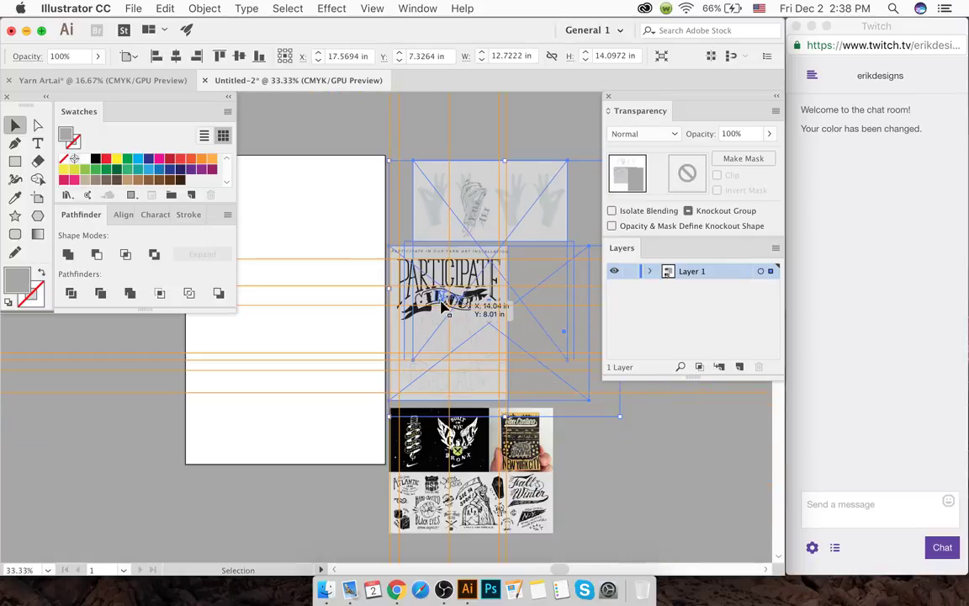
pyautogui.click(581, 485)
pyautogui.click(548, 468)
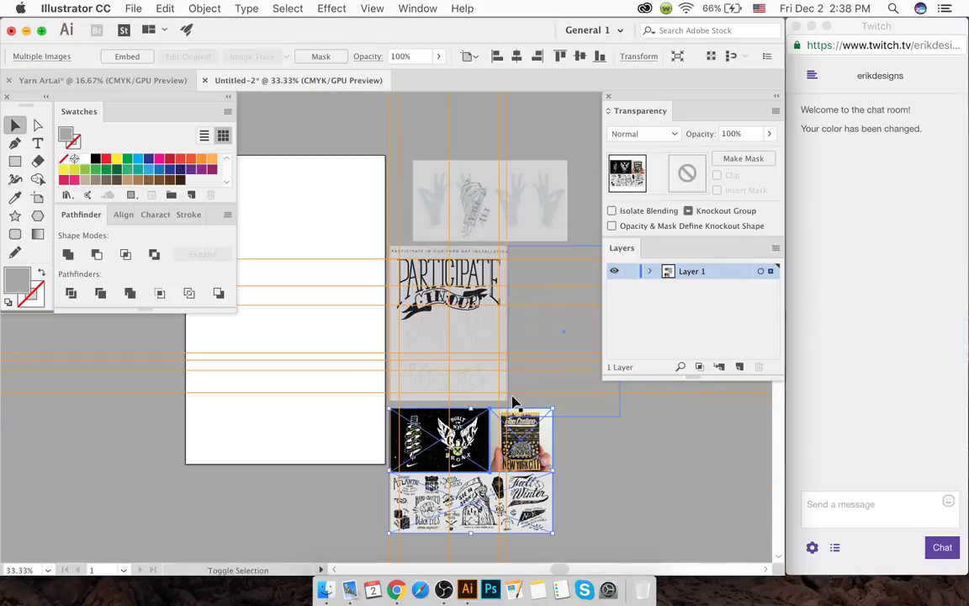
pyautogui.keyDown('shift'); pyautogui.click(532, 358); pyautogui.keyUp('shift')
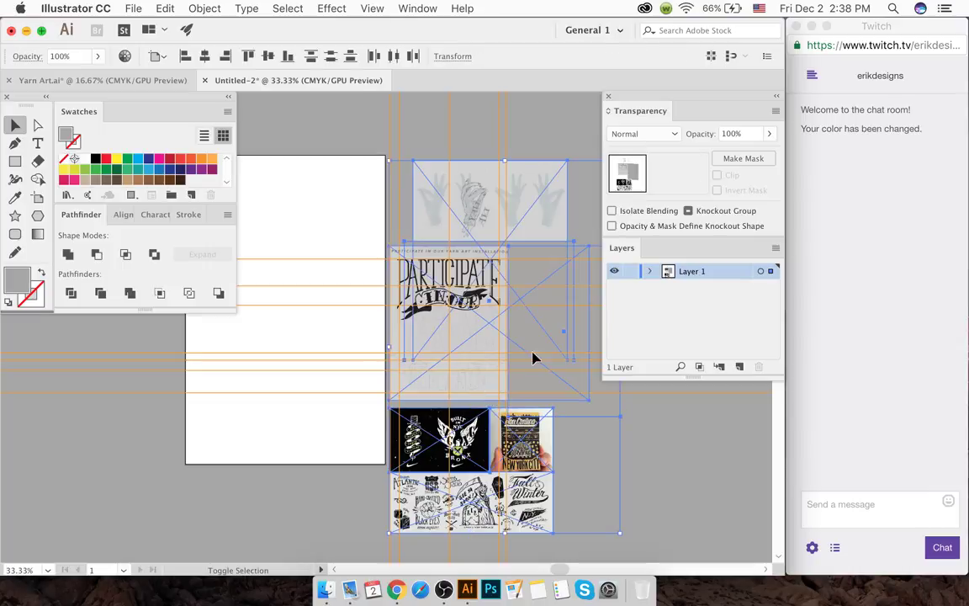
pyautogui.moveTo(534, 326)
pyautogui.mouseDown()
pyautogui.moveTo(357, 205)
pyautogui.moveTo(537, 339)
pyautogui.mouseUp()
pyautogui.press('super+g')
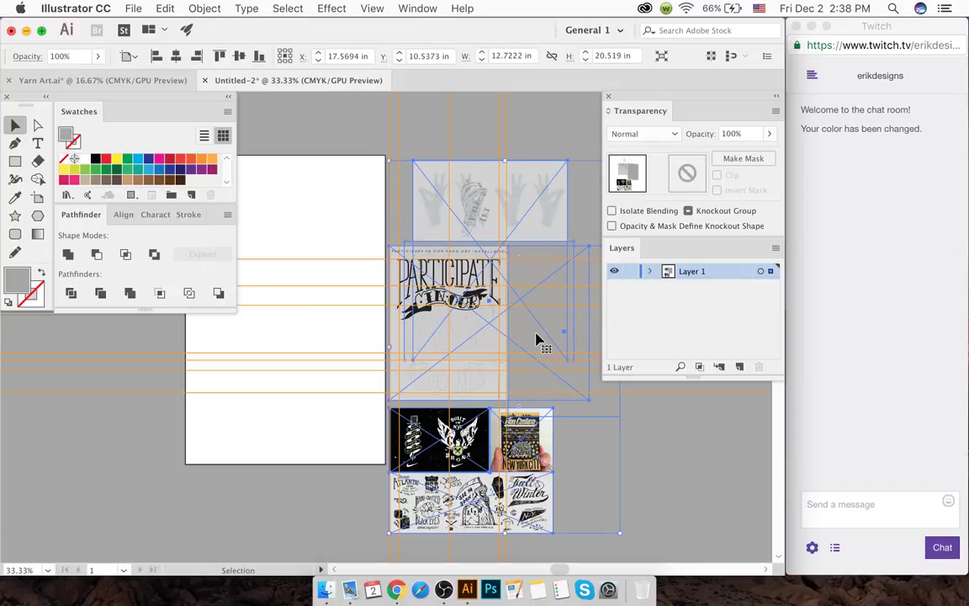
# - Create a new layer and place it beneath Layer 1
pyautogui.click(738, 366)
pyautogui.moveTo(707, 271); pyautogui.dragTo(700, 314)
pyautogui.press('super')
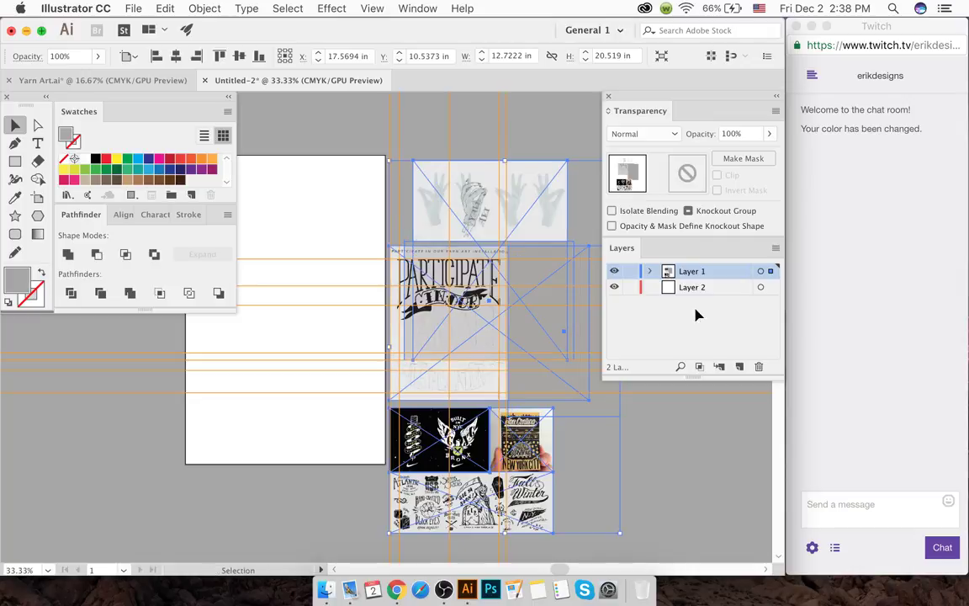
# - Move the grouped sketches and reference images from Layer 1 onto Layer 2, keeping them in place
pyautogui.press('super+z')
pyautogui.click(687, 291)
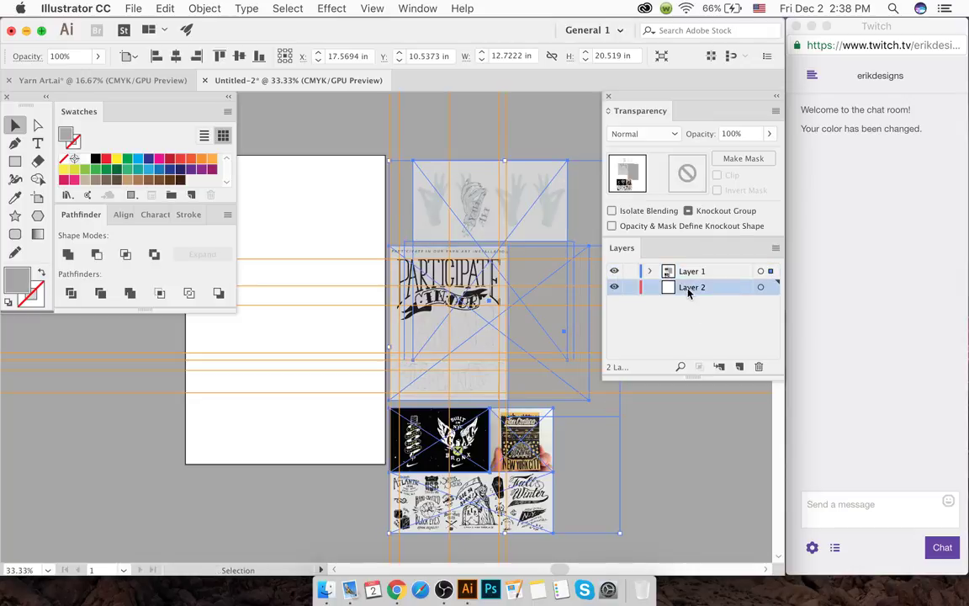
pyautogui.press('super+f')
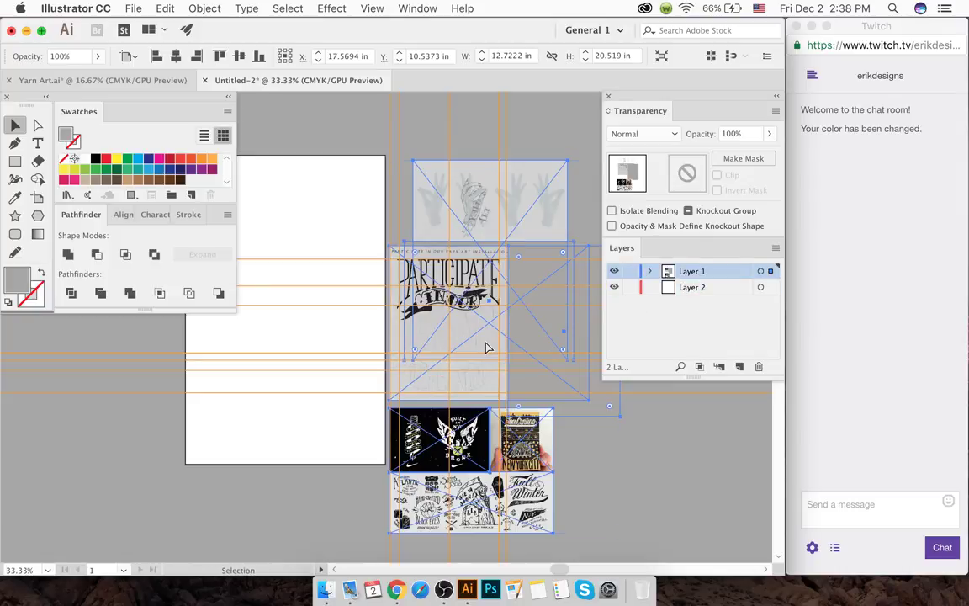
pyautogui.click(703, 287)
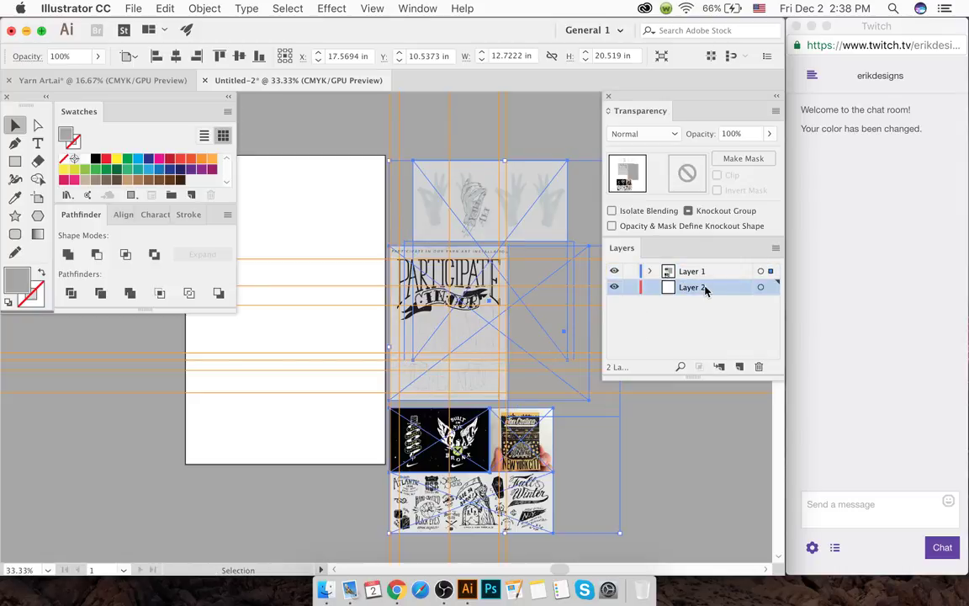
pyautogui.click(771, 290)
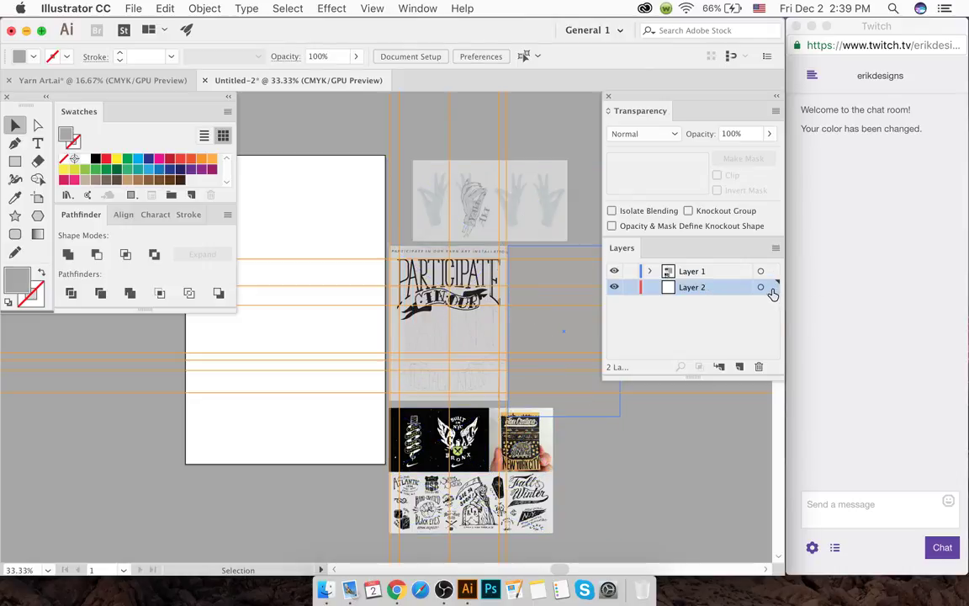
pyautogui.press('super')
pyautogui.click(772, 290)
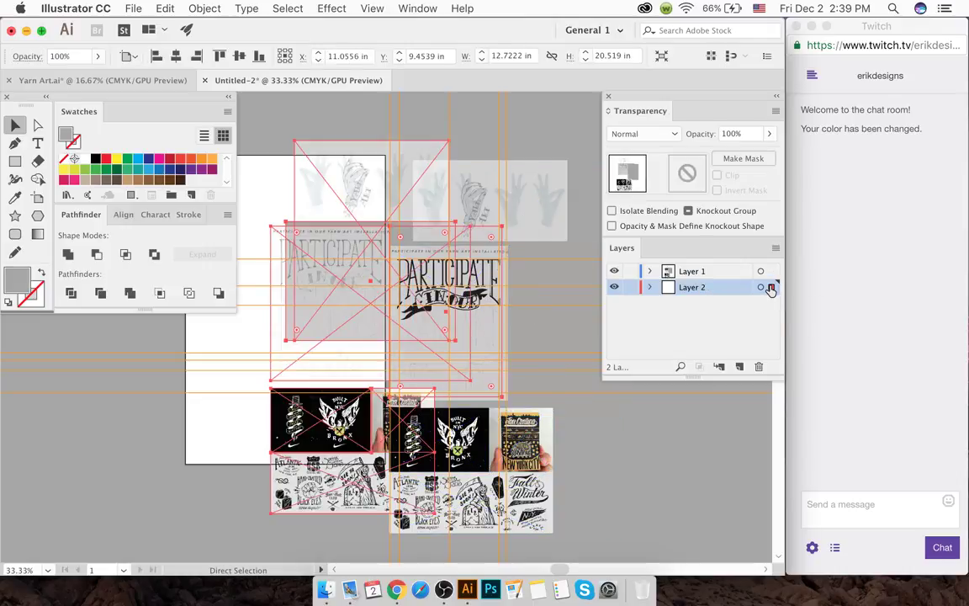
pyautogui.click(766, 288)
pyautogui.click(765, 287)
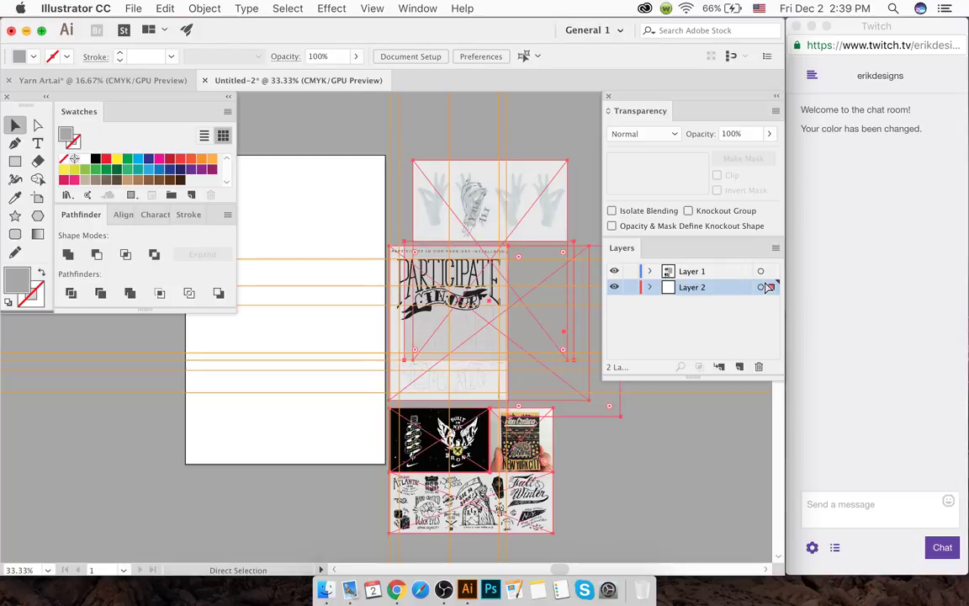
# - Make Layer 1 active, clear the selection and lock Layer 2
pyautogui.click(702, 276)
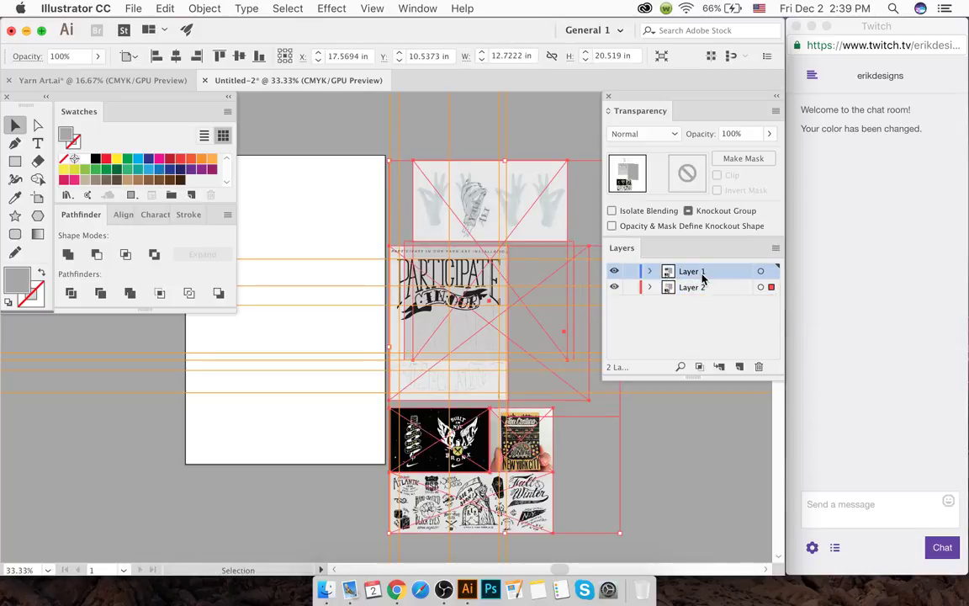
pyautogui.click(477, 343)
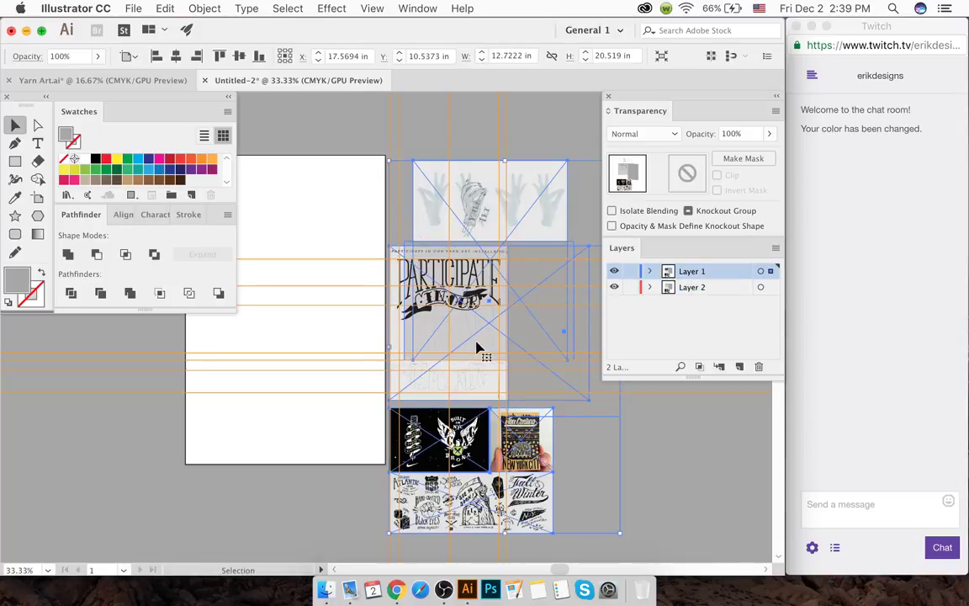
pyautogui.press('super+shift+a')
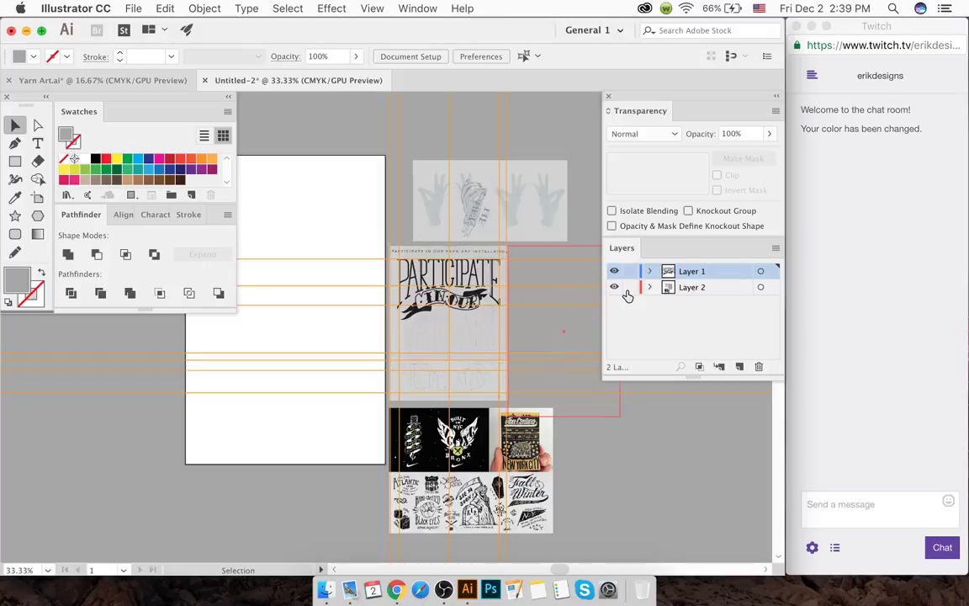
pyautogui.scroll(3, 443, 301)
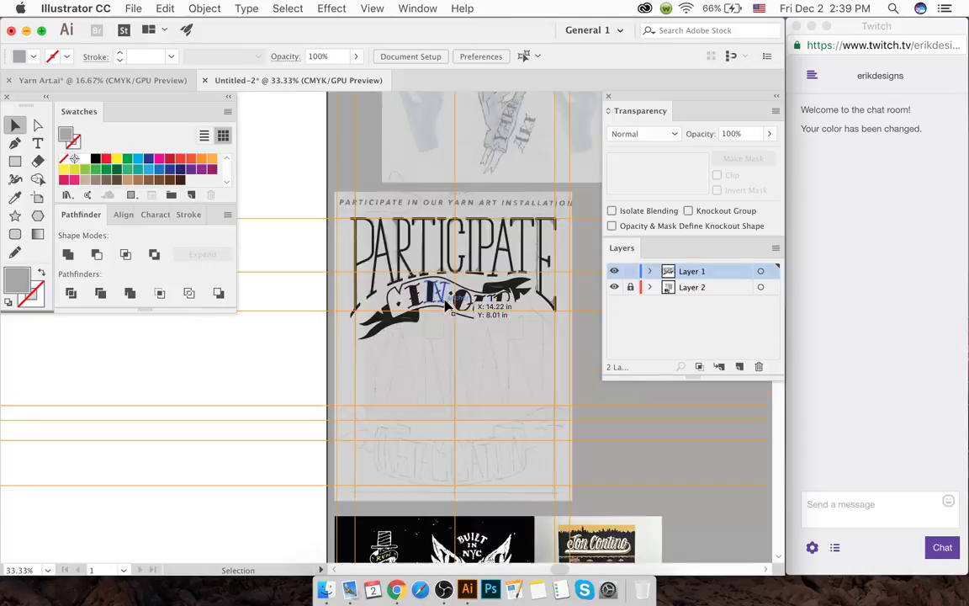
pyautogui.hscroll(1, 446, 307)
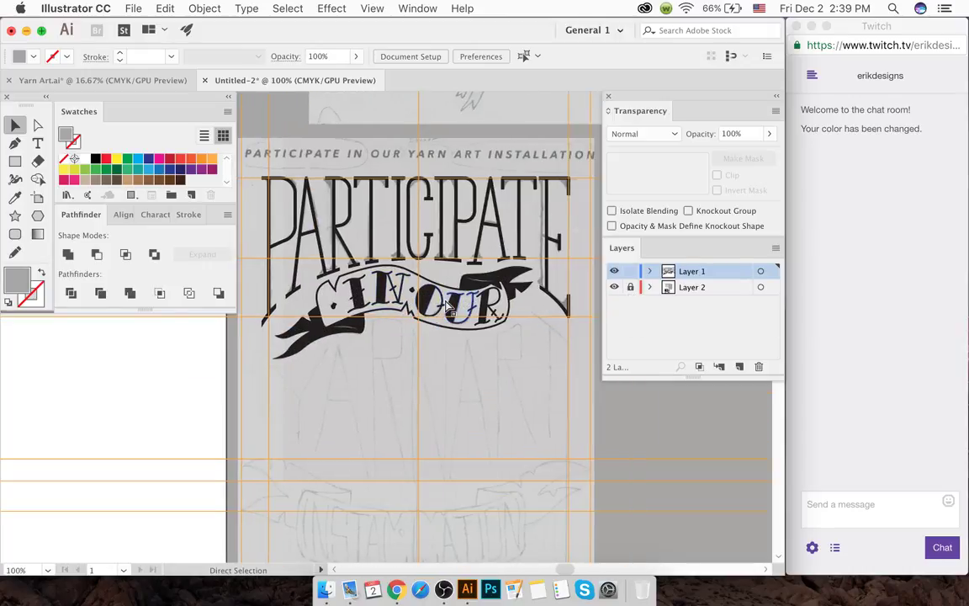
# - Save the document as Untitled-2.ai in the Yarn Art Poster folder and close Yarn Art.ai without saving its changes
pyautogui.press('super+s')
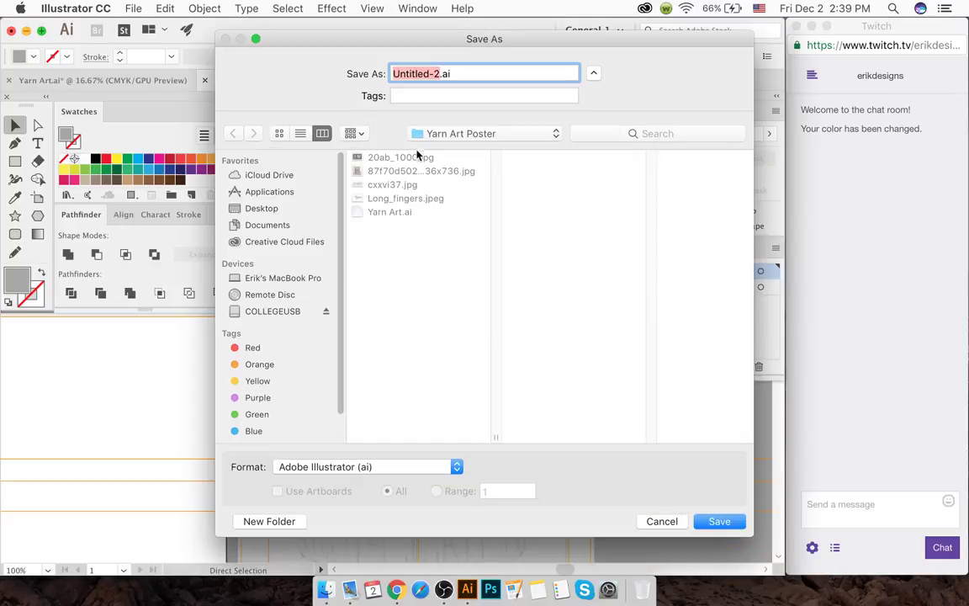
pyautogui.click(715, 521)
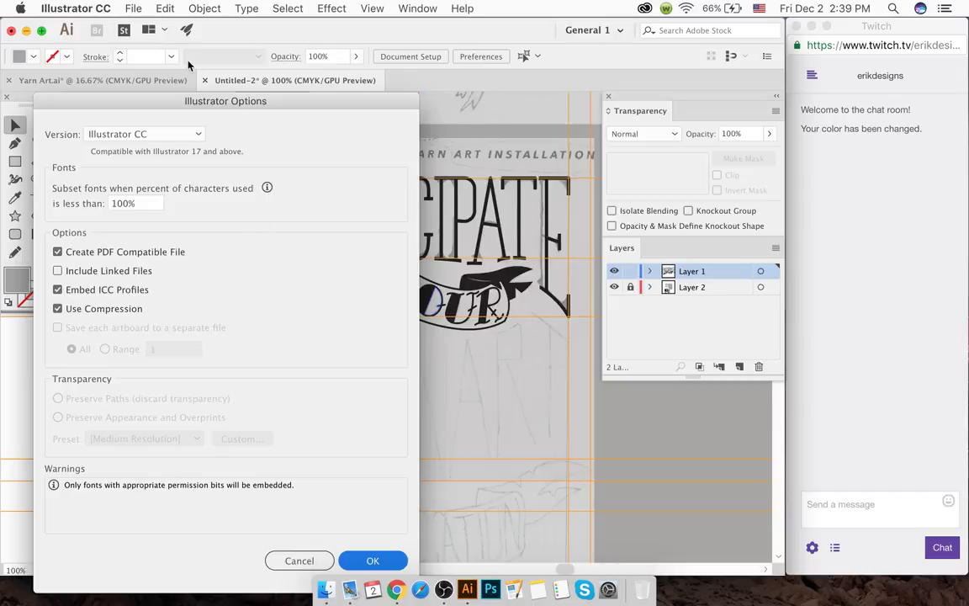
pyautogui.press('Return')
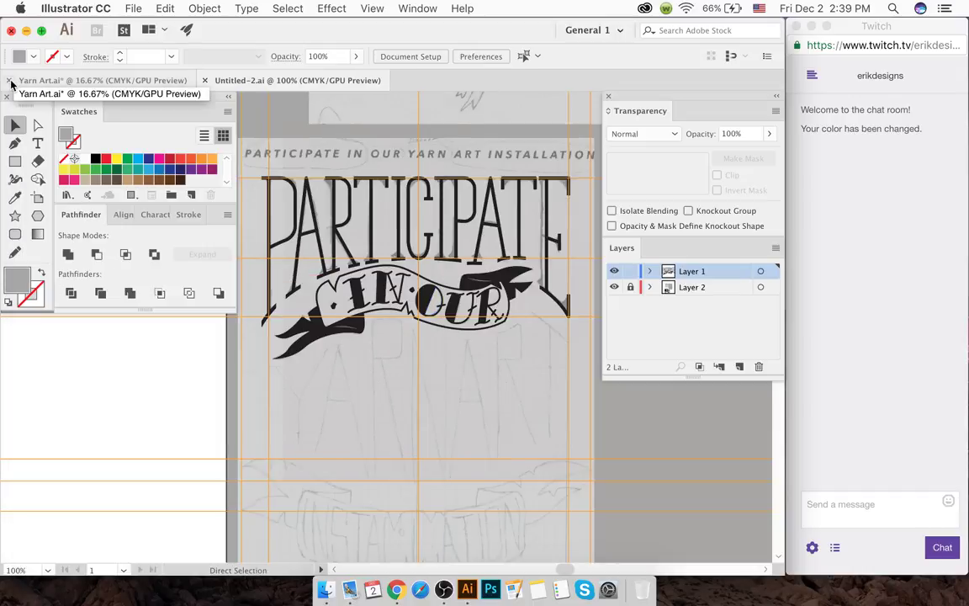
pyautogui.click(12, 81)
pyautogui.click(397, 334)
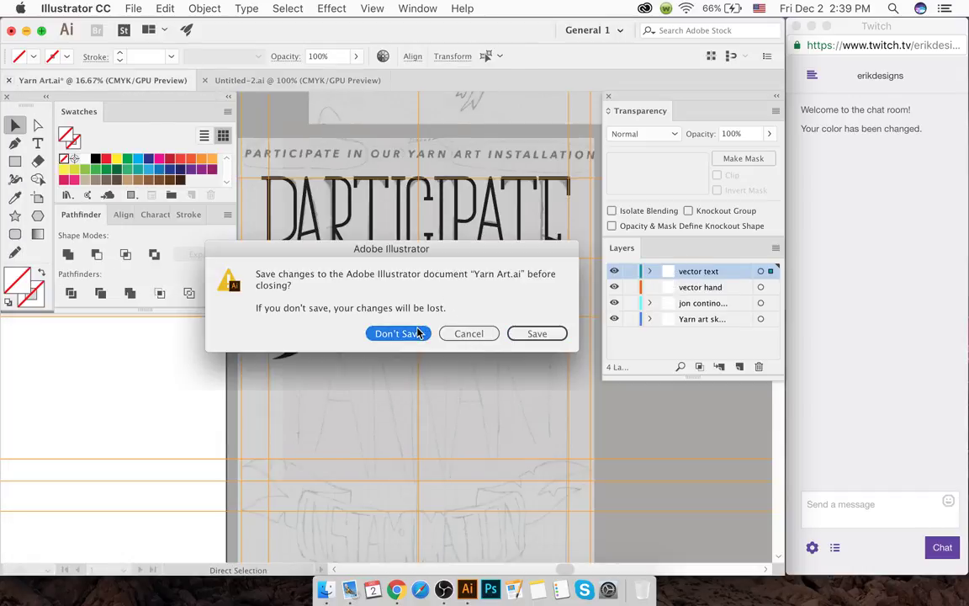
# - Check that the IN OUR banner can be selected, deselect it and look over the hand and poster sketches
pyautogui.scroll(-3, 387, 354)
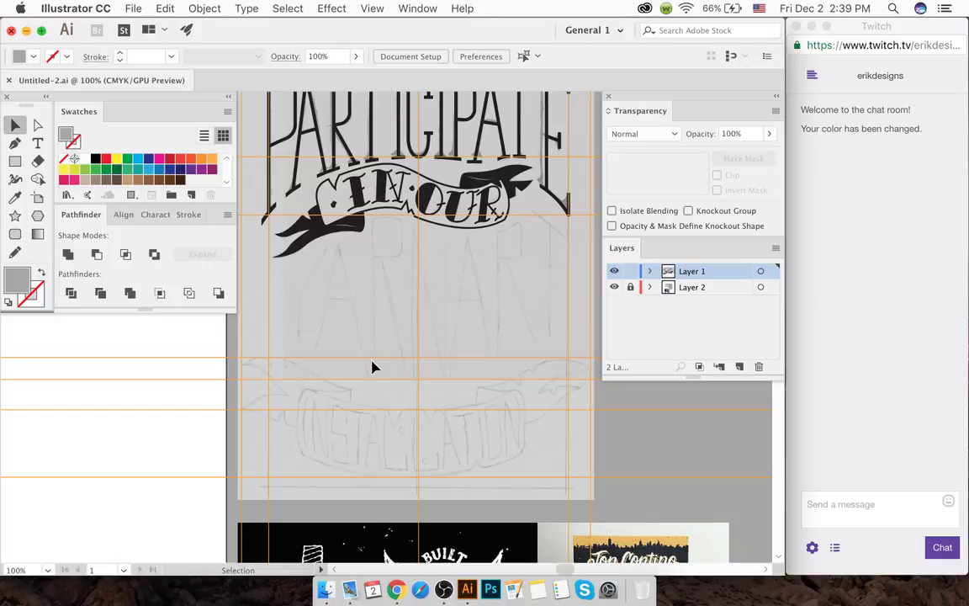
pyautogui.click(387, 200)
pyautogui.click(385, 238)
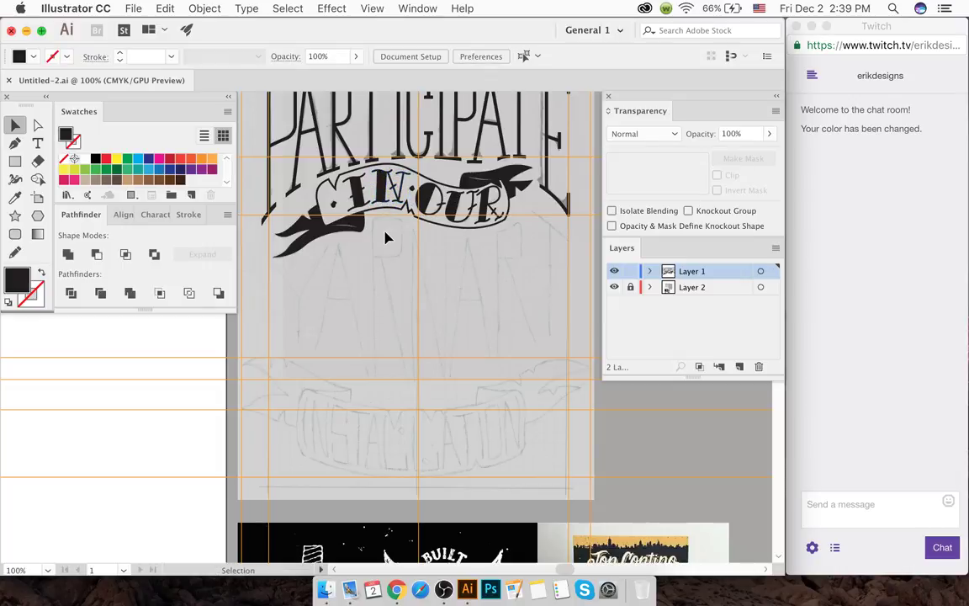
pyautogui.click(380, 202)
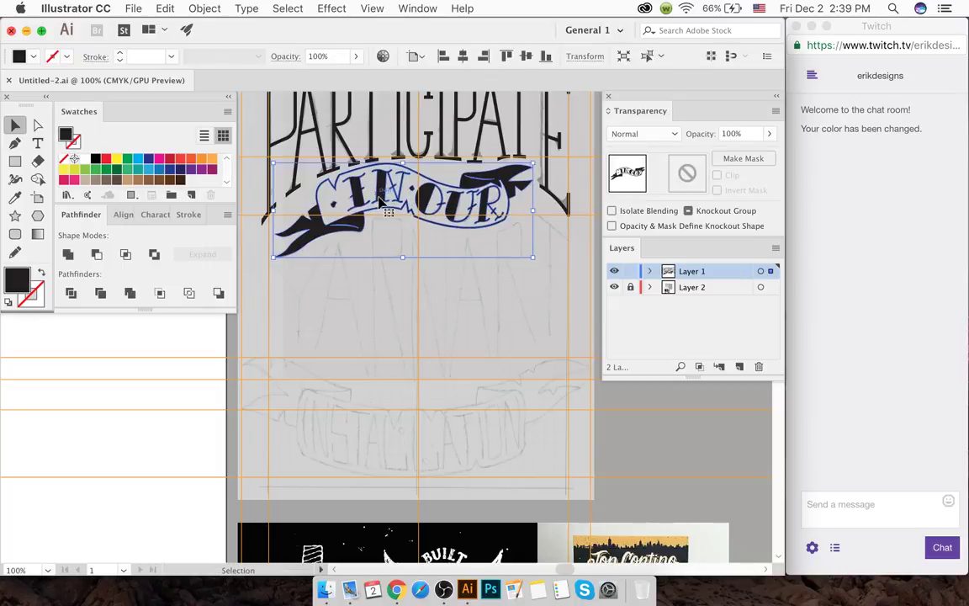
pyautogui.click(382, 248)
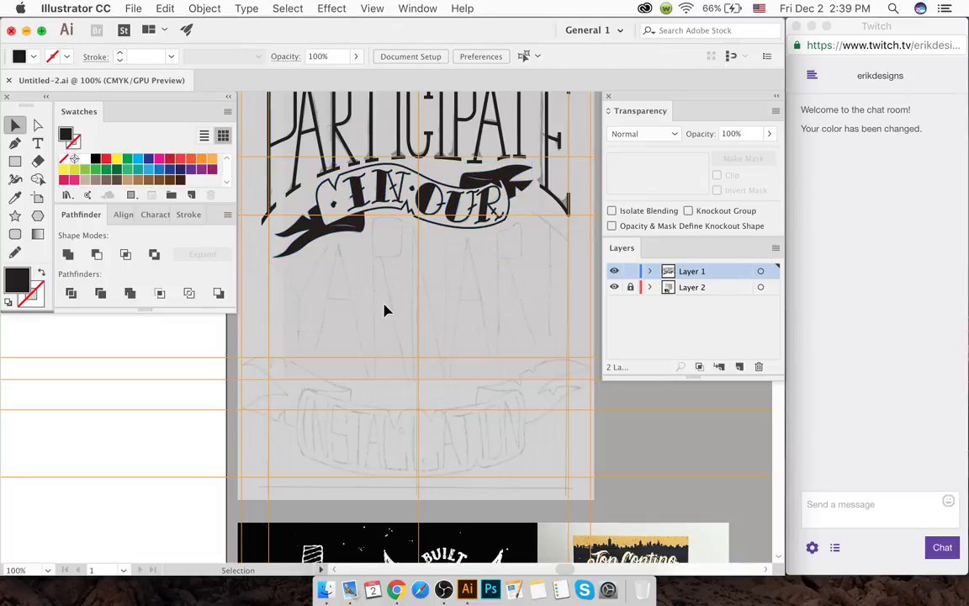
pyautogui.scroll(10, 381, 272)
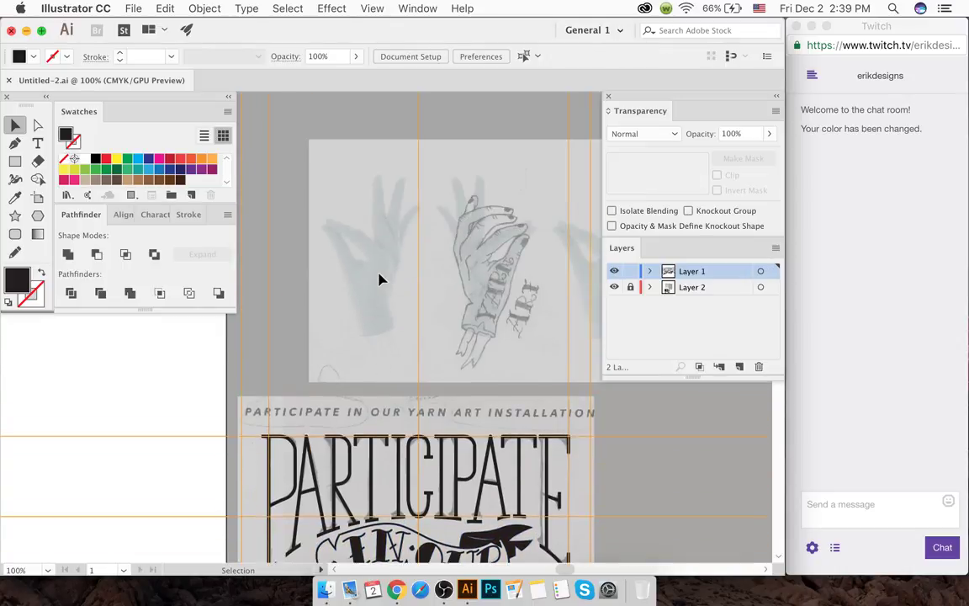
pyautogui.scroll(-9, 380, 278)
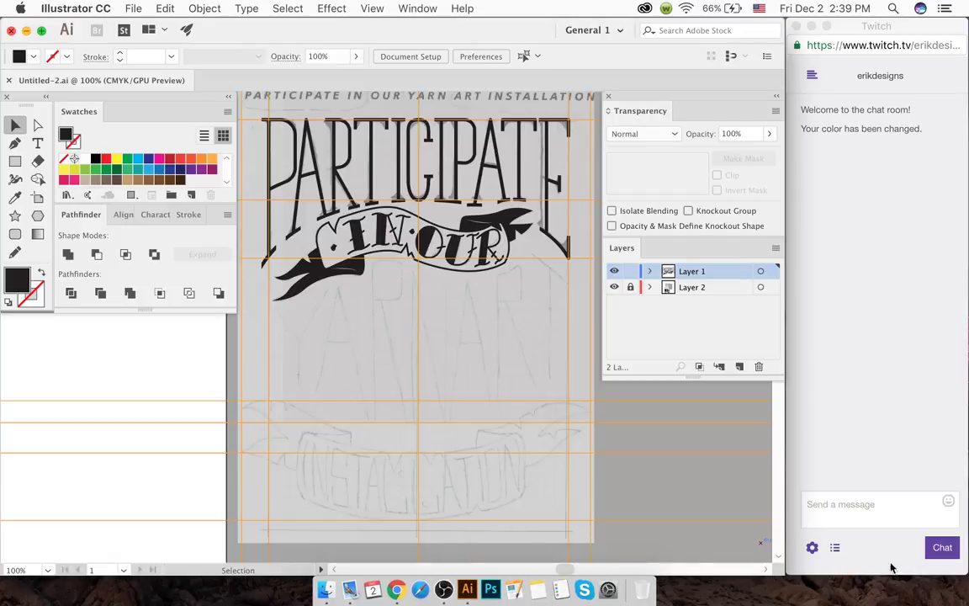
# - Switch to the Twitch chat window and check its viewer list, closing the list again
pyautogui.click(806, 513)
pyautogui.click(835, 555)
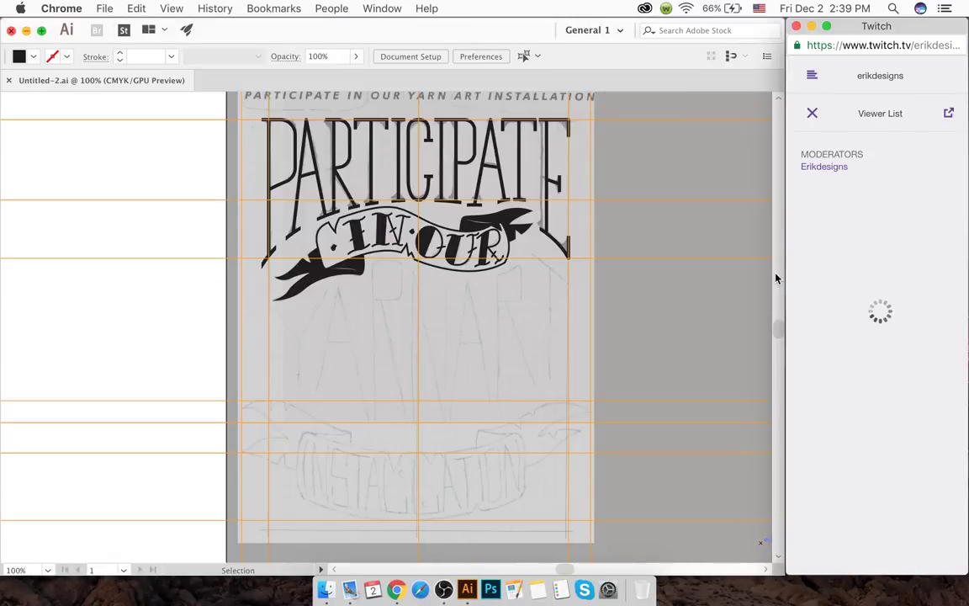
pyautogui.click(814, 115)
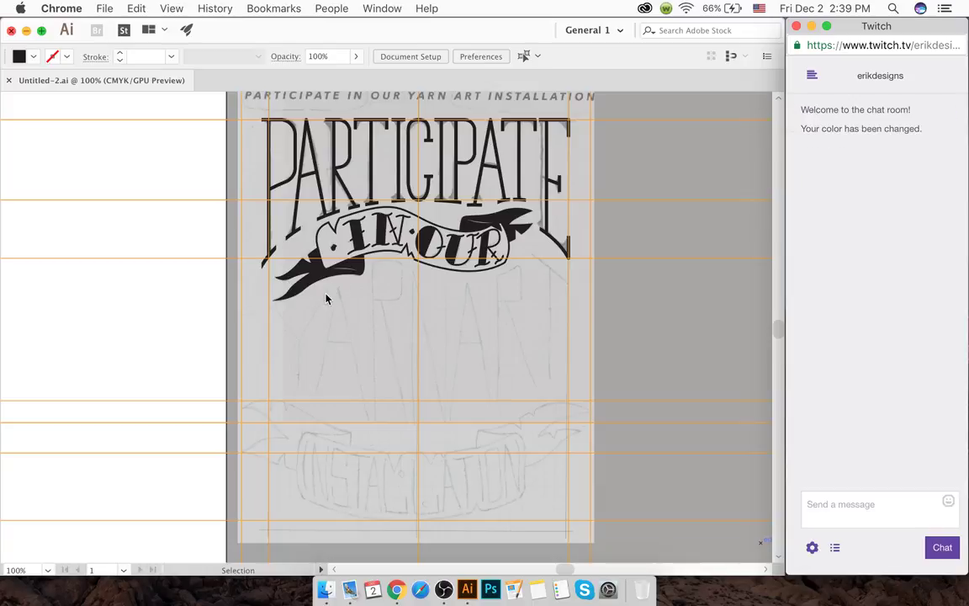
# - Start a curved Pen path below the banner's lower tail, from beyond the sketched Y to the R's upper corner, with a black stroke and no fill
pyautogui.scroll(2, 333, 325)
pyautogui.scroll(-1, 233, 359)
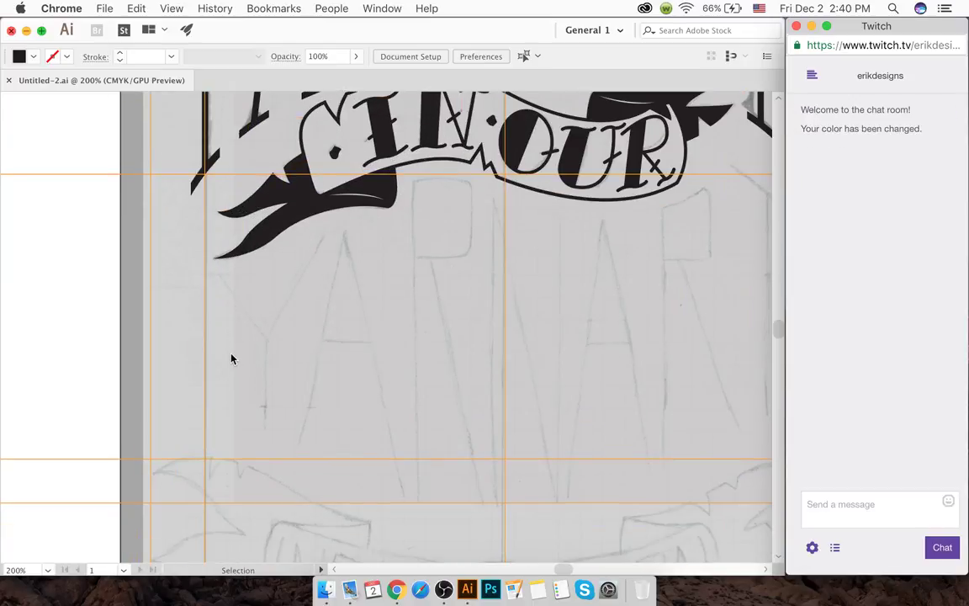
pyautogui.scroll(-2, 218, 281)
pyautogui.scroll(2, 218, 281)
pyautogui.click(218, 282)
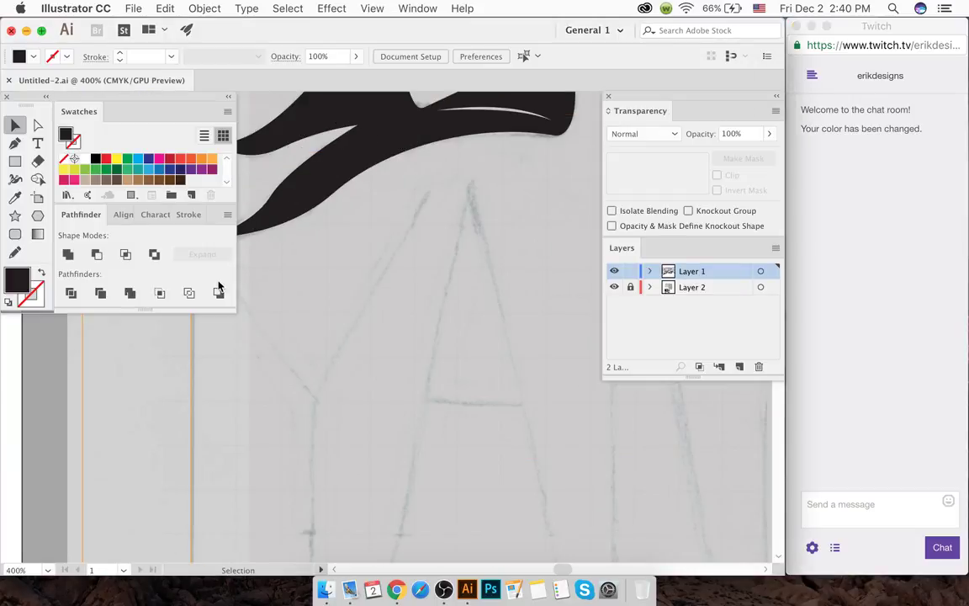
pyautogui.press('p')
pyautogui.hscroll(-5, 269, 336)
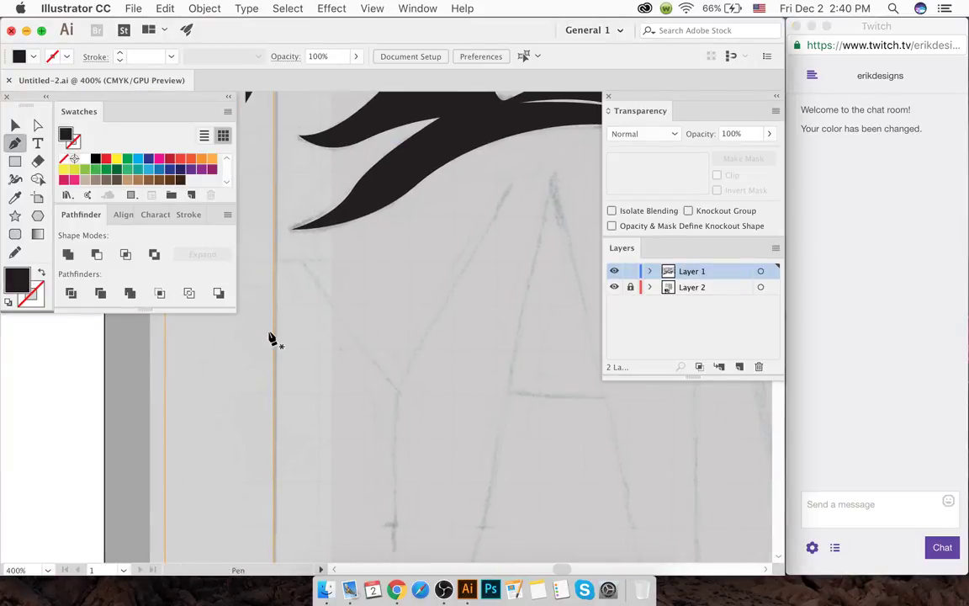
pyautogui.scroll(-4, 269, 336)
pyautogui.moveTo(259, 309); pyautogui.dragTo(321, 284)
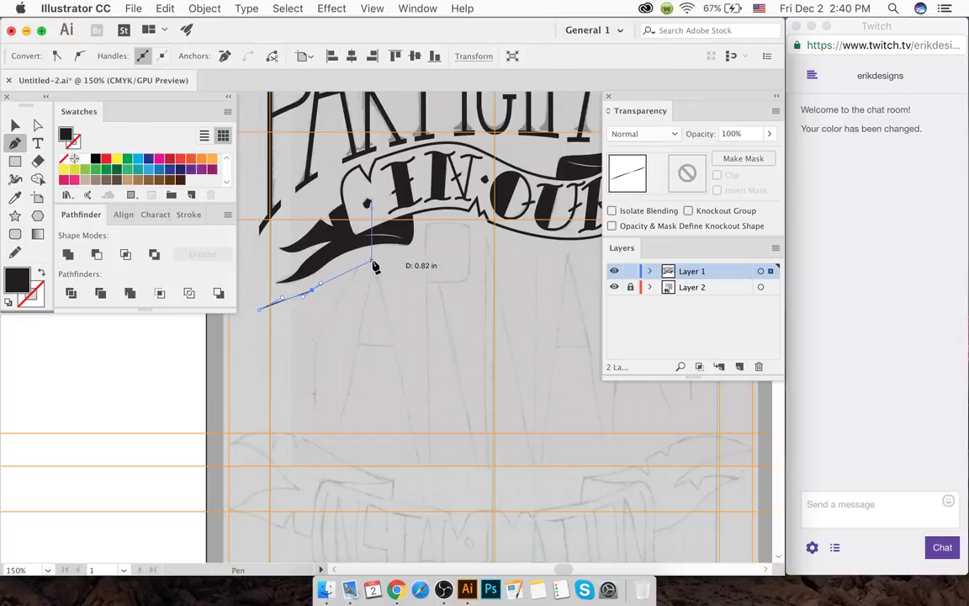
pyautogui.moveTo(415, 248); pyautogui.dragTo(432, 224)
pyautogui.scroll(4, 432, 225)
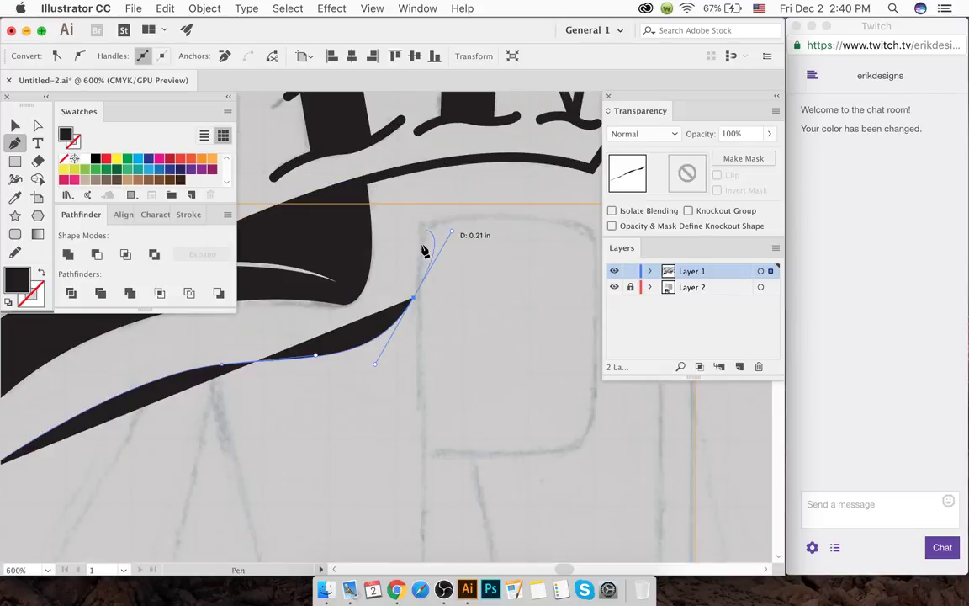
pyautogui.moveTo(420, 215); pyautogui.dragTo(413, 184)
pyautogui.hotkey('shift', 'x')
# - Turn the path's last point into a corner and continue curving over the first R and beneath OUR to the second R
pyautogui.scroll(-2, 431, 240)
pyautogui.hscroll(3, 432, 242)
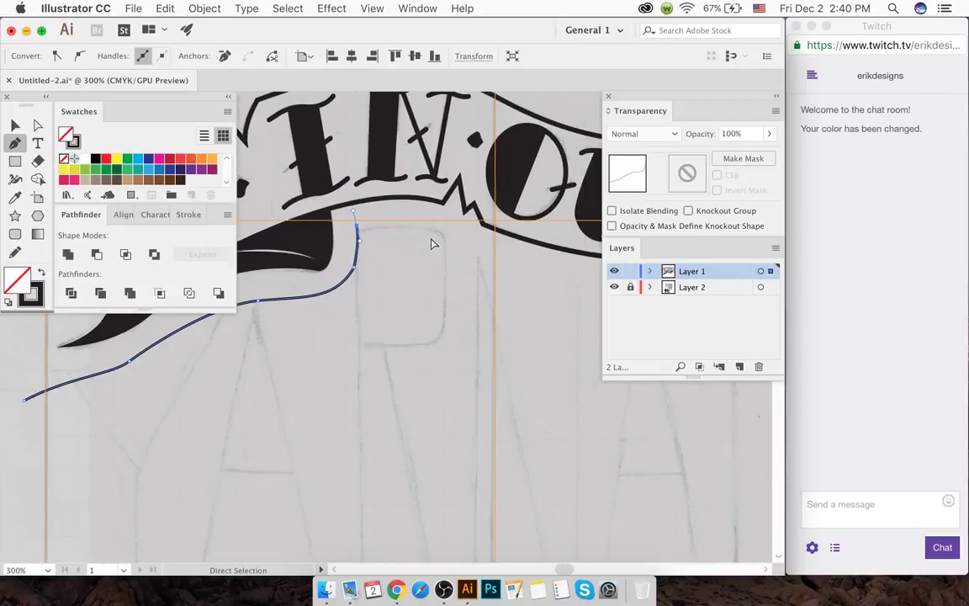
pyautogui.click(323, 226)
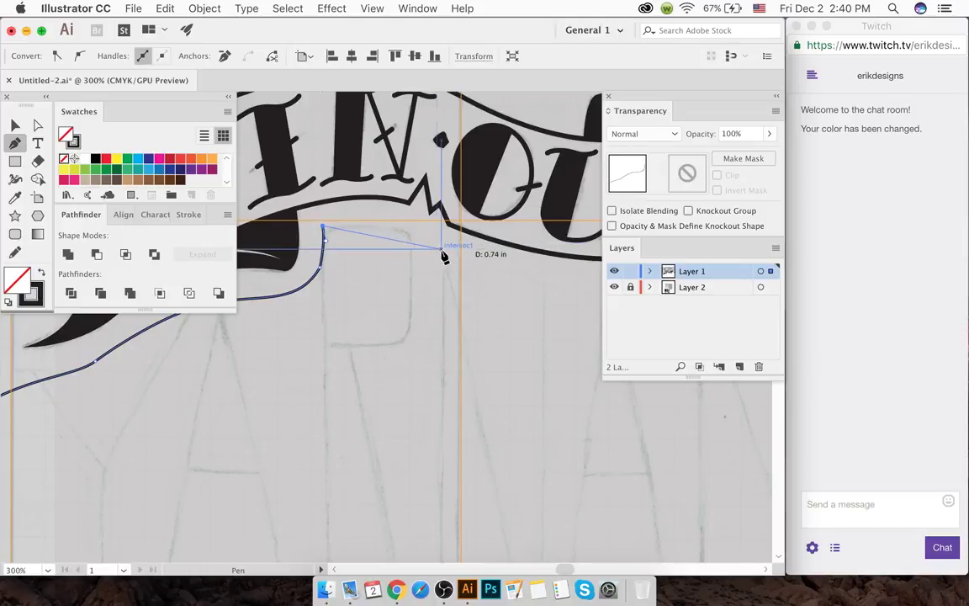
pyautogui.moveTo(449, 254); pyautogui.dragTo(479, 297)
pyautogui.hscroll(5, 474, 300)
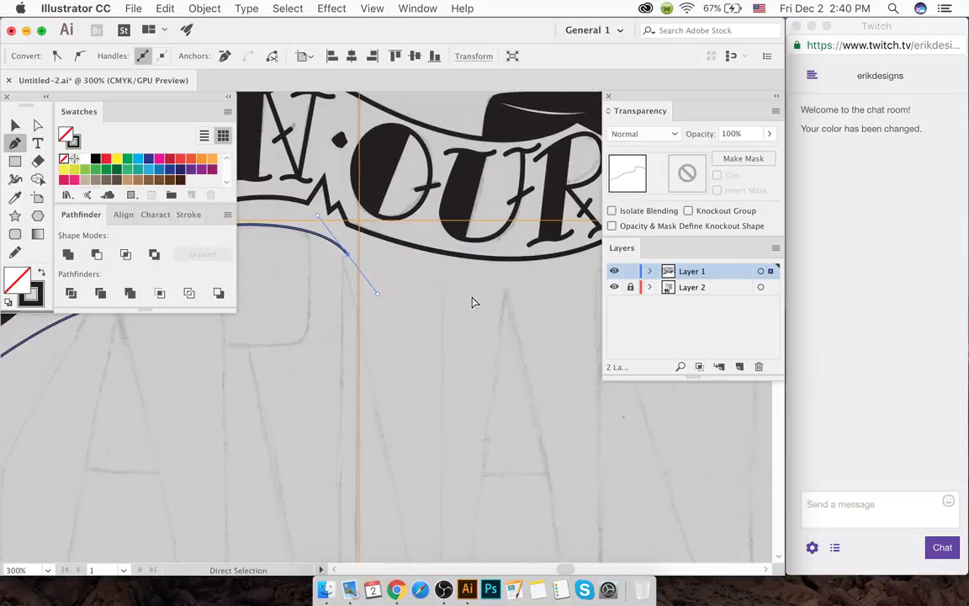
pyautogui.moveTo(499, 238); pyautogui.dragTo(577, 176)
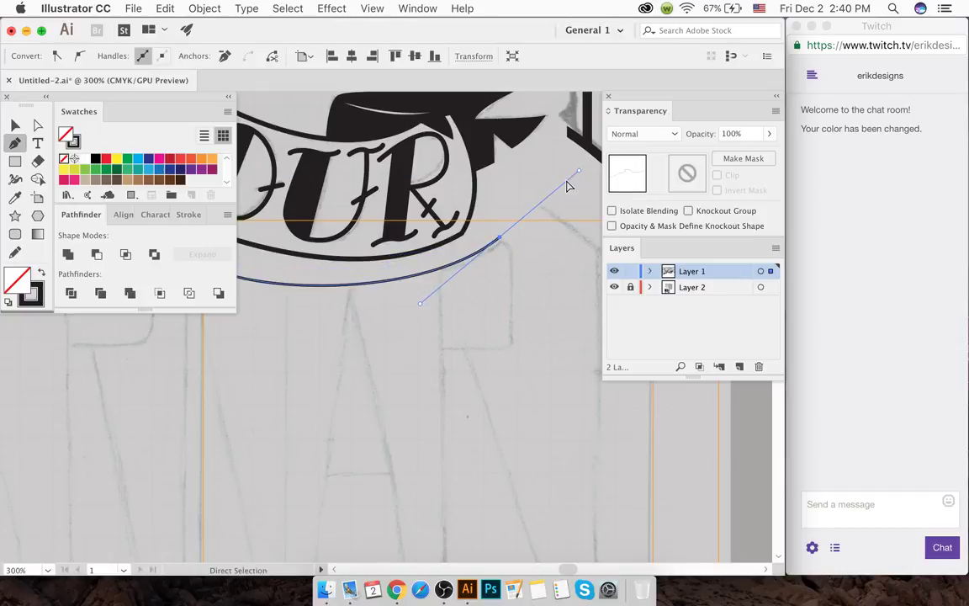
pyautogui.hscroll(8, 565, 188)
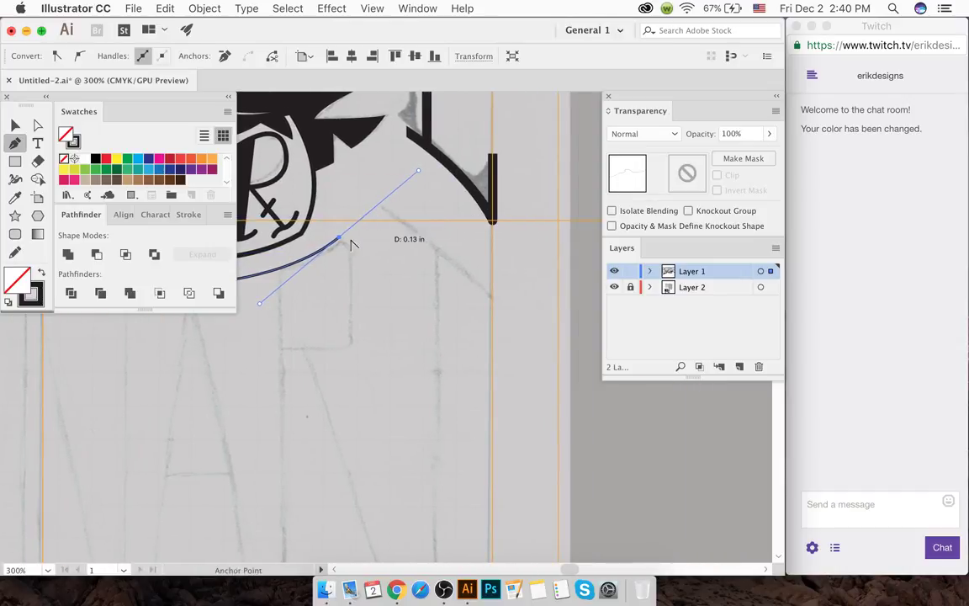
pyautogui.click(339, 239)
pyautogui.click(379, 206)
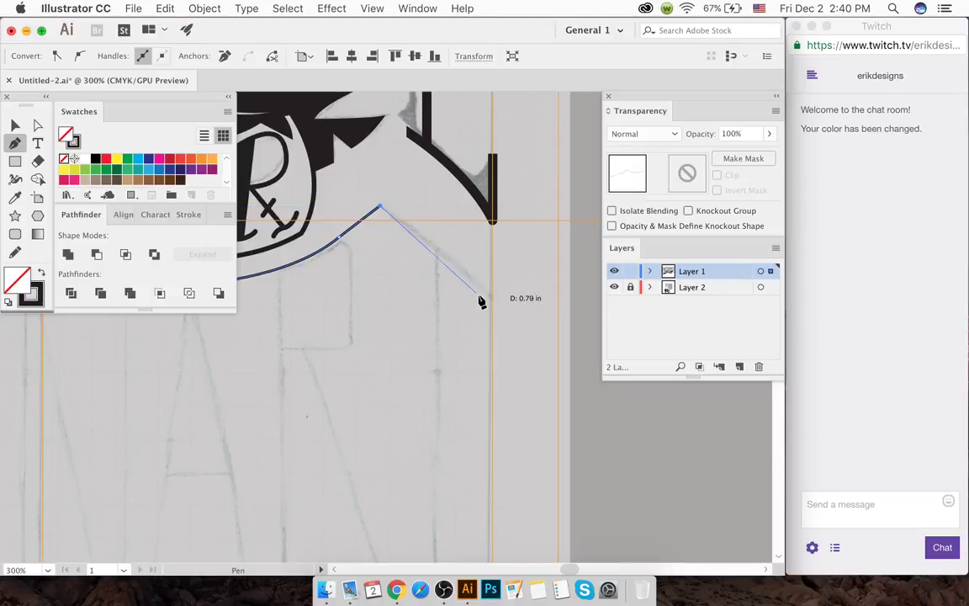
pyautogui.press('super+z')
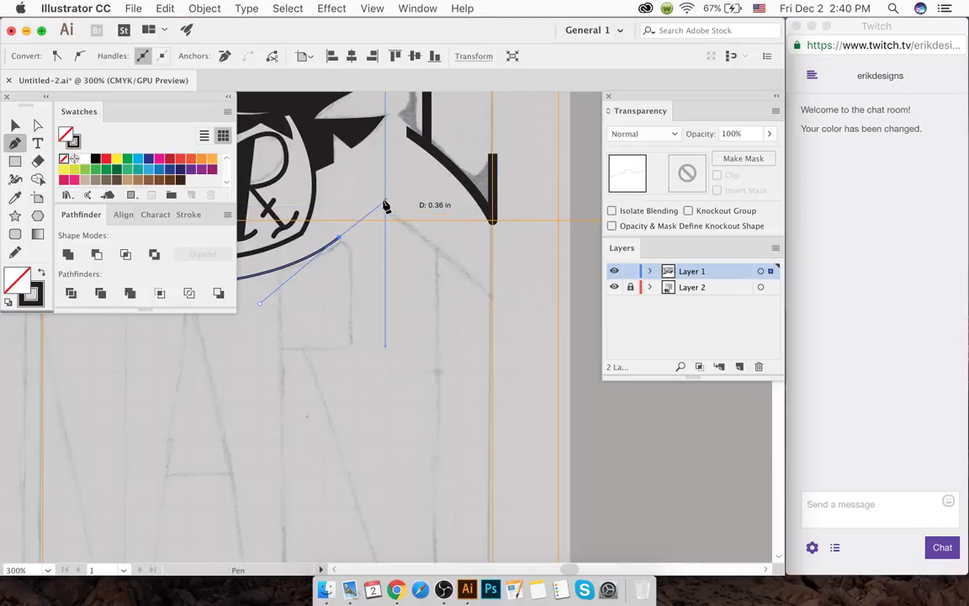
pyautogui.press('super+z')
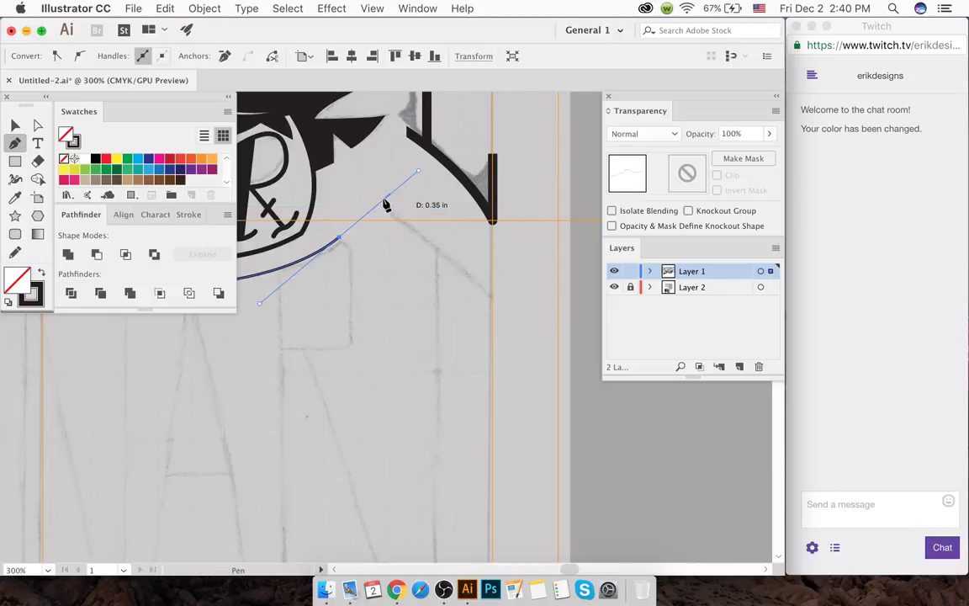
# - Shorten the end point's outgoing handle, continue to a peak at the sketched T, and finish with a straight slope beyond the outer guide
pyautogui.press('alt')
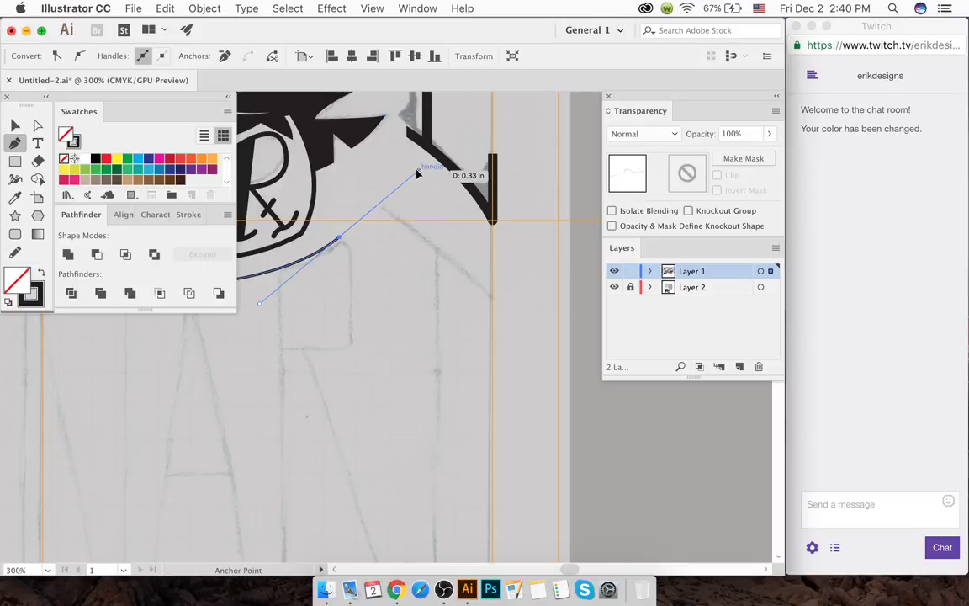
pyautogui.moveTo(417, 173); pyautogui.dragTo(364, 218)
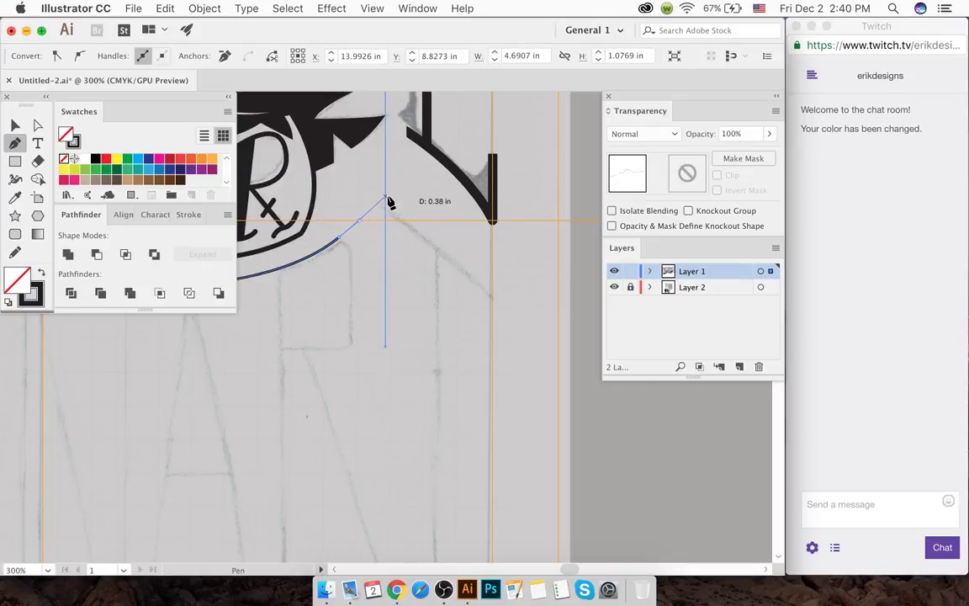
pyautogui.click(386, 199)
pyautogui.click(521, 306)
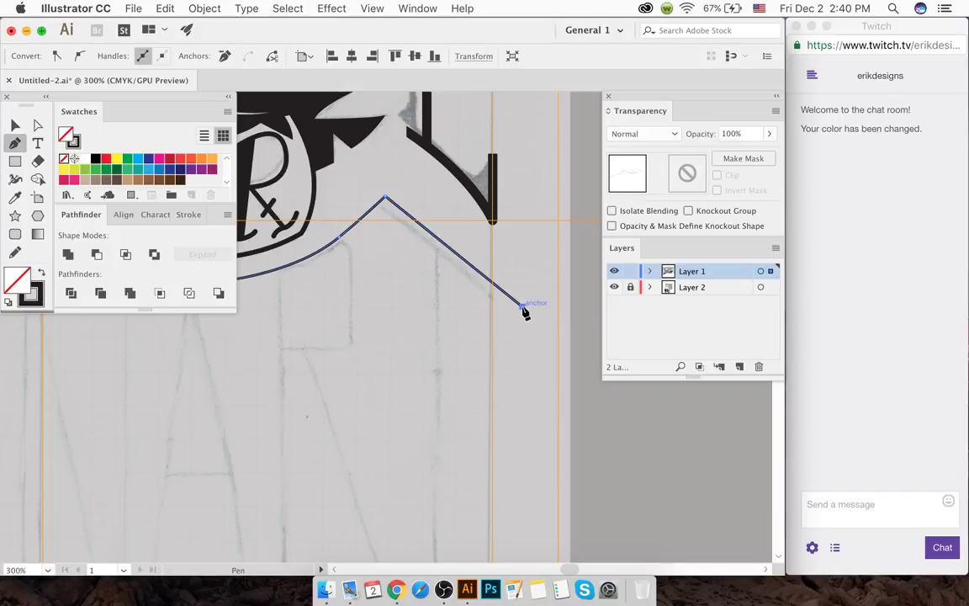
pyautogui.keyDown('super'); pyautogui.click(520, 345); pyautogui.keyUp('super')
# - Draw the first half of a lower boundary arc for YARN ART, from beyond the Y down to a smooth point on the centre guide
pyautogui.scroll(-3, 505, 341)
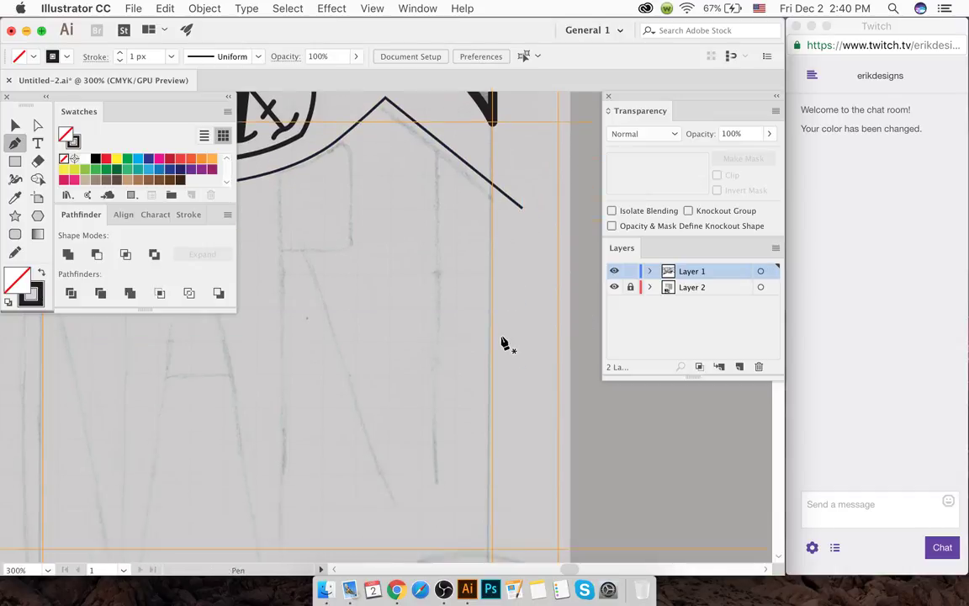
pyautogui.scroll(-2, 503, 340)
pyautogui.scroll(-2, 503, 340)
pyautogui.hscroll(-5, 501, 342)
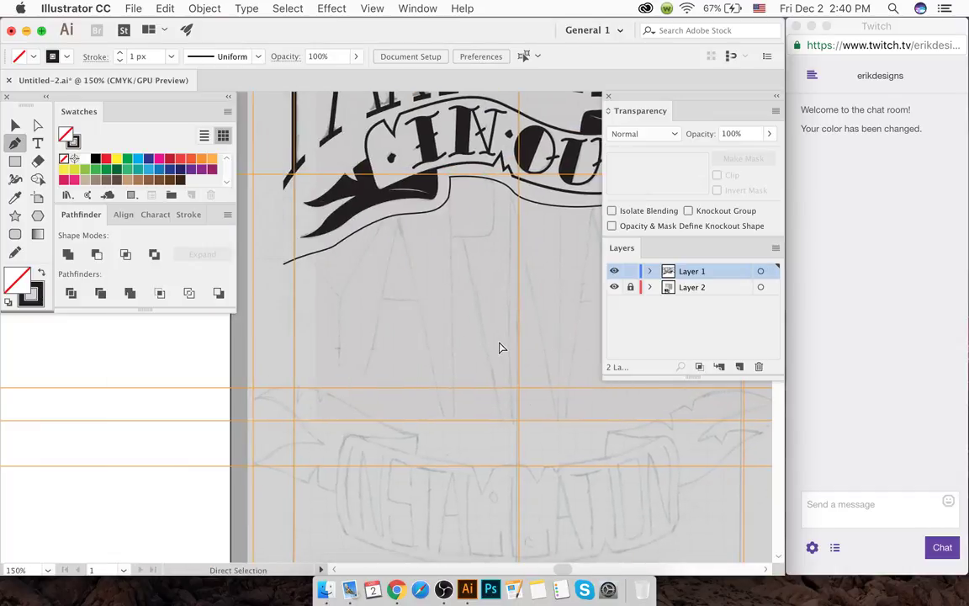
pyautogui.hscroll(5, 496, 353)
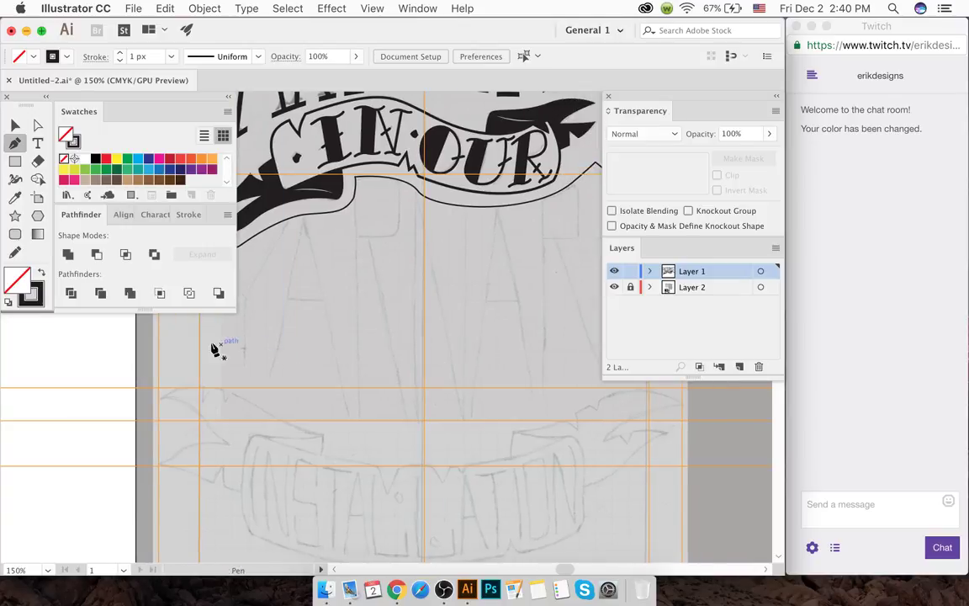
pyautogui.click(189, 330)
pyautogui.moveTo(424, 420); pyautogui.dragTo(573, 412)
pyautogui.hscroll(10, 574, 411)
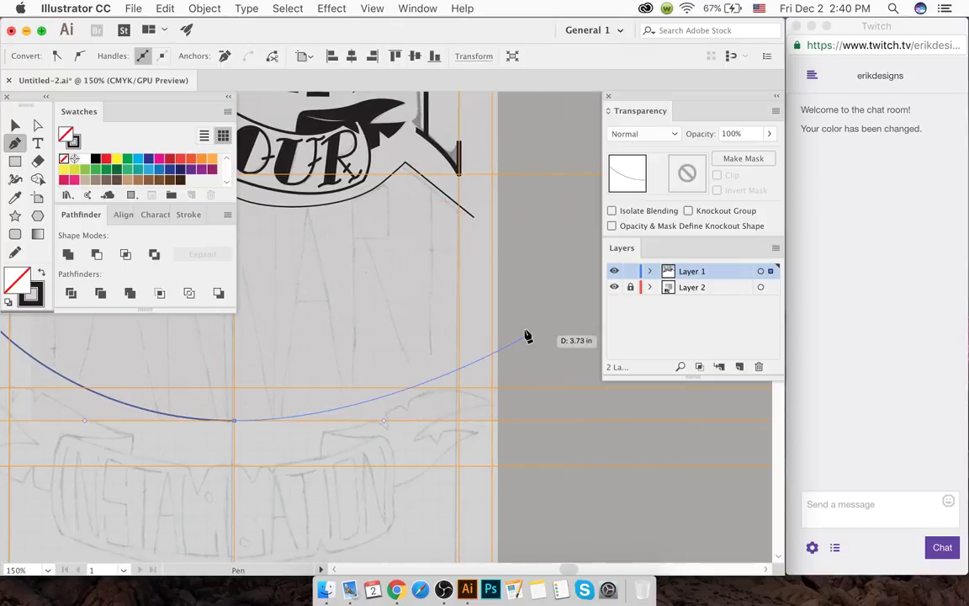
pyautogui.click(511, 299)
pyautogui.keyDown('ctrl'); pyautogui.click(536, 352); pyautogui.keyUp('ctrl')
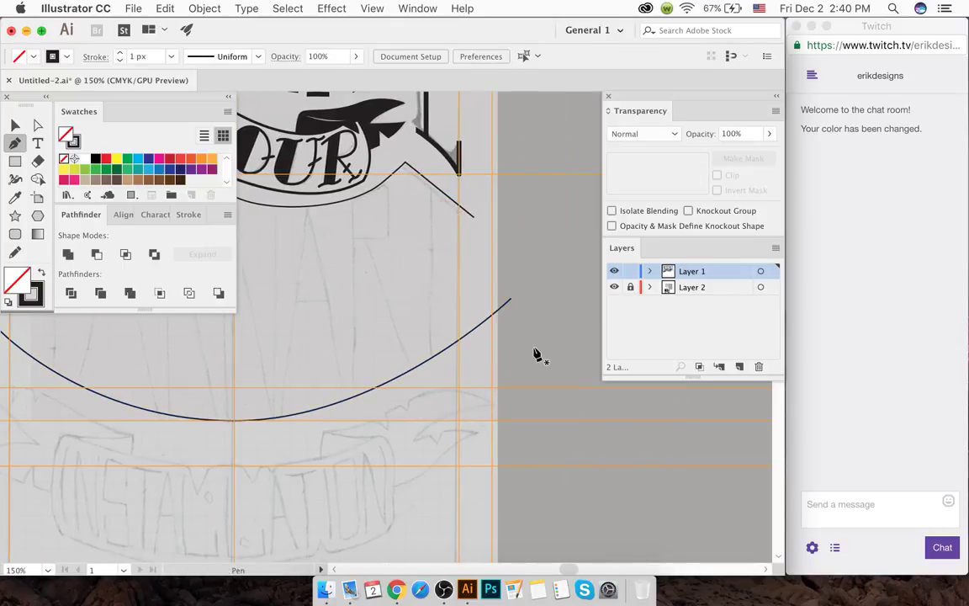
pyautogui.hscroll(-6, 535, 353)
pyautogui.press('super+z')
# - Complete the lower boundary arc symmetrically, ending it beyond the T at the same height as its starting point
pyautogui.hscroll(4, 565, 345)
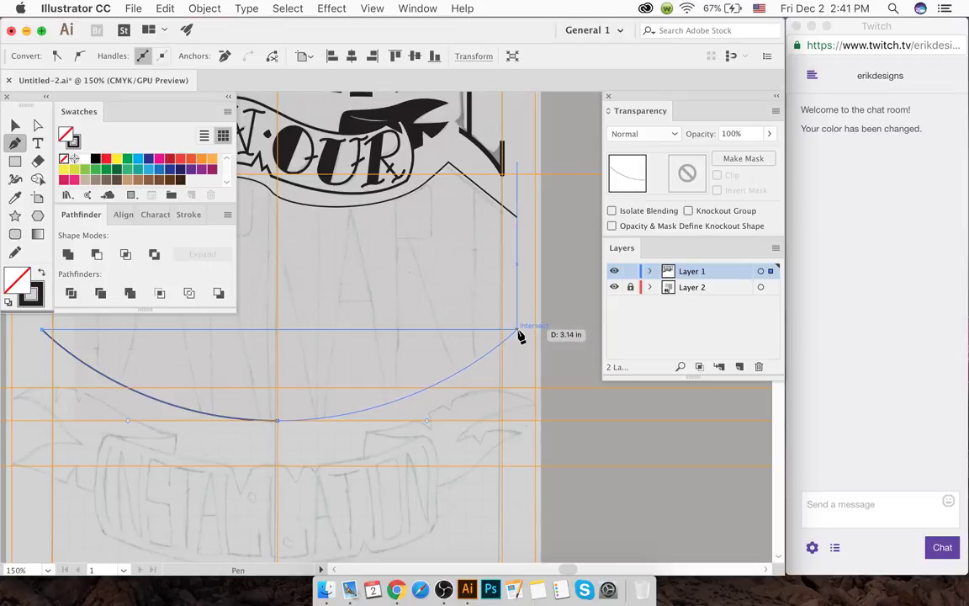
pyautogui.click(518, 332)
pyautogui.keyDown('super'); pyautogui.click(522, 356); pyautogui.keyUp('super')
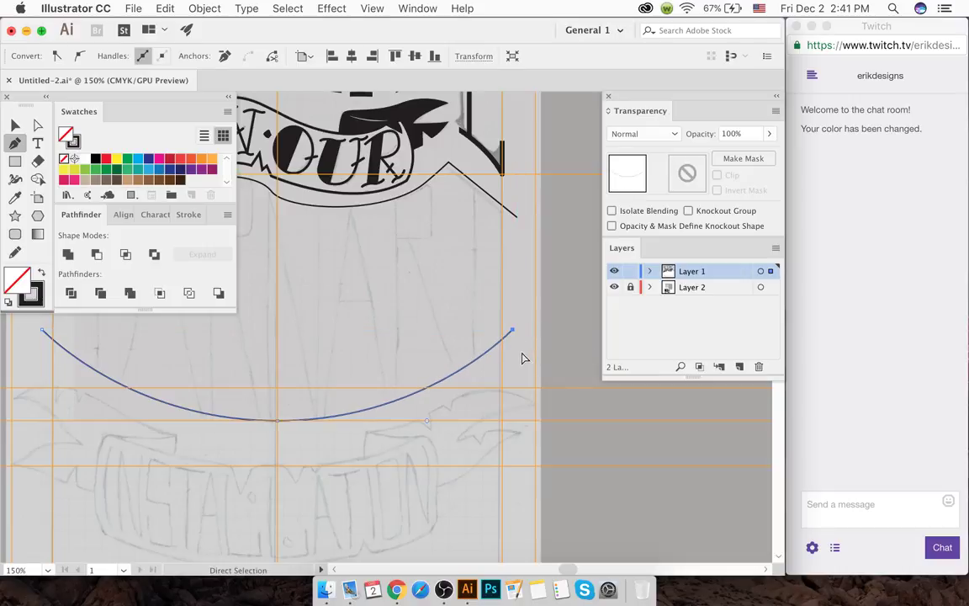
# - Trace the Y with straight paths: a first arm about 0.8 in long, a vertical stem past the lower arc, and a second arm about 1.14 in long
pyautogui.hscroll(-4, 519, 359)
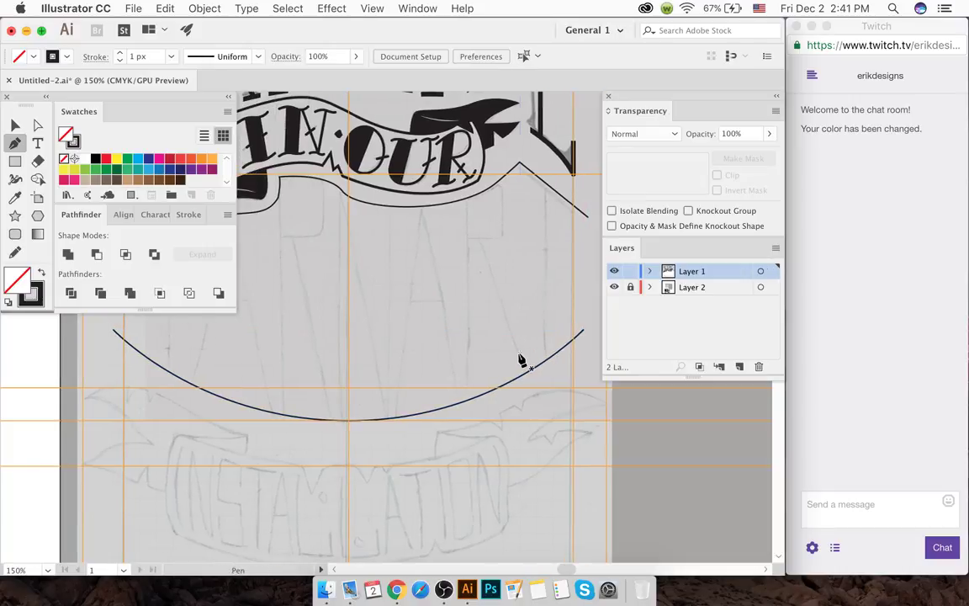
pyautogui.hscroll(-12, 416, 353)
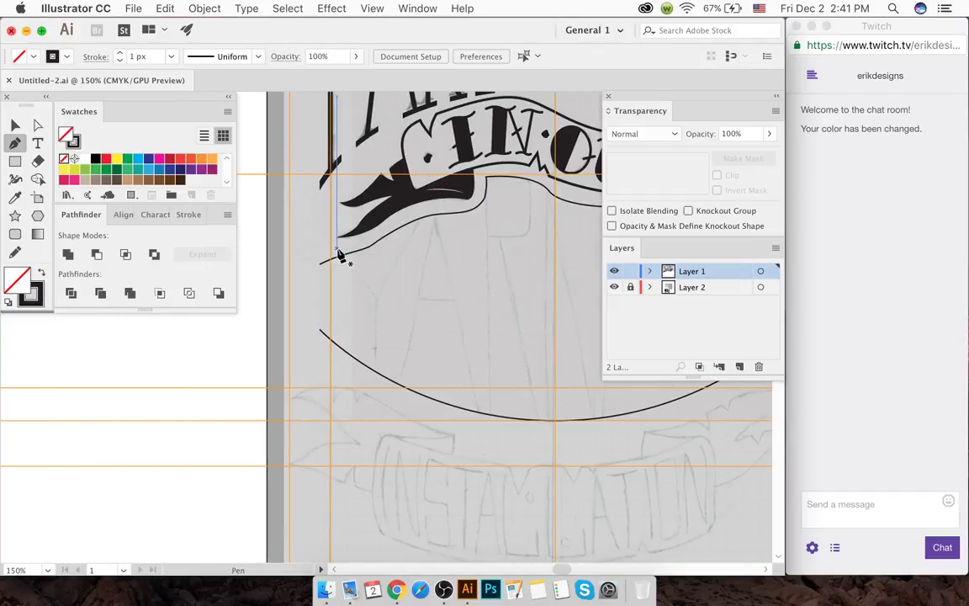
pyautogui.scroll(1, 340, 254)
pyautogui.click(337, 244)
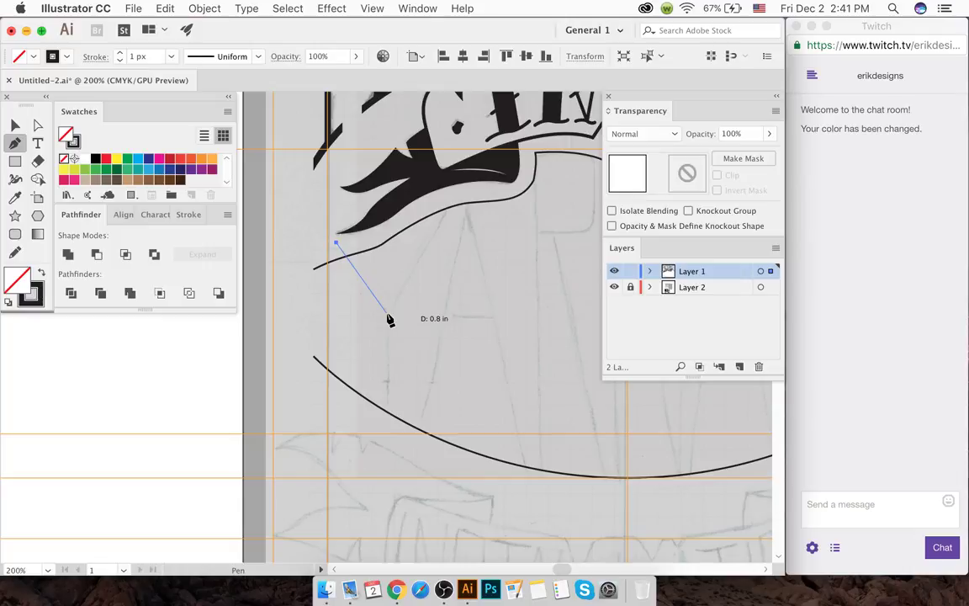
pyautogui.click(387, 312)
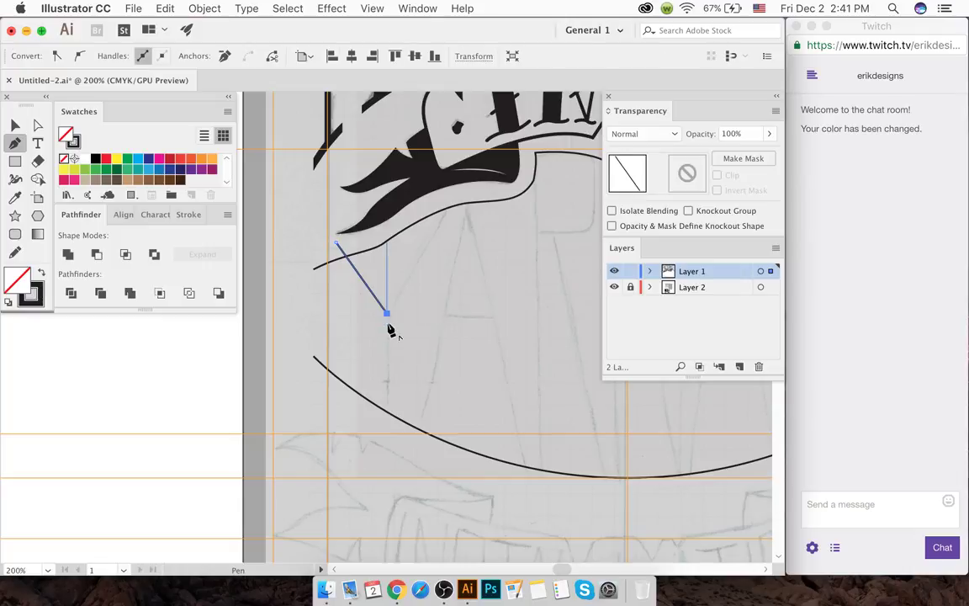
pyautogui.click(386, 422)
pyautogui.press('Escape')
pyautogui.click(387, 314)
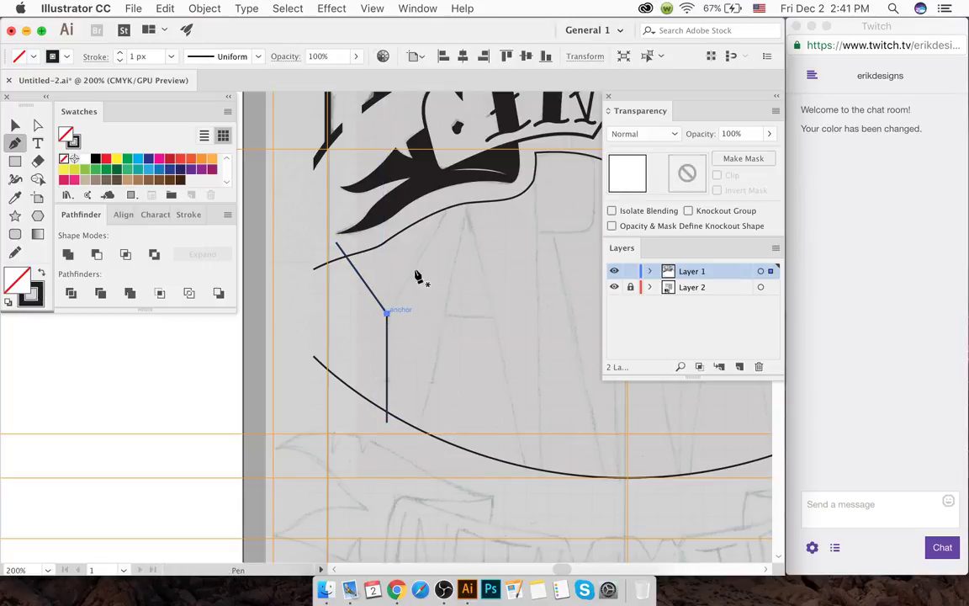
pyautogui.click(451, 206)
pyautogui.keyDown('super'); pyautogui.click(431, 277); pyautogui.keyUp('super')
# - Trace YARN's A as two slanted legs from a shared peak above the upper curve to past the lower arc, the second about 2.8 in long
pyautogui.hscroll(3, 424, 284)
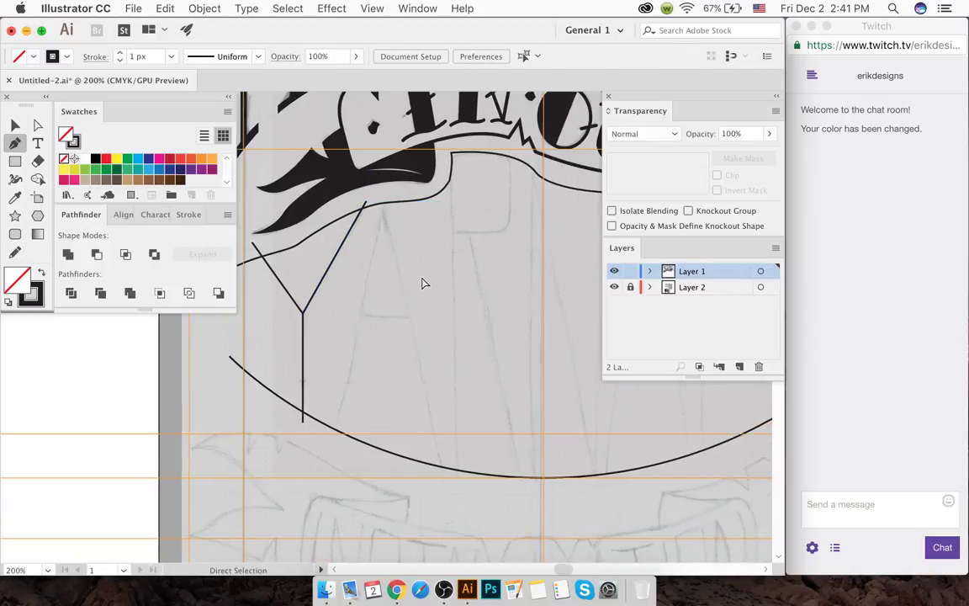
pyautogui.hscroll(1, 424, 284)
pyautogui.click(361, 194)
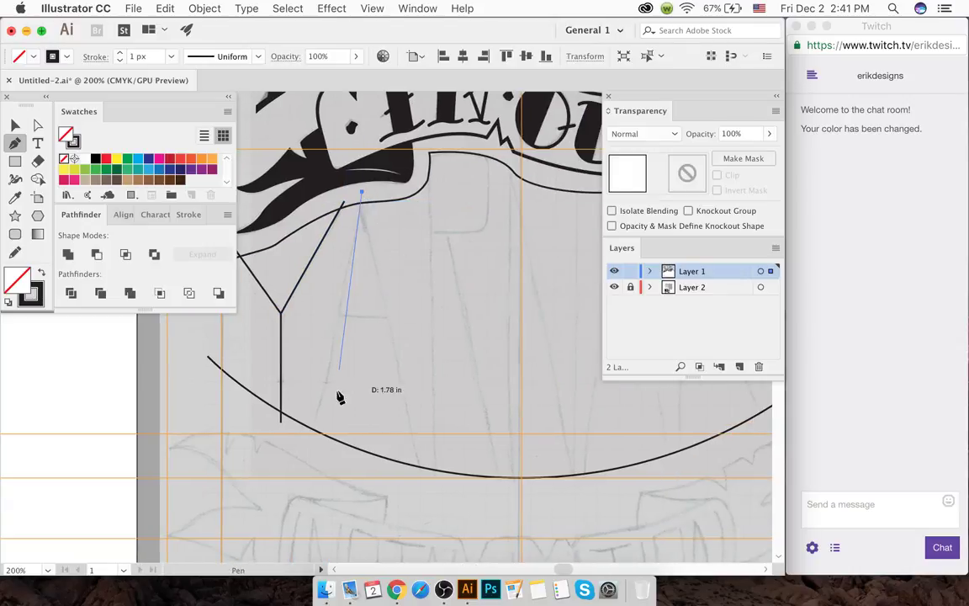
pyautogui.click(307, 438)
pyautogui.keyDown('super'); pyautogui.click(352, 345); pyautogui.keyUp('super')
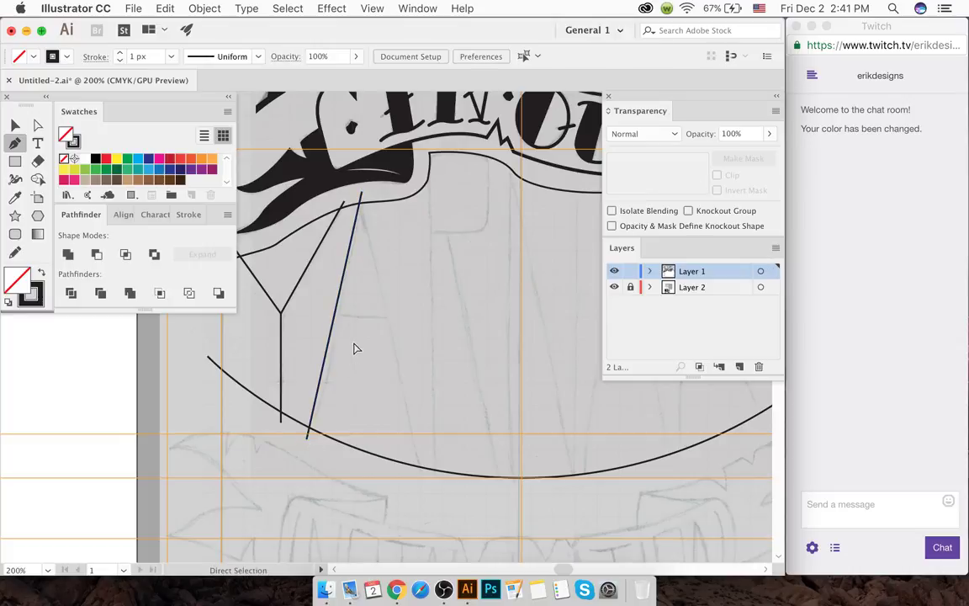
pyautogui.click(362, 196)
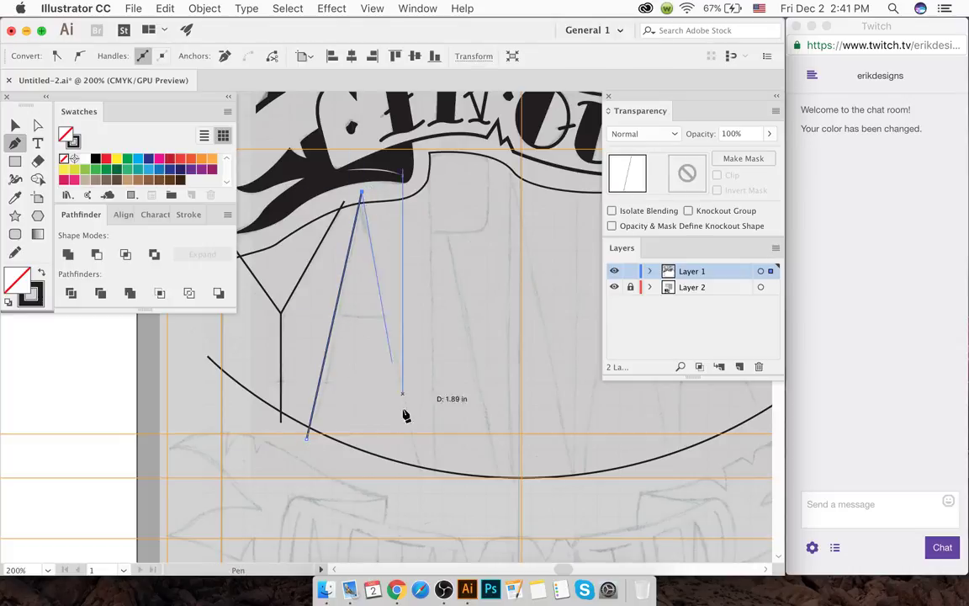
pyautogui.click(423, 487)
pyautogui.keyDown('super'); pyautogui.click(353, 461); pyautogui.keyUp('super')
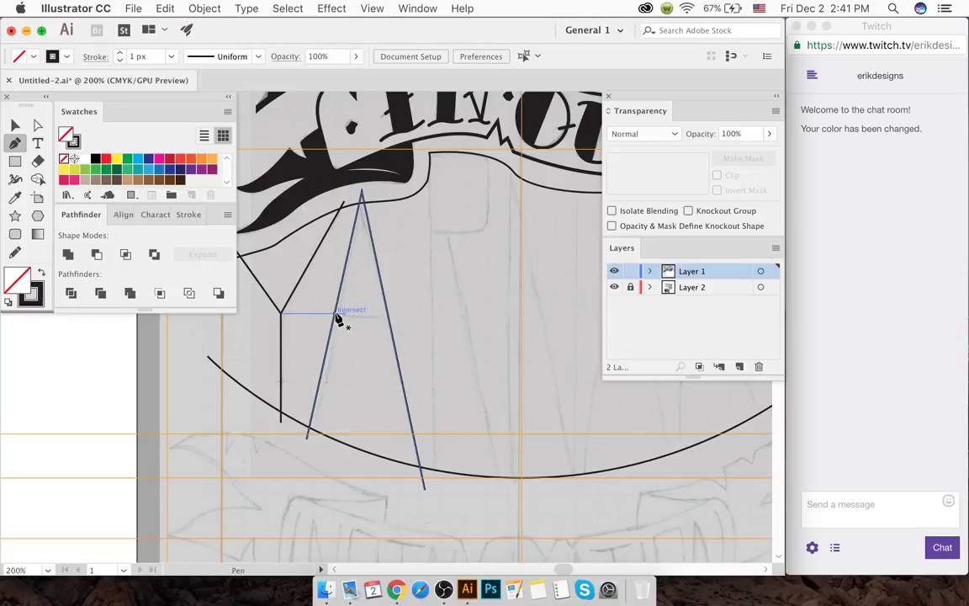
# - Add the A's crossbar between its two legs along the sketch, about 0.49 in long
pyautogui.click(335, 315)
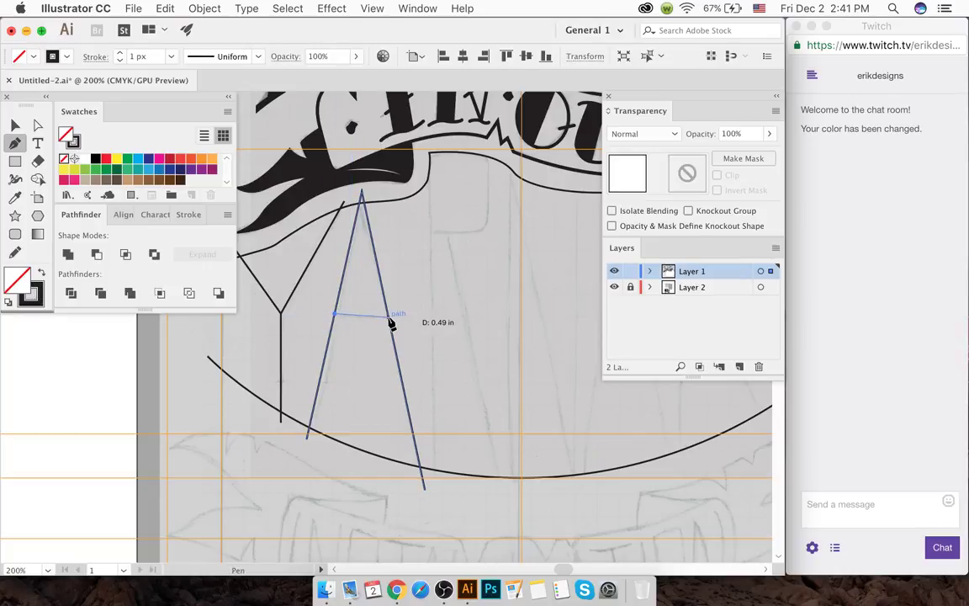
pyautogui.click(388, 317)
pyautogui.keyDown('super'); pyautogui.click(372, 303); pyautogui.keyUp('super')
pyautogui.hscroll(3, 368, 303)
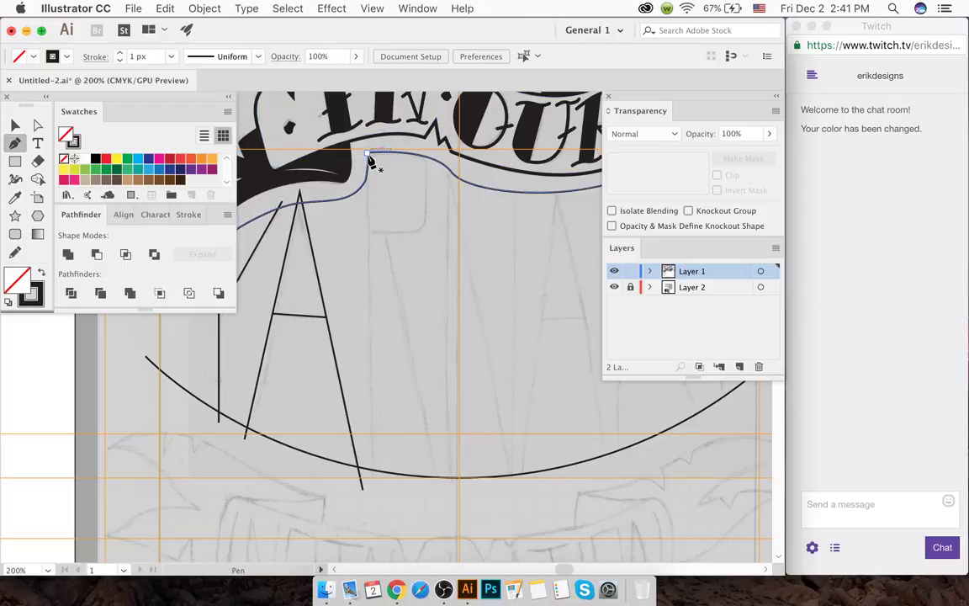
# - Trace YARN's R with a vertical stem about 3.09 in long and a squared bowl whose lower edge is about 0.62 in long
pyautogui.click(369, 155)
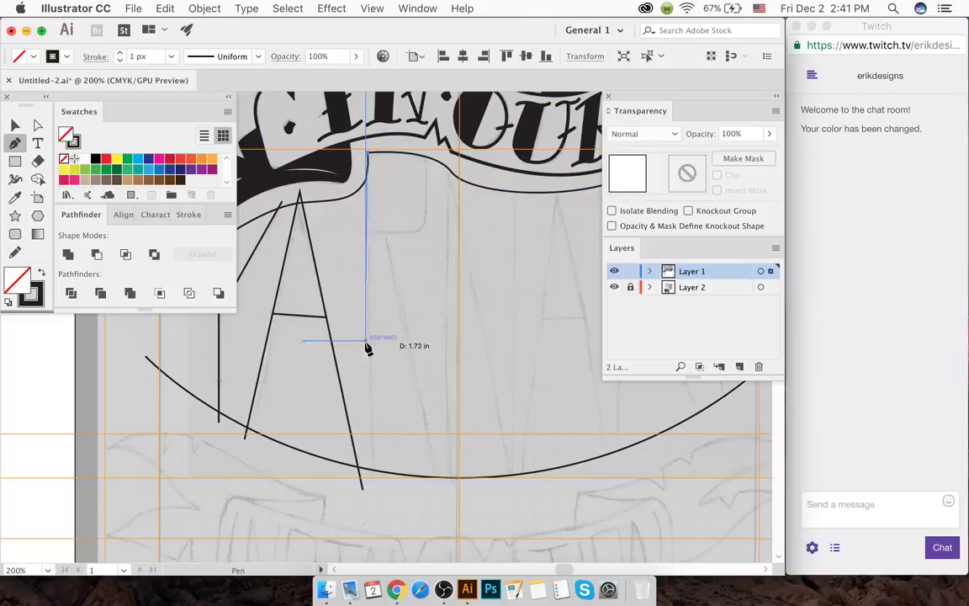
pyautogui.click(371, 492)
pyautogui.keyDown('super'); pyautogui.click(383, 228); pyautogui.keyUp('super')
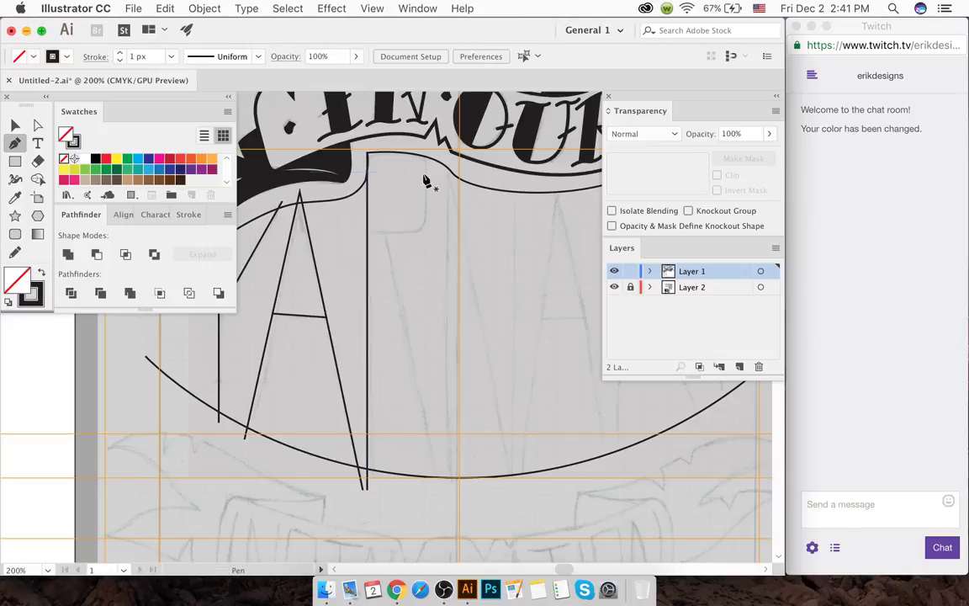
pyautogui.click(423, 149)
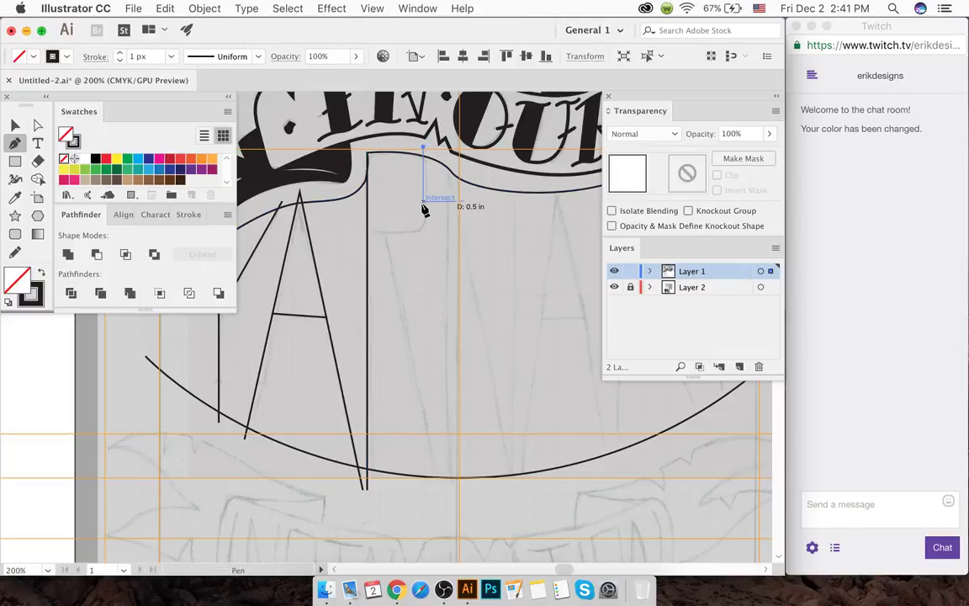
pyautogui.click(422, 231)
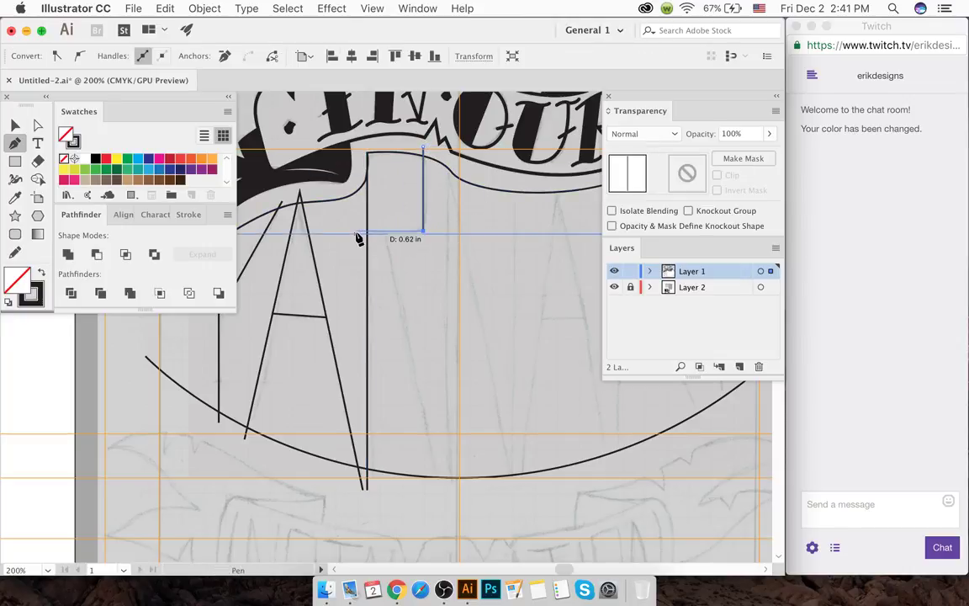
pyautogui.click(357, 233)
pyautogui.keyDown('super'); pyautogui.click(387, 239); pyautogui.keyUp('super')
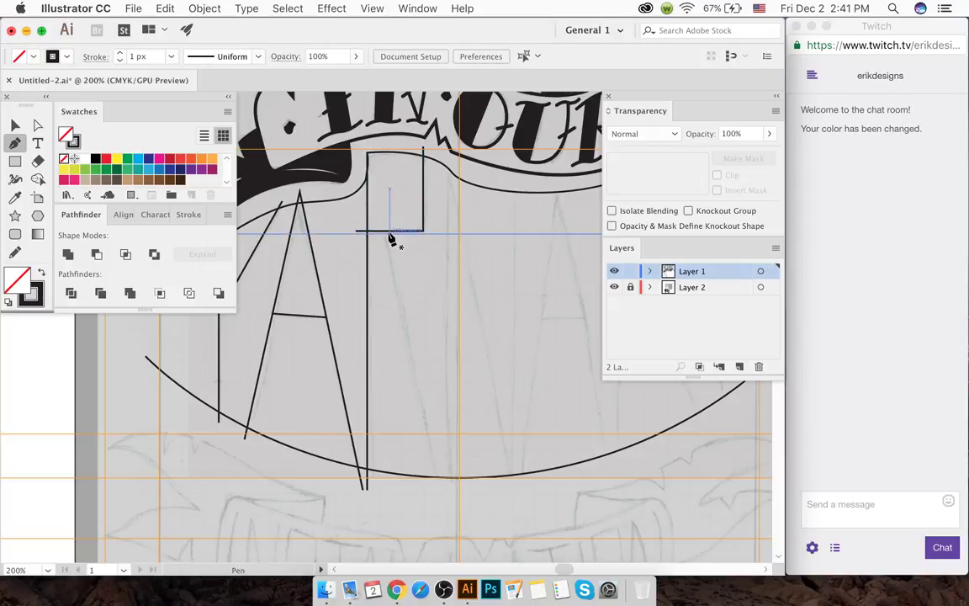
# - Add the slanted leg of YARN's R from the bowl's lower edge to just past the lower arc
pyautogui.click(385, 232)
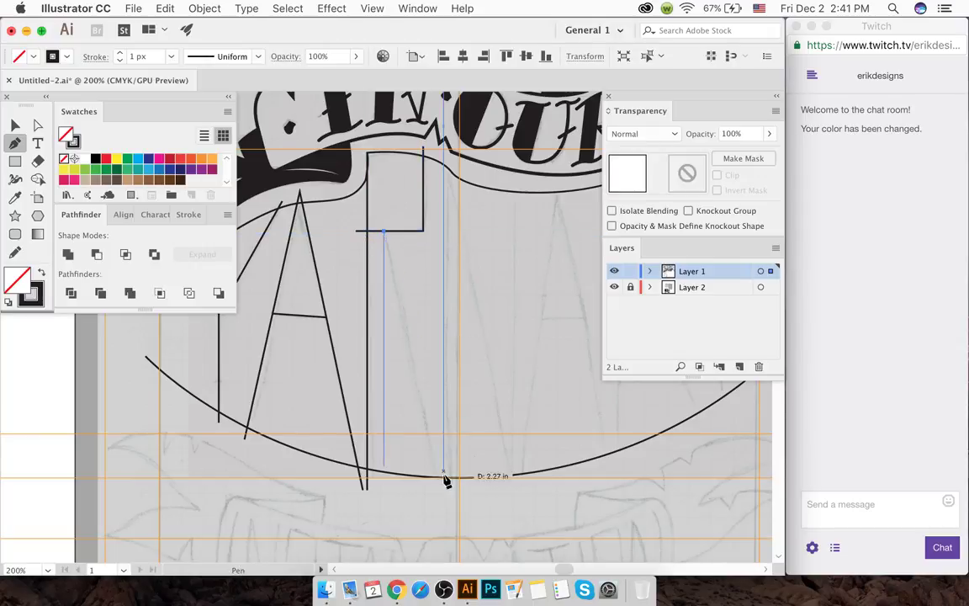
pyautogui.click(440, 492)
pyautogui.keyDown('super'); pyautogui.click(427, 501); pyautogui.keyUp('super')
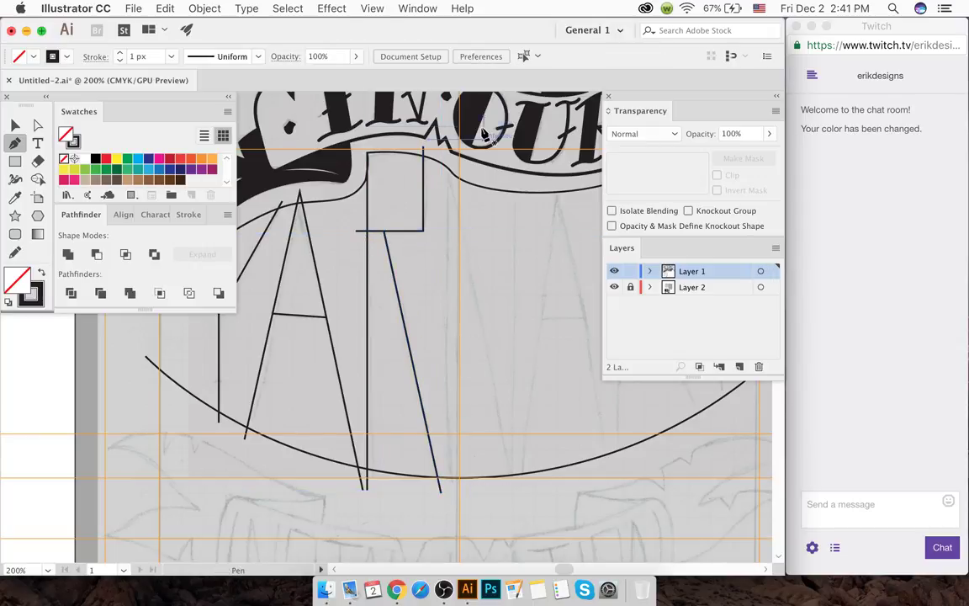
# - Draw the N's first vertical stem about 3.06 in long, from the upper curve past the lower arc, separate from the R's leg
pyautogui.click(447, 161)
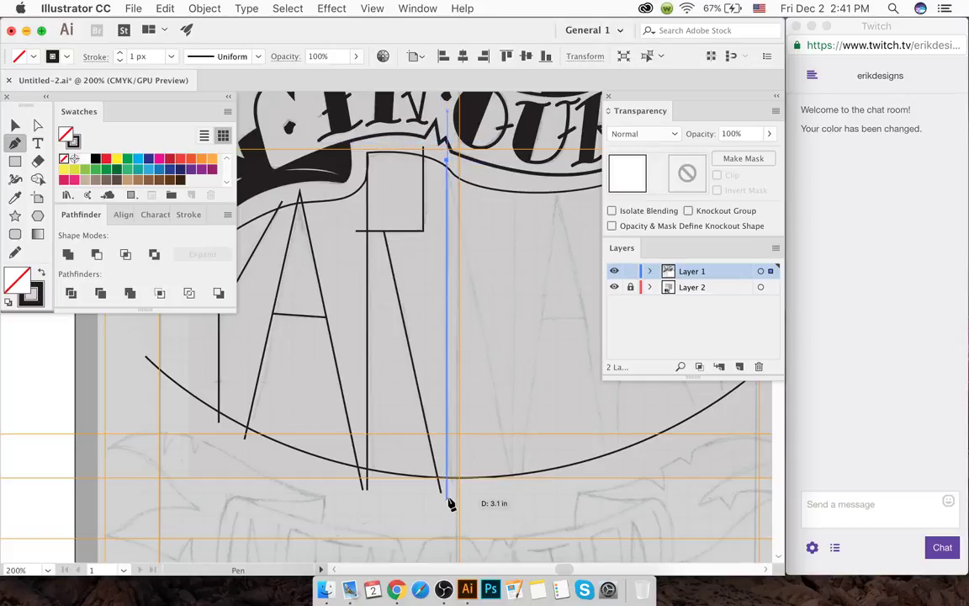
pyautogui.click(441, 493)
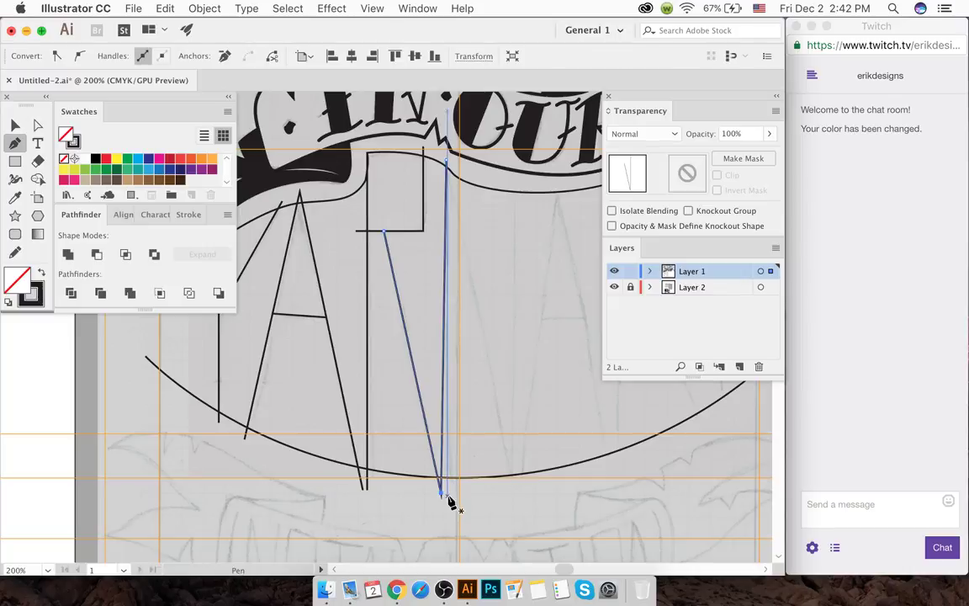
pyautogui.hotkey('ctrl', 'z')
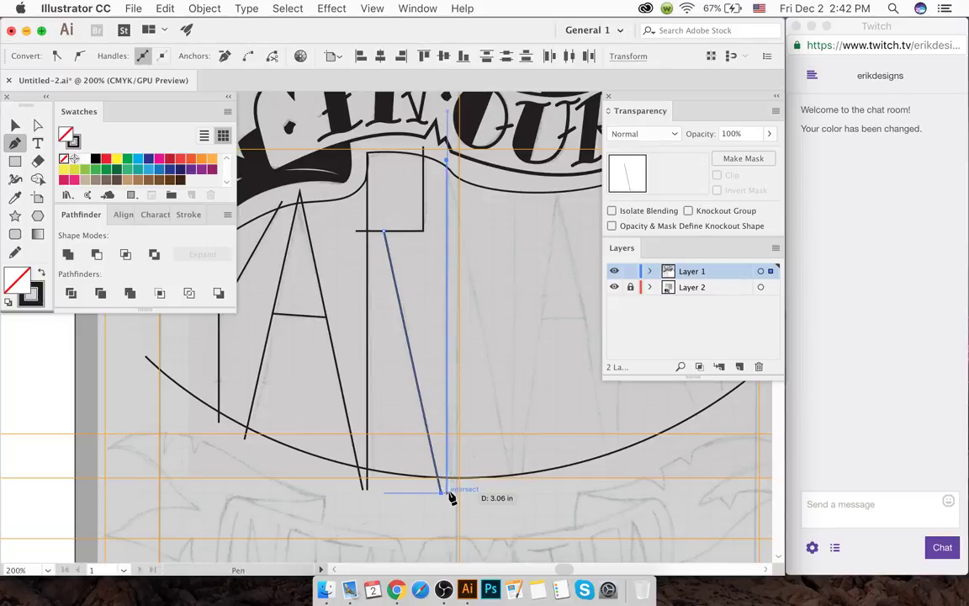
pyautogui.click(448, 493)
pyautogui.press('super+z')
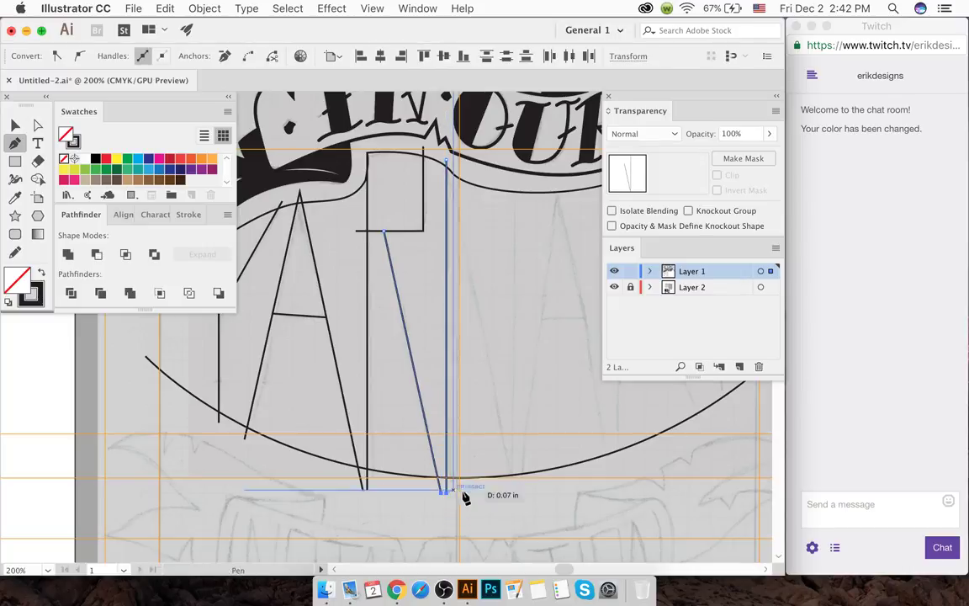
pyautogui.keyDown('super'); pyautogui.click(478, 455); pyautogui.keyUp('super')
# - Continue the N from the stem's upper end with a diagonal about 3 in long and a second vertical stem crossing the upper curve
pyautogui.click(447, 161)
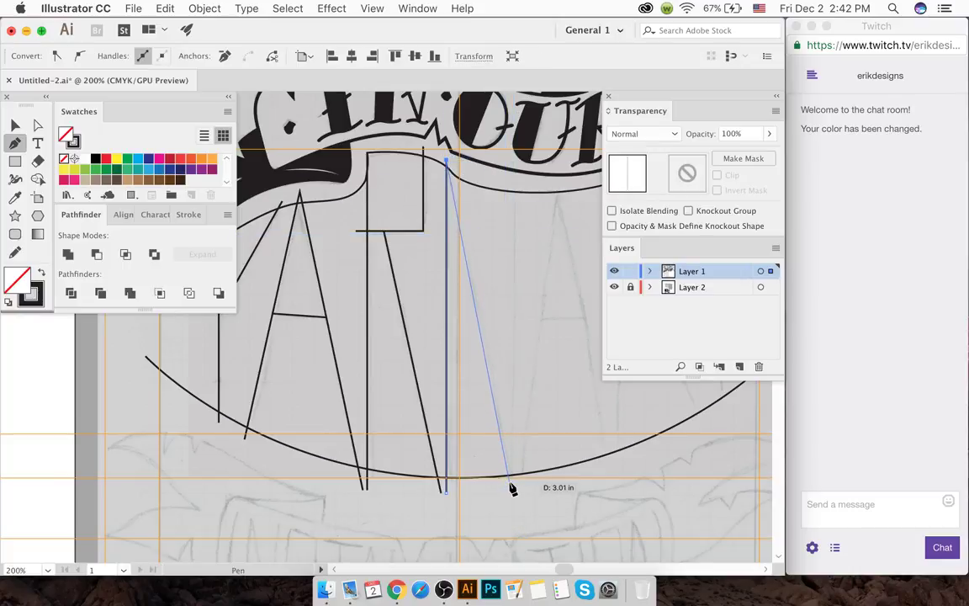
pyautogui.click(508, 478)
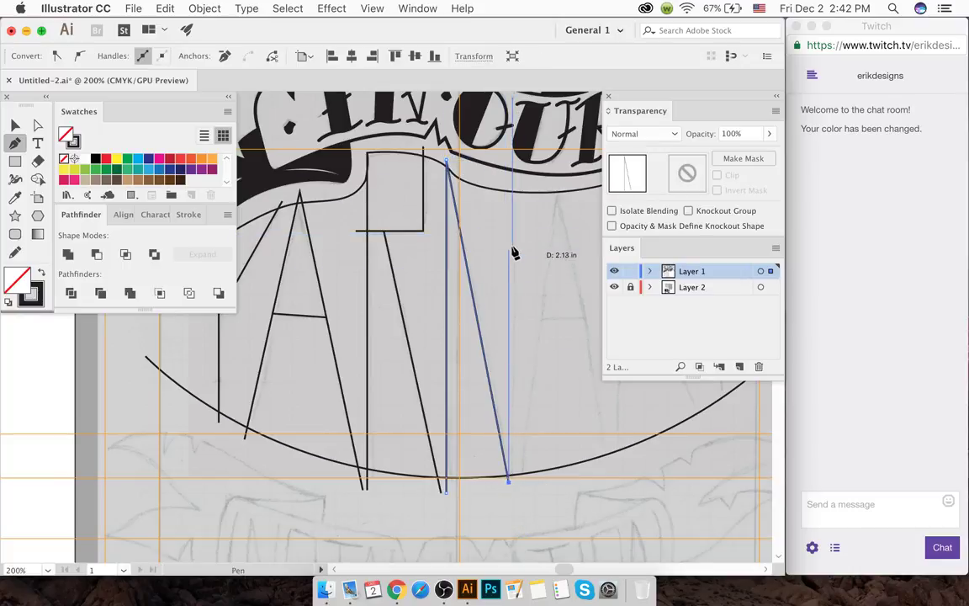
pyautogui.click(508, 183)
pyautogui.hscroll(10, 511, 188)
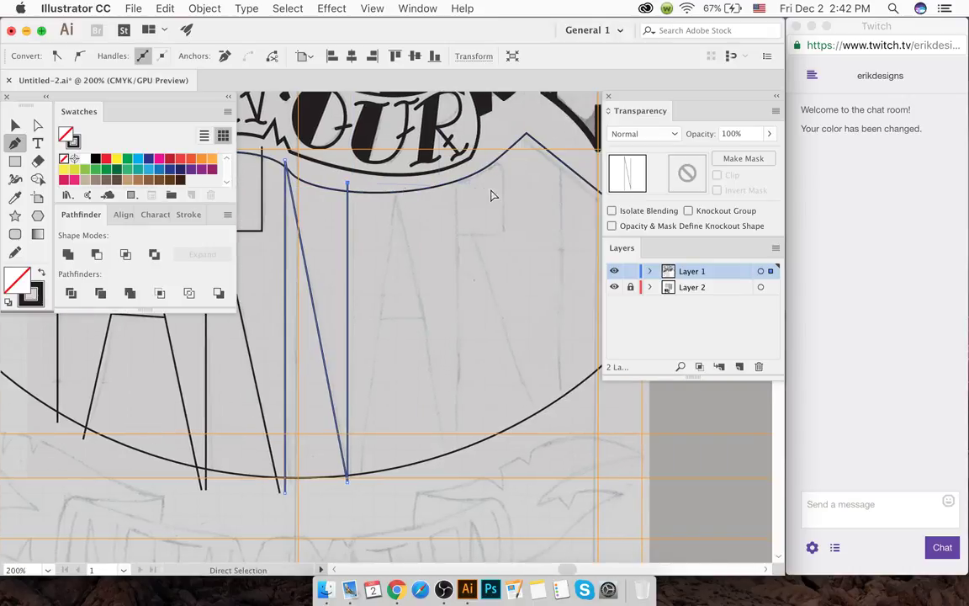
pyautogui.keyDown('super'); pyautogui.click(394, 190); pyautogui.keyUp('super')
# - Trace ART's A as two slanted legs from a shared peak above the upper curve to past the lower arc
pyautogui.click(395, 187)
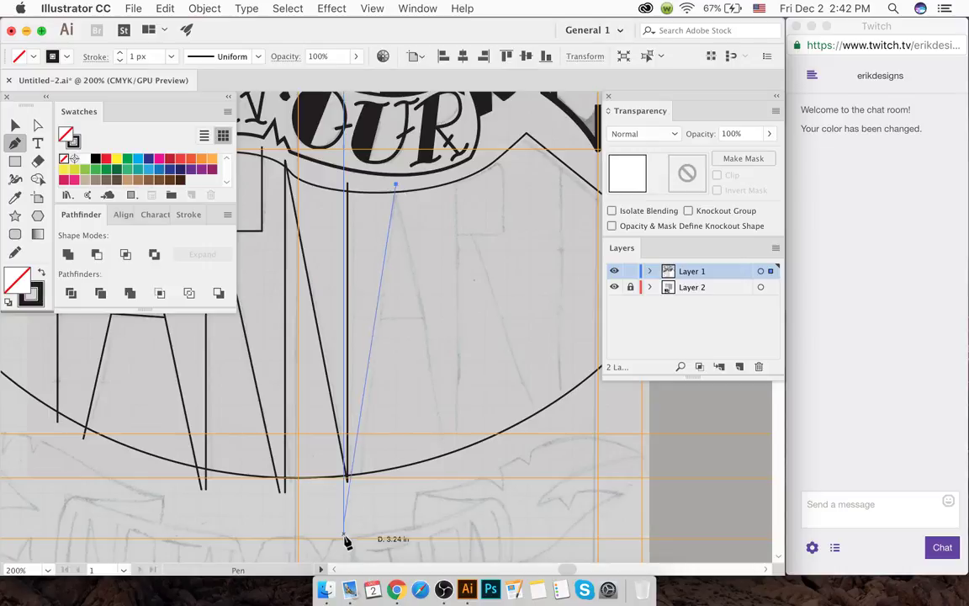
pyautogui.click(358, 495)
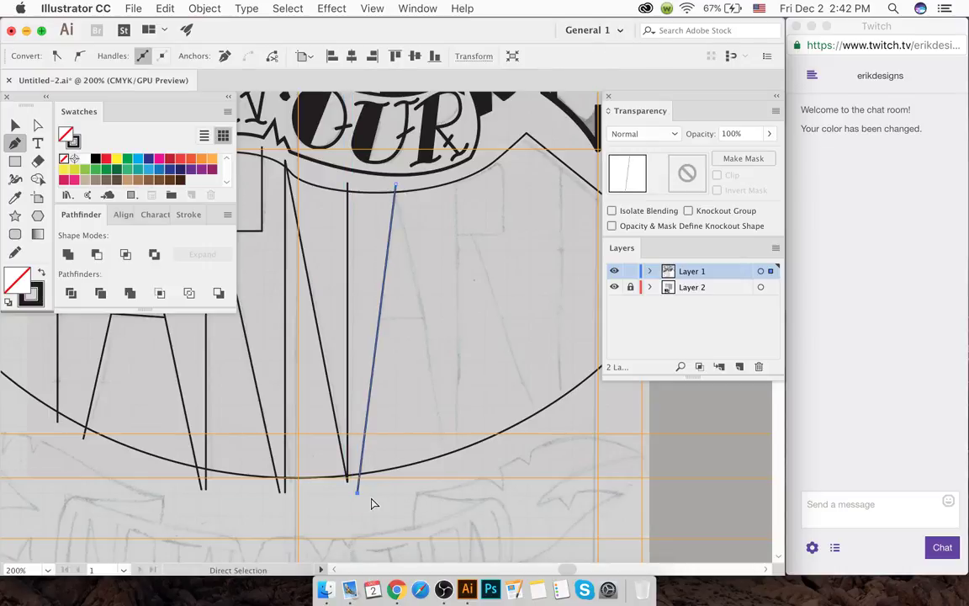
pyautogui.keyDown('super'); pyautogui.click(373, 503); pyautogui.keyUp('super')
pyautogui.click(396, 187)
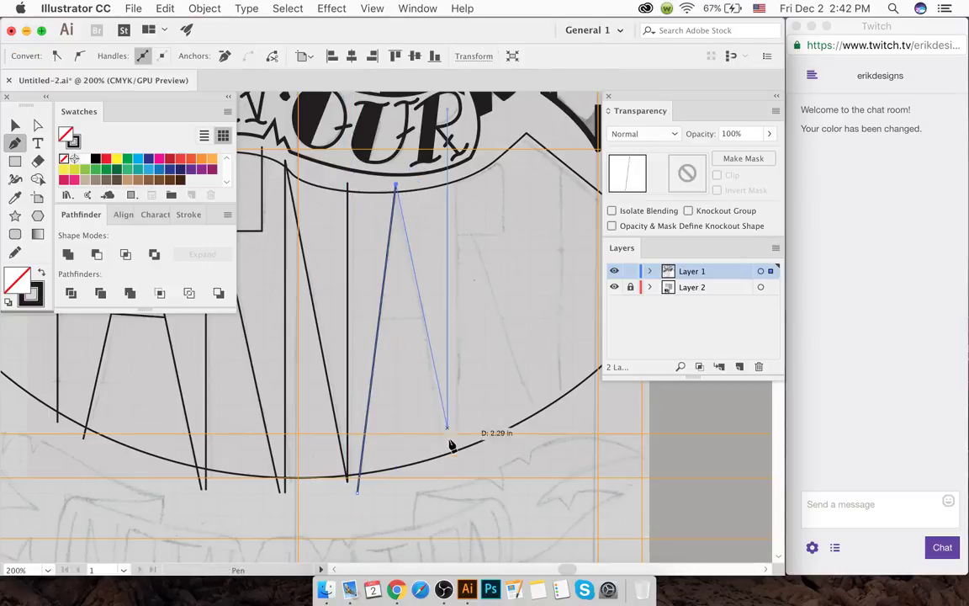
pyautogui.click(445, 463)
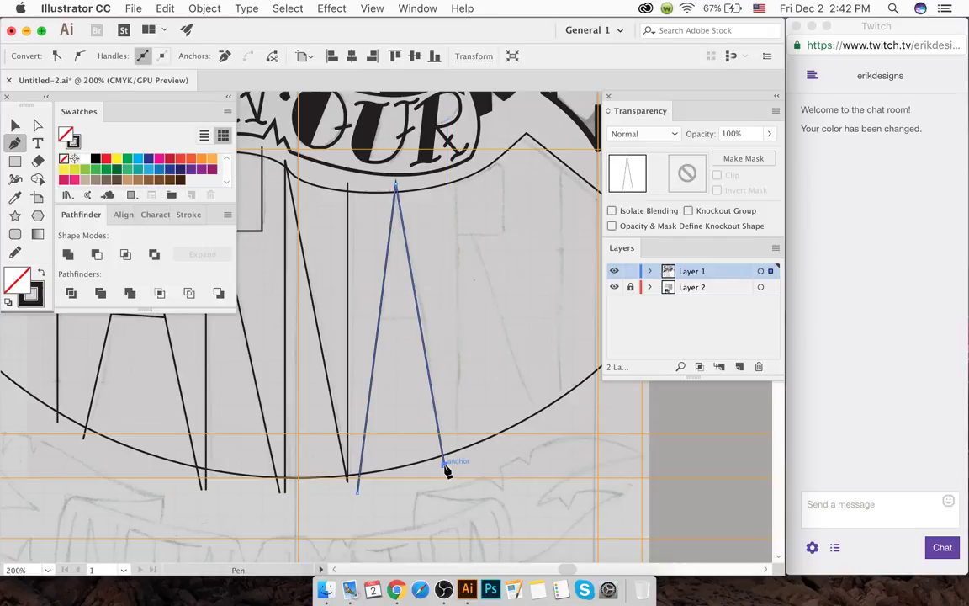
pyautogui.keyDown('super'); pyautogui.click(383, 331); pyautogui.keyUp('super')
# - Add the crossbar of ART's A between its two legs along the sketch, about 0.37 in long
pyautogui.click(379, 320)
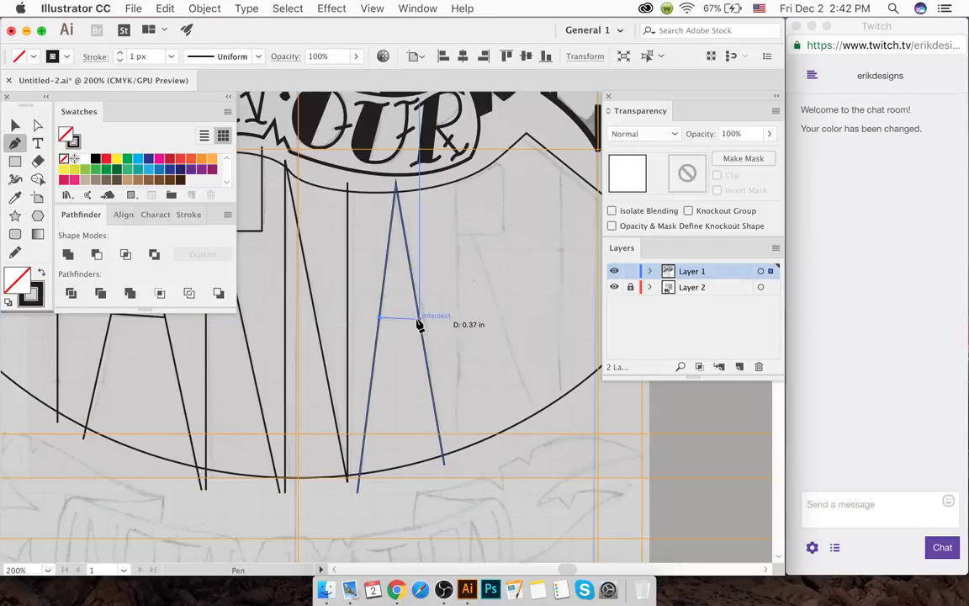
pyautogui.click(421, 320)
pyautogui.keyDown('super'); pyautogui.click(434, 298); pyautogui.keyUp('super')
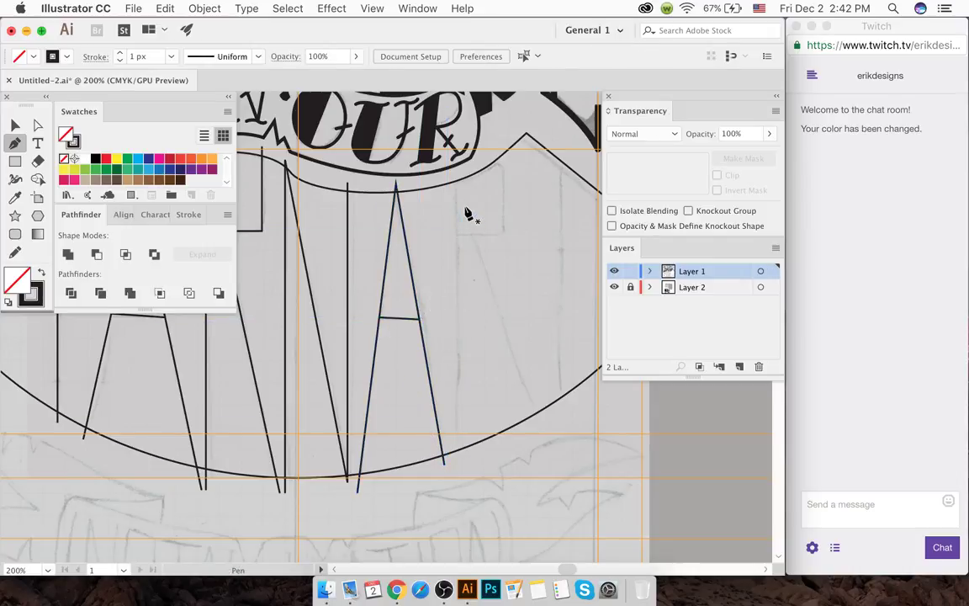
# - Draw the vertical stem of ART's R about 2.72 in long, from above the upper curve to past the lower arc
pyautogui.click(454, 175)
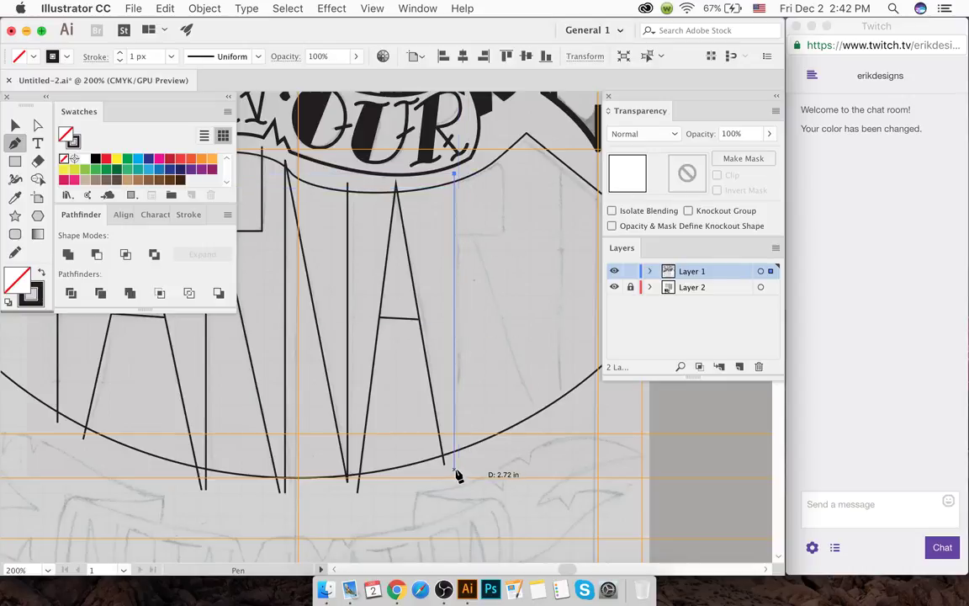
pyautogui.click(454, 468)
pyautogui.keyDown('super'); pyautogui.click(466, 206); pyautogui.keyUp('super')
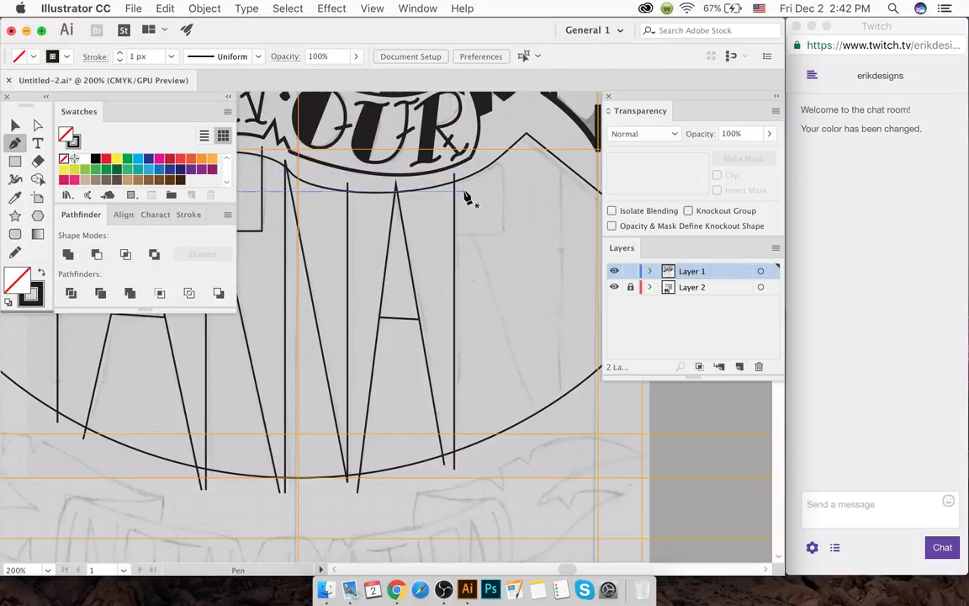
# - Trace the bowl of ART's R from the stem's upper end, with a sloped top, a vertical side about 0.87 in long and a horizontal base
pyautogui.click(455, 175)
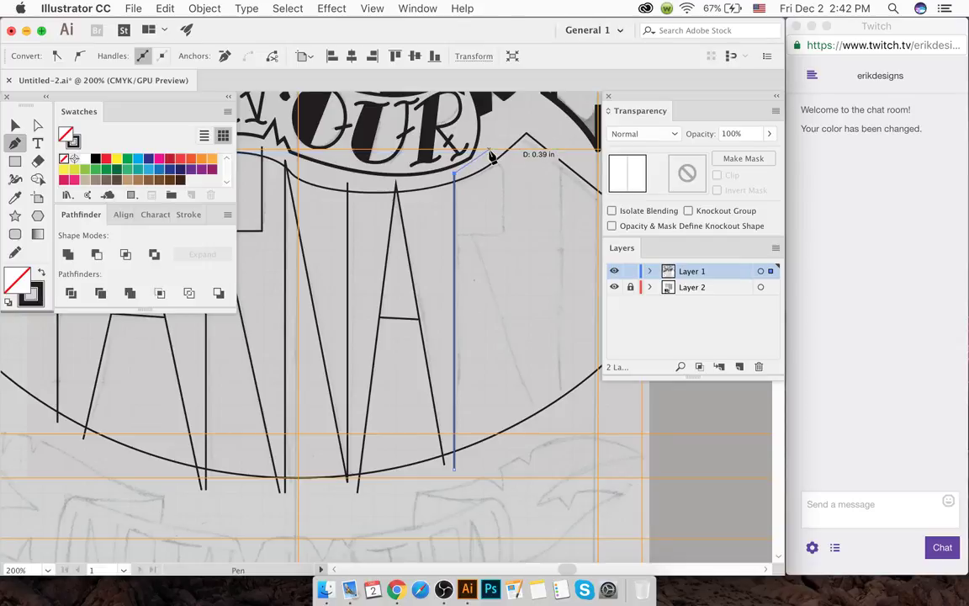
pyautogui.click(499, 144)
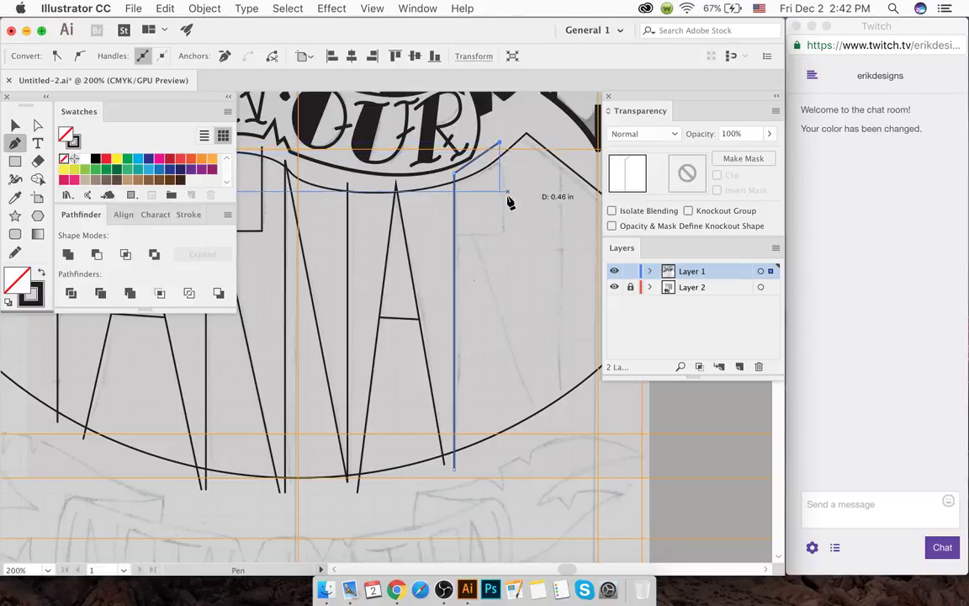
pyautogui.press('super+z')
pyautogui.click(505, 140)
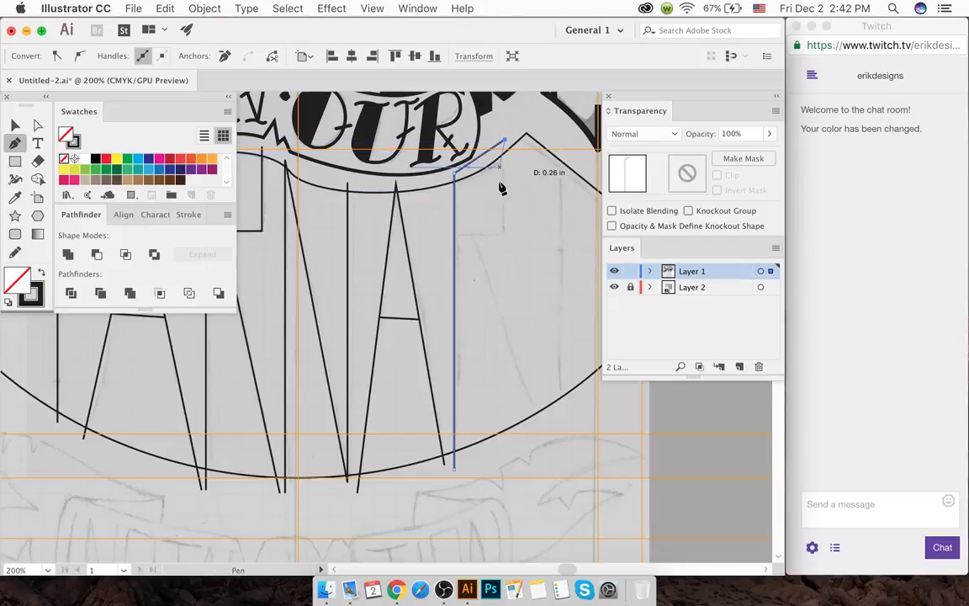
pyautogui.click(504, 233)
pyautogui.click(439, 233)
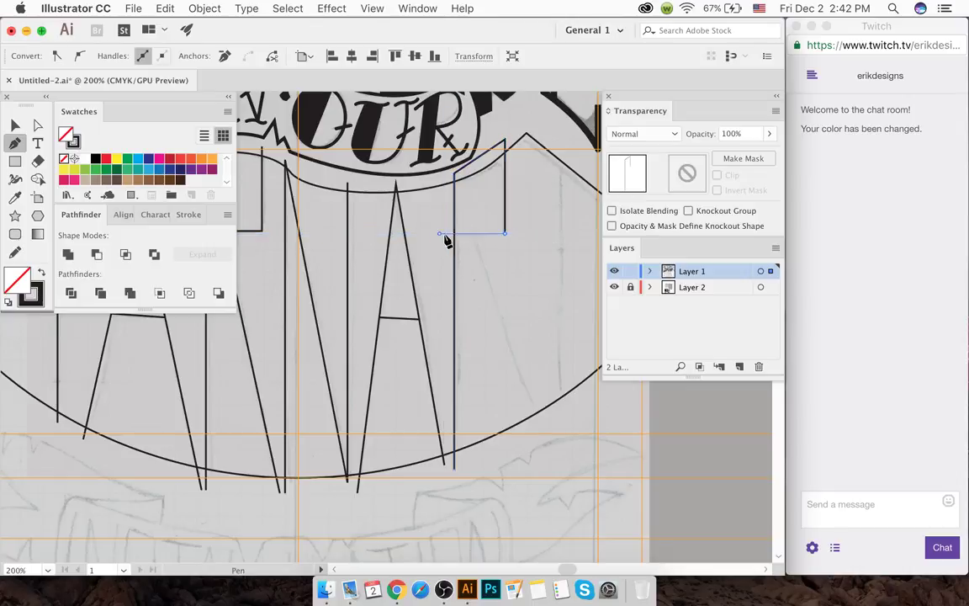
pyautogui.keyDown('super'); pyautogui.click(476, 245); pyautogui.keyUp('super')
# - Add the slanted leg of ART's R from the bowl's base to just past the lower arc
pyautogui.click(472, 233)
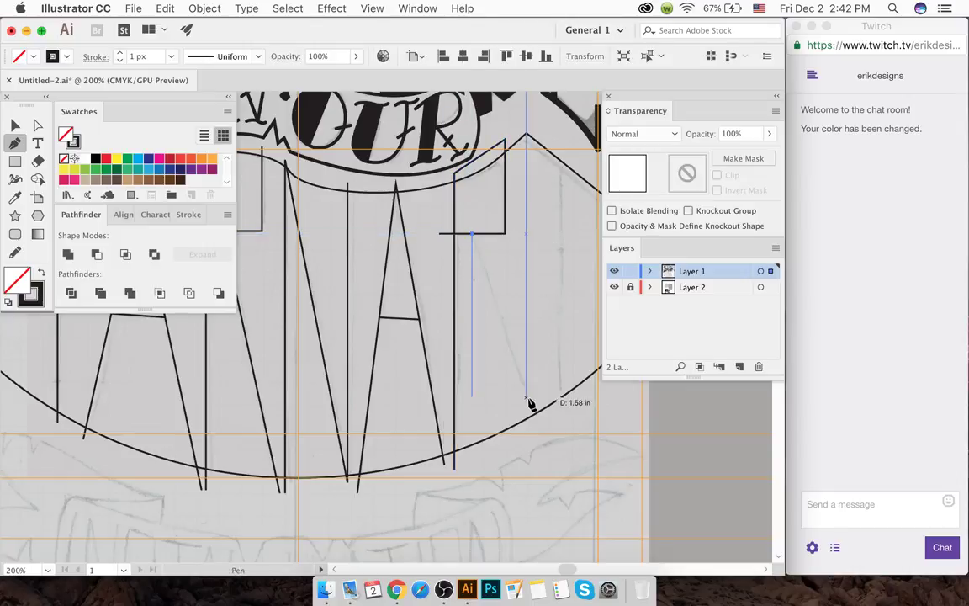
pyautogui.click(539, 423)
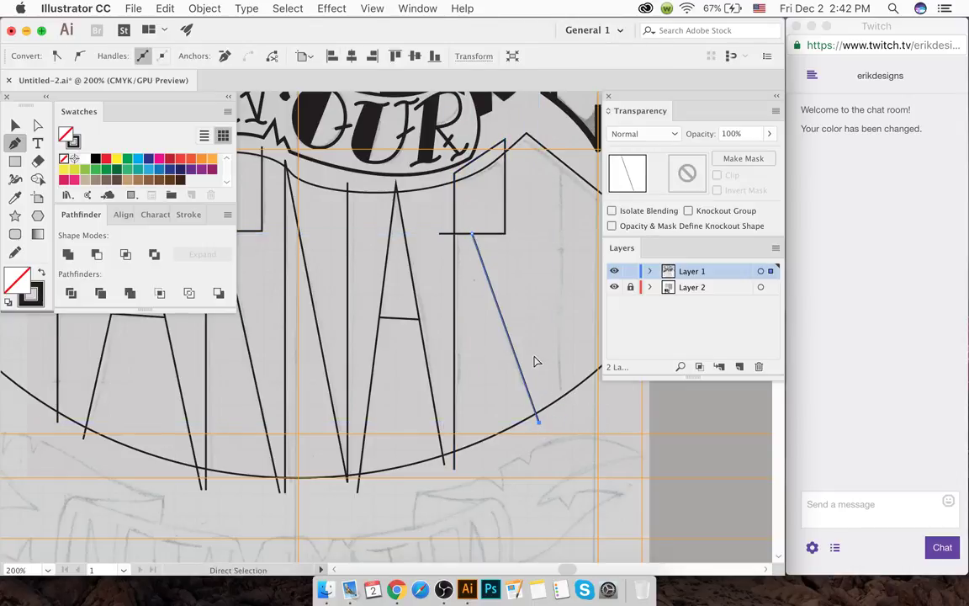
pyautogui.keyDown('ctrl'); pyautogui.click(530, 352); pyautogui.keyUp('ctrl')
# - Draw the T's vertical stem about 2.37 in long, from the upper boundary to just past the lower arc
pyautogui.hscroll(5, 523, 346)
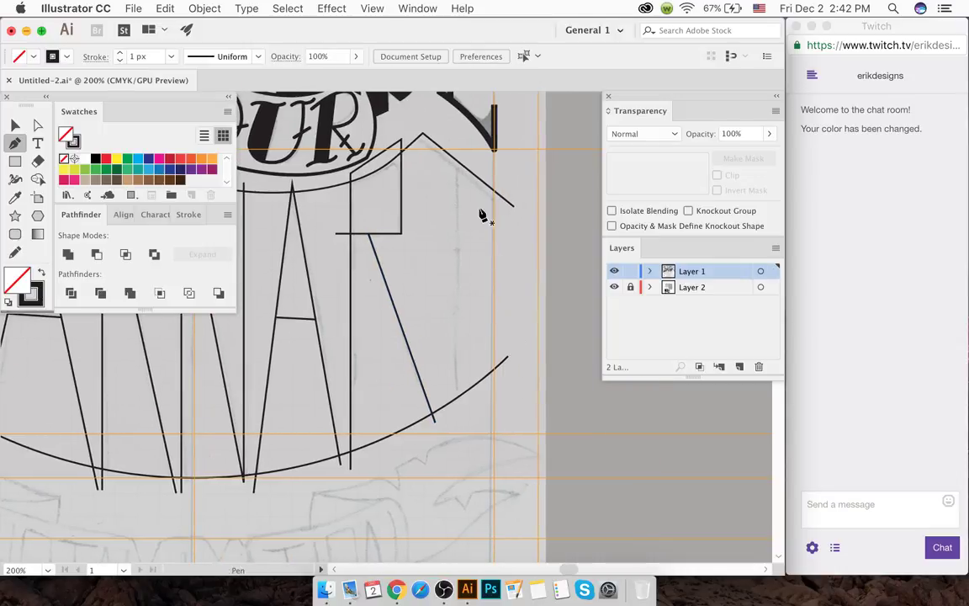
pyautogui.click(460, 155)
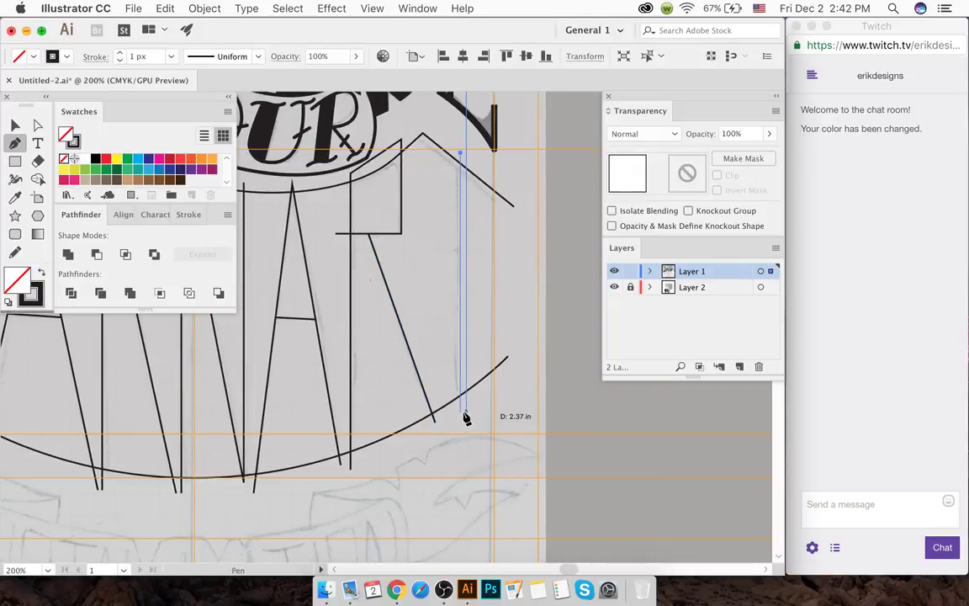
pyautogui.click(464, 412)
pyautogui.keyDown('ctrl'); pyautogui.click(439, 243); pyautogui.keyUp('ctrl')
# - View the whole poster layout, deselect the artwork and save the document
pyautogui.hscroll(-2, 423, 234)
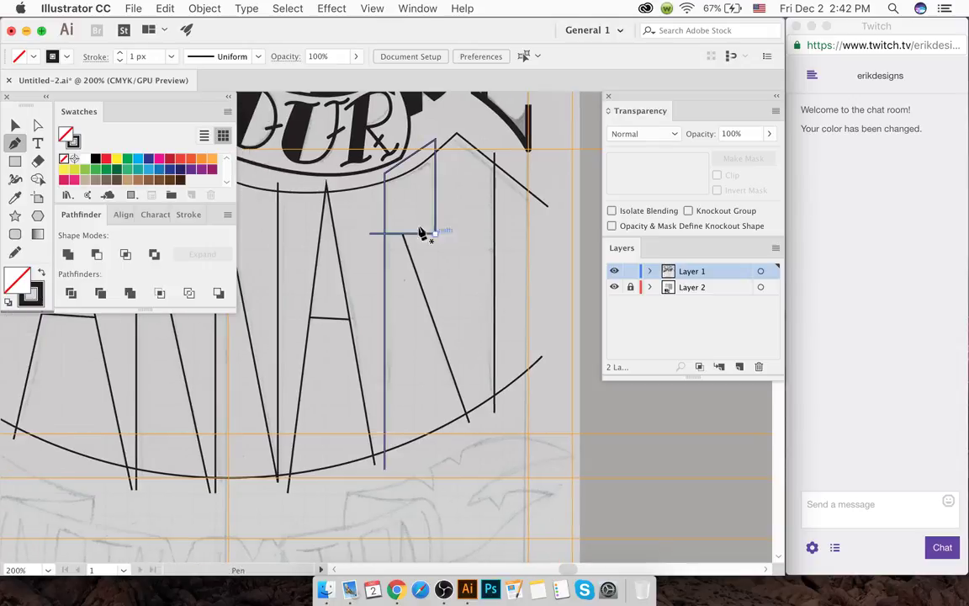
pyautogui.click(14, 124)
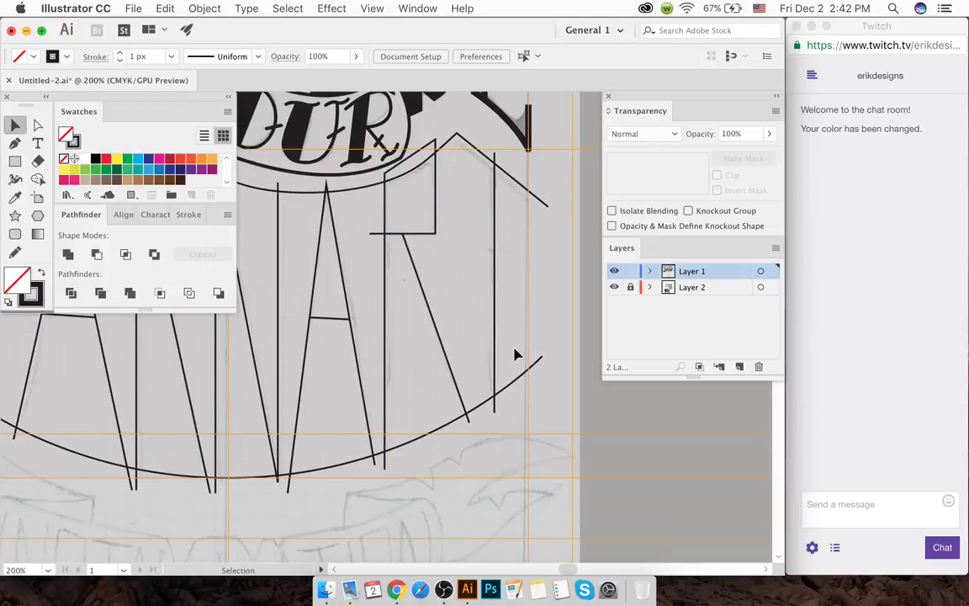
pyautogui.scroll(-4, 515, 354)
pyautogui.click(536, 399)
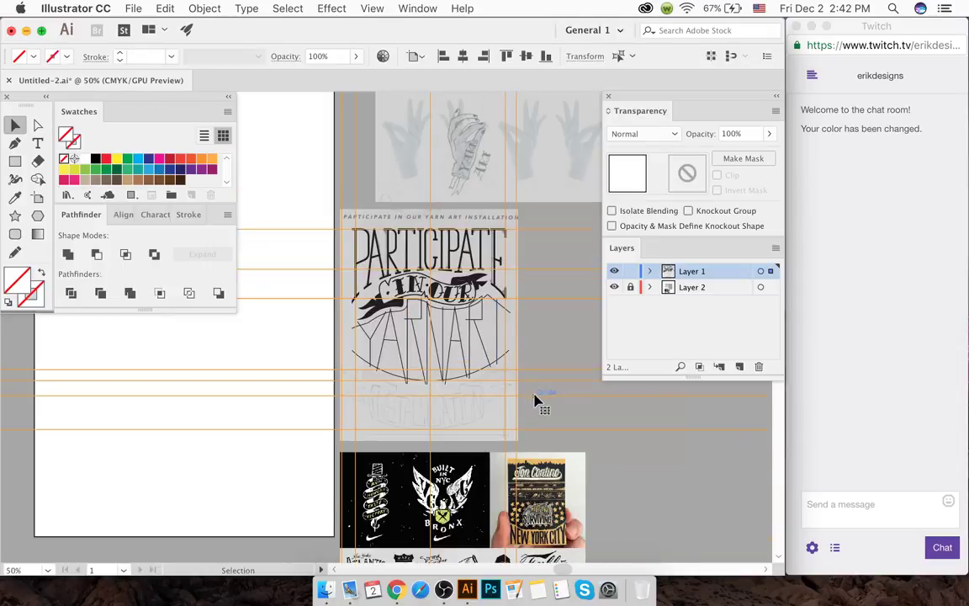
pyautogui.click(534, 349)
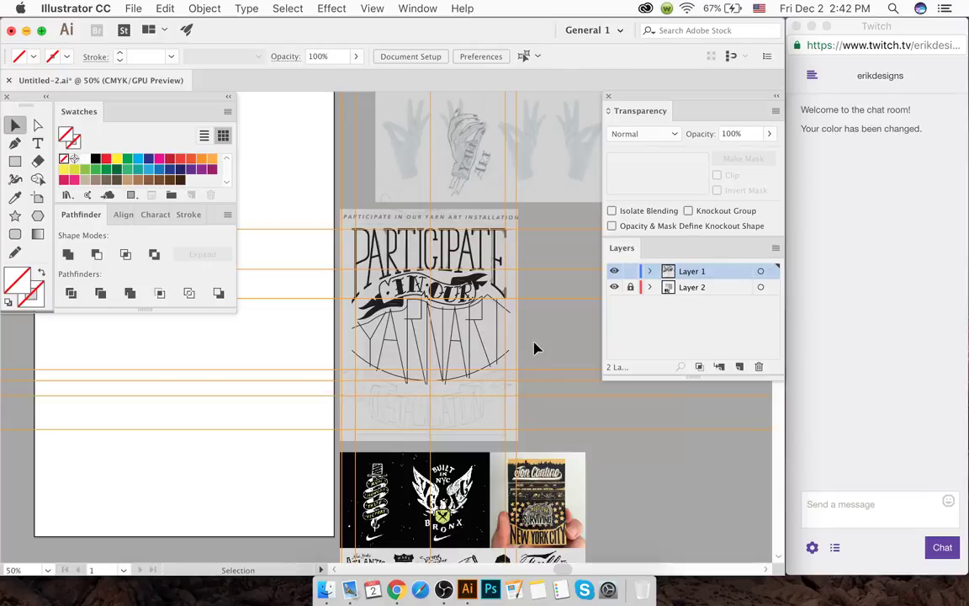
pyautogui.rightClick(560, 402)
pyautogui.click(572, 452)
pyautogui.press('super+s')
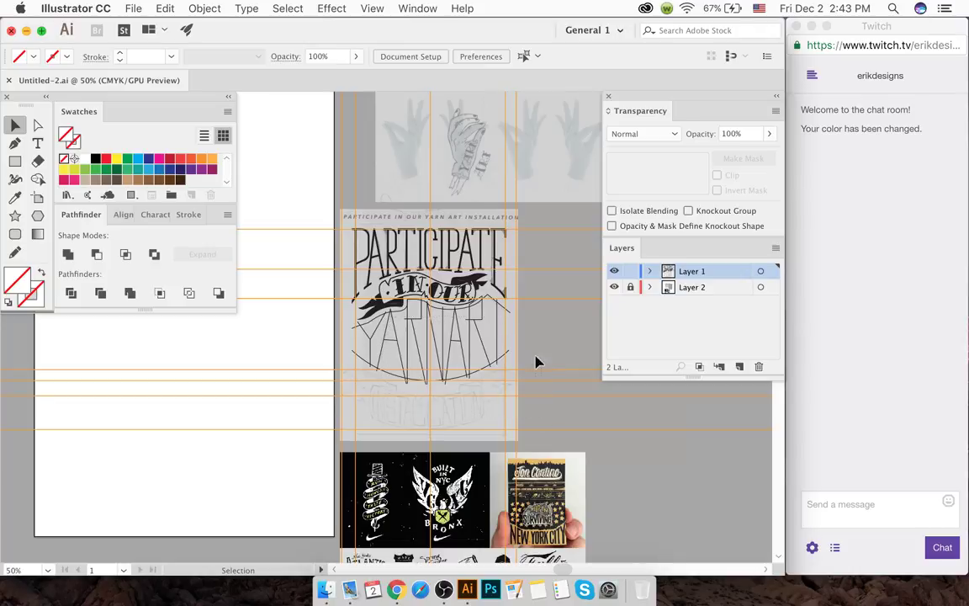
# - Select the YARN ART strokes and use Shape Builder to remove the upper-boundary segment between YARN's A and R and the R bowl's overhanging base stub
pyautogui.click(481, 255)
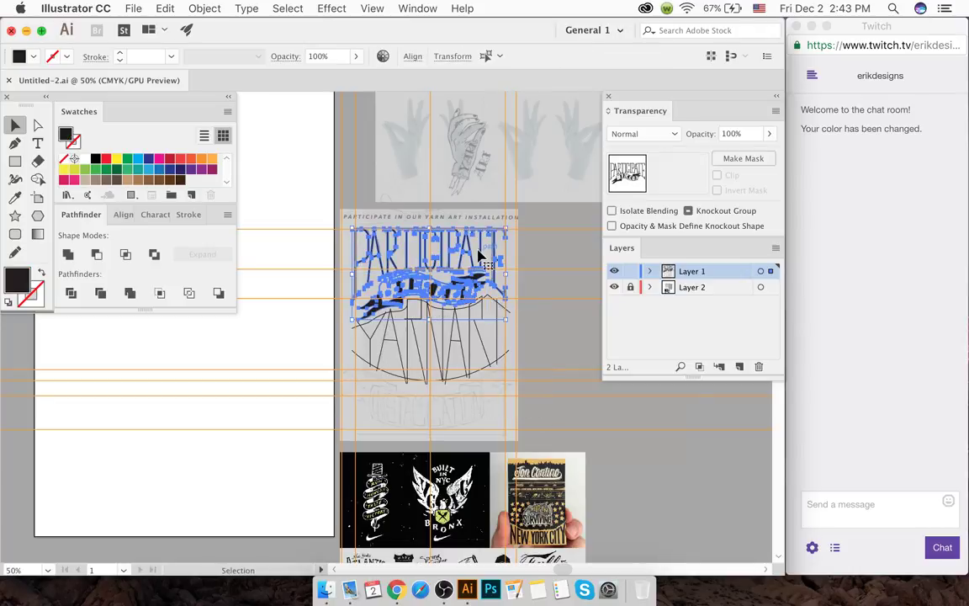
pyautogui.click(519, 382)
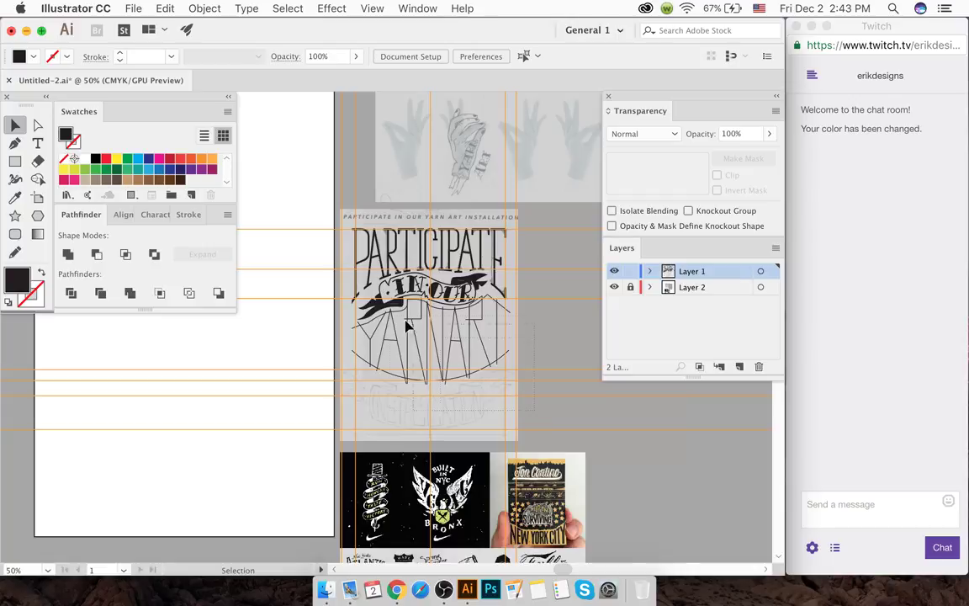
pyautogui.moveTo(331, 291); pyautogui.dragTo(461, 351)
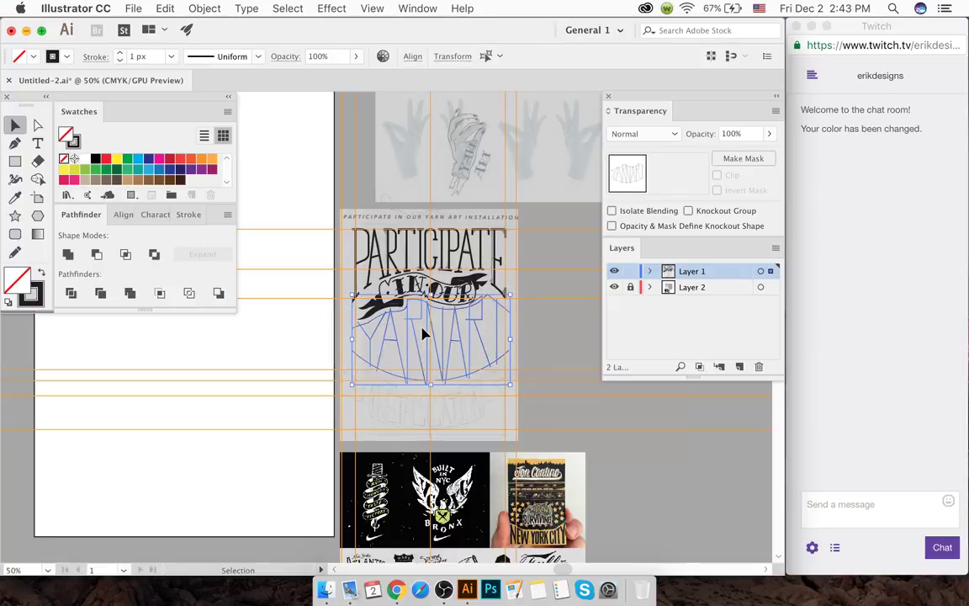
pyautogui.scroll(4, 423, 334)
pyautogui.hotkey('shift', 'm')
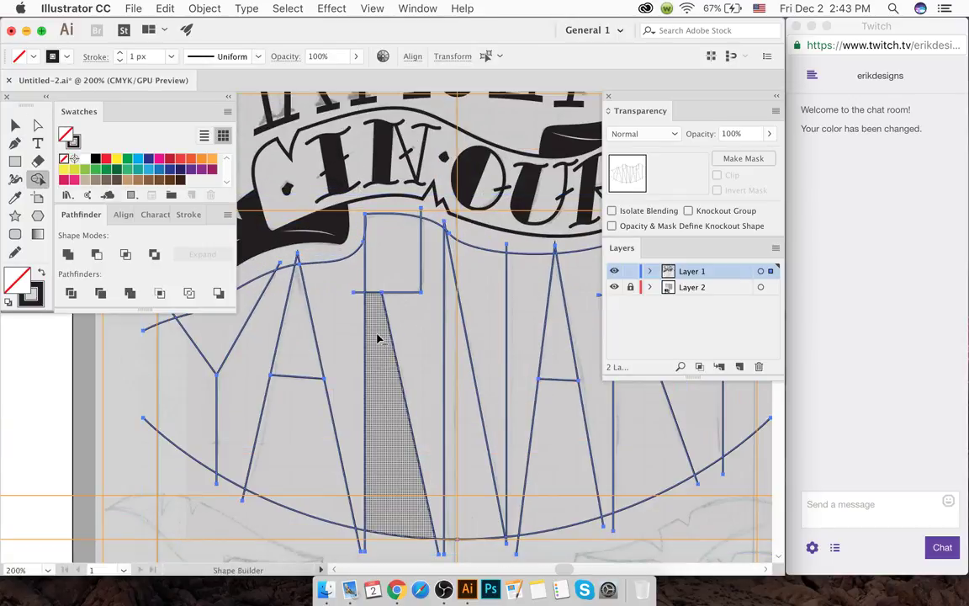
pyautogui.moveTo(322, 255); pyautogui.dragTo(330, 281)
pyautogui.moveTo(353, 317); pyautogui.dragTo(350, 327)
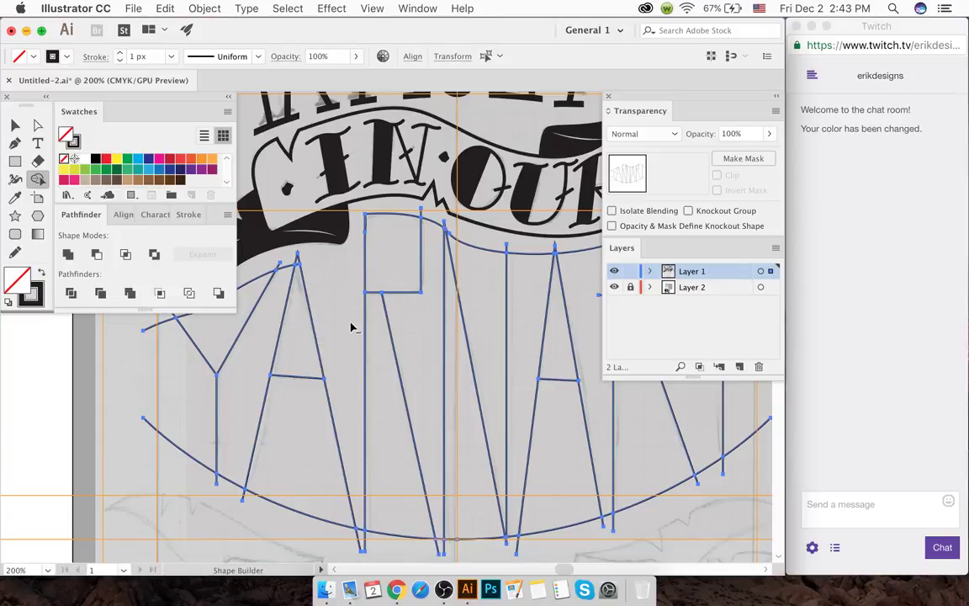
# - Trim off the letter stroke ends that extend past the lower arc, across all of YARN ART
pyautogui.moveTo(326, 535)
pyautogui.mouseDown()
pyautogui.moveTo(245, 504)
pyautogui.moveTo(197, 482)
pyautogui.mouseUp()
pyautogui.moveTo(325, 541); pyautogui.dragTo(419, 554)
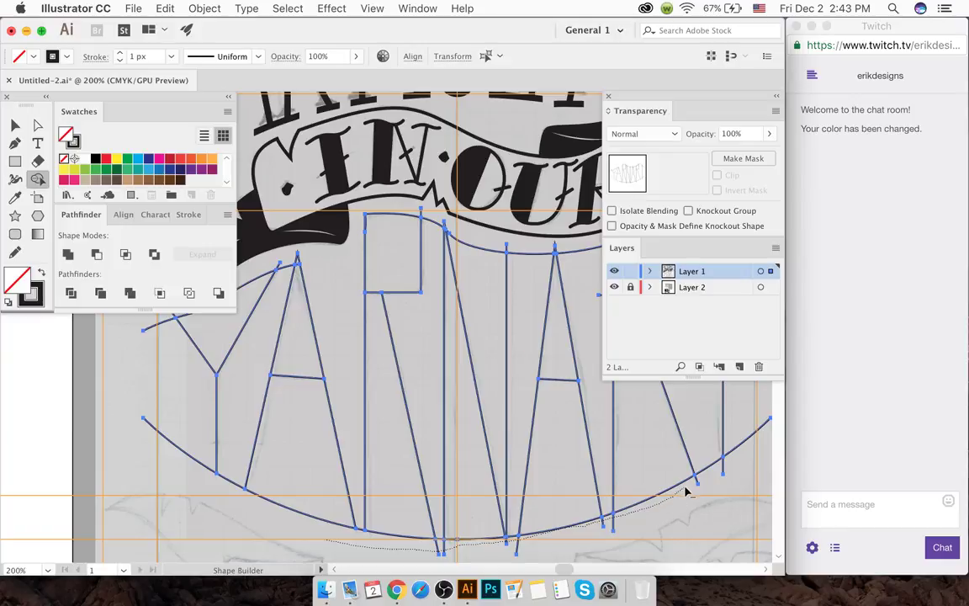
pyautogui.moveTo(722, 475); pyautogui.dragTo(740, 466)
pyautogui.hscroll(2, 692, 485)
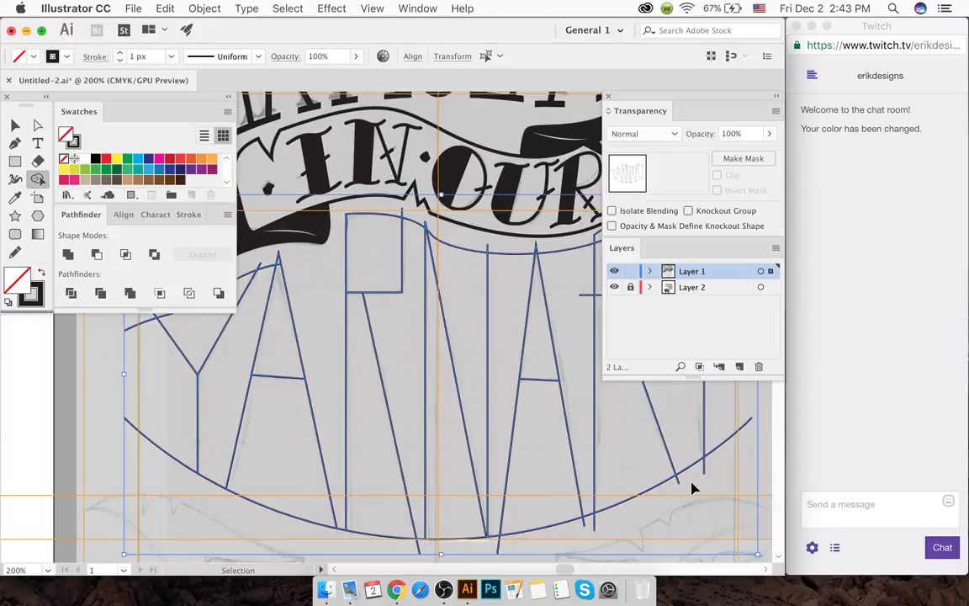
pyautogui.scroll(-3, 572, 506)
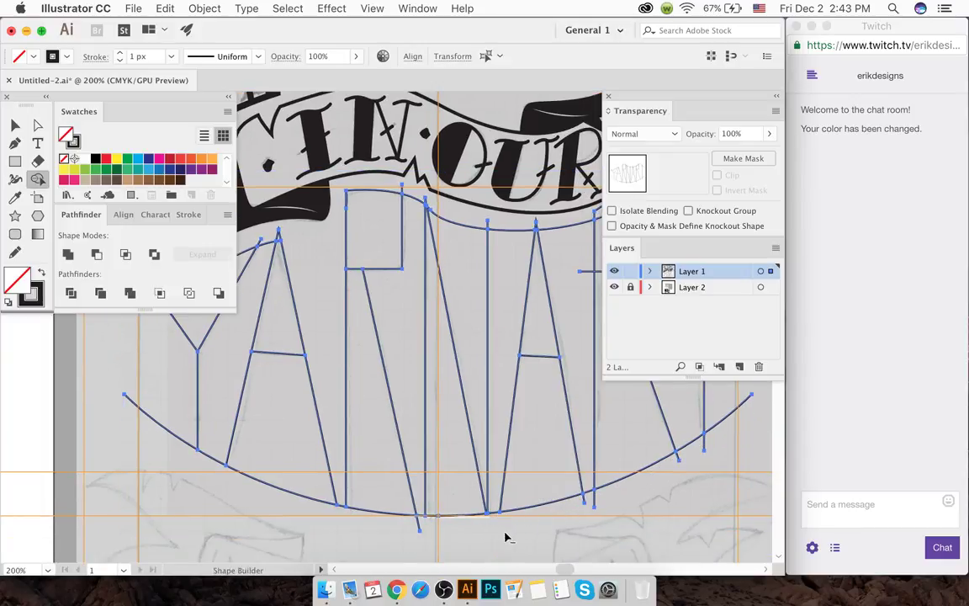
pyautogui.keyDown('alt'); pyautogui.click(593, 500); pyautogui.keyUp('alt')
# - Trim the stroke ends protruding above the upper boundary, from ART's T and A back to YARN's N and R
pyautogui.hscroll(10, 720, 443)
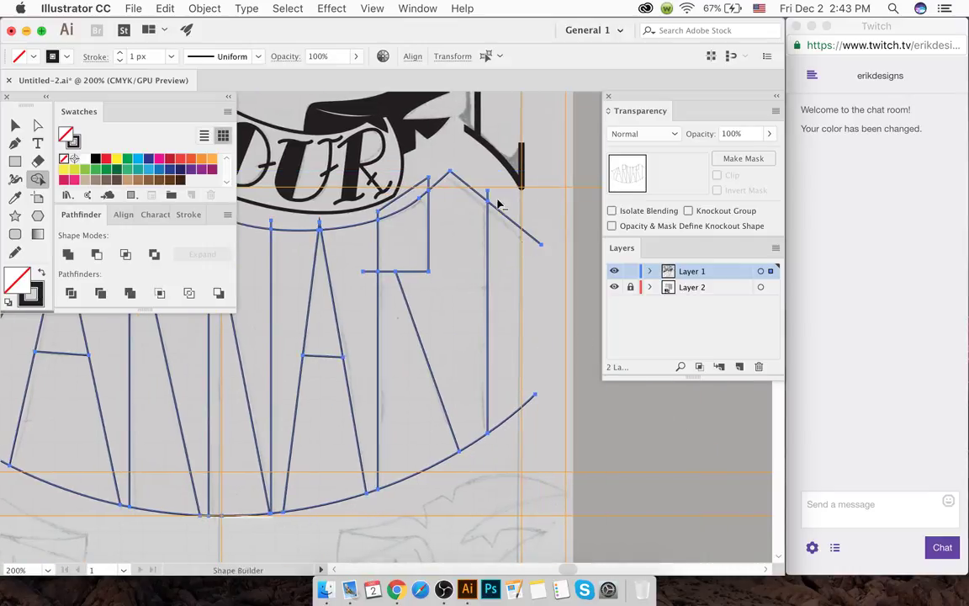
pyautogui.moveTo(494, 200); pyautogui.dragTo(508, 199)
pyautogui.press('v')
pyautogui.hscroll(-6, 377, 220)
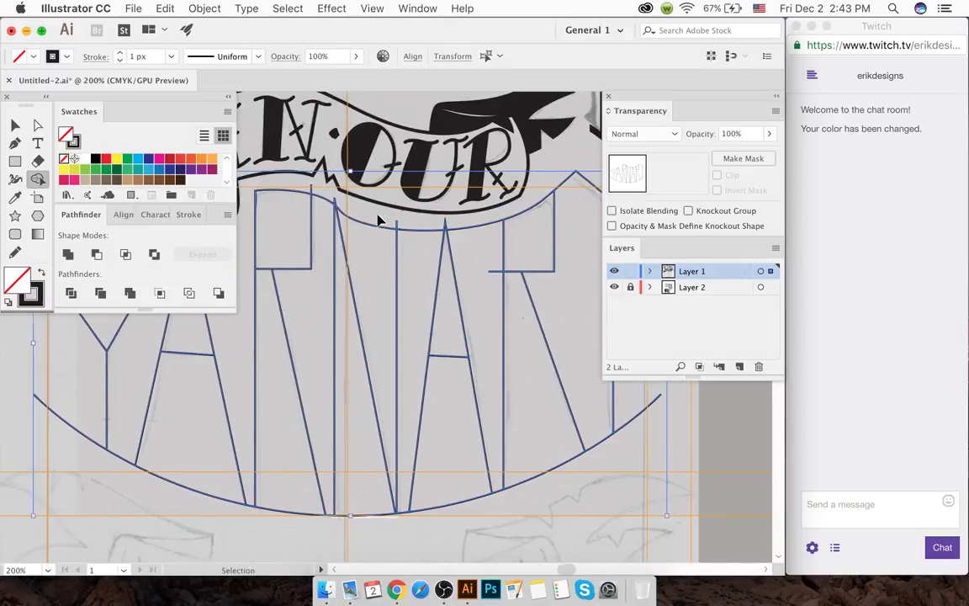
pyautogui.hscroll(-2, 378, 220)
pyautogui.hotkey('shift', 'm')
pyautogui.moveTo(296, 185); pyautogui.dragTo(332, 187)
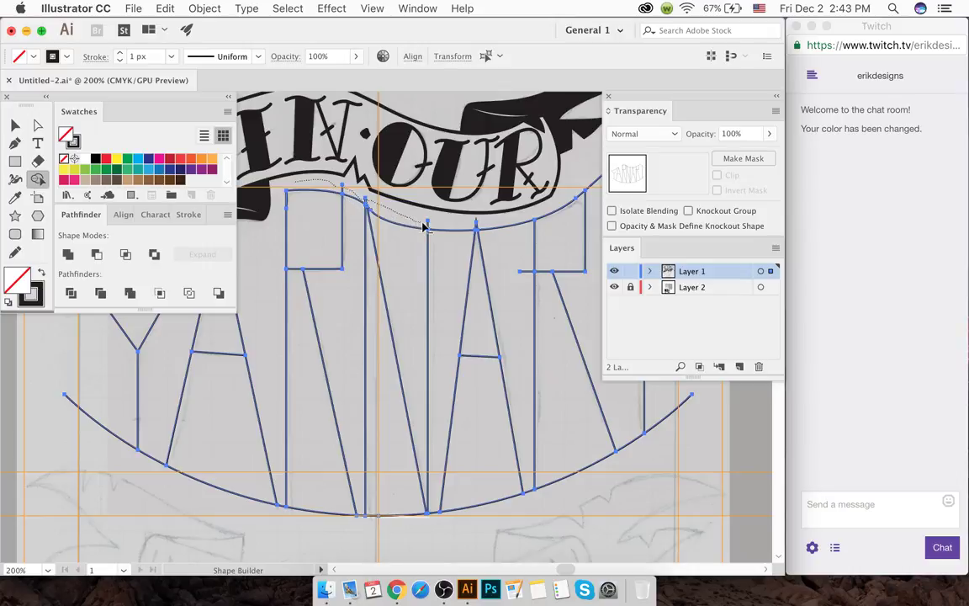
pyautogui.moveTo(437, 227); pyautogui.dragTo(498, 223)
pyautogui.hscroll(-3, 439, 227)
pyautogui.hscroll(-10, 439, 227)
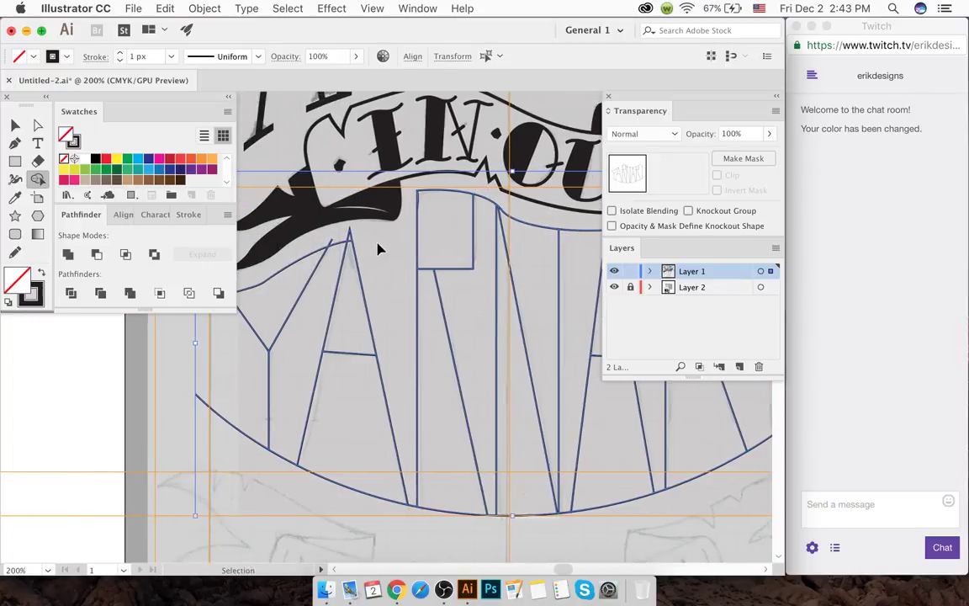
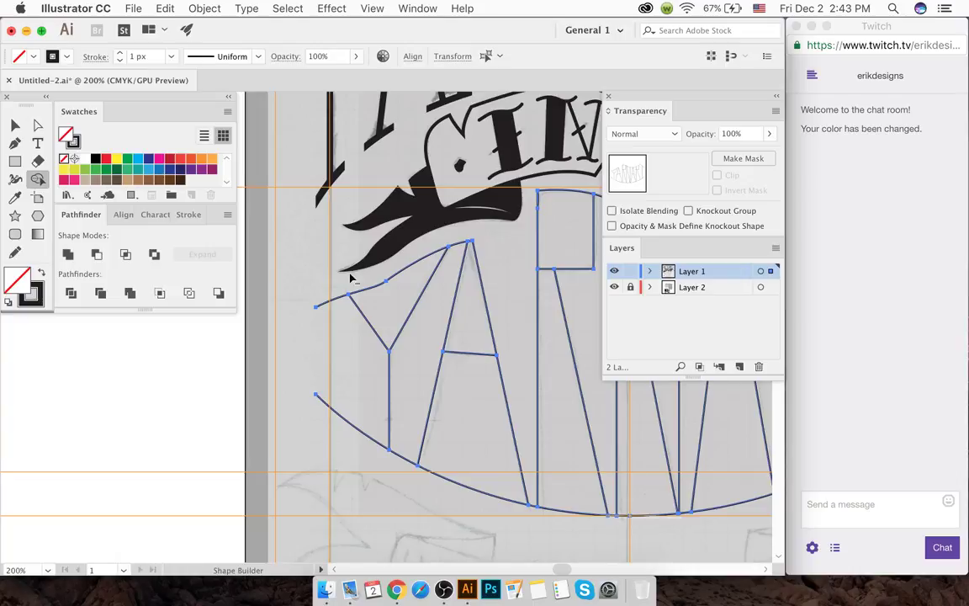
# - Remove the upper-boundary segments left of and across the Y, and between R and N, N and A, and A and R, with Shape Builder
pyautogui.keyDown('alt'); pyautogui.click(391, 301); pyautogui.keyUp('alt')
pyautogui.press('v')
pyautogui.hscroll(5, 390, 303)
pyautogui.hscroll(4, 388, 305)
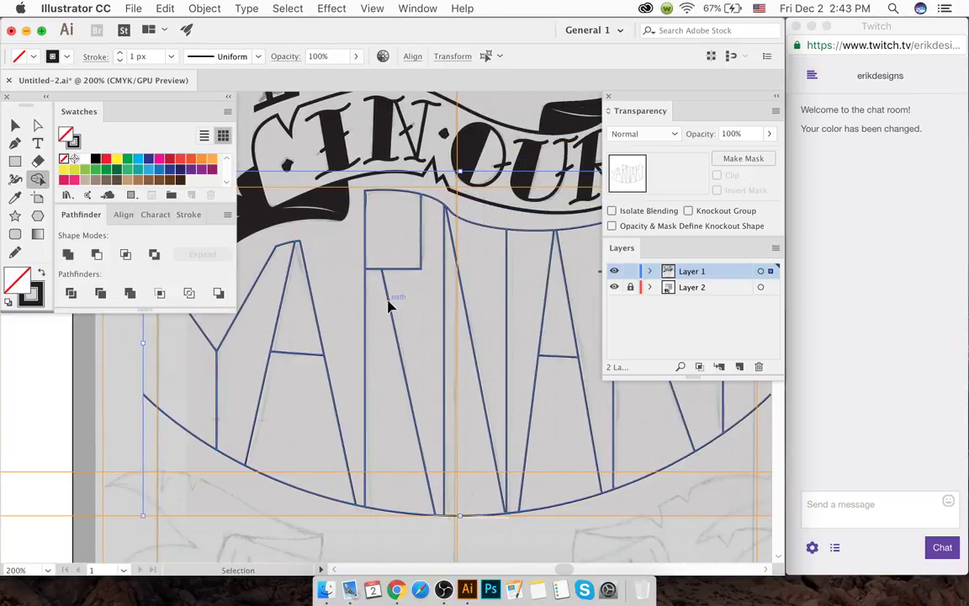
pyautogui.hotkey('shift', 'm')
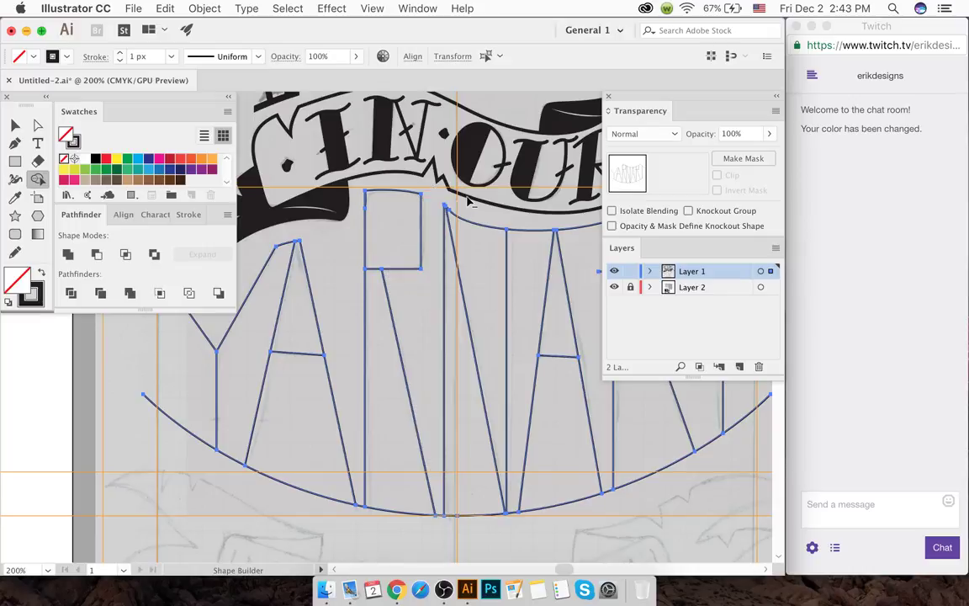
pyautogui.moveTo(466, 200); pyautogui.dragTo(473, 237)
pyautogui.moveTo(518, 208); pyautogui.dragTo(529, 250)
pyautogui.hscroll(6, 530, 252)
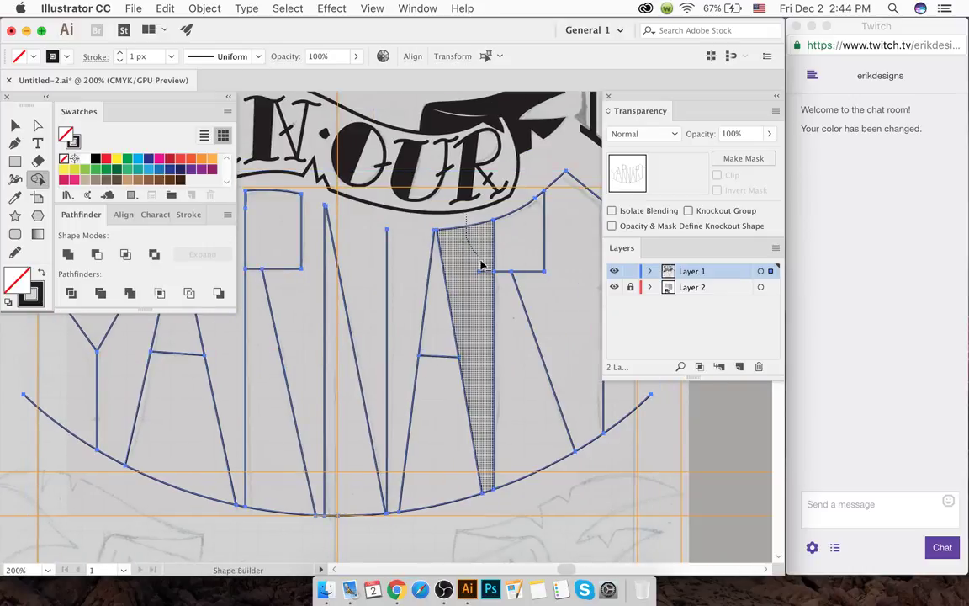
pyautogui.moveTo(481, 279); pyautogui.dragTo(486, 269)
pyautogui.hscroll(9, 483, 280)
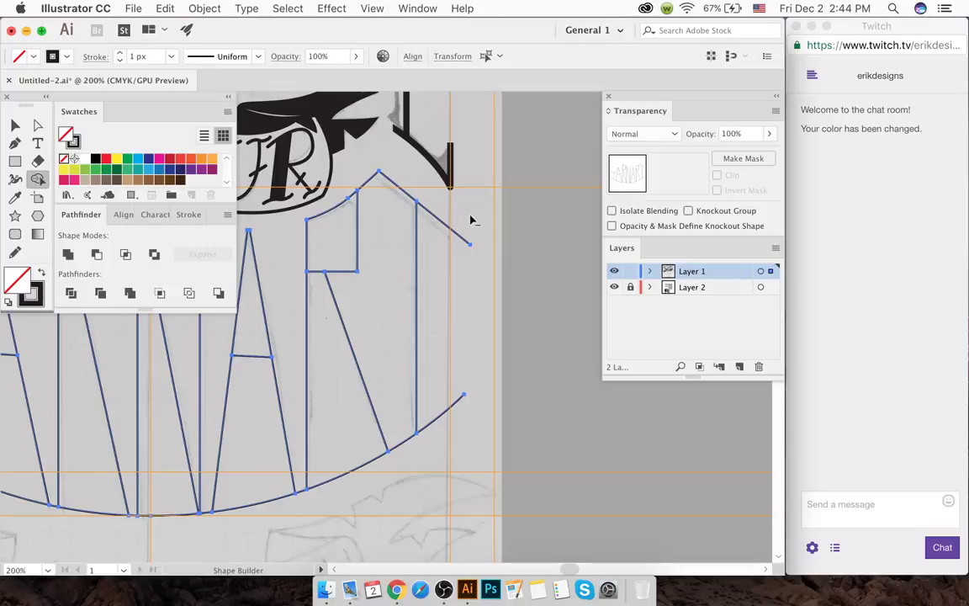
# - Trim the lower arc beyond and before the T with Shape Builder, and delete the rest of the lower arc
pyautogui.moveTo(442, 403); pyautogui.dragTo(444, 386)
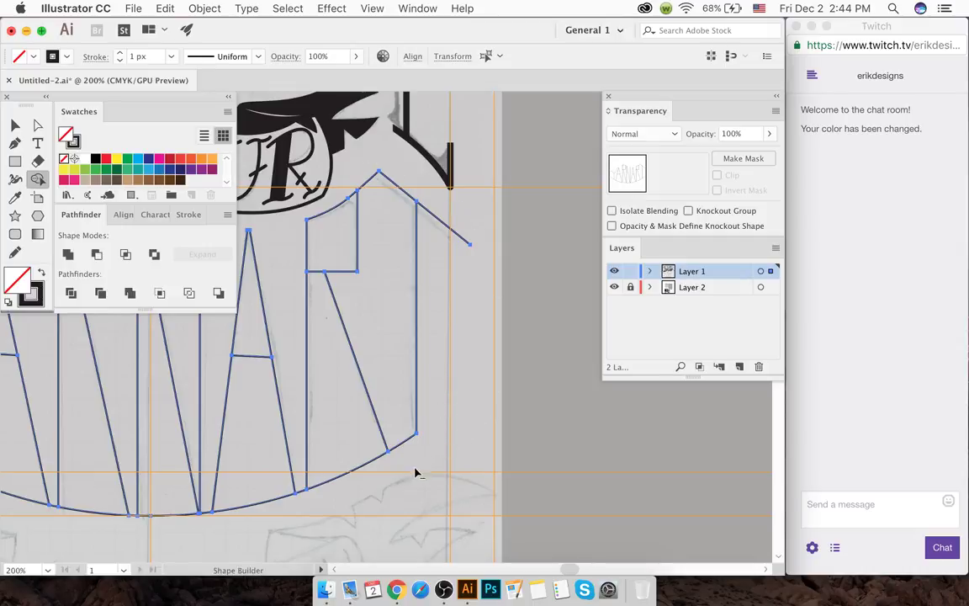
pyautogui.moveTo(415, 473); pyautogui.dragTo(387, 424)
pyautogui.click(15, 125)
pyautogui.click(328, 421)
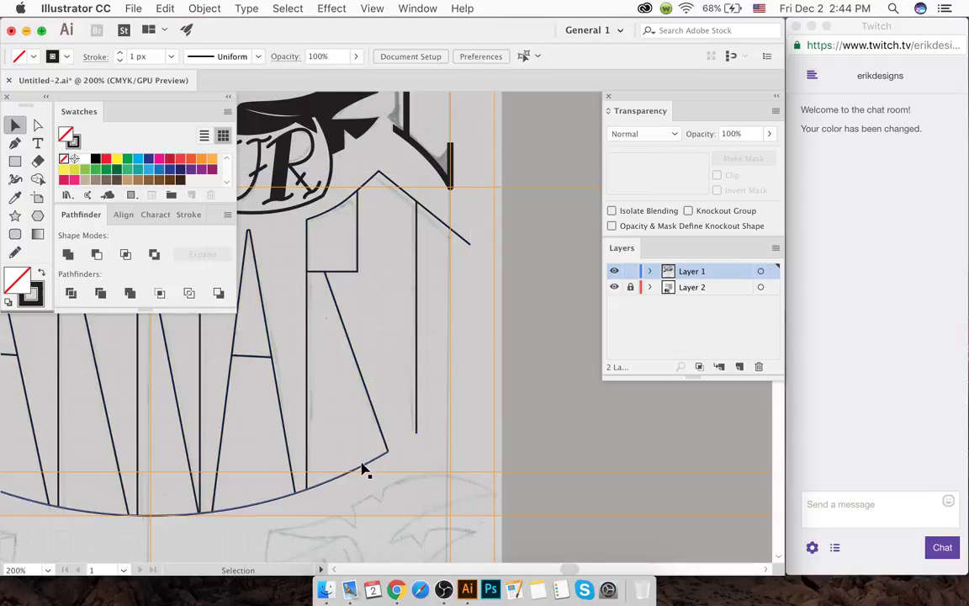
pyautogui.click(355, 470)
pyautogui.press('Delete')
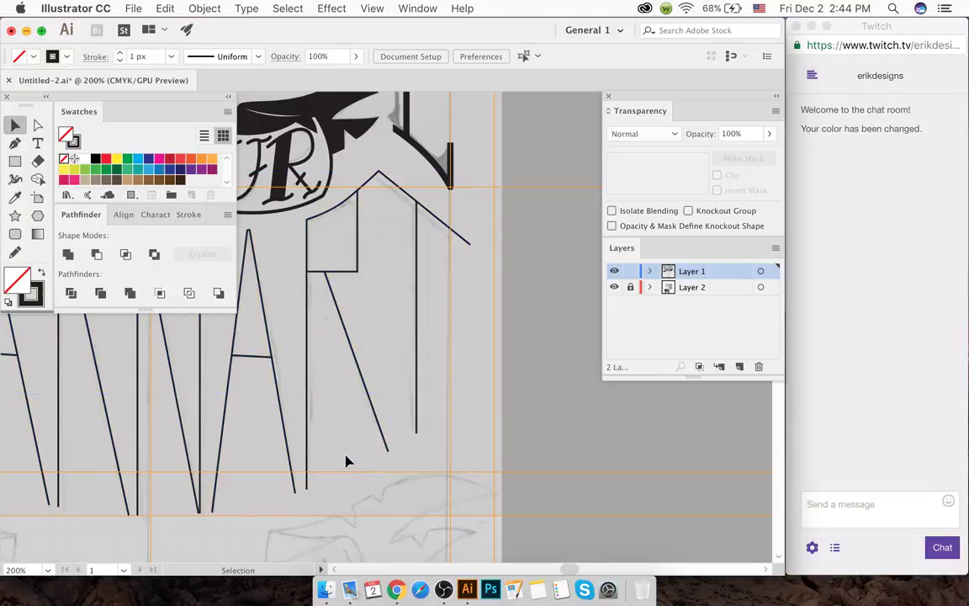
# - Join the open path ends at both corners of the apex on the A of ART
pyautogui.hscroll(-5, 353, 450)
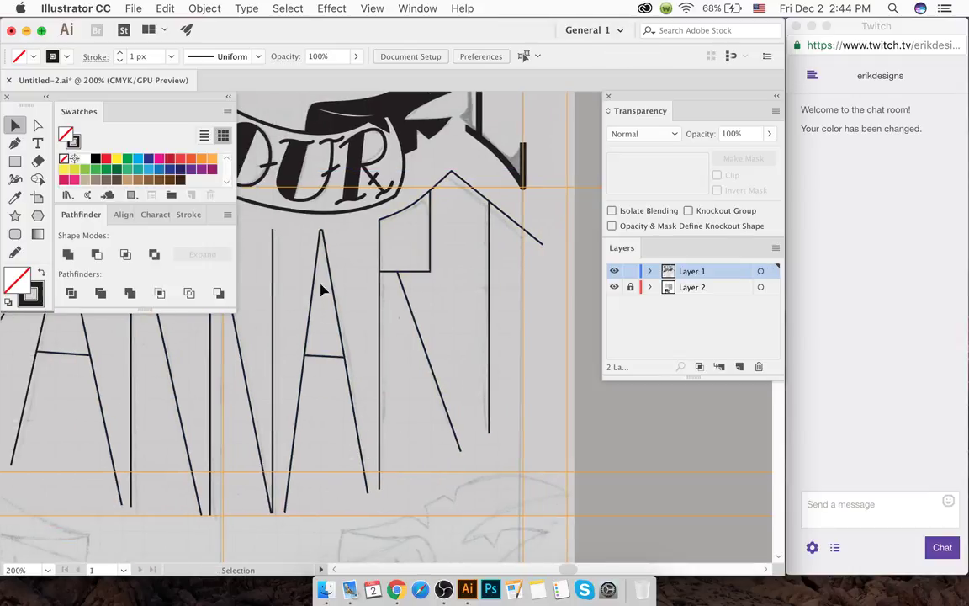
pyautogui.press('a')
pyautogui.moveTo(330, 243); pyautogui.dragTo(333, 246)
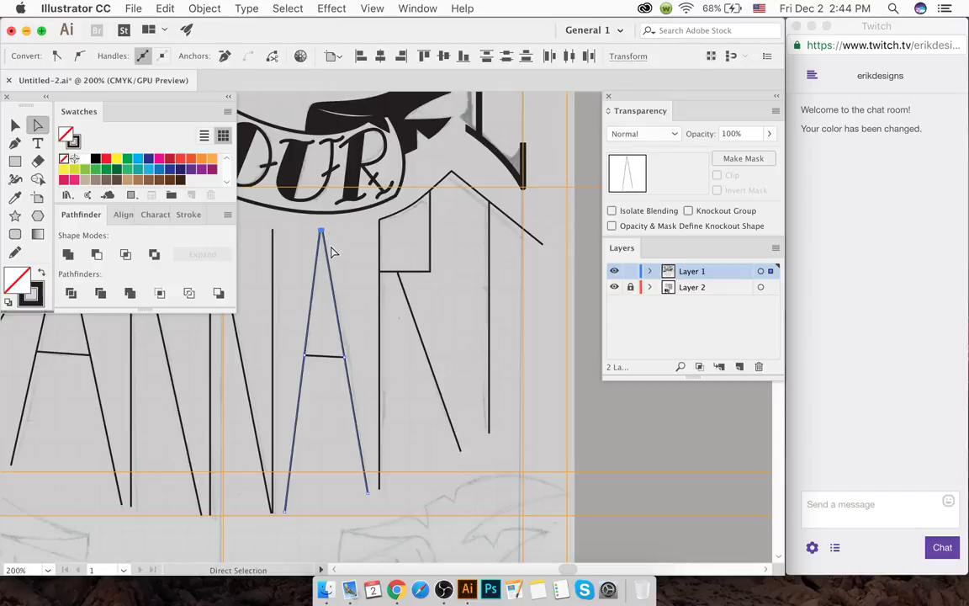
pyautogui.press('super')
pyautogui.scroll(6, 332, 253)
pyautogui.scroll(3, 334, 252)
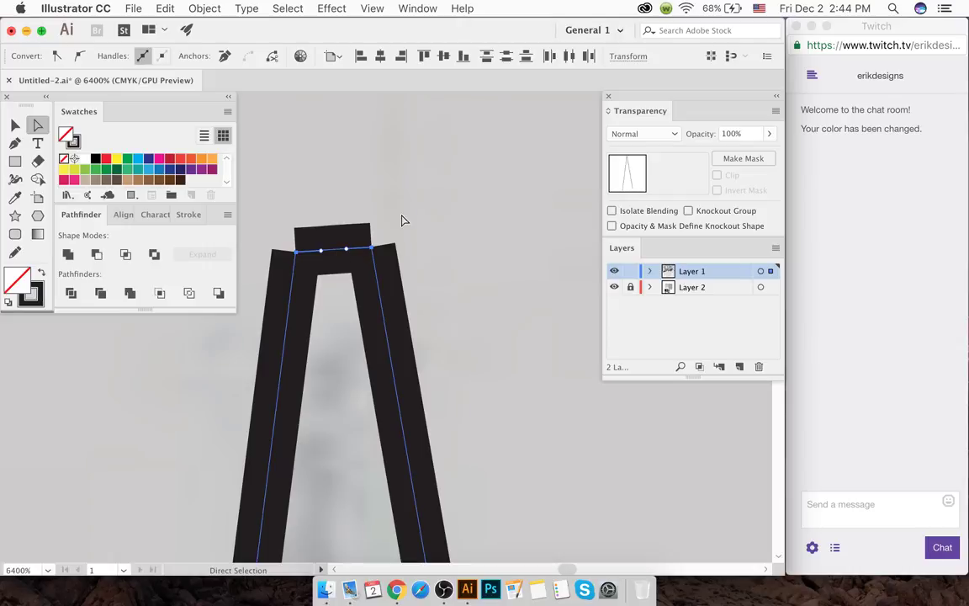
pyautogui.press('super')
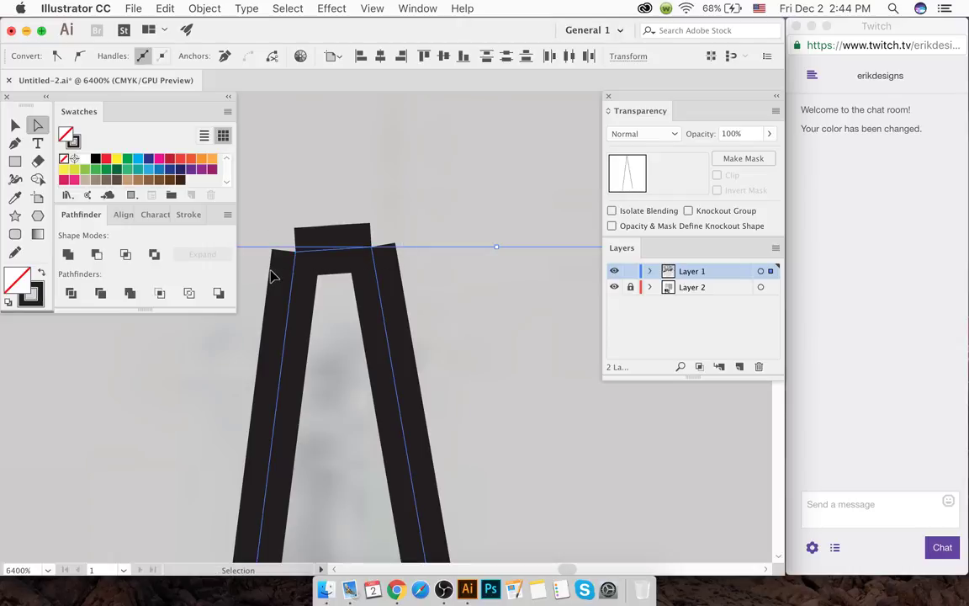
pyautogui.moveTo(407, 197); pyautogui.dragTo(365, 259)
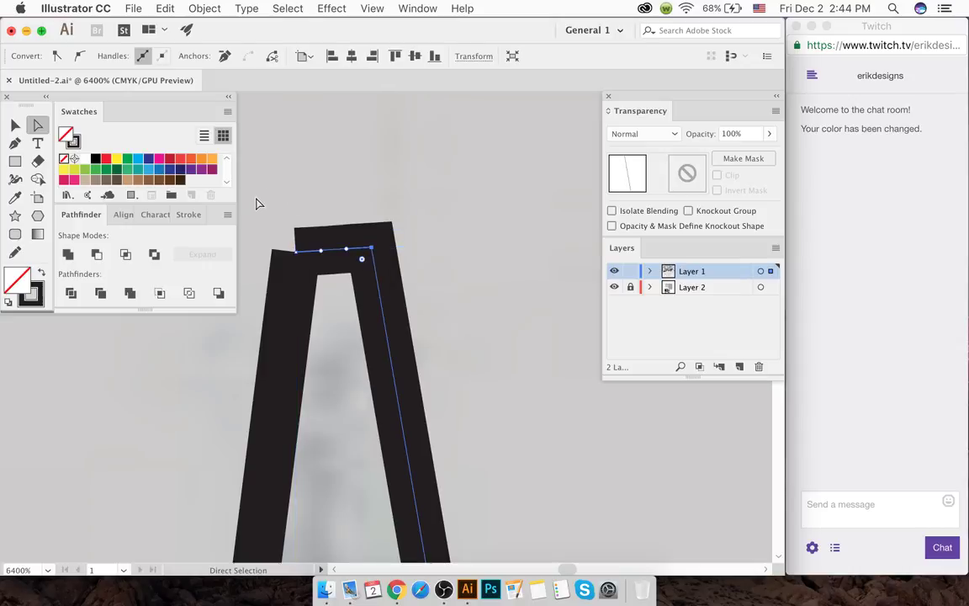
pyautogui.press('super+j')
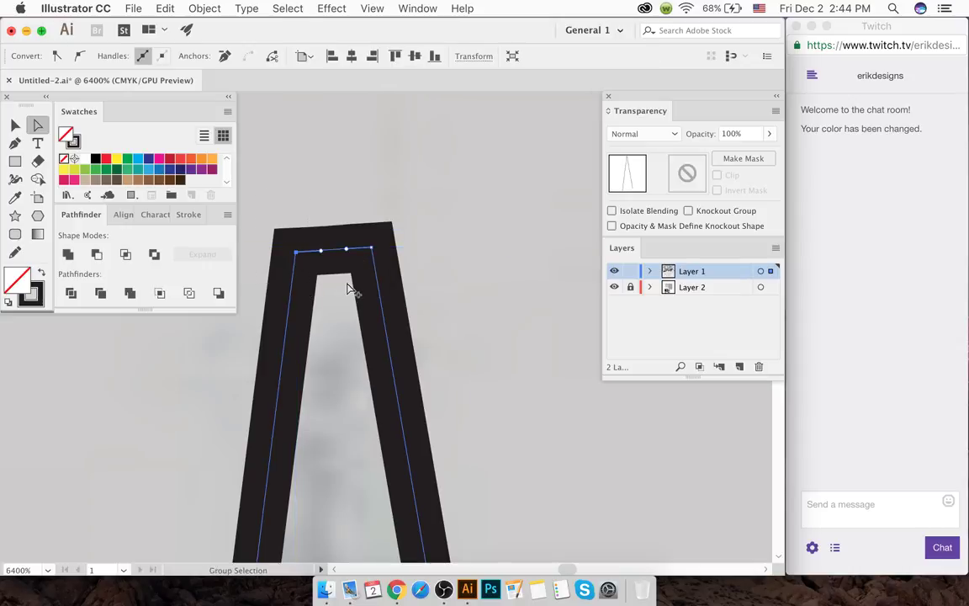
# - Cut the upper boundary open at its peak between R and T, using a small filled rectangle as the area to remove with Shape Builder
pyautogui.scroll(-6, 346, 286)
pyautogui.scroll(-2, 347, 288)
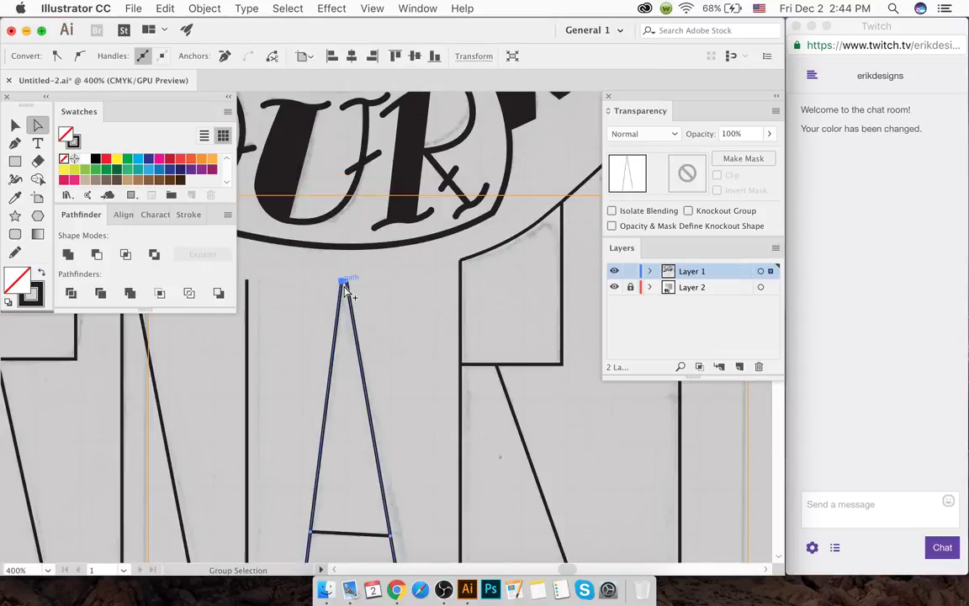
pyautogui.click(476, 276)
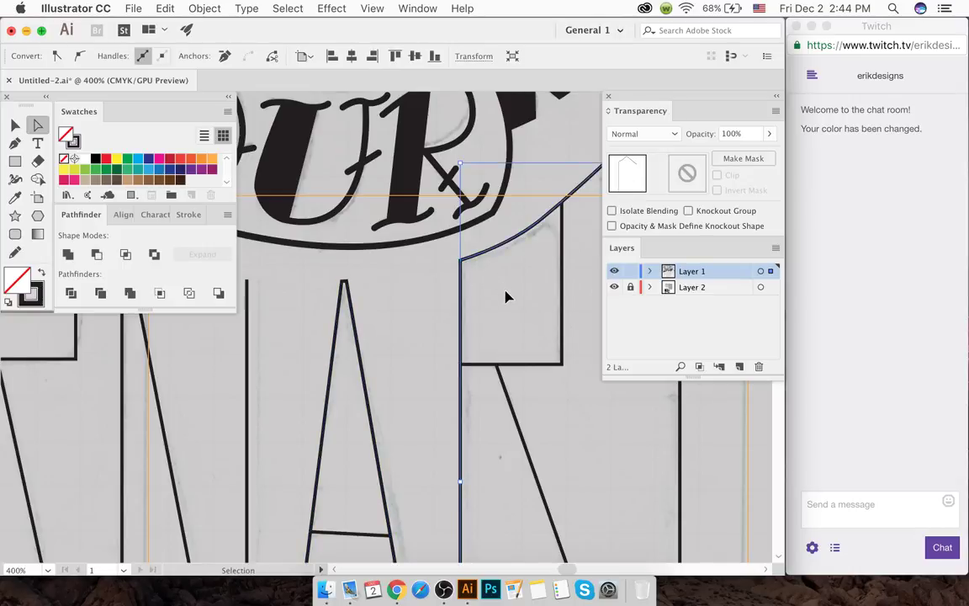
pyautogui.hscroll(1, 507, 294)
pyautogui.hscroll(5, 504, 298)
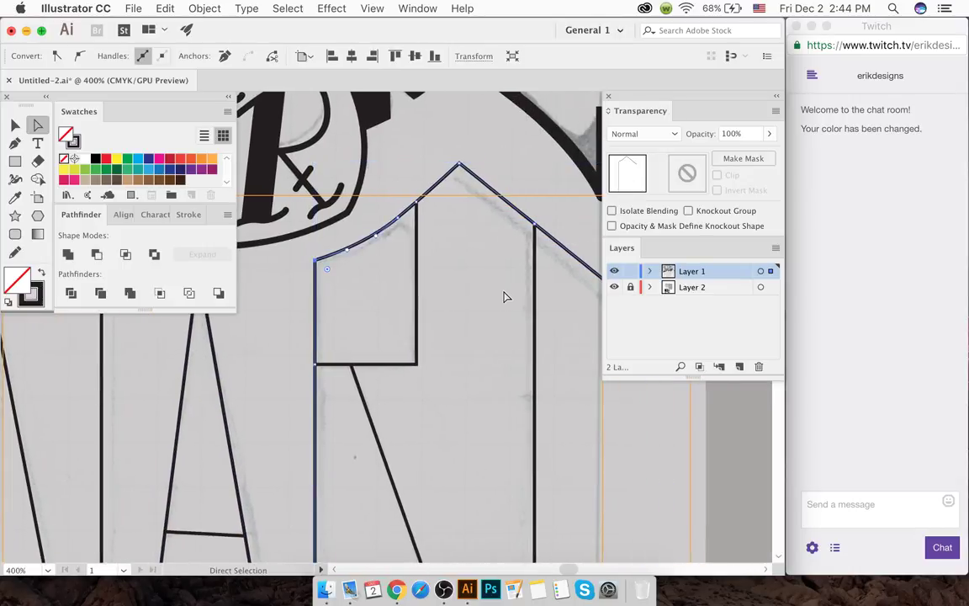
pyautogui.press('m')
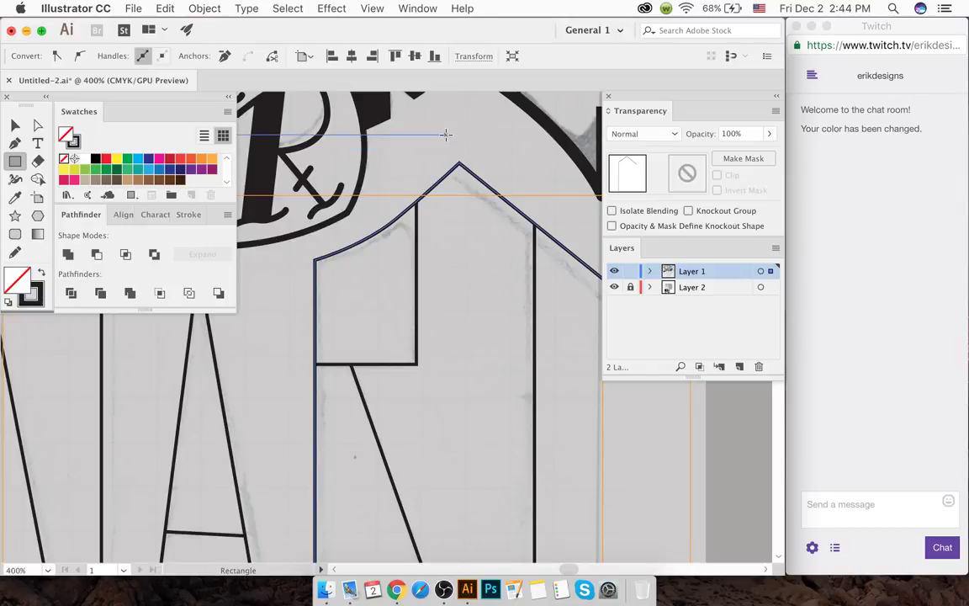
pyautogui.moveTo(446, 135); pyautogui.dragTo(470, 195)
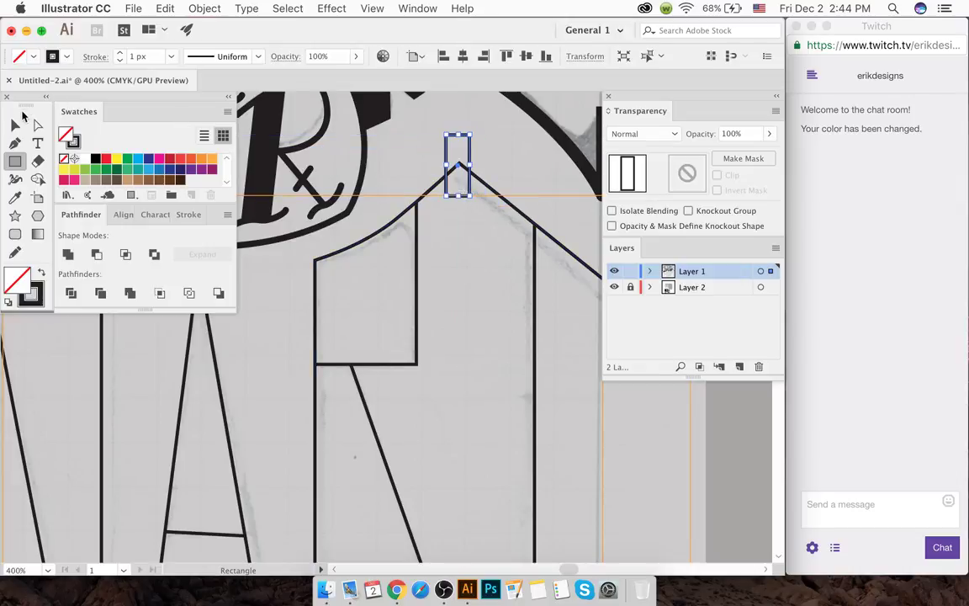
pyautogui.click(15, 124)
pyautogui.hotkey('shift', 'x')
pyautogui.keyDown('shift'); pyautogui.click(431, 194); pyautogui.keyUp('shift')
pyautogui.hotkey('shift', 'm')
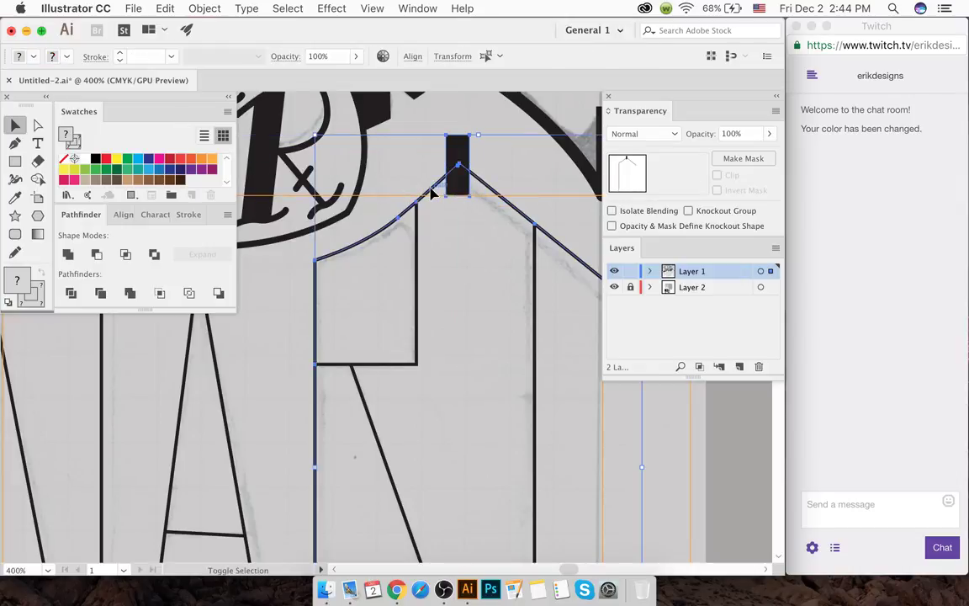
pyautogui.moveTo(463, 126); pyautogui.dragTo(461, 259)
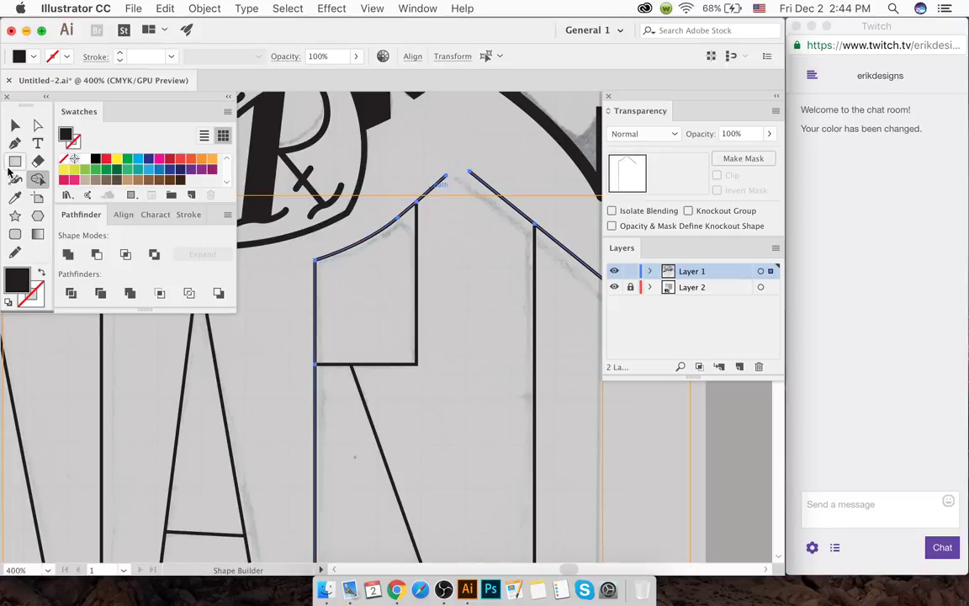
pyautogui.click(38, 125)
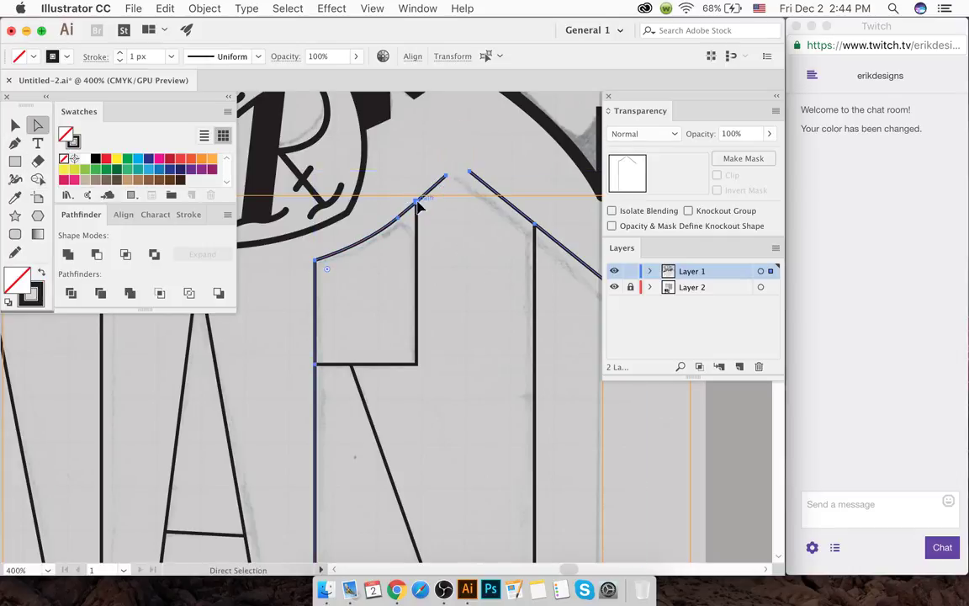
pyautogui.click(418, 202)
pyautogui.hotkey('shift', 'Up')
pyautogui.press('super+z')
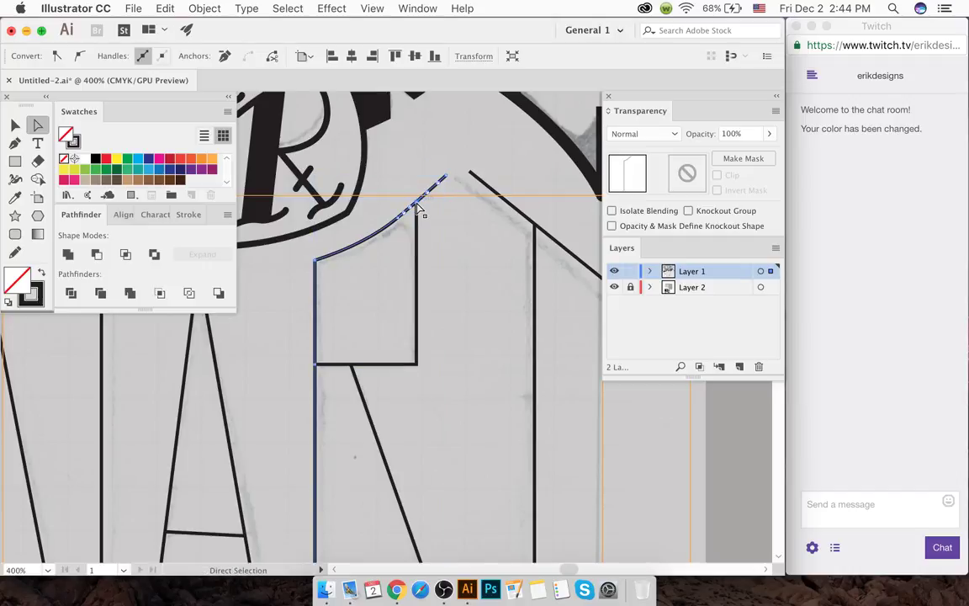
# - Extend the right side of the bowl on ART's R above the boundary and trim both overhanging ends with Shape Builder
pyautogui.click(417, 203)
pyautogui.moveTo(417, 204); pyautogui.dragTo(416, 173)
pyautogui.click(15, 124)
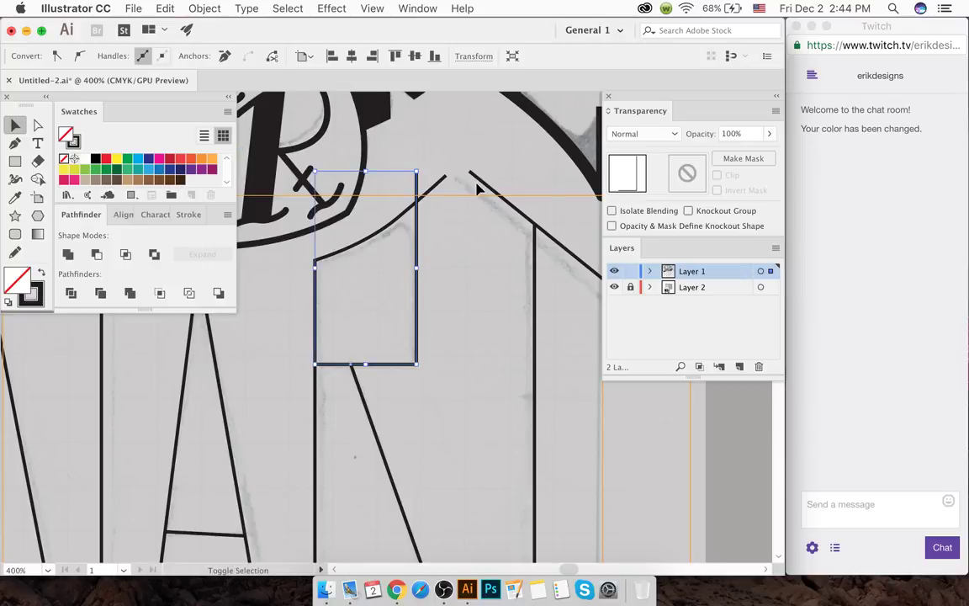
pyautogui.click(445, 192)
pyautogui.hotkey('shift', 'm')
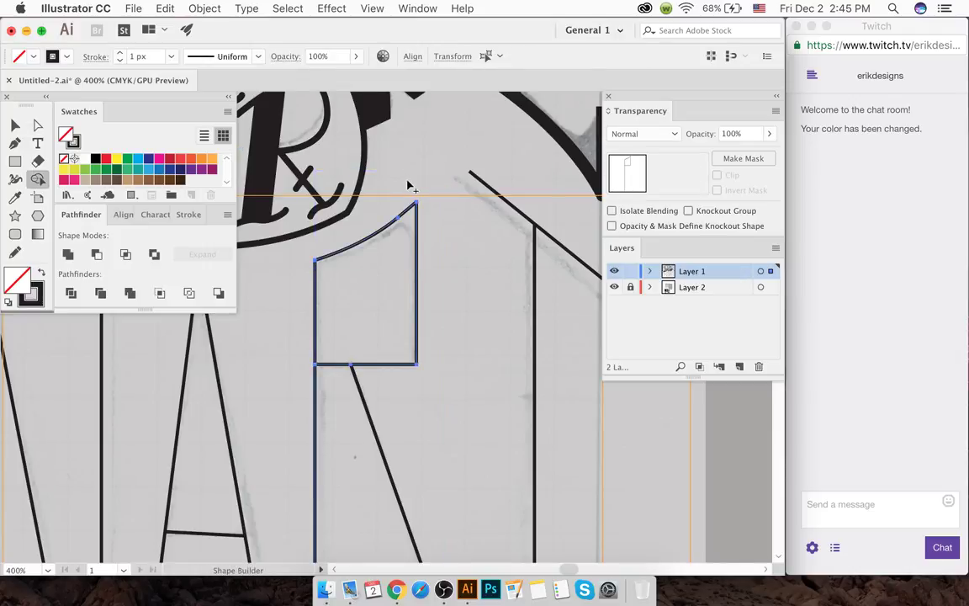
# - Join the path ends at the upper right corner of the bowl on ART's R and deselect it
pyautogui.press('a')
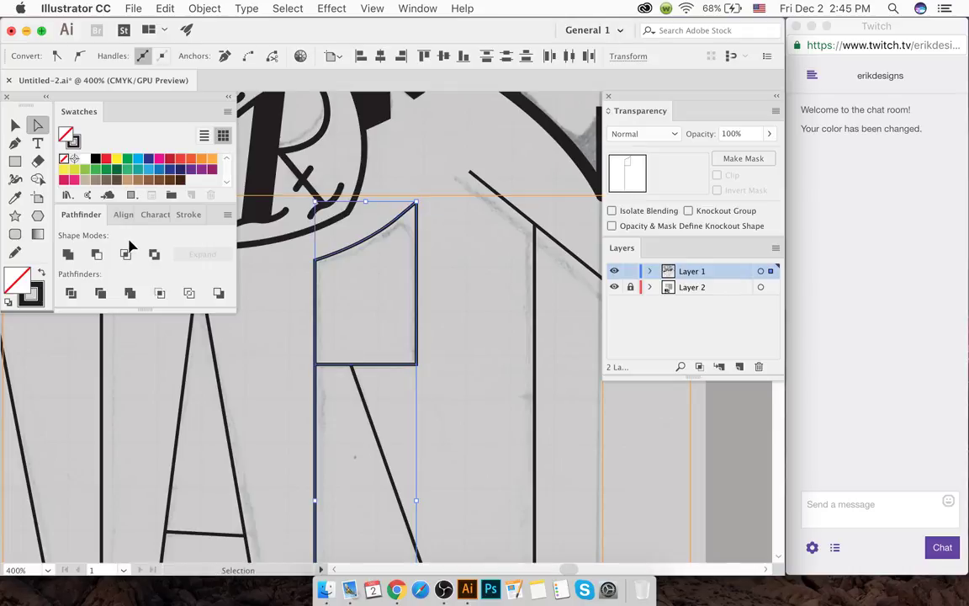
pyautogui.press('super+j')
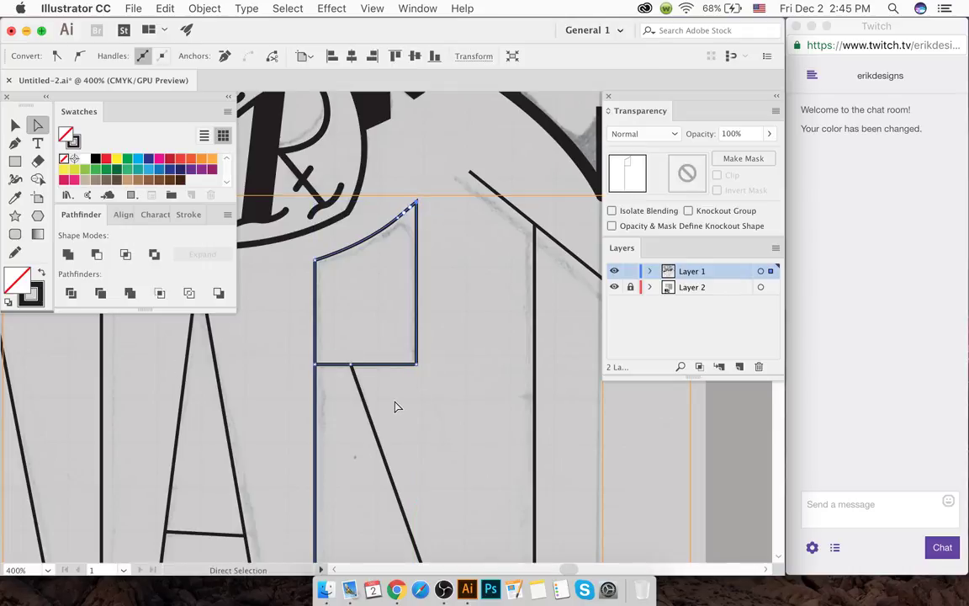
pyautogui.click(397, 407)
# - Join the diagonal and right stem of YARN's N at their lower ends, and deselect the letter
pyautogui.scroll(-1, 434, 379)
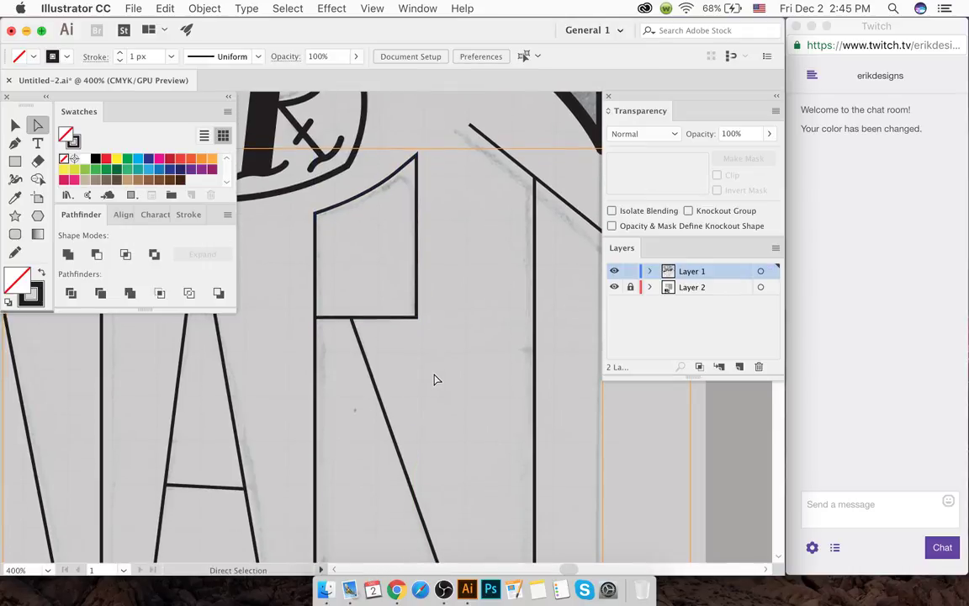
pyautogui.keyDown('alt'); pyautogui.scroll(-2, 434, 379); pyautogui.keyUp('alt')
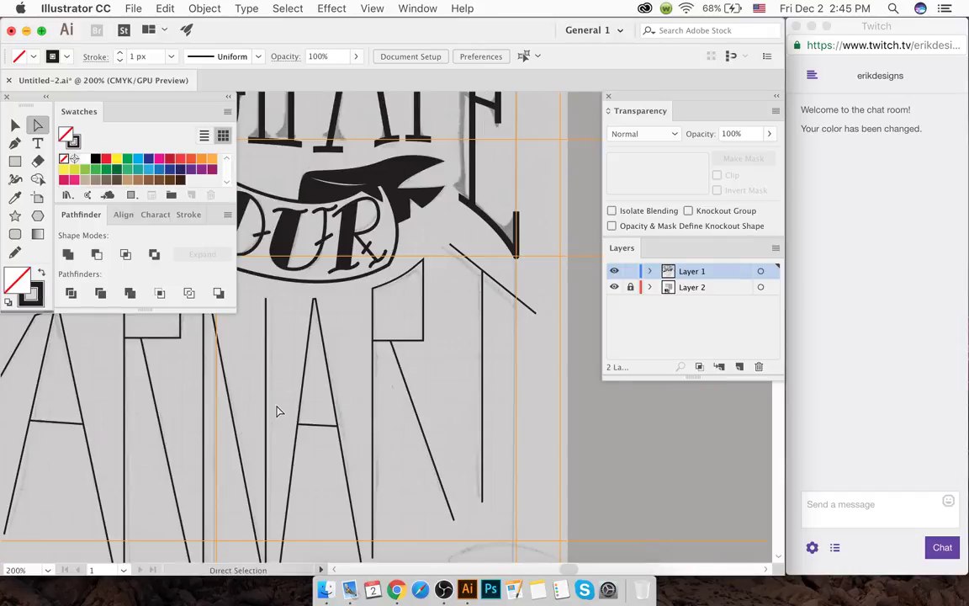
pyautogui.scroll(-8, 275, 407)
pyautogui.keyDown('alt'); pyautogui.scroll(8, 261, 433); pyautogui.keyUp('alt')
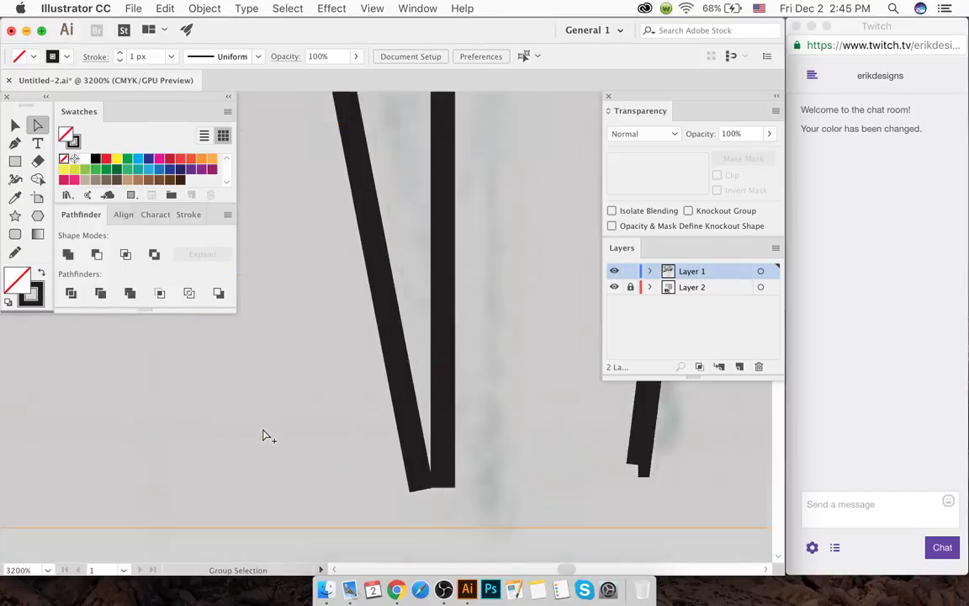
pyautogui.keyDown('alt'); pyautogui.scroll(-1, 336, 450); pyautogui.keyUp('alt')
pyautogui.moveTo(466, 504); pyautogui.dragTo(395, 449)
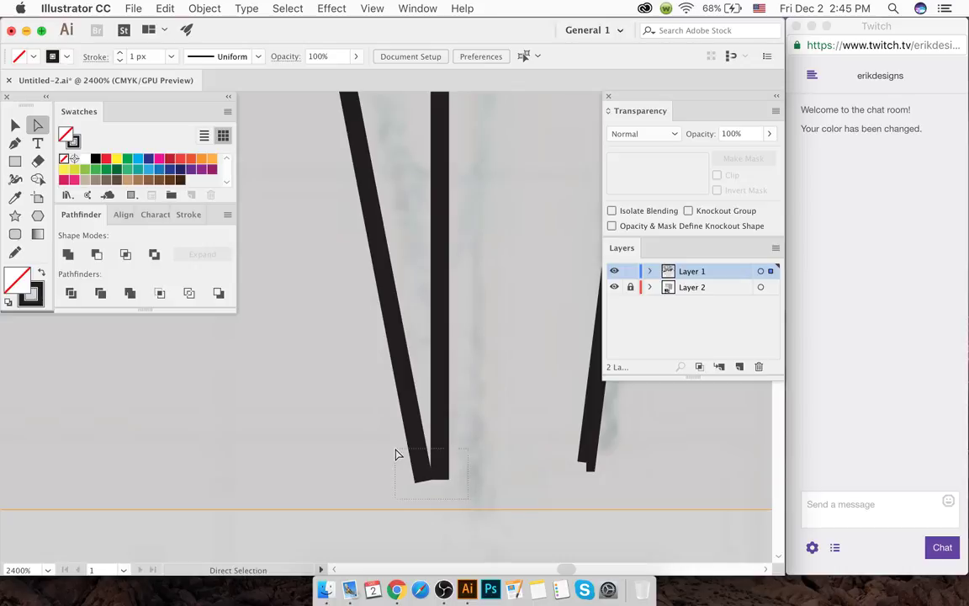
pyautogui.press('super+j')
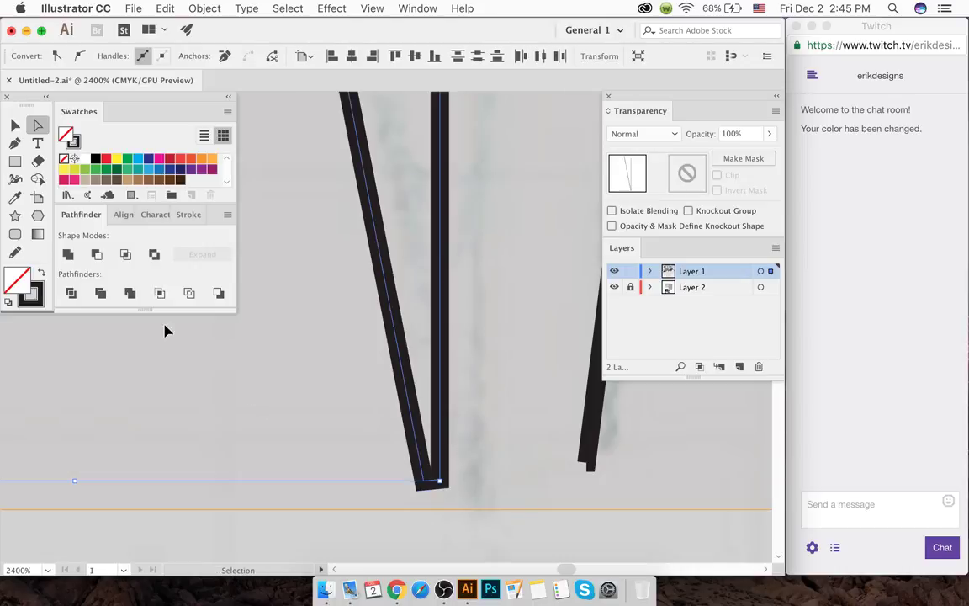
pyautogui.click(335, 405)
# - Pull out and delete the small leftover segment at the lower end of the left leg of ART's A, and deselect the letter
pyautogui.keyDown('alt'); pyautogui.scroll(-8, 334, 404); pyautogui.keyUp('alt')
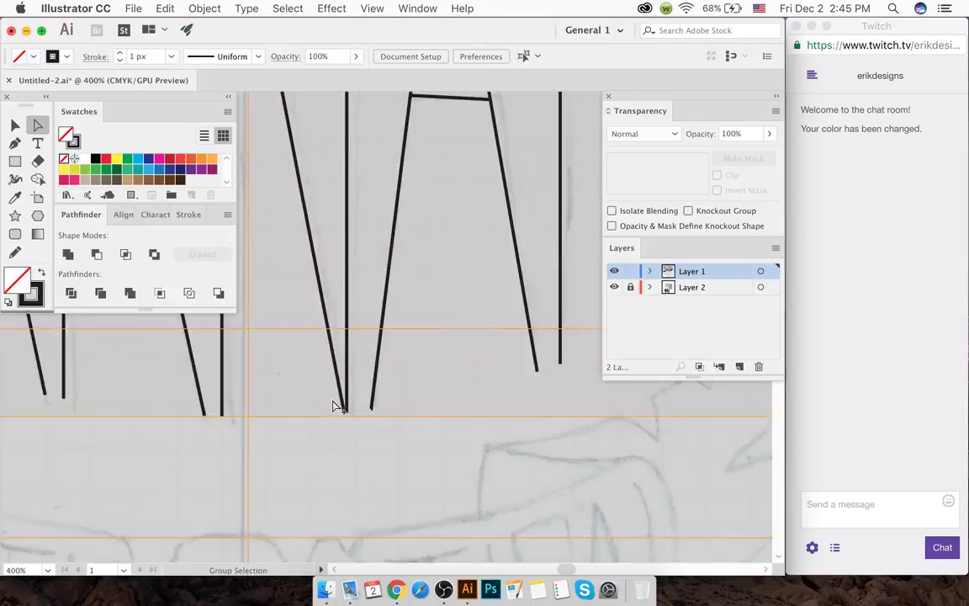
pyautogui.keyDown('alt'); pyautogui.scroll(6, 392, 418); pyautogui.keyUp('alt')
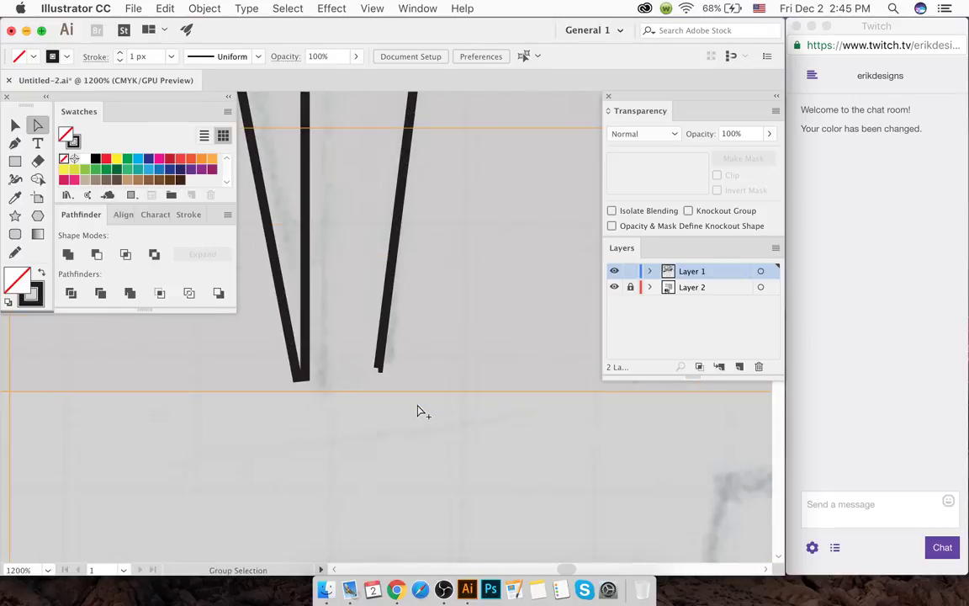
pyautogui.moveTo(377, 370); pyautogui.dragTo(355, 354)
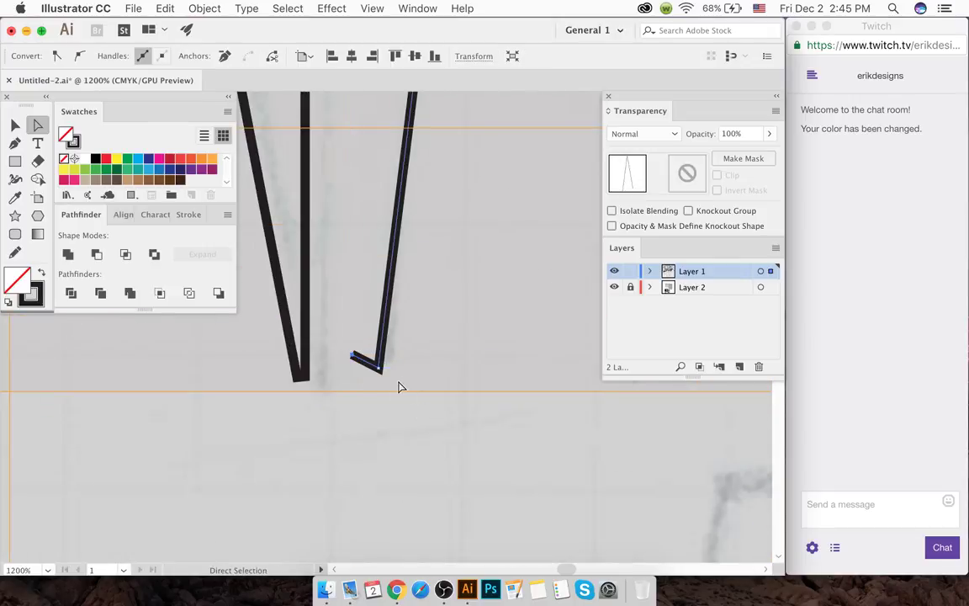
pyautogui.press('p')
pyautogui.click(354, 356)
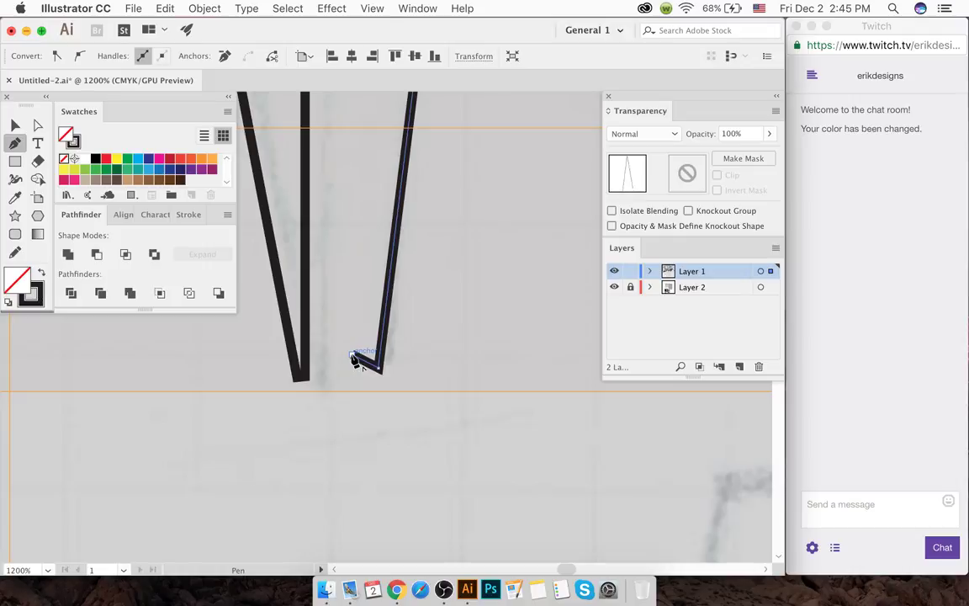
pyautogui.press('a')
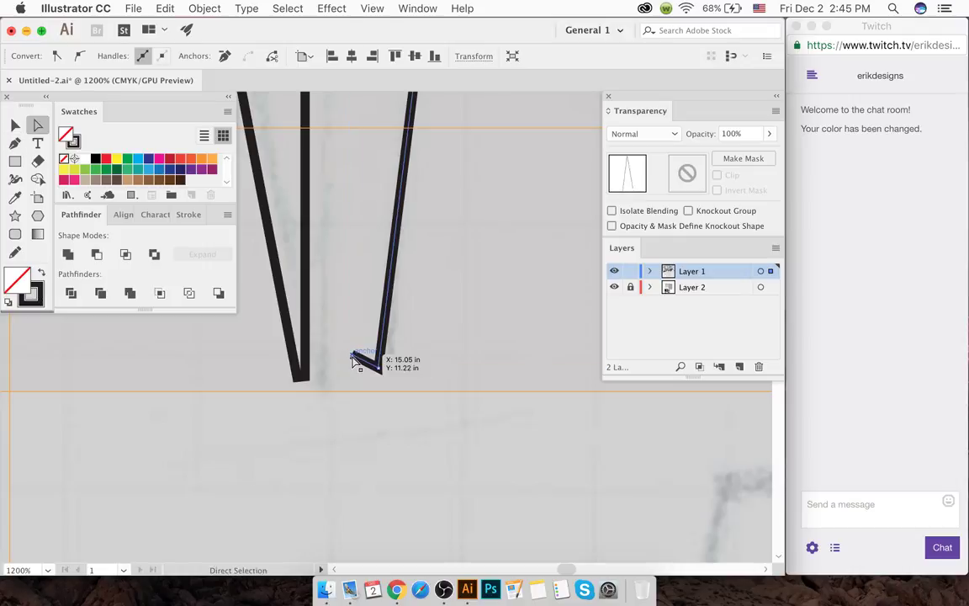
pyautogui.moveTo(351, 355); pyautogui.dragTo(347, 371)
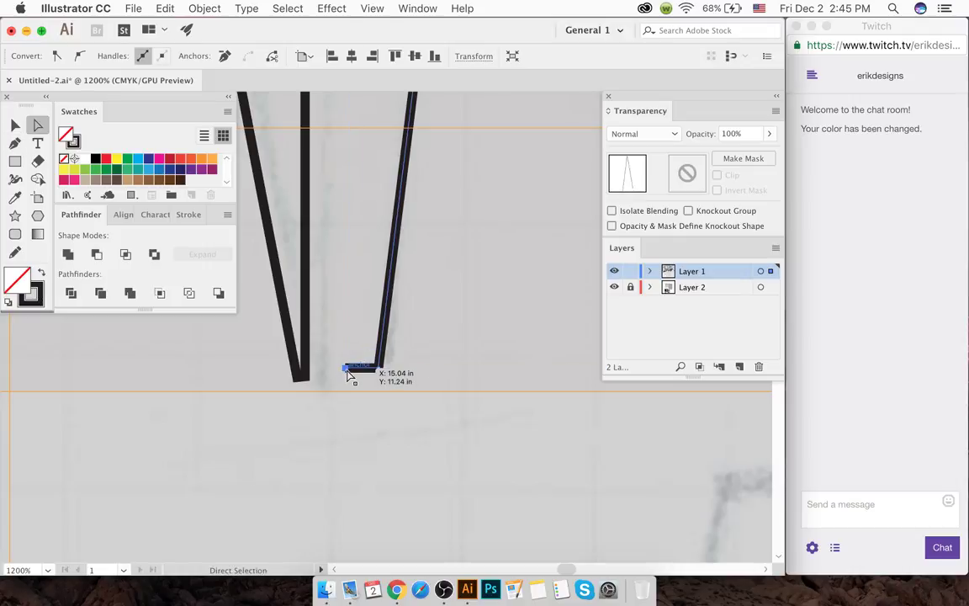
pyautogui.press('Delete')
pyautogui.scroll(-5, 350, 375)
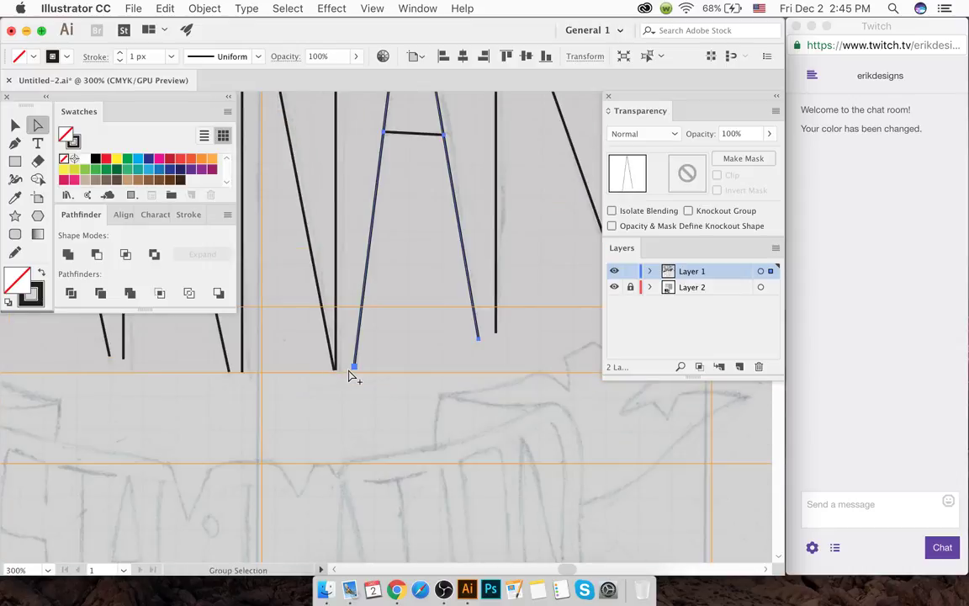
pyautogui.keyDown('alt'); pyautogui.click(391, 357); pyautogui.keyUp('alt')
# - Check the lower end of the right leg of ART's A for a leftover segment by moving its anchor, and undo the move
pyautogui.scroll(4, 401, 360)
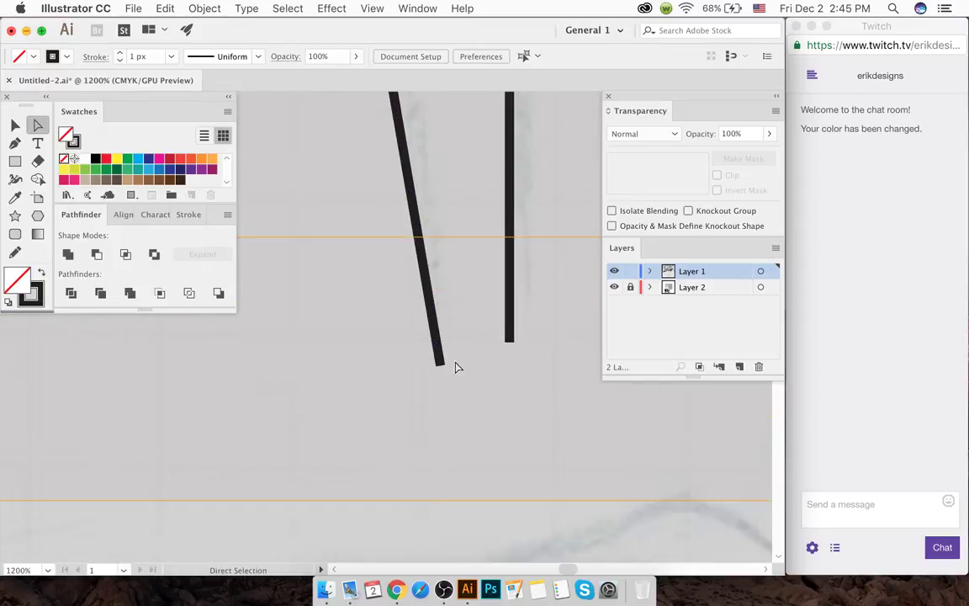
pyautogui.click(439, 366)
pyautogui.moveTo(440, 365); pyautogui.dragTo(416, 347)
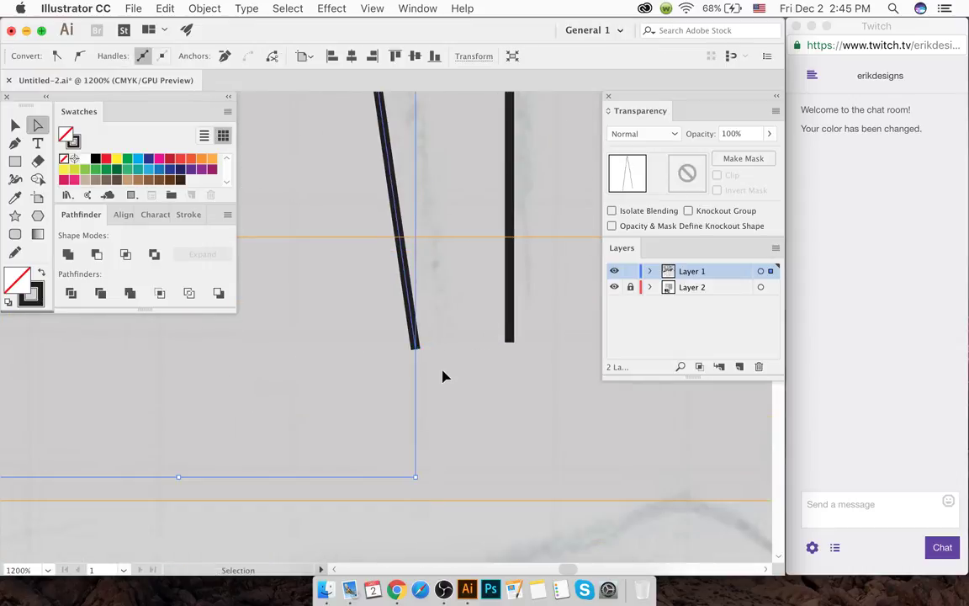
pyautogui.press('super+z')
pyautogui.keyDown('alt'); pyautogui.click(465, 374); pyautogui.keyUp('alt')
pyautogui.scroll(-2, 465, 374)
pyautogui.scroll(-6, 465, 379)
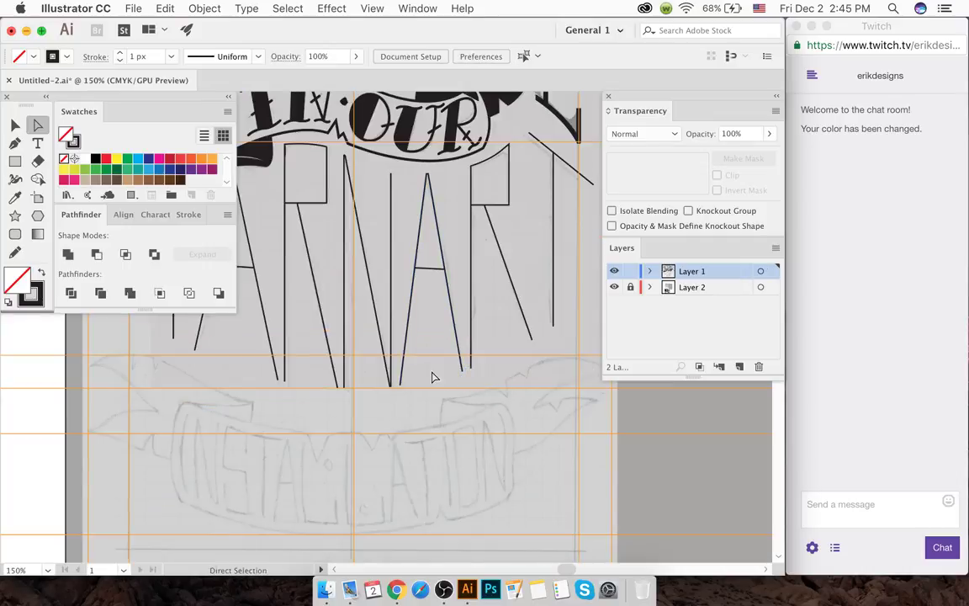
# - Join the left stem of YARN's N to the short slanted segment at its upper end
pyautogui.hscroll(-1, 433, 376)
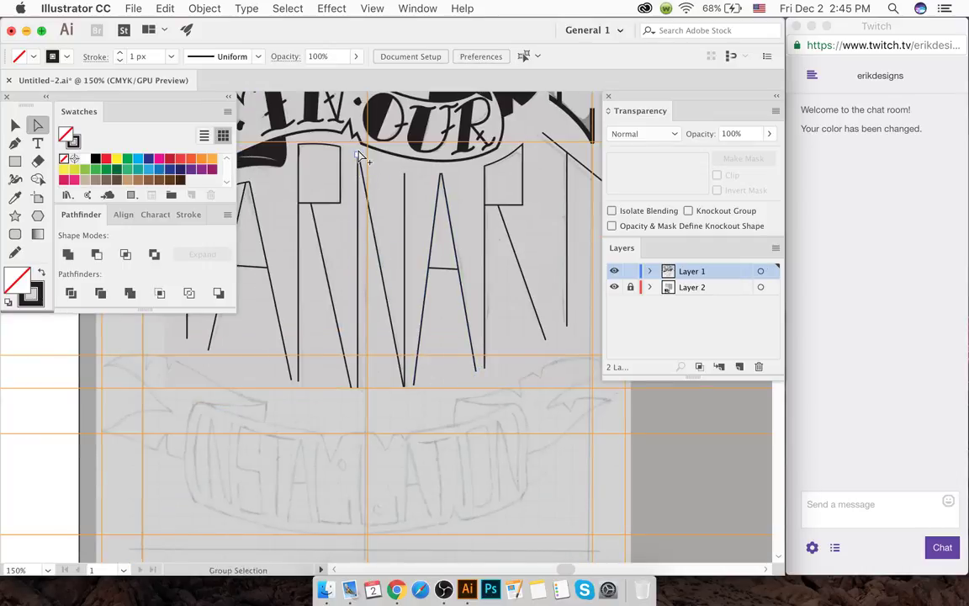
pyautogui.scroll(3, 358, 158)
pyautogui.scroll(6, 359, 157)
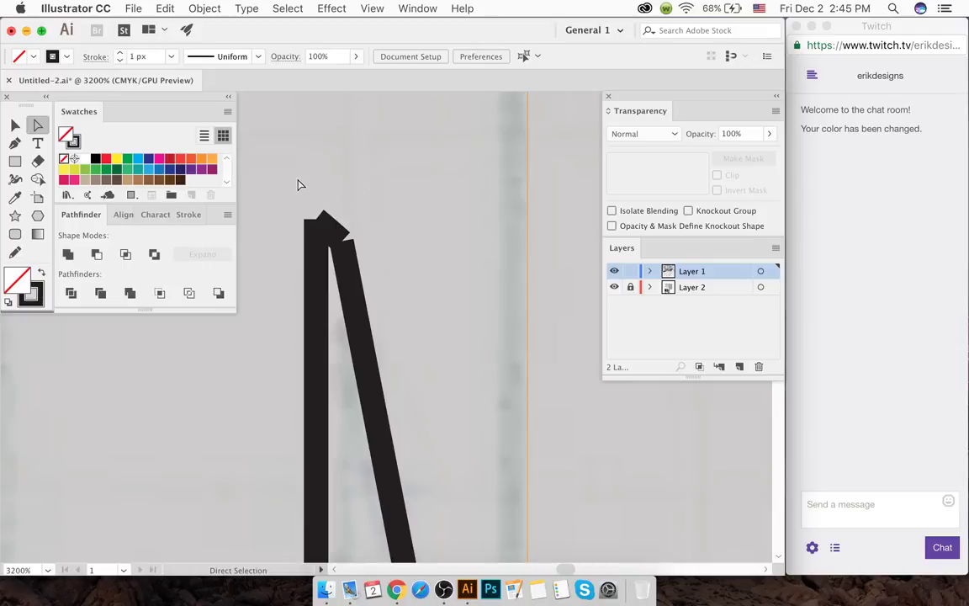
pyautogui.hotkey('ctrl', 'a')
pyautogui.hotkey('ctrl', 'k')
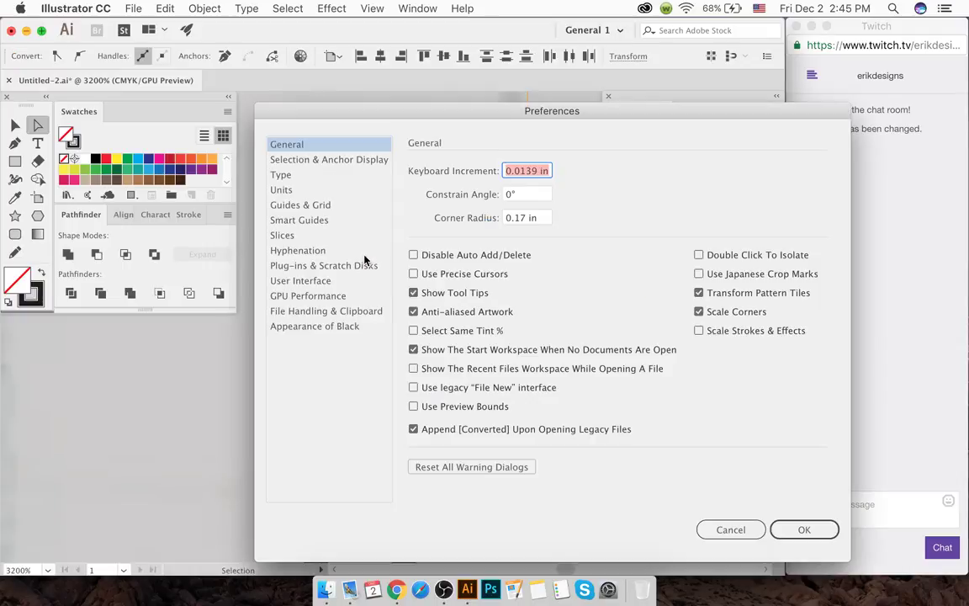
pyautogui.click(713, 533)
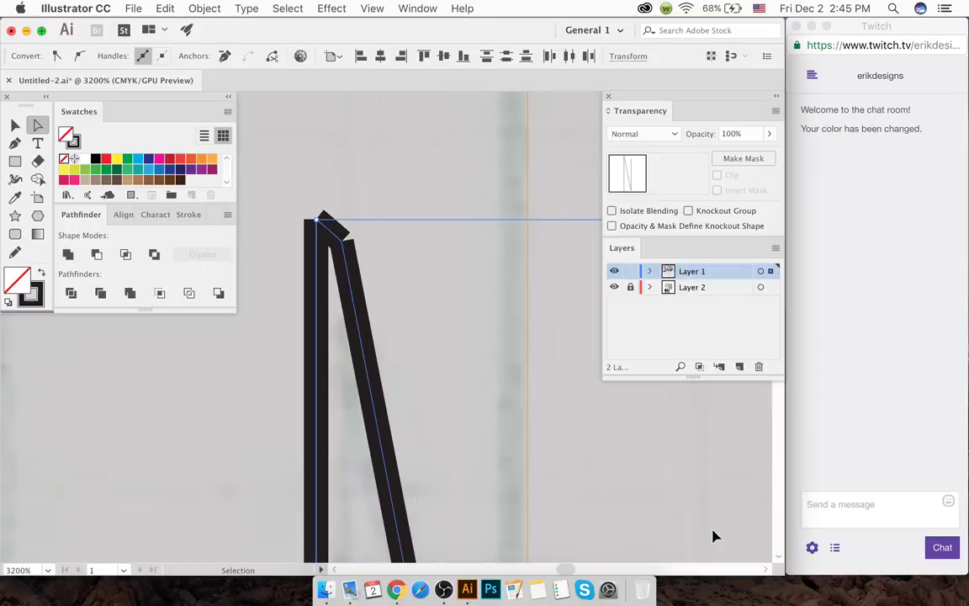
pyautogui.click(322, 223)
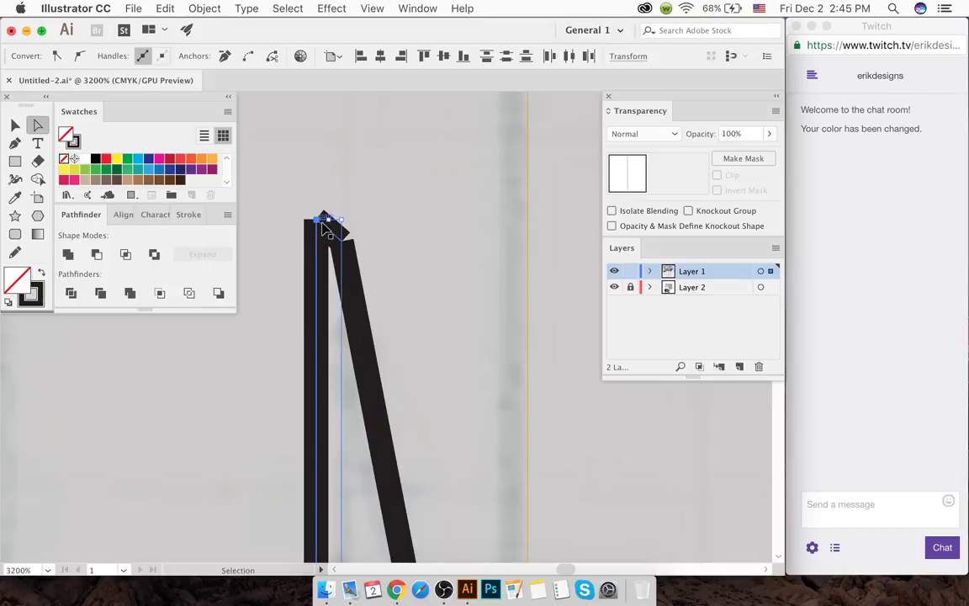
pyautogui.hotkey('ctrl', 'k')
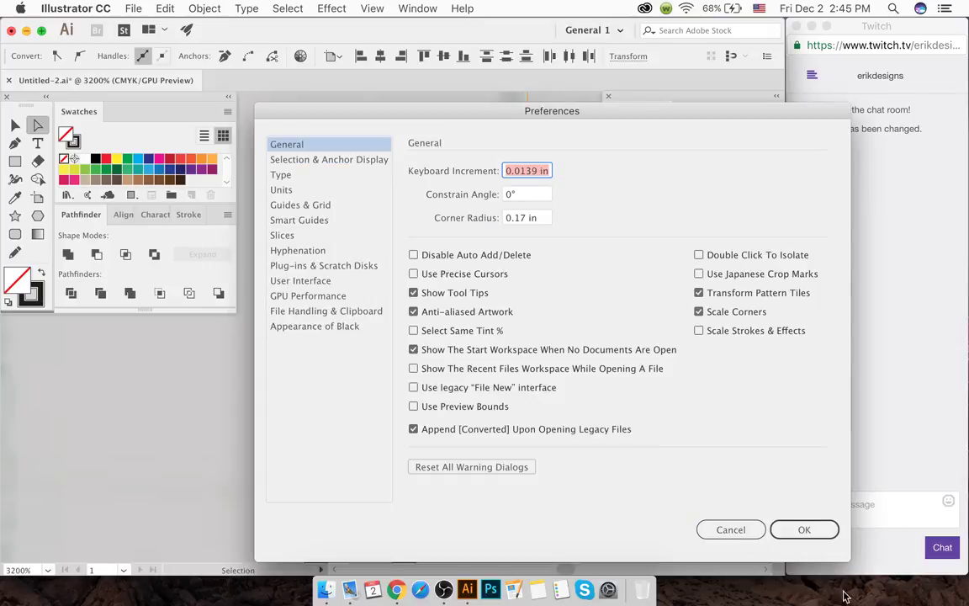
pyautogui.click(742, 530)
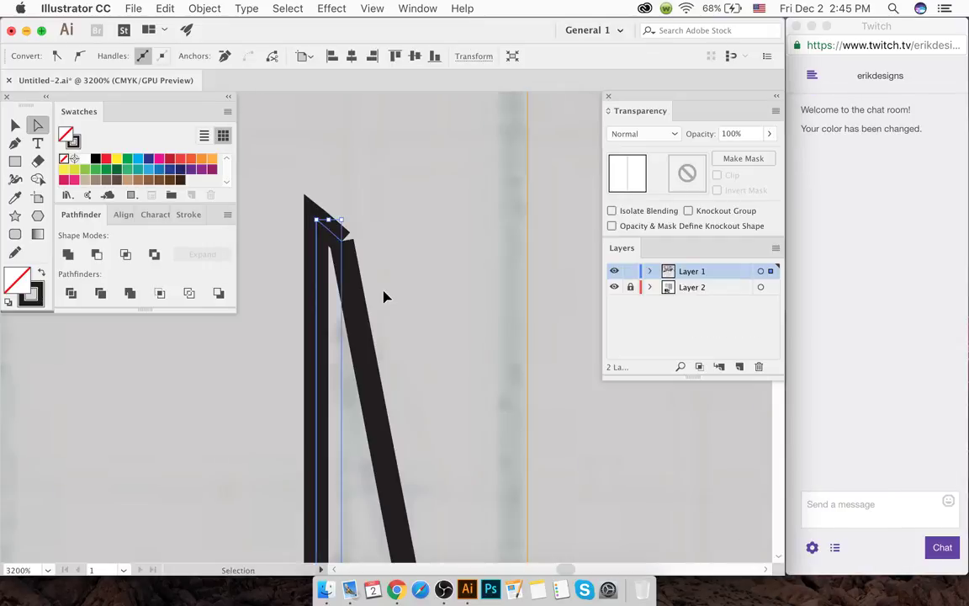
# - Join the short slanted top segment of YARN's N to the upper end of its diagonal
pyautogui.click(336, 234)
pyautogui.keyDown('shift'); pyautogui.click(344, 251); pyautogui.keyUp('shift')
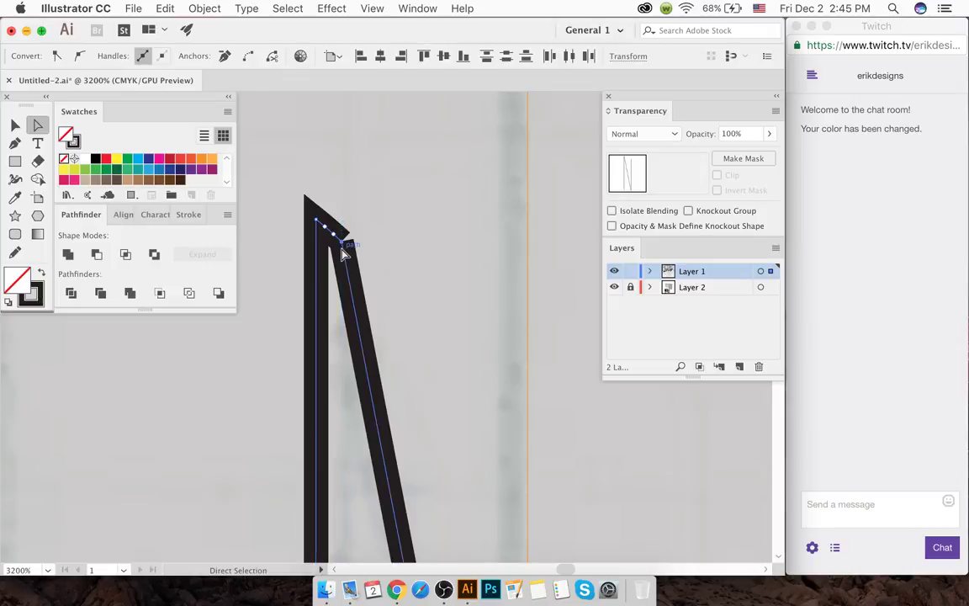
pyautogui.press('super+j')
pyautogui.scroll(-6, 389, 276)
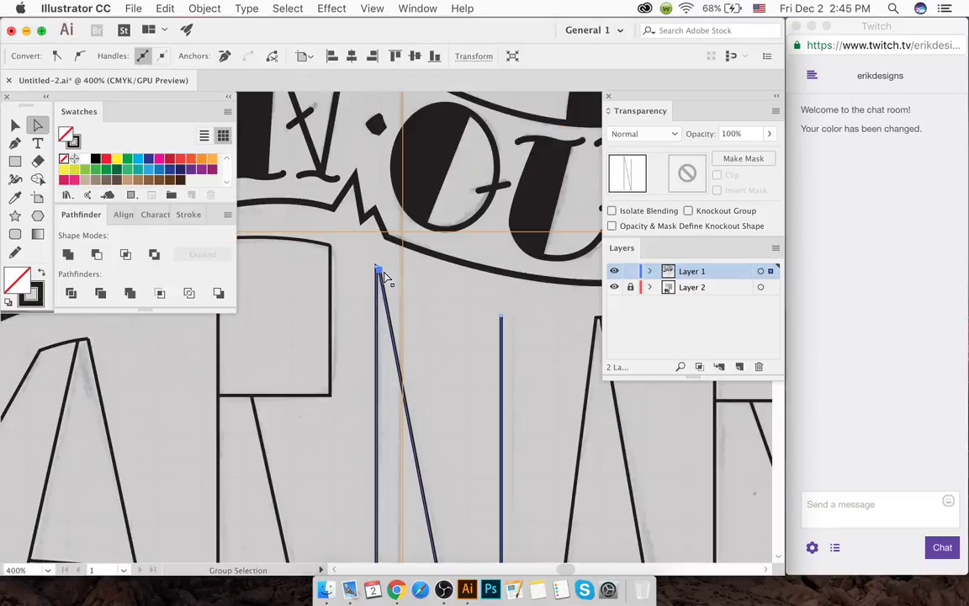
# - Join the path ends at the upper right corner of the bowl on YARN's R
pyautogui.hscroll(-1, 384, 275)
pyautogui.keyDown('super'); pyautogui.click(346, 253); pyautogui.keyUp('super')
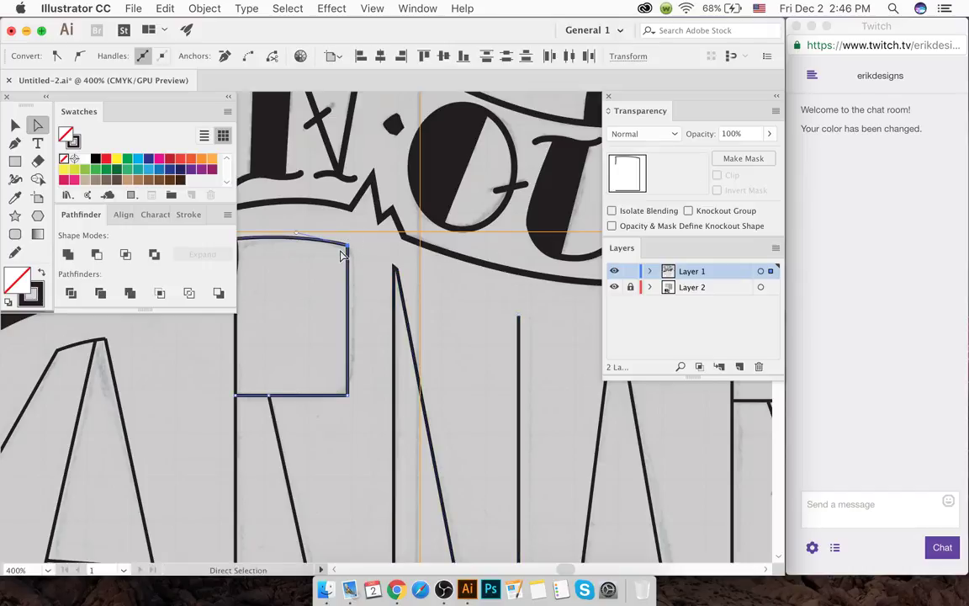
pyautogui.hscroll(-3, 335, 255)
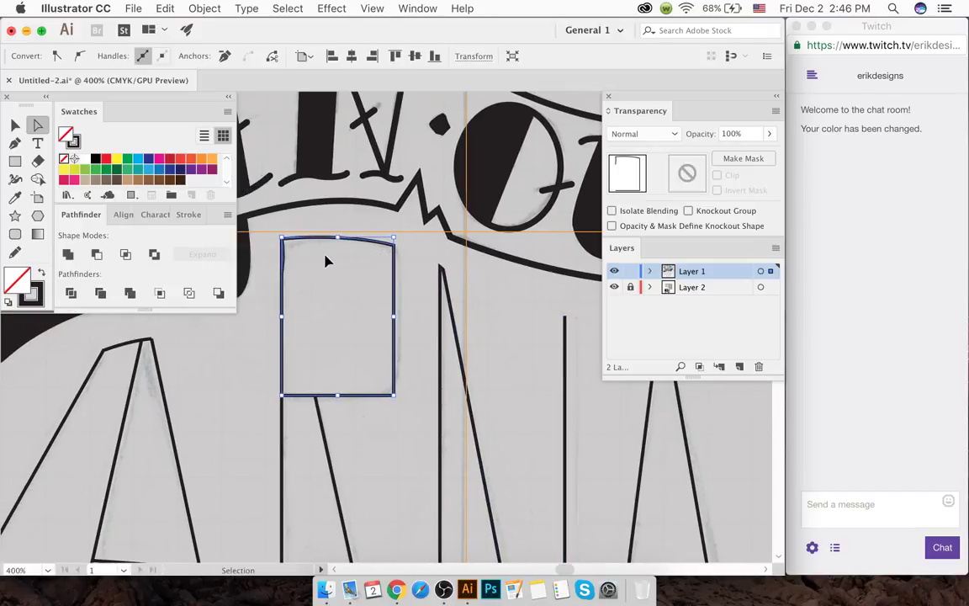
# - Delete the curved leftover segment at the upper left of YARN's R, join the bowl to the stem there, and deselect the letter
pyautogui.moveTo(277, 232); pyautogui.dragTo(305, 270)
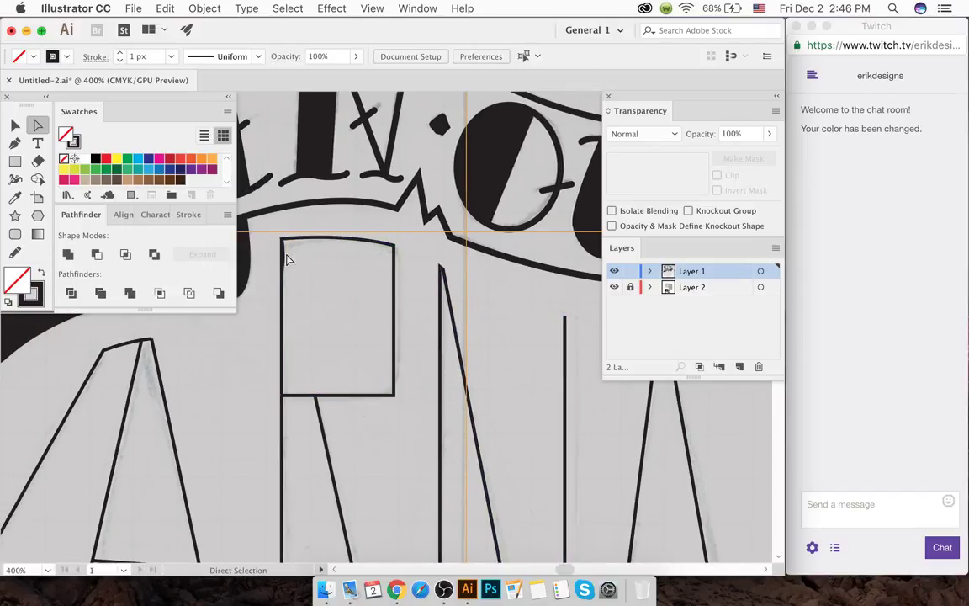
pyautogui.click(283, 254)
pyautogui.click(295, 264)
pyautogui.click(284, 262)
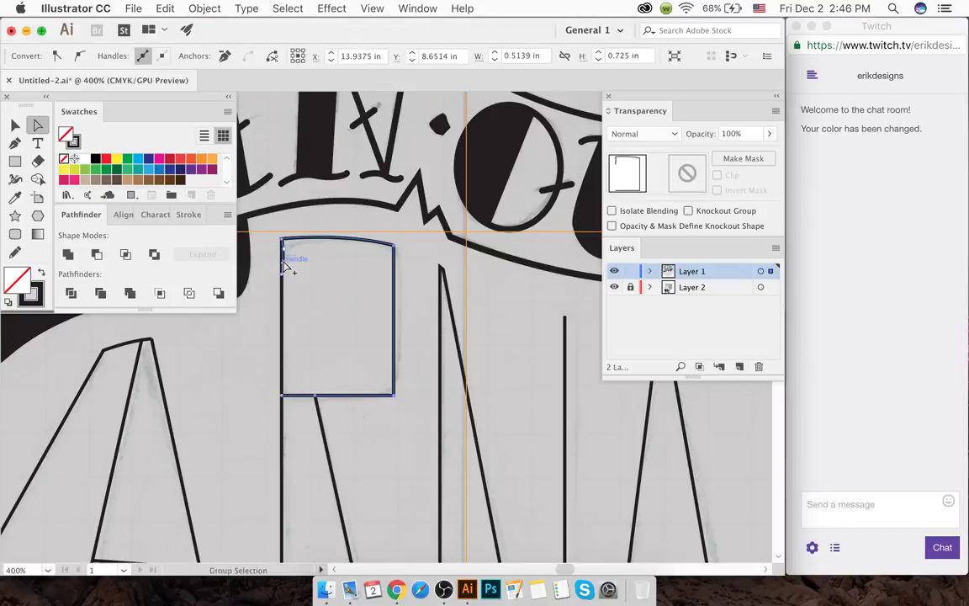
pyautogui.scroll(4, 282, 265)
pyautogui.click(288, 234)
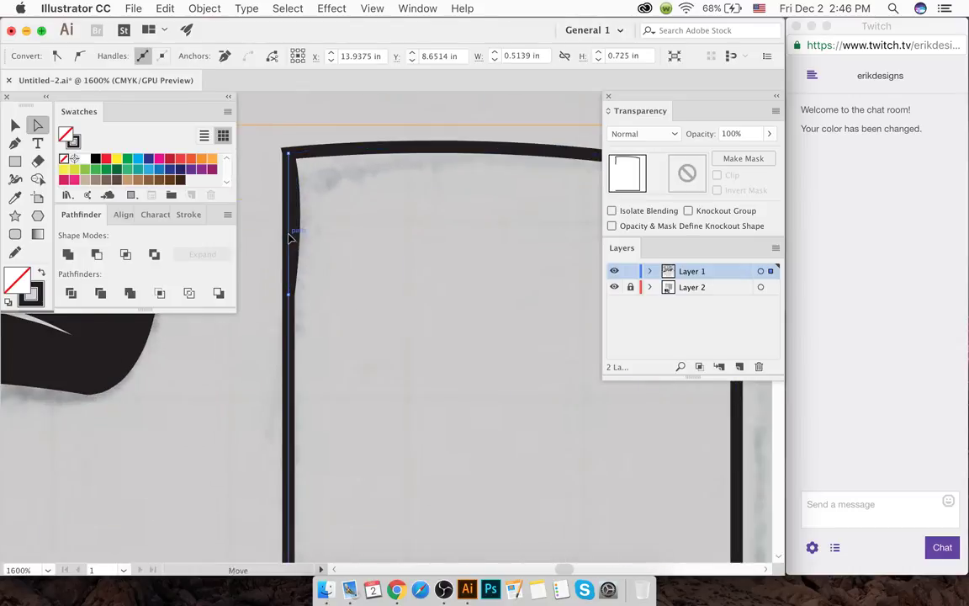
pyautogui.click(296, 234)
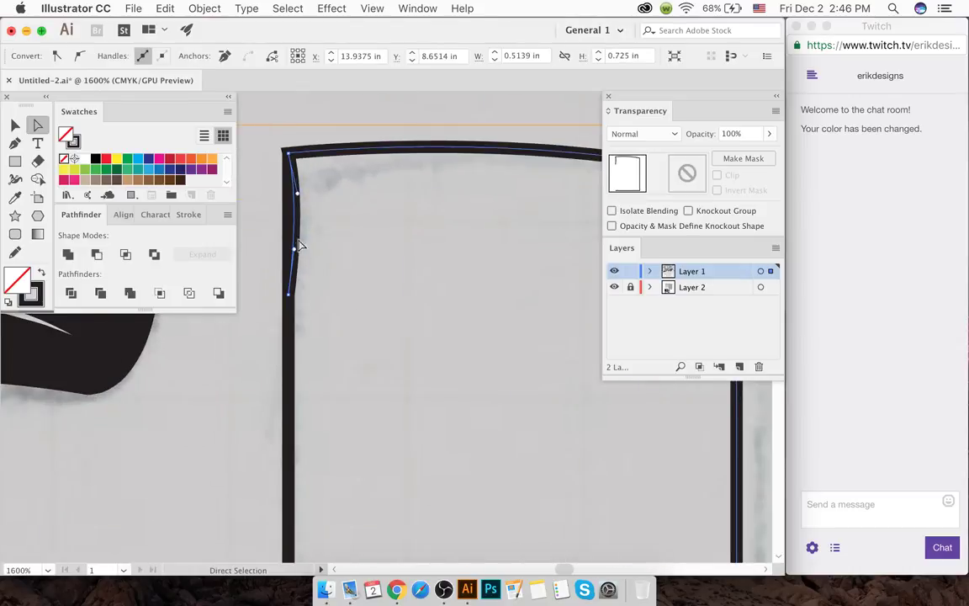
pyautogui.click(289, 295)
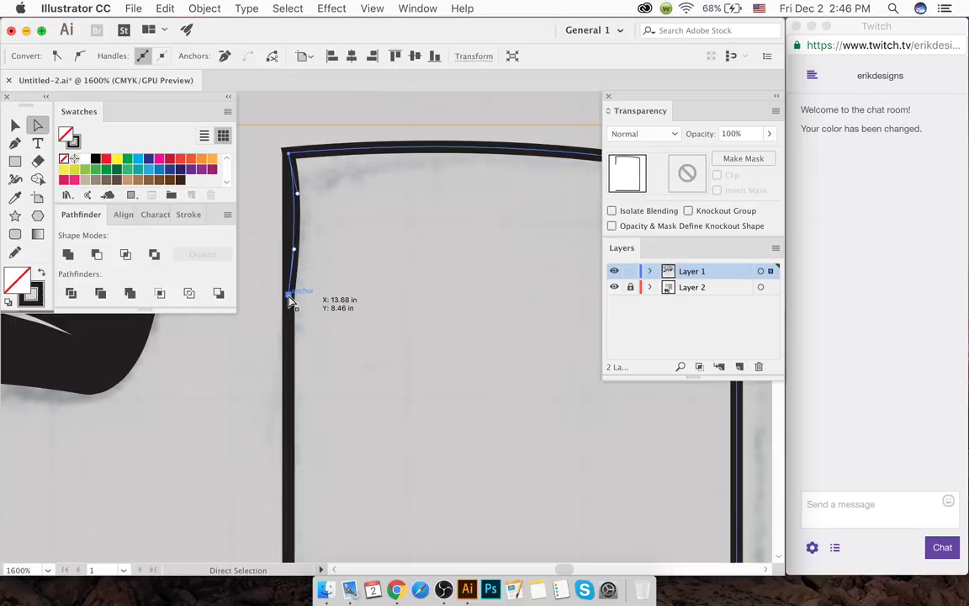
pyautogui.press('BackSpace')
pyautogui.press('super+z')
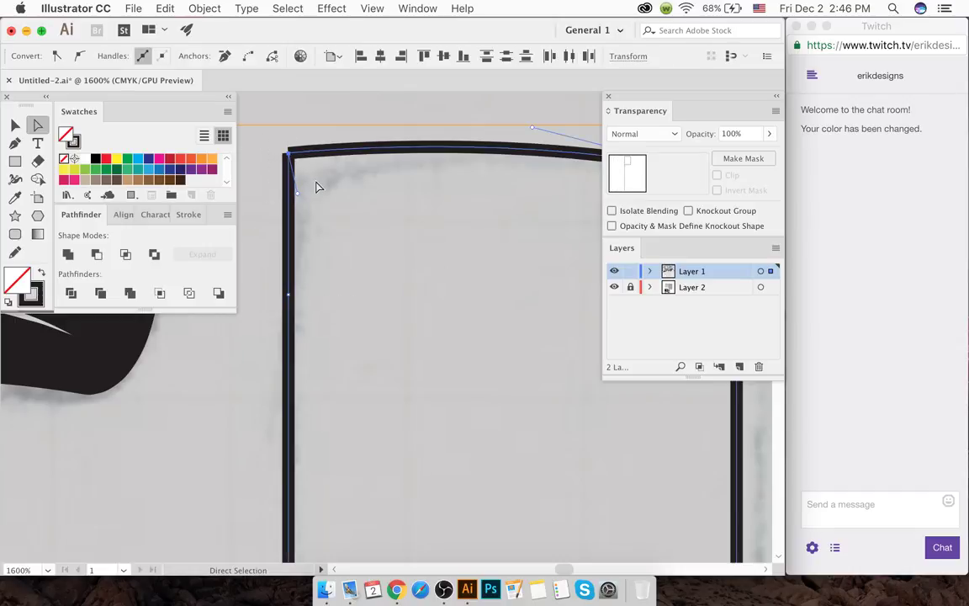
pyautogui.scroll(-5, 316, 187)
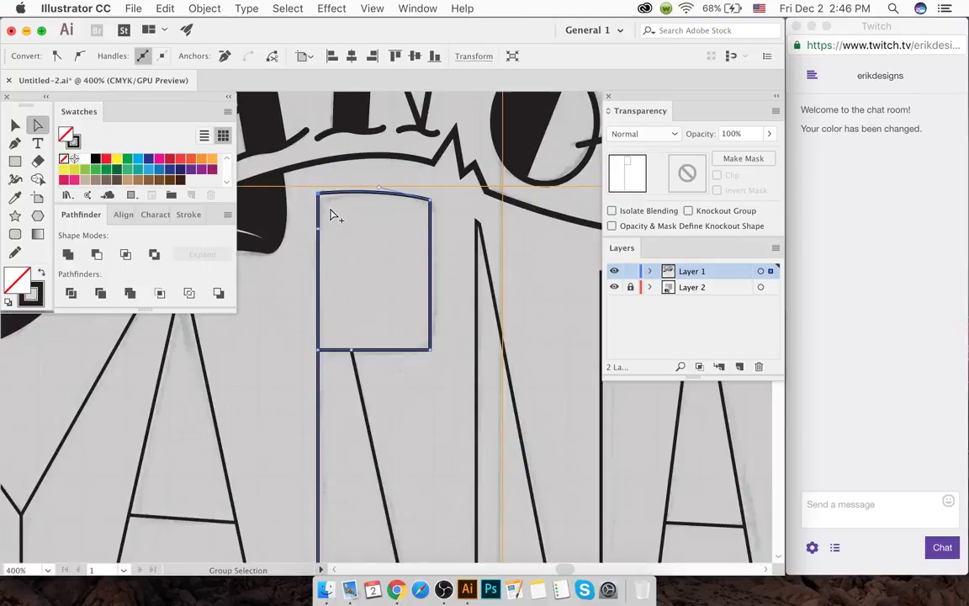
pyautogui.click(295, 302)
# - Remove the boundary segment between YARN's Y and A with Shape Builder, keeping only the short cap on top of the A
pyautogui.hscroll(-5, 296, 303)
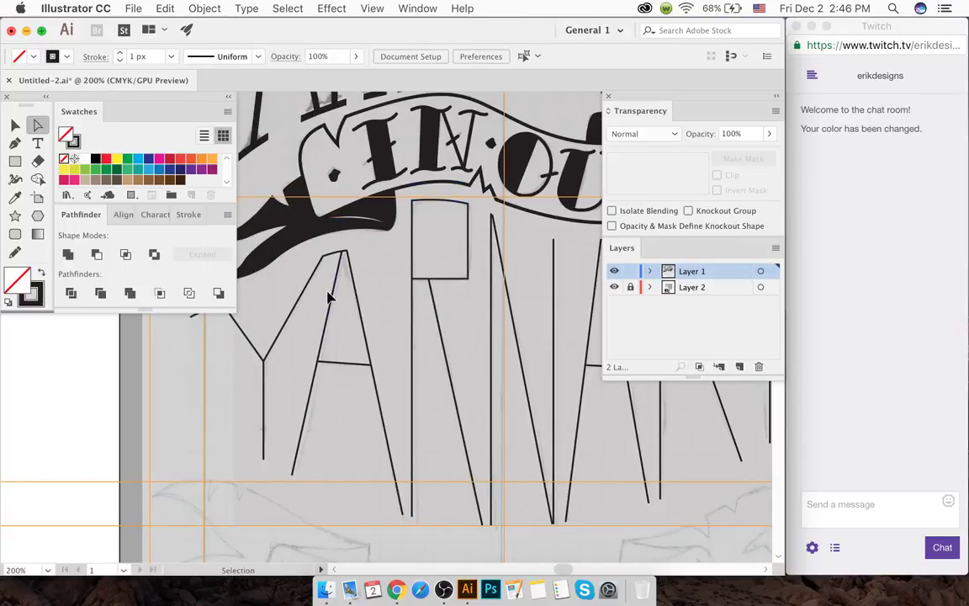
pyautogui.keyDown('alt'); pyautogui.click(365, 253); pyautogui.keyUp('alt')
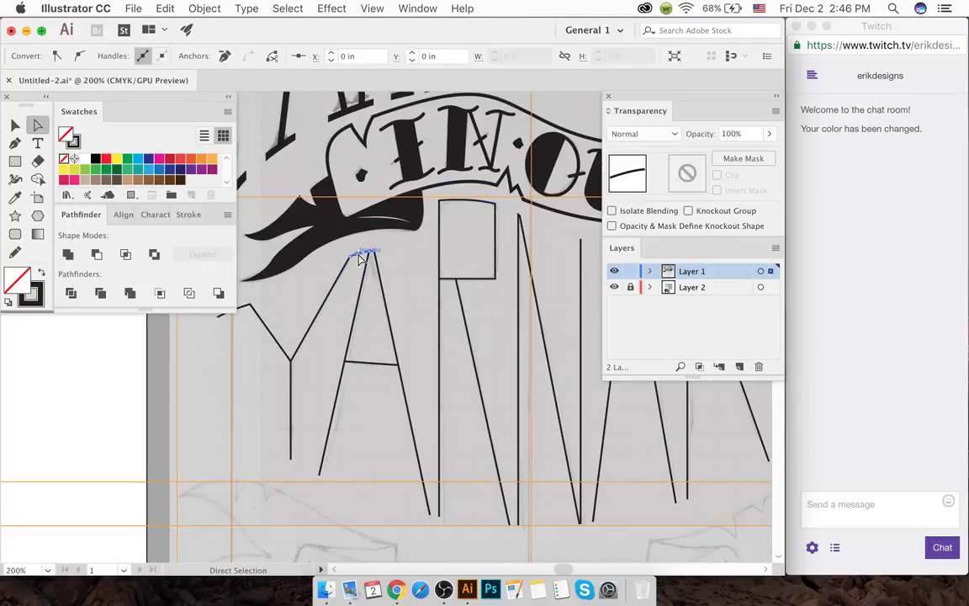
pyautogui.scroll(3, 365, 251)
pyautogui.click(16, 125)
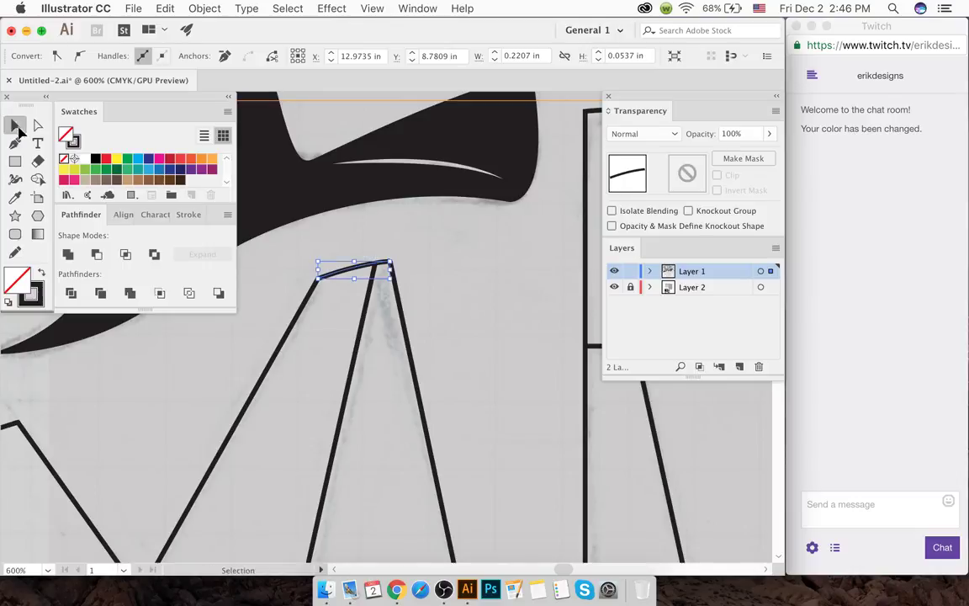
pyautogui.click(411, 323)
pyautogui.hotkey('shift', 'm')
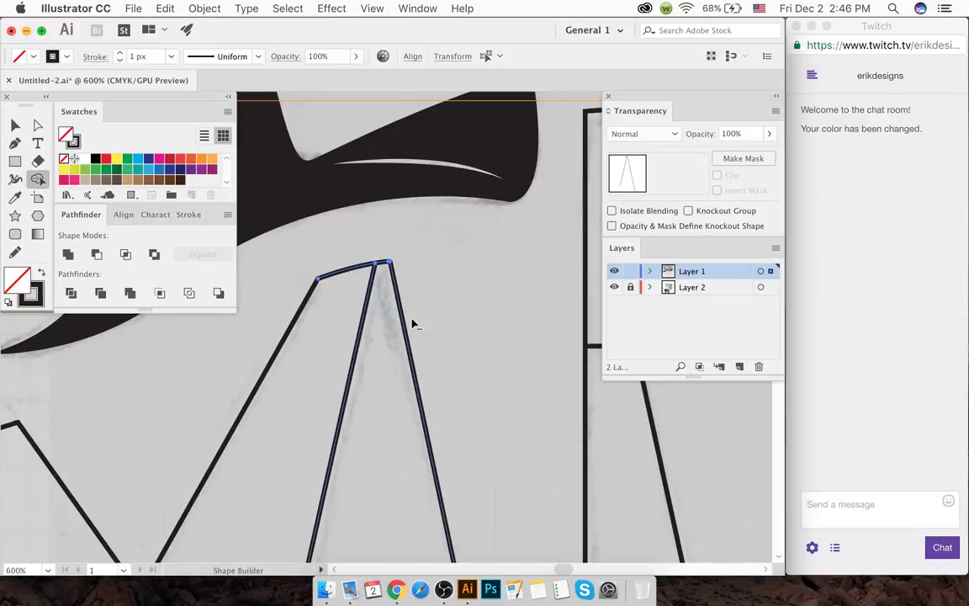
# - Try to extend the upper end of the right arm of YARN's Y, undo the change and deselect the arm
pyautogui.click(15, 124)
pyautogui.click(324, 269)
pyautogui.moveTo(319, 278); pyautogui.dragTo(344, 249)
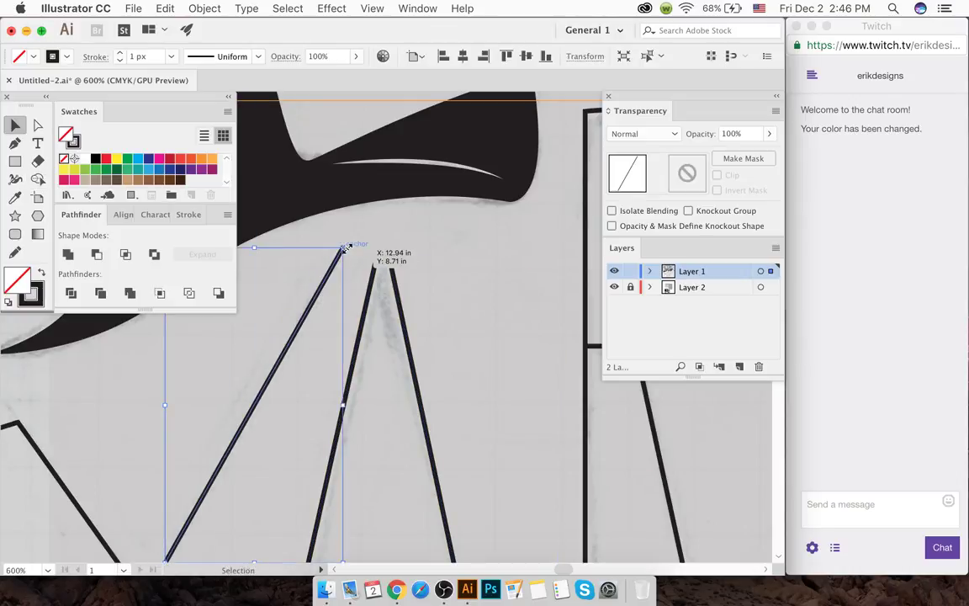
pyautogui.press('super+z')
pyautogui.press('super+shift+a')
pyautogui.press('a')
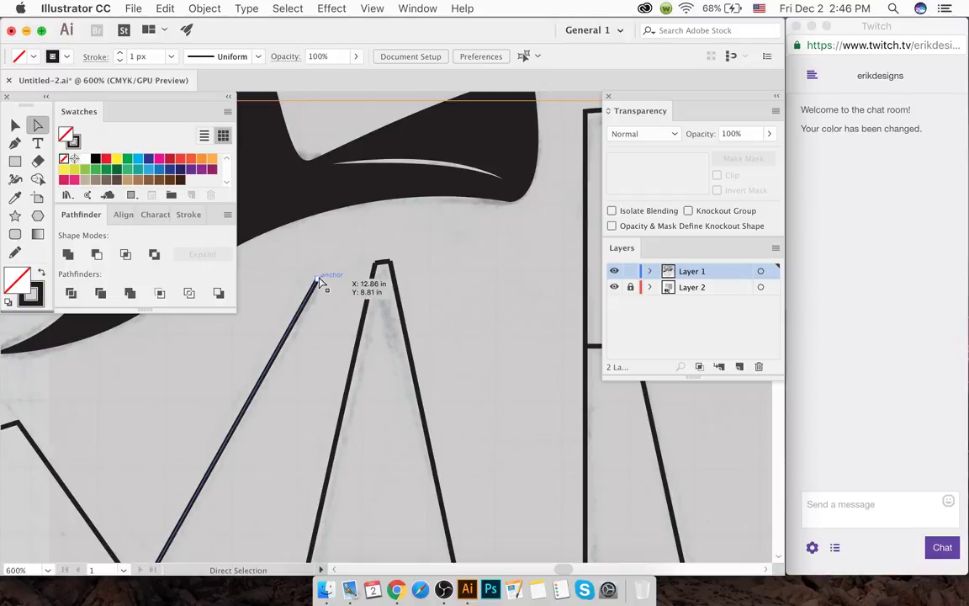
pyautogui.click(318, 278)
pyautogui.scroll(7, 322, 284)
pyautogui.moveTo(262, 305); pyautogui.dragTo(276, 298)
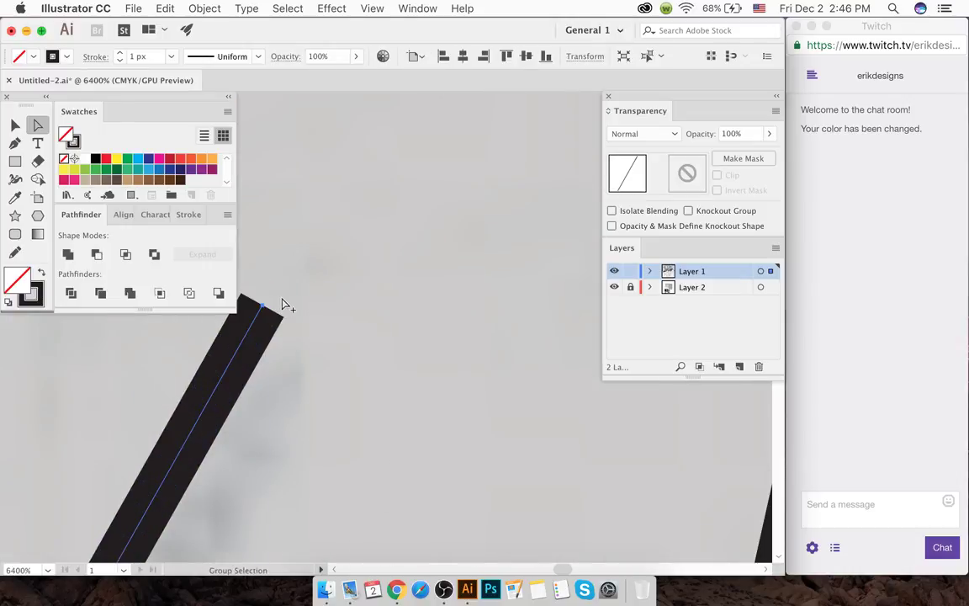
pyautogui.scroll(-5, 282, 304)
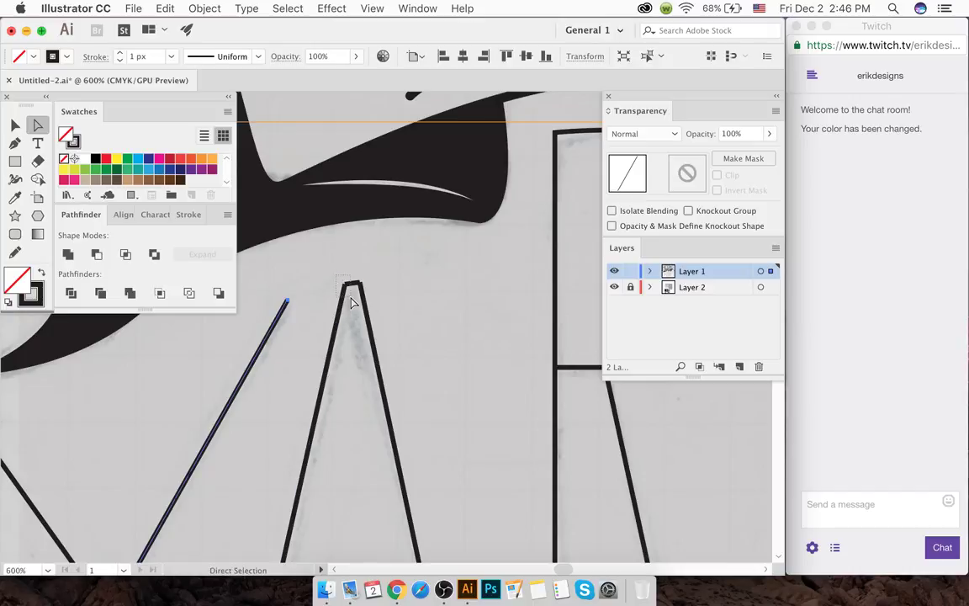
# - Join the short cap on top of YARN's A to its two legs and deselect the letter
pyautogui.moveTo(351, 300); pyautogui.dragTo(360, 302)
pyautogui.press('super+j')
pyautogui.click(437, 314)
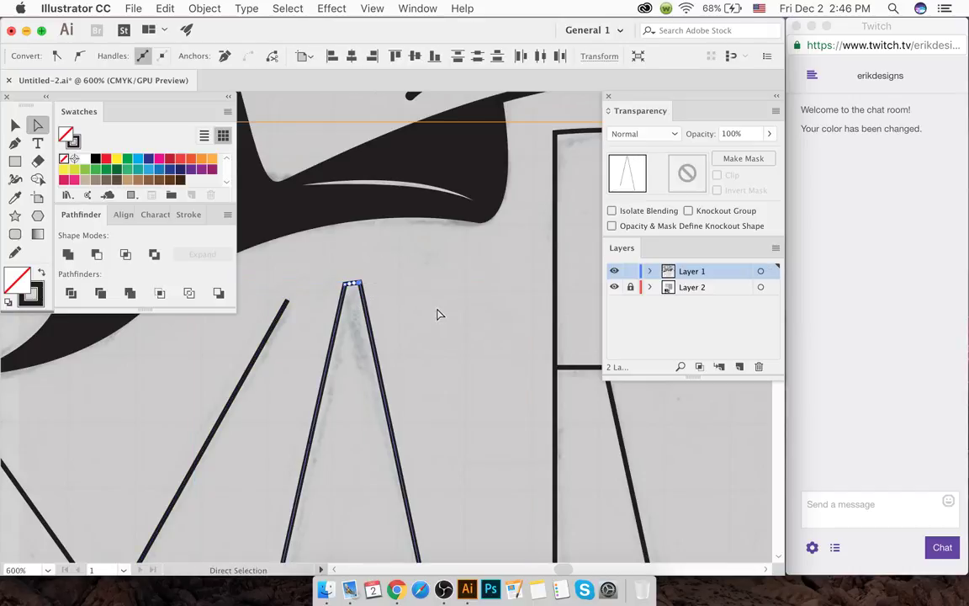
pyautogui.click(431, 318)
# - Try moving the upper right corner anchor of YARN's A outward and upward, undoing each move
pyautogui.scroll(2, 361, 286)
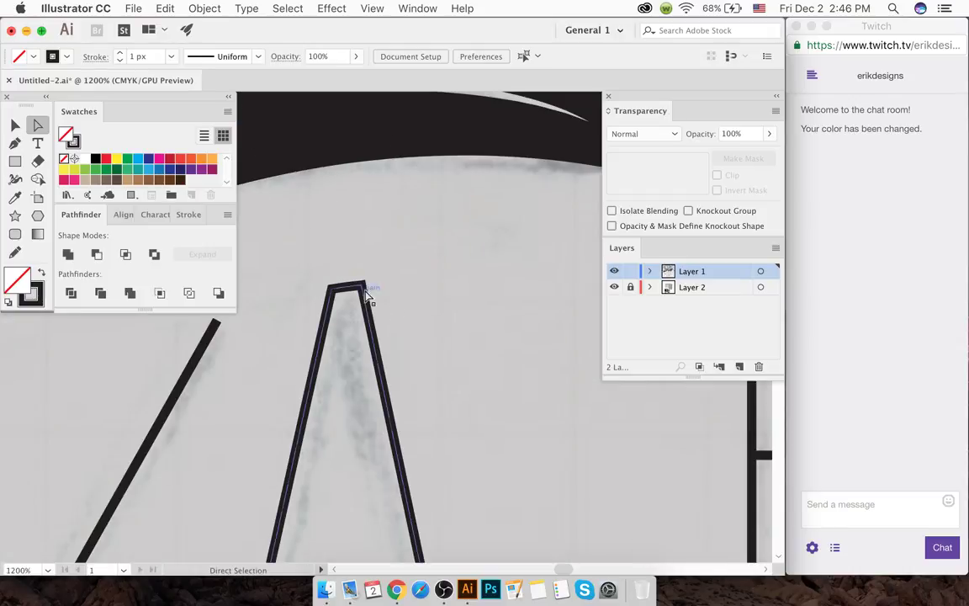
pyautogui.moveTo(365, 290); pyautogui.dragTo(384, 298)
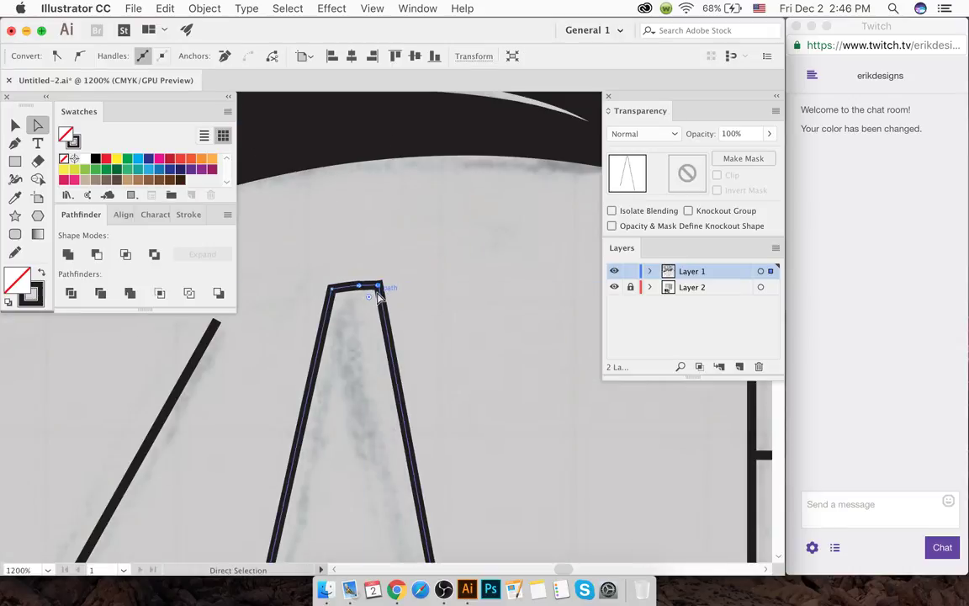
pyautogui.press('p')
pyautogui.press('super+z')
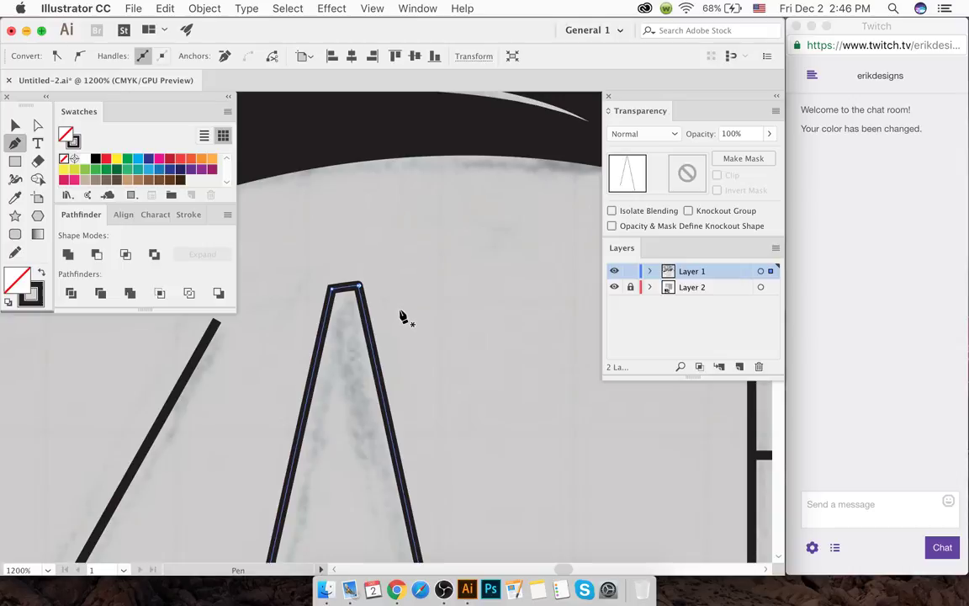
pyautogui.press('a')
pyautogui.moveTo(360, 286); pyautogui.dragTo(353, 269)
pyautogui.press('super+z')
# - Convert the two top anchors of YARN's A to corner points to remove the cap's curve handles
pyautogui.press('p')
pyautogui.keyDown('alt'); pyautogui.click(332, 290); pyautogui.keyUp('alt')
pyautogui.keyDown('alt'); pyautogui.click(358, 285); pyautogui.keyUp('alt')
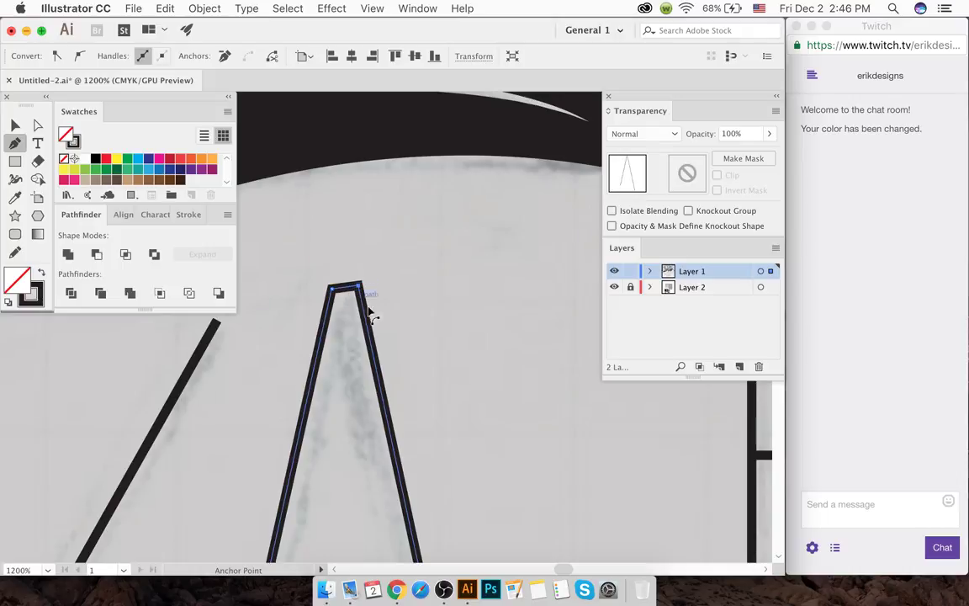
# - Delete the curved leftover segment at the upper end of the left arm of YARN's Y
pyautogui.scroll(-3, 385, 316)
pyautogui.hscroll(-3, 376, 327)
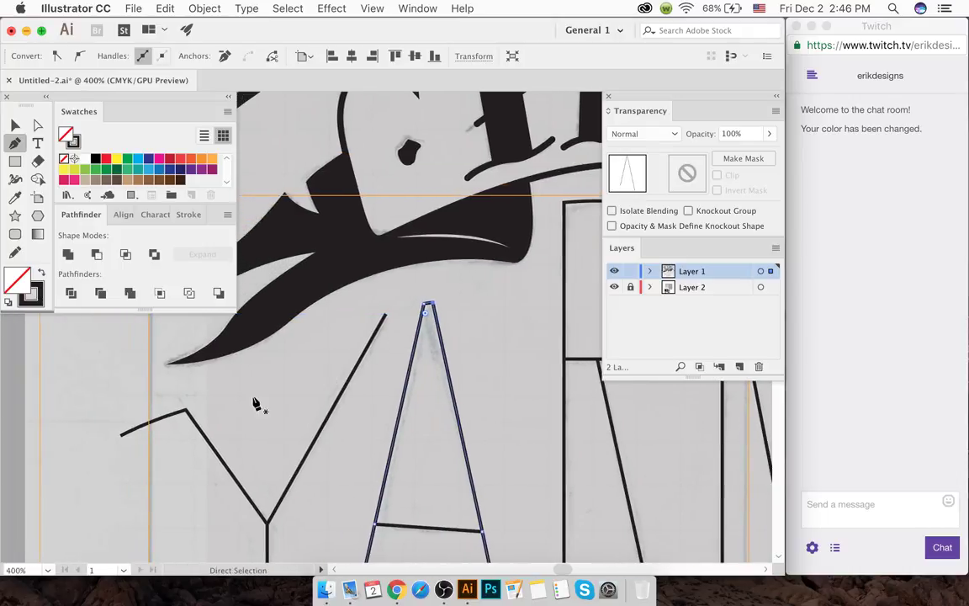
pyautogui.scroll(-1, 240, 400)
pyautogui.press('a')
pyautogui.click(121, 405)
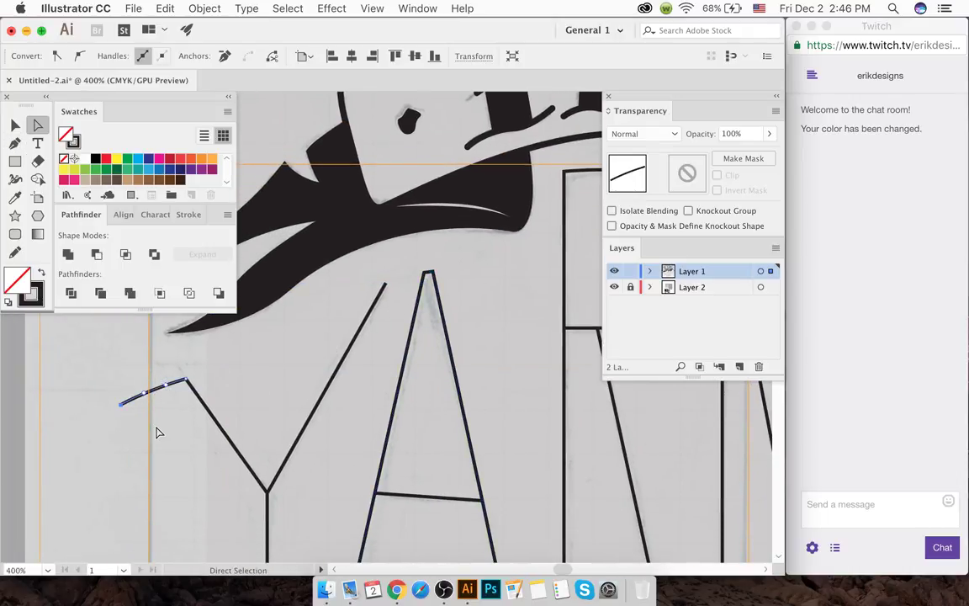
pyautogui.press('Delete')
pyautogui.press('Delete')
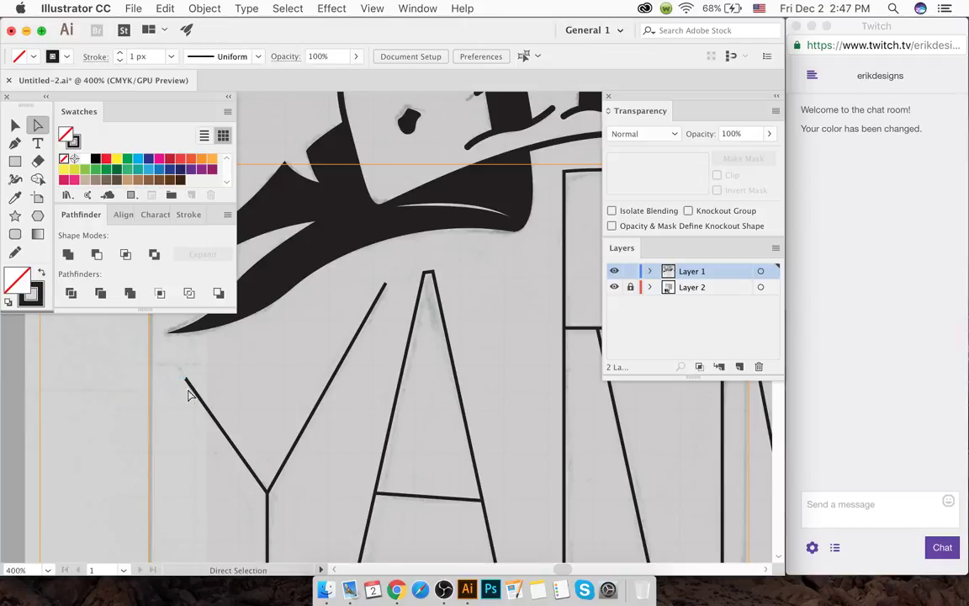
# - Try to adjust the upper end of the left arm of YARN's Y, undo the change and deselect
pyautogui.moveTo(187, 381); pyautogui.dragTo(189, 372)
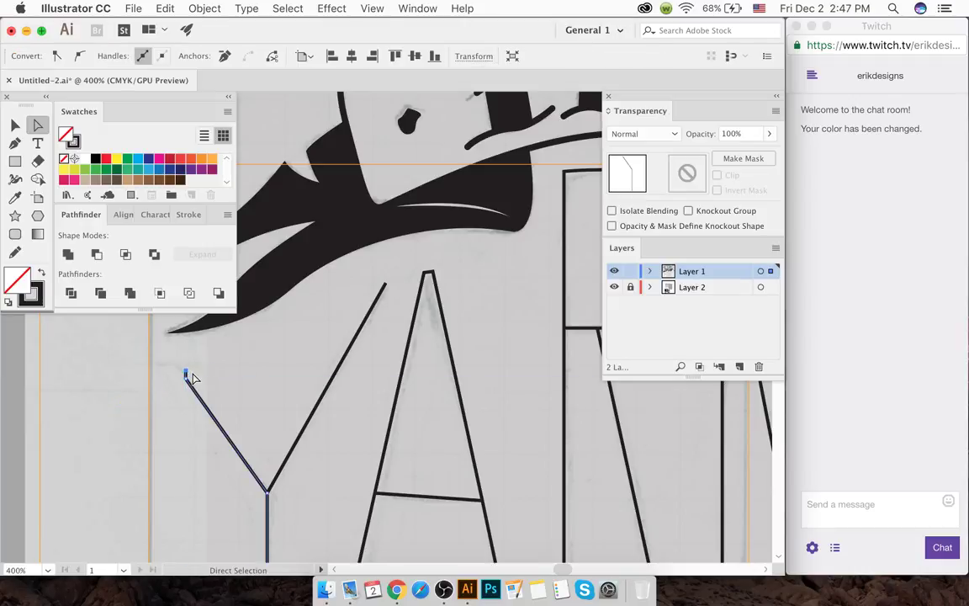
pyautogui.press('super+z')
pyautogui.click(244, 386)
# - Select all letter strokes of YARN ART together, including the slanted crossbar of the T
pyautogui.scroll(-2, 244, 386)
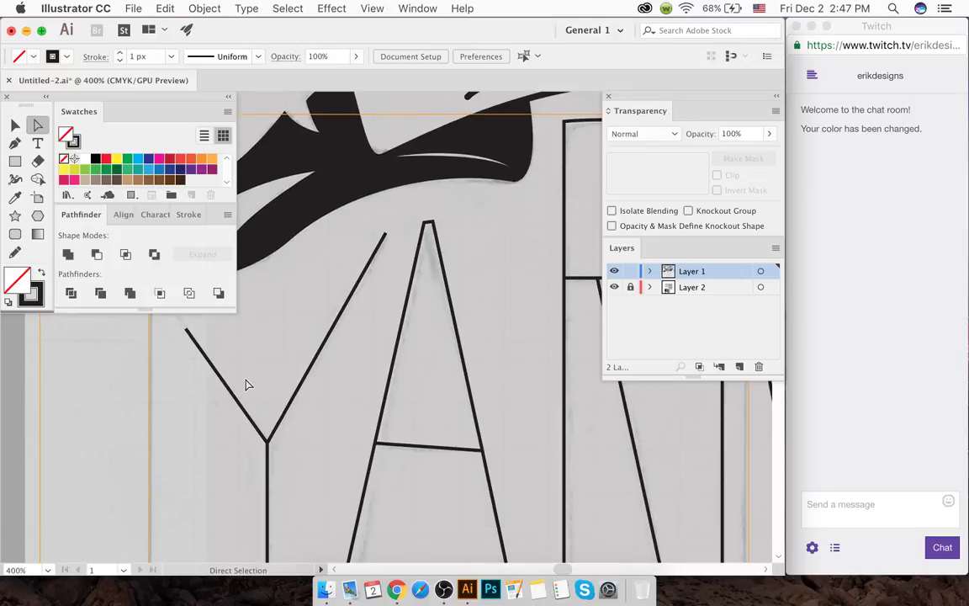
pyautogui.scroll(-4, 269, 379)
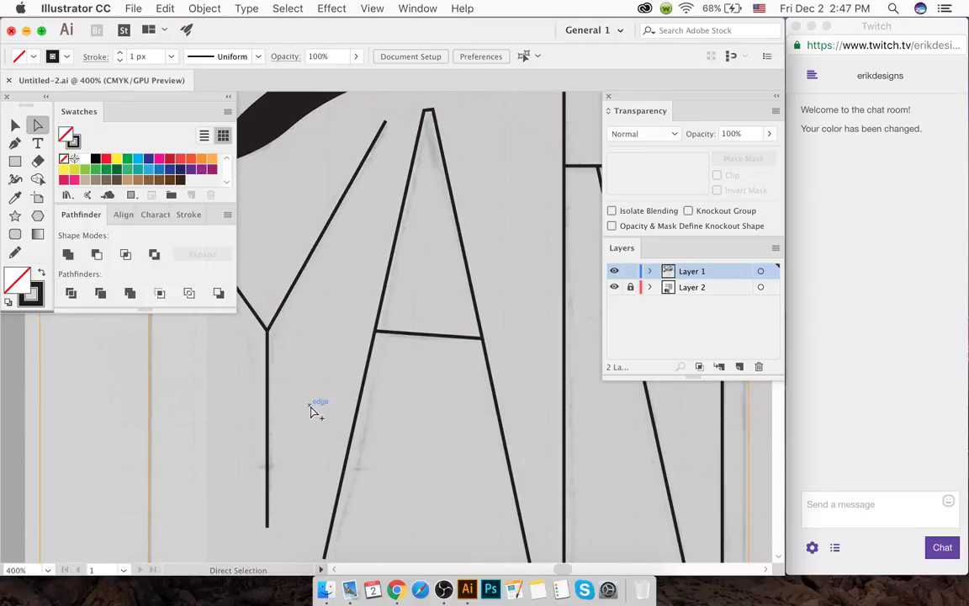
pyautogui.scroll(-5, 314, 406)
pyautogui.hscroll(2, 311, 411)
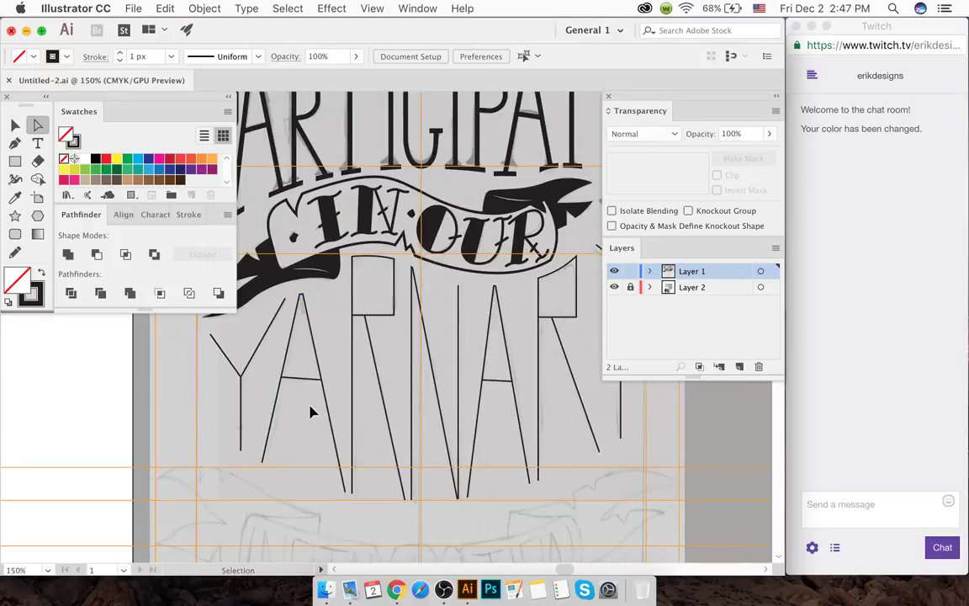
pyautogui.click(16, 125)
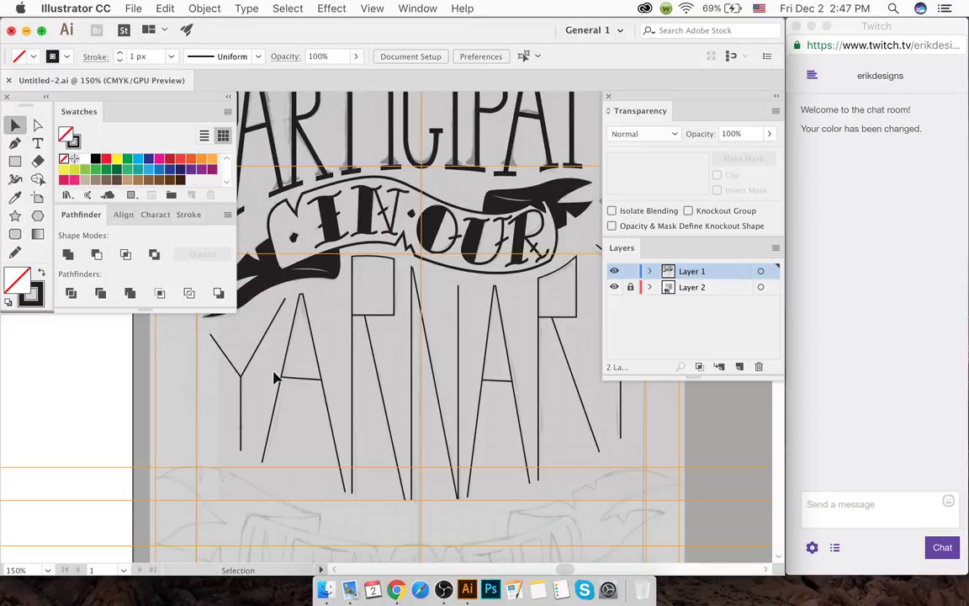
pyautogui.scroll(-3, 275, 390)
pyautogui.scroll(2, 324, 395)
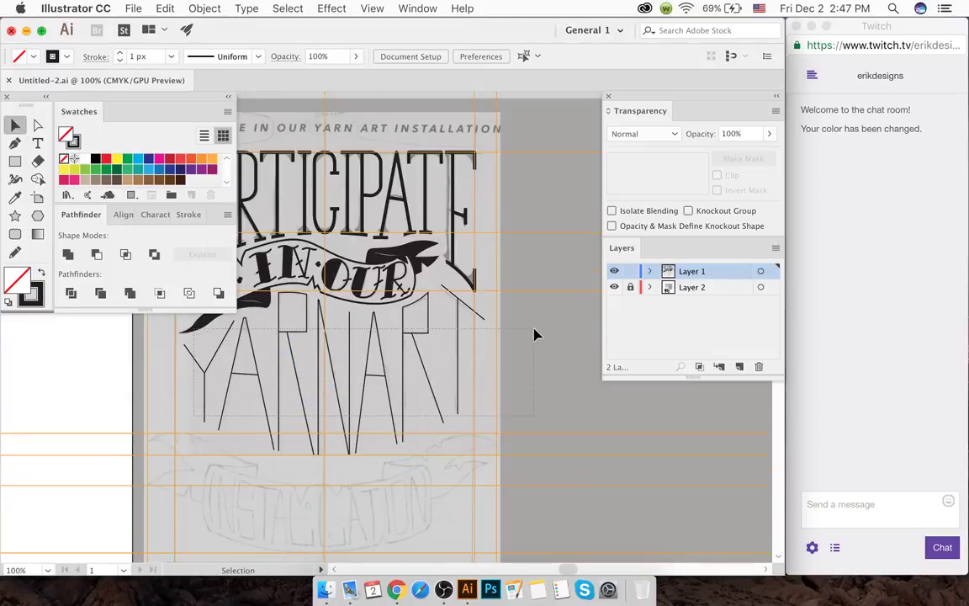
pyautogui.moveTo(540, 340); pyautogui.dragTo(547, 377)
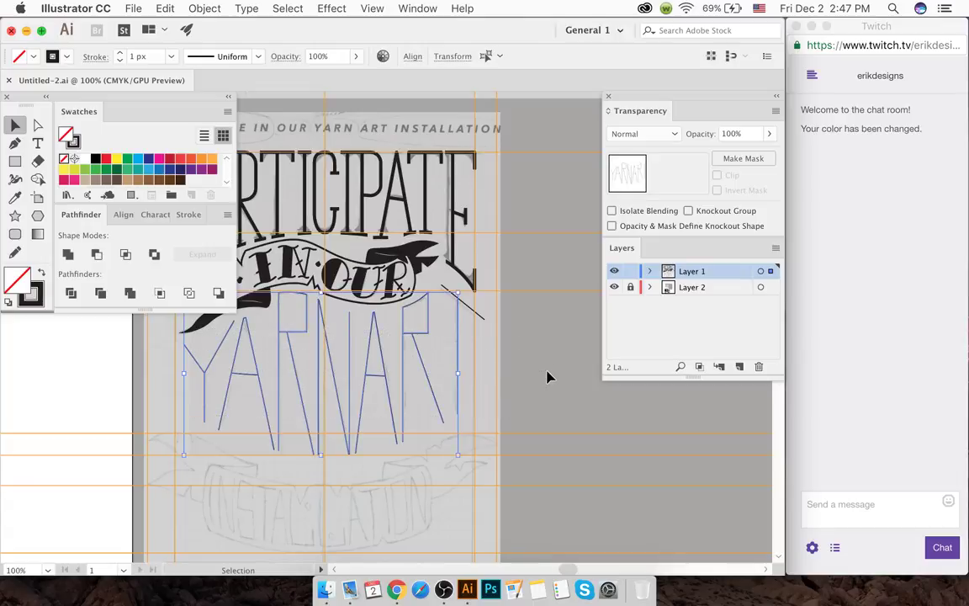
pyautogui.keyDown('shift'); pyautogui.click(445, 289); pyautogui.keyUp('shift')
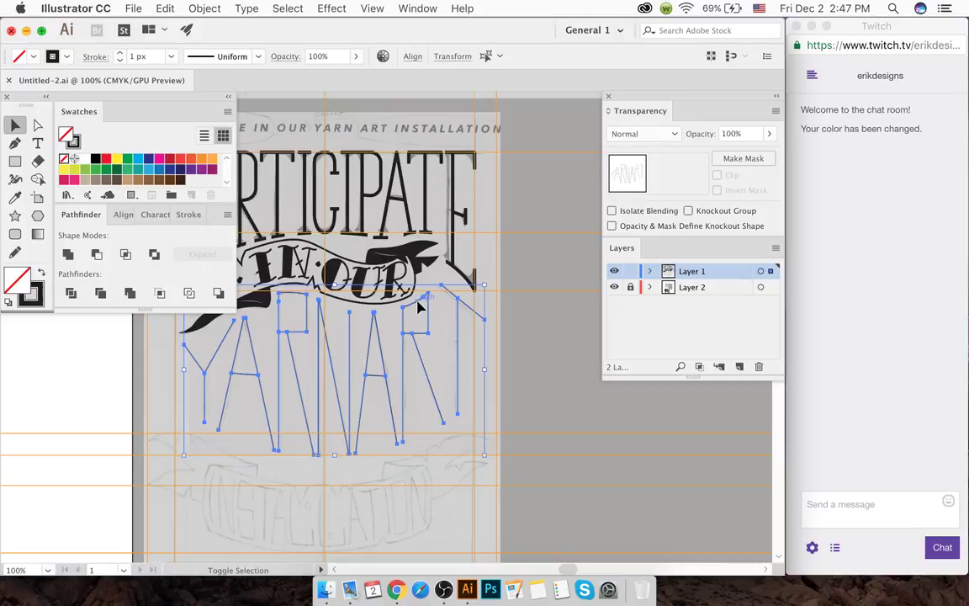
pyautogui.click(413, 304)
# - Set the stroke weight of the selected YARN ART letters to 2 px
pyautogui.scroll(3, 413, 305)
pyautogui.hscroll(-10, 418, 322)
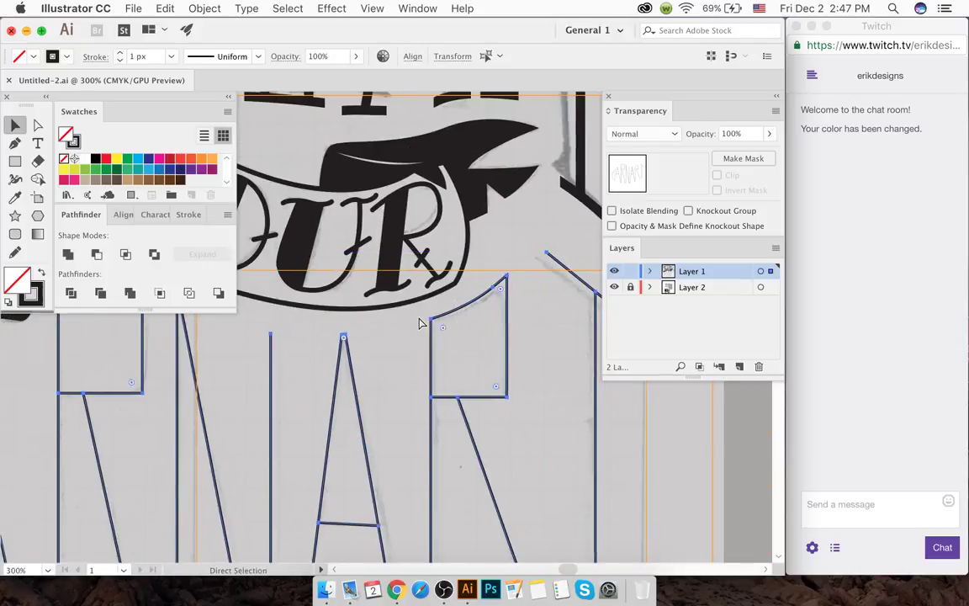
pyautogui.press('a')
pyautogui.press('v')
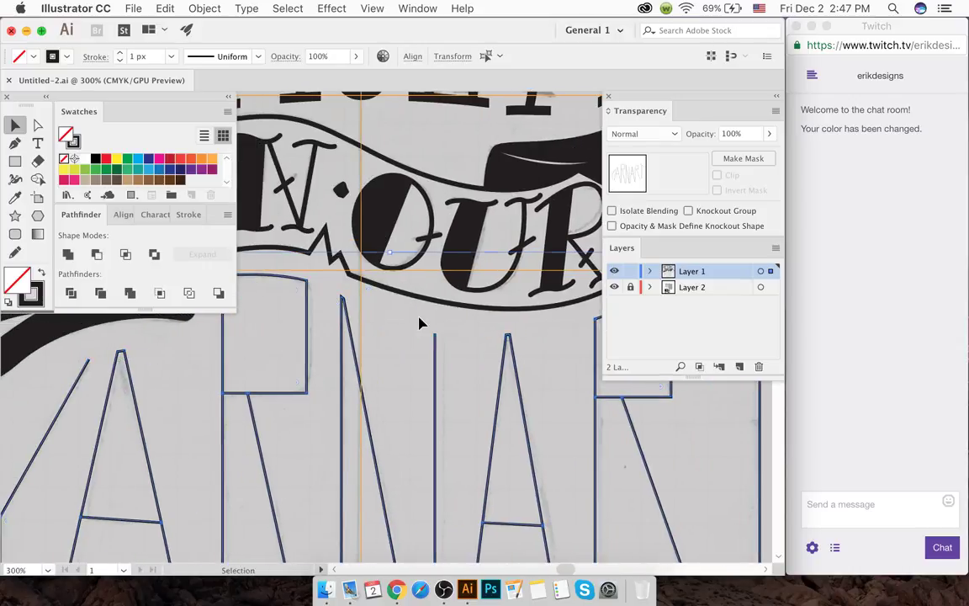
pyautogui.scroll(-2, 418, 322)
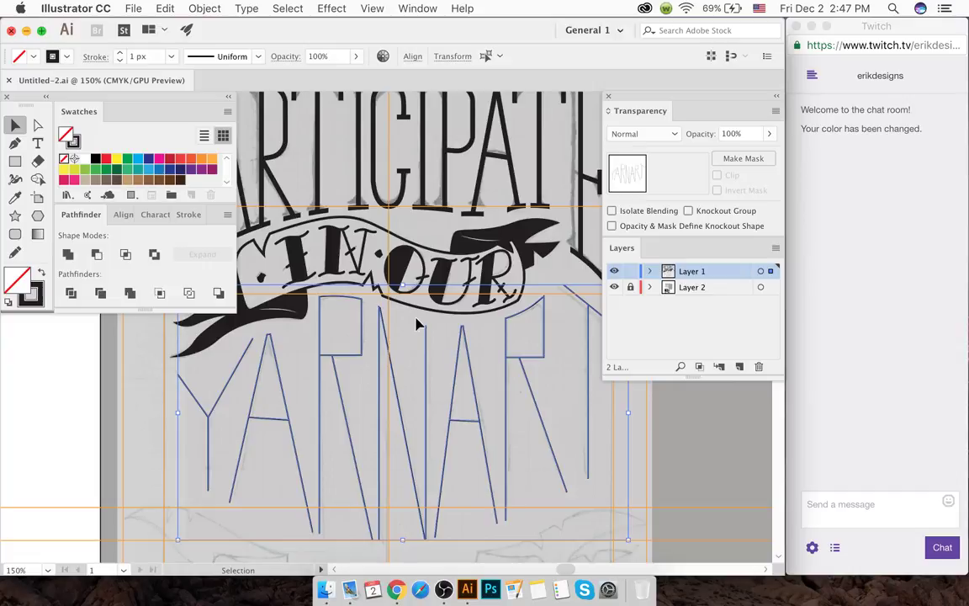
pyautogui.click(186, 215)
pyautogui.click(117, 234)
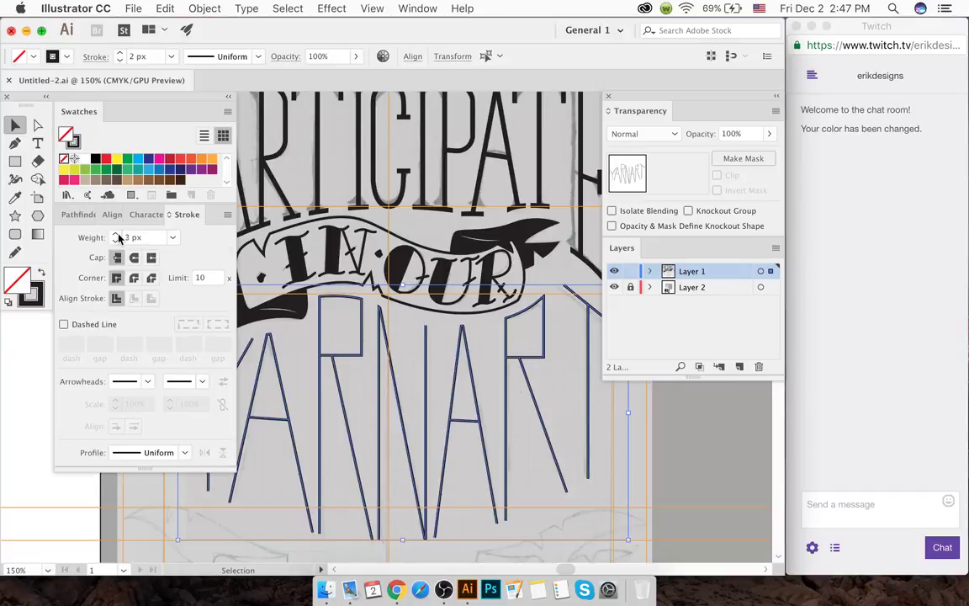
pyautogui.click(117, 234)
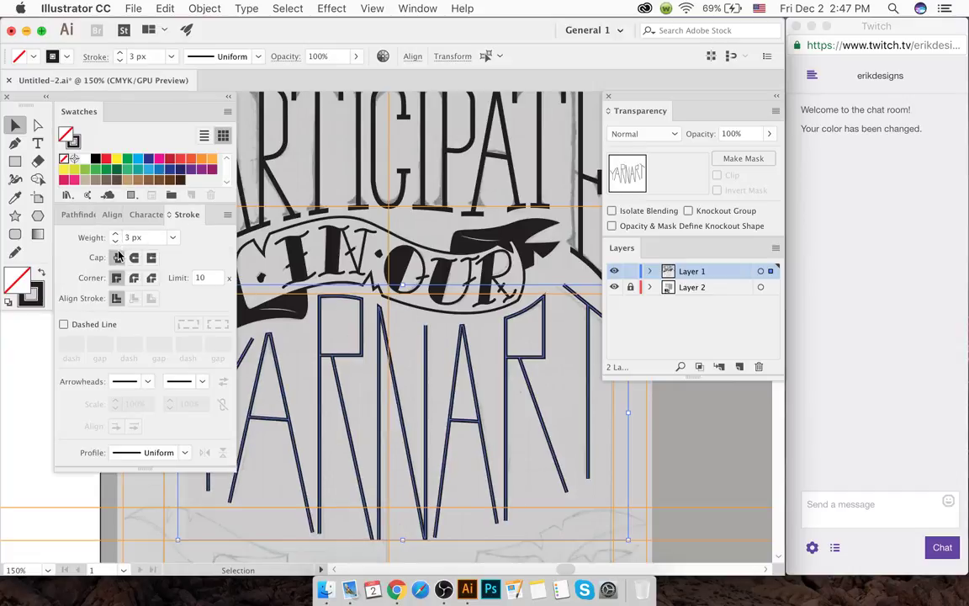
pyautogui.click(116, 240)
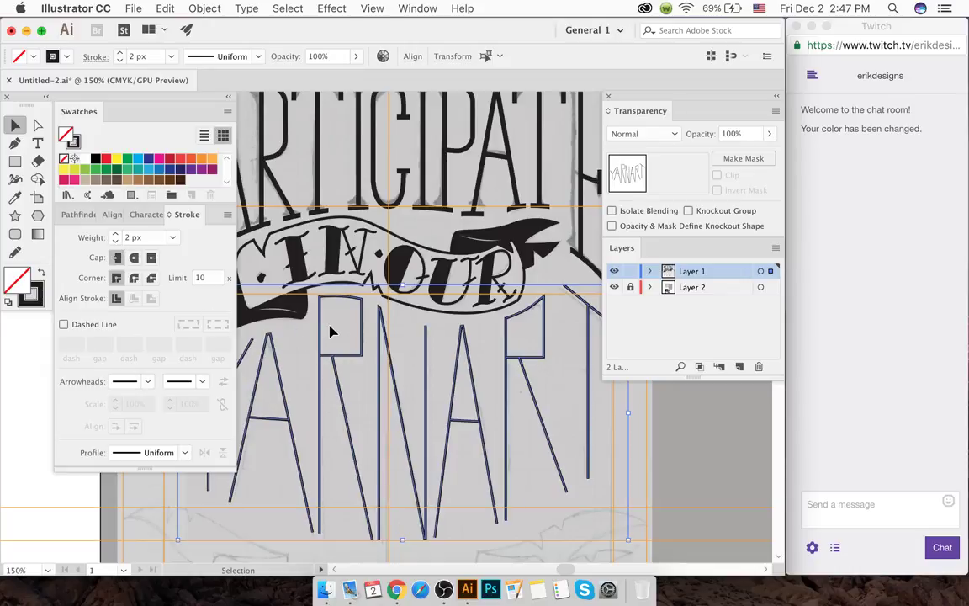
# - Give the YARN ART strokes round caps and round corner joins, and deselect the letters
pyautogui.click(134, 258)
pyautogui.click(134, 278)
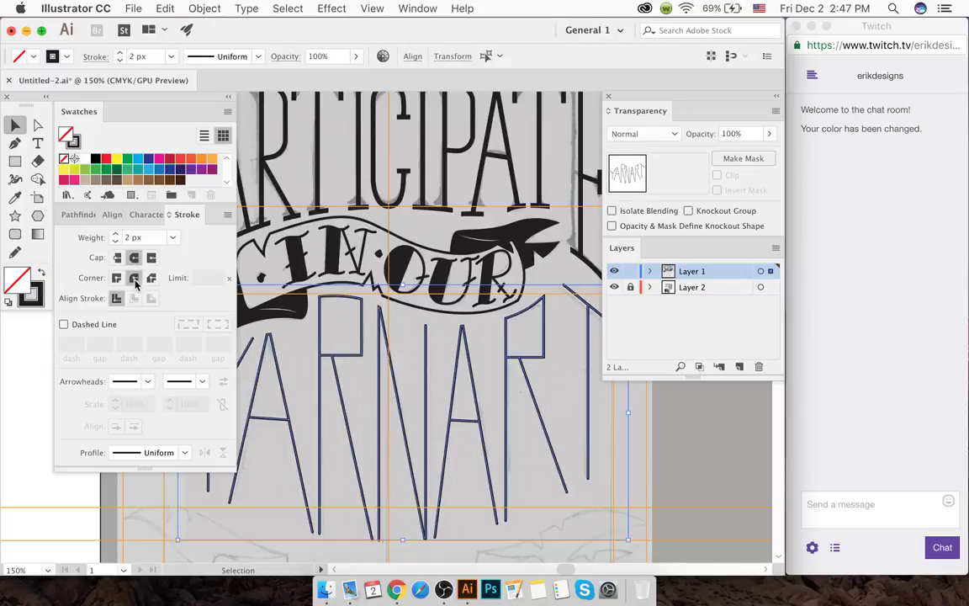
pyautogui.click(331, 319)
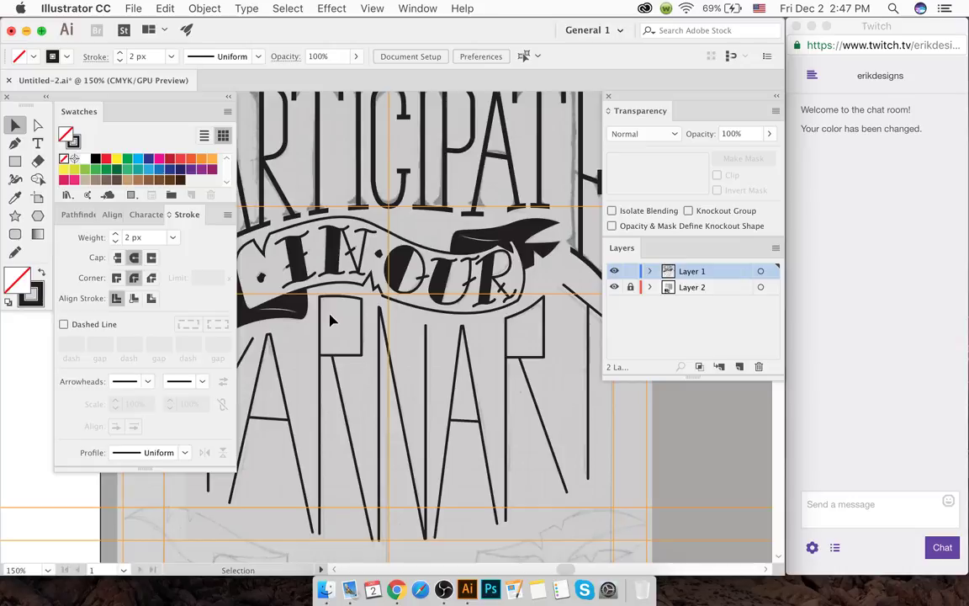
# - Examine the YARN ART lettering within the whole poster and the R of YARN up close, leaving nothing selected
pyautogui.press('a')
pyautogui.hscroll(-5, 334, 323)
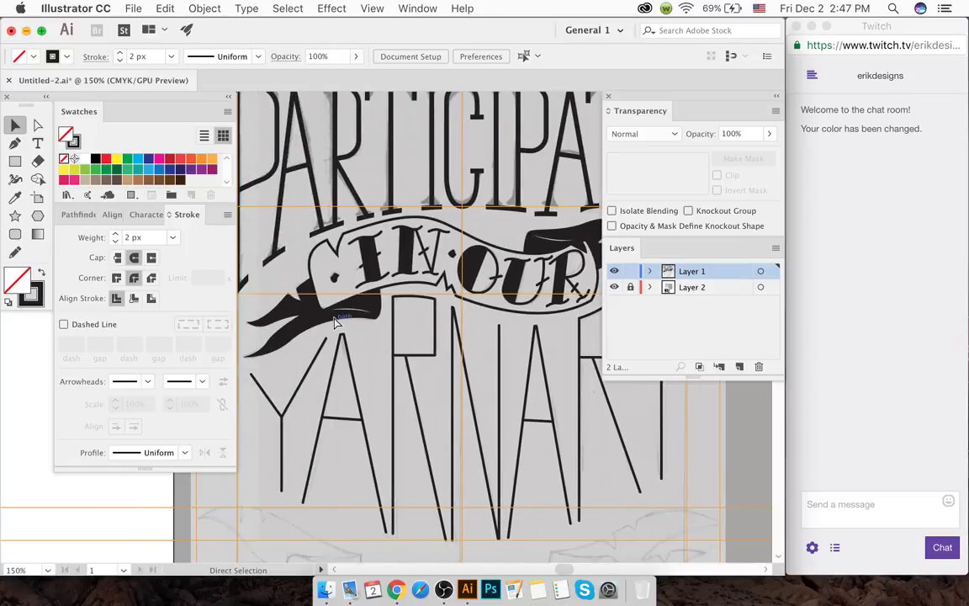
pyautogui.press('v')
pyautogui.press('super+minus')
pyautogui.press('super+minus')
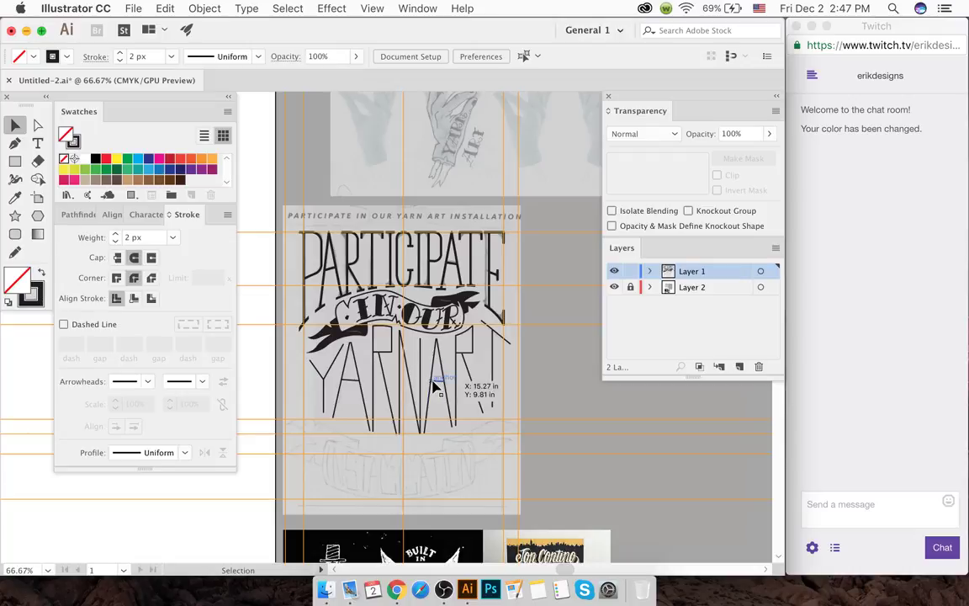
pyautogui.hscroll(3, 434, 387)
pyautogui.press('a')
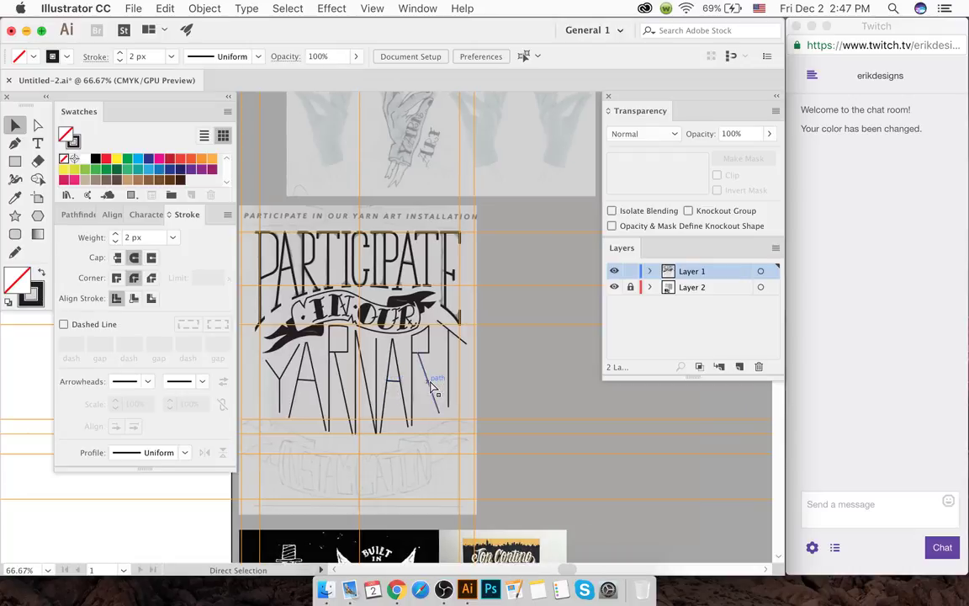
pyautogui.hscroll(-5, 402, 381)
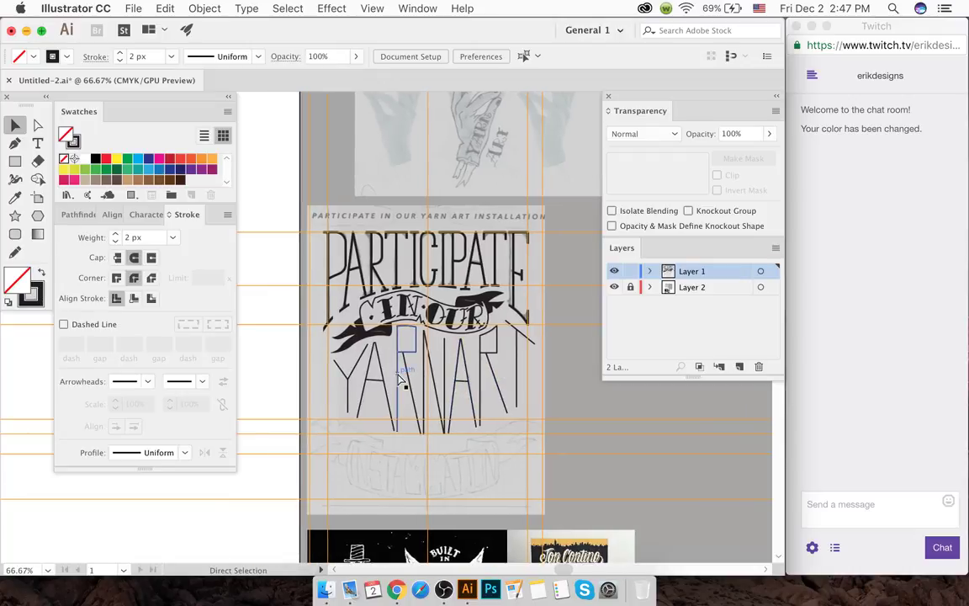
pyautogui.press('v')
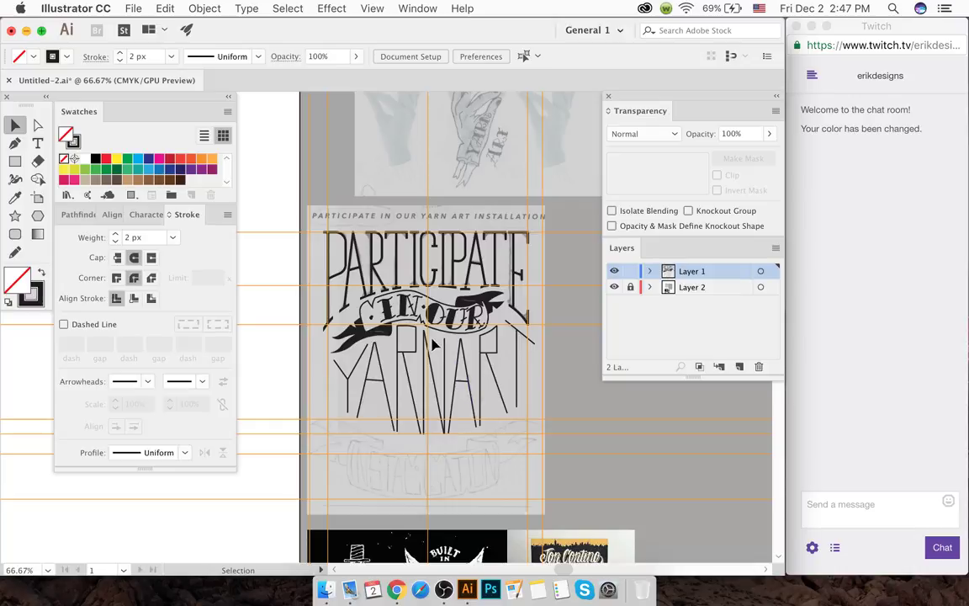
pyautogui.scroll(3, 432, 339)
pyautogui.click(388, 341)
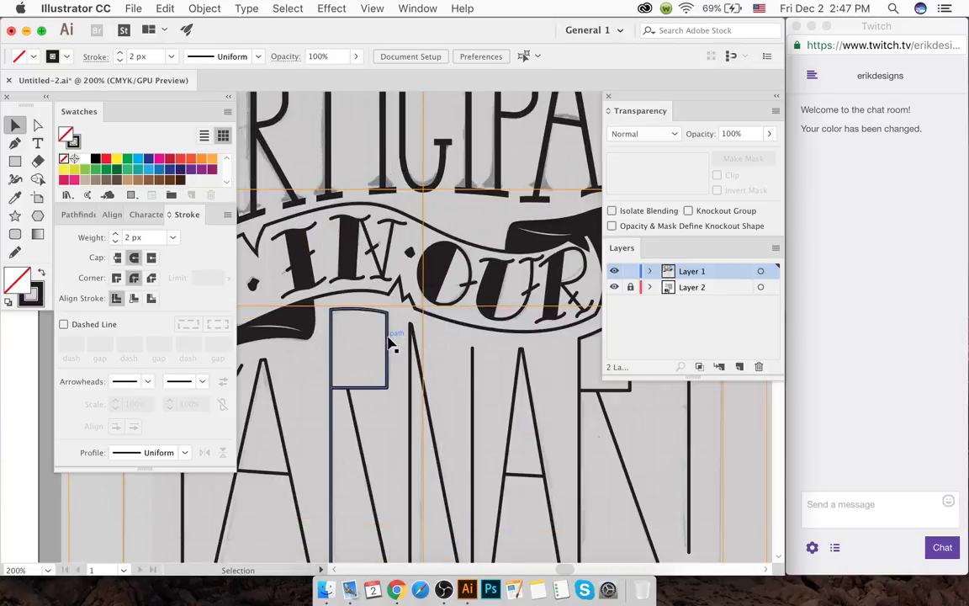
pyautogui.click(362, 446)
pyautogui.scroll(-3, 370, 431)
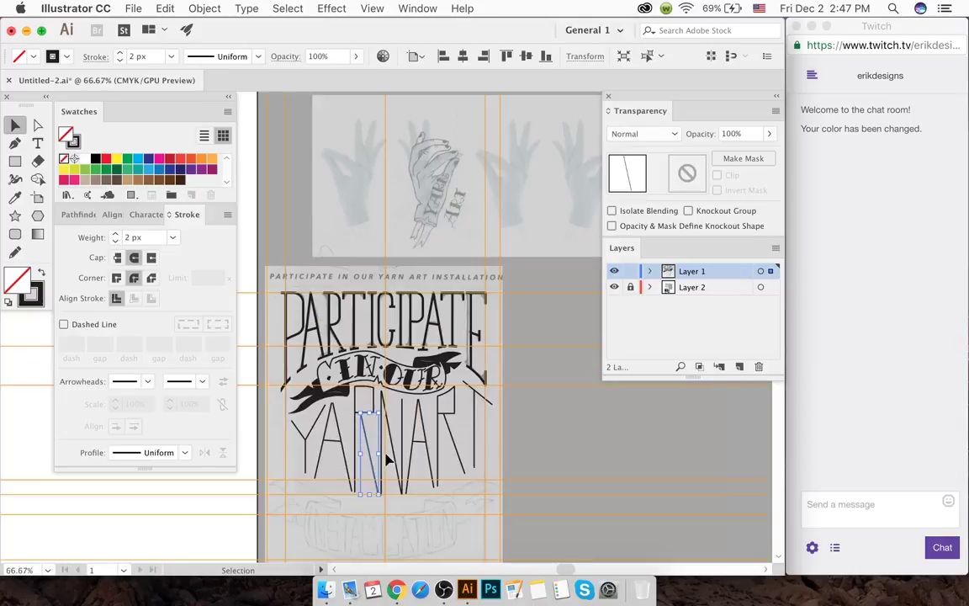
pyautogui.click(428, 511)
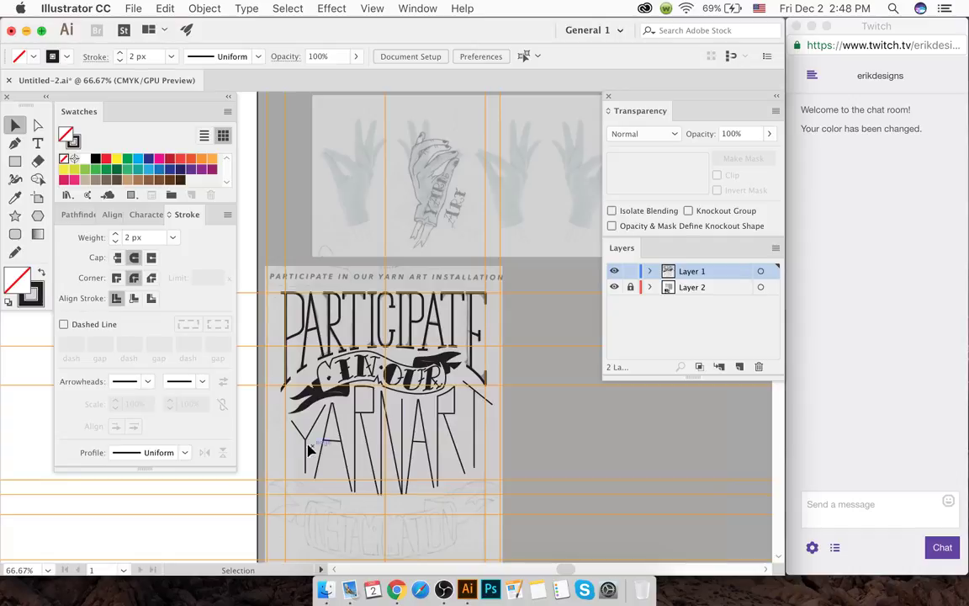
# - Select all YARN ART letter strokes and the T's slanted crossbar, raise their stroke weight to 9 px, and deselect them
pyautogui.click(509, 414)
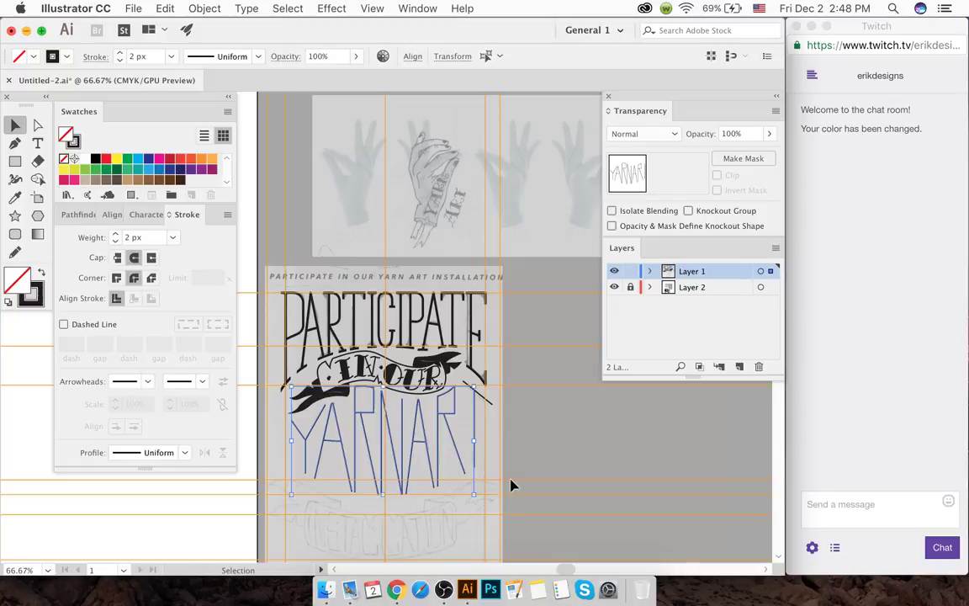
pyautogui.moveTo(307, 410); pyautogui.dragTo(271, 377)
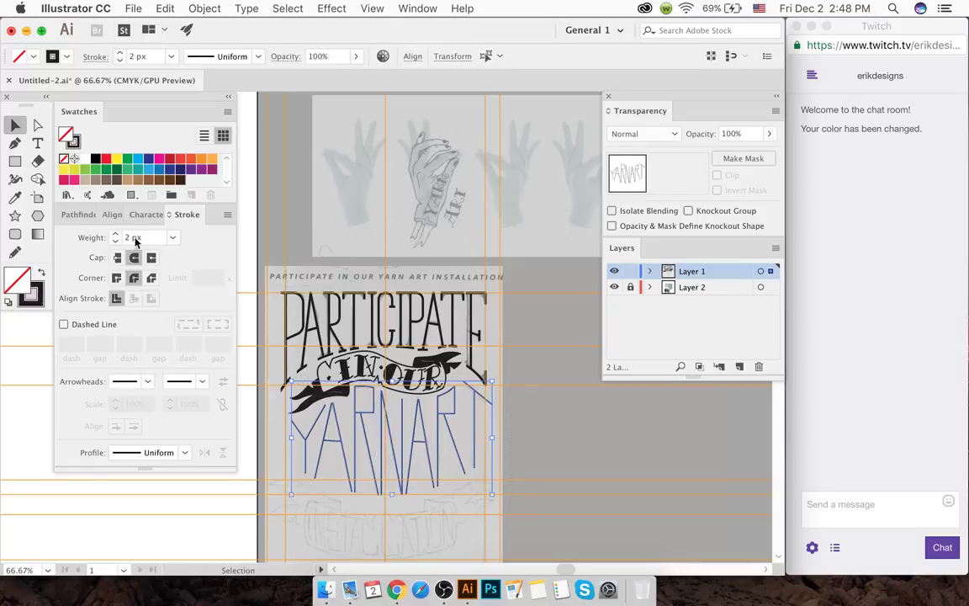
pyautogui.click(113, 236)
pyautogui.click(114, 235)
pyautogui.click(114, 235)
pyautogui.click(114, 236)
pyautogui.click(113, 235)
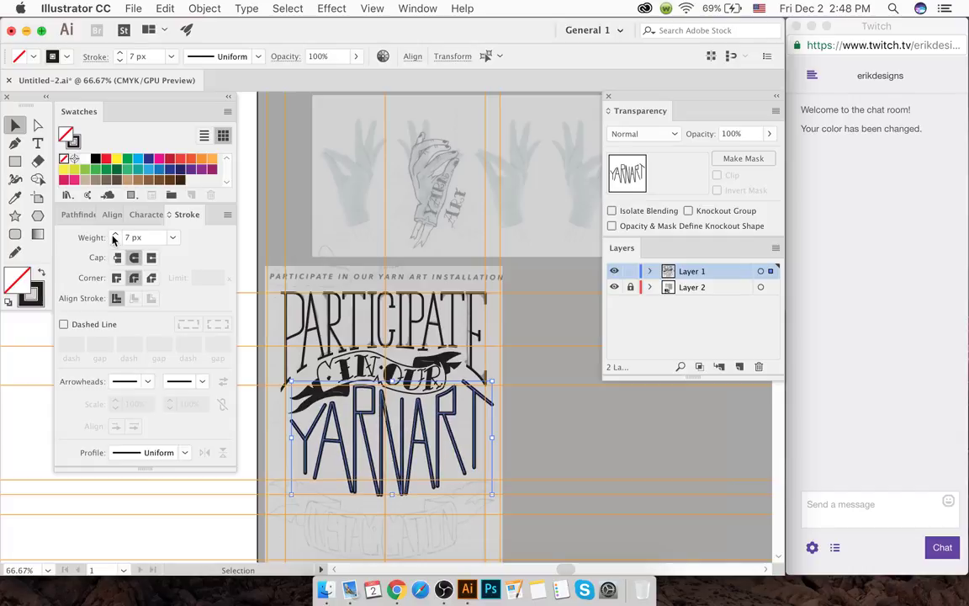
pyautogui.click(114, 236)
pyautogui.click(113, 236)
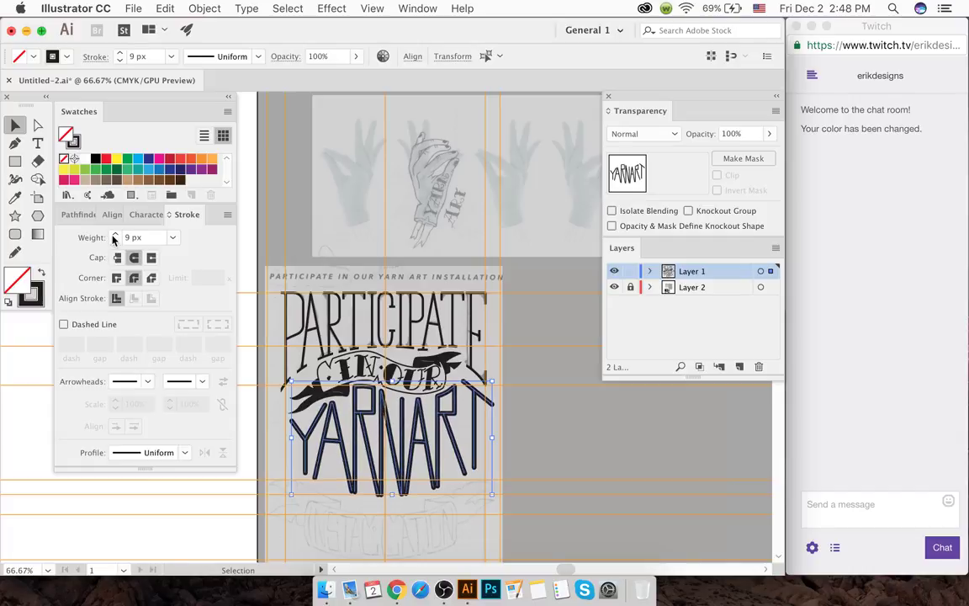
pyautogui.click(429, 522)
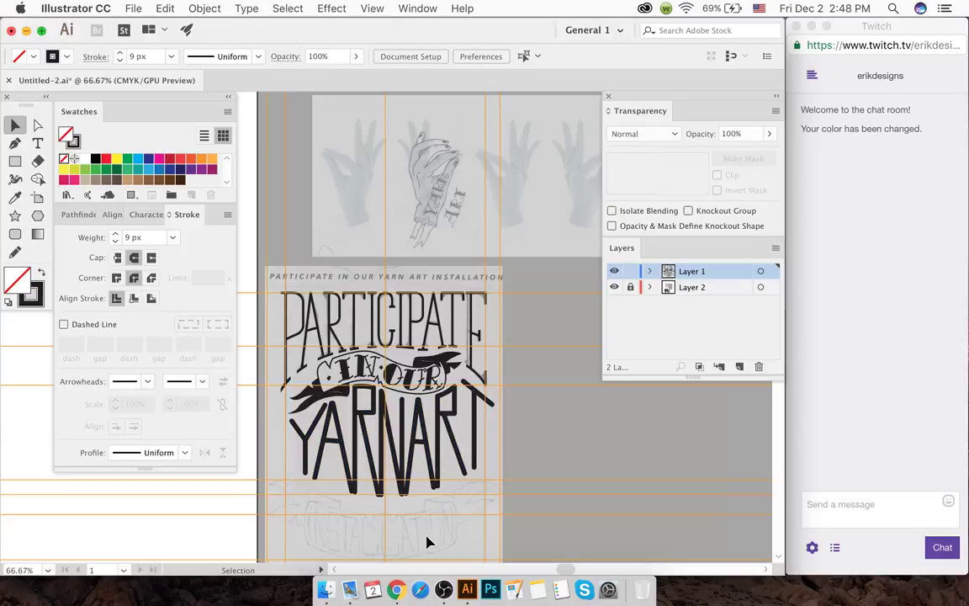
# - Reselect the YARN ART letter strokes, set their stroke weight to 5 px, and deselect them
pyautogui.moveTo(466, 503); pyautogui.dragTo(261, 360)
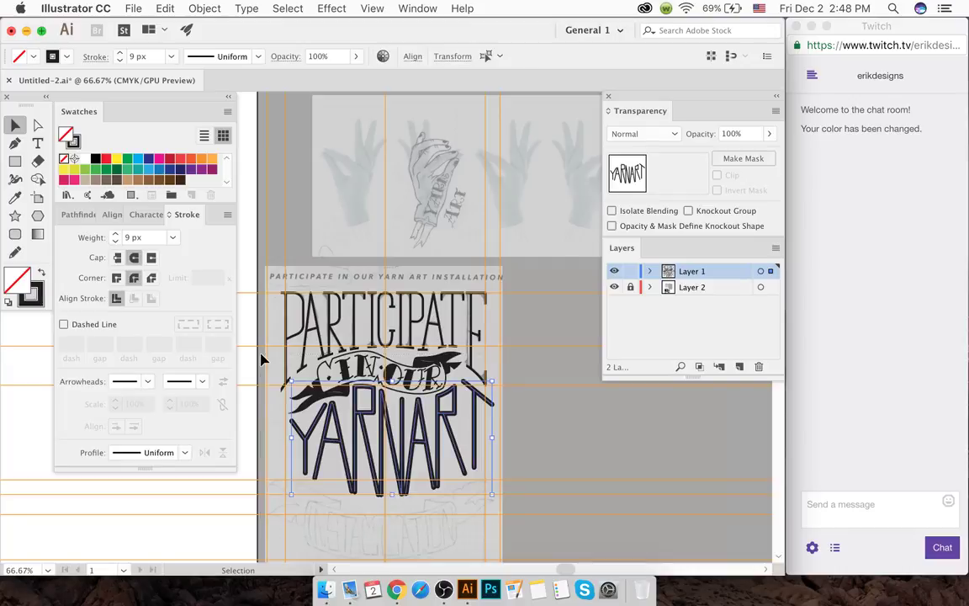
pyautogui.click(172, 237)
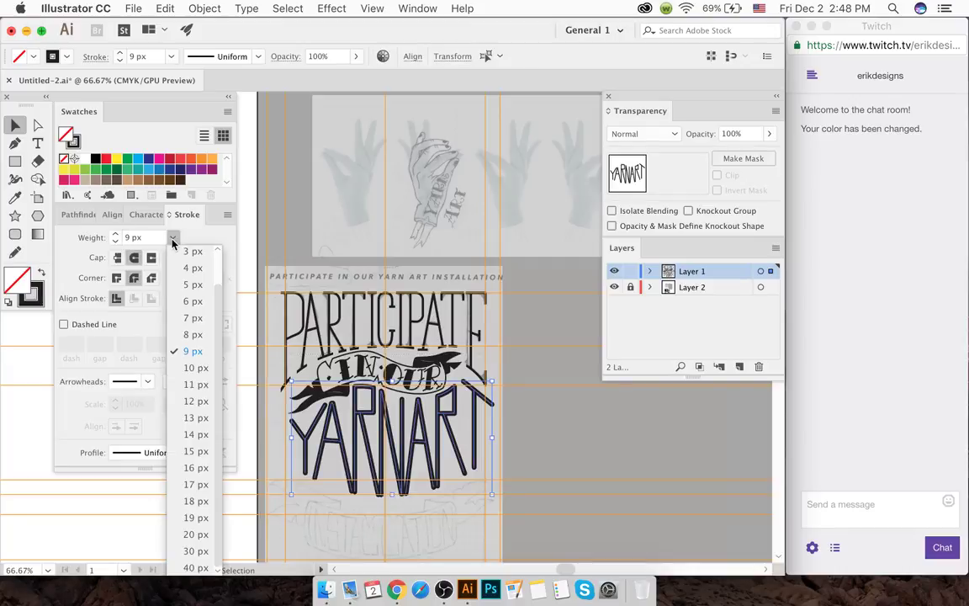
pyautogui.click(186, 285)
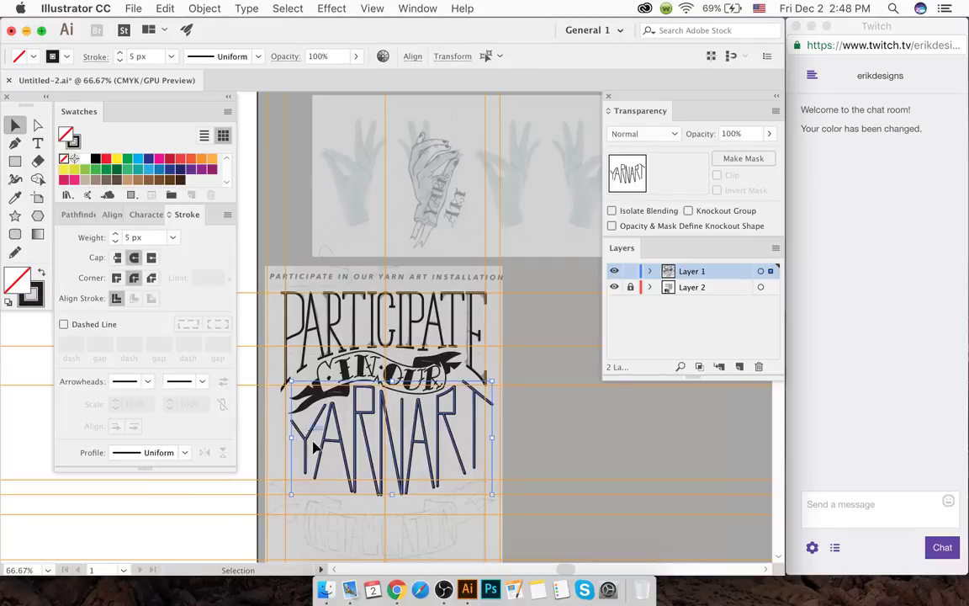
pyautogui.click(275, 435)
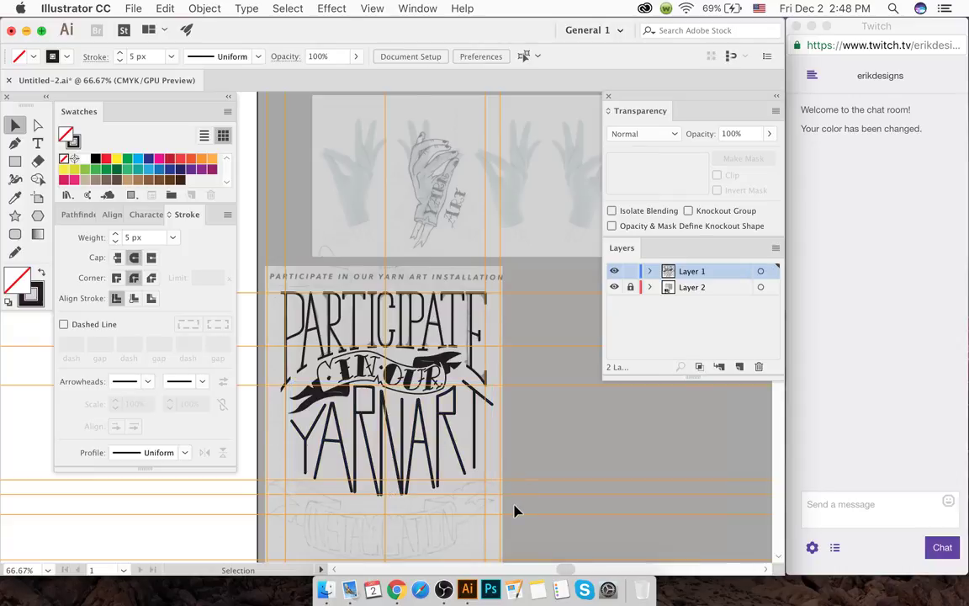
# - Set the stroke weight of all YARN ART letter strokes to 3 px and deselect them
pyautogui.moveTo(514, 509); pyautogui.dragTo(282, 389)
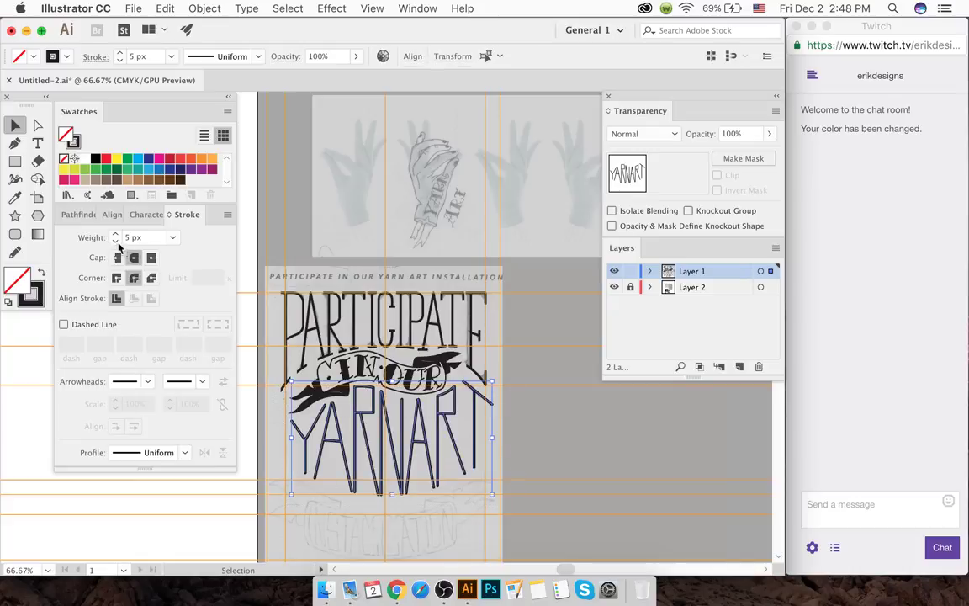
pyautogui.click(115, 241)
pyautogui.click(116, 241)
pyautogui.click(634, 460)
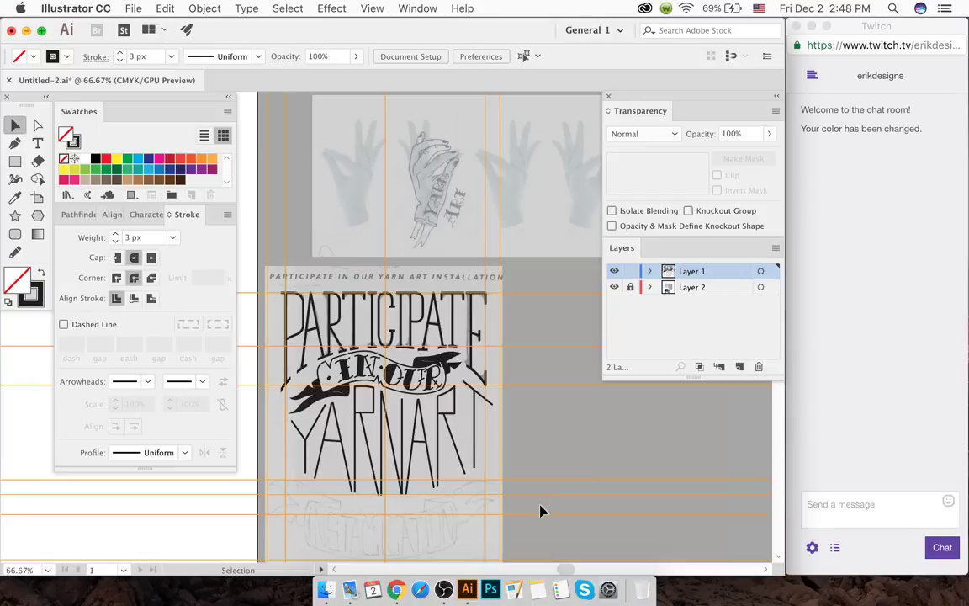
# - Select all YARN ART letter strokes and expand them into filled shapes
pyautogui.moveTo(304, 388); pyautogui.dragTo(281, 378)
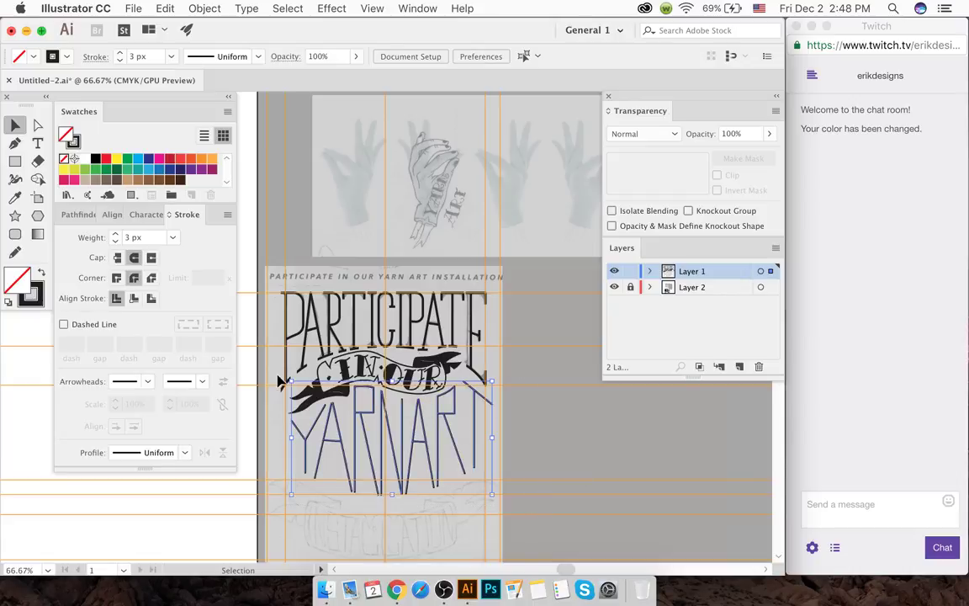
pyautogui.click(202, 8)
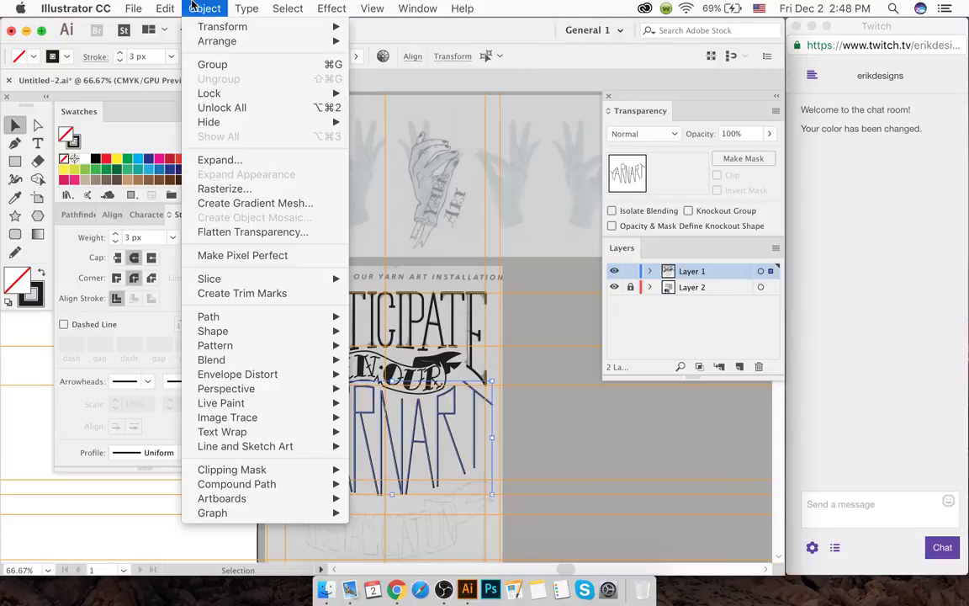
pyautogui.click(201, 159)
pyautogui.click(134, 313)
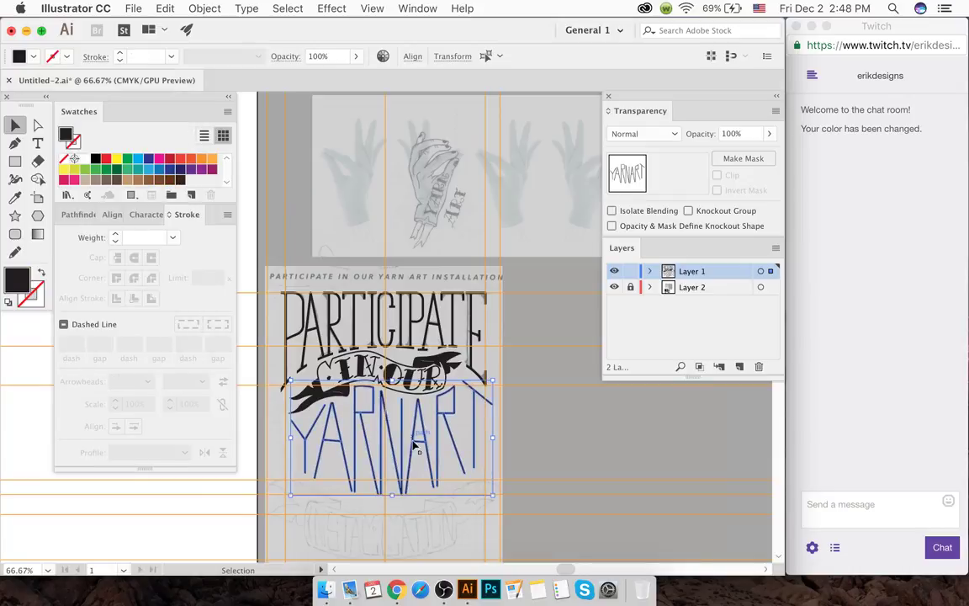
# - Show the Pathfinder options for the expanded YARN ART letters, cancel the Move dialog, and deselect the letters
pyautogui.scroll(3, 410, 446)
pyautogui.scroll(-3, 415, 482)
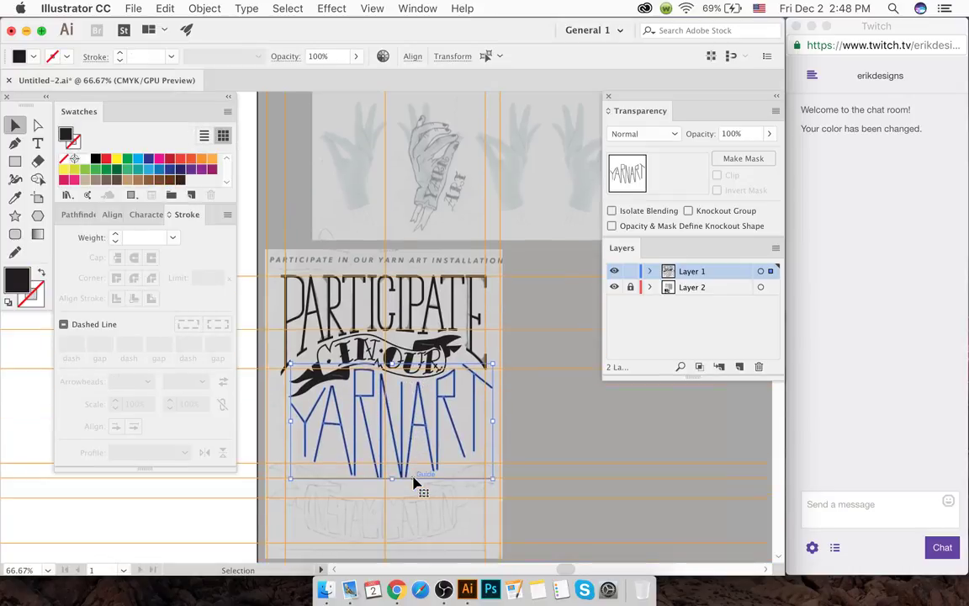
pyautogui.scroll(3, 400, 462)
pyautogui.scroll(-3, 400, 459)
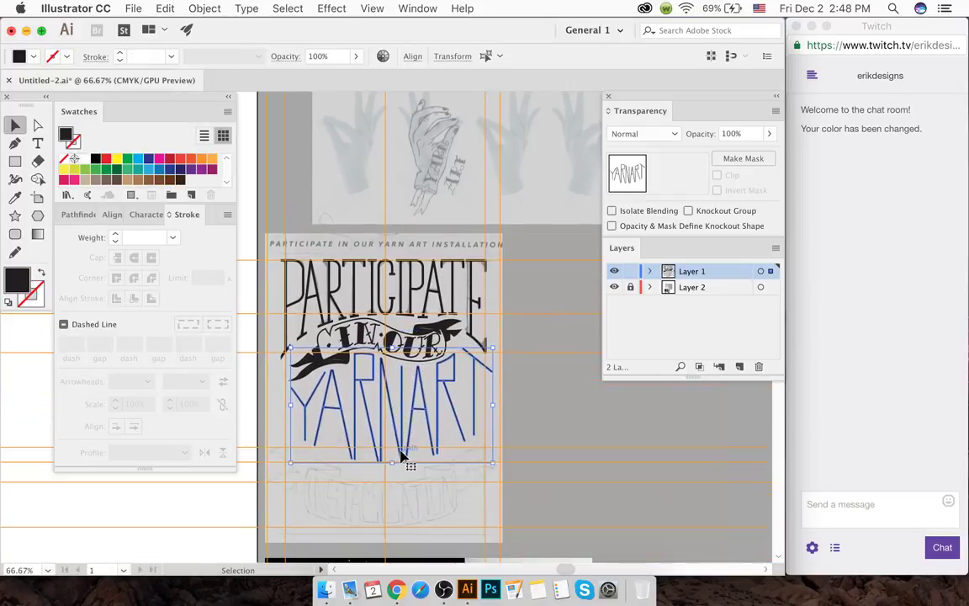
pyautogui.scroll(2, 397, 444)
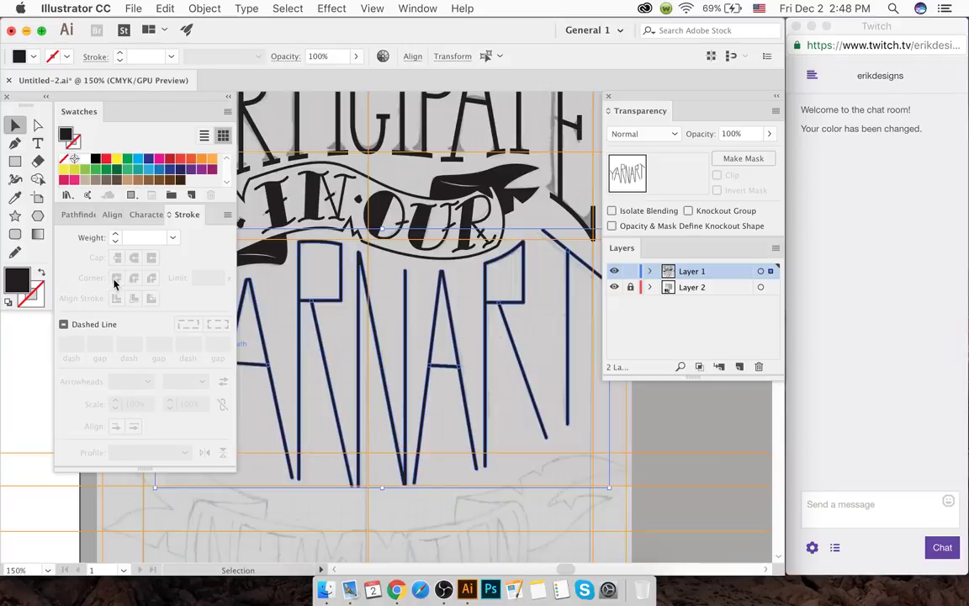
pyautogui.click(79, 212)
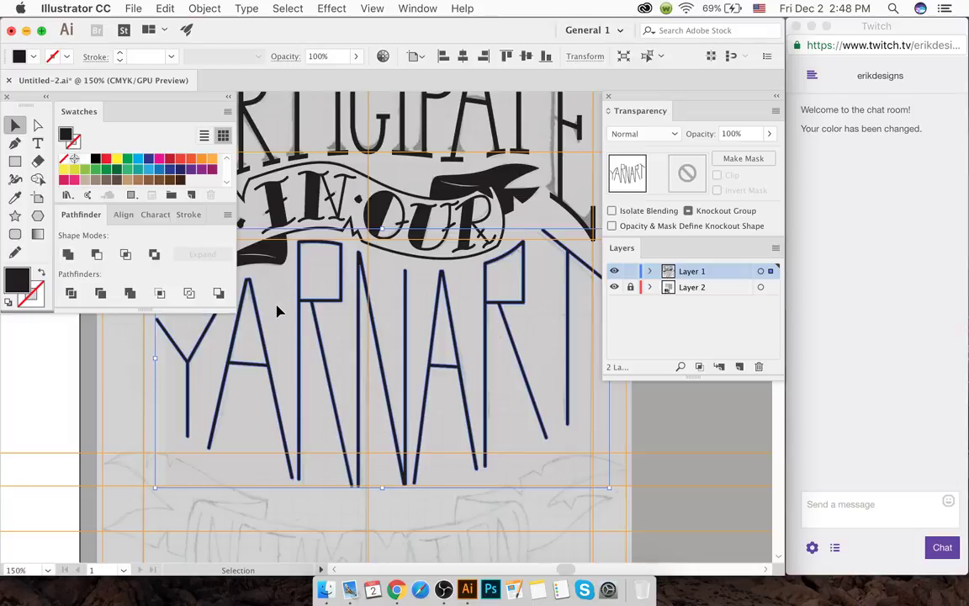
pyautogui.scroll(3, 322, 338)
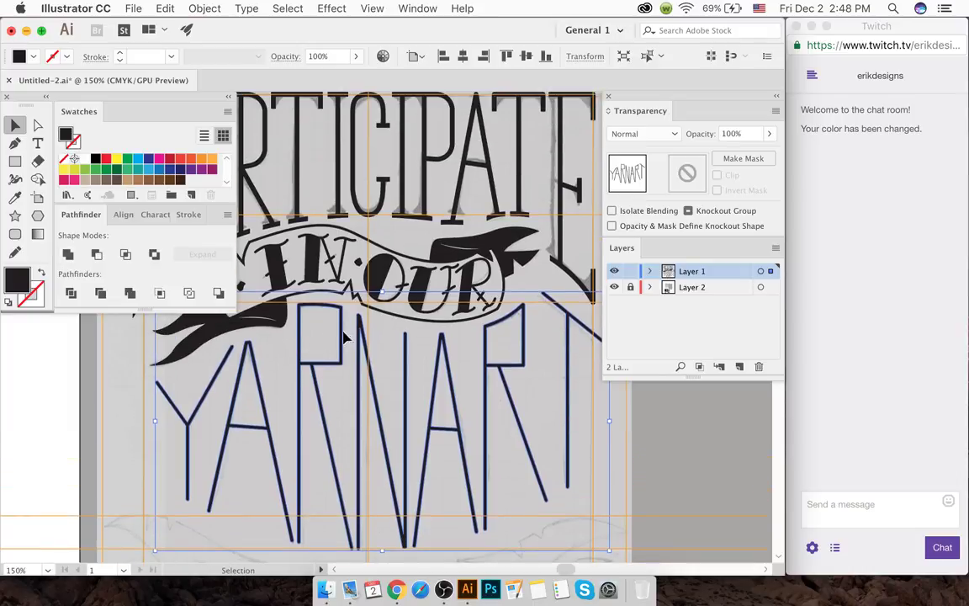
pyautogui.press('Return')
pyautogui.press('Escape')
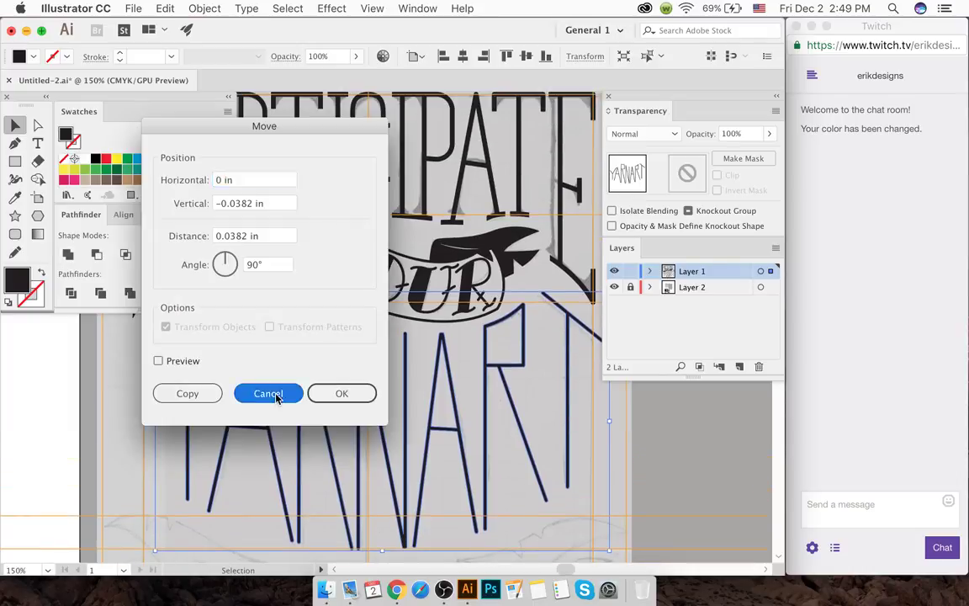
pyautogui.click(307, 343)
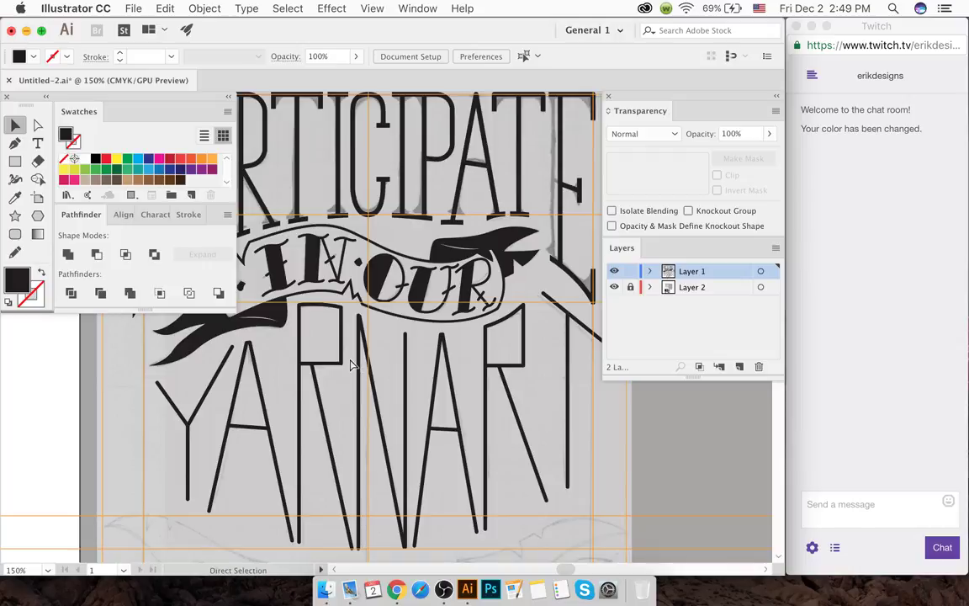
# - Ready the Pen tool at the left ribbon tail of the sketched INSTALLATION banner
pyautogui.scroll(-4, 345, 362)
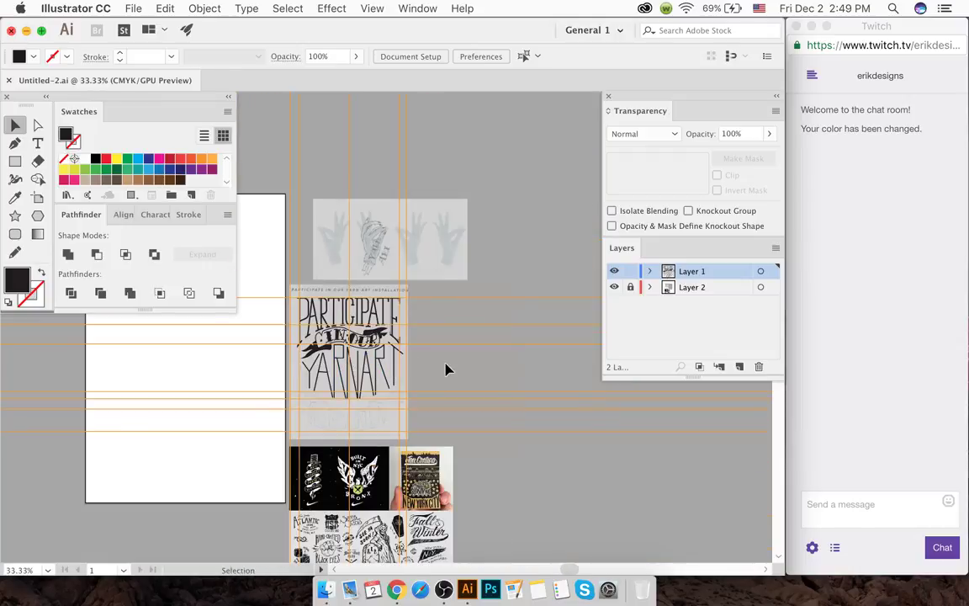
pyautogui.scroll(2, 333, 430)
pyautogui.scroll(3, 333, 430)
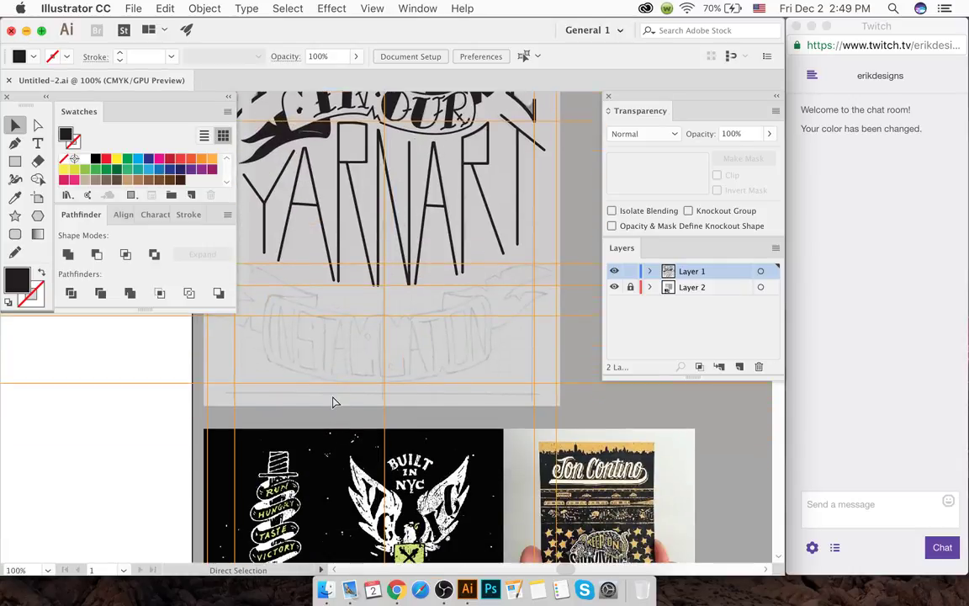
pyautogui.hscroll(-3, 331, 401)
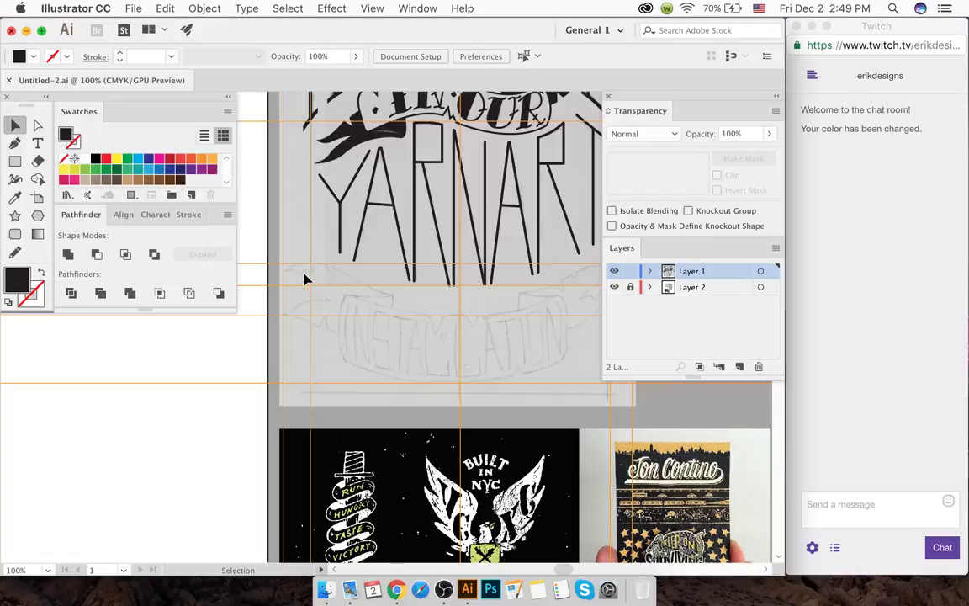
pyautogui.scroll(3, 305, 279)
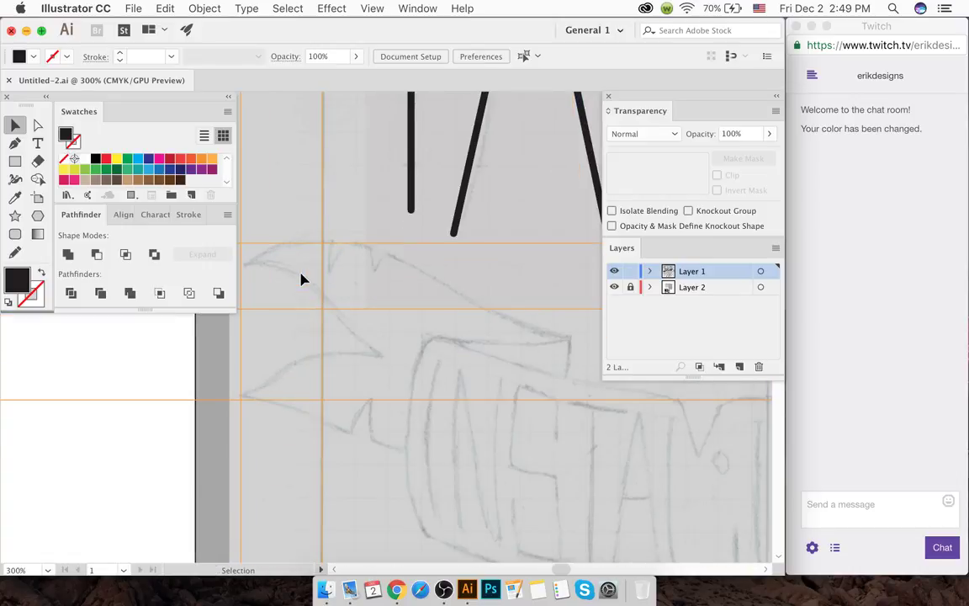
pyautogui.press('p')
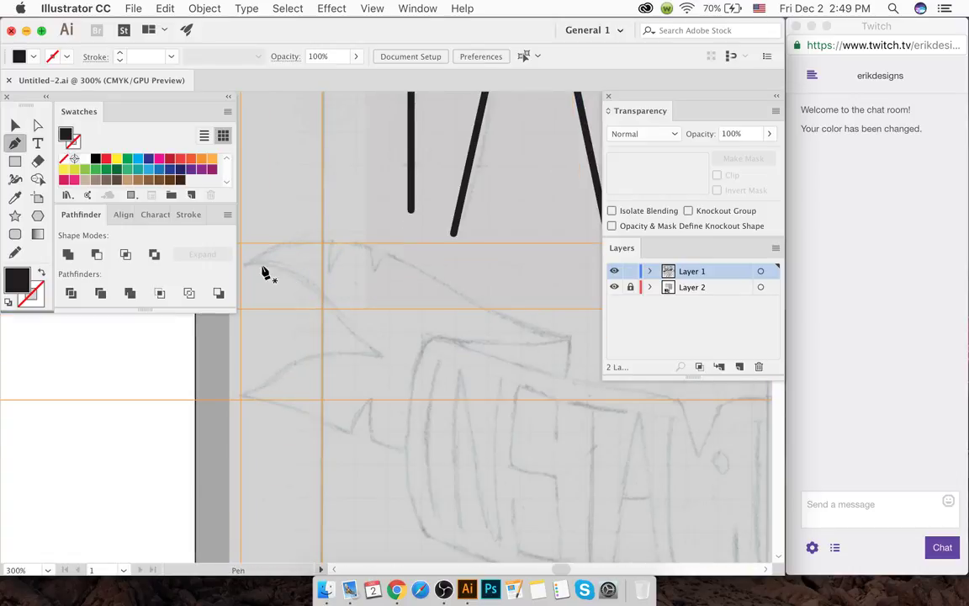
pyautogui.click(244, 266)
pyautogui.click(275, 253)
pyautogui.moveTo(333, 244); pyautogui.dragTo(381, 254)
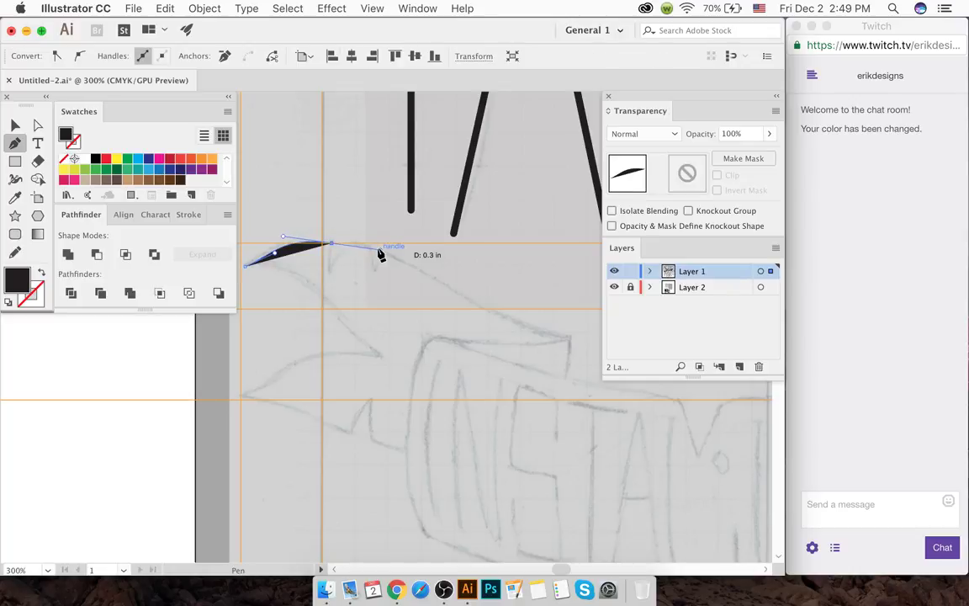
pyautogui.press('BackSpace')
# - Trace the left ribbon tail's upper edge from its tip through the first notch and rounded bump, hiding the guides
pyautogui.click(241, 264)
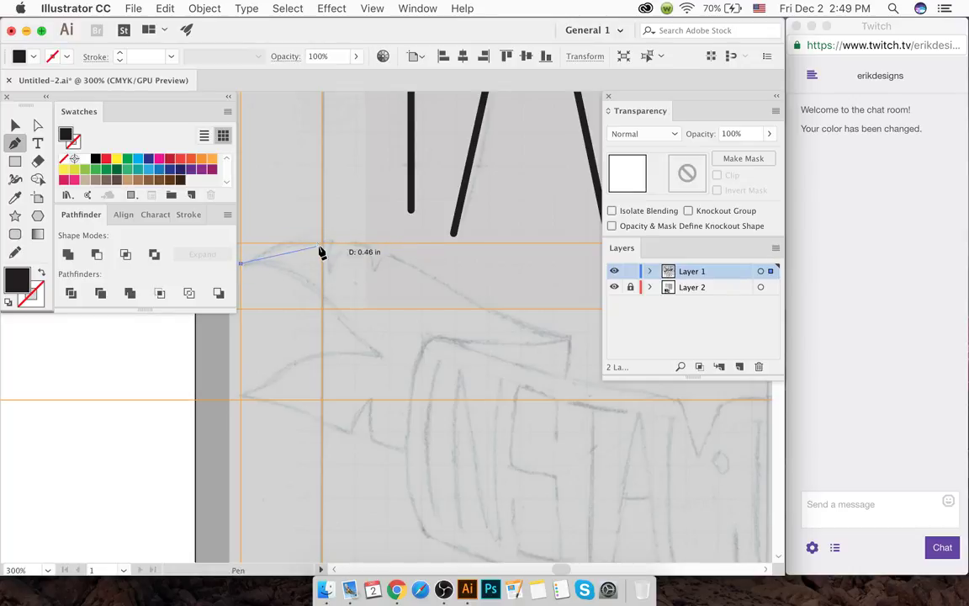
pyautogui.moveTo(334, 244); pyautogui.dragTo(386, 258)
pyautogui.press('super+semicolon')
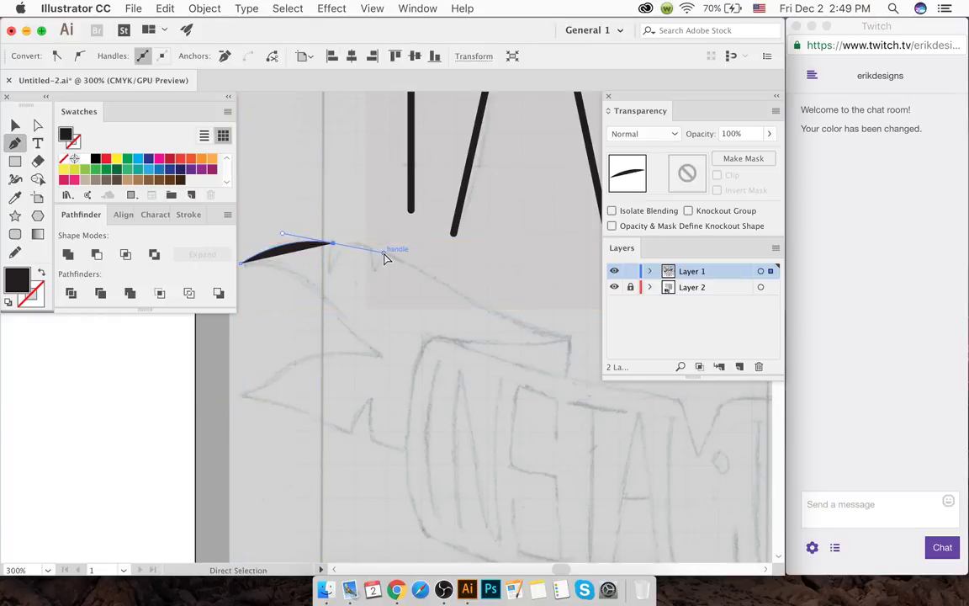
pyautogui.click(333, 243)
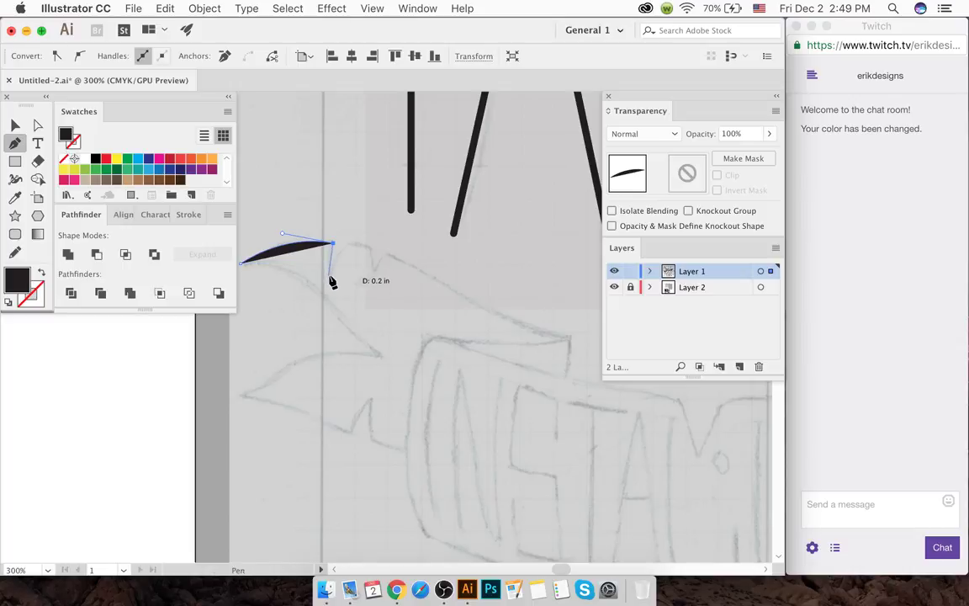
pyautogui.click(330, 275)
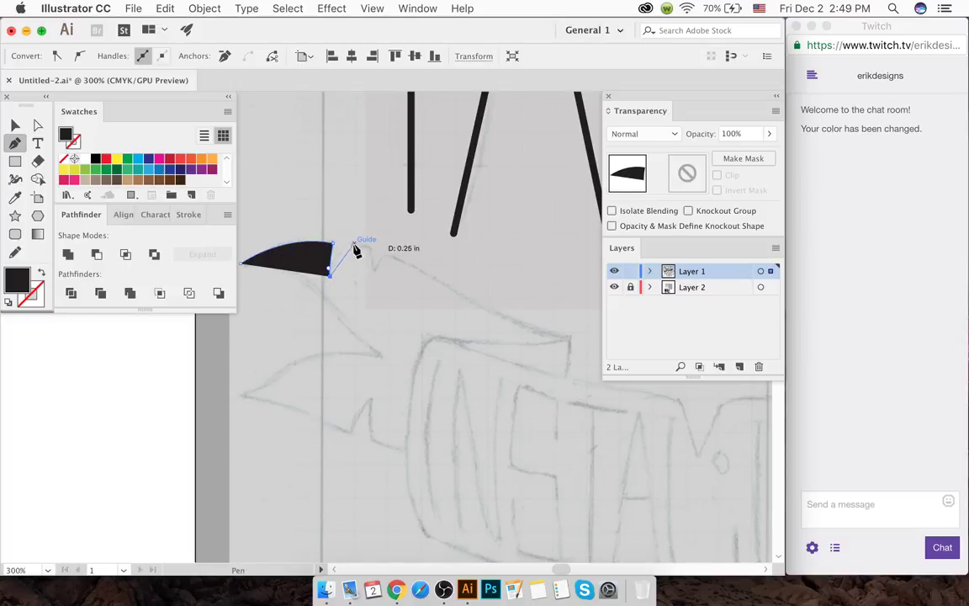
pyautogui.moveTo(354, 244); pyautogui.dragTo(379, 275)
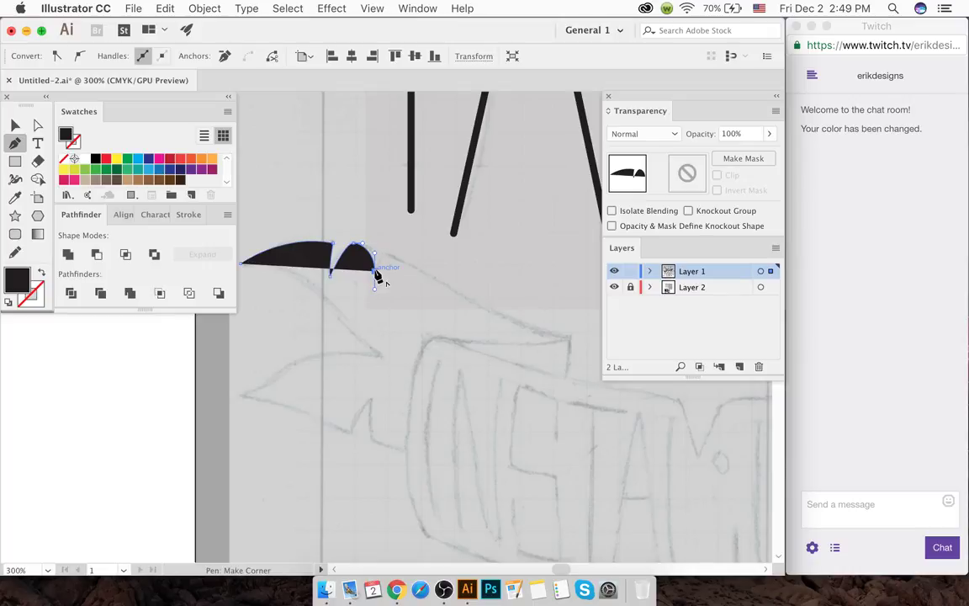
# - Trace the left ribbon tail's upper edge from the second notch along the slope and around the fold's short end with the Pen tool
pyautogui.click(387, 253)
pyautogui.moveTo(472, 300); pyautogui.dragTo(490, 321)
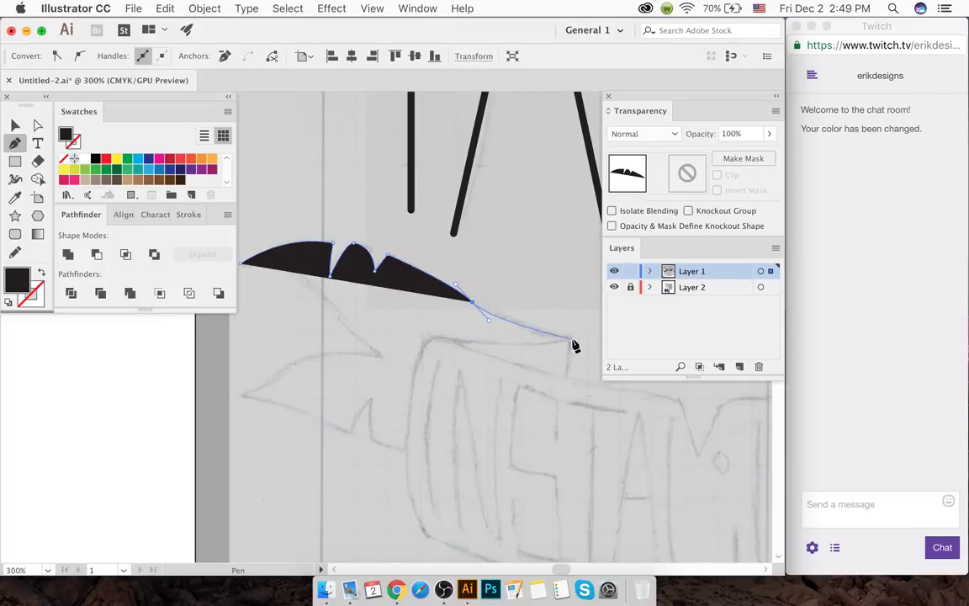
pyautogui.moveTo(568, 337); pyautogui.dragTo(567, 385)
pyautogui.click(568, 376)
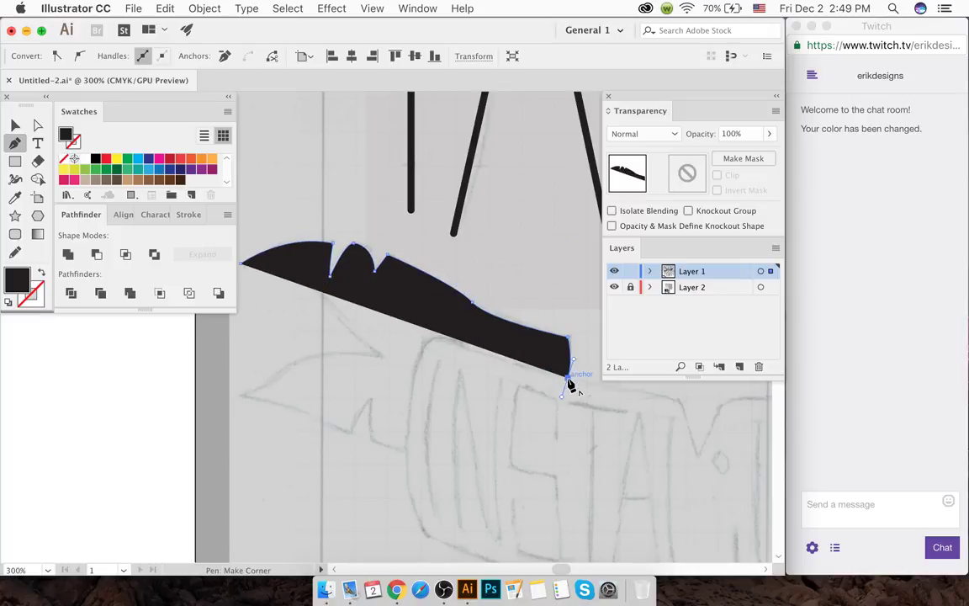
# - Swap the path's fill and stroke, and trace the fold's underside and the banner's left side down to the lower tail
pyautogui.hotkey('shift', 'x')
pyautogui.click(437, 341)
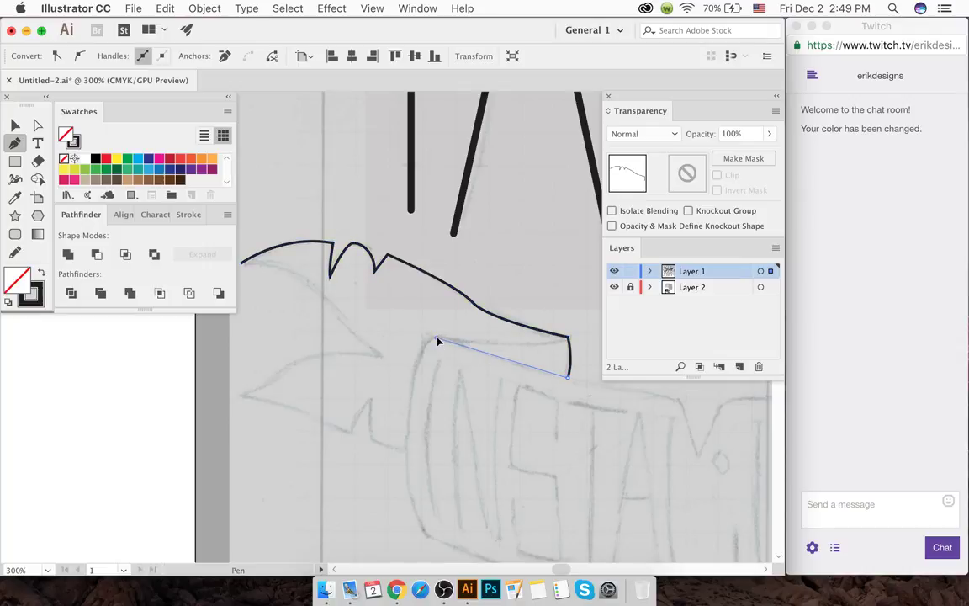
pyautogui.moveTo(405, 452); pyautogui.dragTo(409, 465)
# - Trace the lower left tail's bottom edge through its pointed notch to the tip, making the tip a corner point
pyautogui.moveTo(409, 535); pyautogui.dragTo(367, 366)
pyautogui.click(371, 356)
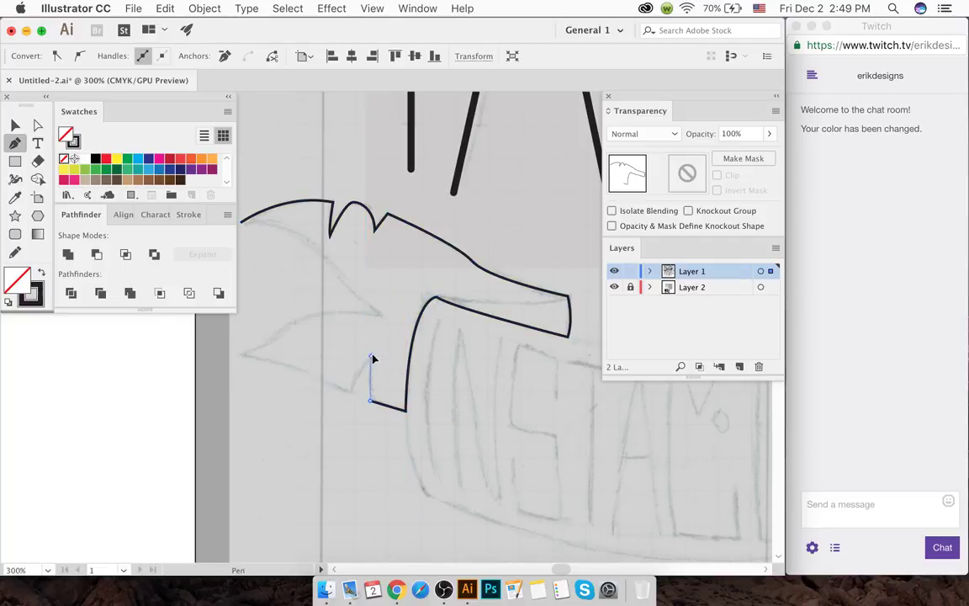
pyautogui.click(351, 391)
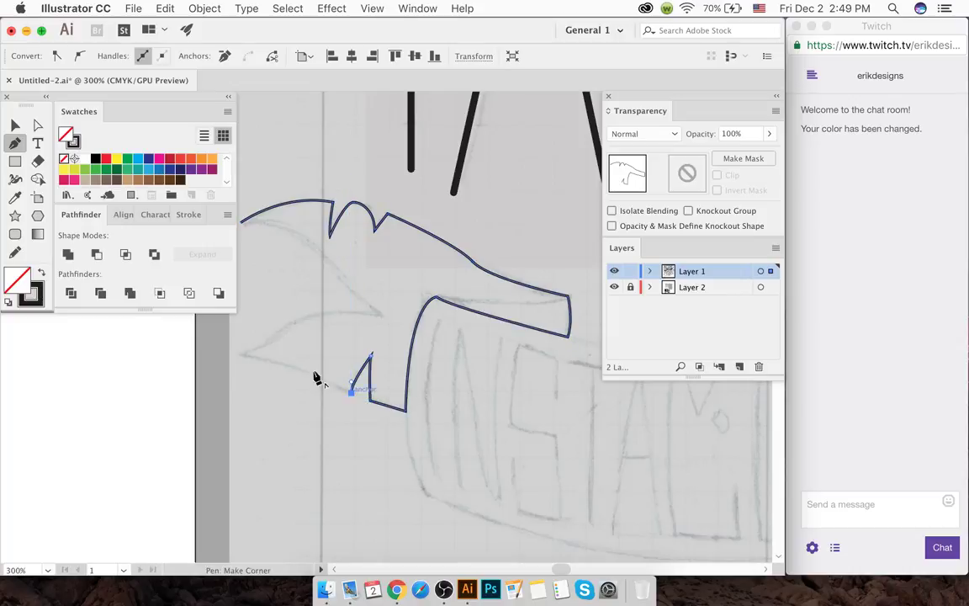
pyautogui.moveTo(241, 352); pyautogui.dragTo(218, 354)
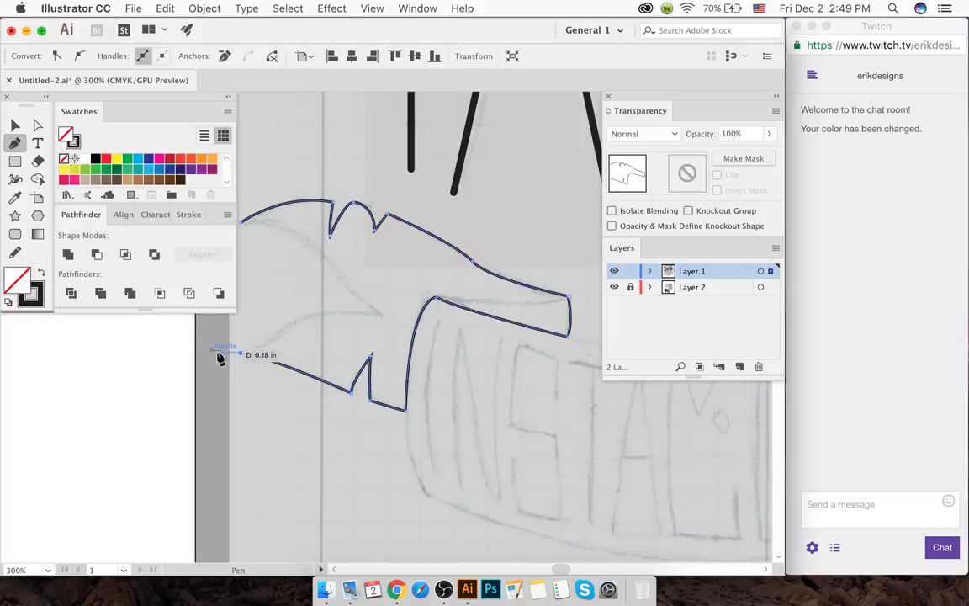
pyautogui.click(242, 354)
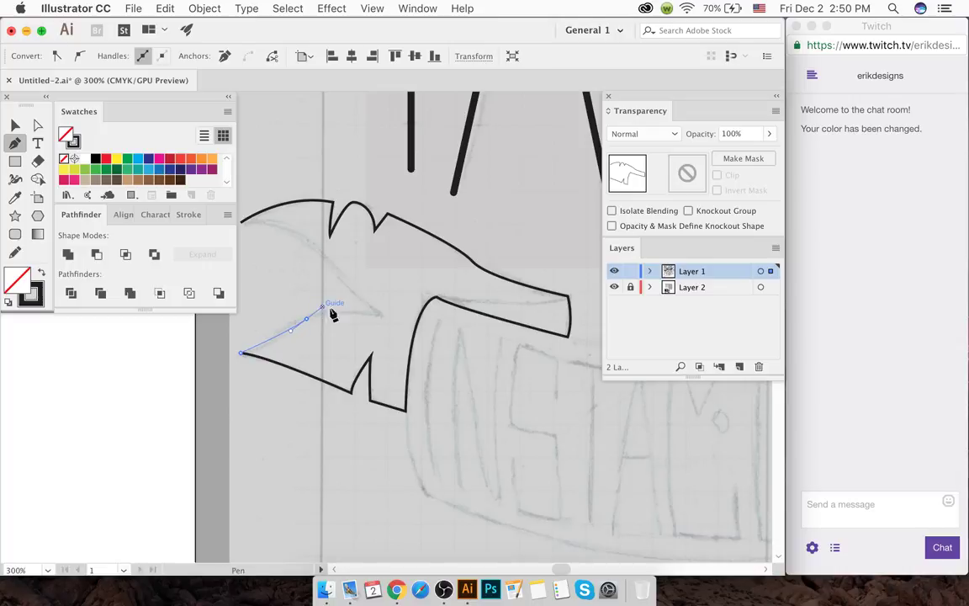
# - Trace the lower left tail's upper edge from the tip to the inner V, and adjust its curve handle to match the sketch
pyautogui.click(381, 315)
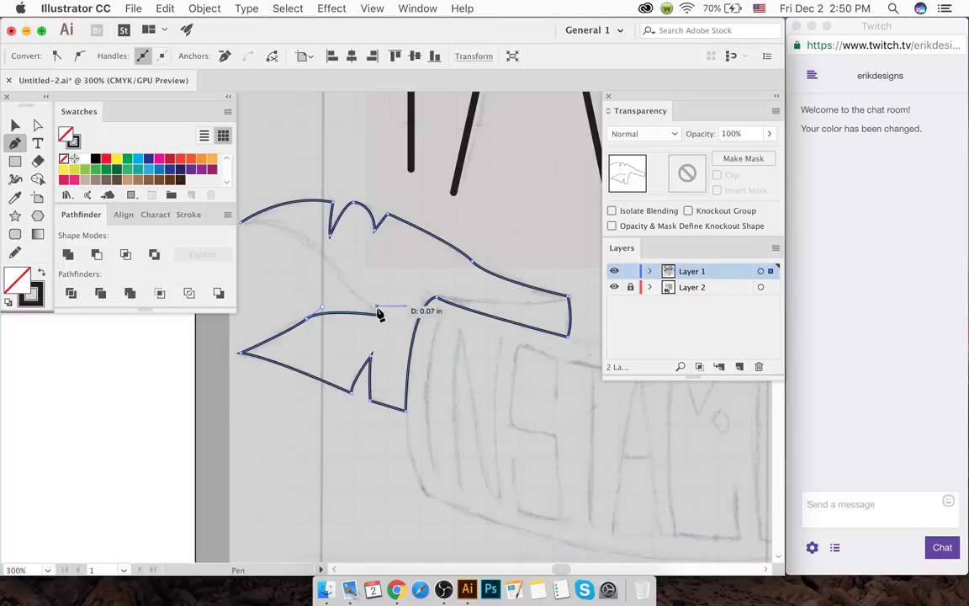
pyautogui.moveTo(378, 314); pyautogui.dragTo(380, 315)
pyautogui.press('a')
pyautogui.moveTo(291, 329); pyautogui.dragTo(278, 327)
pyautogui.press('p')
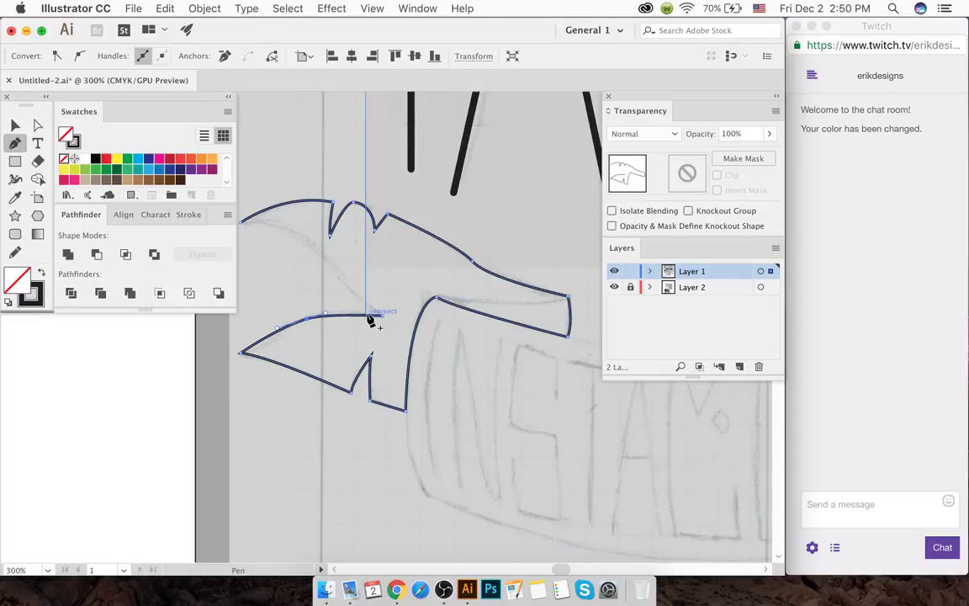
# - Close the left ribbon tail path with a curve from the inner V to the upper tip, and make it a solid black shape
pyautogui.click(381, 316)
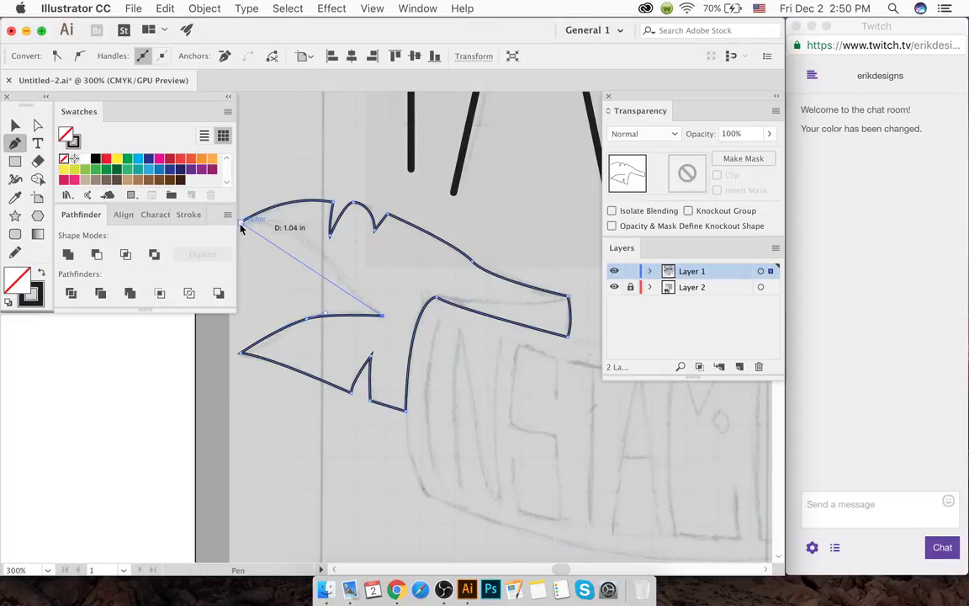
pyautogui.moveTo(242, 222); pyautogui.dragTo(160, 218)
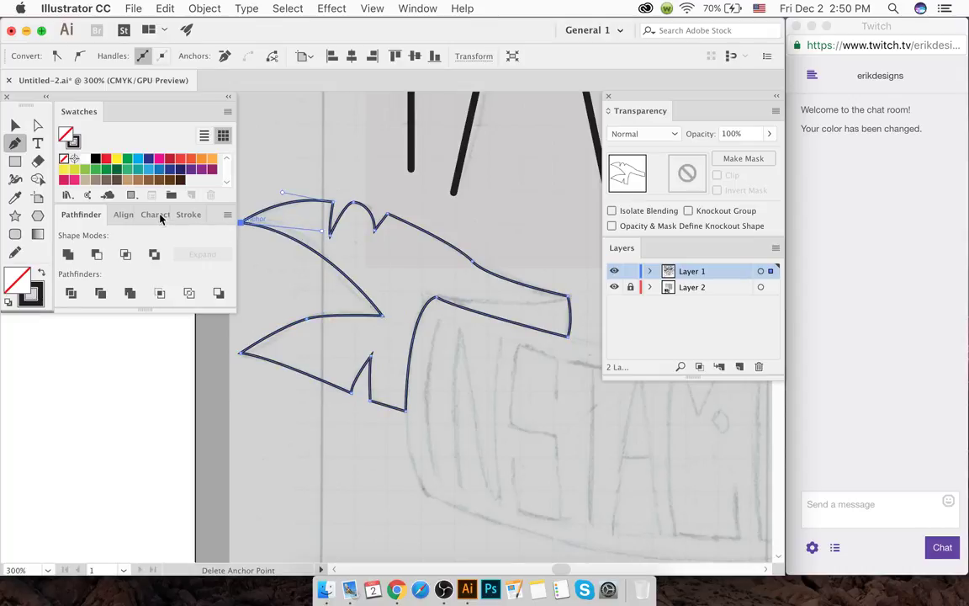
pyautogui.keyDown('super'); pyautogui.click(349, 186); pyautogui.keyUp('super')
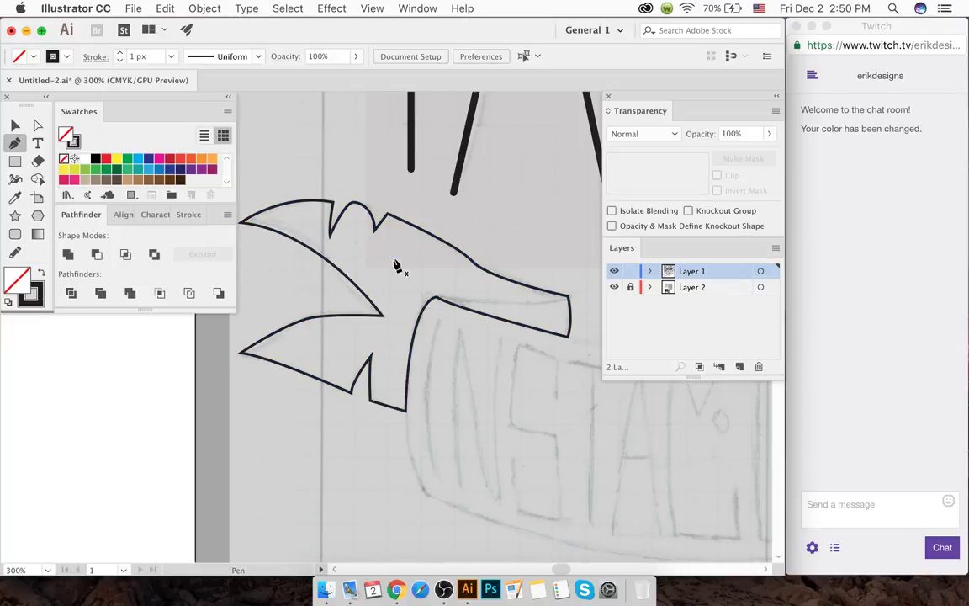
pyautogui.keyDown('super'); pyautogui.click(407, 247); pyautogui.keyUp('super')
pyautogui.hotkey('shift', 'x')
pyautogui.keyDown('super'); pyautogui.click(319, 172); pyautogui.keyUp('super')
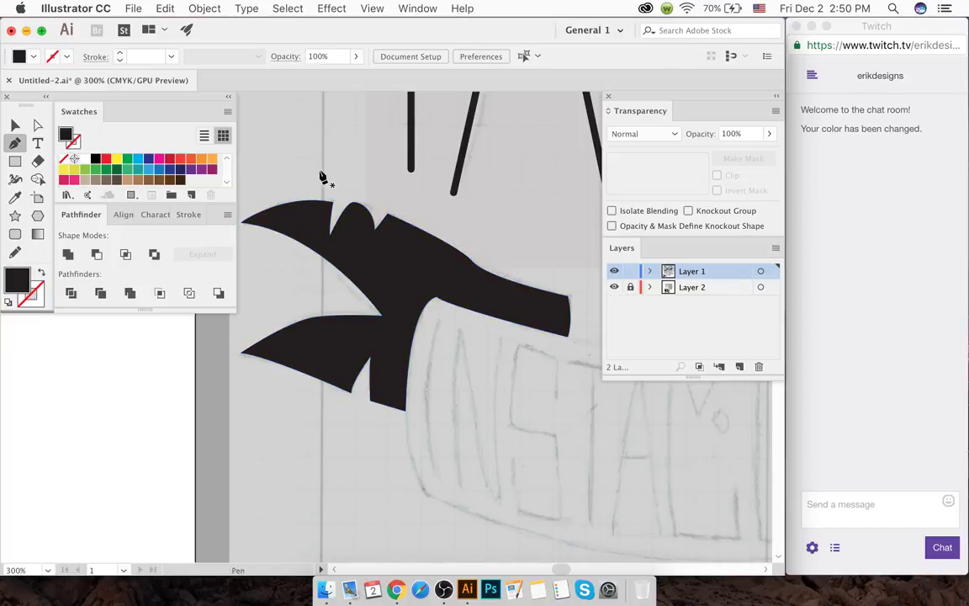
# - Trace the right ribbon tail's upper edge from the fold's inner end through the bump and notches to the upper tip
pyautogui.scroll(-2, 322, 183)
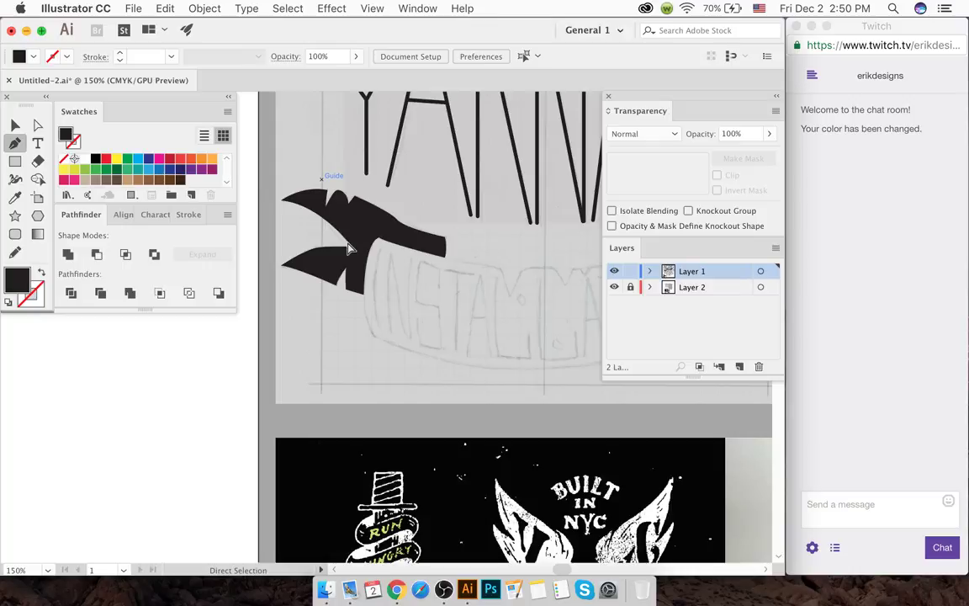
pyautogui.hscroll(5, 350, 248)
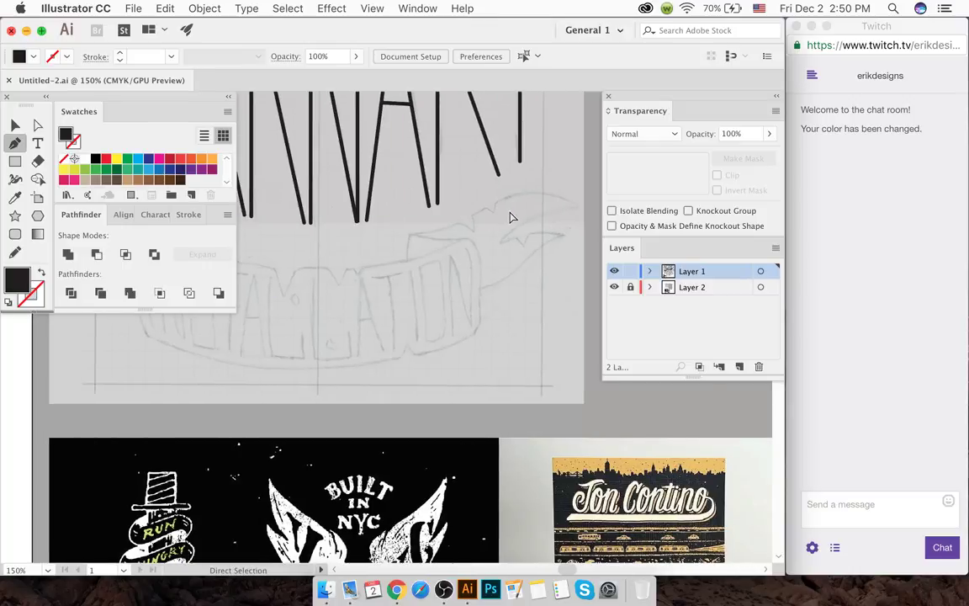
pyautogui.hscroll(1, 503, 217)
pyautogui.scroll(2, 497, 216)
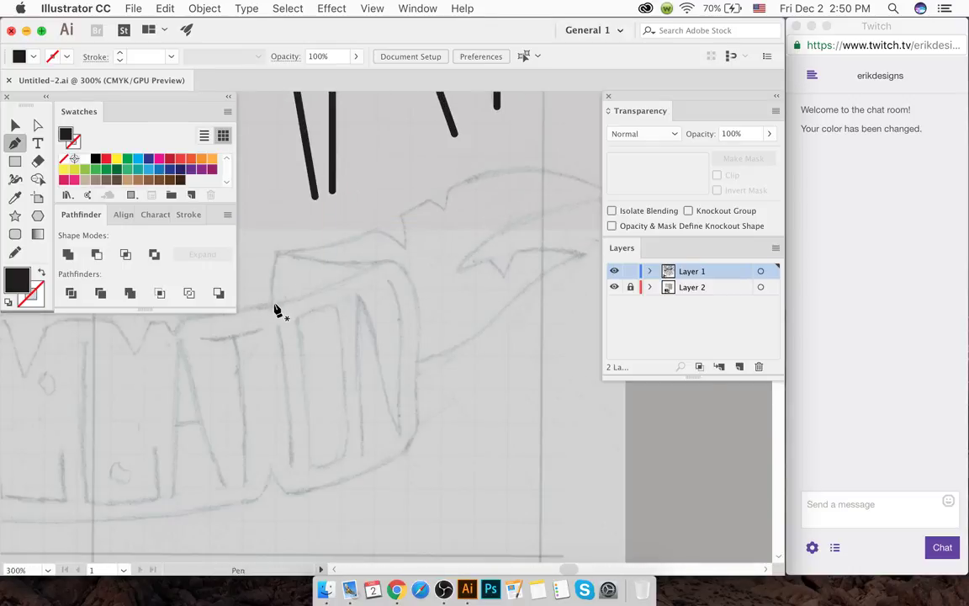
pyautogui.click(279, 251)
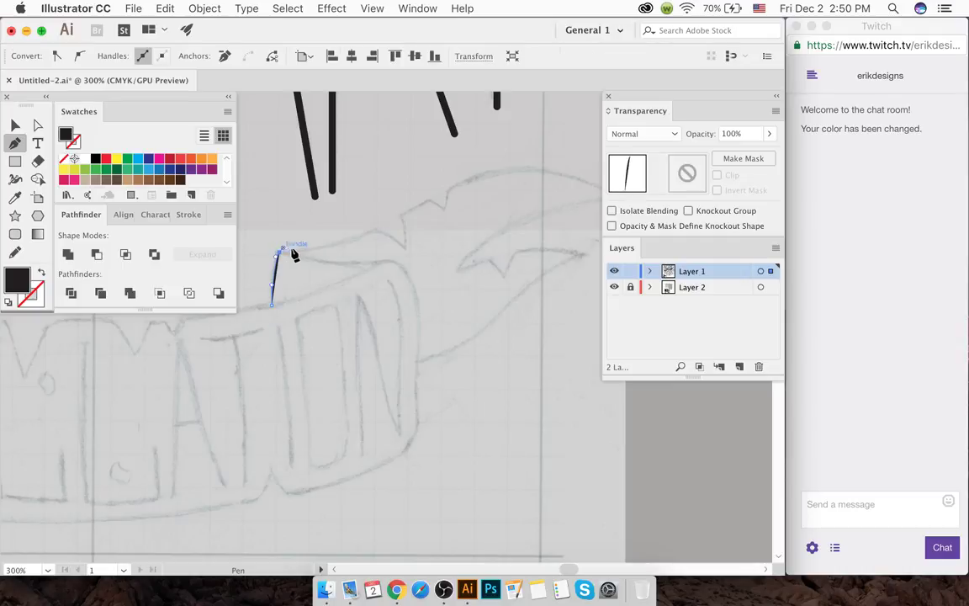
pyautogui.click(373, 231)
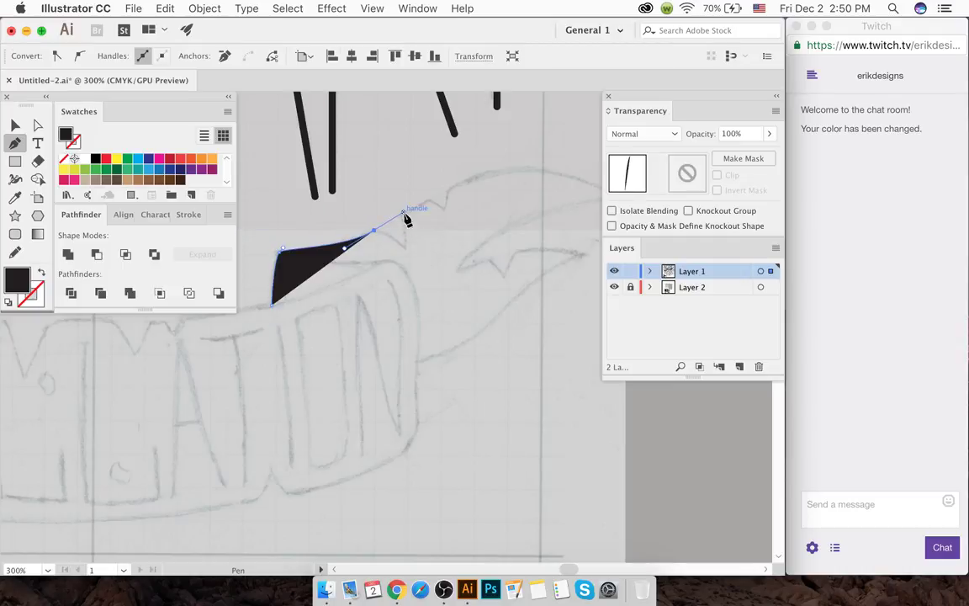
pyautogui.moveTo(403, 247); pyautogui.dragTo(572, 259)
pyautogui.hscroll(5, 451, 197)
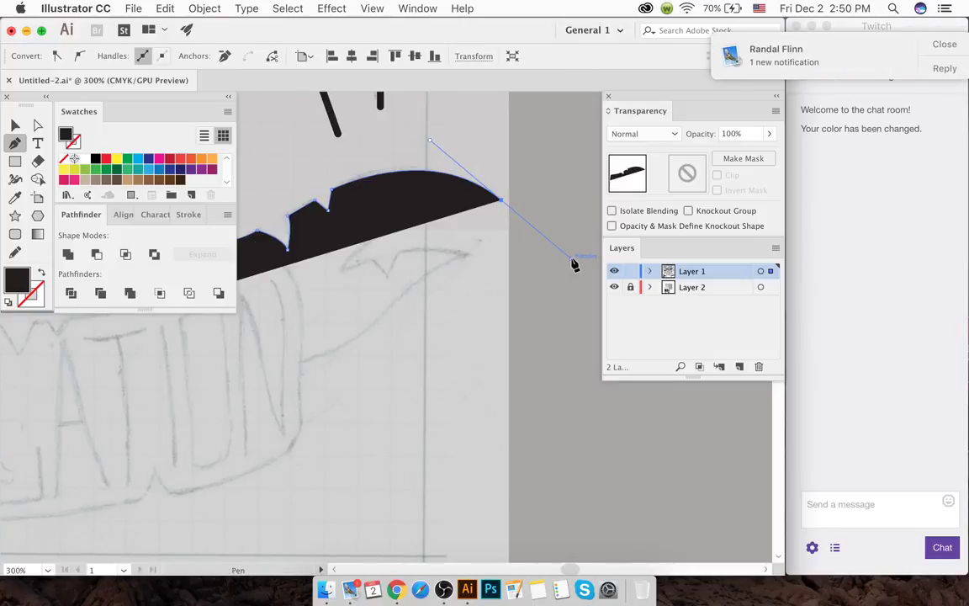
# - Dismiss the incoming notification, and trace the upper right tail's underside from its tip to a corner point at the inner V
pyautogui.click(910, 49)
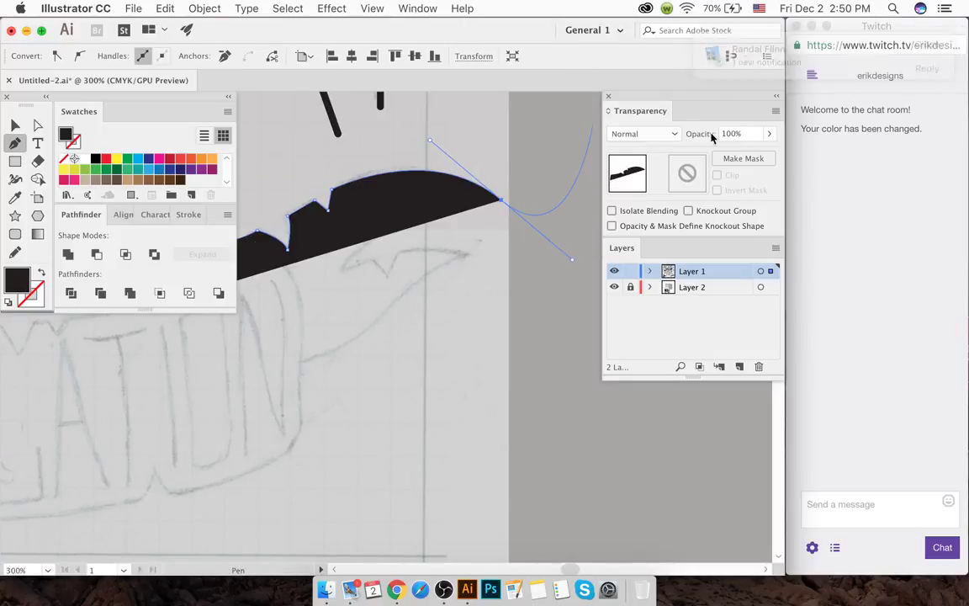
pyautogui.click(501, 200)
pyautogui.hotkey('shift', 'x')
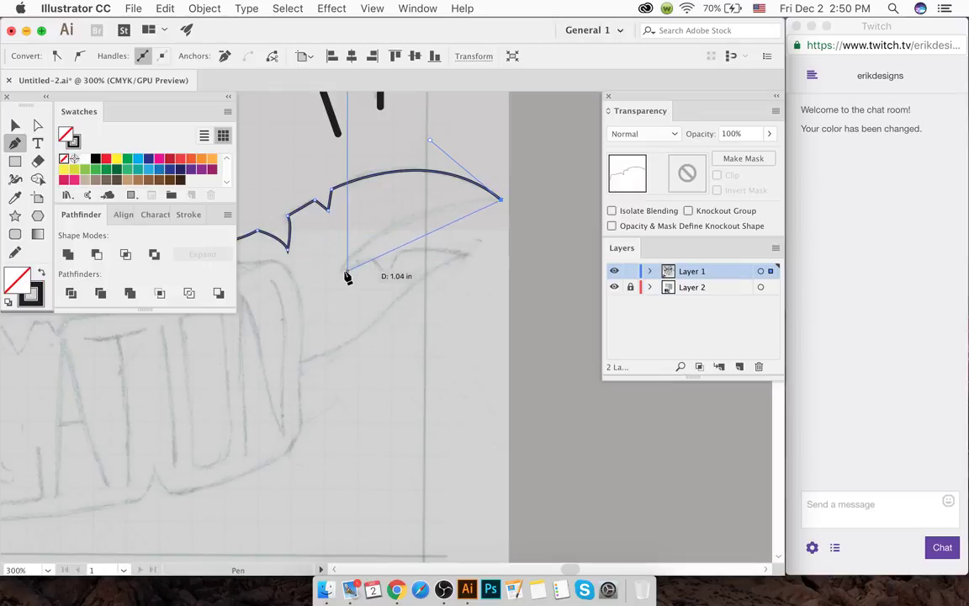
pyautogui.moveTo(341, 270); pyautogui.dragTo(266, 346)
pyautogui.hotkey('shift', 'x')
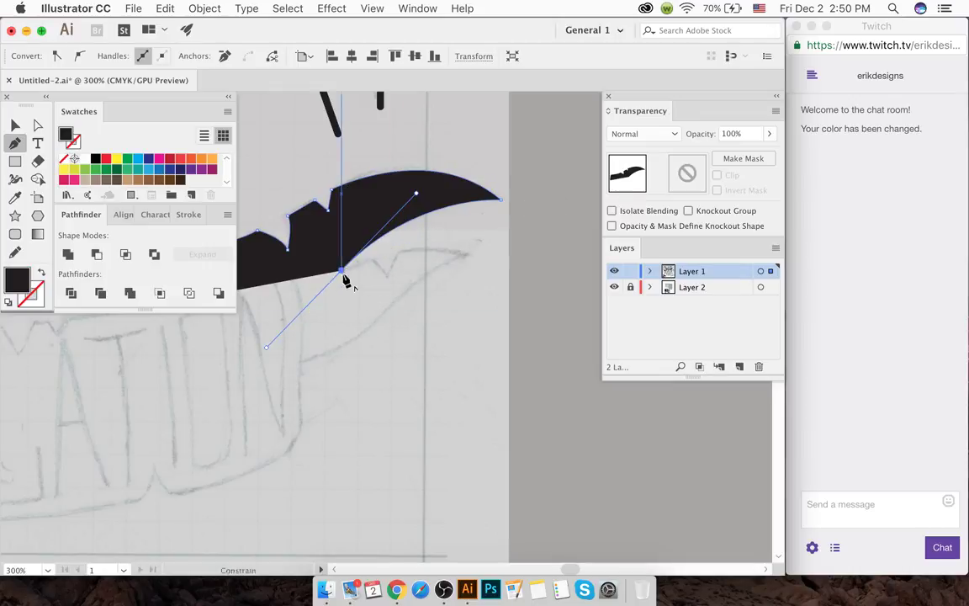
pyautogui.click(342, 270)
# - Trace the lower right tail through its pointed notch to the tip, and back along the lower edge to the banner's right side
pyautogui.click(384, 275)
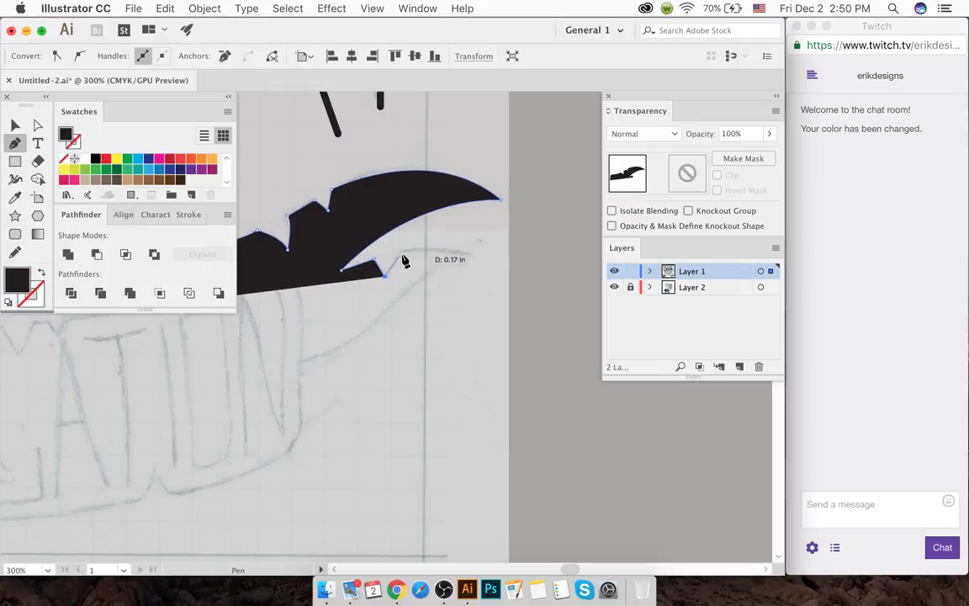
pyautogui.click(399, 249)
pyautogui.moveTo(464, 255); pyautogui.dragTo(487, 266)
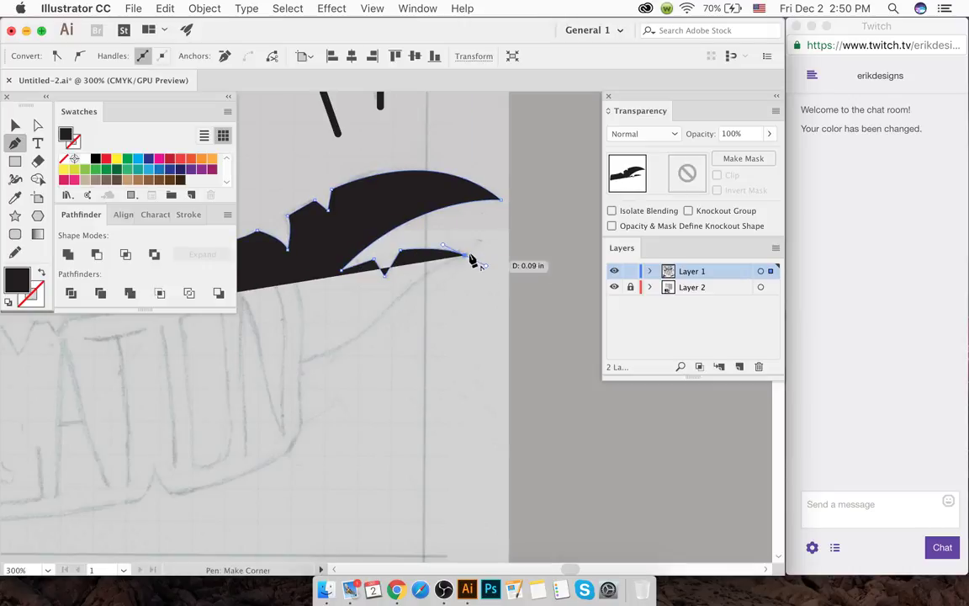
pyautogui.click(465, 255)
pyautogui.moveTo(392, 308); pyautogui.dragTo(378, 334)
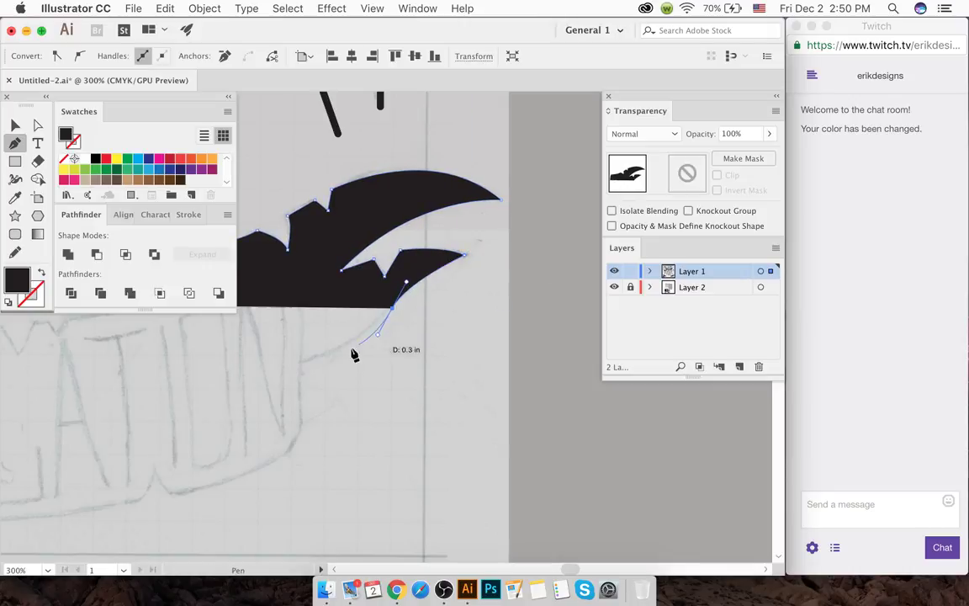
pyautogui.click(301, 365)
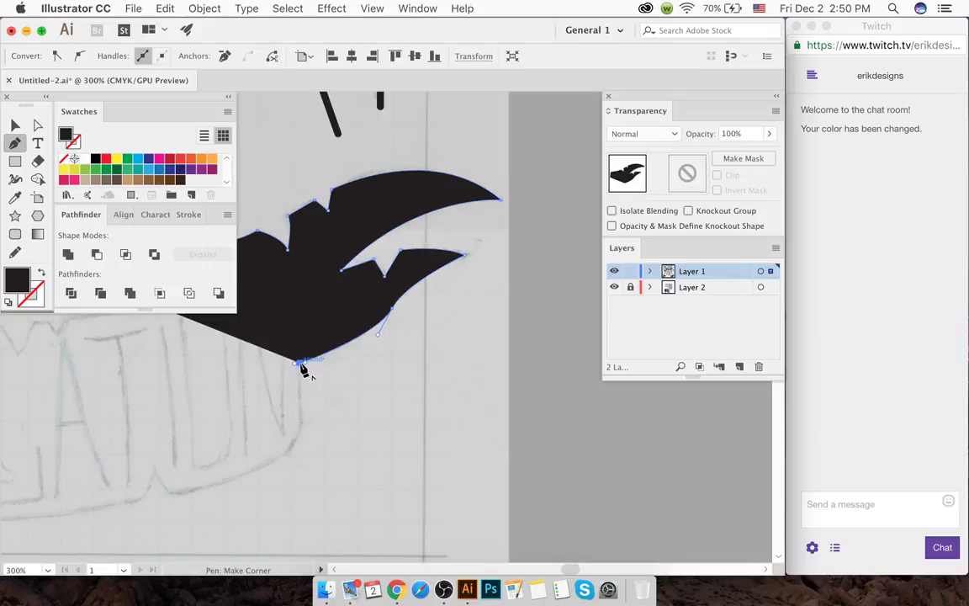
# - Close the right ribbon tail path along the banner's side and fold underside, fill it black, and deselect it
pyautogui.hotkey('shift', 'x')
pyautogui.hscroll(-5, 307, 358)
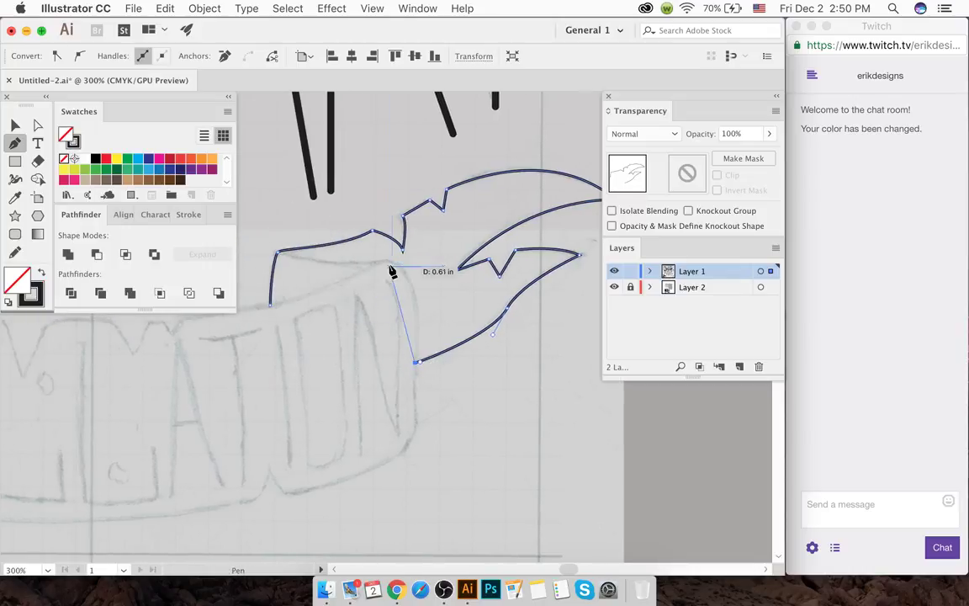
pyautogui.moveTo(386, 260); pyautogui.dragTo(338, 235)
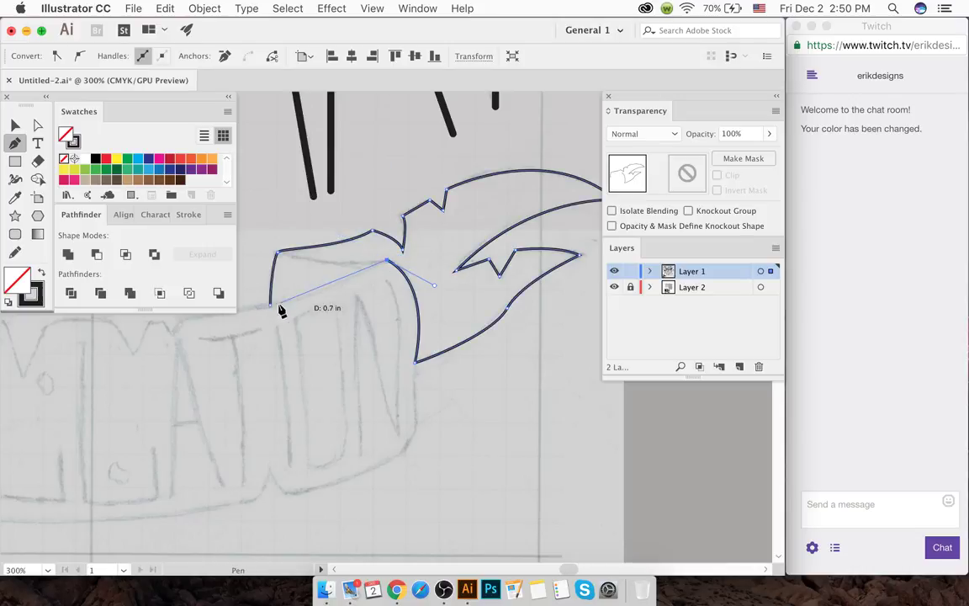
pyautogui.moveTo(277, 305)
pyautogui.mouseDown()
pyautogui.moveTo(256, 316)
pyautogui.moveTo(272, 304)
pyautogui.mouseUp()
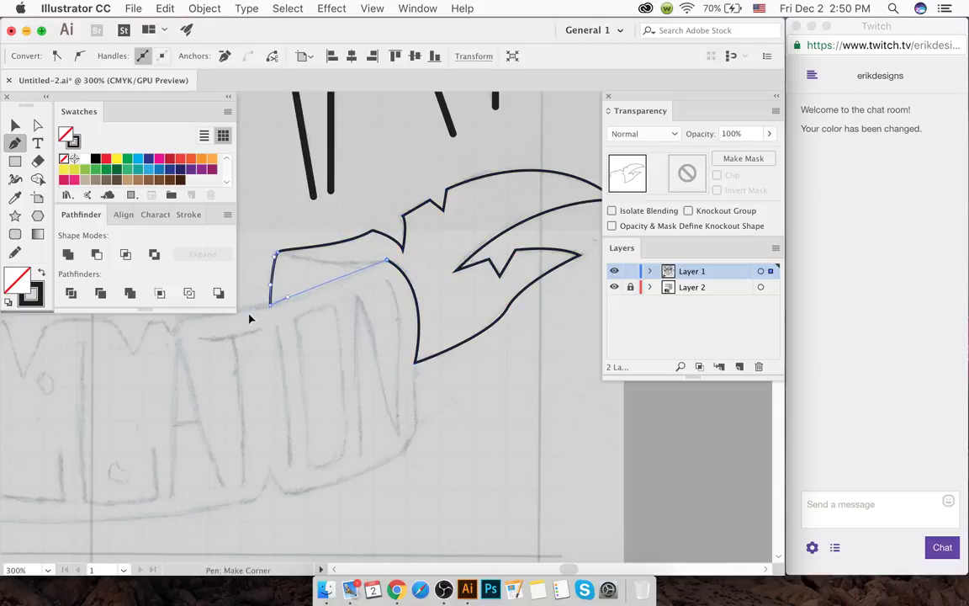
pyautogui.hotkey('shift', 'x')
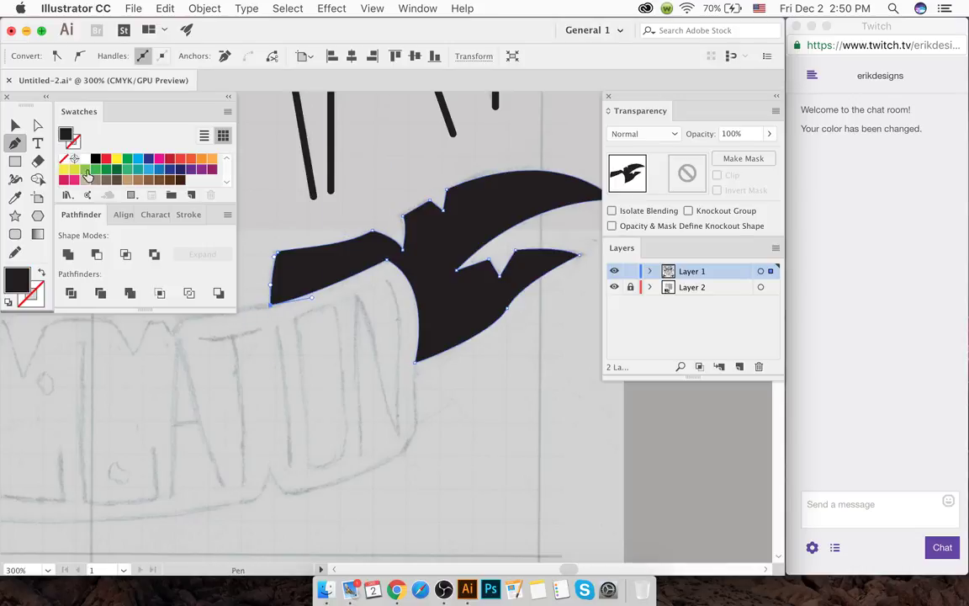
pyautogui.click(12, 127)
pyautogui.click(260, 223)
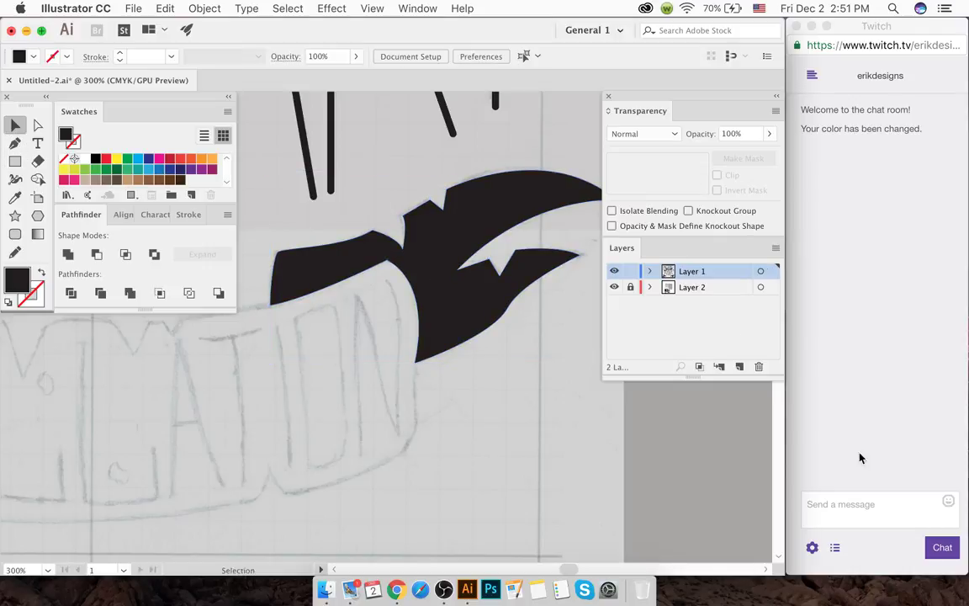
# - Switch to the Twitch chat window, check its viewer list, and close the list again
pyautogui.click(802, 202)
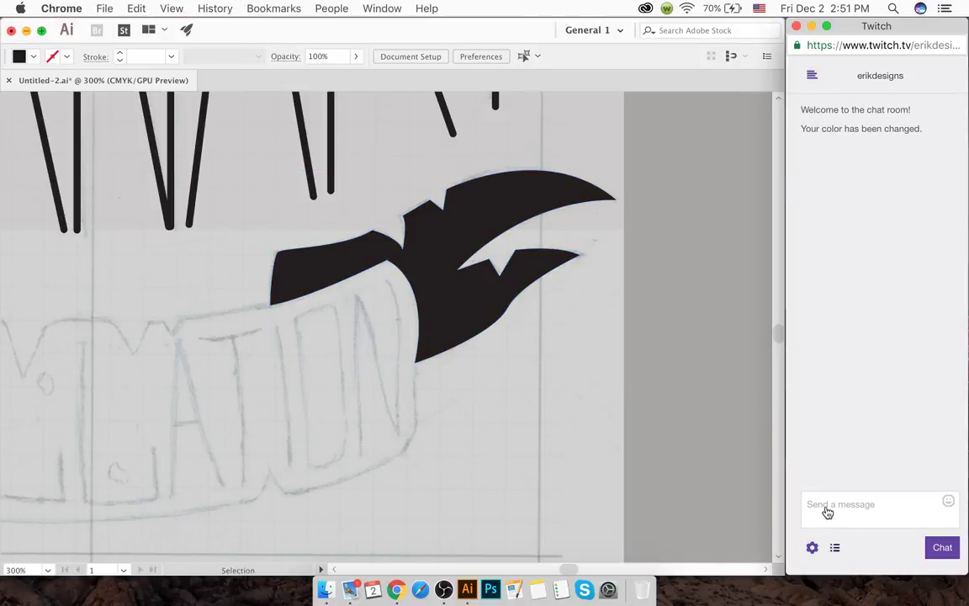
pyautogui.click(835, 546)
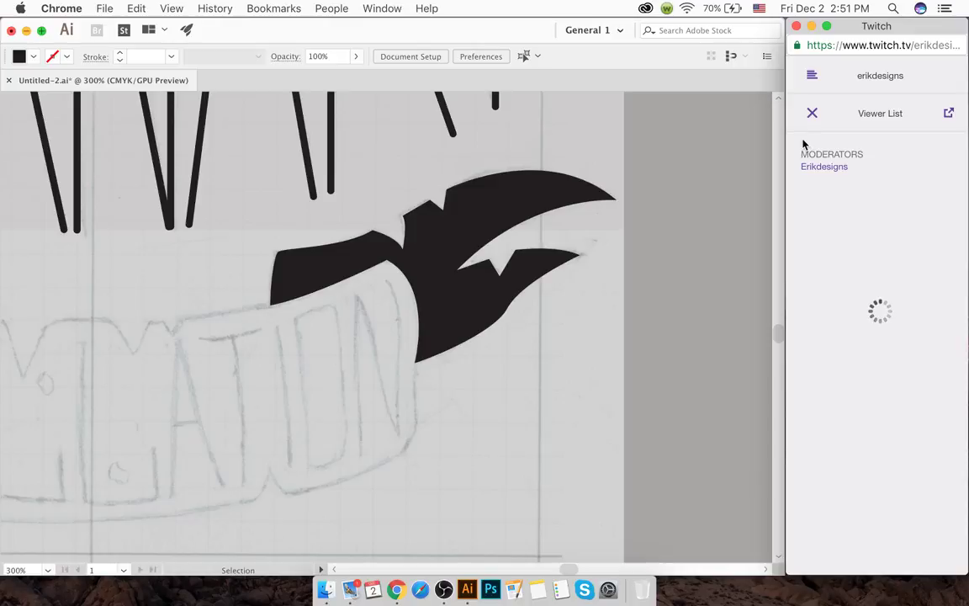
pyautogui.click(811, 113)
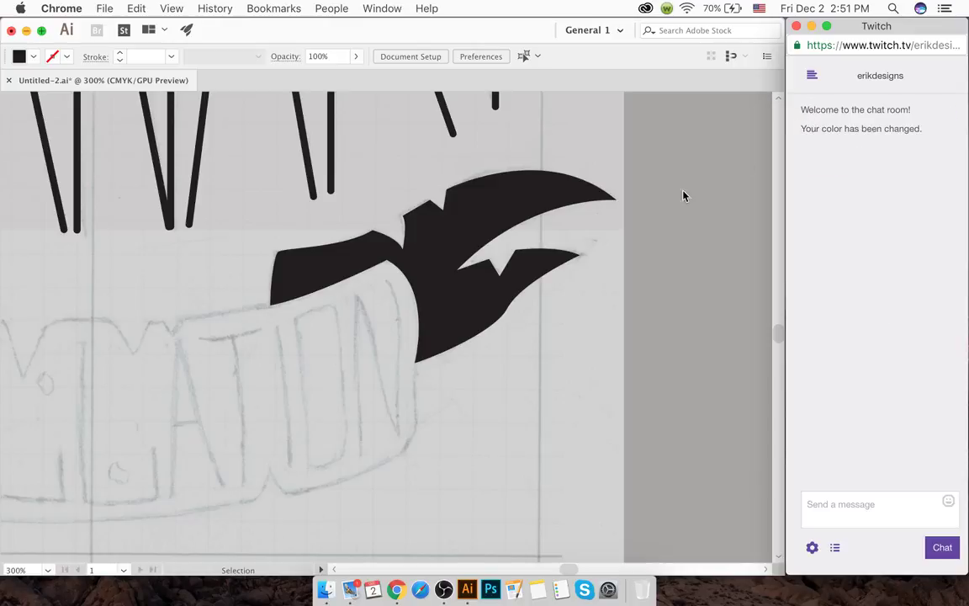
pyautogui.scroll(-3, 383, 320)
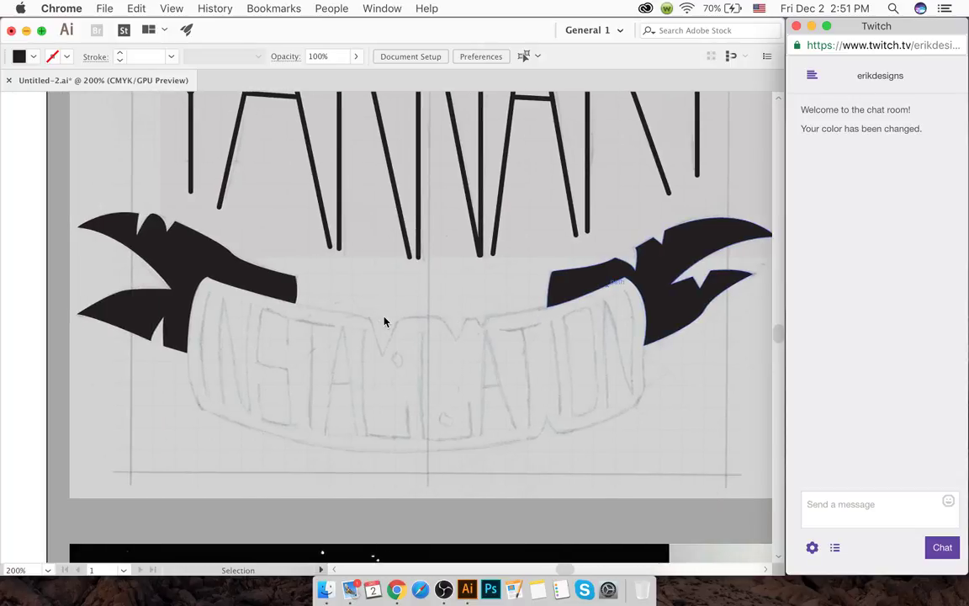
# - Switch back to Illustrator and start the INSTALLATION banner outline with a curve from its upper left corner to the first notch
pyautogui.click(364, 304)
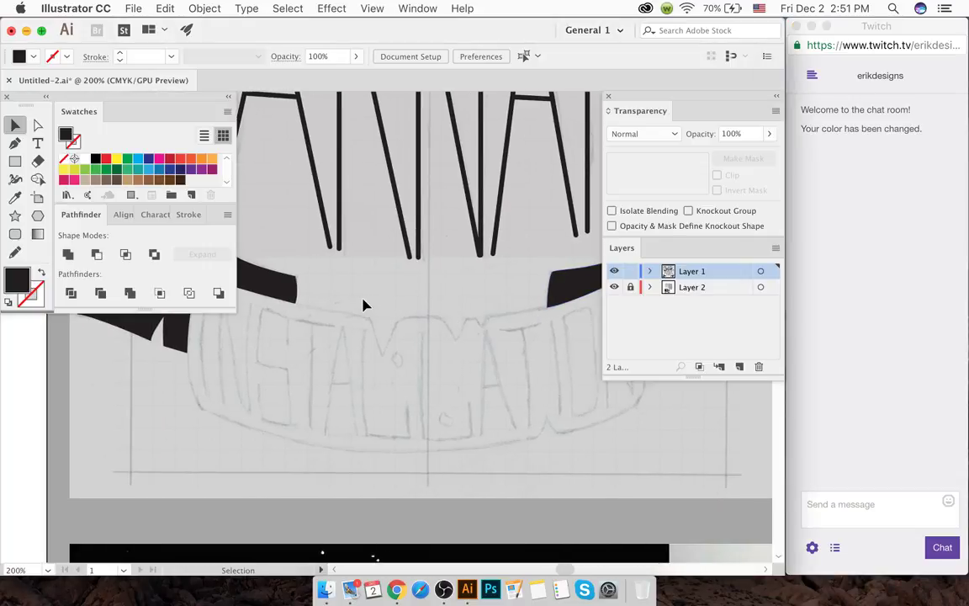
pyautogui.scroll(4, 363, 304)
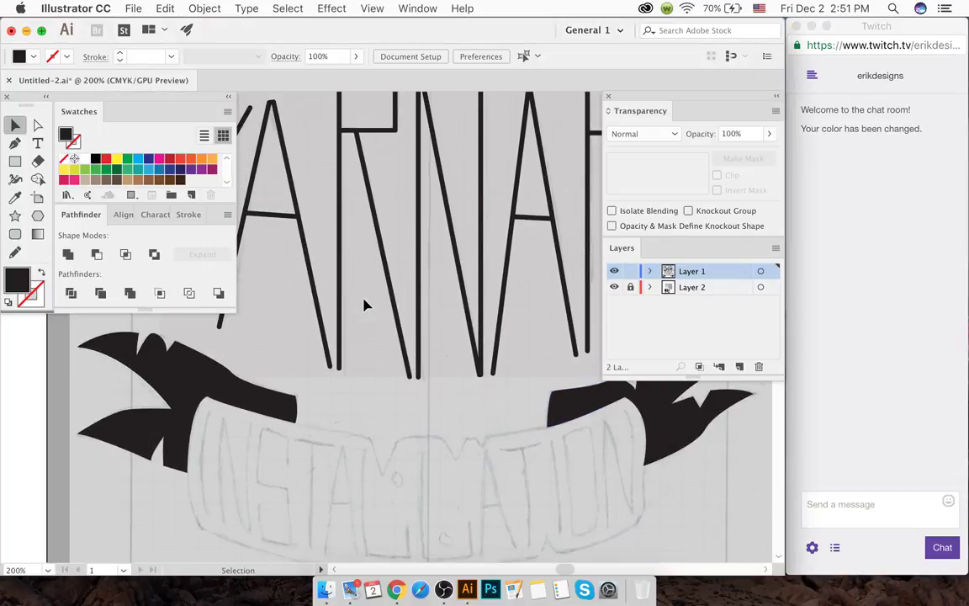
pyautogui.scroll(-1, 363, 303)
pyautogui.press('p')
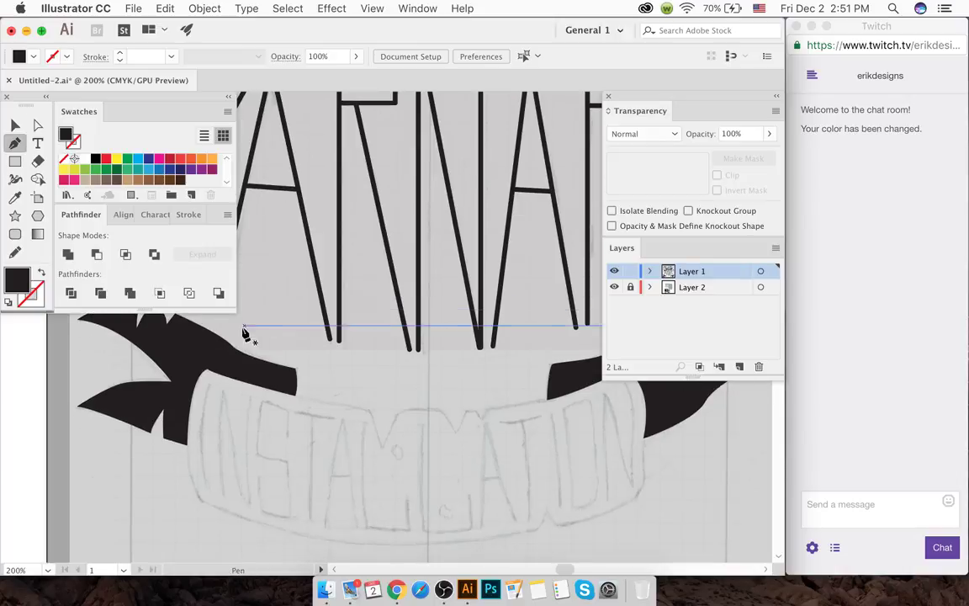
pyautogui.click(208, 369)
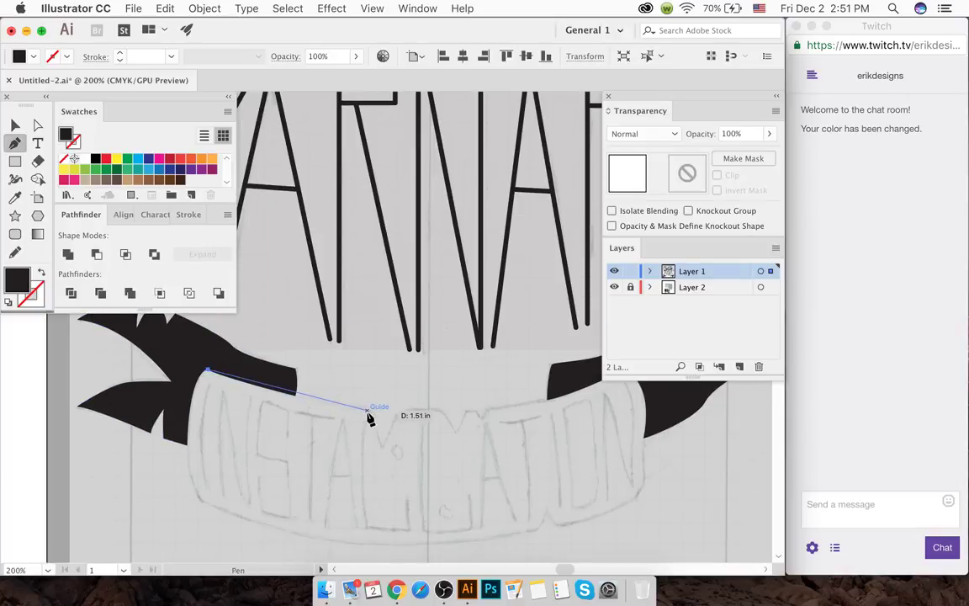
pyautogui.moveTo(378, 418); pyautogui.dragTo(408, 415)
pyautogui.click(368, 410)
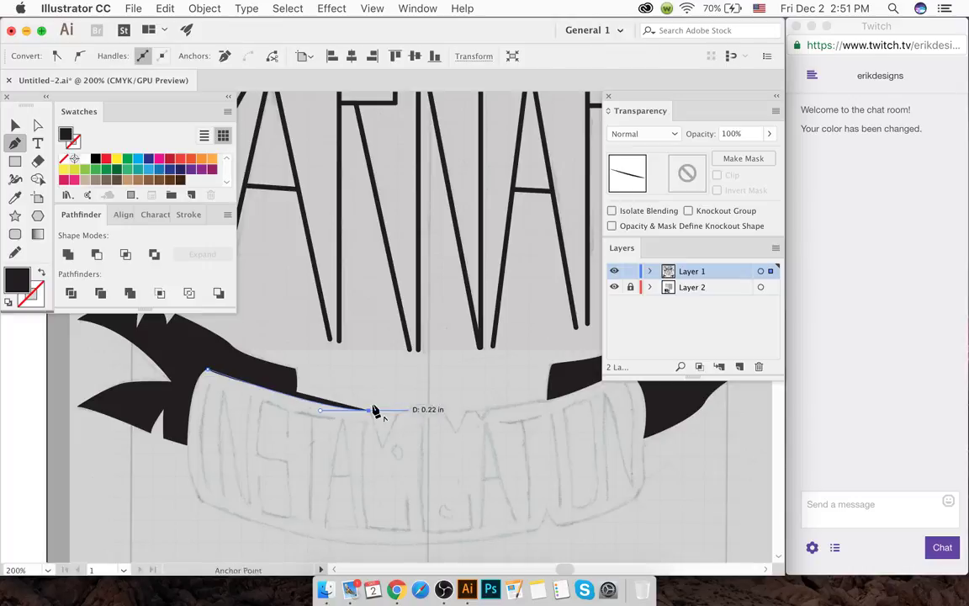
# - Trace the three V-shaped notches along the banner's upper edge, using a black stroke without fill
pyautogui.click(381, 447)
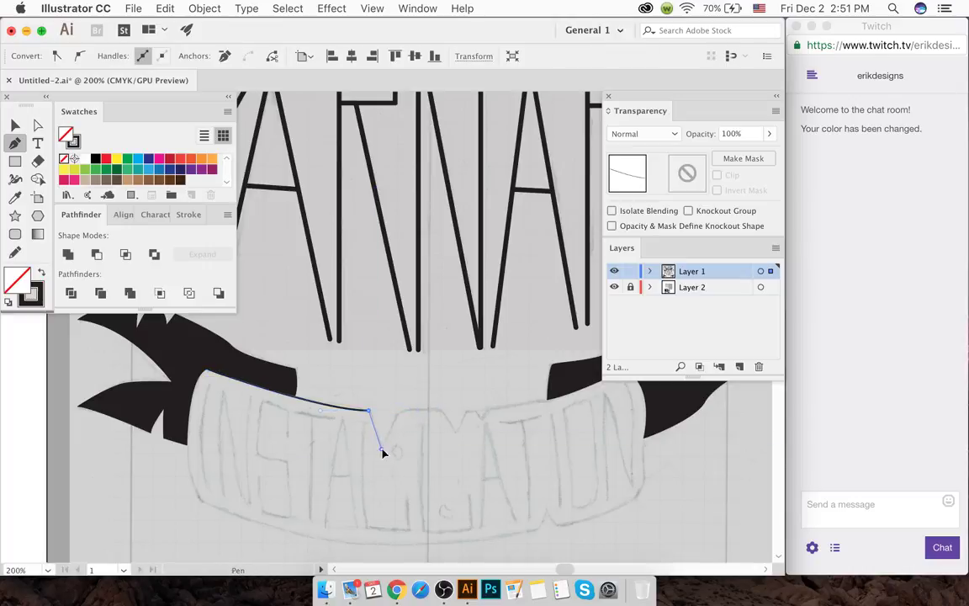
pyautogui.click(396, 414)
pyautogui.moveTo(438, 413); pyautogui.dragTo(448, 415)
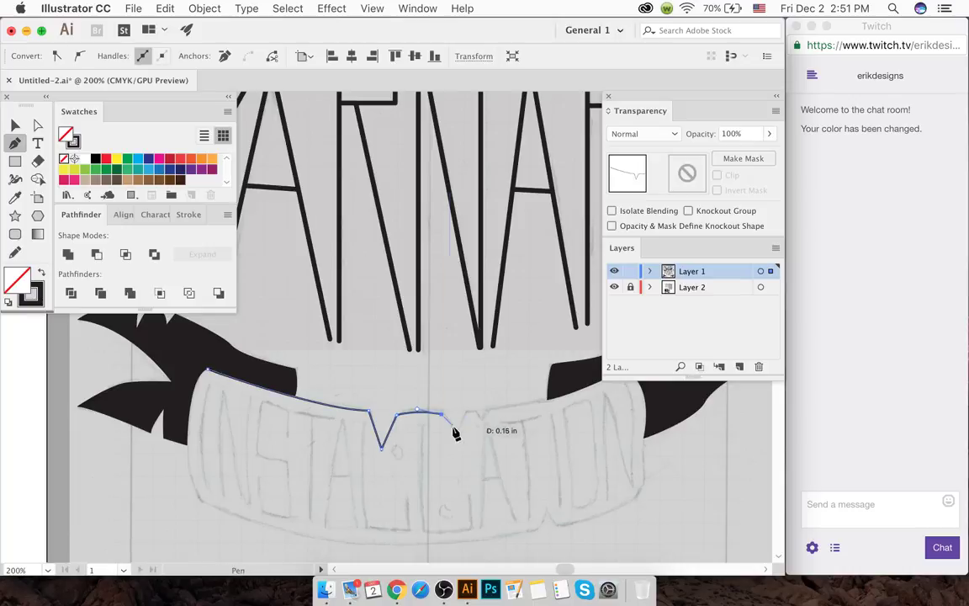
pyautogui.click(453, 430)
pyautogui.click(467, 412)
pyautogui.click(483, 419)
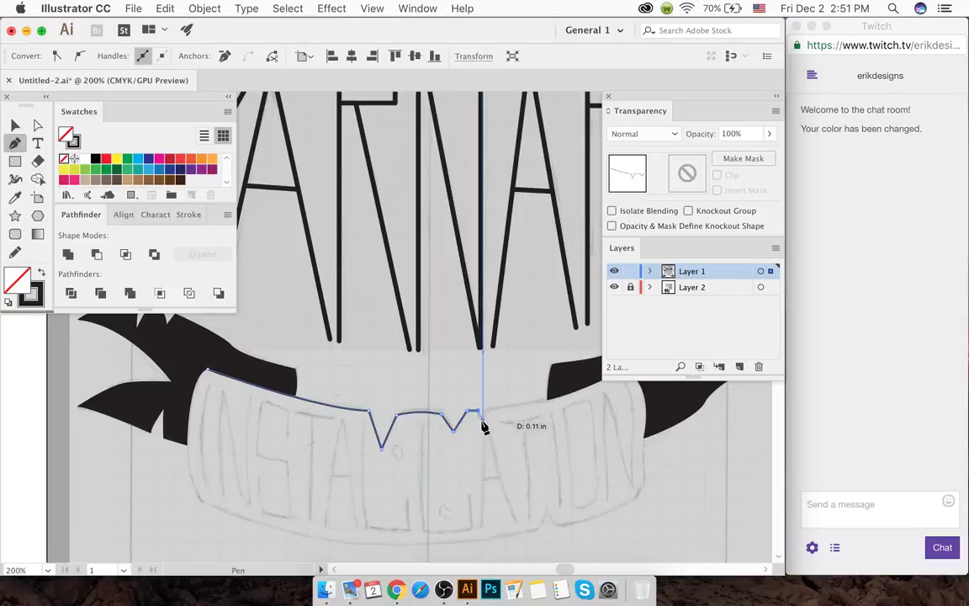
pyautogui.click(491, 410)
# - Extend the outline in a curve to the banner's upper right corner, and set the stroke weight to 3 px
pyautogui.hscroll(5, 559, 400)
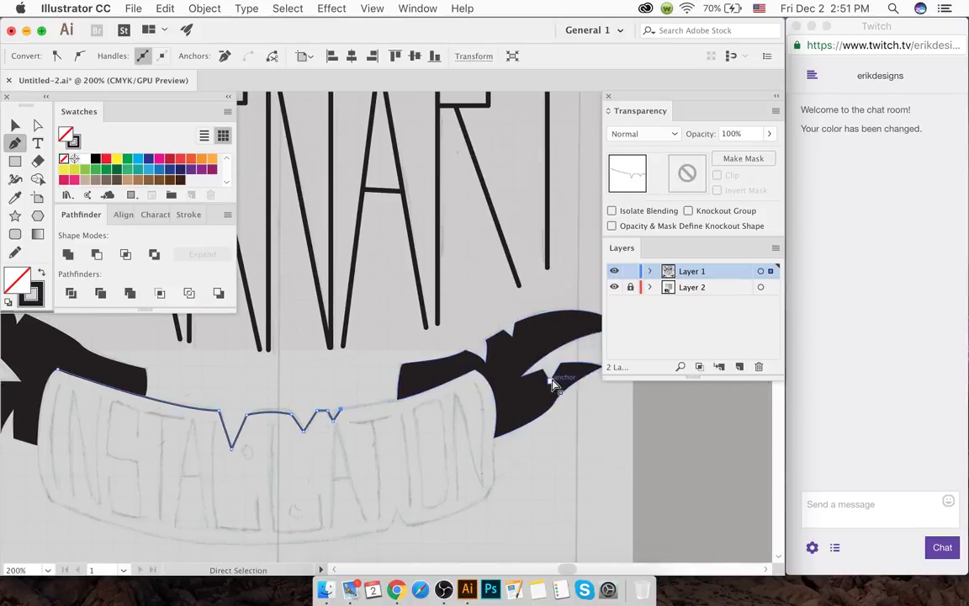
pyautogui.moveTo(473, 371); pyautogui.dragTo(551, 334)
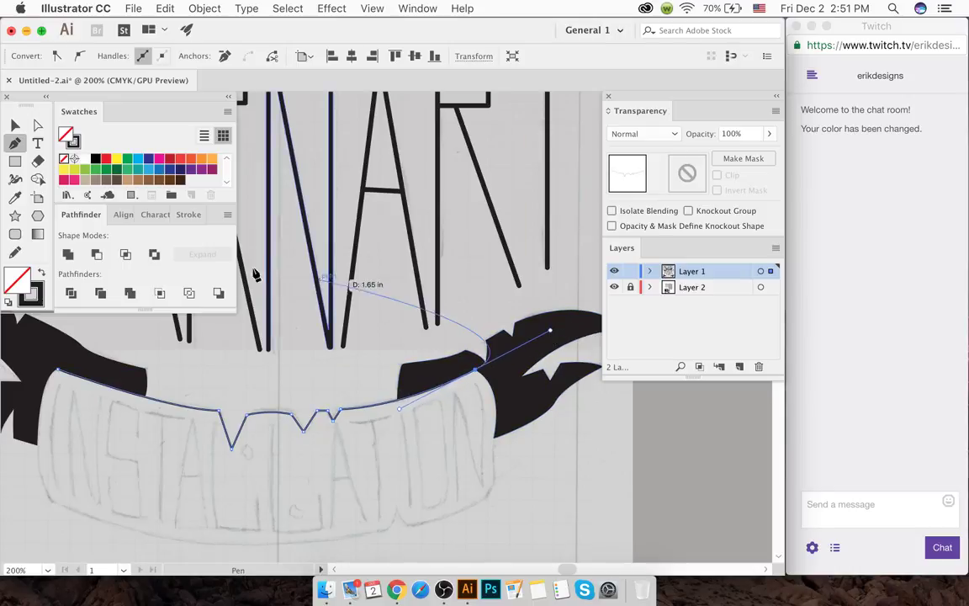
pyautogui.click(187, 214)
pyautogui.click(115, 235)
pyautogui.click(114, 235)
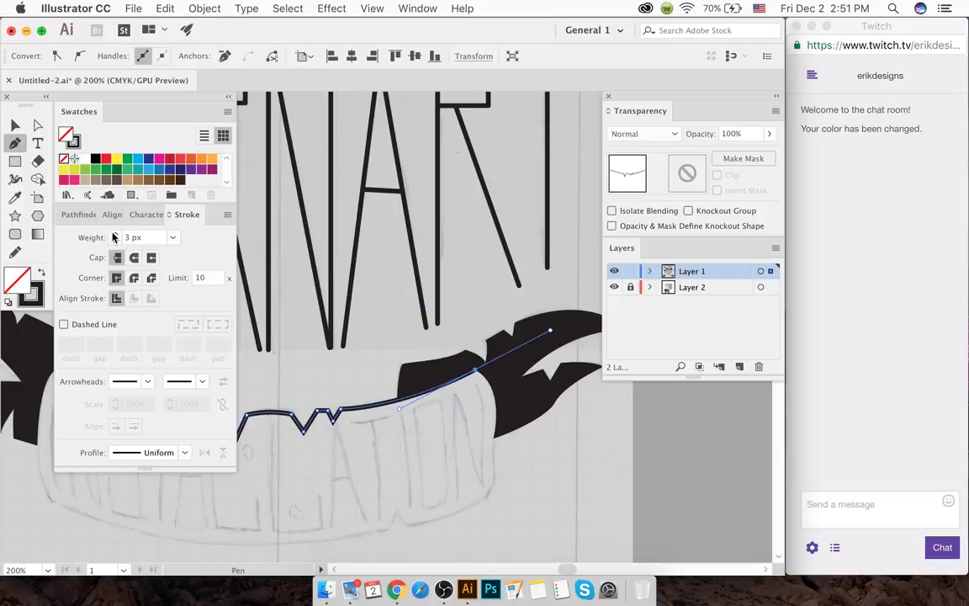
# - Trace the banner's right side past the ribbon tail down to the lower right bend, with corner points at the direction changes
pyautogui.click(475, 370)
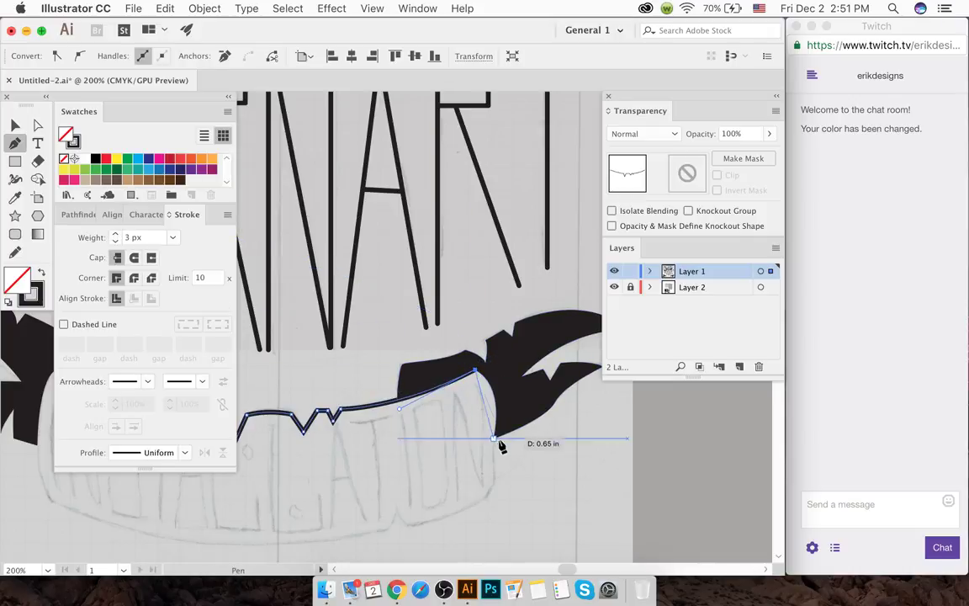
pyautogui.moveTo(489, 468); pyautogui.dragTo(484, 496)
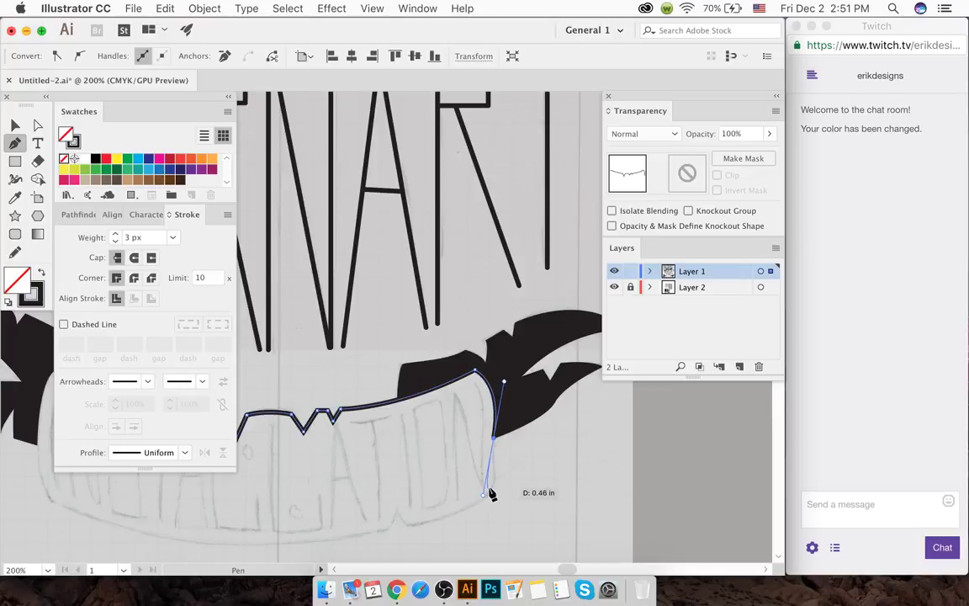
pyautogui.keyDown('alt'); pyautogui.scroll(3, 500, 493); pyautogui.keyUp('alt')
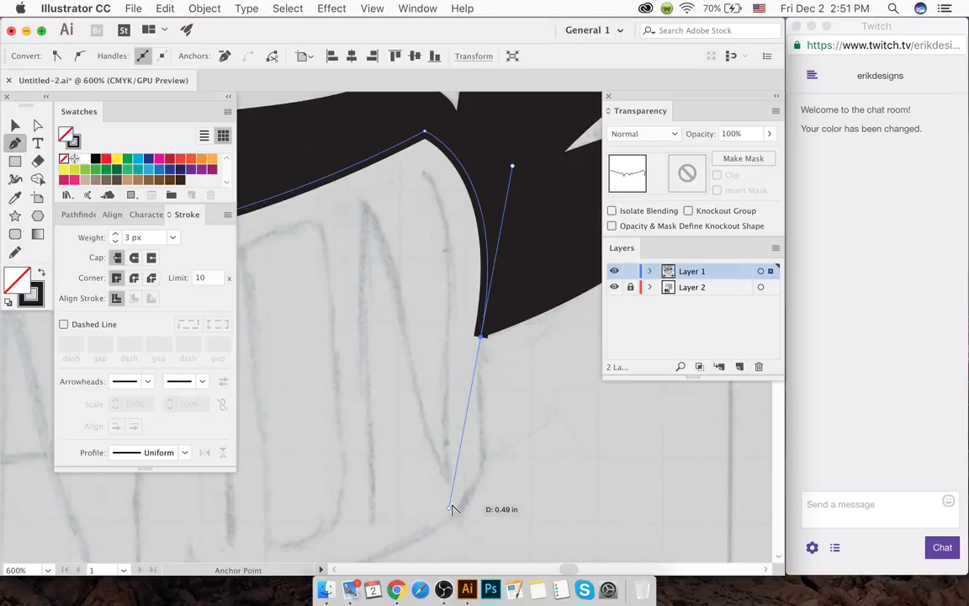
pyautogui.click(480, 336)
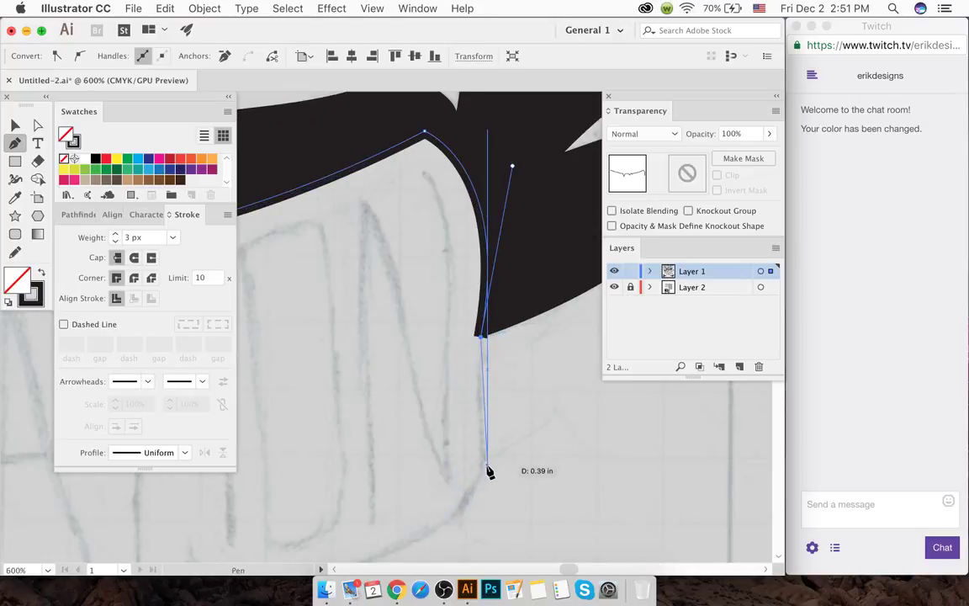
pyautogui.moveTo(487, 463); pyautogui.dragTo(492, 498)
pyautogui.scroll(-4, 486, 452)
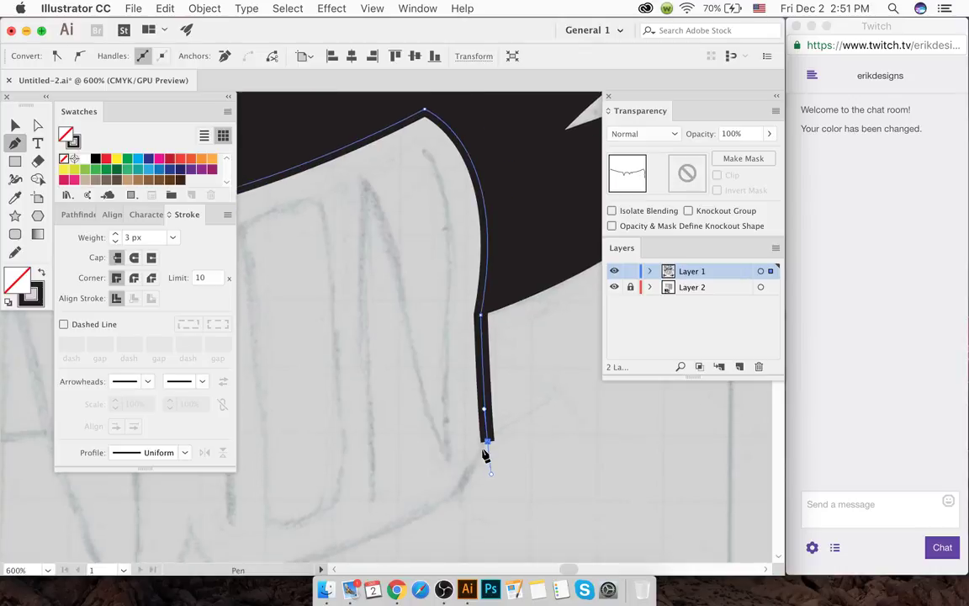
# - Curve the outline around the lower right bend along the bottom edge, and trace the pointed notch there
pyautogui.keyDown('alt'); pyautogui.scroll(-2, 286, 497); pyautogui.keyUp('alt')
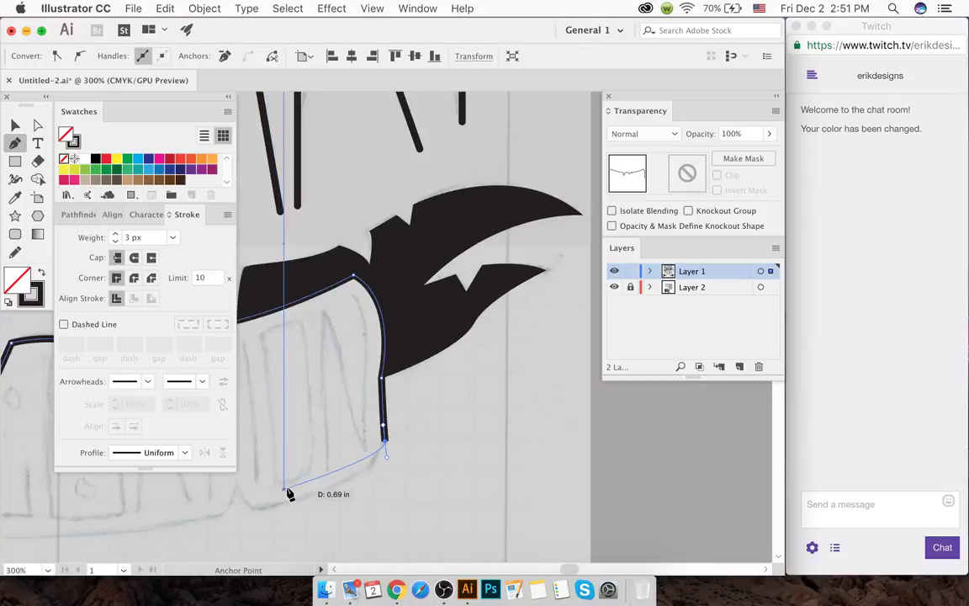
pyautogui.keyDown('super'); pyautogui.hscroll(-4, 303, 522); pyautogui.keyUp('super')
pyautogui.keyDown('super'); pyautogui.hscroll(-2, 359, 494); pyautogui.keyUp('super')
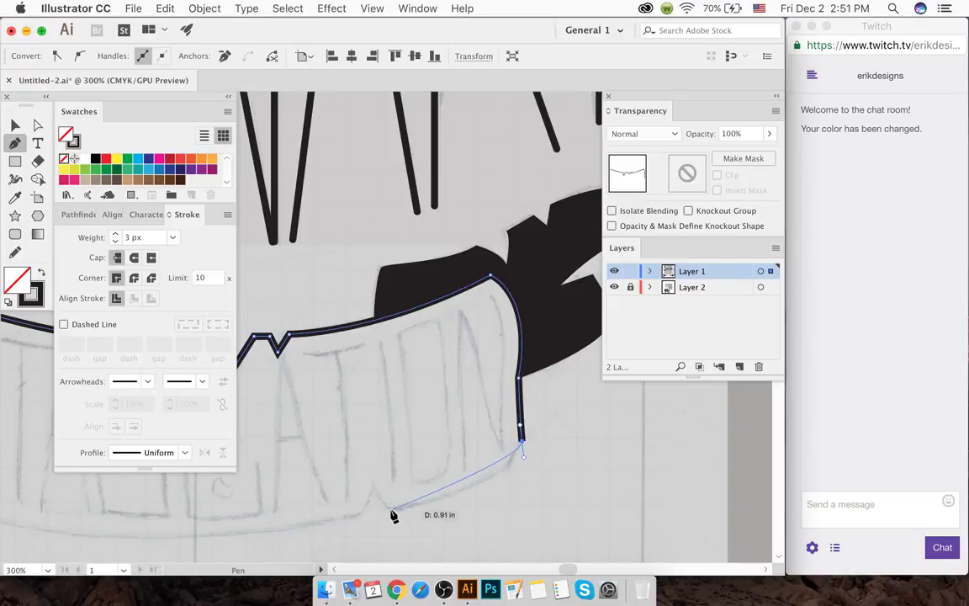
pyautogui.moveTo(390, 508); pyautogui.dragTo(318, 517)
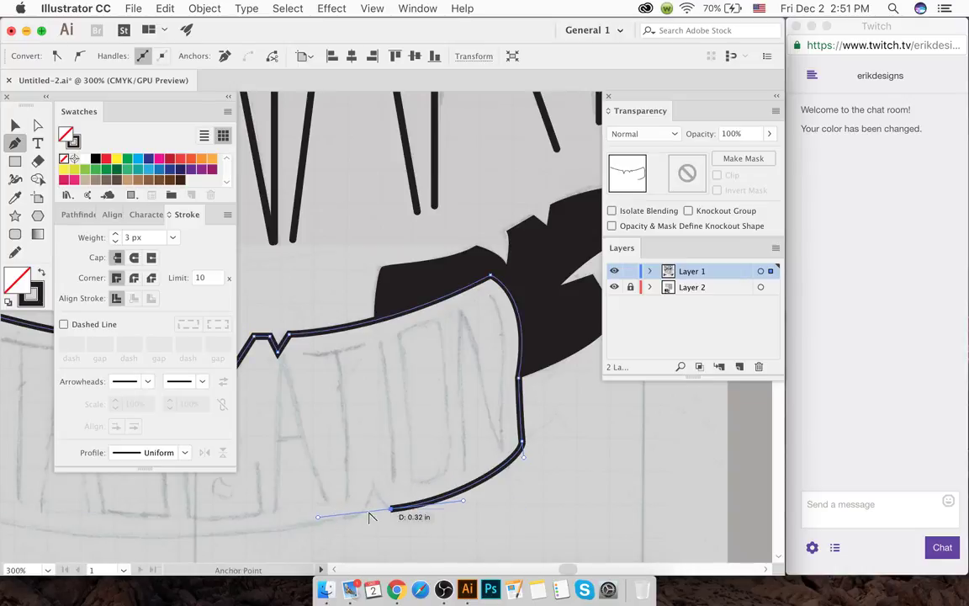
pyautogui.click(390, 509)
pyautogui.click(374, 481)
pyautogui.click(360, 518)
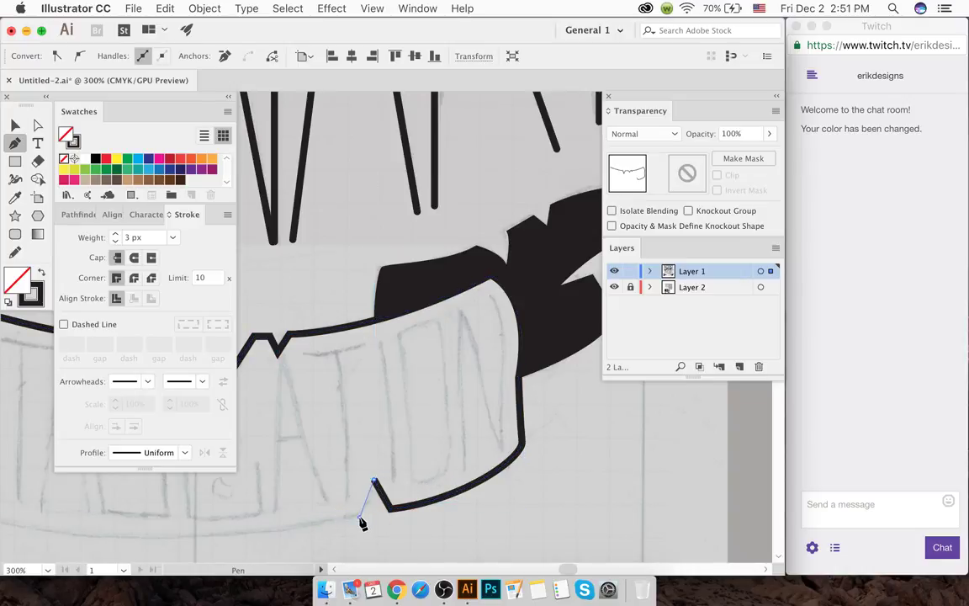
# - Curve the outline along the bottom edge to the lower left corner, close it at the upper left corner, and deselect it
pyautogui.keyDown('super'); pyautogui.hscroll(-4, 364, 520); pyautogui.keyUp('super')
pyautogui.hscroll(-9, 366, 523)
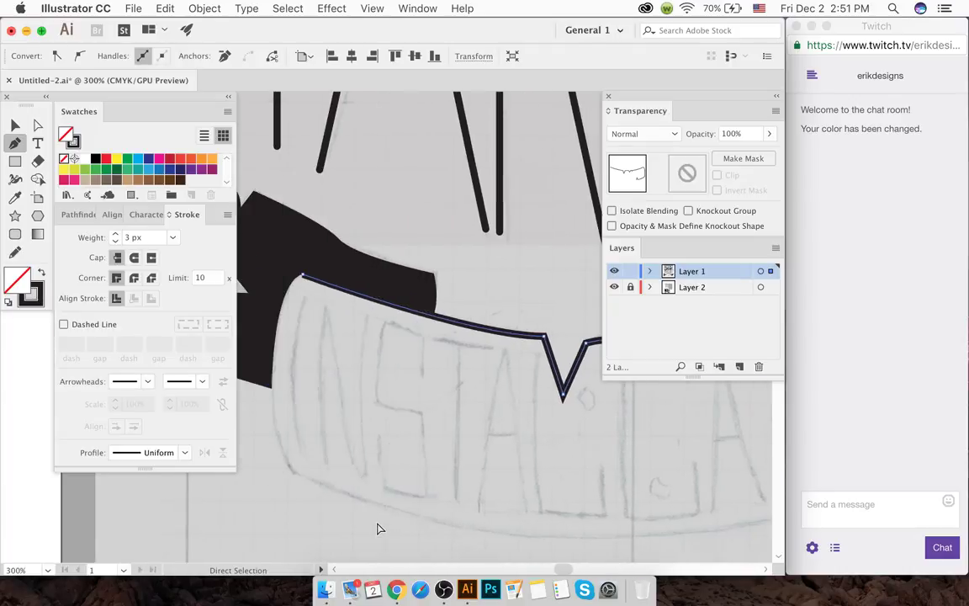
pyautogui.moveTo(290, 471); pyautogui.dragTo(146, 383)
pyautogui.press('super+z')
pyautogui.keyDown('alt'); pyautogui.scroll(-1, 367, 449); pyautogui.keyUp('alt')
pyautogui.keyDown('super'); pyautogui.hscroll(-2, 370, 458); pyautogui.keyUp('super')
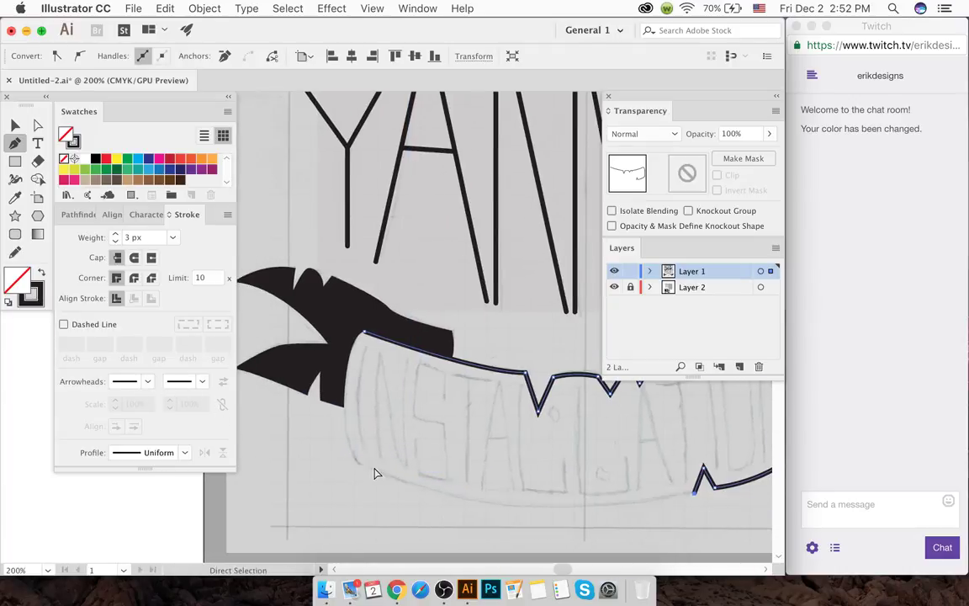
pyautogui.moveTo(357, 462)
pyautogui.mouseDown()
pyautogui.moveTo(324, 429)
pyautogui.moveTo(239, 383)
pyautogui.moveTo(224, 392)
pyautogui.mouseUp()
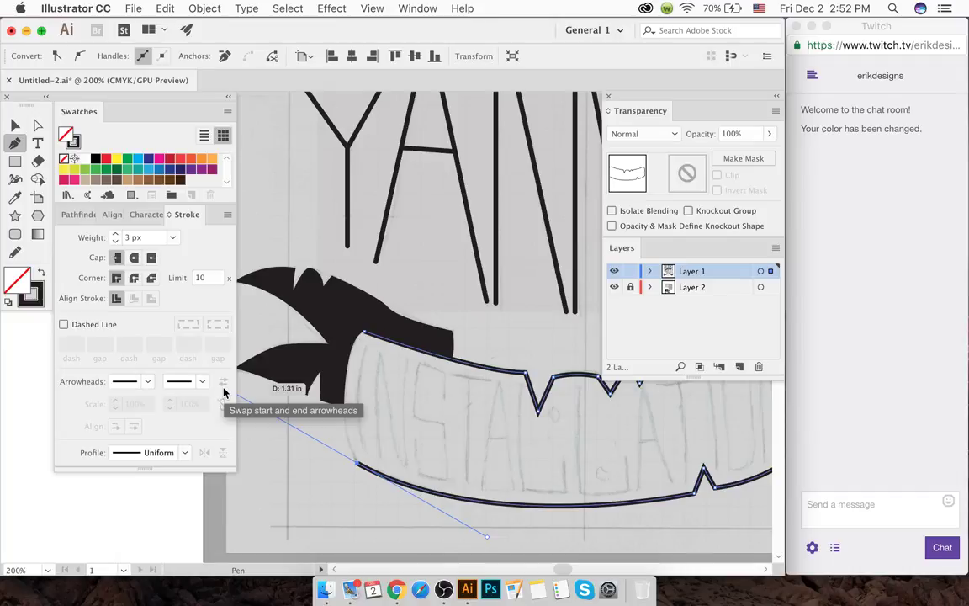
pyautogui.click(362, 467)
pyautogui.moveTo(364, 333); pyautogui.dragTo(404, 265)
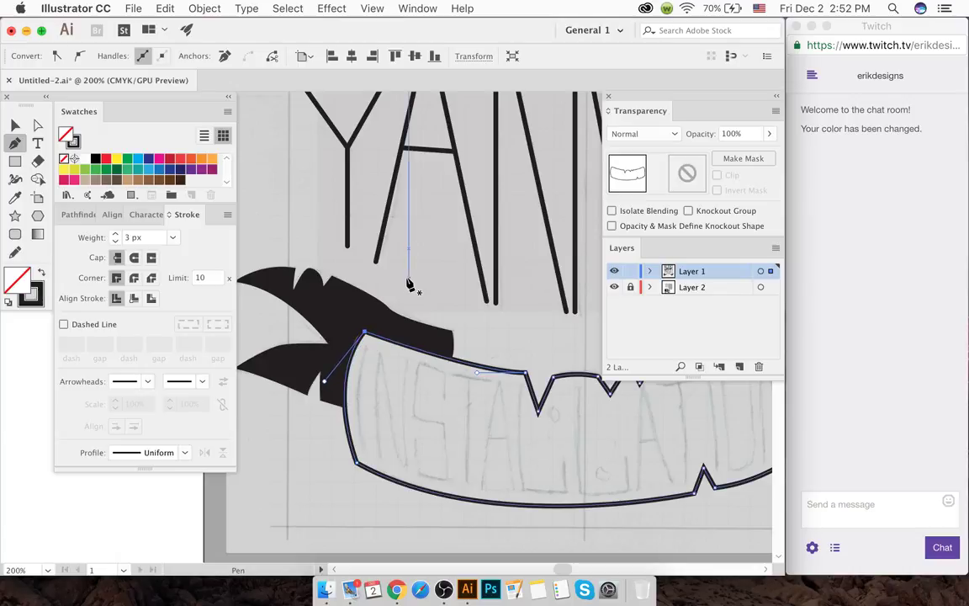
pyautogui.keyDown('super'); pyautogui.click(402, 299); pyautogui.keyUp('super')
# - Adjust the upper left corner's curve handle so the banner's left side follows the ribbon tail's edge, and deselect the outline
pyautogui.scroll(2, 363, 335)
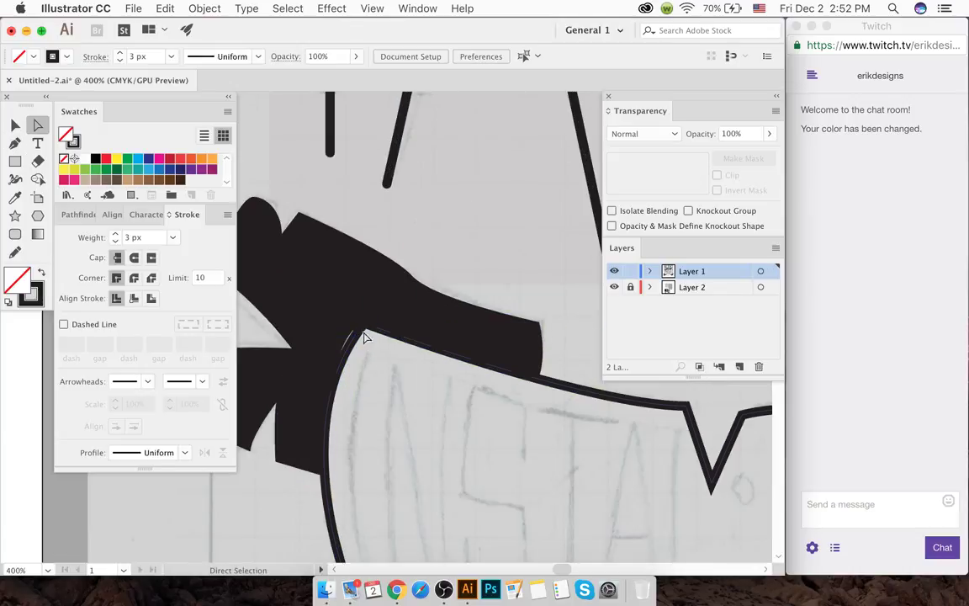
pyautogui.click(364, 326)
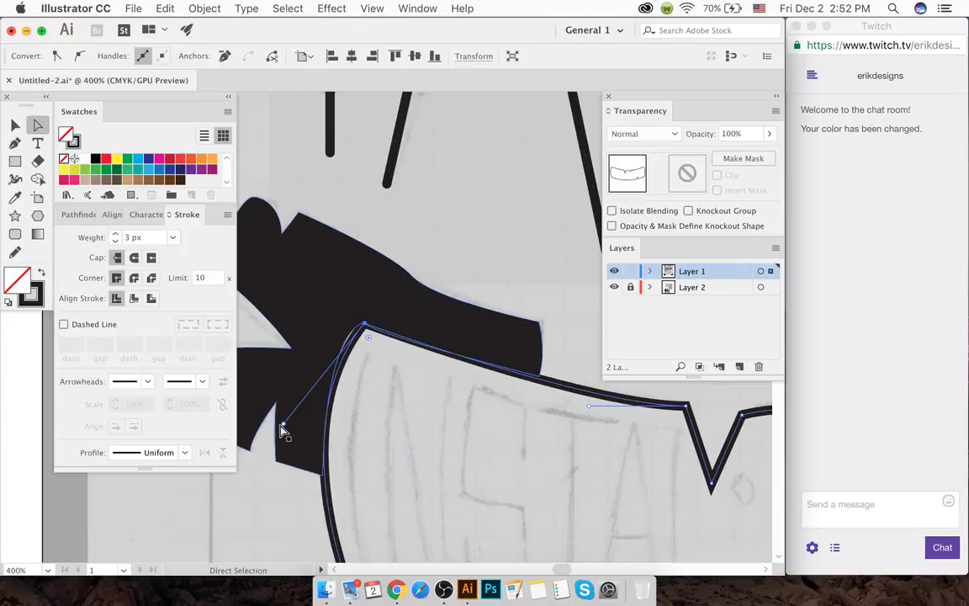
pyautogui.moveTo(283, 426); pyautogui.dragTo(285, 405)
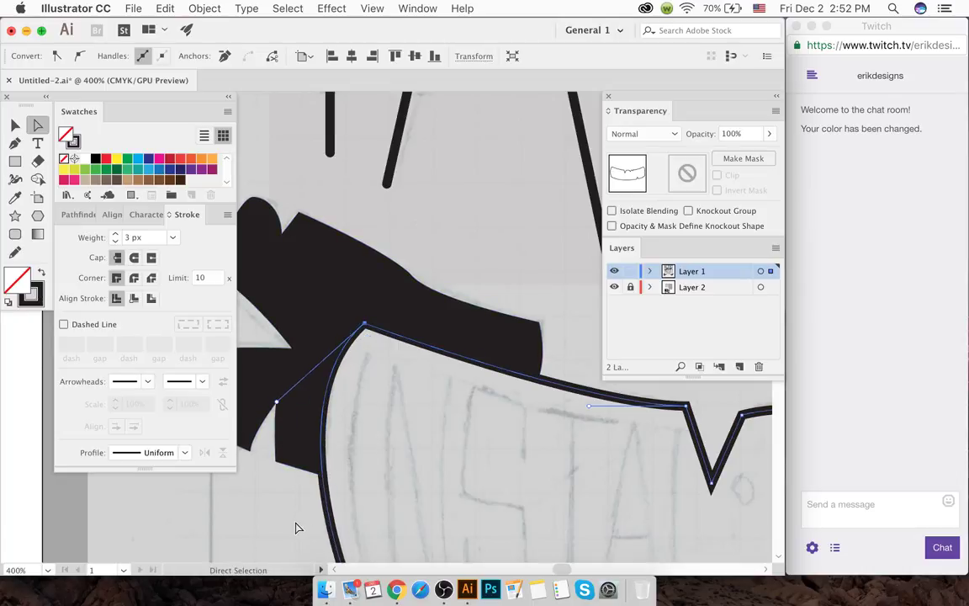
pyautogui.click(396, 476)
# - Review the ribbon tails and banner outline within the whole poster, save the document, and leave everything deselected
pyautogui.keyDown('alt'); pyautogui.scroll(-2, 395, 476); pyautogui.keyUp('alt')
pyautogui.hscroll(3, 392, 475)
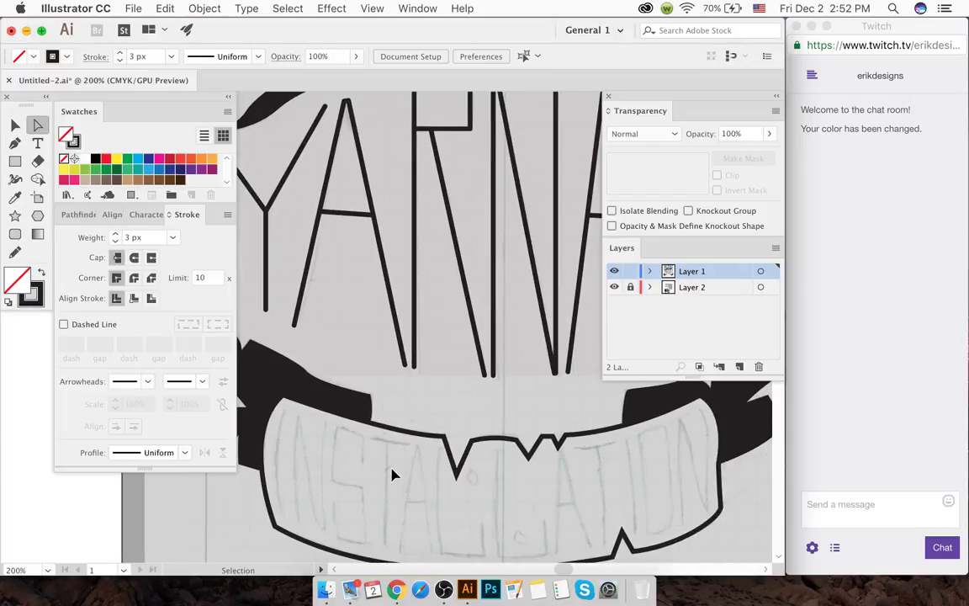
pyautogui.scroll(-3, 391, 473)
pyautogui.keyDown('alt'); pyautogui.scroll(-3, 393, 472); pyautogui.keyUp('alt')
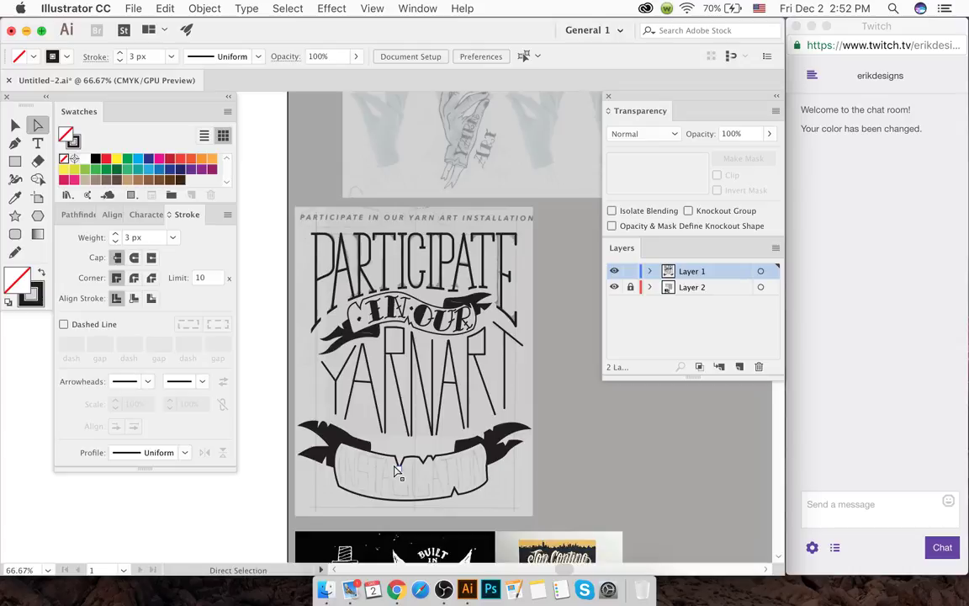
pyautogui.click(15, 126)
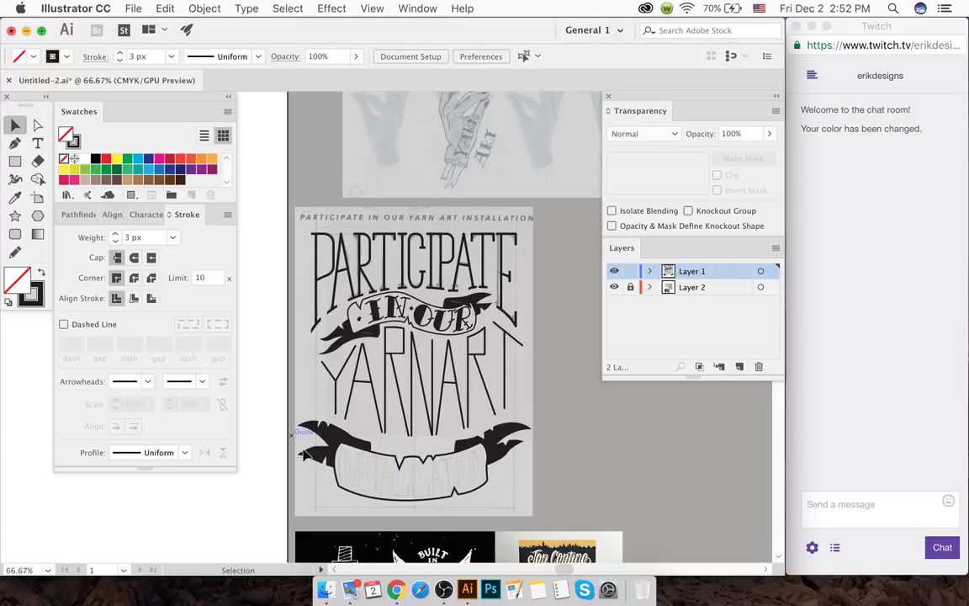
pyautogui.click(323, 465)
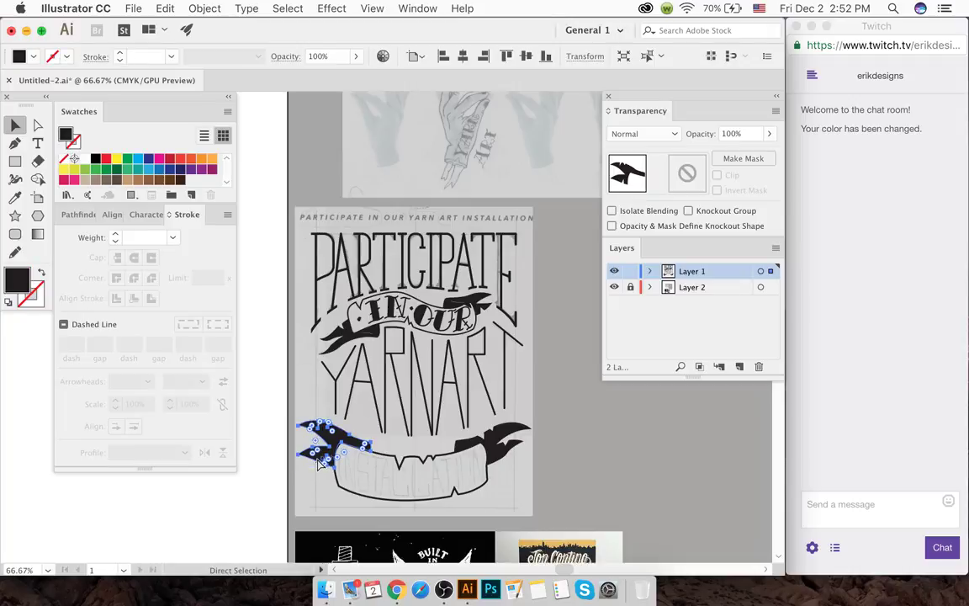
pyautogui.click(404, 497)
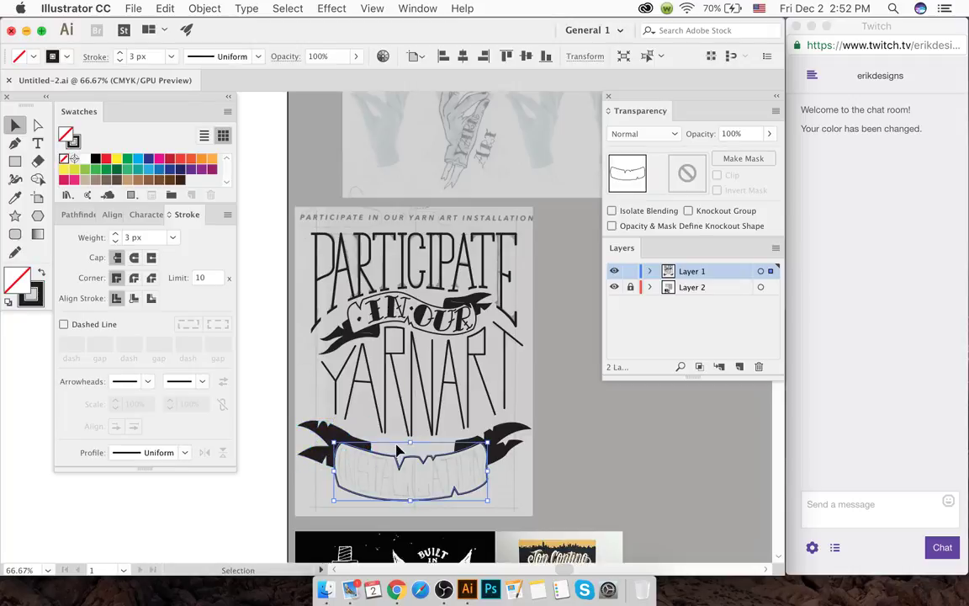
pyautogui.click(401, 453)
pyautogui.scroll(-3, 365, 474)
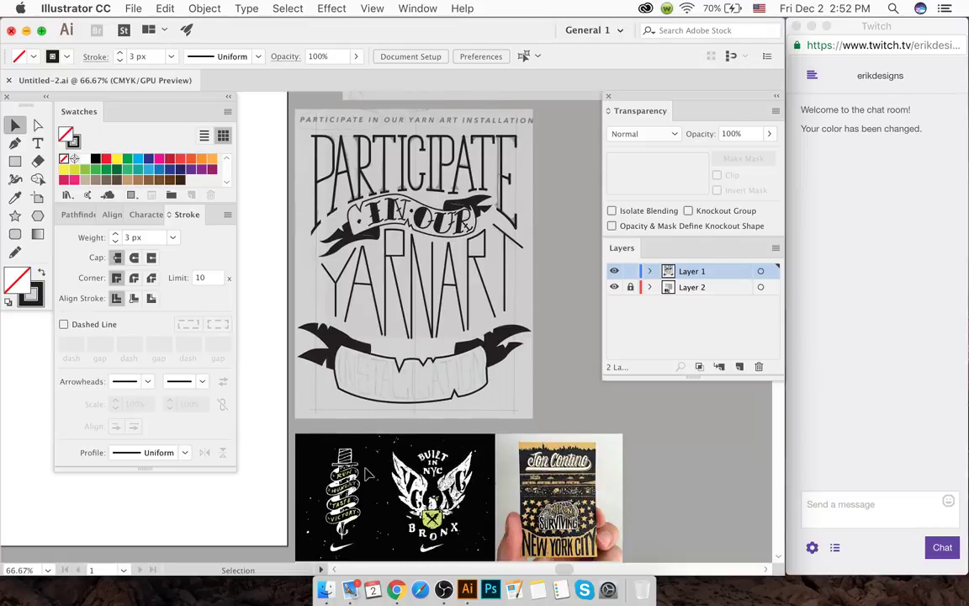
# - Trace the first letter I of INSTALLATION as a single curved stroke following the banner's left side
pyautogui.scroll(4, 333, 376)
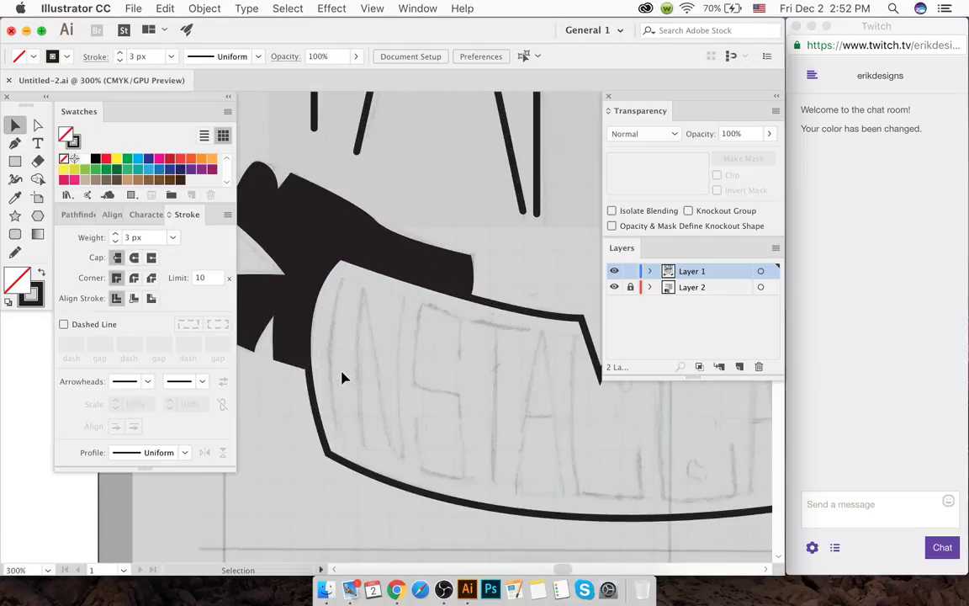
pyautogui.press('p')
pyautogui.click(345, 278)
pyautogui.moveTo(341, 439)
pyautogui.mouseDown()
pyautogui.moveTo(356, 454)
pyautogui.moveTo(342, 447)
pyautogui.moveTo(363, 548)
pyautogui.mouseUp()
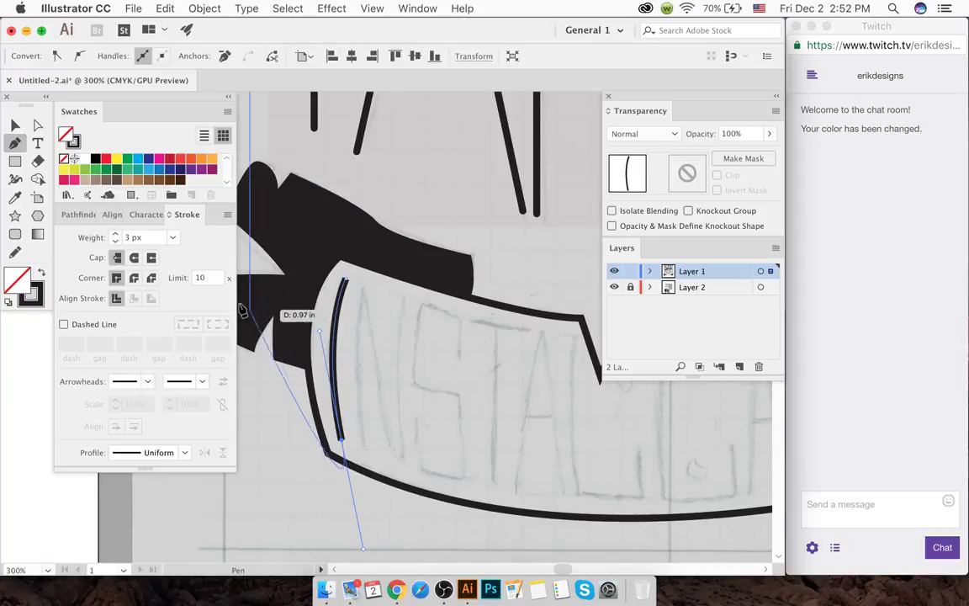
# - Give the traced letter I's stroke round caps and round corner joins, and deselect it
pyautogui.click(133, 258)
pyautogui.click(134, 278)
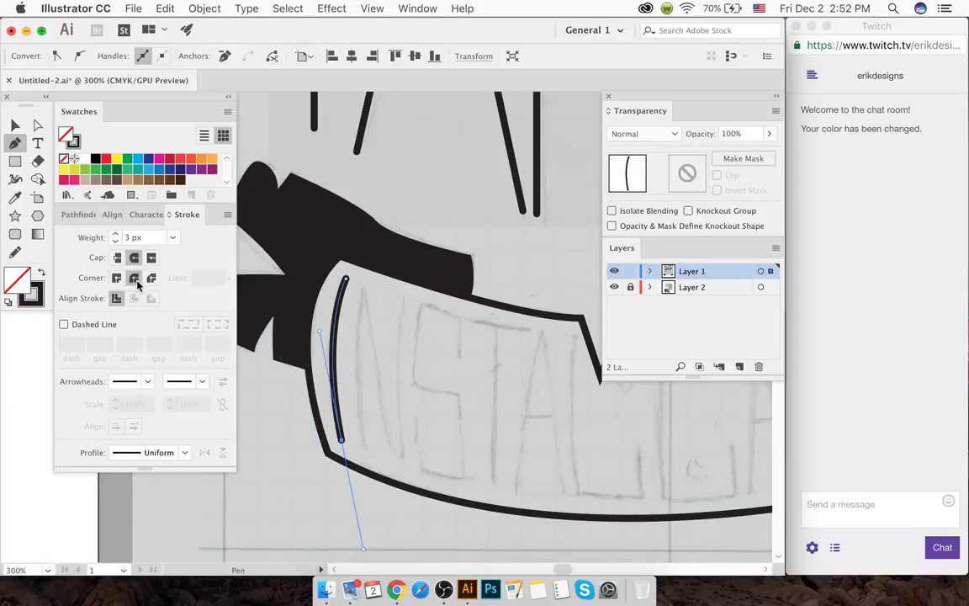
pyautogui.keyDown('super'); pyautogui.click(272, 464); pyautogui.keyUp('super')
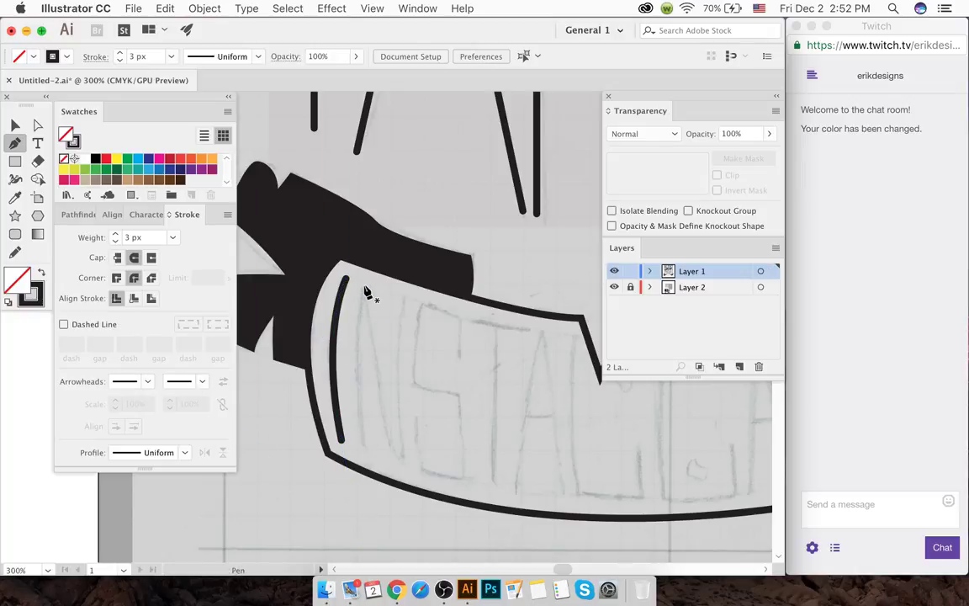
# - Trace the letter N with a curved left stroke, a curved diagonal and a curved right stroke, and deselect it
pyautogui.click(364, 288)
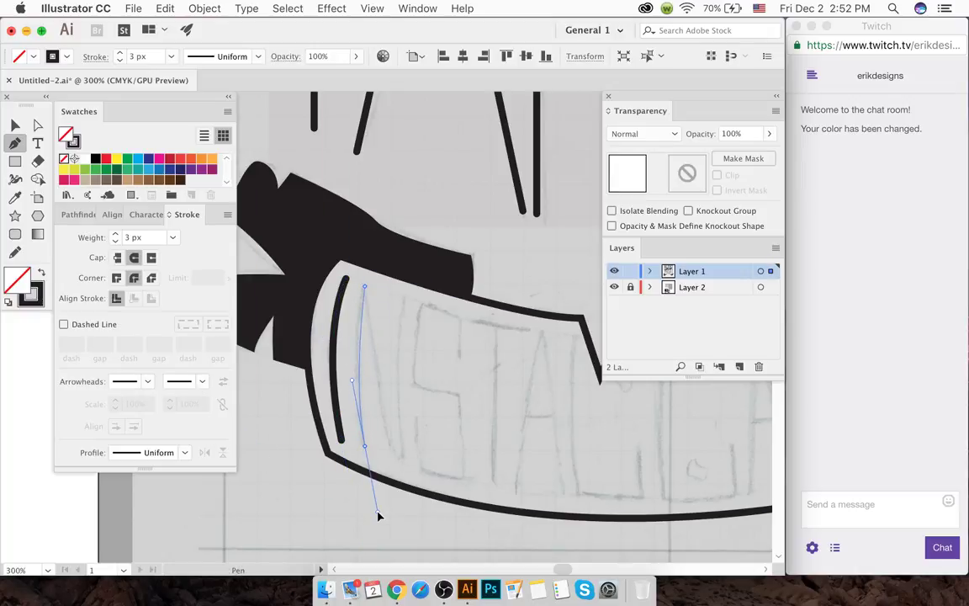
pyautogui.moveTo(377, 515); pyautogui.dragTo(378, 513)
pyautogui.keyDown('super'); pyautogui.click(387, 458); pyautogui.keyUp('super')
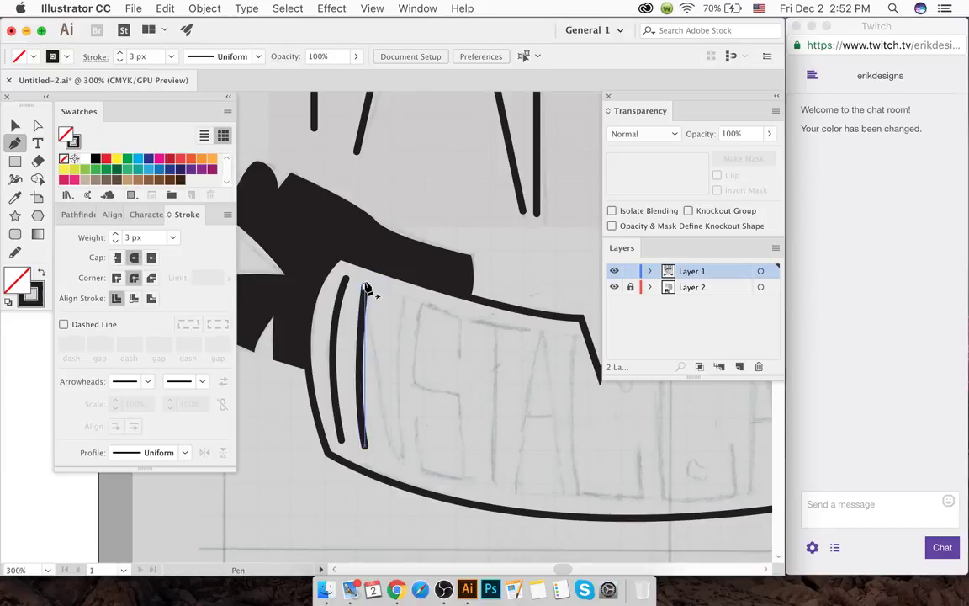
pyautogui.click(366, 288)
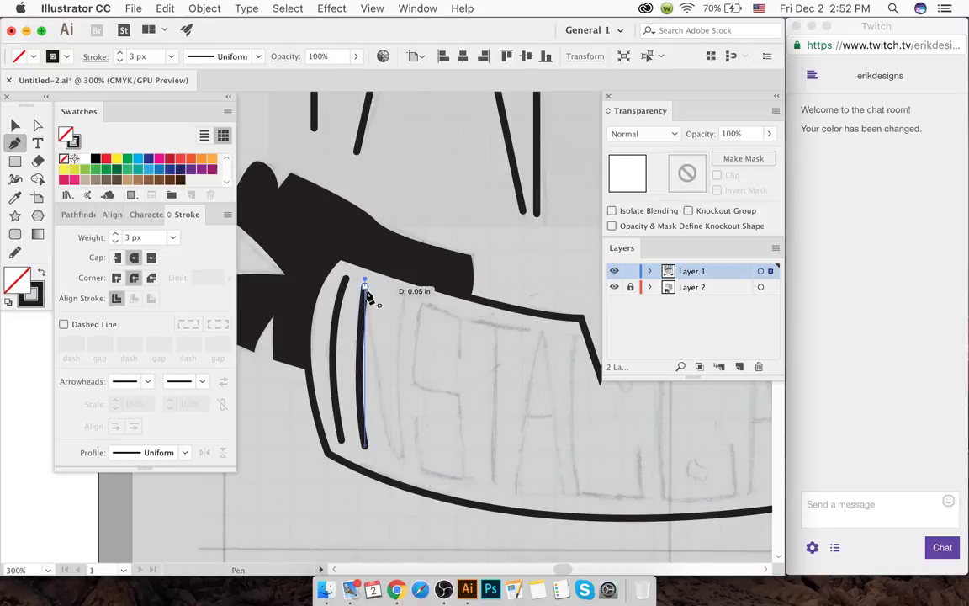
pyautogui.moveTo(401, 459); pyautogui.dragTo(417, 497)
pyautogui.click(400, 459)
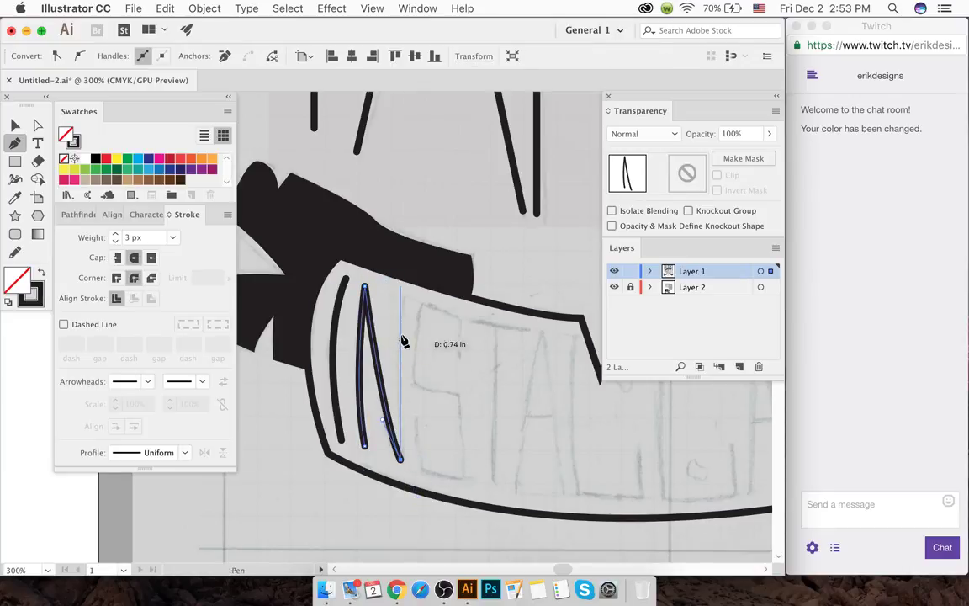
pyautogui.moveTo(406, 301); pyautogui.dragTo(419, 262)
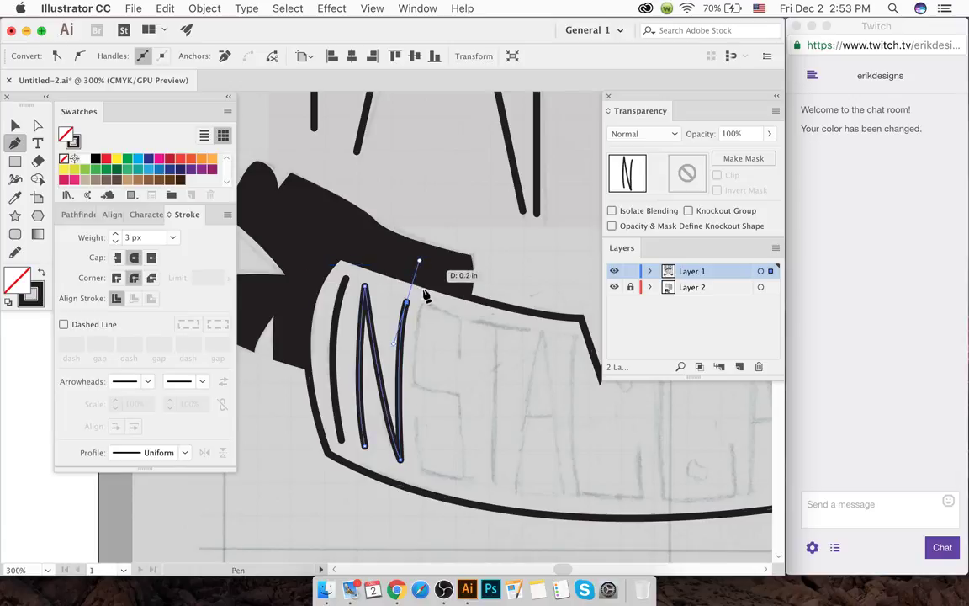
pyautogui.keyDown('super'); pyautogui.click(432, 342); pyautogui.keyUp('super')
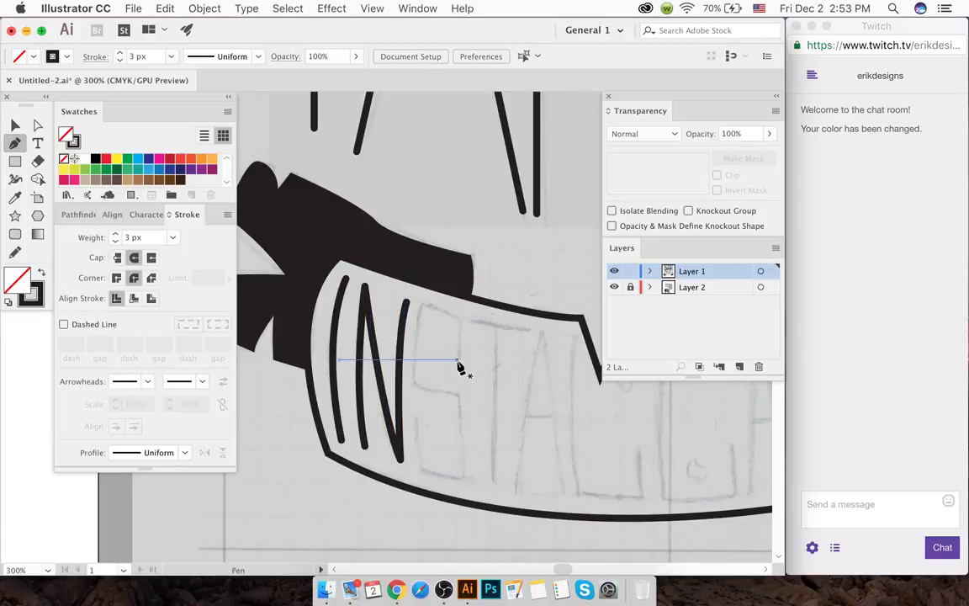
# - Trace the angular letter S as one continuous stroke from its upper right end to its lower left end, and deselect it
pyautogui.click(456, 360)
pyautogui.click(458, 319)
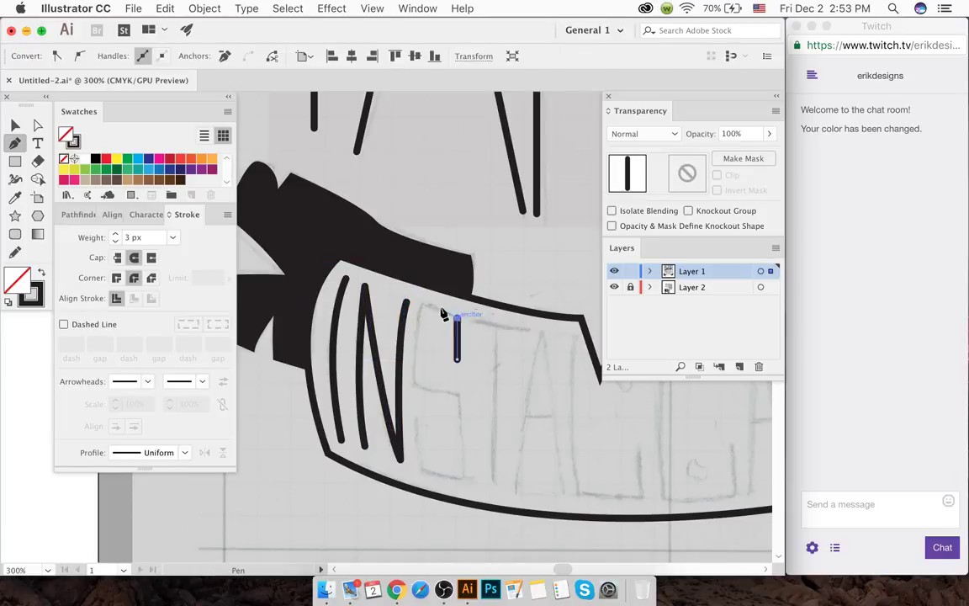
pyautogui.click(424, 305)
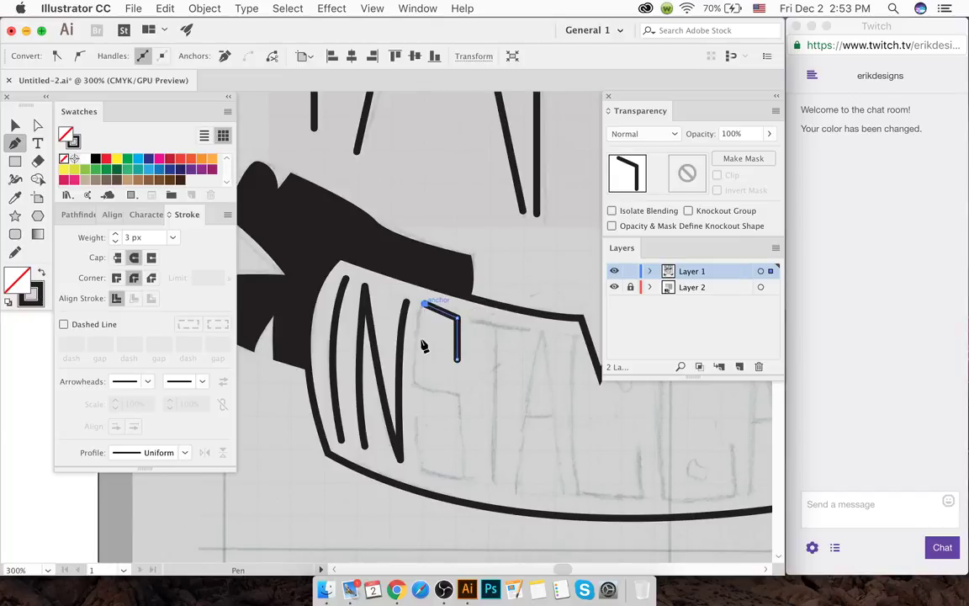
pyautogui.click(416, 383)
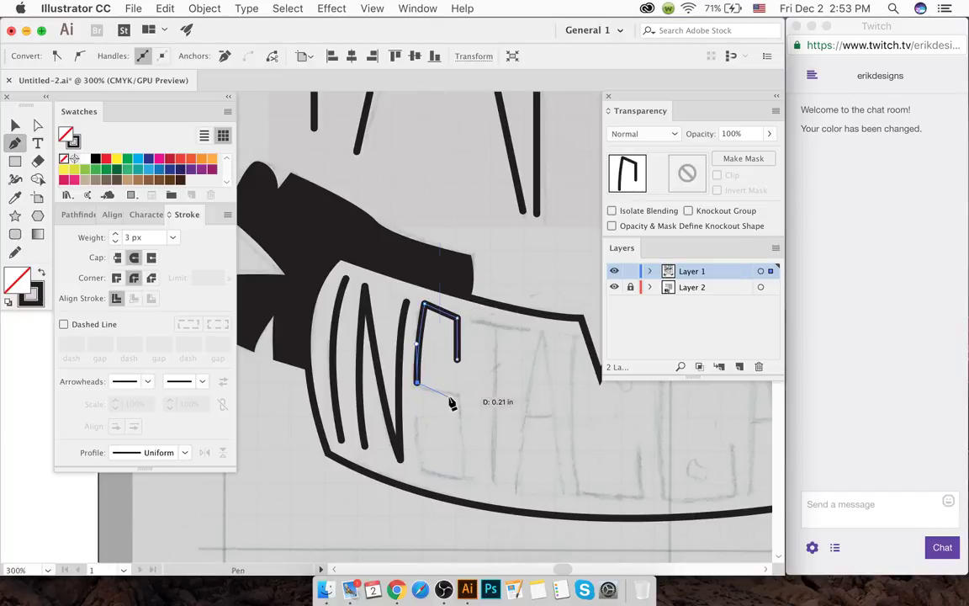
pyautogui.click(457, 391)
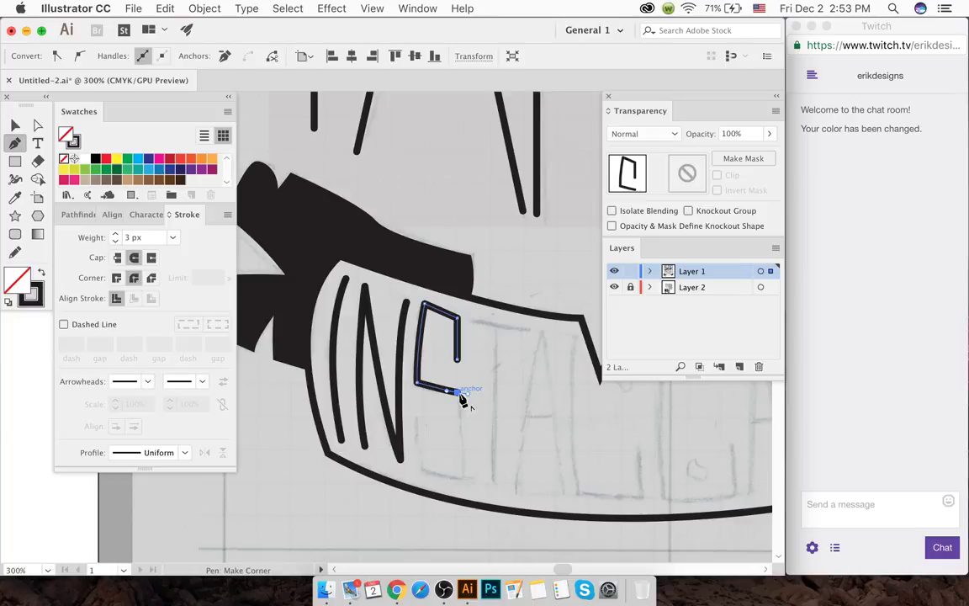
pyautogui.click(463, 469)
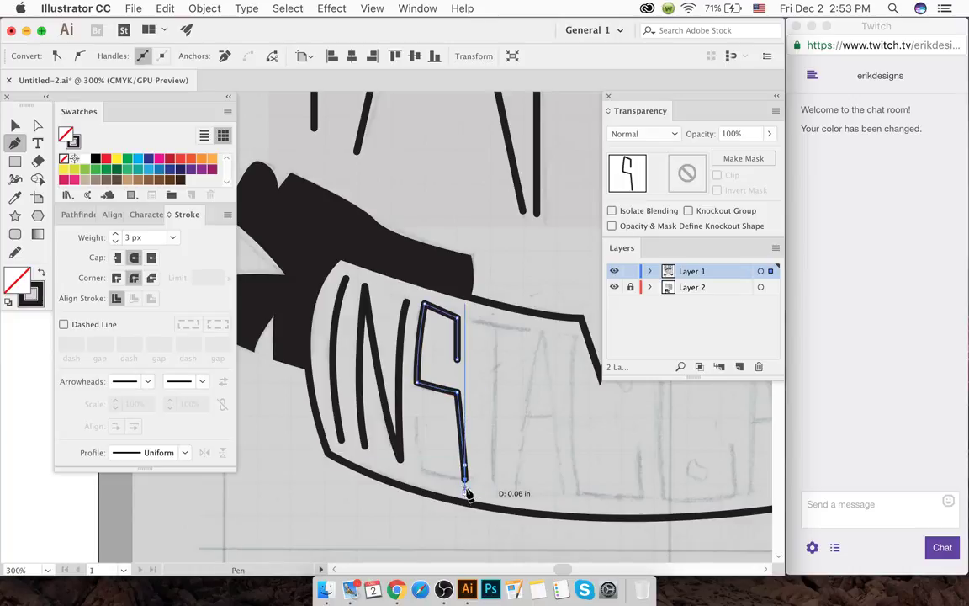
pyautogui.moveTo(421, 469); pyautogui.dragTo(410, 460)
pyautogui.click(421, 469)
pyautogui.moveTo(417, 414); pyautogui.dragTo(421, 405)
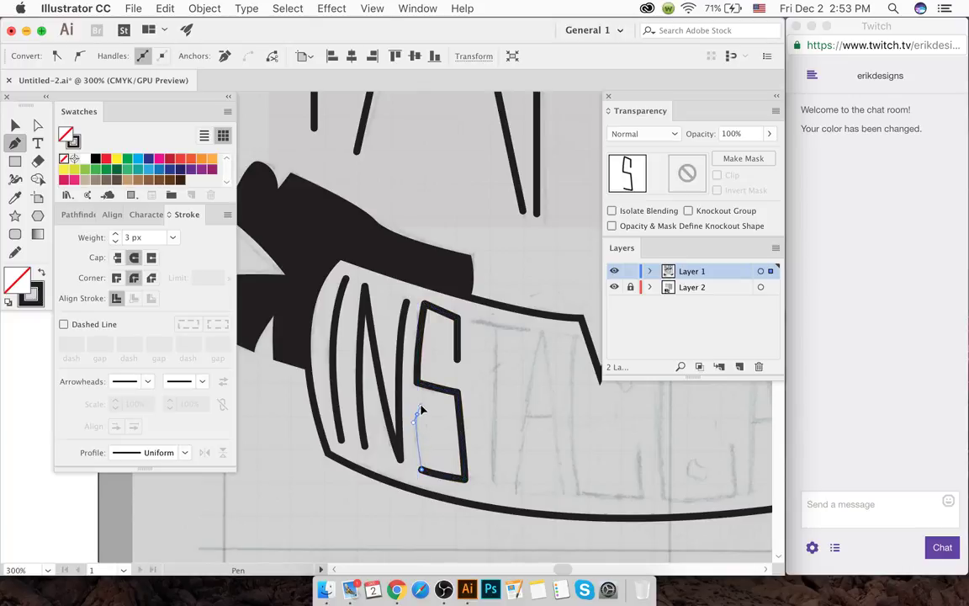
pyautogui.click(420, 408)
pyautogui.keyDown('super'); pyautogui.click(433, 431); pyautogui.keyUp('super')
# - Trace the first T of INSTALLATION with a slightly sloping crossbar and a separate stem down from it
pyautogui.hscroll(5, 435, 420)
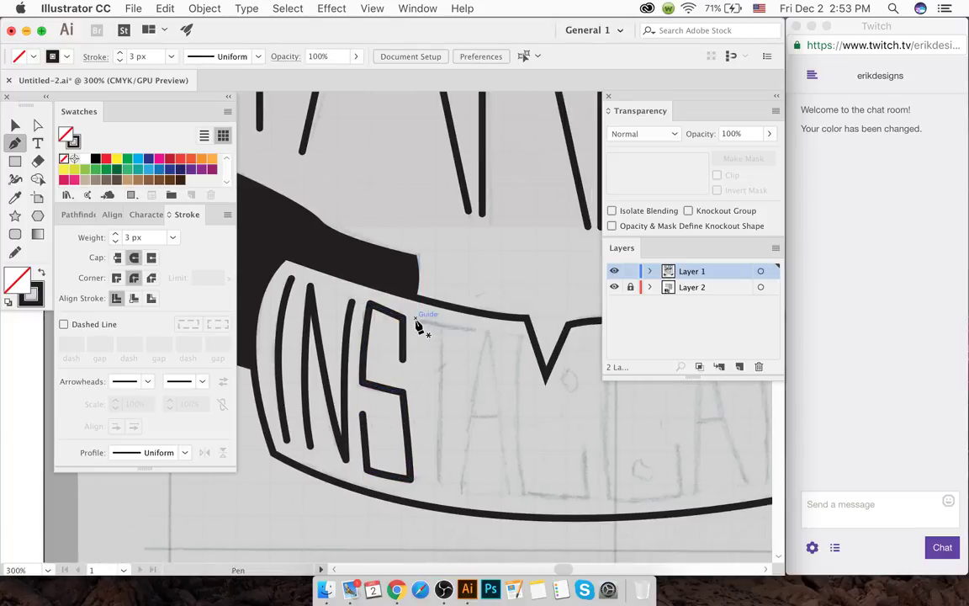
pyautogui.moveTo(415, 318)
pyautogui.mouseDown()
pyautogui.moveTo(474, 330)
pyautogui.moveTo(443, 489)
pyautogui.moveTo(443, 479)
pyautogui.mouseUp()
pyautogui.click(472, 327)
pyautogui.keyDown('super'); pyautogui.click(458, 336); pyautogui.keyUp('super')
pyautogui.keyDown('super'); pyautogui.click(446, 465); pyautogui.keyUp('super')
# - Trace the first A as one peaked stroke for its two legs plus a separate crossbar between them, and deselect it
pyautogui.hscroll(4, 462, 450)
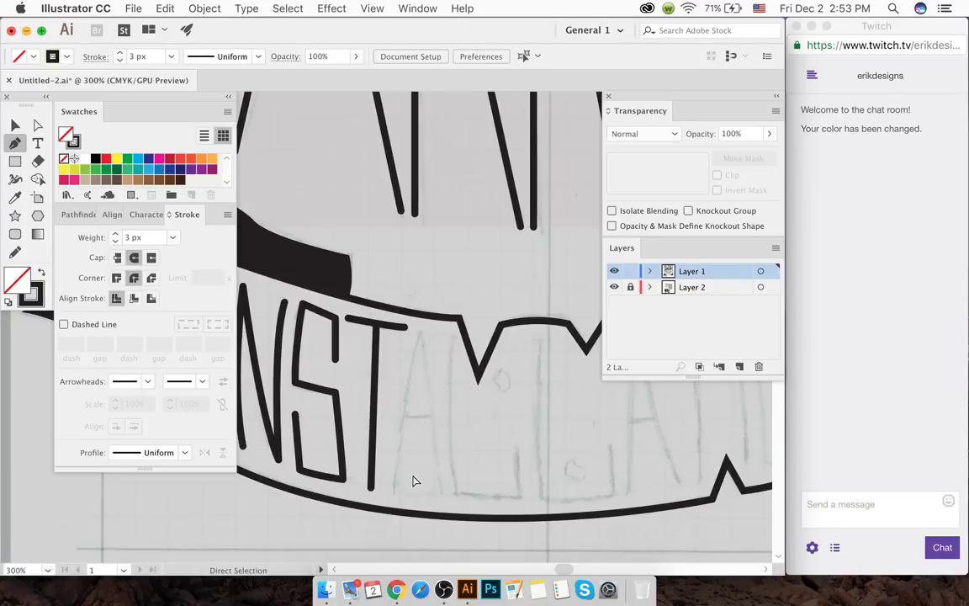
pyautogui.moveTo(393, 488); pyautogui.dragTo(423, 340)
pyautogui.click(421, 336)
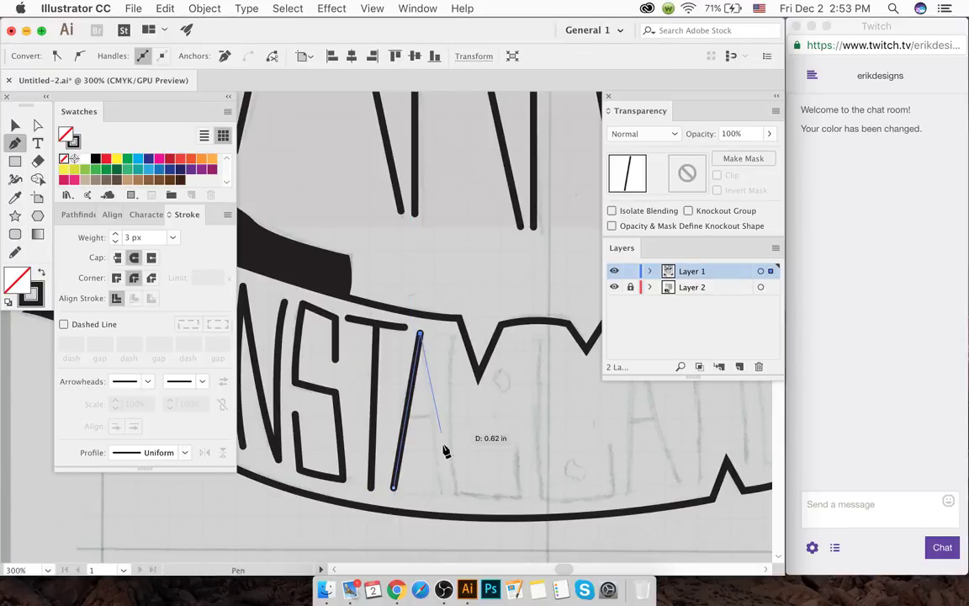
pyautogui.click(441, 492)
pyautogui.press('Escape')
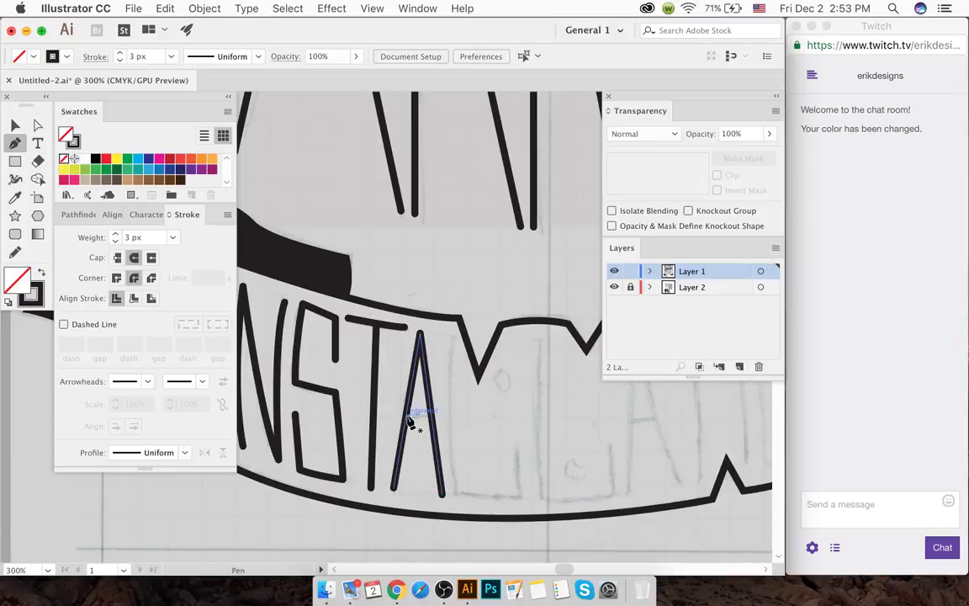
pyautogui.click(408, 416)
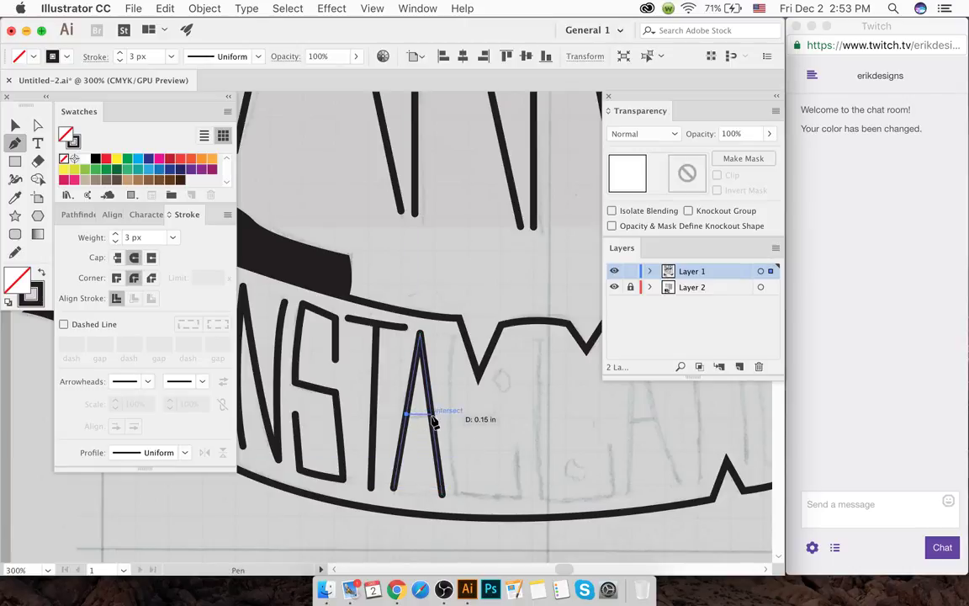
pyautogui.click(432, 416)
pyautogui.keyDown('super'); pyautogui.click(462, 430); pyautogui.keyUp('super')
# - Trace the first L with a curved stem, a curved base and a short upturned end on its right, and deselect it
pyautogui.hscroll(2, 461, 432)
pyautogui.hscroll(2, 460, 433)
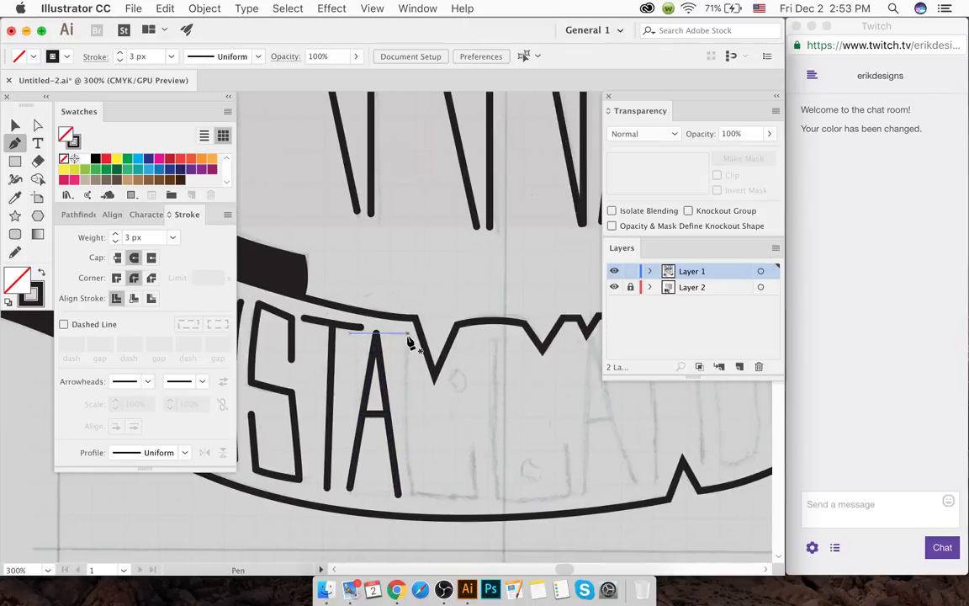
pyautogui.click(410, 340)
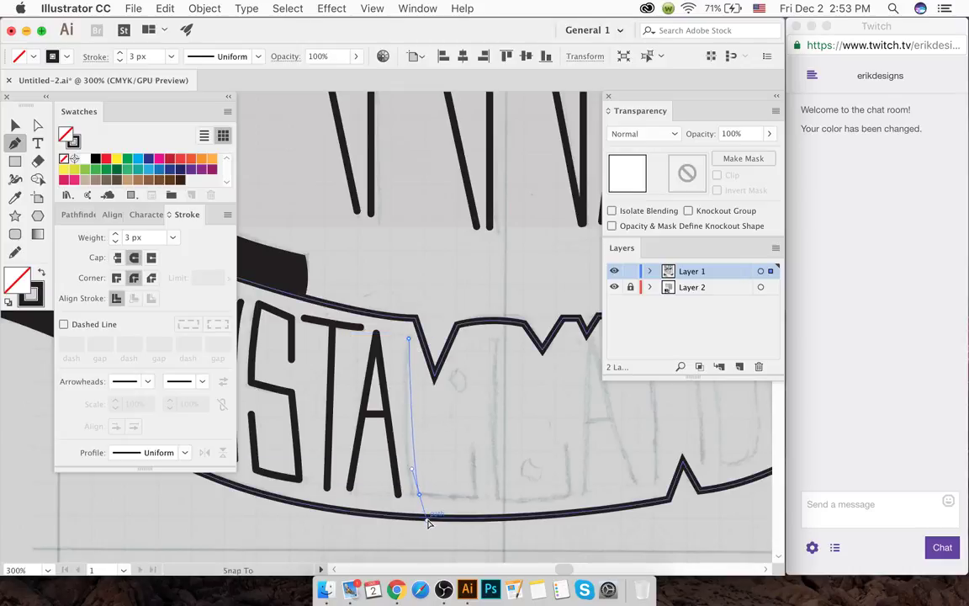
pyautogui.click(419, 496)
pyautogui.click(419, 496)
pyautogui.moveTo(473, 495); pyautogui.dragTo(495, 489)
pyautogui.click(474, 495)
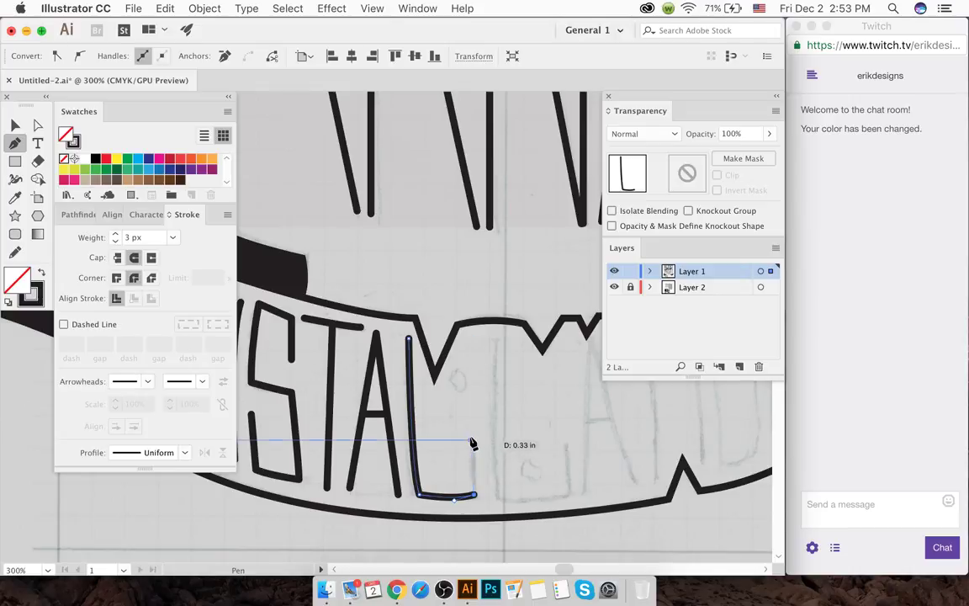
pyautogui.moveTo(470, 440); pyautogui.dragTo(469, 426)
pyautogui.keyDown('super'); pyautogui.click(443, 424); pyautogui.keyUp('super')
# - Trace the second L with a curved stem, a base and an upturned right end, and deselect it
pyautogui.hscroll(3, 439, 396)
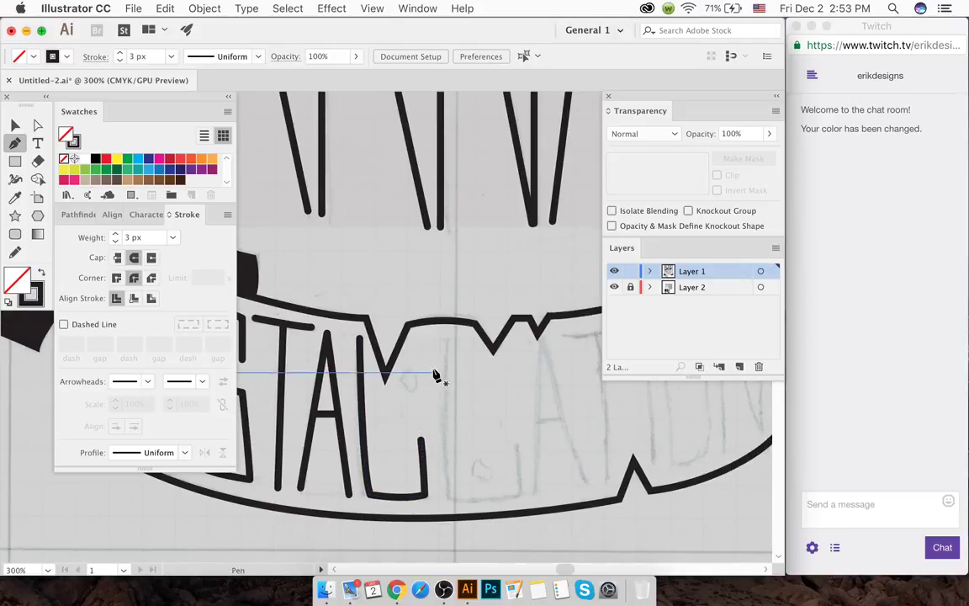
pyautogui.click(447, 339)
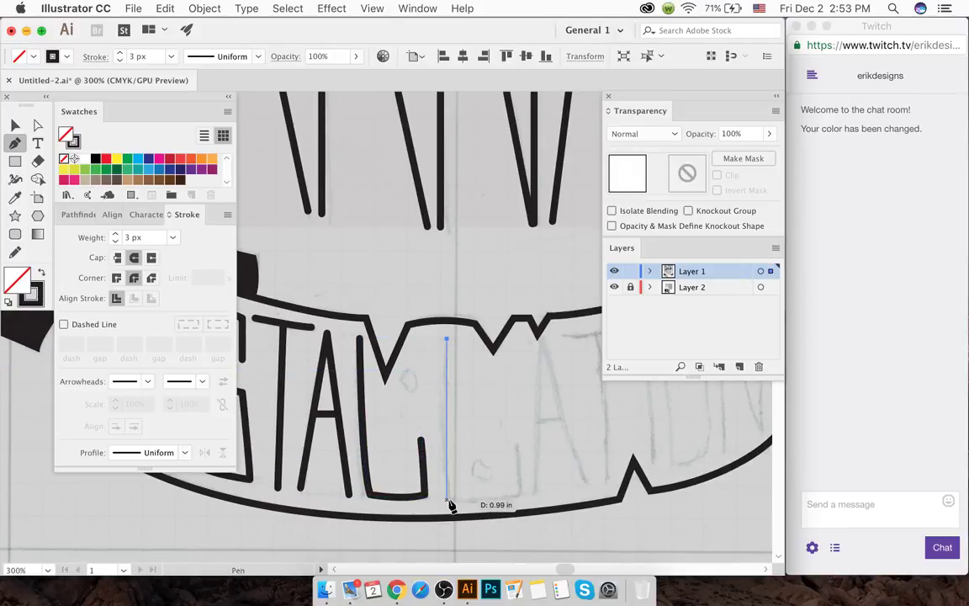
pyautogui.moveTo(447, 500); pyautogui.dragTo(450, 536)
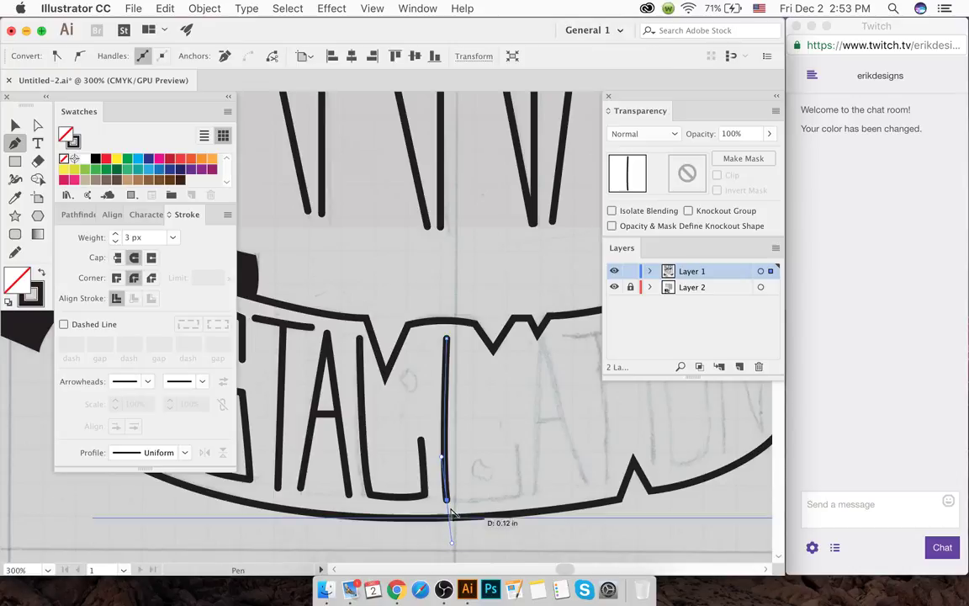
pyautogui.click(447, 499)
pyautogui.moveTo(516, 497)
pyautogui.mouseDown()
pyautogui.moveTo(529, 490)
pyautogui.moveTo(513, 476)
pyautogui.moveTo(515, 436)
pyautogui.mouseUp()
pyautogui.keyDown('super'); pyautogui.click(489, 411); pyautogui.keyUp('super')
# - Narrow the second L by moving its lower right corner and upturned end inward and raising the corner slightly, and deselect it
pyautogui.hscroll(3, 486, 409)
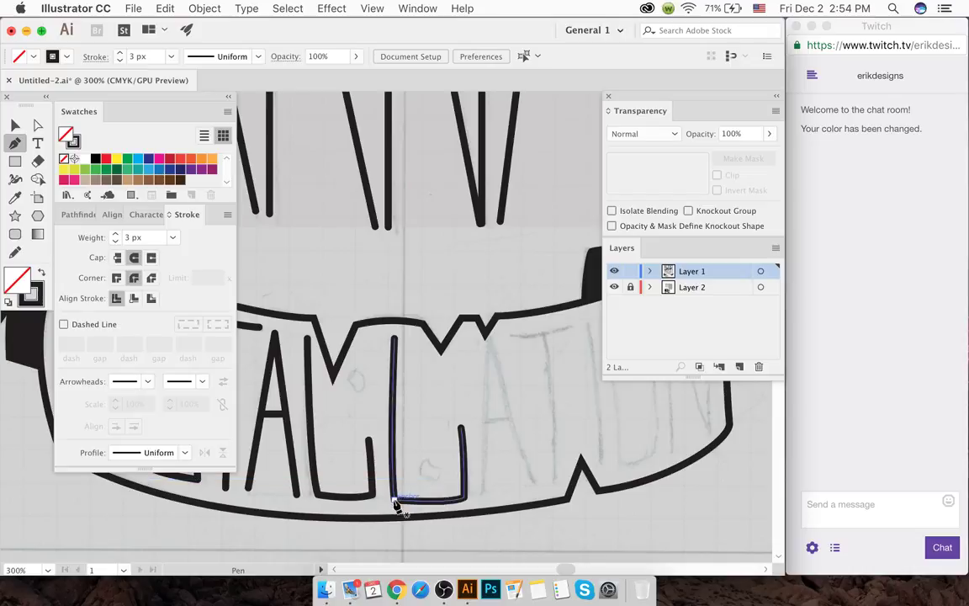
pyautogui.keyDown('super'); pyautogui.click(468, 502); pyautogui.keyUp('super')
pyautogui.keyDown('shift'); pyautogui.click(464, 498); pyautogui.keyUp('shift')
pyautogui.moveTo(465, 498); pyautogui.dragTo(462, 493)
pyautogui.keyDown('super'); pyautogui.click(429, 463); pyautogui.keyUp('super')
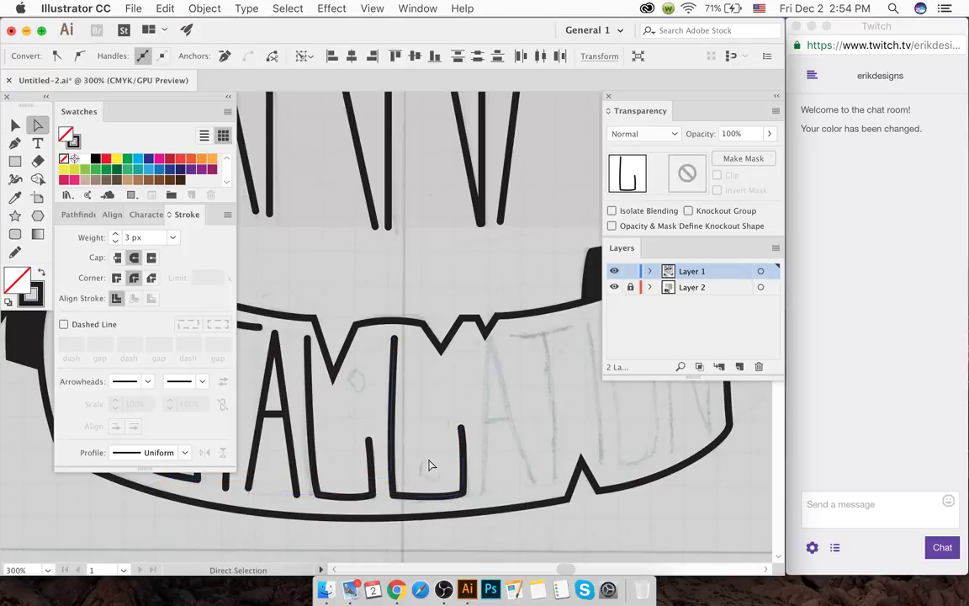
pyautogui.moveTo(460, 488); pyautogui.dragTo(453, 431)
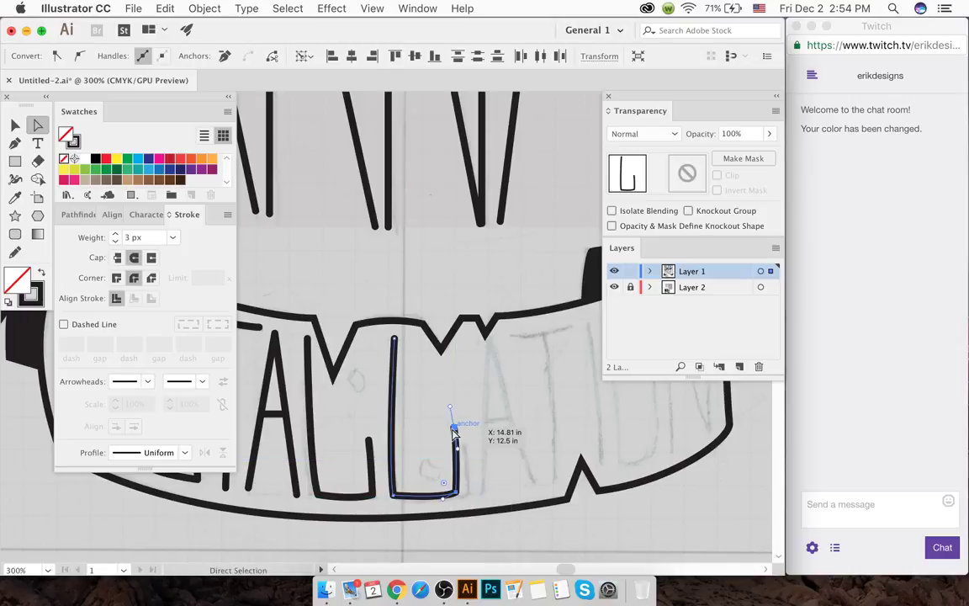
pyautogui.click(430, 460)
# - Trace the second A with the Pen tool as two joined legs and a separate slanted crossbar, and deselect it
pyautogui.hscroll(5, 427, 461)
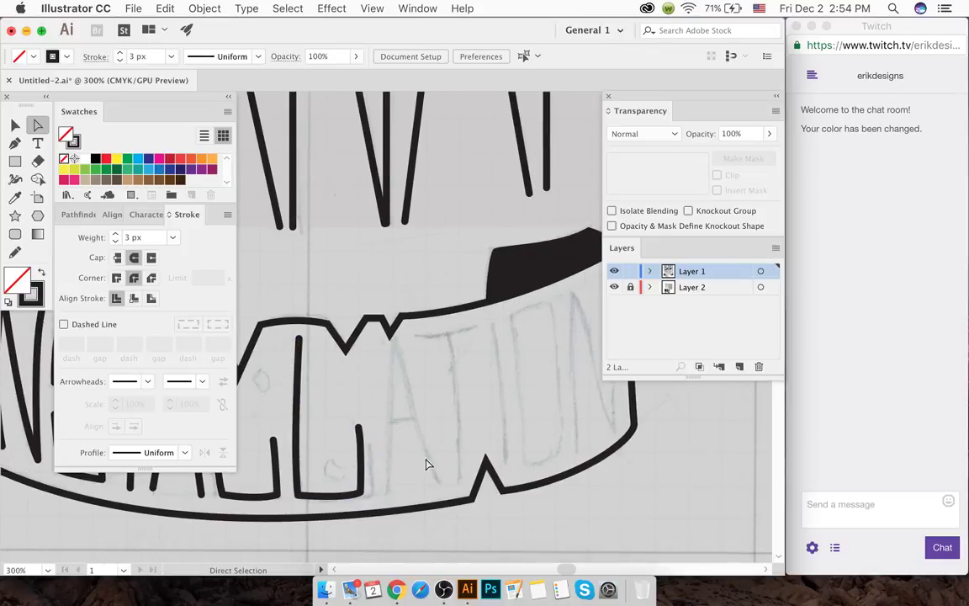
pyautogui.press('p')
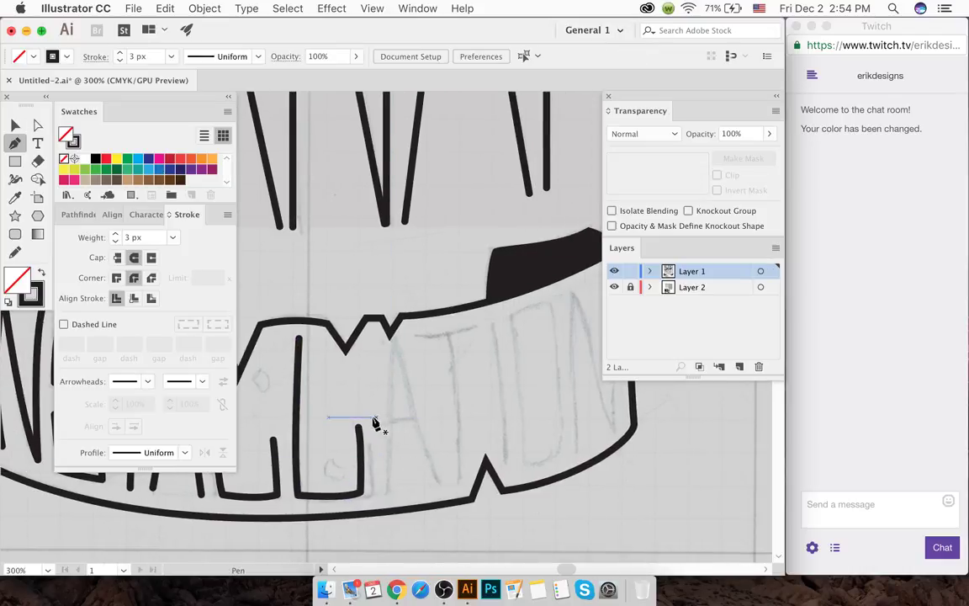
pyautogui.click(386, 494)
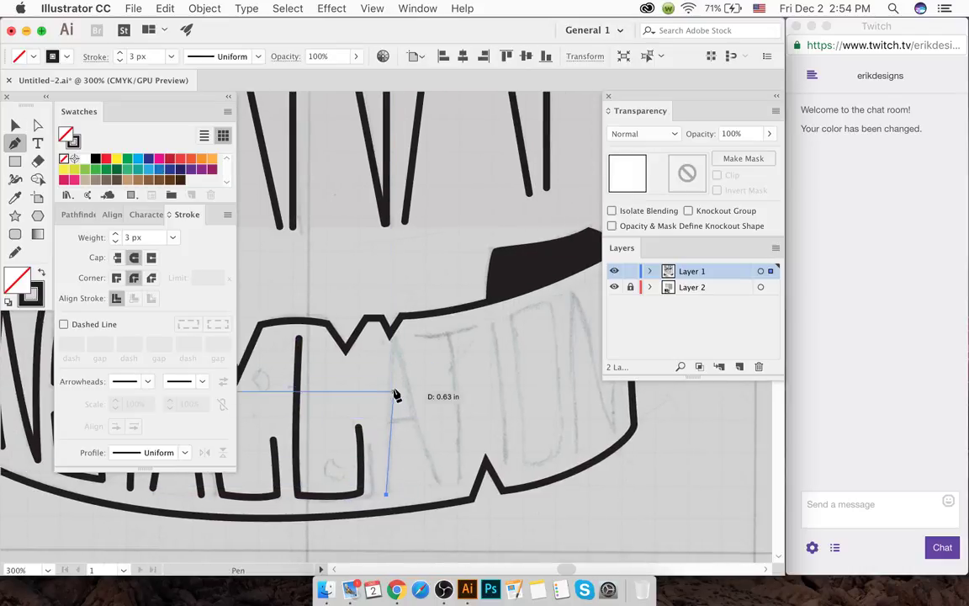
pyautogui.click(394, 345)
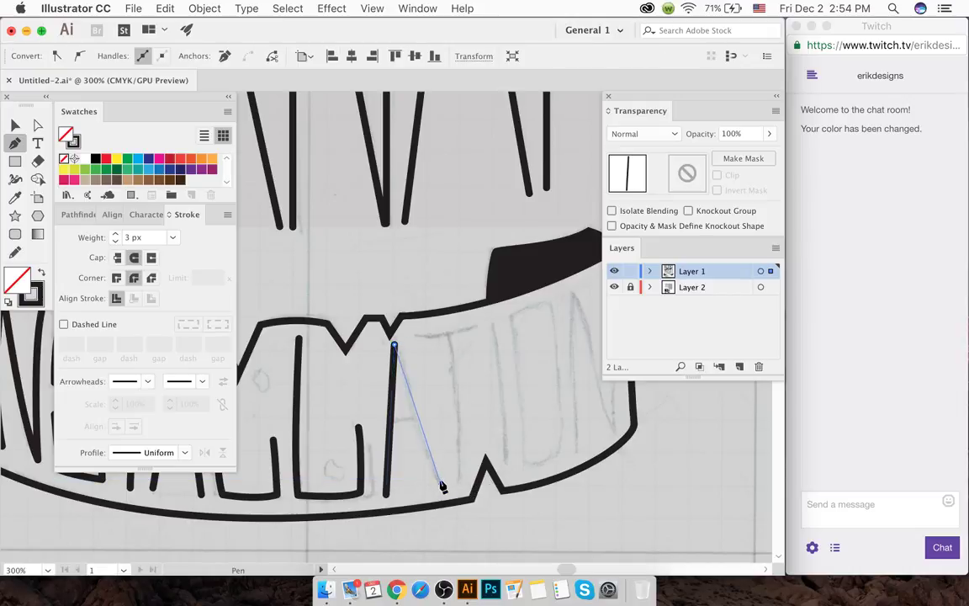
pyautogui.click(443, 488)
pyautogui.keyDown('super'); pyautogui.click(396, 433); pyautogui.keyUp('super')
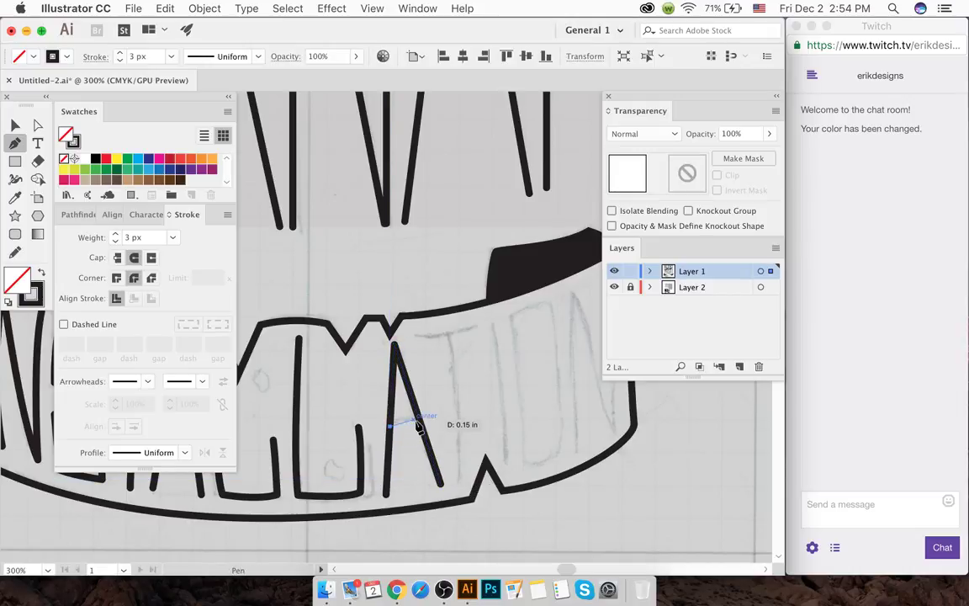
pyautogui.click(423, 420)
pyautogui.keyDown('super'); pyautogui.click(429, 356); pyautogui.keyUp('super')
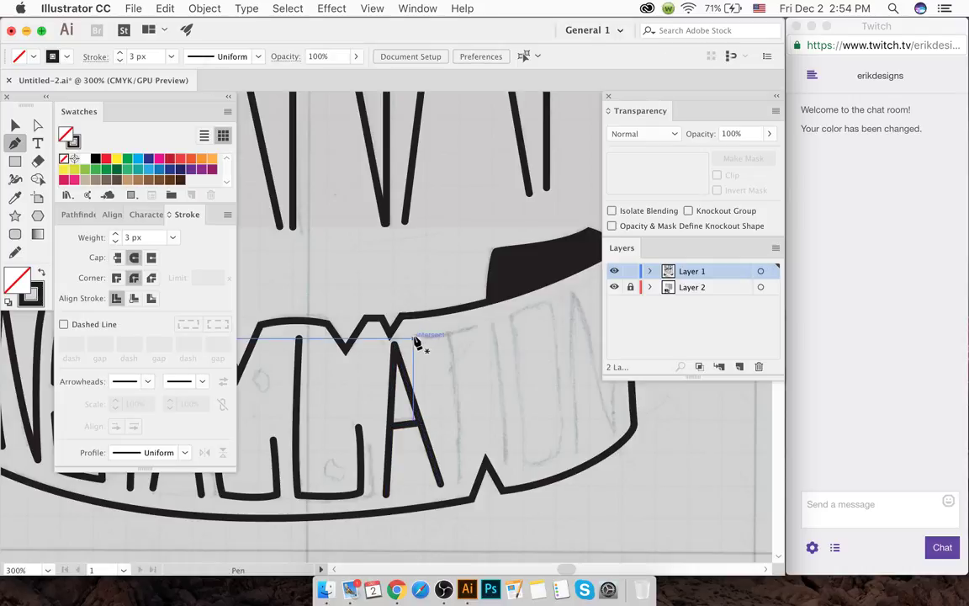
# - Trace the second T of INSTALLATION with a slightly curved crossbar and a separate curved stem, and deselect it
pyautogui.click(412, 338)
pyautogui.click(477, 329)
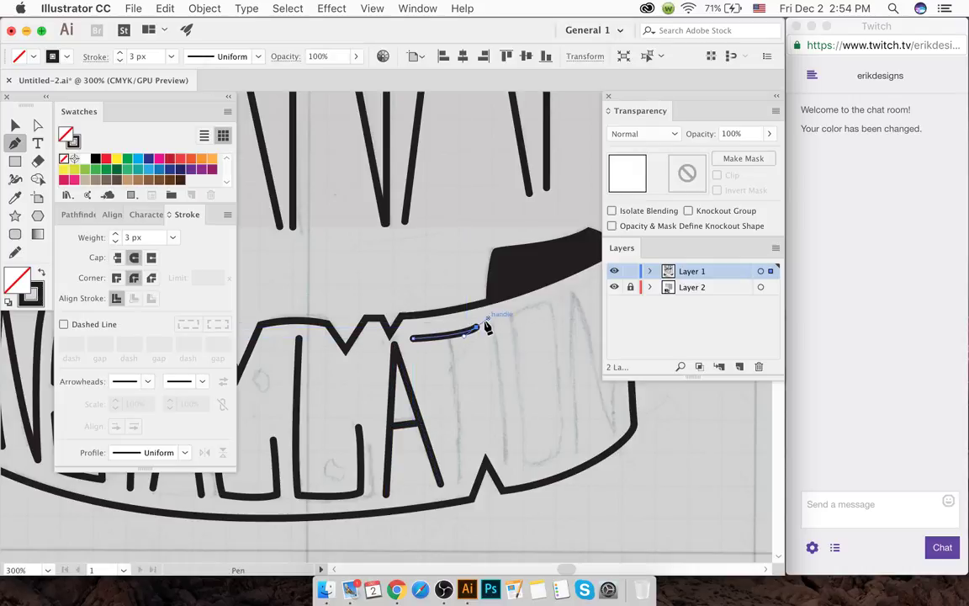
pyautogui.keyDown('super'); pyautogui.click(448, 350); pyautogui.keyUp('super')
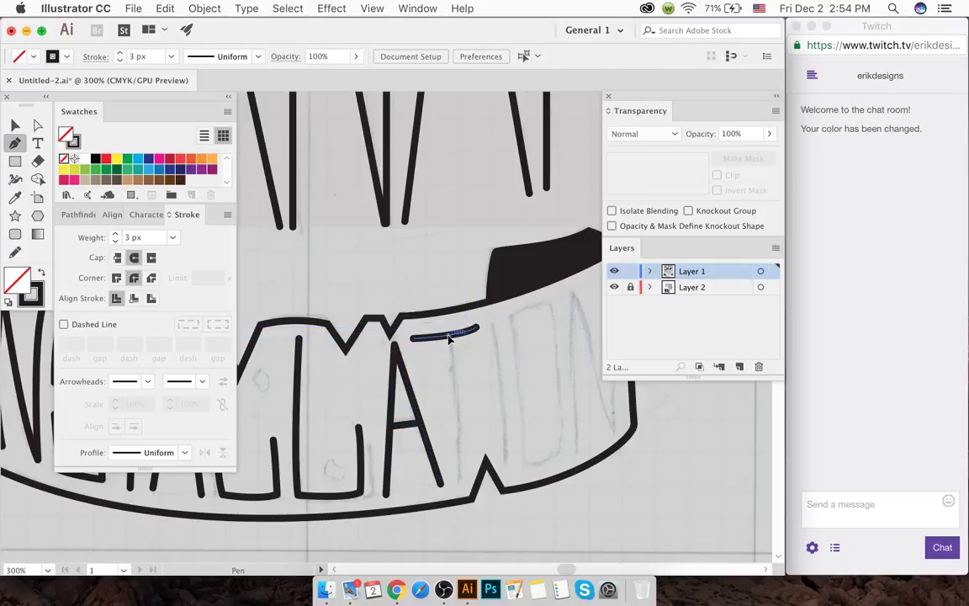
pyautogui.click(449, 337)
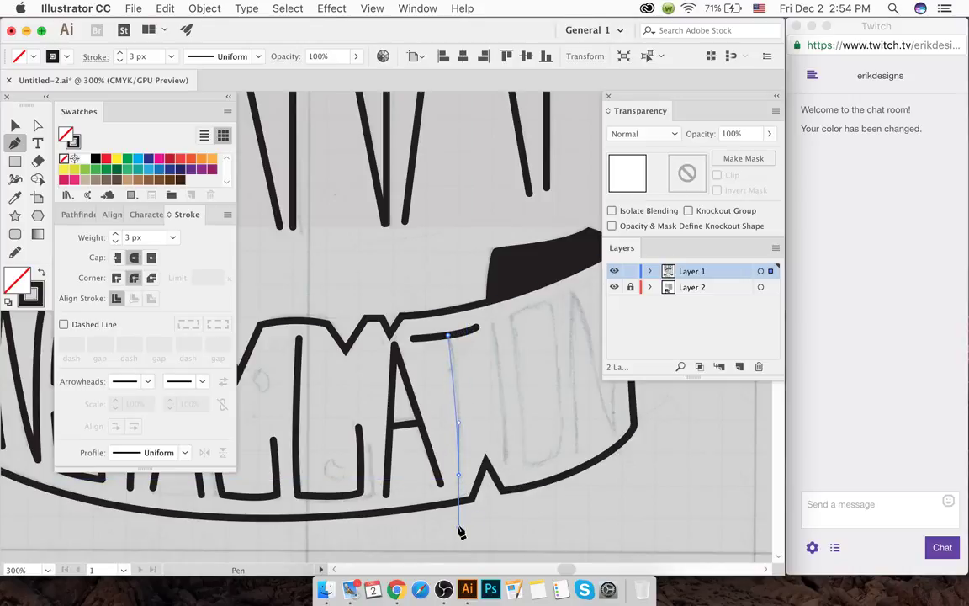
pyautogui.moveTo(458, 528); pyautogui.dragTo(459, 528)
pyautogui.keyDown('super'); pyautogui.click(485, 398); pyautogui.keyUp('super')
# - Trace the I after the second T as a single slightly curved vertical stroke, and deselect it
pyautogui.click(494, 318)
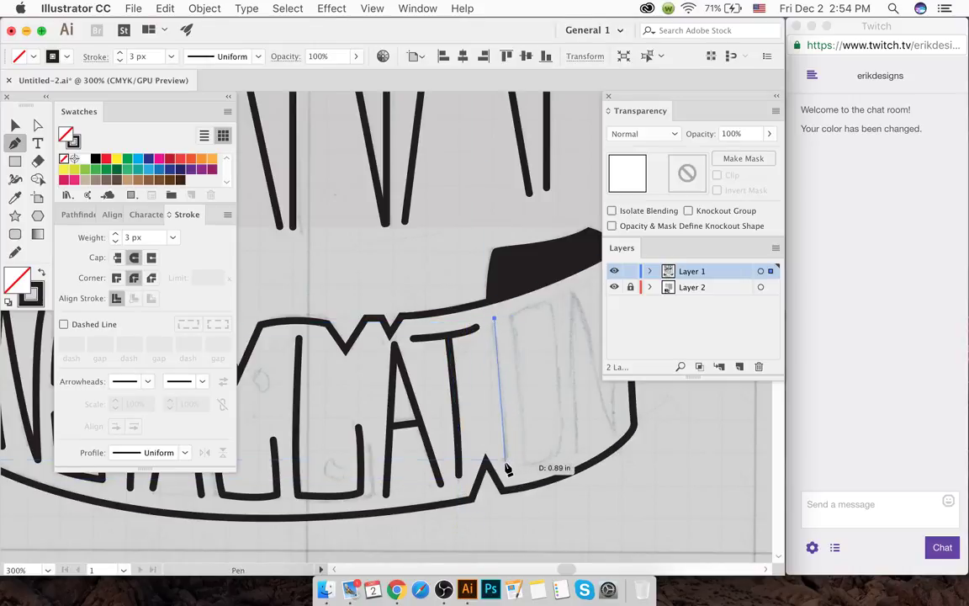
pyautogui.moveTo(508, 460); pyautogui.dragTo(502, 491)
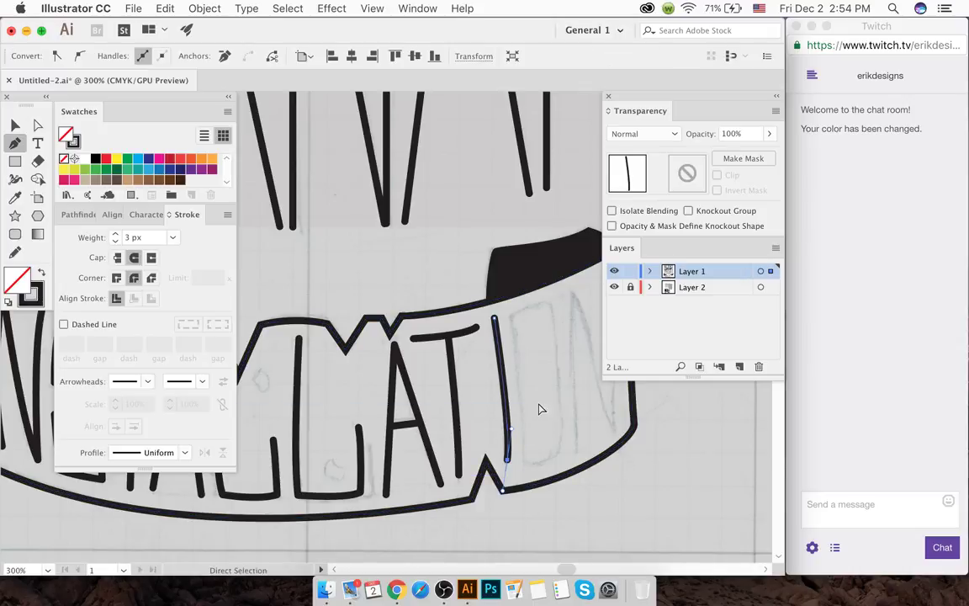
pyautogui.keyDown('super'); pyautogui.click(541, 410); pyautogui.keyUp('super')
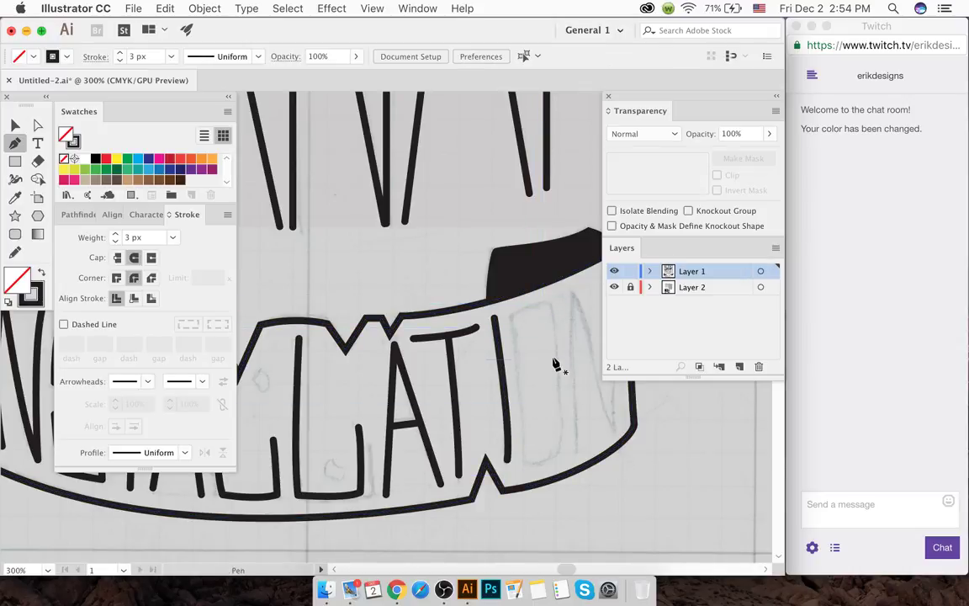
pyautogui.moveTo(558, 373); pyautogui.dragTo(557, 351)
pyautogui.press('super+z')
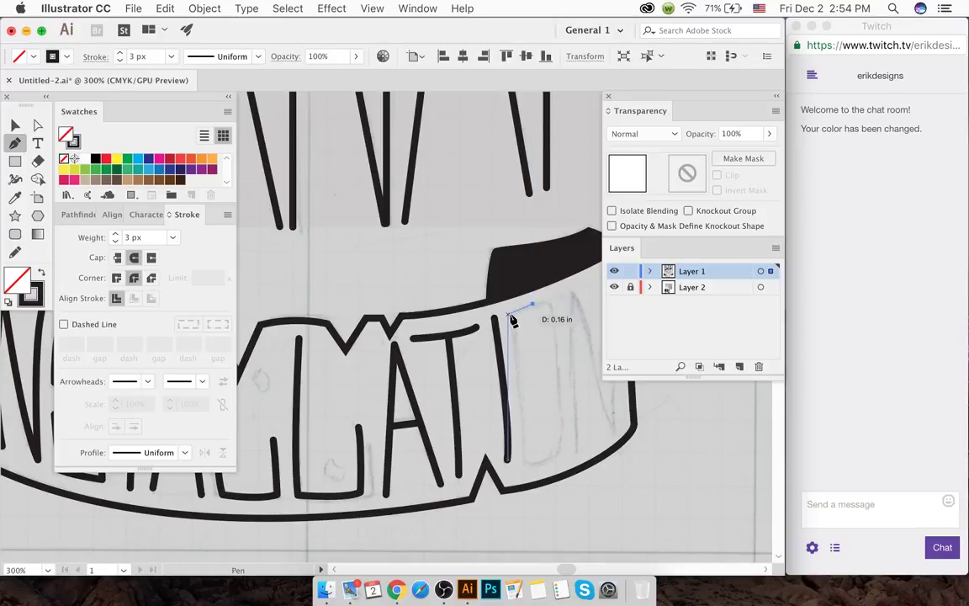
pyautogui.click(511, 314)
pyautogui.moveTo(527, 460)
pyautogui.mouseDown()
pyautogui.moveTo(528, 487)
pyautogui.moveTo(526, 461)
pyautogui.mouseUp()
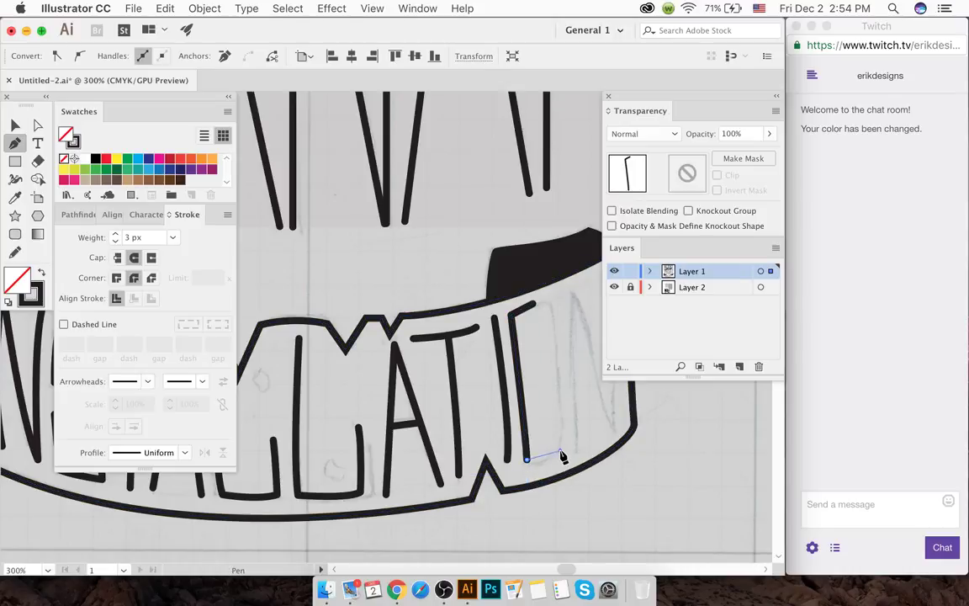
pyautogui.click(560, 451)
pyautogui.press('super+z')
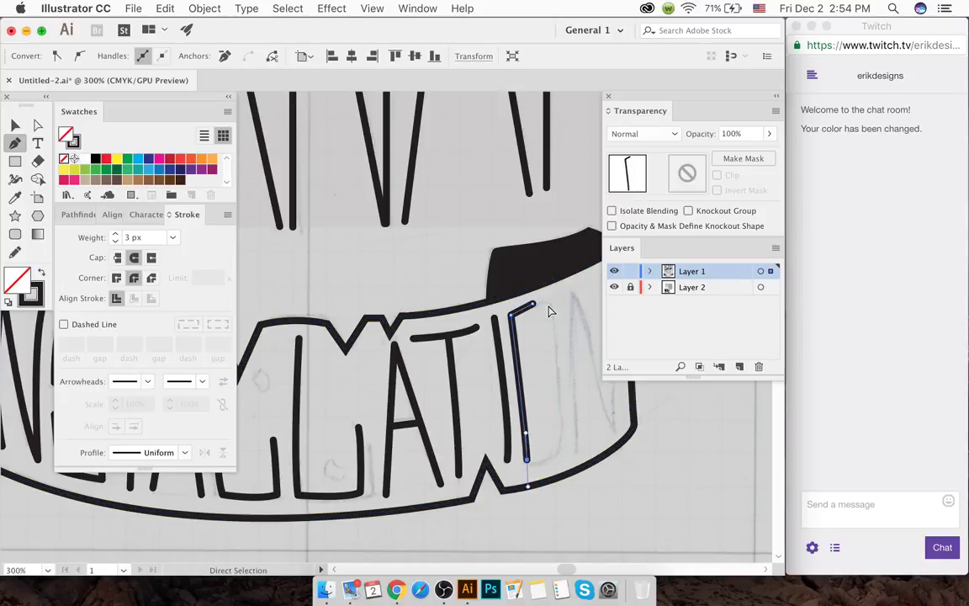
pyautogui.press('super+z')
pyautogui.press('super+z')
pyautogui.press('super+z')
# - Trace the O with the Pen tool as a closed, narrow four-cornered shape with a curved right side
pyautogui.click(548, 303)
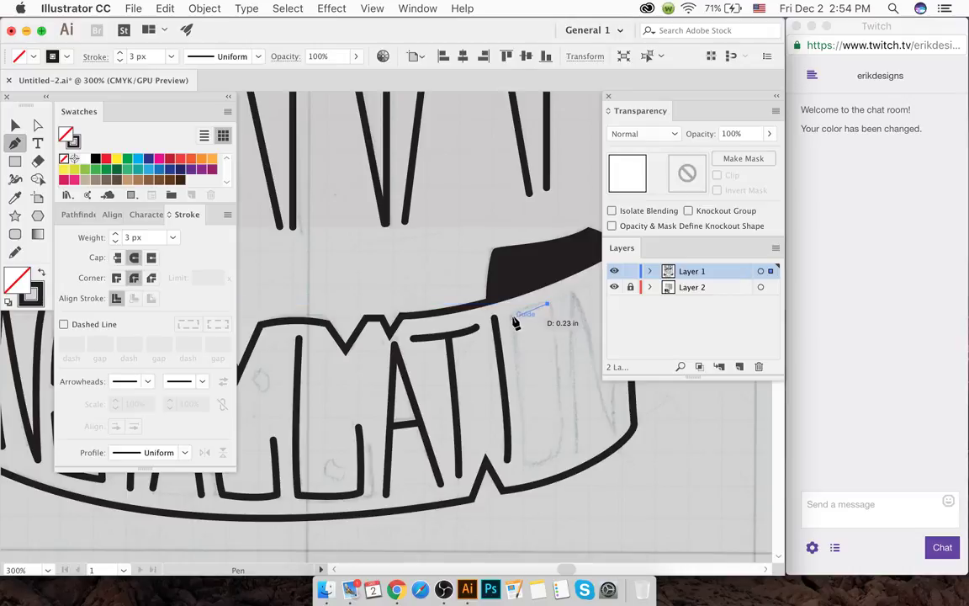
pyautogui.moveTo(515, 322); pyautogui.dragTo(513, 316)
pyautogui.moveTo(523, 467); pyautogui.dragTo(564, 455)
pyautogui.click(563, 452)
pyautogui.moveTo(547, 305); pyautogui.dragTo(532, 278)
# - Select the four corner anchors of the O and round them together with the live corner handles, and deselect it
pyautogui.press('a')
pyautogui.click(512, 314)
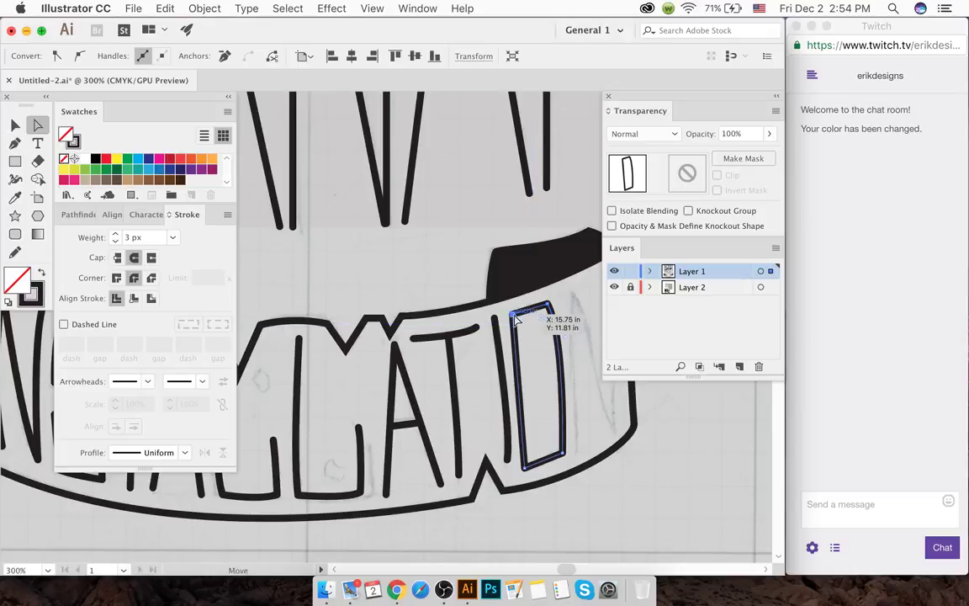
pyautogui.keyDown('shift'); pyautogui.click(525, 468); pyautogui.keyUp('shift')
pyautogui.keyDown('shift'); pyautogui.click(563, 454); pyautogui.keyUp('shift')
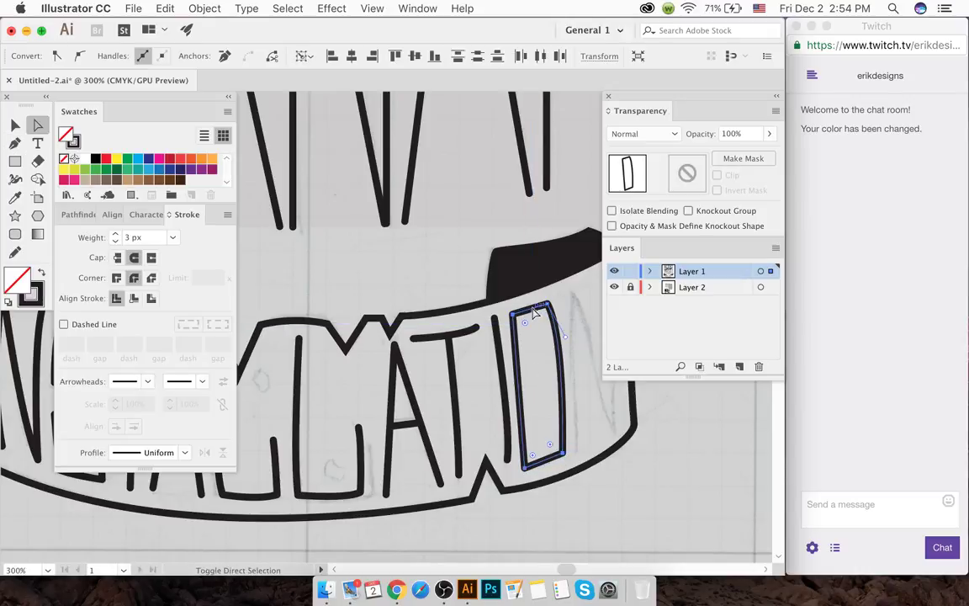
pyautogui.keyDown('shift'); pyautogui.click(548, 304); pyautogui.keyUp('shift')
pyautogui.moveTo(545, 315); pyautogui.dragTo(540, 324)
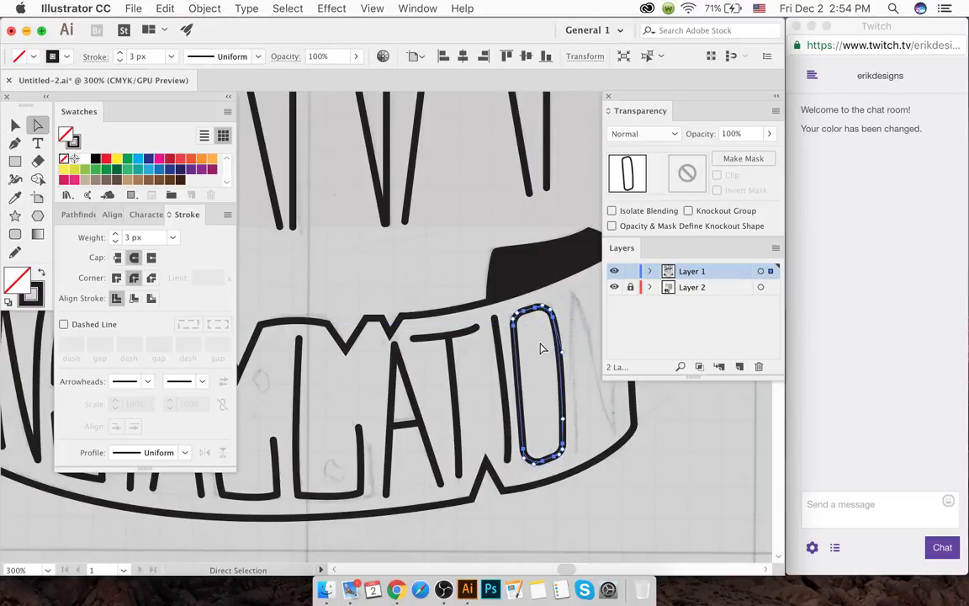
pyautogui.click(541, 348)
# - Trace the final N with a straight left stem and a joined diagonal and curved right stem following the banner's end, and deselect it
pyautogui.hscroll(3, 536, 350)
pyautogui.press('p')
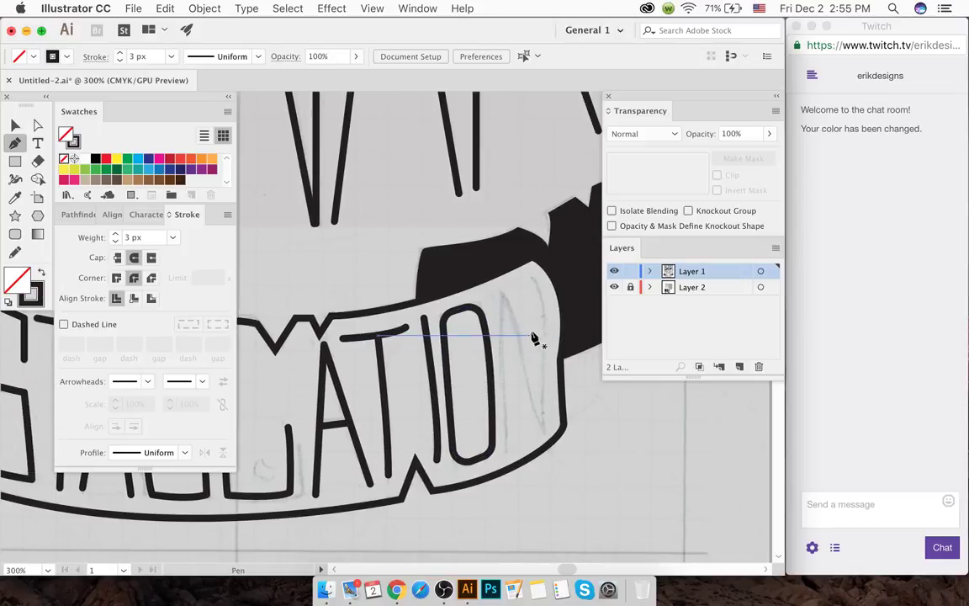
pyautogui.click(501, 293)
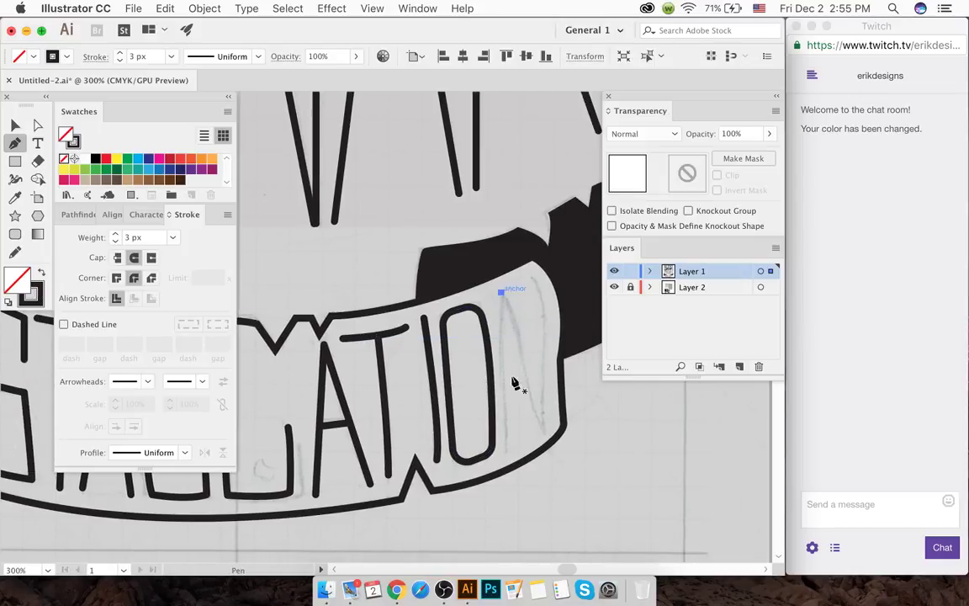
pyautogui.click(508, 445)
pyautogui.press('Escape')
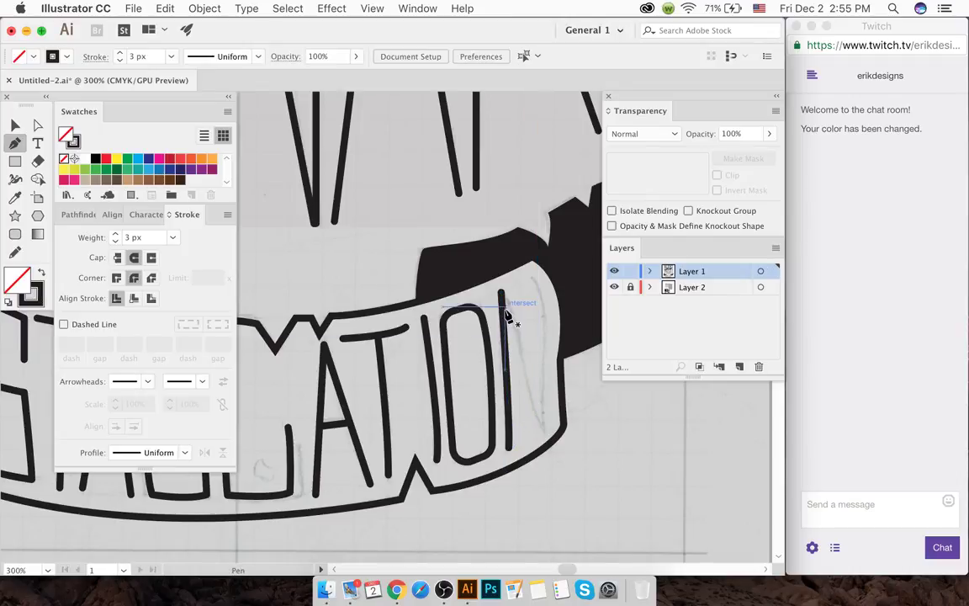
pyautogui.click(501, 292)
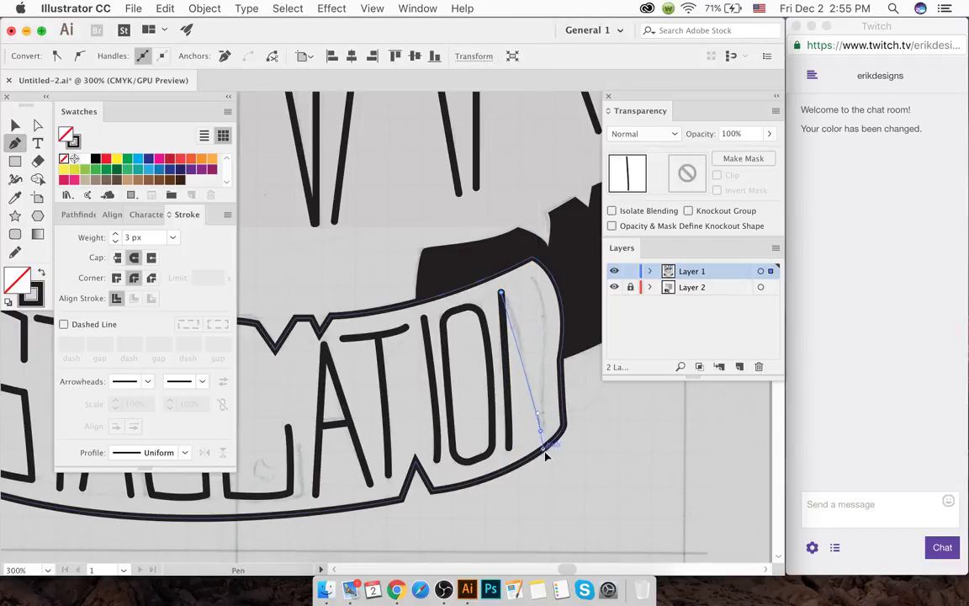
pyautogui.click(541, 431)
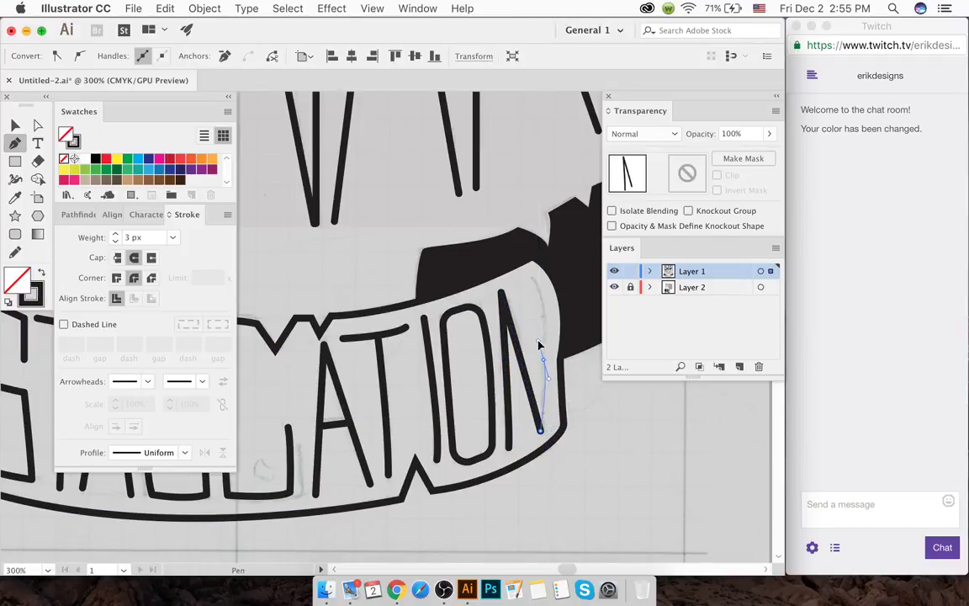
pyautogui.moveTo(543, 360); pyautogui.dragTo(538, 336)
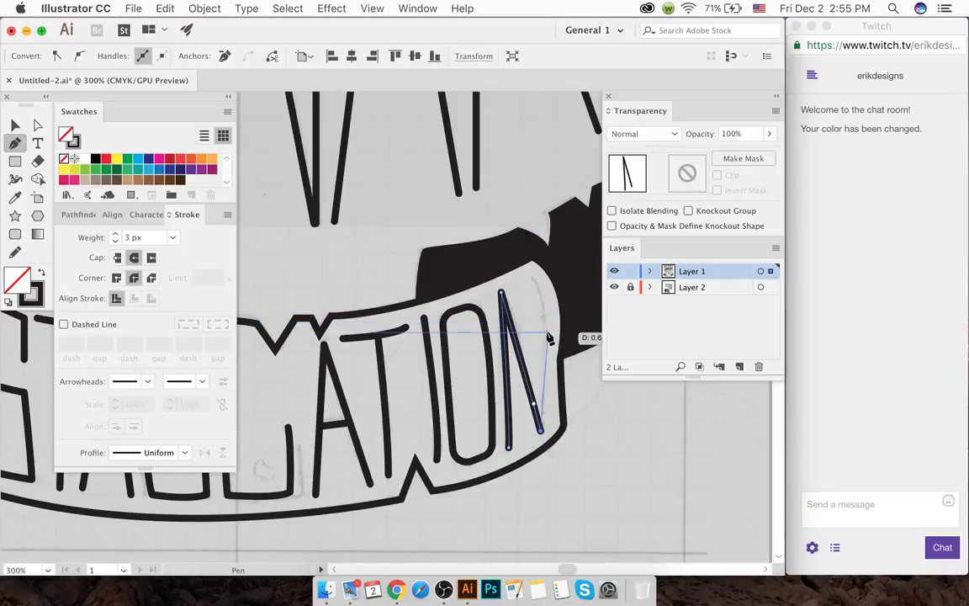
pyautogui.click(532, 278)
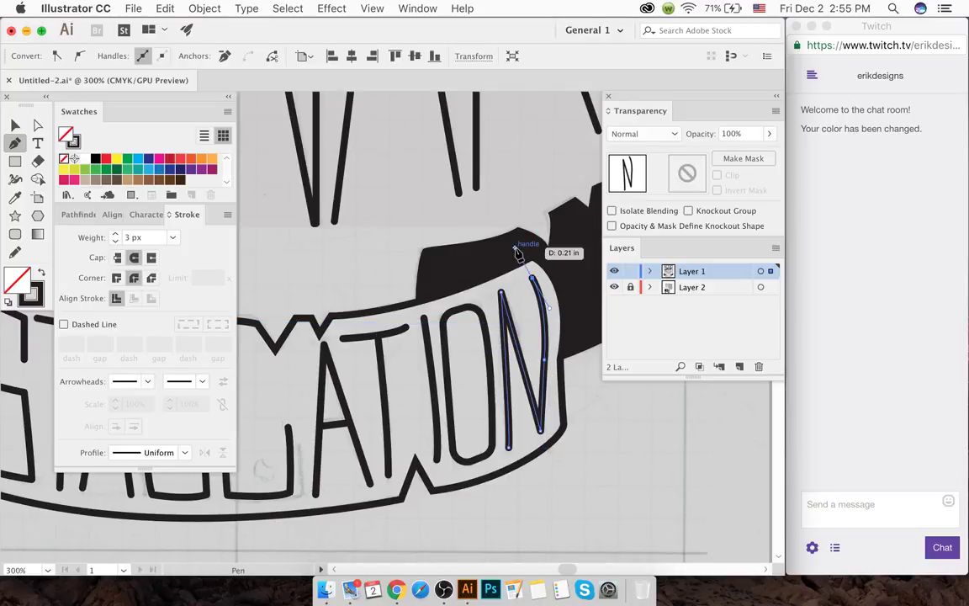
pyautogui.keyDown('super'); pyautogui.click(393, 249); pyautogui.keyUp('super')
# - Select the INSTALLATION letter strokes without the banner outline and raise their stroke weight to 5 px
pyautogui.hscroll(-3, 394, 252)
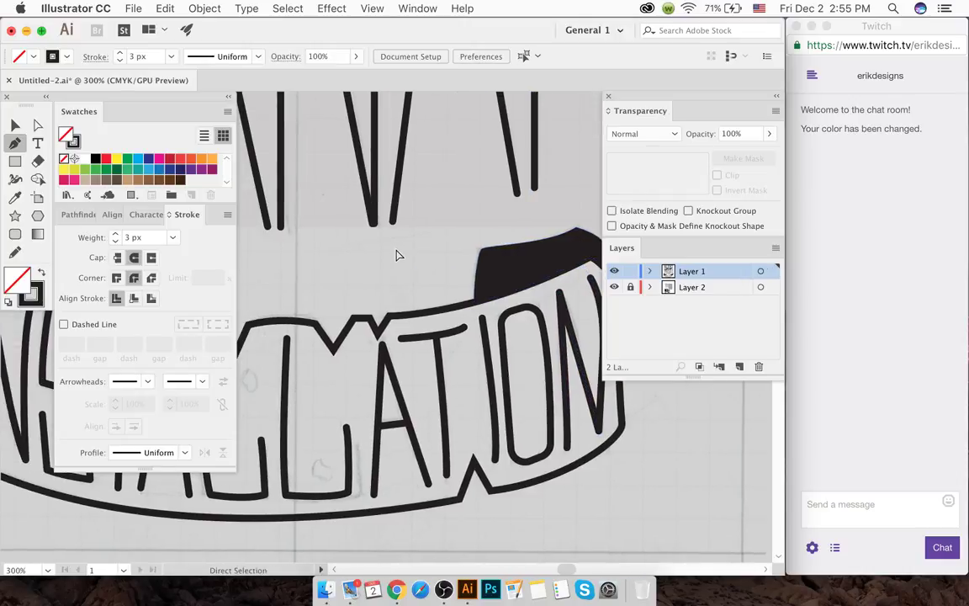
pyautogui.scroll(-8, 414, 288)
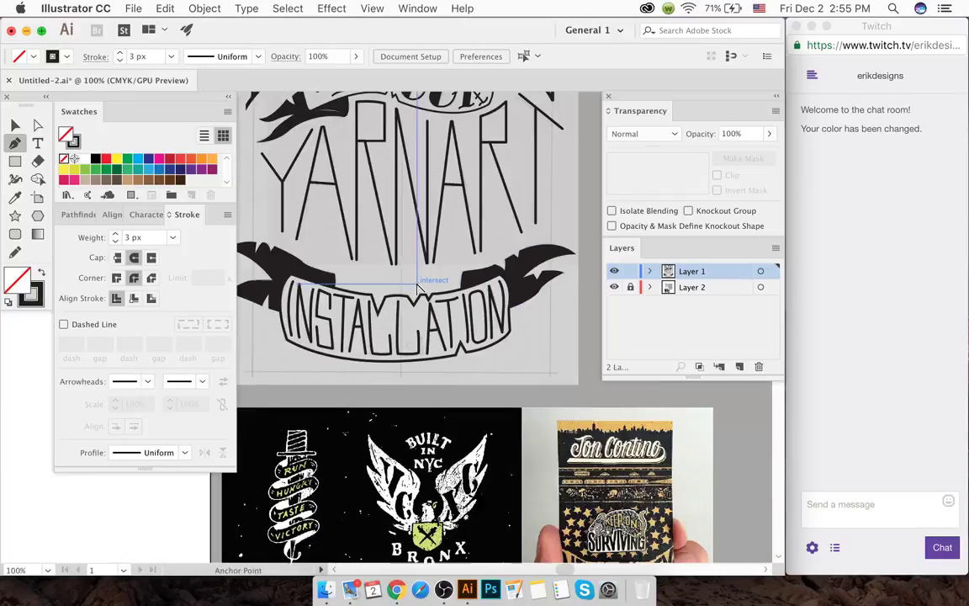
pyautogui.scroll(4, 396, 307)
pyautogui.scroll(-3, 391, 308)
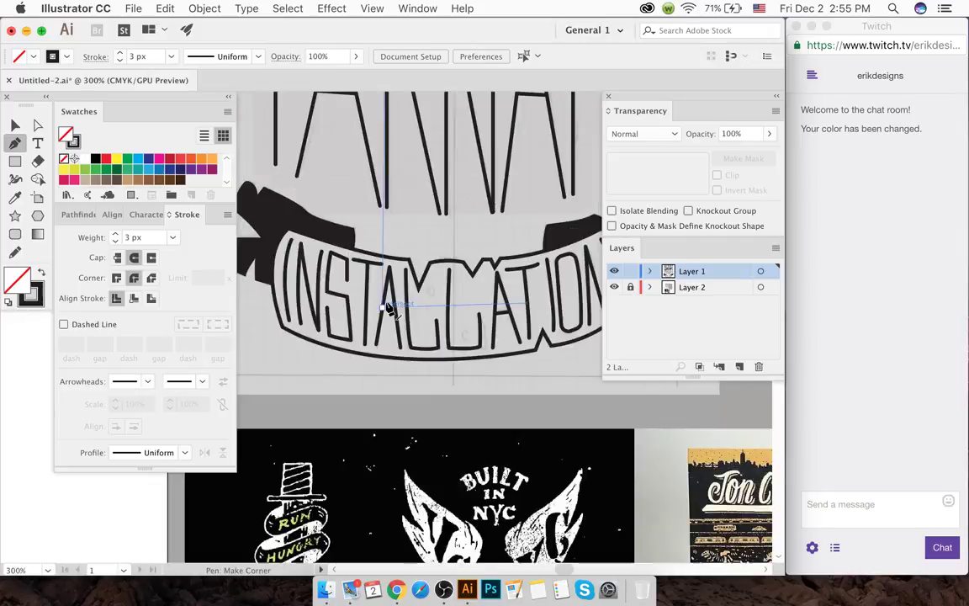
pyautogui.scroll(2, 387, 308)
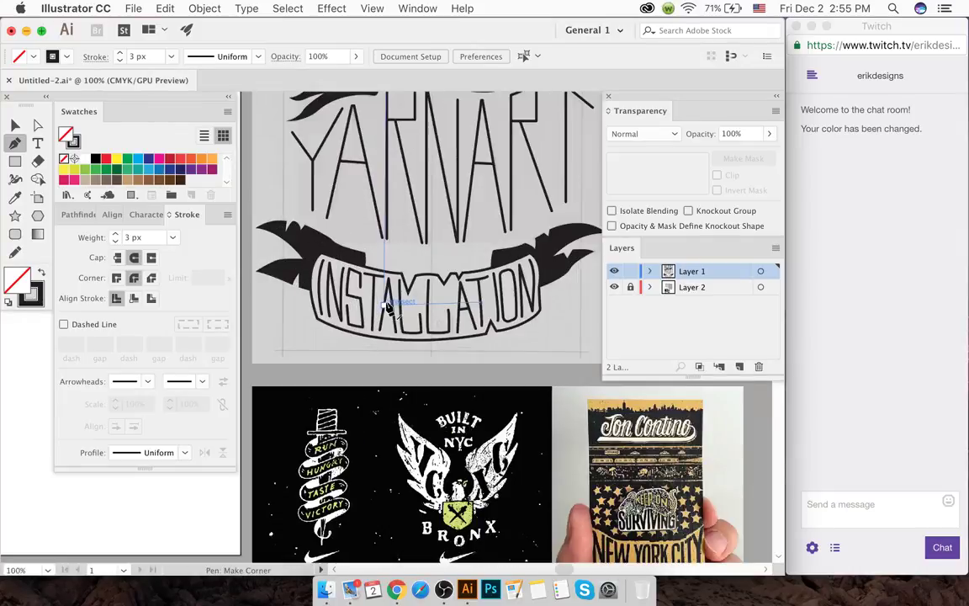
pyautogui.click(17, 126)
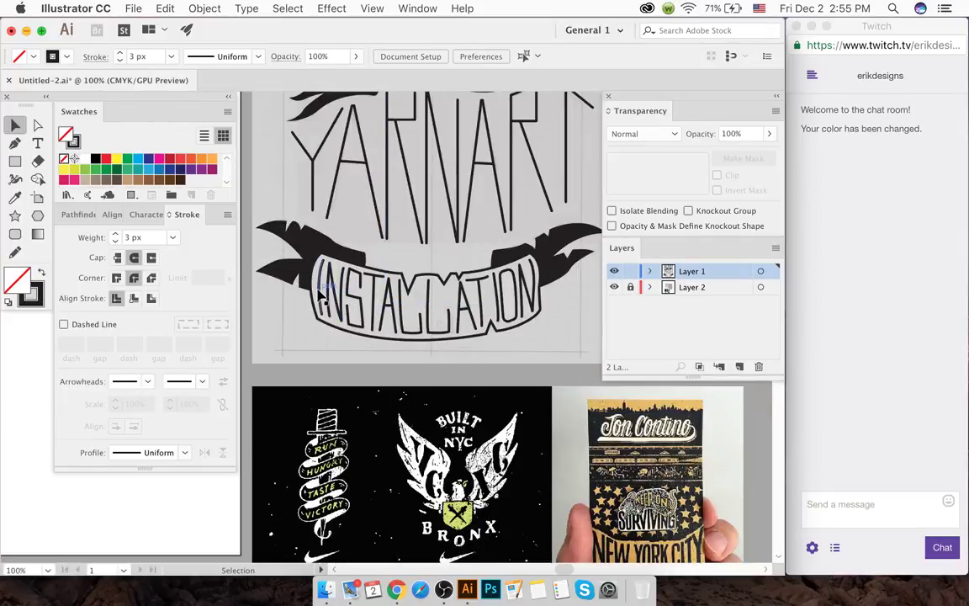
pyautogui.click(315, 287)
pyautogui.click(315, 287)
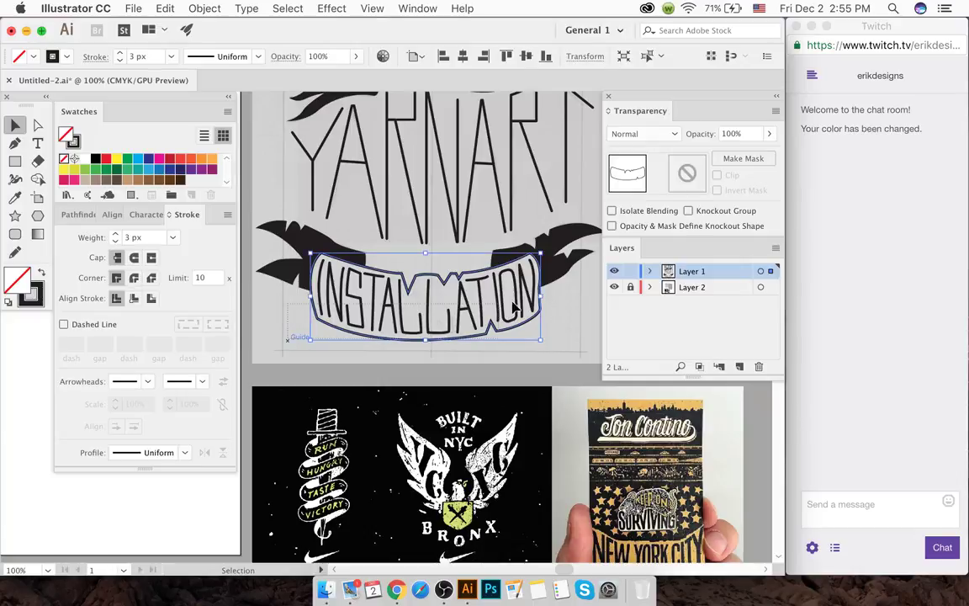
pyautogui.keyDown('shift'); pyautogui.click(481, 272); pyautogui.keyUp('shift')
pyautogui.press('super+alt+c')
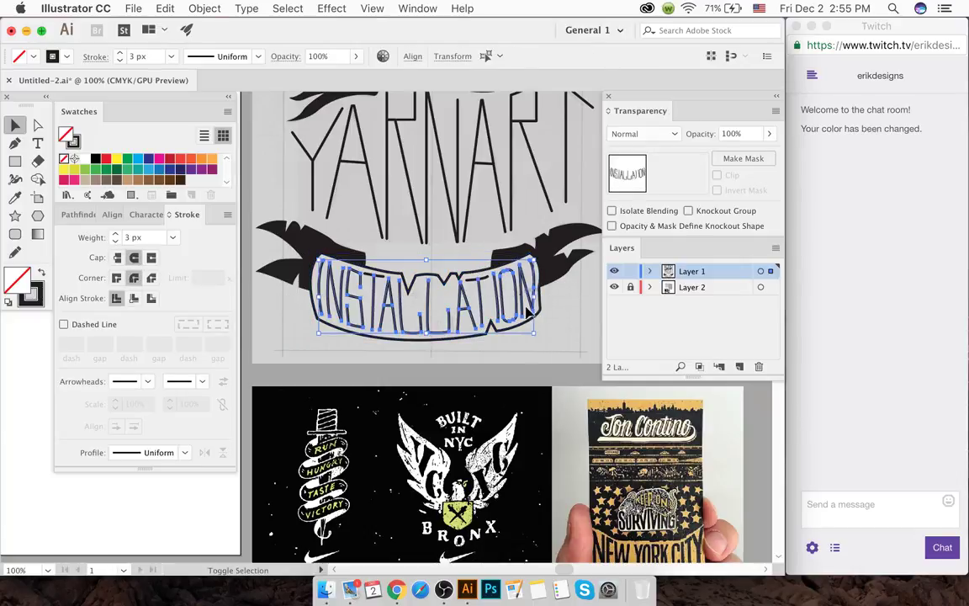
pyautogui.click(115, 234)
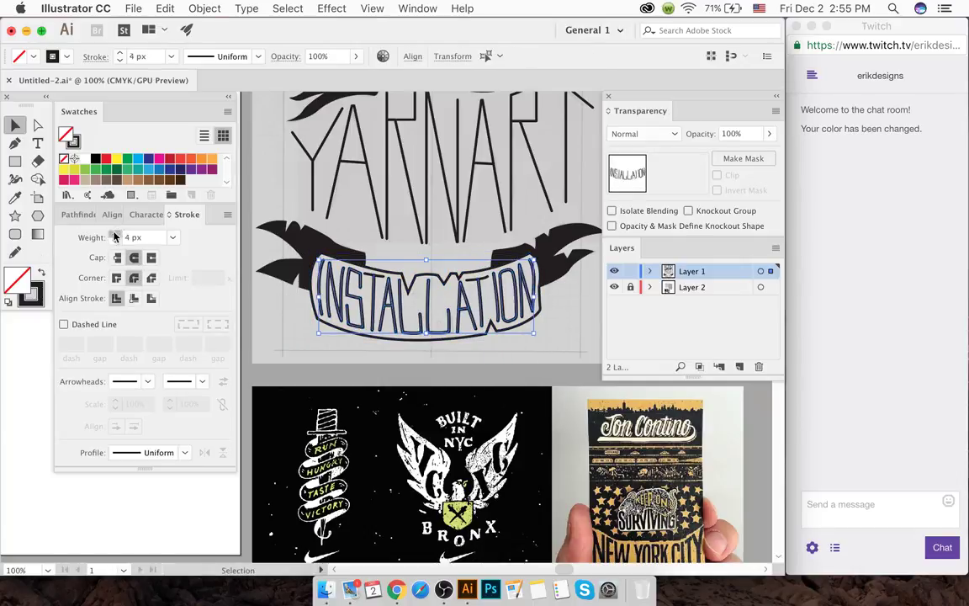
pyautogui.click(115, 233)
pyautogui.click(389, 257)
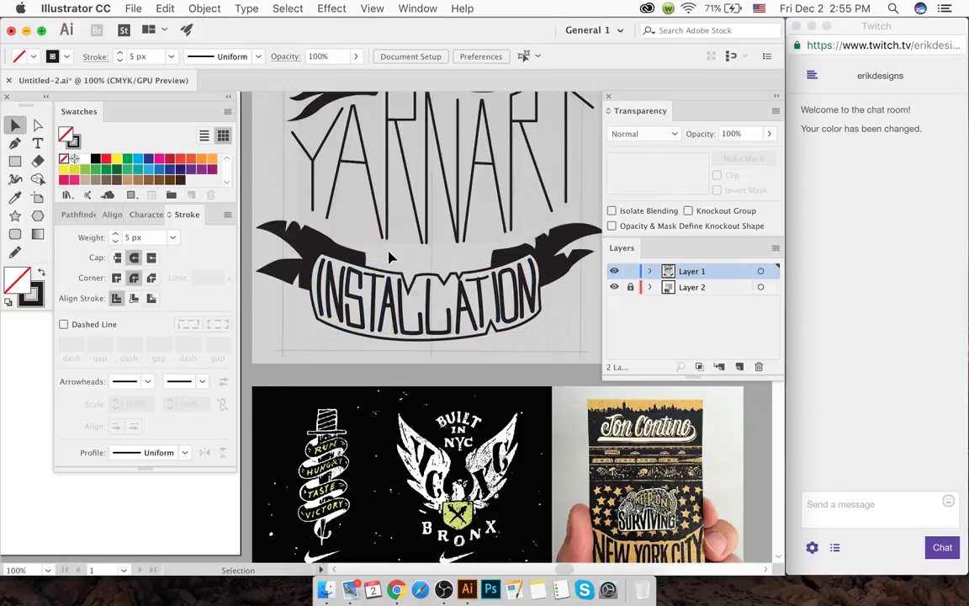
# - Restore the lettering selection, complete it with the remaining letter strokes, try 0.5 px and 9 px weights, settle on 5 px, and deselect
pyautogui.click(390, 258)
pyautogui.scroll(5, 387, 269)
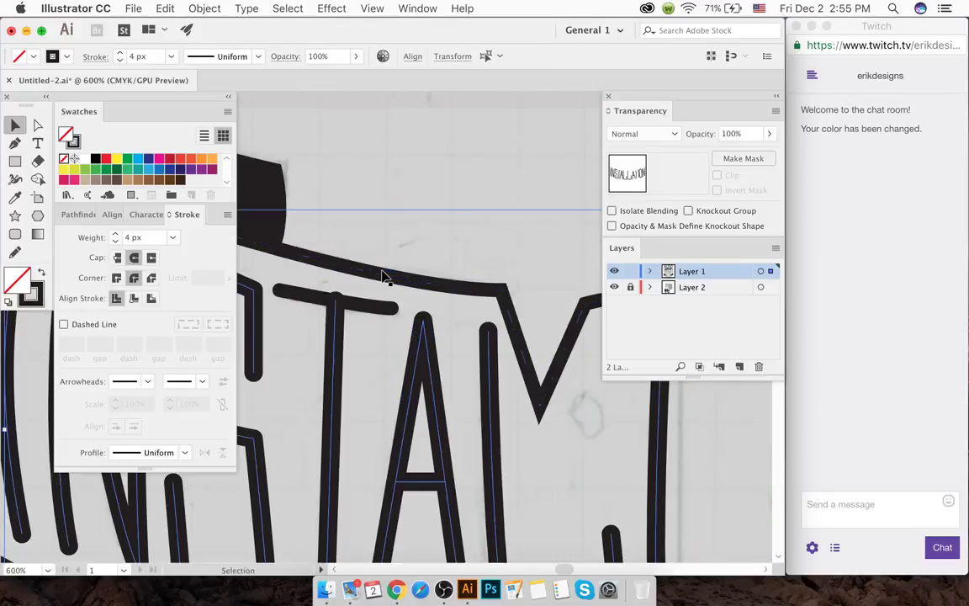
pyautogui.scroll(-5, 378, 313)
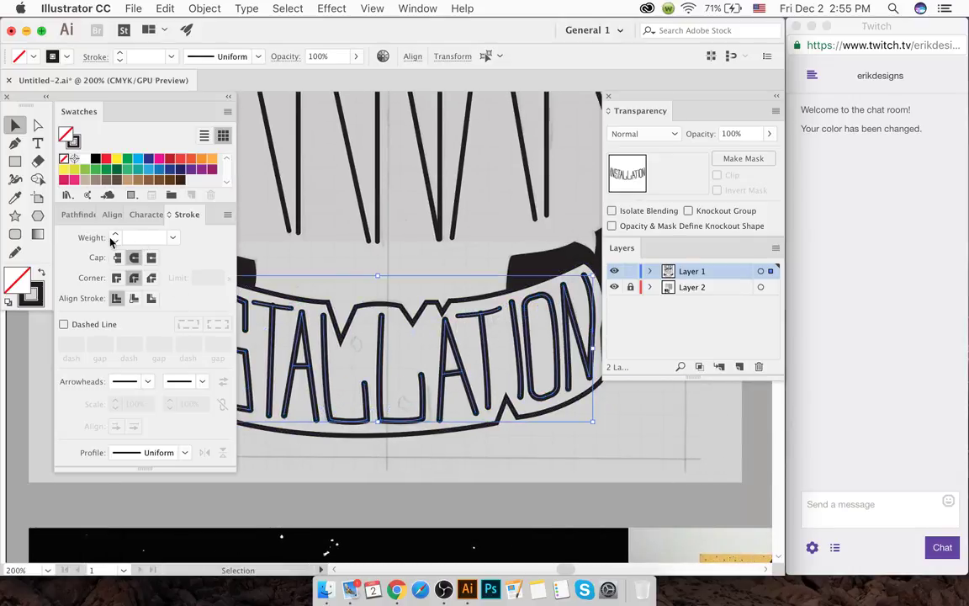
pyautogui.click(113, 239)
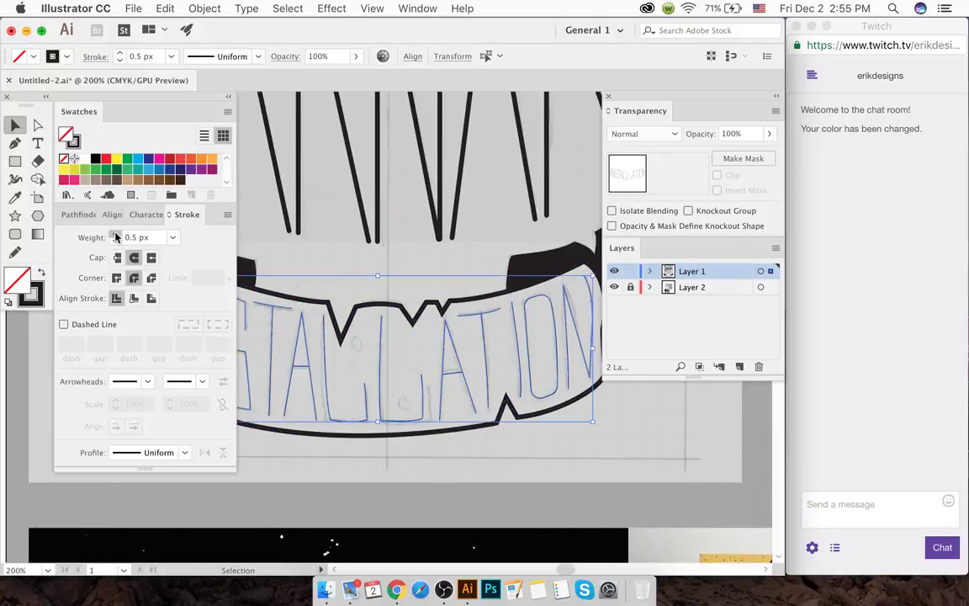
pyautogui.click(116, 236)
pyautogui.click(117, 237)
pyautogui.click(116, 237)
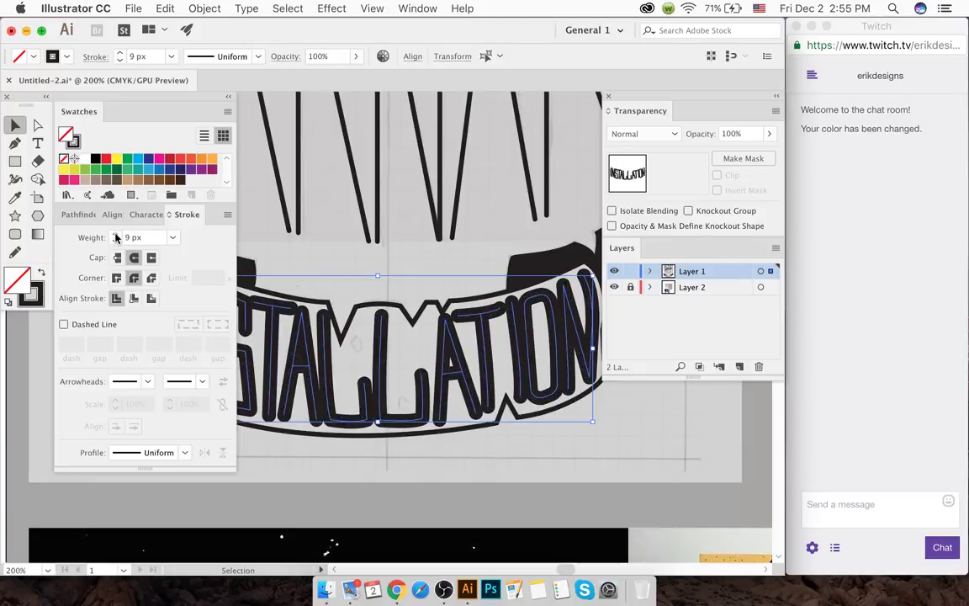
pyautogui.click(115, 242)
pyautogui.click(115, 241)
pyautogui.click(116, 242)
pyautogui.click(115, 242)
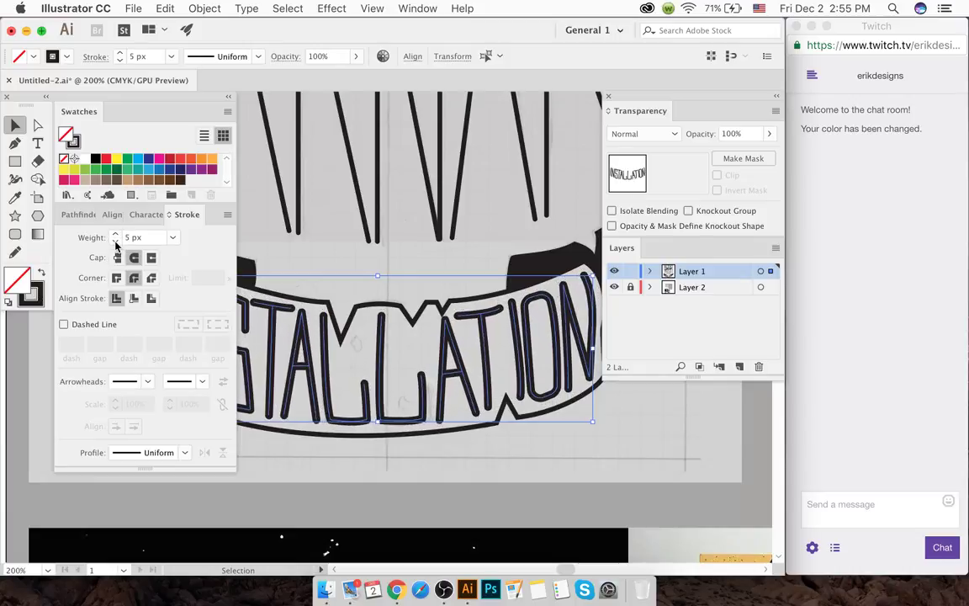
pyautogui.click(329, 259)
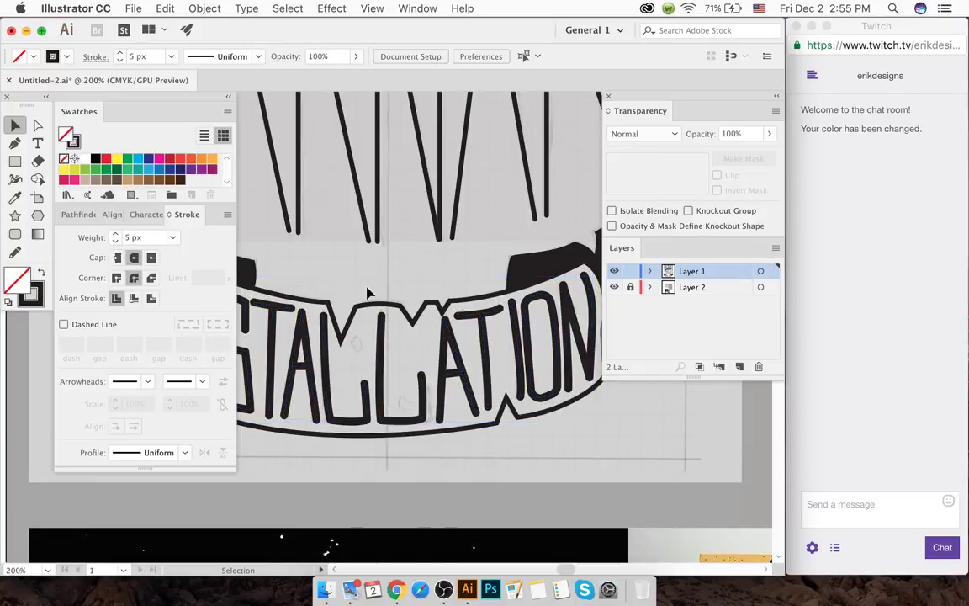
# - Select the outline of the INSTALLATION banner, reduce its stroke weight to 2 px, and deselect it
pyautogui.scroll(-3, 368, 293)
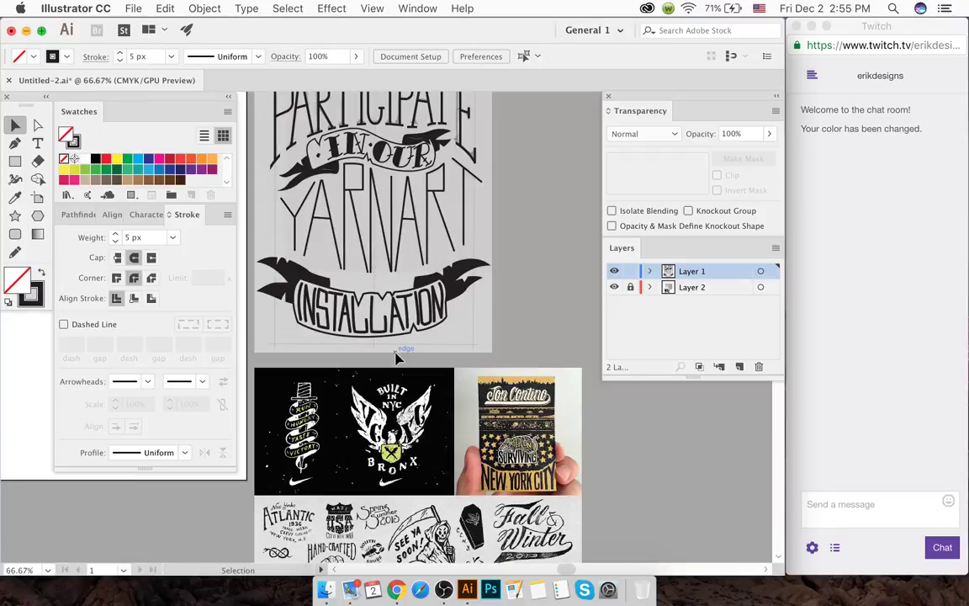
pyautogui.scroll(5, 345, 301)
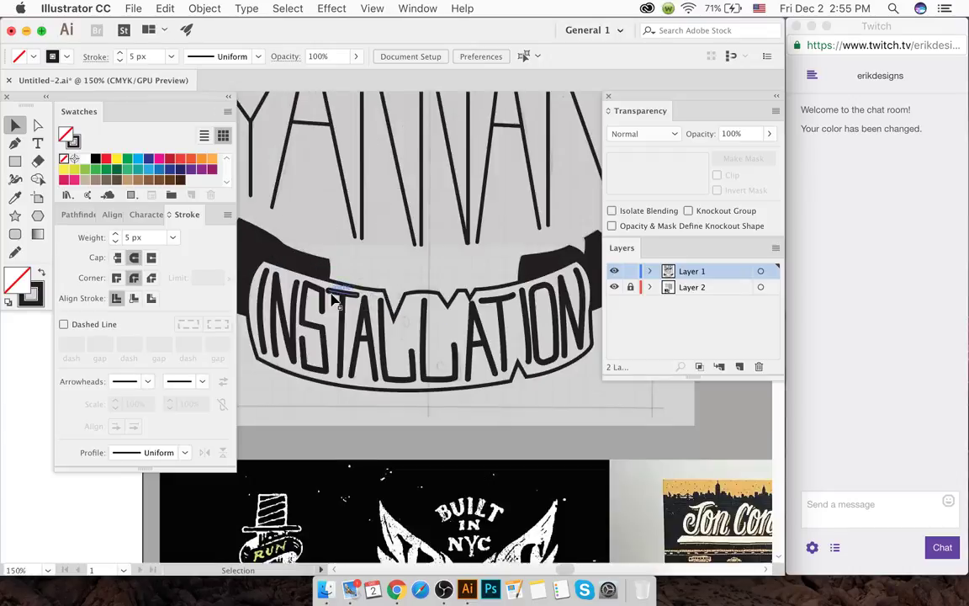
pyautogui.scroll(-6, 409, 296)
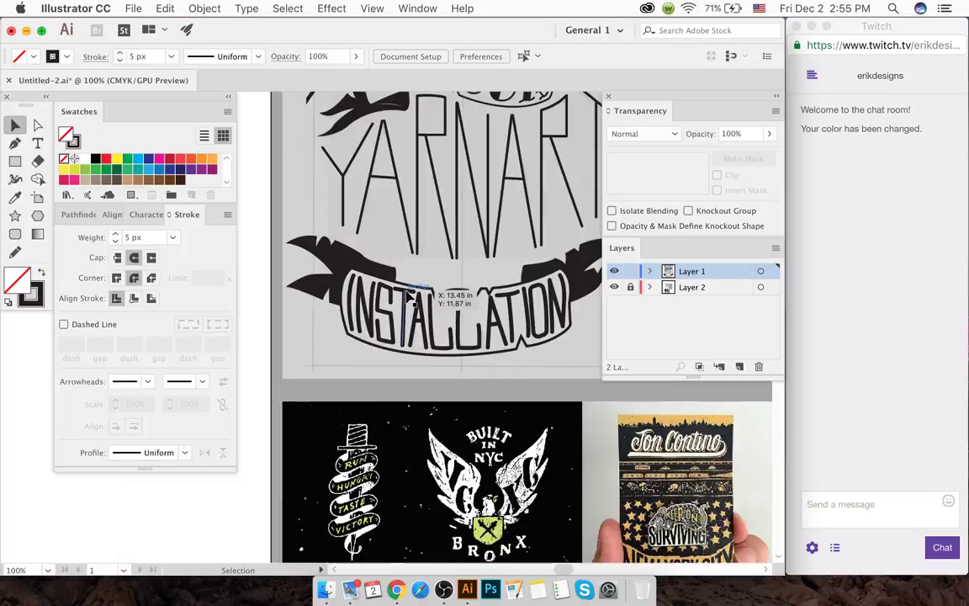
pyautogui.click(446, 301)
pyautogui.scroll(3, 446, 299)
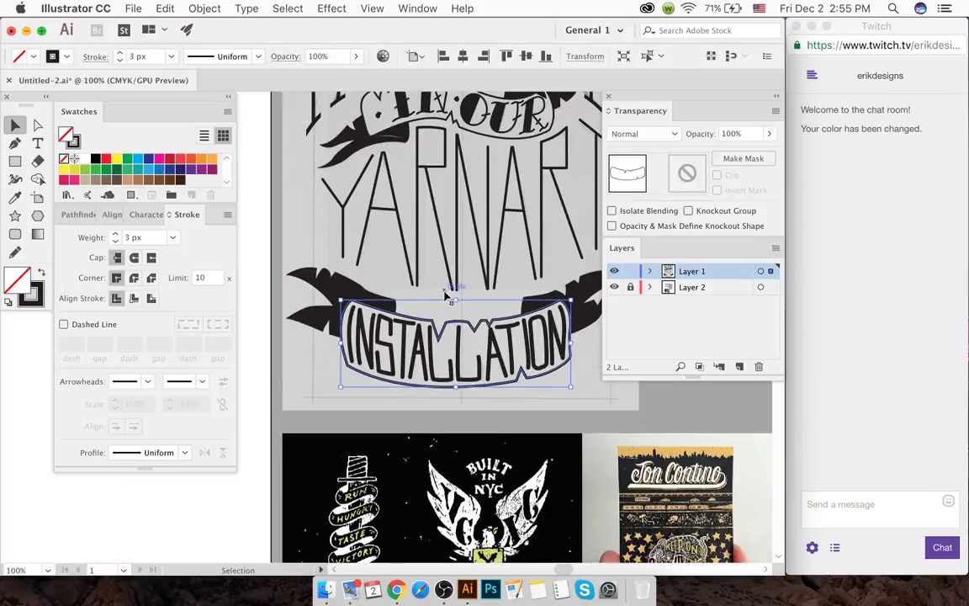
pyautogui.click(115, 241)
pyautogui.click(416, 402)
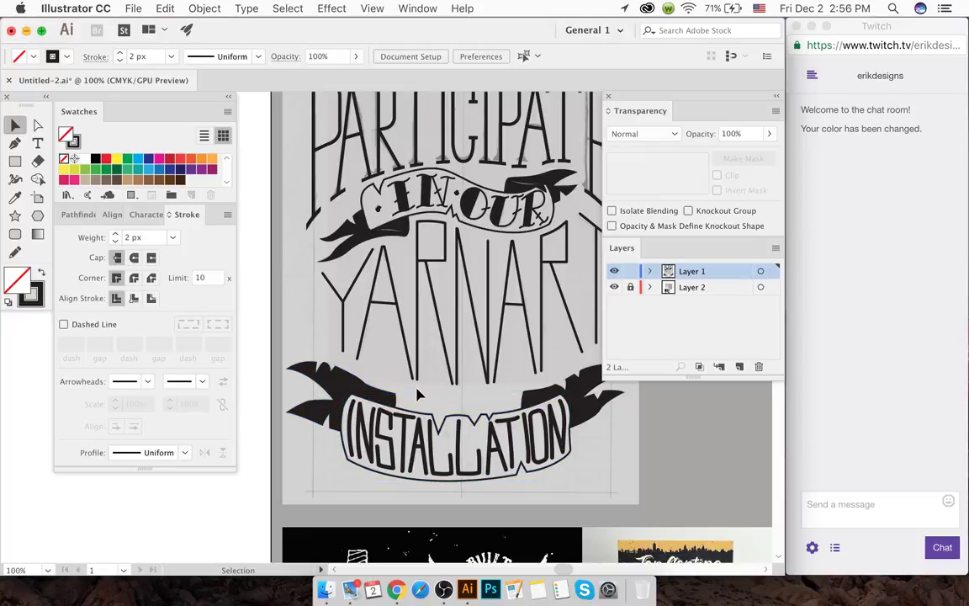
pyautogui.click(362, 440)
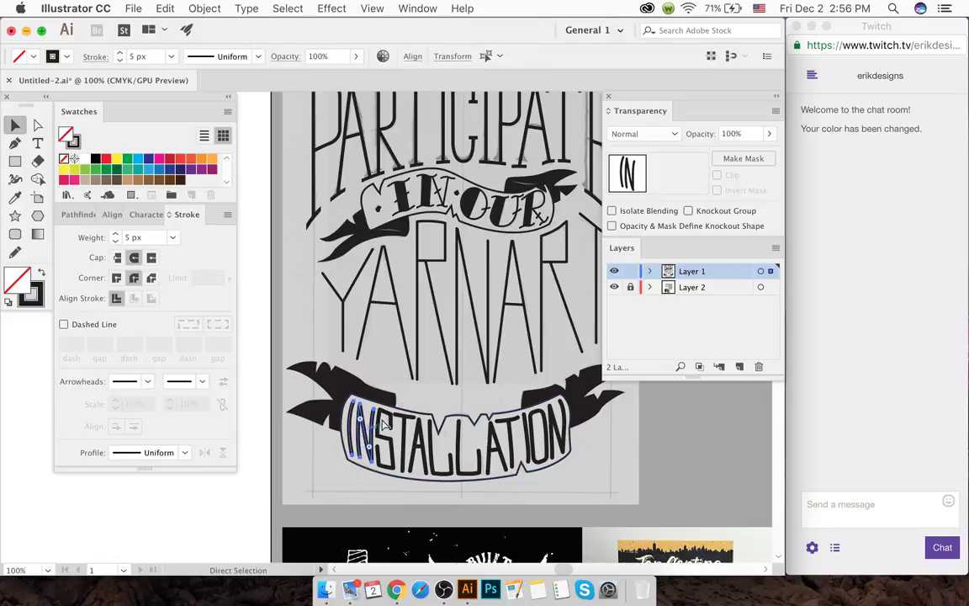
pyautogui.click(427, 401)
pyautogui.press('super+z')
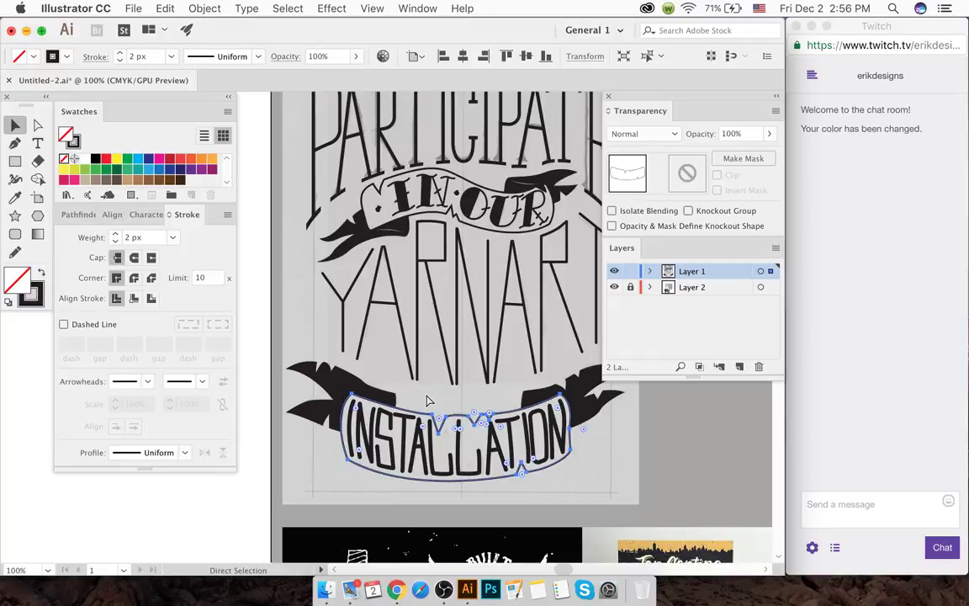
pyautogui.click(428, 401)
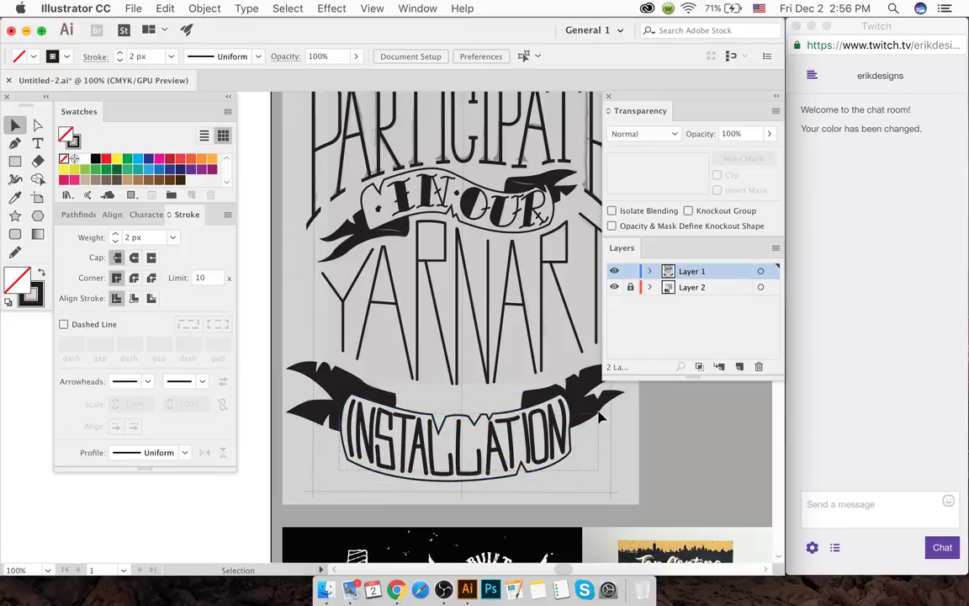
# - Try a 3 px stroke weight on the INSTALLATION letter strokes, leaving the banner outline and ribbon tails out of the selection
pyautogui.moveTo(598, 411); pyautogui.dragTo(595, 411)
pyautogui.keyDown('shift'); pyautogui.click(548, 392); pyautogui.keyUp('shift')
pyautogui.keyDown('shift'); pyautogui.click(508, 413); pyautogui.keyUp('shift')
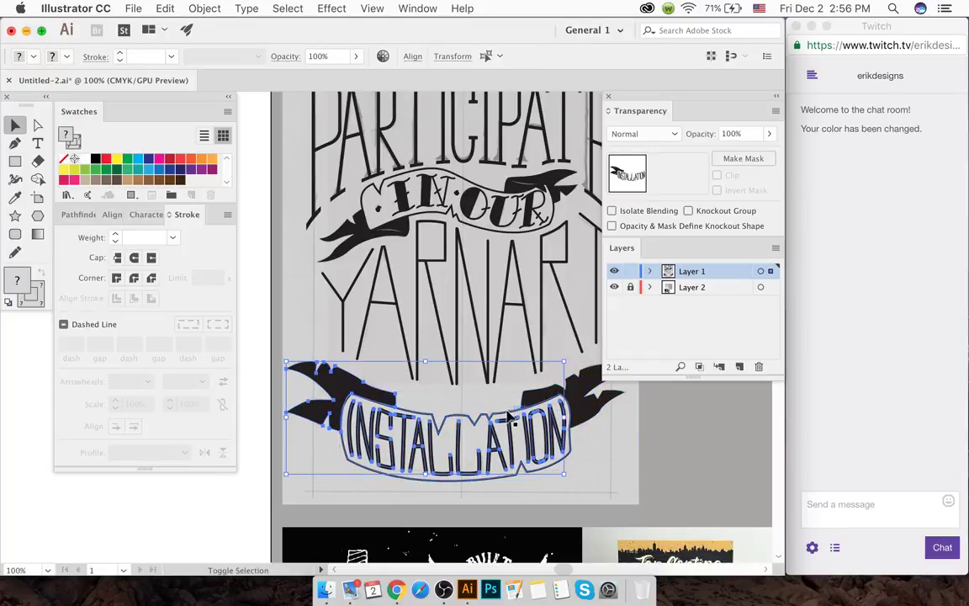
pyautogui.keyDown('shift'); pyautogui.click(307, 376); pyautogui.keyUp('shift')
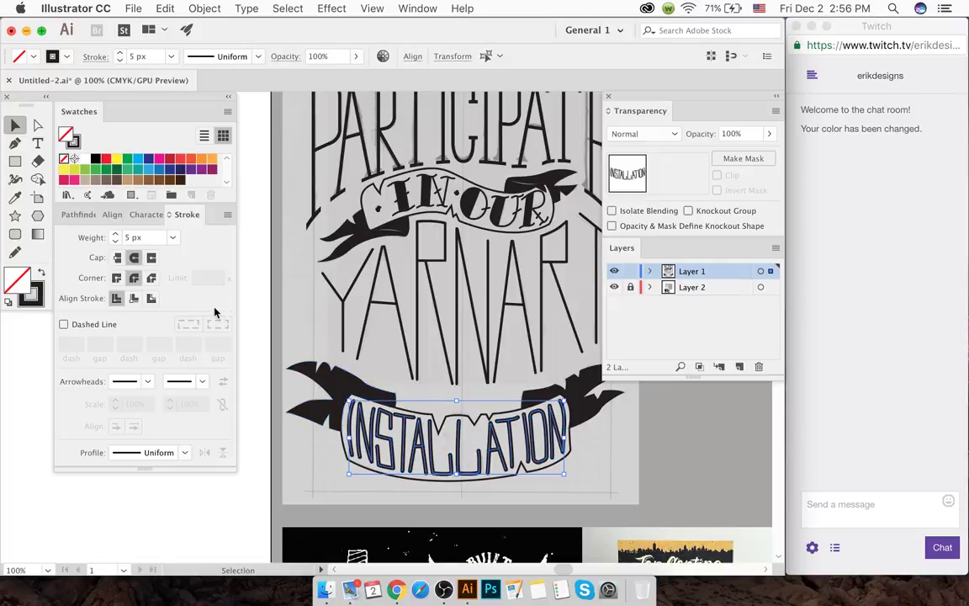
pyautogui.click(115, 241)
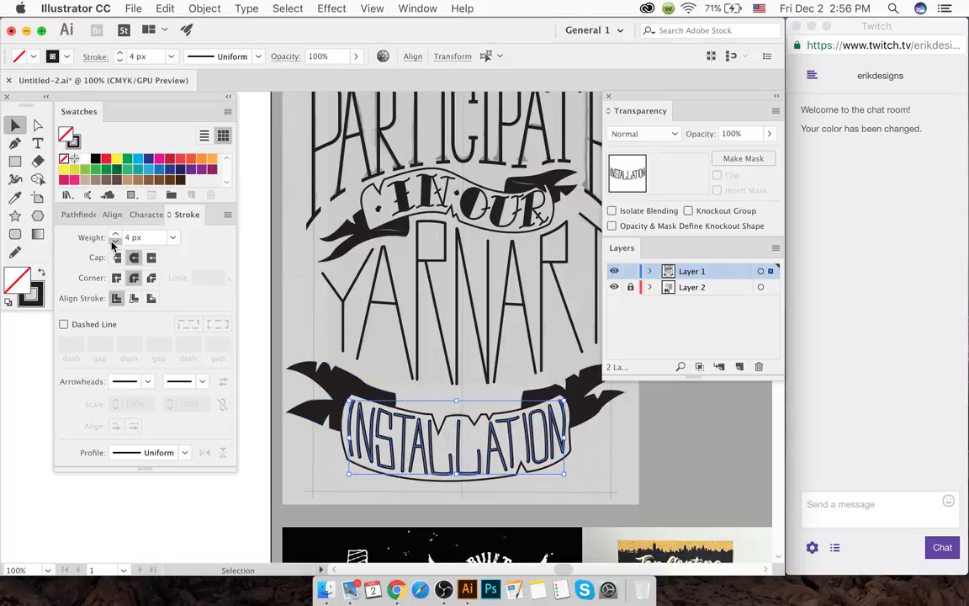
pyautogui.click(115, 241)
pyautogui.click(440, 408)
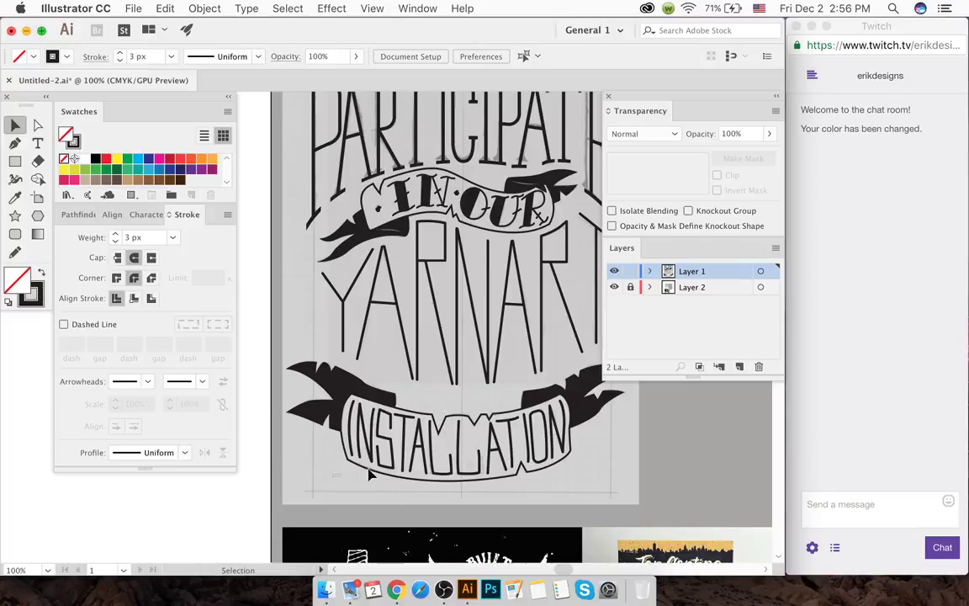
# - Reselect only the INSTALLATION letter strokes, set their stroke weight to 4 px, and deselect them
pyautogui.click(587, 412)
pyautogui.moveTo(486, 418); pyautogui.dragTo(517, 406)
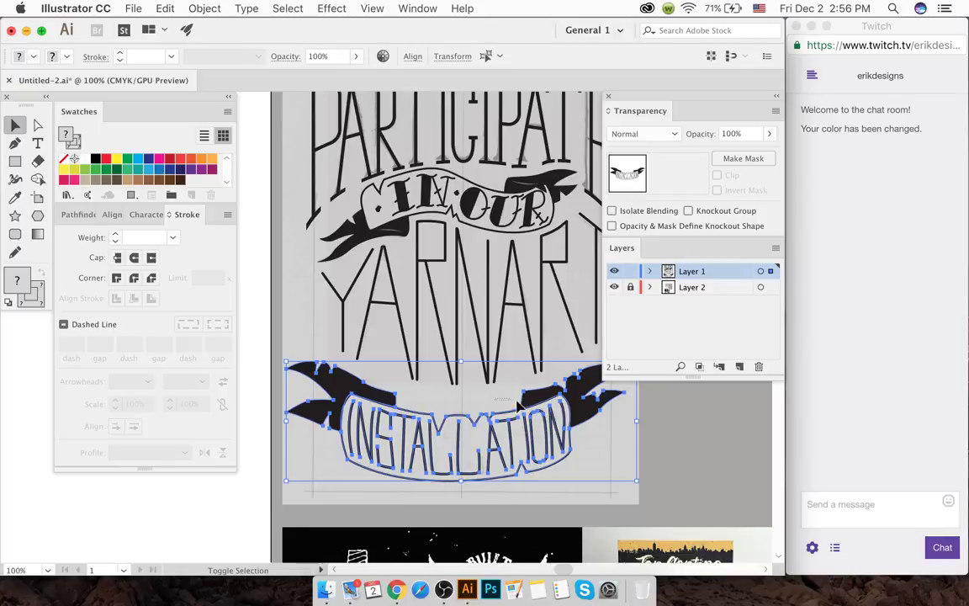
pyautogui.click(546, 408)
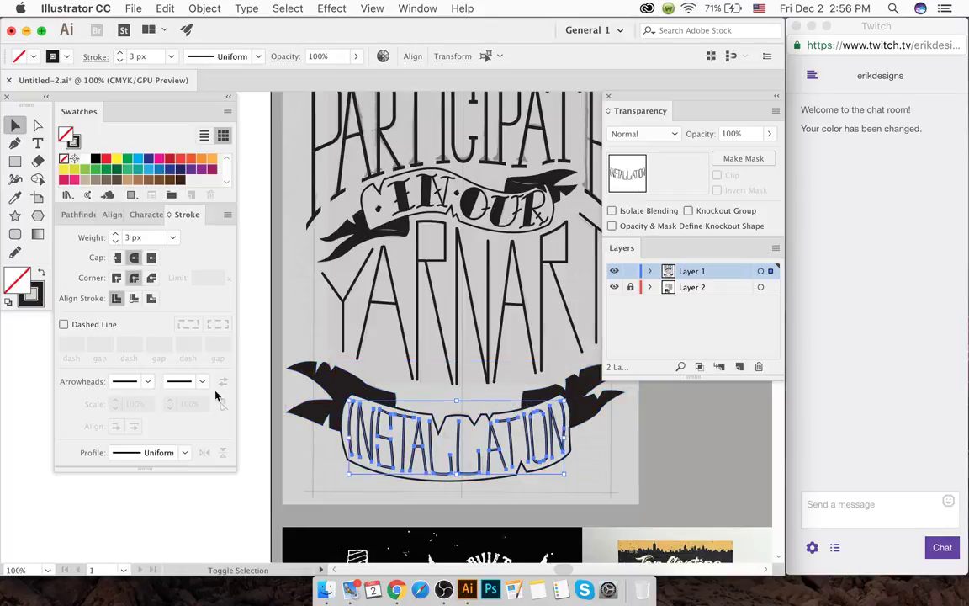
pyautogui.click(115, 235)
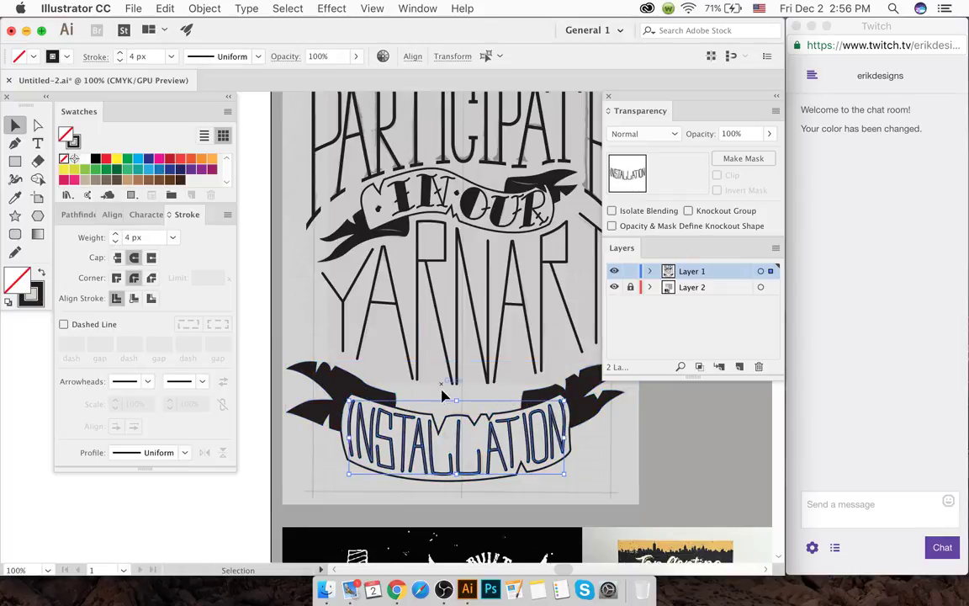
pyautogui.click(439, 395)
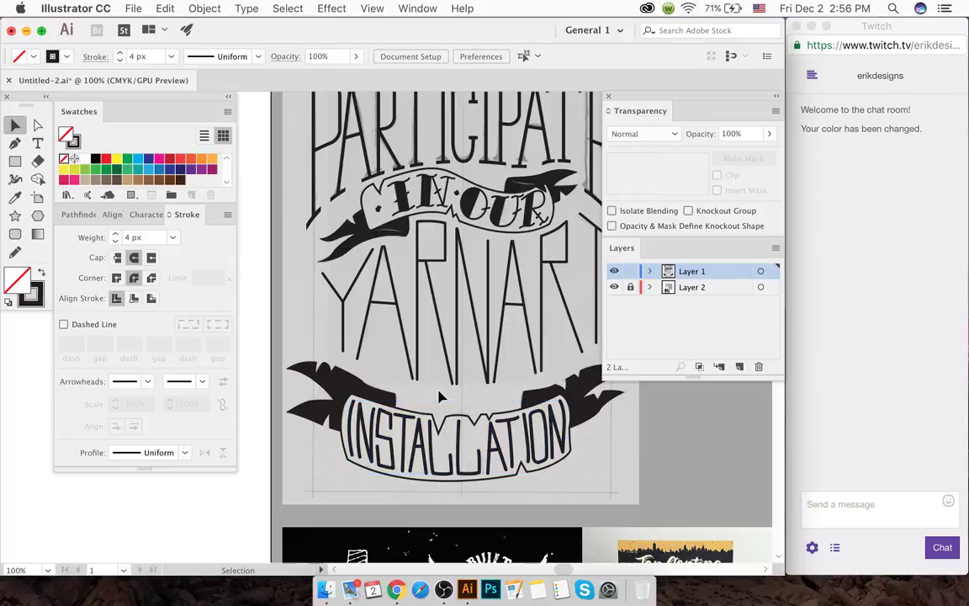
pyautogui.click(439, 396)
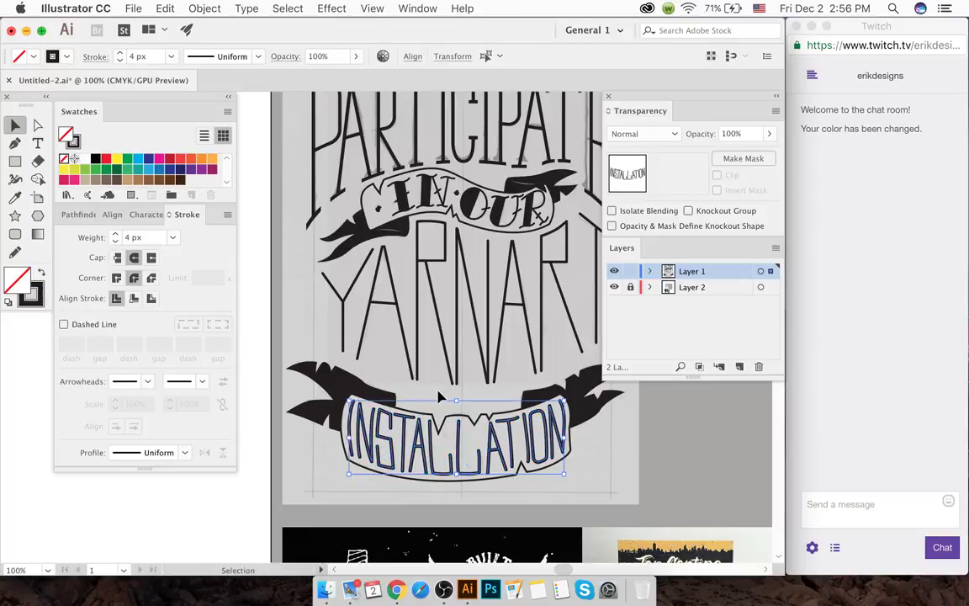
pyautogui.click(439, 398)
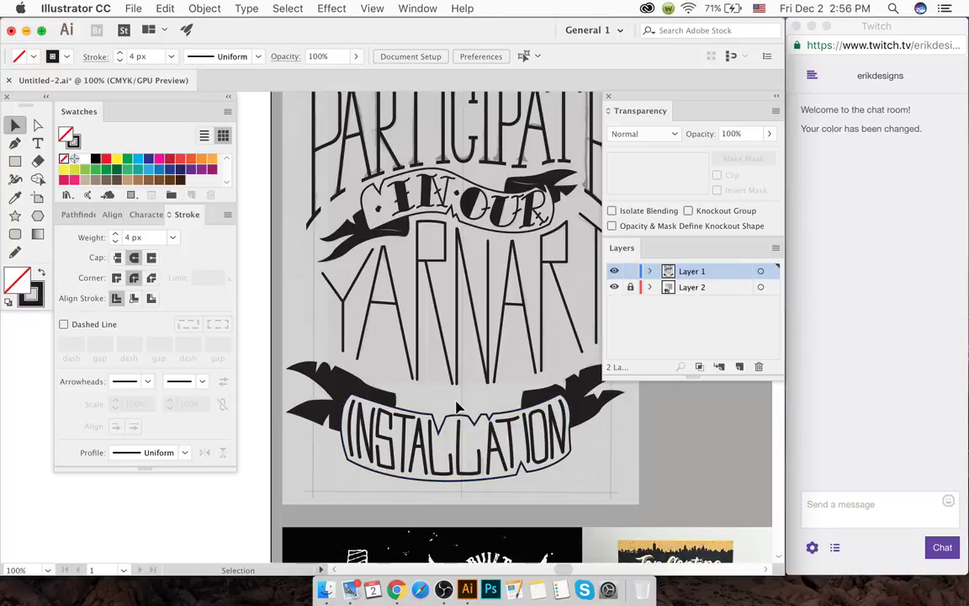
# - Trace the small irregular dot inside the second L as a closed black shape with no stroke, using the Pen tool, and deselect it
pyautogui.scroll(-3, 463, 403)
pyautogui.scroll(4, 468, 398)
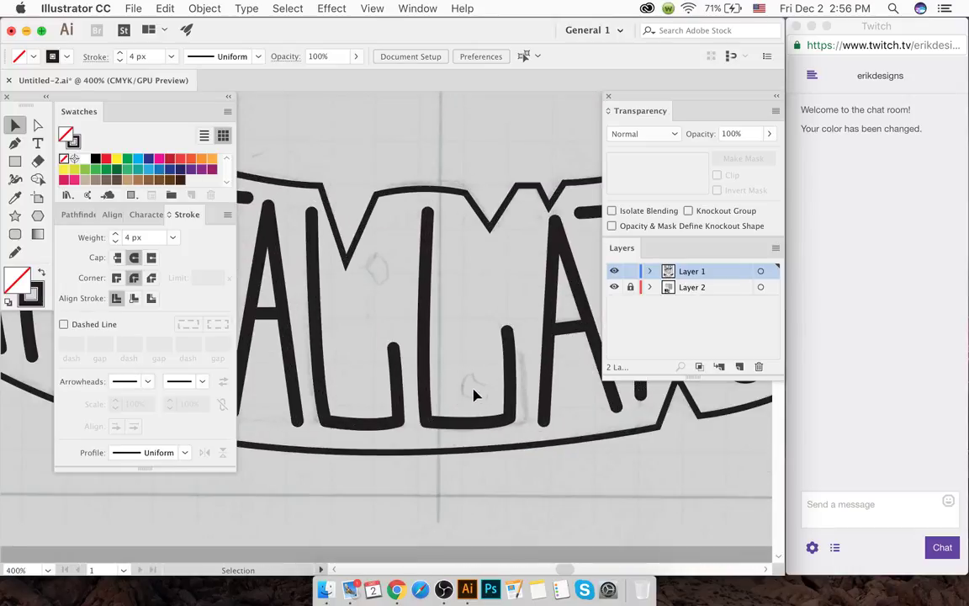
pyautogui.scroll(2, 474, 395)
pyautogui.press('p')
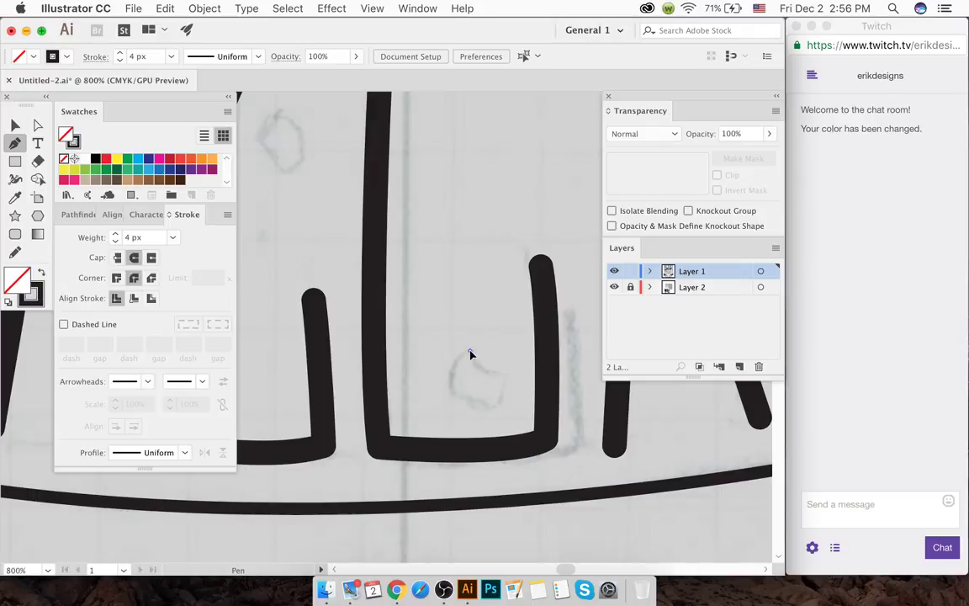
pyautogui.click(470, 352)
pyautogui.click(451, 392)
pyautogui.hotkey('shift', 'x')
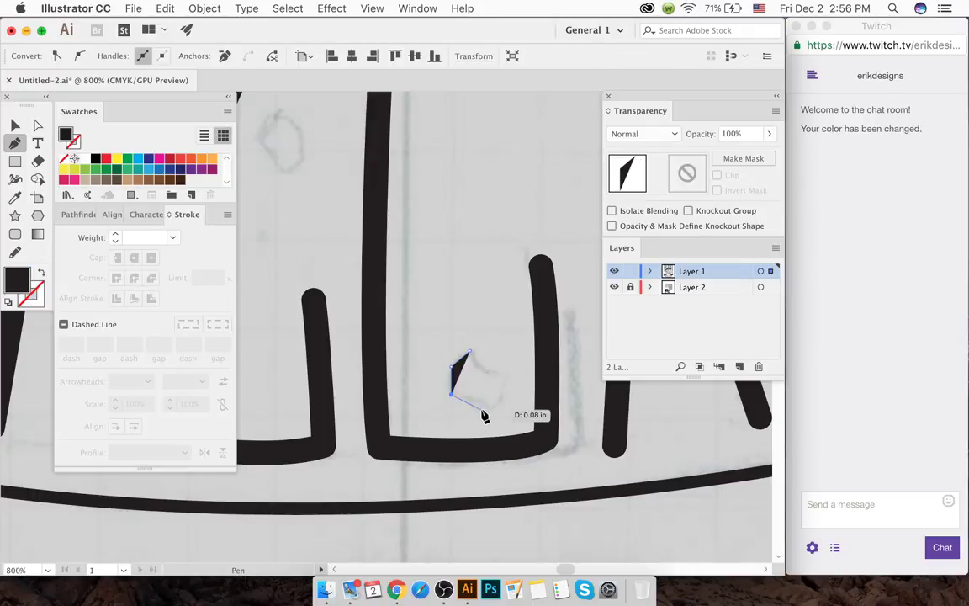
pyautogui.click(482, 409)
pyautogui.click(500, 405)
pyautogui.click(502, 386)
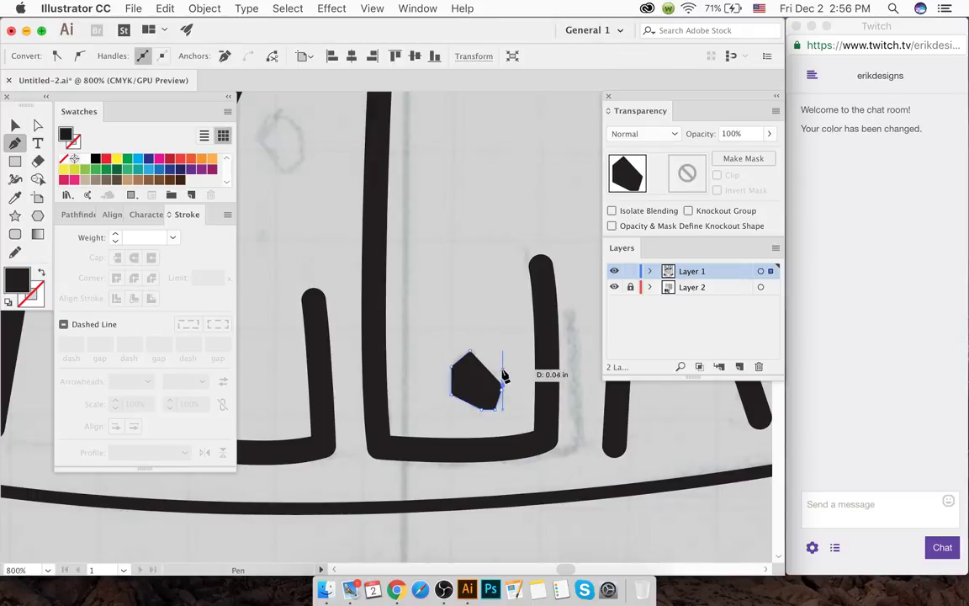
pyautogui.click(503, 369)
pyautogui.moveTo(470, 352); pyautogui.dragTo(466, 337)
pyautogui.keyDown('super'); pyautogui.click(453, 336); pyautogui.keyUp('super')
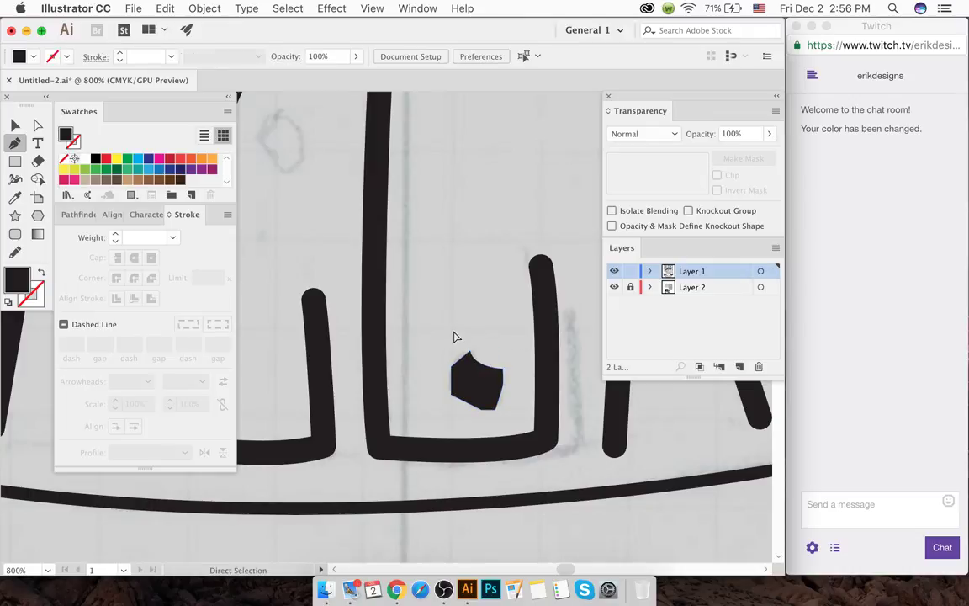
# - Trace the rounded dot above the foot of the first L as a closed black-filled shape and deselect it
pyautogui.hscroll(-3, 455, 338)
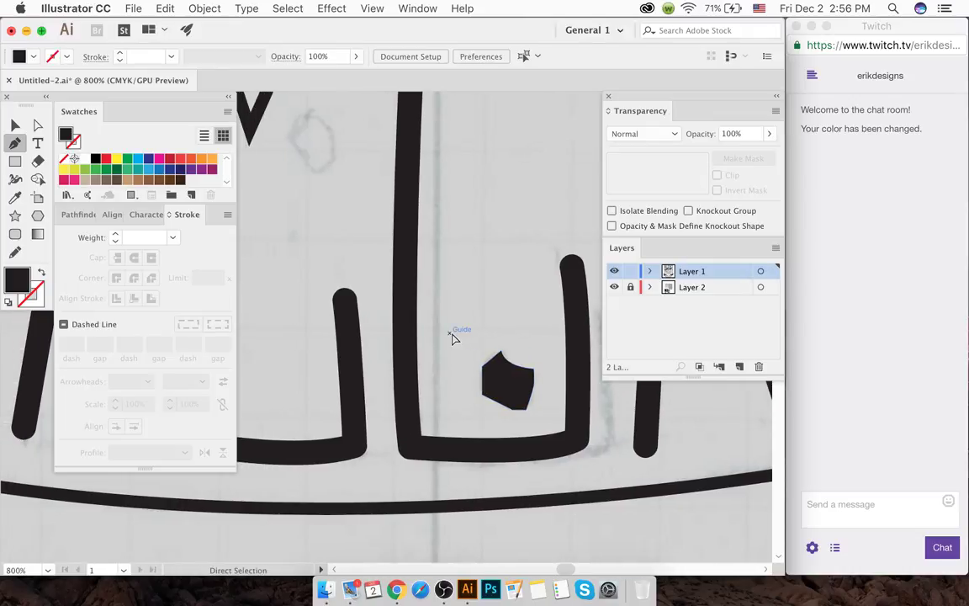
pyautogui.moveTo(304, 119); pyautogui.dragTo(302, 122)
pyautogui.moveTo(292, 135); pyautogui.dragTo(327, 122)
pyautogui.click(307, 116)
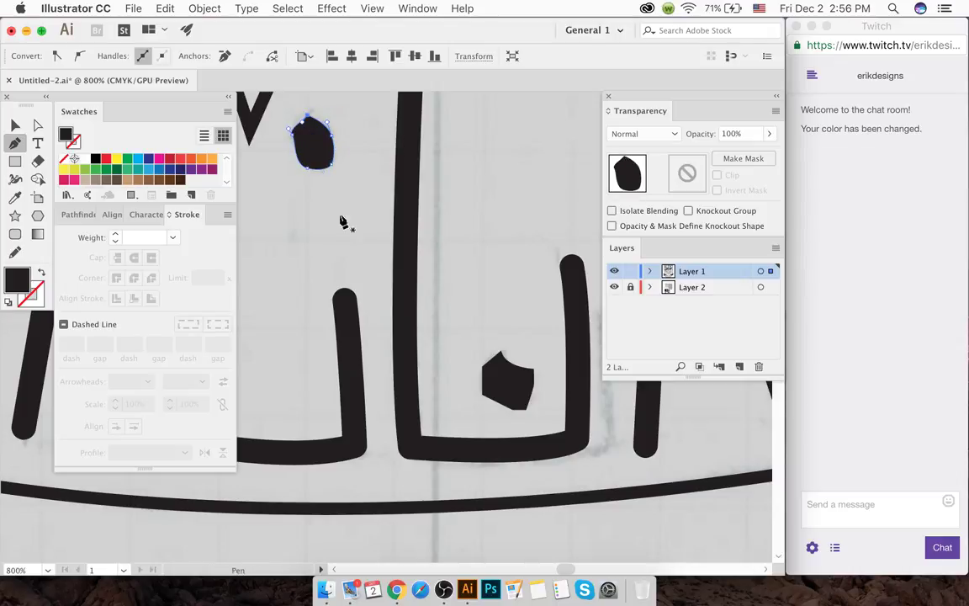
pyautogui.scroll(-6, 340, 221)
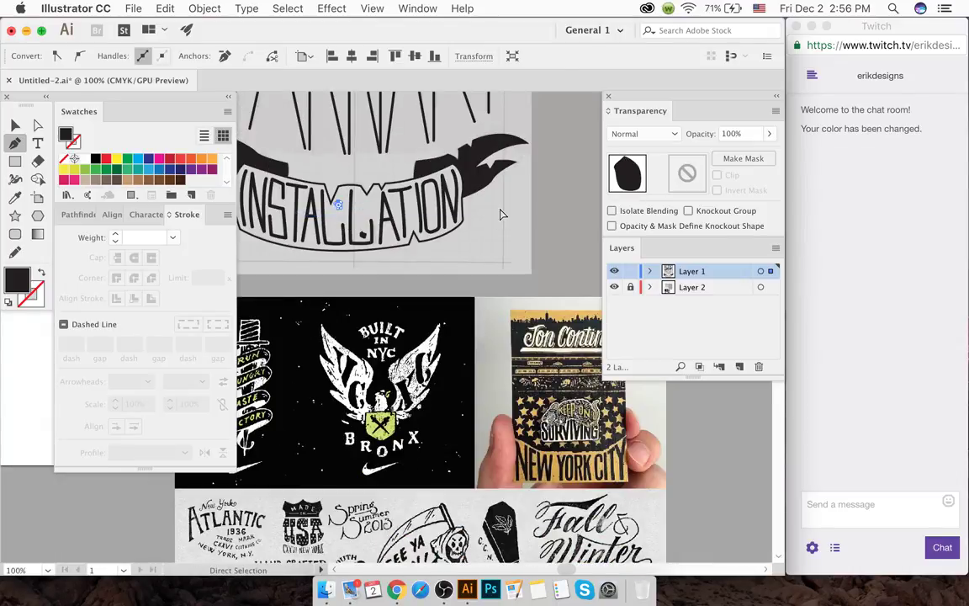
pyautogui.keyDown('super'); pyautogui.click(500, 214); pyautogui.keyUp('super')
pyautogui.hscroll(-3, 471, 229)
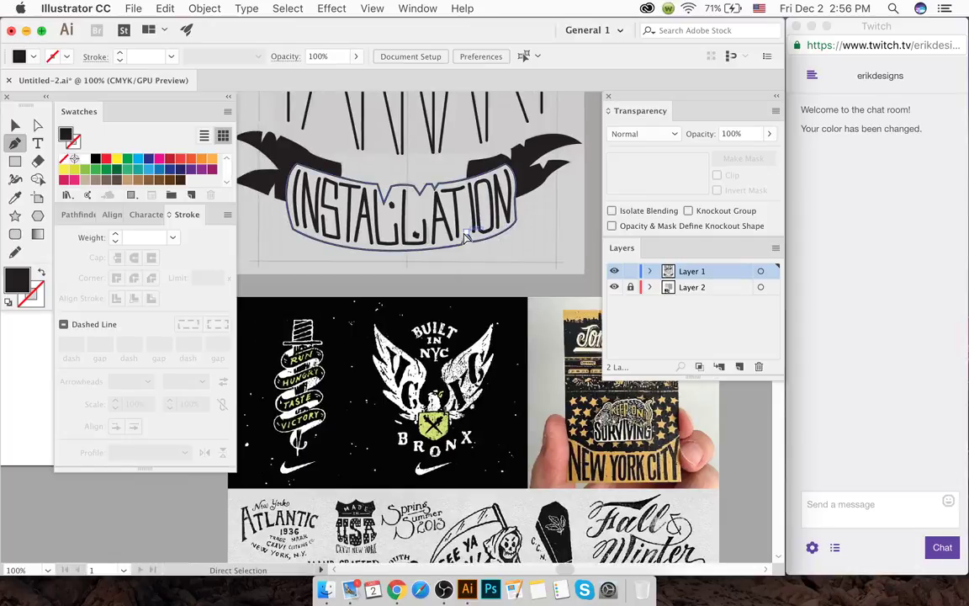
# - Select the whole INSTALLATION banner with its lettering, dots and ribbon tails and expand the strokes into filled shapes
pyautogui.click(15, 124)
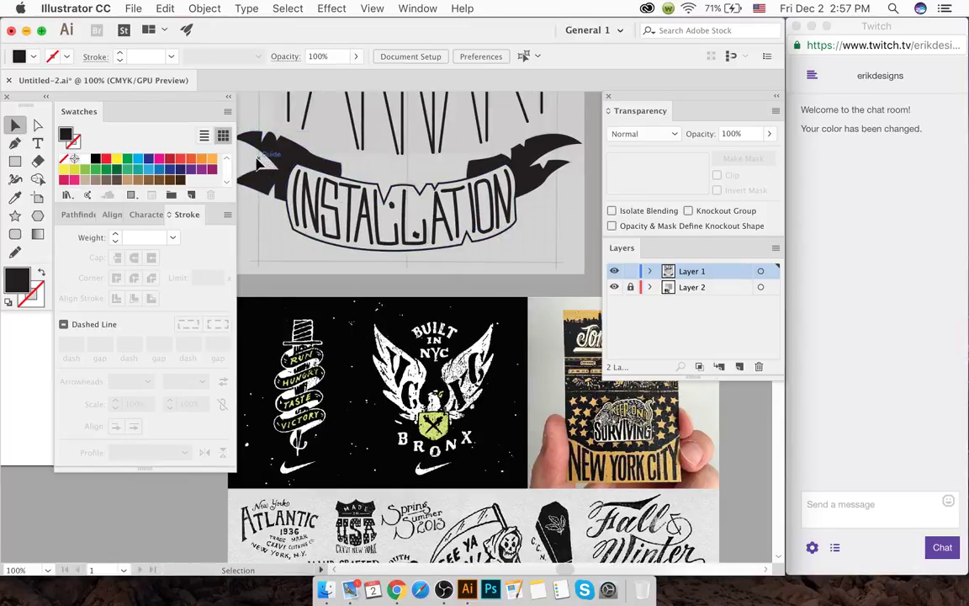
pyautogui.click(435, 234)
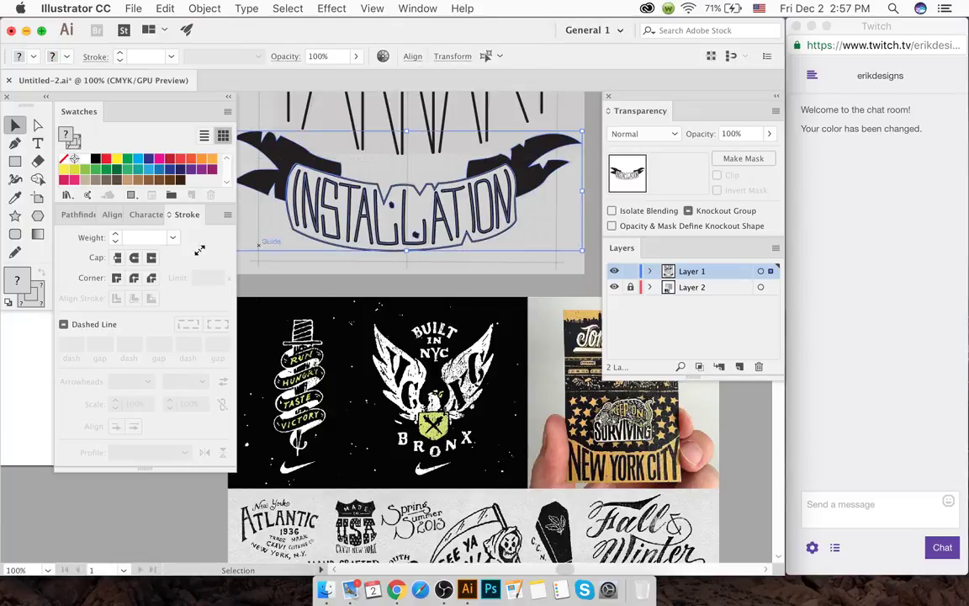
pyautogui.click(191, 9)
pyautogui.click(249, 158)
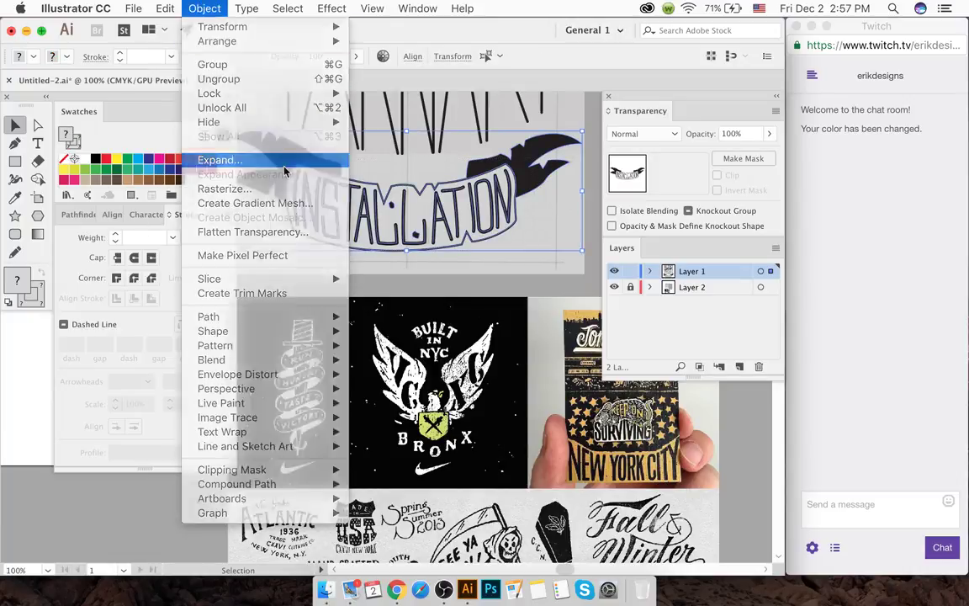
pyautogui.click(156, 312)
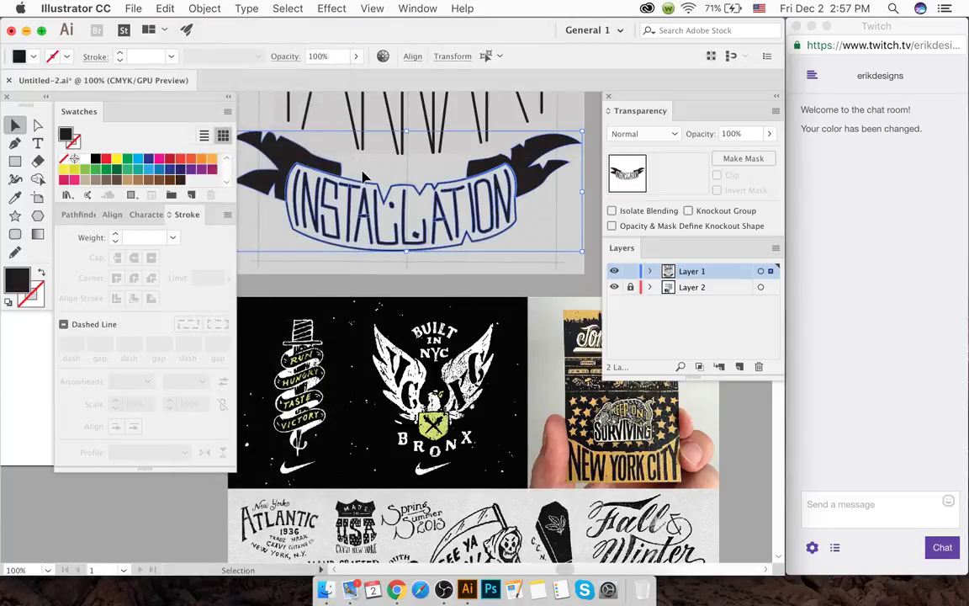
# - Unite the expanded INSTALLATION lettering and banner shapes with Pathfinder and deselect the result at its original position
pyautogui.scroll(3, 409, 174)
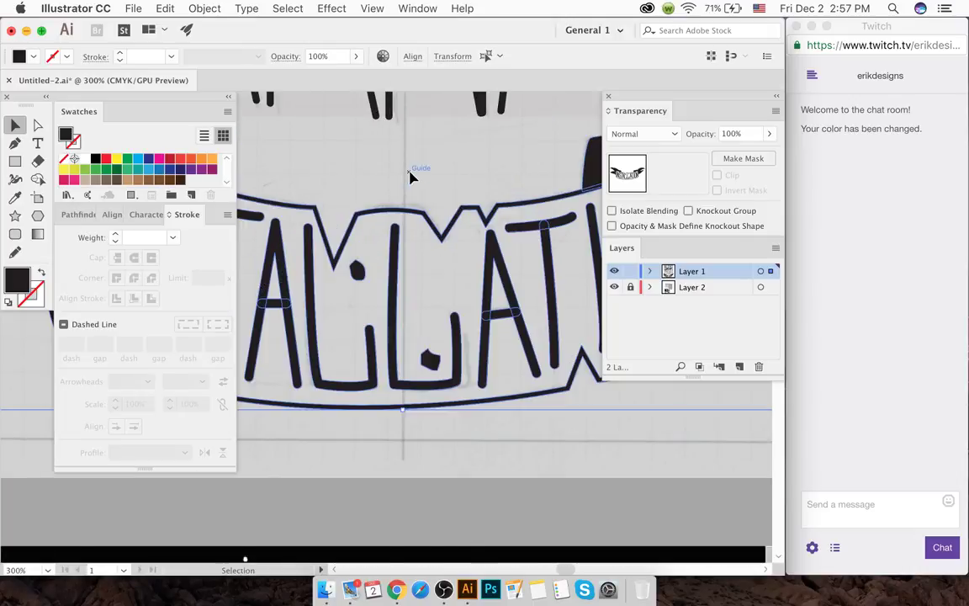
pyautogui.scroll(-2, 409, 174)
pyautogui.click(79, 213)
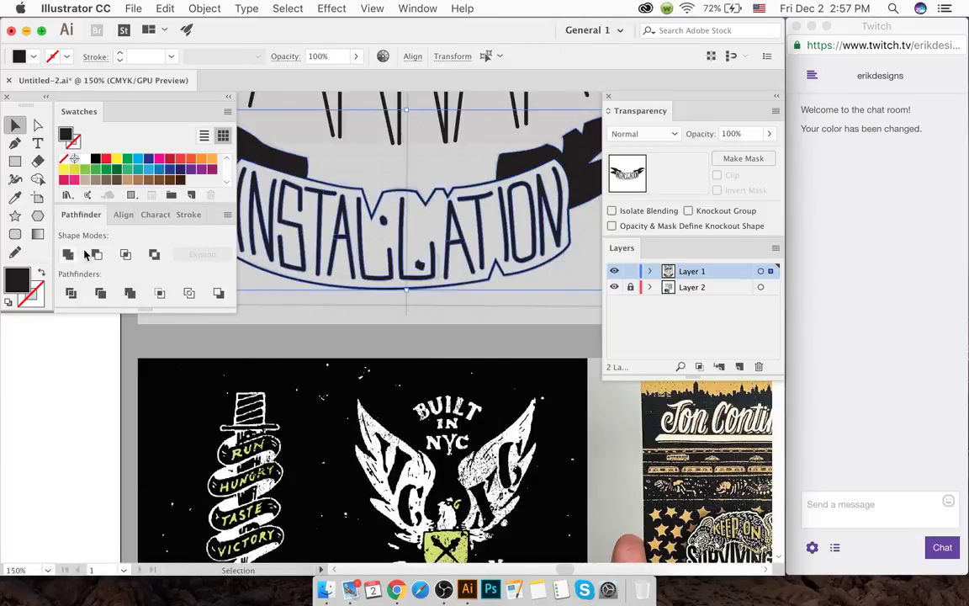
pyautogui.click(388, 166)
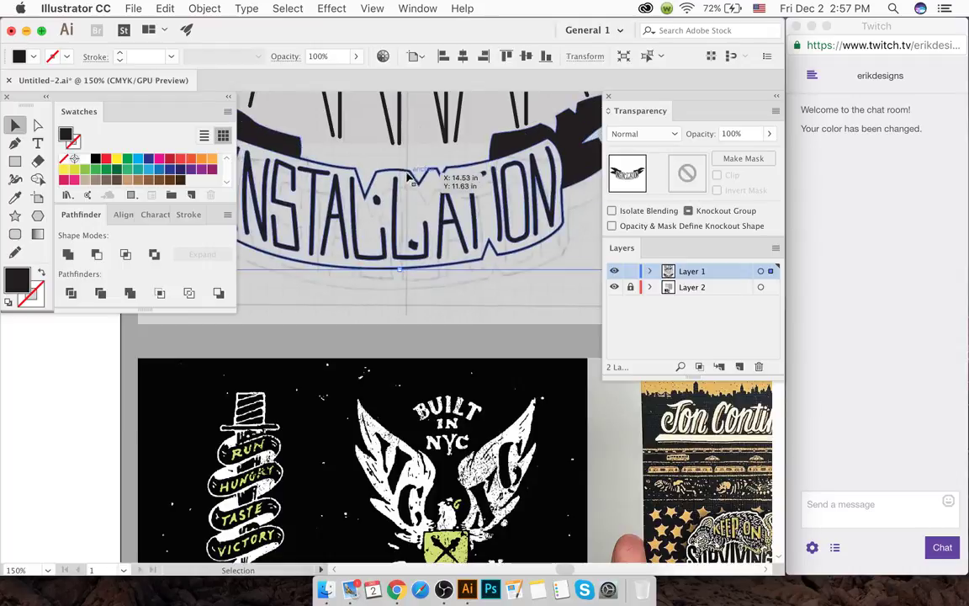
pyautogui.click(456, 285)
pyautogui.click(453, 303)
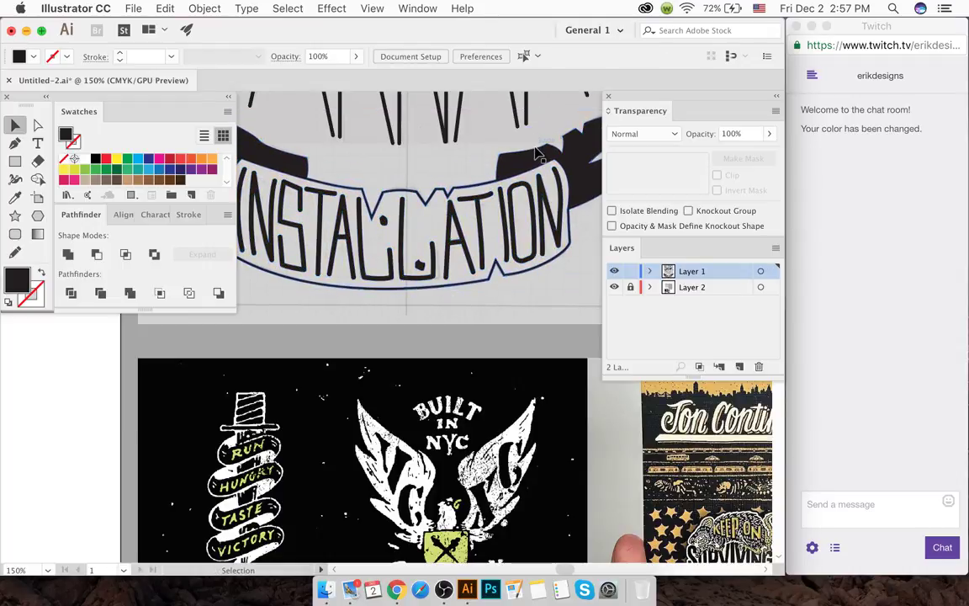
# - Draw a shallow curved highlight line across the black ribbon fold above the ION letters with the Pen tool
pyautogui.scroll(3, 538, 158)
pyautogui.scroll(2, 505, 174)
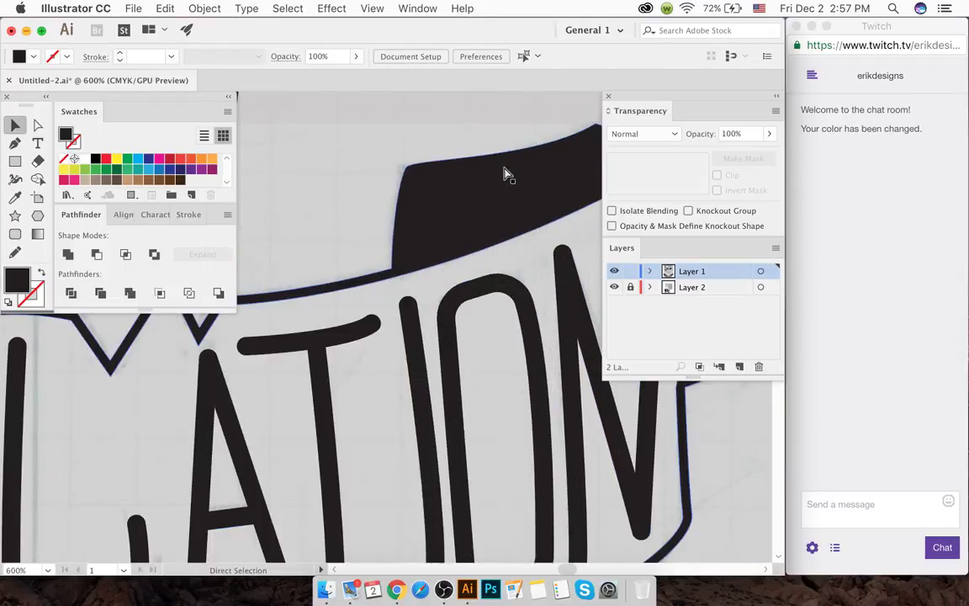
pyautogui.press('p')
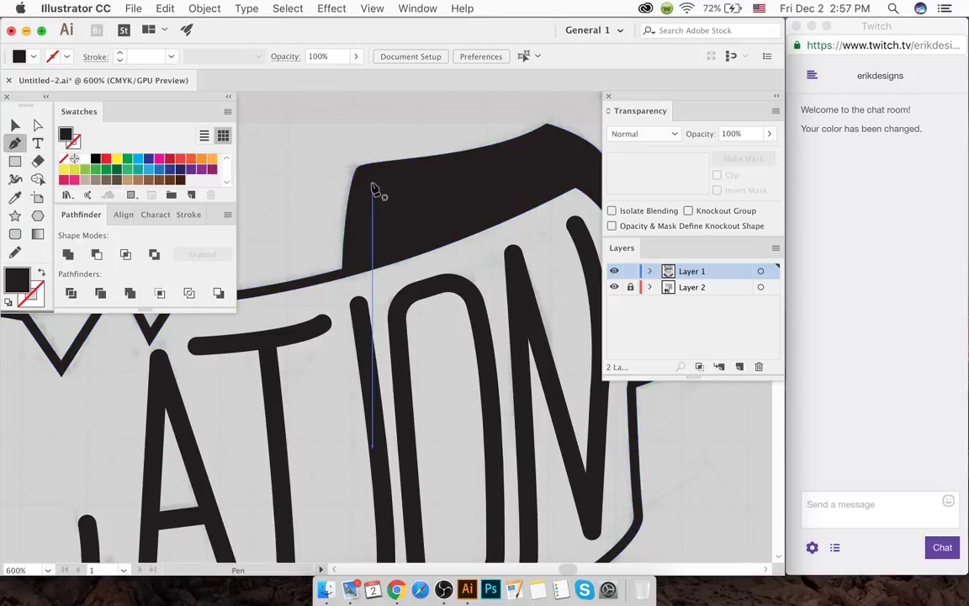
pyautogui.click(372, 182)
pyautogui.moveTo(549, 185); pyautogui.dragTo(614, 175)
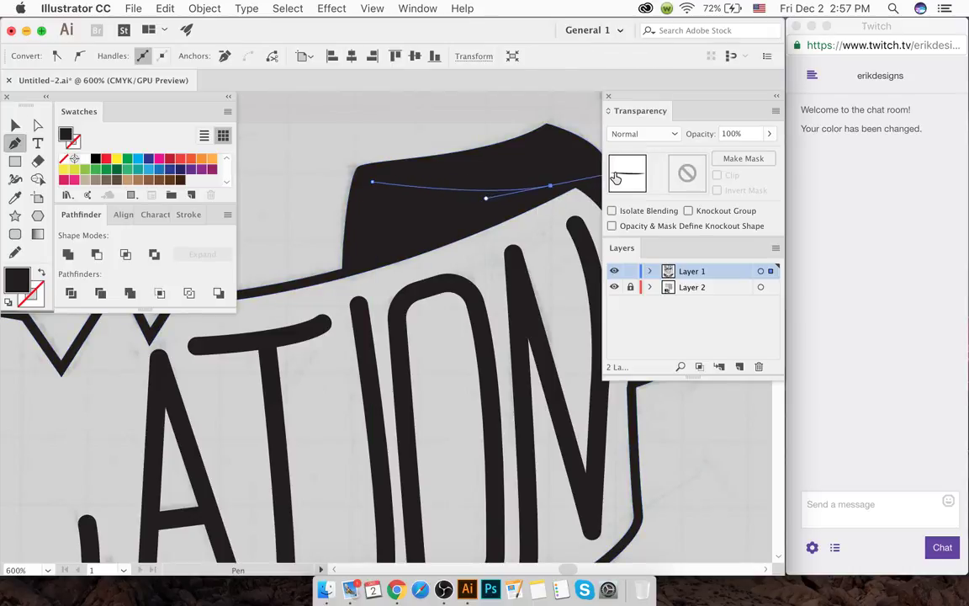
# - Give the highlight line above the ION letters no fill and a 2 px stroke in the sampled light grey background colour
pyautogui.press('i')
pyautogui.click(306, 211)
pyautogui.hotkey('shift', 'x')
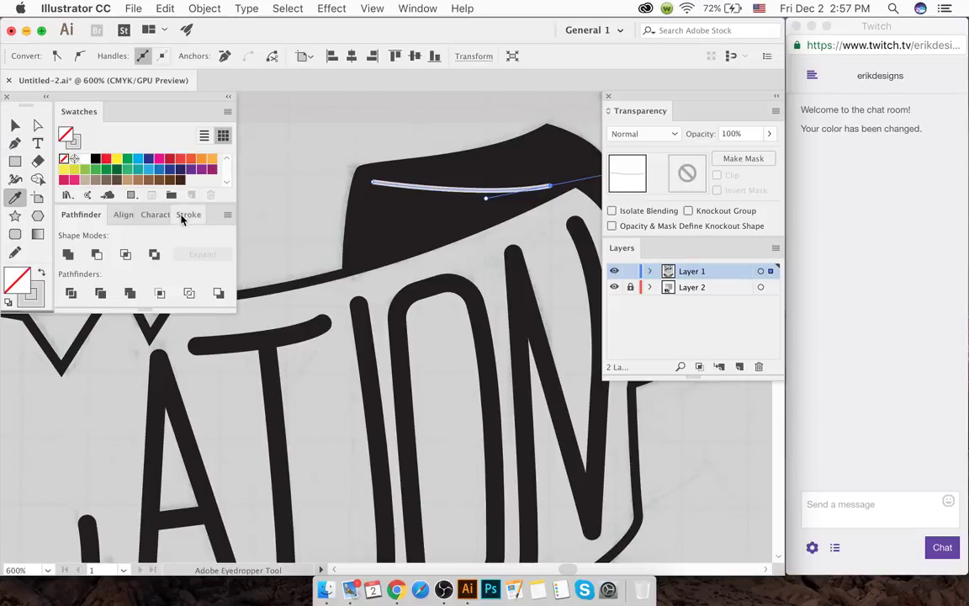
pyautogui.click(188, 214)
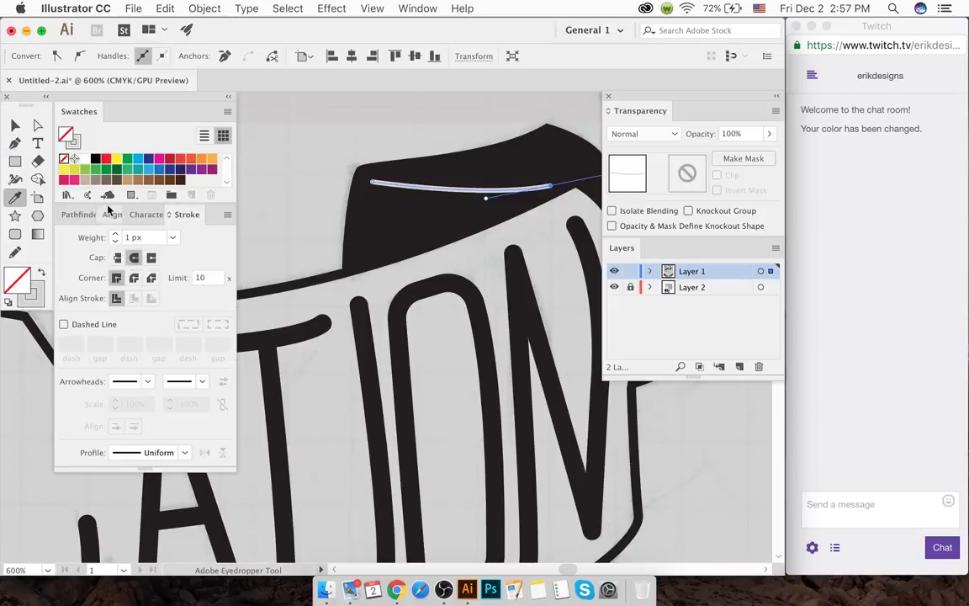
pyautogui.click(116, 235)
# - Expand the highlight stroke above the ION letters into a filled shape
pyautogui.click(15, 124)
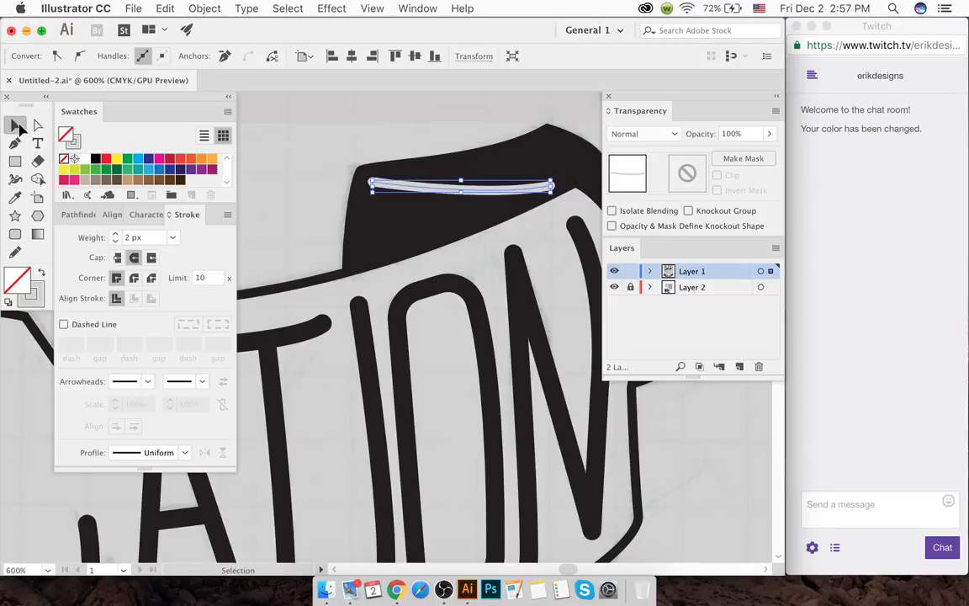
pyautogui.click(204, 9)
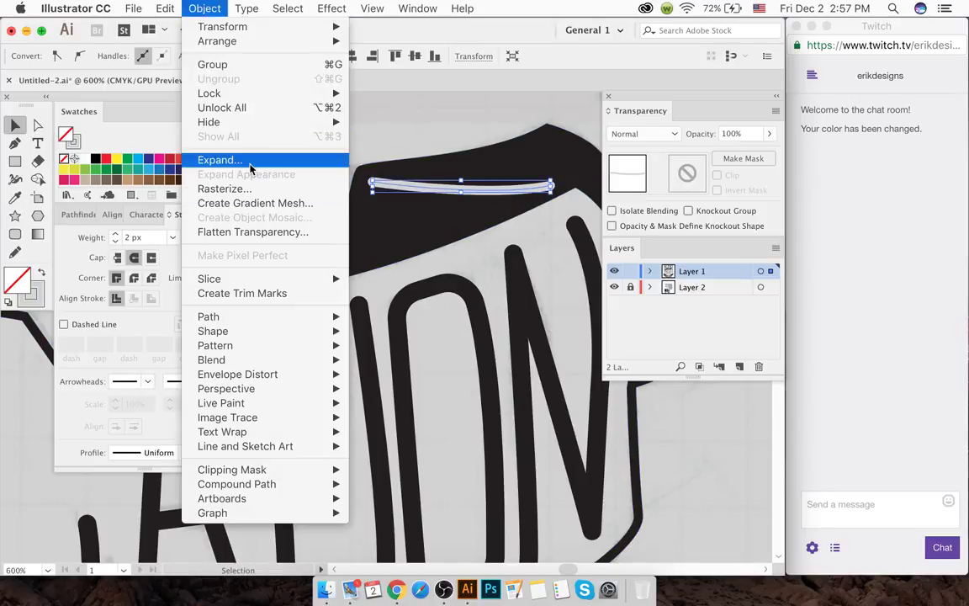
pyautogui.click(252, 159)
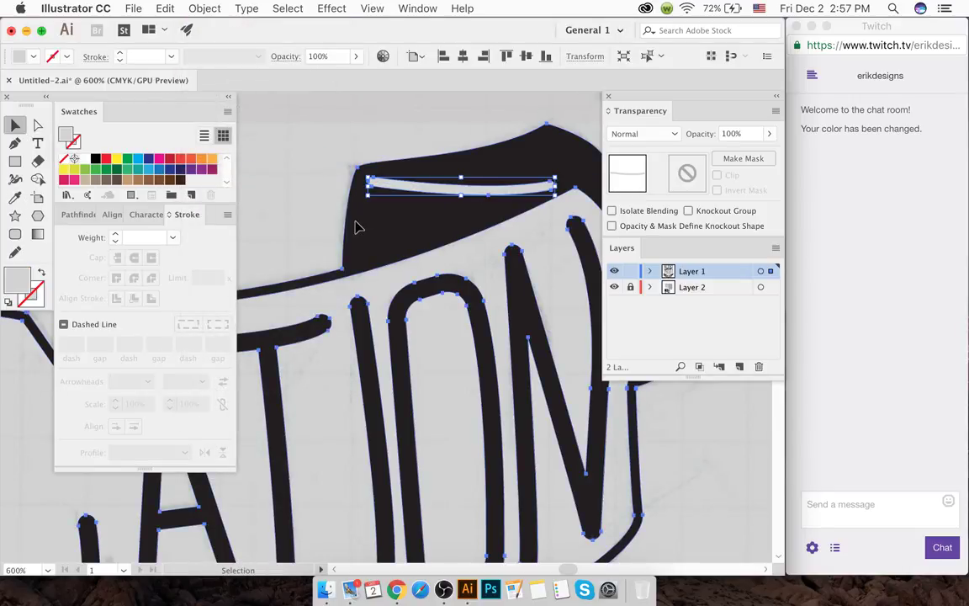
# - Select all the artwork, cut the highlight shape out of the black ribbon fold with Shape Builder, and deselect
pyautogui.hotkey('shift', 'm')
pyautogui.press('super+a')
pyautogui.click(390, 203)
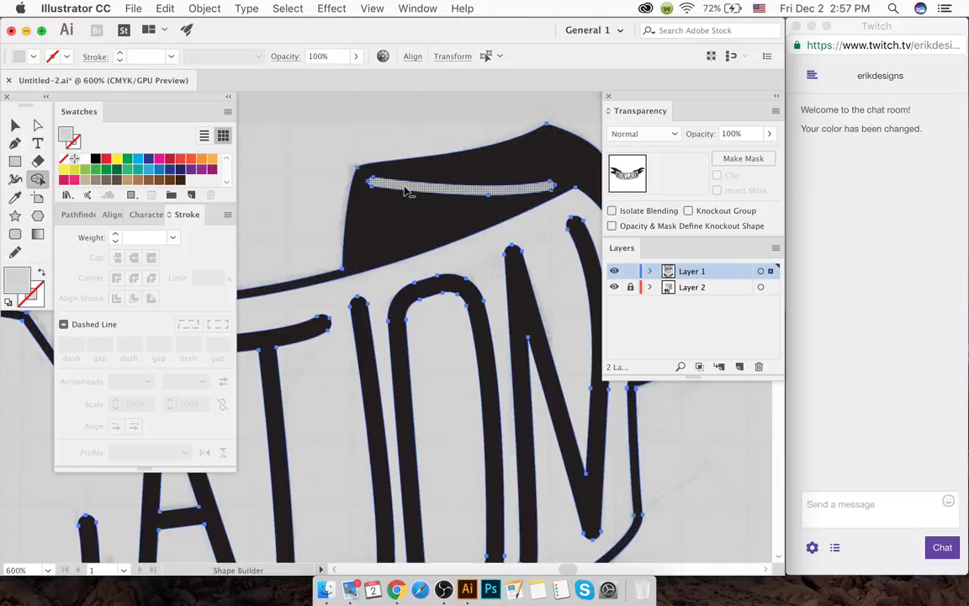
pyautogui.scroll(-3, 313, 212)
pyautogui.keyDown('super'); pyautogui.click(310, 214); pyautogui.keyUp('super')
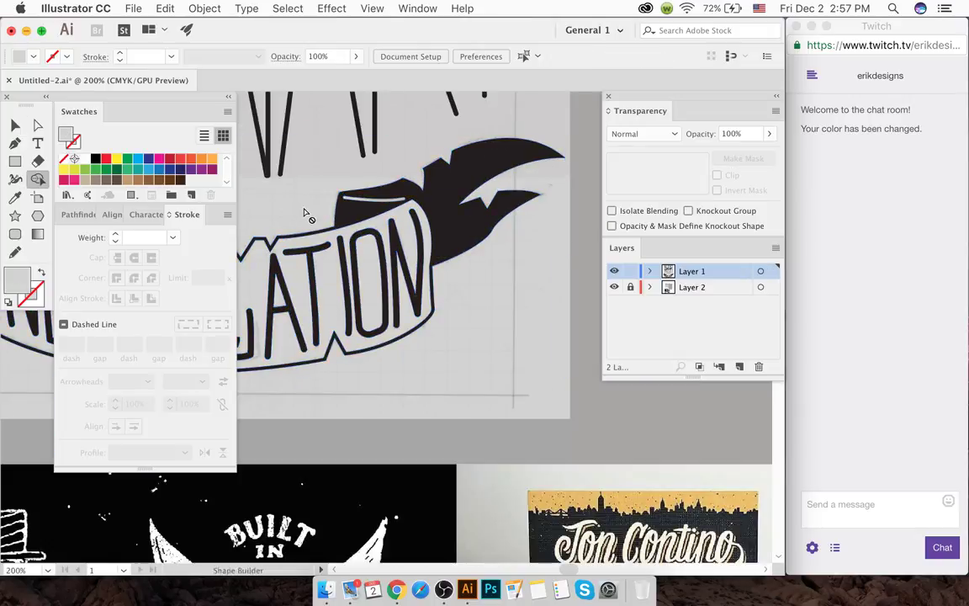
# - Delete the stray sliver path in the black ribbon beside the banner's upper corner above the first I
pyautogui.hscroll(-5, 308, 216)
pyautogui.press('super+plus')
pyautogui.press('super+plus')
pyautogui.press('super+plus')
pyautogui.hotkey('shift', 'm')
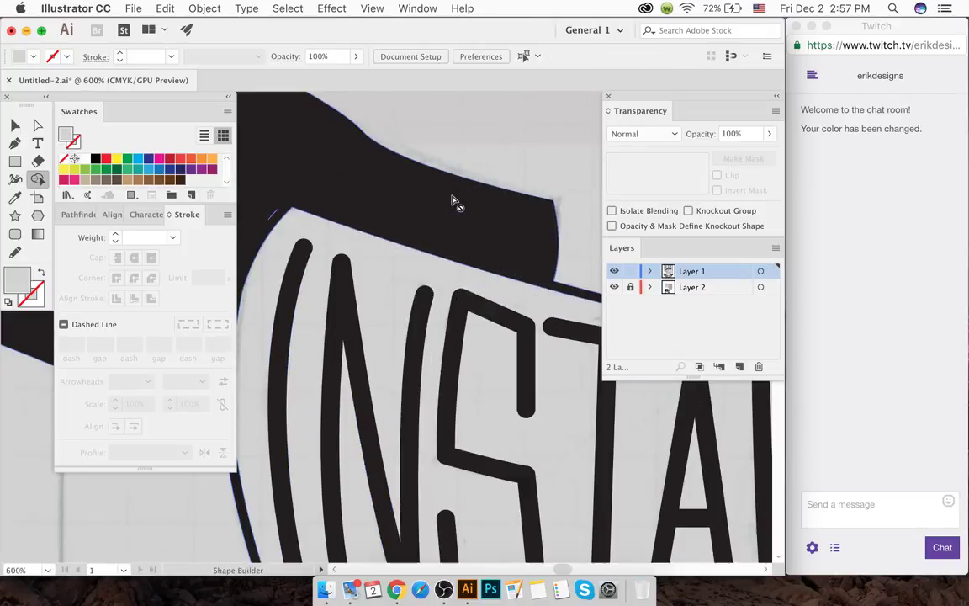
pyautogui.press('a')
pyautogui.scroll(2, 271, 215)
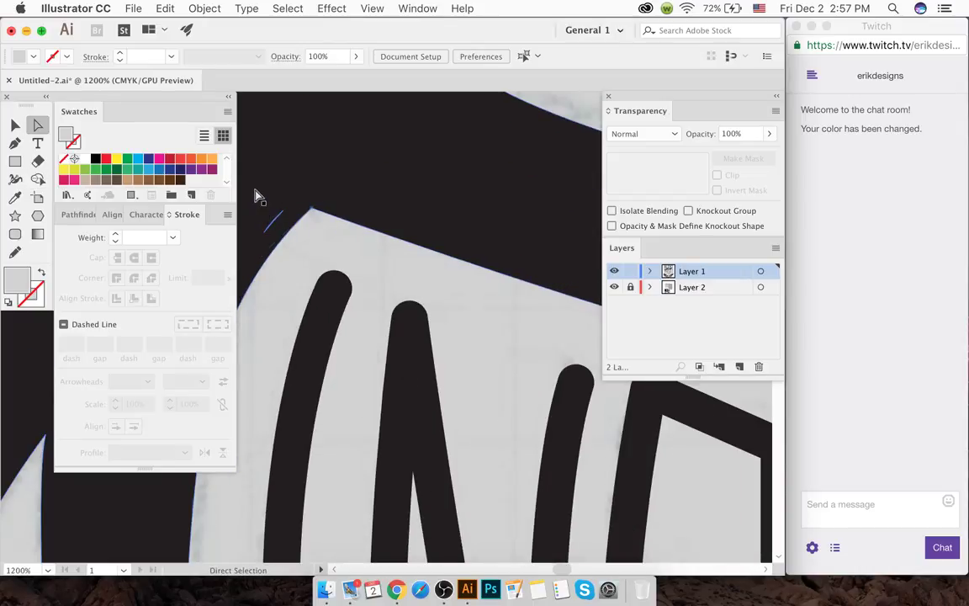
pyautogui.moveTo(255, 191); pyautogui.dragTo(264, 237)
pyautogui.press('super+z')
pyautogui.press('BackSpace')
pyautogui.press('BackSpace')
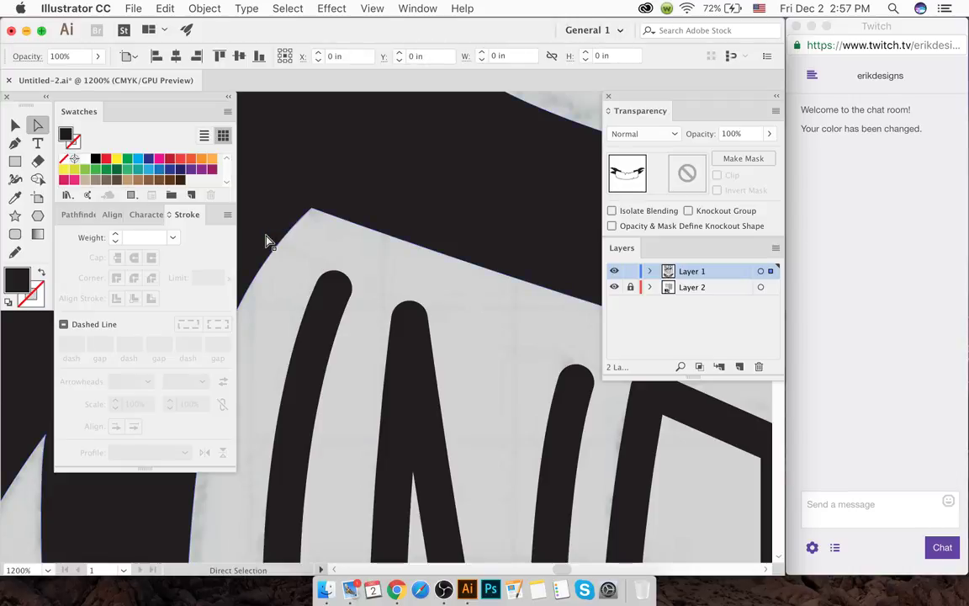
# - Draw a shallow curved highlight line across the black ribbon fold above the INS letters with the Pen tool
pyautogui.scroll(-2, 284, 244)
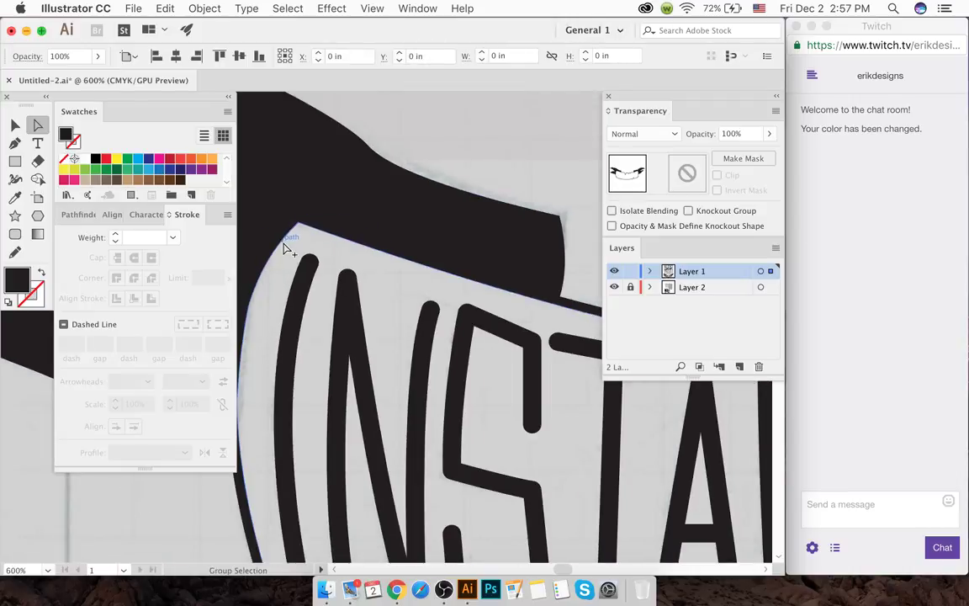
pyautogui.press('p')
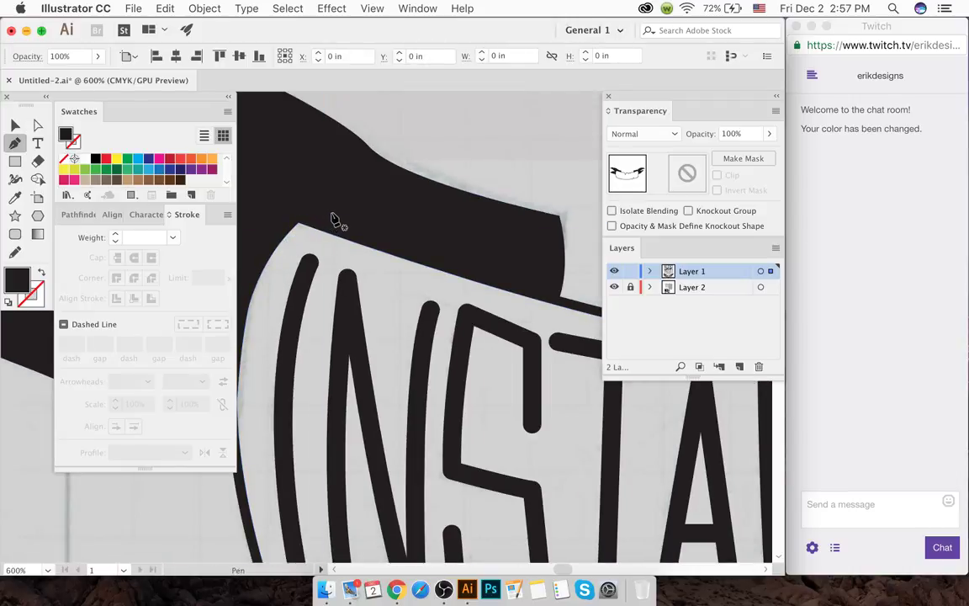
pyautogui.click(332, 213)
pyautogui.moveTo(532, 227); pyautogui.dragTo(587, 222)
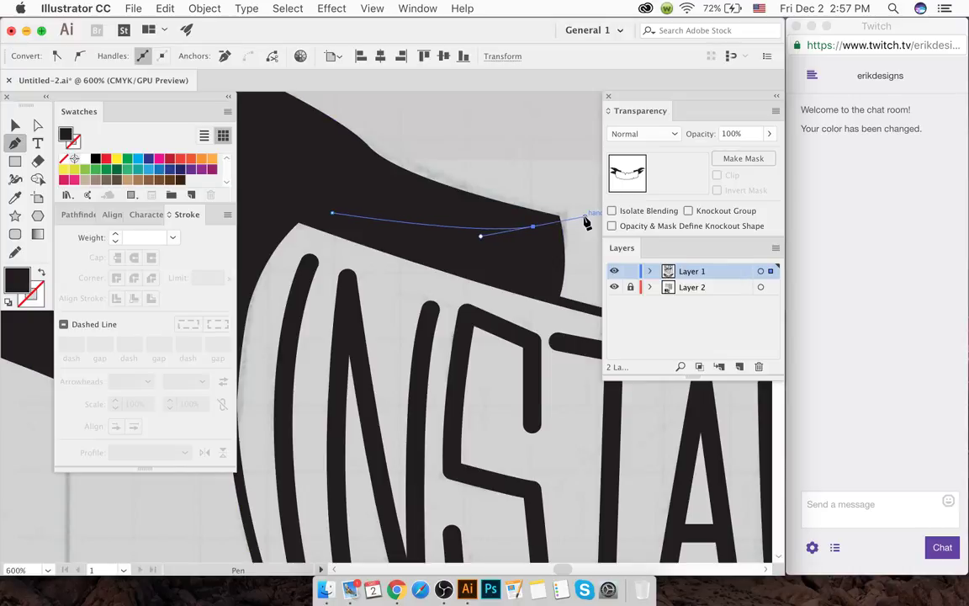
# - Try to sample a colour and add a stroke to the new highlight line, and undo the styling together with the line
pyautogui.press('i')
pyautogui.click(446, 192)
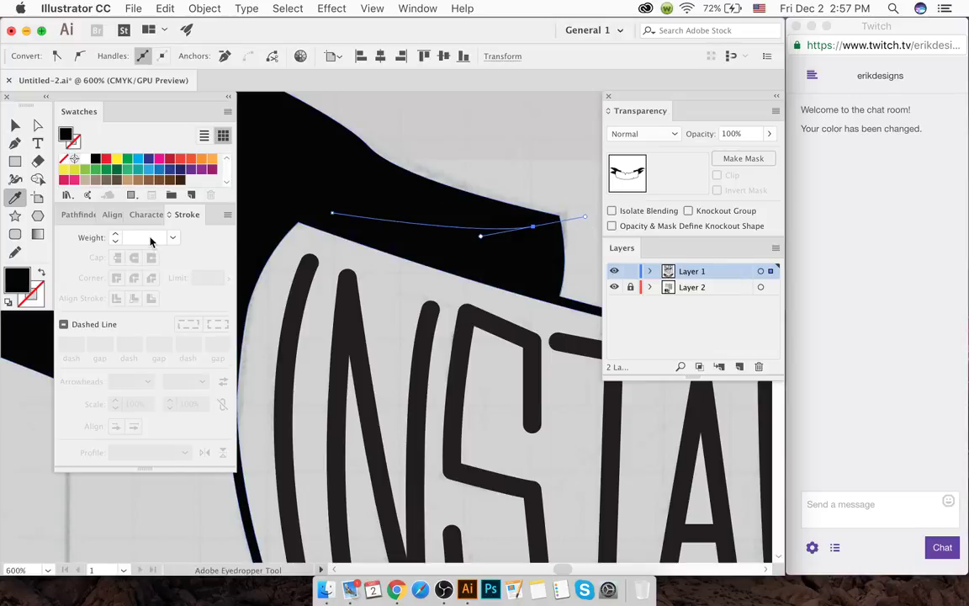
pyautogui.click(116, 233)
pyautogui.click(116, 233)
pyautogui.click(117, 233)
pyautogui.click(116, 233)
pyautogui.click(116, 233)
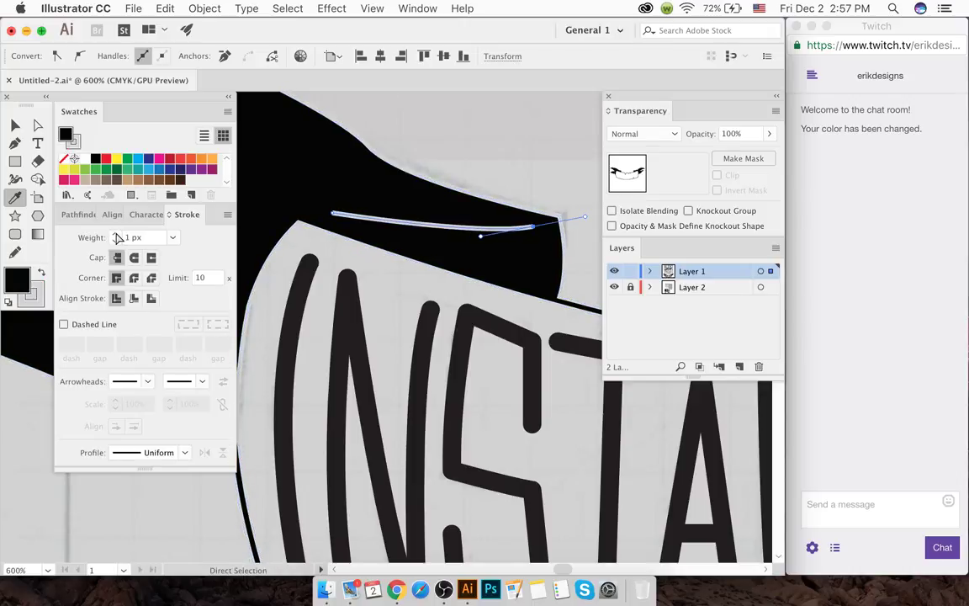
pyautogui.press('super+z')
pyautogui.press('super+z')
pyautogui.press('super+z')
pyautogui.press('super+z')
pyautogui.click(117, 238)
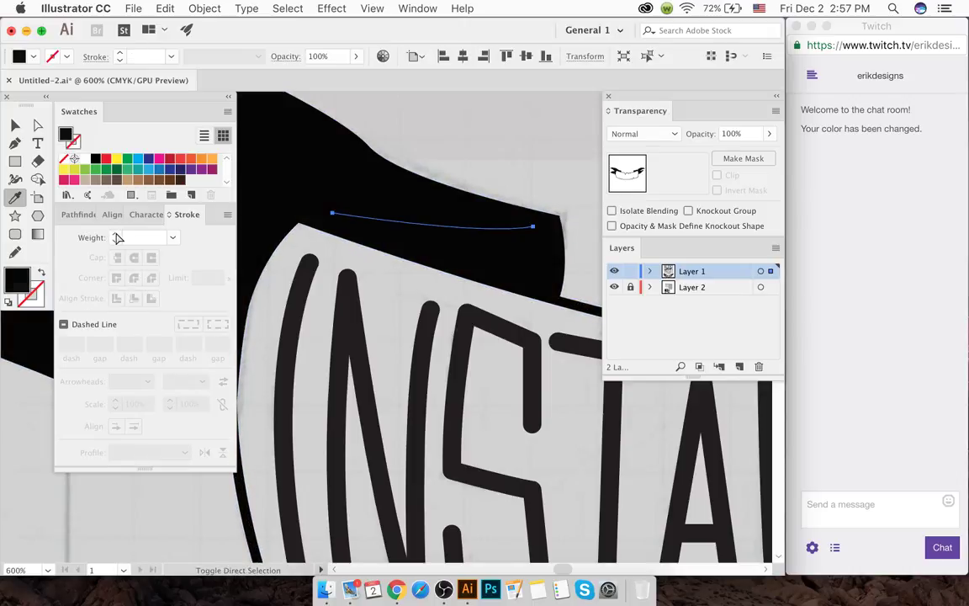
pyautogui.click(116, 234)
pyautogui.click(116, 234)
pyautogui.press('super+z')
pyautogui.press('super+z')
pyautogui.press('super+z')
pyautogui.press('super+z')
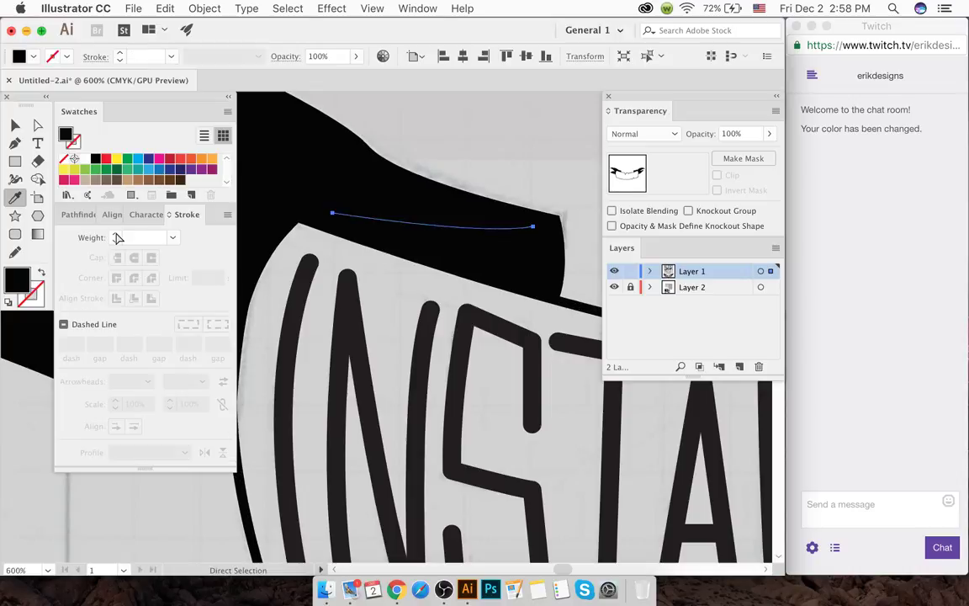
pyautogui.press('super+z')
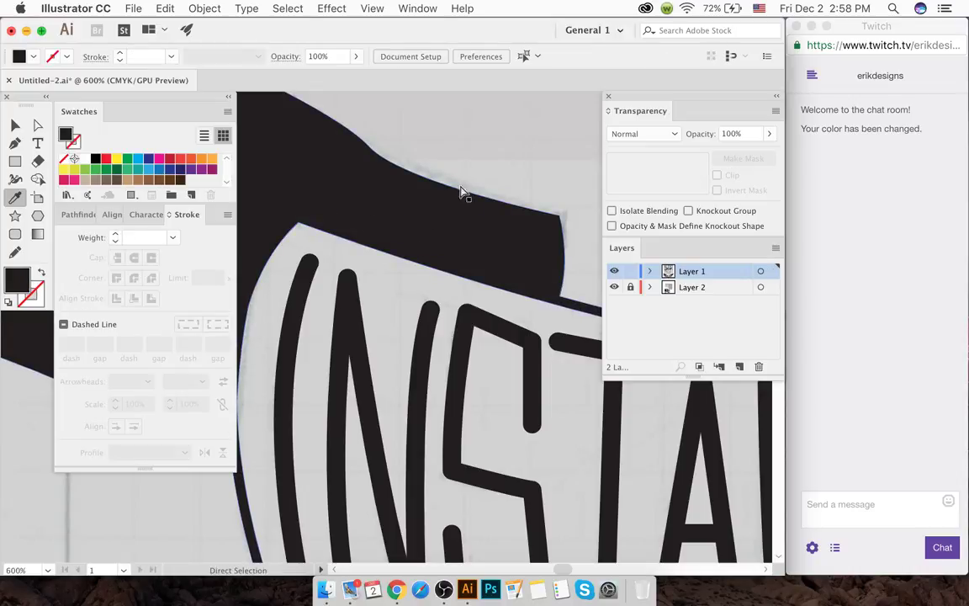
# - Redraw the shallow curved highlight across the black fold above the INS letters as an open Pen path
pyautogui.press('p')
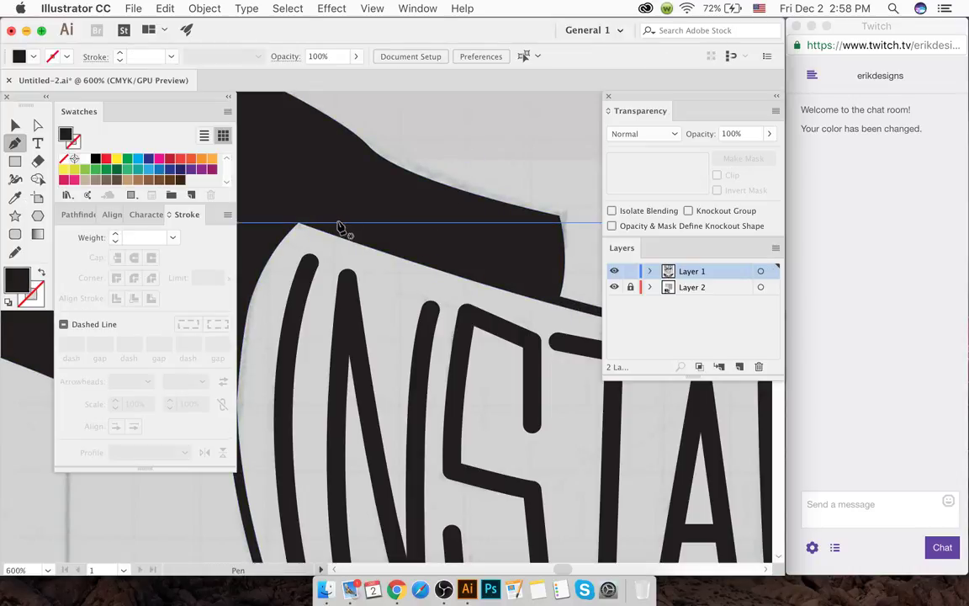
pyautogui.click(346, 223)
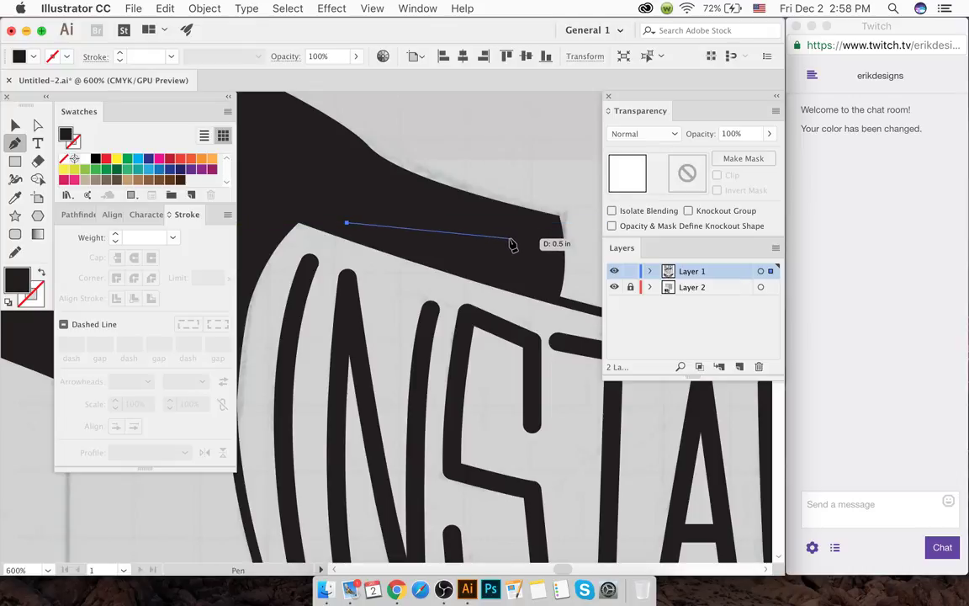
pyautogui.moveTo(531, 228); pyautogui.dragTo(589, 221)
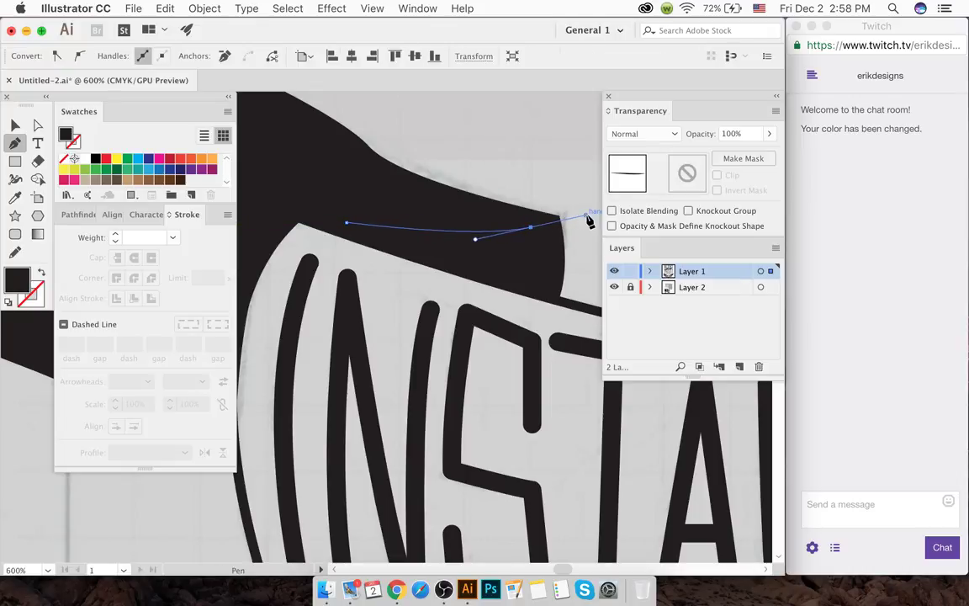
# - Give the redrawn highlight line a 2 px light grey stroke with round caps
pyautogui.click(114, 236)
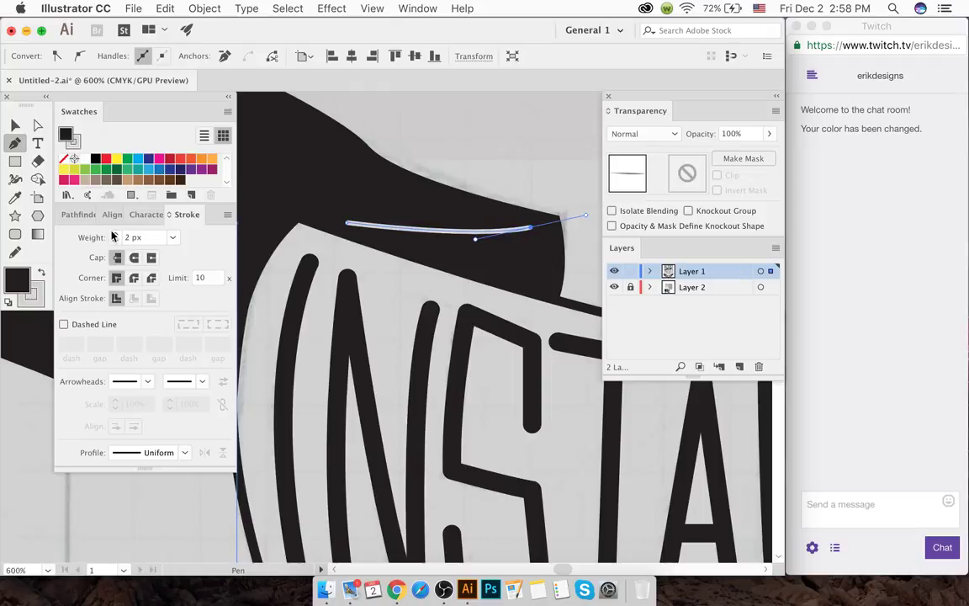
pyautogui.click(113, 235)
pyautogui.click(114, 241)
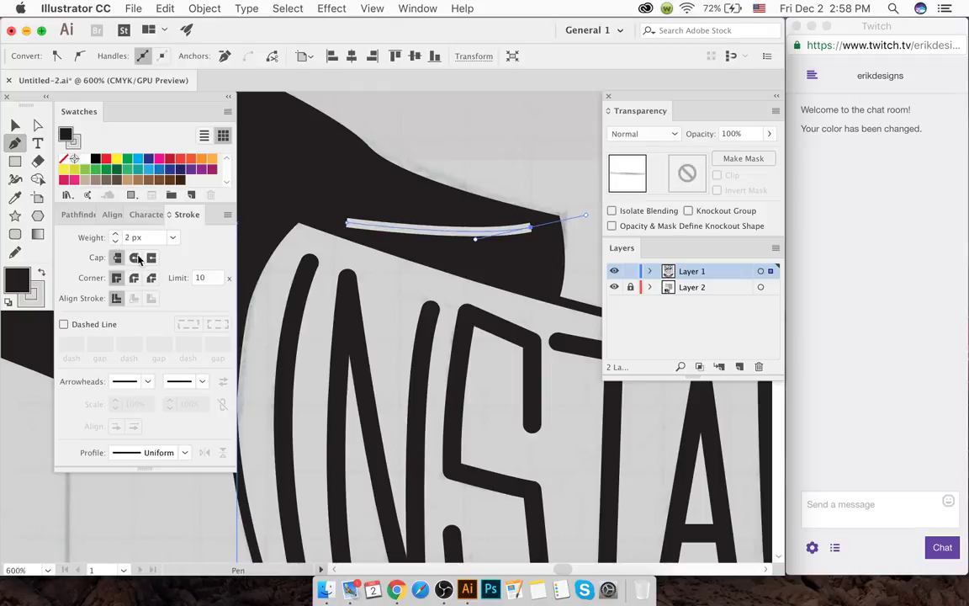
pyautogui.click(133, 258)
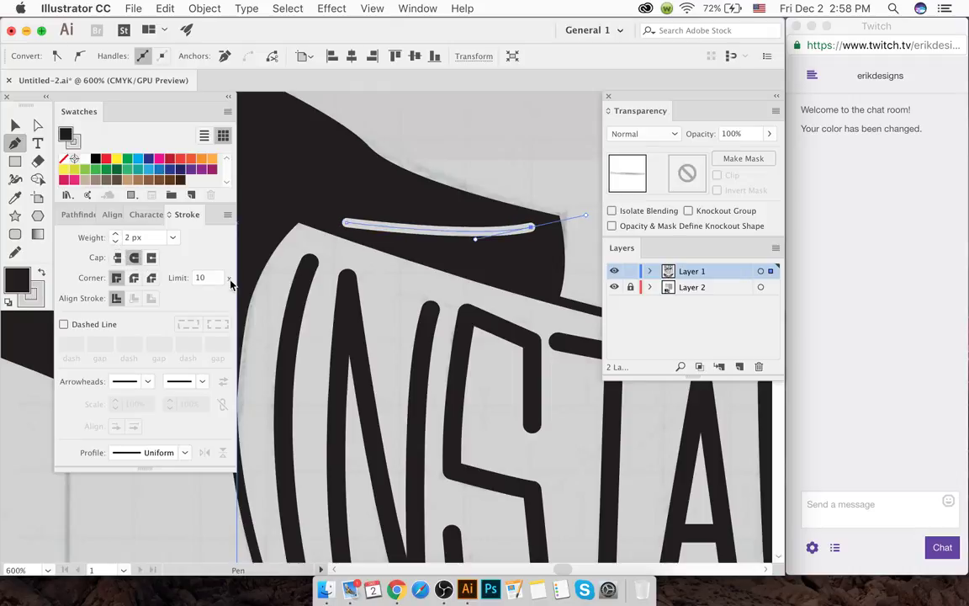
# - Expand the redrawn highlight's fill and stroke into shapes
pyautogui.click(17, 126)
pyautogui.click(204, 8)
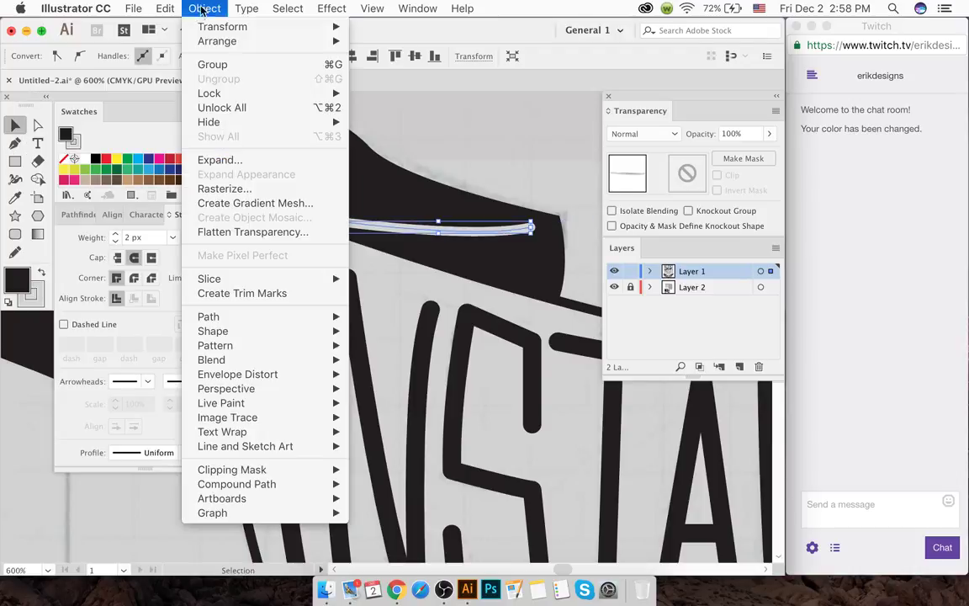
pyautogui.click(253, 159)
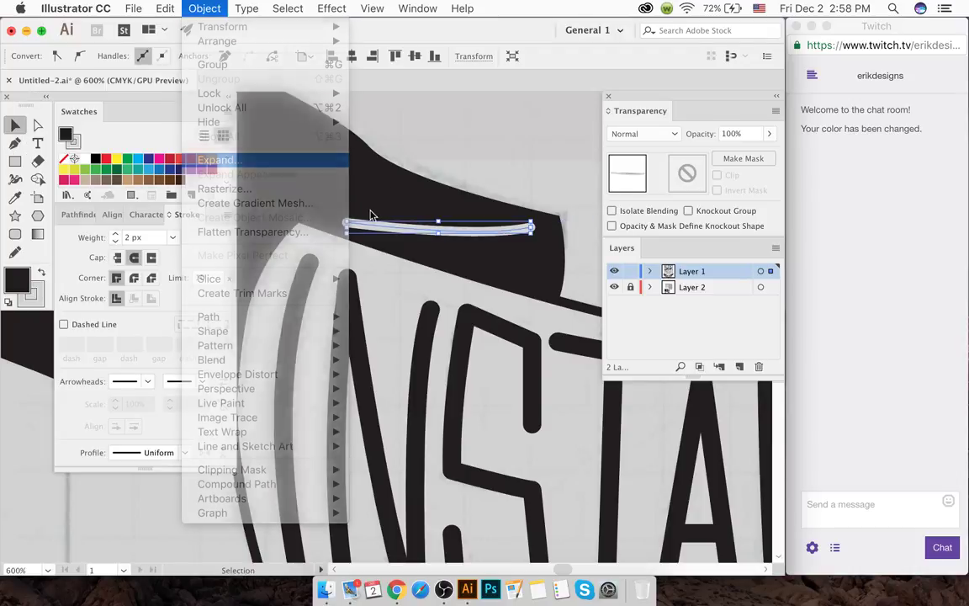
pyautogui.press('Return')
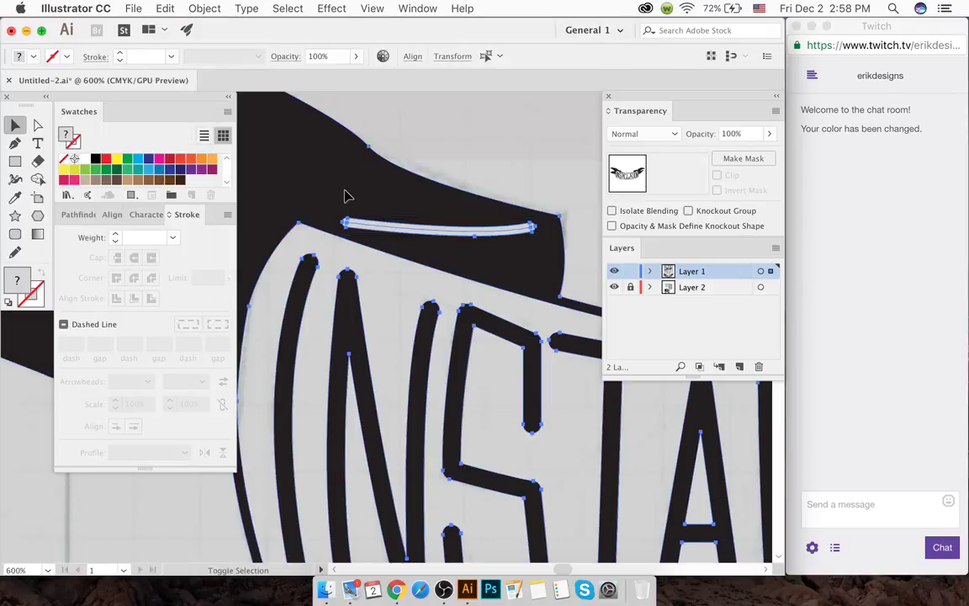
# - Select only the expanded highlight group above the INS letters, apply Expand to it again, and deselect it
pyautogui.click(443, 158)
pyautogui.click(446, 238)
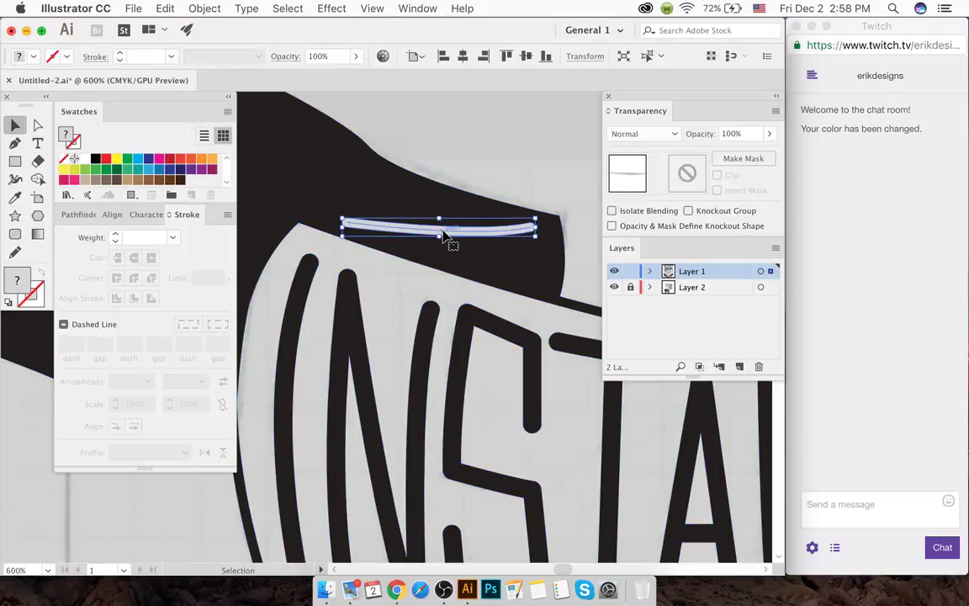
pyautogui.click(205, 9)
pyautogui.click(246, 163)
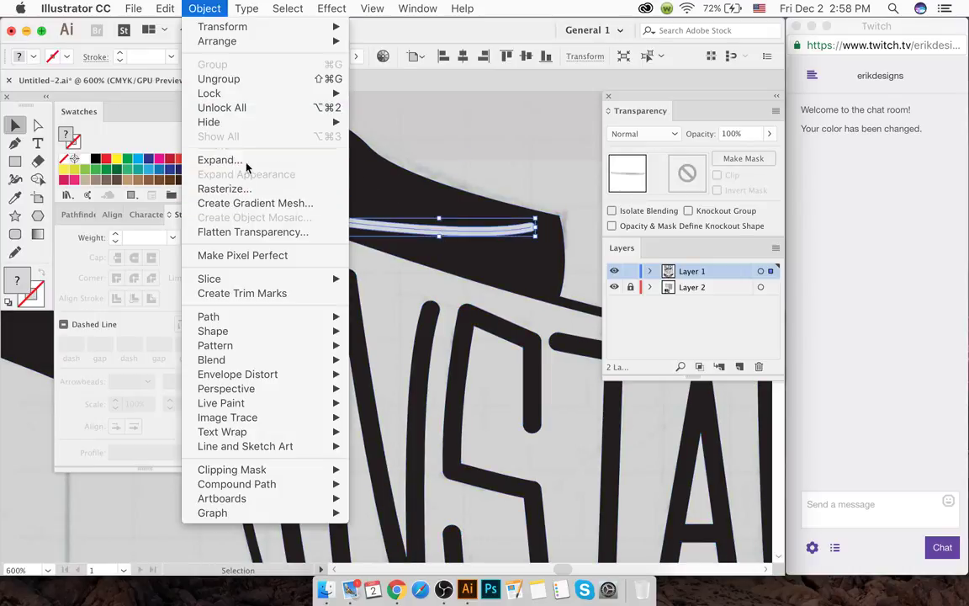
pyautogui.press('Return')
pyautogui.click(342, 393)
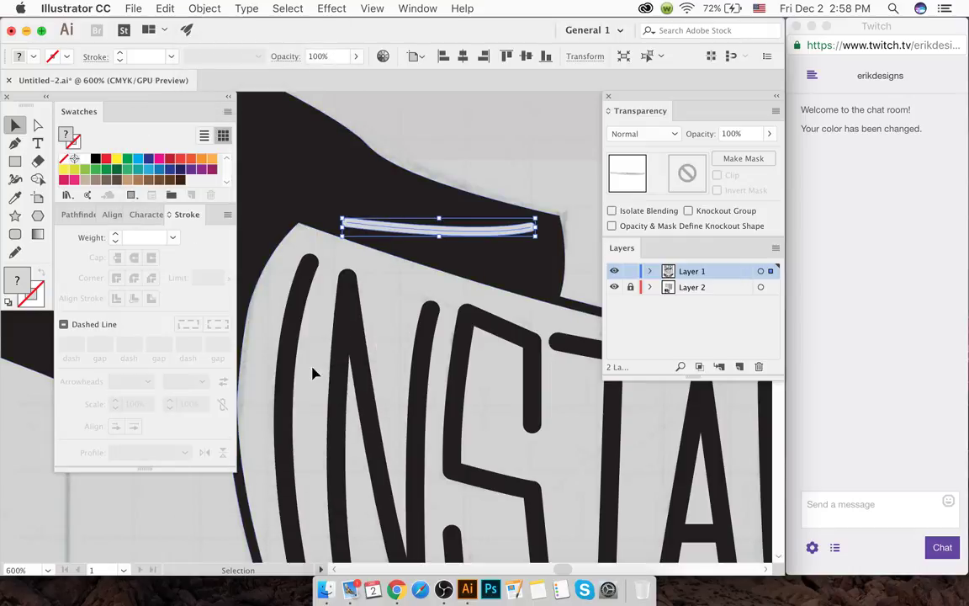
pyautogui.click(481, 174)
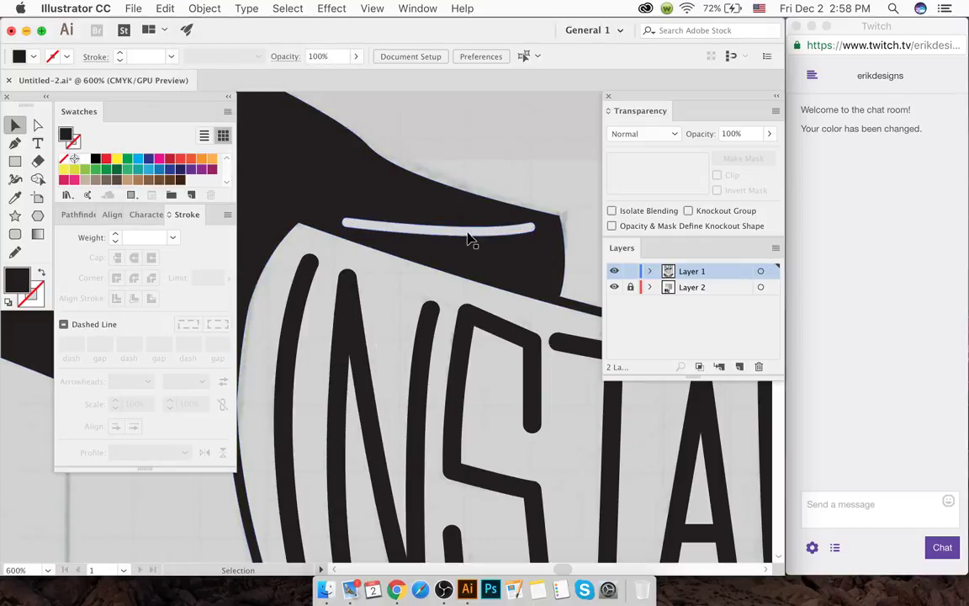
# - Try deleting the highlight's leftover centre path in Outline view, return to Preview, and undo the deletion
pyautogui.press('super+y')
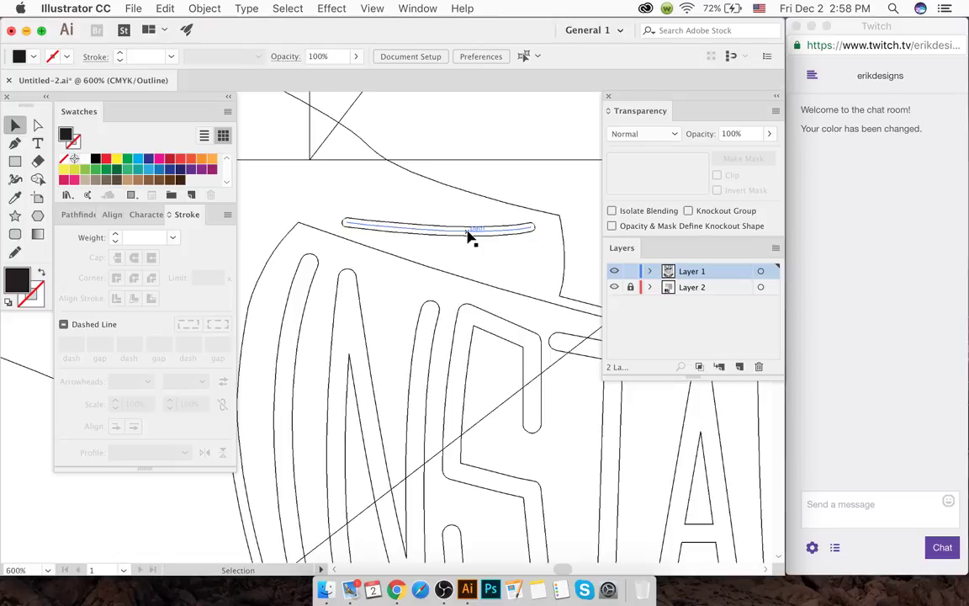
pyautogui.click(469, 236)
pyautogui.press('Delete')
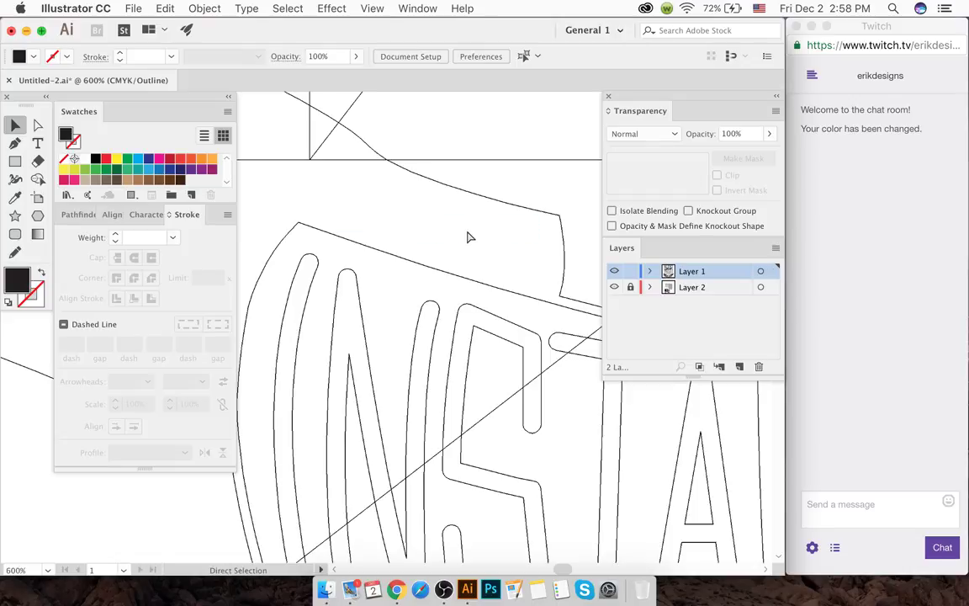
pyautogui.press('super+y')
pyautogui.press('super+z')
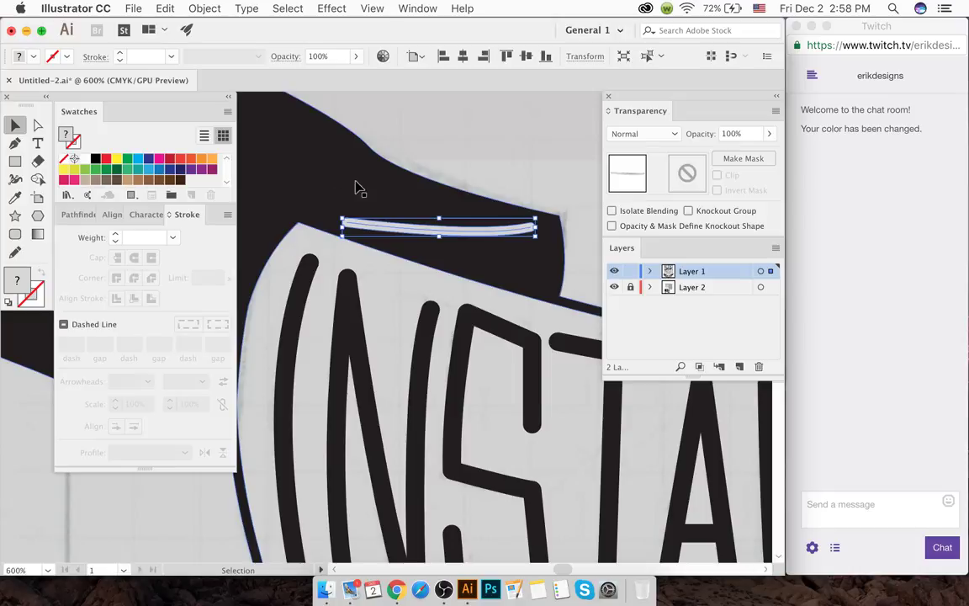
pyautogui.scroll(4, 435, 231)
pyautogui.scroll(-2, 435, 233)
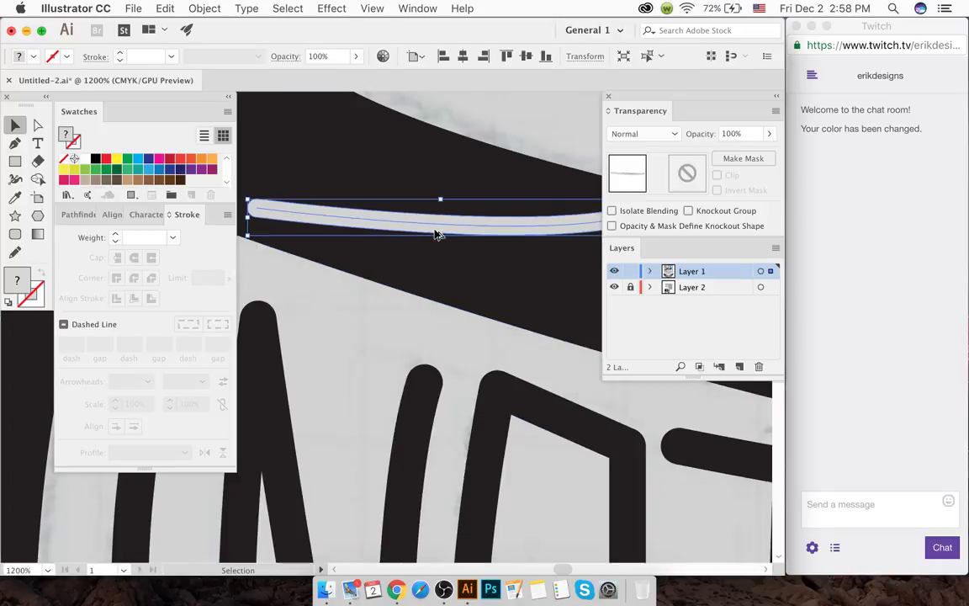
# - Recolour the expanded highlight above the INS letters pink and swap its fill to the stroke
pyautogui.scroll(-2, 435, 233)
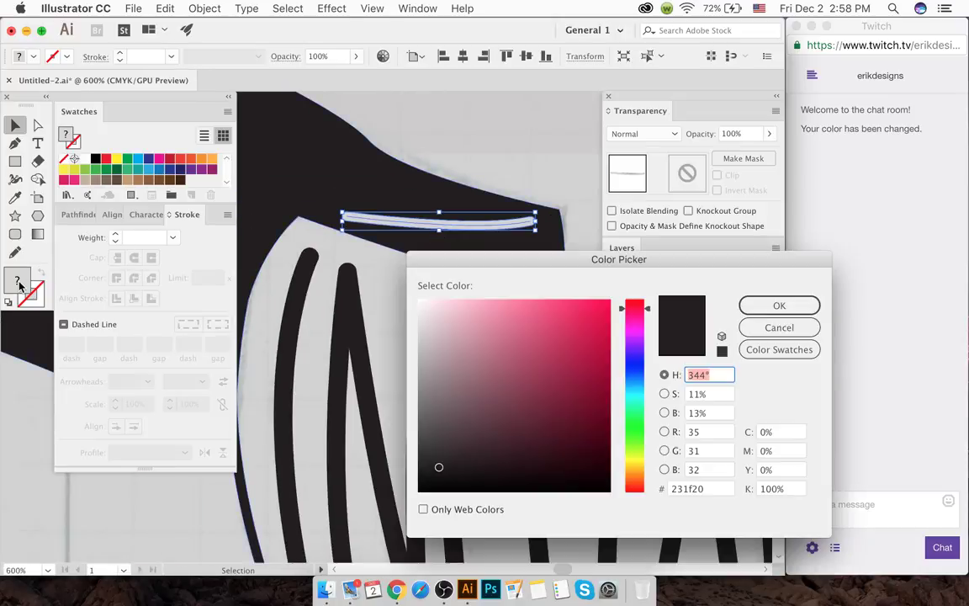
pyautogui.doubleClick(18, 279)
pyautogui.click(507, 326)
pyautogui.click(779, 305)
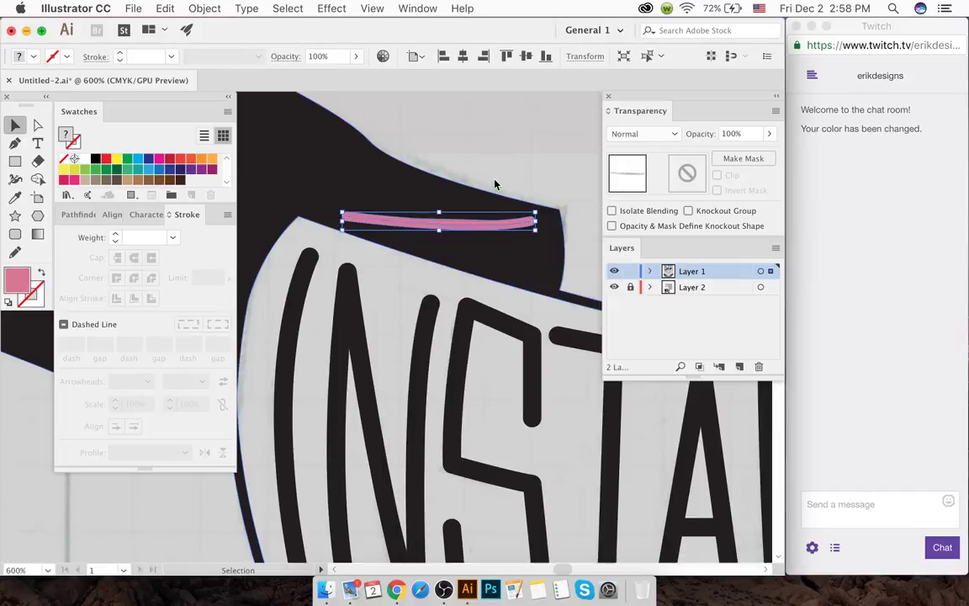
pyautogui.click(453, 233)
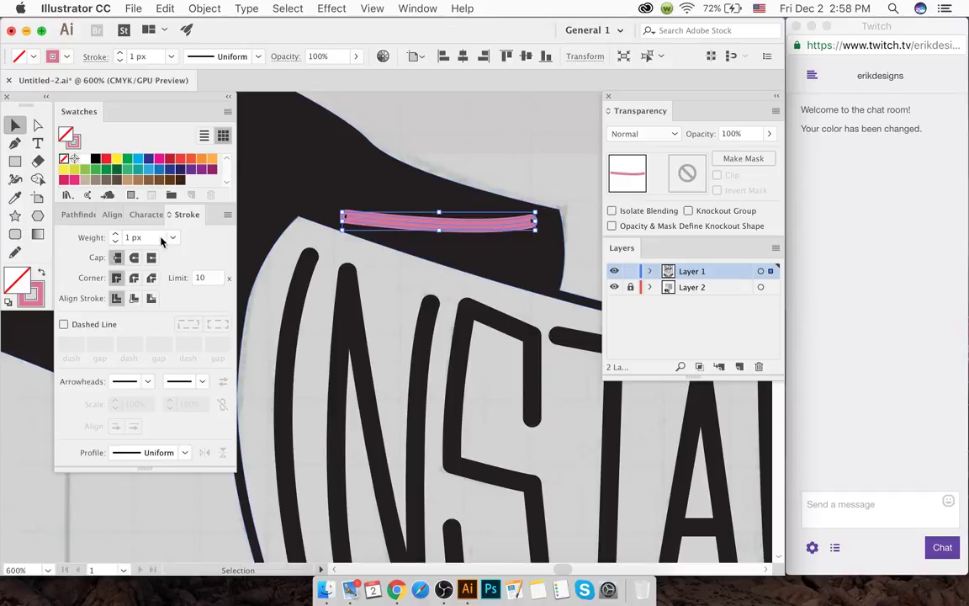
pyautogui.click(500, 173)
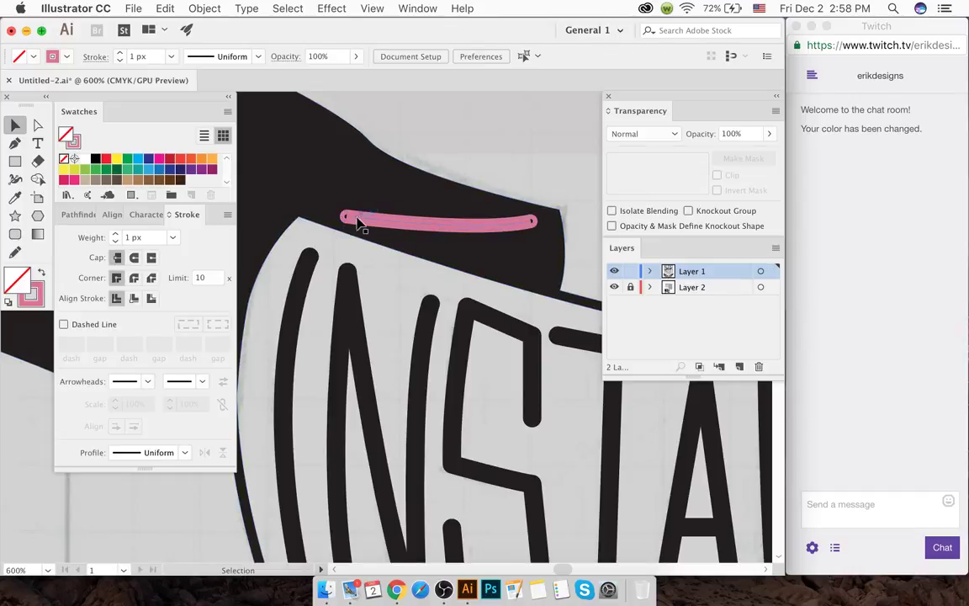
# - Try deleting the centre path inside the pink highlight, and undo the deletion
pyautogui.click(358, 224)
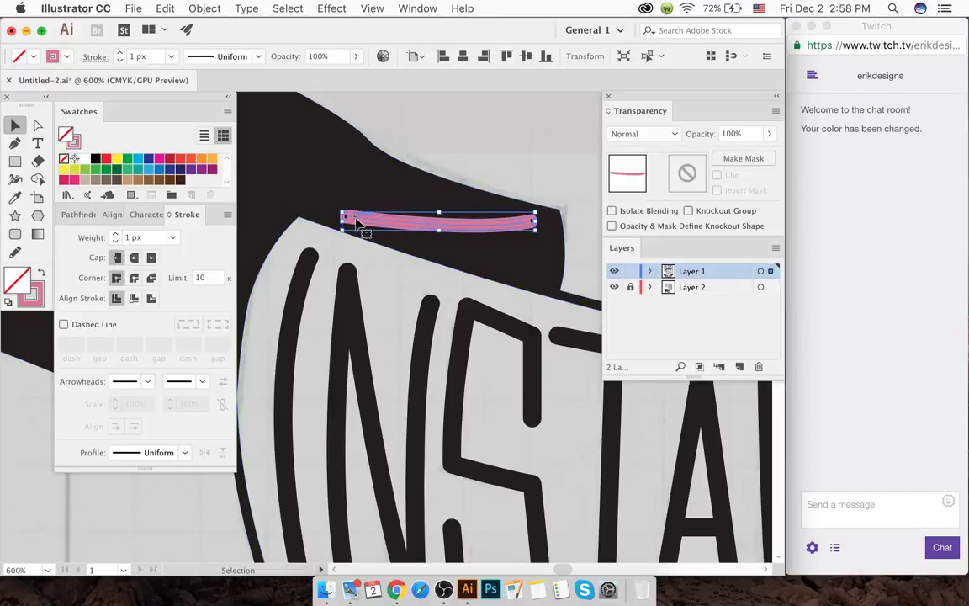
pyautogui.press('a')
pyautogui.click(447, 158)
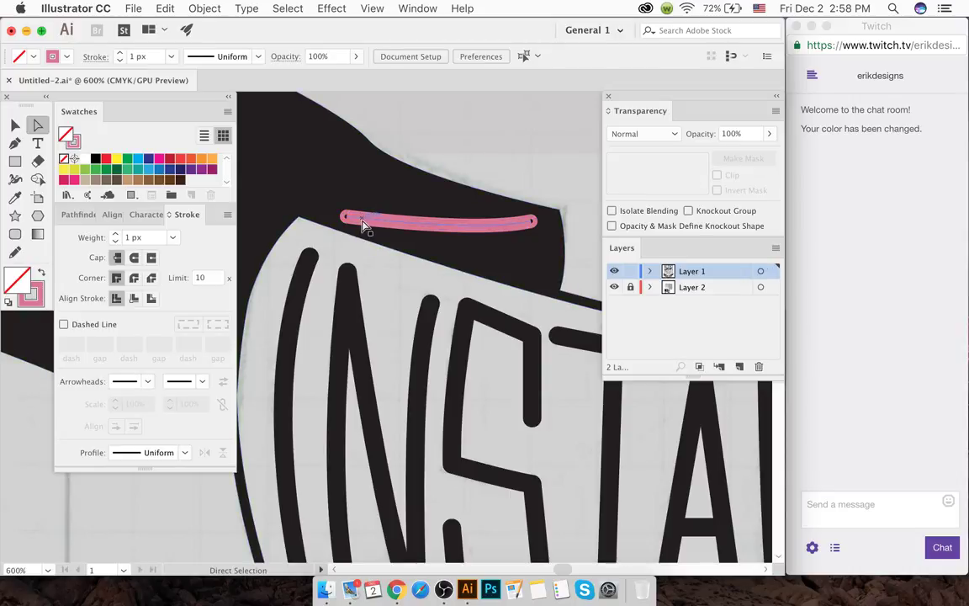
pyautogui.click(363, 222)
pyautogui.press('Delete')
pyautogui.press('Delete')
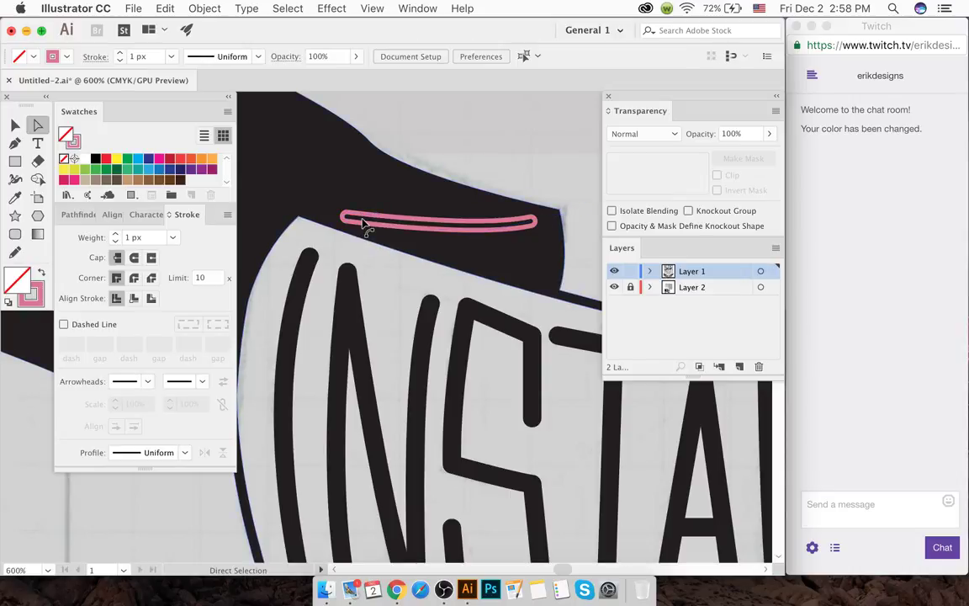
pyautogui.click(16, 124)
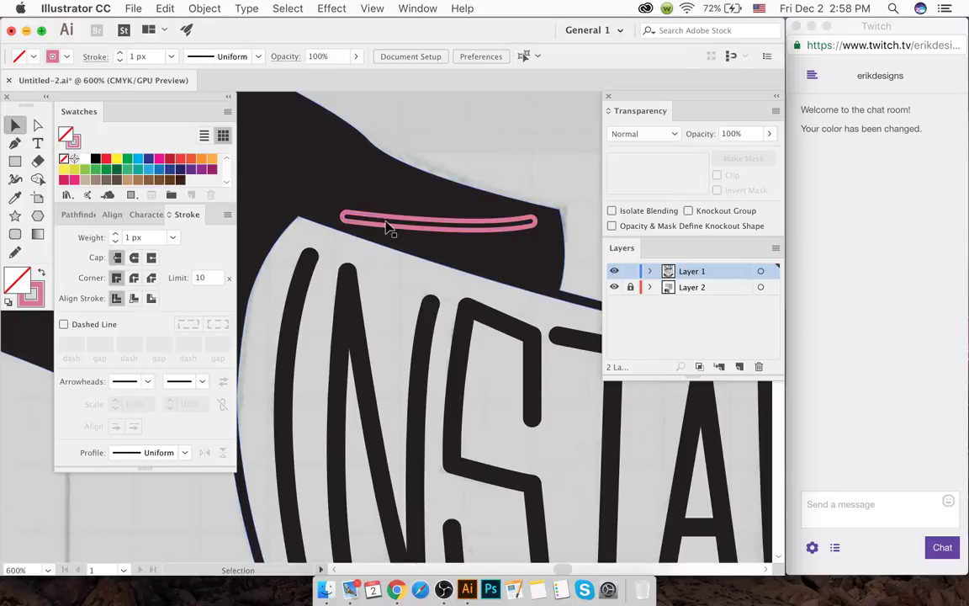
pyautogui.press('super+z')
pyautogui.press('super+z')
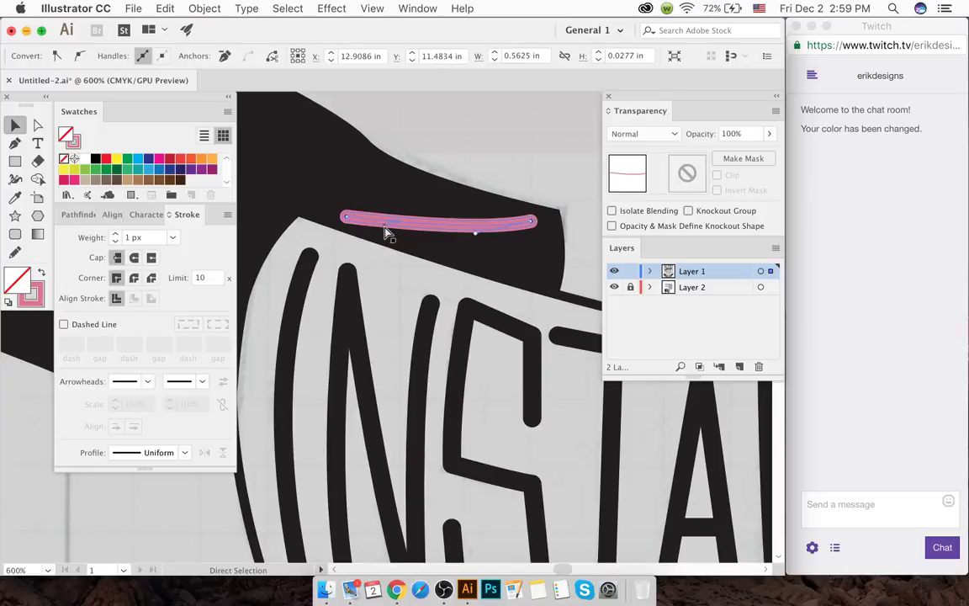
# - Delete the pink highlight's rounded outer outline, keeping only its centre path
pyautogui.click(483, 153)
pyautogui.click(524, 203)
pyautogui.click(531, 217)
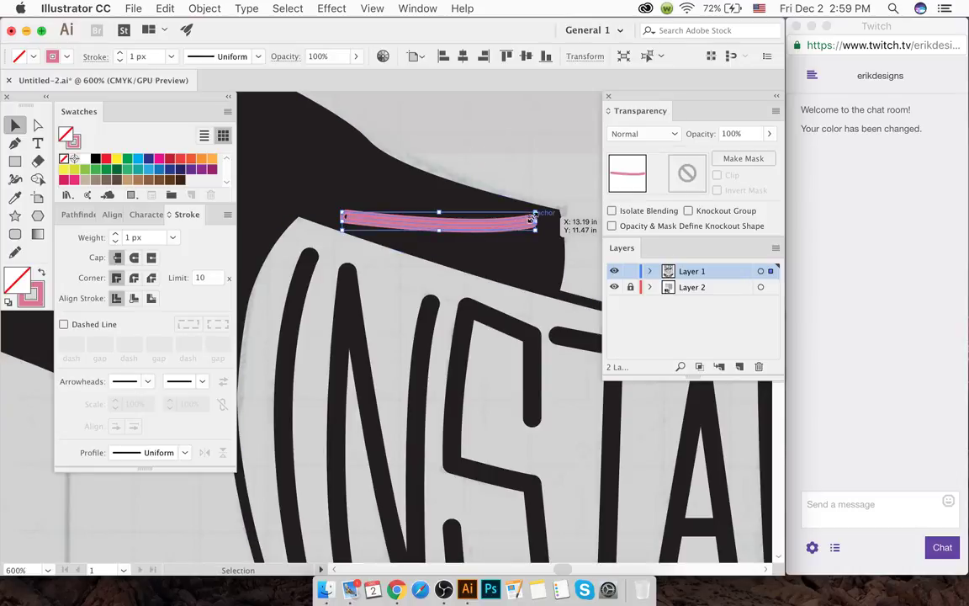
pyautogui.press('a')
pyautogui.click(545, 160)
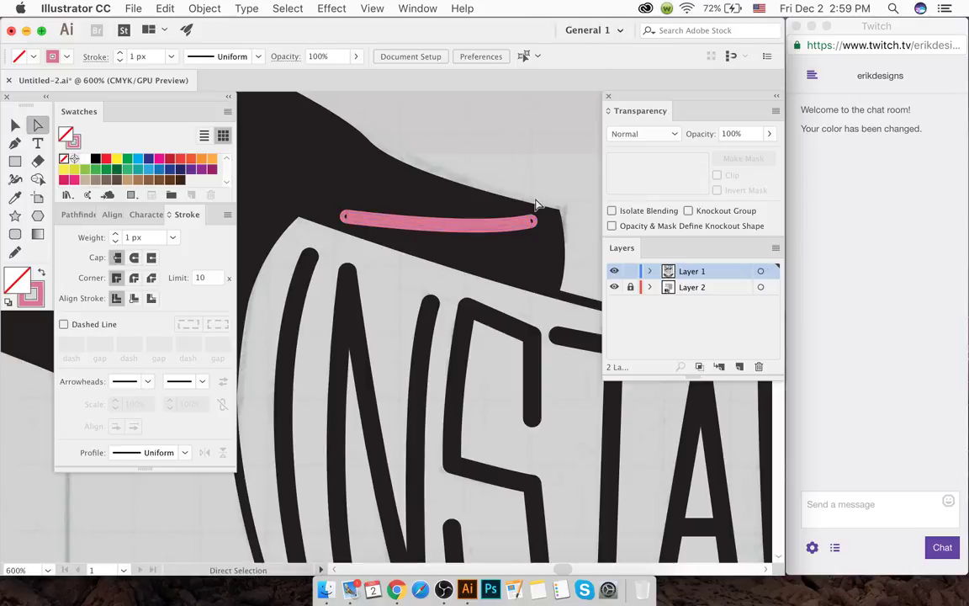
pyautogui.click(525, 222)
pyautogui.press('Delete')
pyautogui.press('Delete')
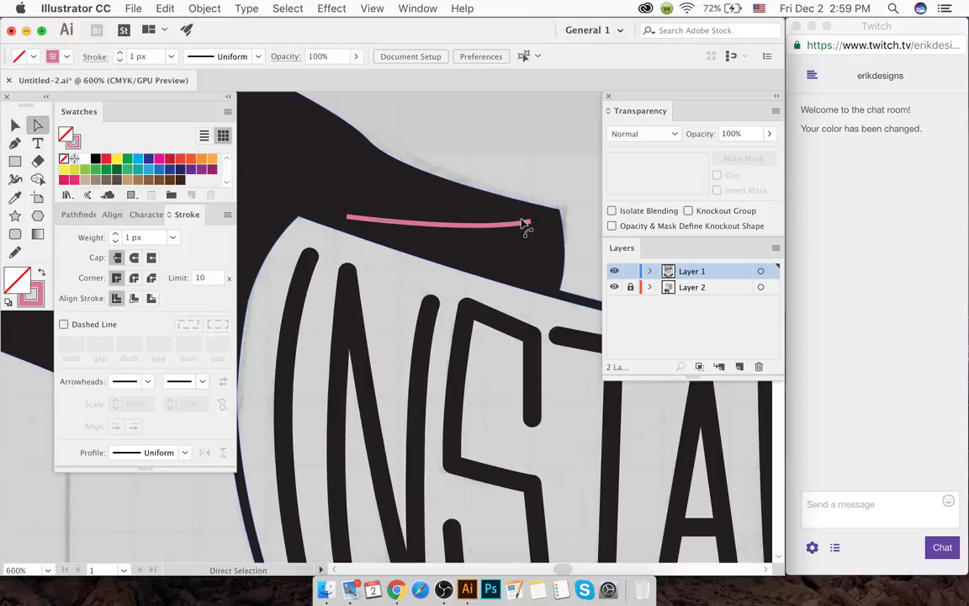
# - Give the remaining pink centre path a 2 px stroke with round caps
pyautogui.press('v')
pyautogui.click(453, 227)
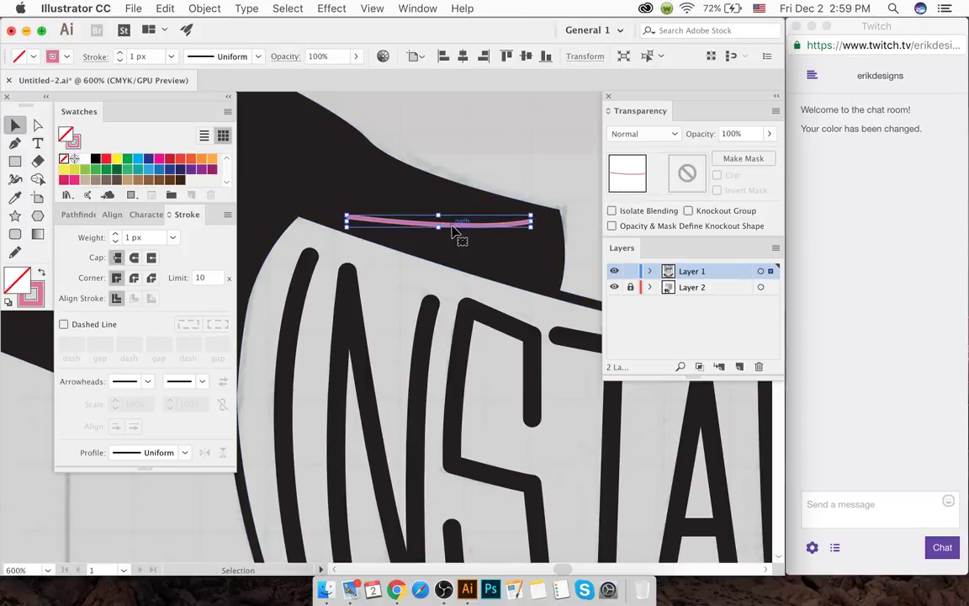
pyautogui.click(116, 235)
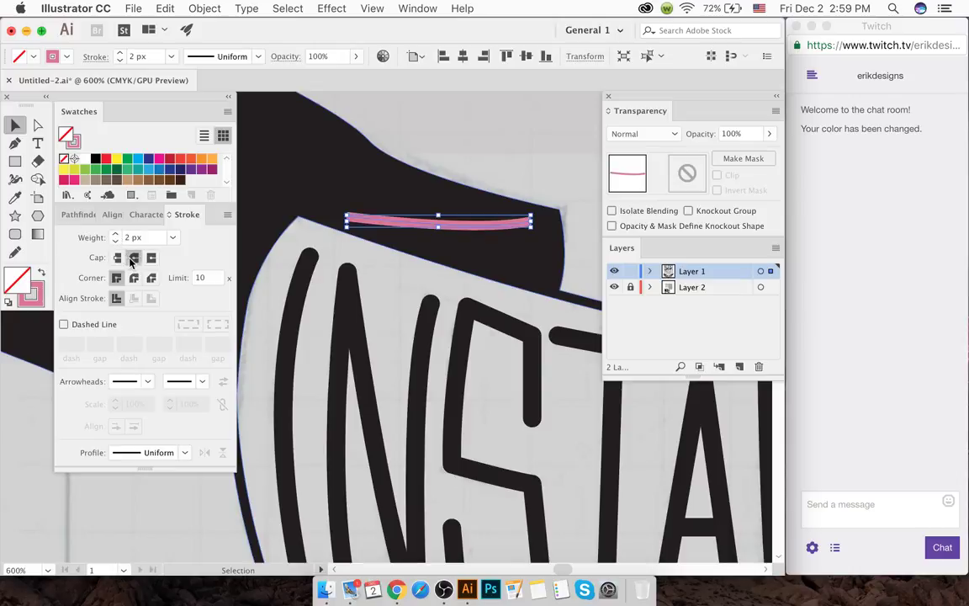
pyautogui.click(133, 258)
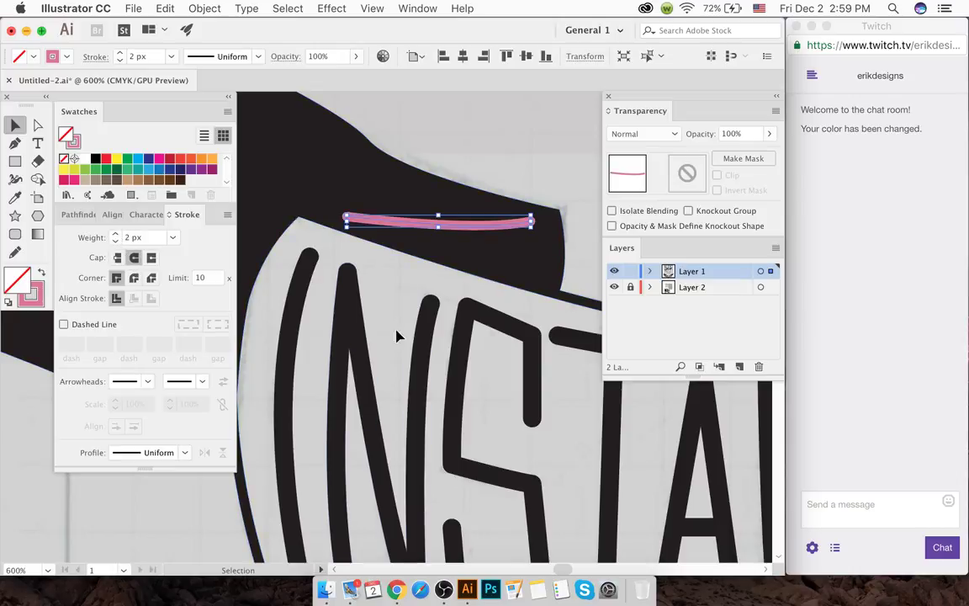
# - Convert the pink highlight's stroke into a shape and cut it out of the black ribbon fold with the Shape Builder
pyautogui.click(204, 9)
pyautogui.press('Escape')
pyautogui.press('super+a')
pyautogui.hotkey('shift', 'm')
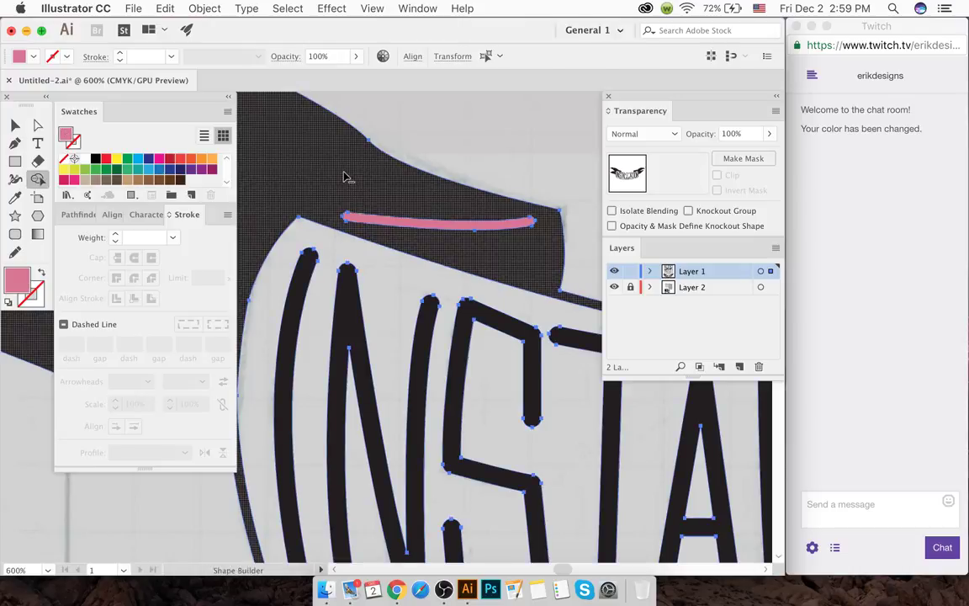
pyautogui.keyDown('alt'); pyautogui.click(365, 221); pyautogui.keyUp('alt')
pyautogui.click(15, 125)
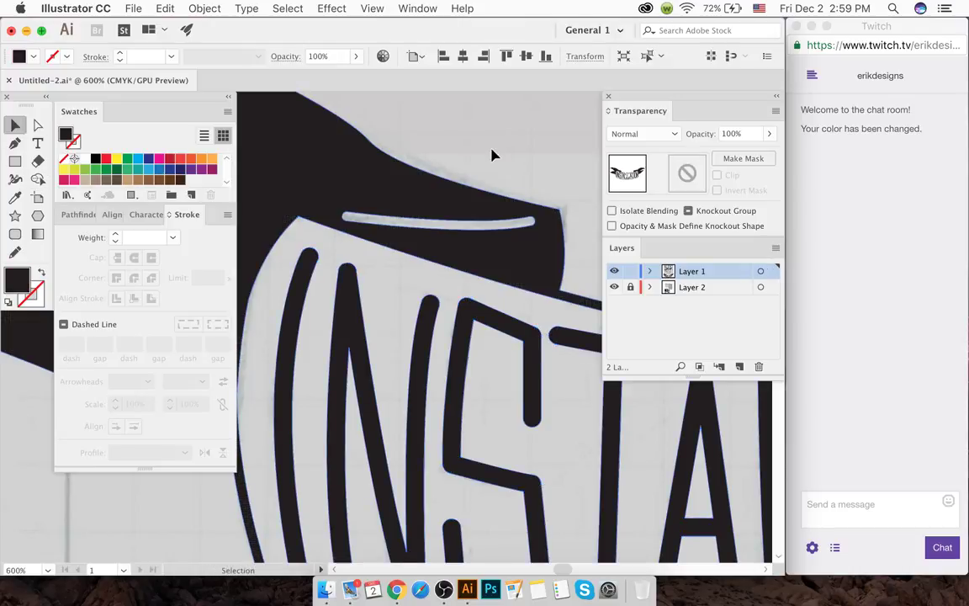
pyautogui.click(493, 155)
# - Round the INSTALLATION banner's upper-left inner corner above the letter I
pyautogui.scroll(-4, 427, 185)
pyautogui.scroll(3, 412, 202)
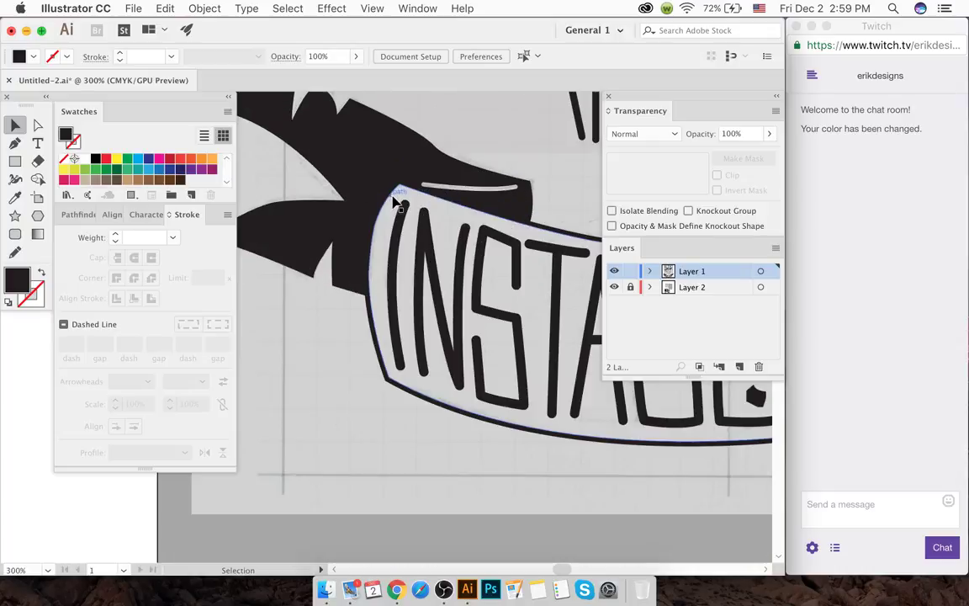
pyautogui.press('a')
pyautogui.click(402, 190)
pyautogui.moveTo(402, 196); pyautogui.dragTo(405, 203)
pyautogui.click(487, 158)
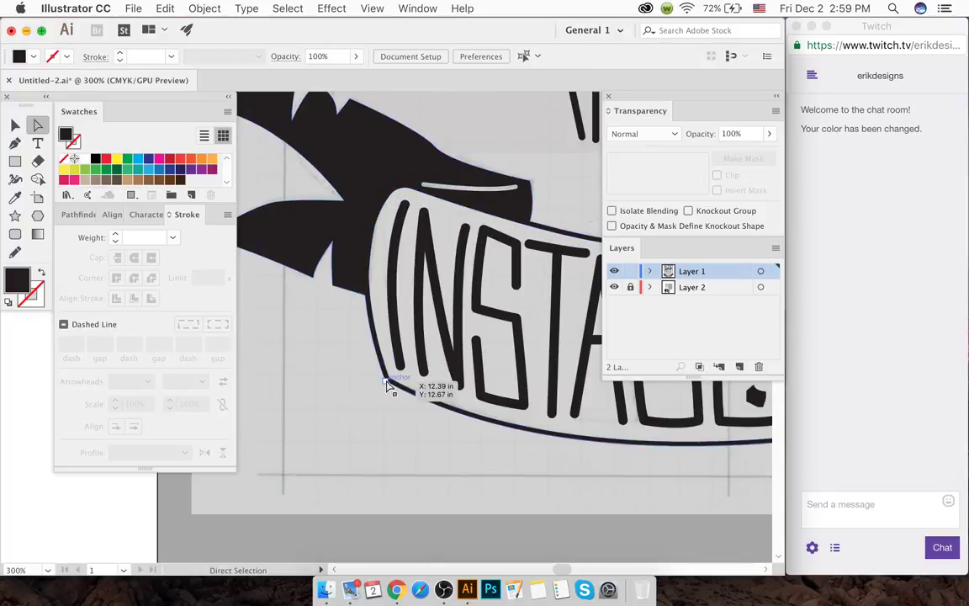
# - Try rounding the banner's lower-left inner corner with a radius of about 0.15 in
pyautogui.click(391, 381)
pyautogui.scroll(3, 391, 381)
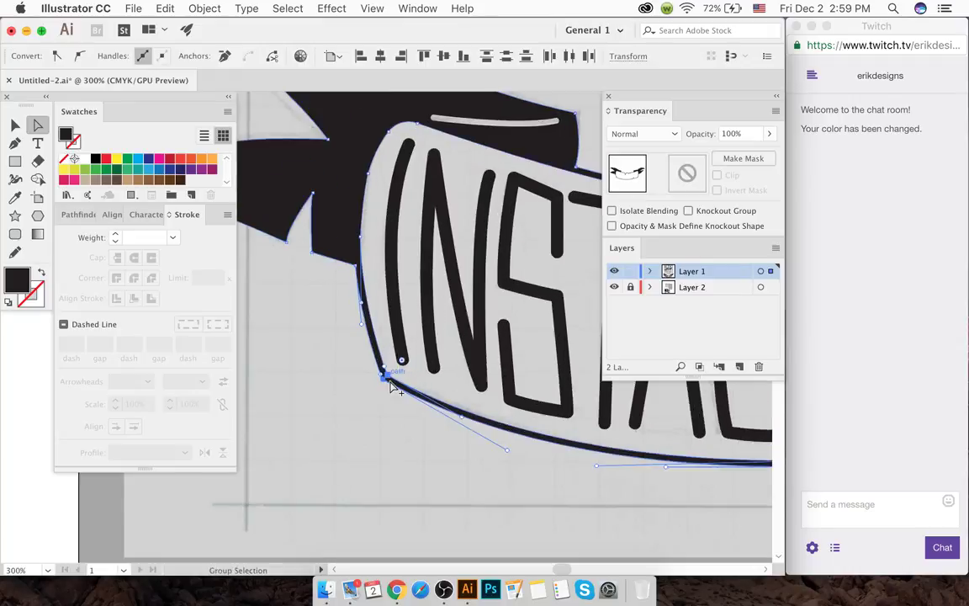
pyautogui.moveTo(395, 370); pyautogui.dragTo(435, 349)
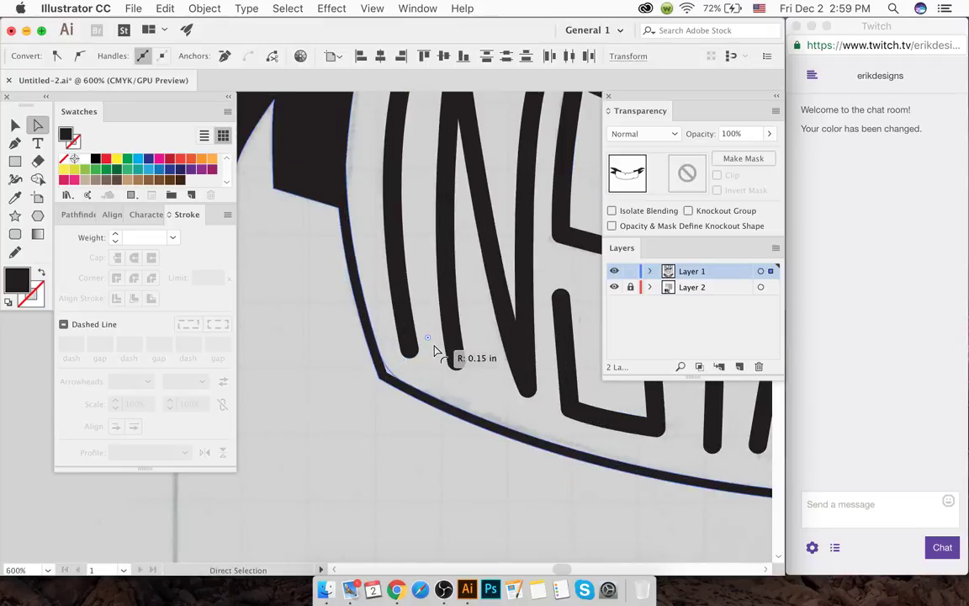
# - Try reshaping the anchor points at the banner's lower-left outer corner, and undo all edits to that corner
pyautogui.click(381, 379)
pyautogui.scroll(6, 383, 385)
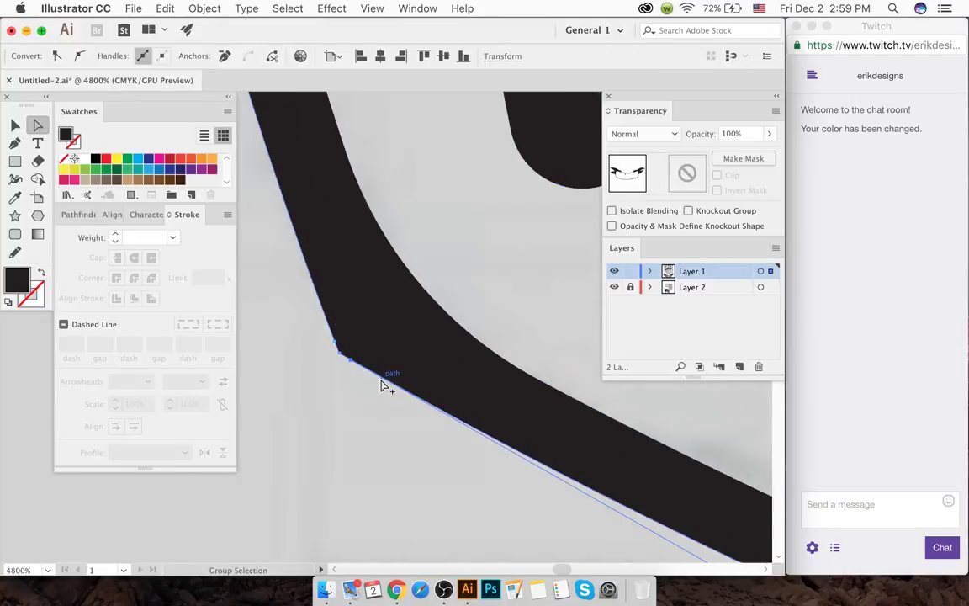
pyautogui.click(340, 353)
pyautogui.moveTo(348, 354); pyautogui.dragTo(333, 378)
pyautogui.press('p')
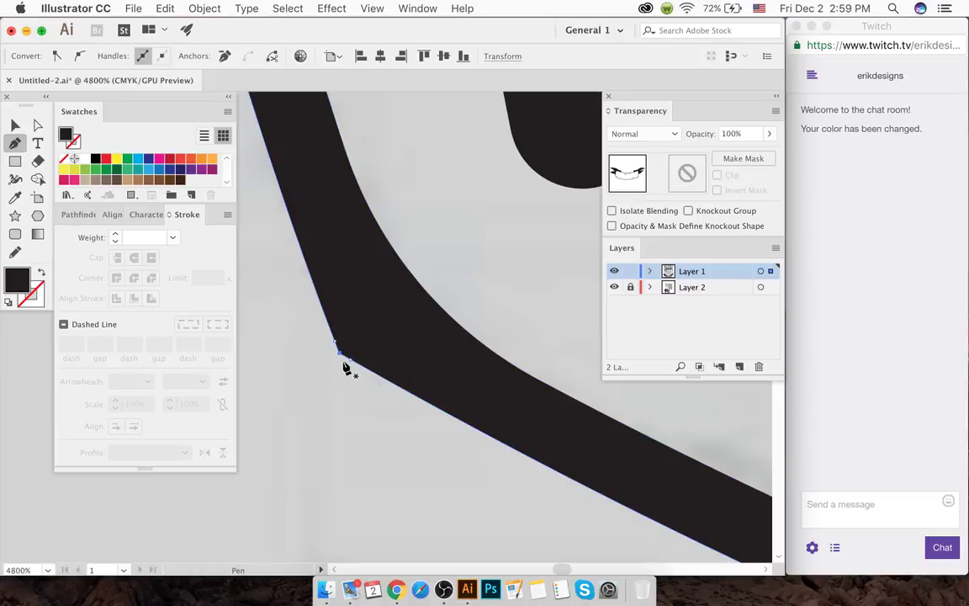
pyautogui.click(351, 359)
pyautogui.click(335, 341)
pyautogui.press('super+z')
pyautogui.press('super+z')
pyautogui.press('super+z')
pyautogui.press('super+z')
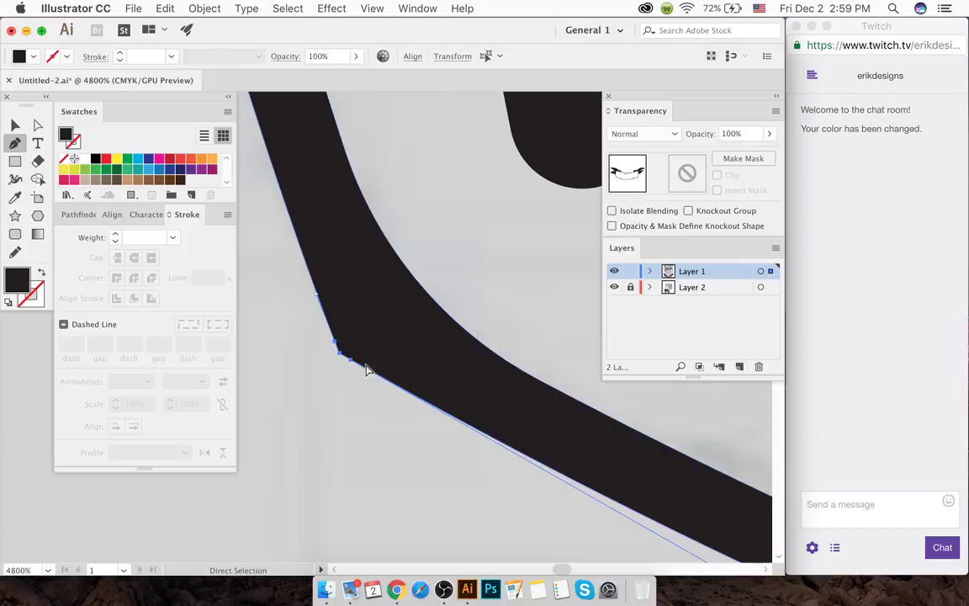
pyautogui.click(14, 125)
pyautogui.moveTo(310, 372); pyautogui.dragTo(316, 372)
# - Round the banner's upper-right inner corner above the final N of INSTALLATION
pyautogui.scroll(-10, 340, 361)
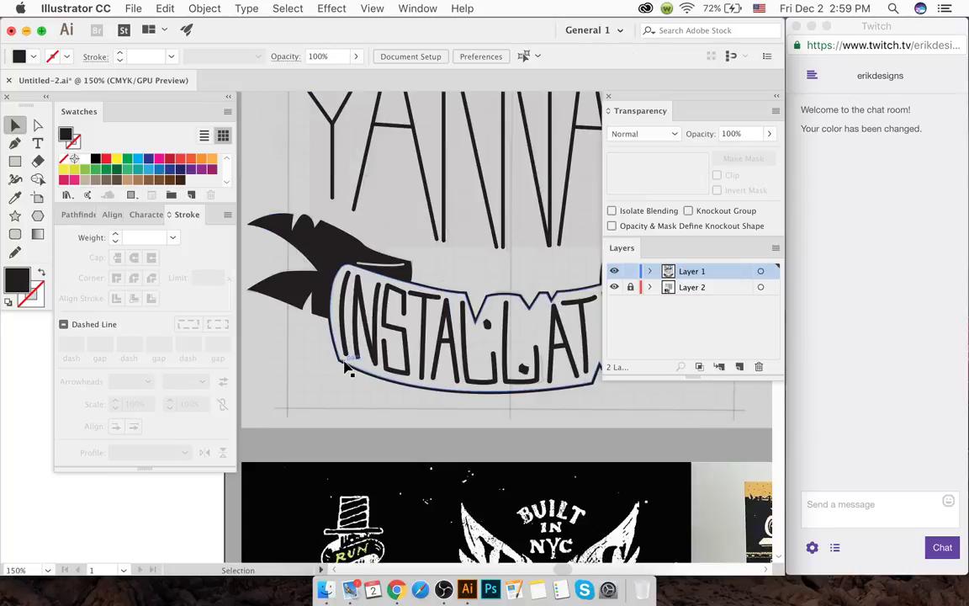
pyautogui.hscroll(5, 345, 367)
pyautogui.scroll(4, 438, 271)
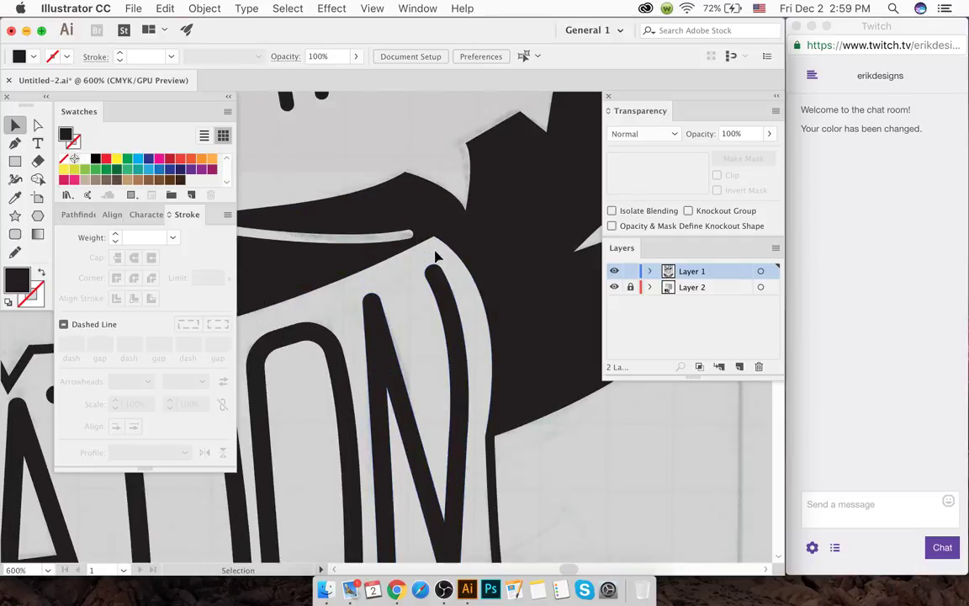
pyautogui.click(434, 238)
pyautogui.click(434, 237)
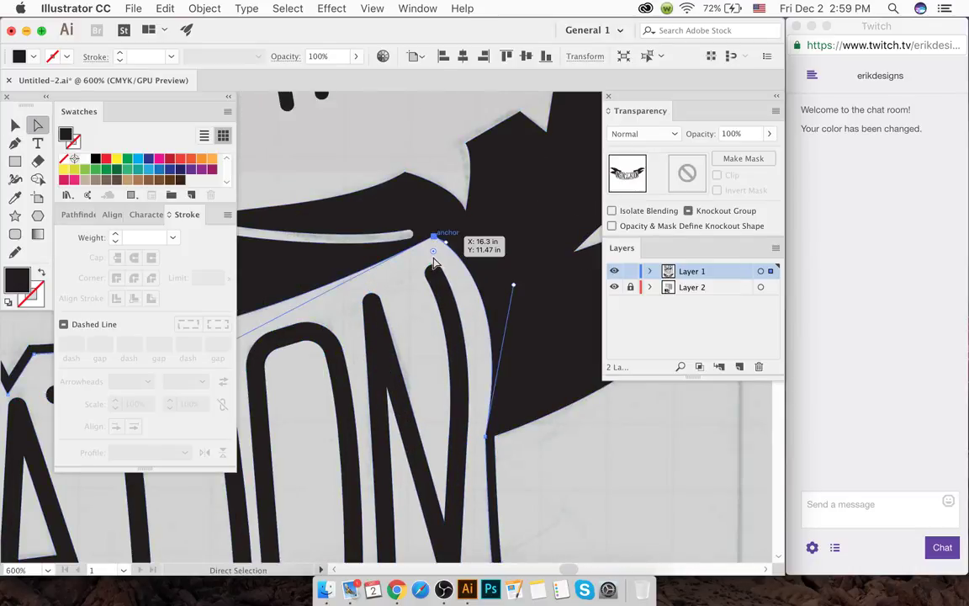
pyautogui.moveTo(434, 255); pyautogui.dragTo(433, 262)
pyautogui.click(352, 151)
pyautogui.click(351, 155)
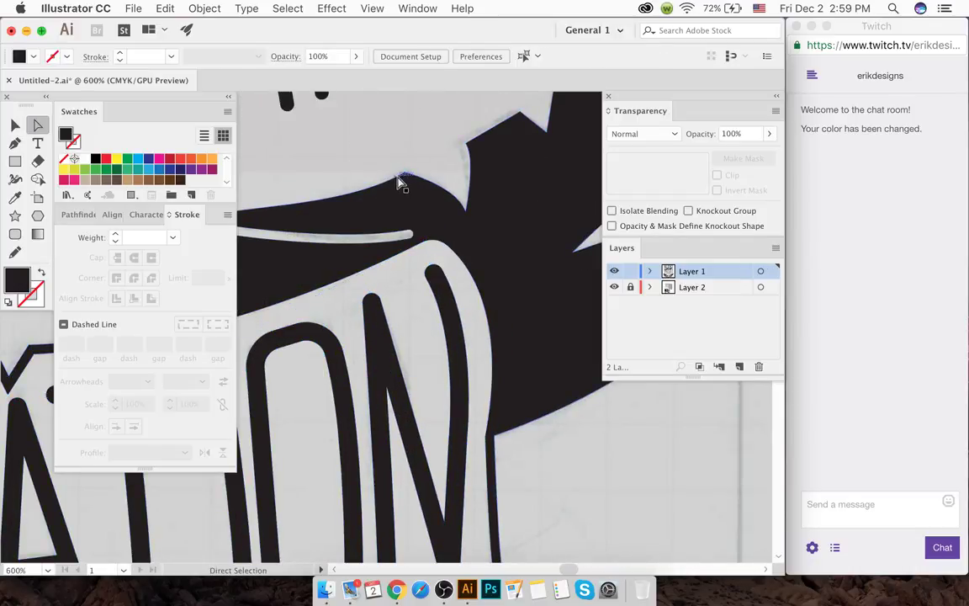
pyautogui.press('super+minus')
pyautogui.press('super+minus')
pyautogui.press('super+minus')
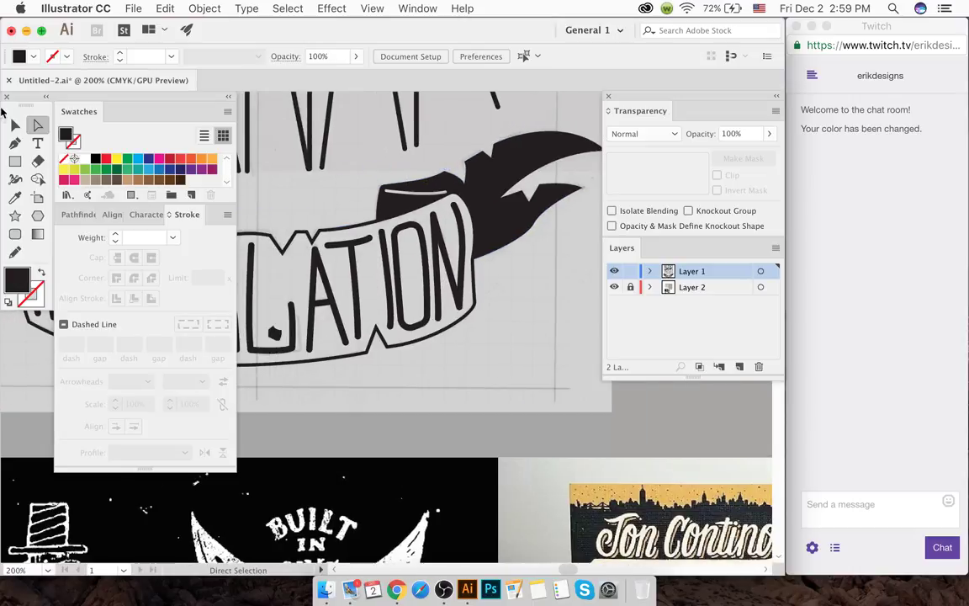
pyautogui.press('v')
pyautogui.click(379, 223)
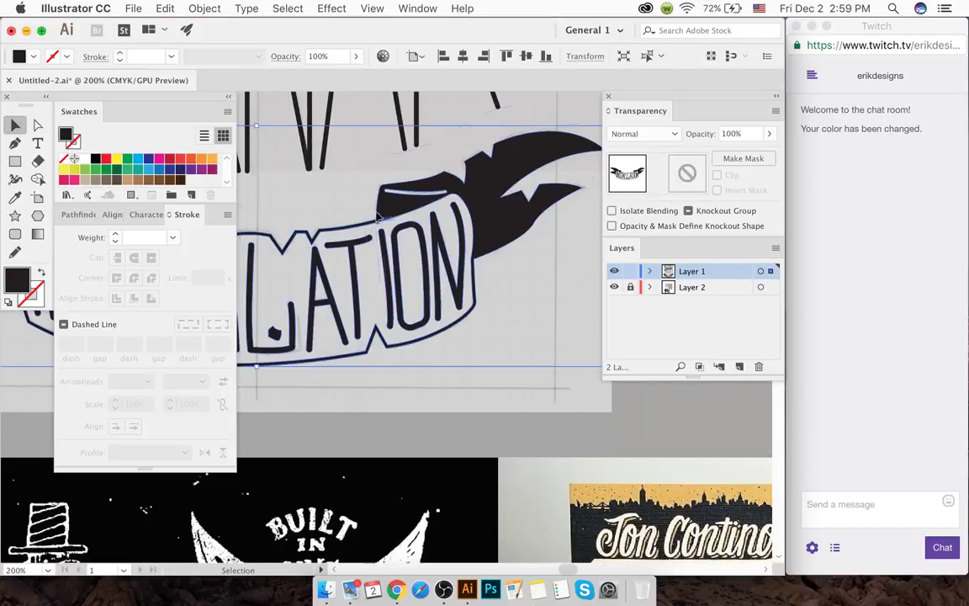
pyautogui.moveTo(379, 223); pyautogui.dragTo(359, 198)
pyautogui.press('super+z')
pyautogui.click(500, 322)
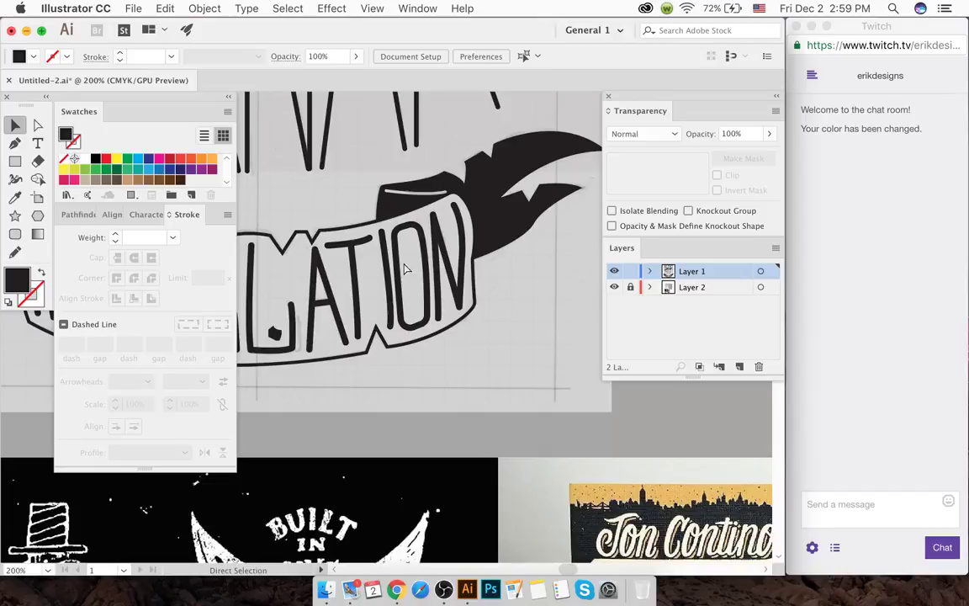
# - Save the document and check the INSTALLATION banner within the whole poster
pyautogui.press('super+s')
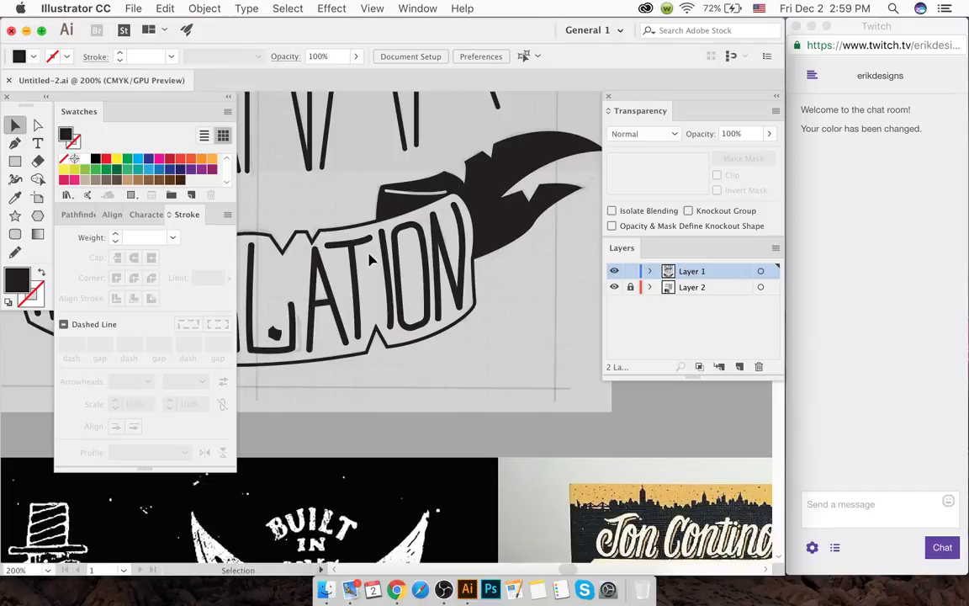
pyautogui.scroll(-4, 370, 261)
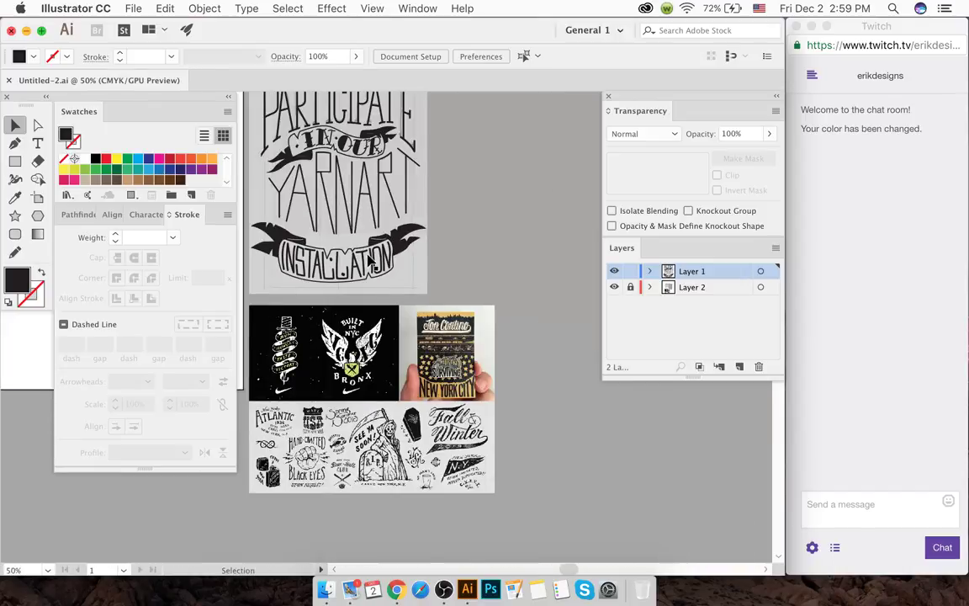
pyautogui.scroll(3, 370, 260)
pyautogui.click(370, 332)
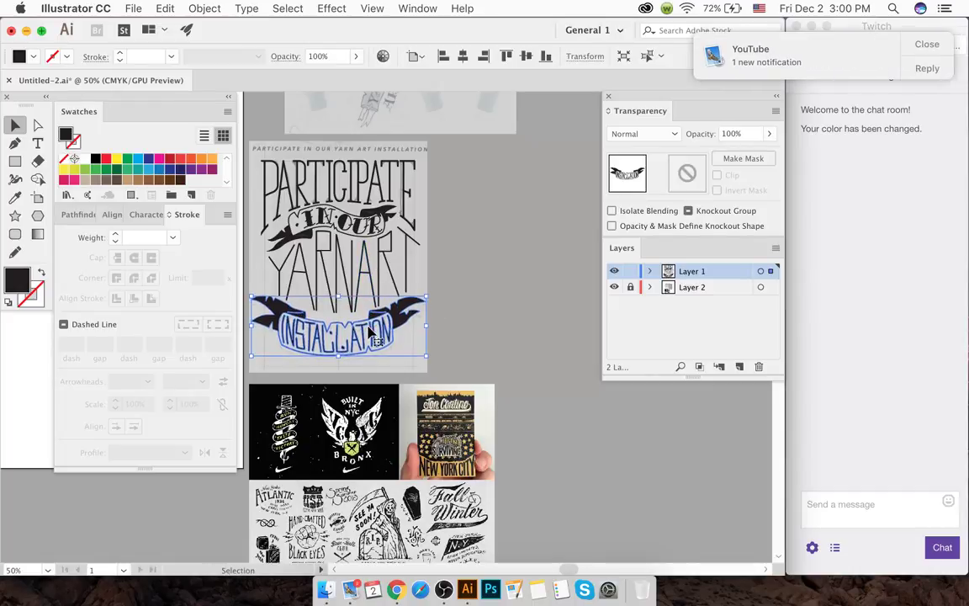
pyautogui.click(465, 284)
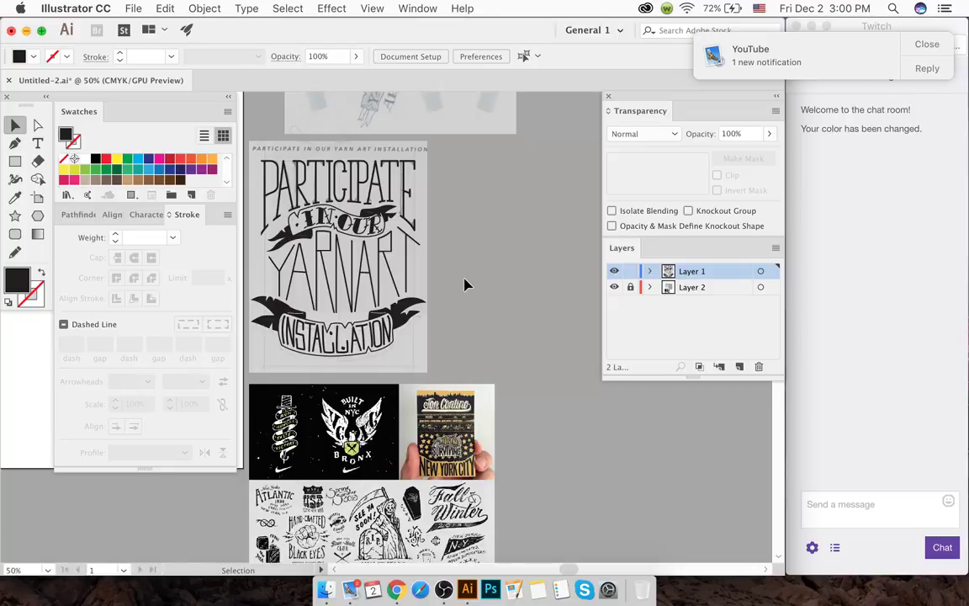
# - Examine the YARNART lettering up close and within the whole poster
pyautogui.click(339, 270)
pyautogui.press('a')
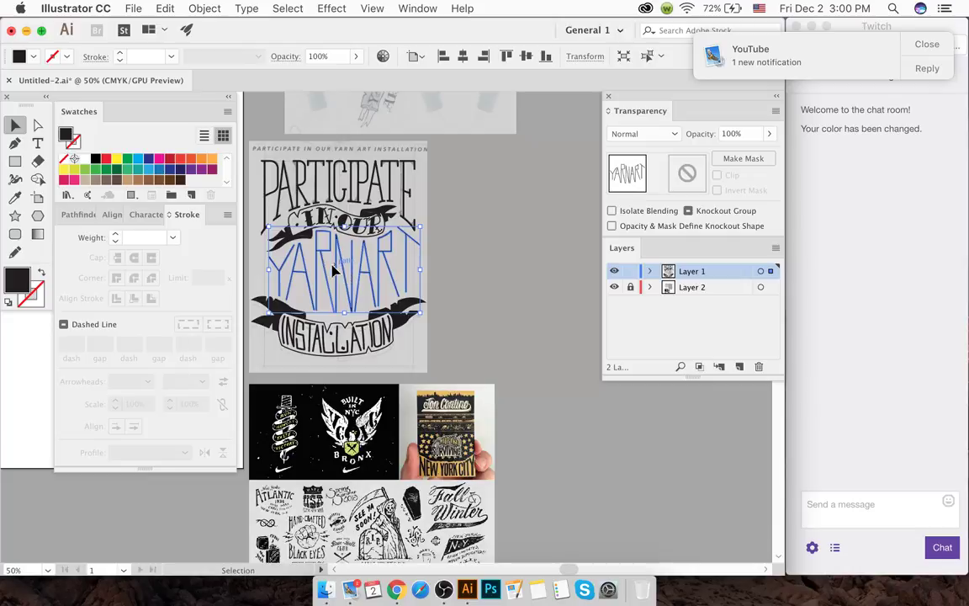
pyautogui.press('super+equal')
pyautogui.press('super+equal')
pyautogui.press('super+equal')
pyautogui.hscroll(-1, 329, 270)
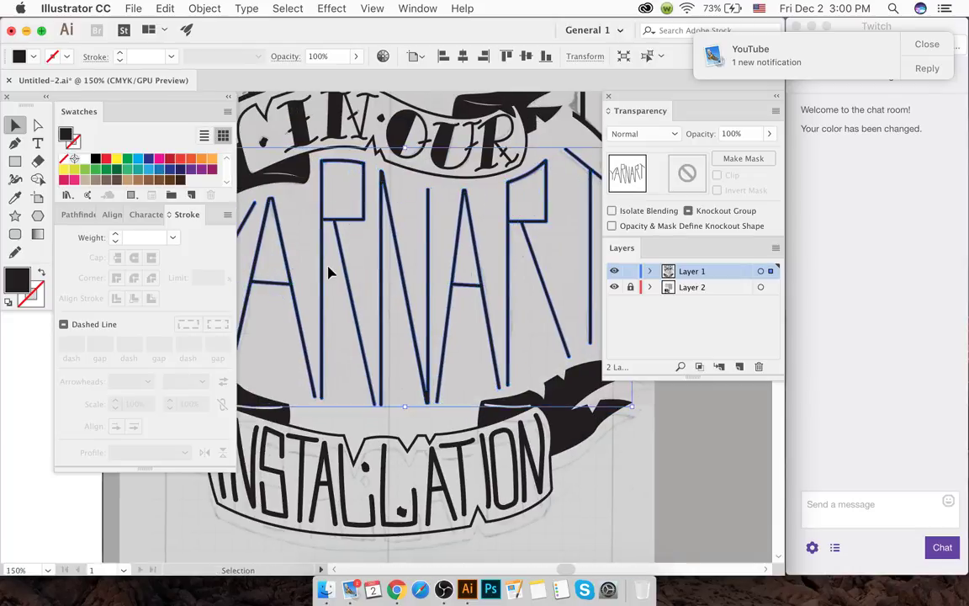
pyautogui.scroll(-2, 331, 270)
pyautogui.click(525, 278)
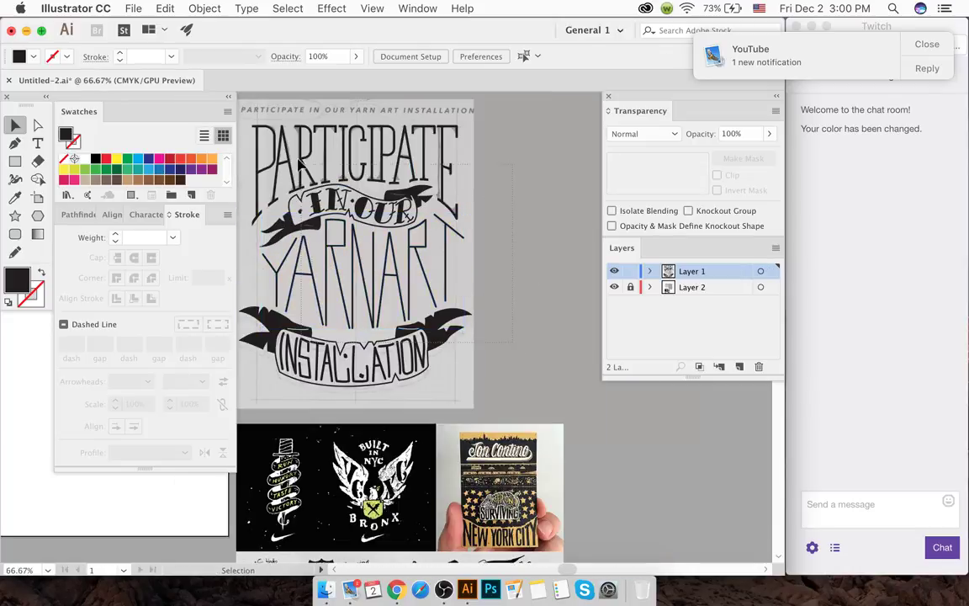
# - Duplicate the complete poster lettering, both banners included, onto the empty area beside the poster sketch
pyautogui.press('super+a')
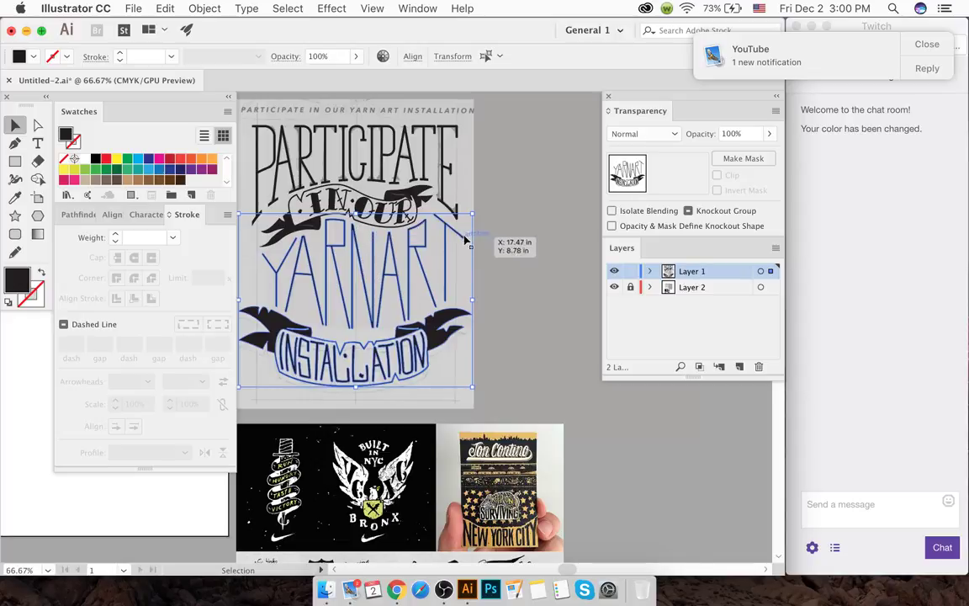
pyautogui.click(509, 207)
pyautogui.press('super+alt+2')
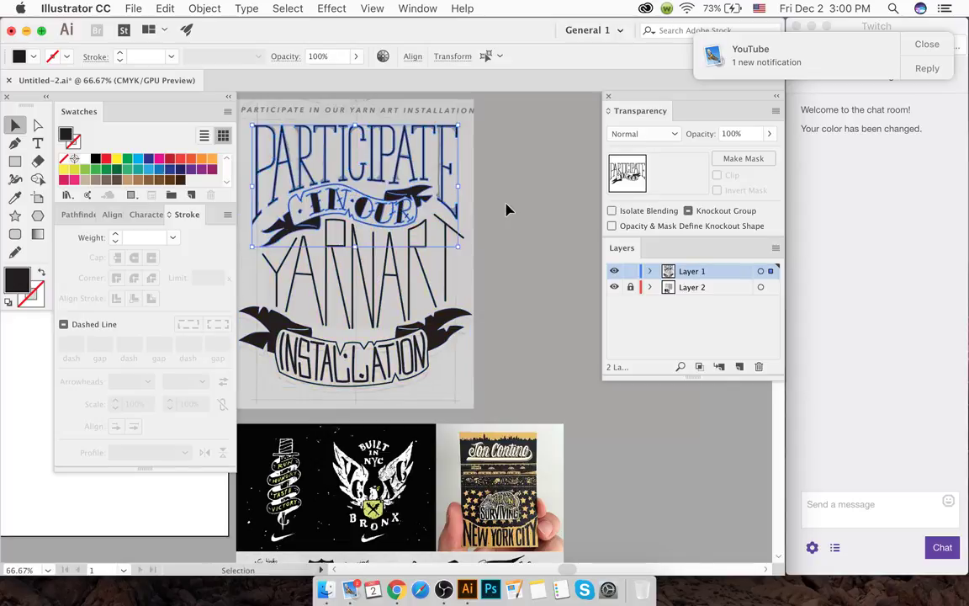
pyautogui.click(509, 185)
pyautogui.click(294, 326)
pyautogui.press('super+minus')
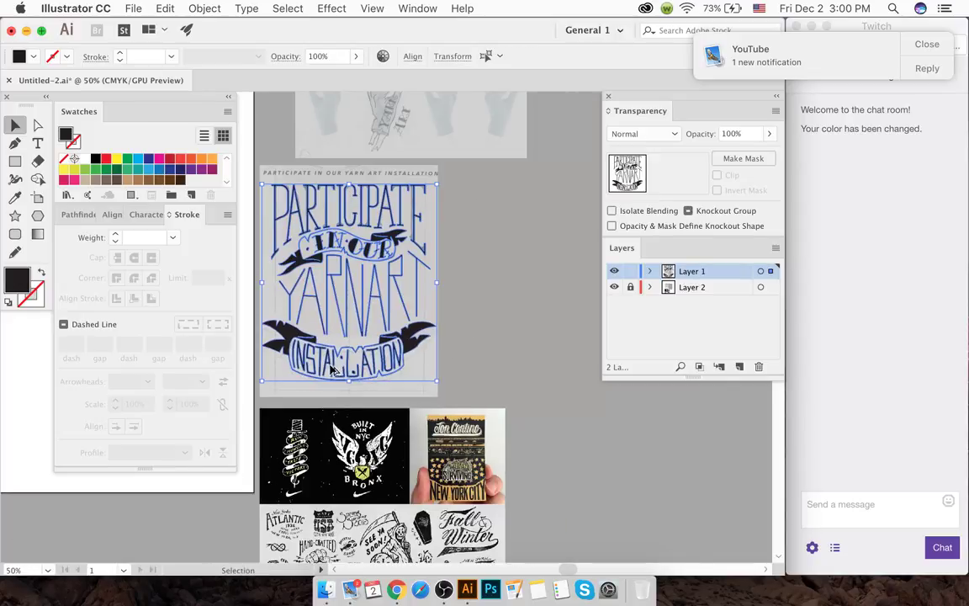
pyautogui.moveTo(307, 305); pyautogui.dragTo(499, 306)
pyautogui.click(498, 150)
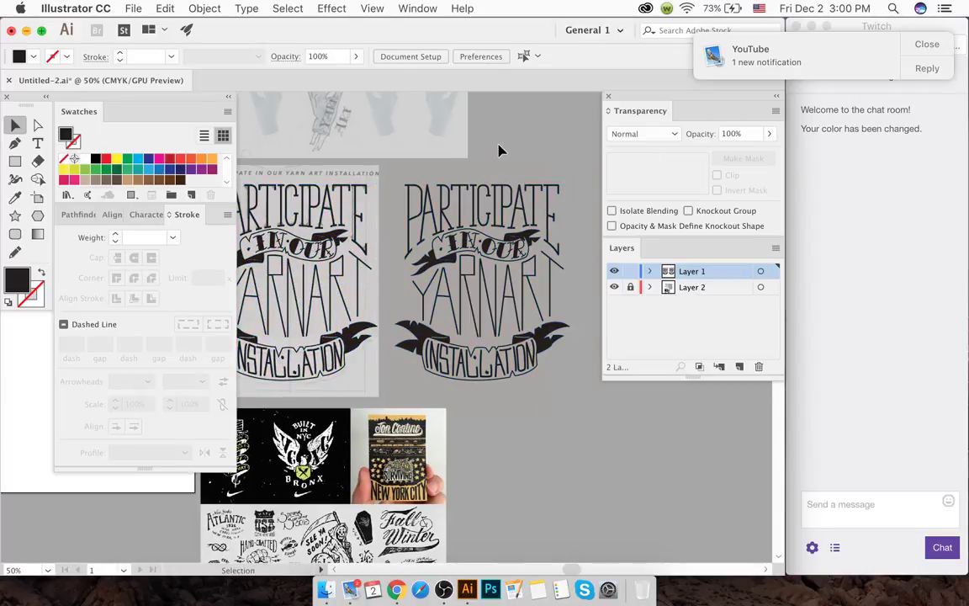
# - Fill the duplicated lettering beside the sketch with white
pyautogui.click(420, 369)
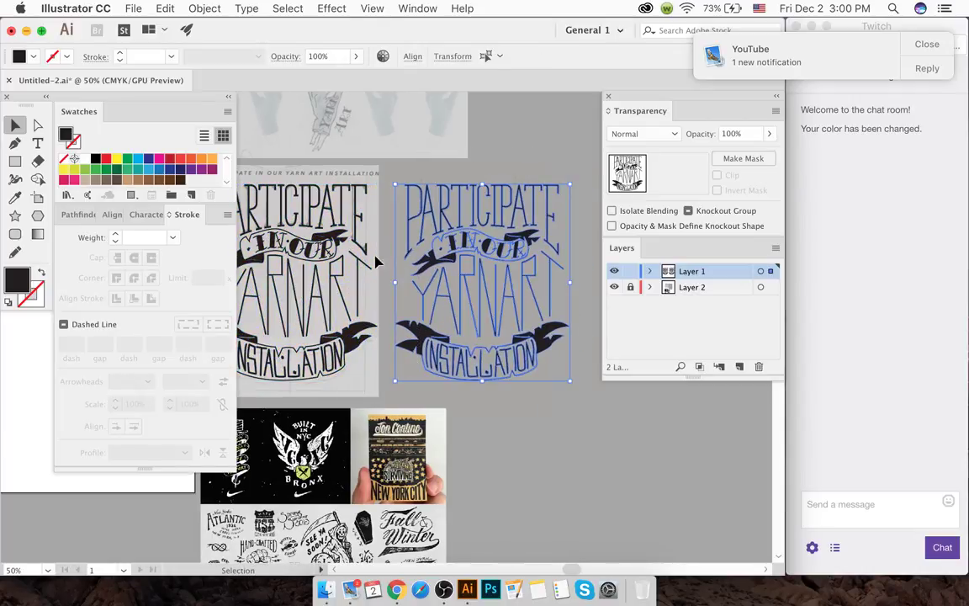
pyautogui.click(84, 159)
pyautogui.click(533, 162)
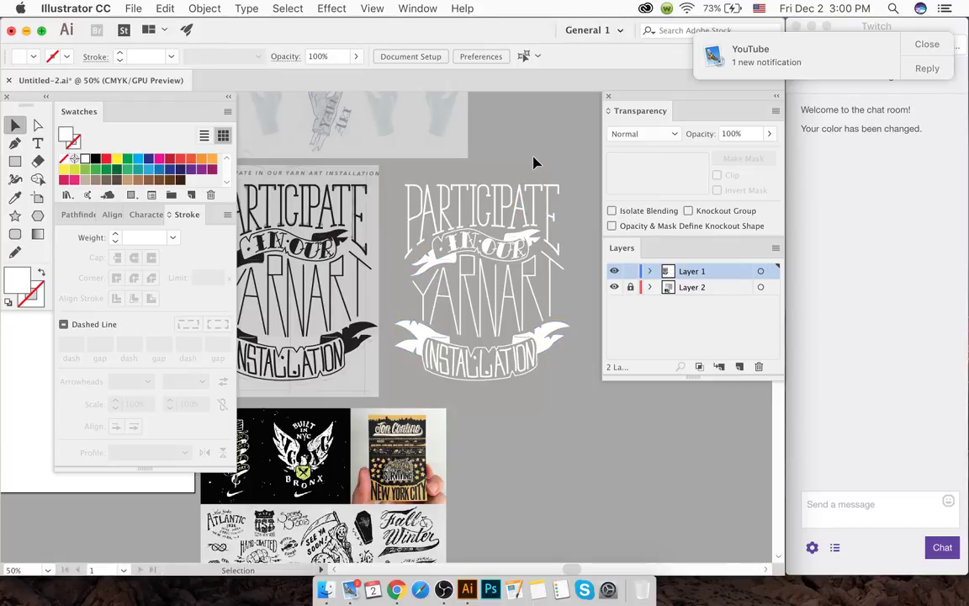
pyautogui.hscroll(5, 534, 163)
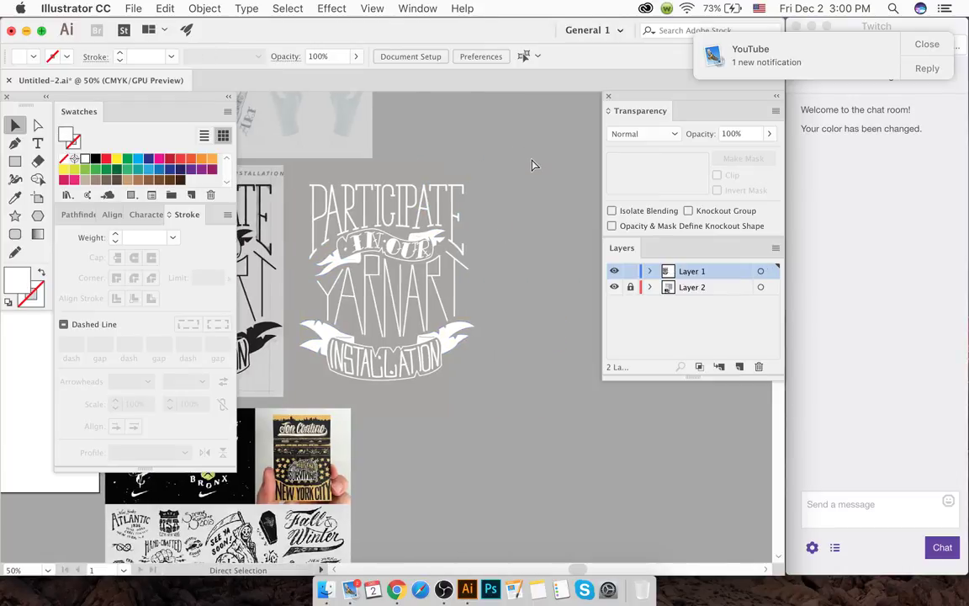
pyautogui.hscroll(2, 533, 165)
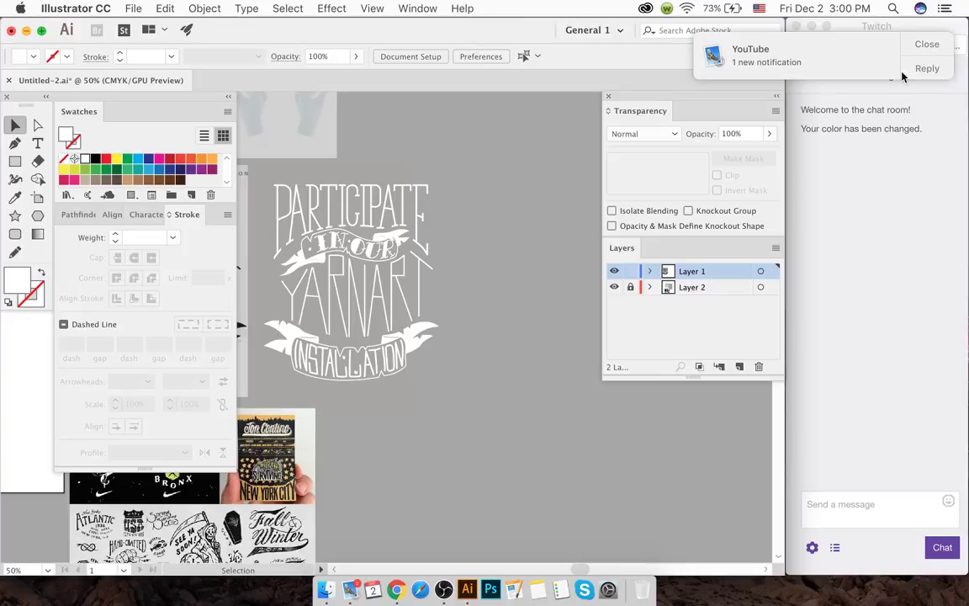
# - Dismiss the YouTube notification, check the viewer list in the Twitch chat window, and return to the Illustrator document
pyautogui.click(933, 48)
pyautogui.click(809, 337)
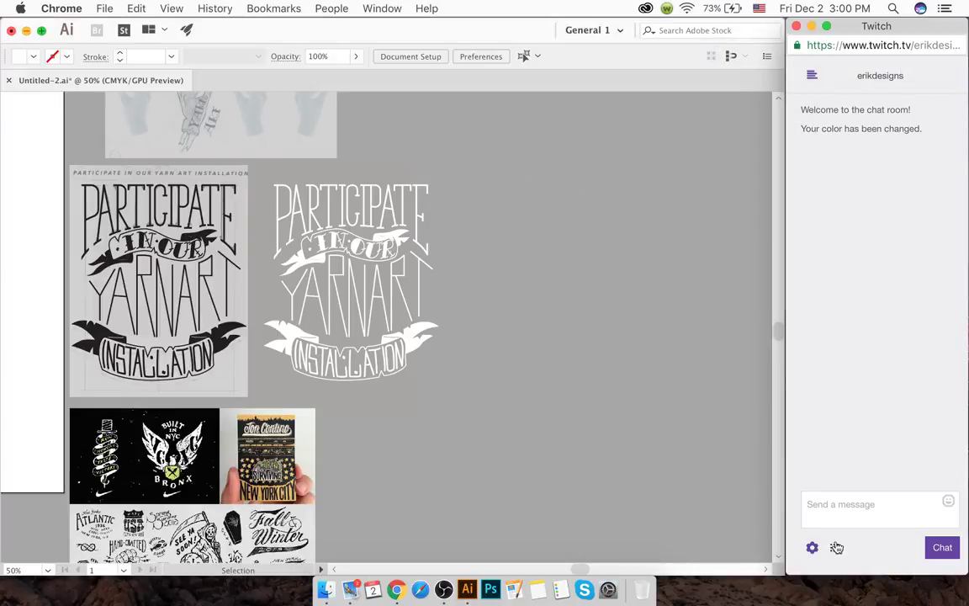
pyautogui.click(835, 547)
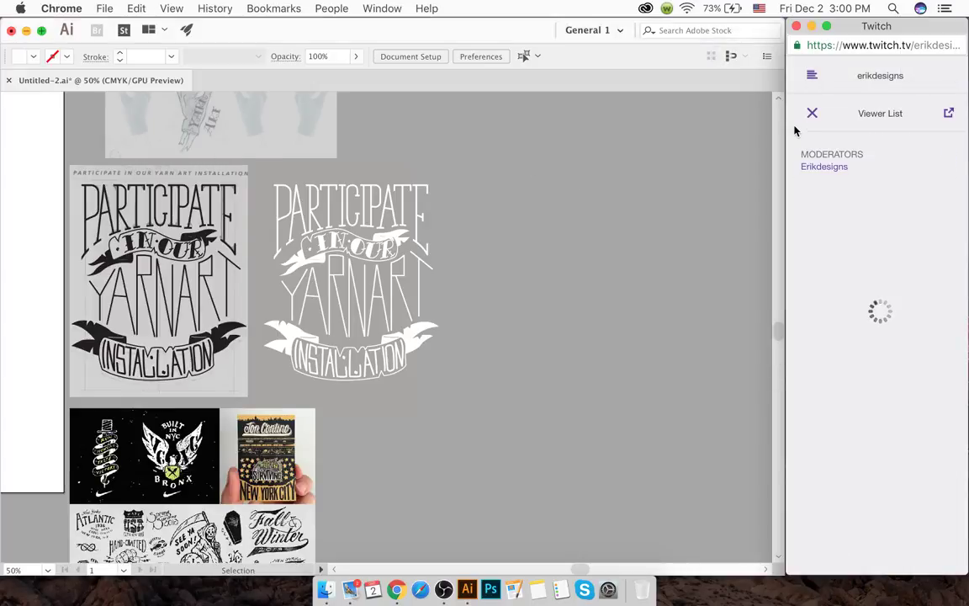
pyautogui.click(812, 113)
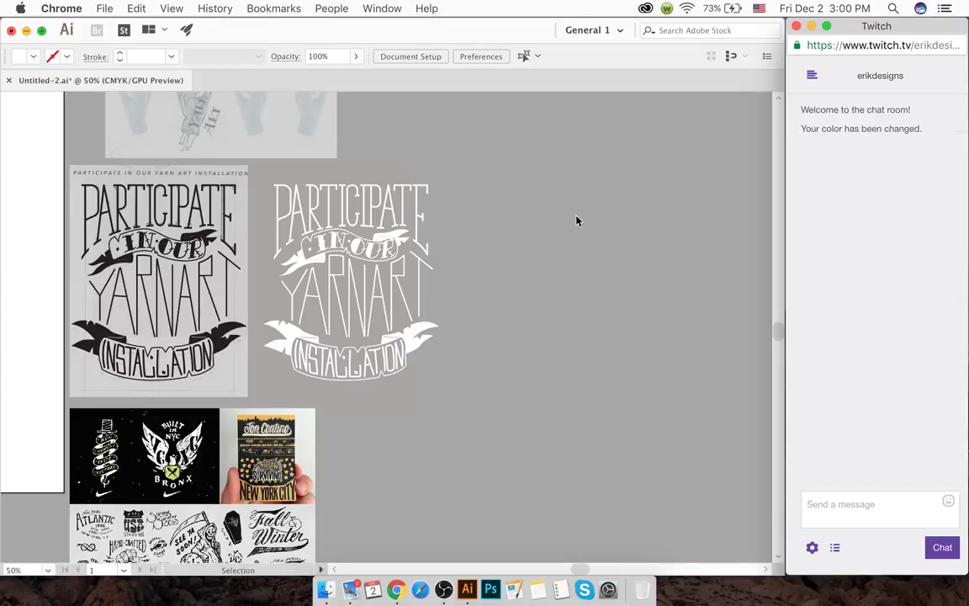
pyautogui.click(478, 224)
# - Check the selection outlines of the white lettering copy, deselect it, and save the document
pyautogui.hscroll(-2, 473, 230)
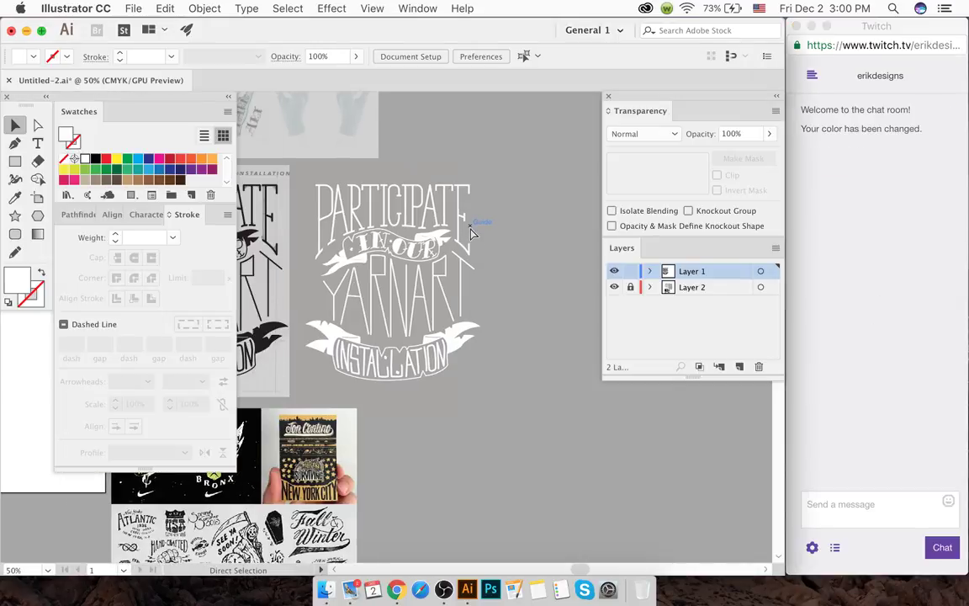
pyautogui.hscroll(-3, 471, 236)
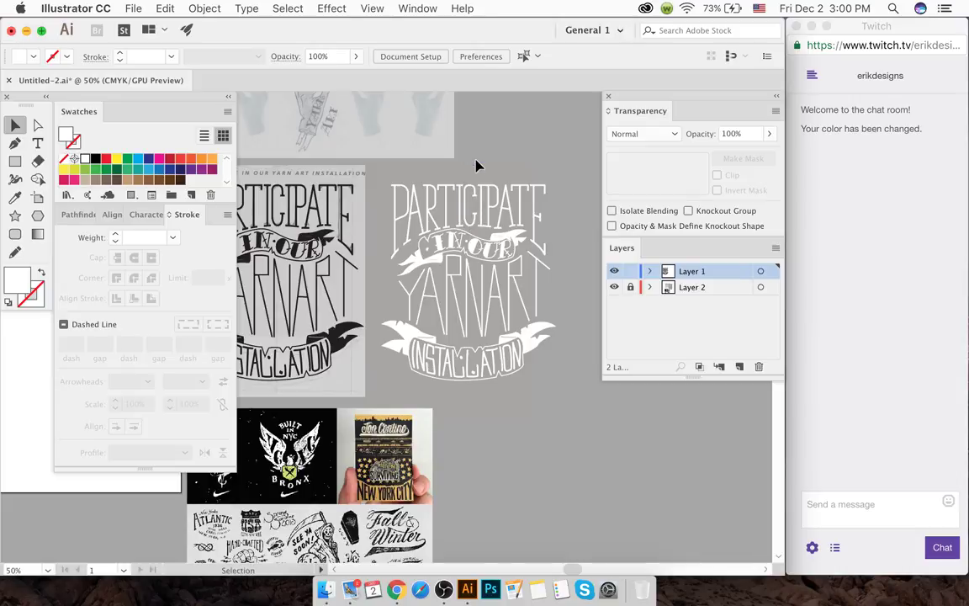
pyautogui.click(489, 205)
pyautogui.click(495, 173)
pyautogui.moveTo(516, 162); pyautogui.dragTo(404, 341)
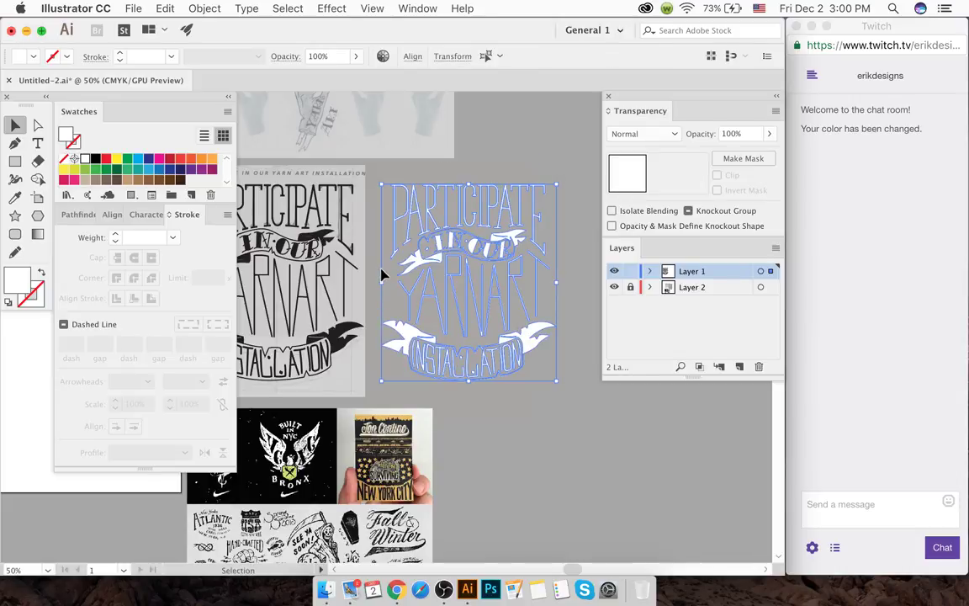
pyautogui.press('super+shift+a')
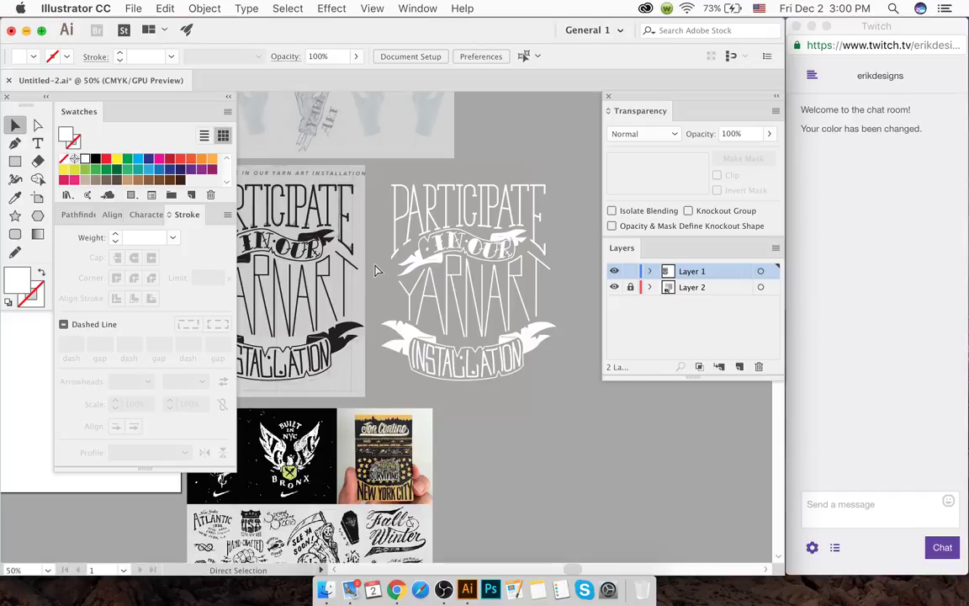
pyautogui.press('super+s')
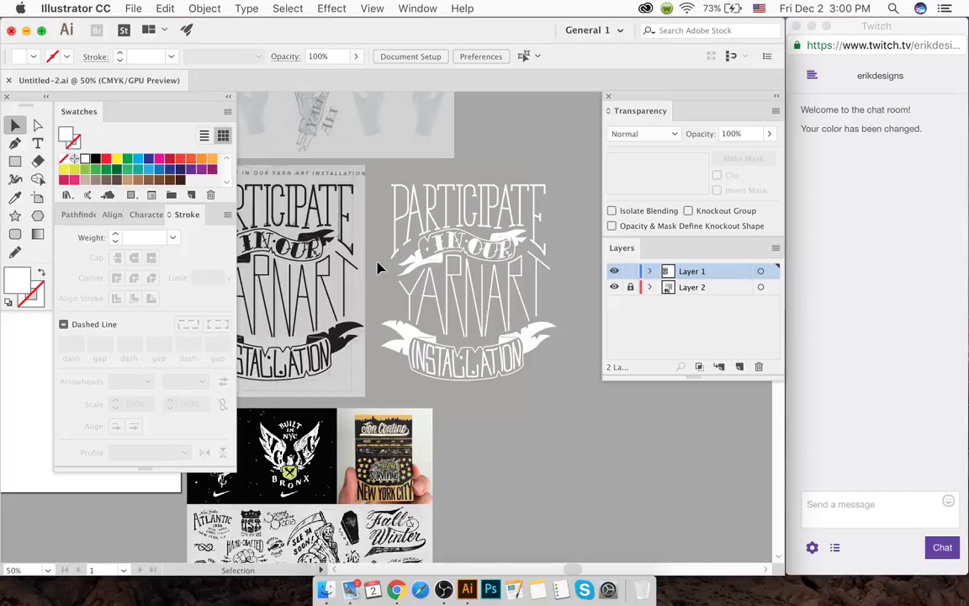
# - Duplicate the white lettering, group the new copy, and place it with a gap beside the first copy
pyautogui.scroll(-1, 379, 261)
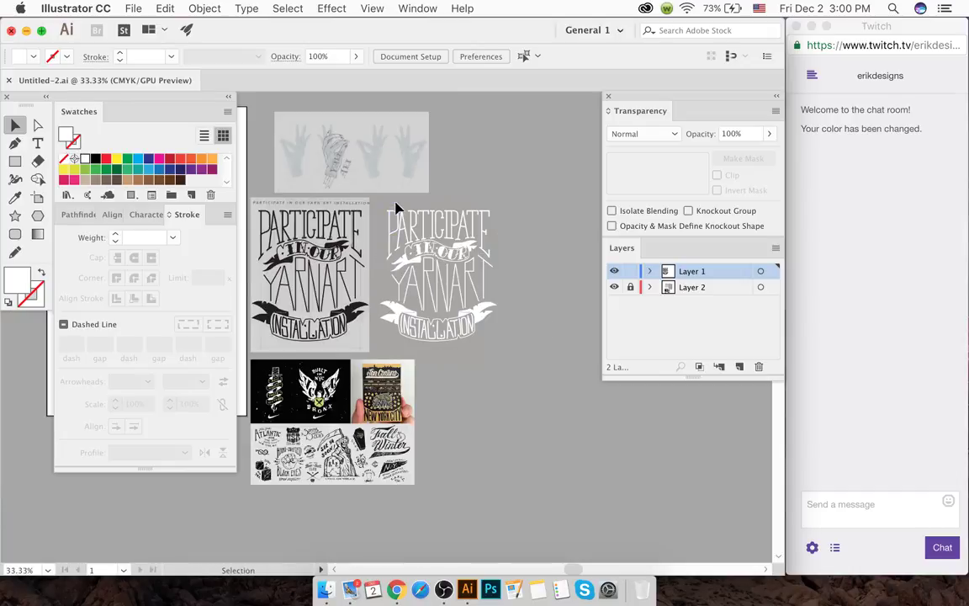
pyautogui.press('super+a')
pyautogui.hscroll(3, 461, 345)
pyautogui.moveTo(315, 281); pyautogui.dragTo(428, 282)
pyautogui.keyDown('shift'); pyautogui.click(445, 286); pyautogui.keyUp('shift')
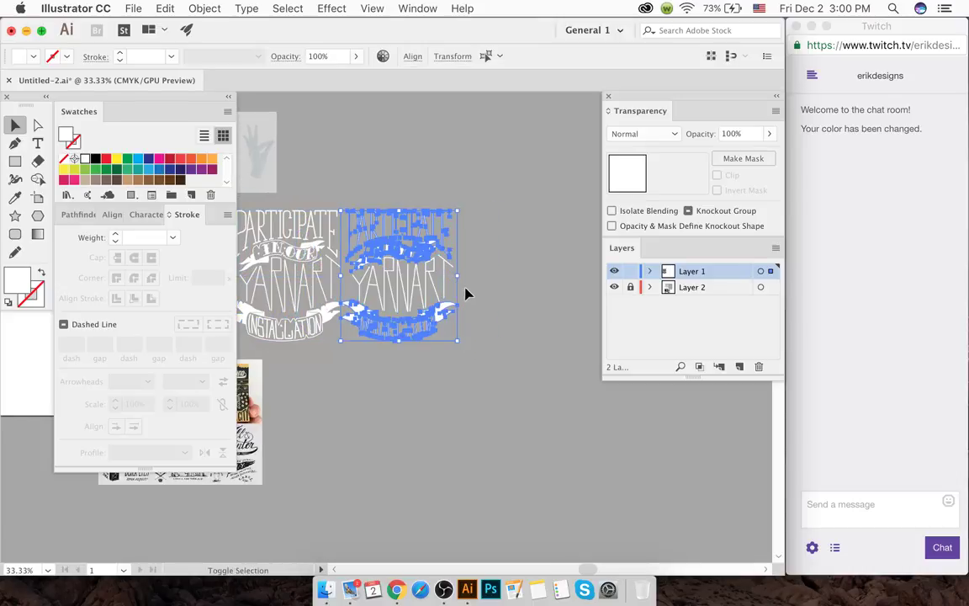
pyautogui.press('super+g')
pyautogui.moveTo(405, 261); pyautogui.dragTo(430, 261)
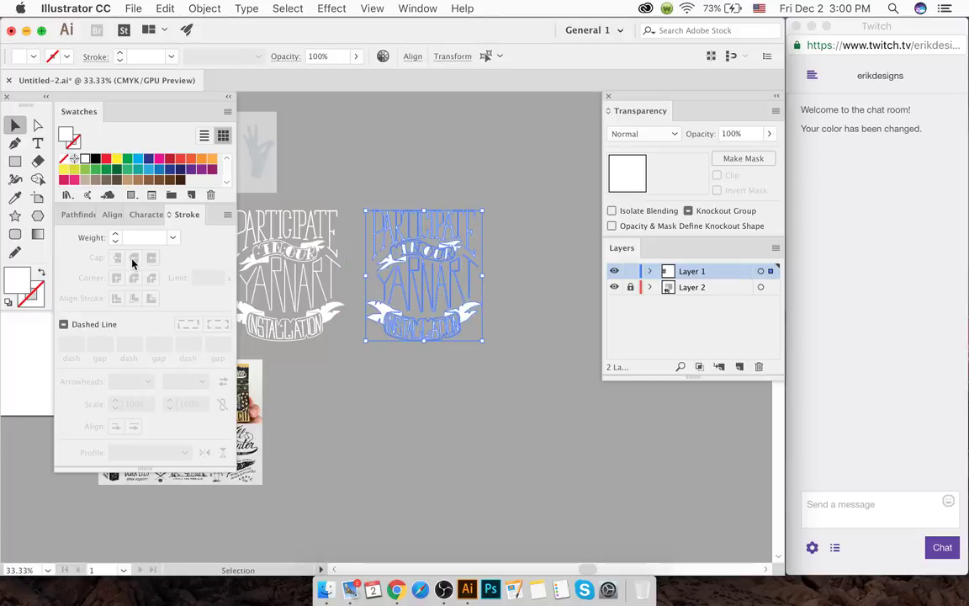
# - Unite the shapes of the new lettering copy with Pathfinder and fill it with black
pyautogui.click(77, 214)
pyautogui.click(69, 254)
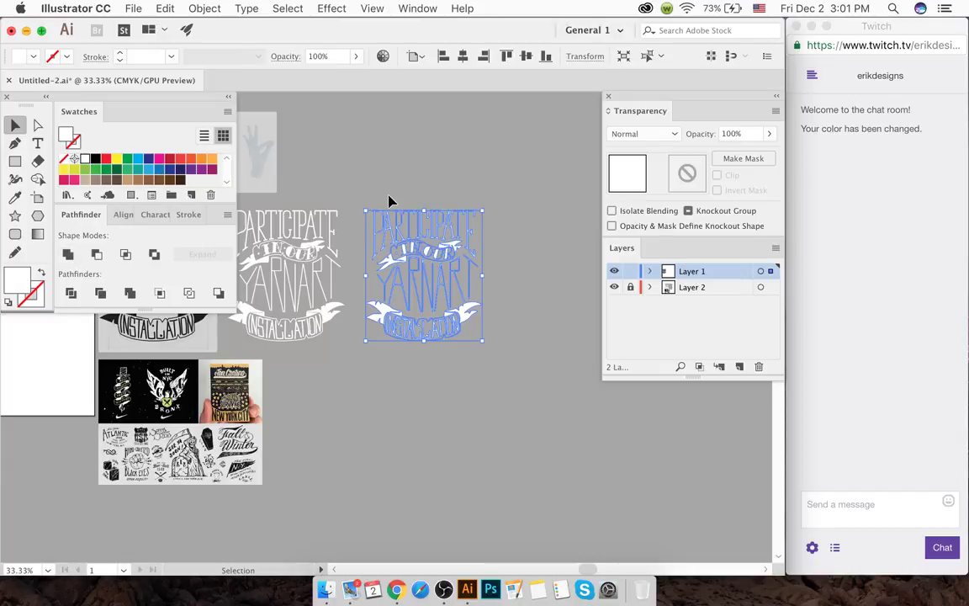
pyautogui.click(95, 158)
pyautogui.click(461, 181)
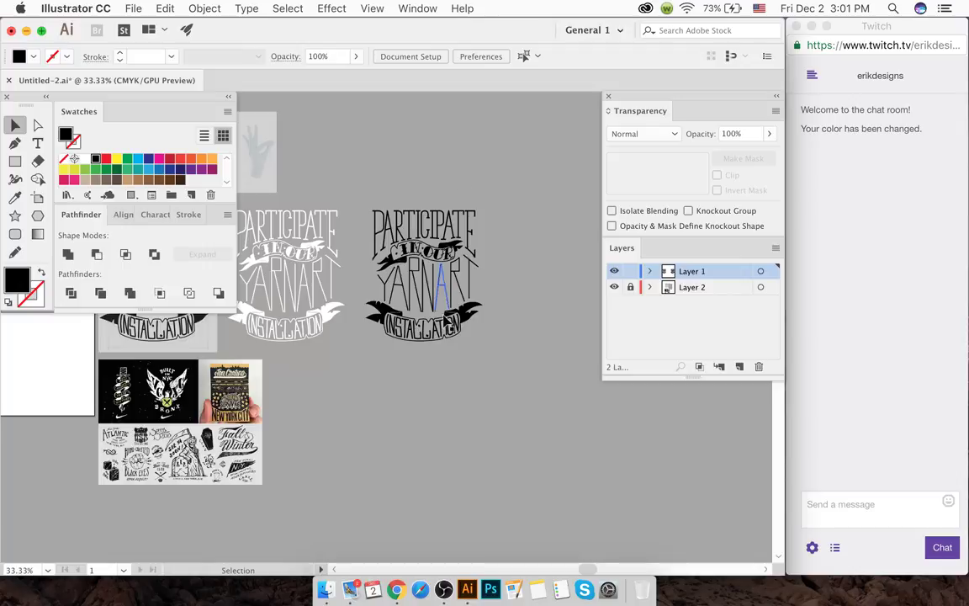
# - Move the I of INSTALLATION's ending about 0.02 in toward the T in the black lettering copy
pyautogui.scroll(3, 437, 336)
pyautogui.scroll(1, 471, 338)
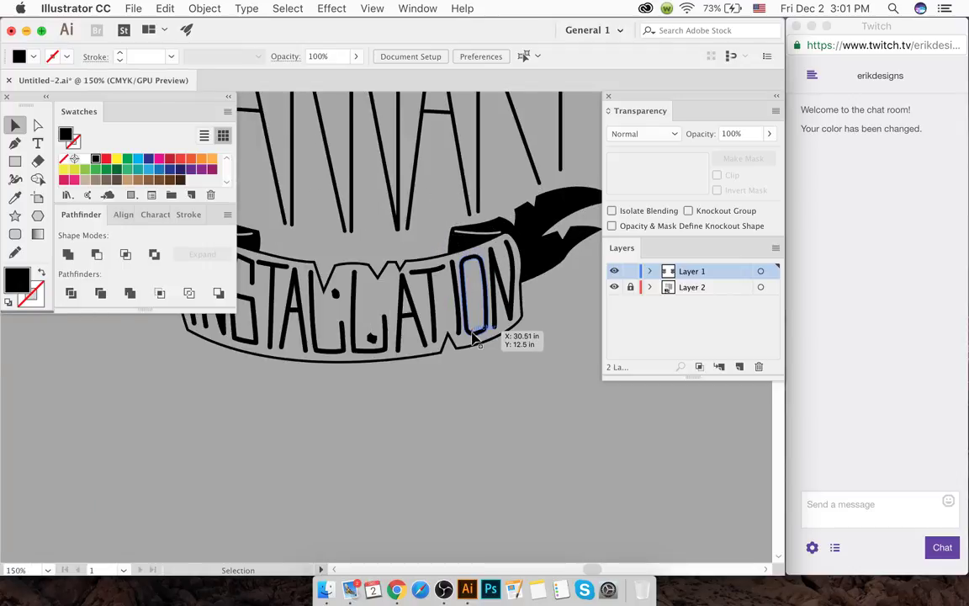
pyautogui.scroll(1, 475, 338)
pyautogui.press('a')
pyautogui.scroll(2, 443, 340)
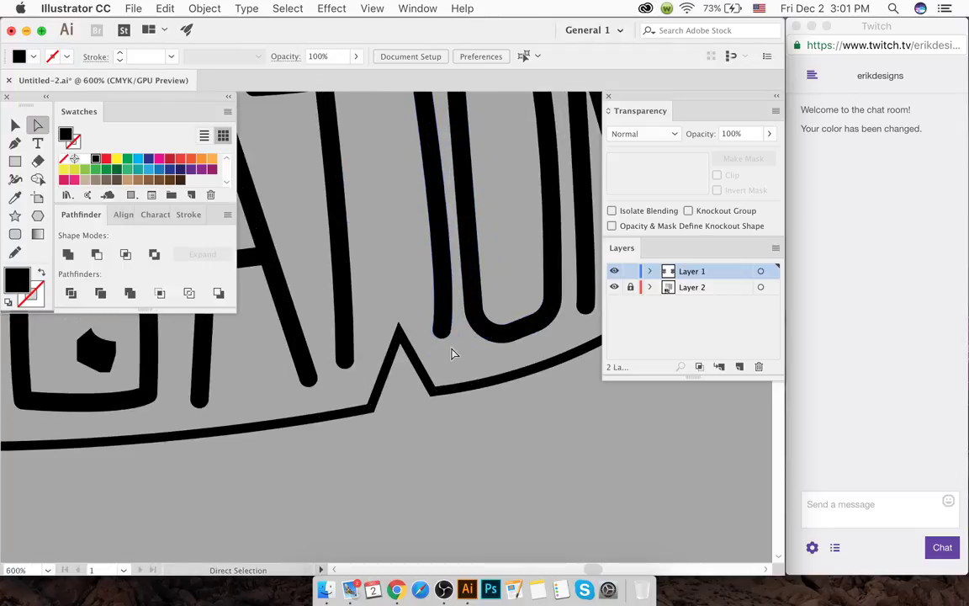
pyautogui.click(433, 328)
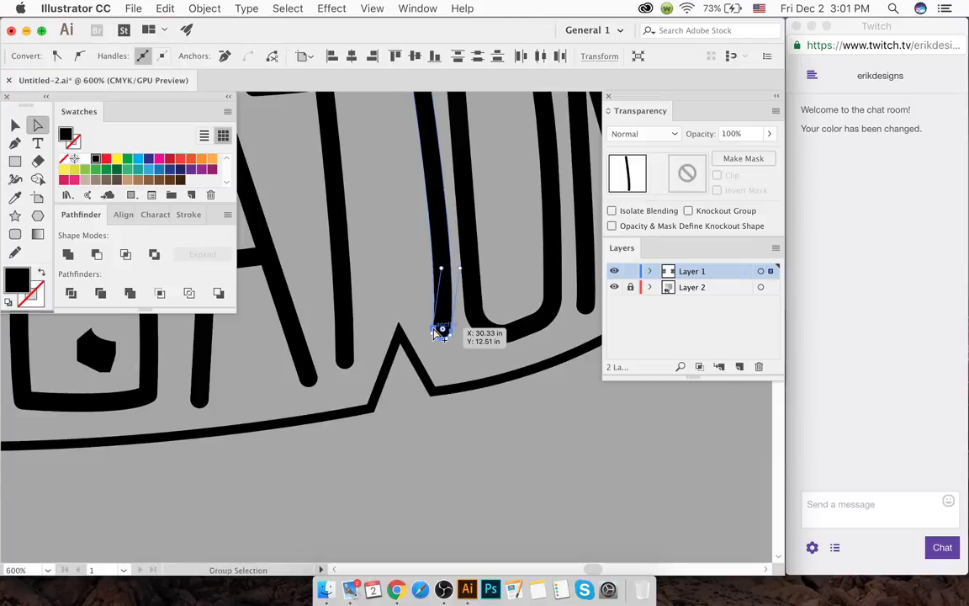
pyautogui.scroll(2, 431, 330)
pyautogui.moveTo(431, 330); pyautogui.dragTo(411, 331)
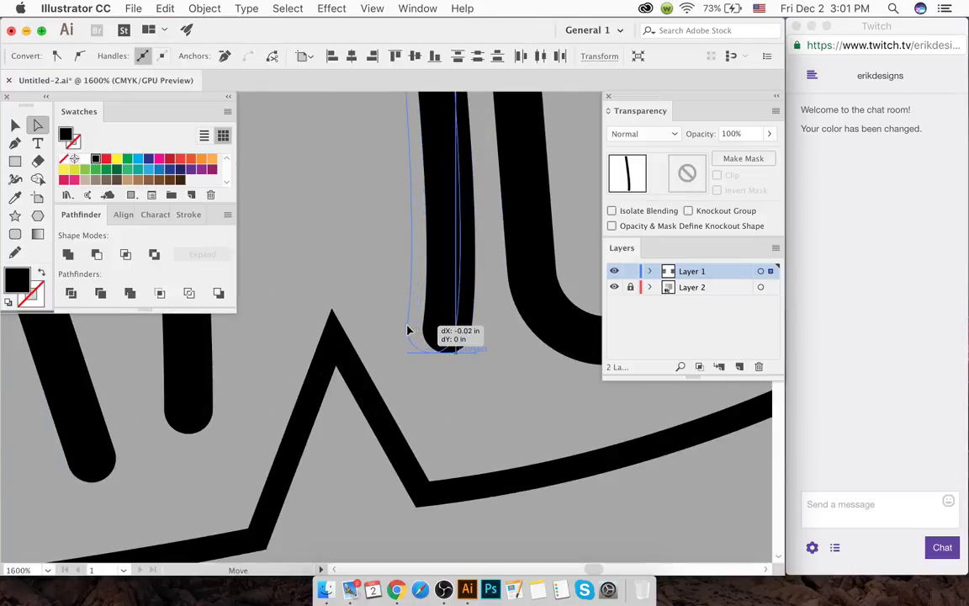
pyautogui.click(360, 289)
# - Save the document with the united black lettering copy
pyautogui.scroll(-5, 360, 288)
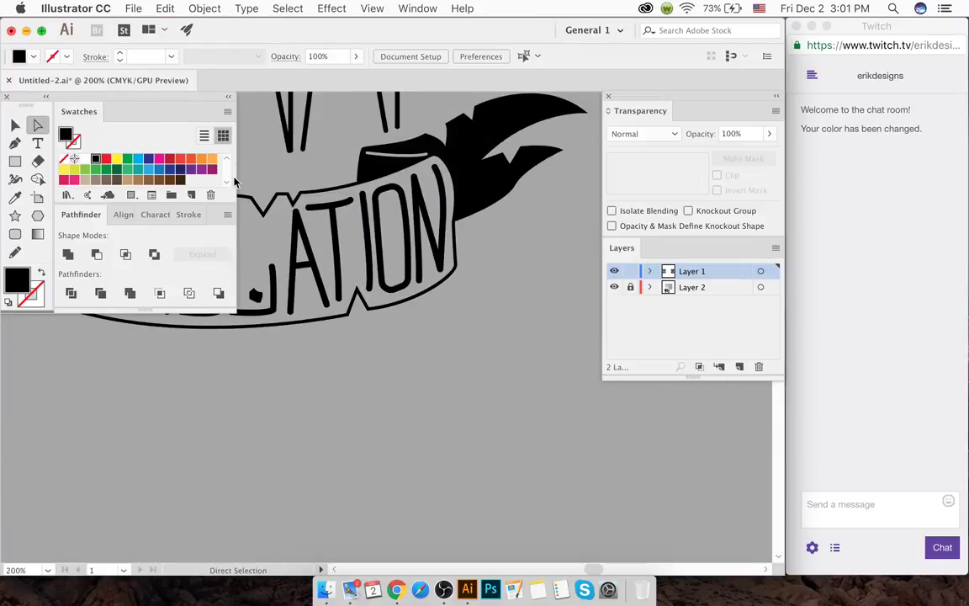
pyautogui.press('v')
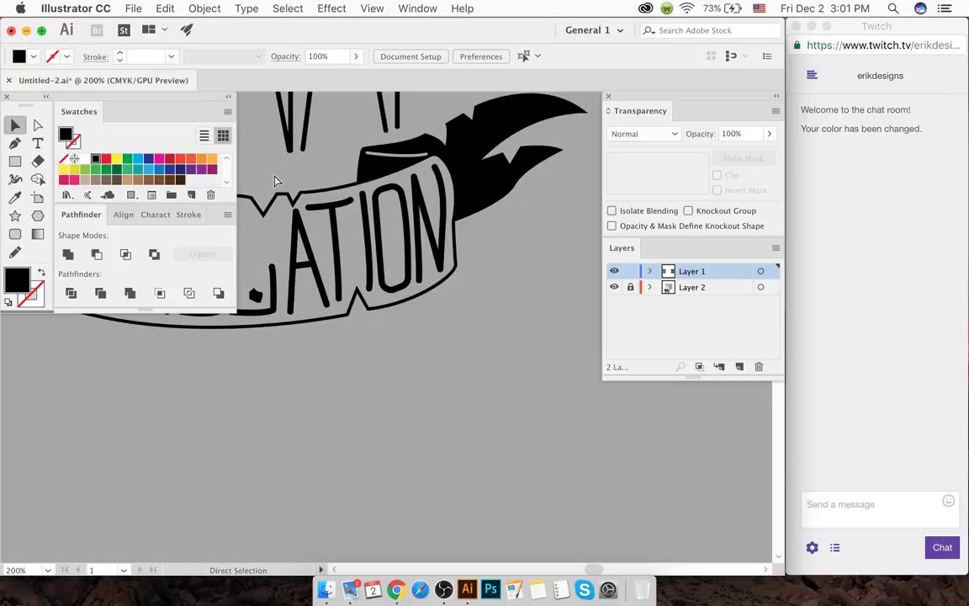
pyautogui.scroll(-4, 389, 357)
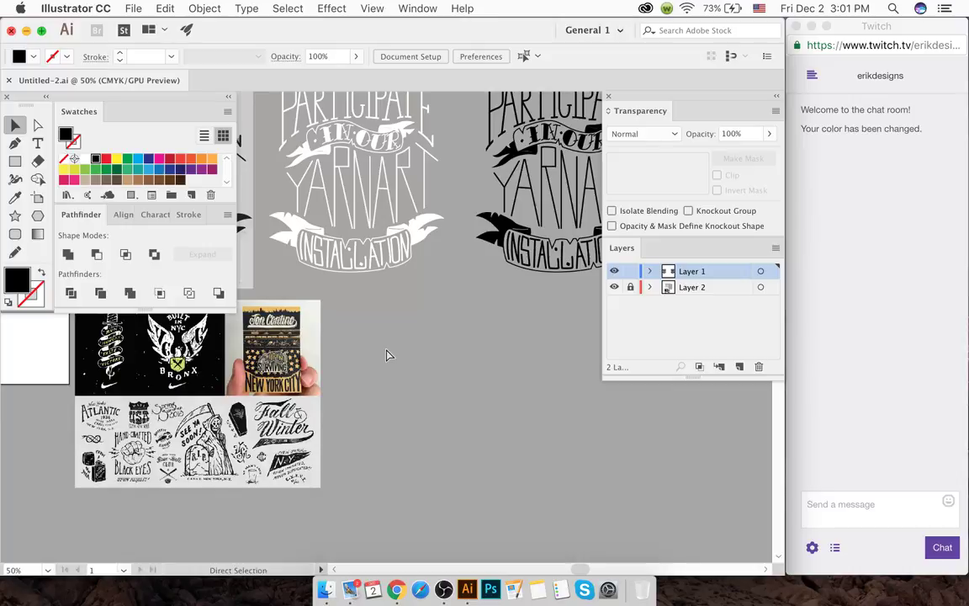
# - Delete the white lettering copy and put a duplicate of the united black lettering in its place
pyautogui.scroll(-2, 387, 355)
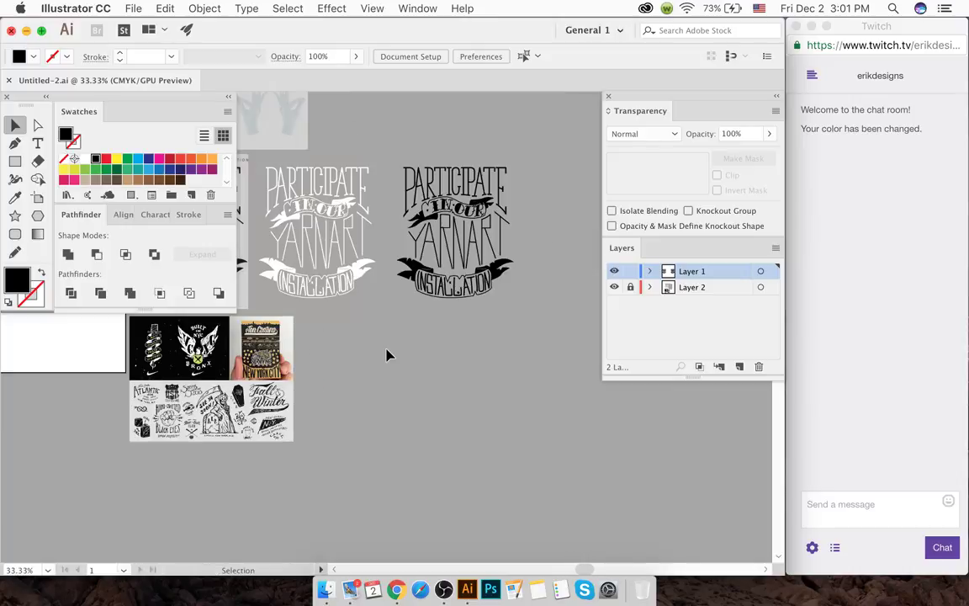
pyautogui.click(337, 288)
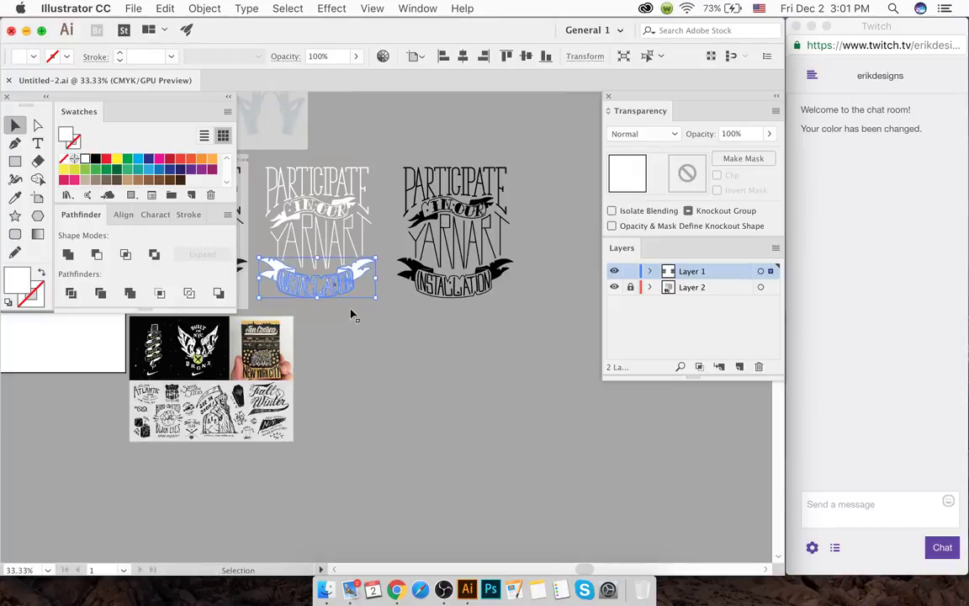
pyautogui.moveTo(263, 156); pyautogui.dragTo(264, 156)
pyautogui.press('Delete')
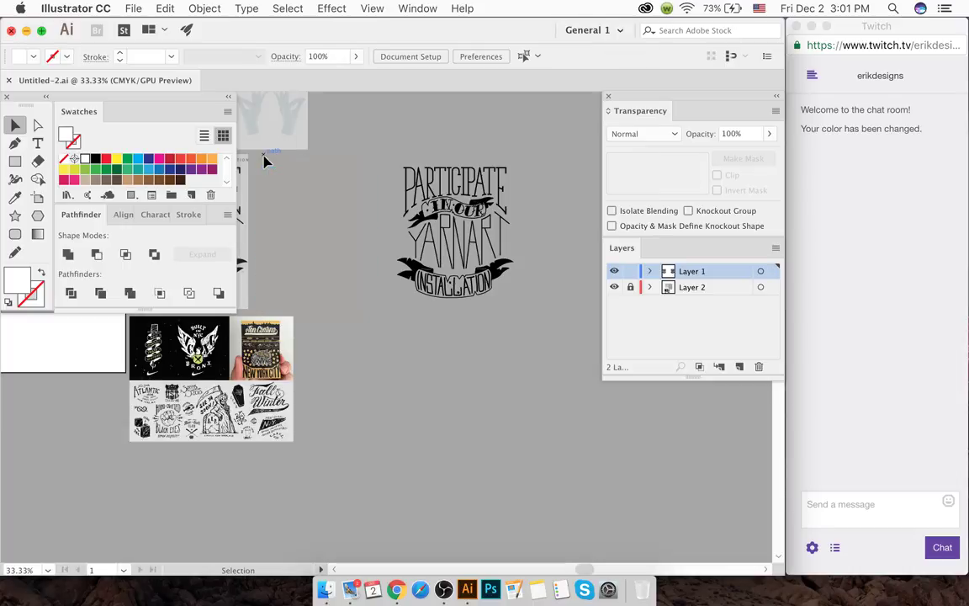
pyautogui.moveTo(507, 308); pyautogui.dragTo(341, 191)
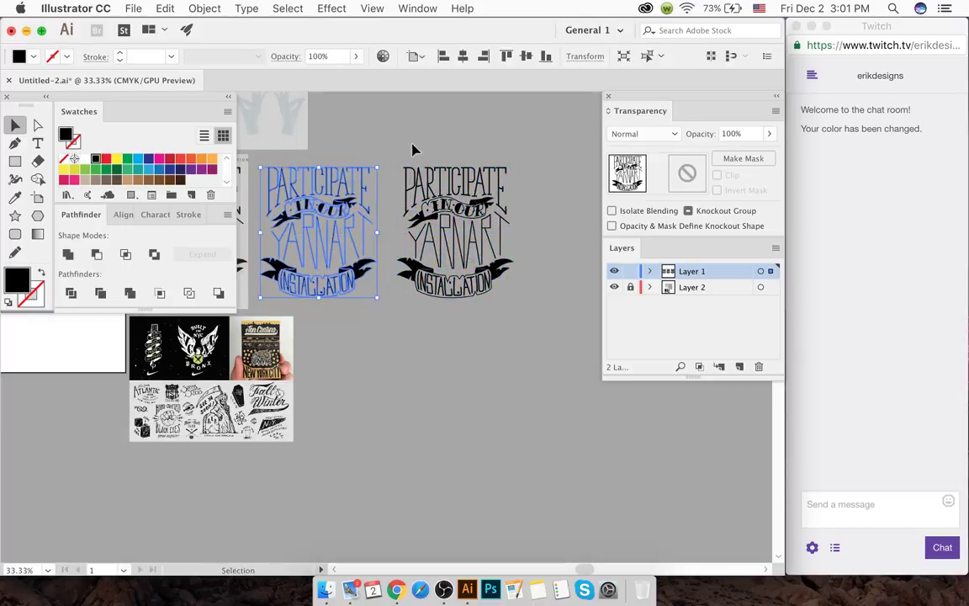
# - Delete the rightmost black lettering copy on the pasteboard and save the document
pyautogui.moveTo(413, 147); pyautogui.dragTo(511, 314)
pyautogui.press('Delete')
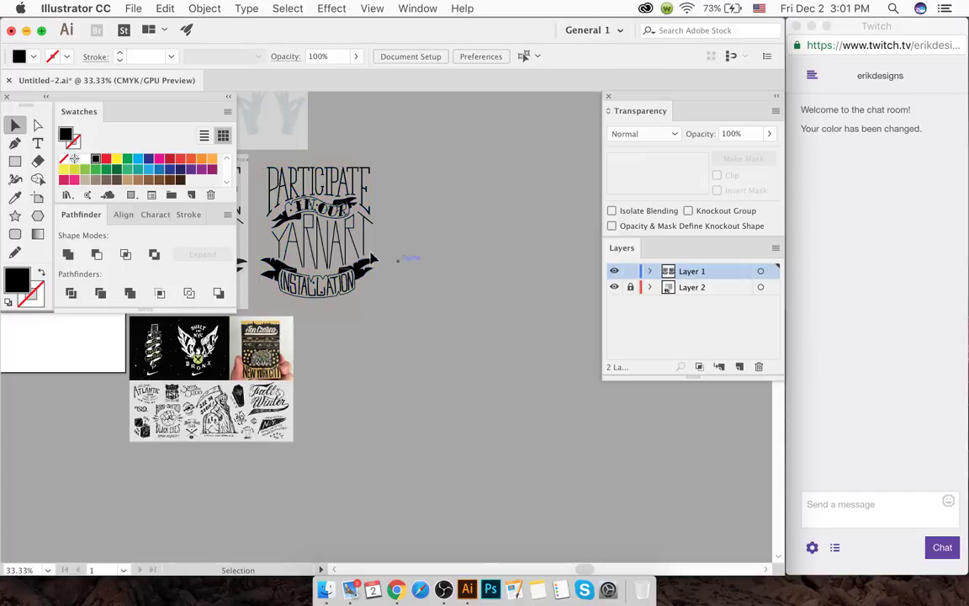
pyautogui.press('a')
pyautogui.press('v')
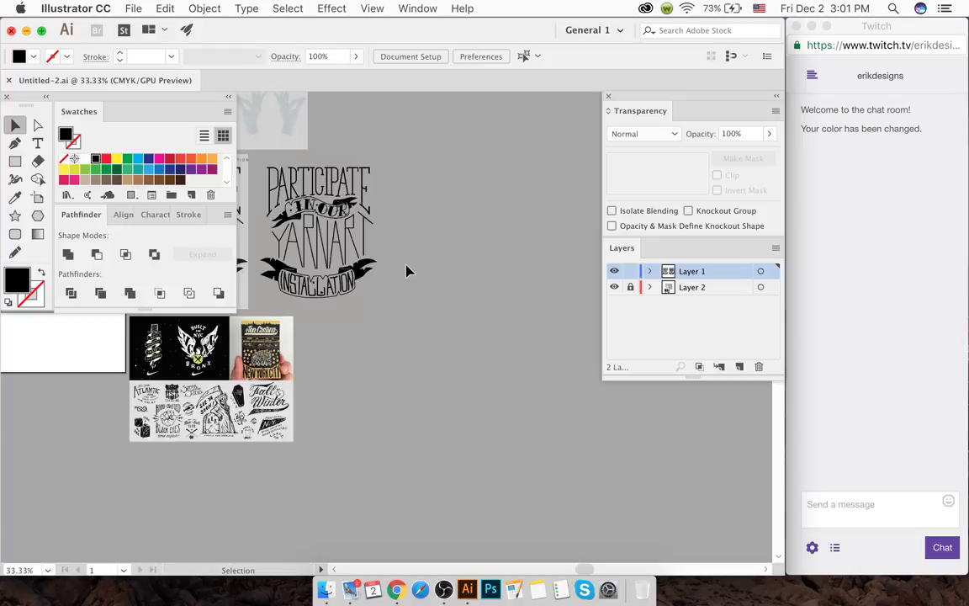
# - Review the finished lettering beside the artboard and close the Untitled-2.ai window
pyautogui.hscroll(-10, 400, 275)
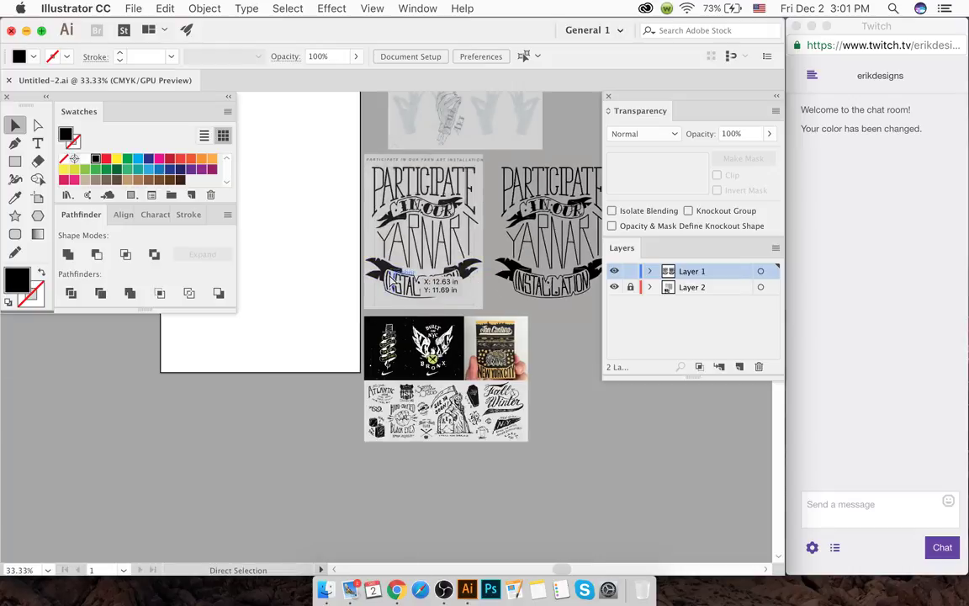
pyautogui.scroll(5, 391, 281)
pyautogui.scroll(-3, 389, 278)
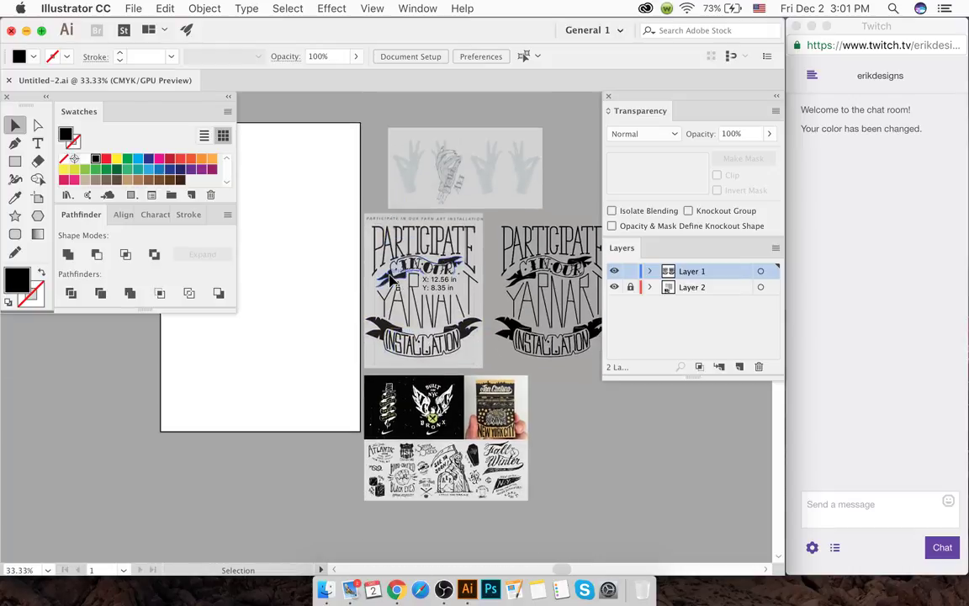
pyautogui.press('a')
pyautogui.press('v')
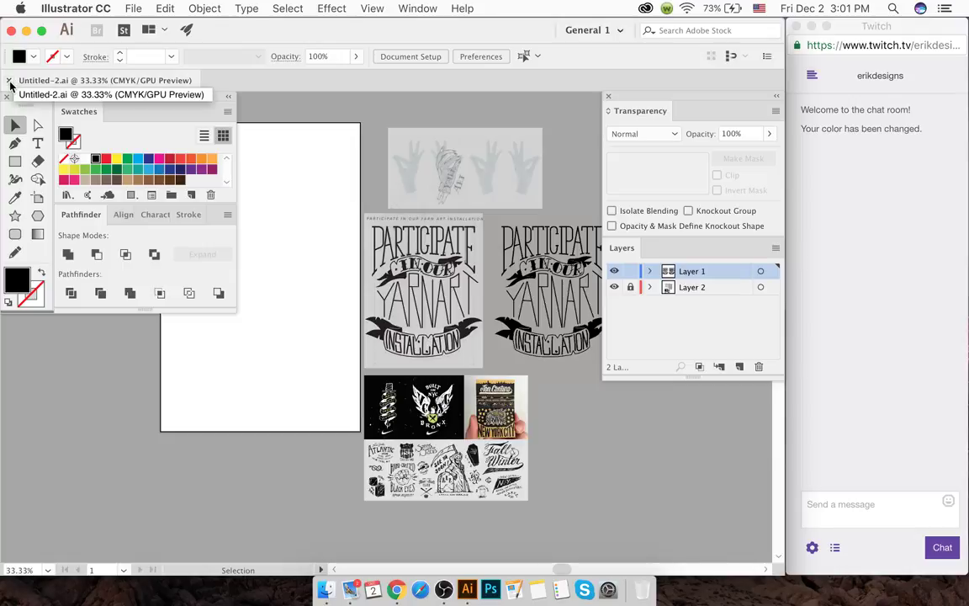
pyautogui.click(10, 32)
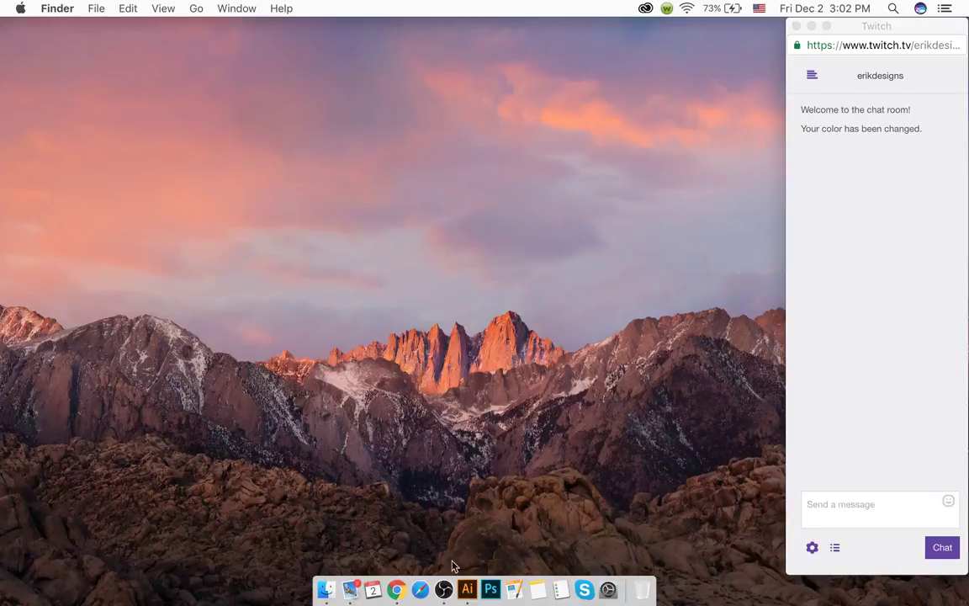